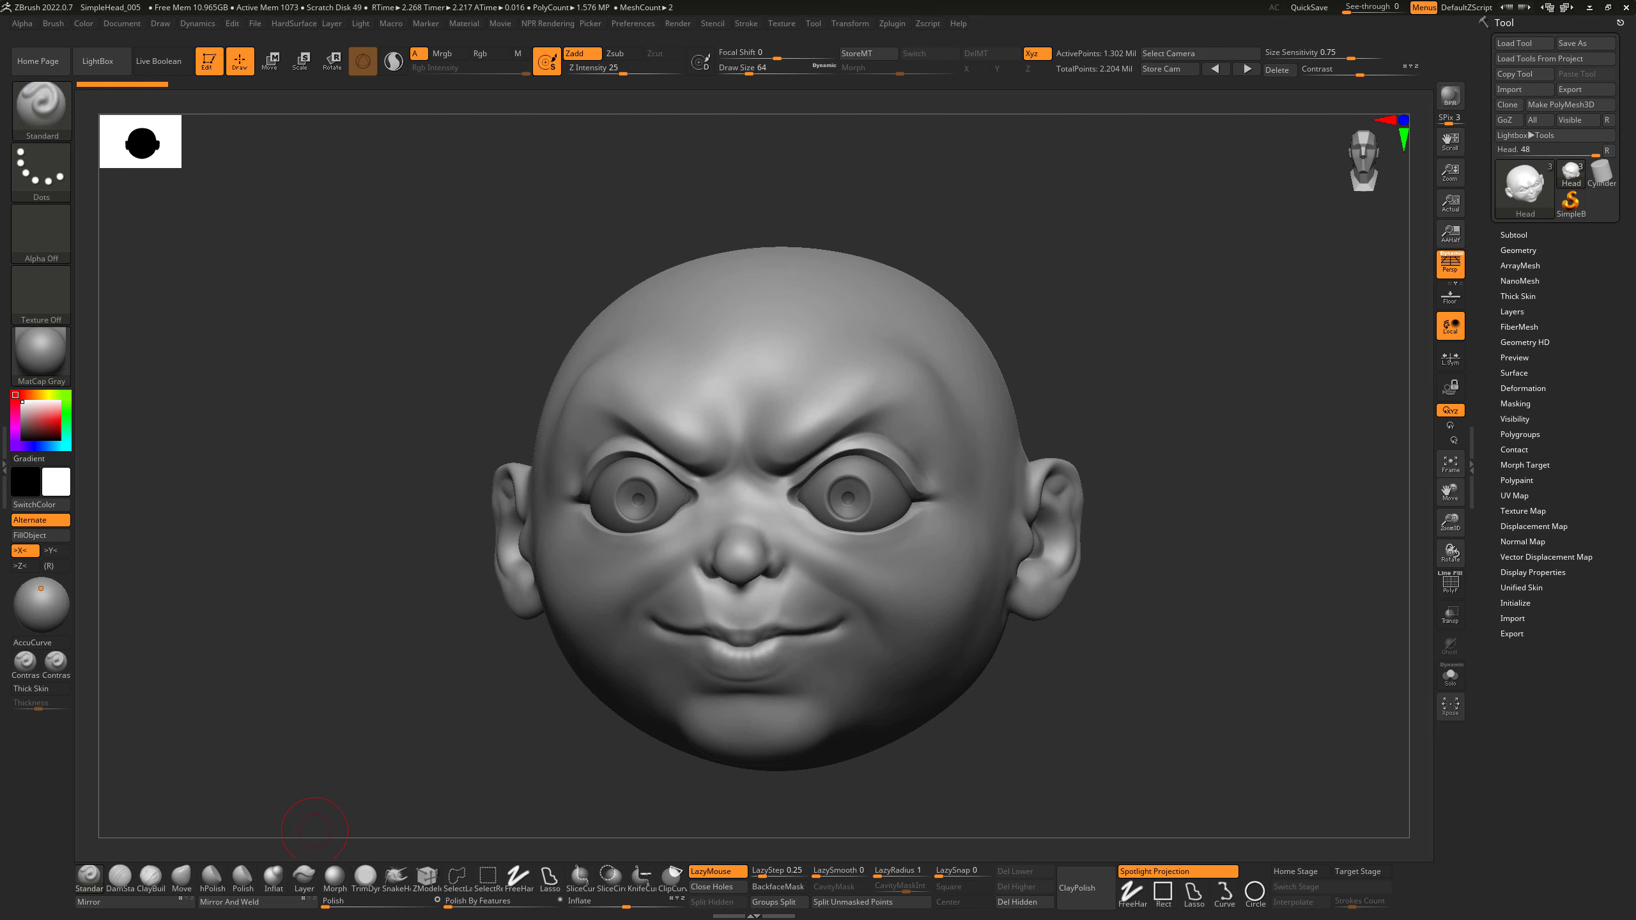
key(alt+Tab)
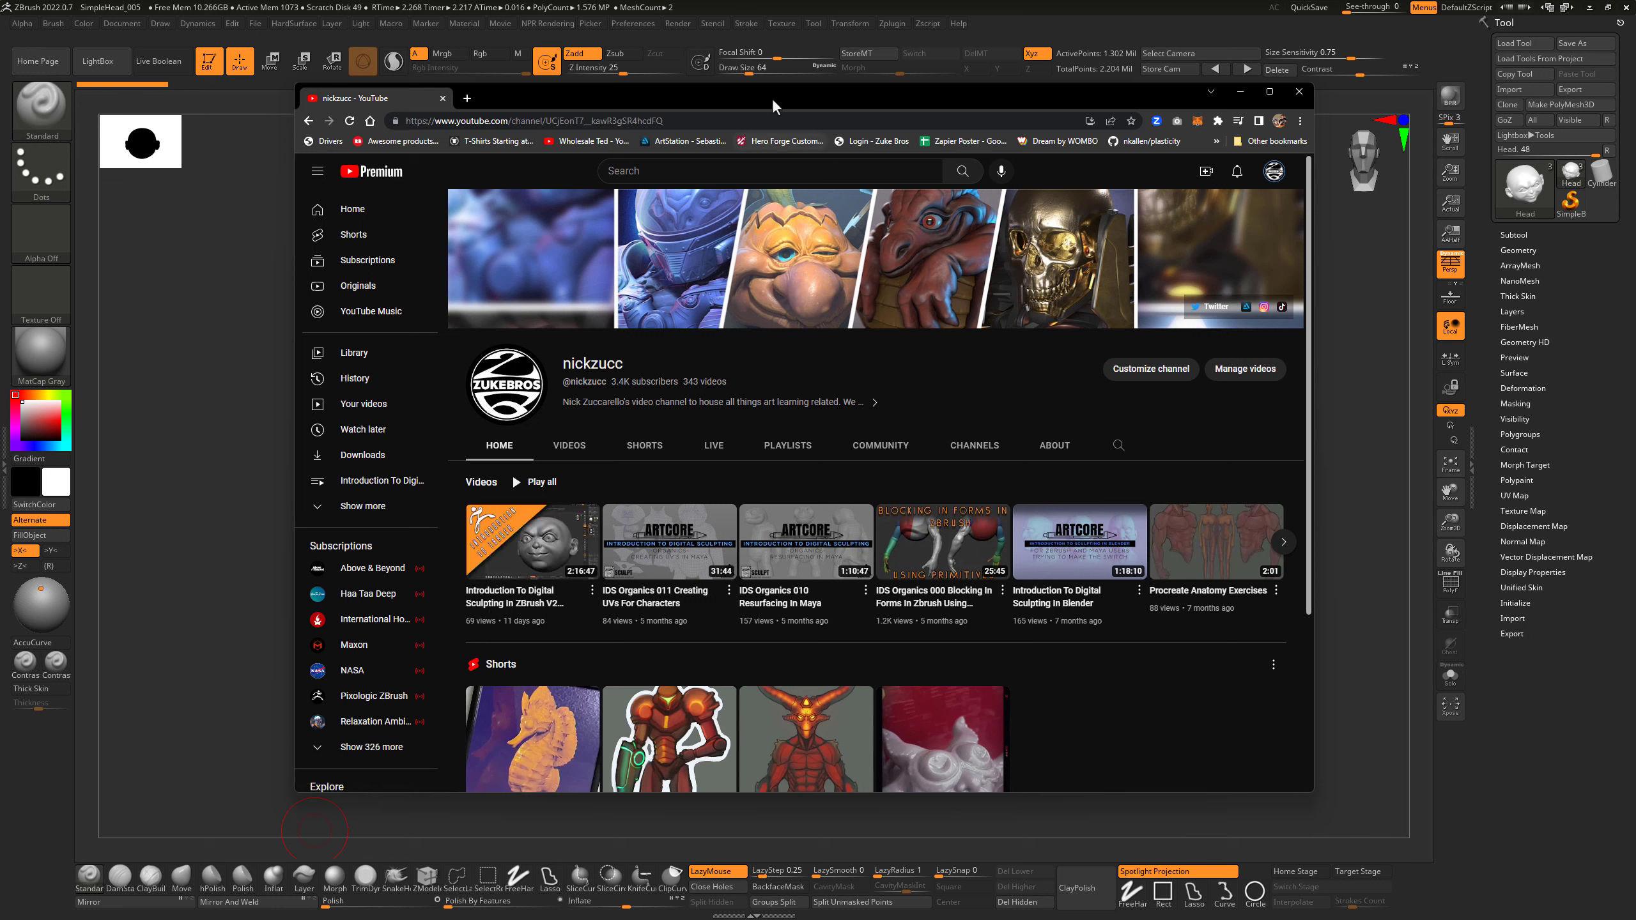
key(super+Down)
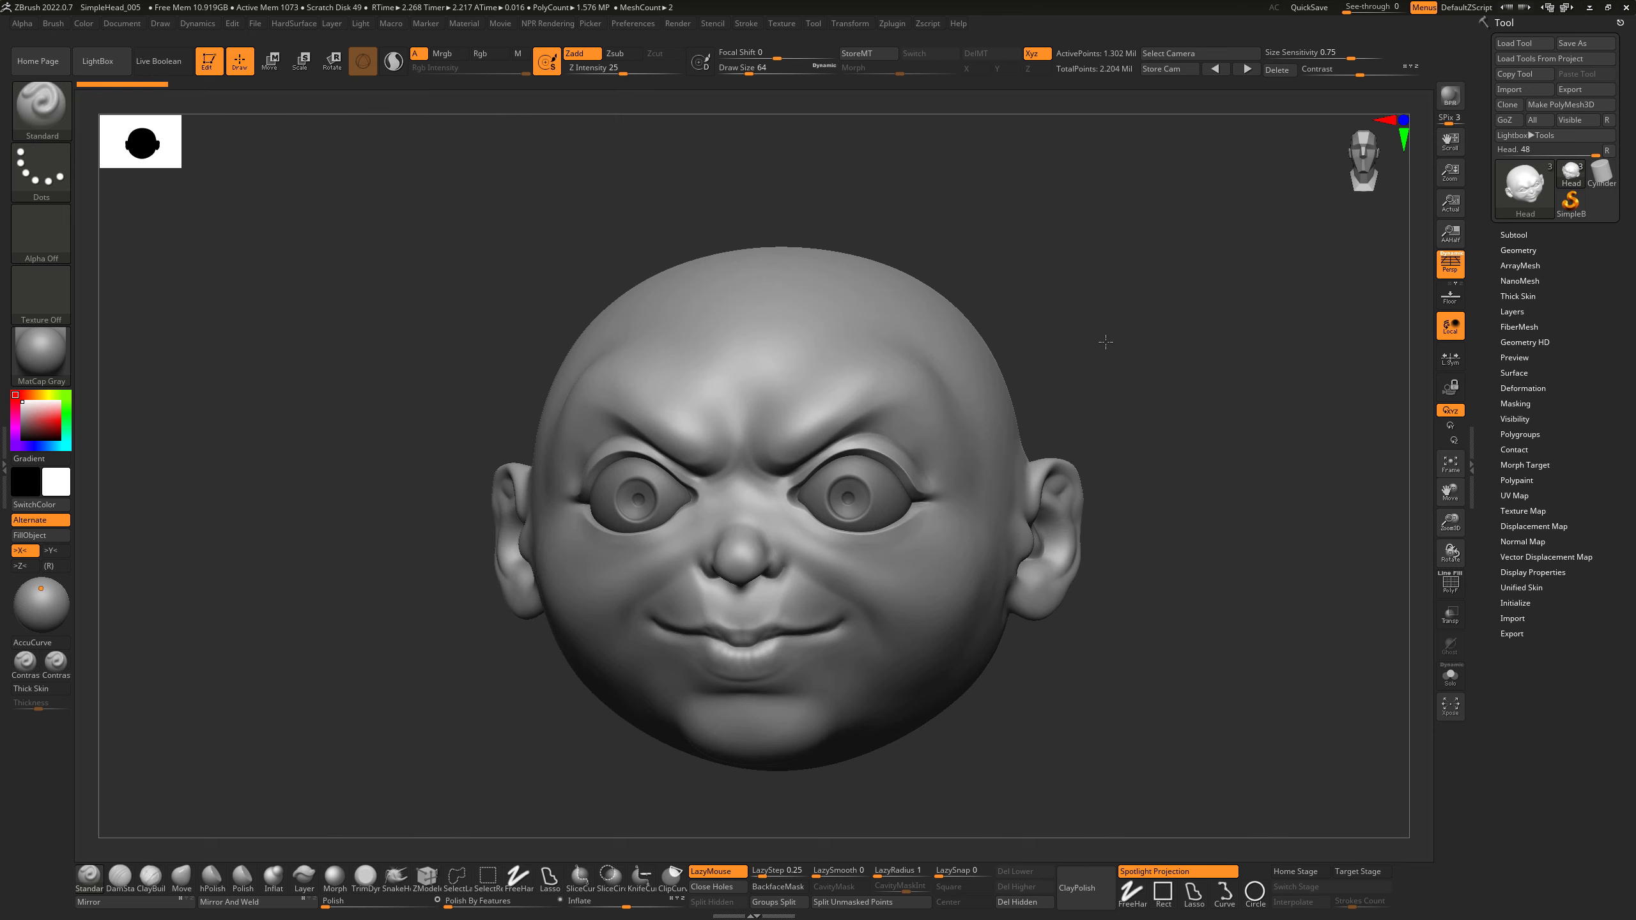
drag(1109, 340, 1108, 356)
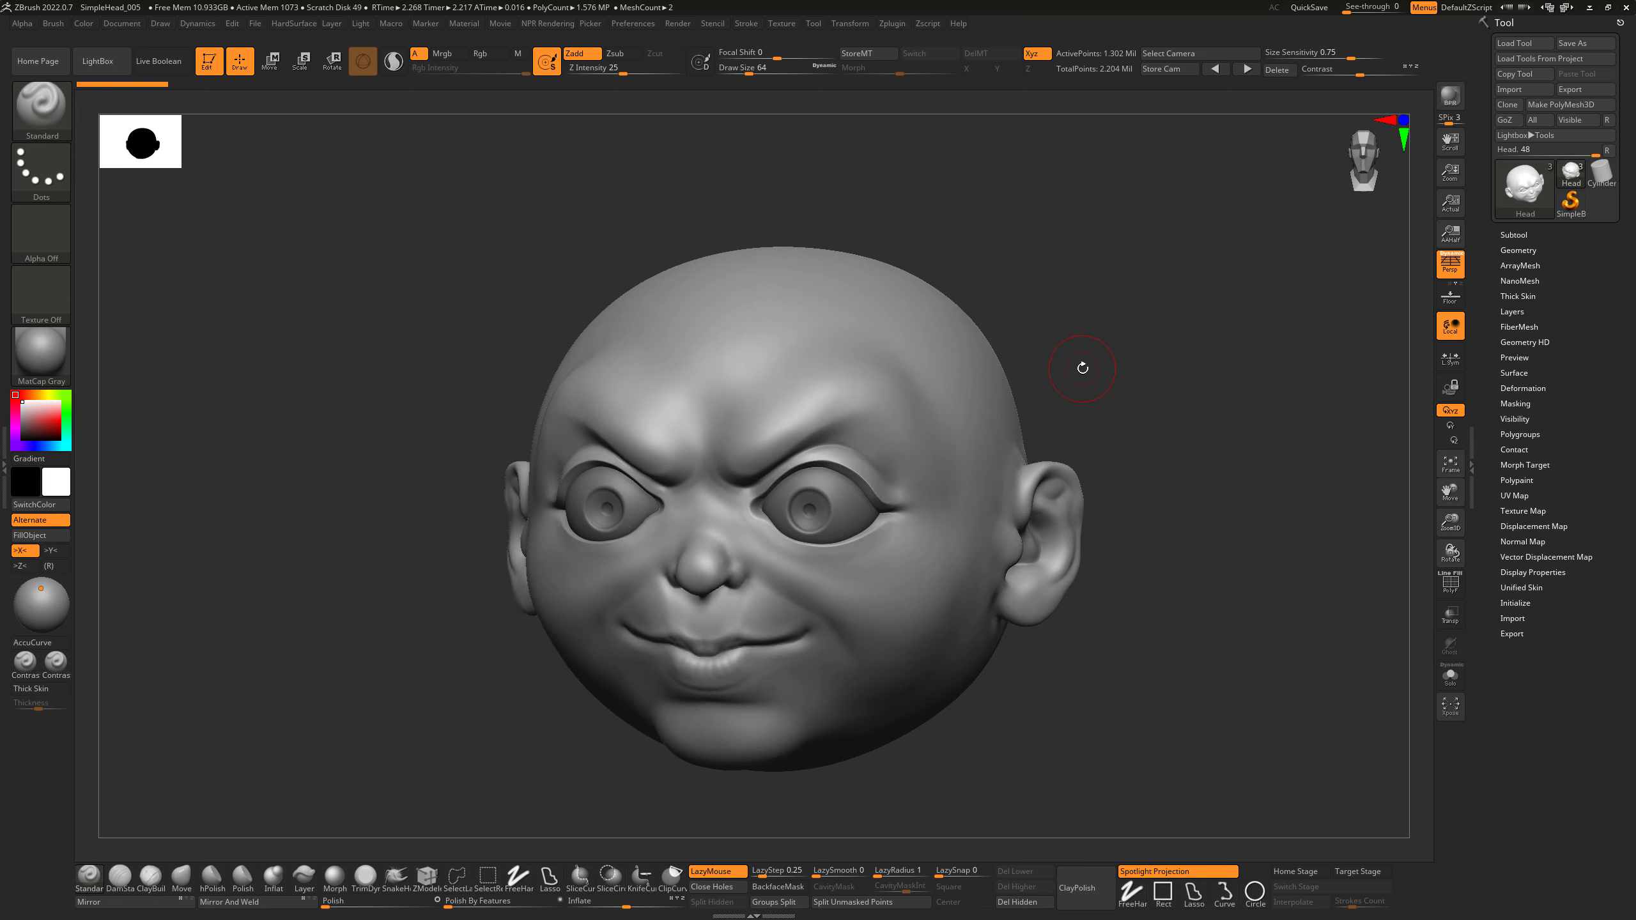
drag(1083, 369, 1101, 358)
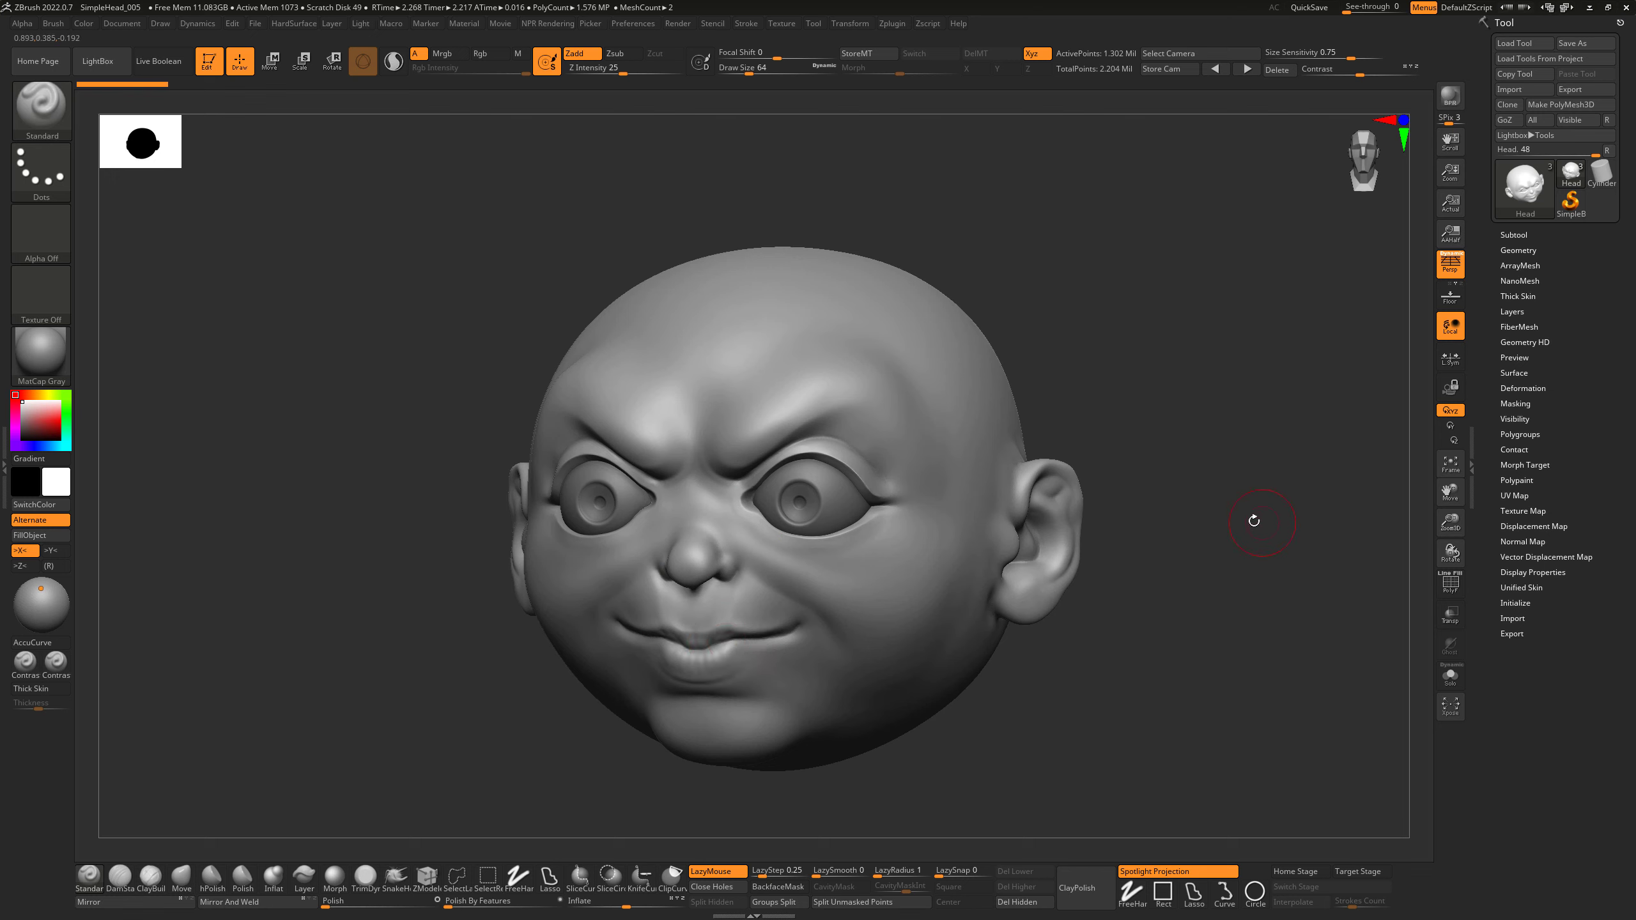
mouse_move(1254, 521)
mouse_down()
mouse_move(1224, 542)
mouse_move(1247, 529)
mouse_up()
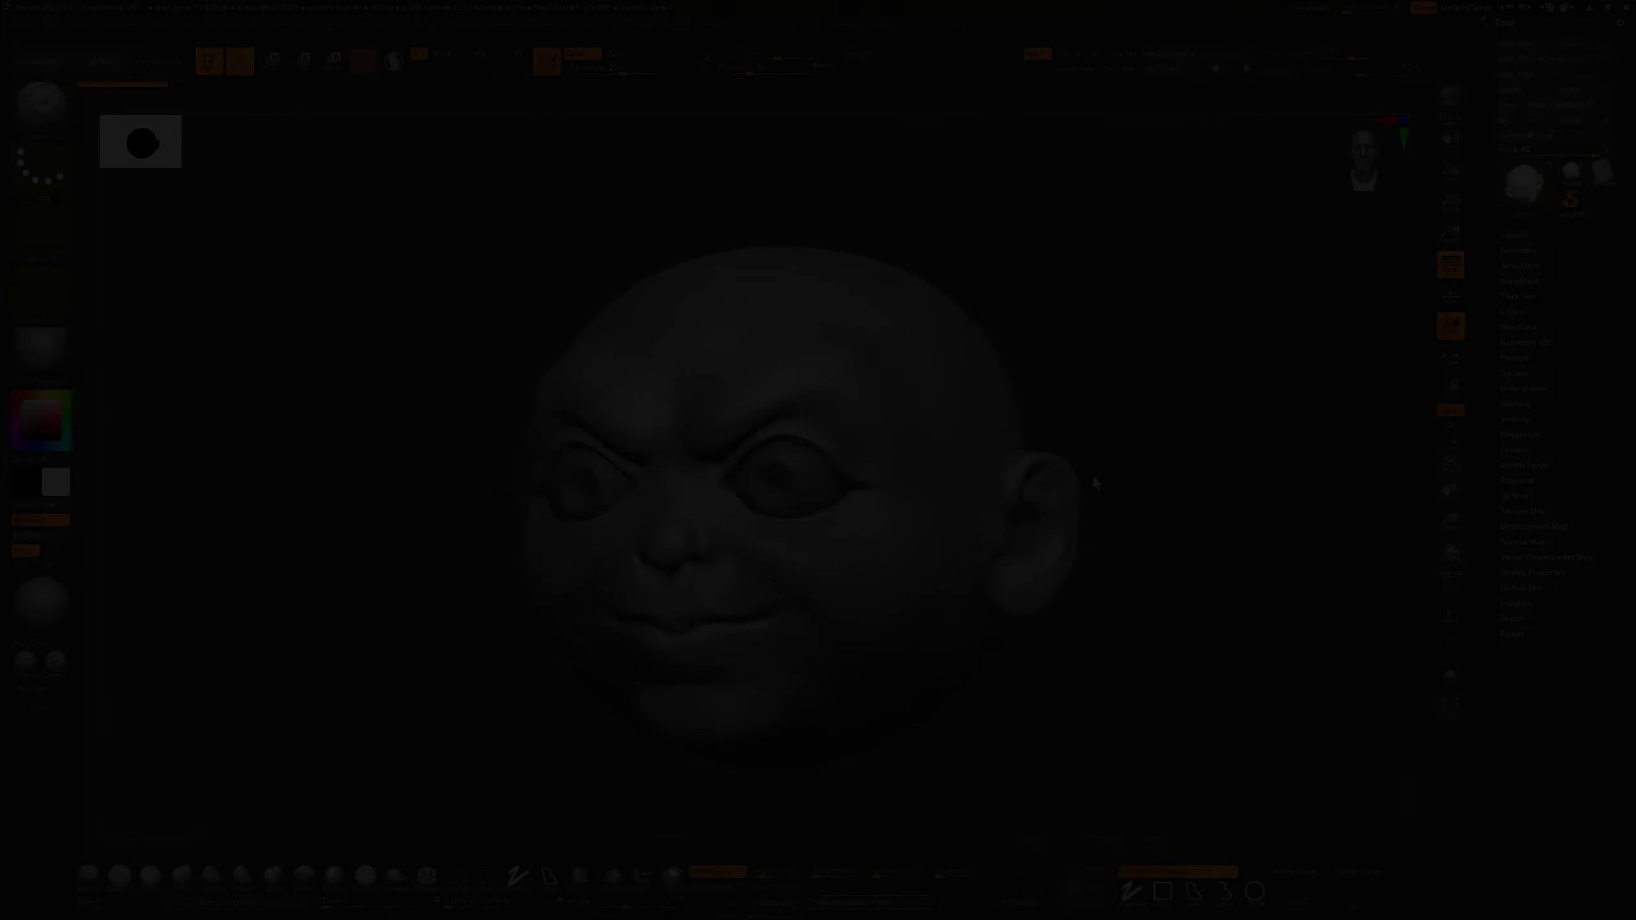
mouse_move(1128, 489)
mouse_down()
mouse_move(1143, 464)
mouse_move(1129, 461)
mouse_up()
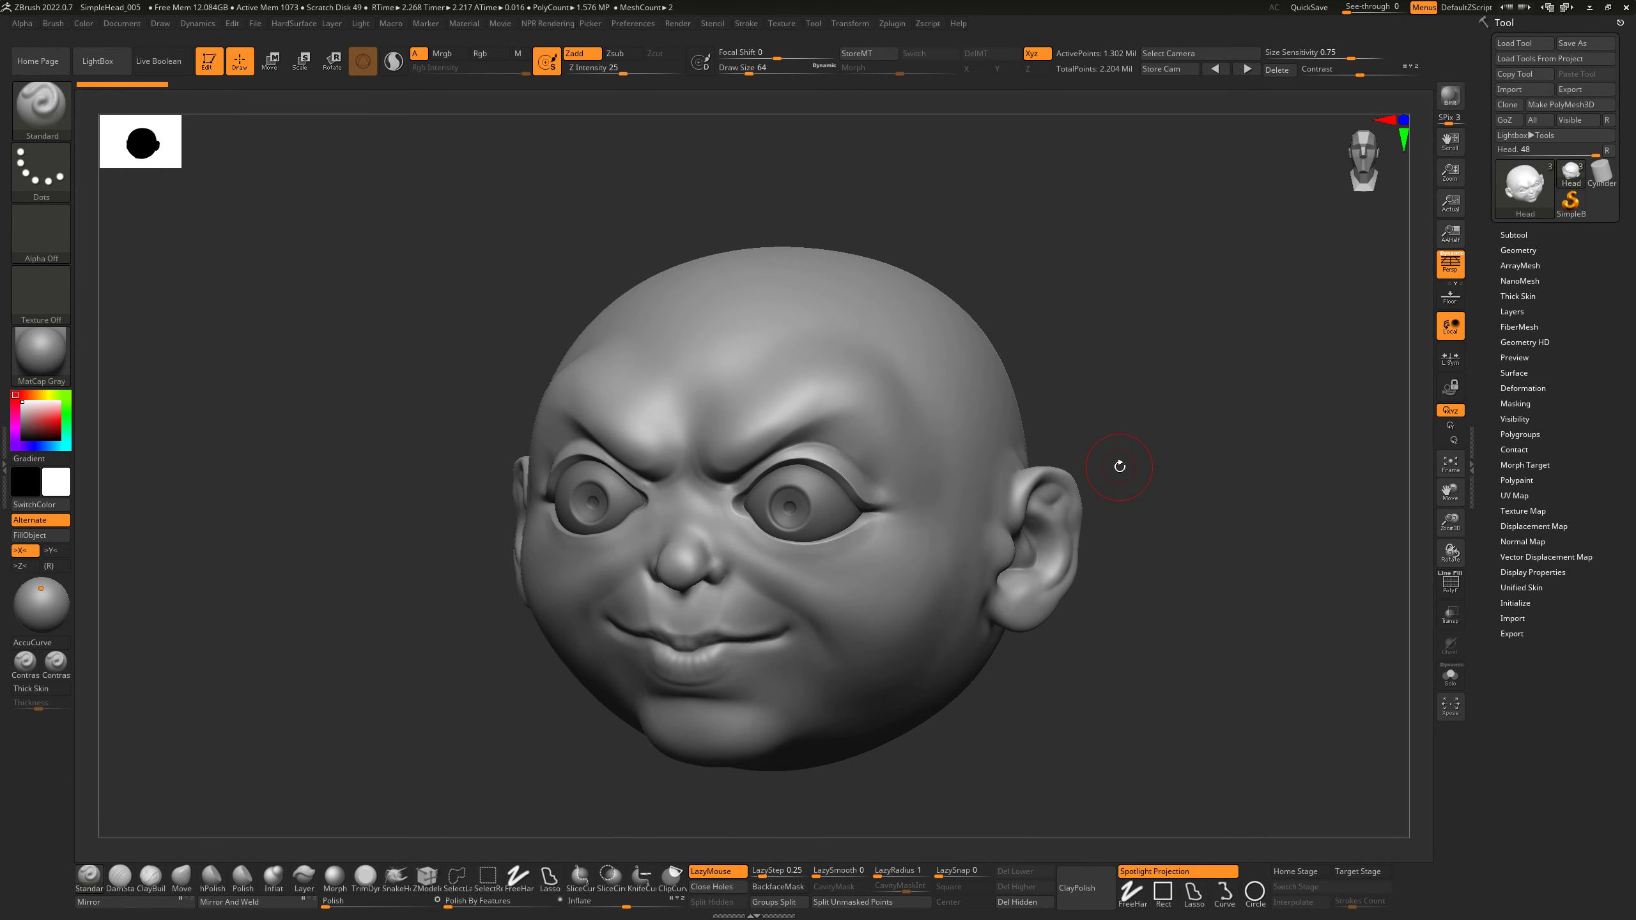
Open the DynaMesh_Sphere_128 project from LightBox, discarding changes to the current head project.
key(comma)
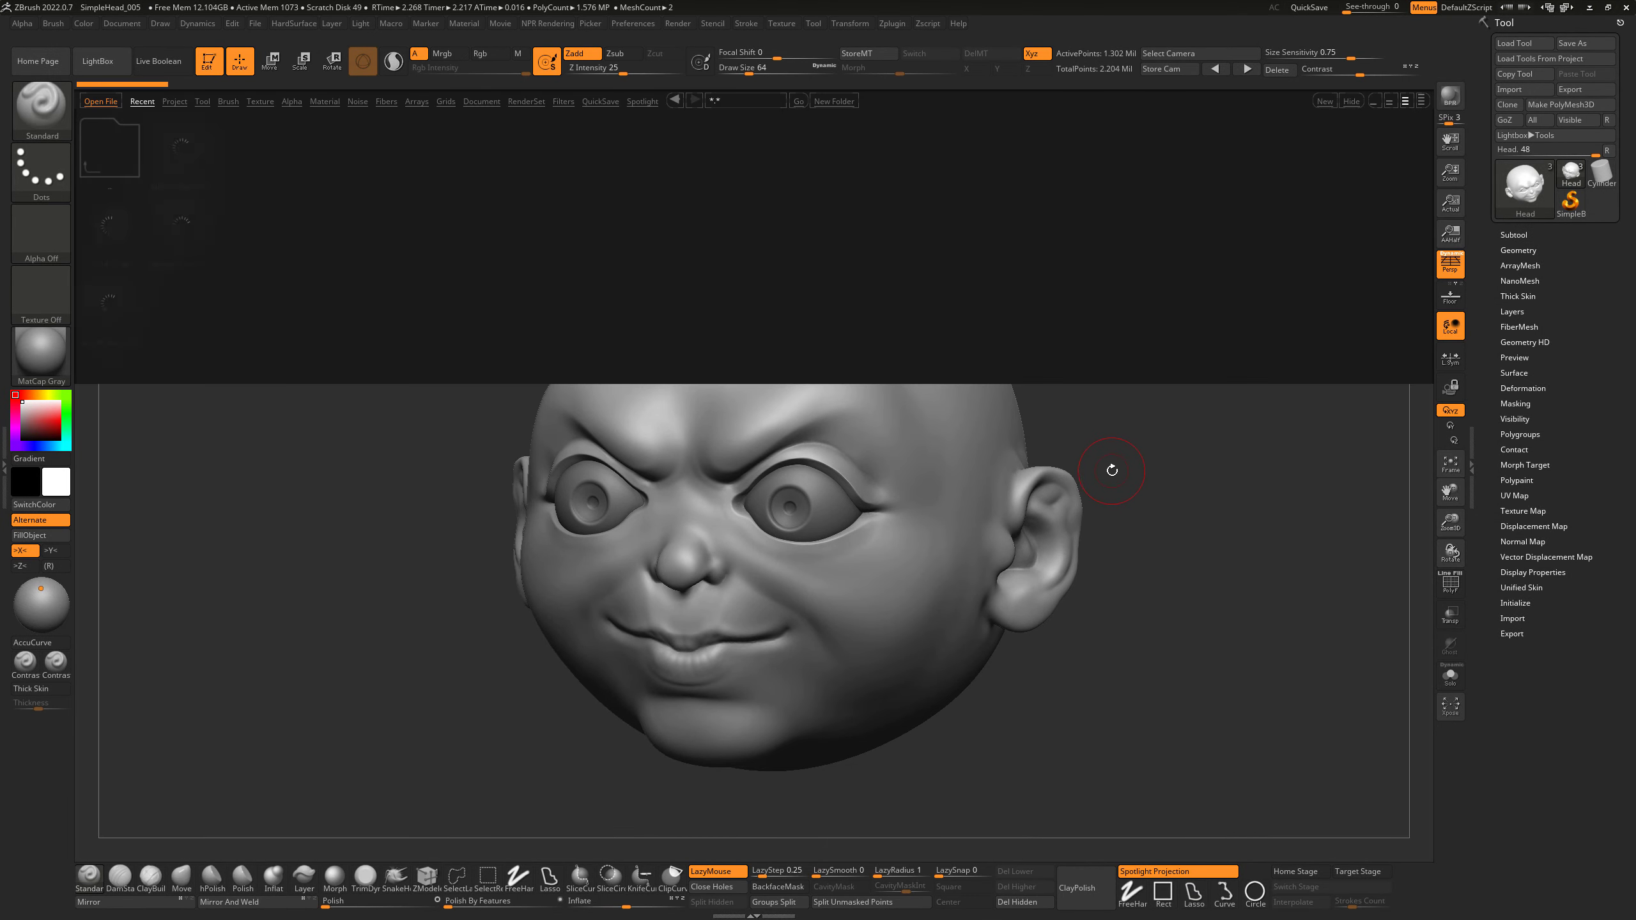
click(102, 62)
click(103, 64)
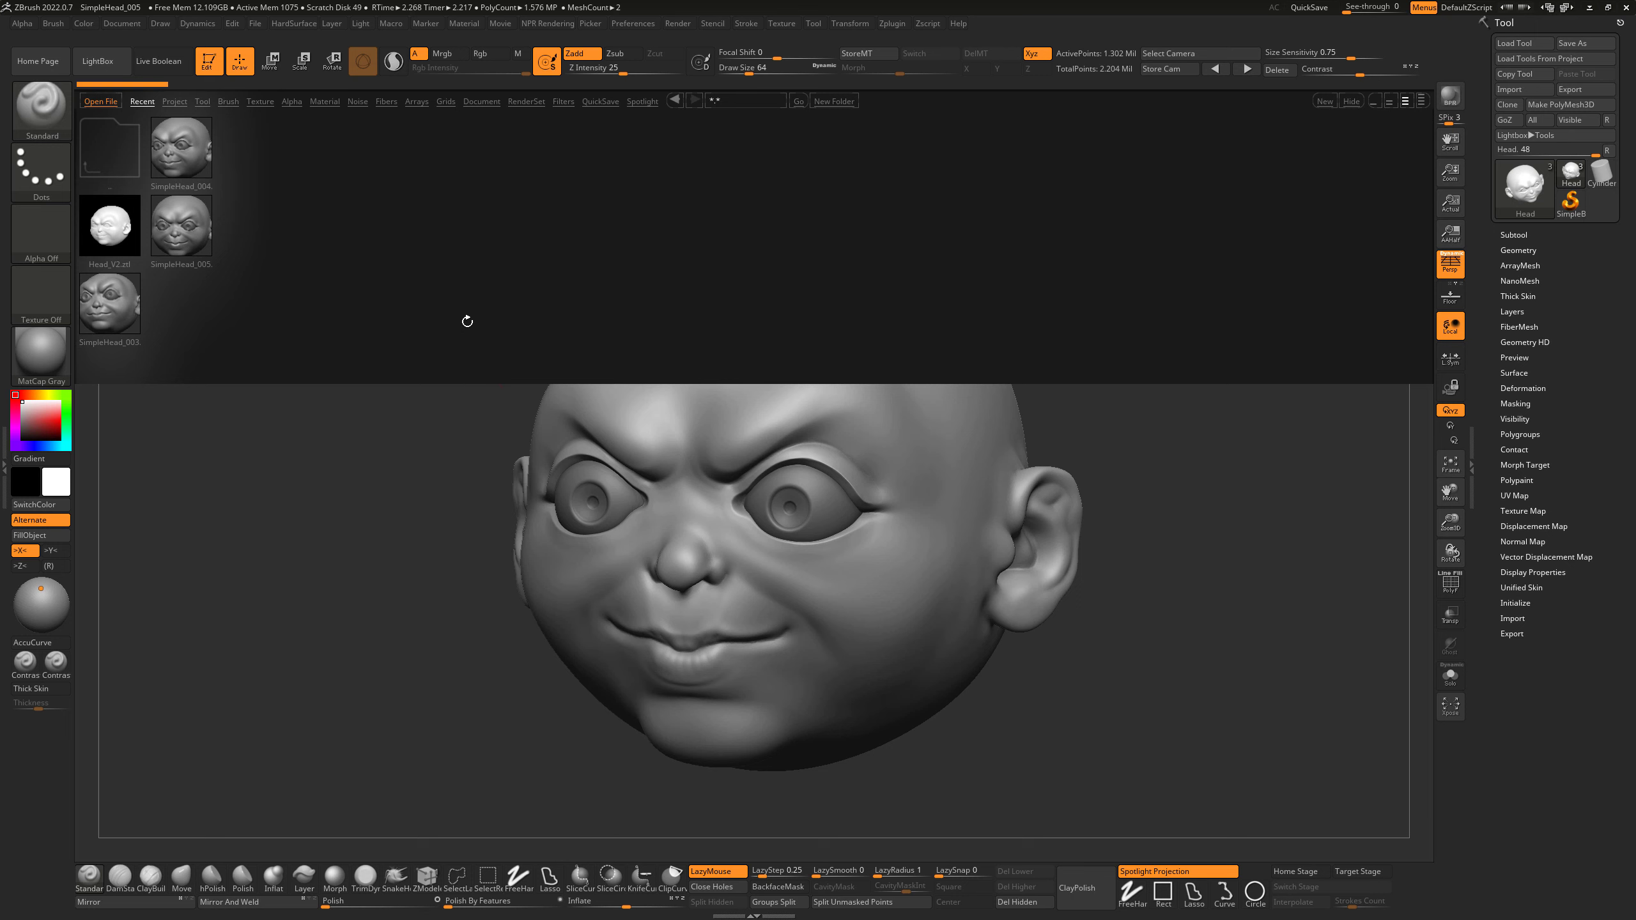
key(comma)
key(comma)
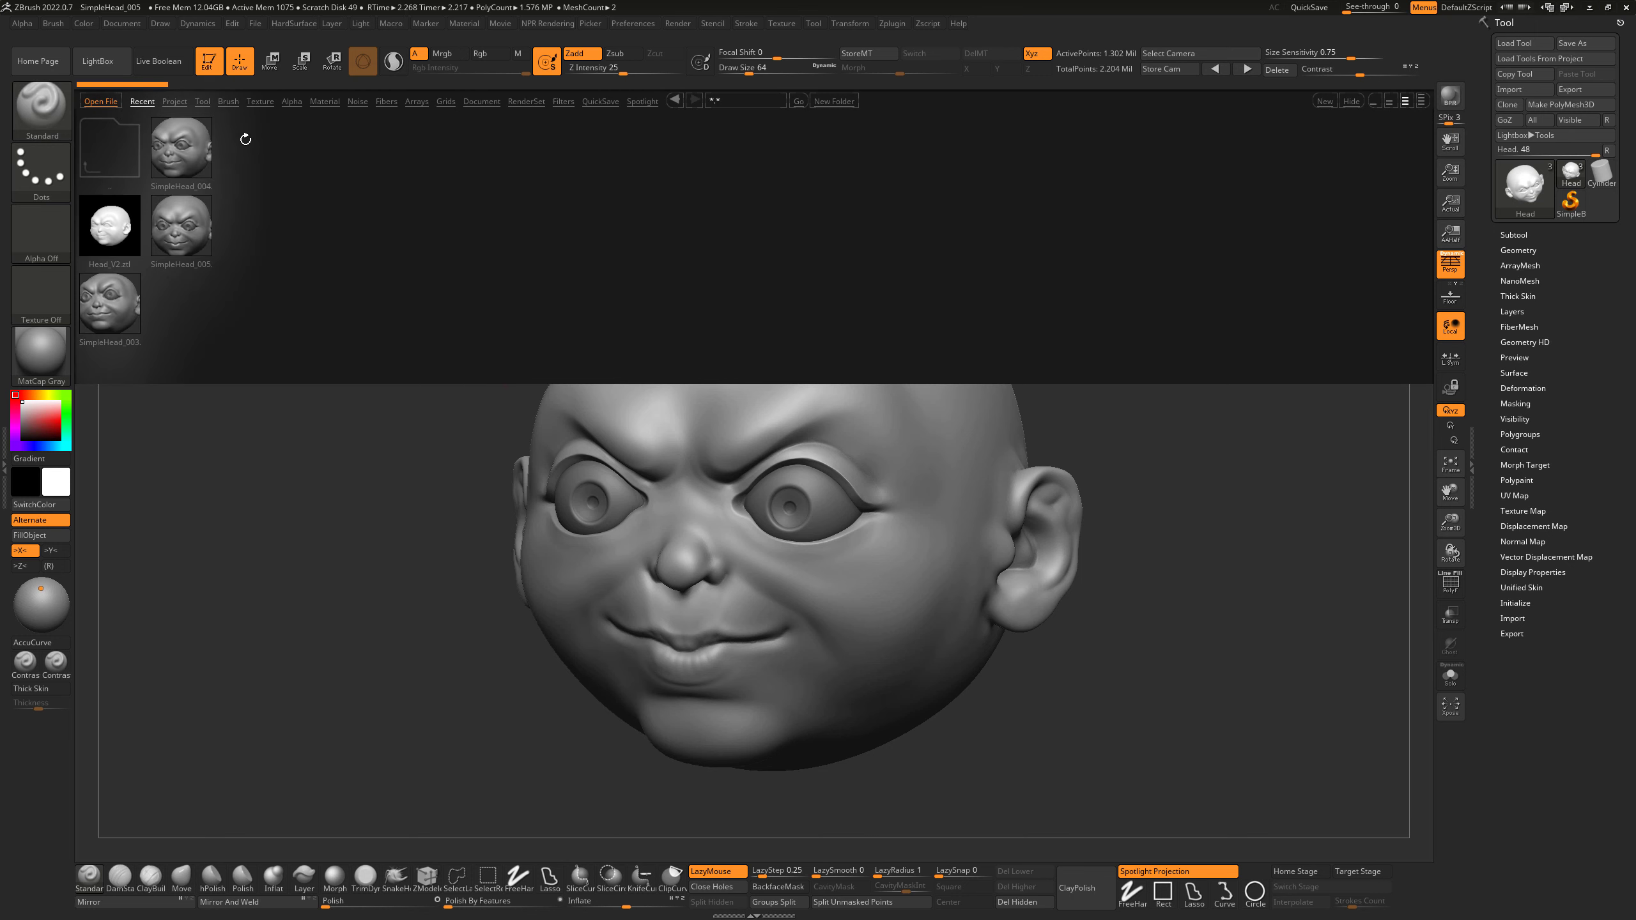
click(175, 101)
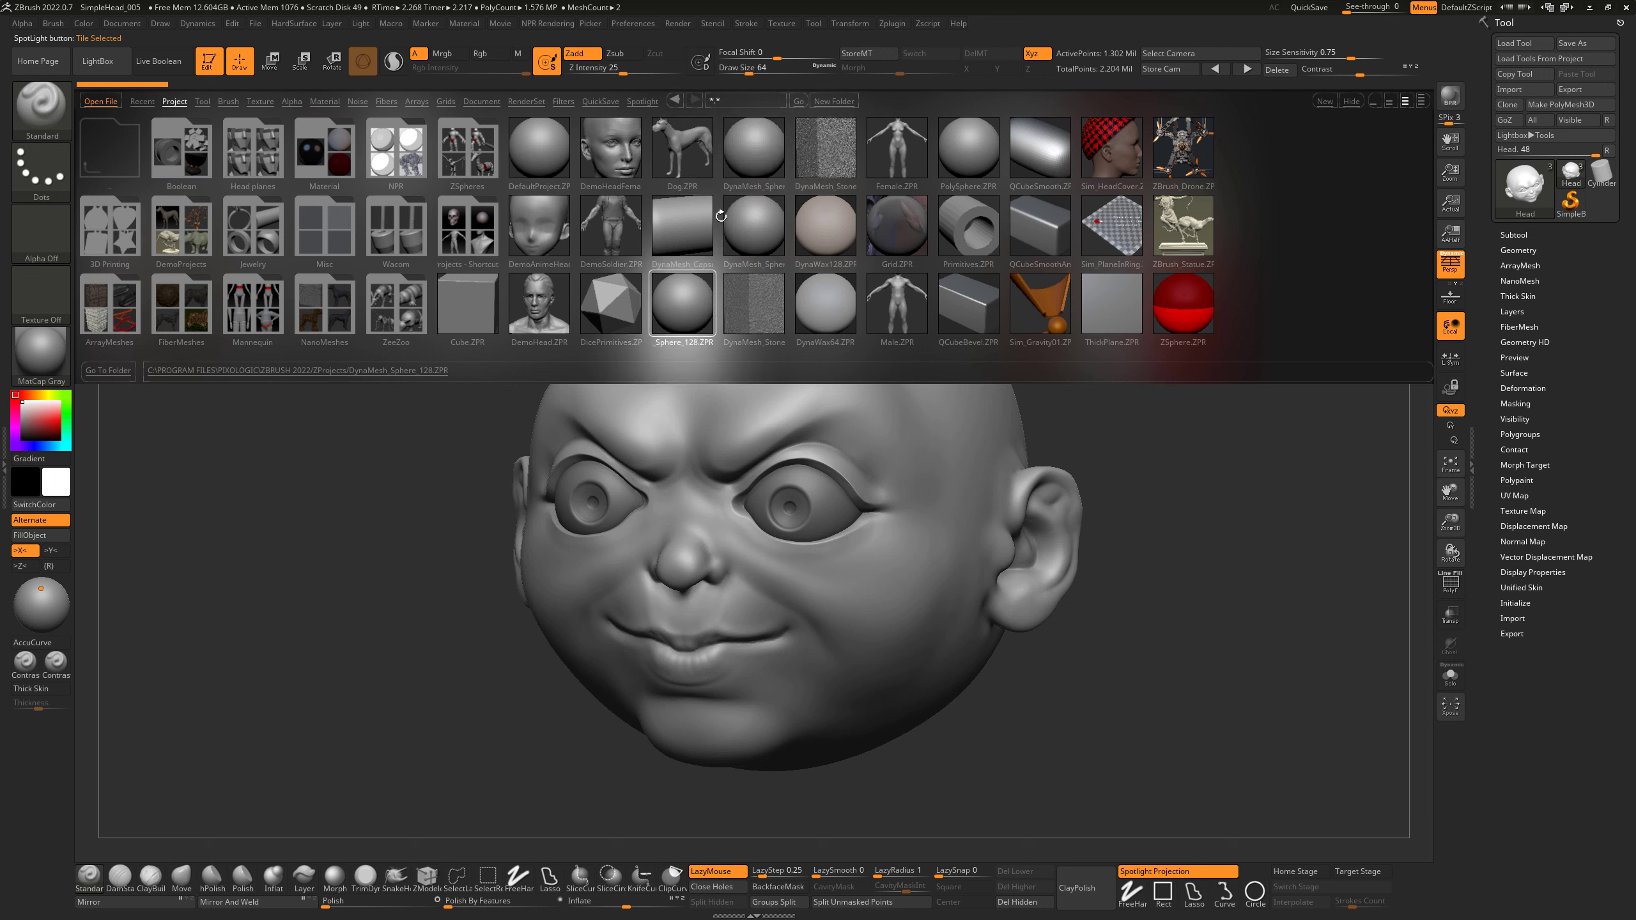
double_click(680, 307)
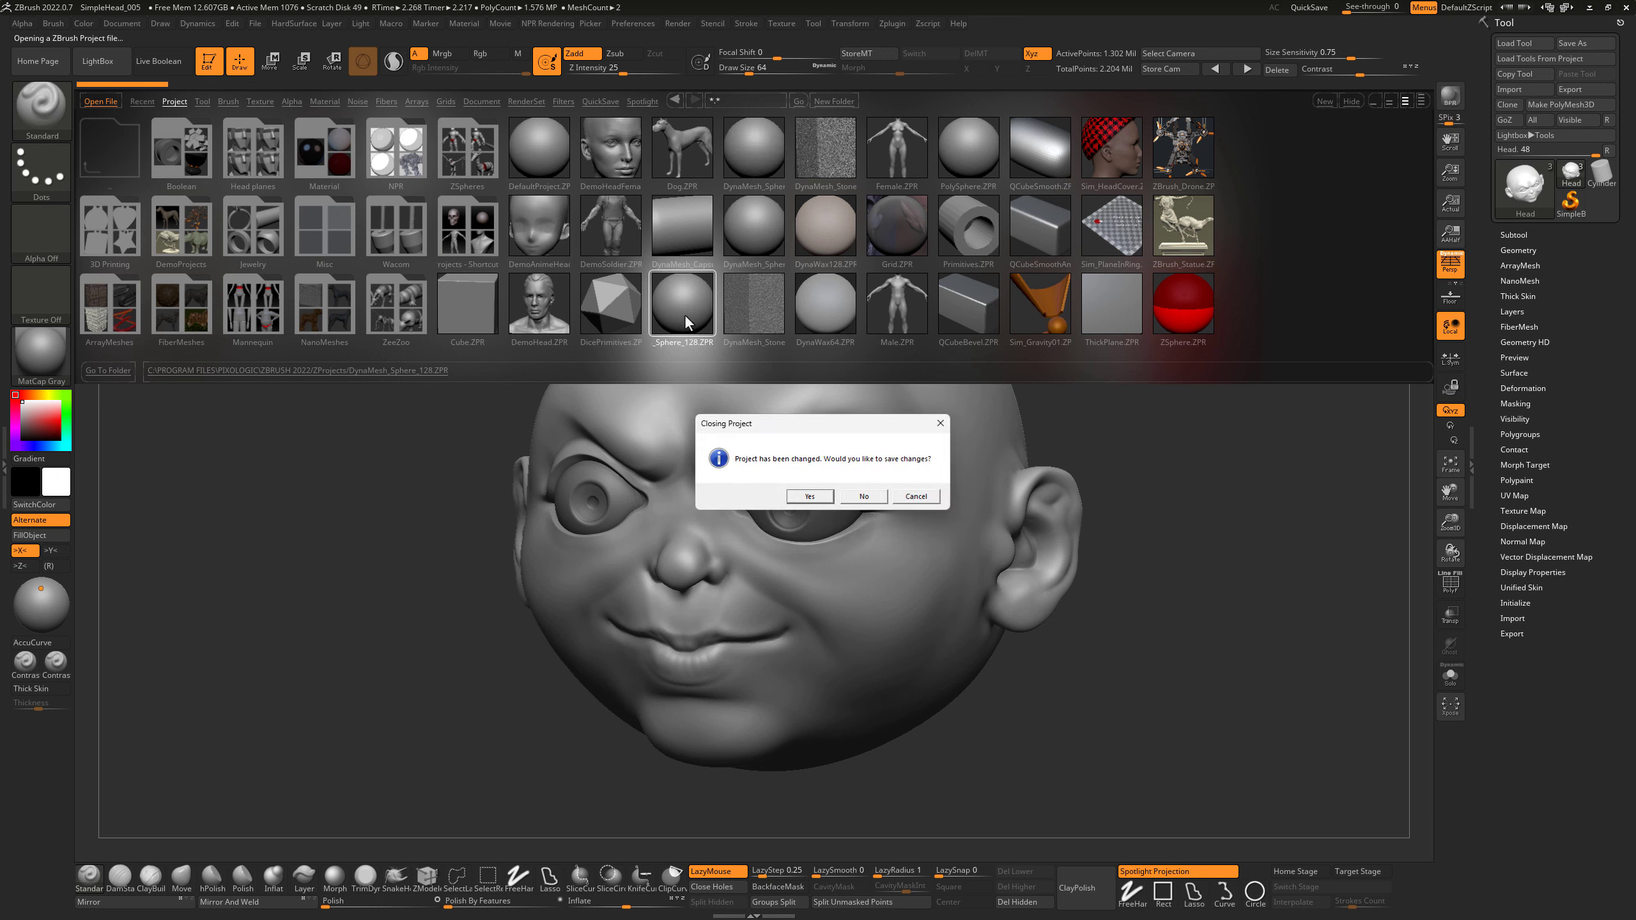
click(862, 498)
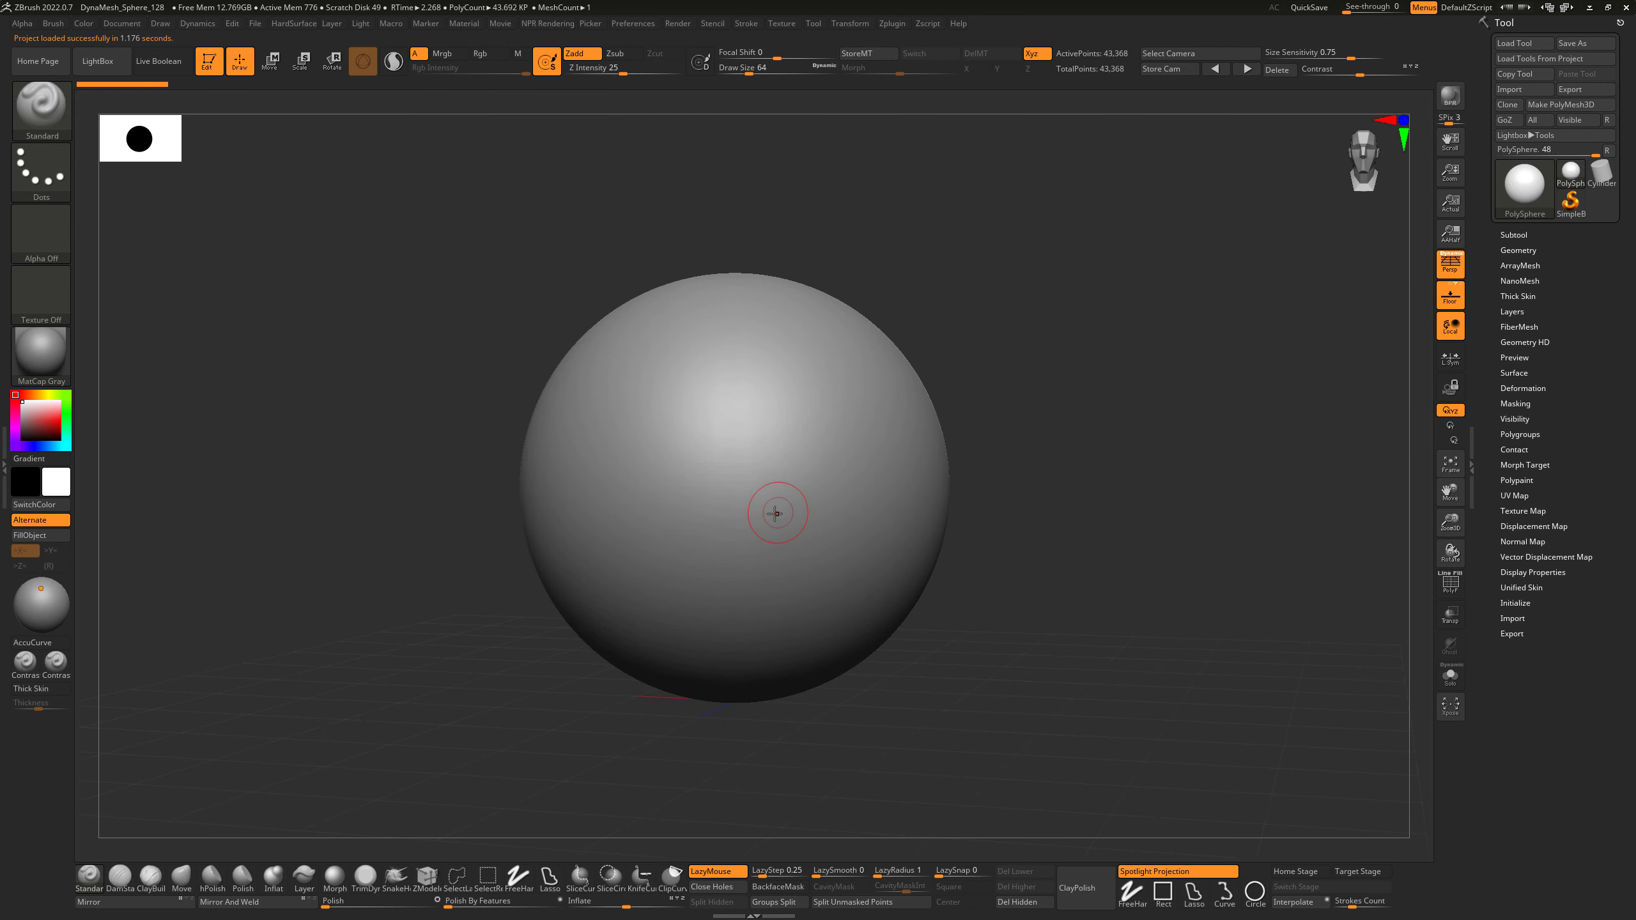
Choose the Standard brush, undo a test stroke on the sphere and turn off LazyMouse.
alt+drag(997, 516, 1092, 563)
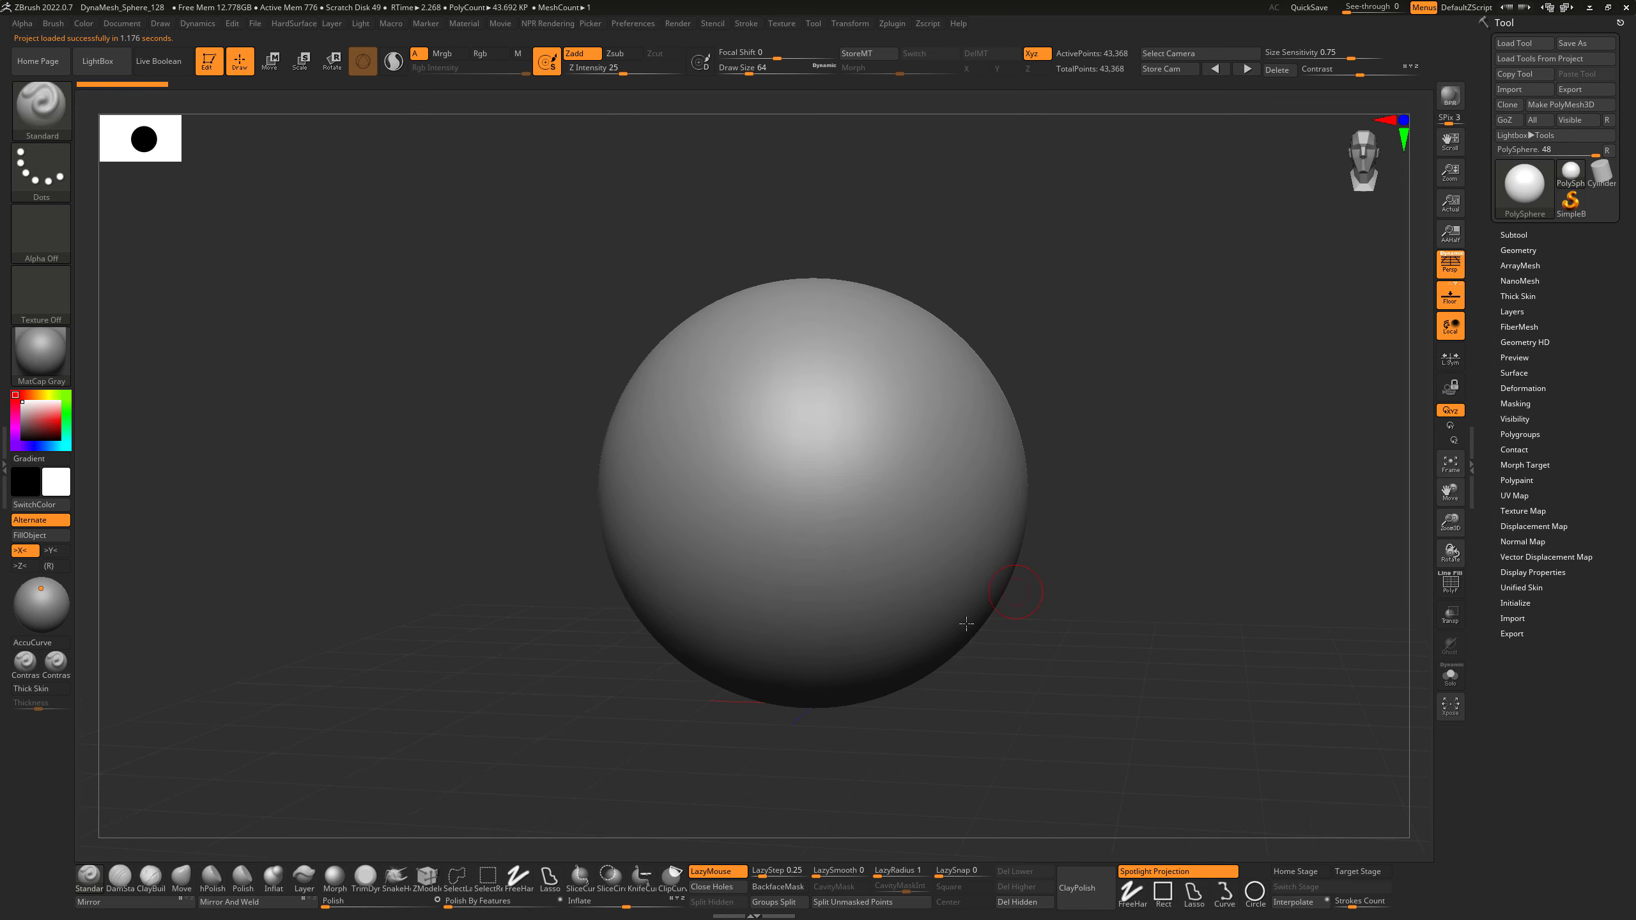
click(213, 874)
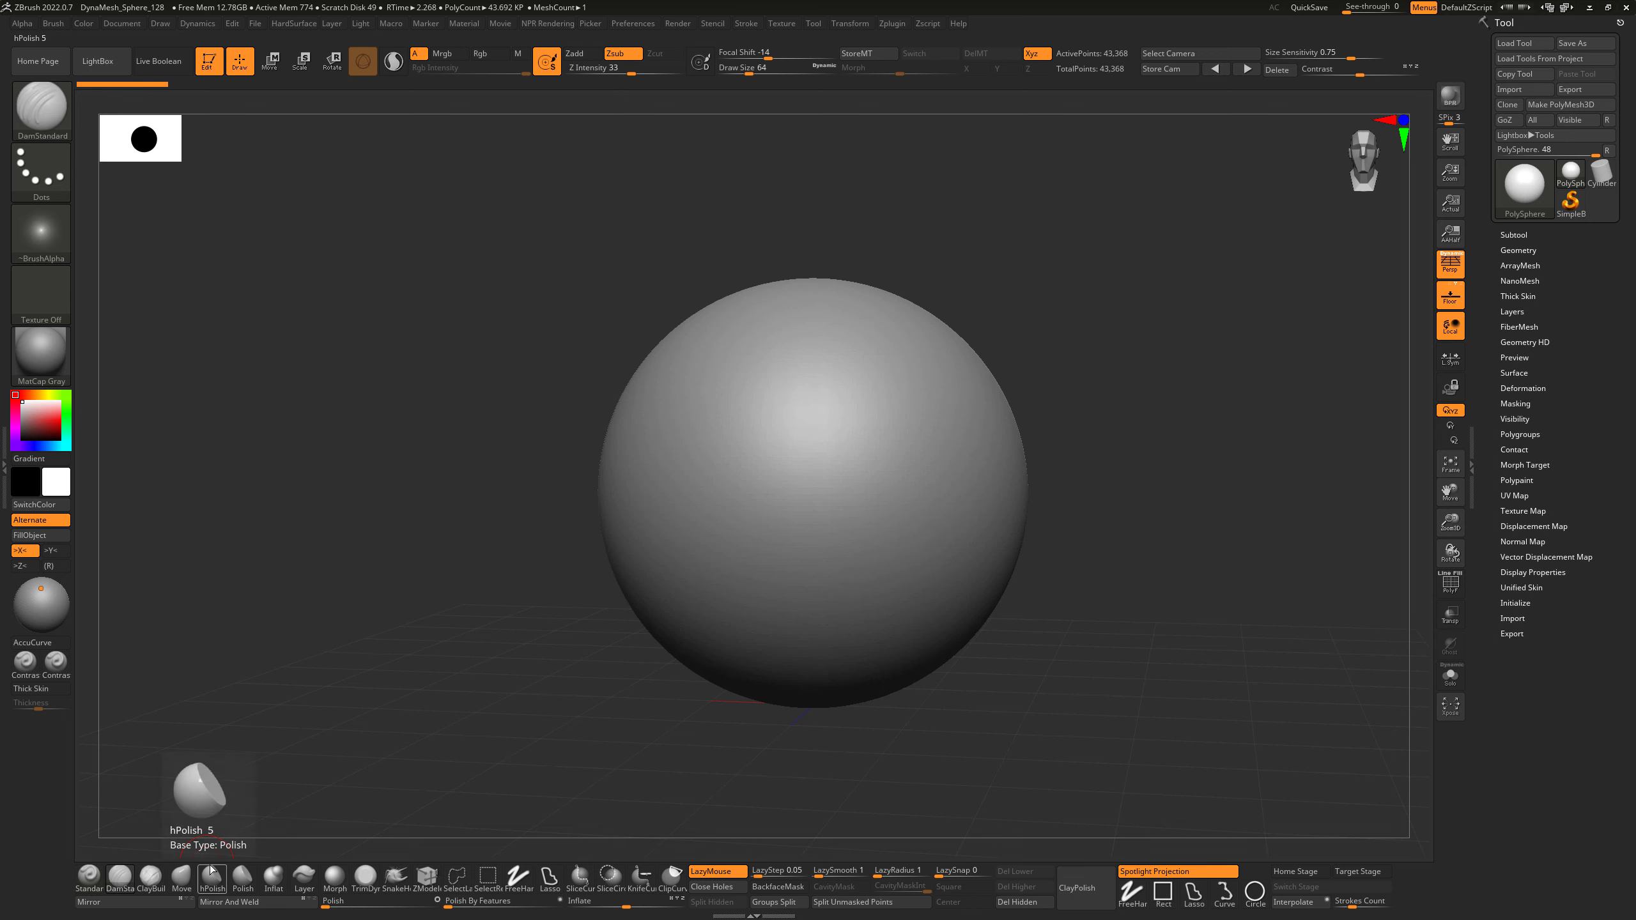
click(242, 878)
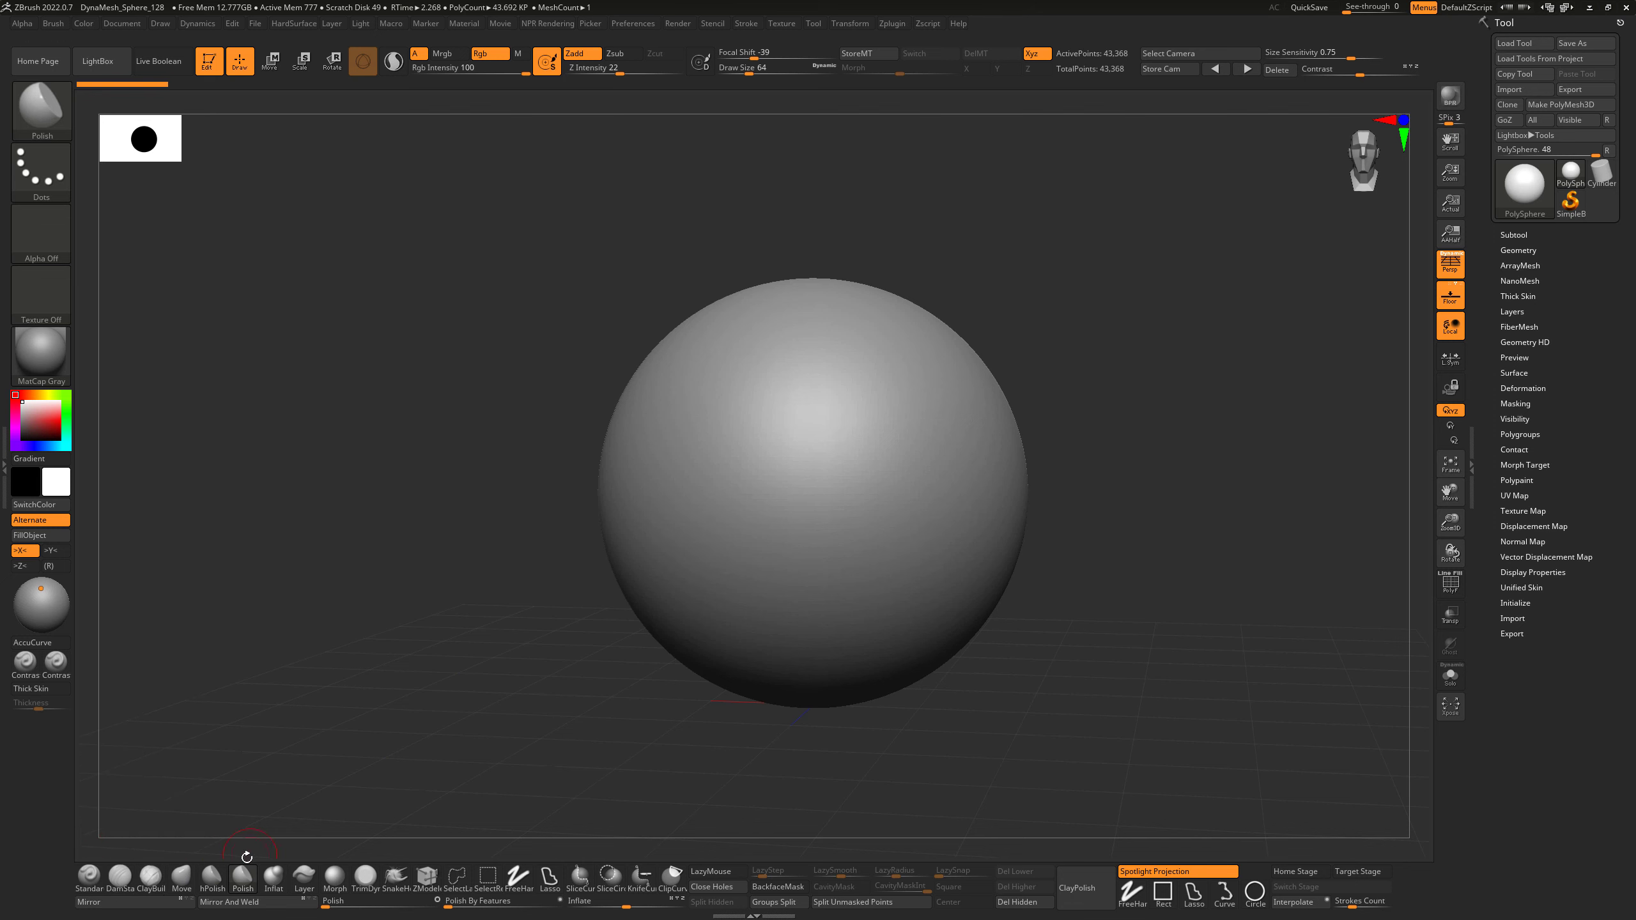
click(89, 877)
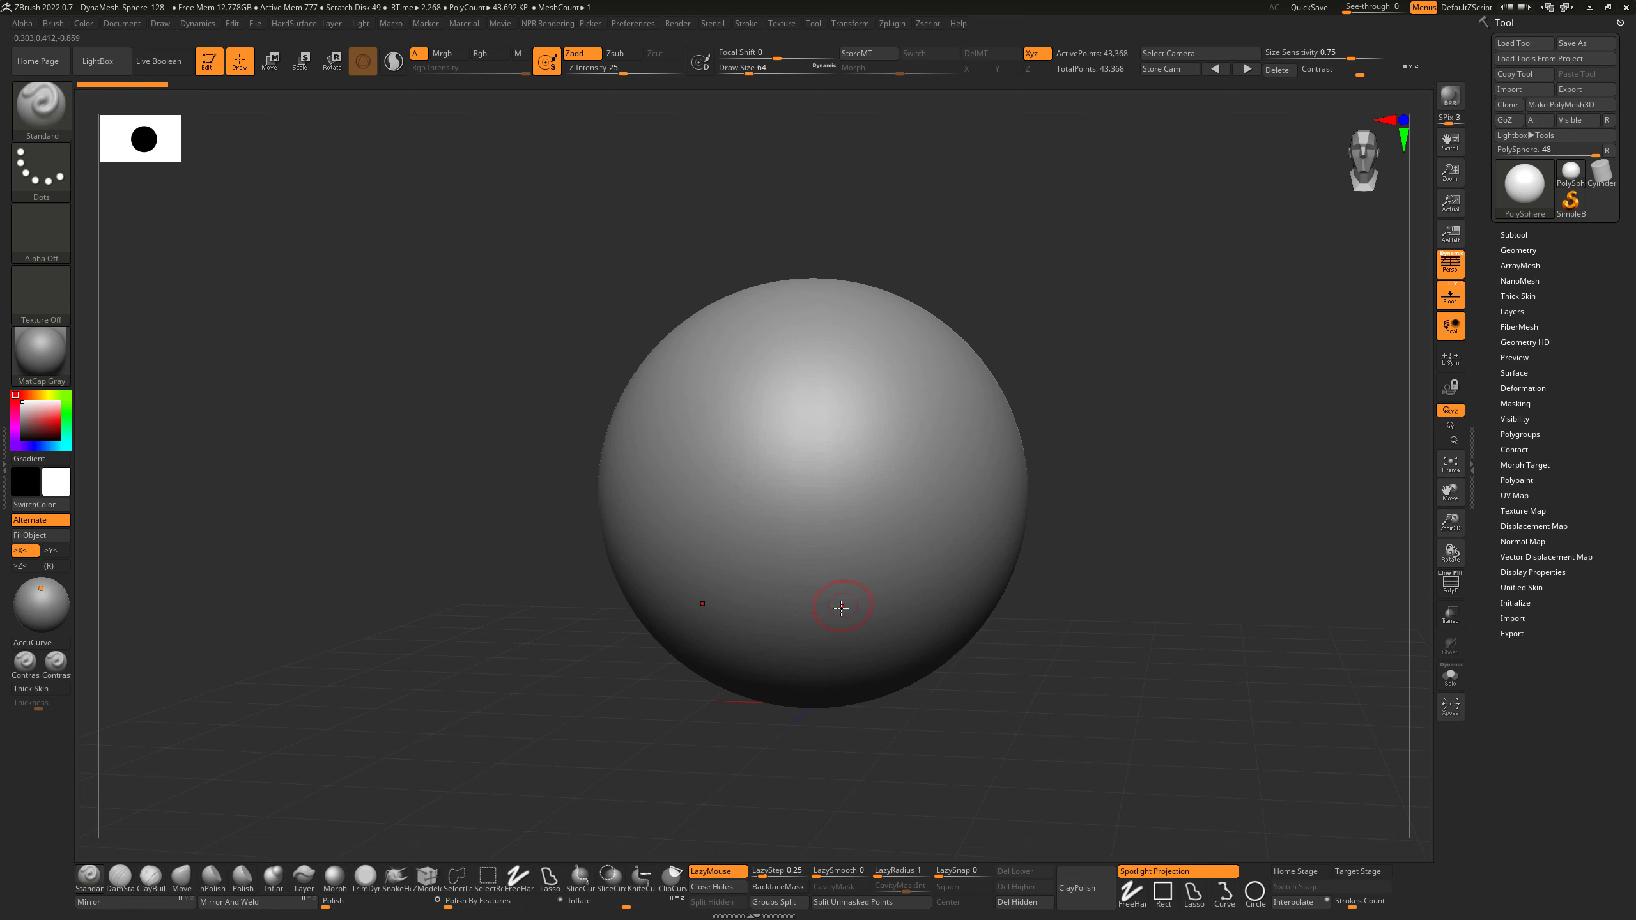
mouse_move(841, 608)
mouse_down()
mouse_move(960, 541)
mouse_move(914, 451)
mouse_move(895, 482)
mouse_up()
key(ctrl+z)
key(l)
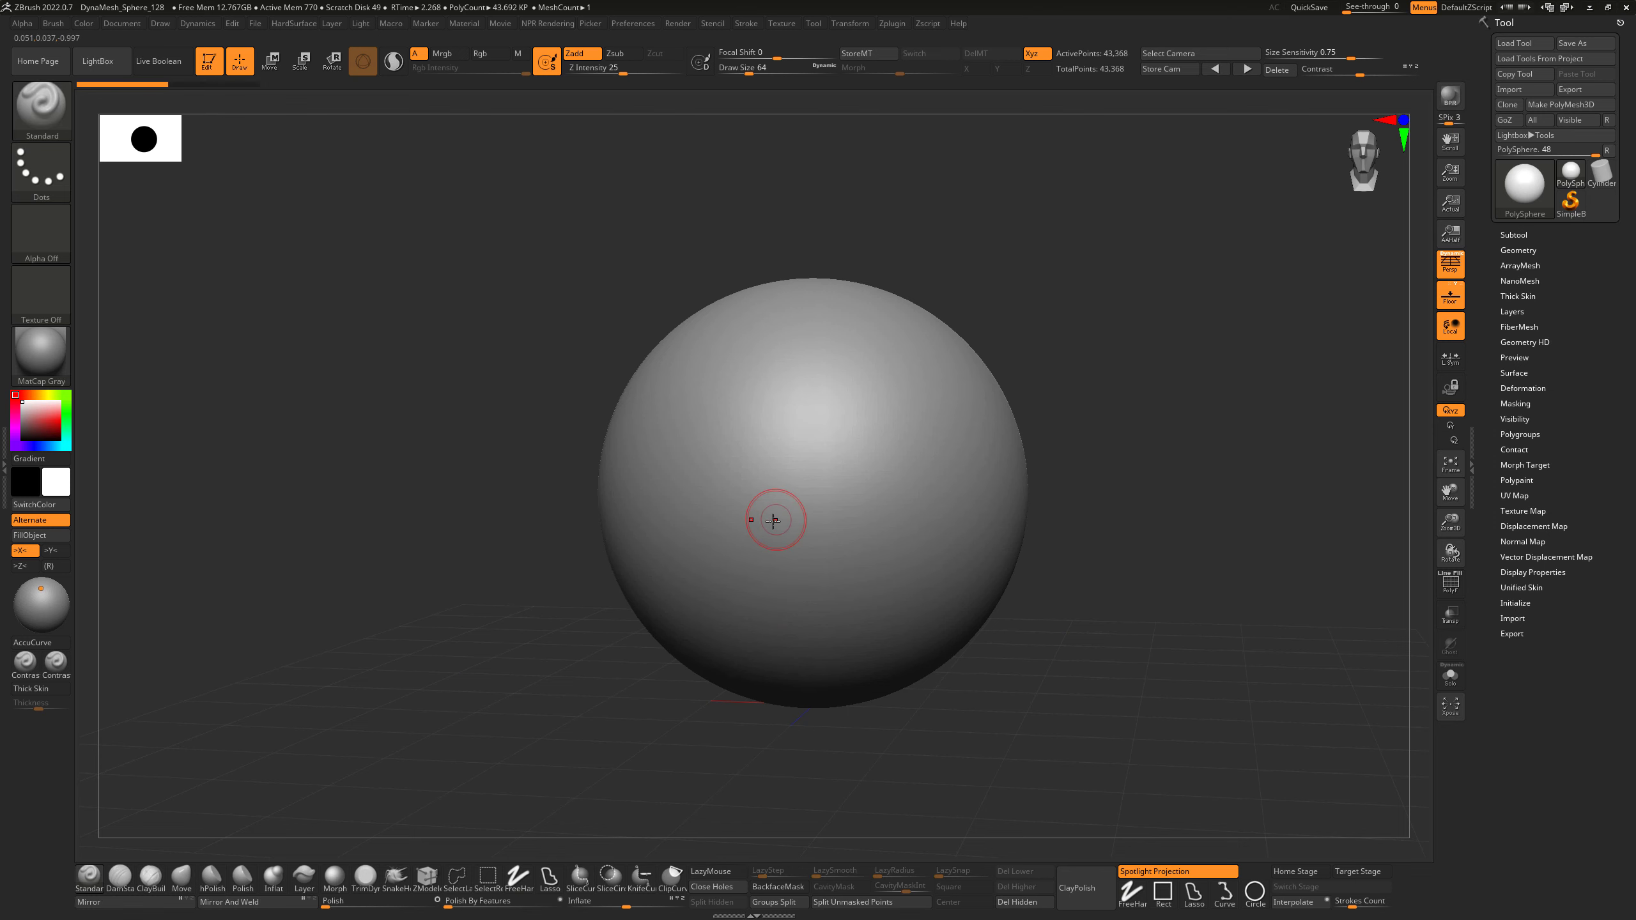
Sculpt a vertical nose bump on the front centre of the sphere with the Standard brush at a draw size of about 104.
scroll(1051, 402, up, 3)
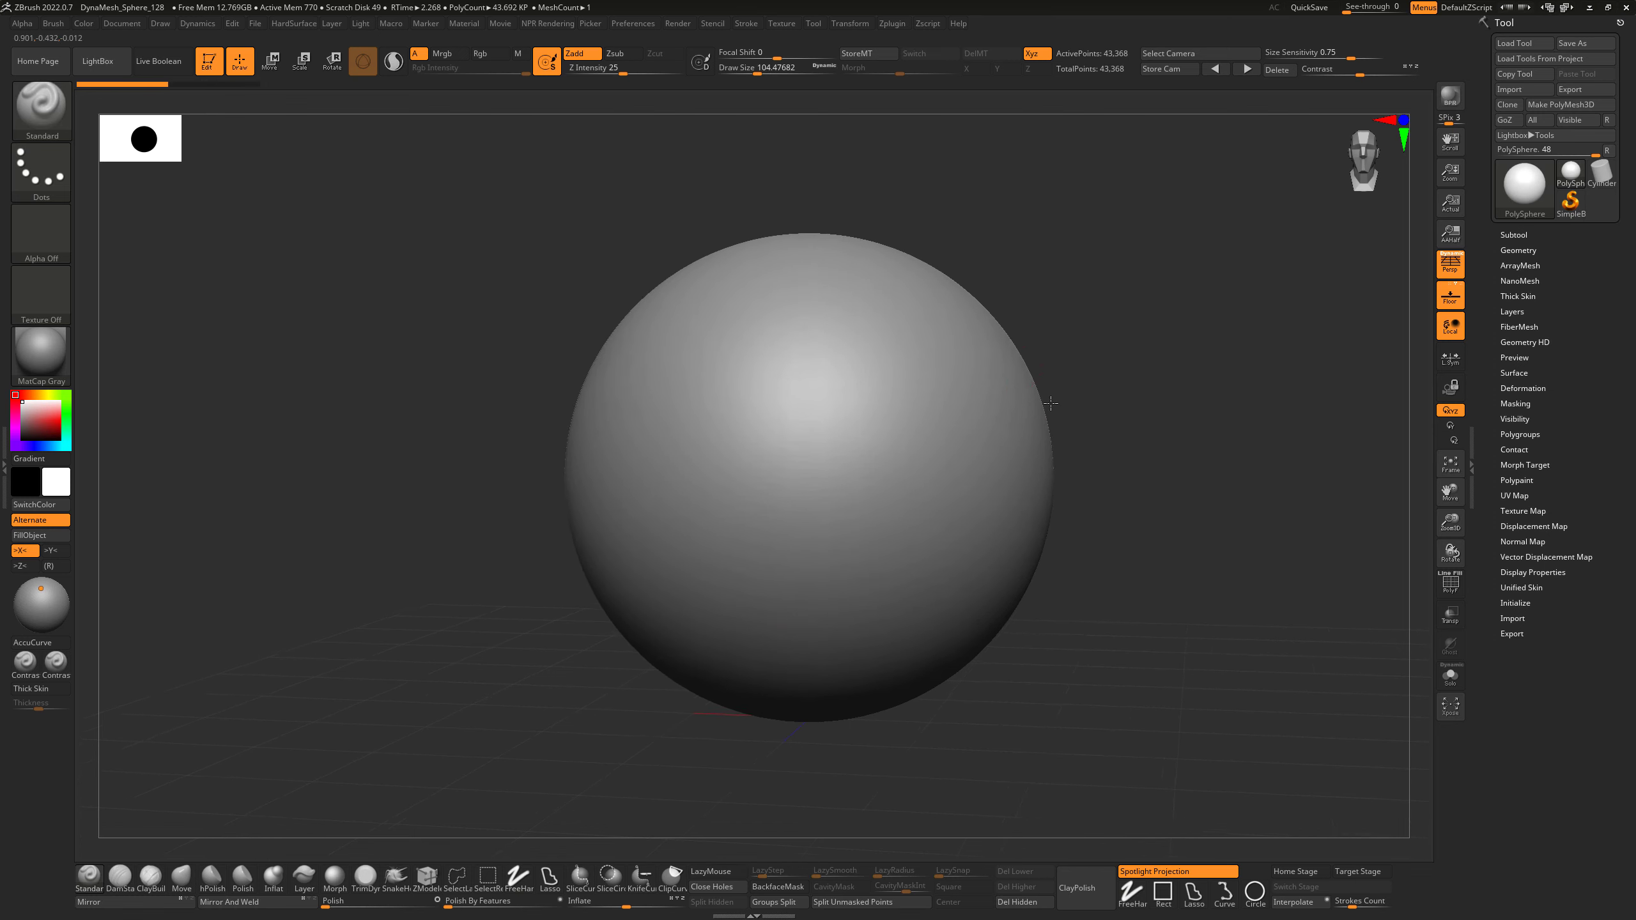
drag(1051, 403, 1096, 358)
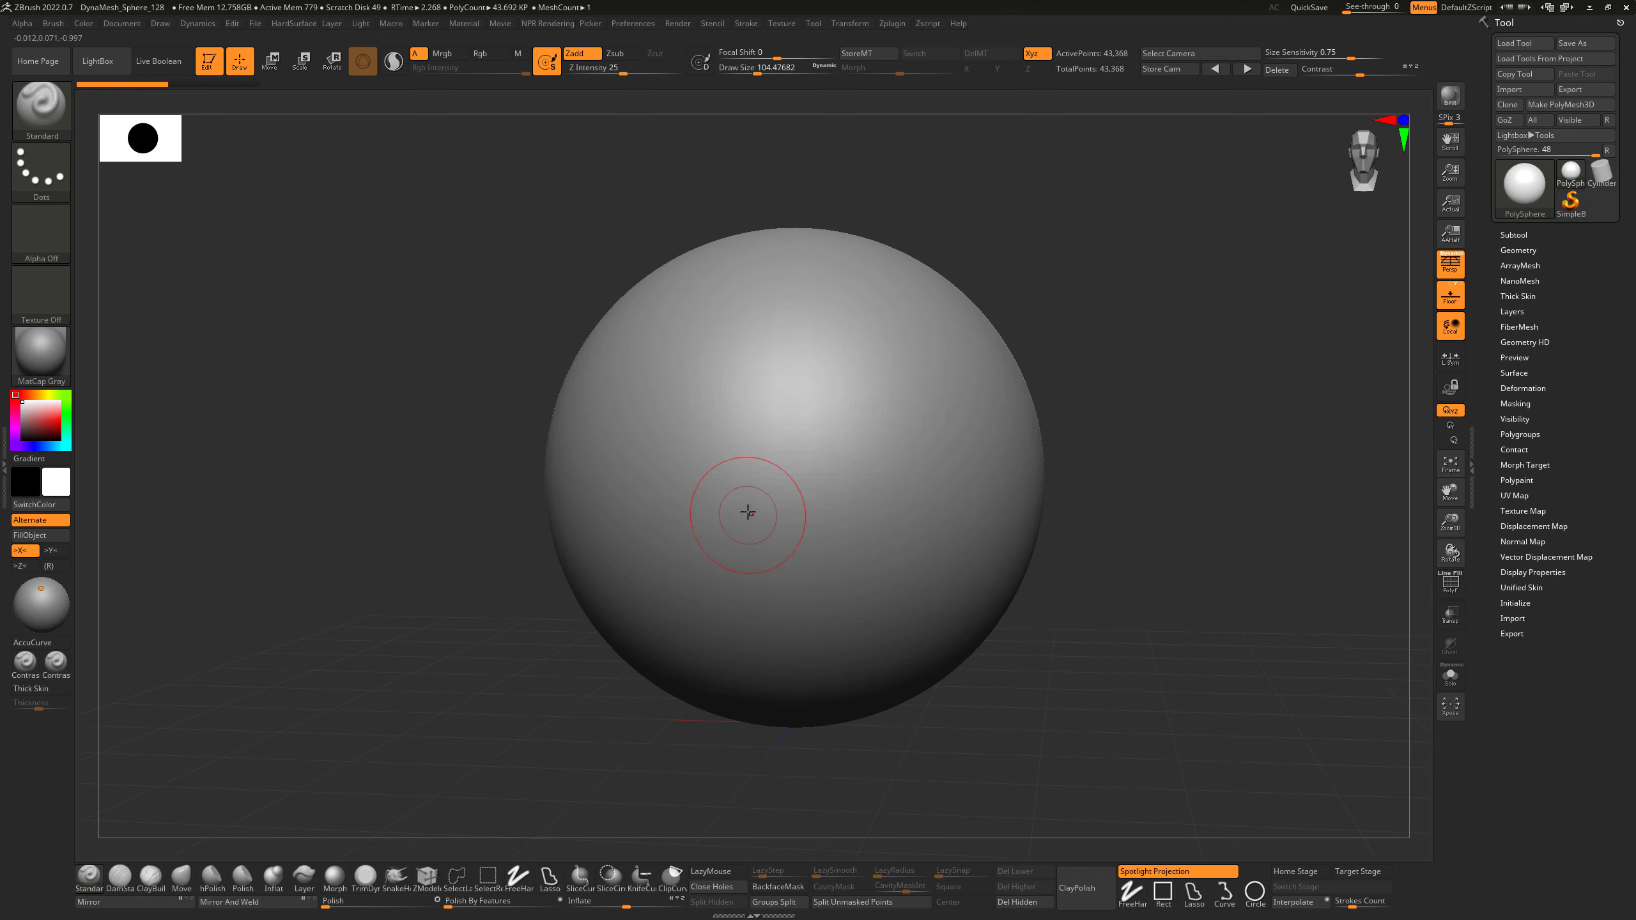
mouse_move(748, 512)
mouse_down()
mouse_move(742, 493)
mouse_move(753, 525)
mouse_up()
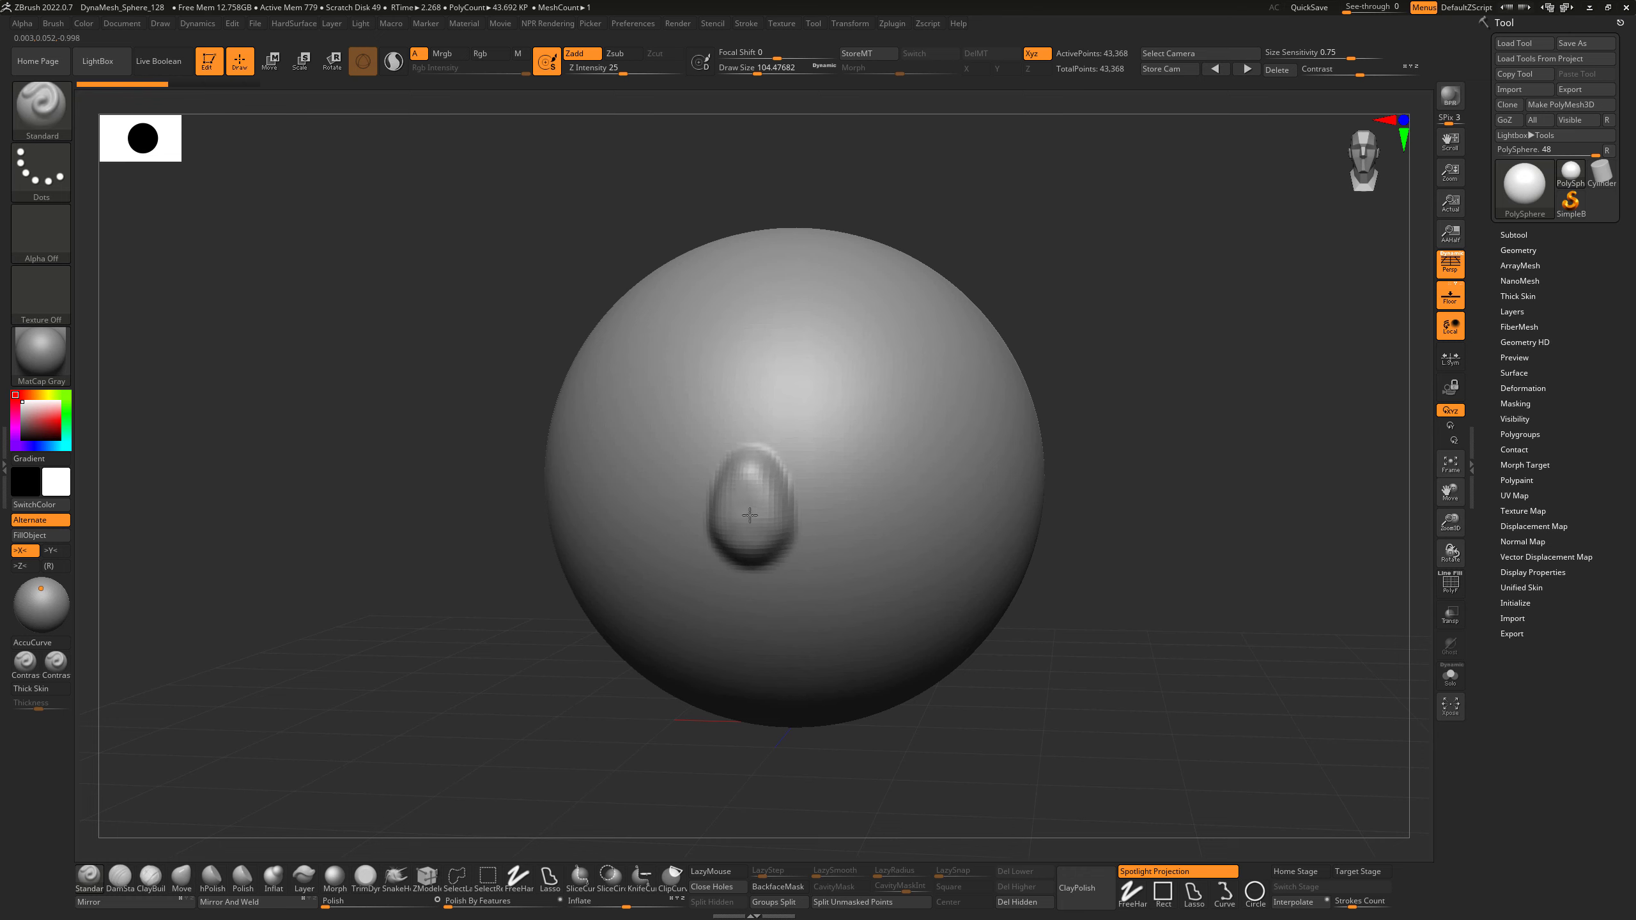
drag(750, 514, 753, 501)
key(u)
key(s)
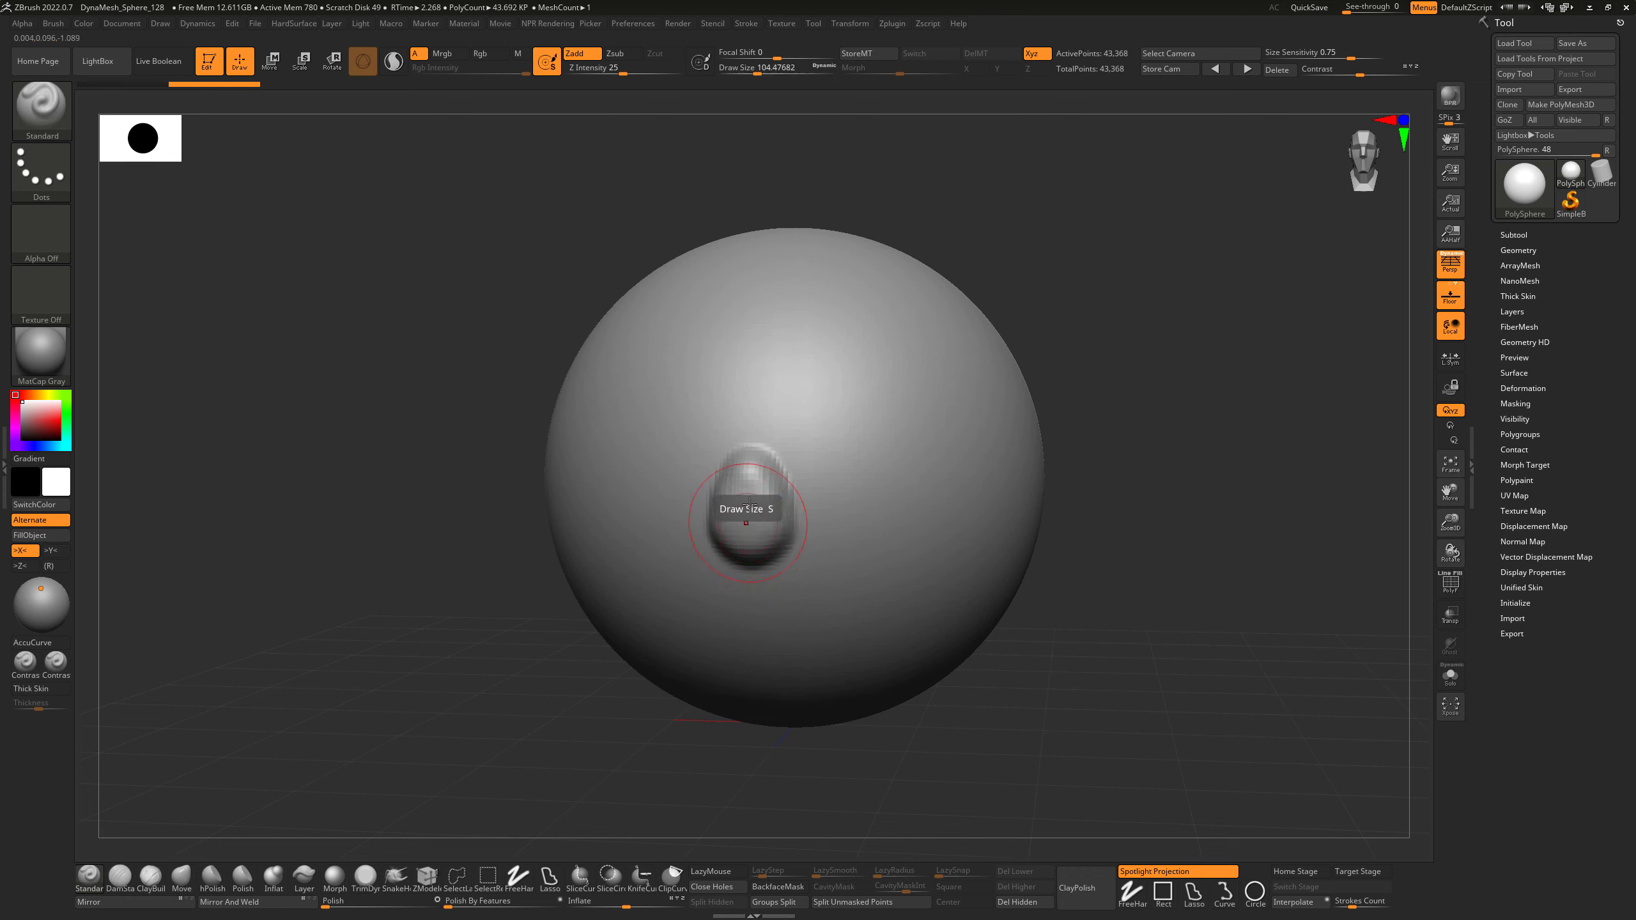
drag(756, 520, 756, 483)
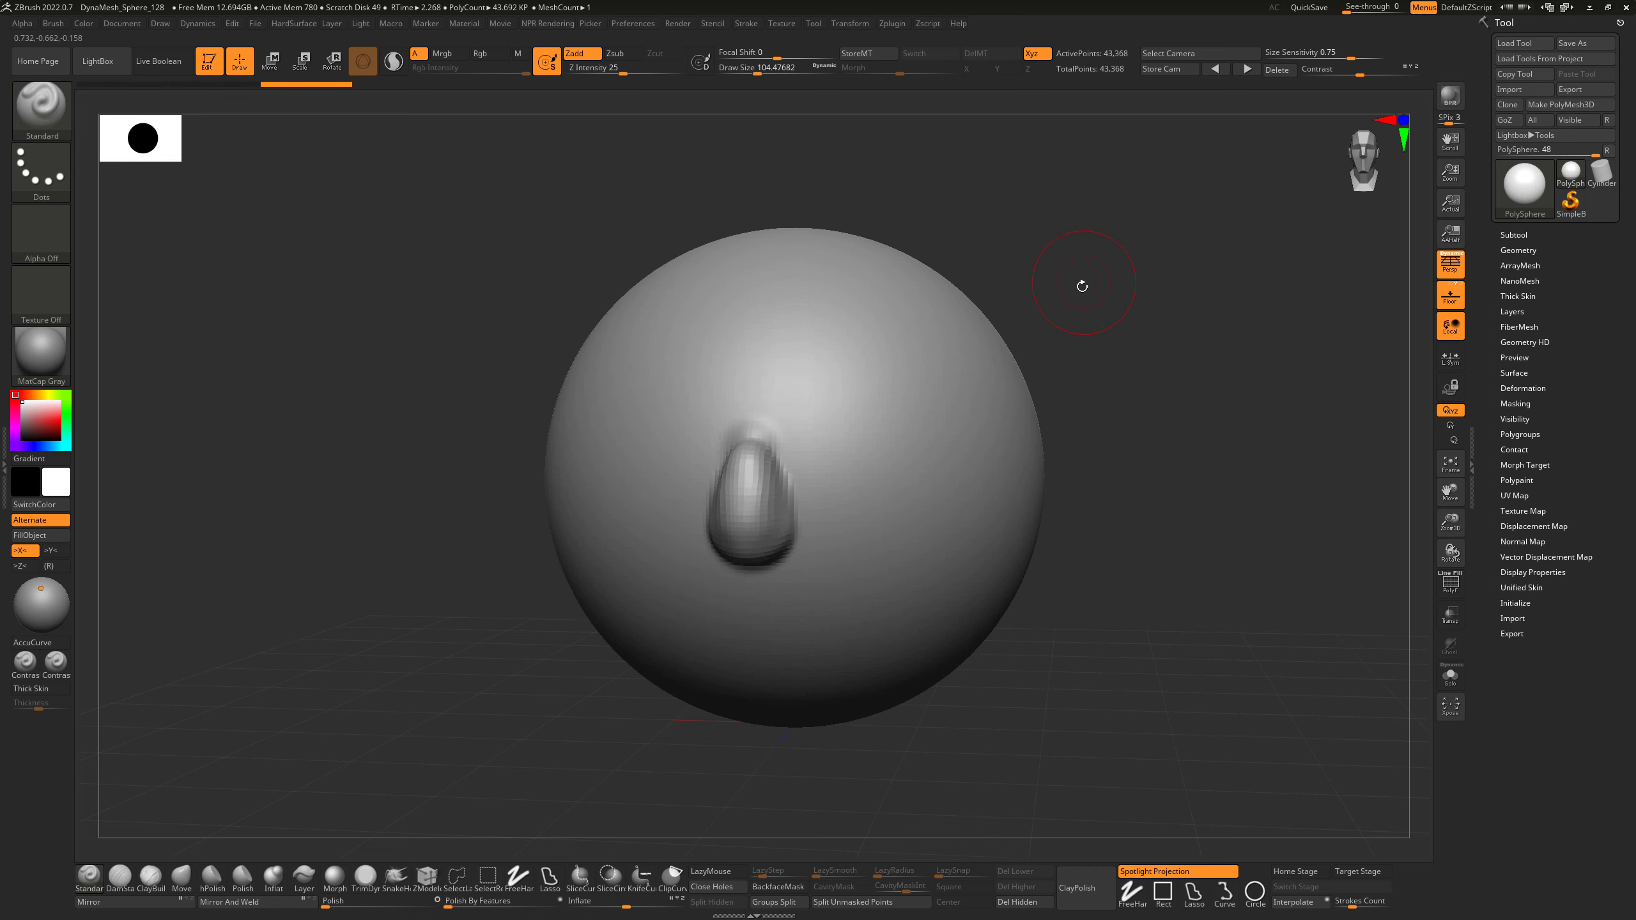
Smooth the nose bump and its bridge, and remesh the sphere with DynaMesh.
drag(1081, 285, 967, 289)
shift+drag(776, 451, 760, 539)
mouse_move(779, 719)
mouse_down()
mouse_move(954, 580)
mouse_move(1118, 398)
mouse_move(1037, 403)
mouse_up()
key(ctrl)
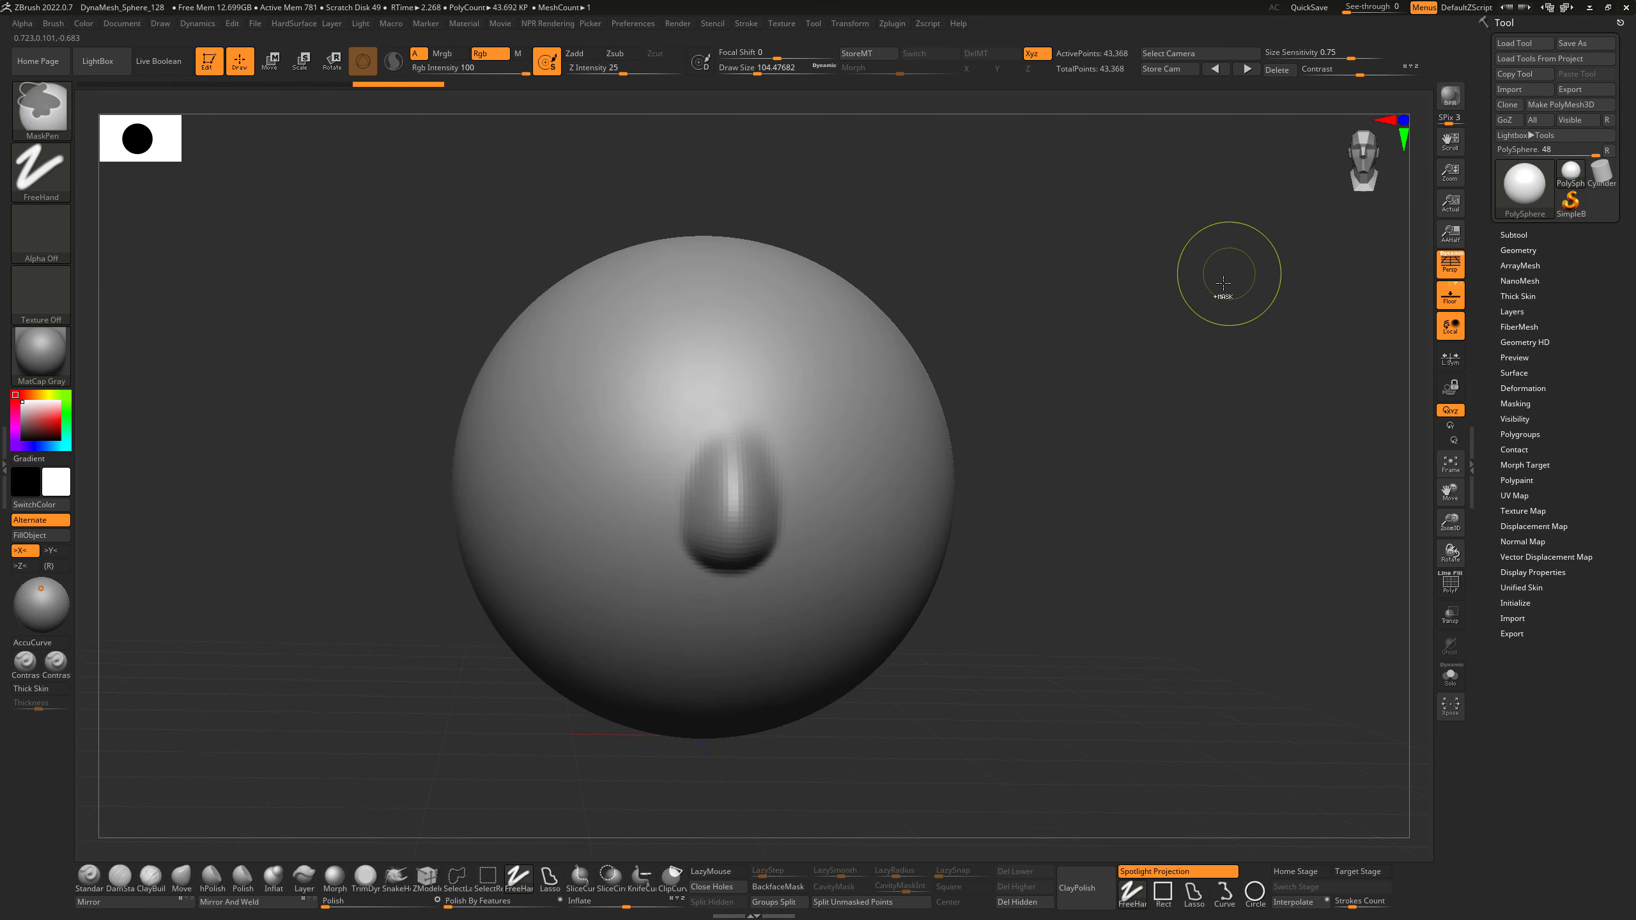
mouse_move(1258, 275)
ctrl+mouse_down()
mouse_move(1216, 327)
mouse_move(1103, 651)
mouse_move(1099, 576)
mouse_move(1122, 548)
mouse_move(1111, 564)
ctrl+mouse_up()
shift+drag(1095, 478, 1128, 541)
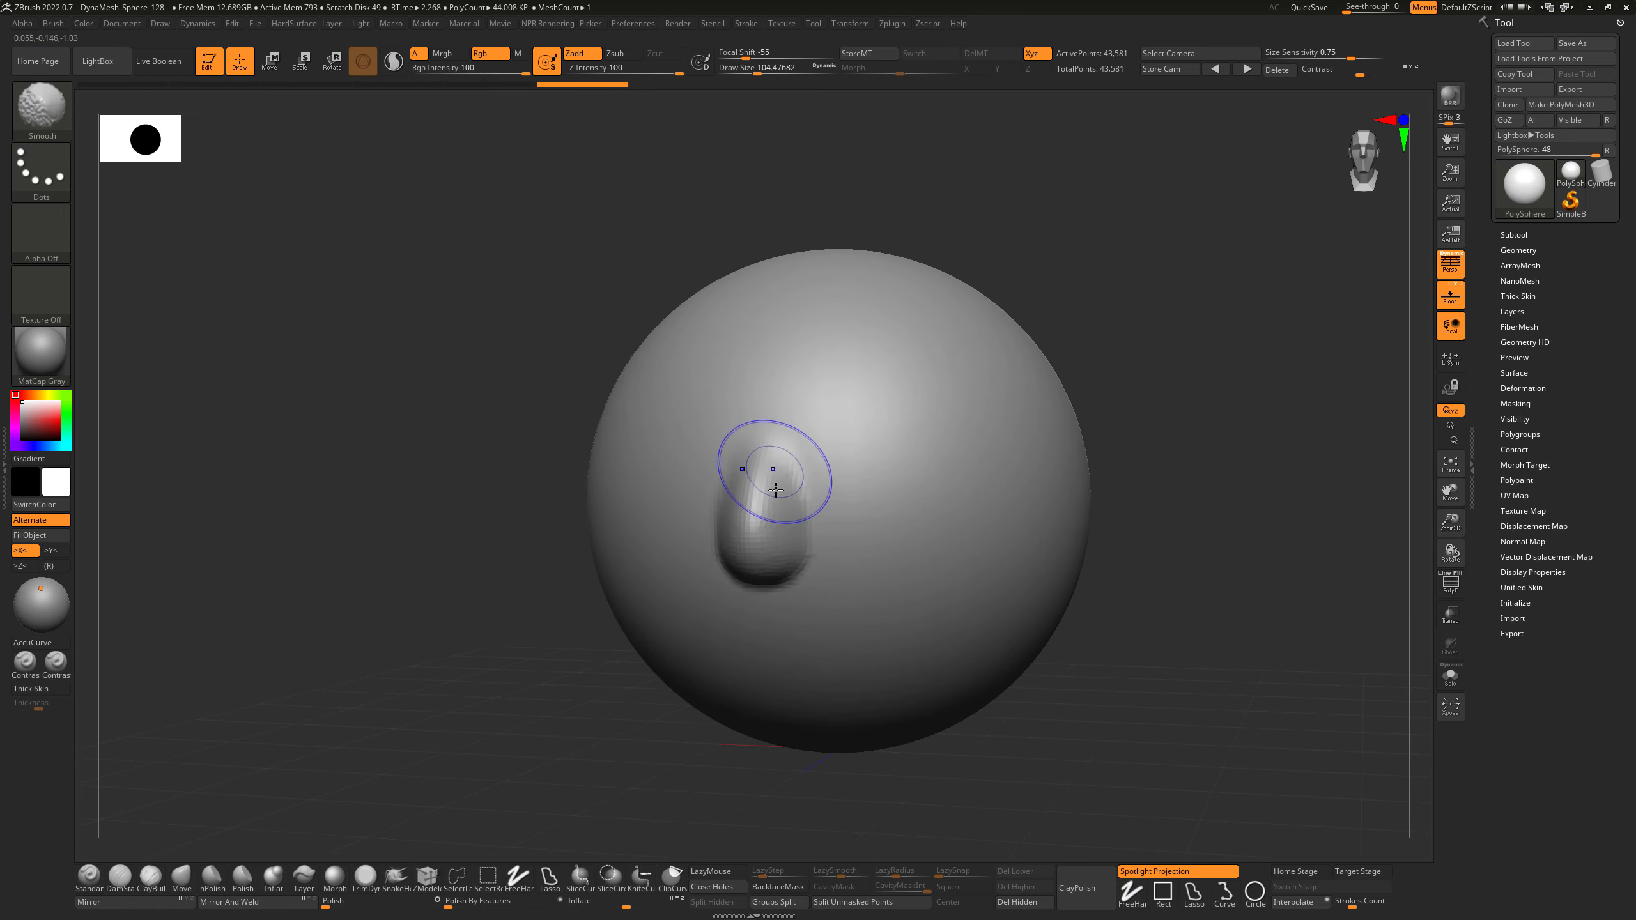
shift+drag(774, 476, 774, 488)
Inspect the sphere's mesh density by showing the polyframe, and hide it again.
click(1445, 596)
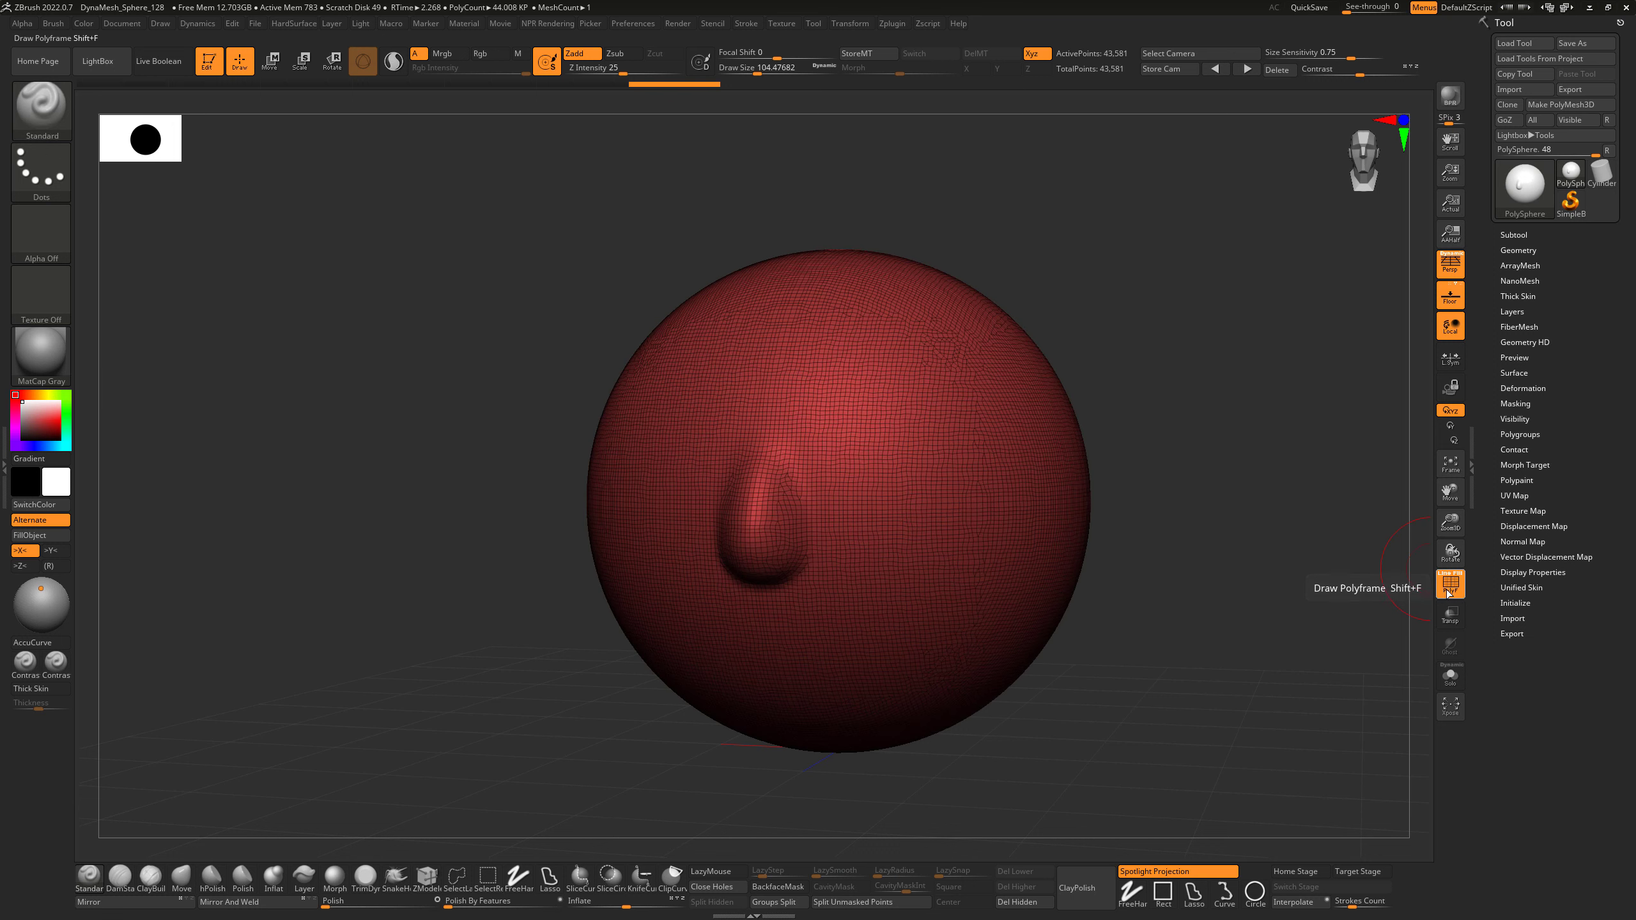
click(1444, 595)
click(1444, 596)
click(1445, 596)
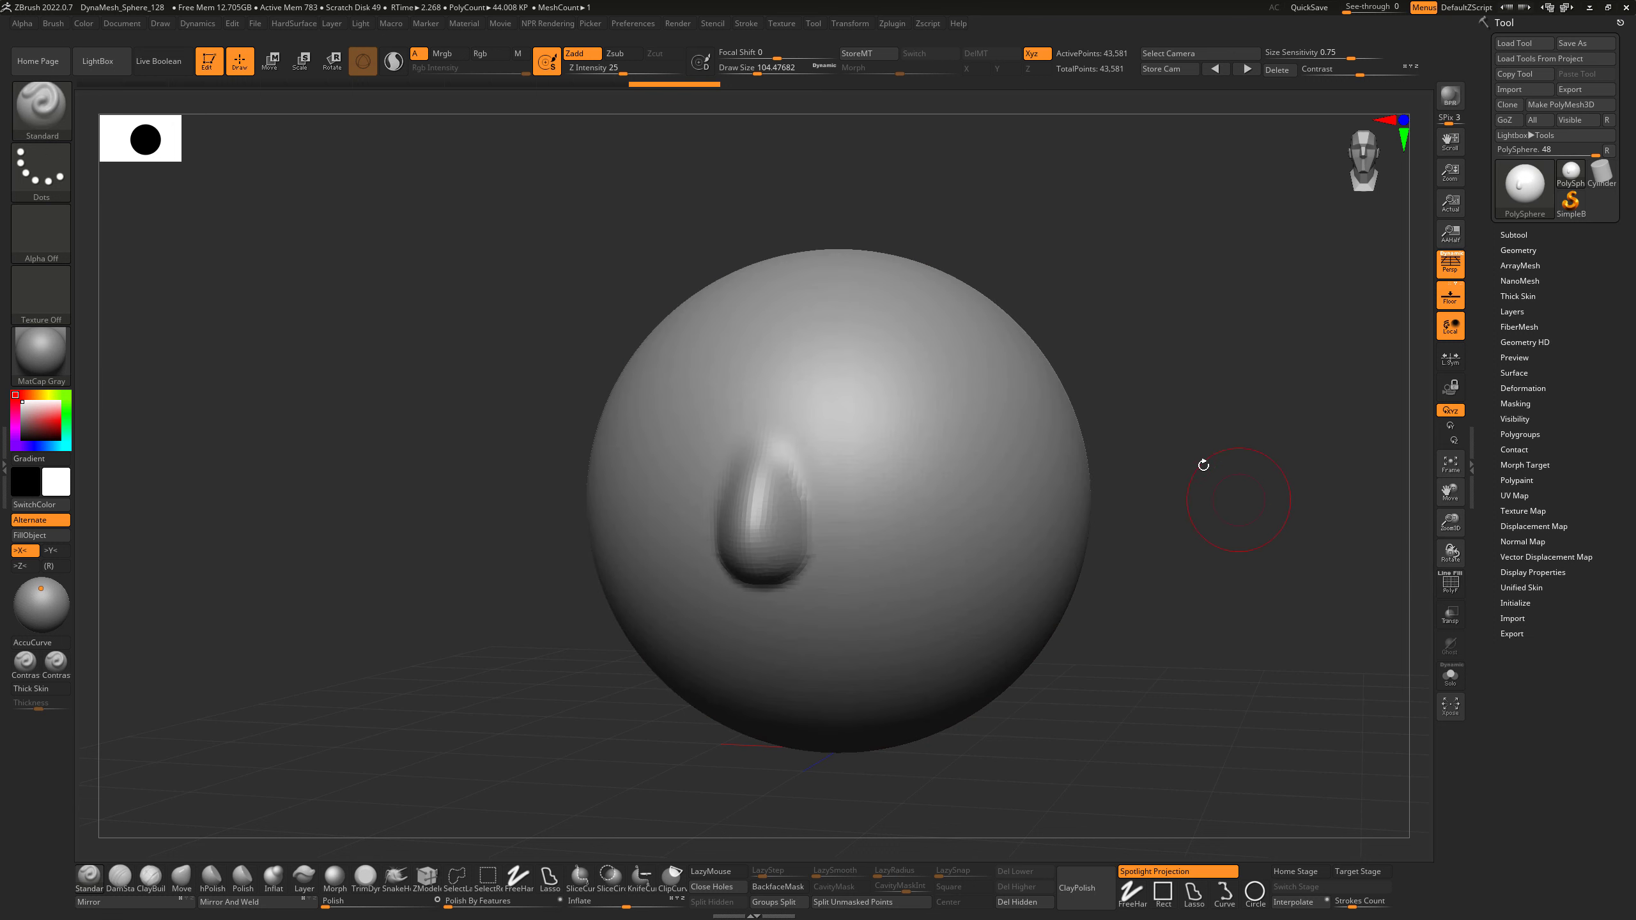
Try to add nostril bumps beside the nose tip with a draw size of about 77, and undo them.
mouse_move(1252, 483)
alt+mouse_down()
mouse_move(1213, 477)
mouse_move(1162, 523)
mouse_move(1088, 523)
alt+mouse_up()
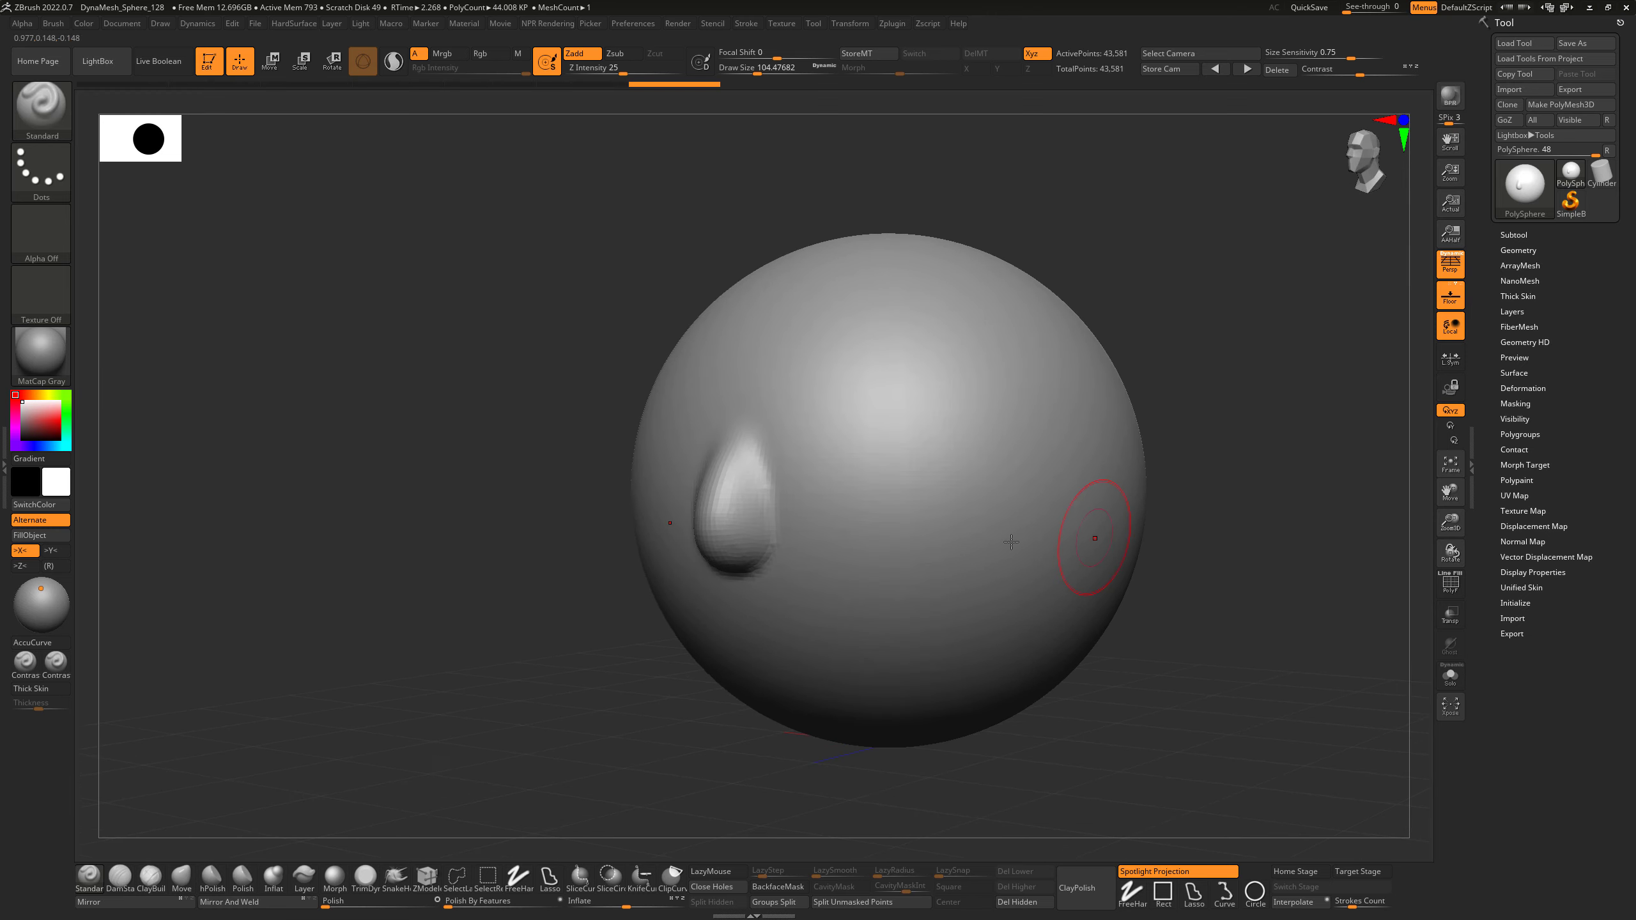
key(s)
drag(787, 541, 760, 546)
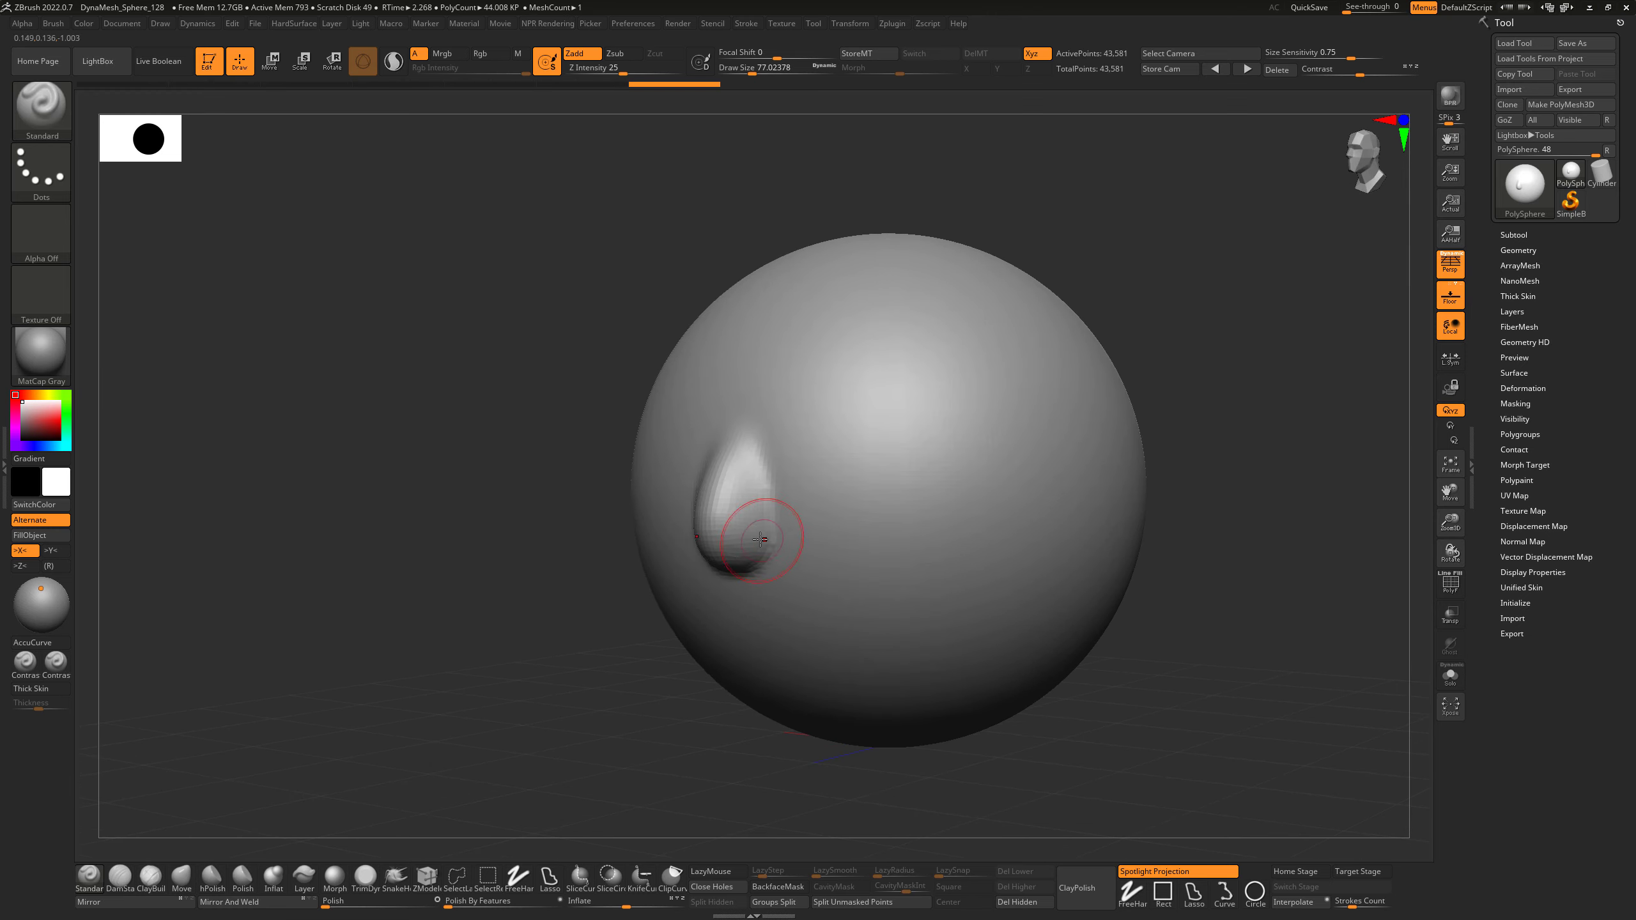
click(764, 544)
key(ctrl+z)
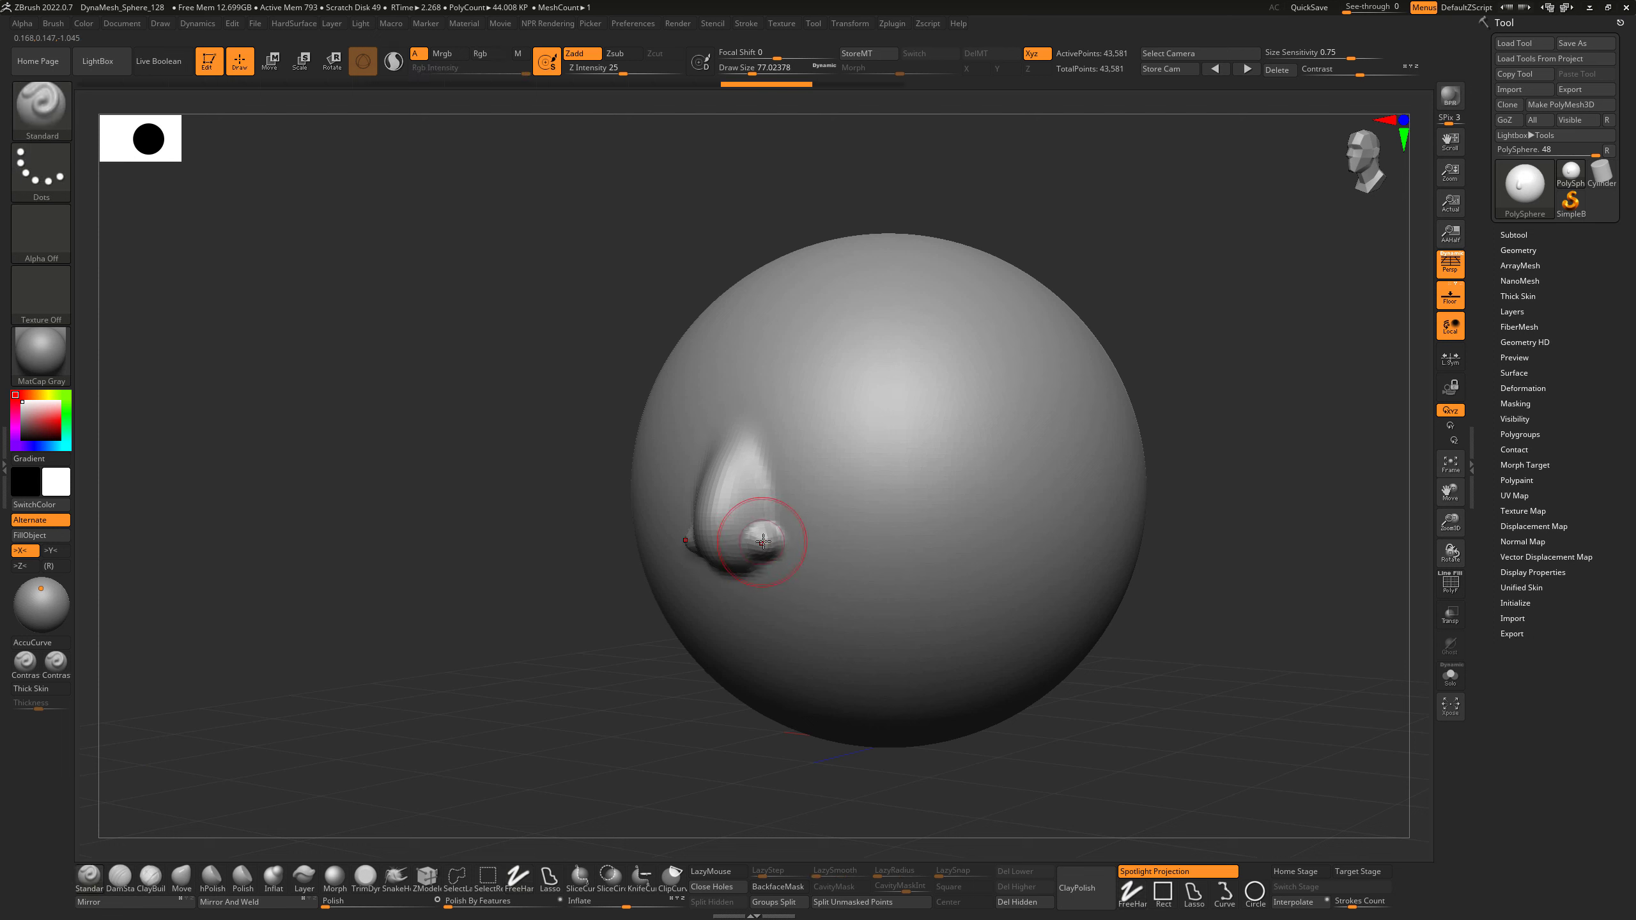
key(ctrl+z)
Build up mirrored nostril wings at the base of the nose with the Standard brush at a draw size of about 124.
key(s)
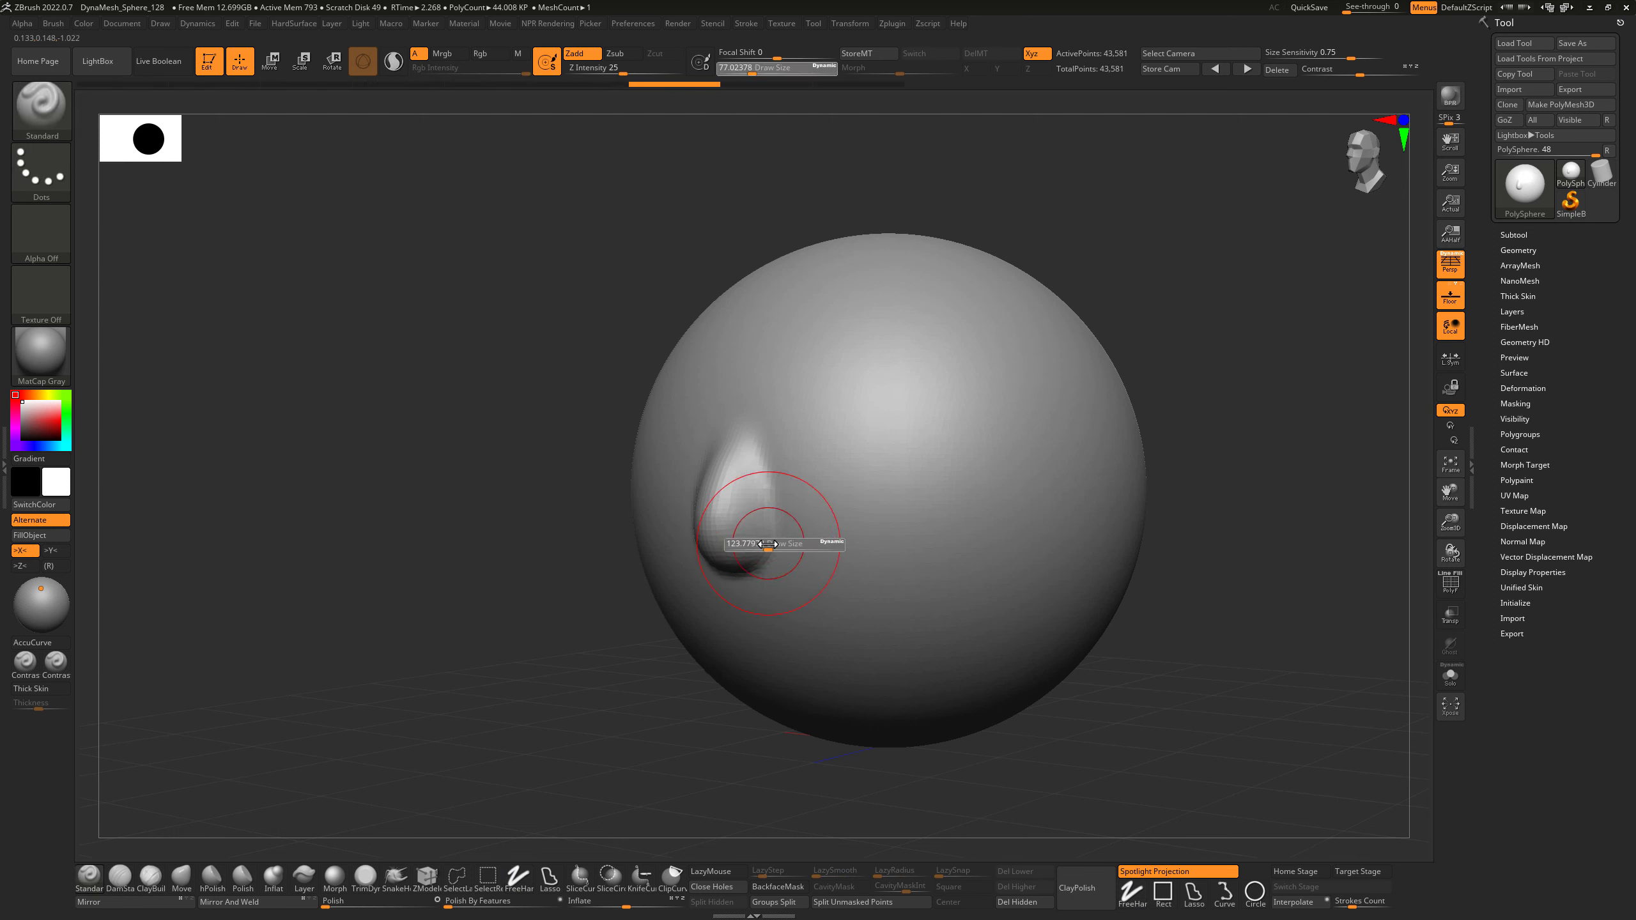
drag(767, 544, 768, 544)
key(ctrl+shift+z)
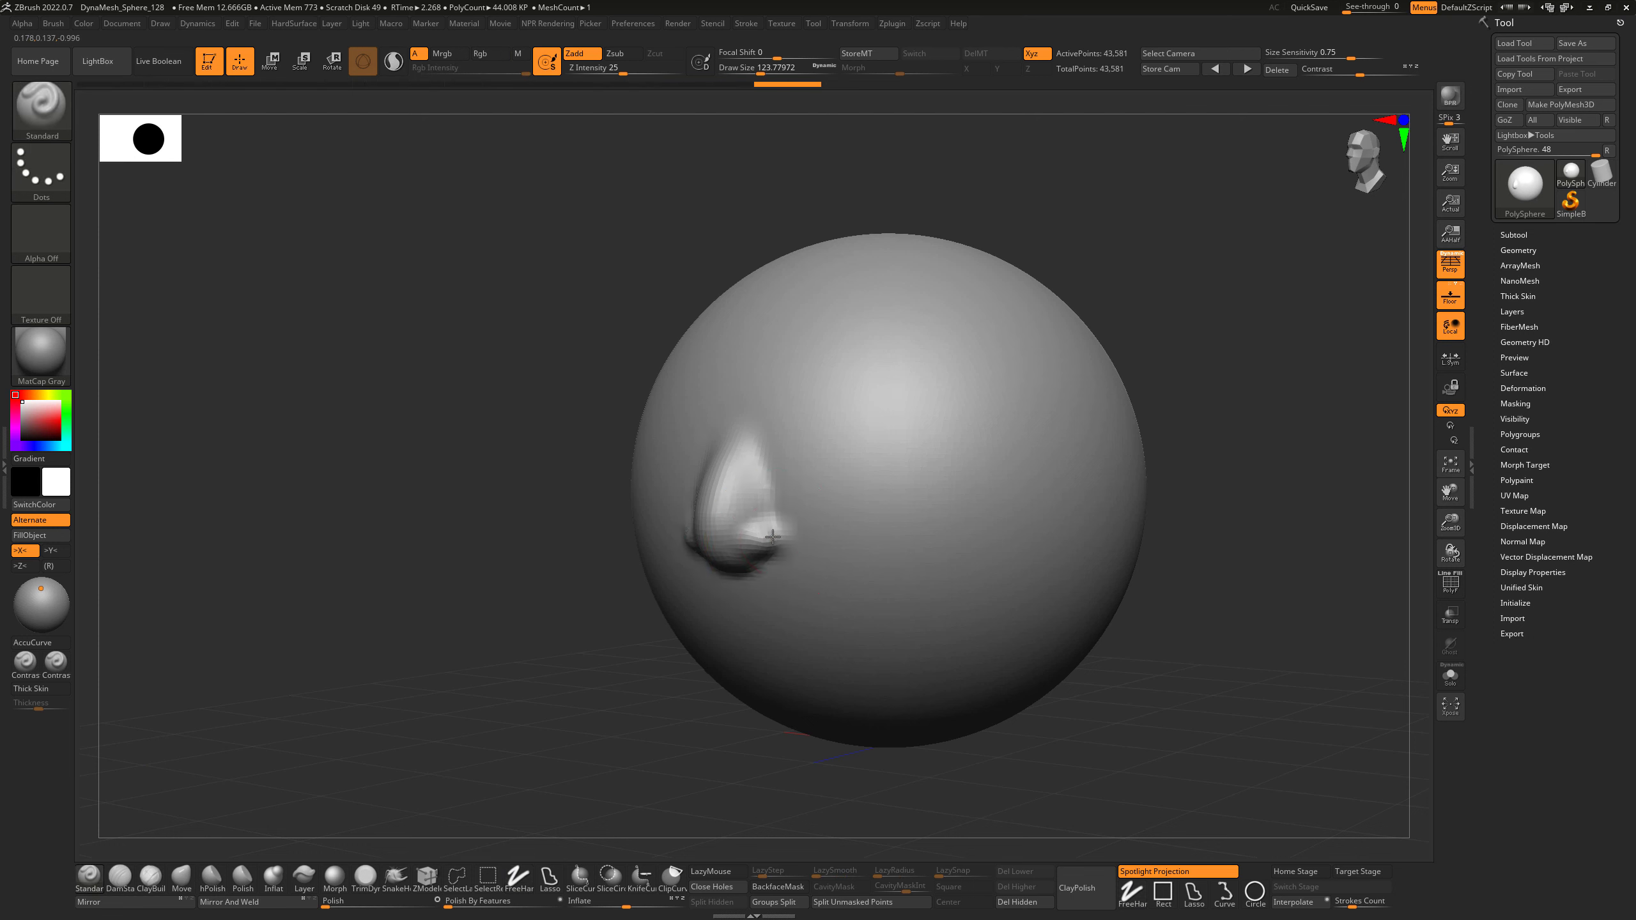
key(ctrl+shift+z)
drag(797, 753, 785, 749)
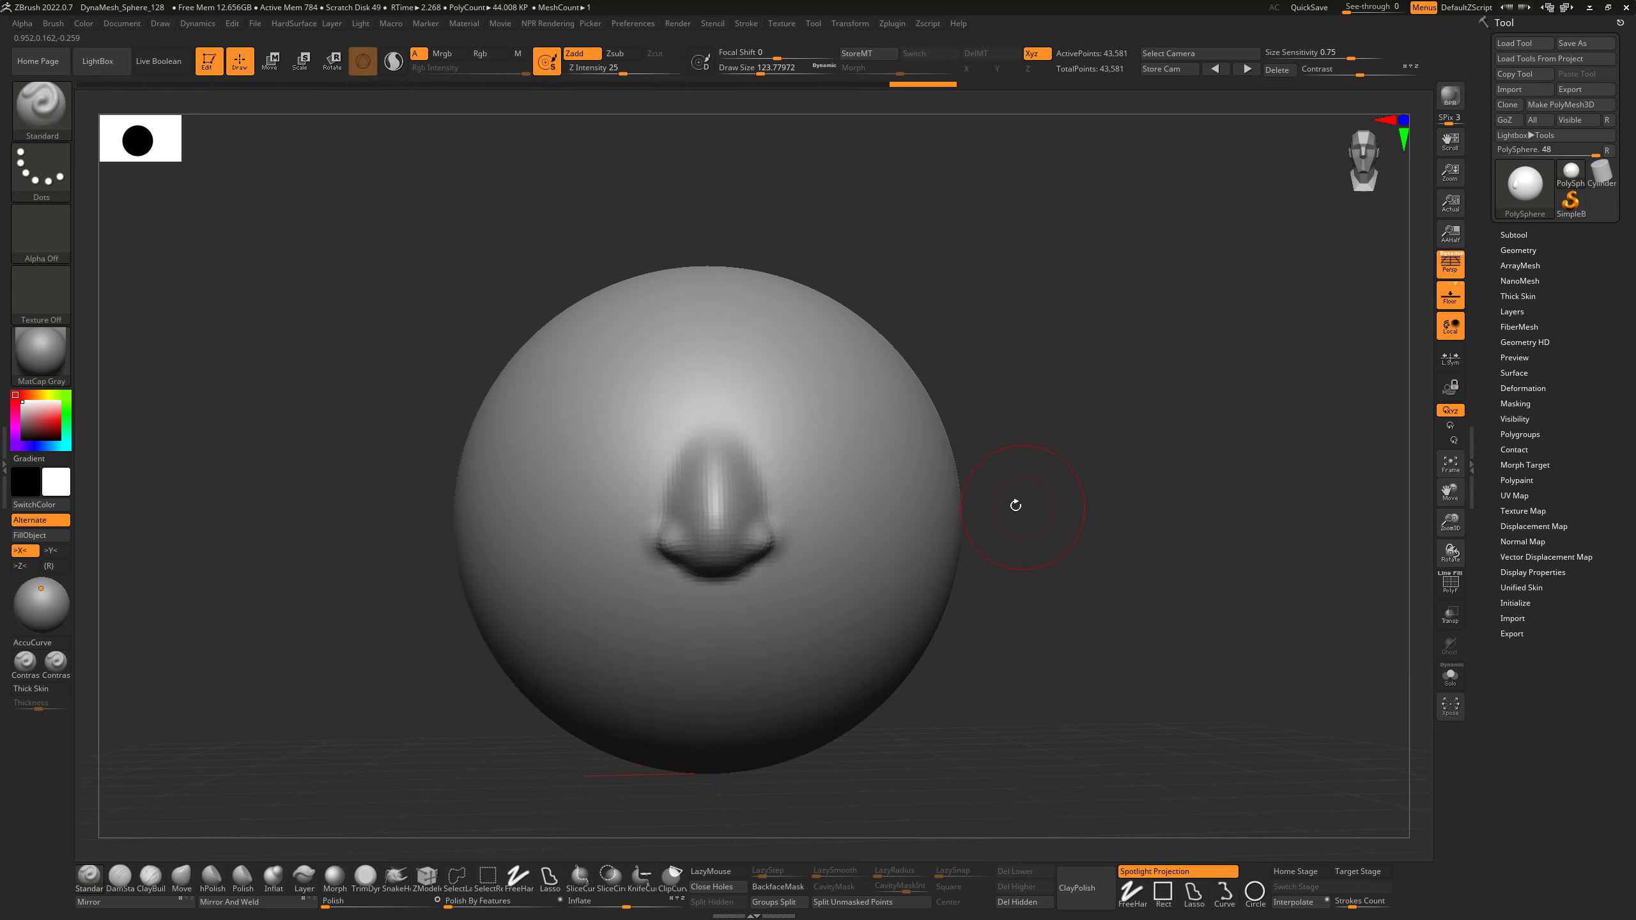
drag(1012, 504, 767, 538)
key(ctrl+shift+z)
key(ctrl+shift+z)
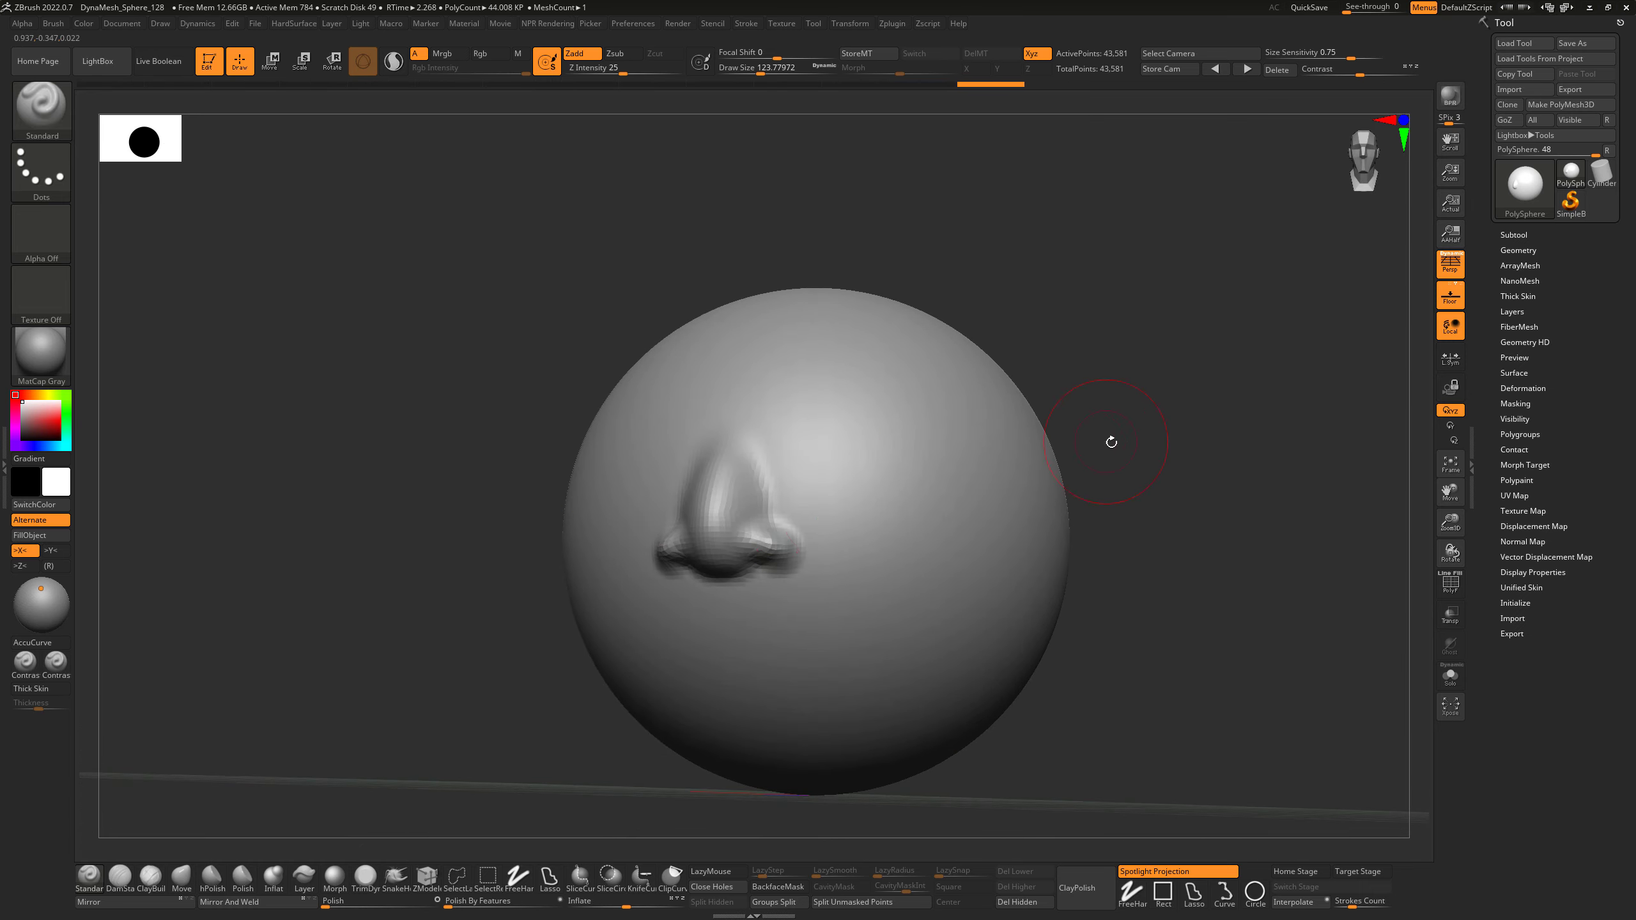
Smooth the nostril wings into the face and remesh the model with DynaMesh.
drag(1111, 442, 1015, 486)
shift+drag(783, 549, 782, 551)
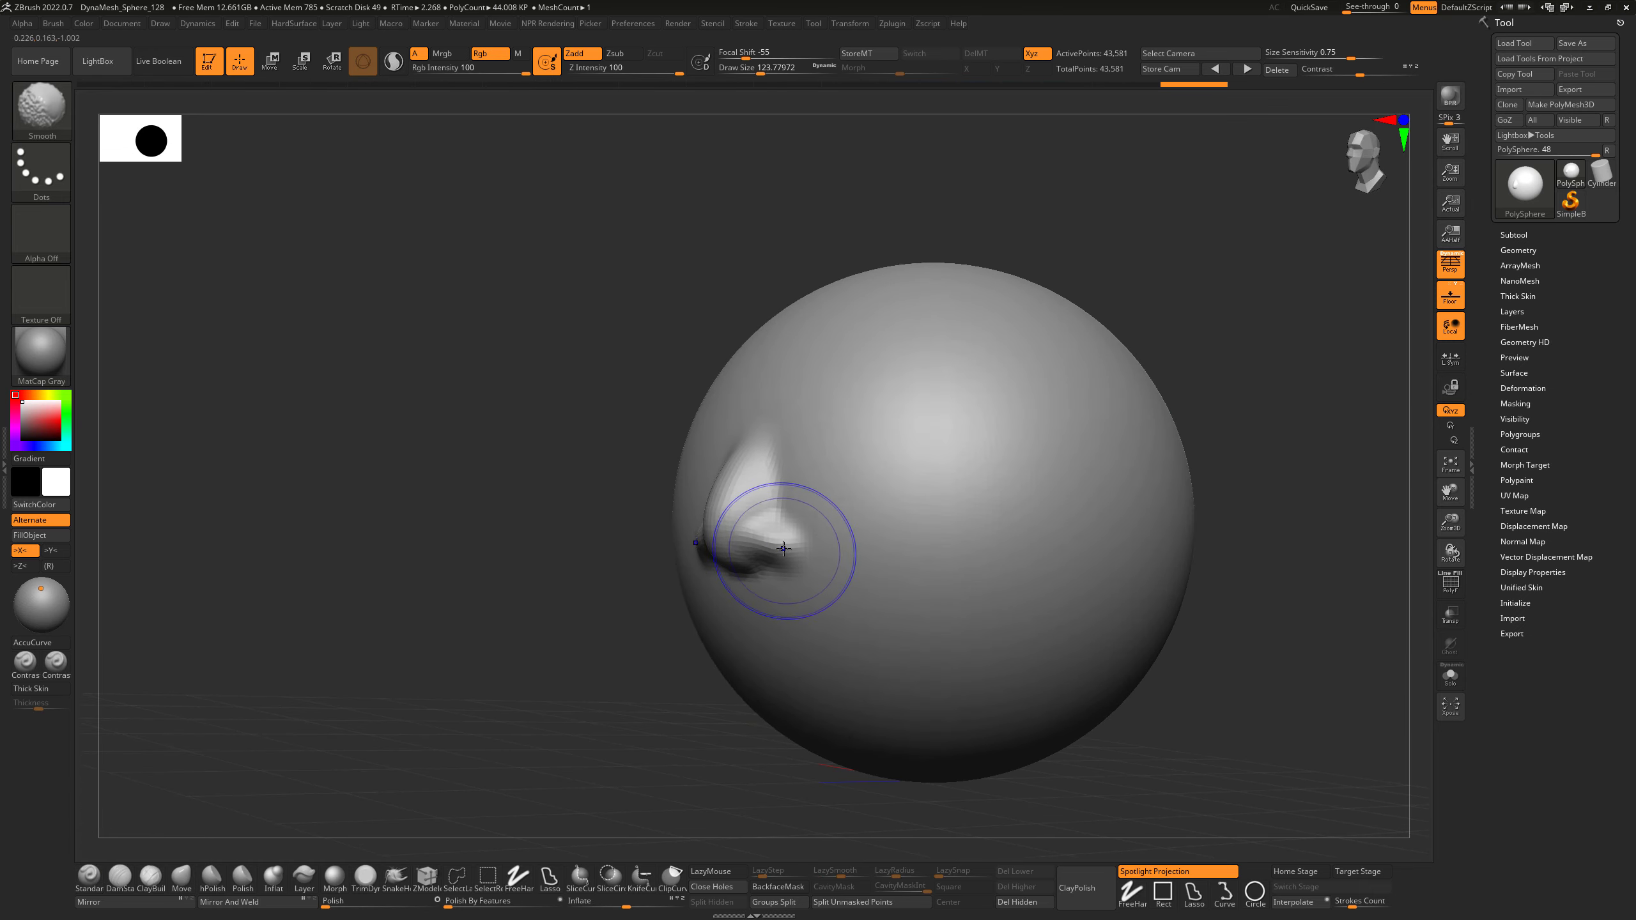
drag(651, 651, 837, 652)
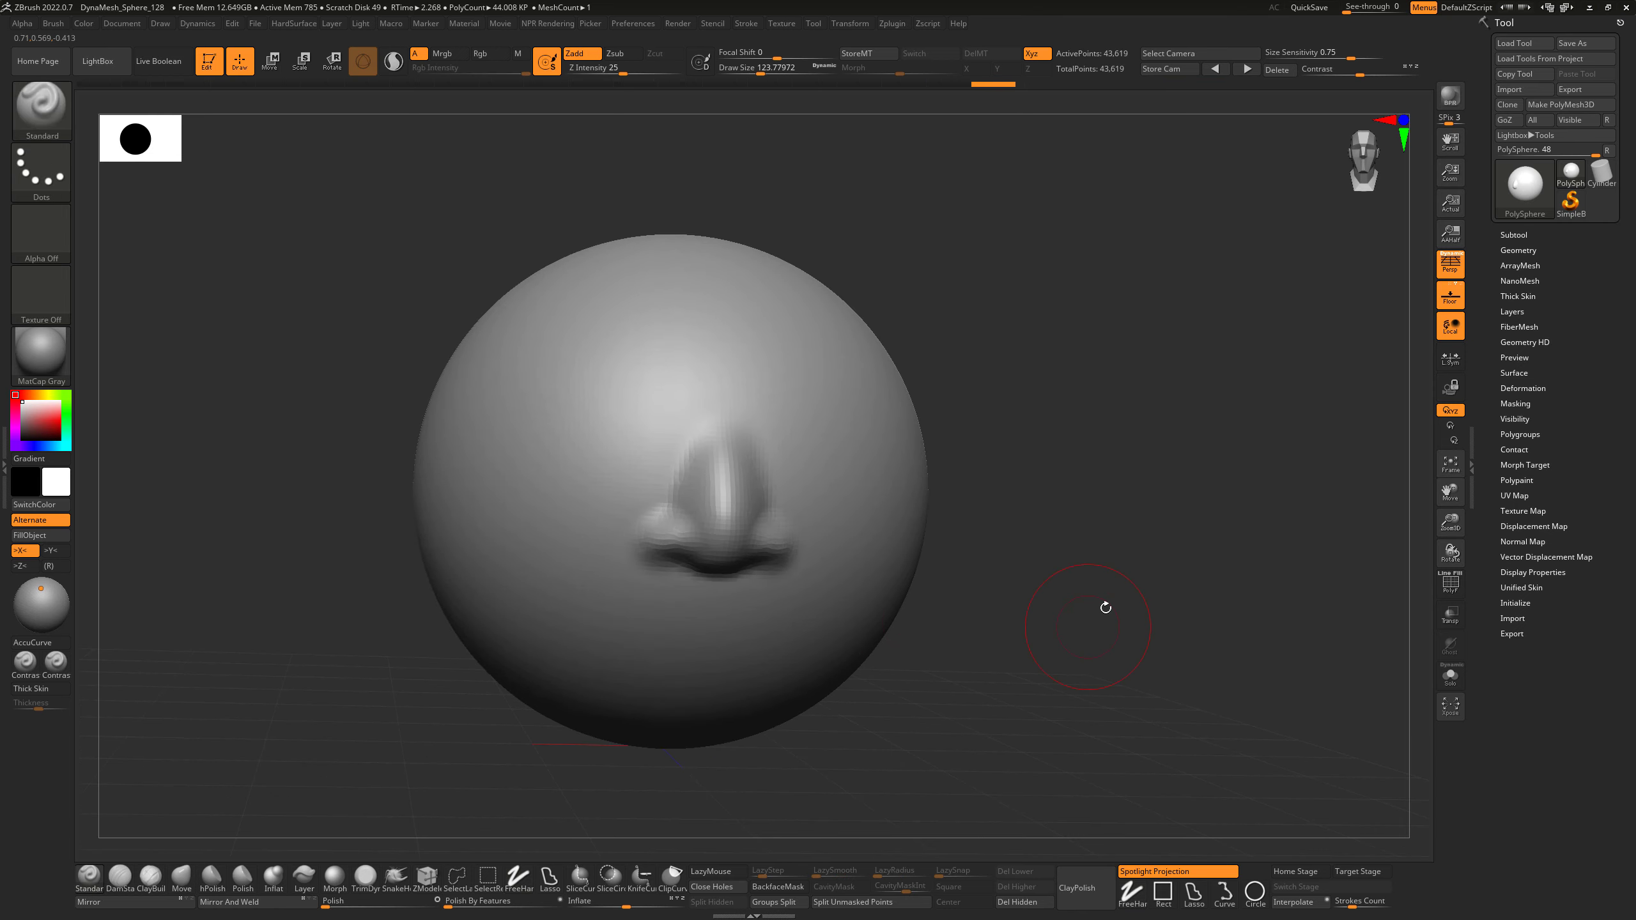
Set the DynaMesh resolution to 256.
key(ctrl+shift+z)
drag(1131, 603, 1158, 615)
click(1515, 250)
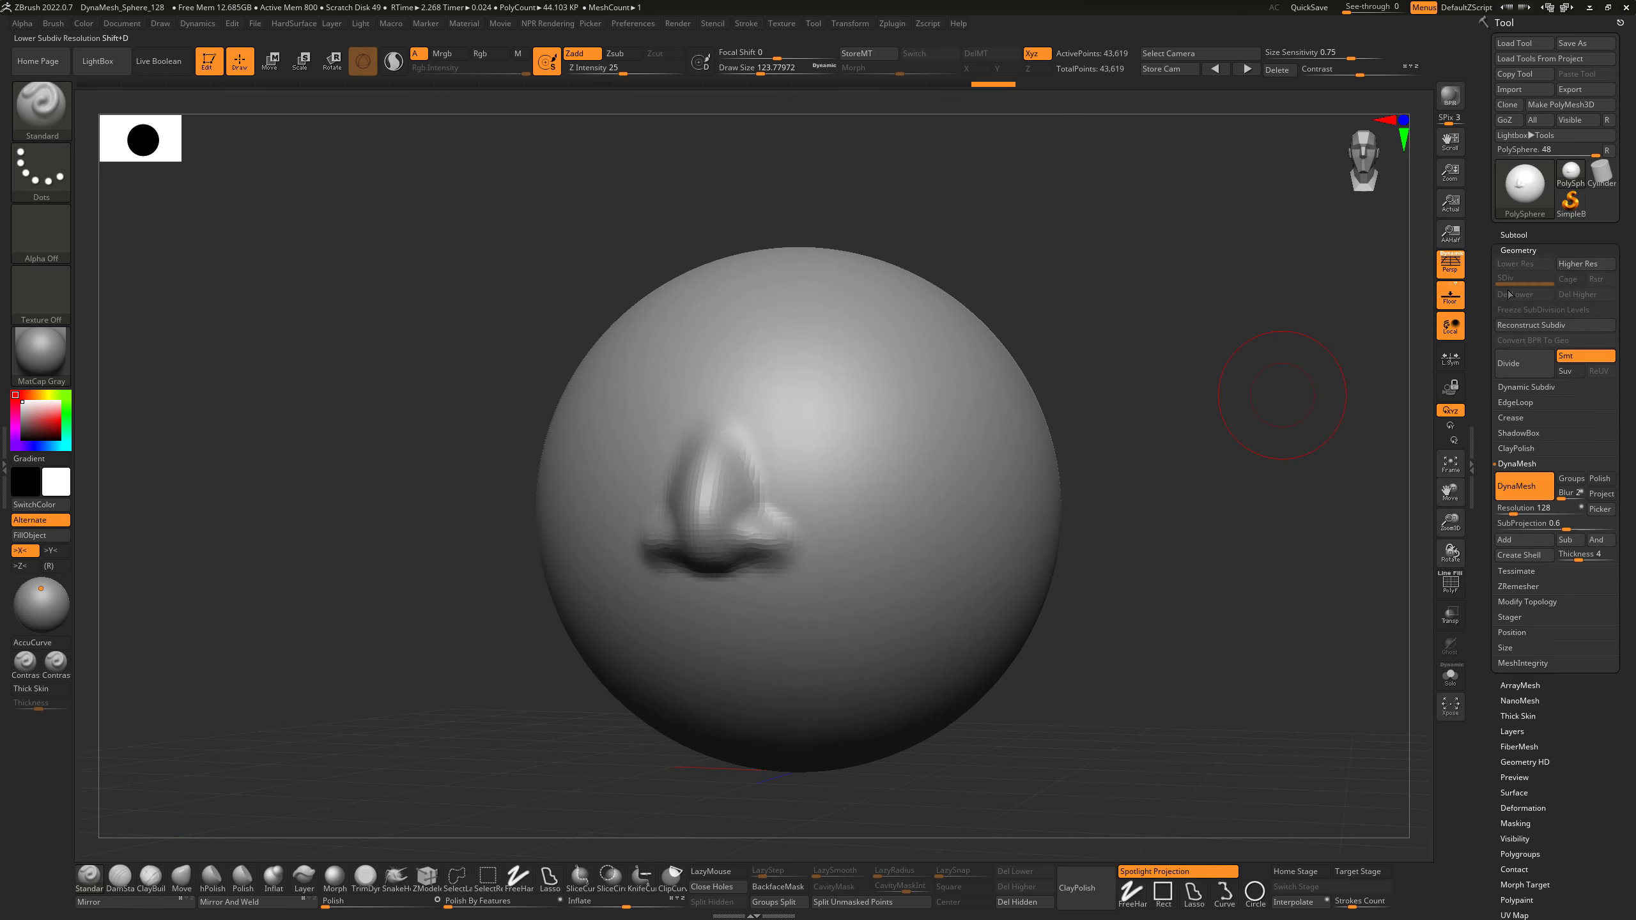
click(1515, 511)
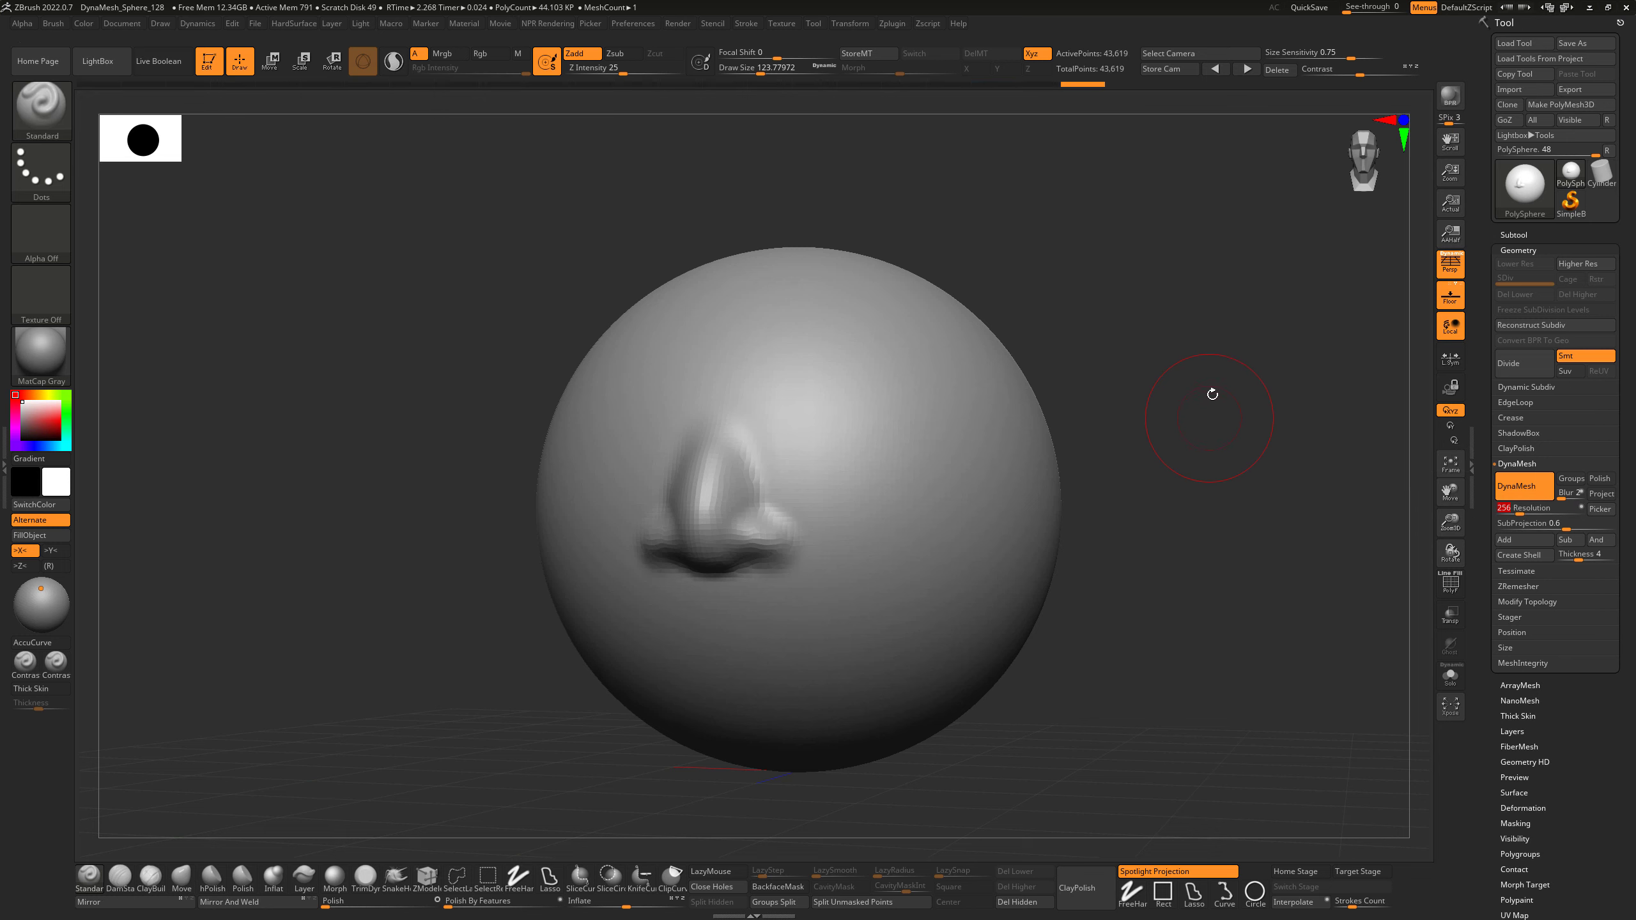
key(ctrl)
ctrl+drag(1198, 453, 1139, 555)
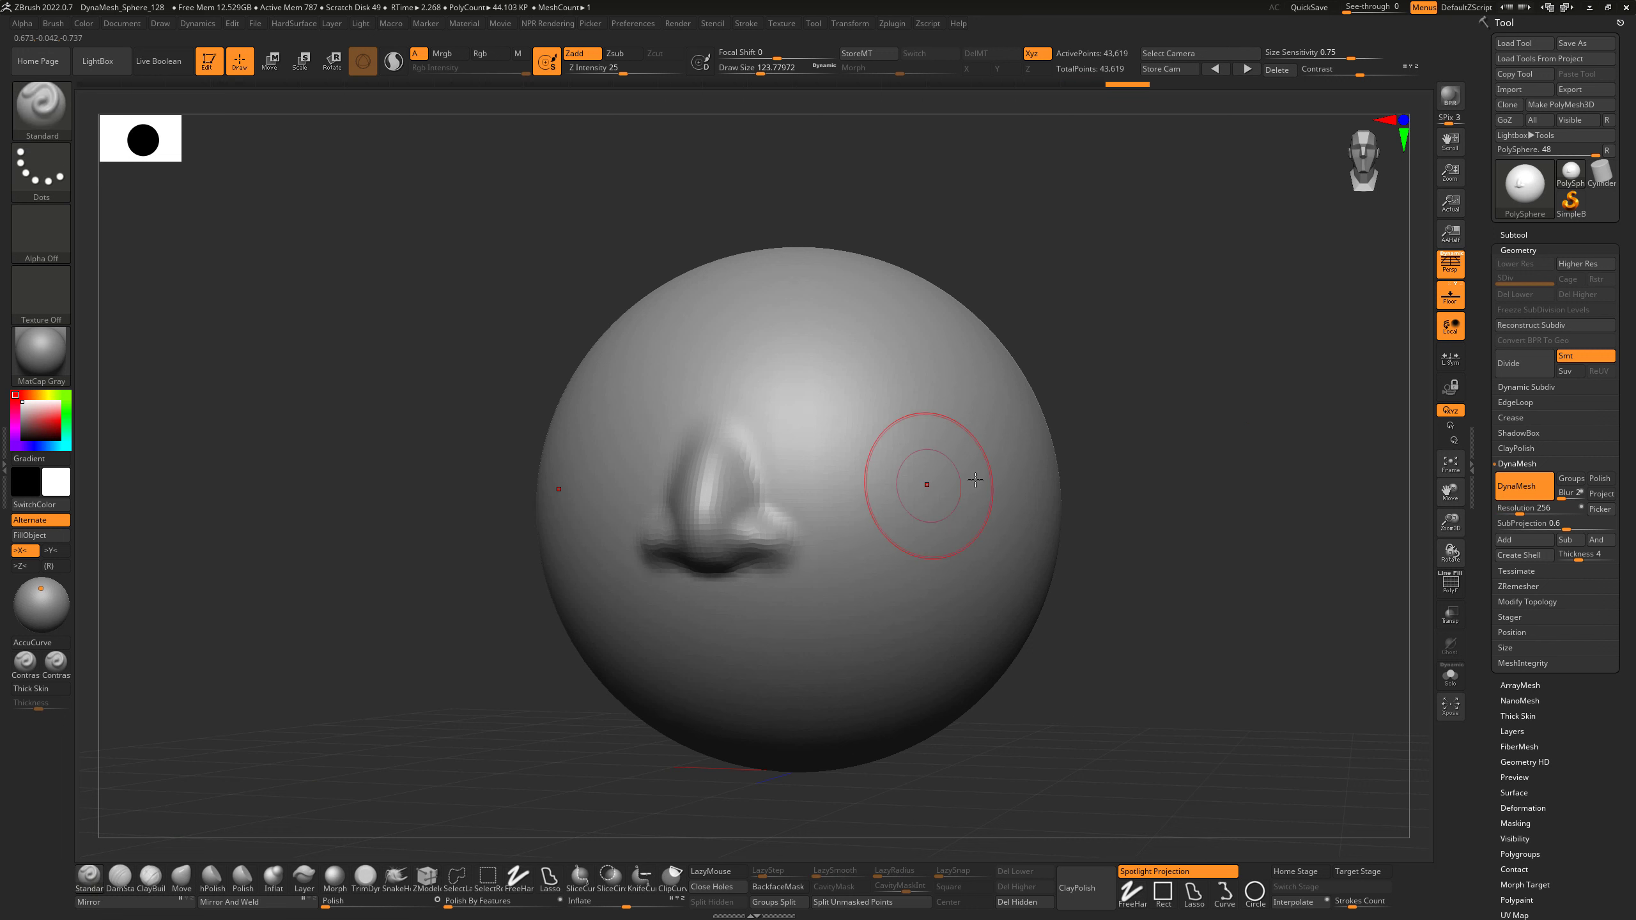
Remesh the model at the new DynaMesh resolution with the polyframe shown, and hide the polyframe again.
drag(1402, 539, 1379, 557)
click(1450, 583)
drag(1227, 583, 1098, 540)
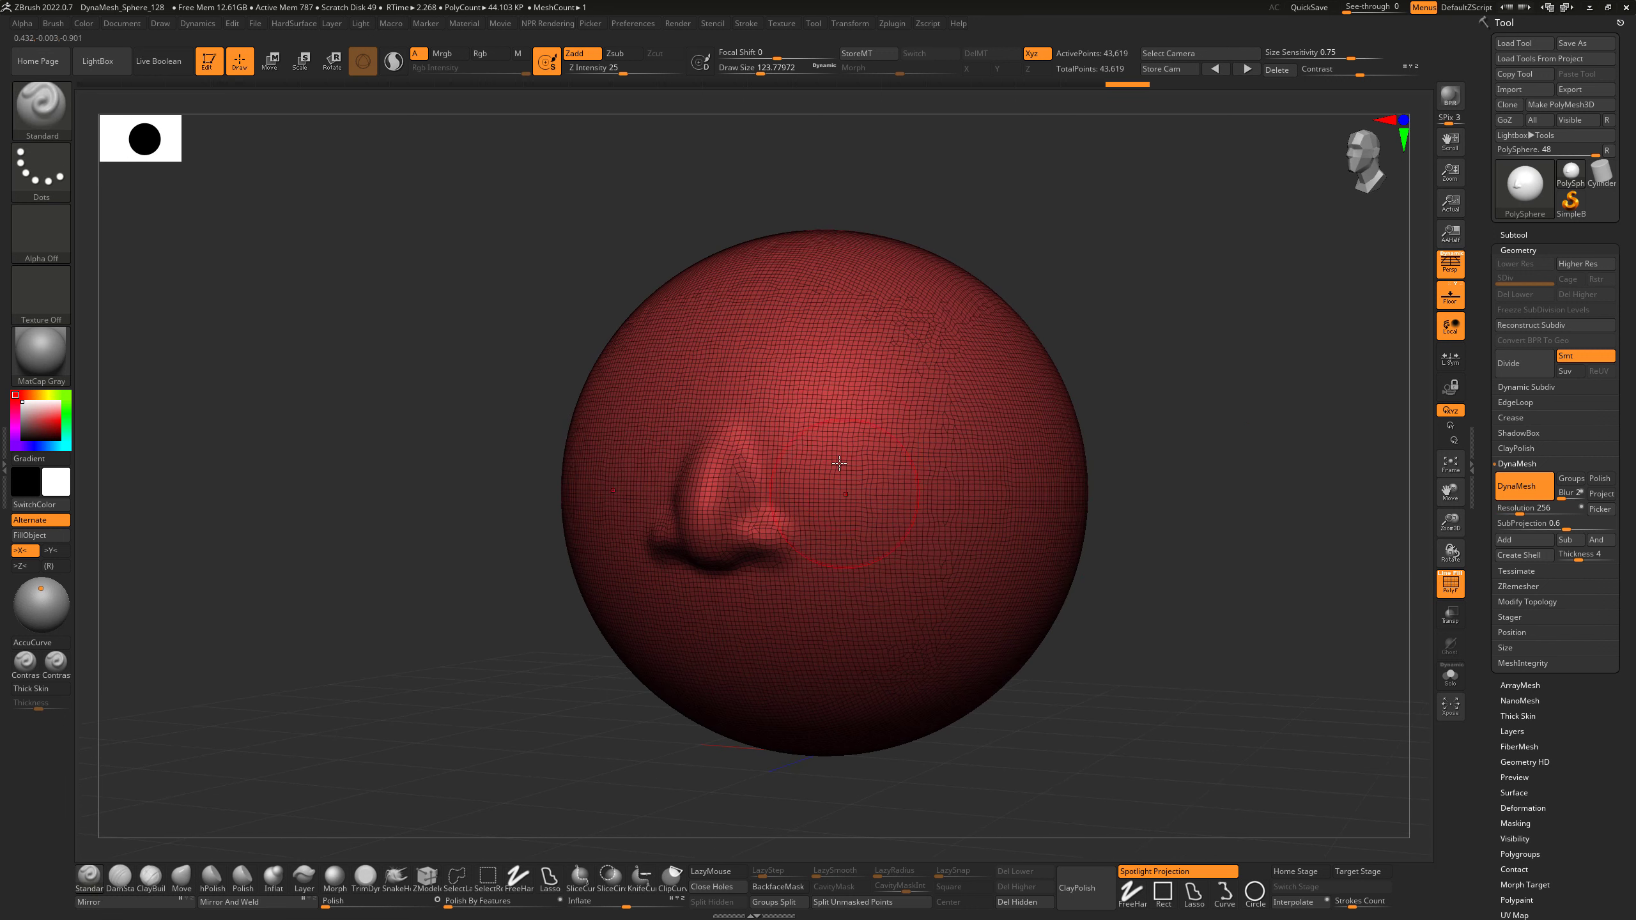
key(shift)
shift+drag(870, 468, 896, 480)
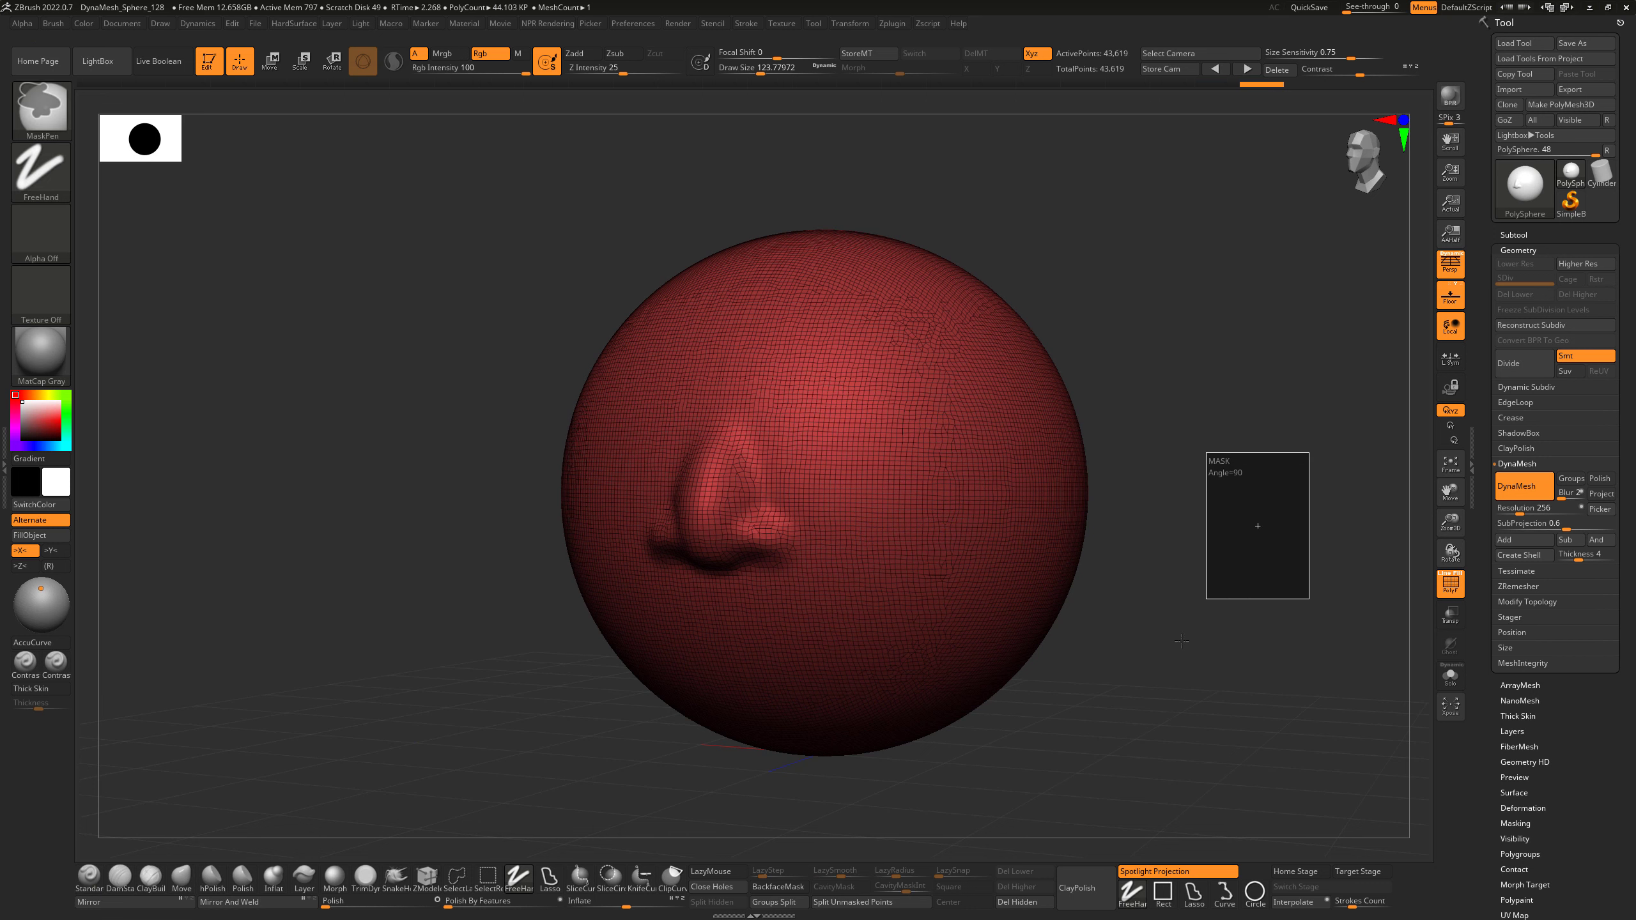
key(ctrl+d)
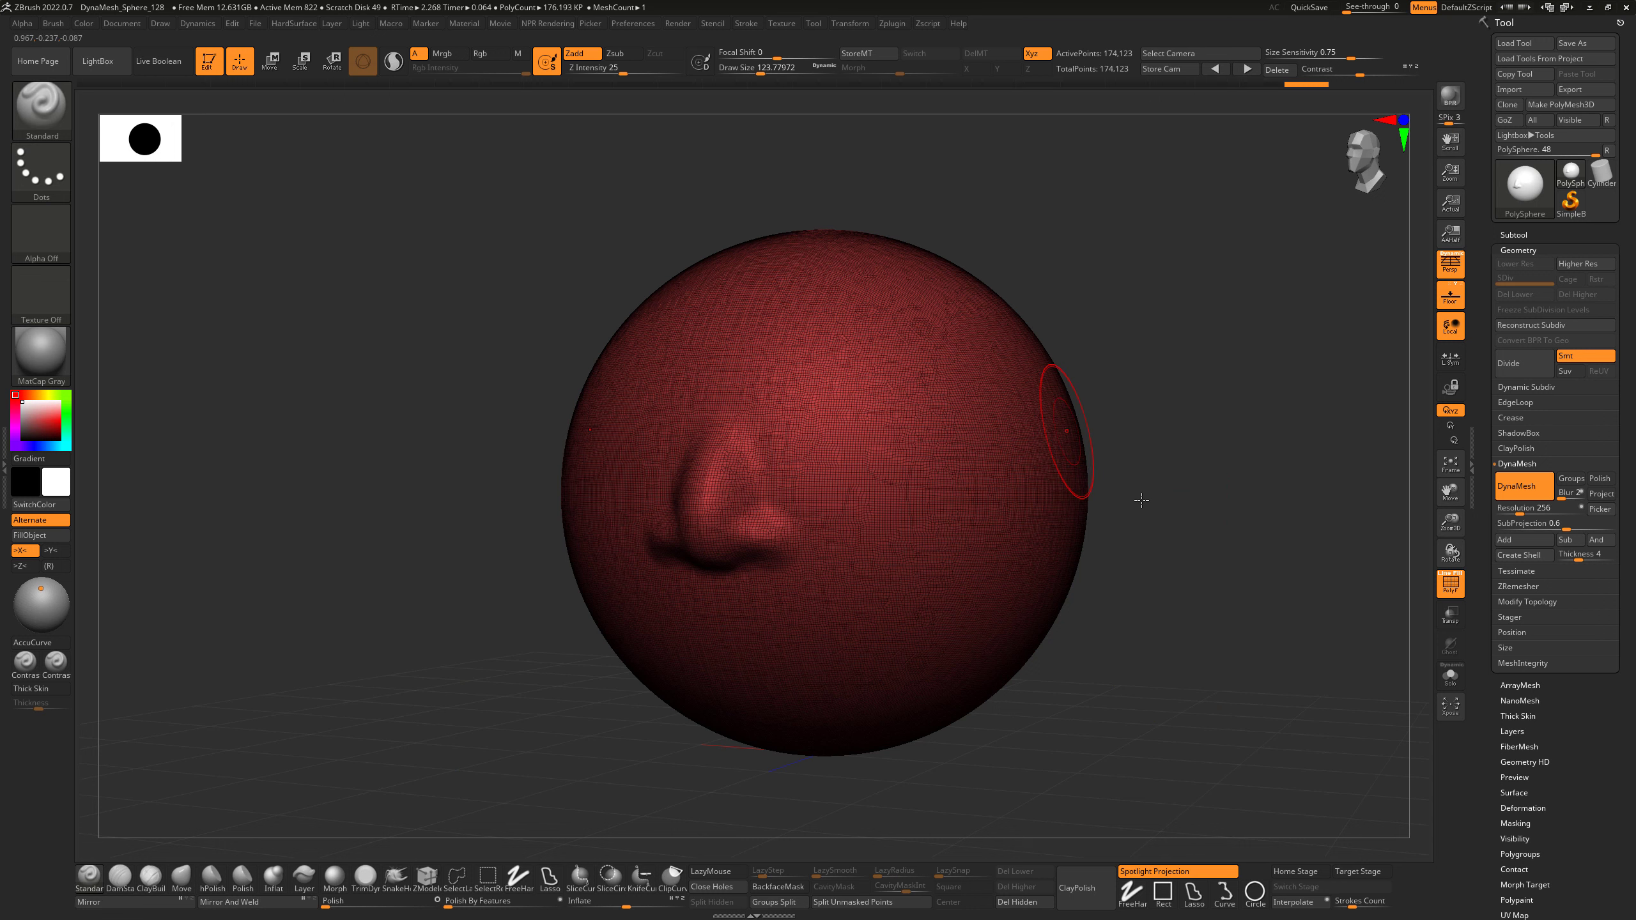
click(1451, 584)
drag(1177, 555, 1210, 558)
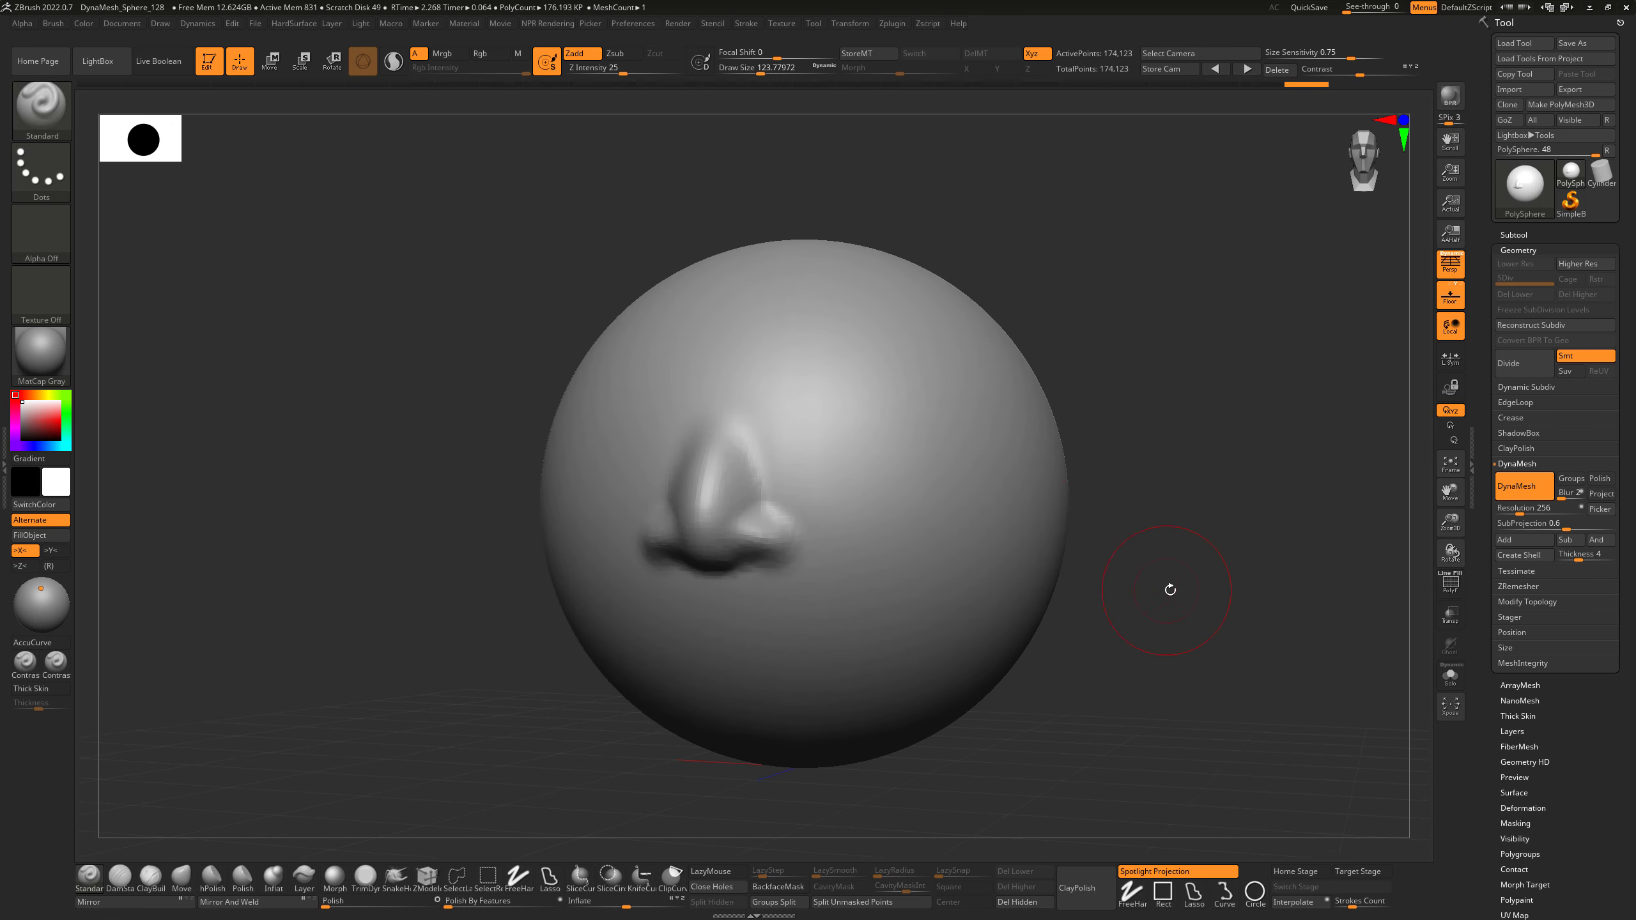
Smooth the bridge of the nose and its nostril wings to soften the remeshed surface.
scroll(1170, 590, up, 2)
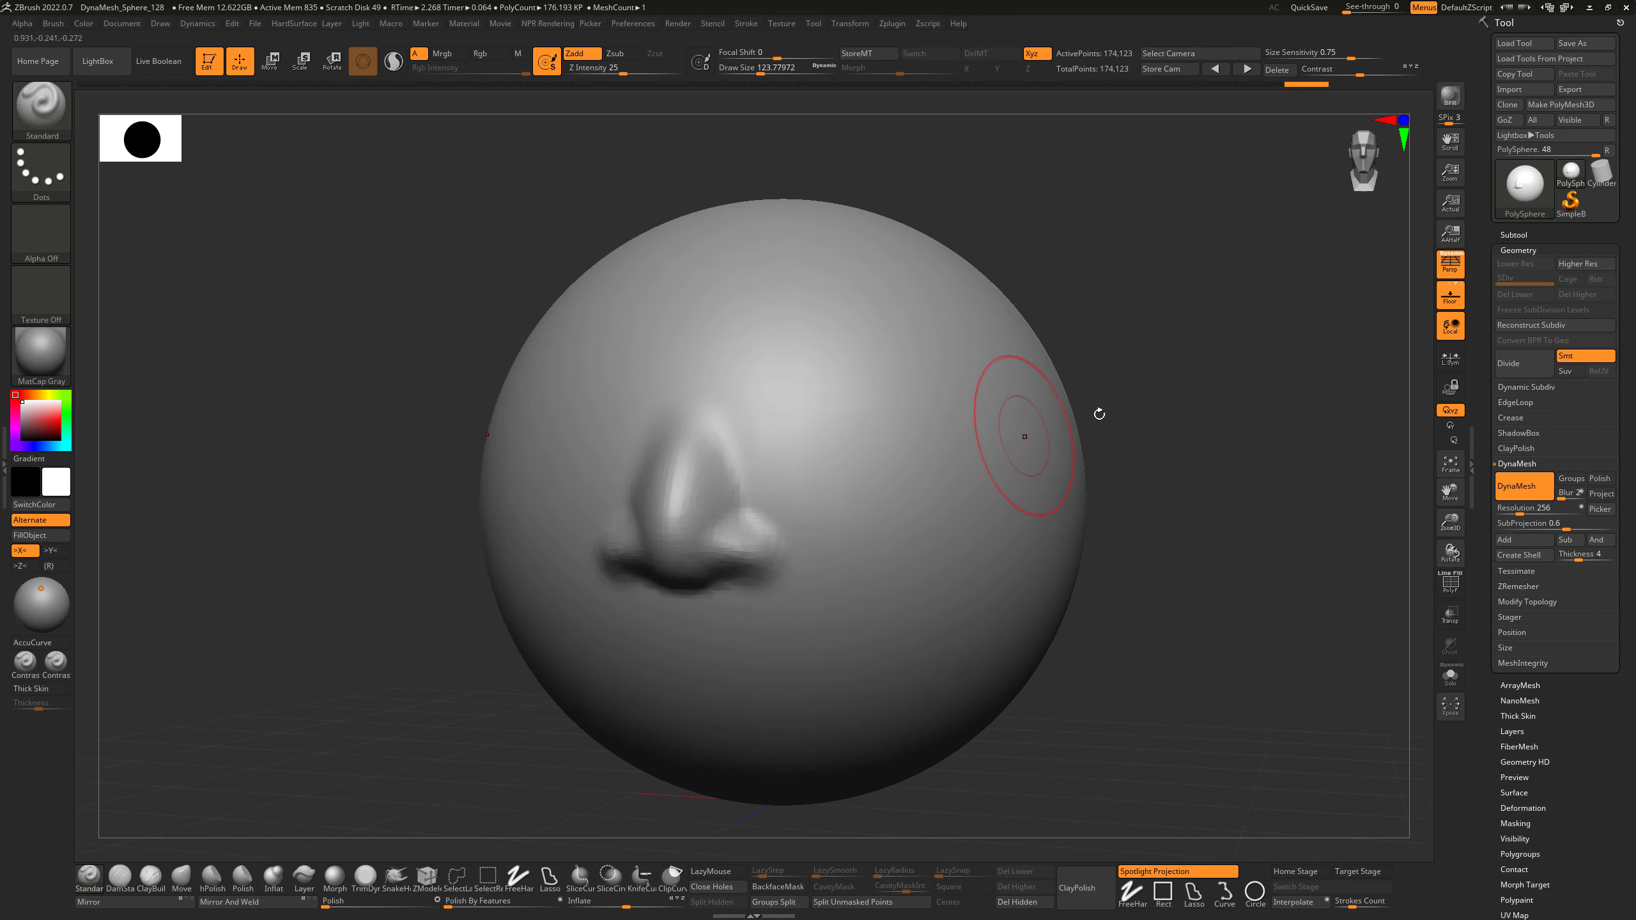
drag(1099, 414, 1146, 391)
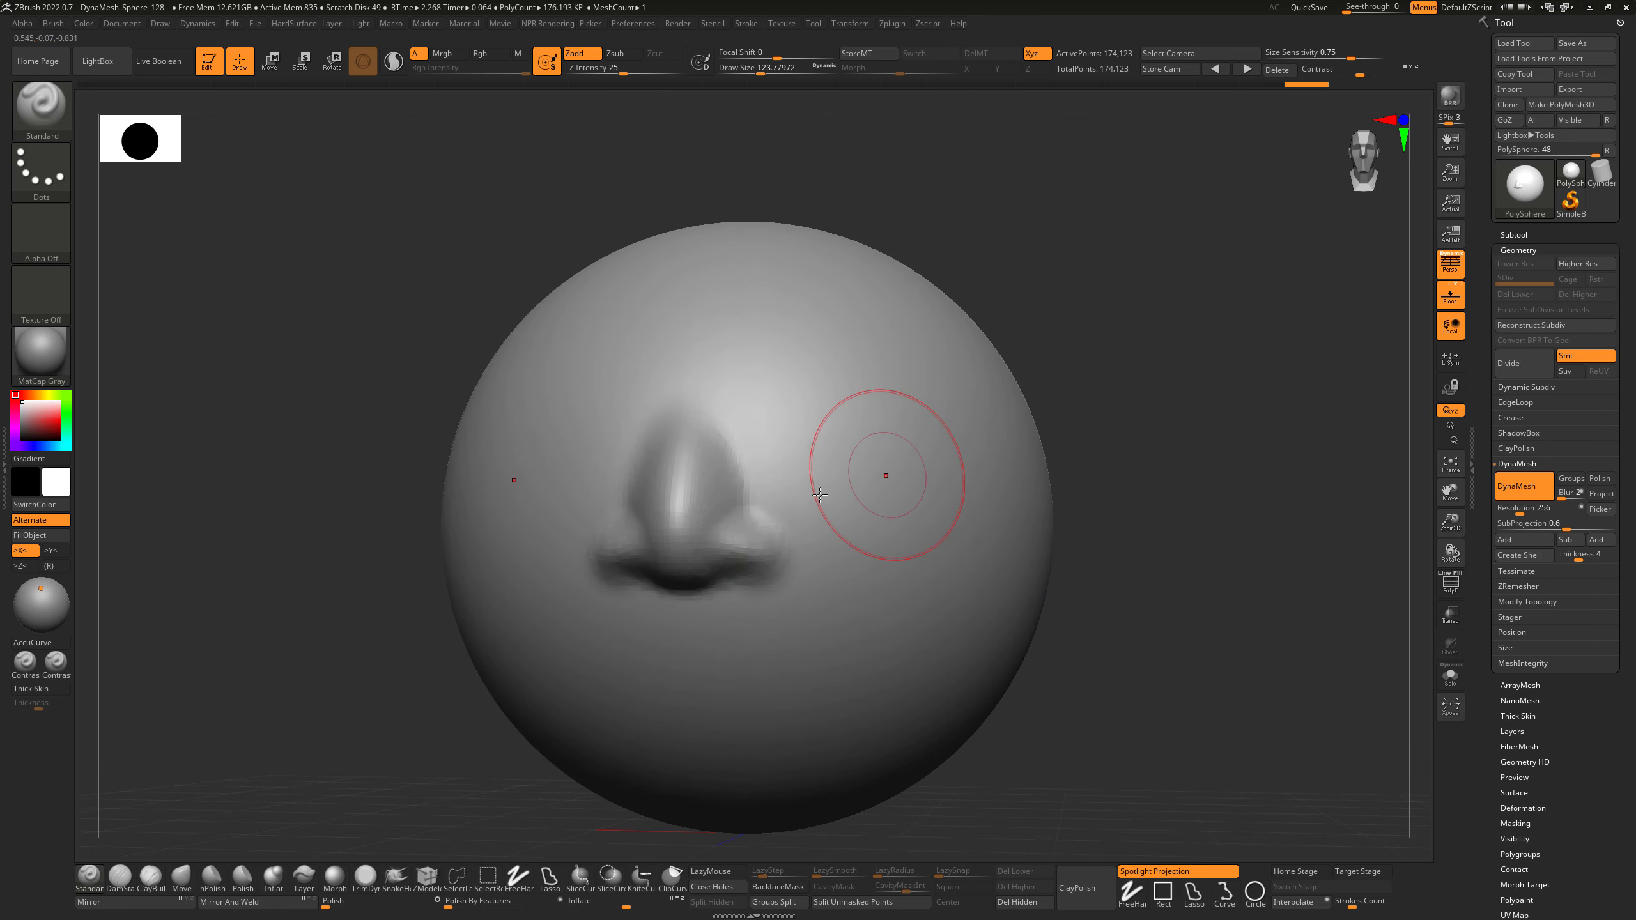
mouse_move(820, 495)
shift+mouse_down()
mouse_move(645, 541)
mouse_move(648, 567)
mouse_move(744, 545)
mouse_move(689, 480)
shift+mouse_up()
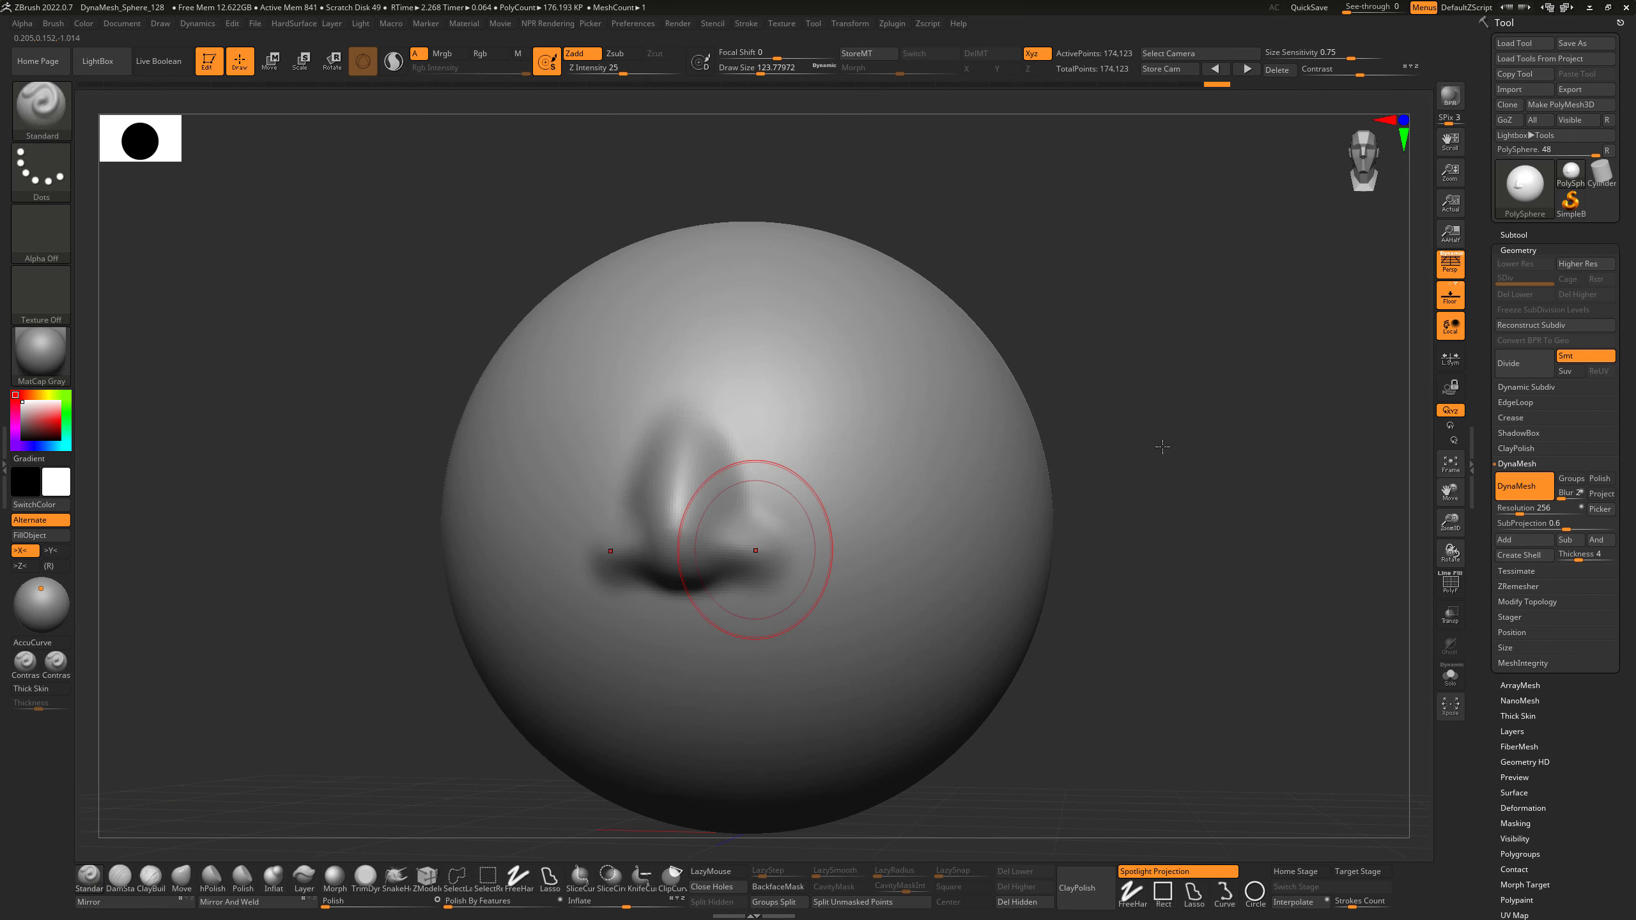
mouse_move(1163, 447)
mouse_down()
mouse_move(1242, 468)
mouse_move(1179, 457)
mouse_up()
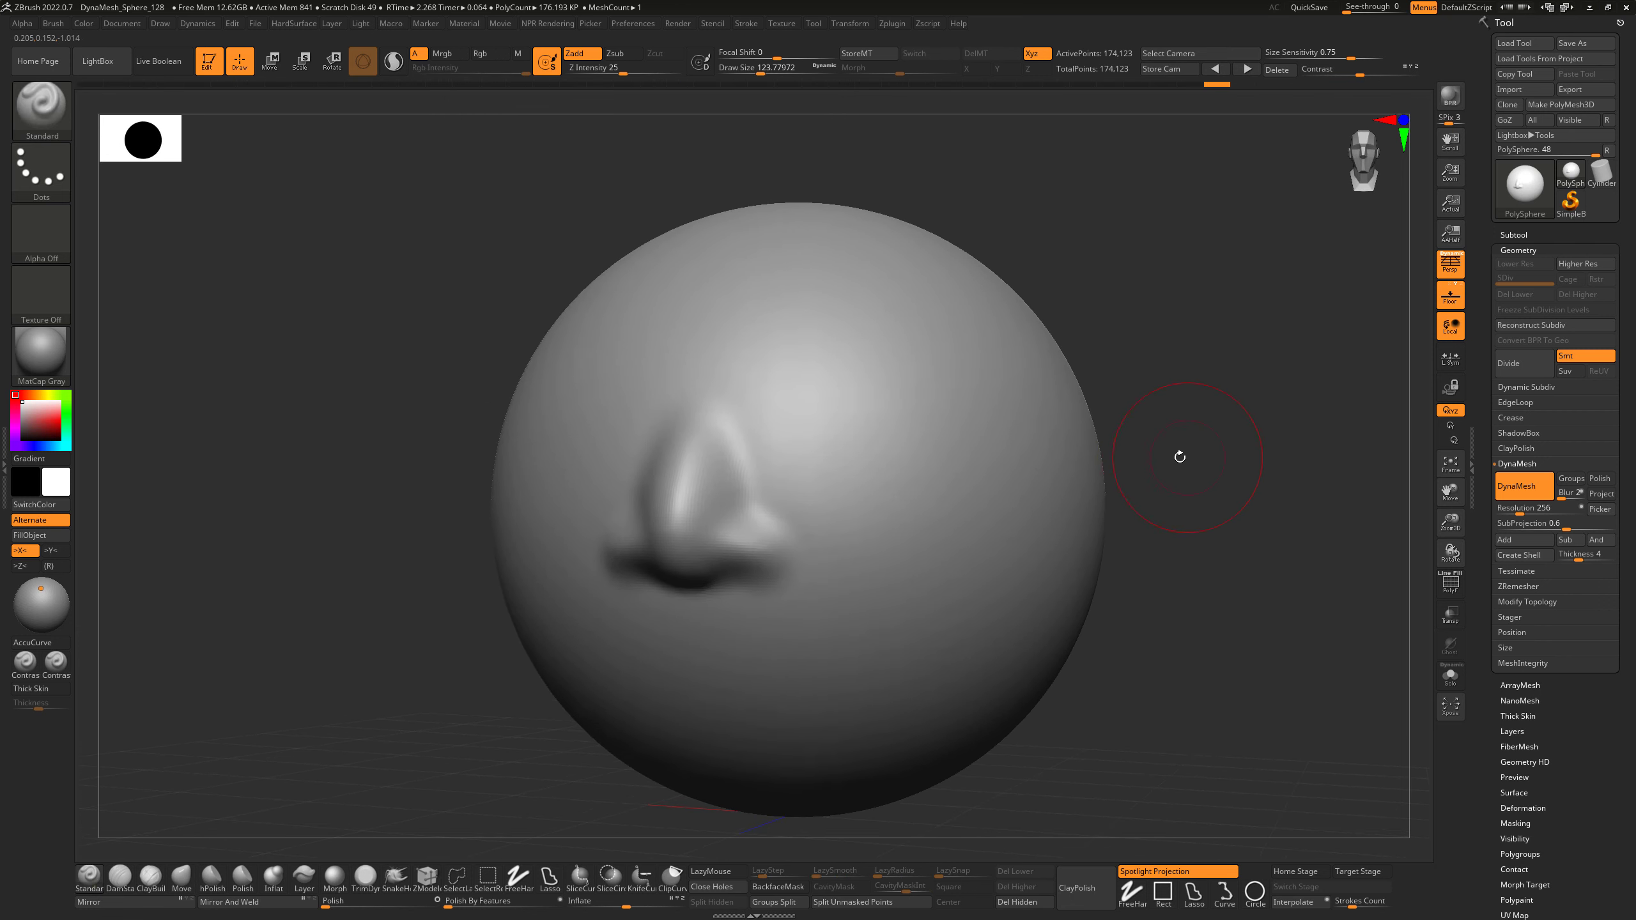
Carve mirrored nostril hollows under the nose with the DamStandard brush at a draw size of about 136.
click(122, 876)
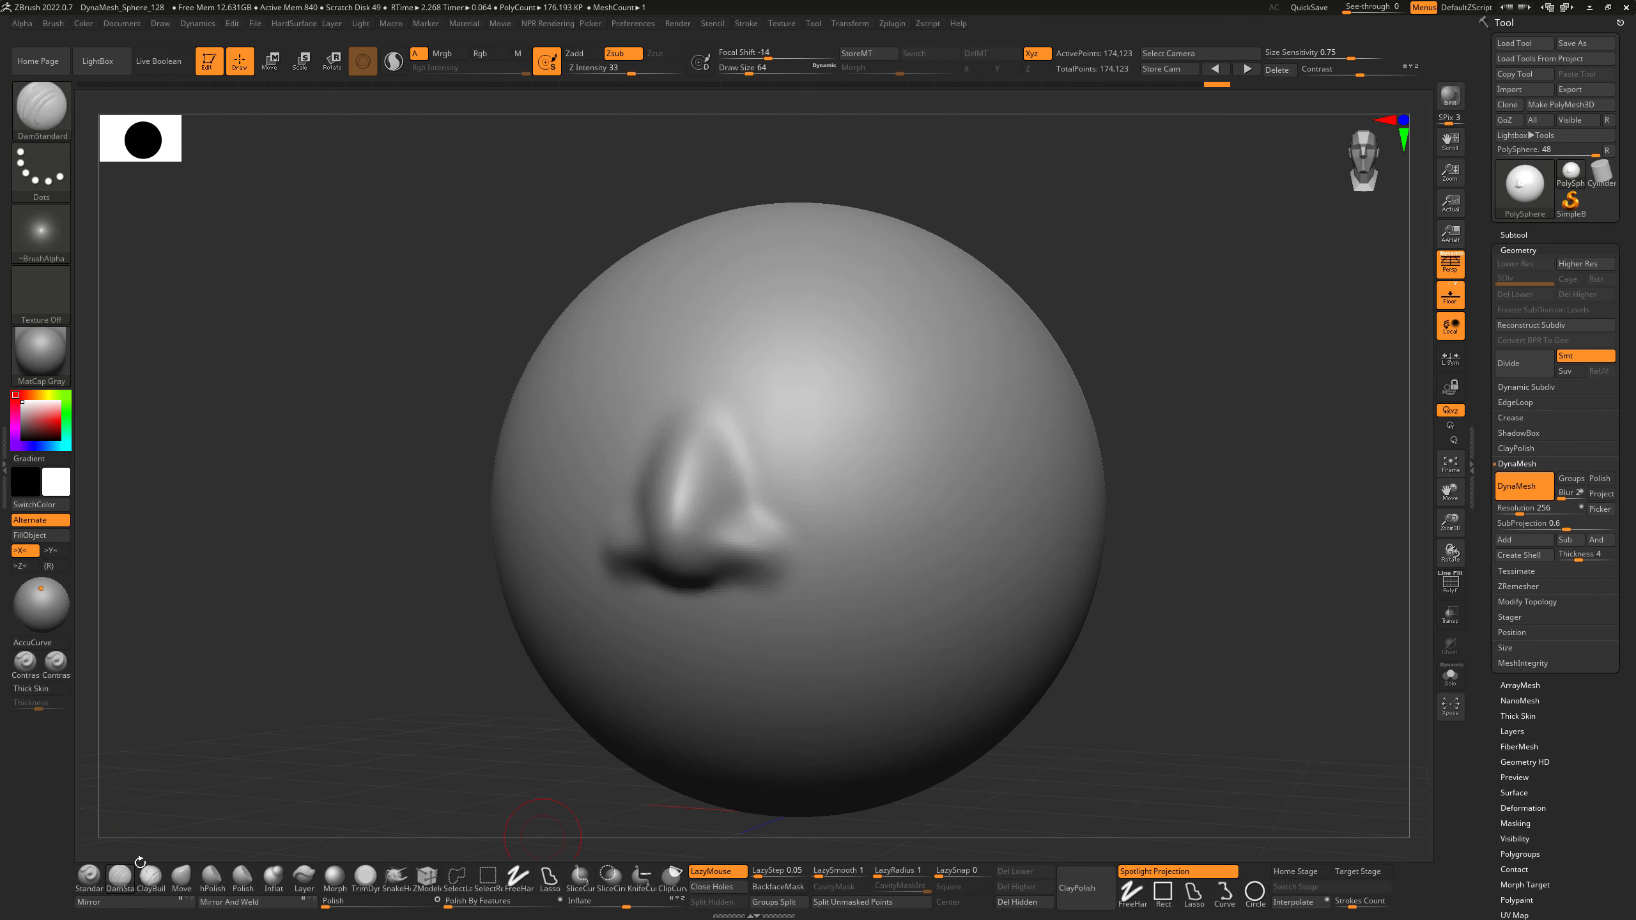
mouse_move(1174, 599)
mouse_down()
mouse_move(769, 635)
mouse_move(737, 605)
mouse_up()
key(s)
mouse_move(1029, 447)
mouse_down()
mouse_move(1159, 443)
mouse_move(1157, 477)
mouse_move(1099, 486)
mouse_up()
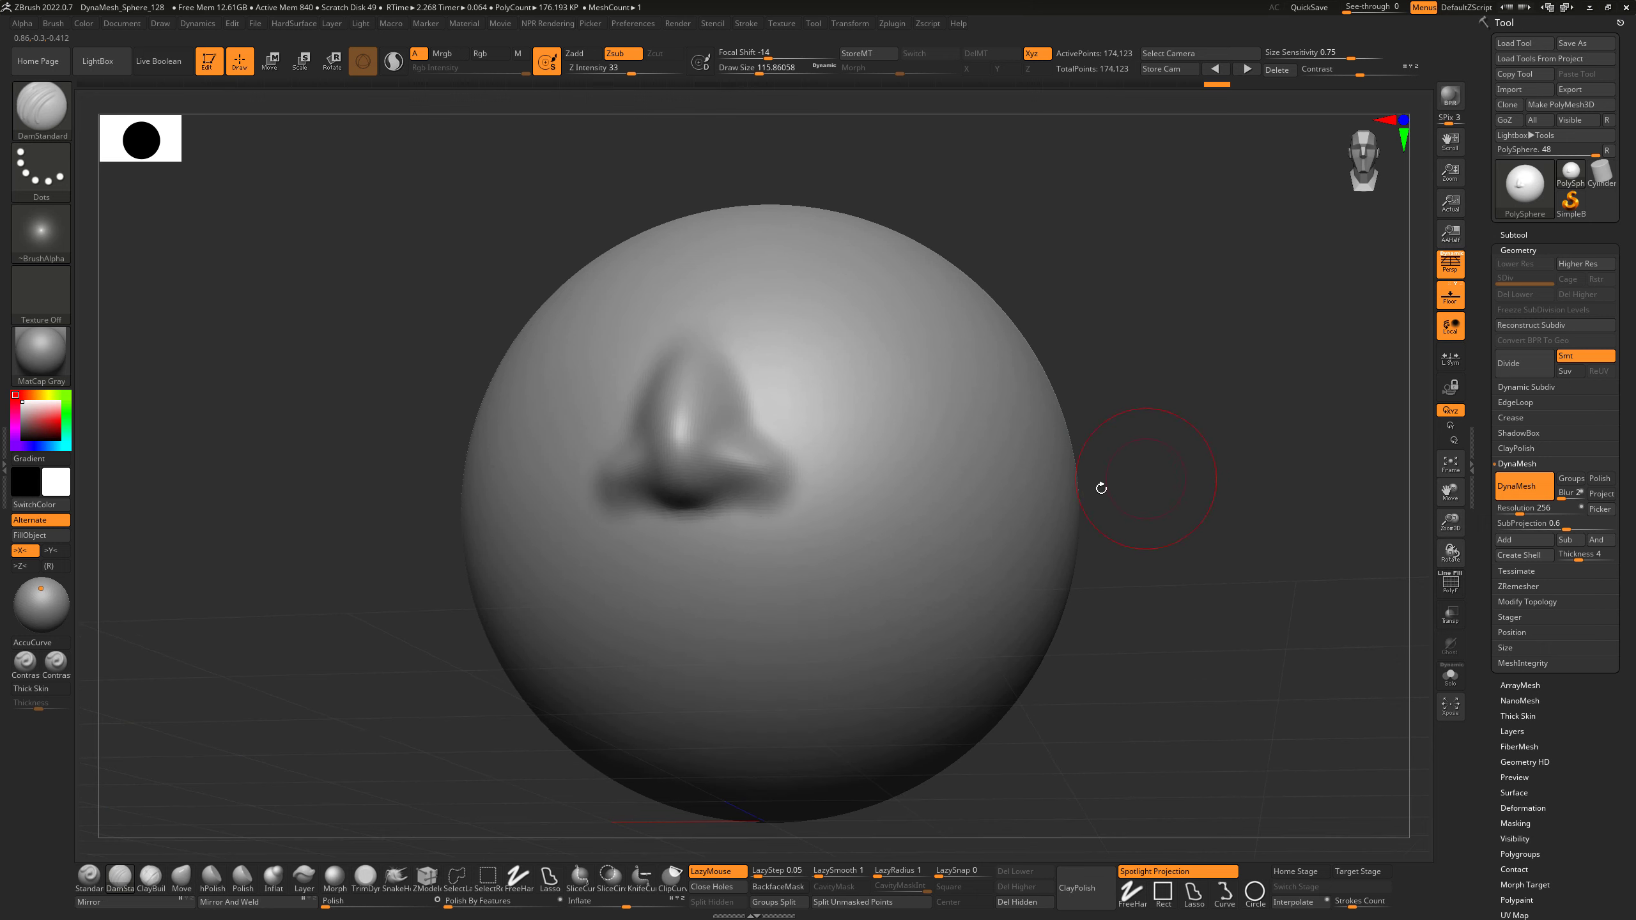
key(s)
drag(727, 509, 730, 509)
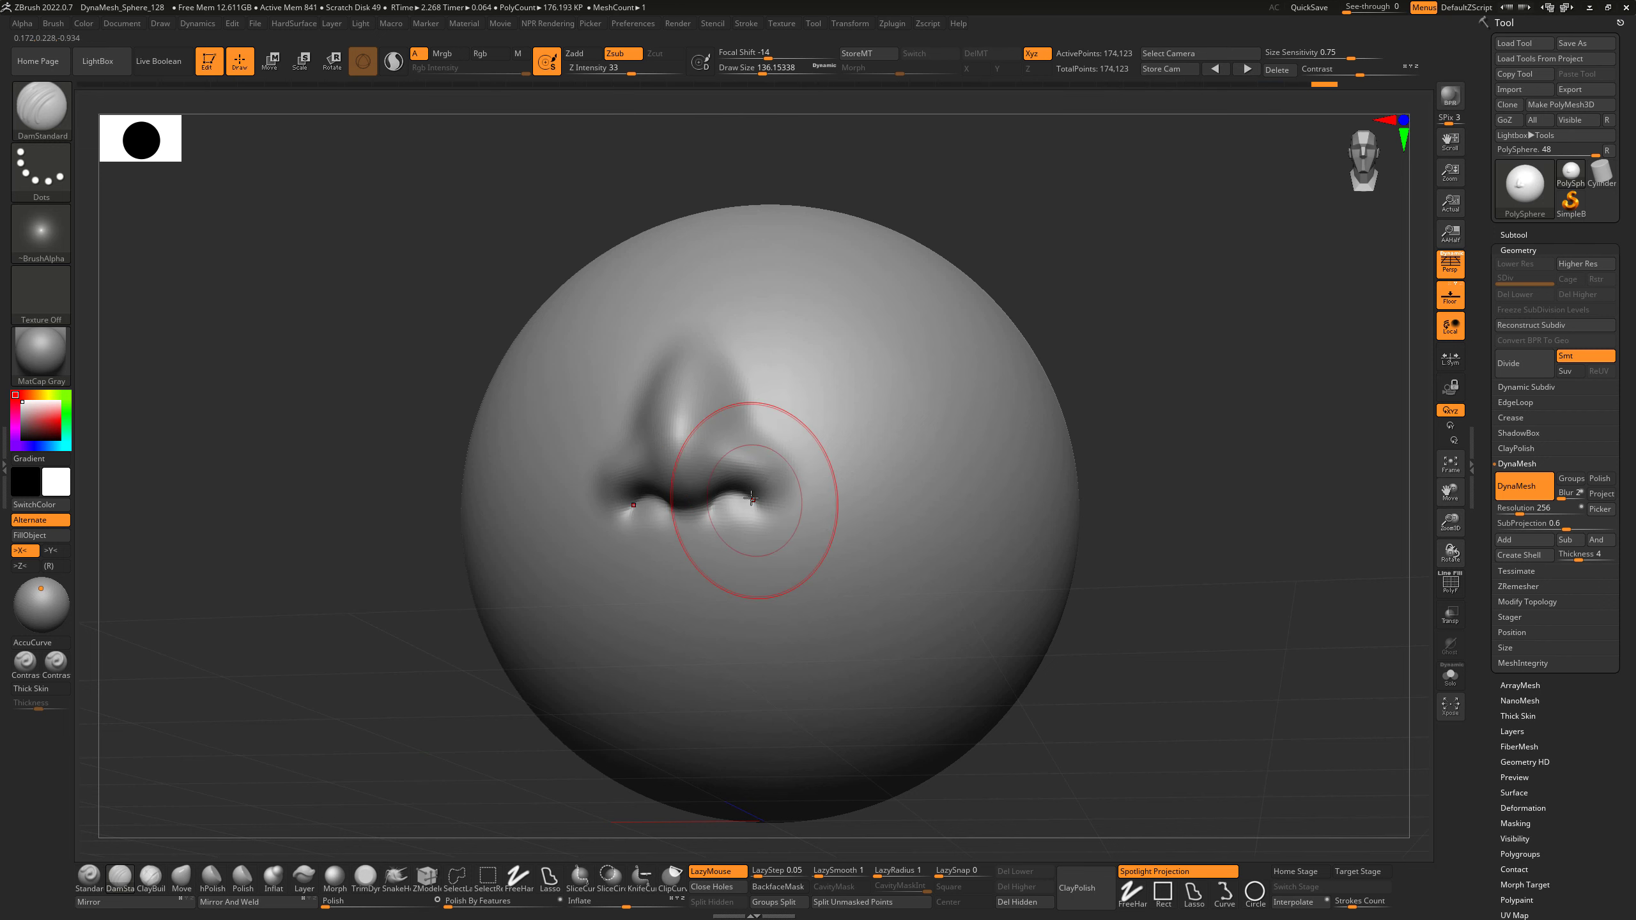
Deepen the nostrils, carve creases around the outer nostril wings, and remesh the model with DynaMesh.
mouse_move(1143, 456)
mouse_down()
mouse_move(1158, 468)
mouse_move(819, 521)
mouse_up()
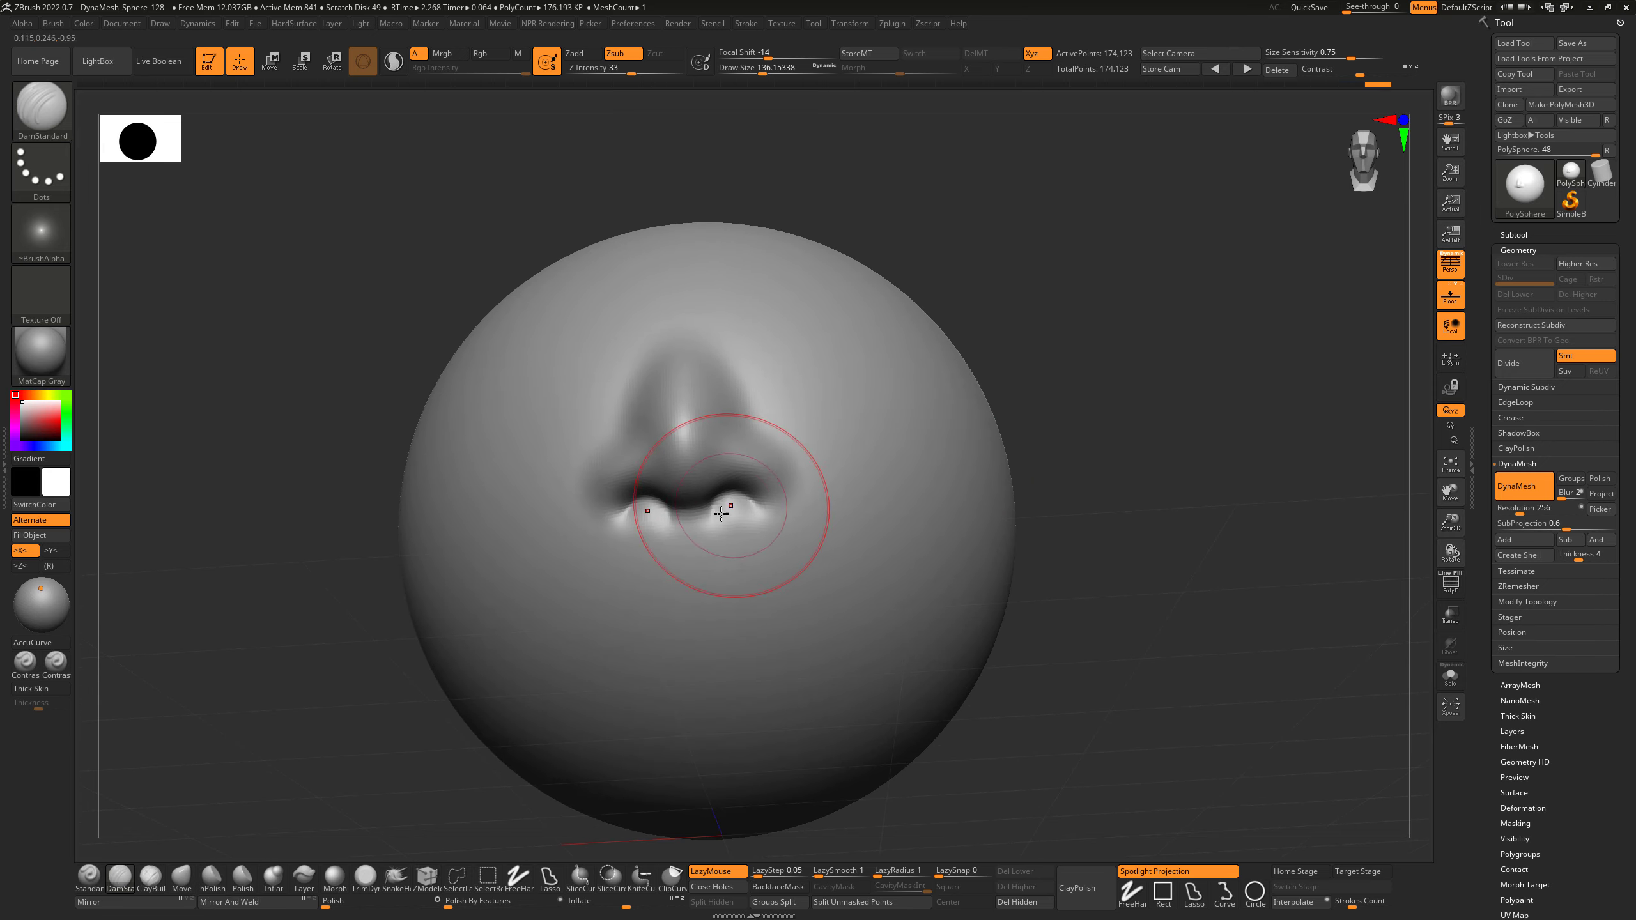
drag(1090, 412, 1044, 450)
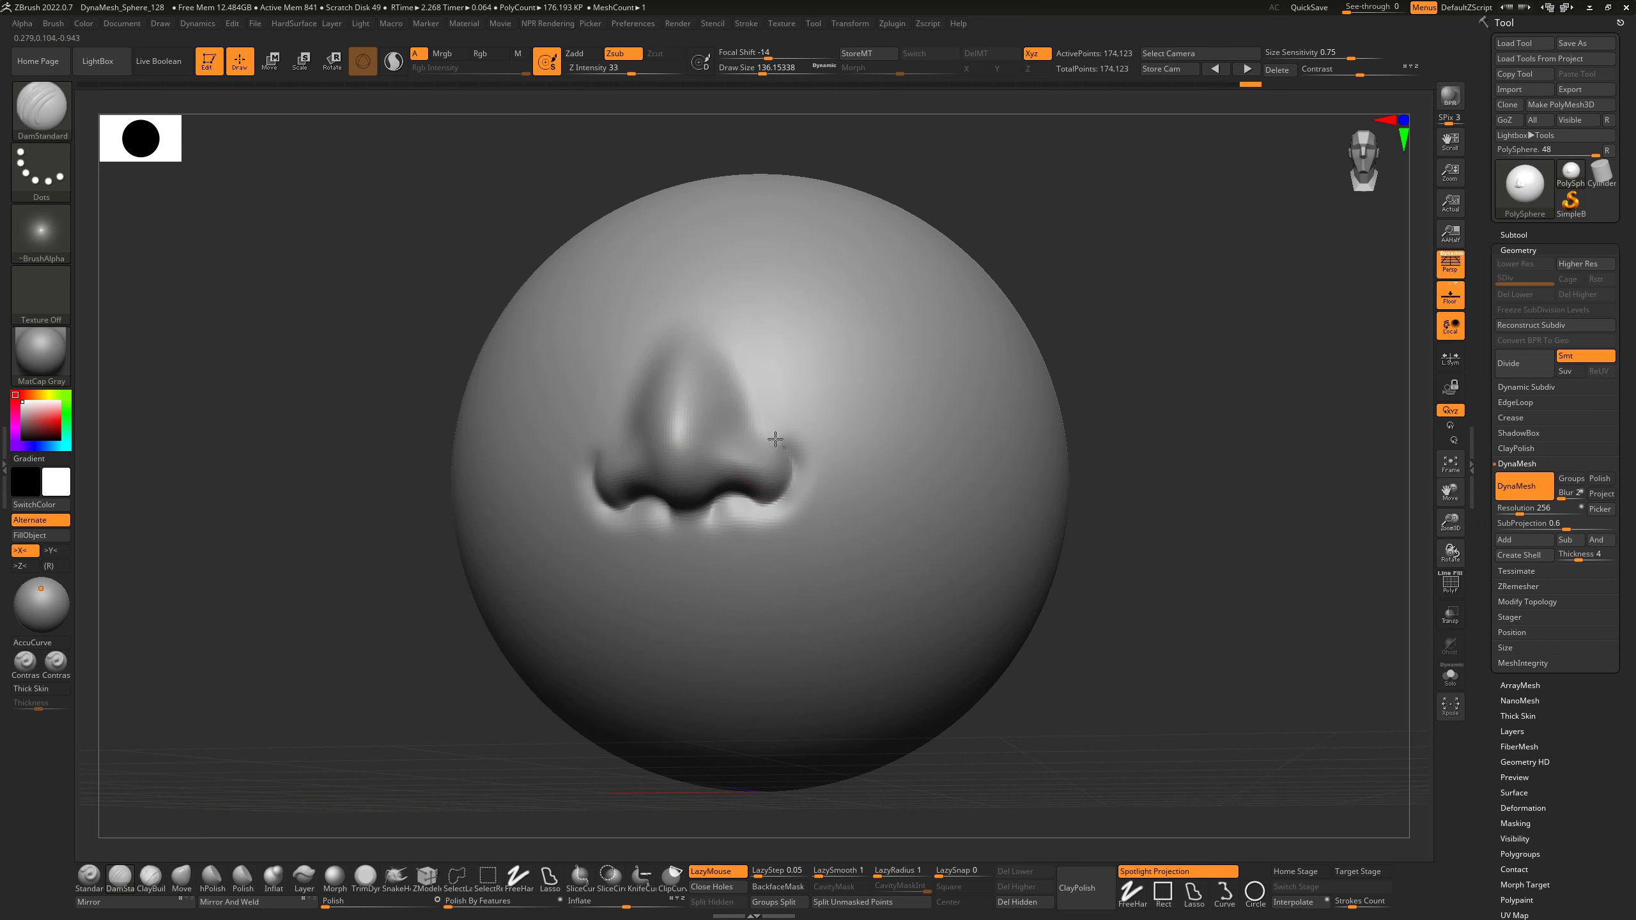
mouse_move(1165, 388)
mouse_down()
mouse_move(1162, 402)
mouse_move(1272, 340)
mouse_move(1209, 376)
mouse_up()
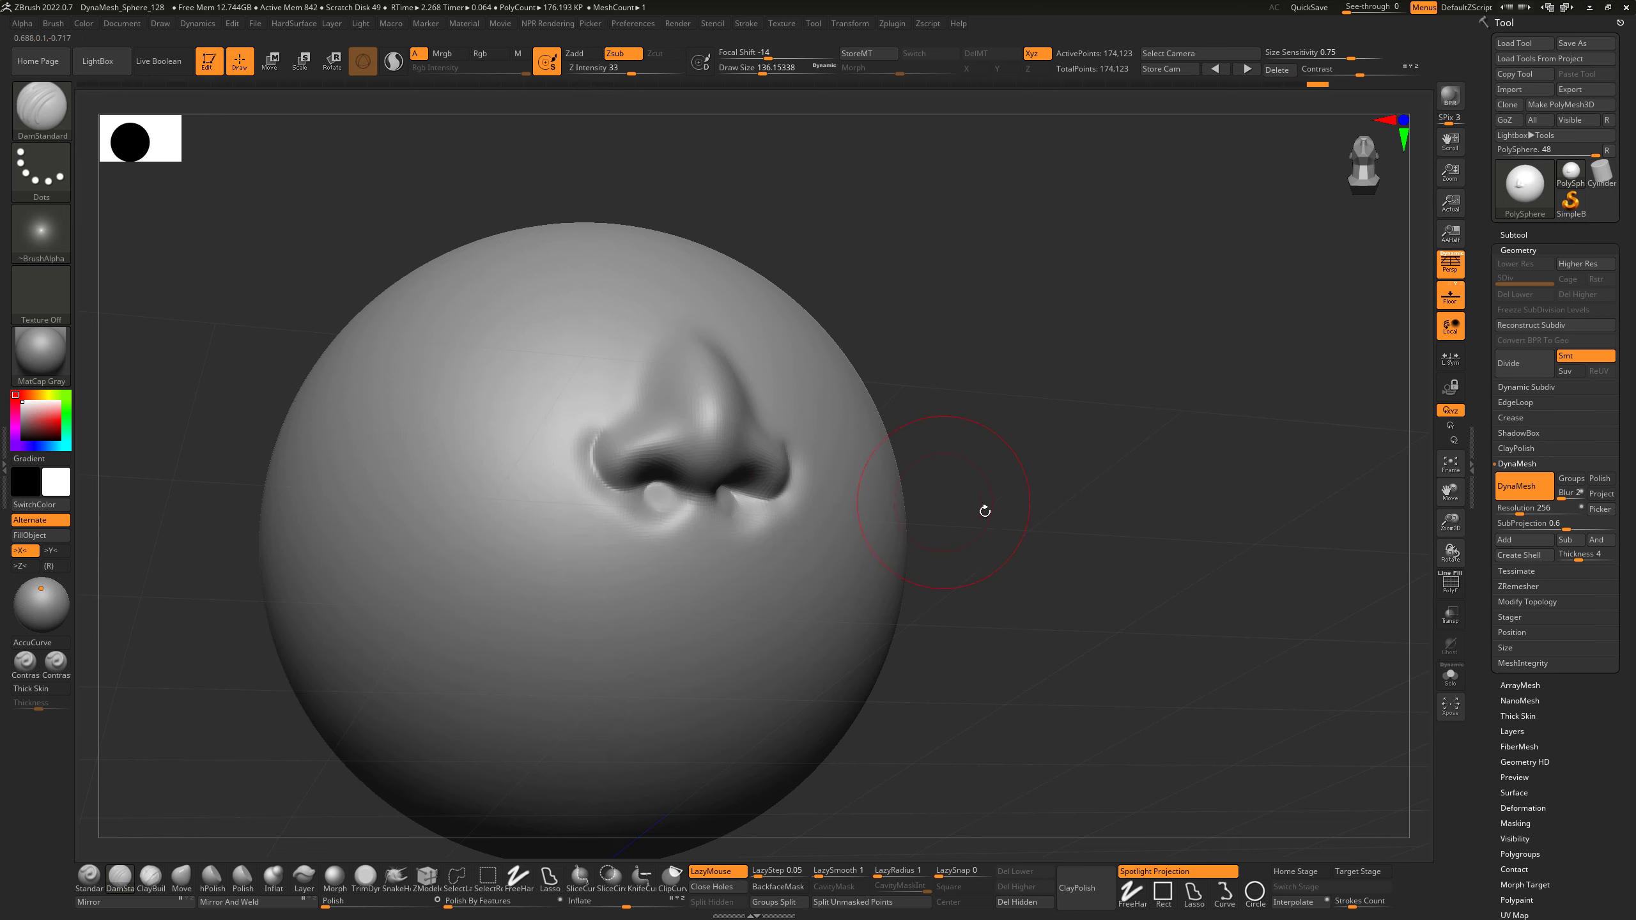
shift+drag(985, 512, 822, 566)
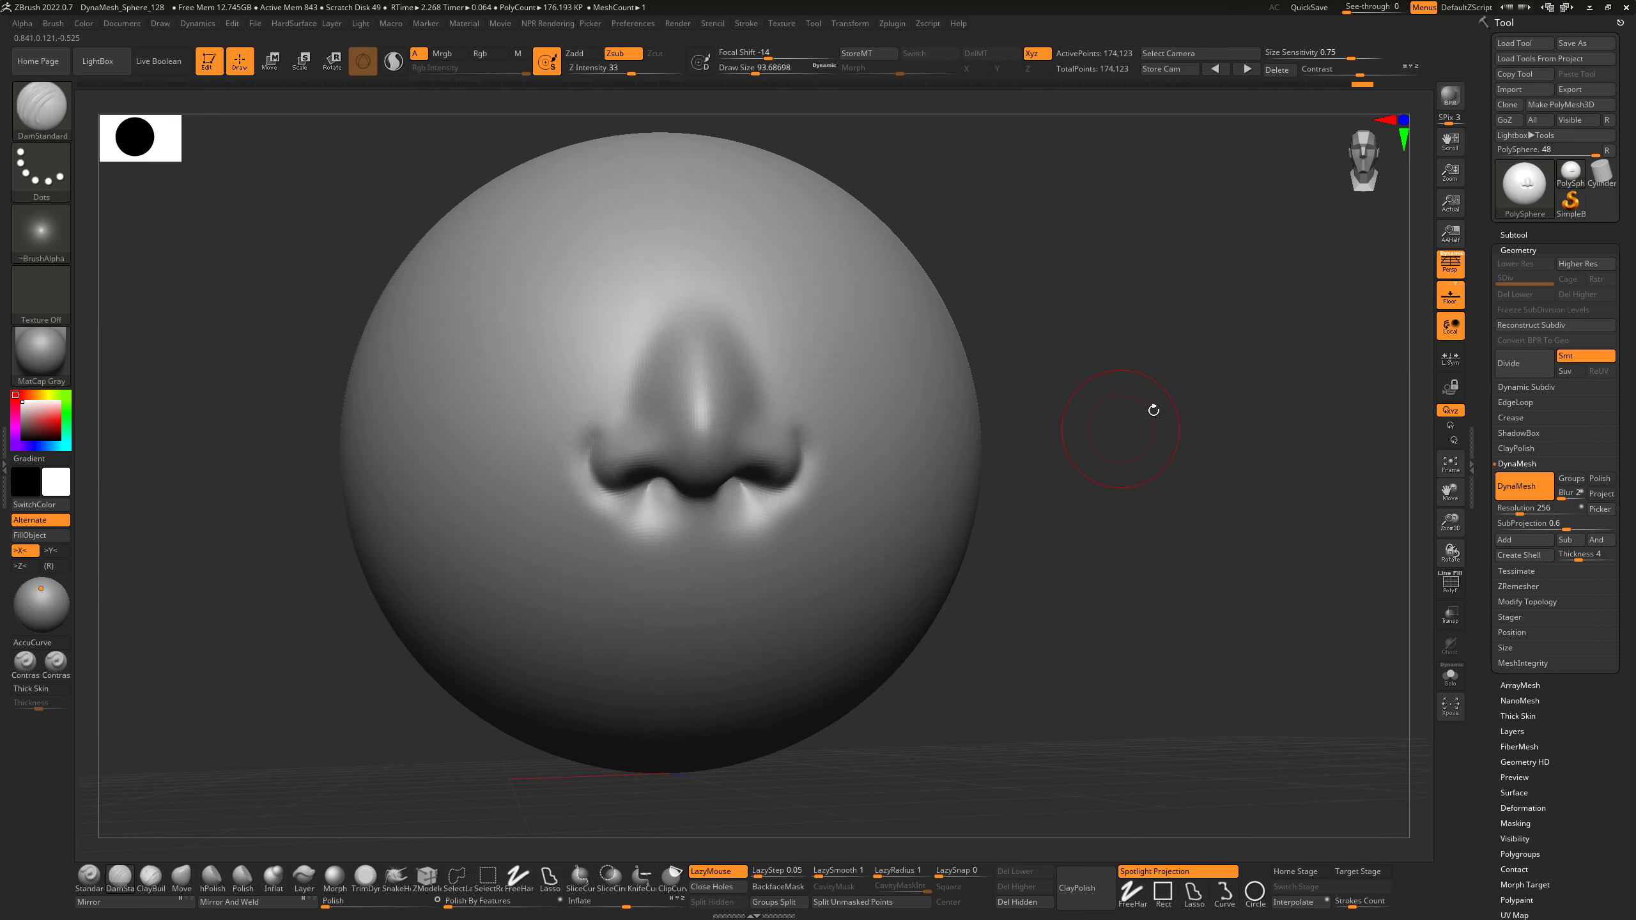
mouse_move(1151, 409)
ctrl+mouse_down()
mouse_move(1099, 506)
mouse_move(1114, 555)
mouse_move(810, 420)
ctrl+mouse_up()
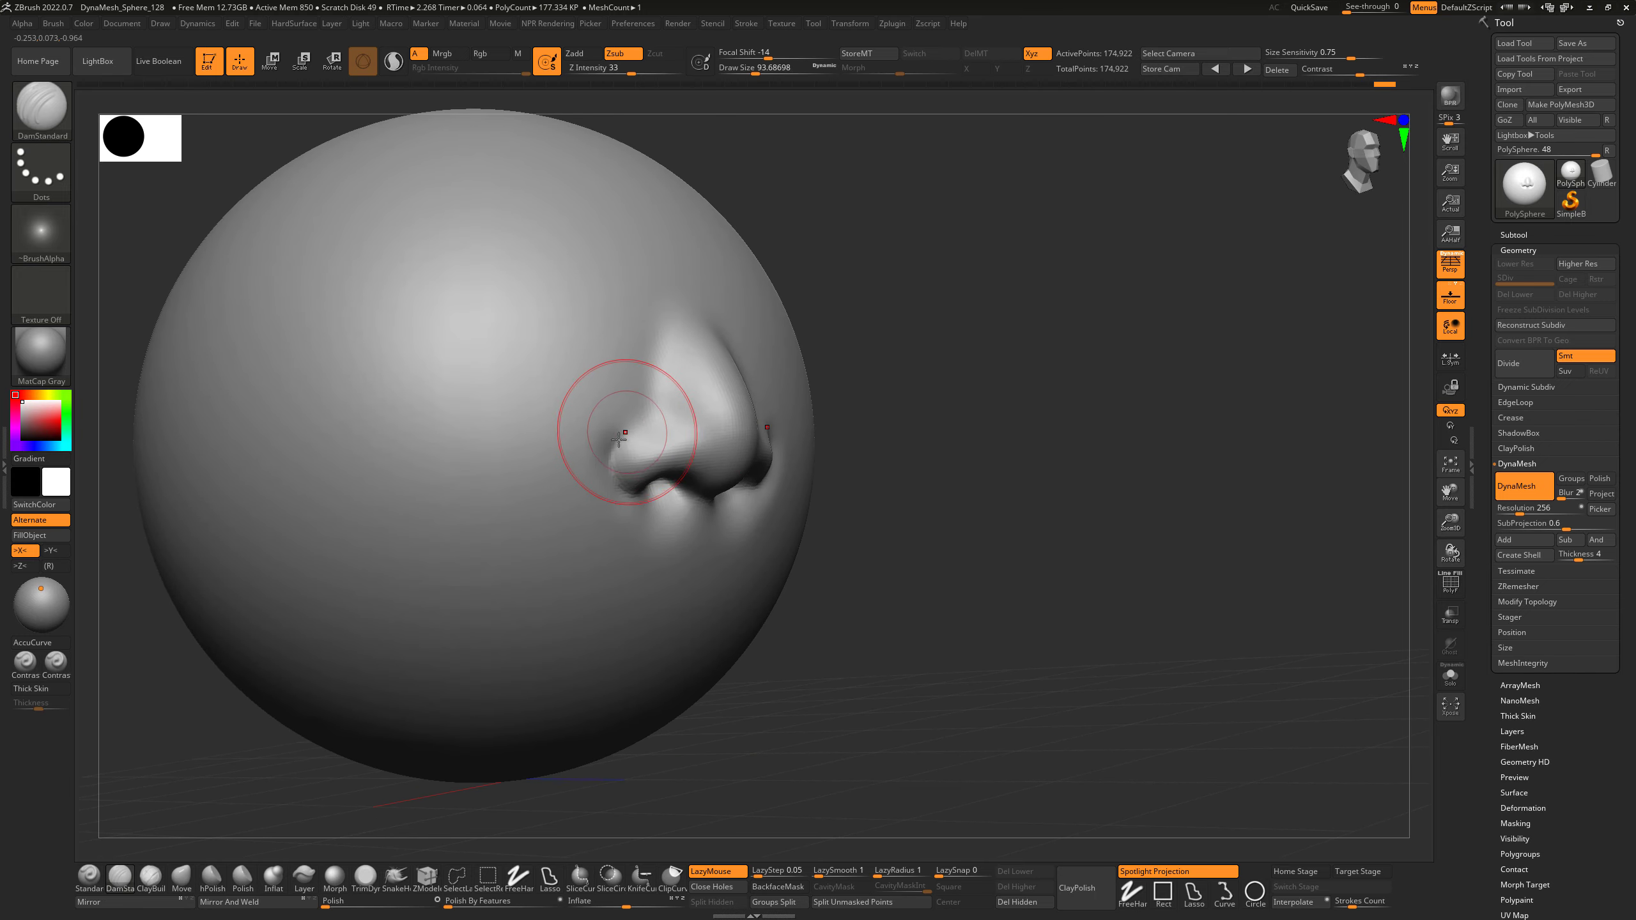
Carve mirrored smile-line creases from the nostril wings down across the cheeks with DamStandard at a draw size of about 94.
drag(625, 431, 589, 455)
drag(630, 424, 570, 470)
drag(631, 413, 435, 567)
mouse_move(509, 632)
shift+mouse_down()
mouse_move(446, 592)
mouse_move(469, 530)
shift+mouse_up()
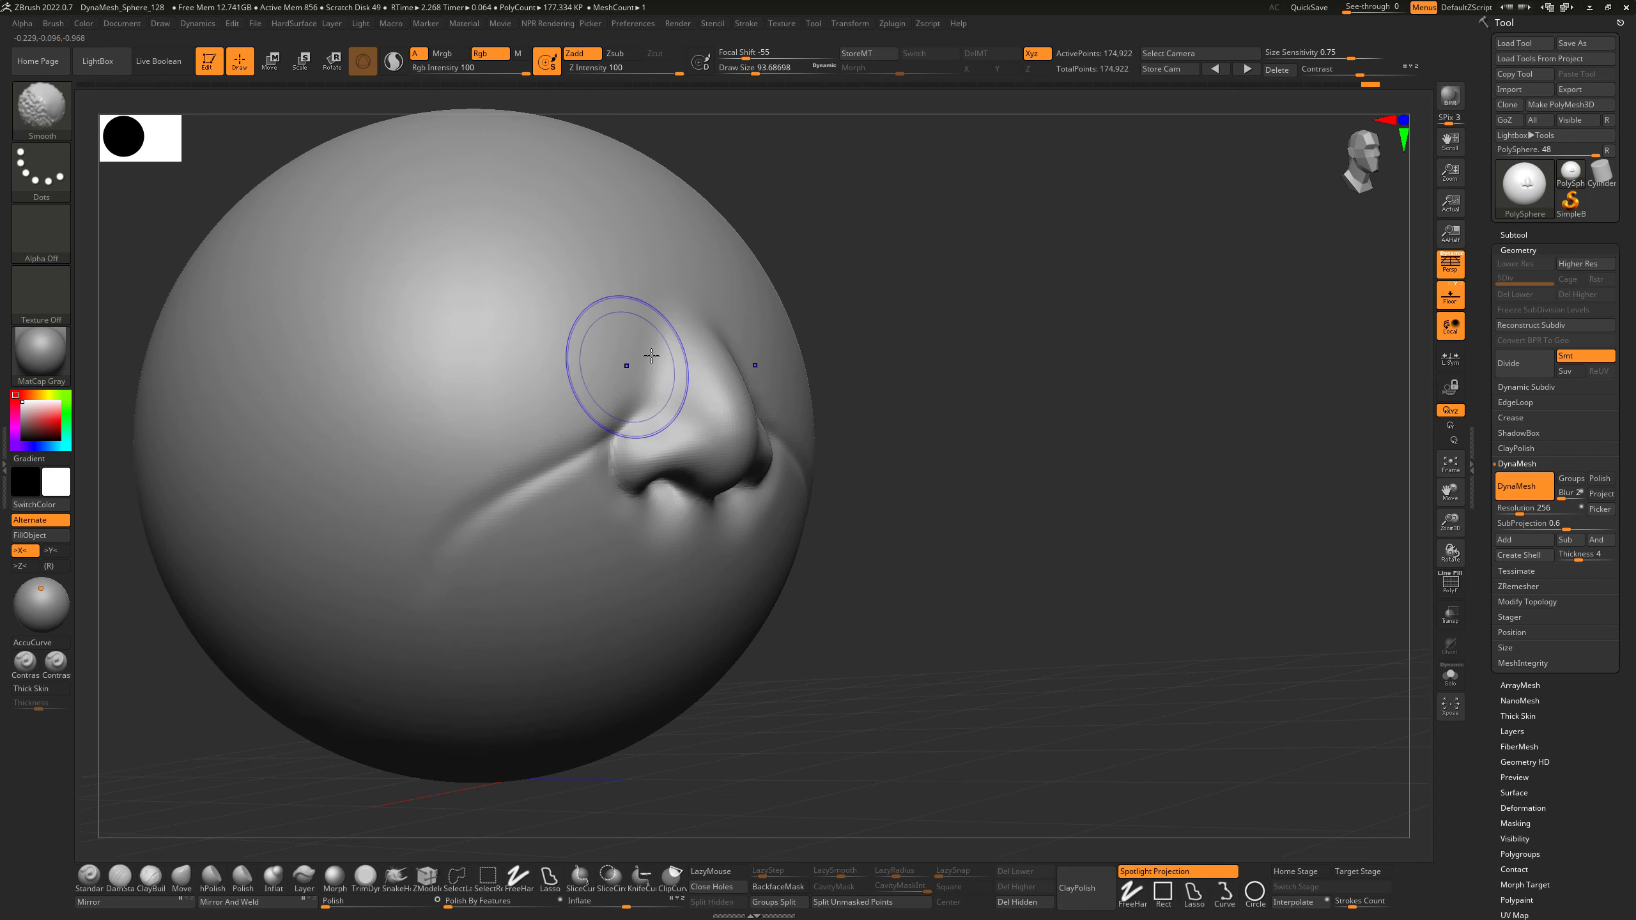
Smooth the cheeks around the smile-line creases and remesh the model with DynaMesh.
right_drag(628, 366, 962, 412)
drag(962, 413, 984, 419)
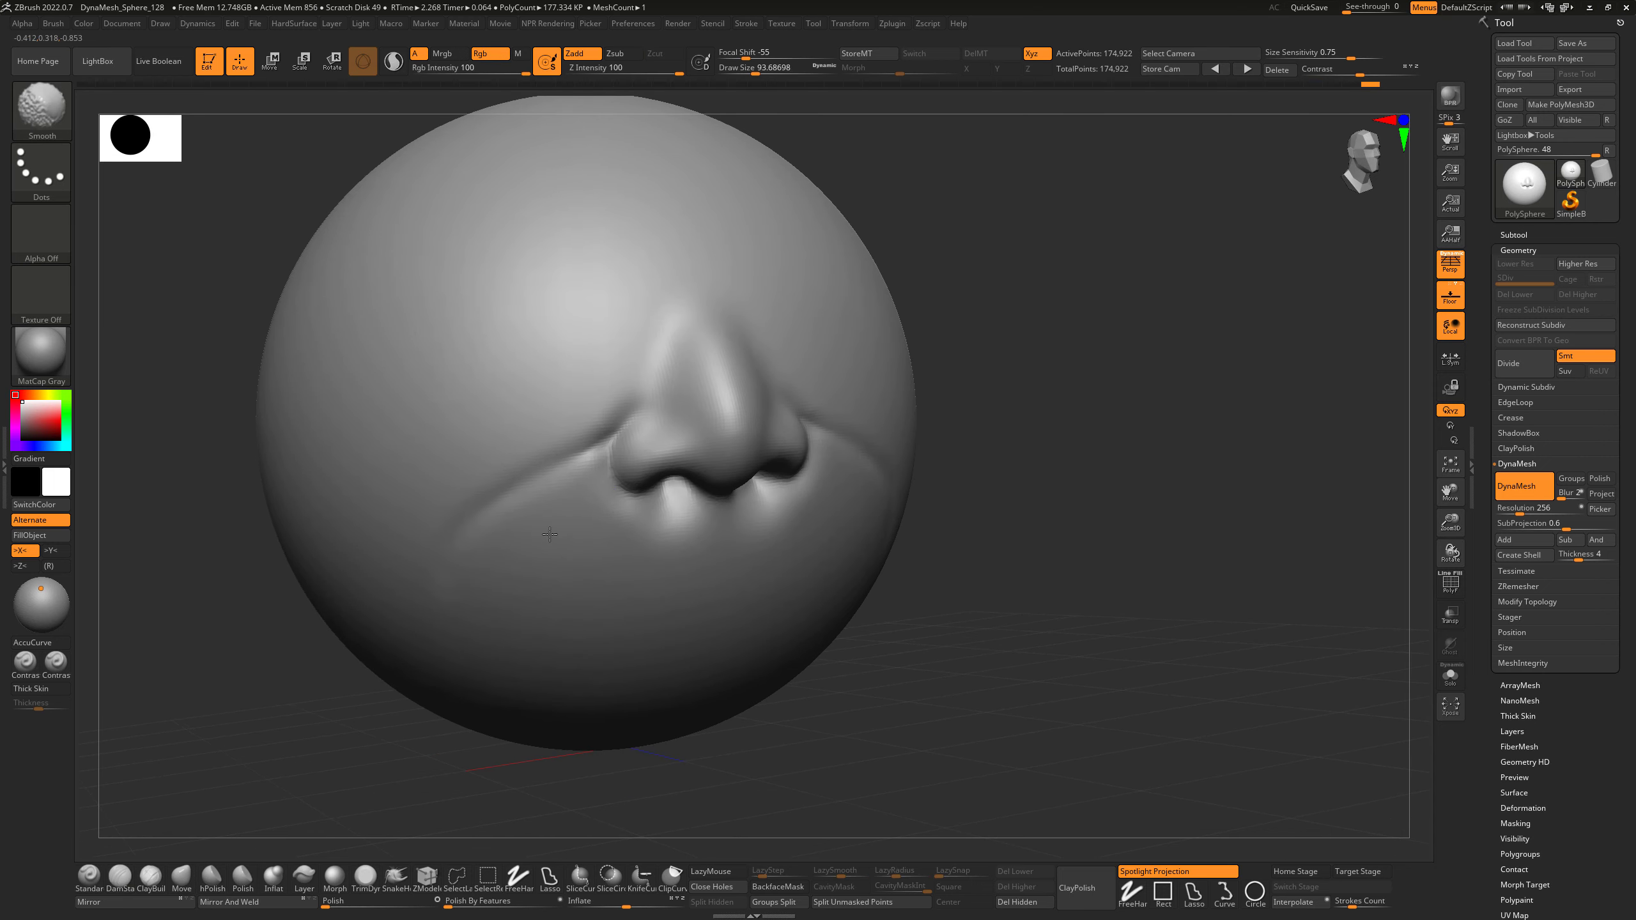
shift+right_drag(643, 592, 883, 411)
right_drag(1118, 464, 1182, 452)
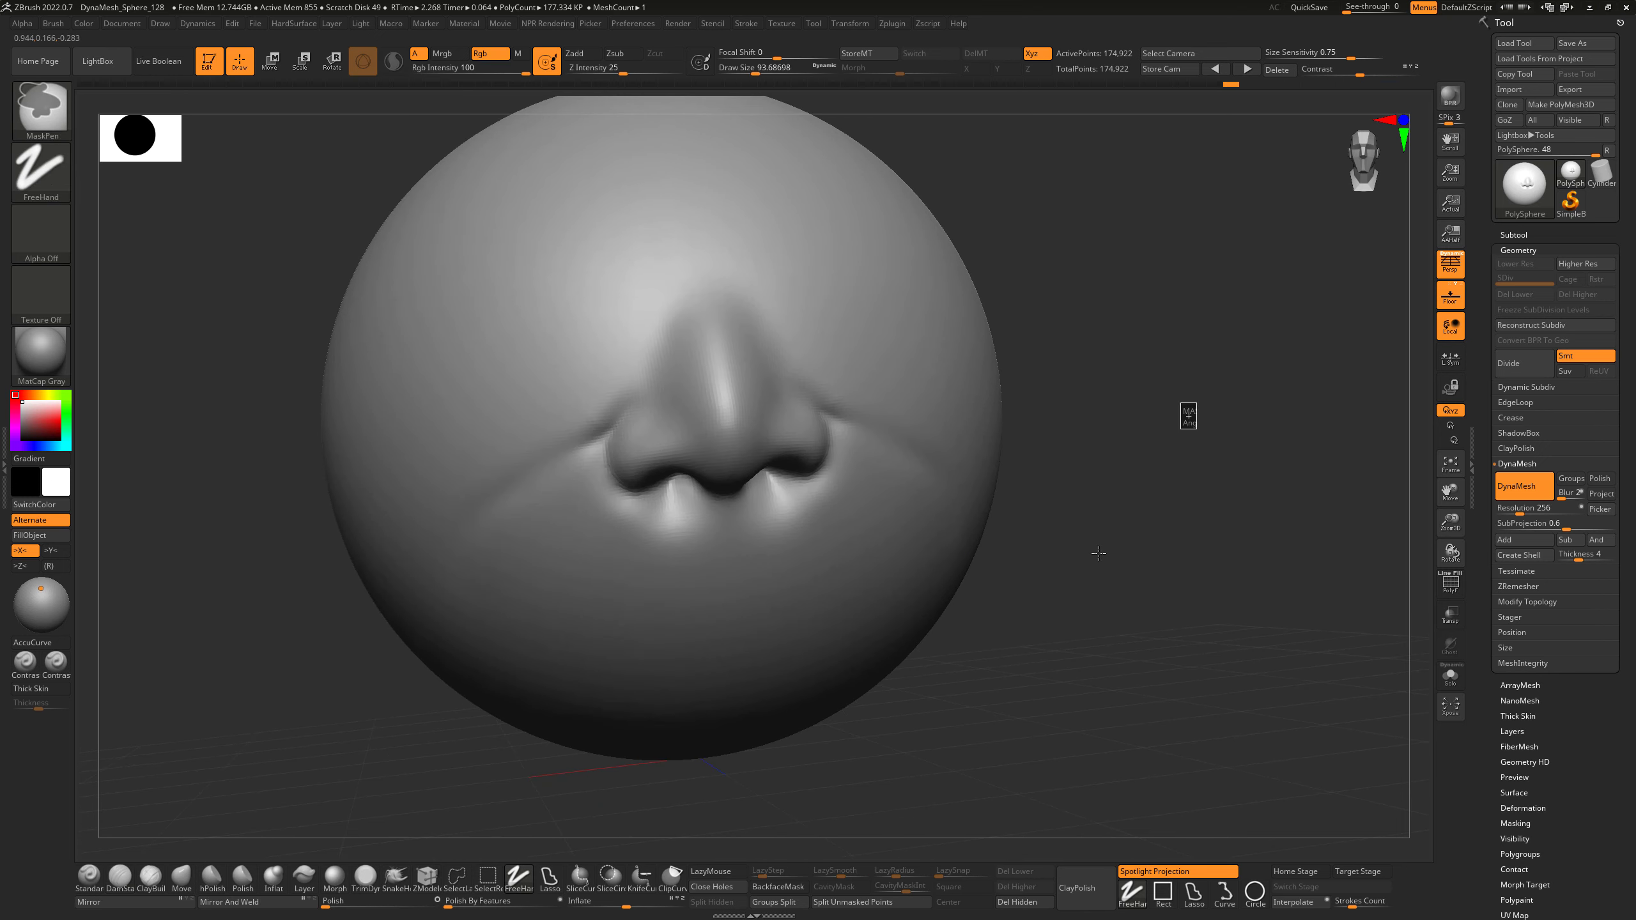
ctrl+drag(1187, 417, 1140, 505)
Reshape the nostril wings from the side with the Move brush at a draw size of about 94.
mouse_move(1171, 505)
alt+right_down()
mouse_move(1114, 541)
mouse_move(1125, 502)
mouse_move(1117, 519)
mouse_move(1095, 506)
mouse_move(1009, 558)
alt+right_up()
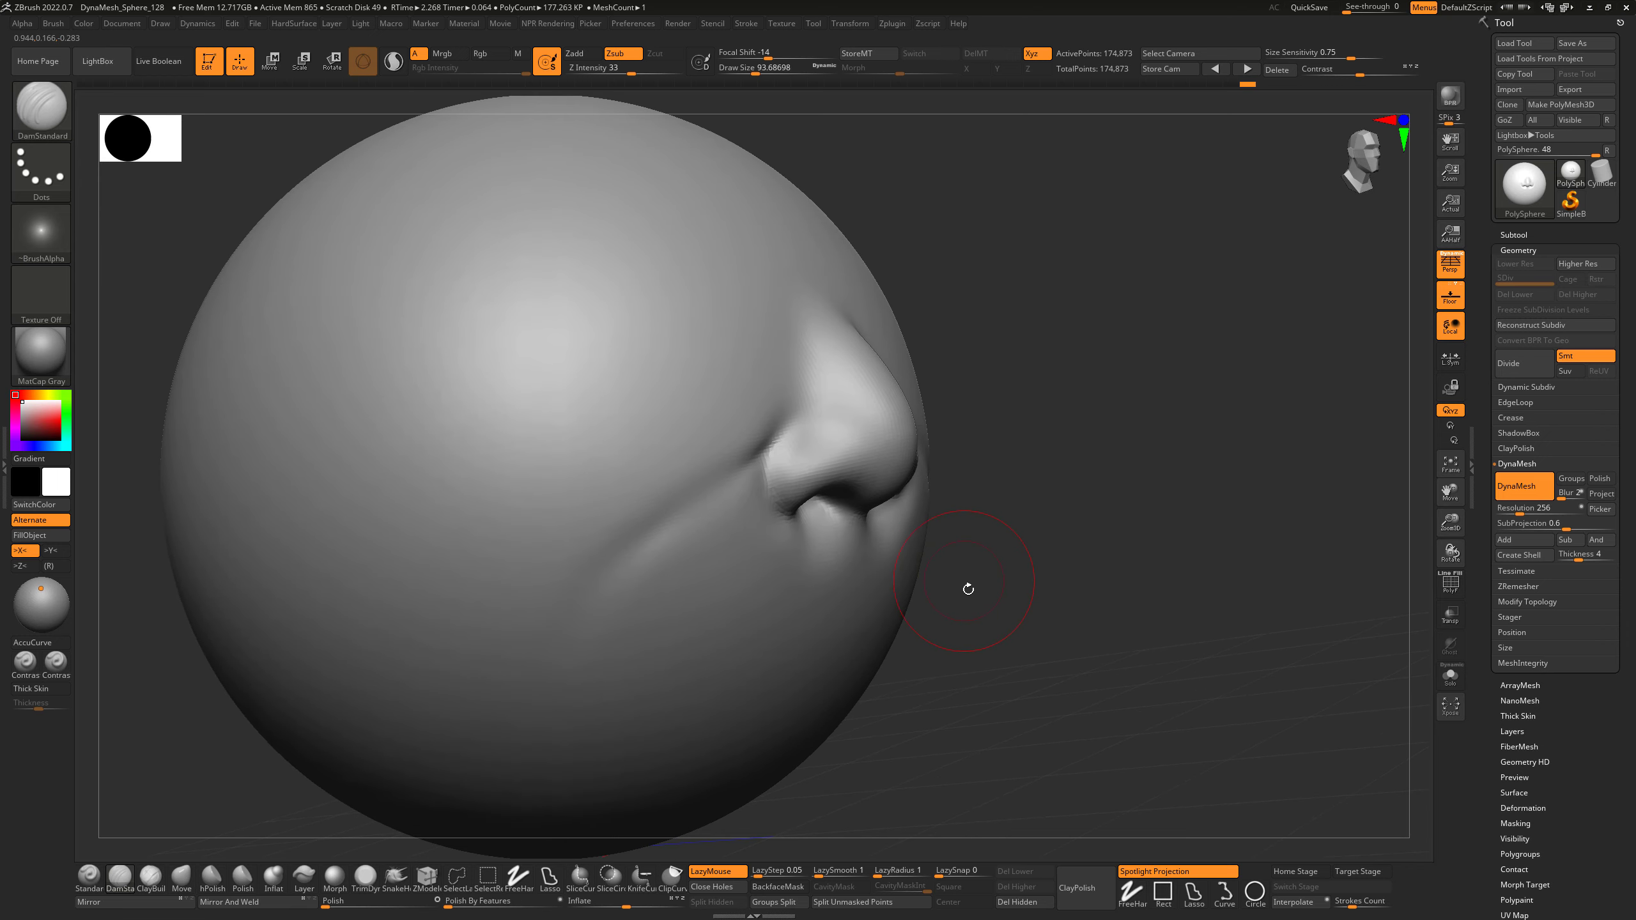
key(b)
key(m)
key(v)
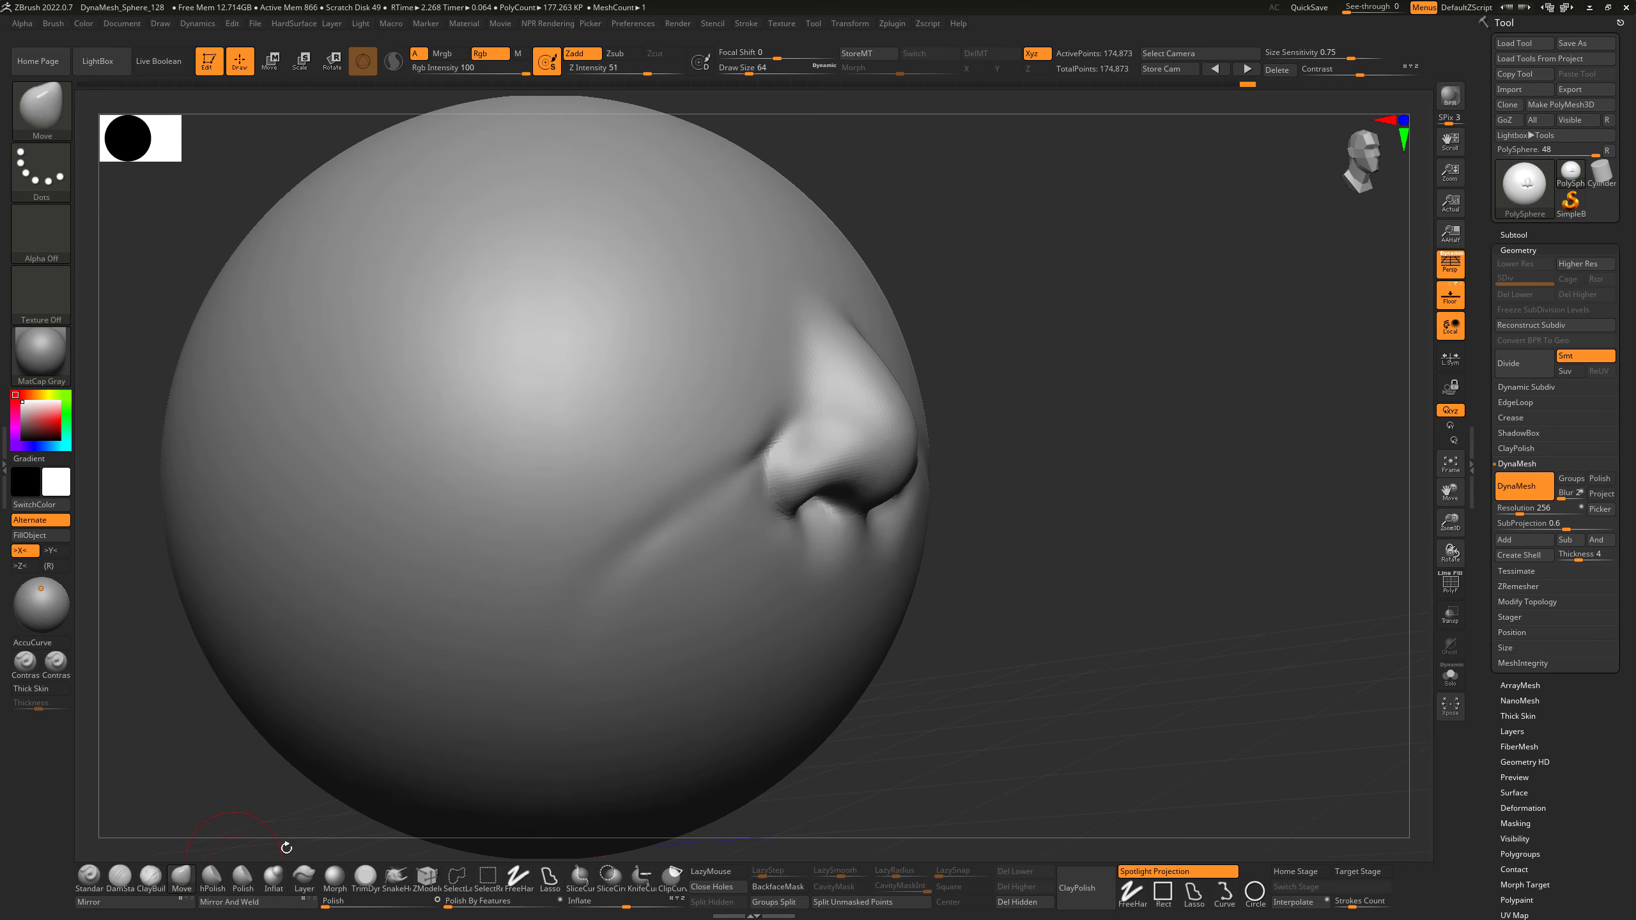
right_drag(822, 541, 978, 541)
key(s)
mouse_move(895, 468)
mouse_down()
mouse_move(876, 438)
mouse_move(907, 421)
mouse_up()
key(s)
key(s)
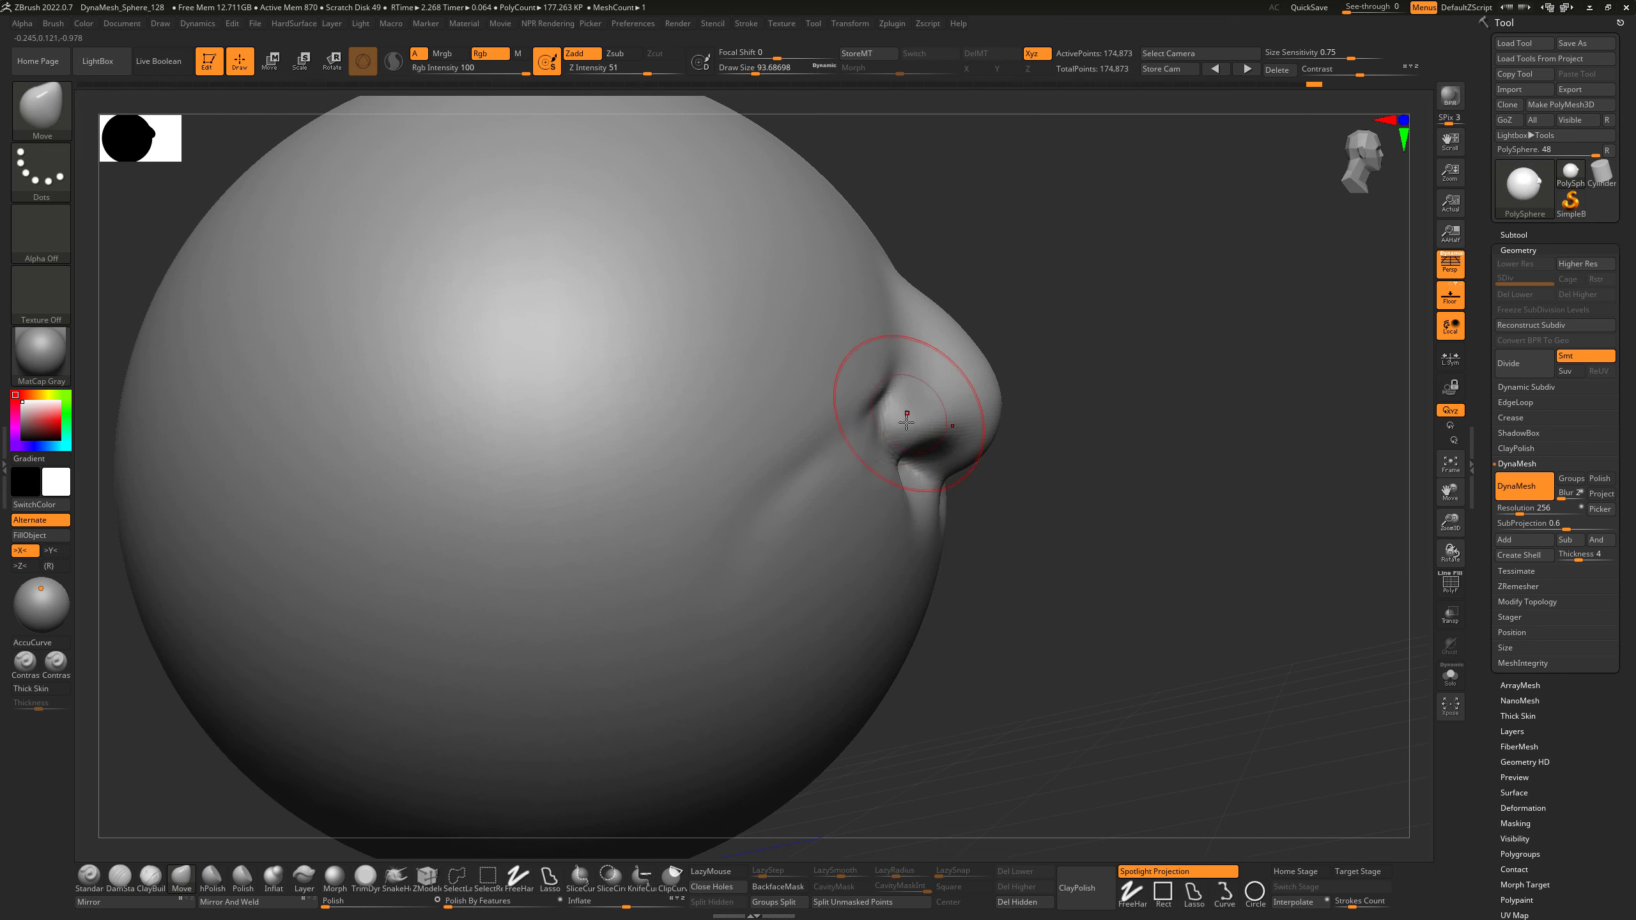
Try to pull the nose far out from the face with the Move brush at a draw size of about 202.
mouse_move(1058, 416)
mouse_down()
mouse_move(1031, 426)
mouse_move(1115, 443)
mouse_move(1078, 479)
mouse_up()
key(s)
drag(933, 457, 1088, 453)
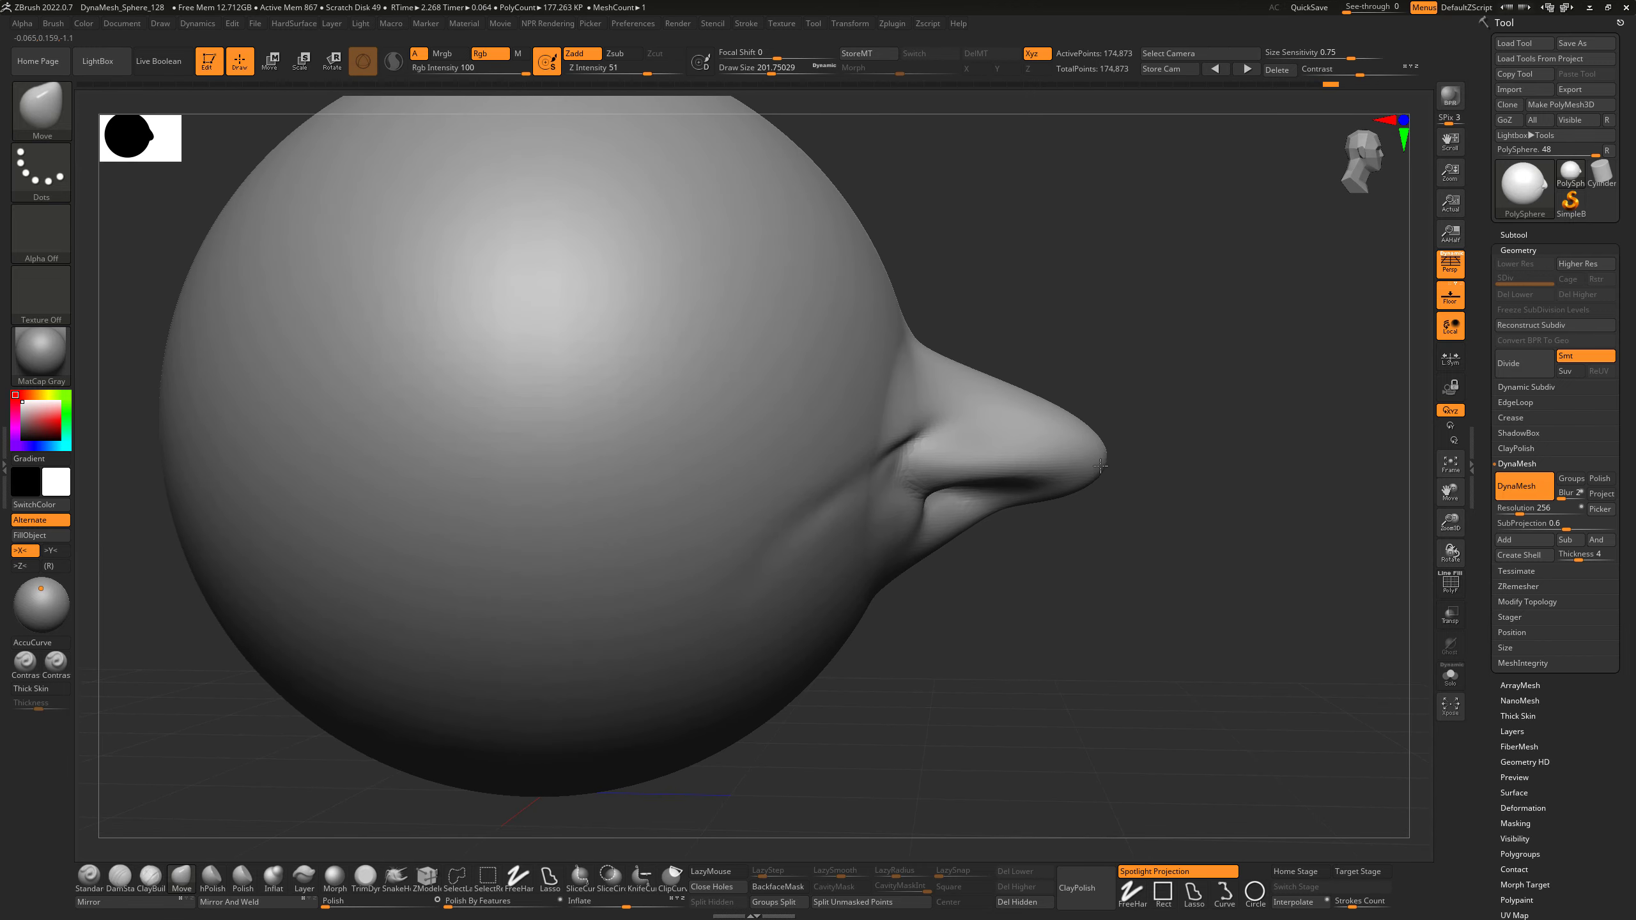
drag(1195, 456, 977, 469)
Shape the nose tip in profile with the Move brush, reducing the draw size from about 145 to about 104.
key(s)
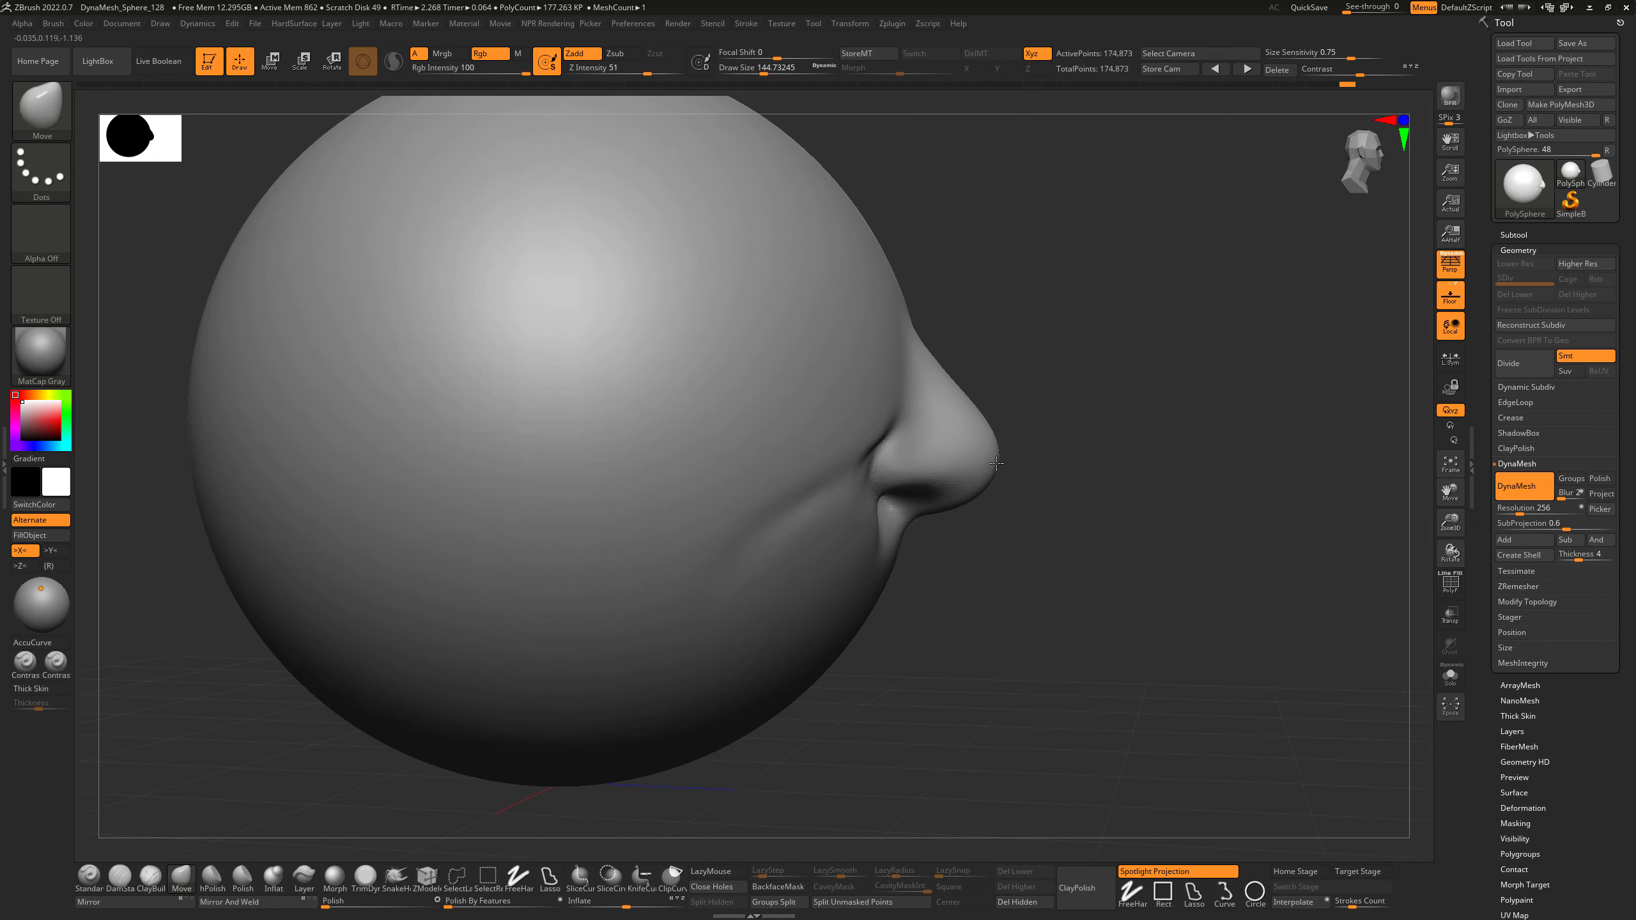
mouse_move(1038, 395)
mouse_down()
mouse_move(1161, 398)
mouse_move(1089, 401)
mouse_up()
key(s)
drag(976, 467, 957, 465)
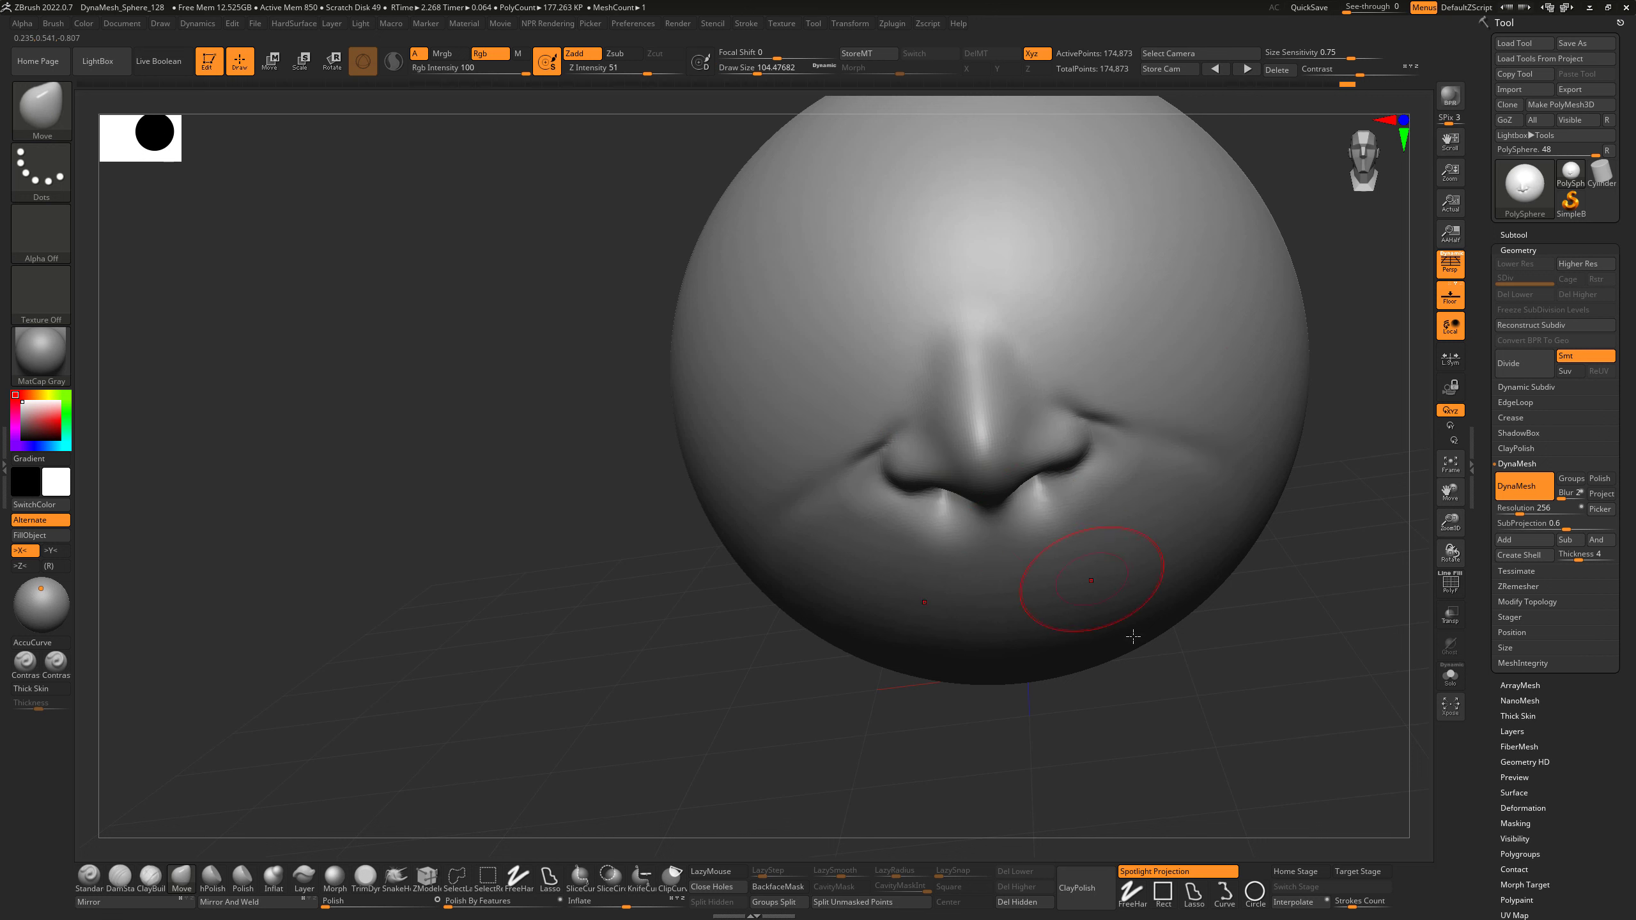
Adjust the underside of the nose near the nostrils with the Move brush at a draw size of about 83.
mouse_move(1150, 678)
mouse_down()
mouse_move(1196, 721)
mouse_move(1138, 713)
mouse_up()
key(s)
drag(971, 470, 957, 472)
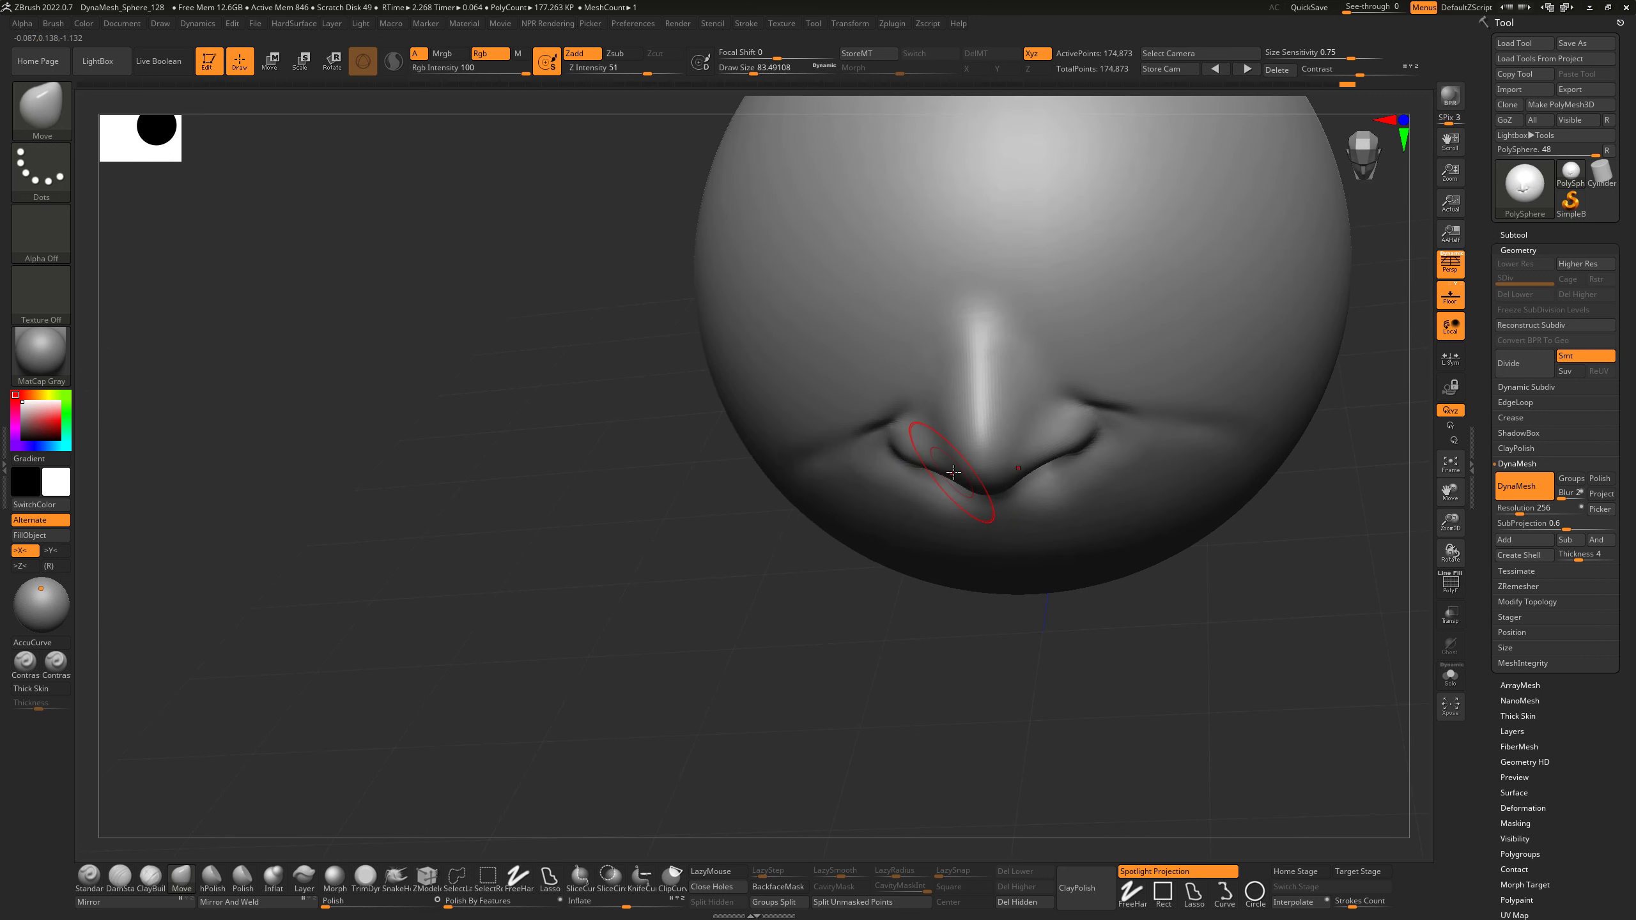
drag(1009, 681, 1224, 581)
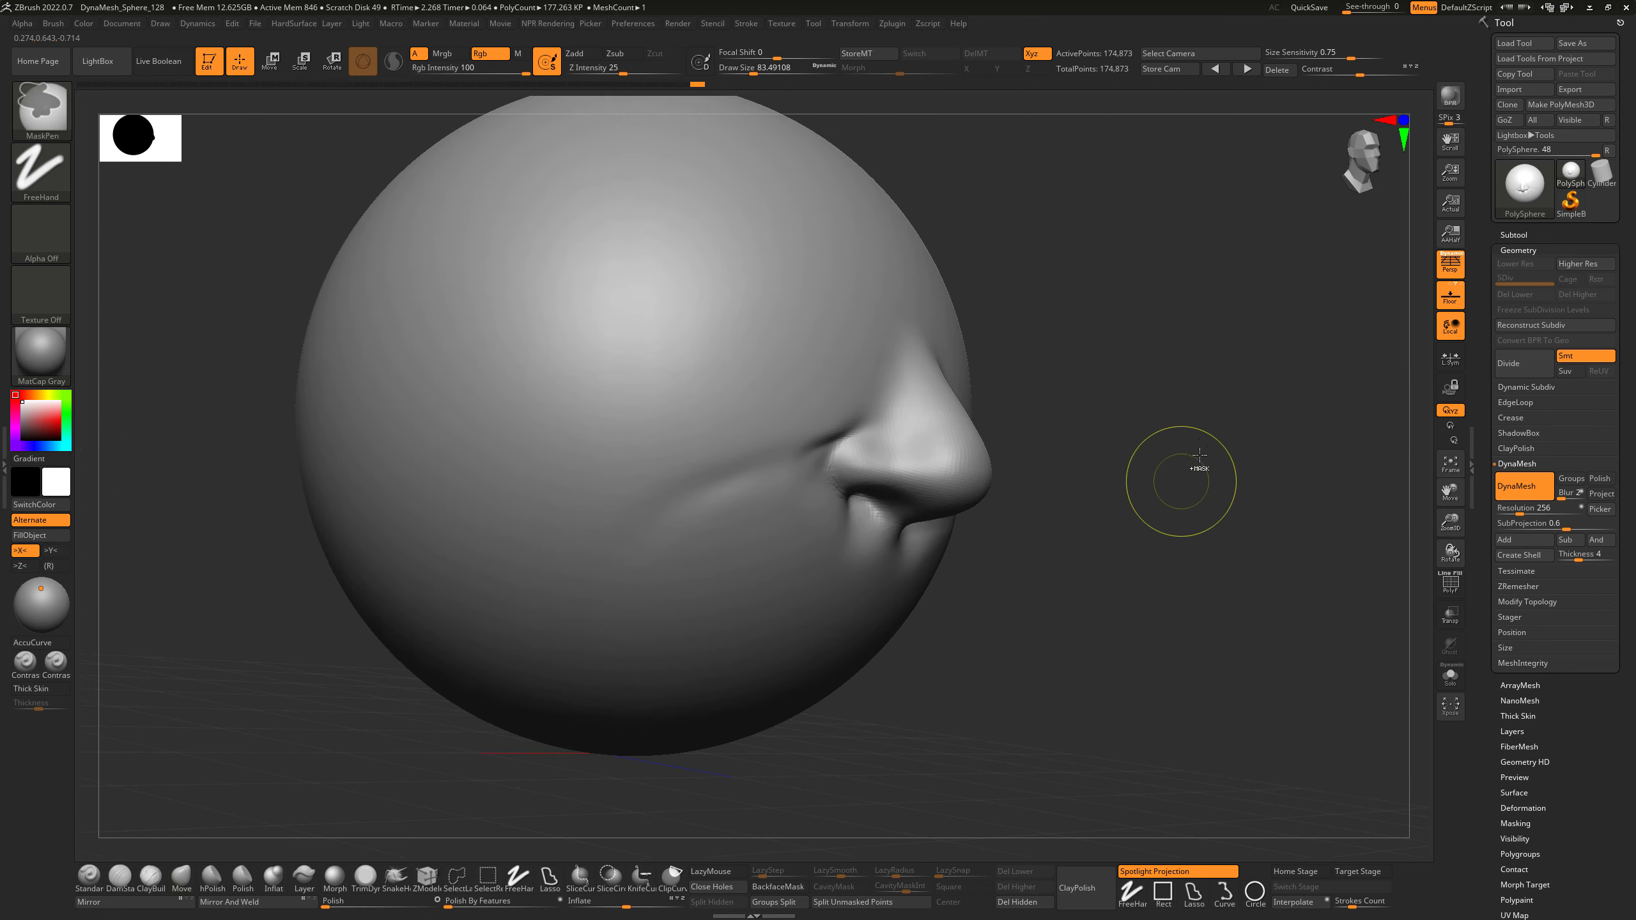
Remesh the model with DynaMesh, refining the surface around the nose and nostrils between remeshes.
ctrl+drag(1199, 465, 980, 567)
mouse_move(1110, 590)
mouse_down()
mouse_move(1167, 635)
mouse_move(1222, 599)
mouse_move(1217, 457)
mouse_move(1004, 548)
mouse_up()
key(shift)
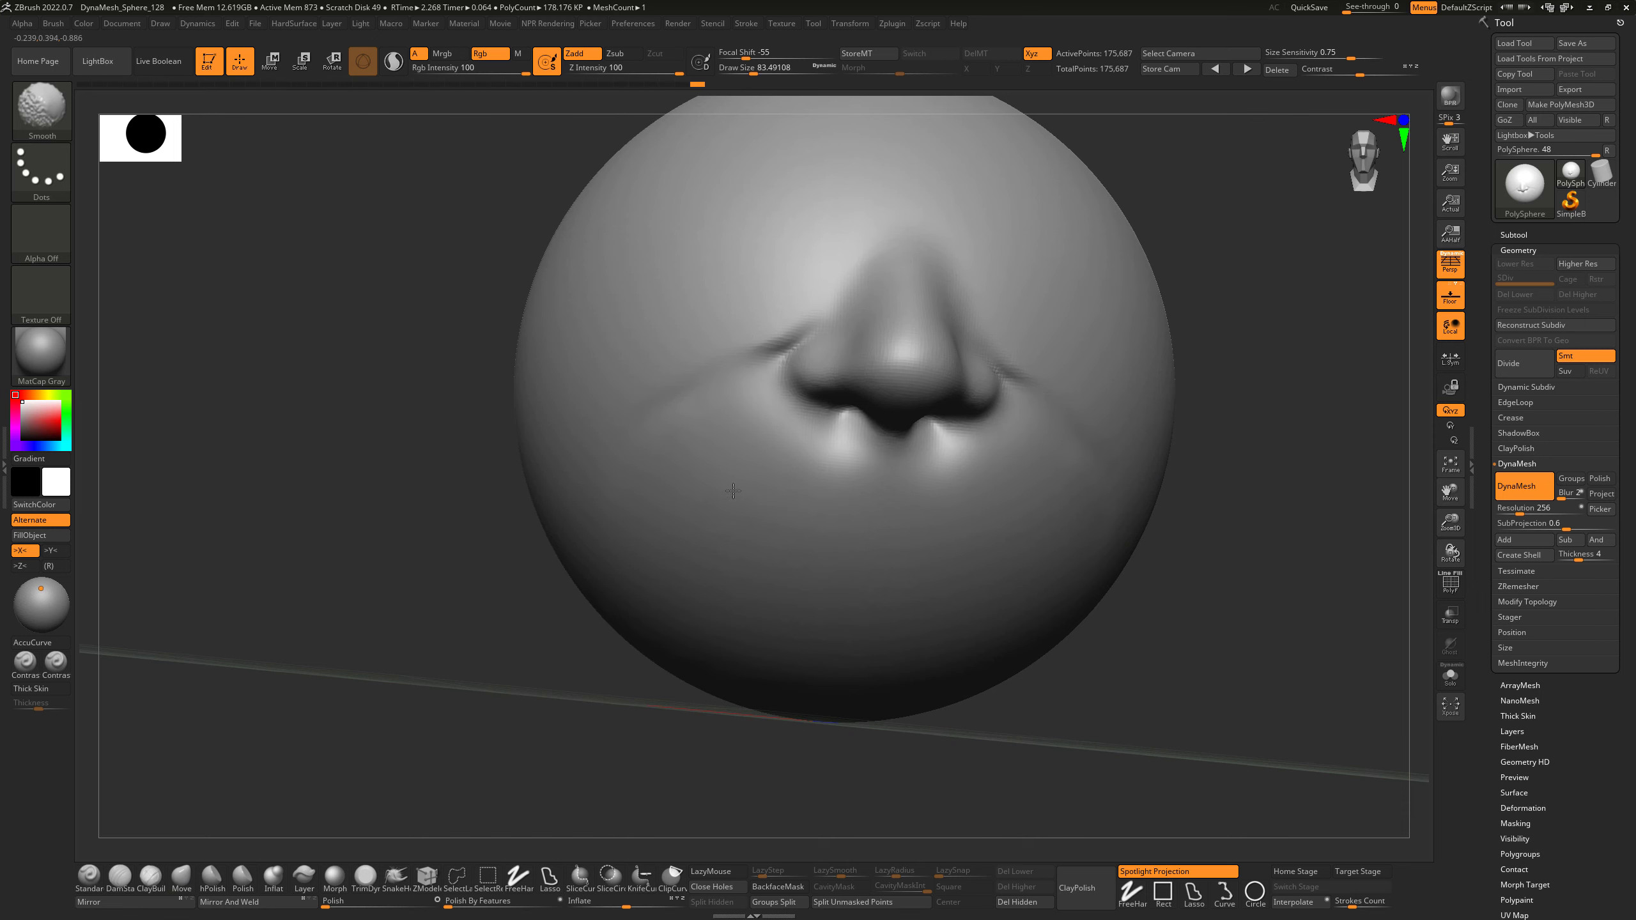
drag(1211, 503, 786, 439)
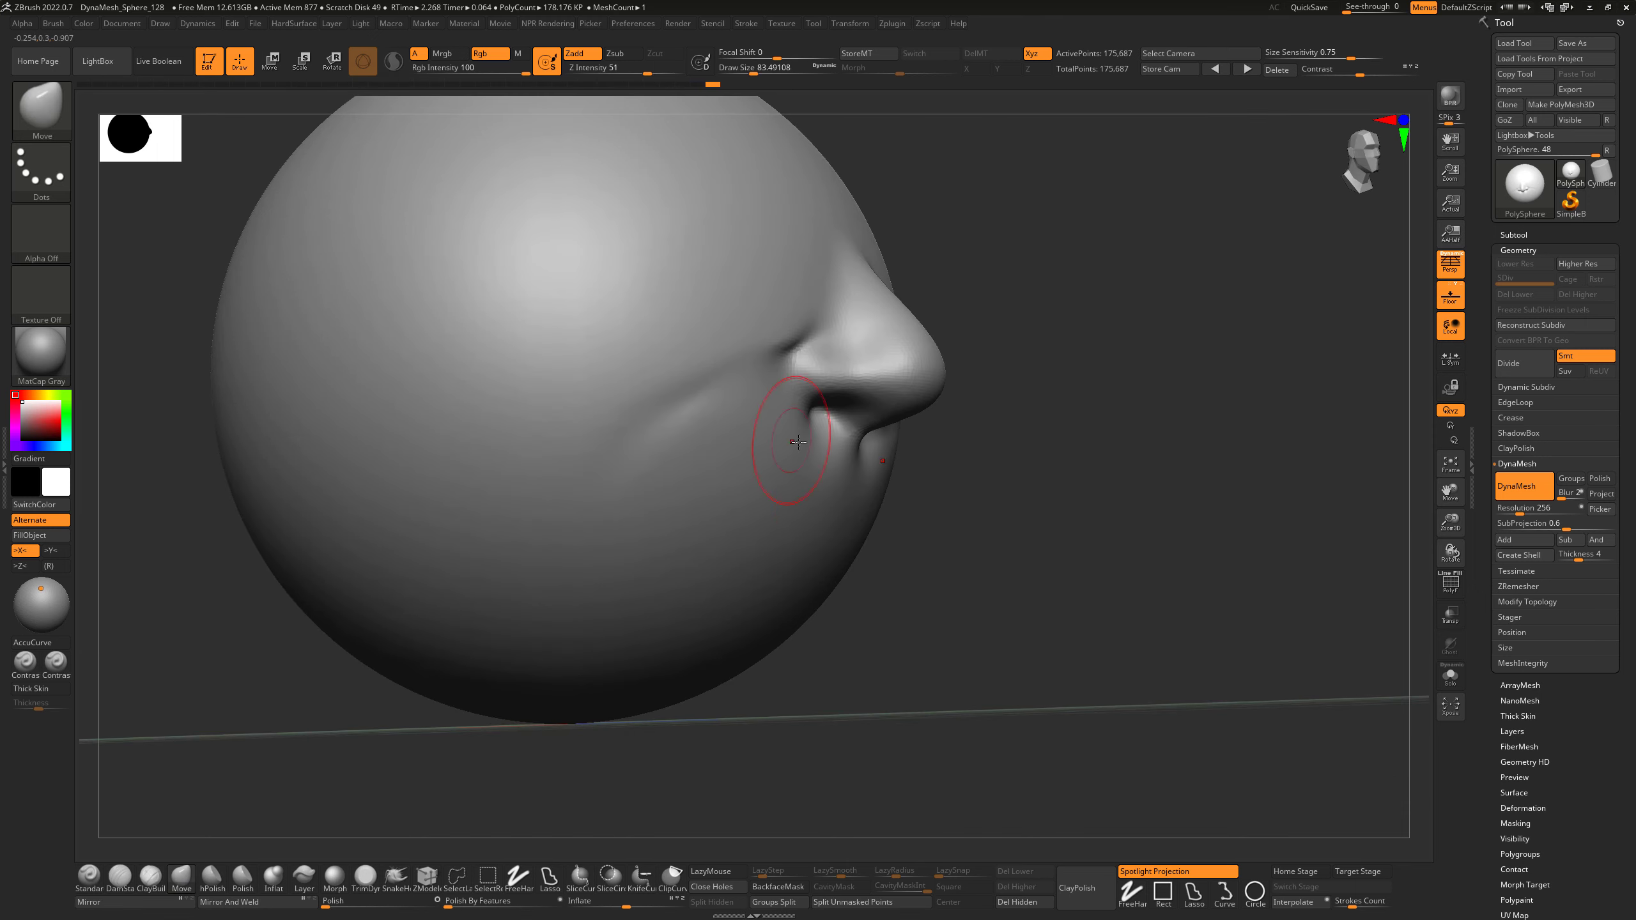
key(ctrl)
mouse_move(1055, 508)
mouse_down()
mouse_move(1168, 522)
mouse_move(1126, 572)
mouse_move(1130, 547)
mouse_up()
Carve the nostril and the crease behind the nose wing with the DamStandard brush at a draw size of about 94, and remesh with DynaMesh.
click(119, 877)
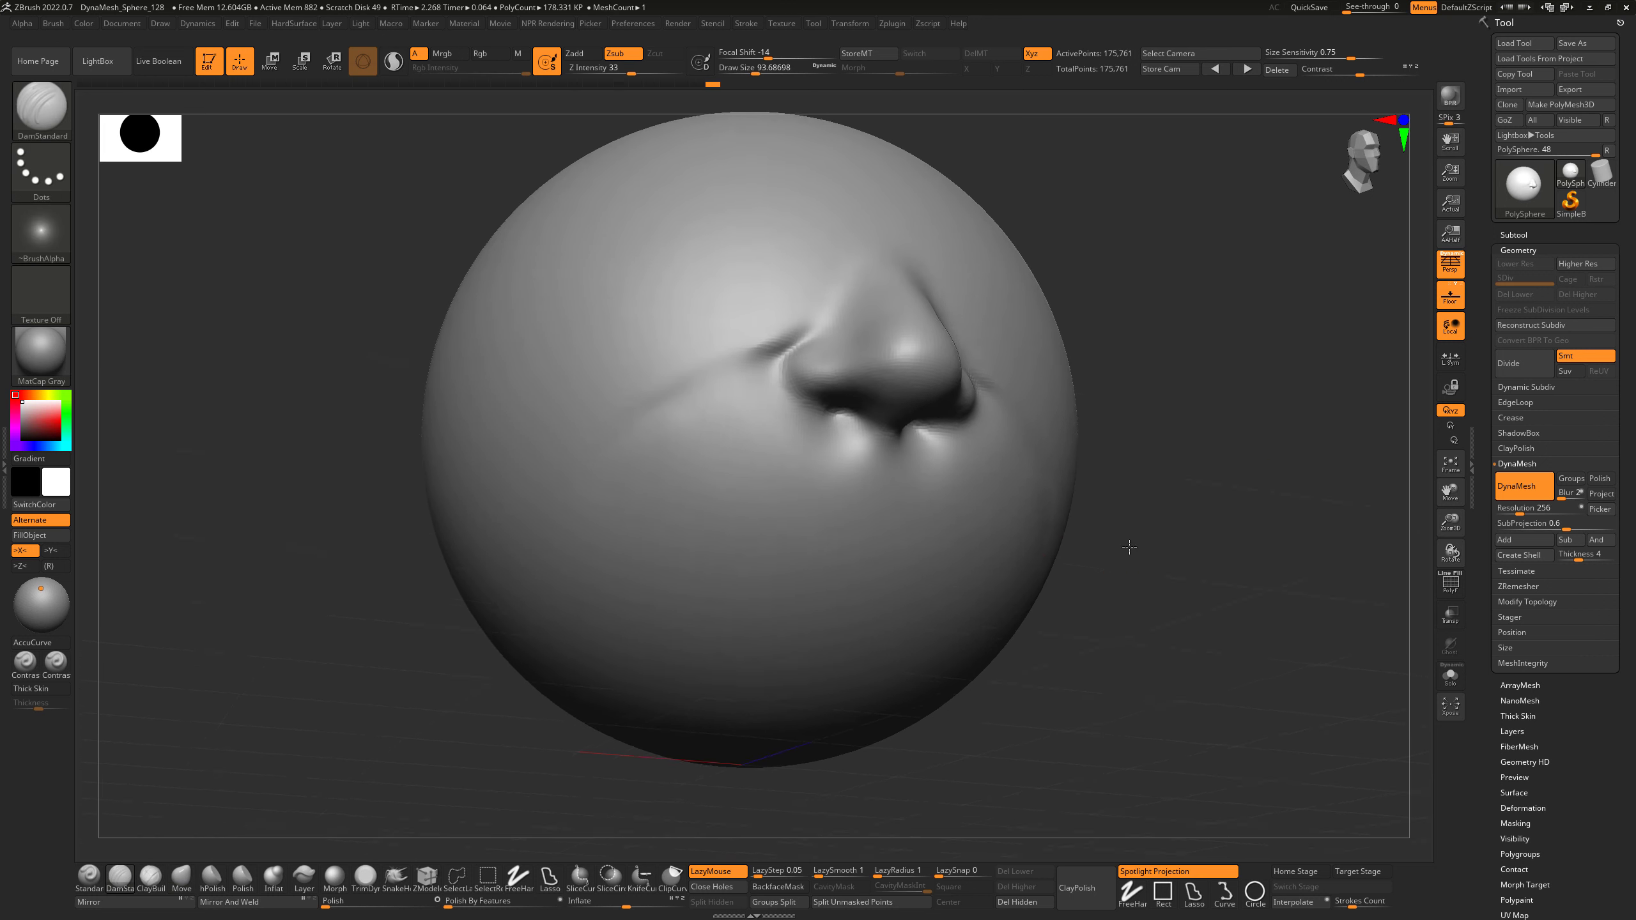
right_drag(877, 439, 1063, 475)
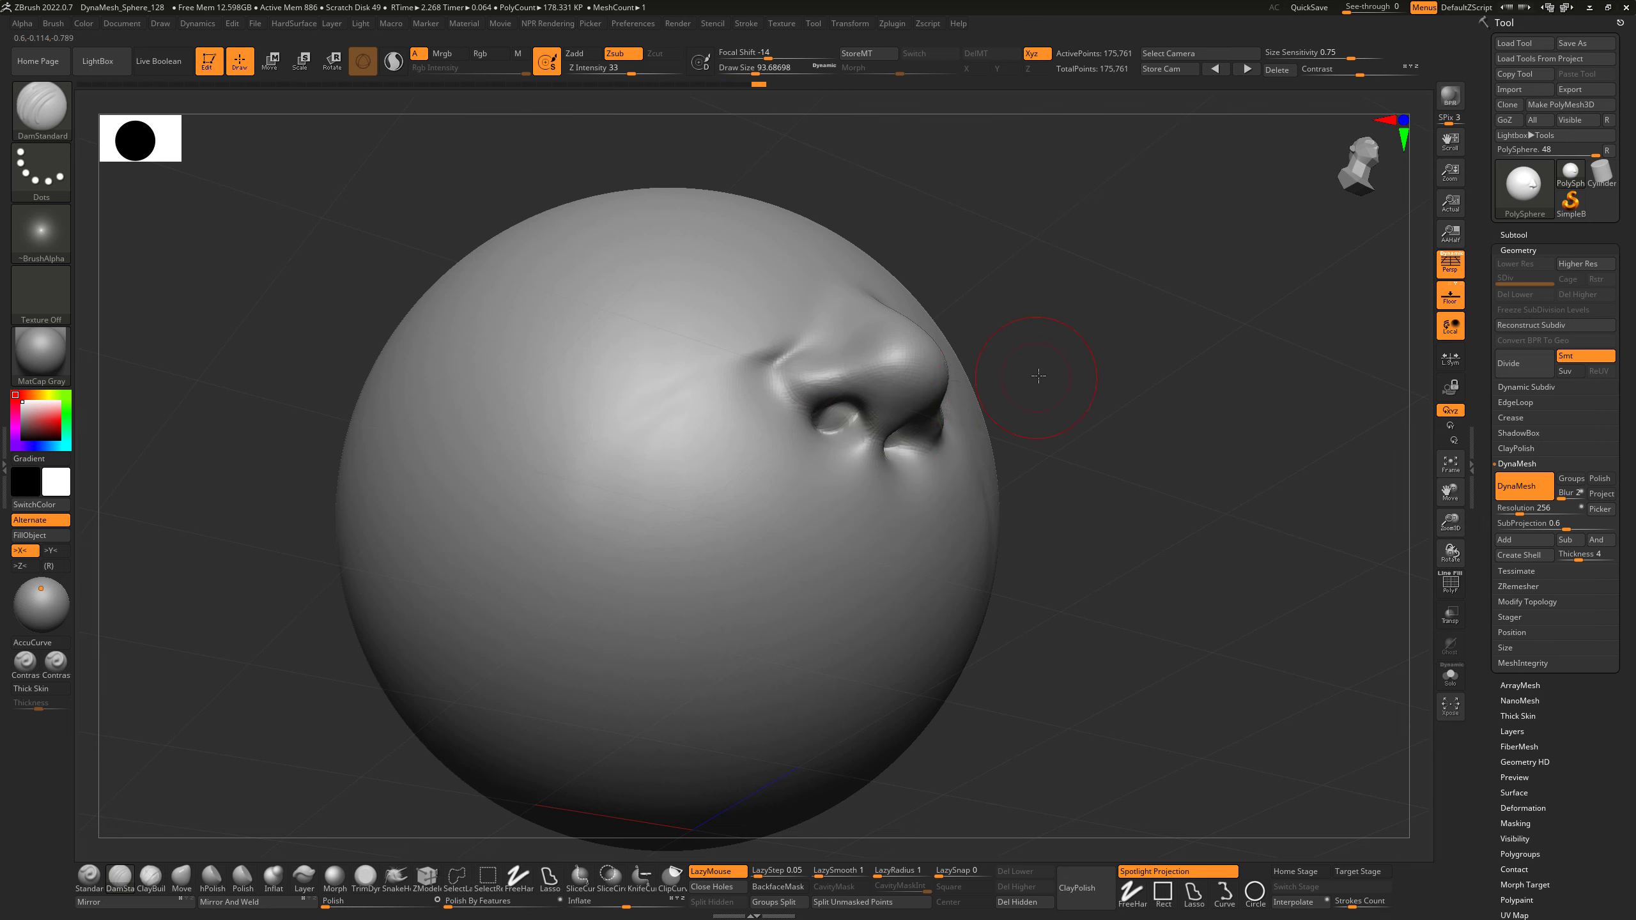
right_drag(1038, 375, 913, 365)
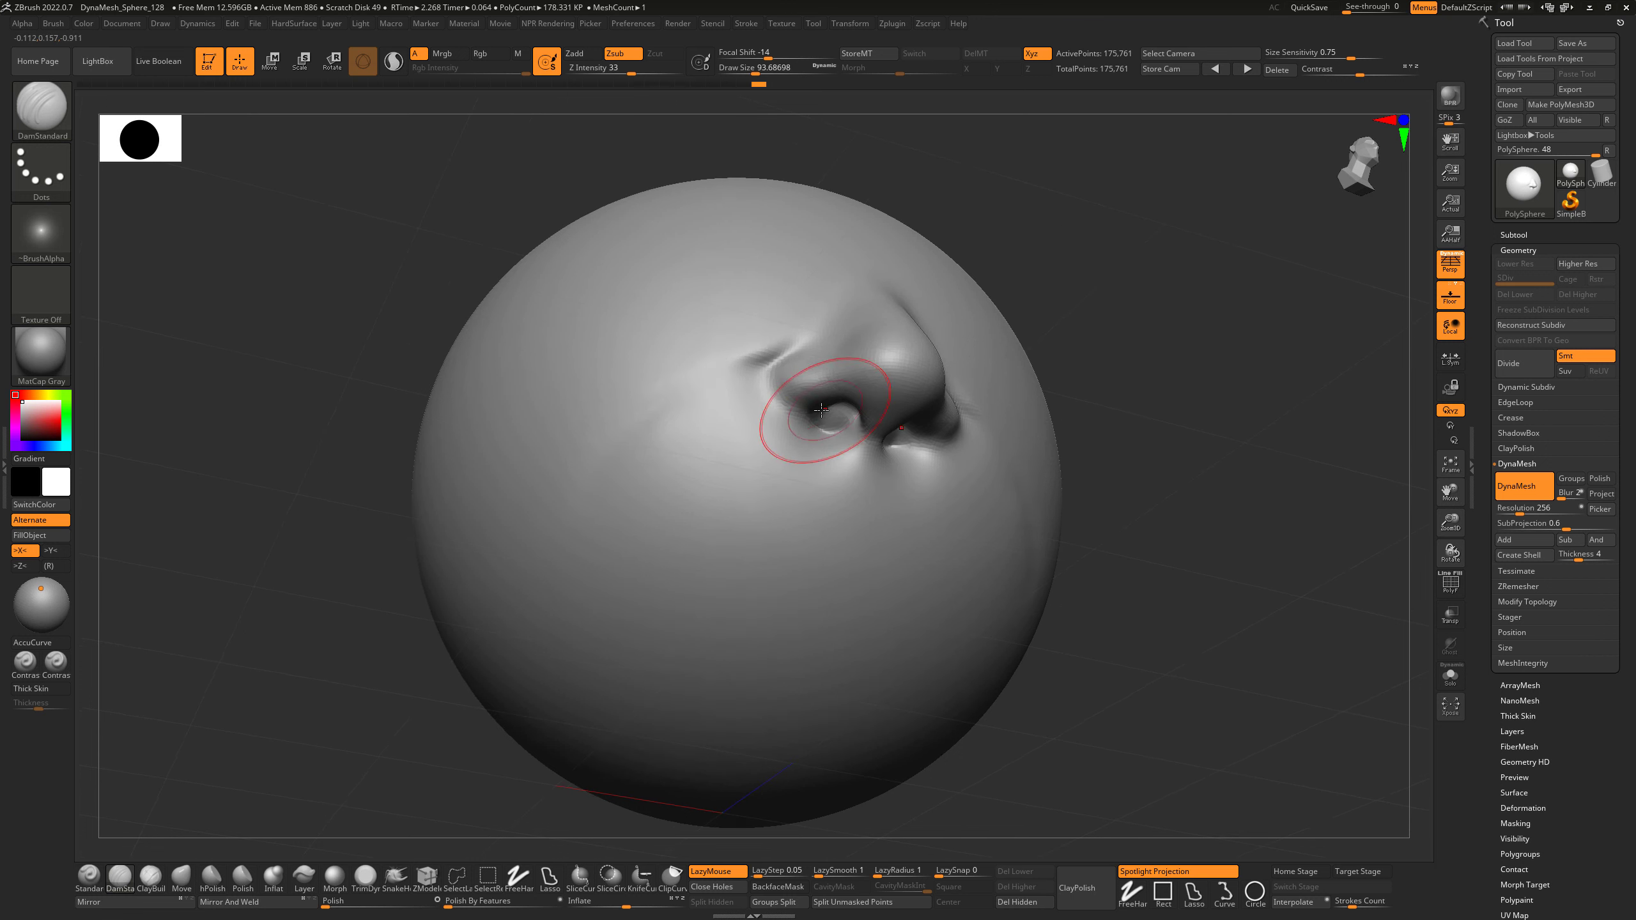
drag(821, 409, 821, 412)
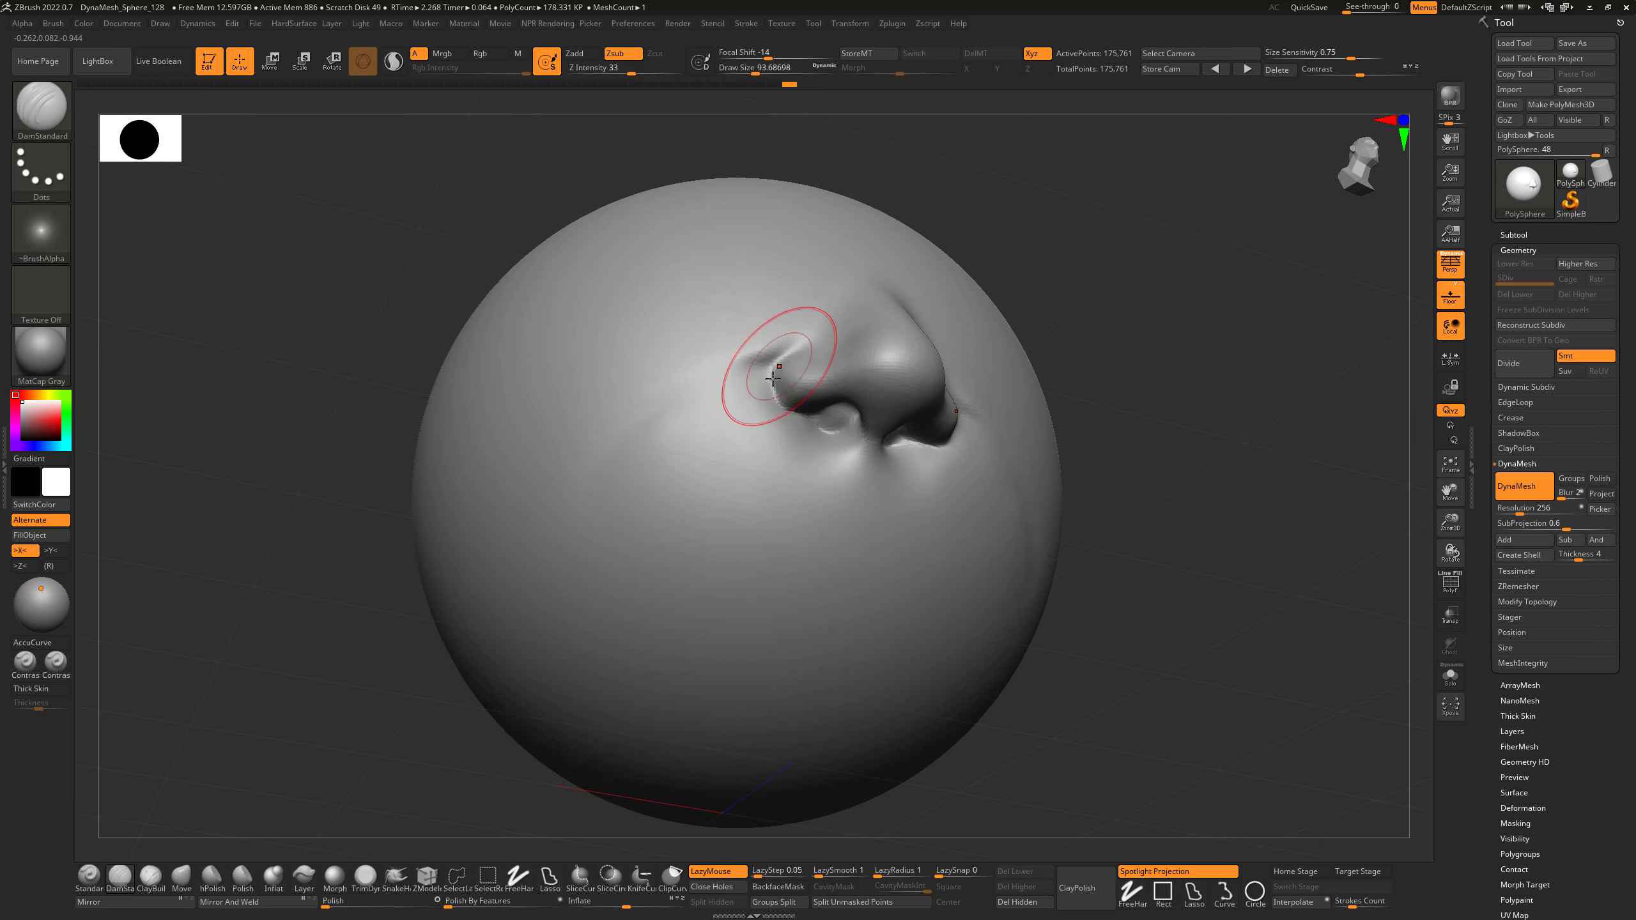
right_drag(1124, 361, 1128, 402)
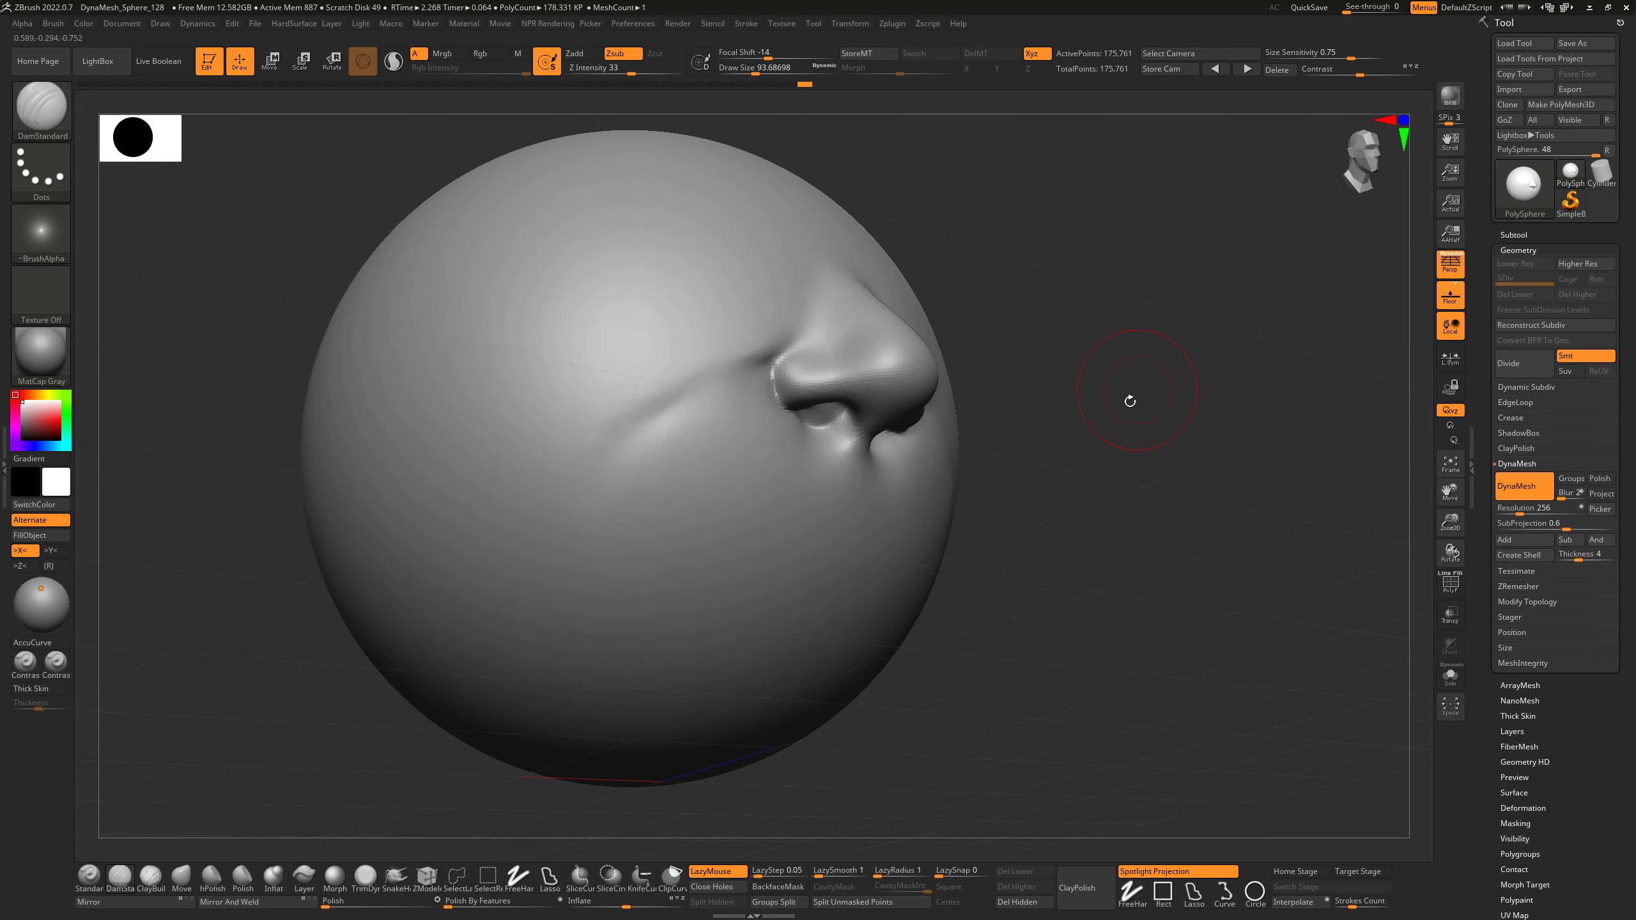
ctrl+drag(1159, 380, 1080, 502)
right_drag(1093, 481, 1084, 447)
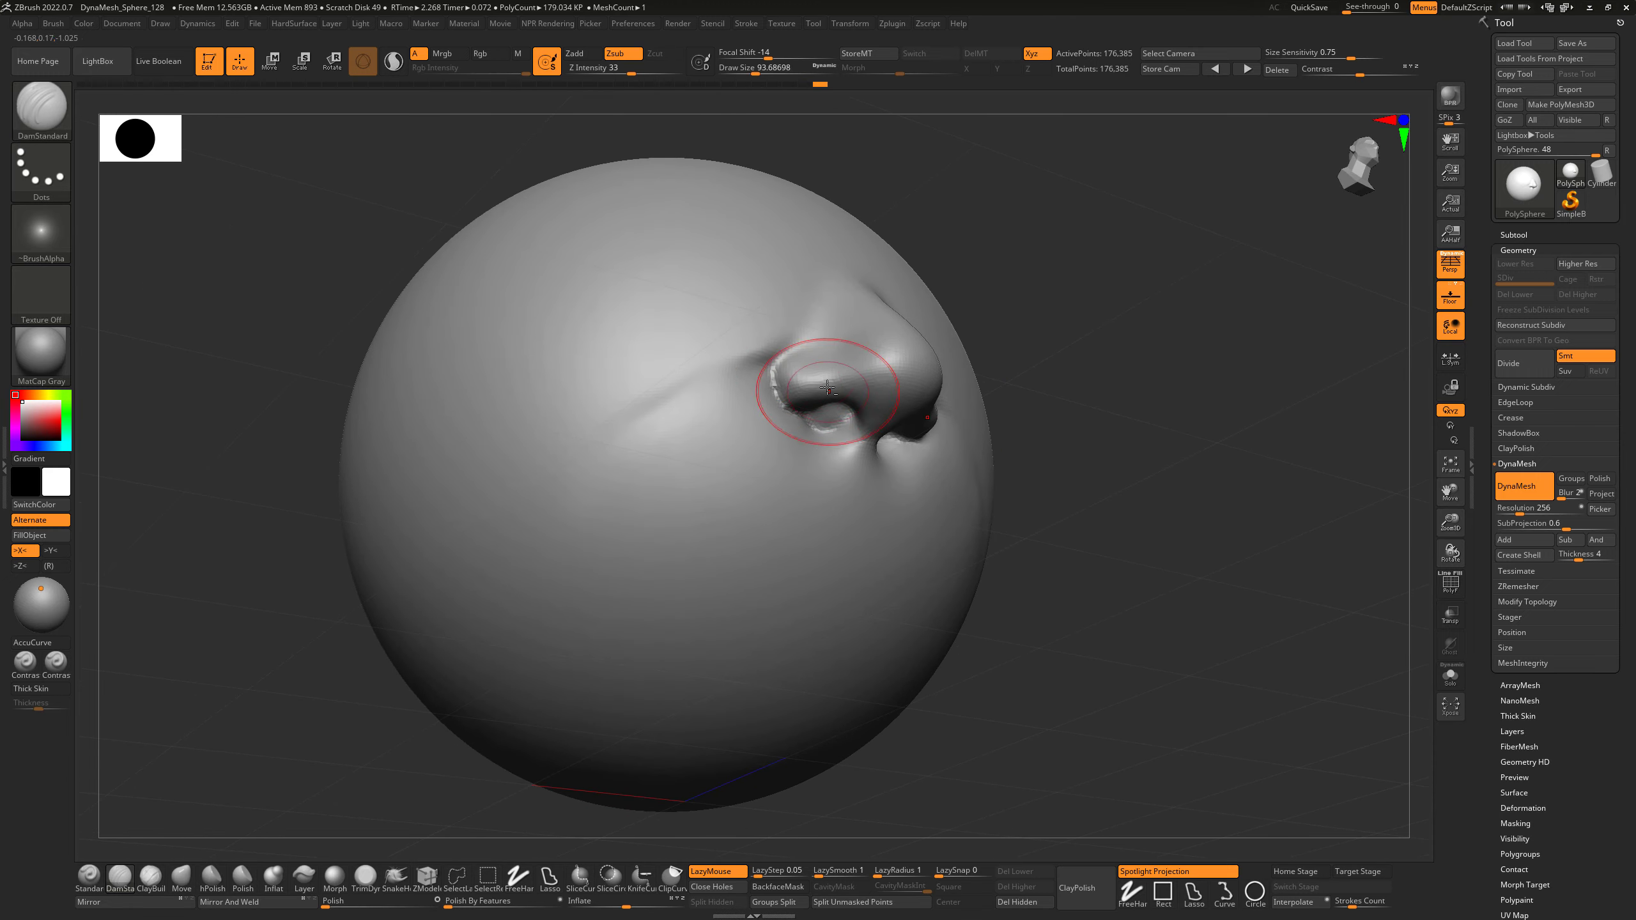
Refine the nose tip and wings with the DamStandard brush at a draw size of about 108, smoothing the surrounding surface.
right_drag(1055, 323, 1045, 320)
key(s)
drag(889, 378, 894, 377)
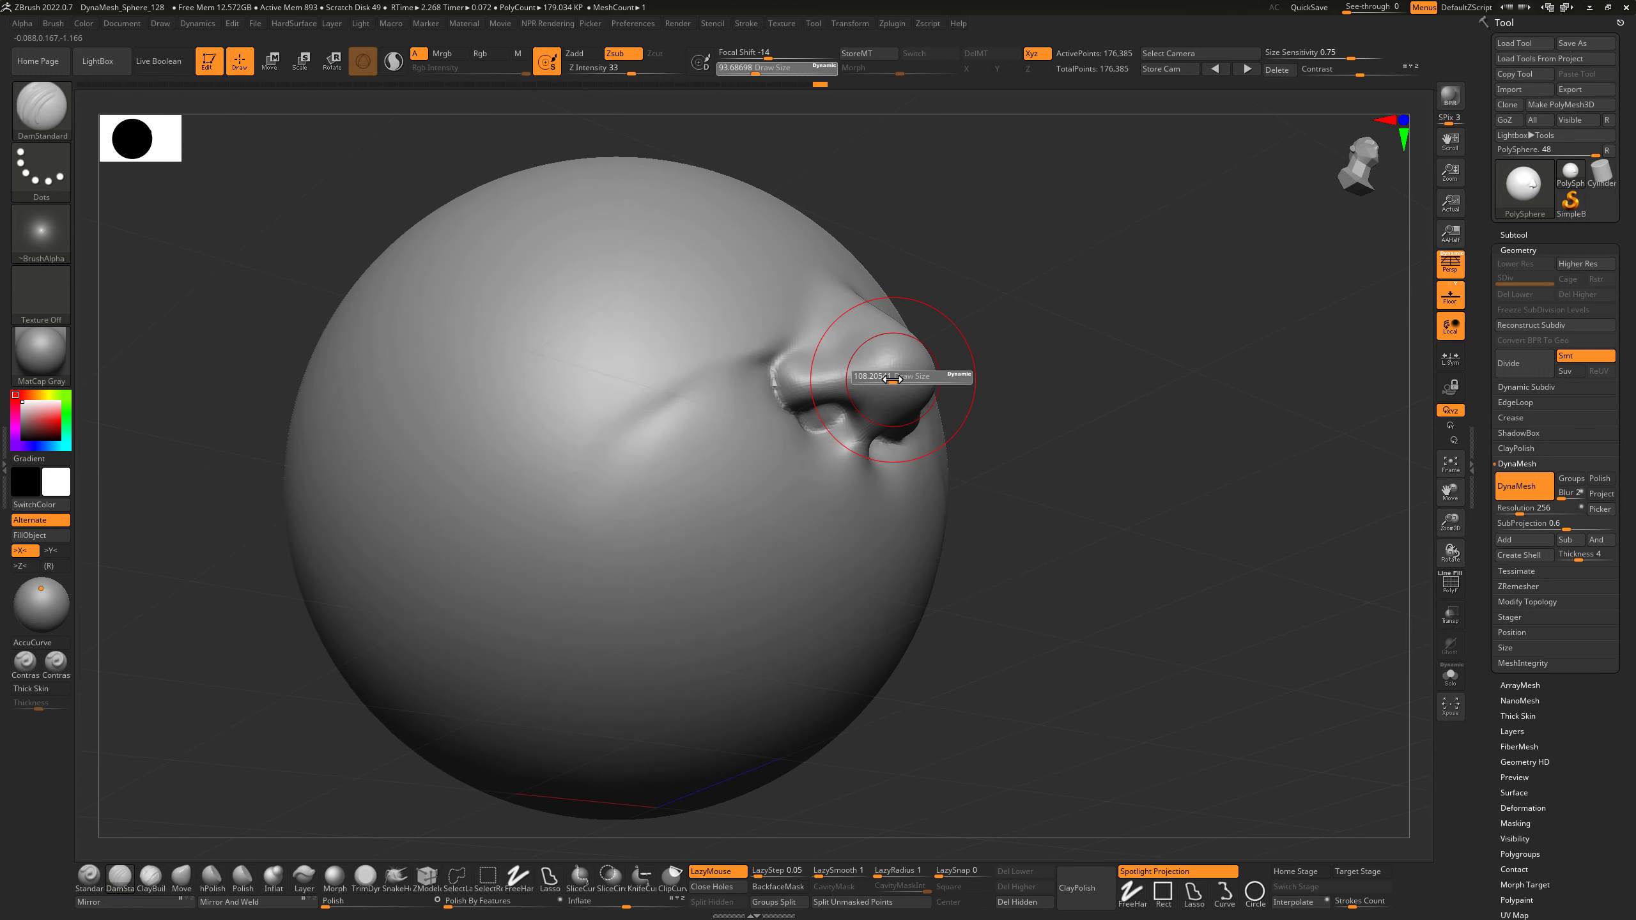
right_drag(965, 342, 978, 334)
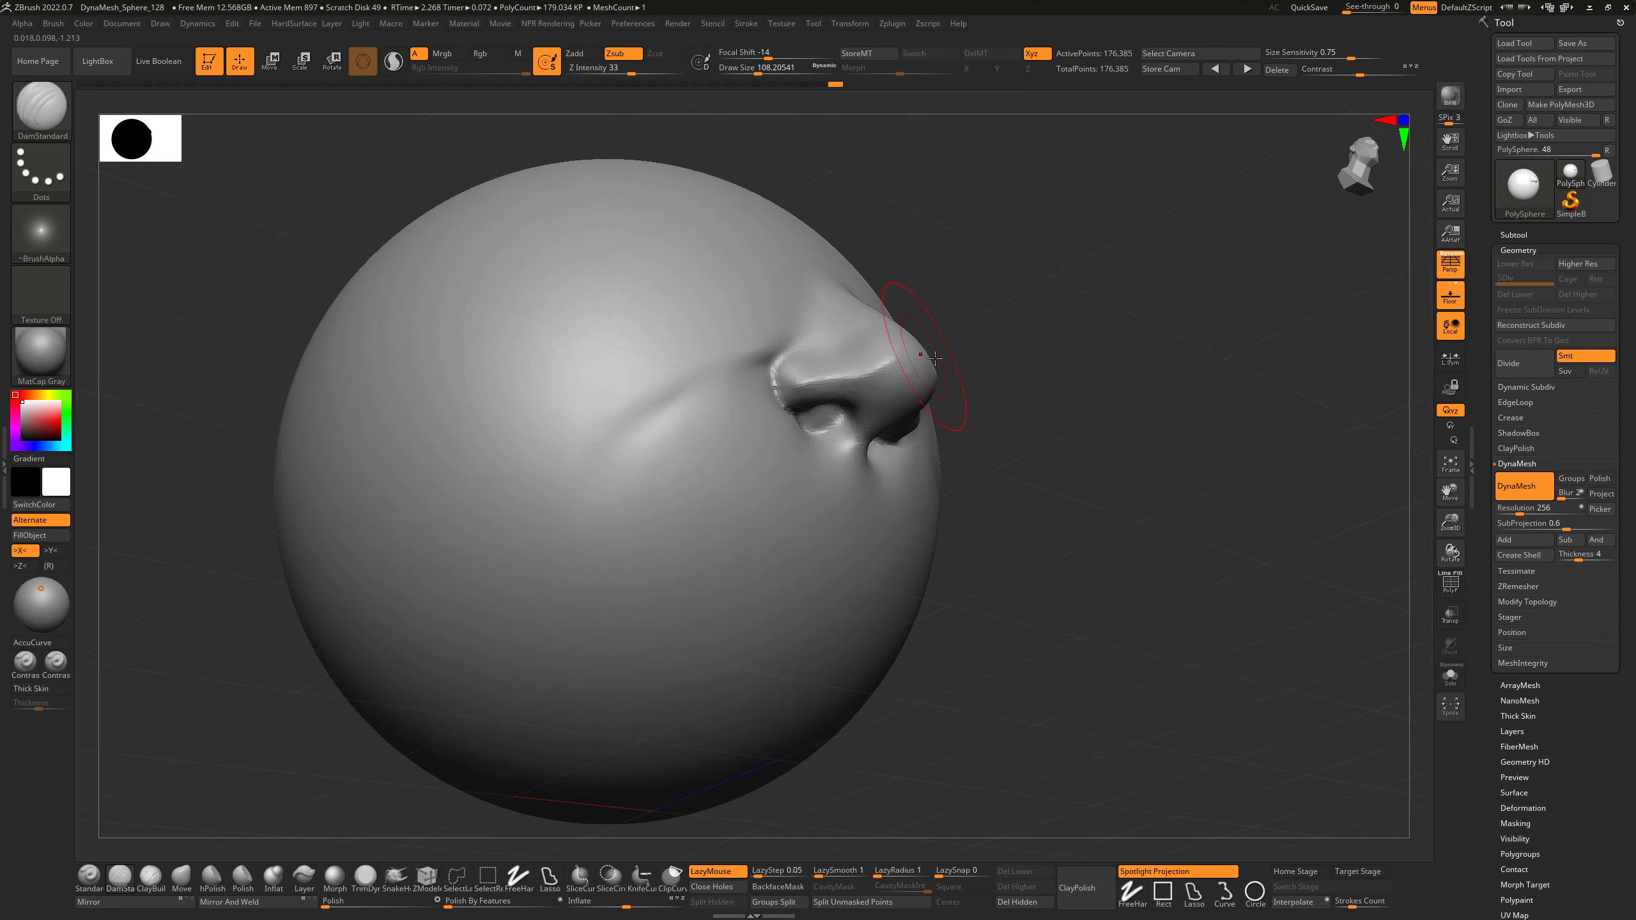
mouse_move(890, 361)
right_down()
mouse_move(995, 324)
mouse_move(1013, 353)
mouse_move(1030, 335)
mouse_move(1011, 334)
right_up()
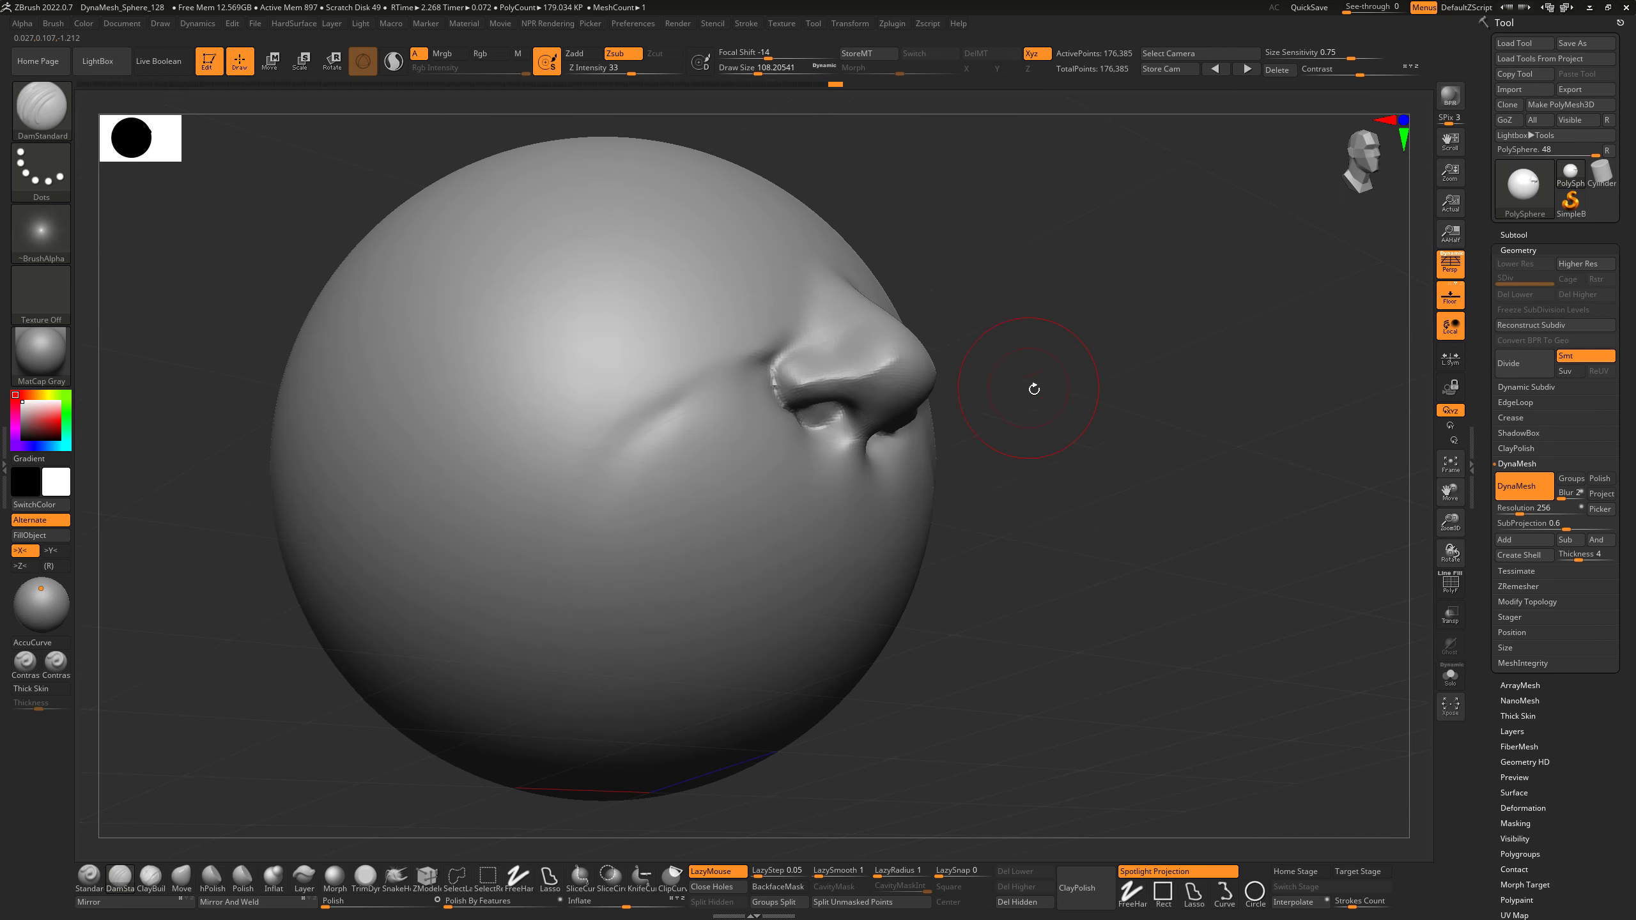
right_drag(1034, 389, 873, 377)
mouse_move(1015, 357)
right_down()
mouse_move(920, 387)
mouse_move(953, 342)
mouse_move(923, 365)
right_up()
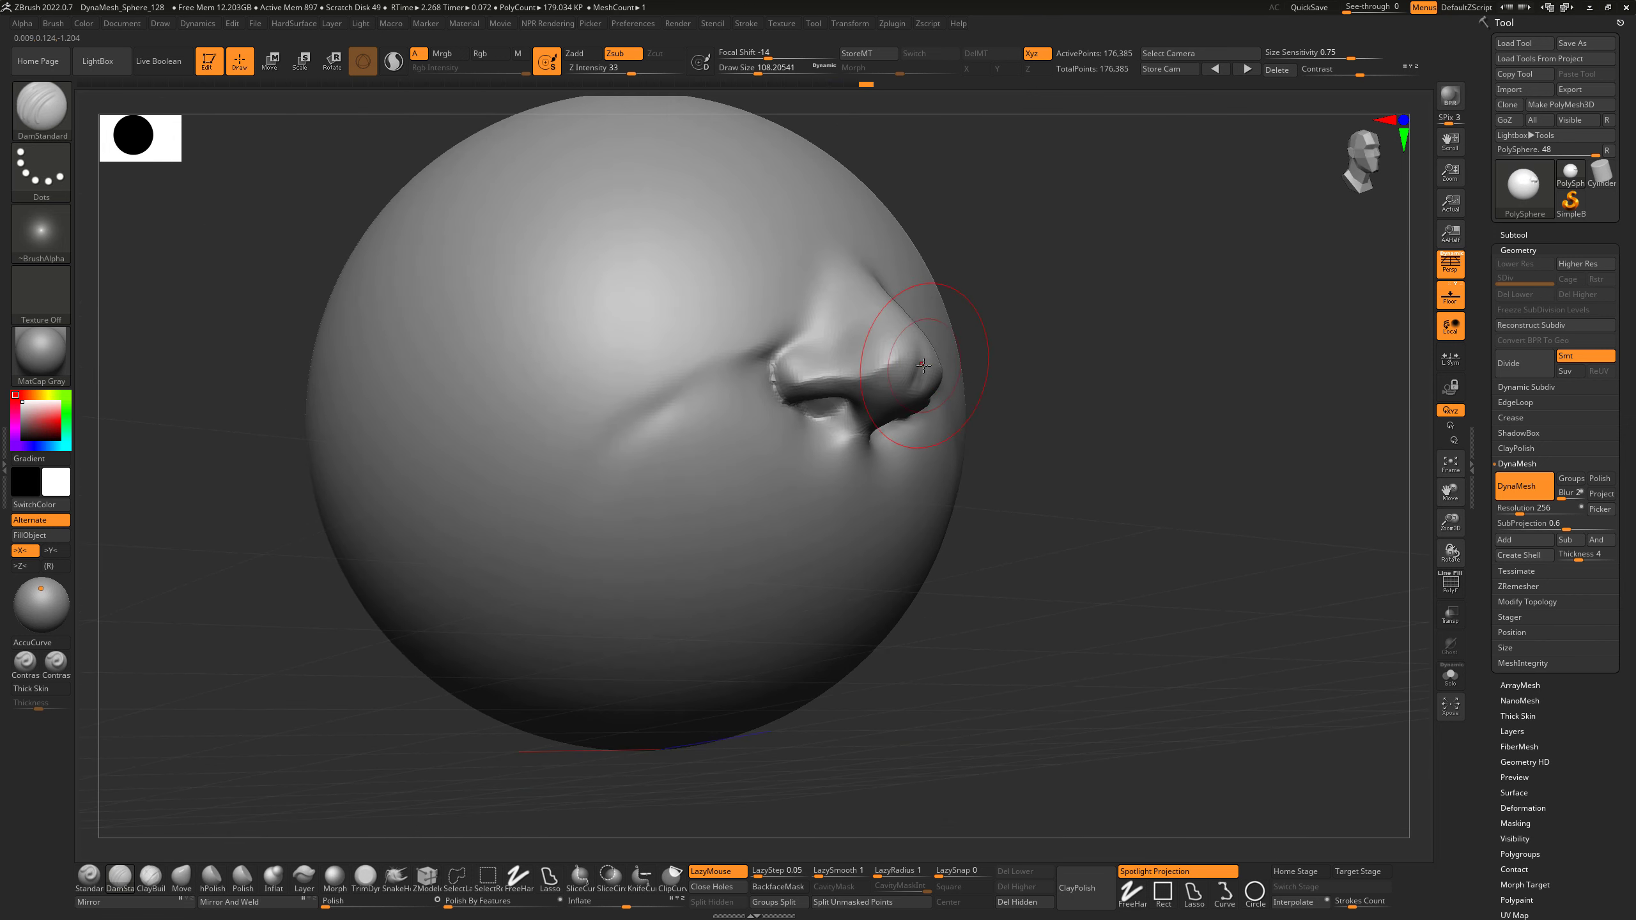
mouse_move(1041, 335)
shift+right_down()
mouse_move(916, 348)
mouse_move(1150, 238)
mouse_move(1144, 311)
shift+right_up()
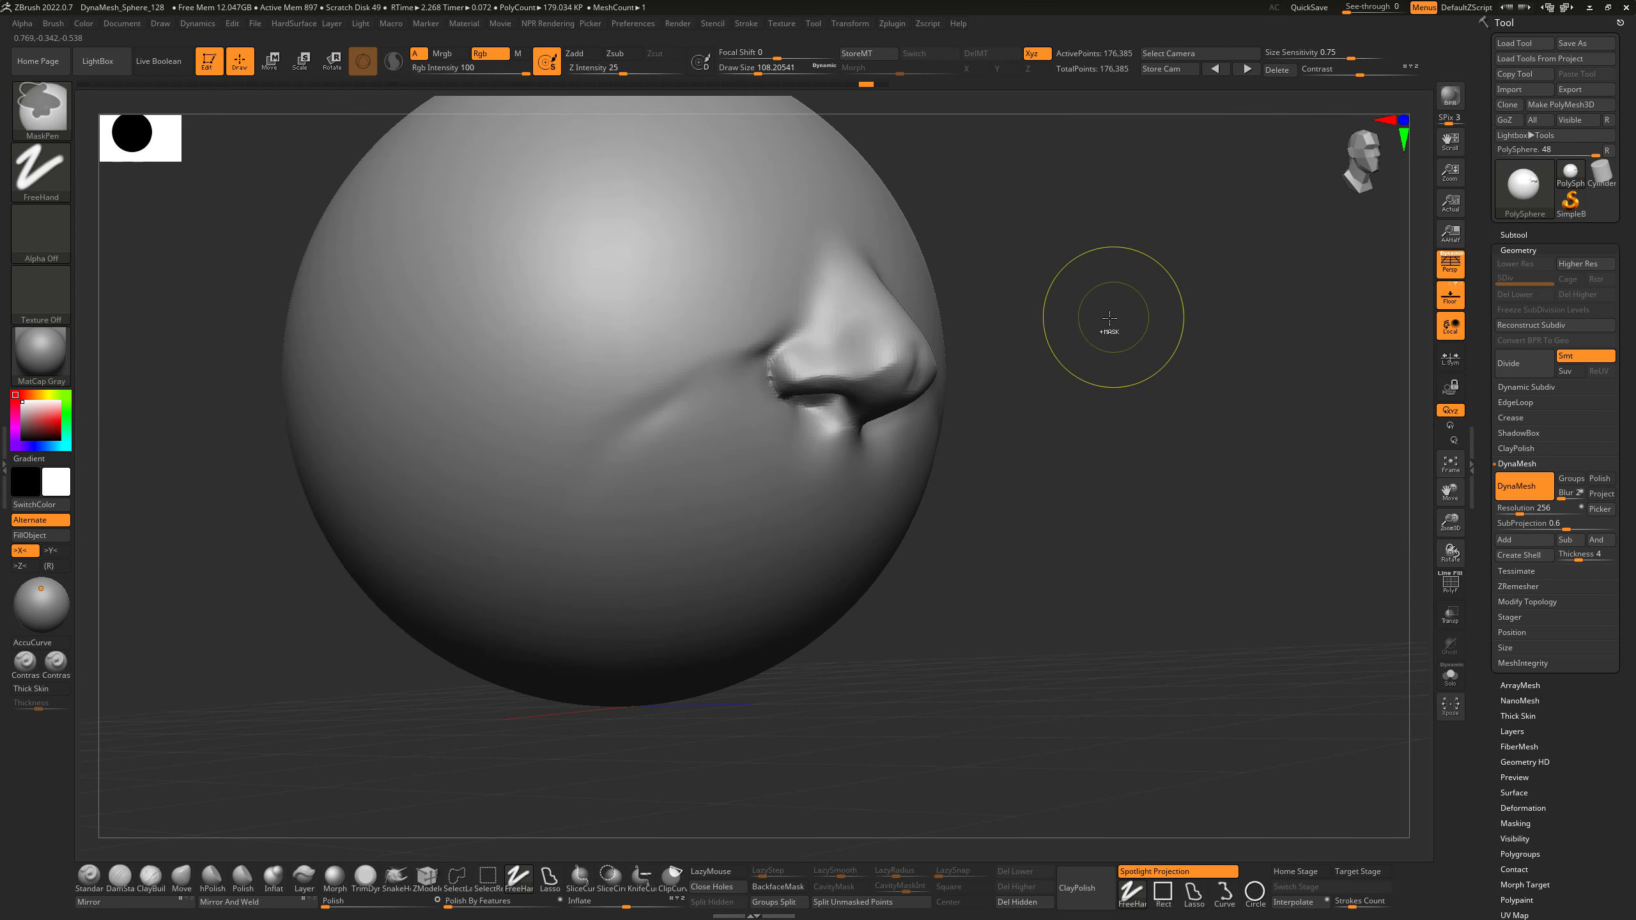
mouse_move(1097, 372)
right_down()
mouse_move(1100, 413)
mouse_move(1059, 409)
mouse_move(1161, 457)
mouse_move(888, 439)
right_up()
mouse_move(1041, 380)
right_down()
mouse_move(1103, 390)
mouse_move(1070, 424)
mouse_move(1094, 479)
mouse_move(953, 348)
right_up()
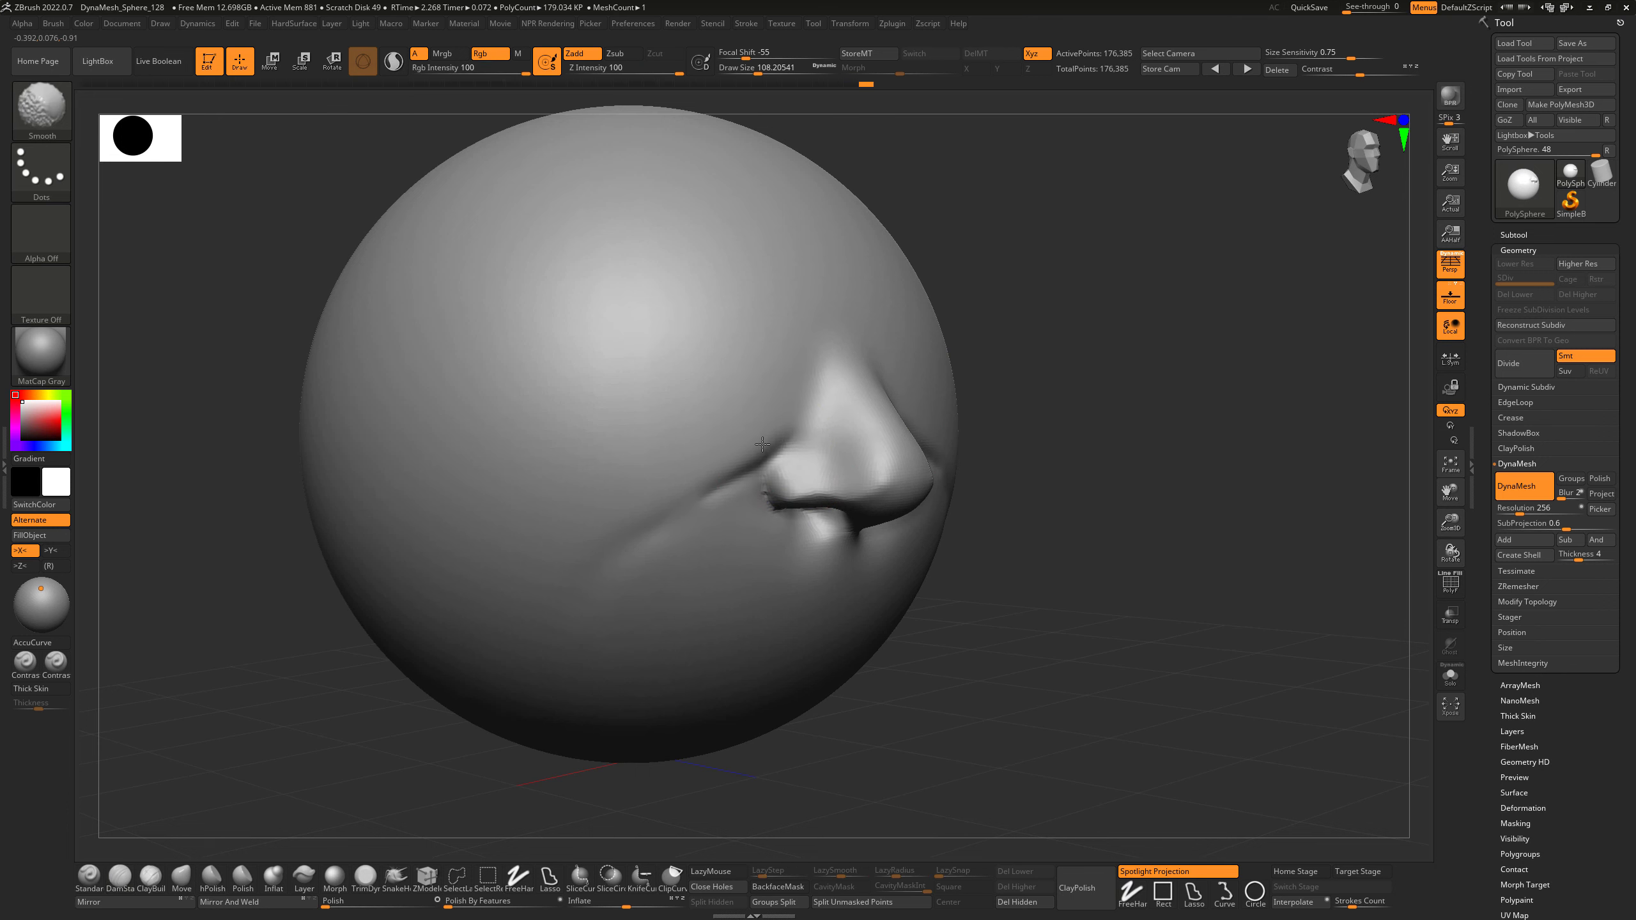
mouse_move(1037, 366)
right_down()
mouse_move(1186, 476)
mouse_move(1150, 457)
mouse_move(1059, 475)
mouse_move(1042, 512)
mouse_move(1018, 517)
right_up()
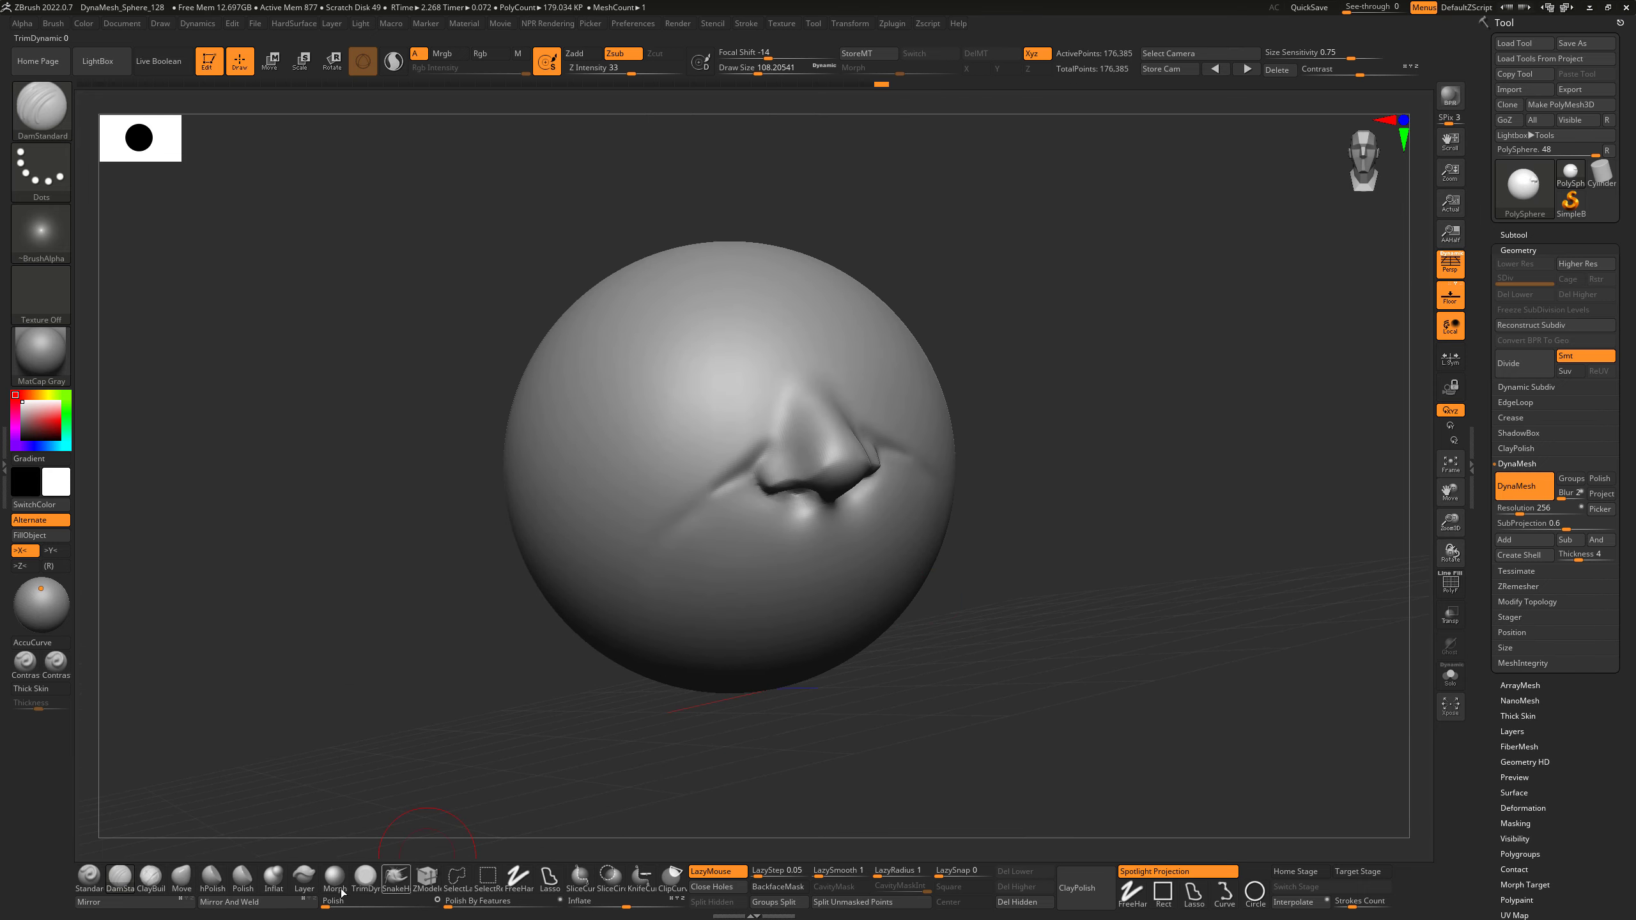
Try to inflate the whole nose with the Inflat brush at a draw size of about 245 and remesh it.
click(275, 877)
key(s)
drag(831, 488, 838, 488)
mouse_move(1034, 446)
right_down()
mouse_move(1008, 435)
mouse_move(1020, 442)
right_up()
key(s)
drag(842, 457, 823, 457)
key(s)
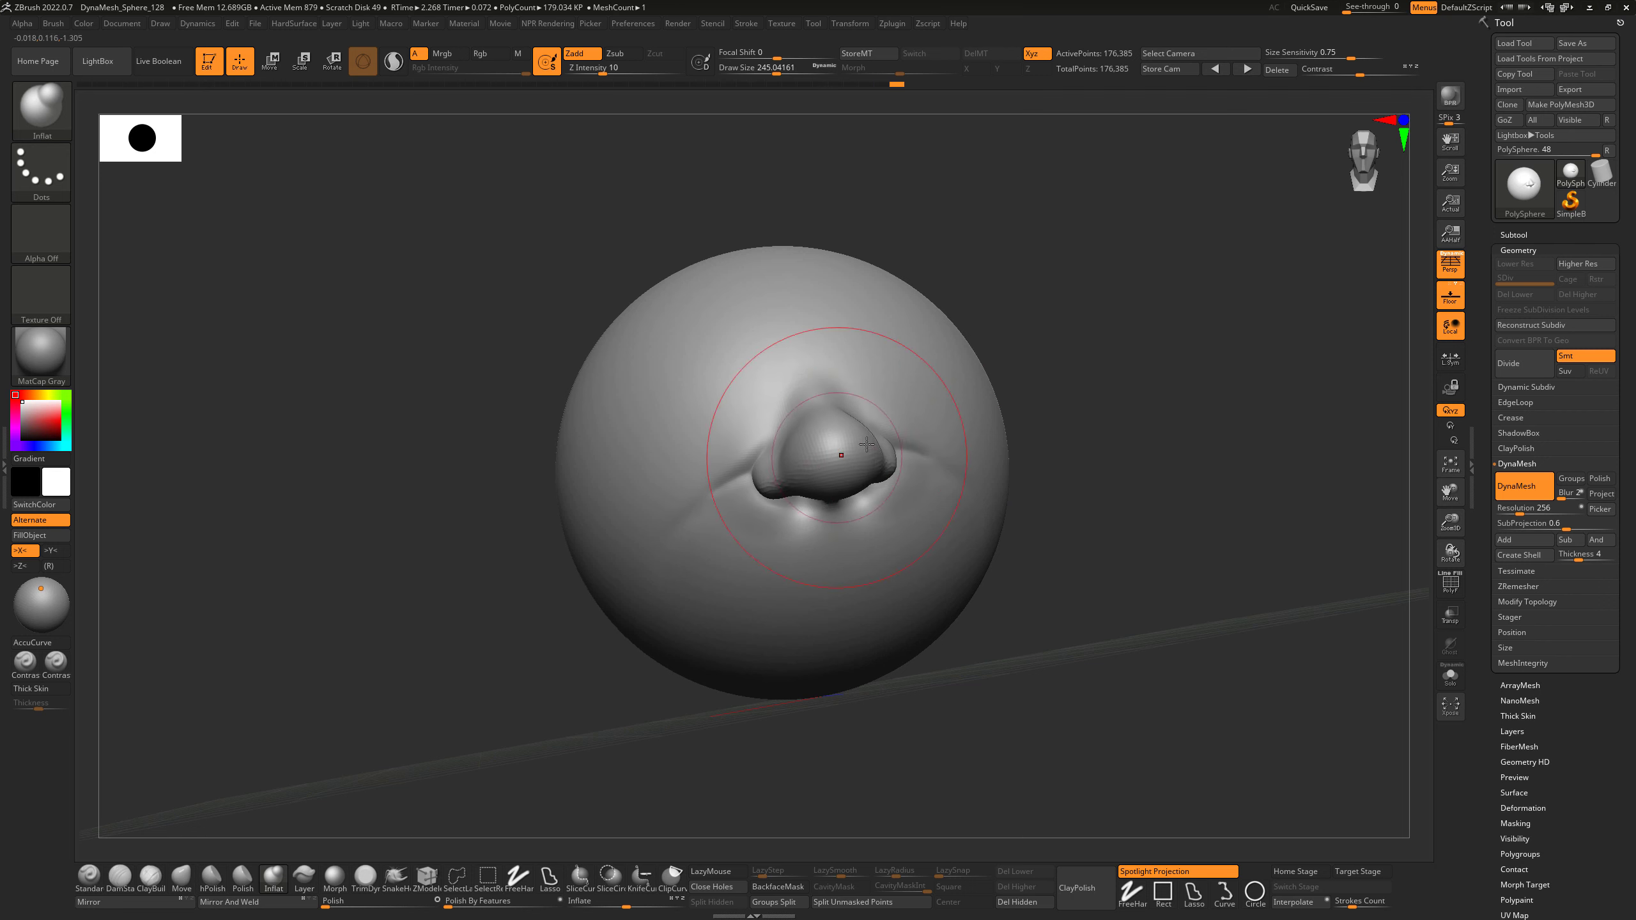
right_drag(867, 444, 765, 492)
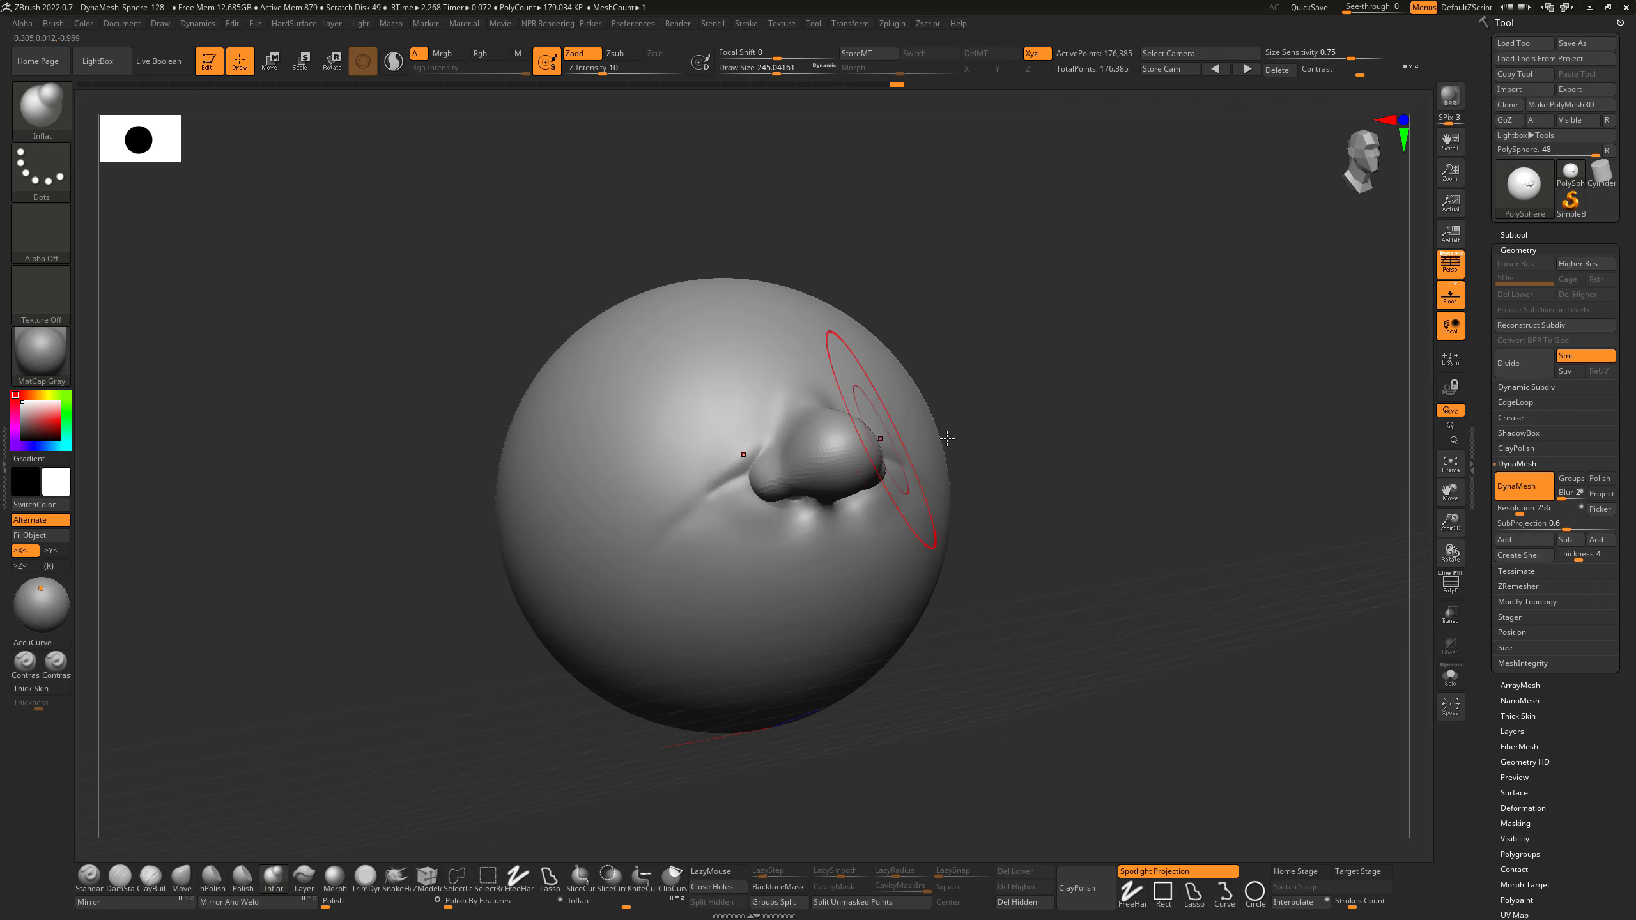
right_drag(948, 439, 1145, 399)
ctrl+drag(1147, 396, 1058, 576)
mouse_move(1058, 576)
right_down()
mouse_move(1123, 545)
mouse_move(1070, 516)
mouse_move(1081, 558)
right_up()
key(ctrl+z)
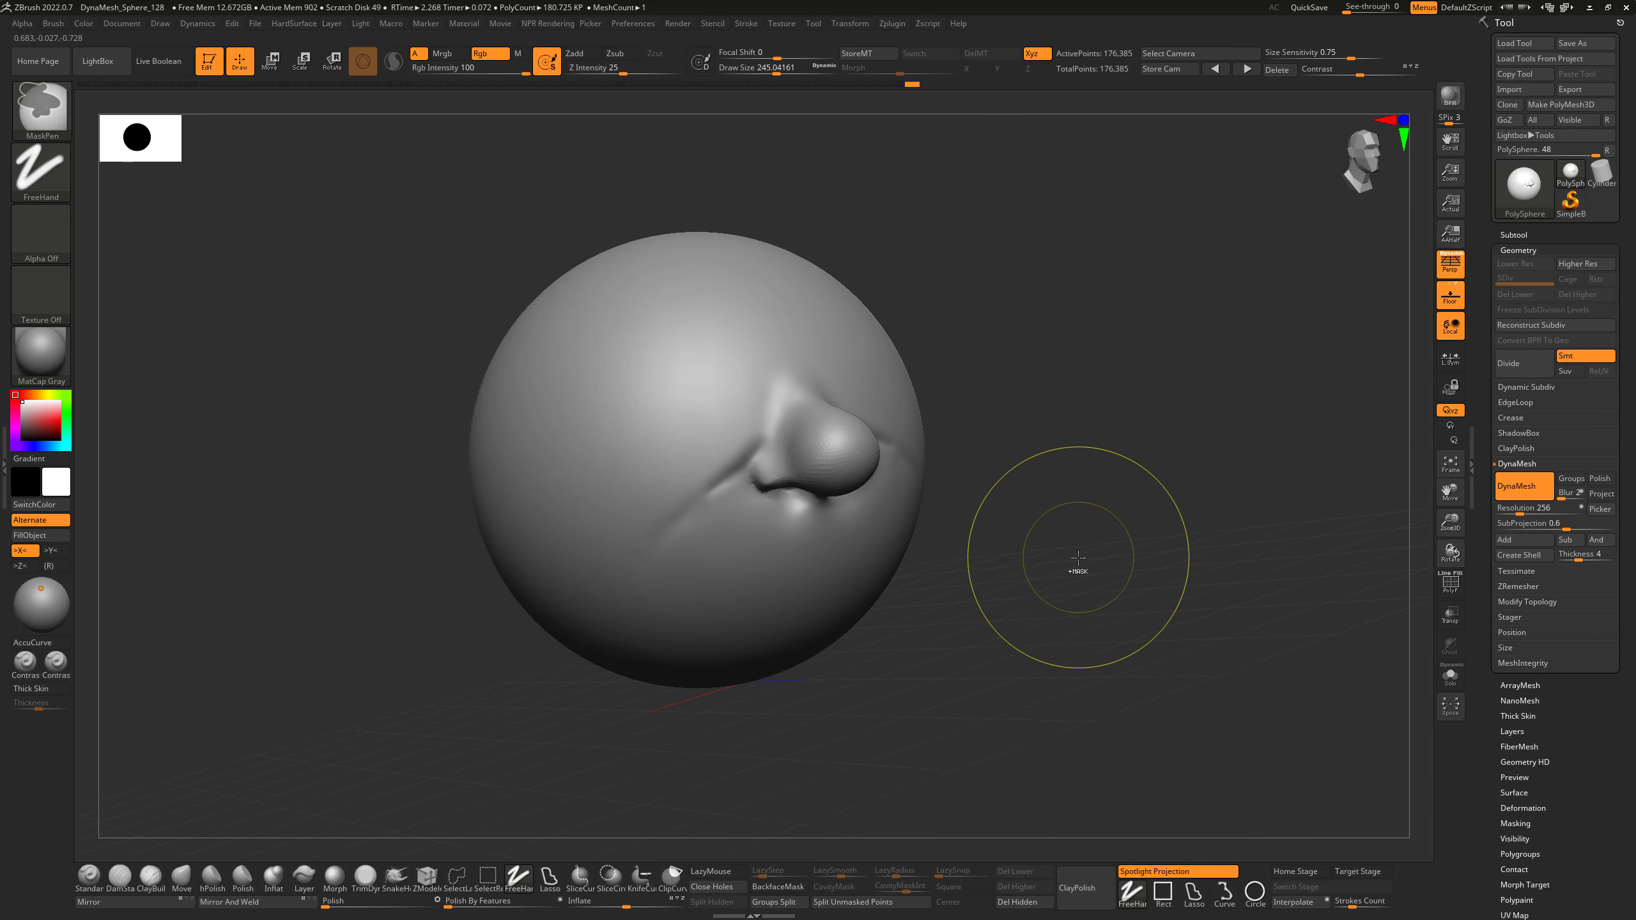
Smooth the nose tip and wing at a draw size of about 145.
right_drag(1089, 501, 1093, 530)
mouse_move(1104, 516)
mouse_down()
mouse_move(1136, 534)
mouse_move(1012, 541)
mouse_up()
mouse_move(884, 488)
shift+mouse_down()
mouse_move(811, 468)
mouse_move(849, 466)
shift+mouse_up()
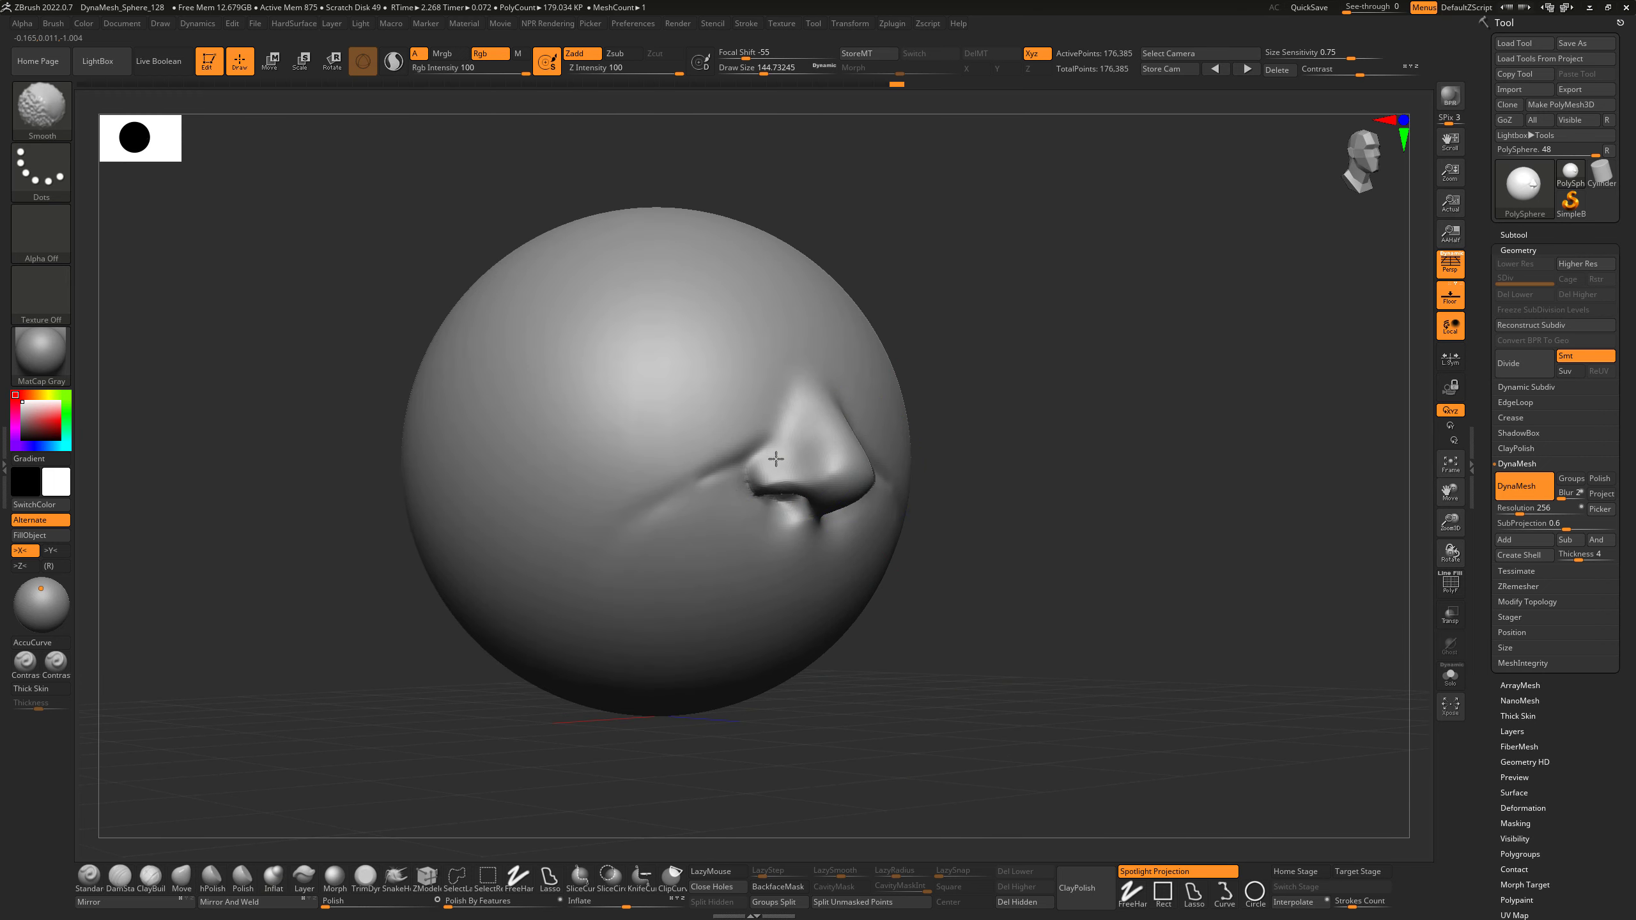
drag(969, 570, 994, 579)
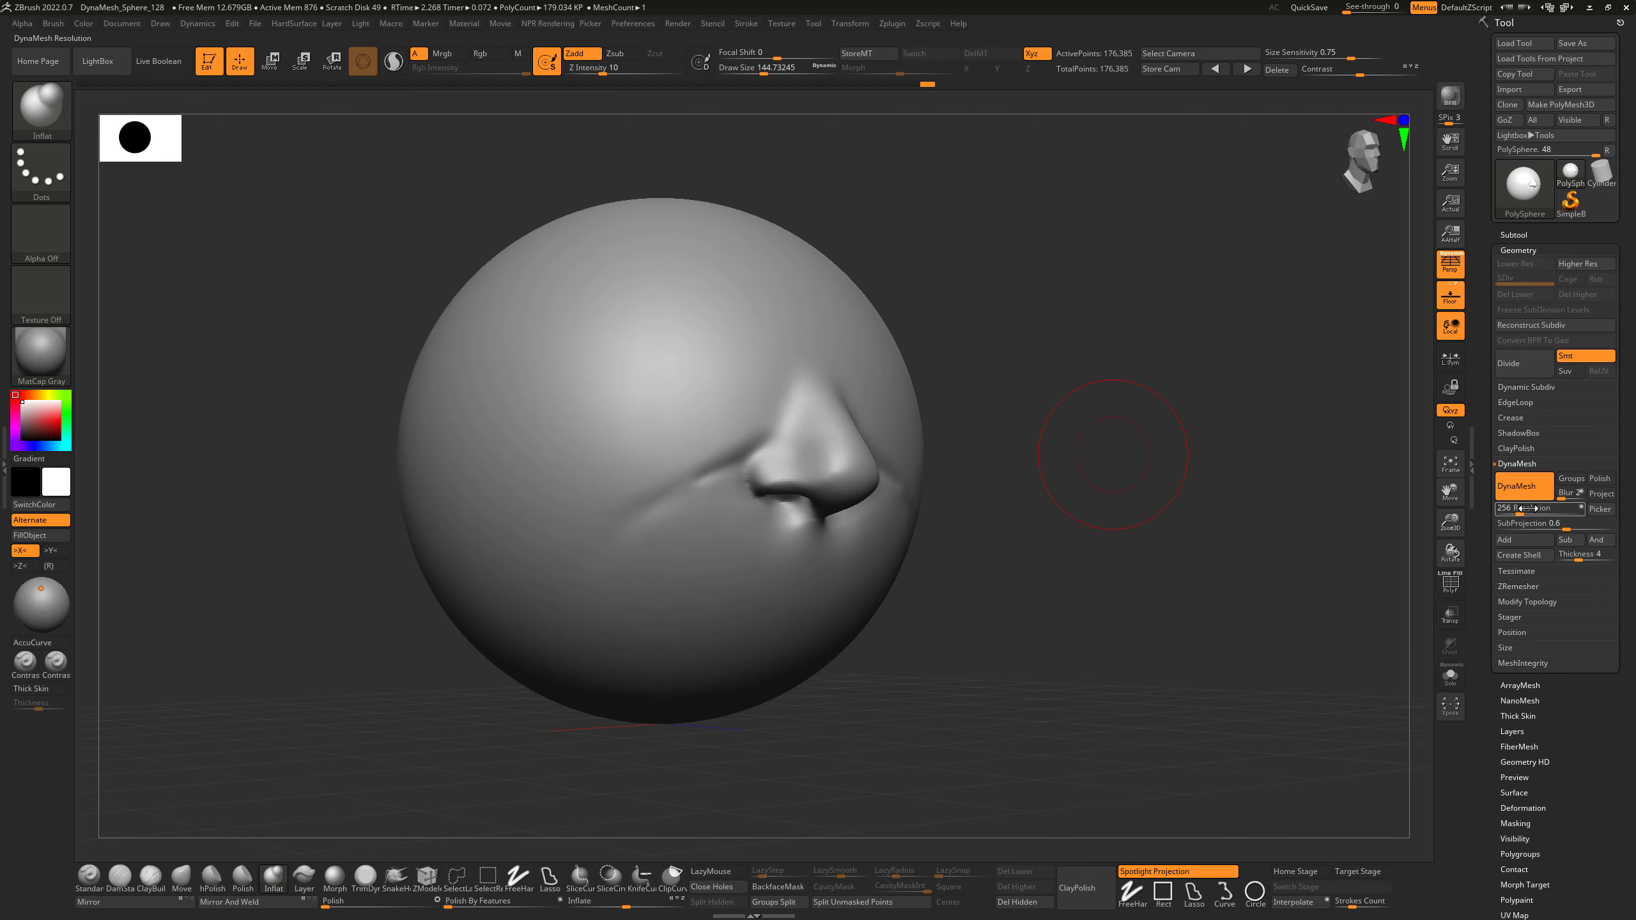
Remesh the head at a DynaMesh resolution of 304 and smooth the smile line beside the nose.
drag(1519, 509, 1530, 508)
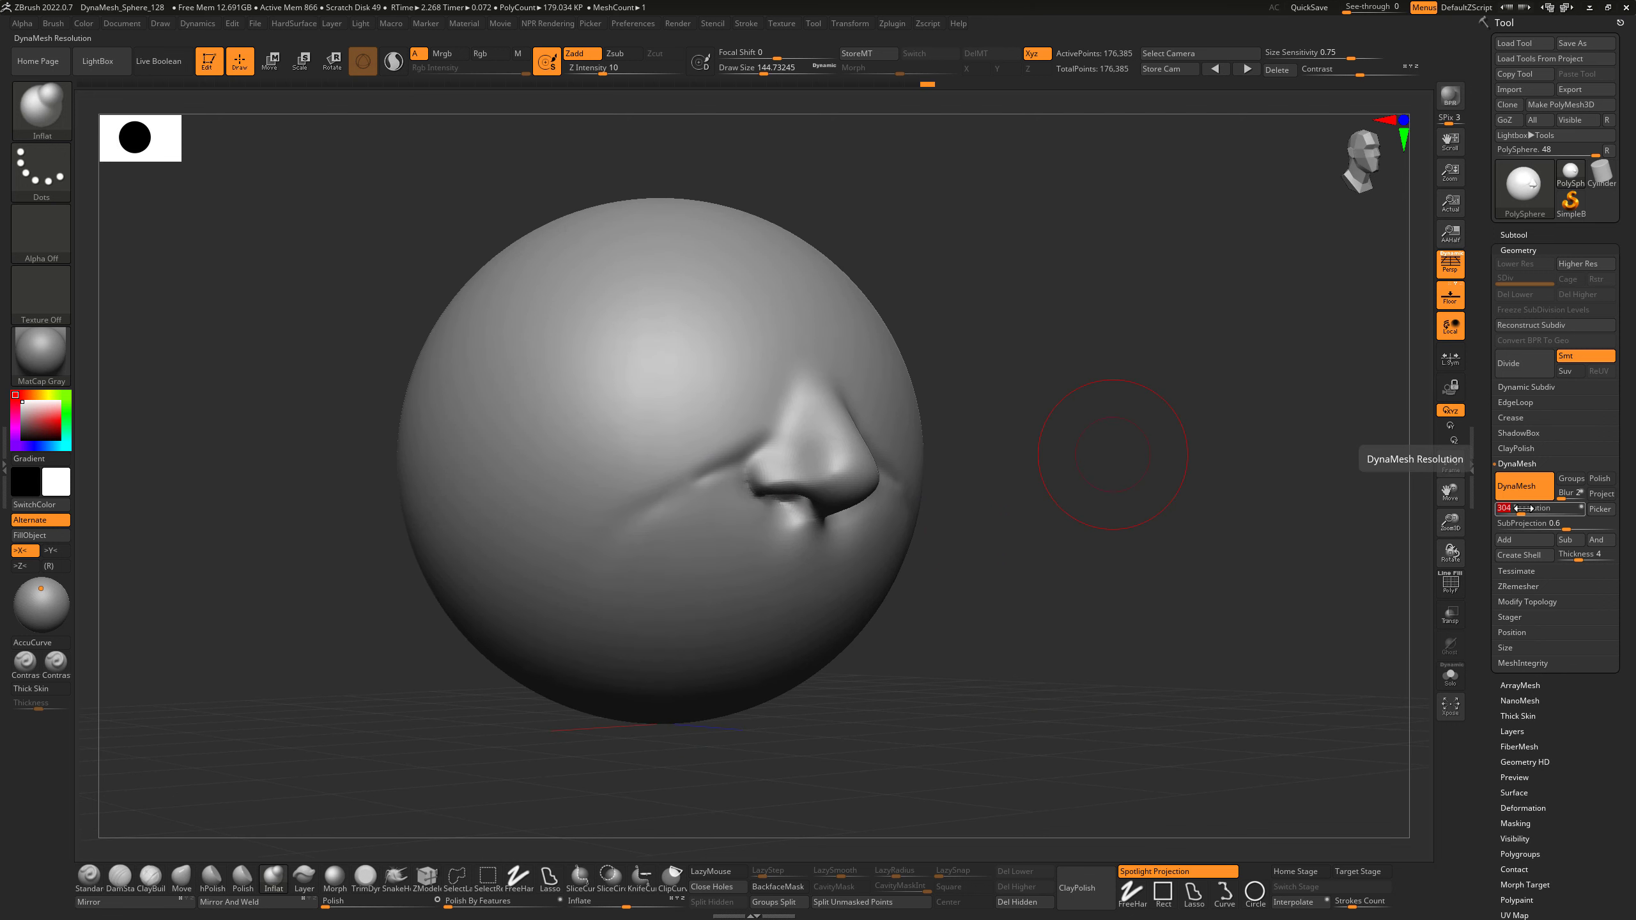
mouse_move(1155, 573)
ctrl+mouse_down()
mouse_move(1056, 555)
mouse_move(991, 491)
mouse_move(924, 541)
ctrl+mouse_up()
key(shift)
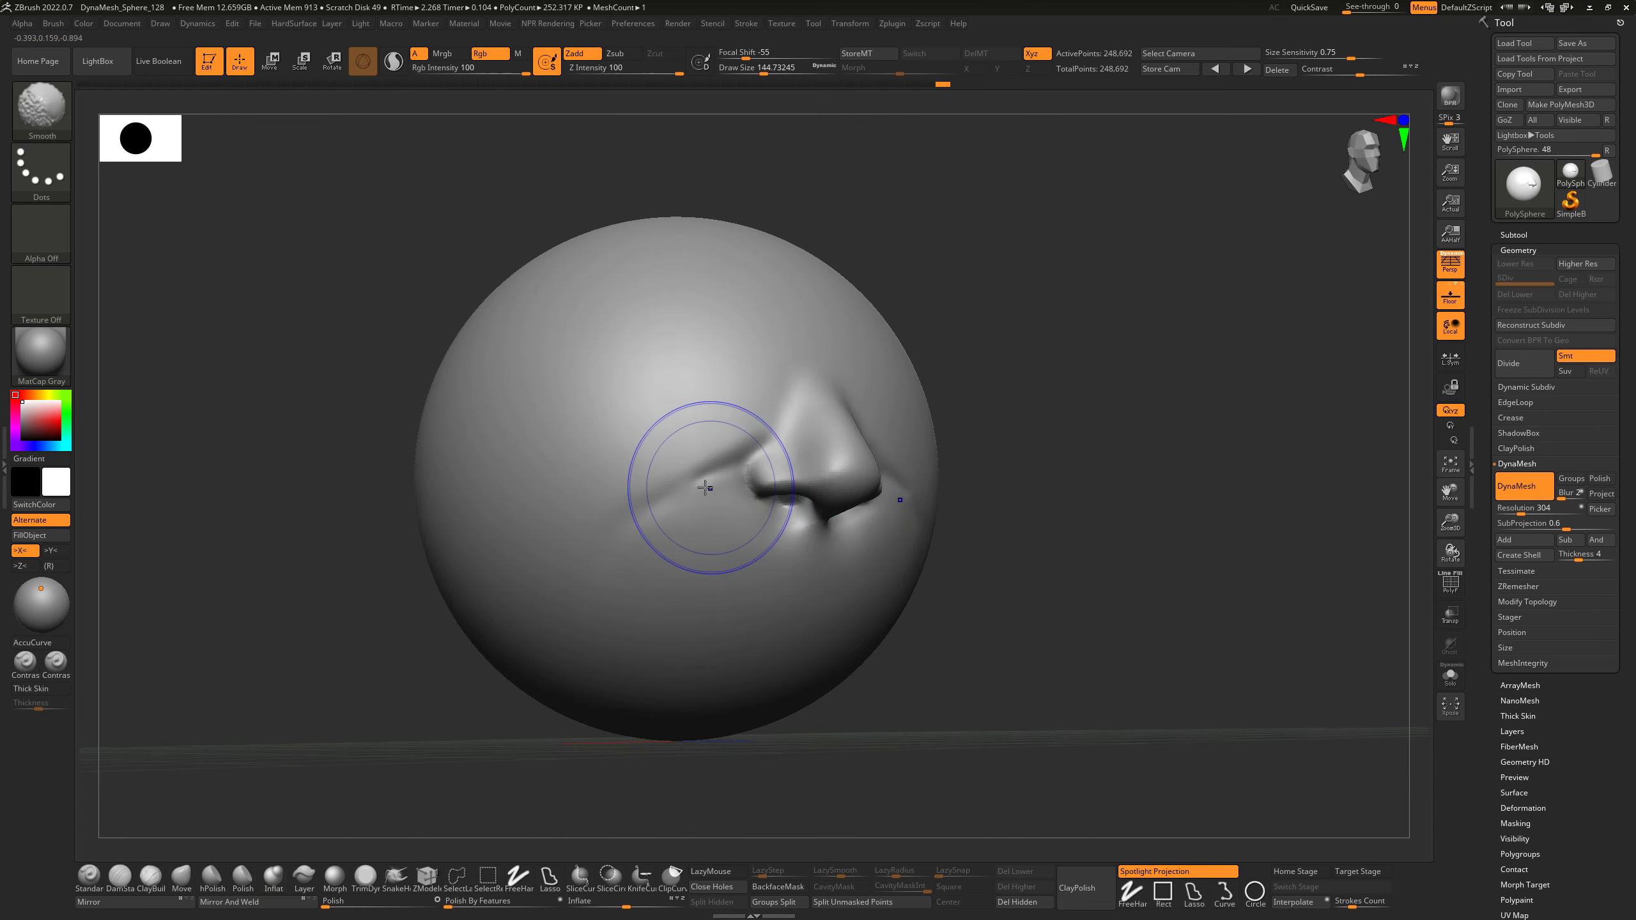
shift+drag(659, 494, 681, 492)
Round out the nose wings with the Inflat brush at a draw size of about 80.
mouse_move(1153, 474)
mouse_down()
mouse_move(986, 490)
mouse_move(912, 473)
mouse_move(908, 451)
mouse_up()
mouse_move(1115, 645)
mouse_down()
mouse_move(1226, 658)
mouse_move(1240, 635)
mouse_up()
key(s)
mouse_move(782, 425)
mouse_down()
mouse_move(738, 434)
mouse_move(836, 365)
mouse_up()
key(shift)
mouse_move(1040, 412)
mouse_down()
mouse_move(1111, 420)
mouse_move(1073, 503)
mouse_up()
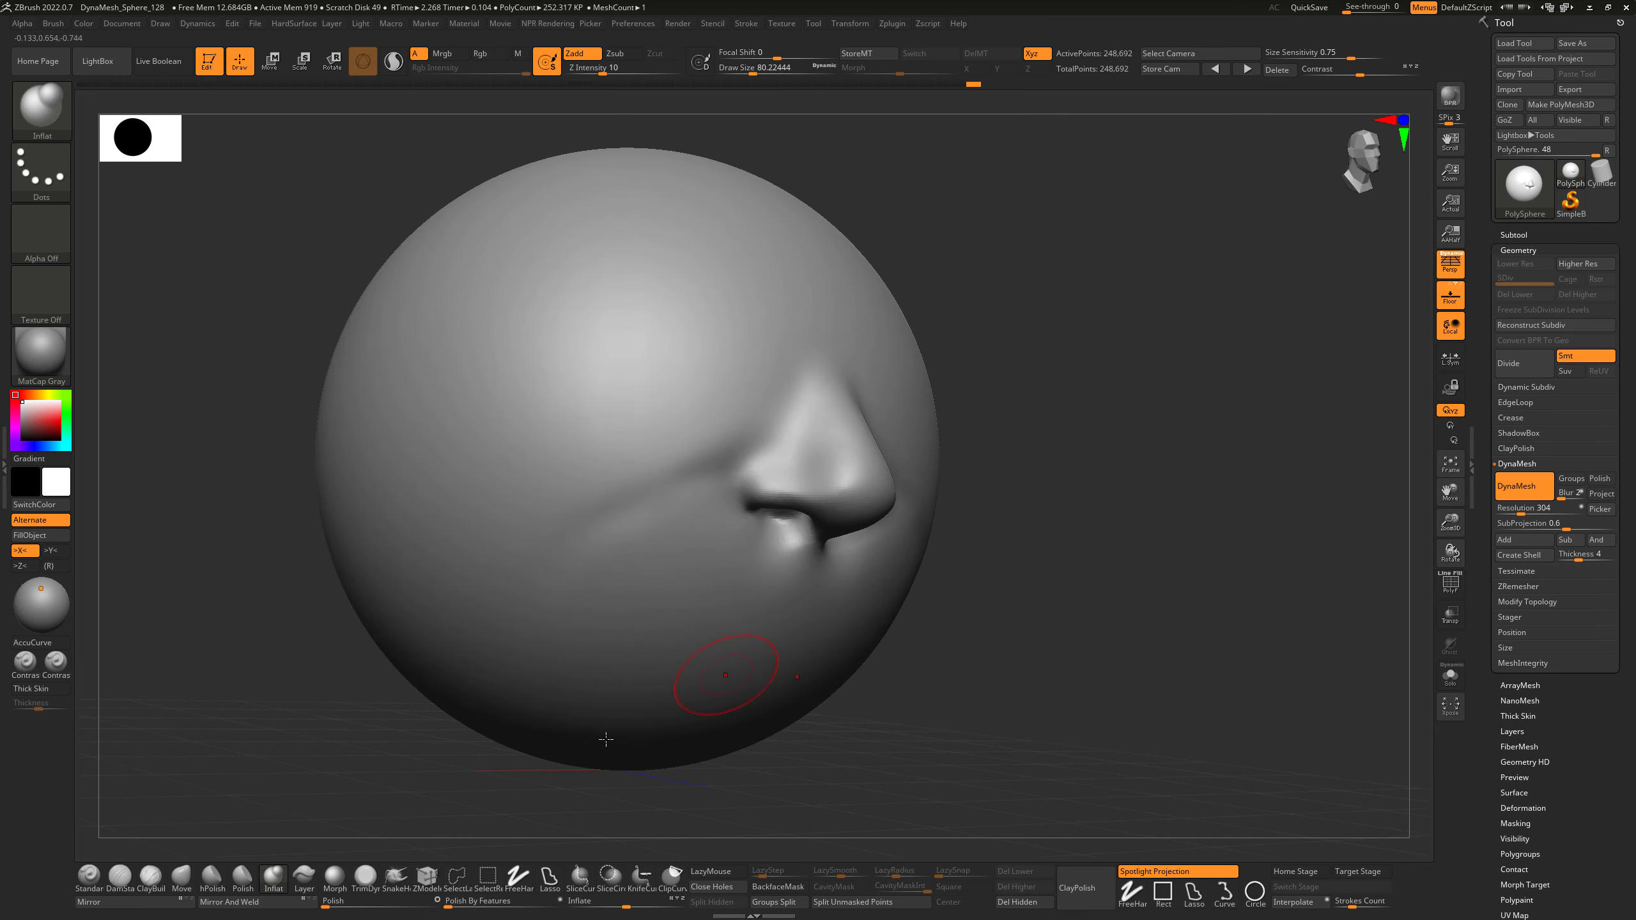
Sharpen the creases around the nose wings and nostrils with the DamStandard brush at a draw size of about 108.
click(128, 889)
drag(1006, 583, 1031, 495)
drag(985, 428, 996, 359)
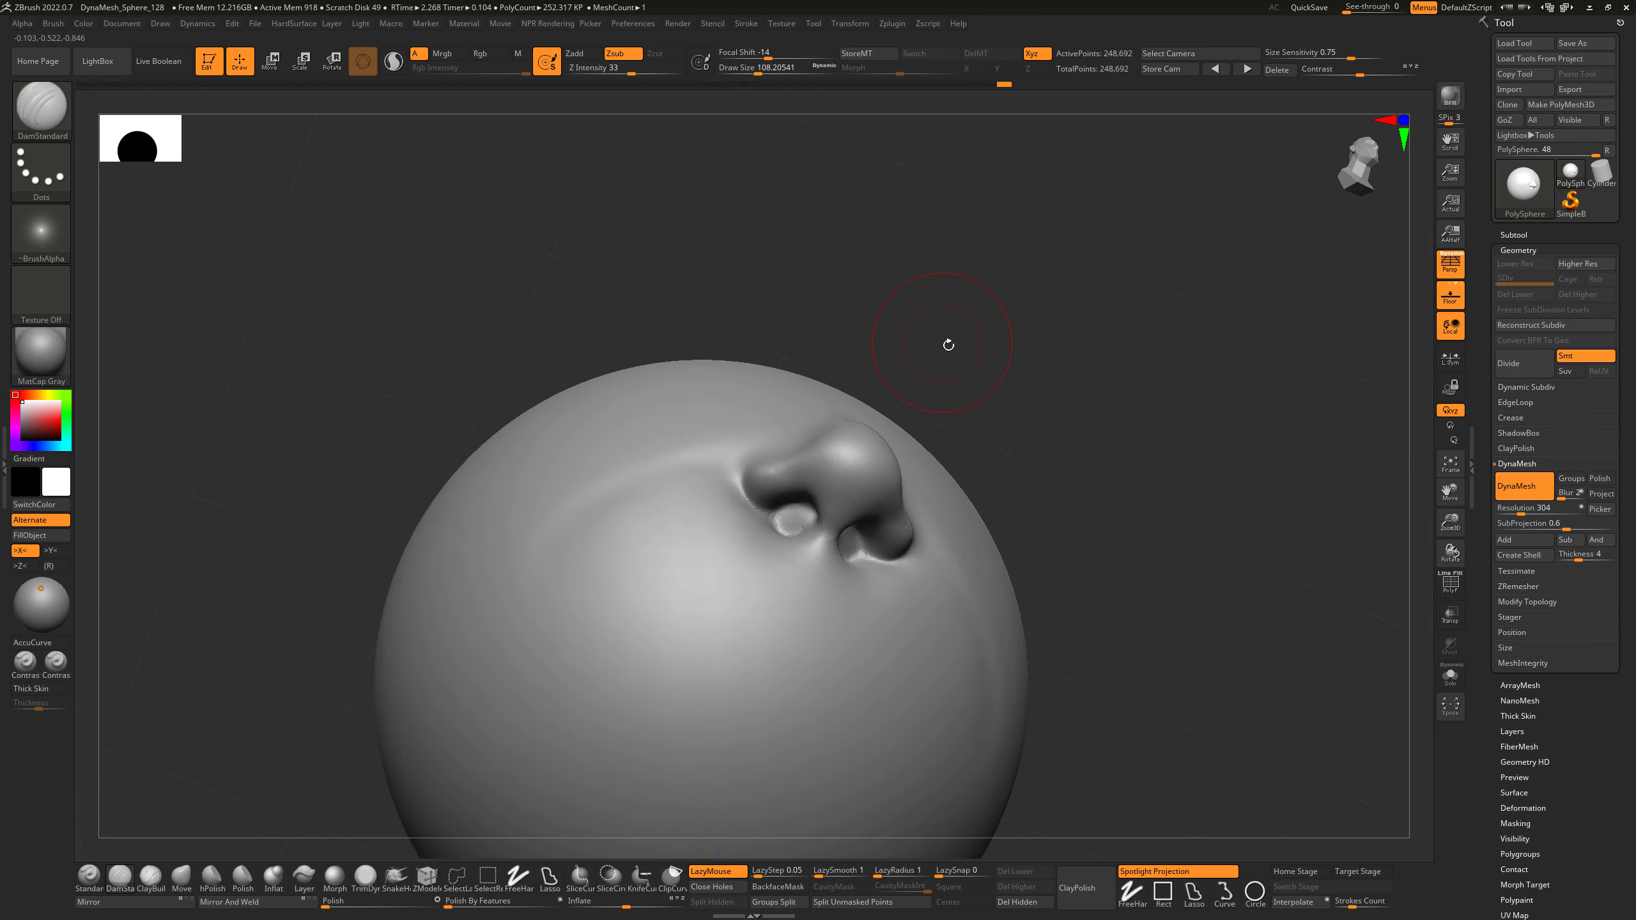
drag(949, 344, 768, 468)
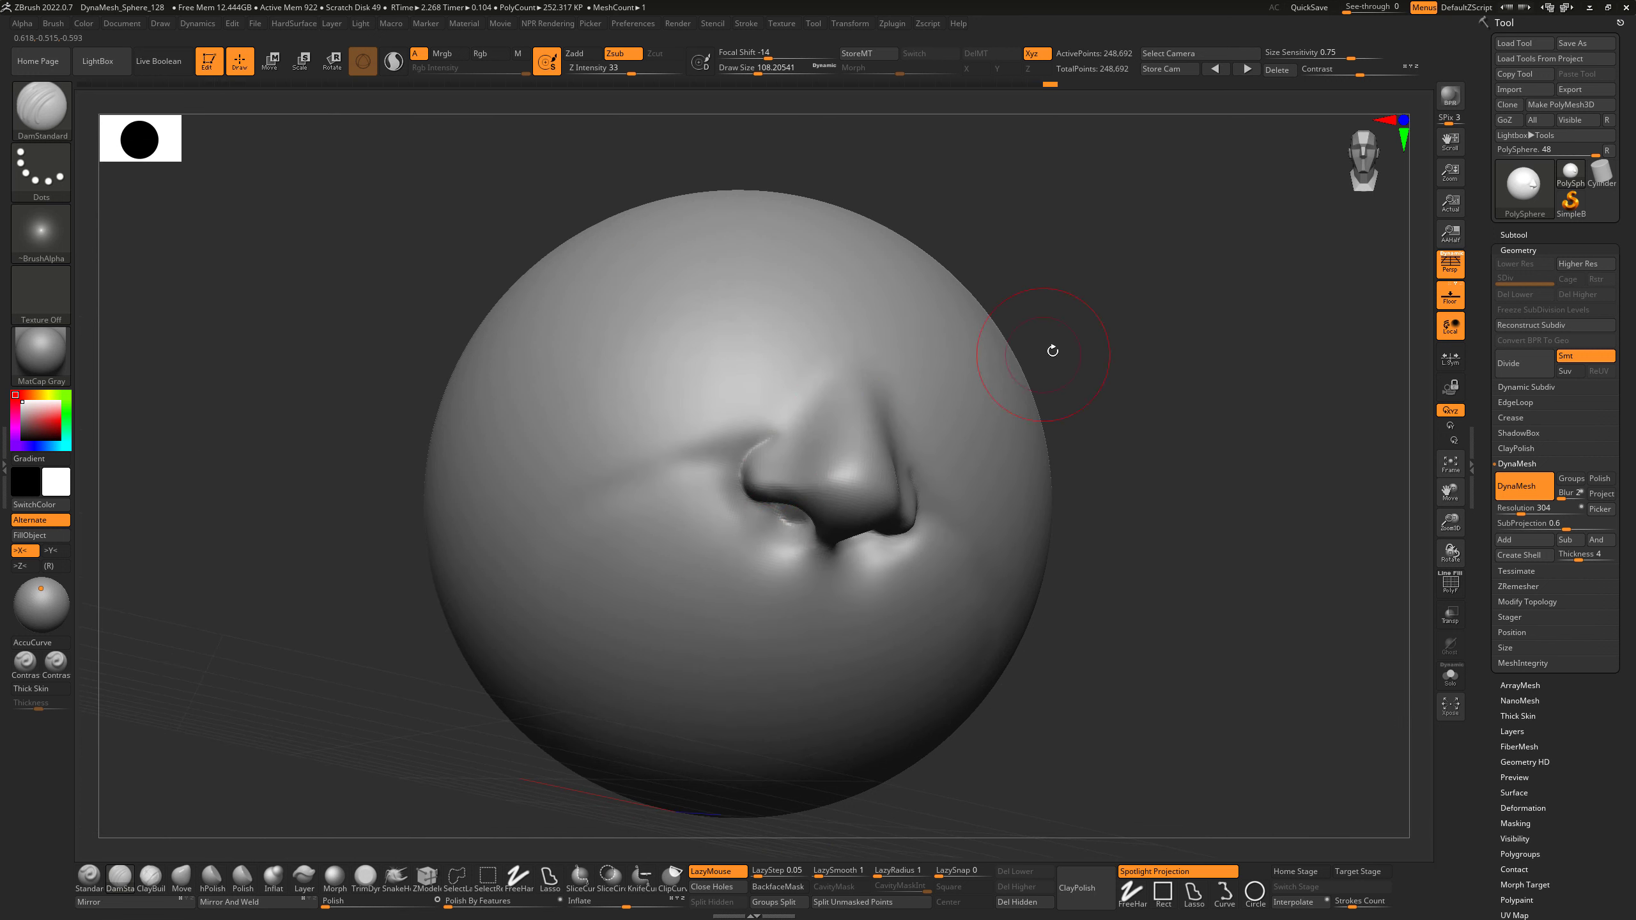
drag(1052, 351, 814, 432)
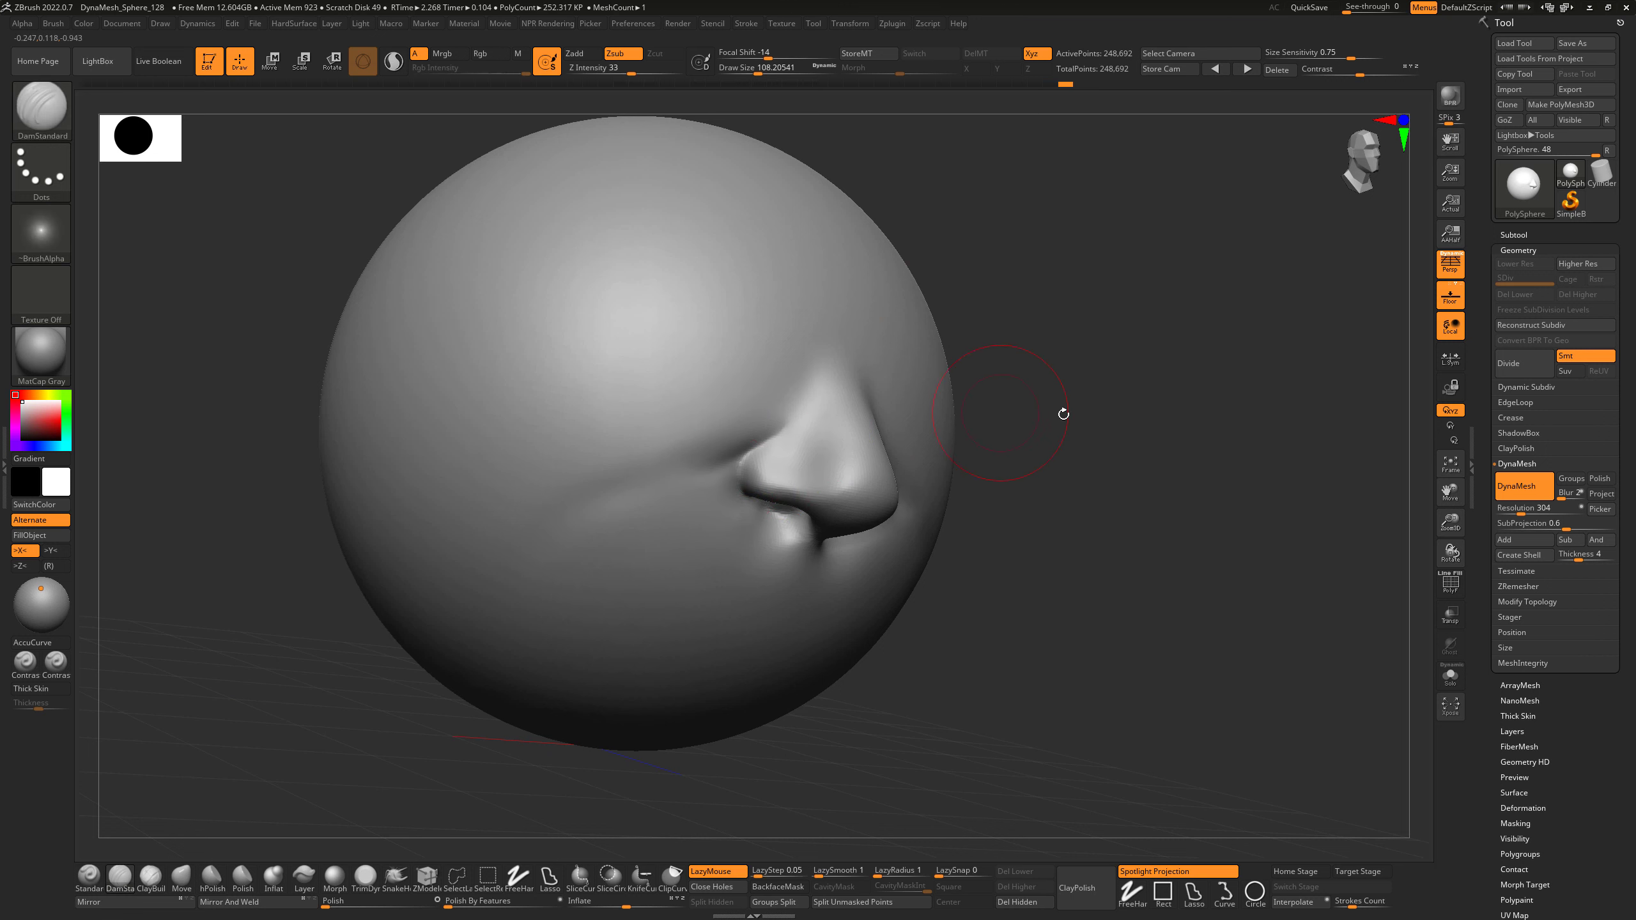
Carve the philtrum beneath the nose with the DamStandard brush and soften it, reducing the draw size to about 87.
mouse_move(1063, 412)
mouse_down()
mouse_move(1125, 457)
mouse_move(1096, 471)
mouse_move(1116, 483)
mouse_up()
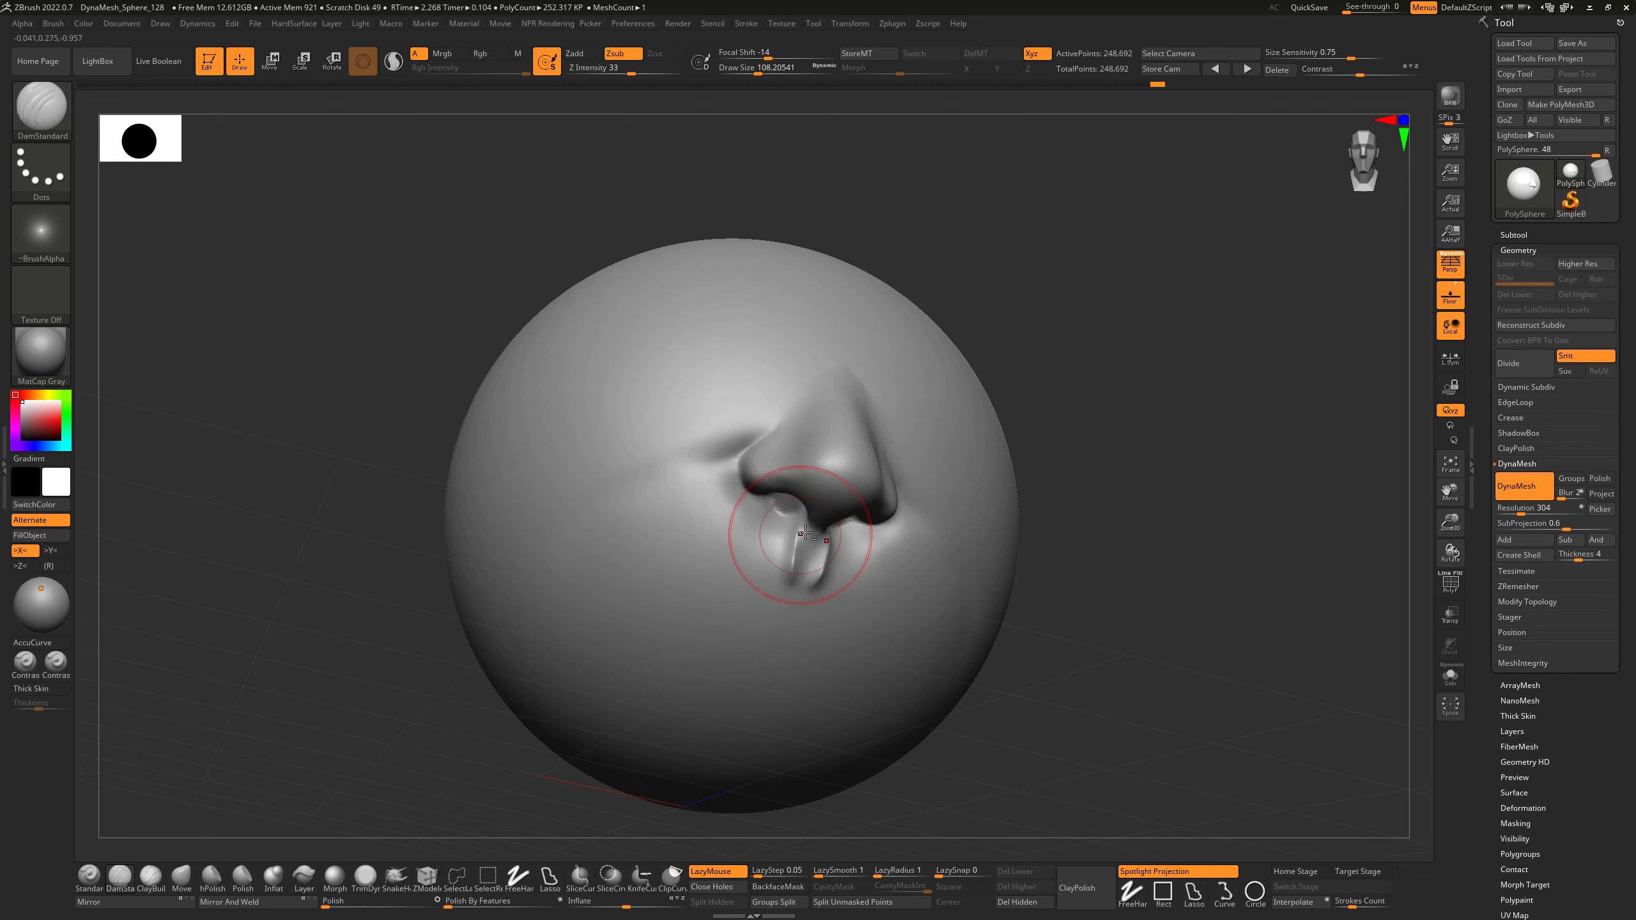
drag(1025, 535, 1056, 532)
key(s)
drag(813, 572, 798, 561)
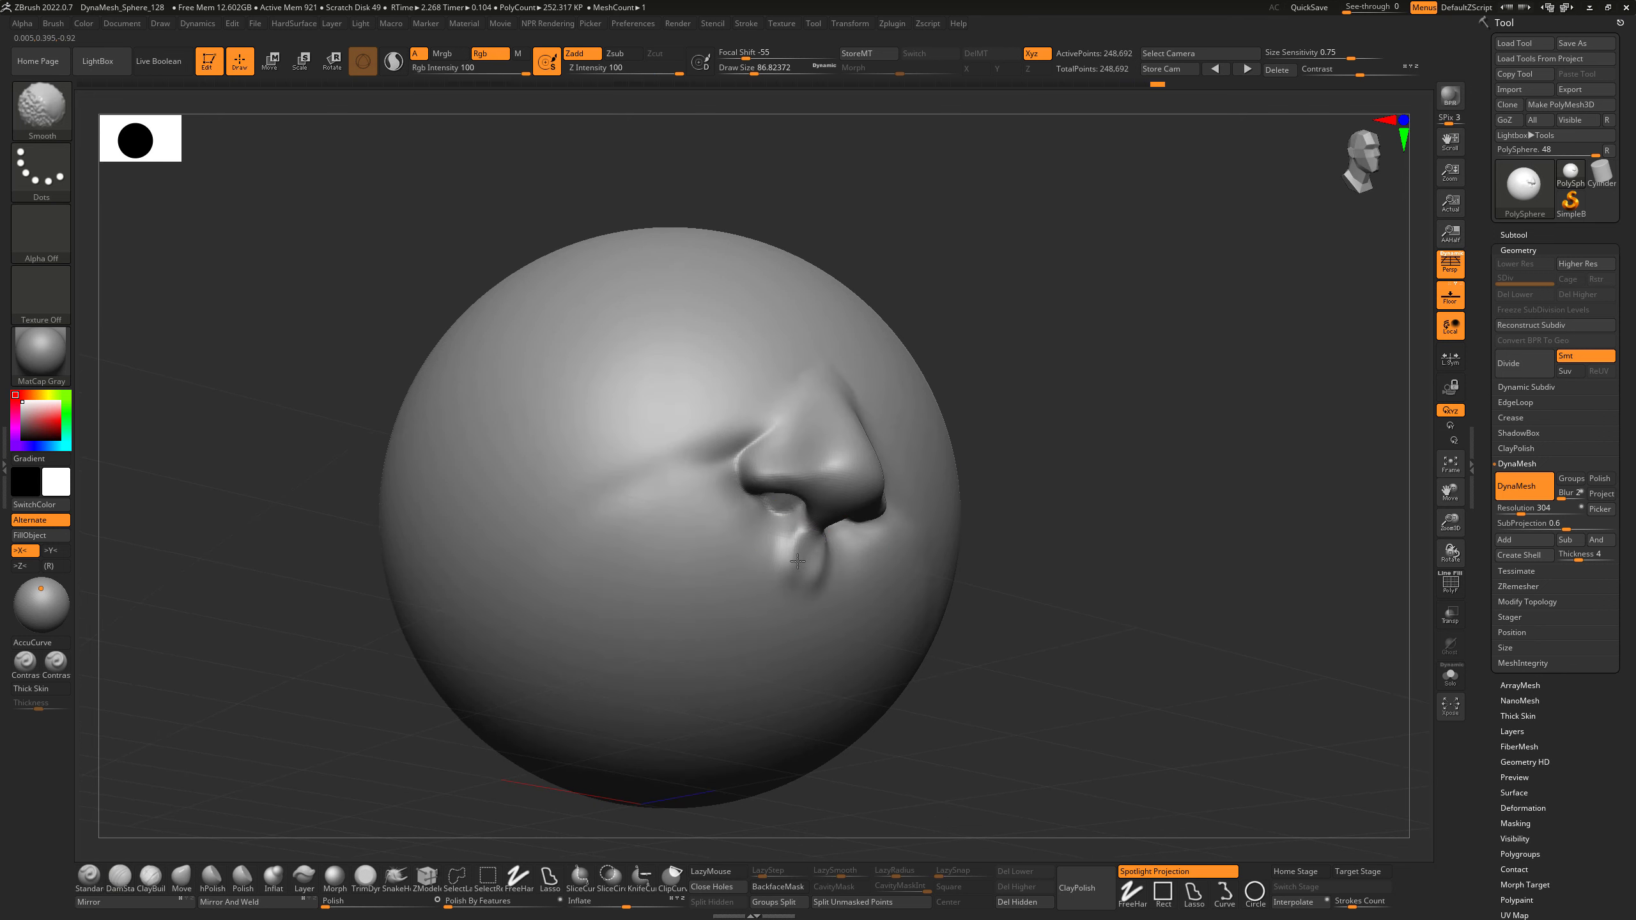
mouse_move(989, 561)
mouse_down()
mouse_move(1006, 595)
mouse_move(978, 594)
mouse_up()
shift+drag(807, 575, 796, 560)
mouse_move(1052, 571)
mouse_down()
mouse_move(1067, 574)
mouse_move(1029, 586)
mouse_up()
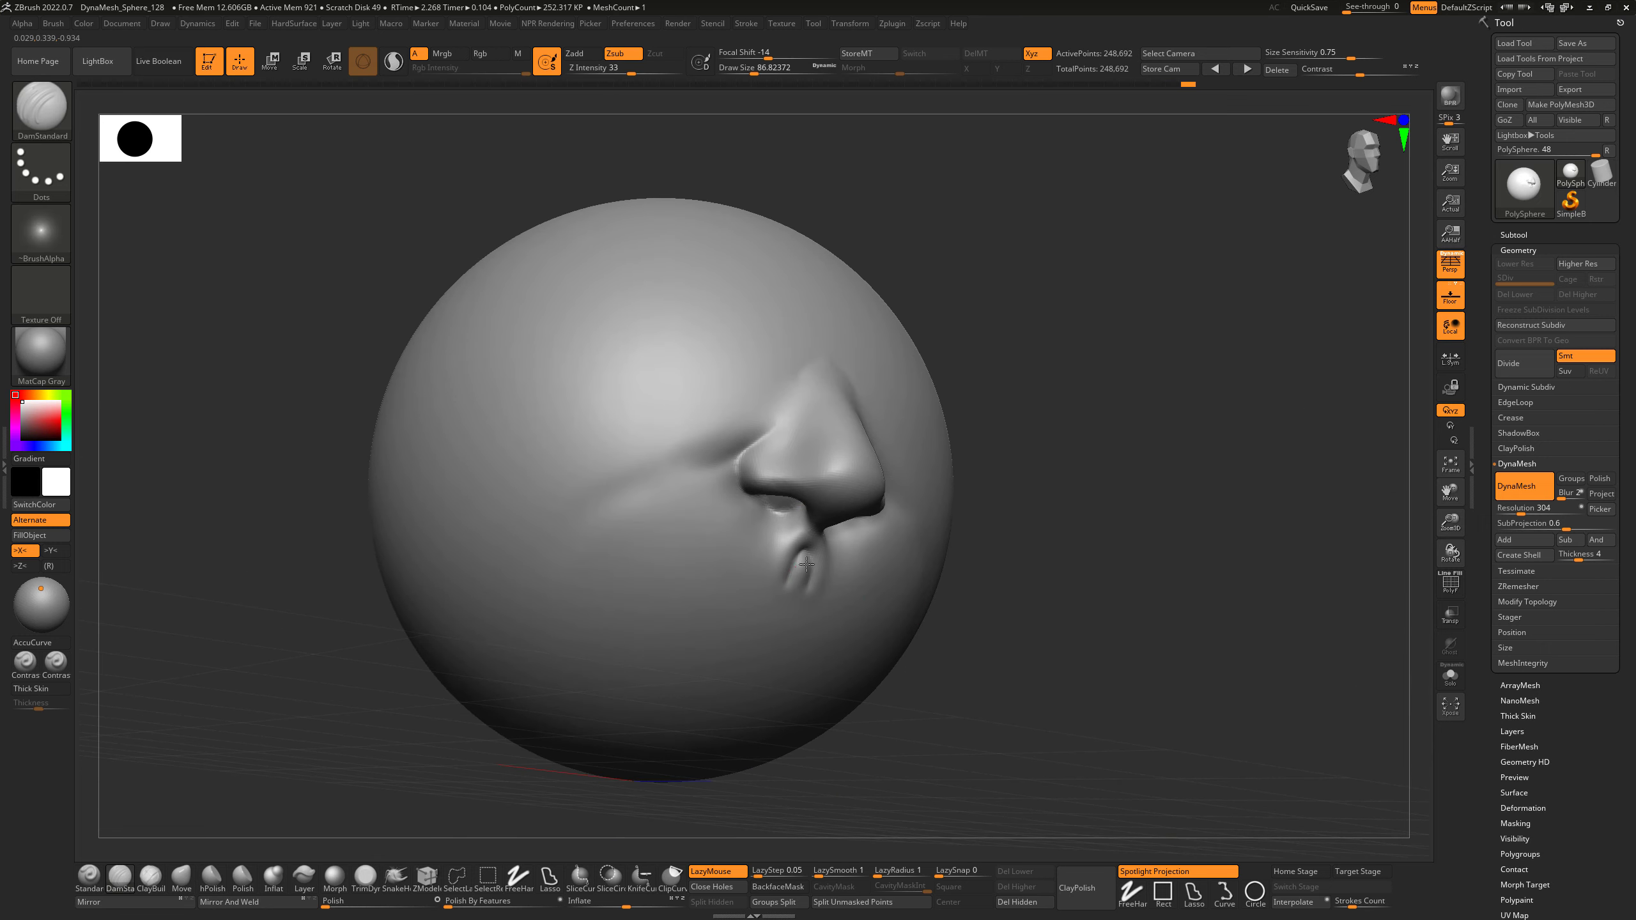
Smooth the lower end of the philtrum into the face and quick-save the project.
shift+drag(806, 564, 798, 590)
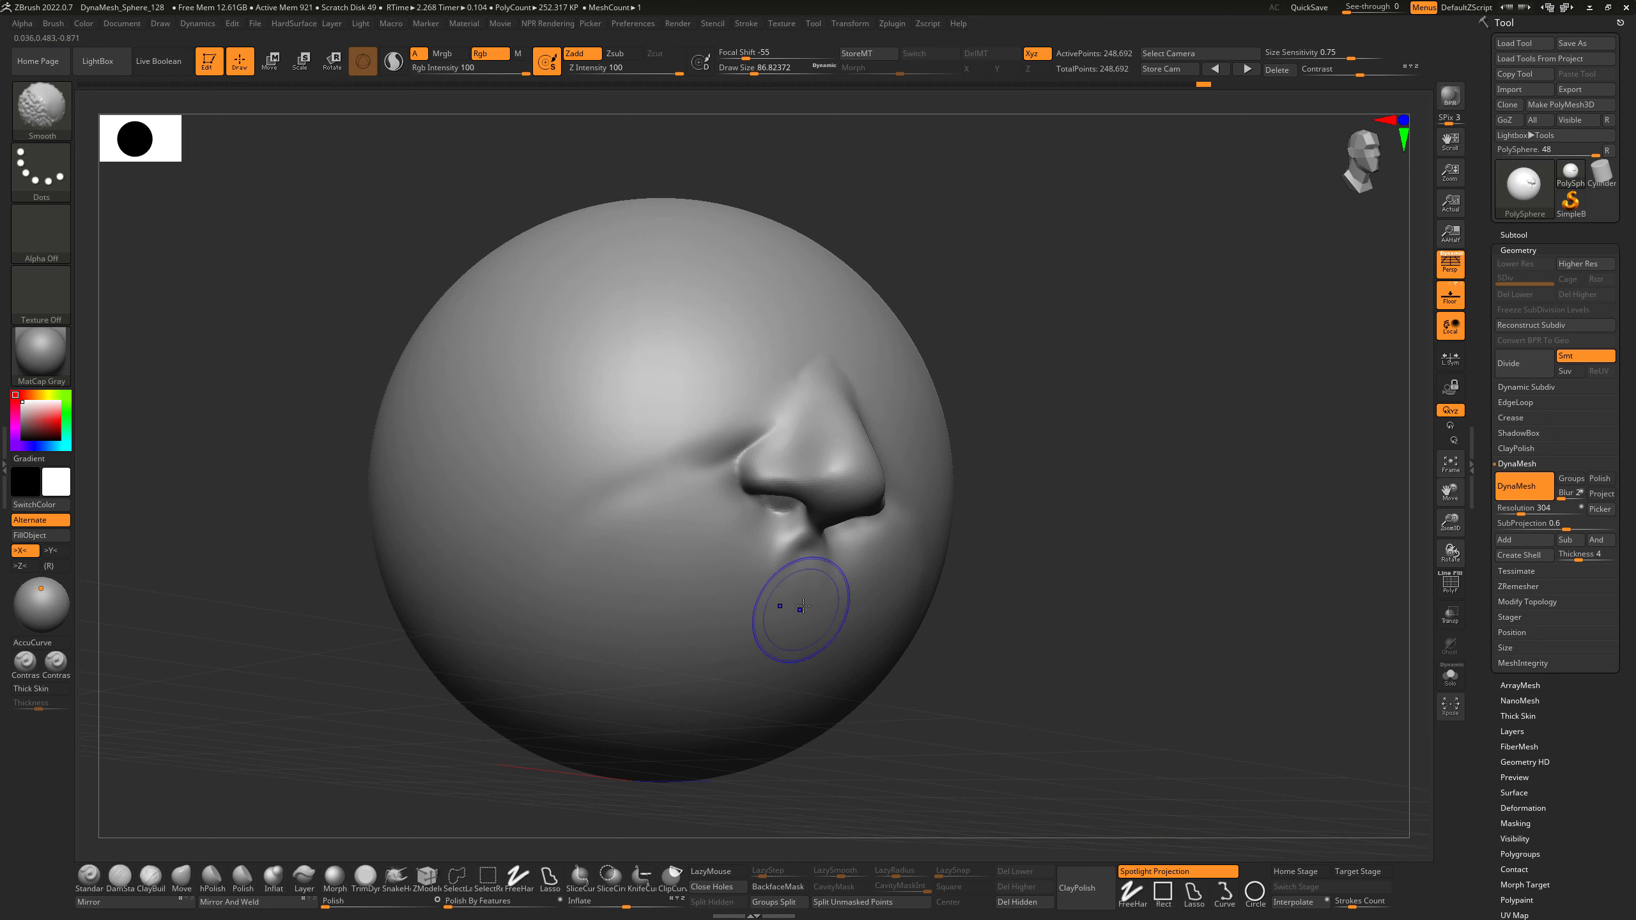
drag(1118, 559, 1089, 542)
shift+drag(809, 563, 804, 590)
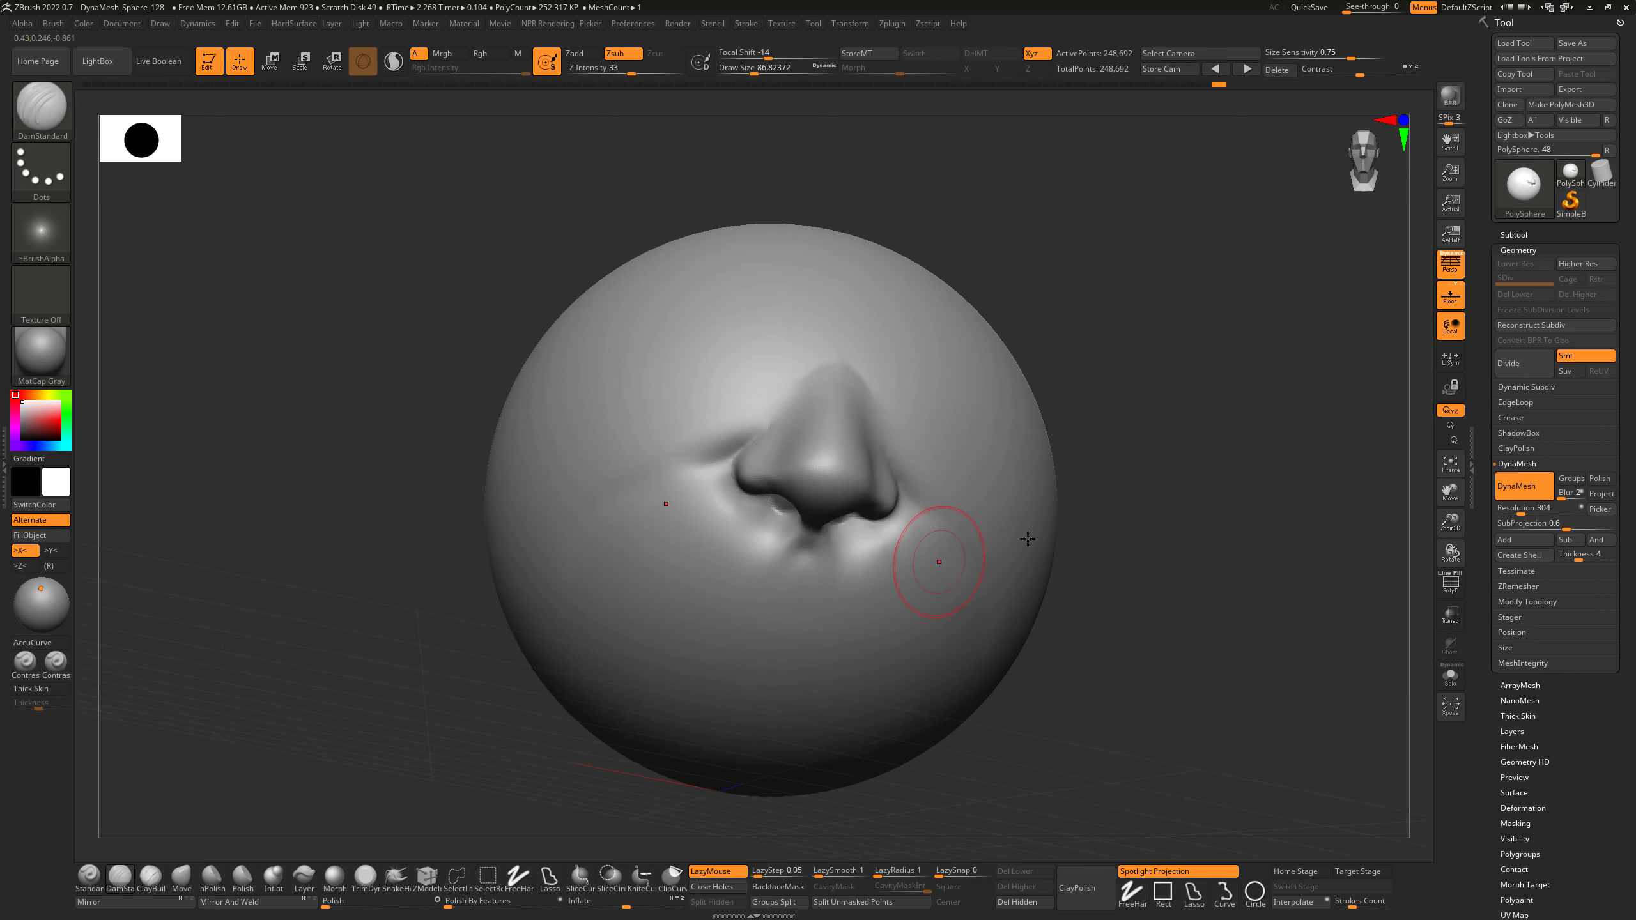
mouse_move(1028, 539)
mouse_down()
mouse_move(1150, 515)
mouse_move(1191, 559)
mouse_move(1252, 567)
mouse_move(1180, 585)
mouse_move(1179, 568)
mouse_up()
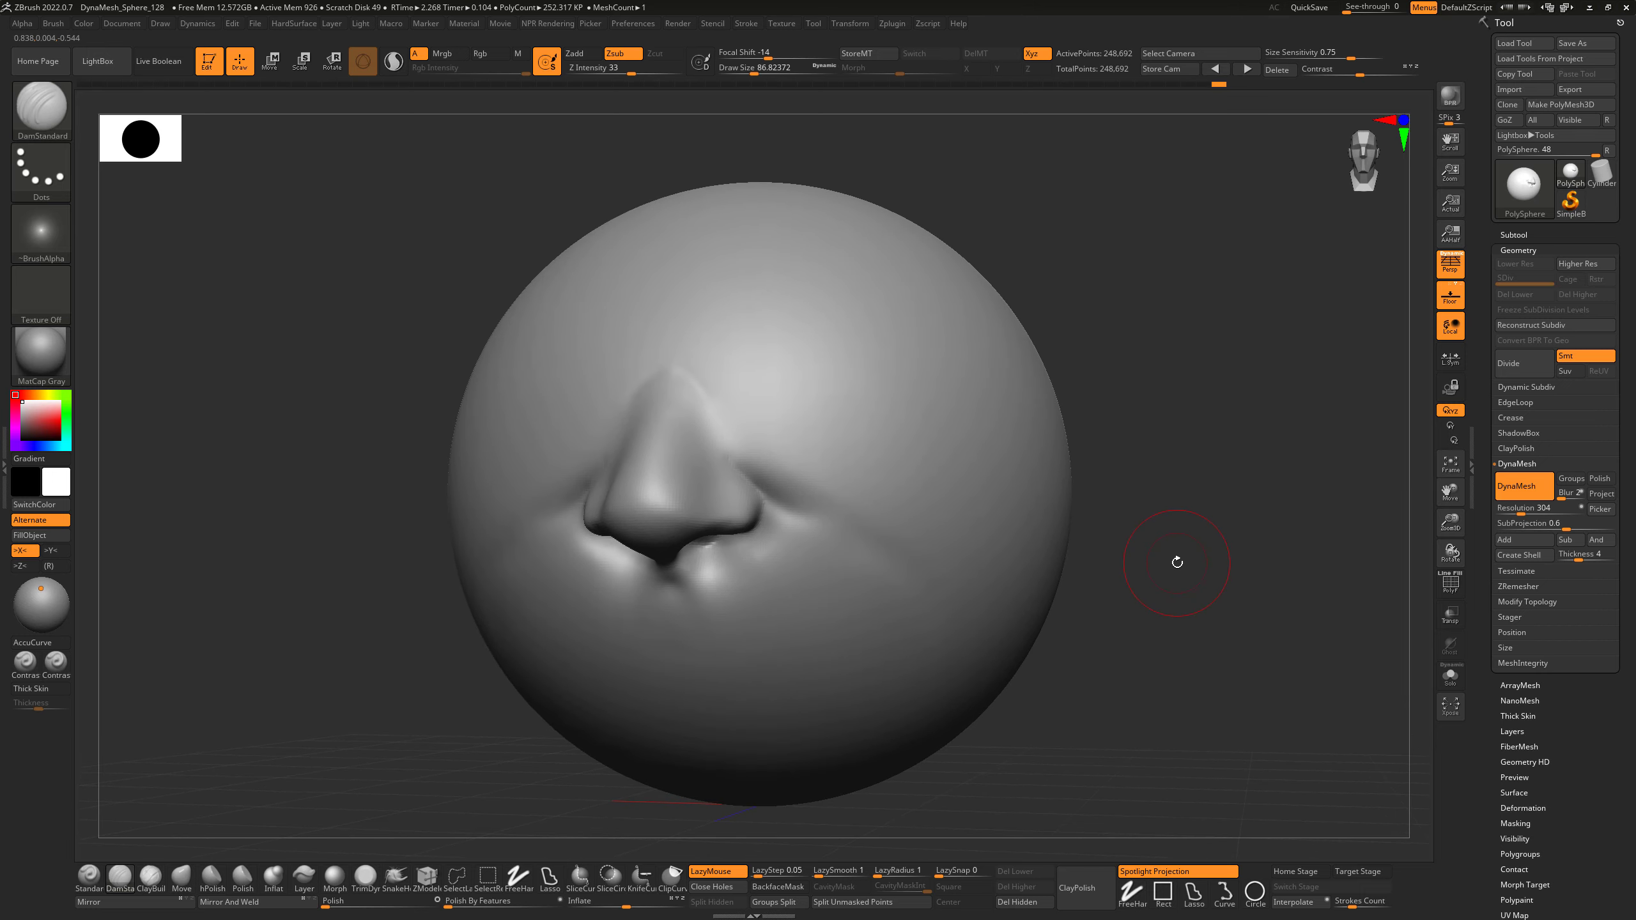
click(1310, 7)
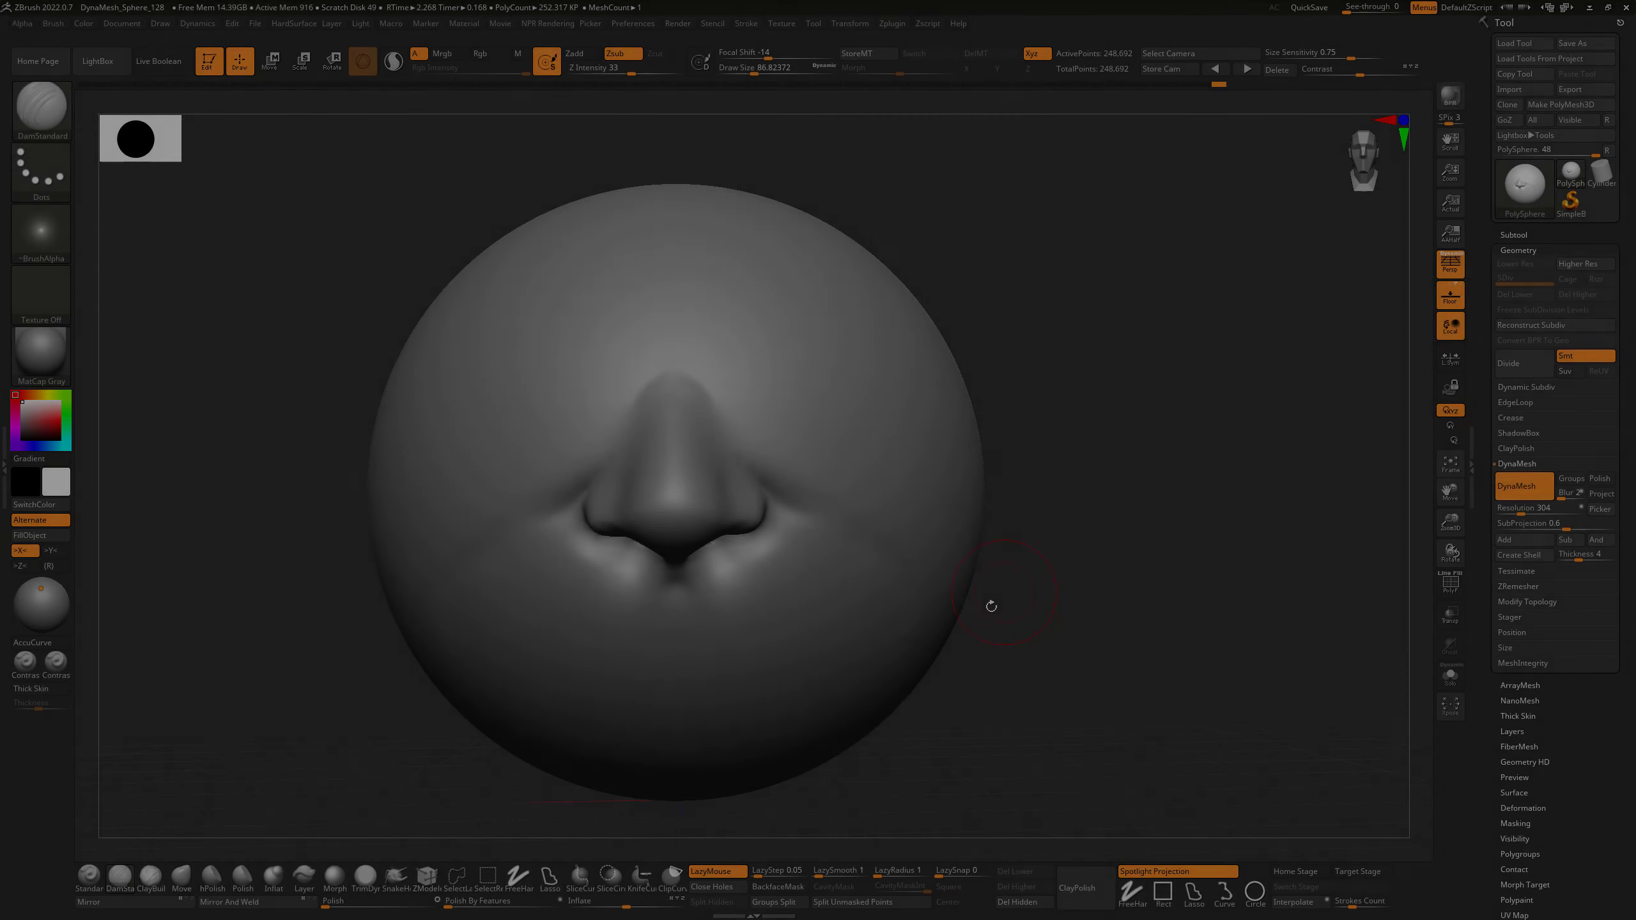
Try to carve a wavy mouth line below the nose with the DamStandard brush at a draw size of about 163.
click(132, 884)
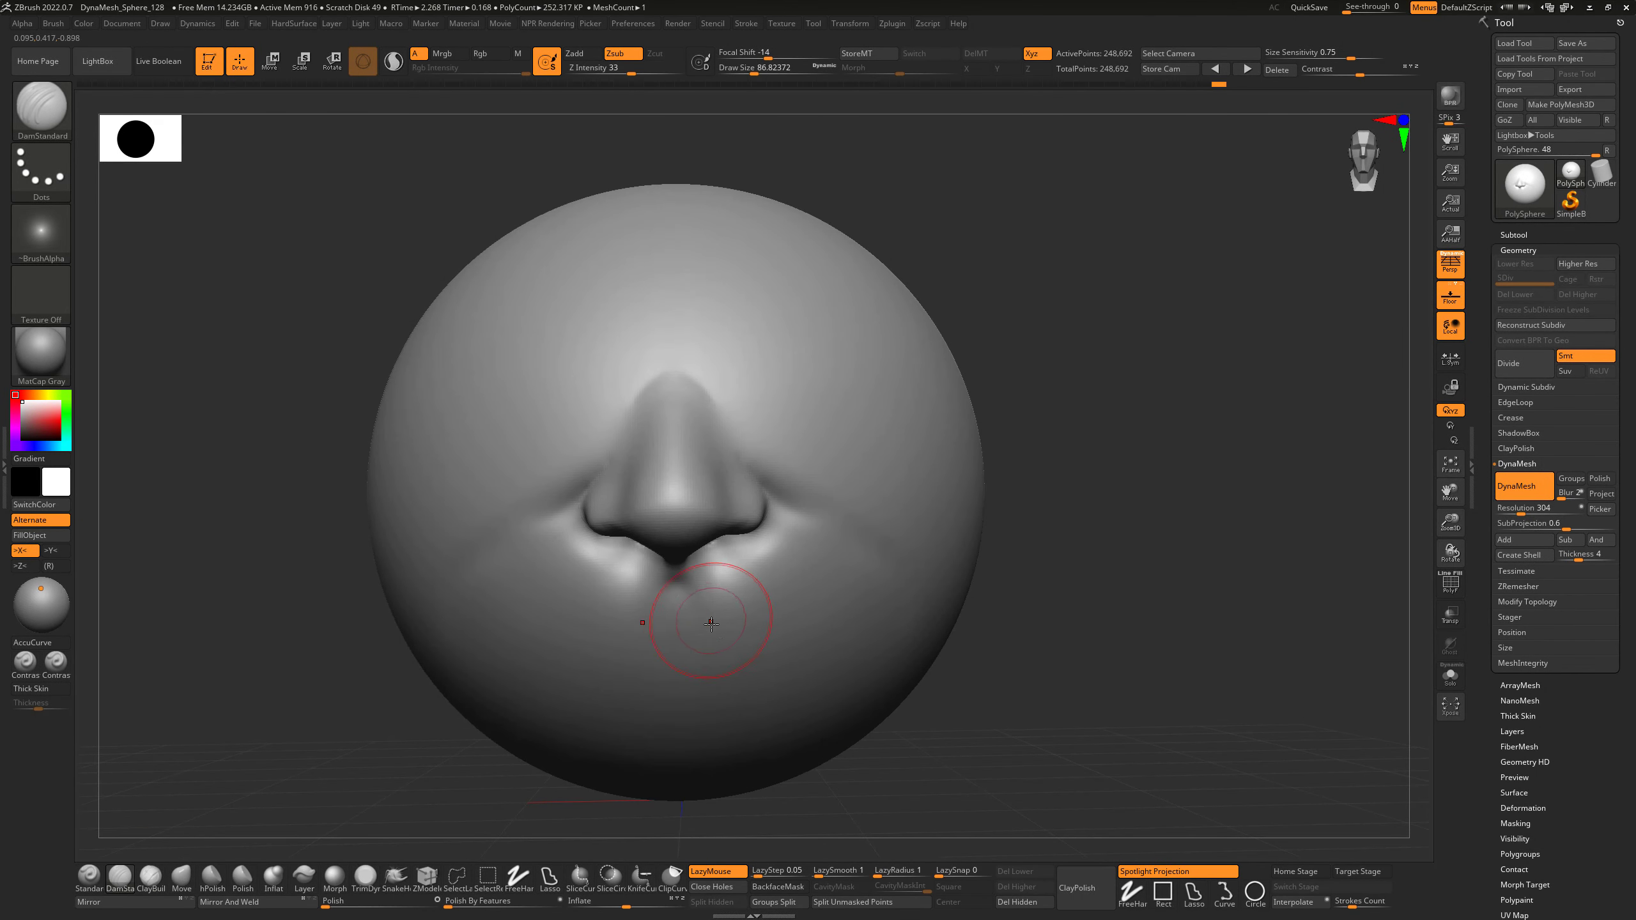
key(s)
drag(712, 625, 726, 626)
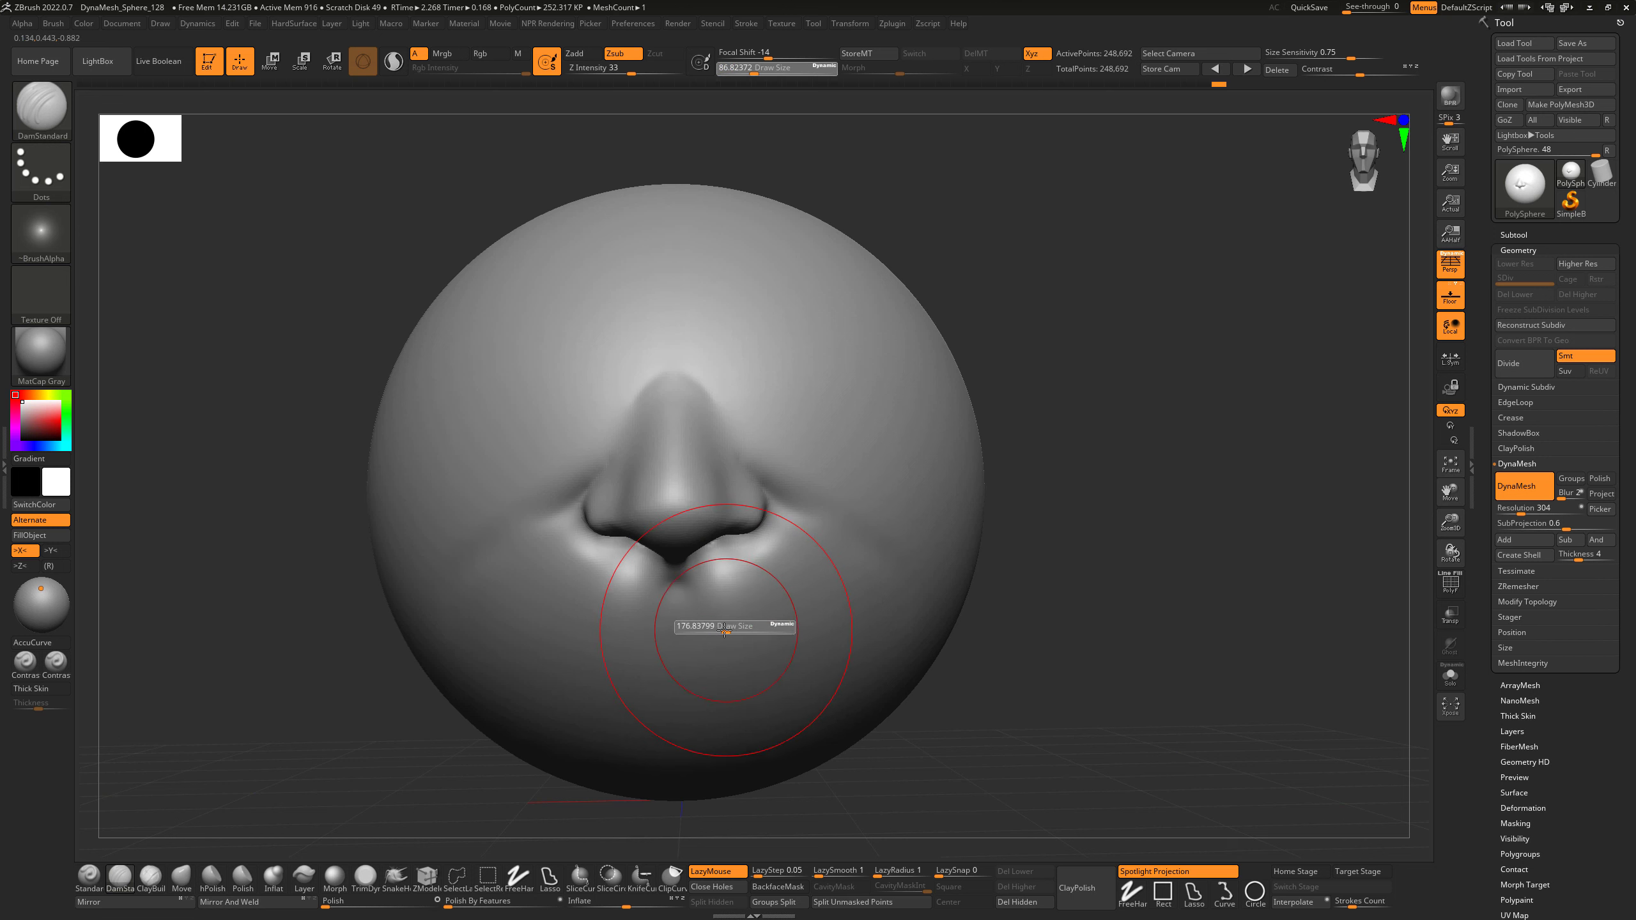
alt+drag(1107, 568, 1264, 530)
key(s)
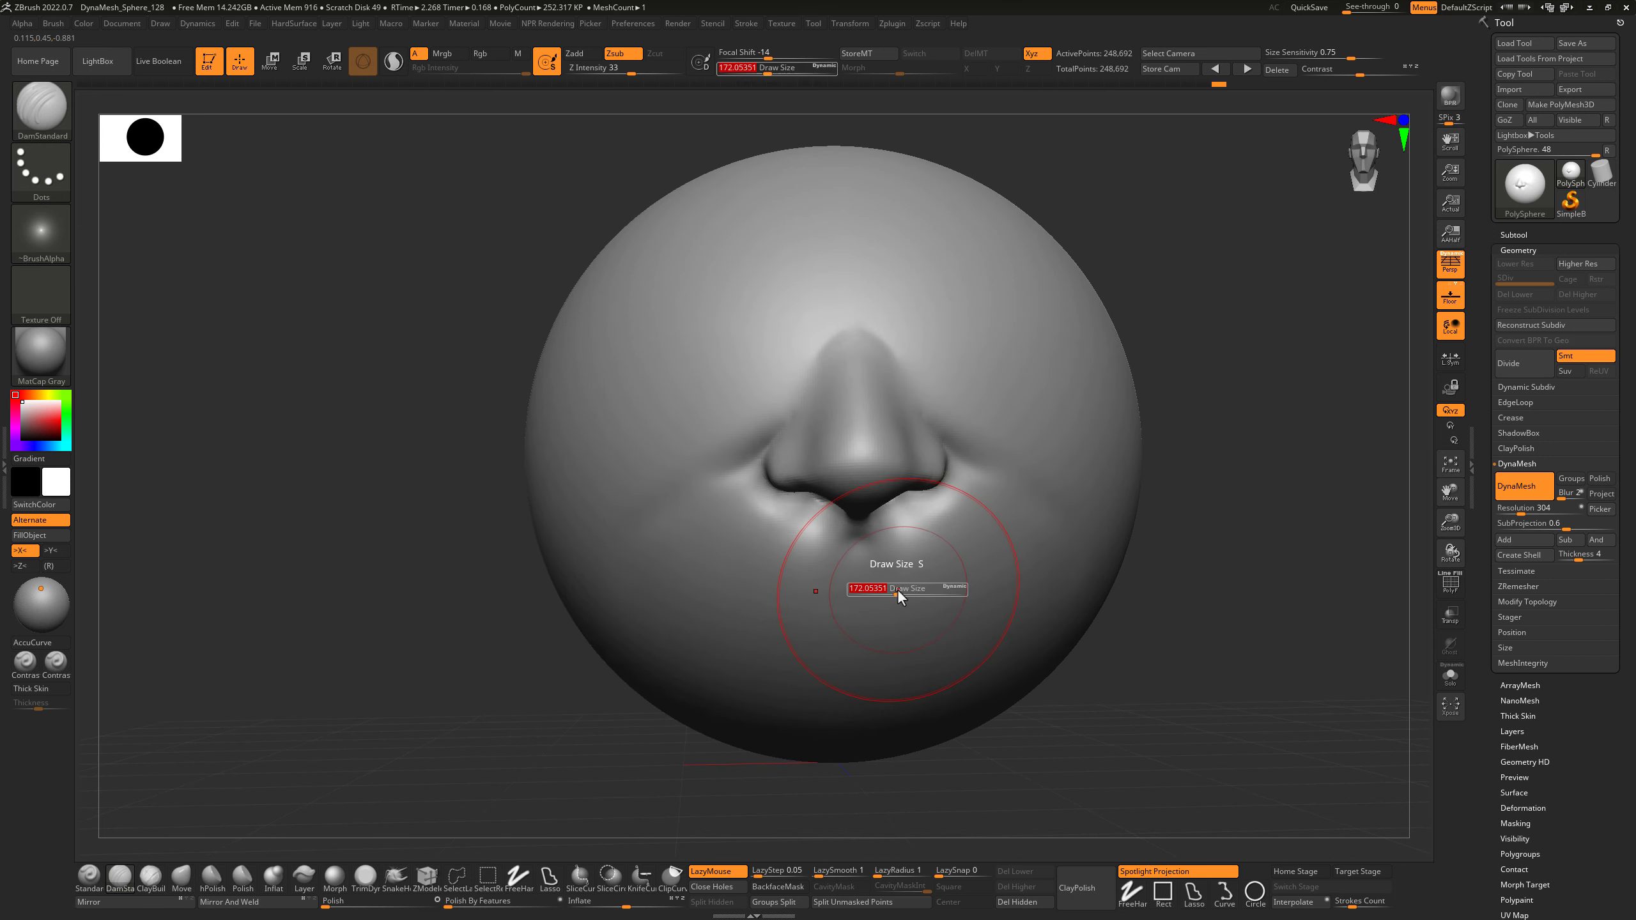
drag(896, 591, 899, 597)
key(s)
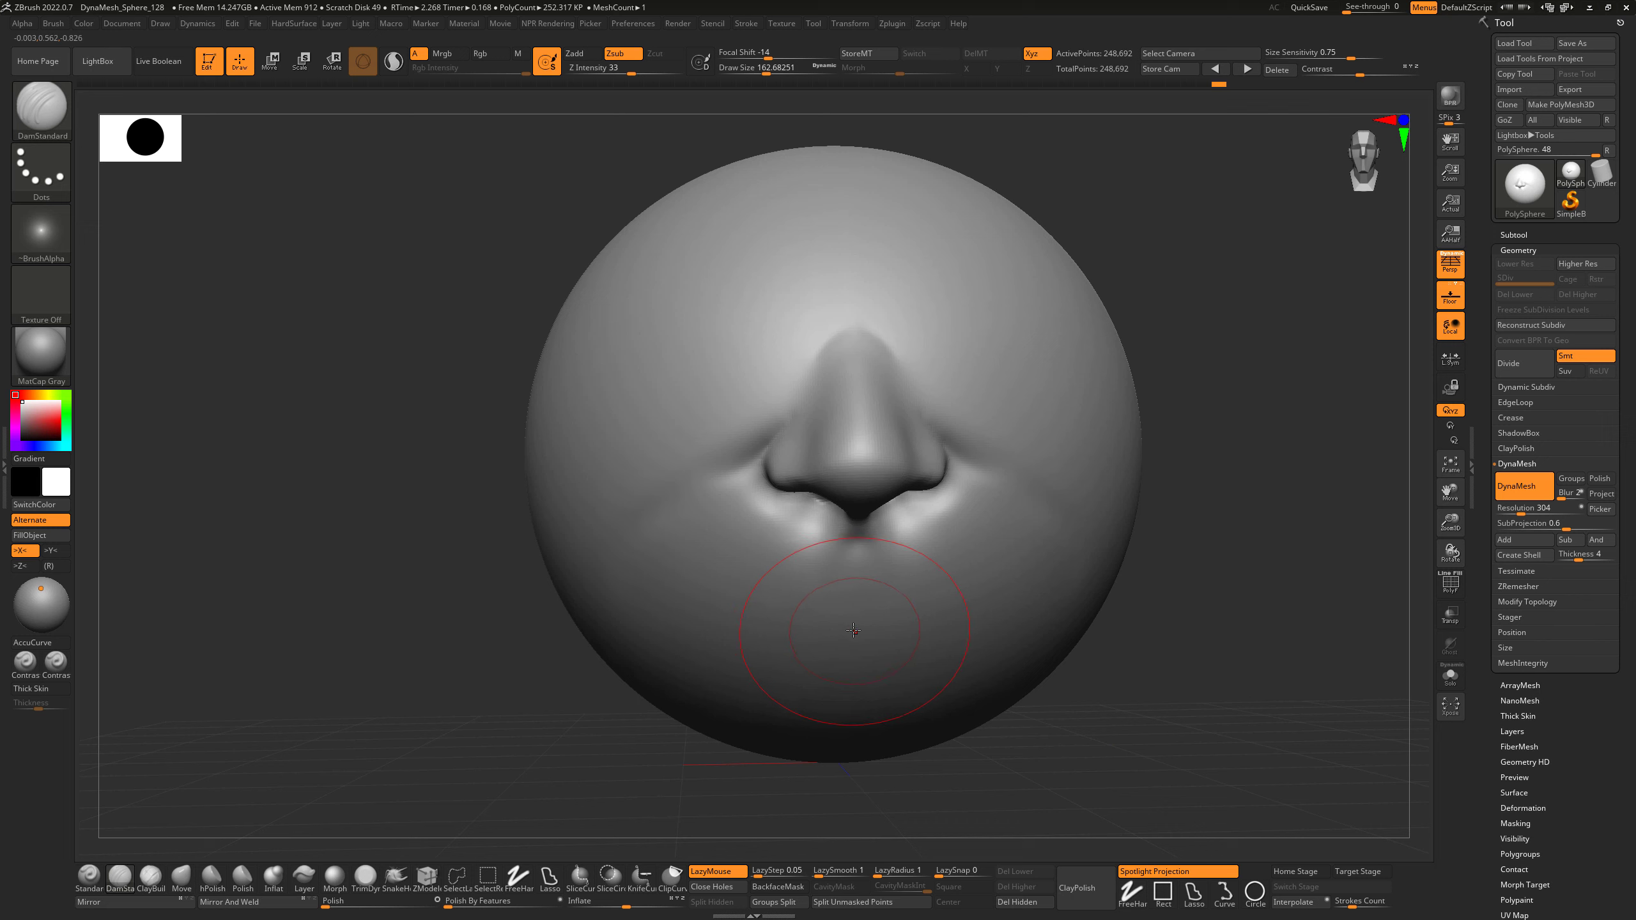
mouse_move(851, 632)
mouse_down()
mouse_move(799, 599)
mouse_move(685, 603)
mouse_up()
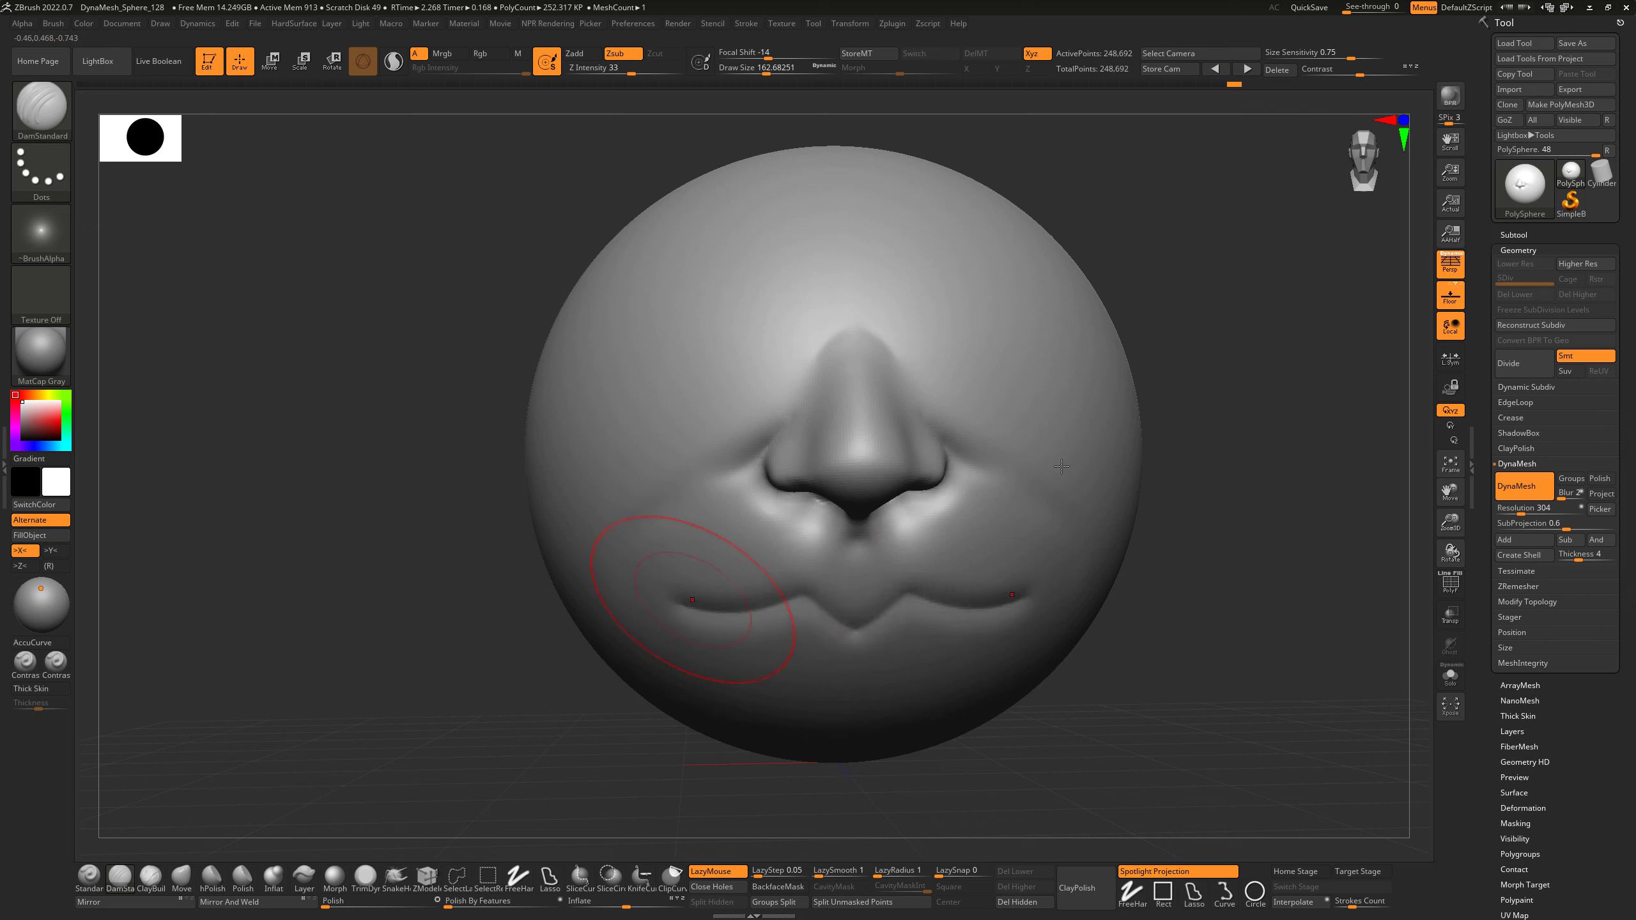
mouse_move(1233, 414)
mouse_down()
mouse_move(1217, 427)
mouse_move(1205, 401)
mouse_up()
key(ctrl+z)
Carve the mouth line close below the philtrum with the DamStandard brush at a draw size of about 124 and deepen it.
key(s)
drag(854, 562, 667, 551)
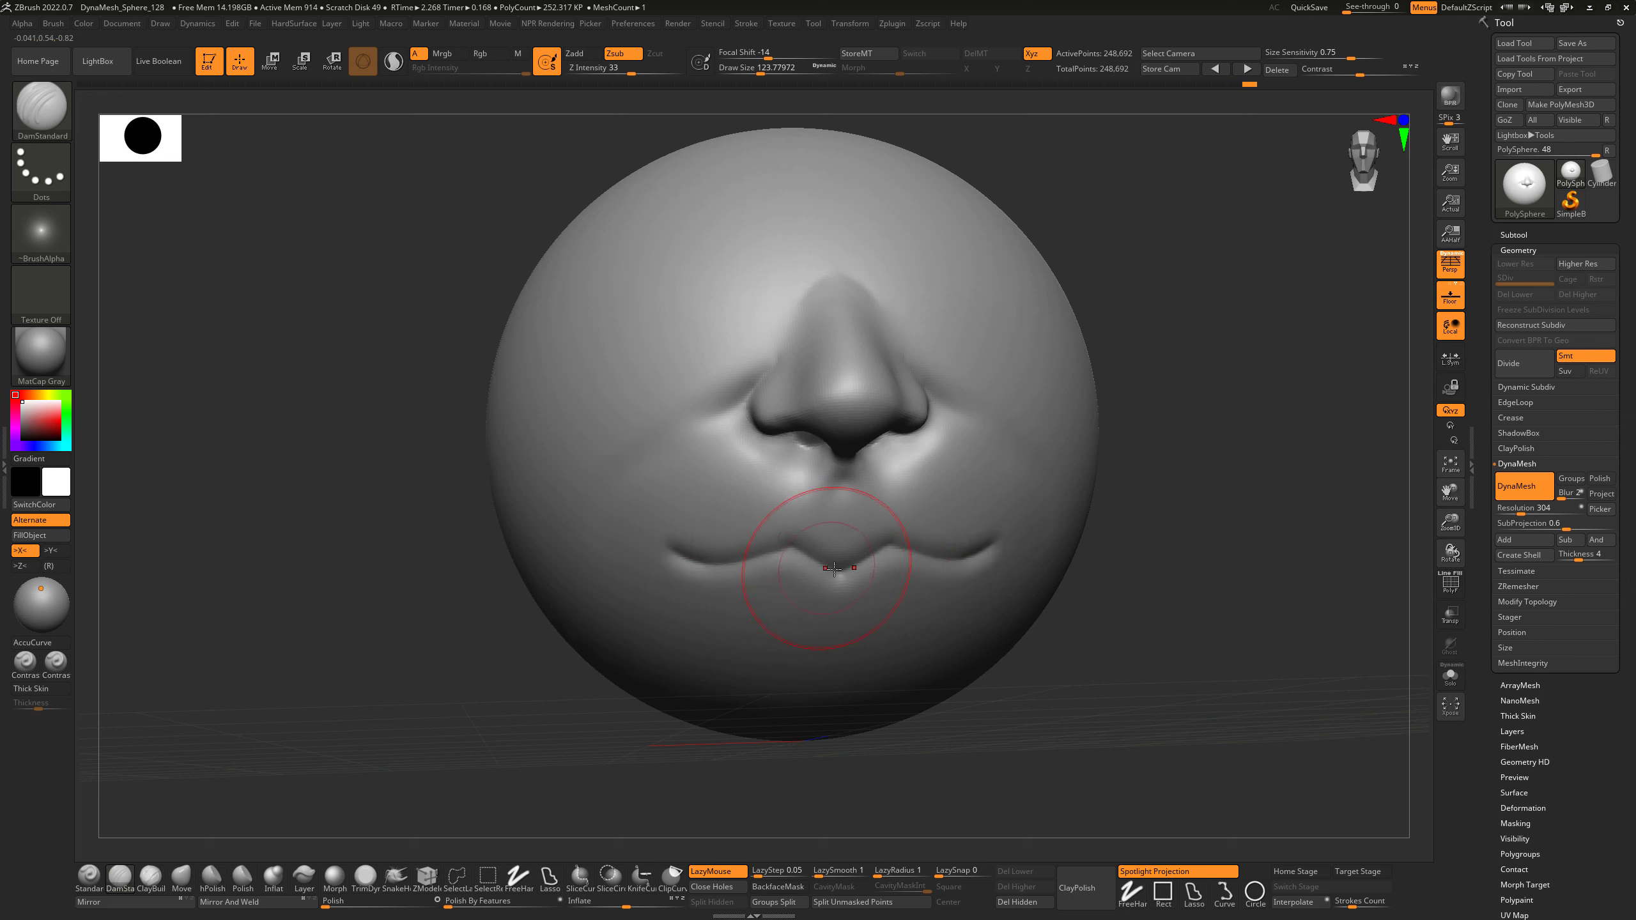
mouse_move(1118, 346)
mouse_down()
mouse_move(1089, 352)
mouse_move(1151, 373)
mouse_up()
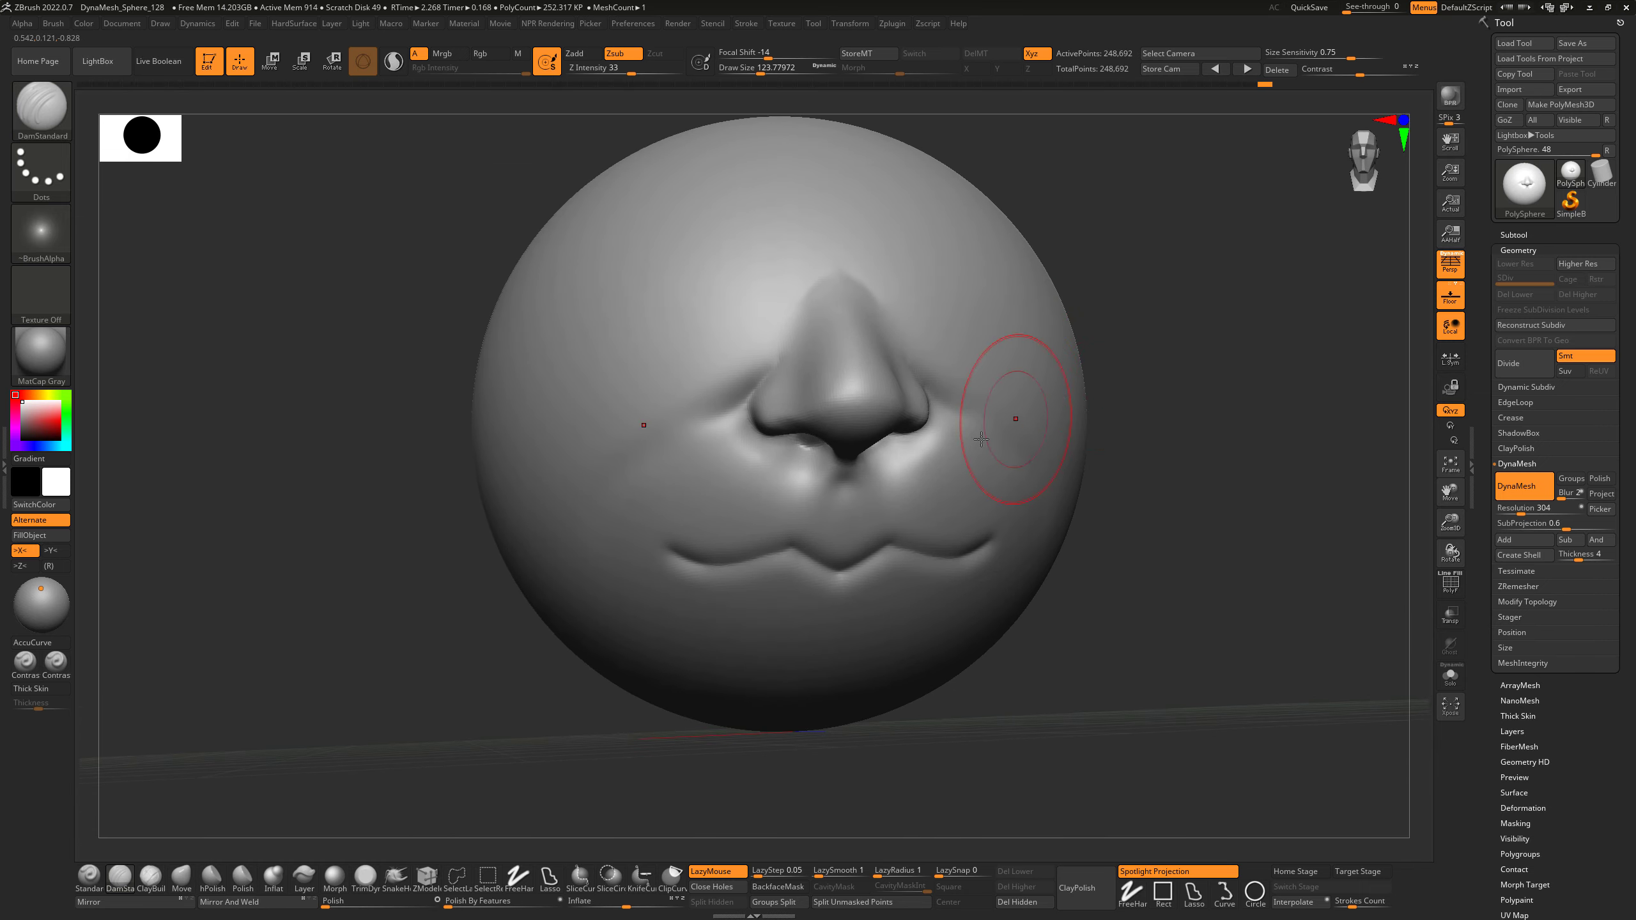
drag(1057, 663, 1031, 657)
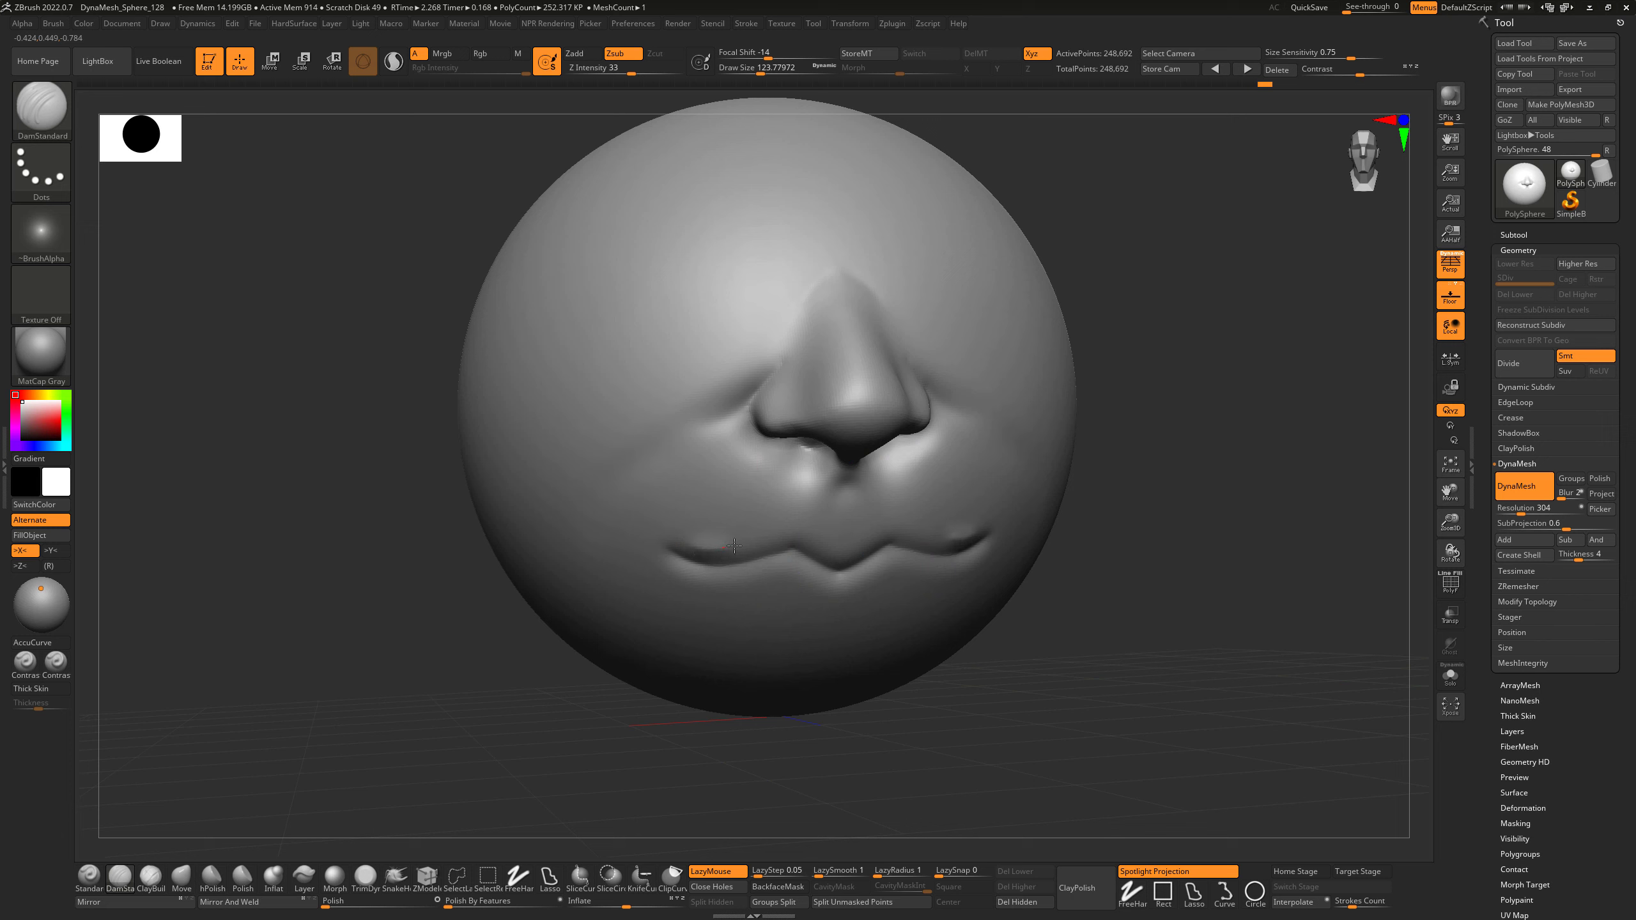
mouse_move(735, 546)
mouse_down()
mouse_move(811, 515)
mouse_move(831, 554)
mouse_move(888, 559)
mouse_up()
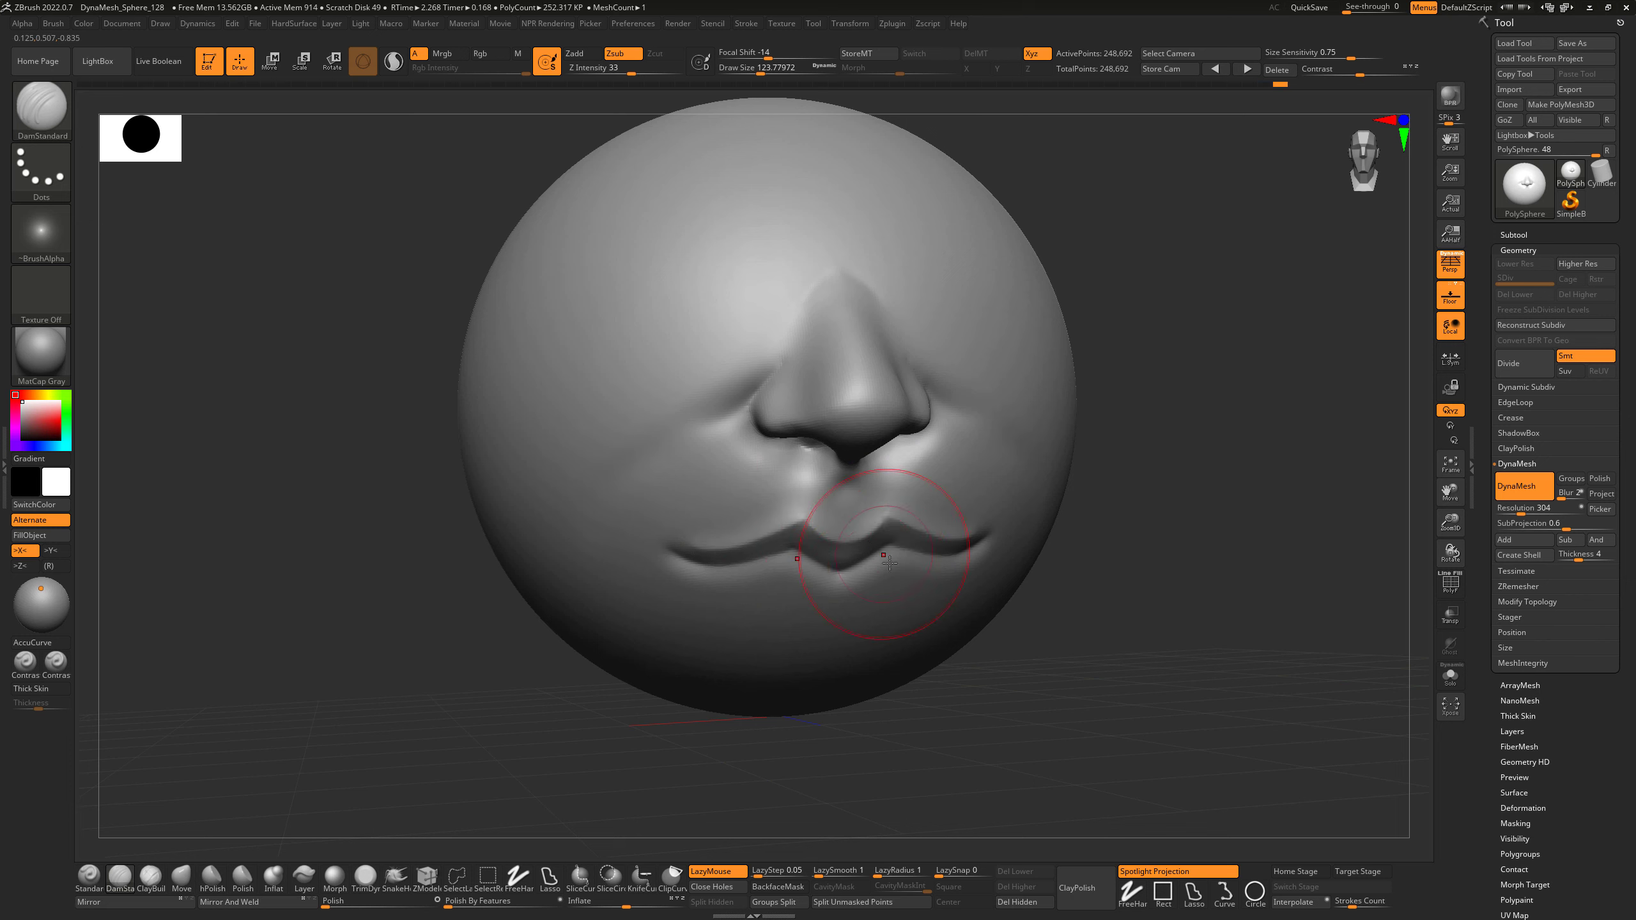
drag(1082, 652, 1036, 665)
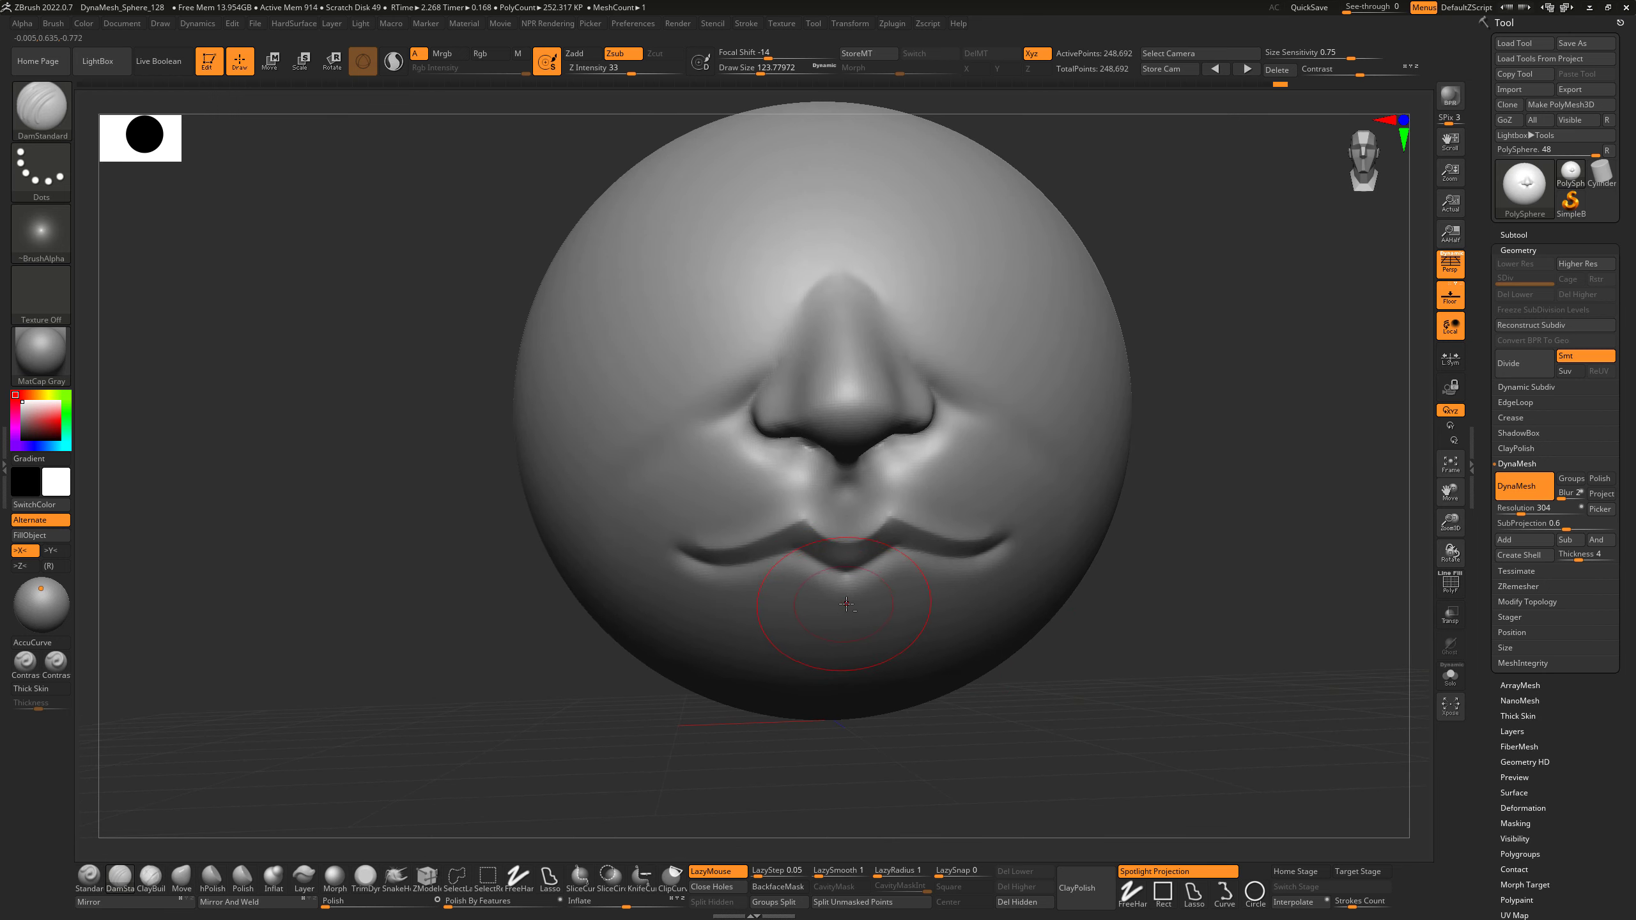
Carve the lower edge of the bottom lip beneath the mouth line and smooth the area around it.
drag(833, 606, 784, 600)
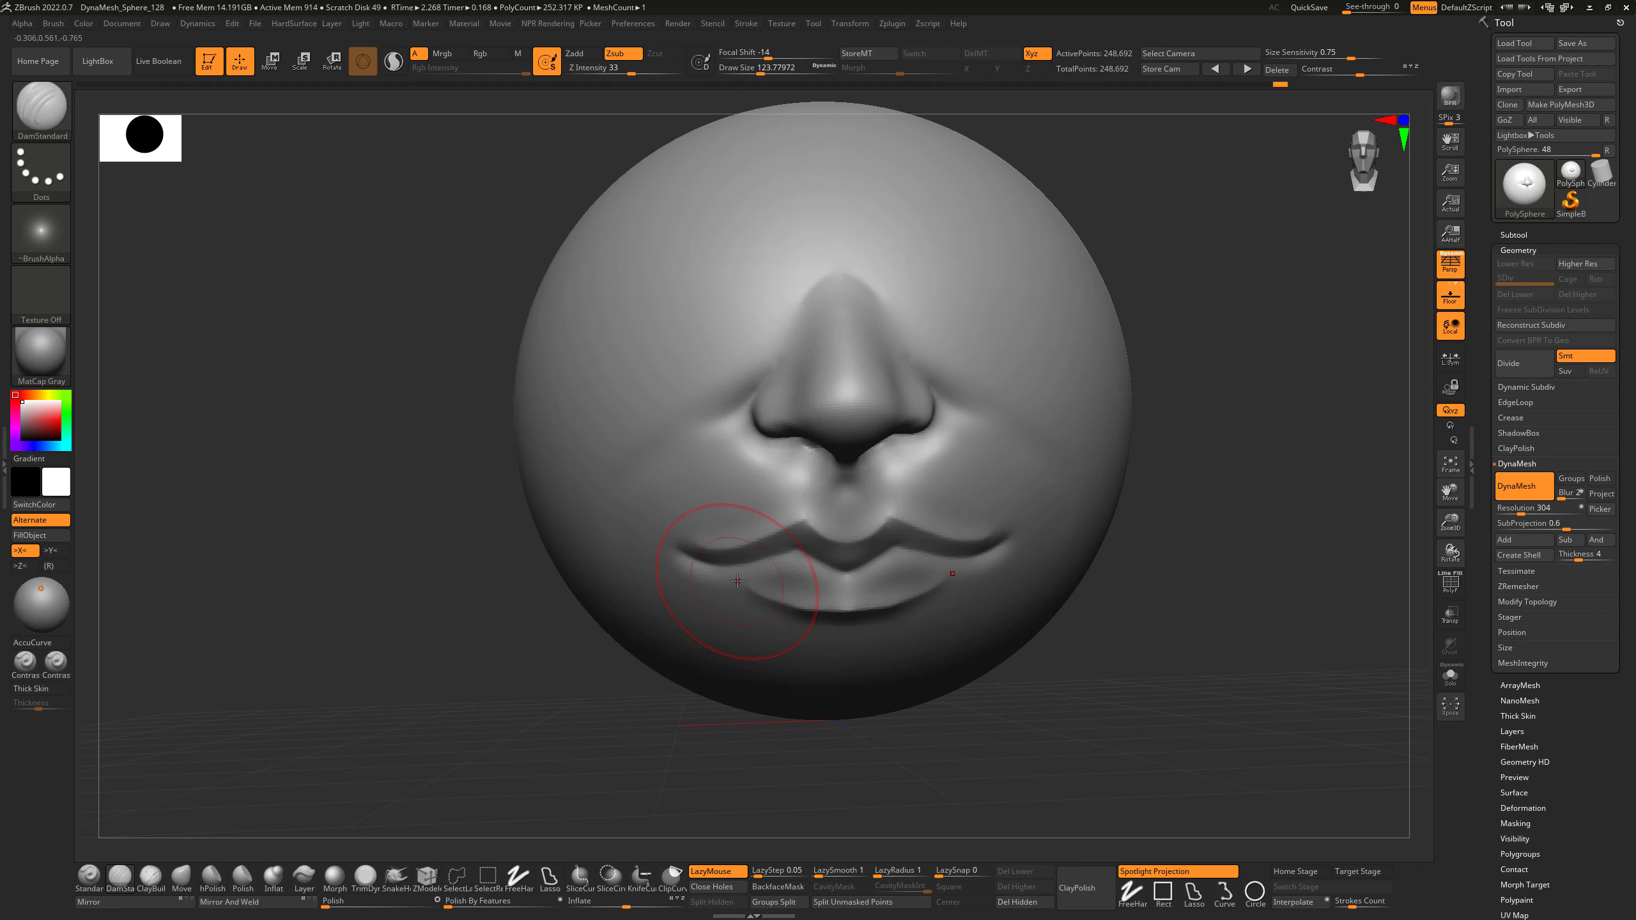
drag(1028, 725, 1000, 708)
key(shift)
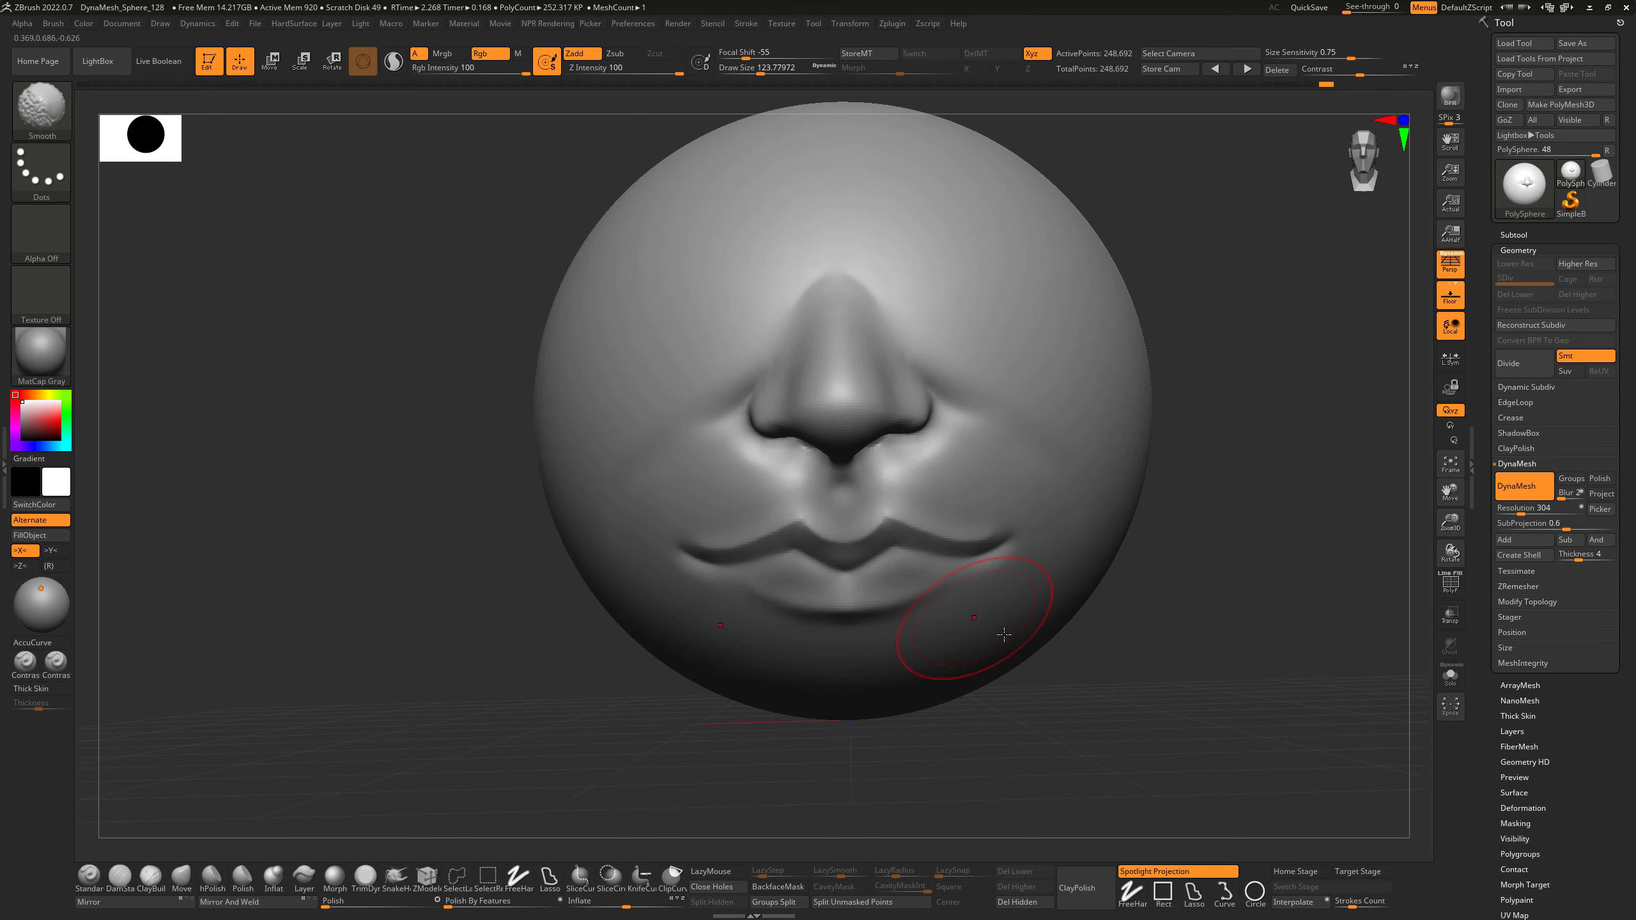
mouse_move(1095, 670)
mouse_down()
mouse_move(1006, 706)
mouse_move(1034, 707)
mouse_up()
Sharpen the mouth line out to its corners at a draw size of about 74 and remesh the head with DynaMesh.
key(s)
drag(872, 570, 857, 572)
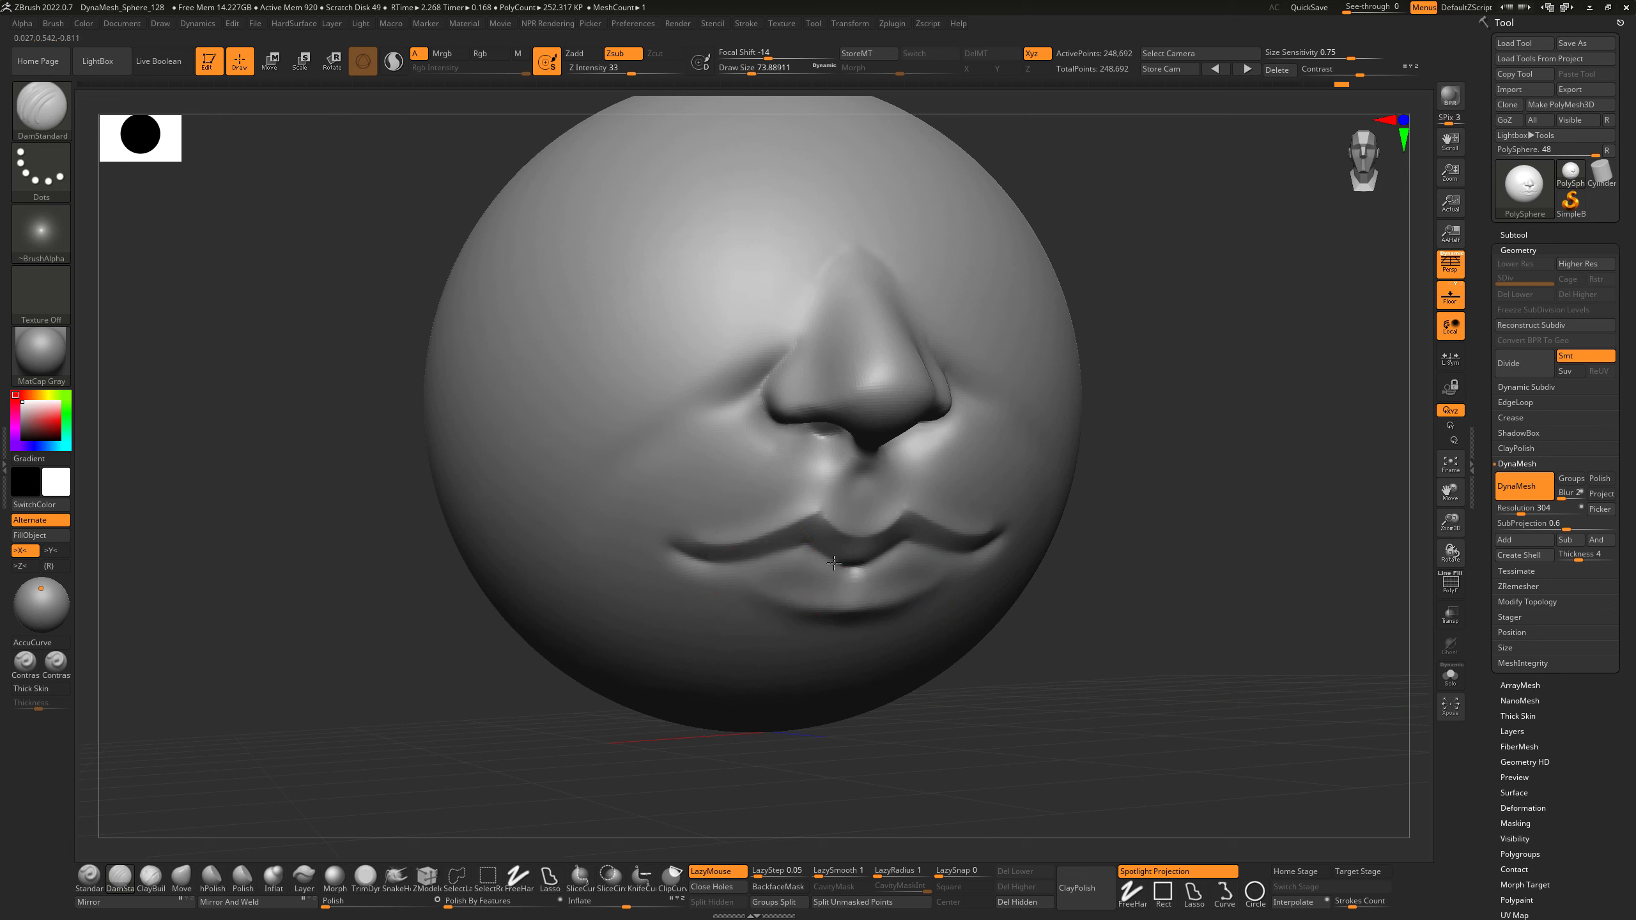
drag(965, 696, 922, 695)
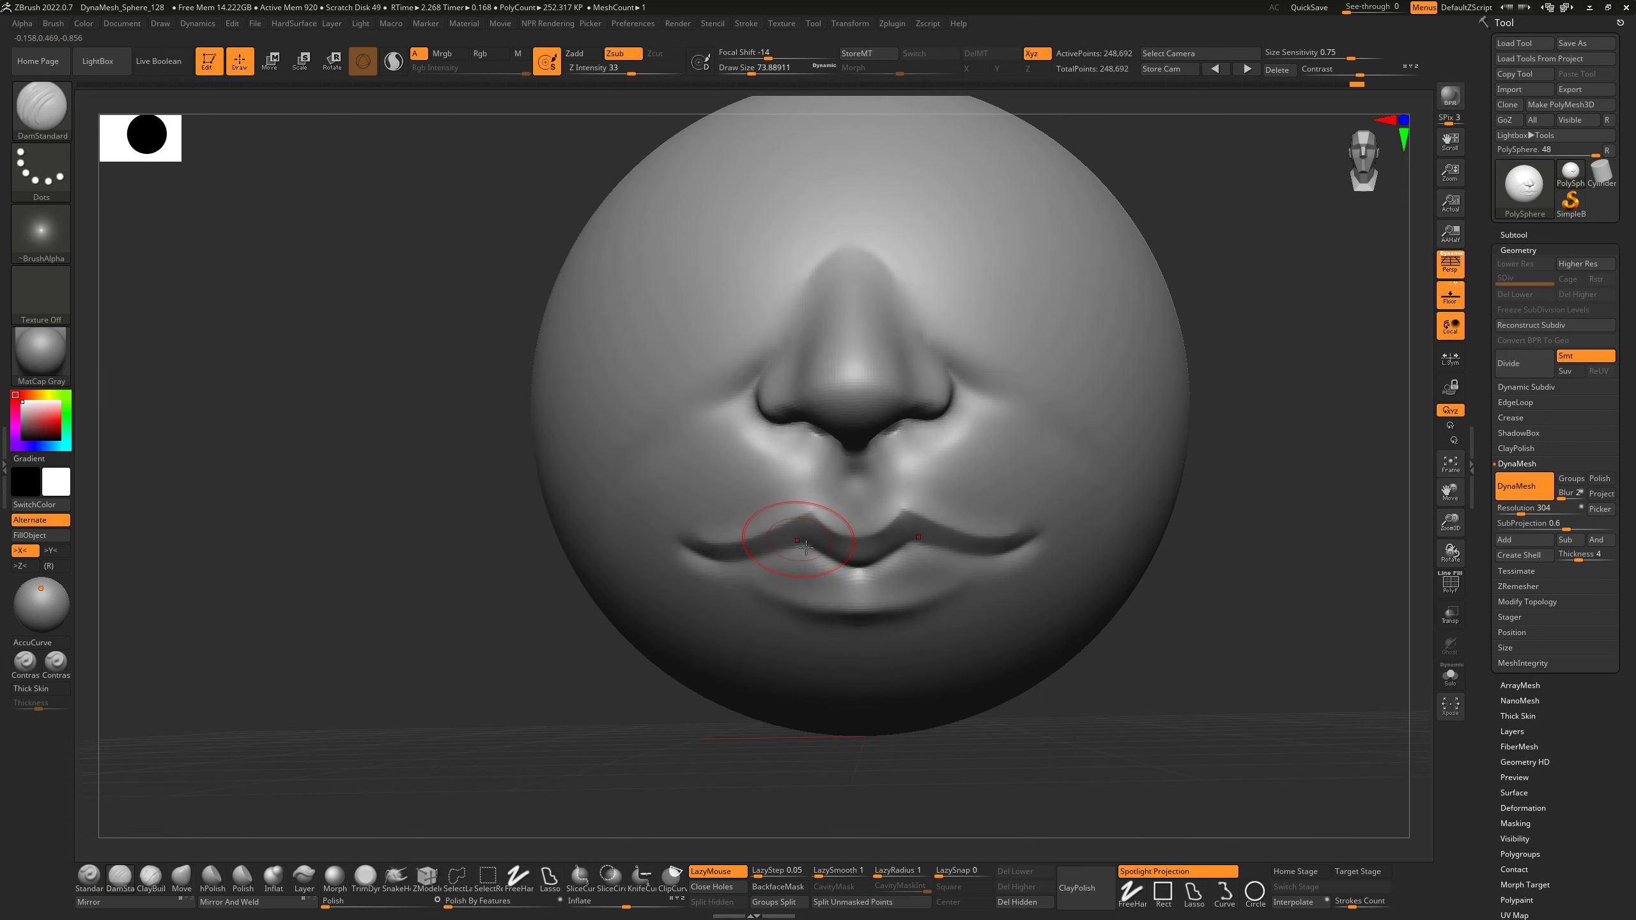
drag(769, 558, 692, 553)
drag(1034, 791, 1147, 767)
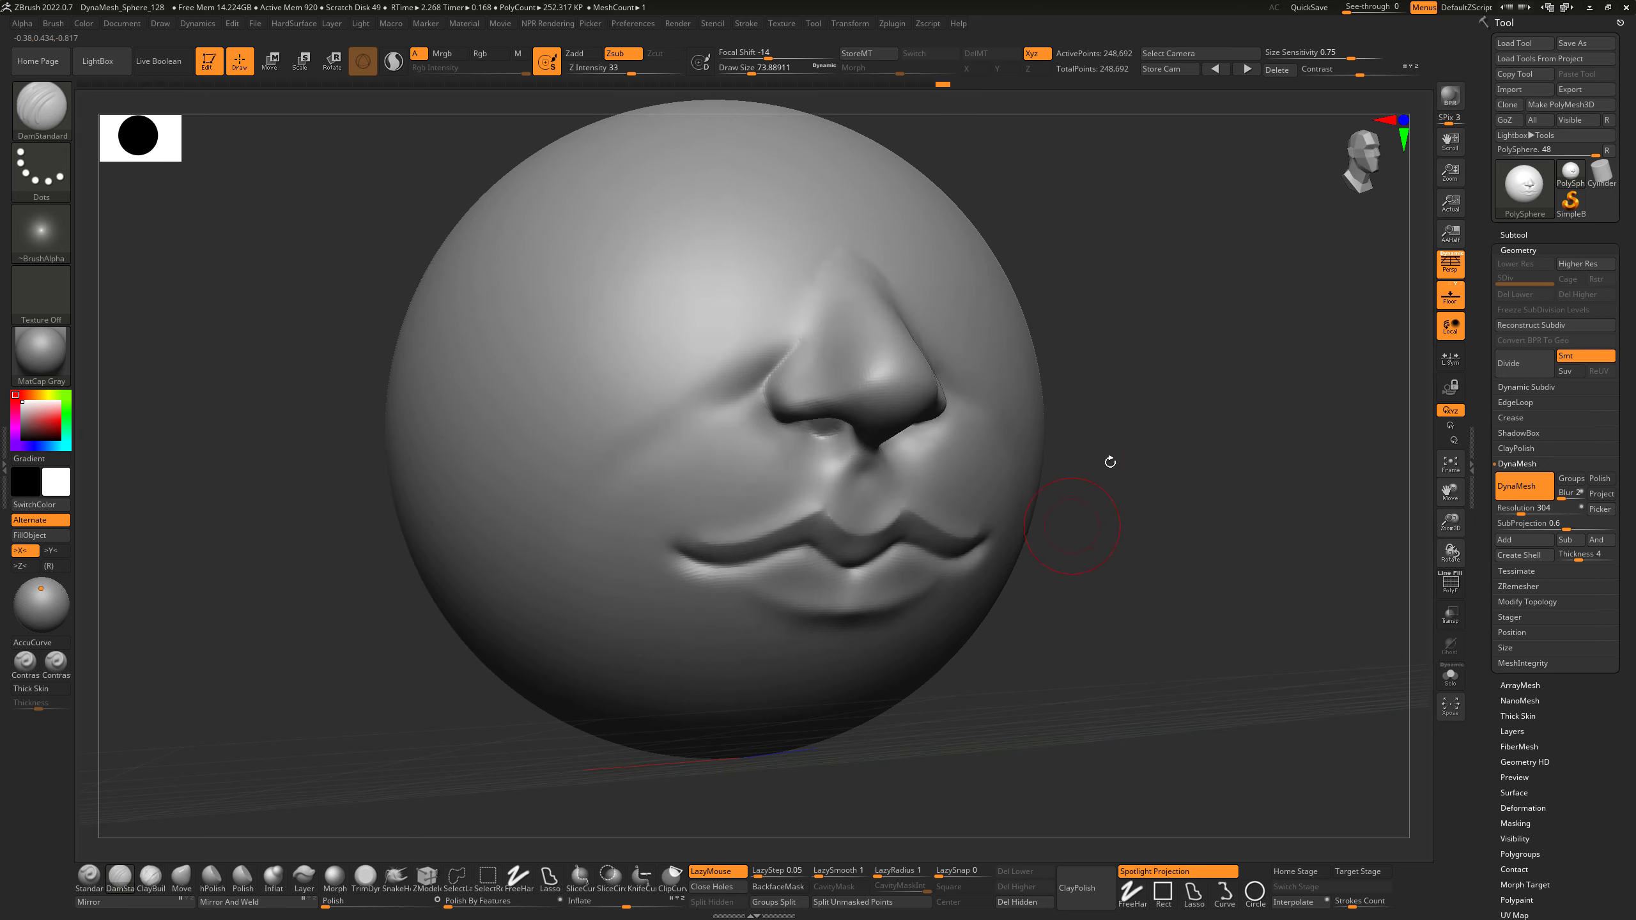
mouse_move(1266, 407)
ctrl+mouse_down()
mouse_move(1100, 631)
mouse_move(1133, 613)
mouse_move(1095, 605)
mouse_move(1045, 648)
ctrl+mouse_up()
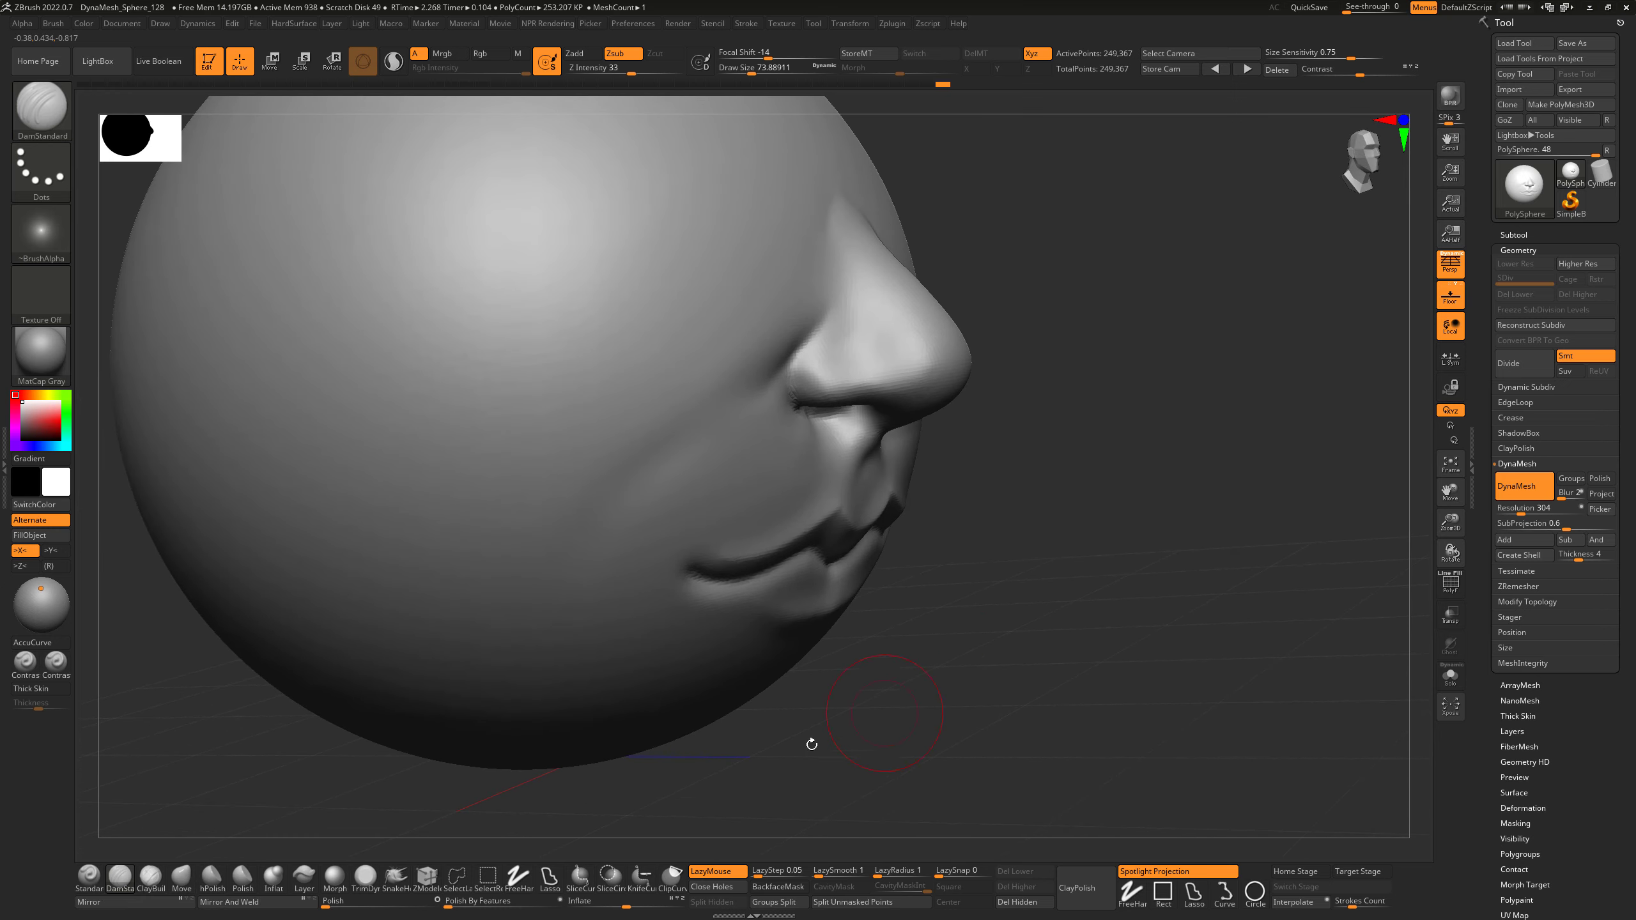
Pull the lower lip forward with the Move brush at a draw size of about 90.
click(182, 878)
key(s)
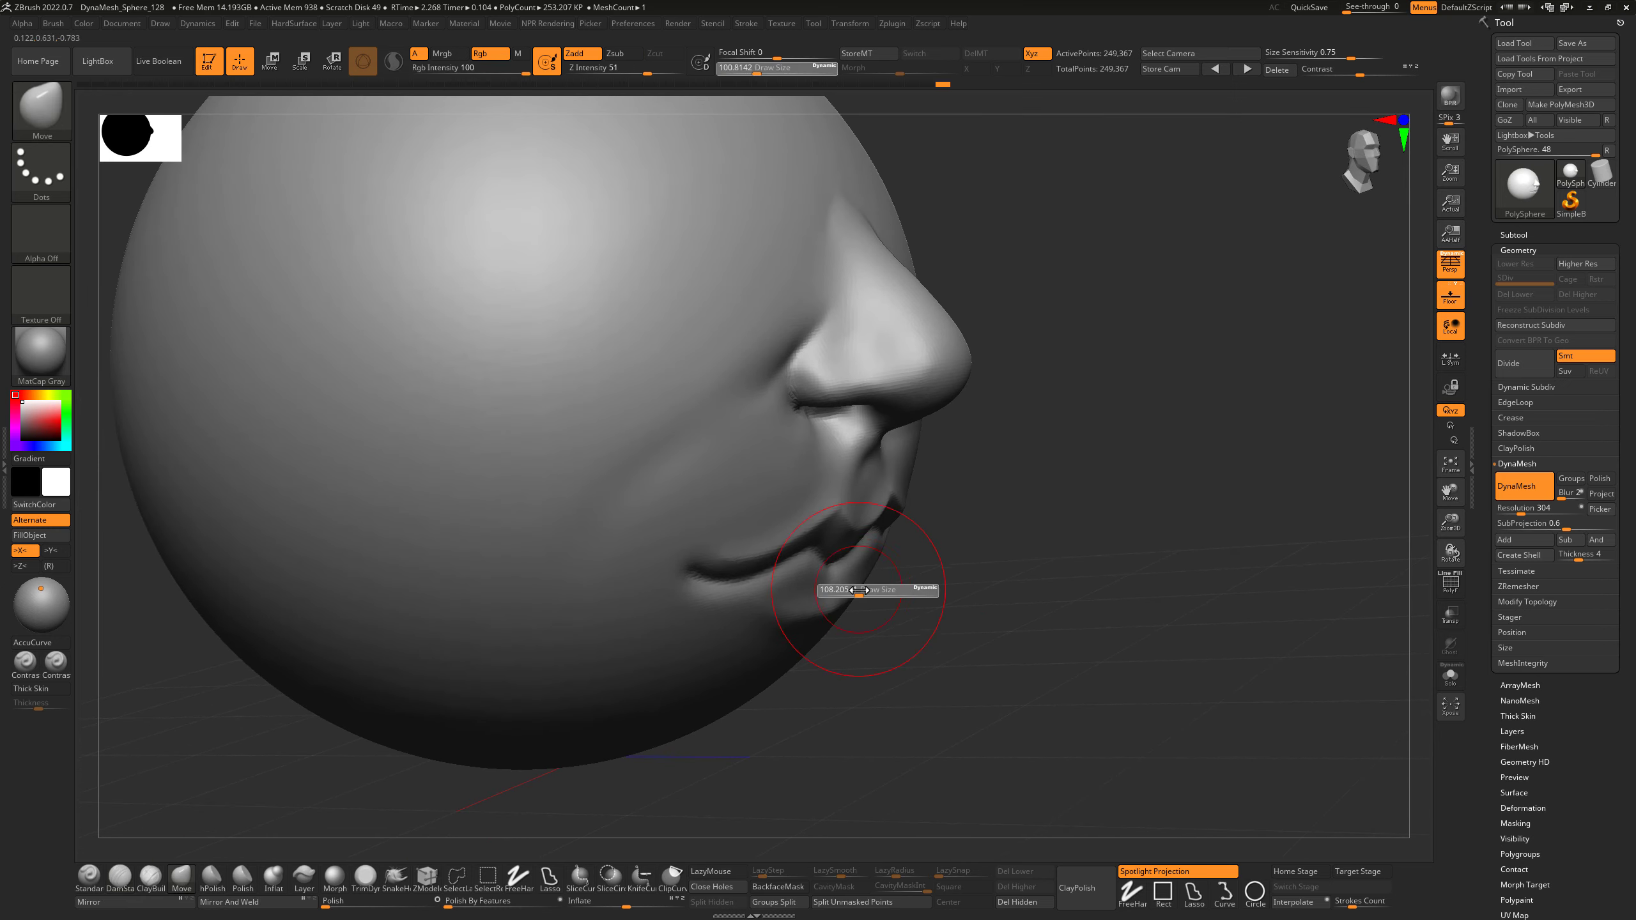
drag(841, 615, 854, 611)
mouse_move(947, 590)
mouse_down()
mouse_move(917, 630)
mouse_move(913, 609)
mouse_up()
key(s)
mouse_move(934, 597)
mouse_down()
mouse_move(916, 614)
mouse_move(903, 571)
mouse_up()
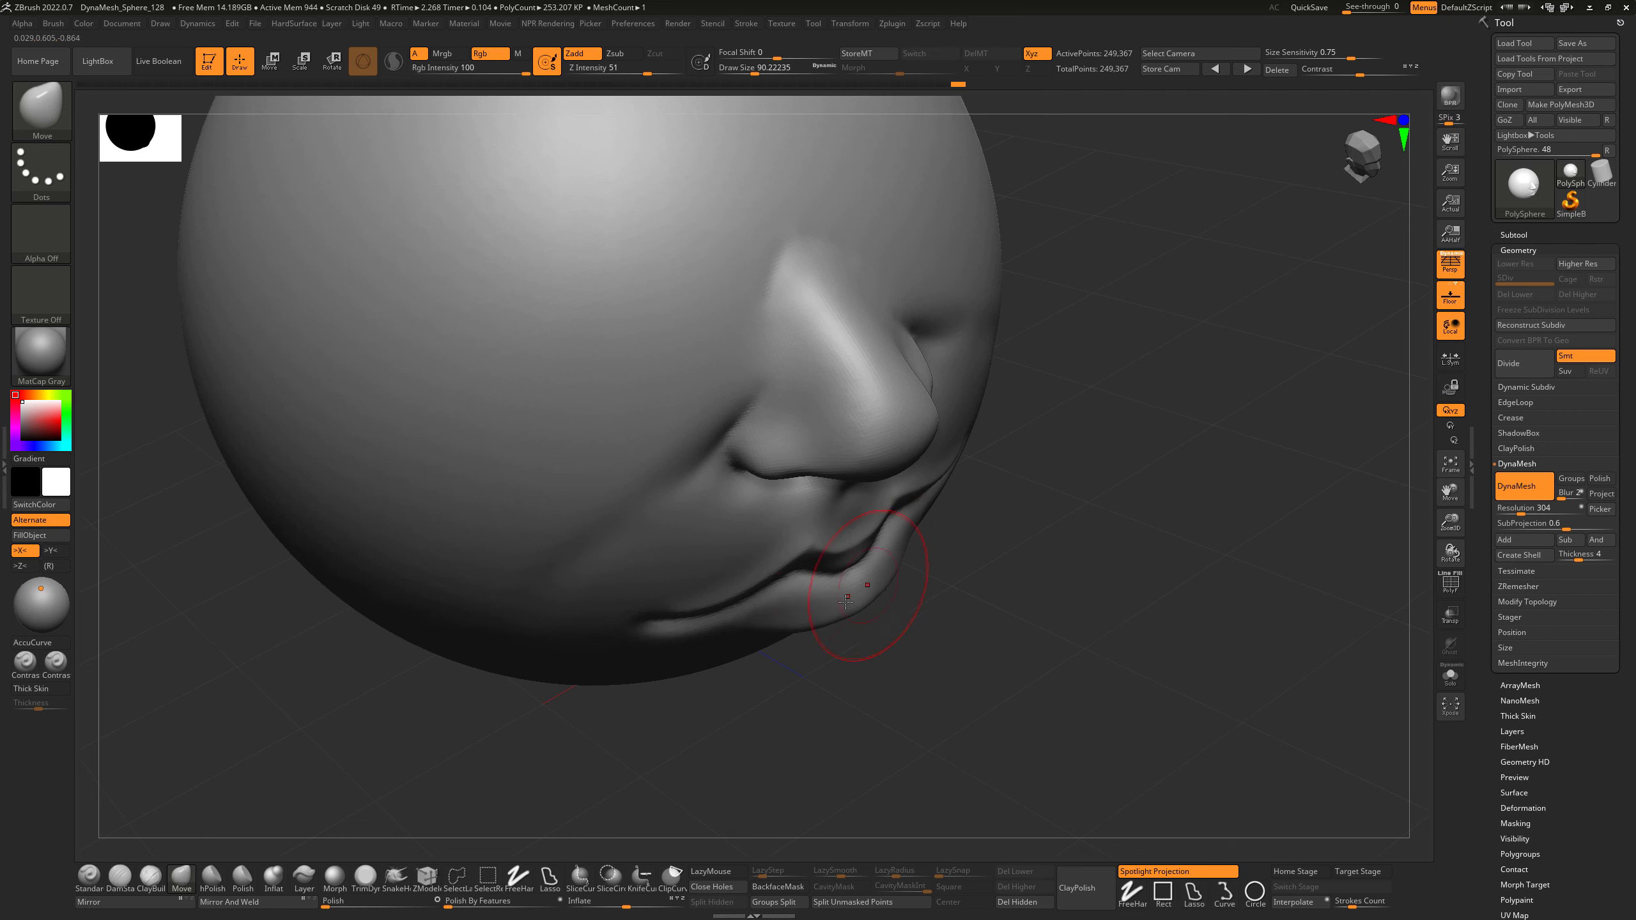
mouse_move(809, 624)
mouse_down()
mouse_move(915, 552)
mouse_move(985, 547)
mouse_move(921, 501)
mouse_move(869, 527)
mouse_up()
Reshape the lip profile with the Move brush, raising the draw size to about 124 and 167.
key(s)
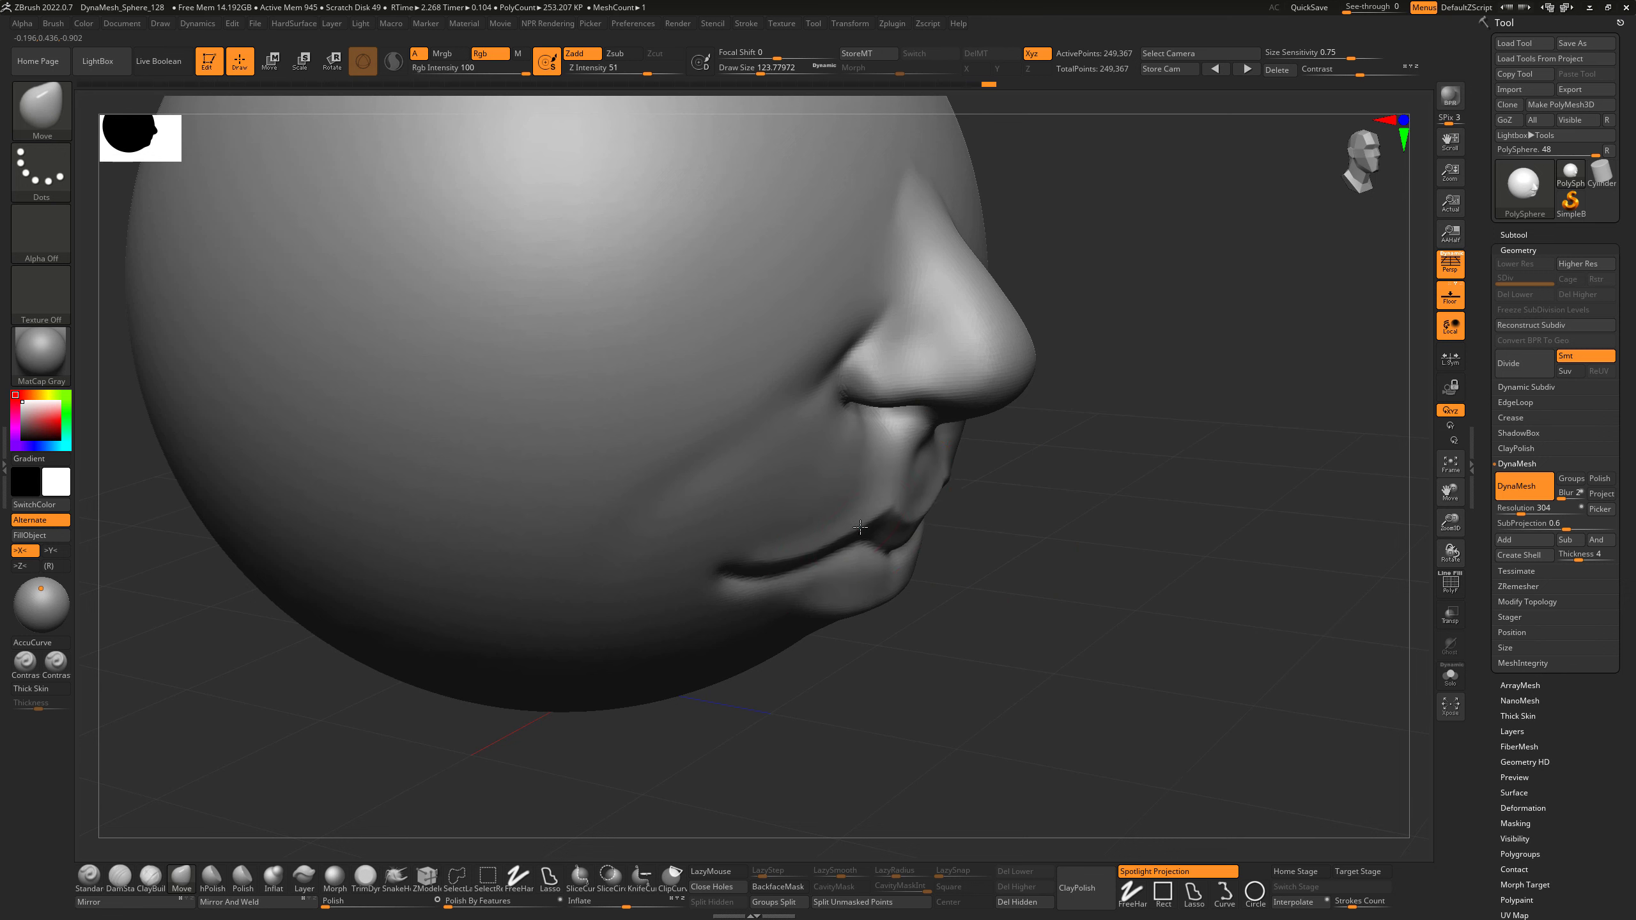
mouse_move(1020, 536)
mouse_down()
mouse_move(928, 538)
mouse_move(1031, 512)
mouse_move(976, 509)
mouse_move(967, 482)
mouse_up()
key(s)
mouse_move(1051, 520)
mouse_down()
mouse_move(997, 555)
mouse_move(1000, 514)
mouse_move(1001, 547)
mouse_move(903, 568)
mouse_up()
key(s)
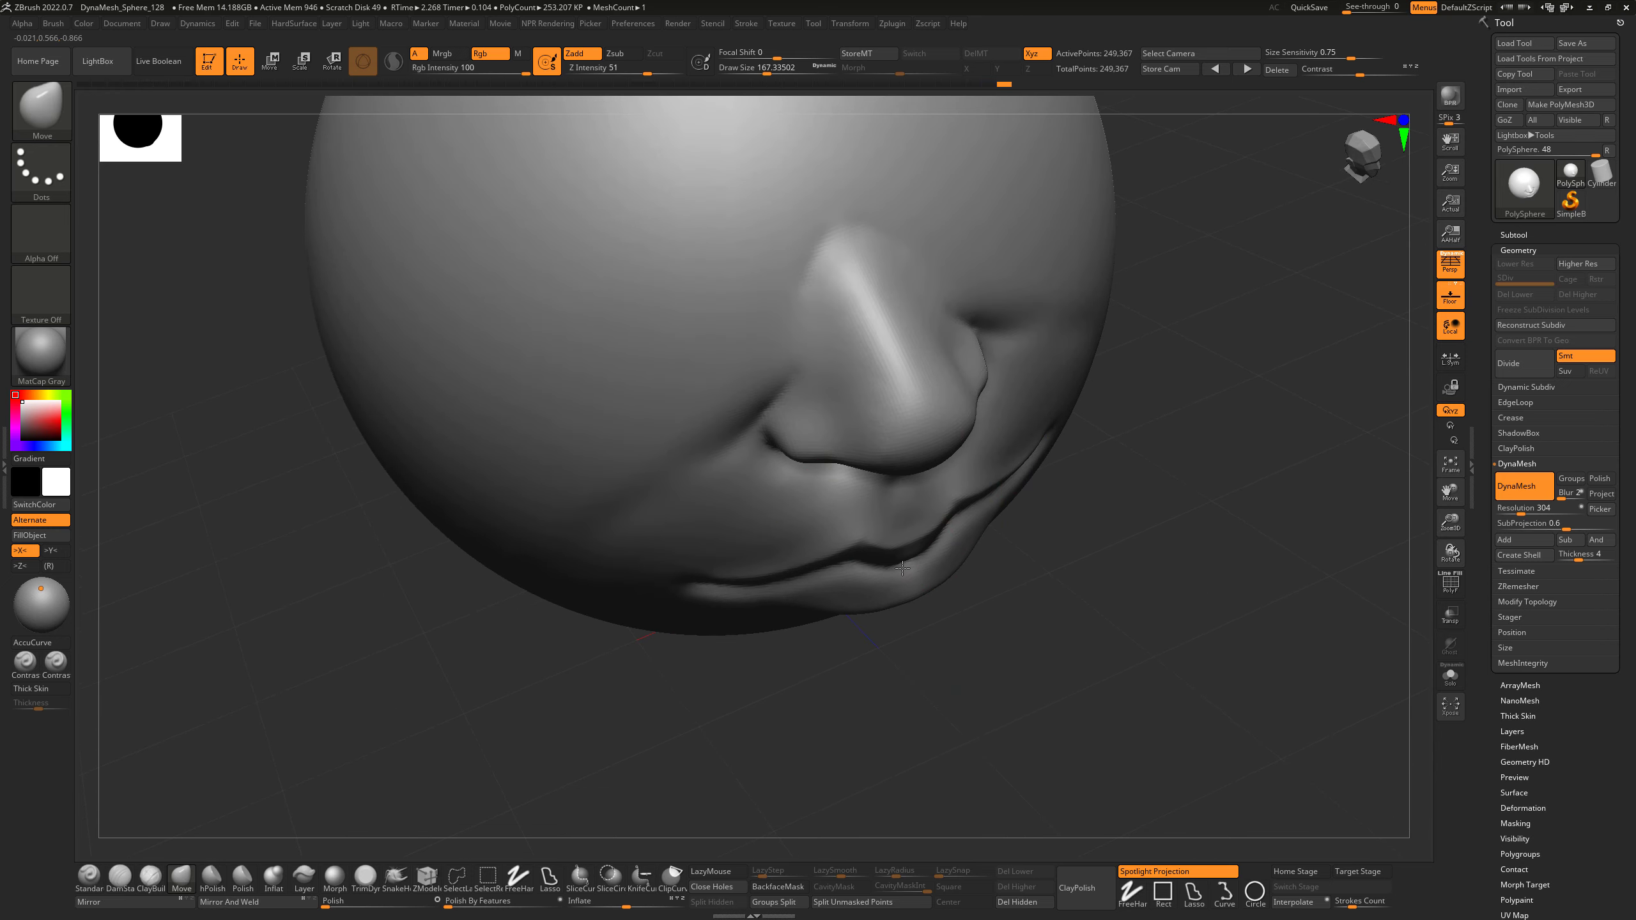
drag(1010, 606, 1049, 494)
mouse_move(1109, 562)
mouse_down()
mouse_move(1052, 547)
mouse_move(973, 584)
mouse_move(916, 637)
mouse_move(1015, 566)
mouse_move(1053, 567)
mouse_up()
Pull a chin out of the underside of the head with the Move brush at a draw size of about 217.
key(s)
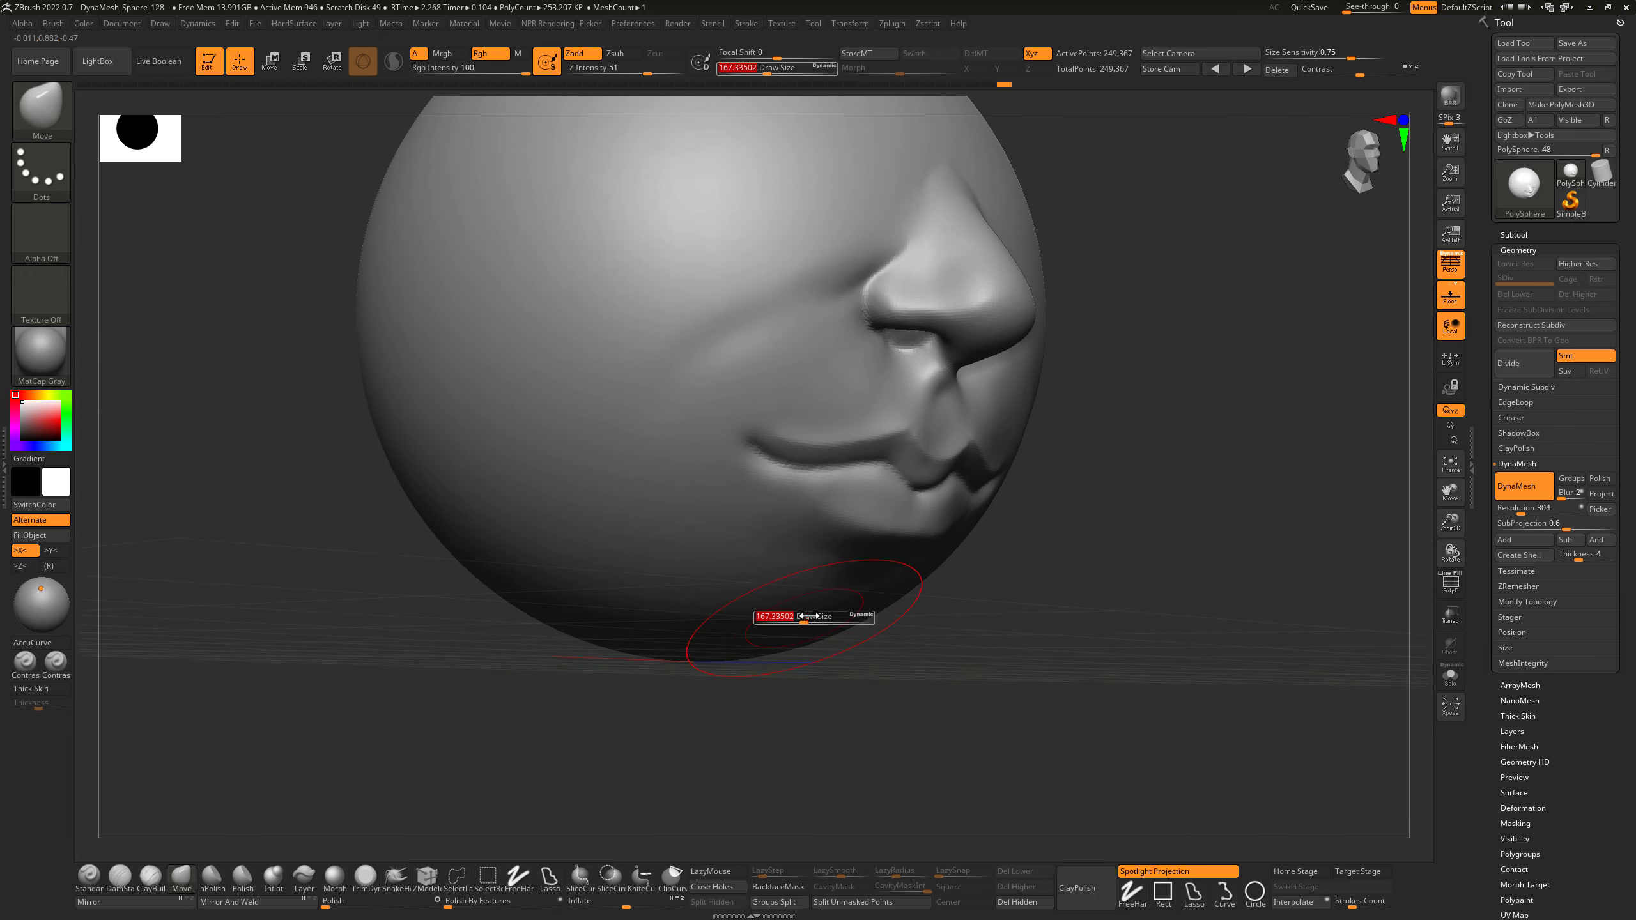
drag(804, 619, 877, 656)
drag(1029, 619, 870, 655)
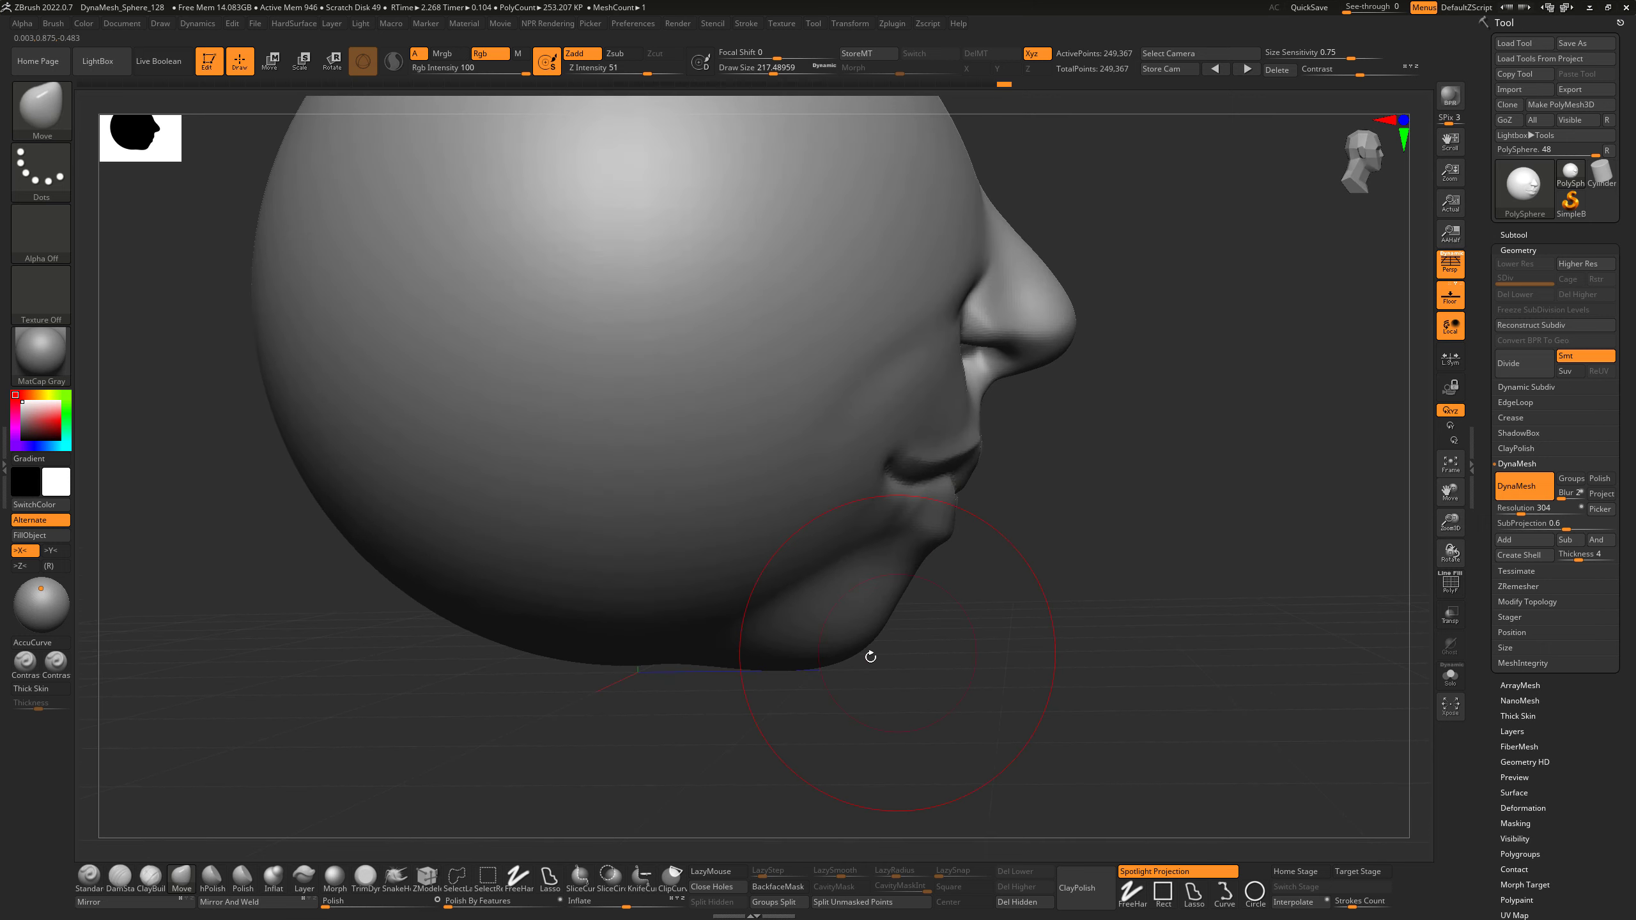
mouse_move(987, 645)
mouse_down()
mouse_move(932, 649)
mouse_move(921, 693)
mouse_move(856, 654)
mouse_move(815, 683)
mouse_move(817, 660)
mouse_up()
Widen and smooth the chin into the jaw at a draw size of about 192 and update the DynaMesh.
key(s)
key(s)
key(s)
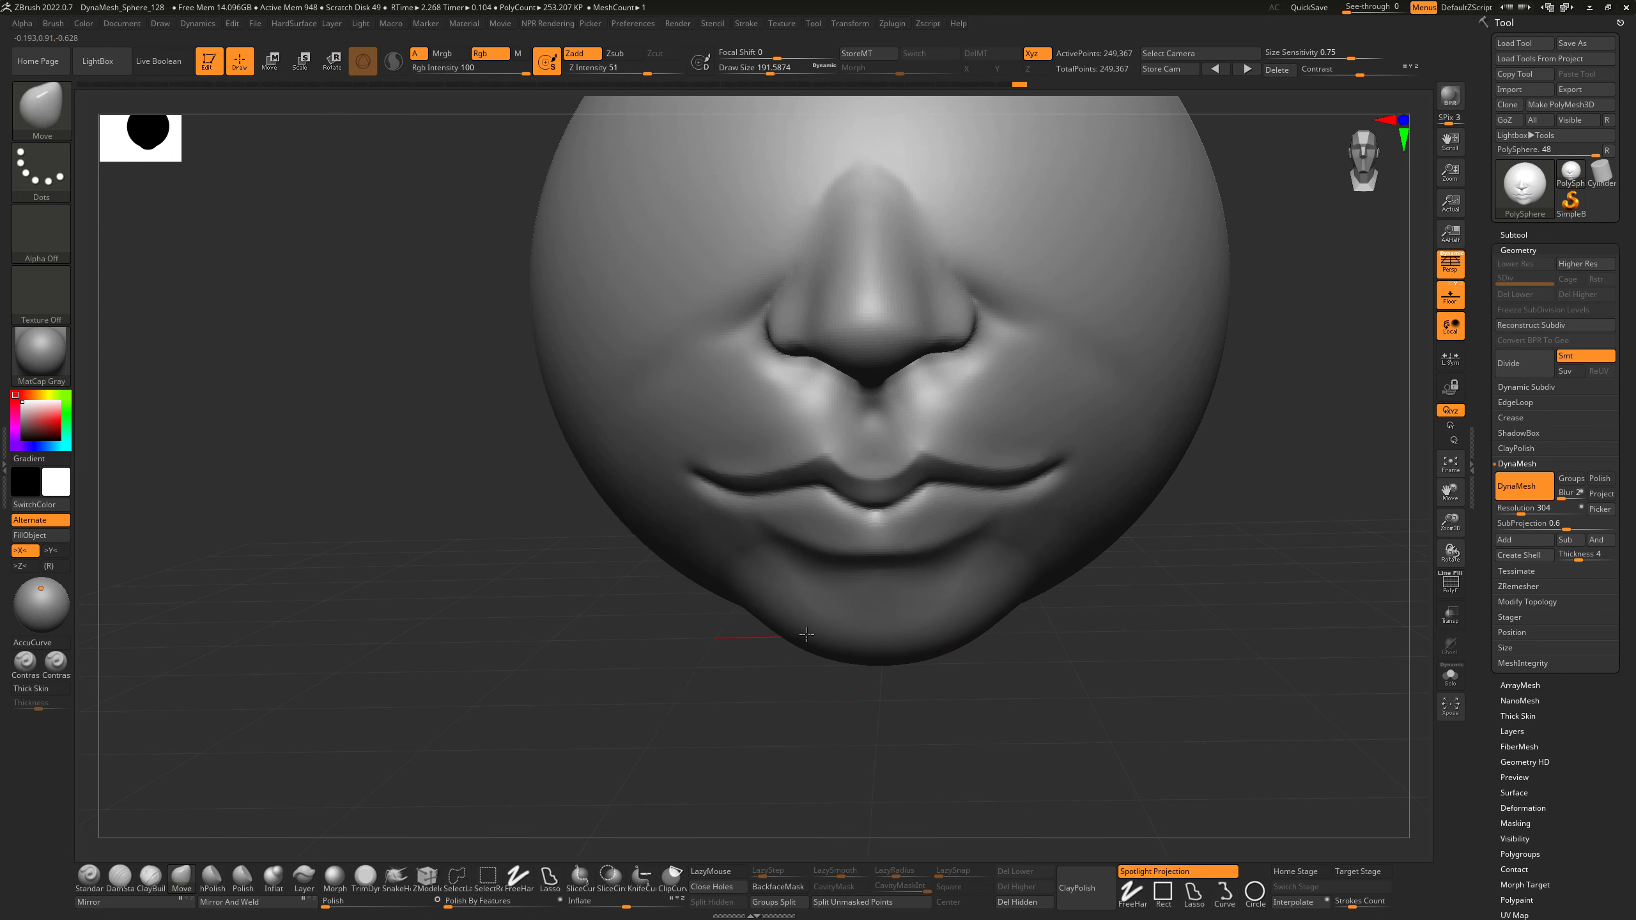
drag(932, 705, 968, 691)
key(shift)
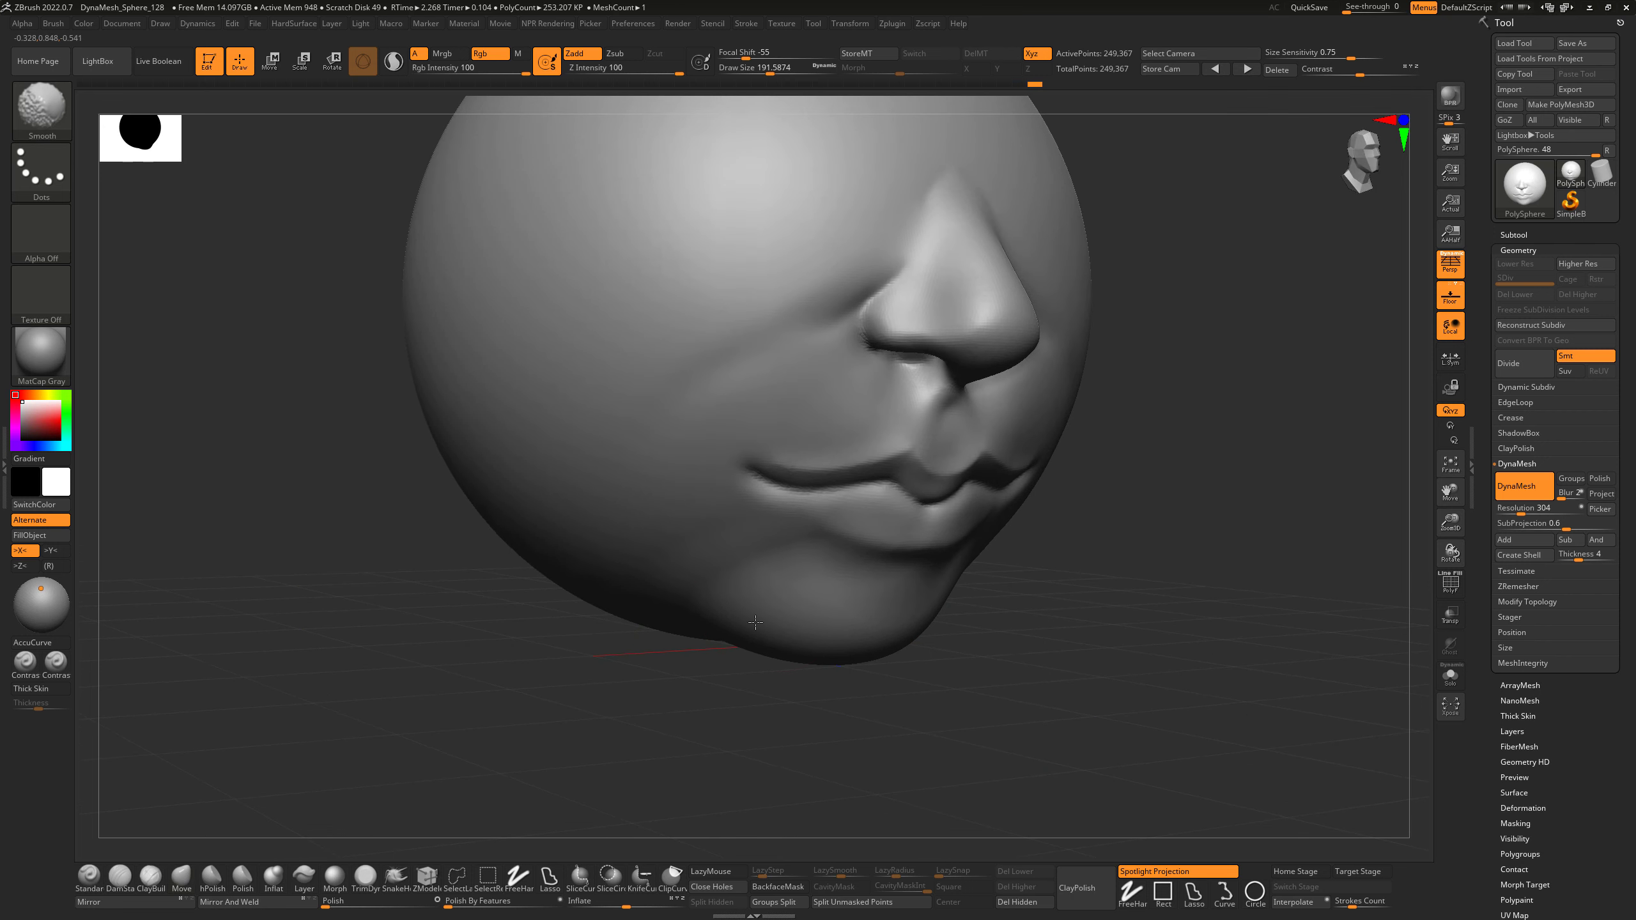
drag(1053, 660, 1085, 603)
mouse_move(1214, 477)
ctrl+mouse_down()
mouse_move(1115, 677)
mouse_move(1166, 593)
mouse_move(1194, 626)
mouse_move(1141, 628)
mouse_move(1189, 637)
mouse_move(1177, 643)
ctrl+mouse_up()
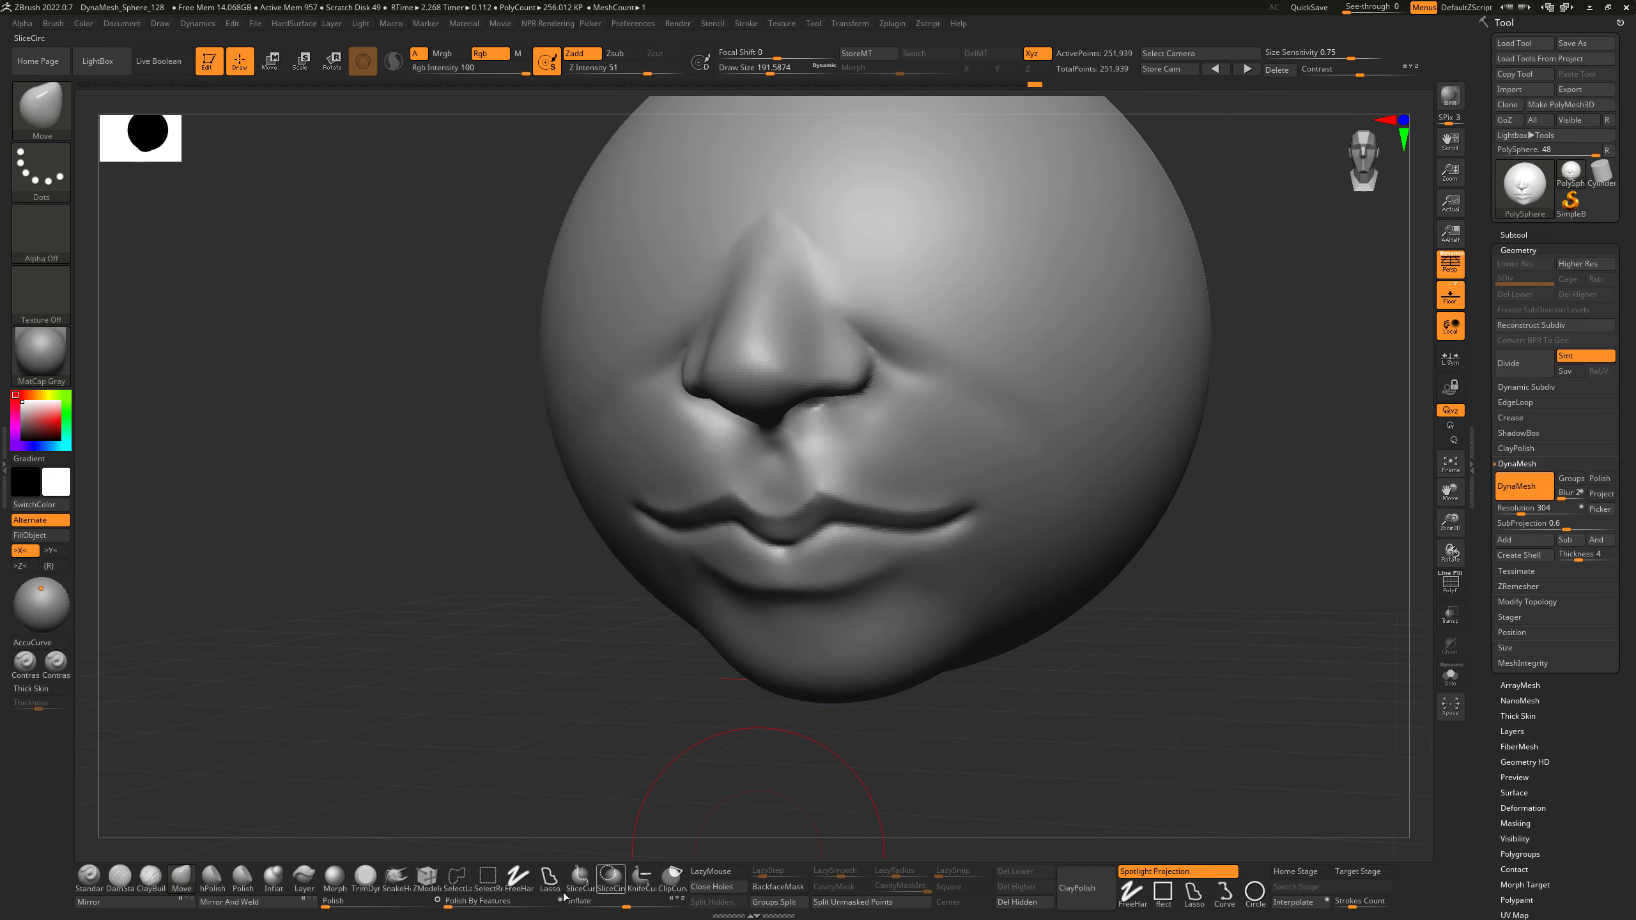
Plump up the lower lip with the Inflat brush at a draw size of about 140.
click(273, 876)
drag(769, 563, 781, 564)
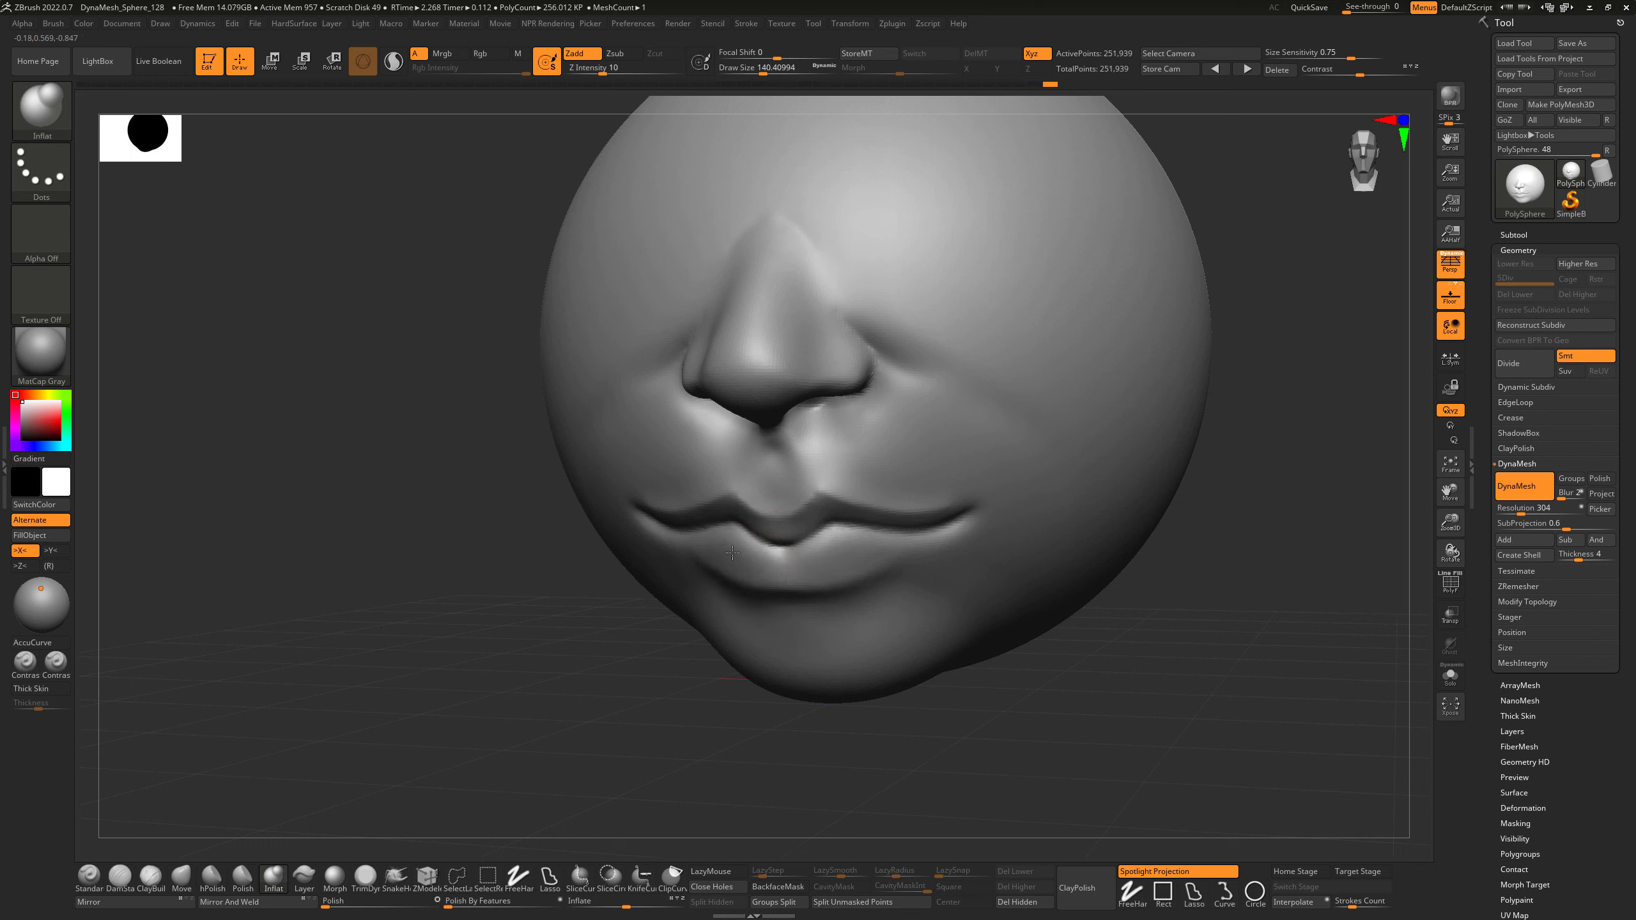
key(ctrl+z)
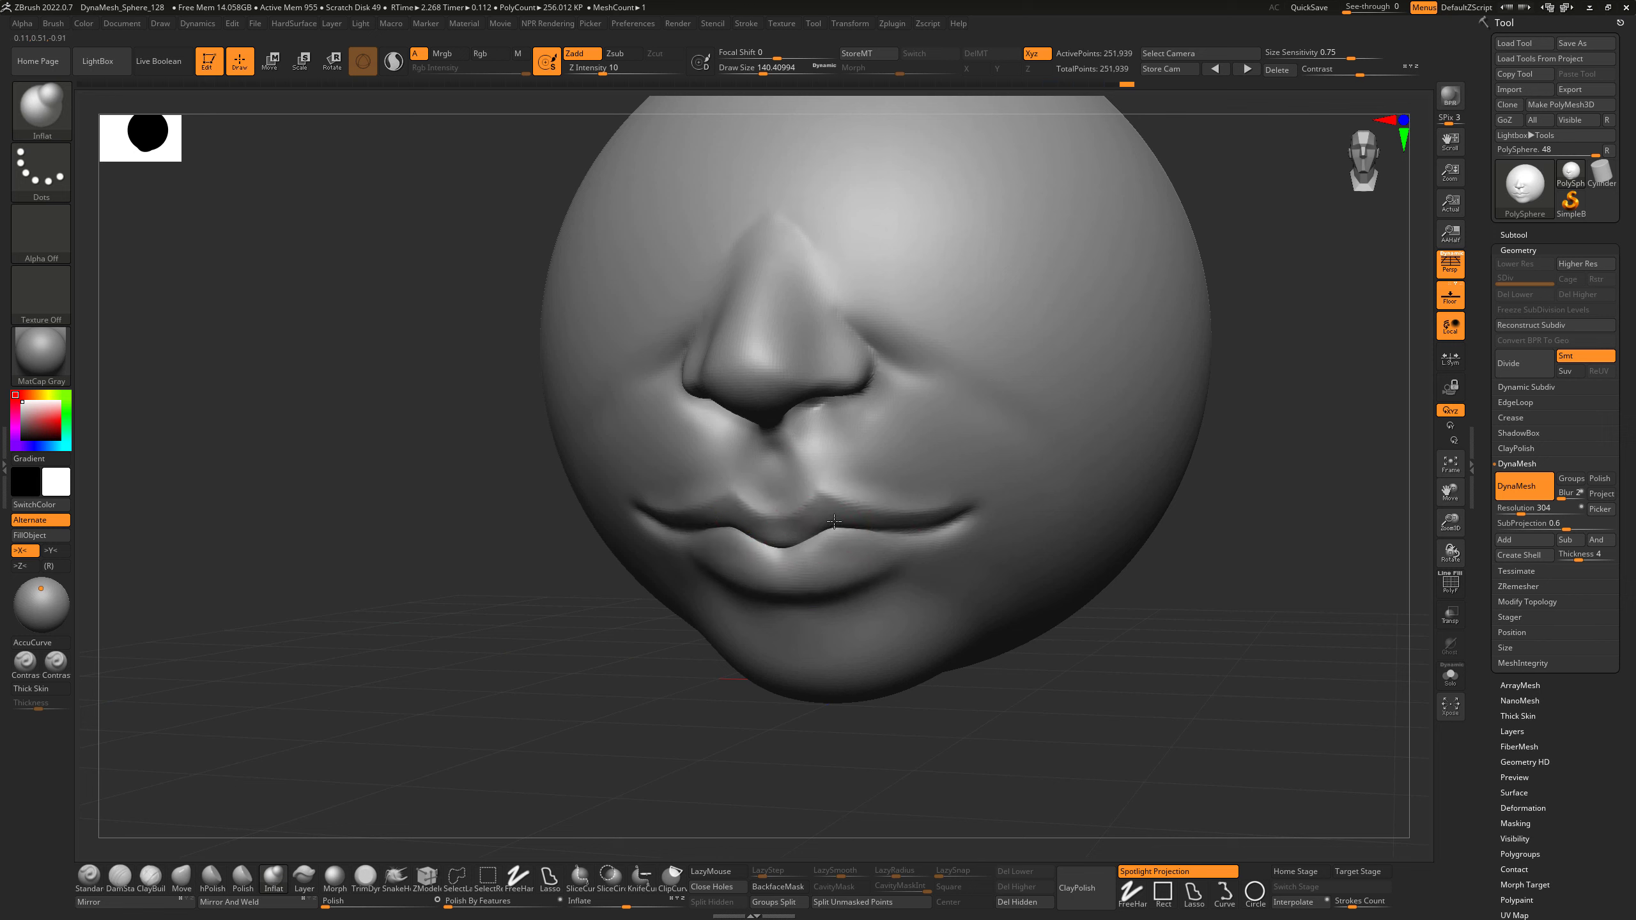
drag(891, 529, 812, 553)
shift+right_drag(714, 612, 729, 602)
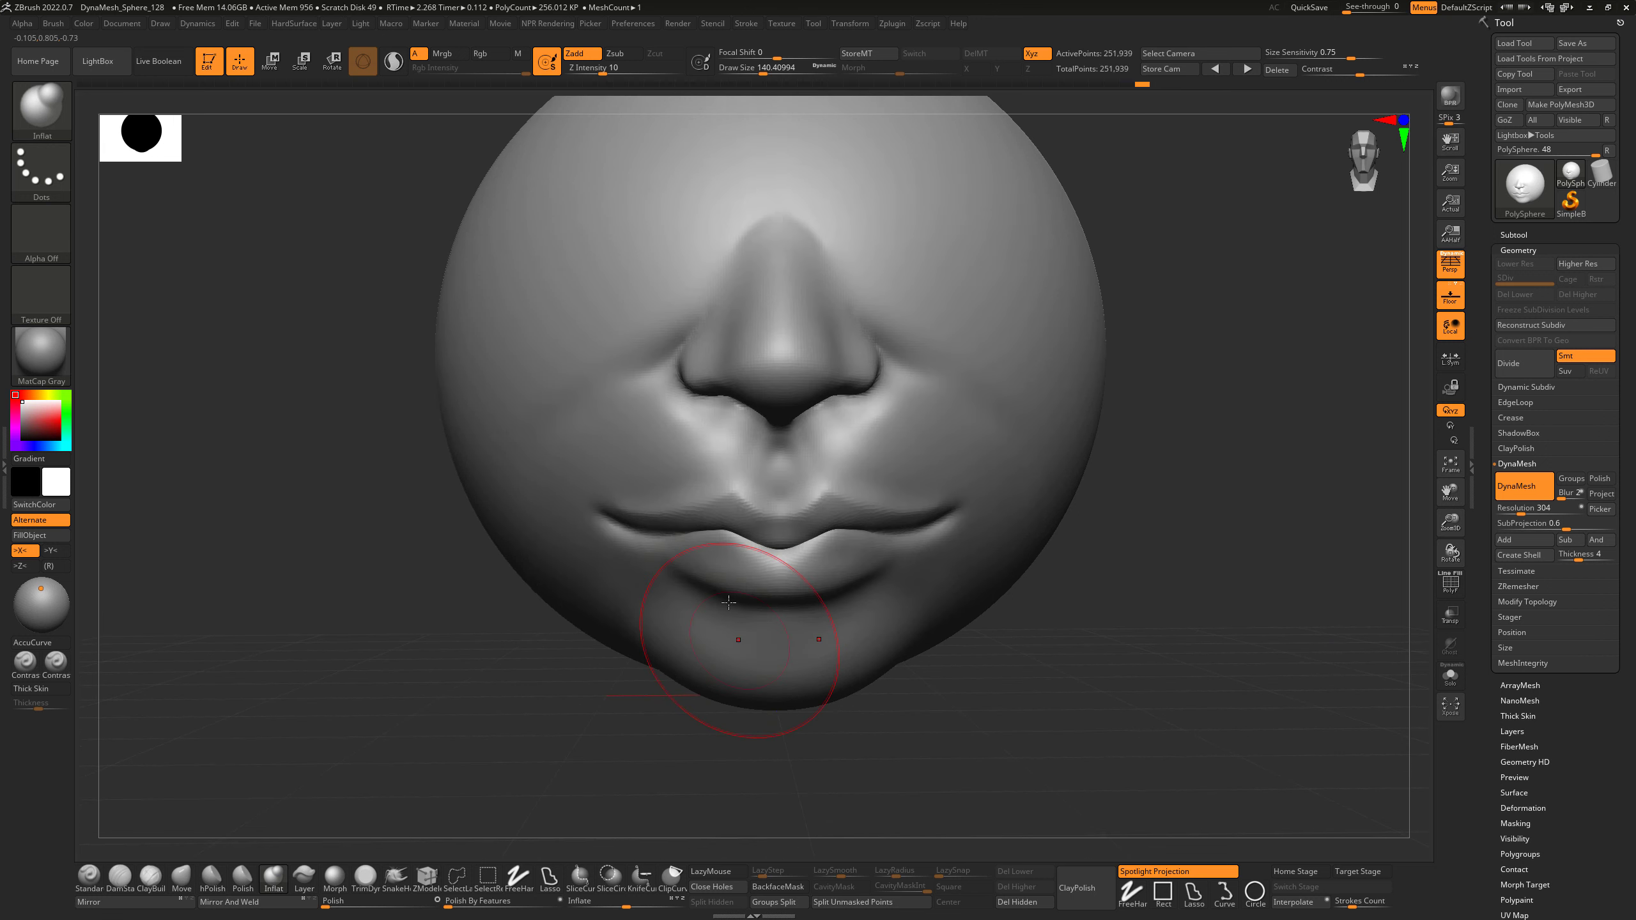
Round out the upper lip toward the mouth corners with the Inflat brush and remesh the head with DynaMesh.
drag(660, 534, 645, 536)
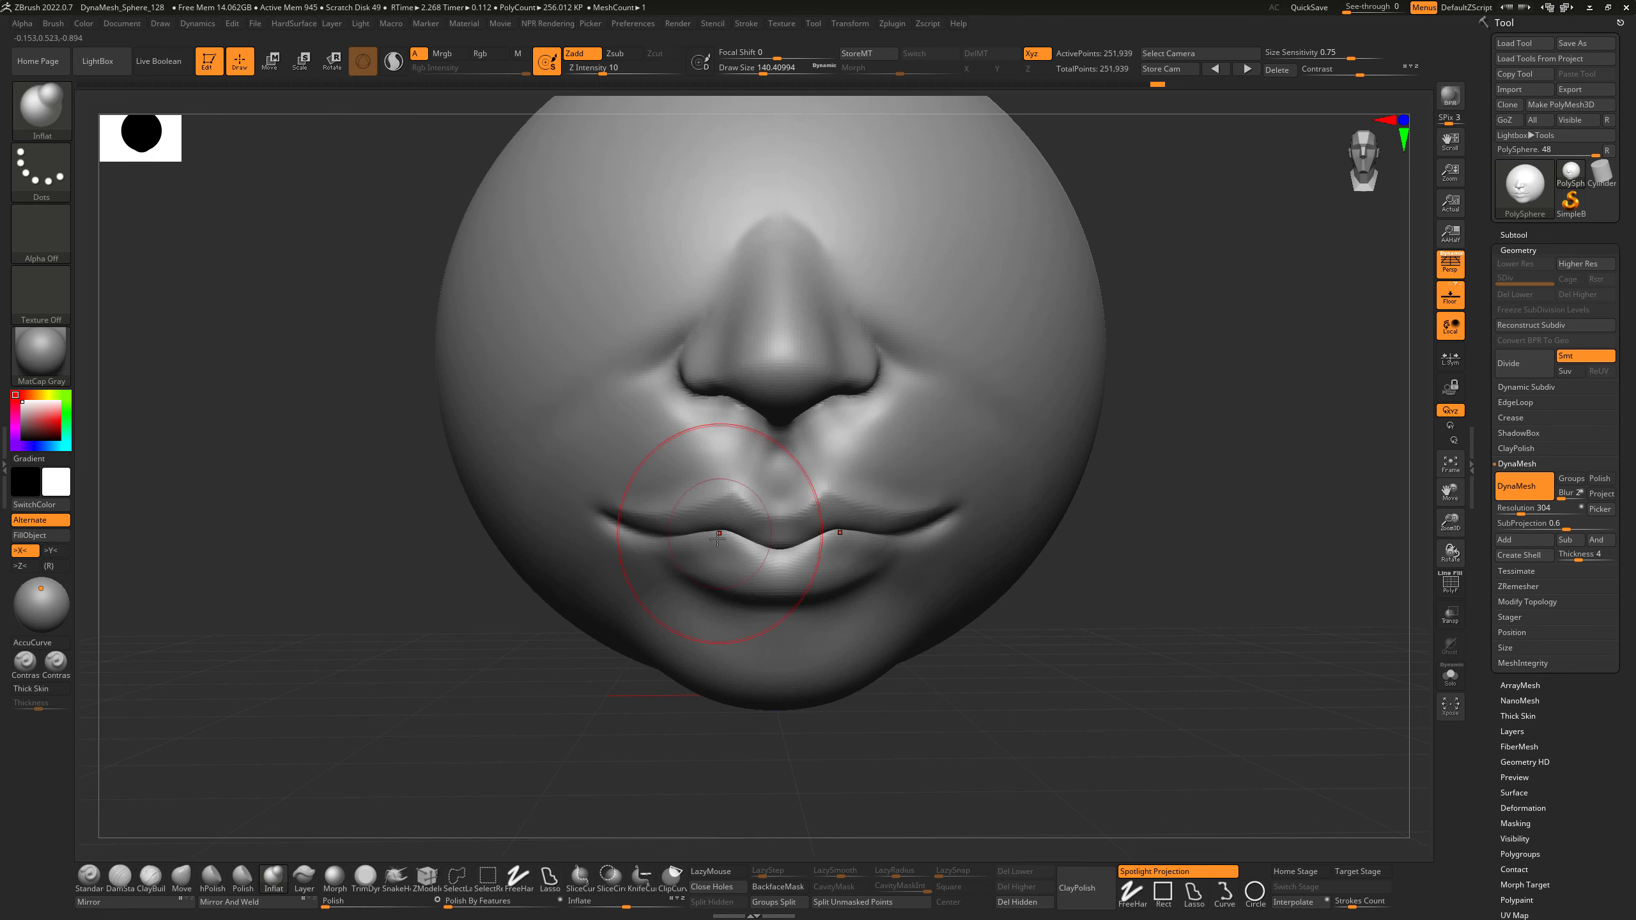
right_drag(953, 672, 734, 566)
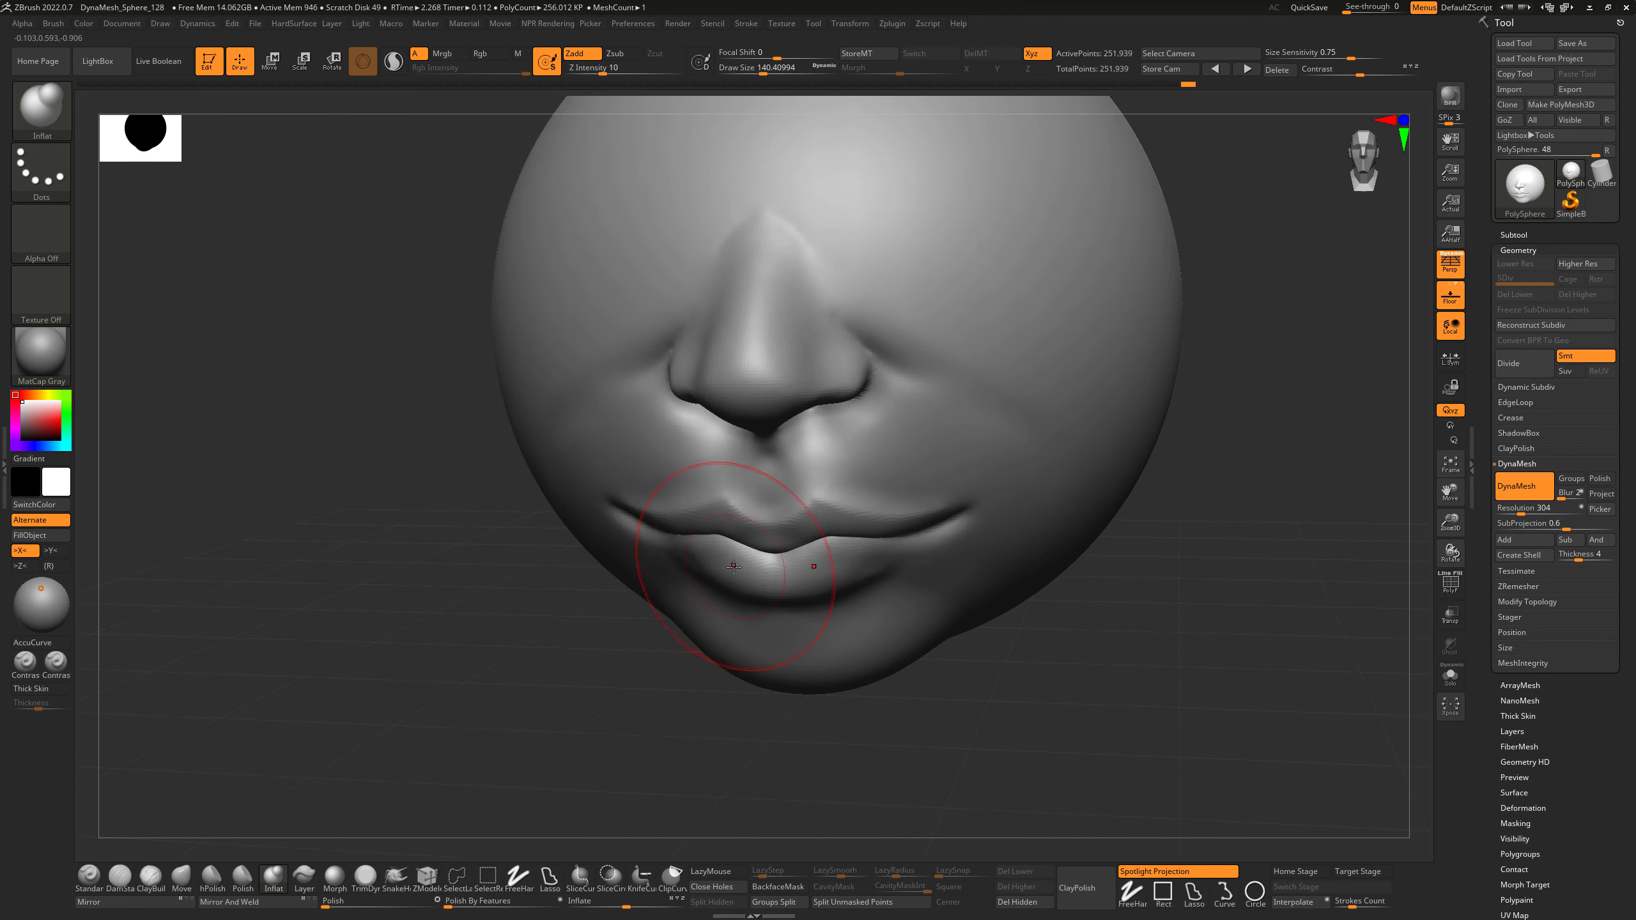
right_drag(917, 716, 1027, 628)
ctrl+drag(1116, 541, 1001, 764)
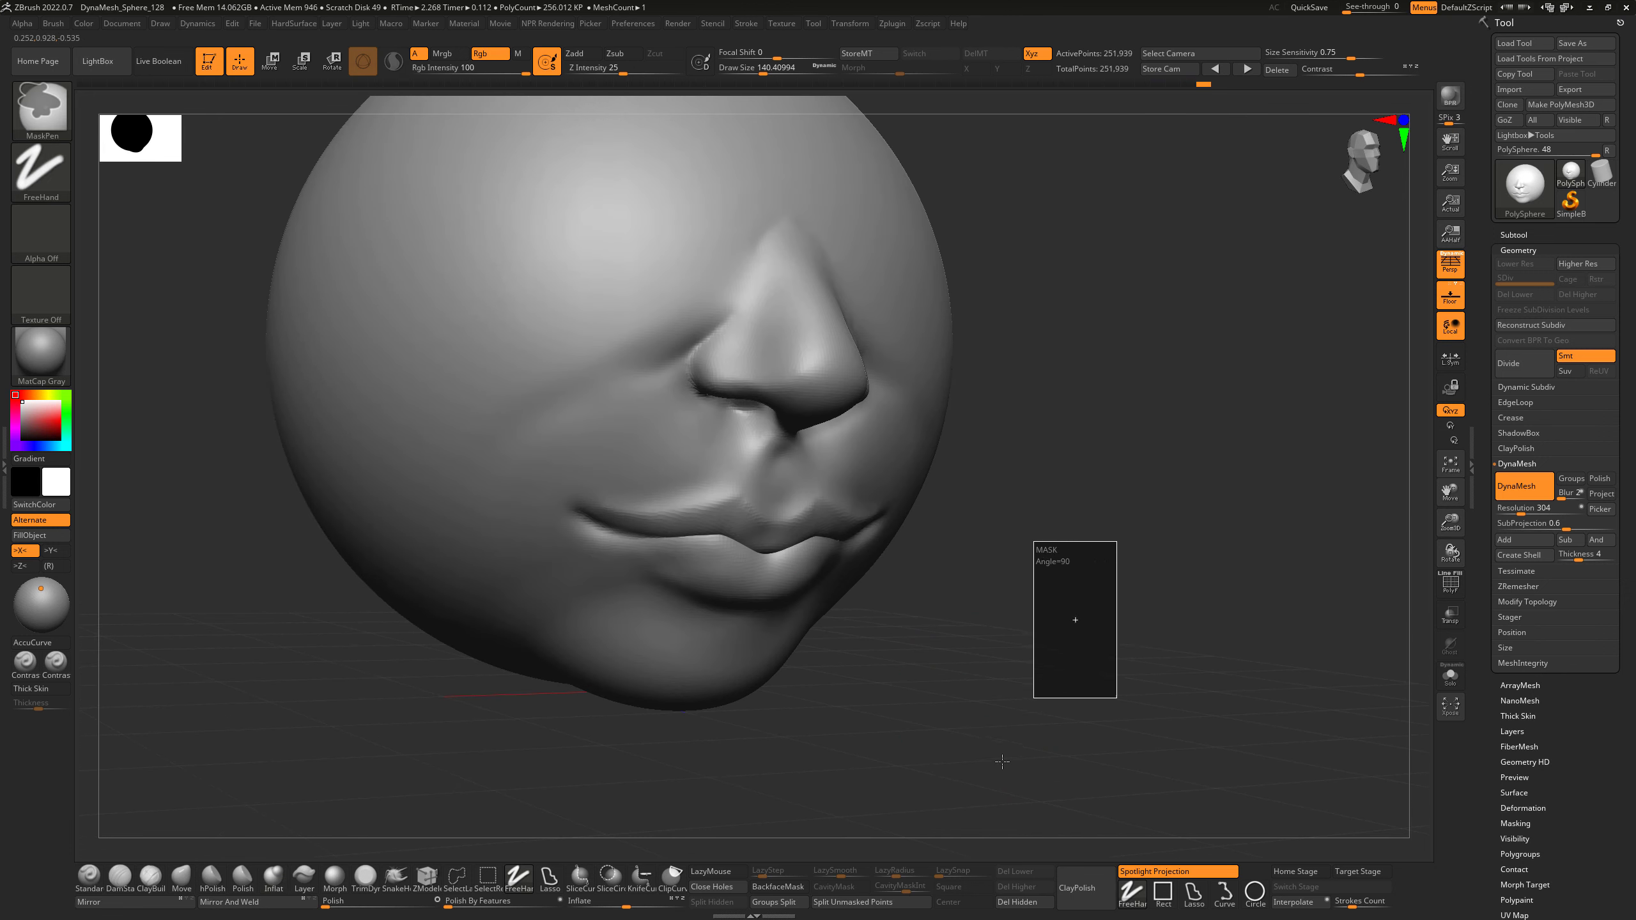
mouse_move(1103, 568)
right_down()
mouse_move(1095, 595)
mouse_move(1088, 561)
right_up()
mouse_move(1089, 561)
right_down()
mouse_move(1056, 570)
mouse_move(1129, 665)
mouse_move(1089, 647)
right_up()
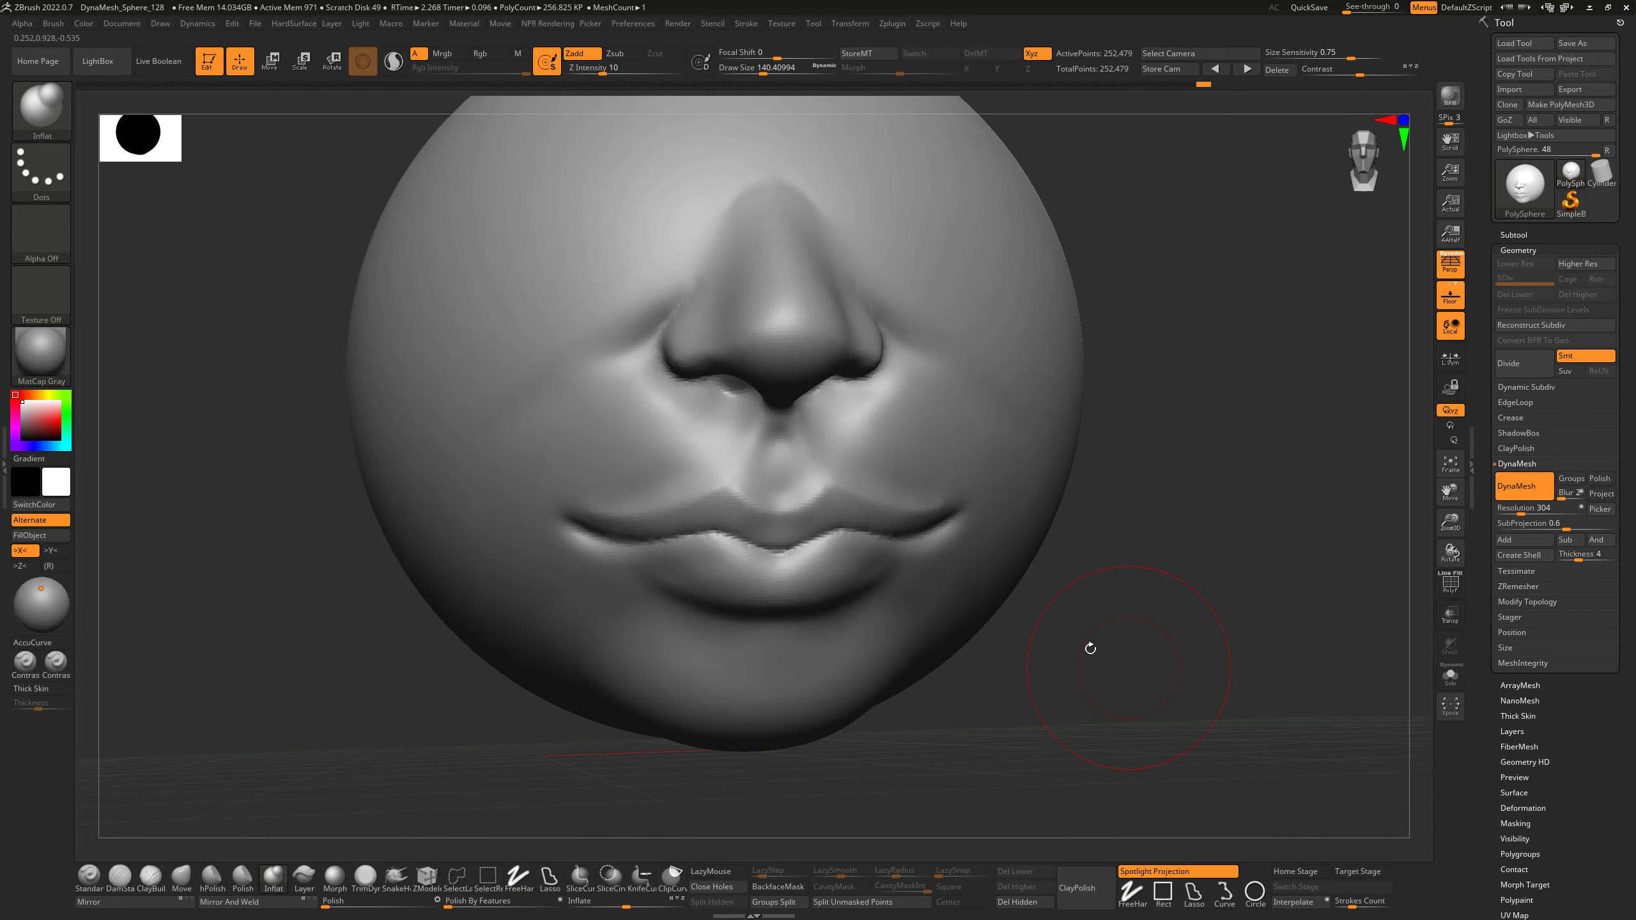
Redefine the crease between the lips out to the mouth corners with the DamStandard brush at a draw size of about 51.
click(120, 877)
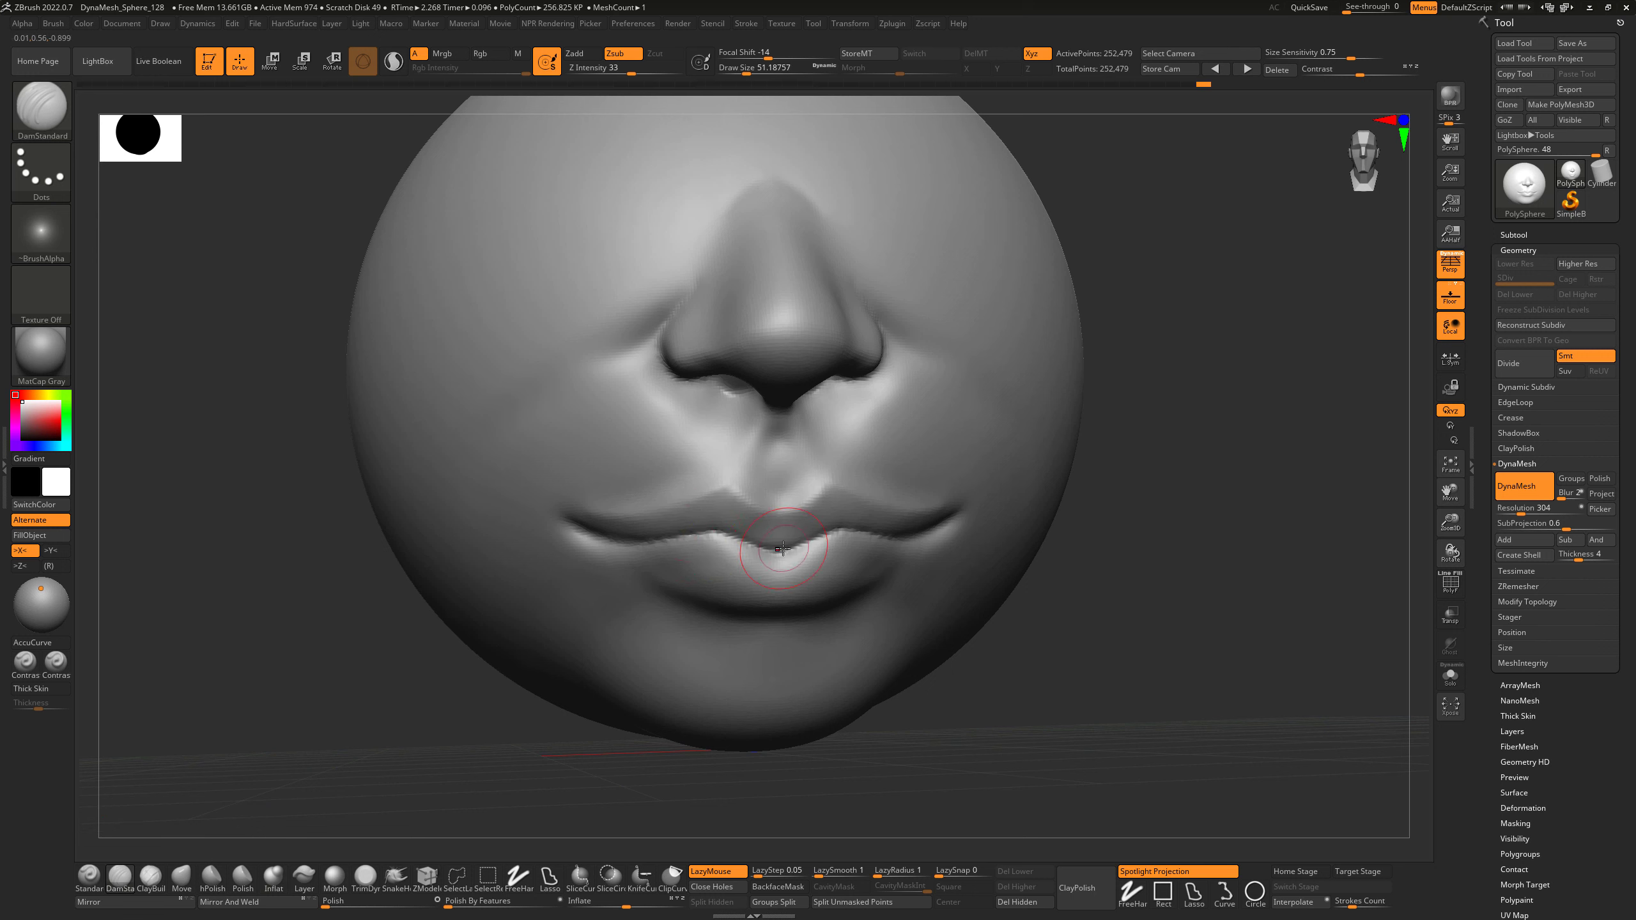
drag(776, 550, 667, 542)
mouse_move(700, 538)
mouse_down()
mouse_move(589, 538)
mouse_move(569, 519)
mouse_up()
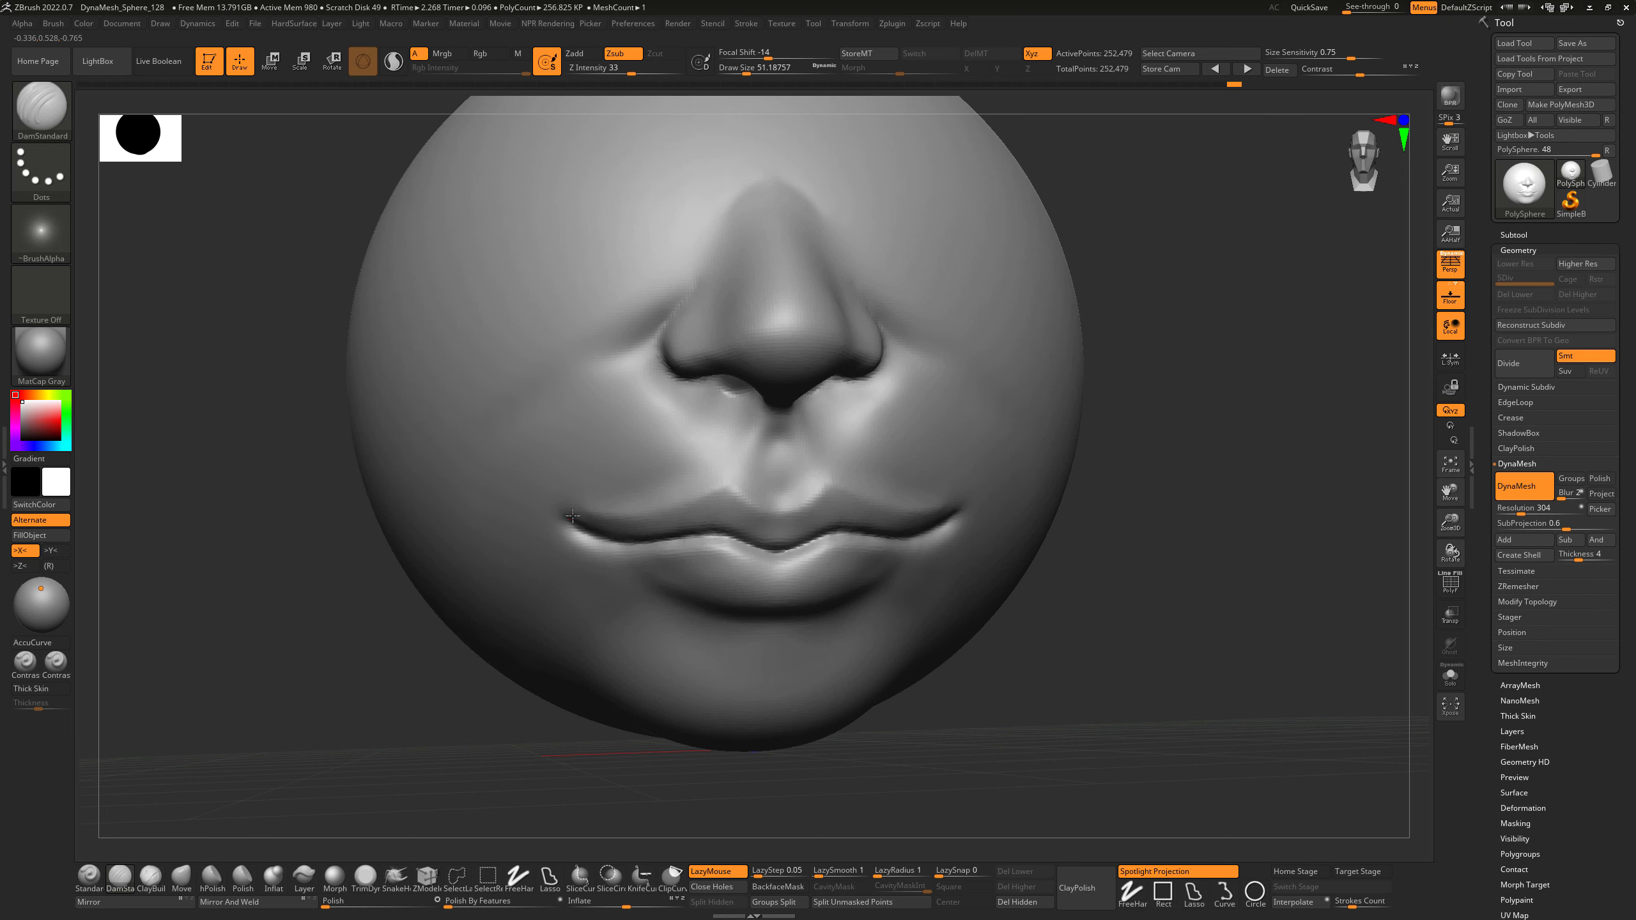
mouse_move(1059, 642)
mouse_down()
mouse_move(1070, 658)
mouse_move(1067, 619)
mouse_move(1028, 645)
mouse_up()
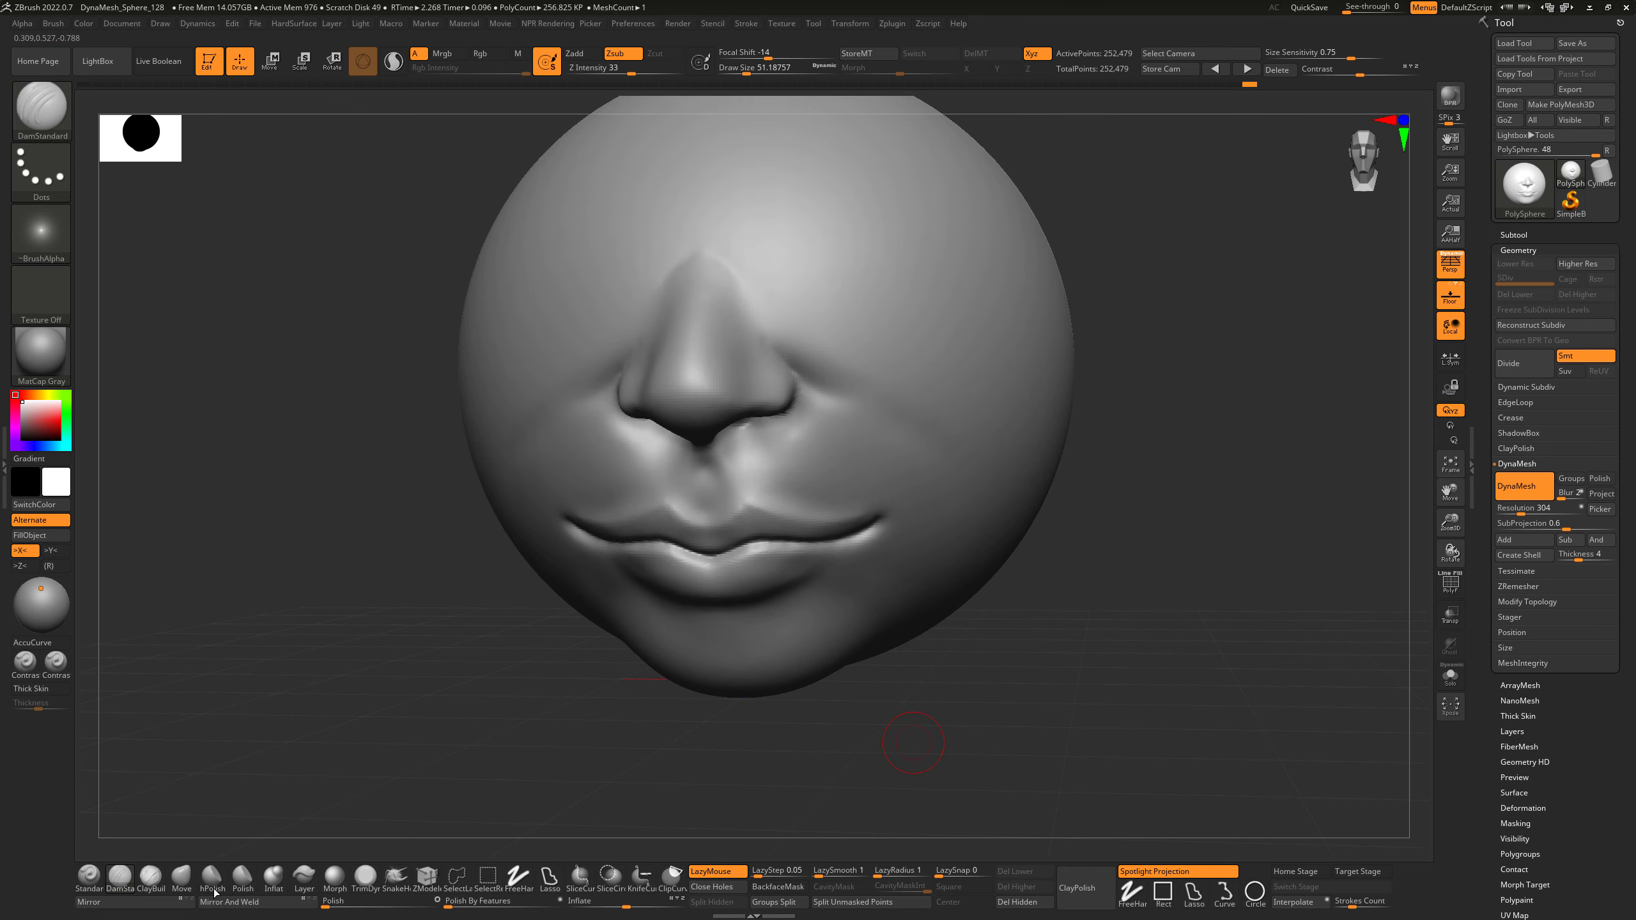
Build up the cheeks just outside the mouth corners with the ClayBuildup brush at a draw size of about 77 and smooth the additions.
click(150, 877)
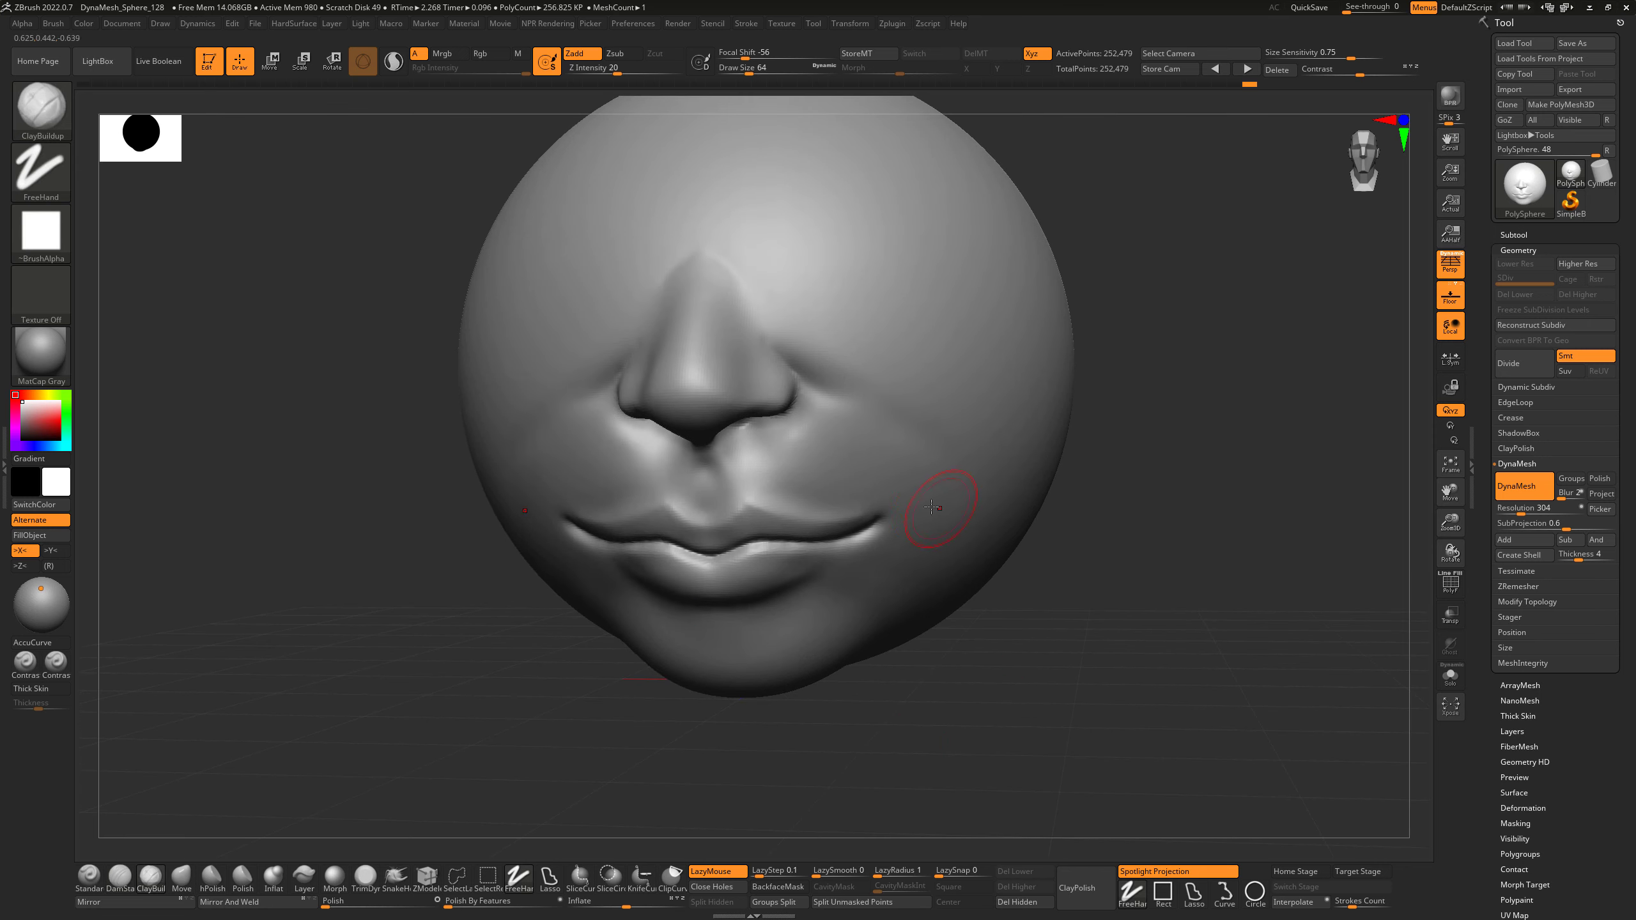
key(s)
drag(931, 508, 935, 508)
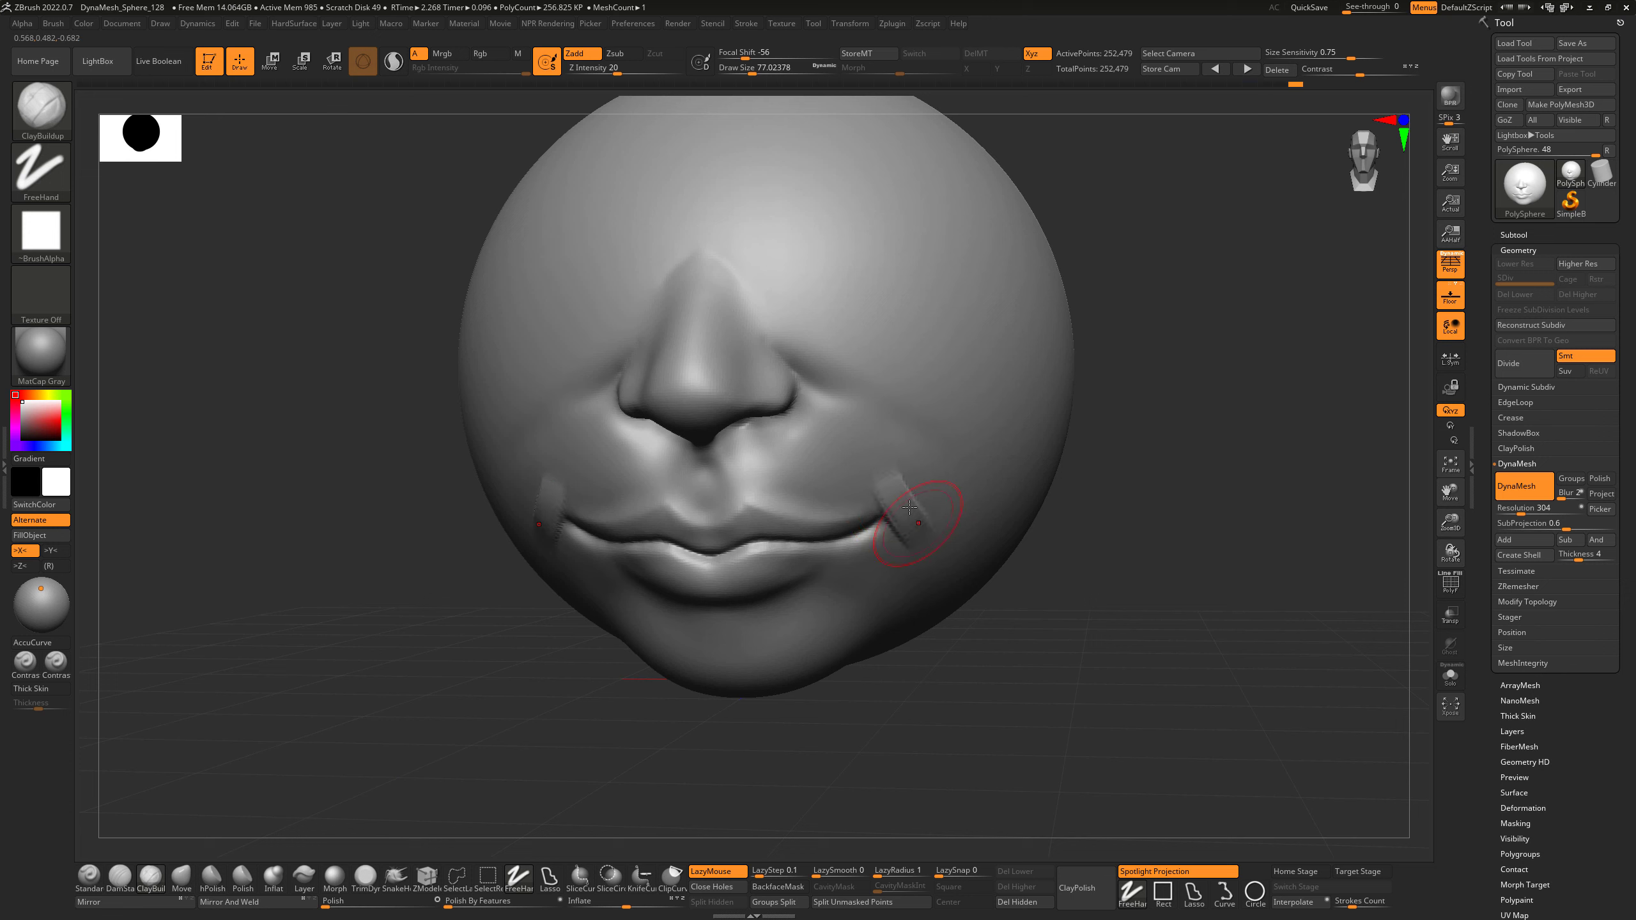
mouse_move(927, 493)
shift+mouse_down()
mouse_move(915, 510)
mouse_move(900, 481)
shift+mouse_up()
mouse_move(935, 547)
shift+mouse_down()
mouse_move(921, 533)
mouse_move(945, 494)
shift+mouse_up()
drag(945, 628, 1019, 611)
shift+drag(541, 475, 598, 467)
drag(1062, 546, 911, 472)
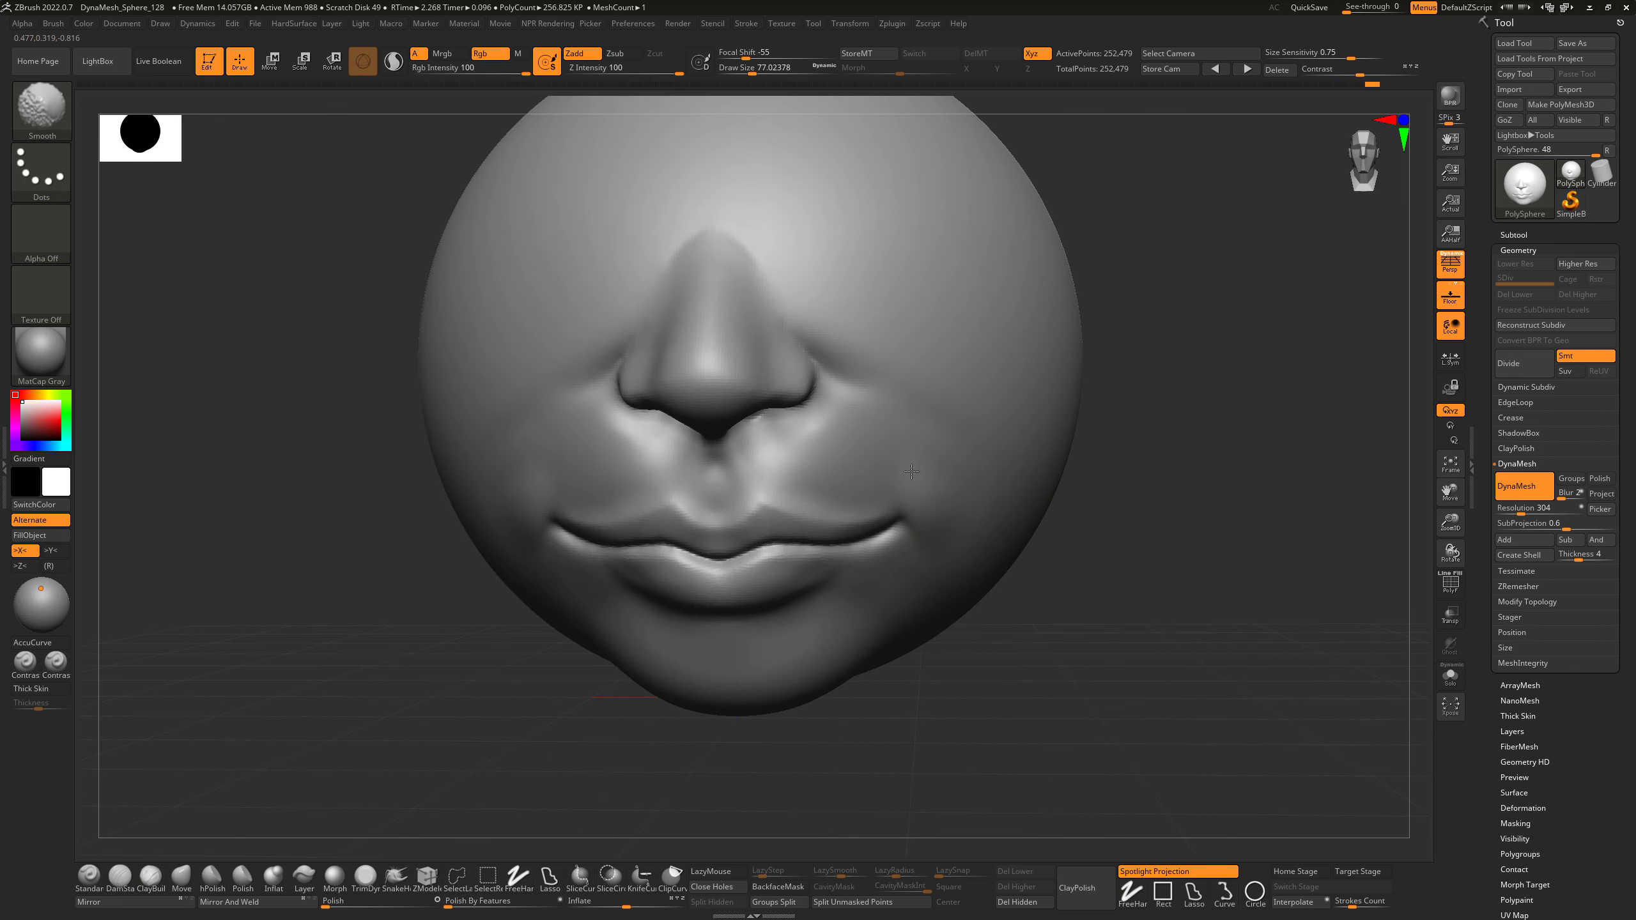
drag(1025, 612, 1028, 663)
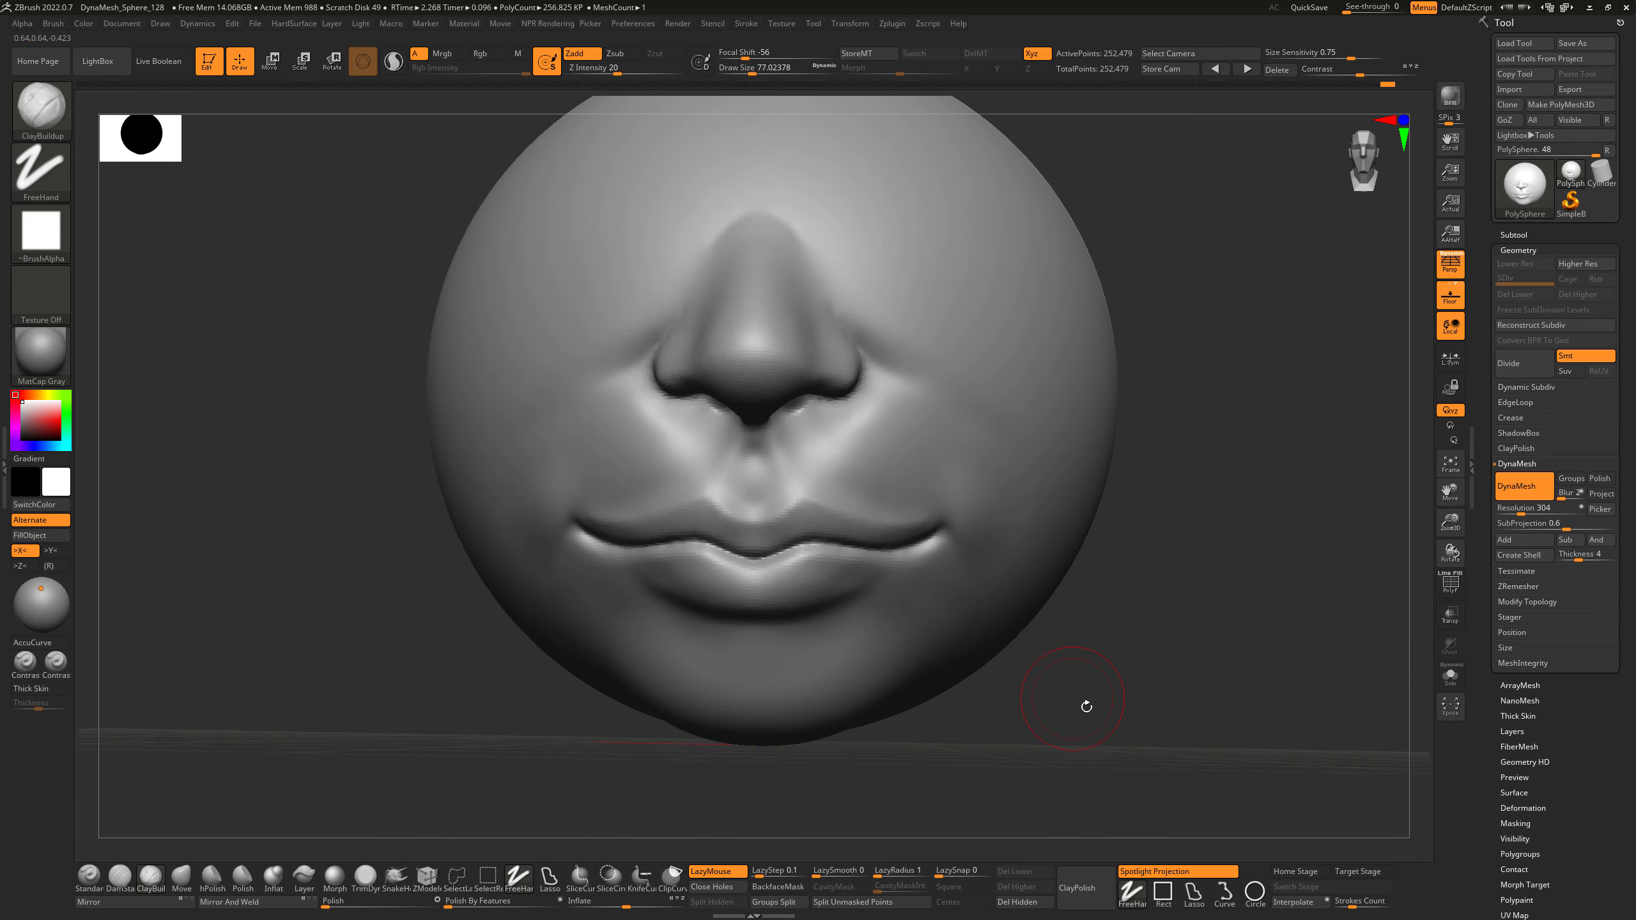
Build up the areas below the mouth corners beside the chin with a larger ClayBuildup brush and undo the last stroke.
drag(1087, 707, 1060, 696)
key(s)
drag(695, 647, 717, 646)
drag(676, 768, 547, 621)
key(s)
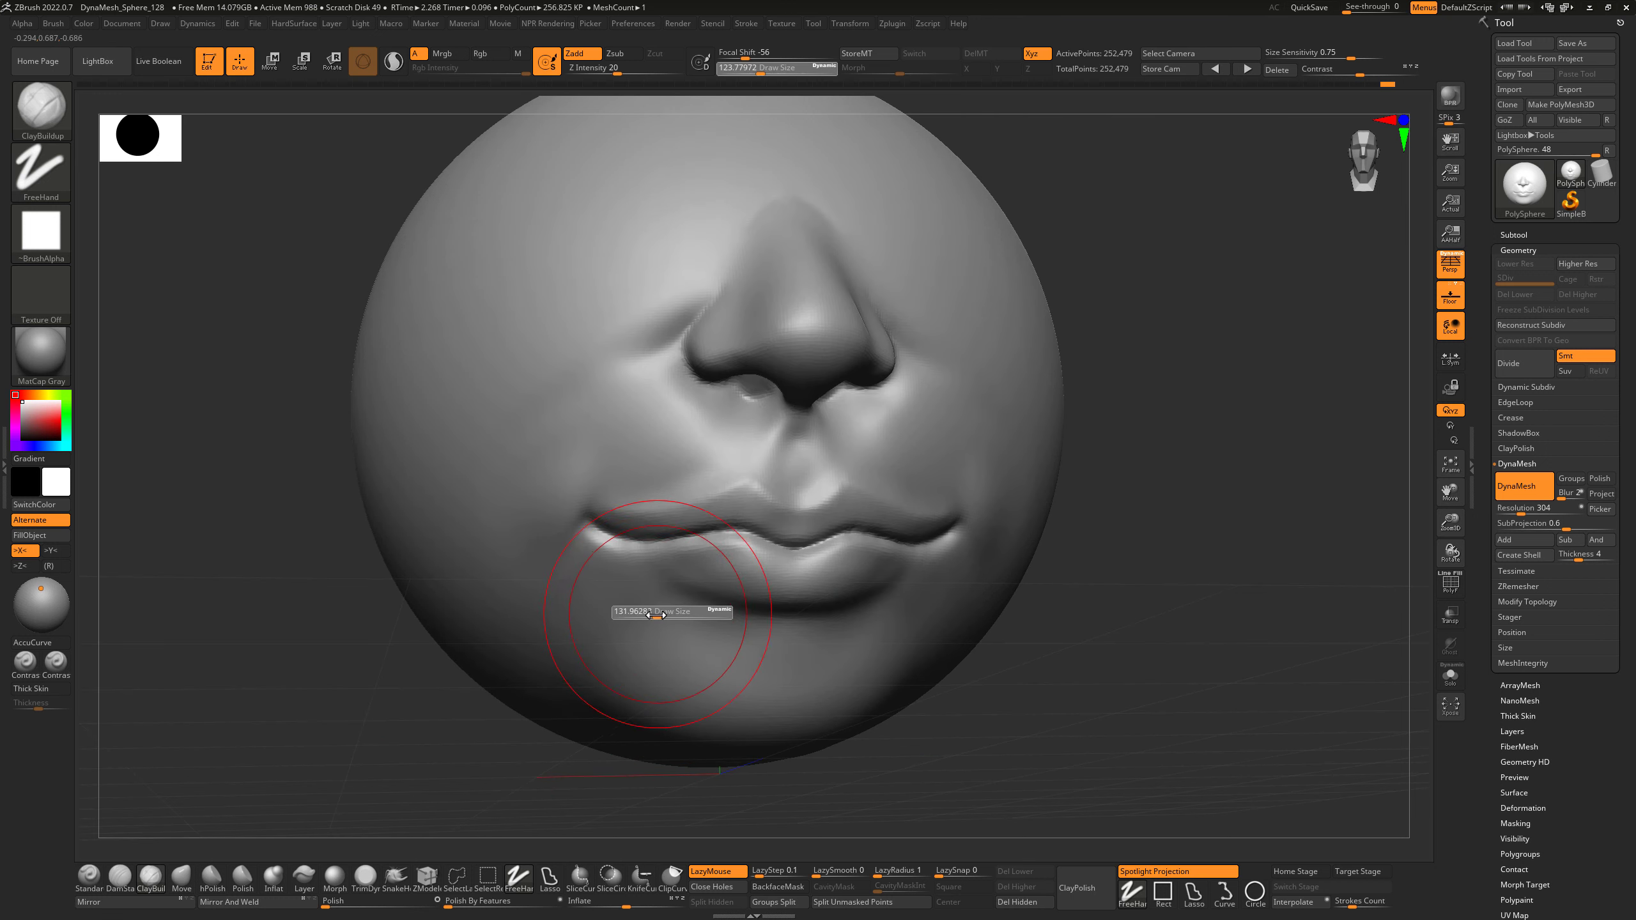
mouse_move(655, 615)
mouse_down()
mouse_move(586, 634)
mouse_move(576, 620)
mouse_up()
key(ctrl+z)
drag(619, 799, 581, 781)
Carve the philtrum between the nose and upper lip with the DamStandard brush at a draw size of about 65 and smooth it.
click(129, 884)
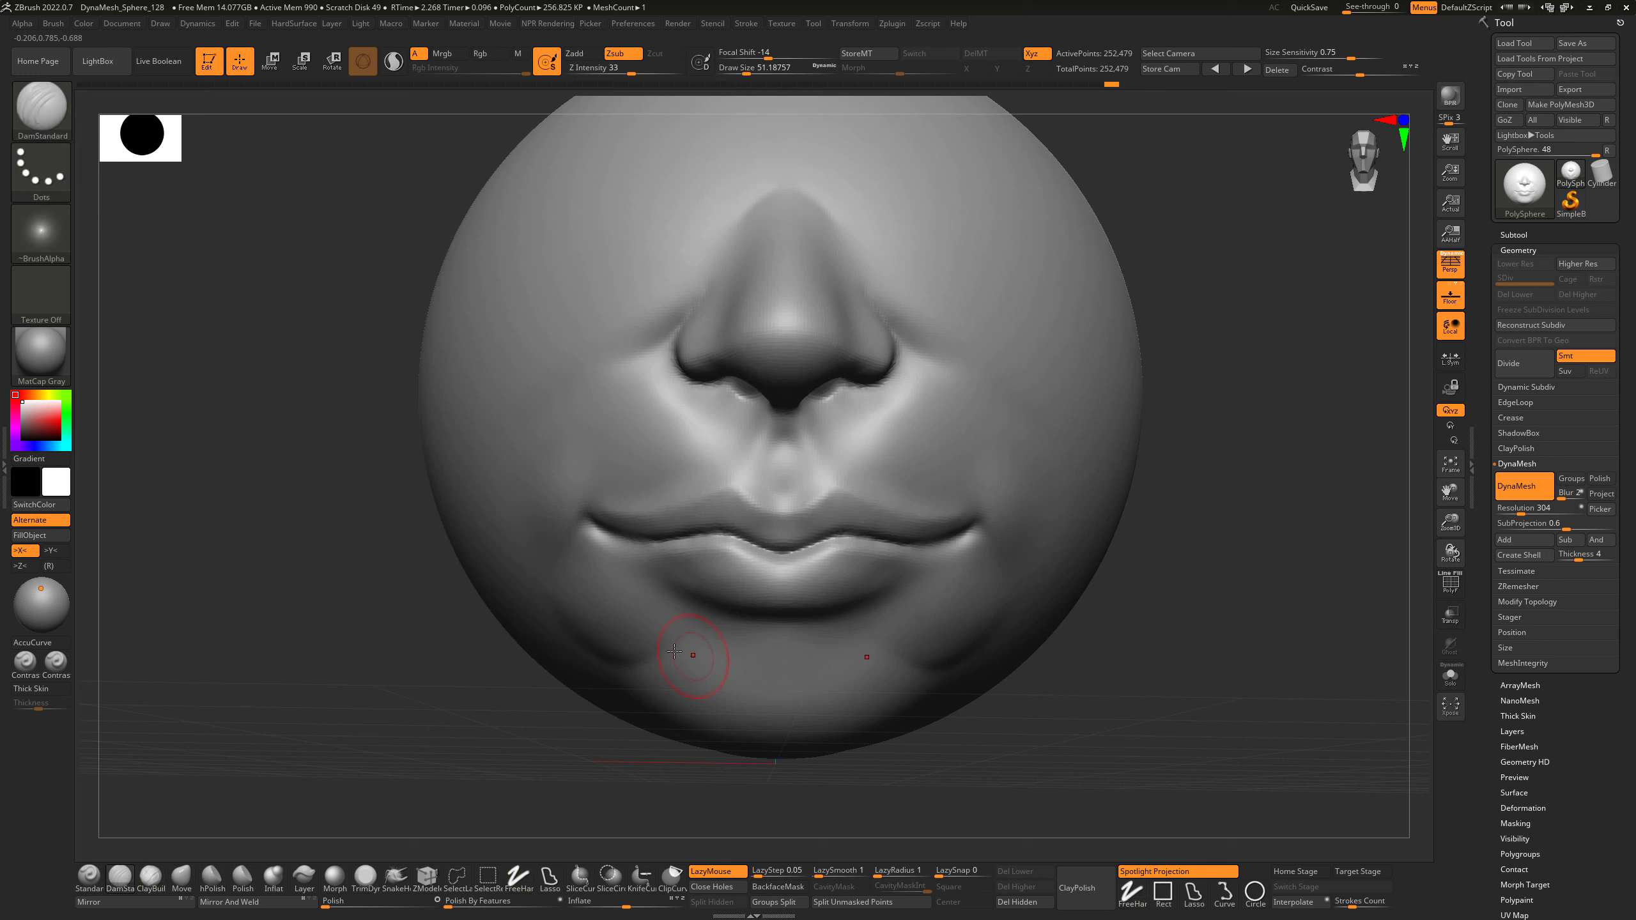
key(bracketright)
key(bracketright)
drag(1192, 451, 1192, 529)
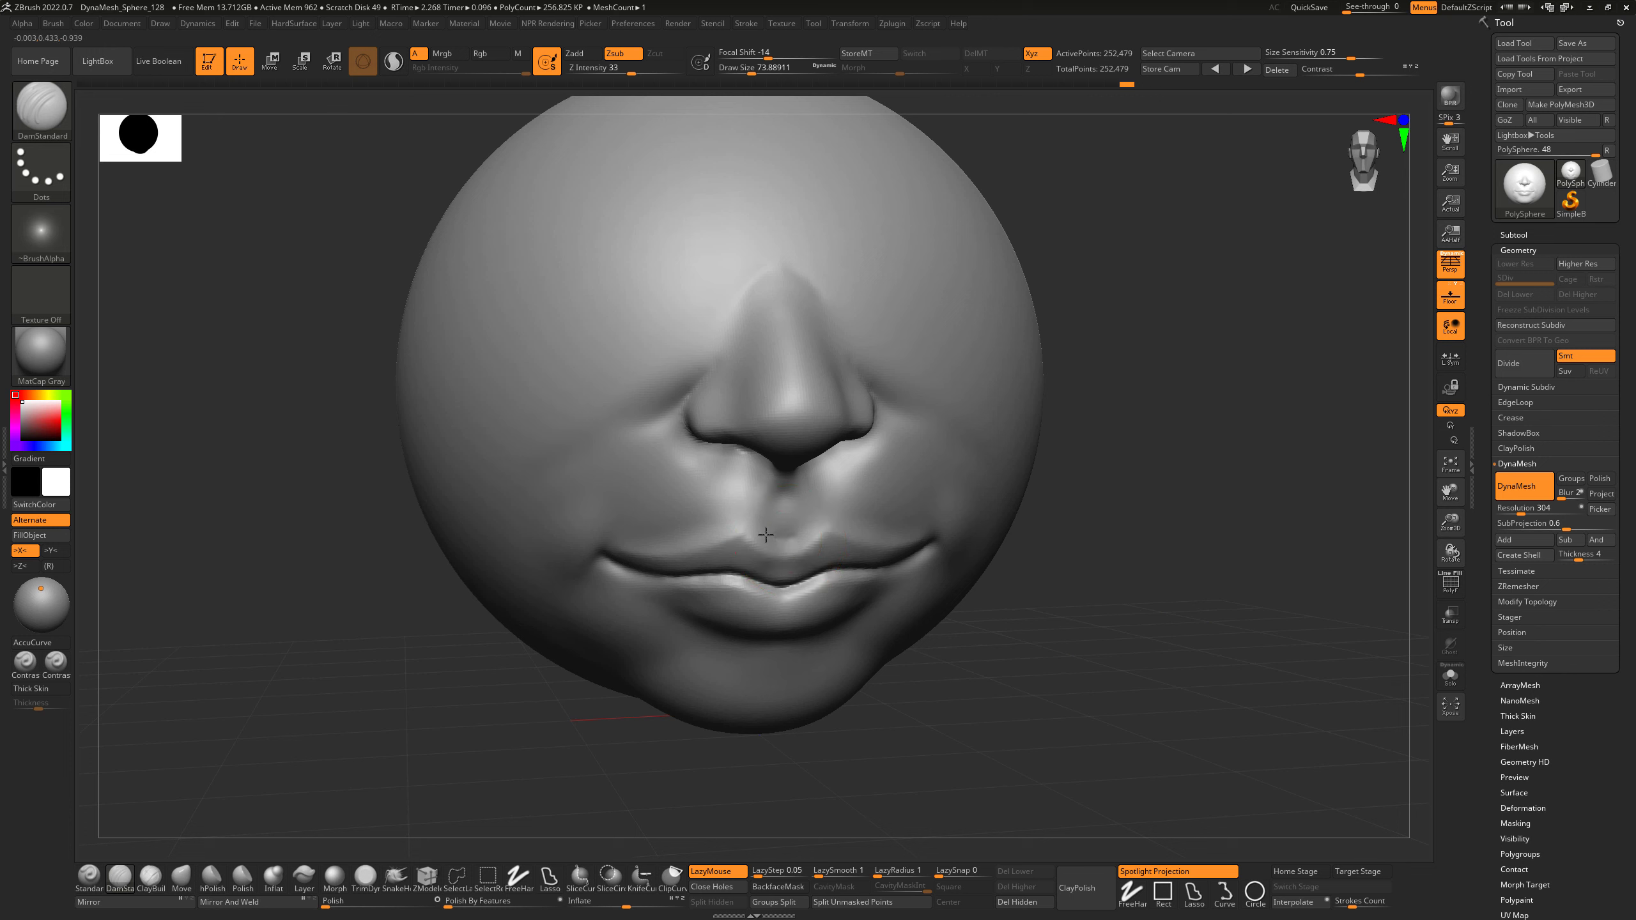
mouse_move(763, 530)
shift+mouse_down()
mouse_move(774, 504)
mouse_move(781, 536)
shift+mouse_up()
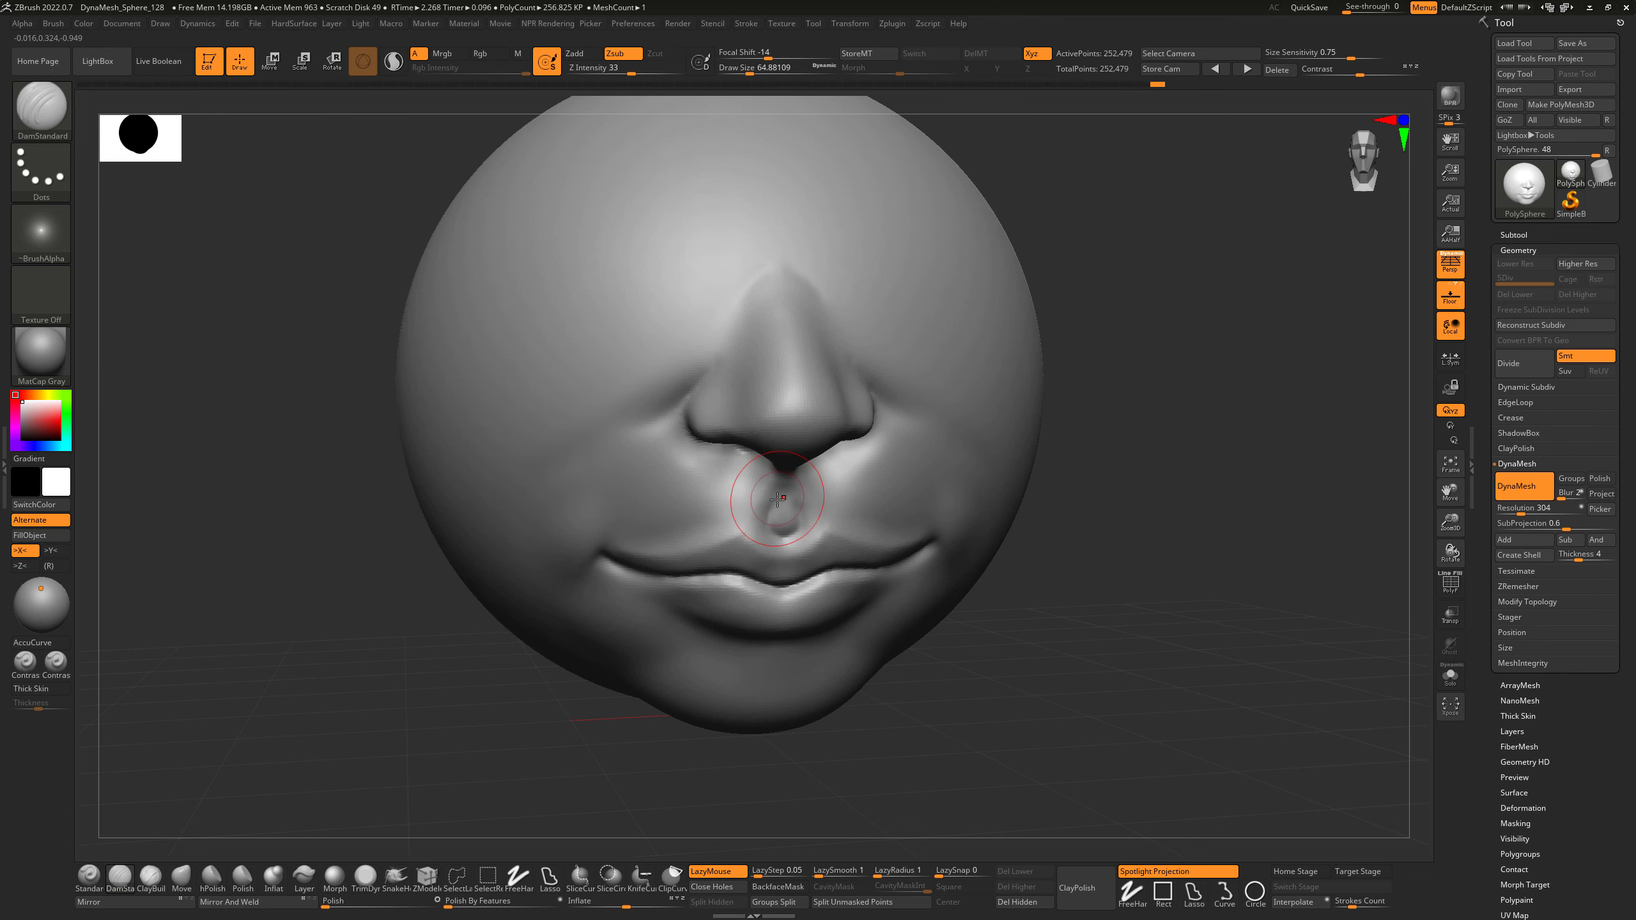
key(s)
shift+drag(785, 507, 784, 516)
Sharpen the upper lip's cupid's bow edge with the DamStandard brush at a draw size of about 51.
mouse_move(915, 659)
mouse_down()
mouse_move(957, 666)
mouse_move(933, 664)
mouse_up()
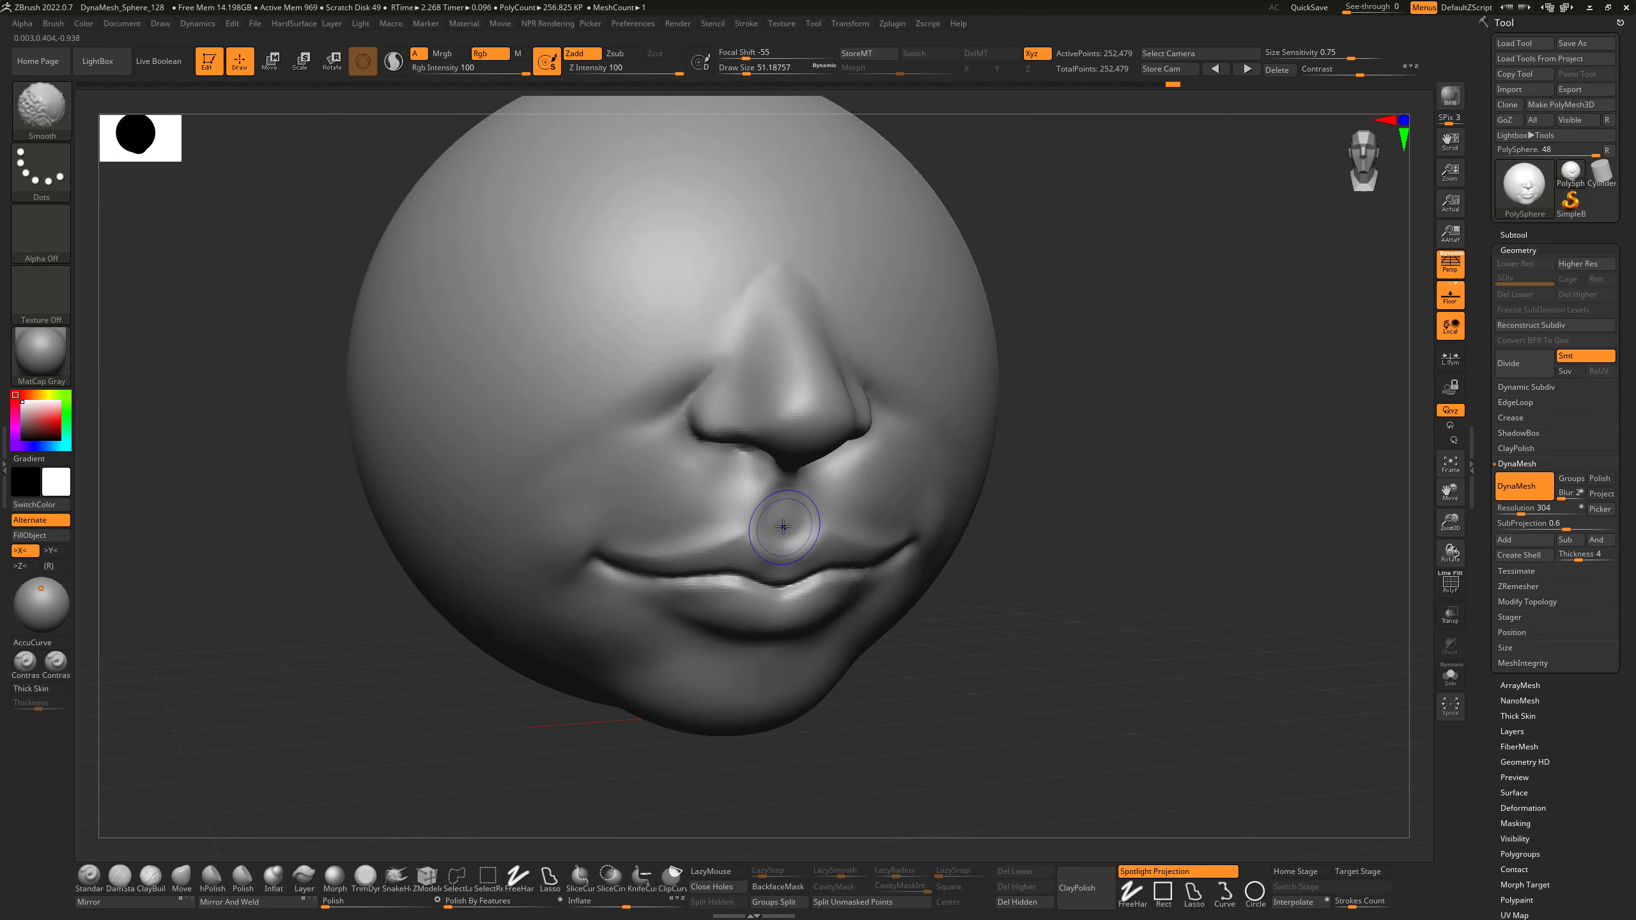
drag(1057, 644, 1005, 645)
mouse_move(734, 548)
mouse_down()
mouse_move(674, 546)
mouse_move(750, 551)
mouse_up()
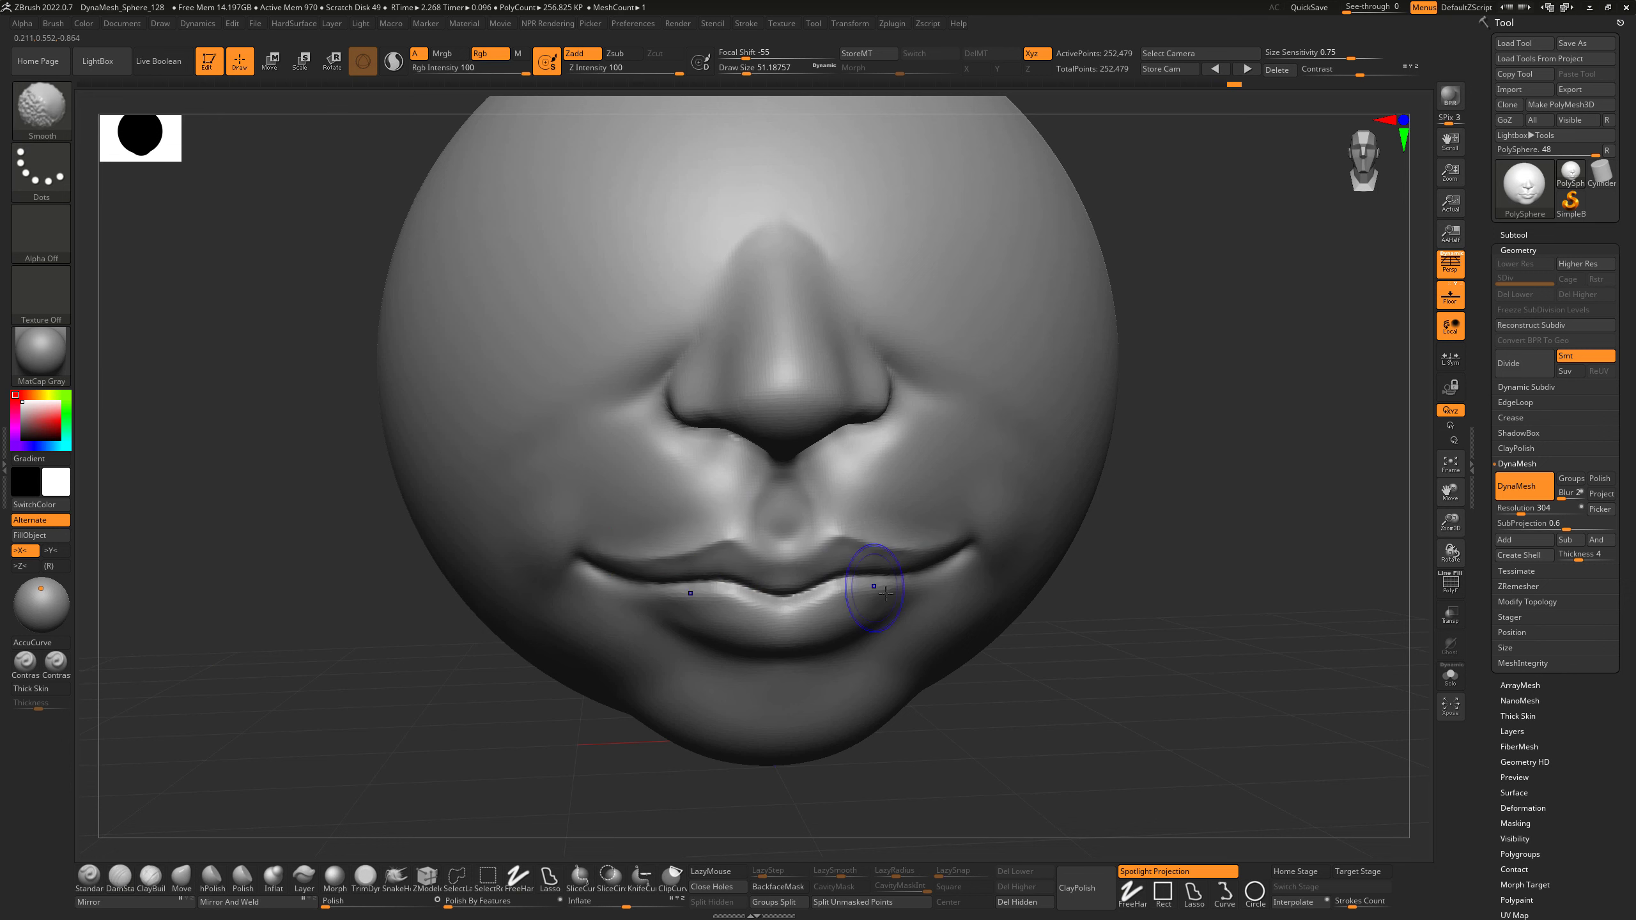
mouse_move(997, 668)
mouse_down()
mouse_move(1077, 686)
mouse_move(1107, 672)
mouse_up()
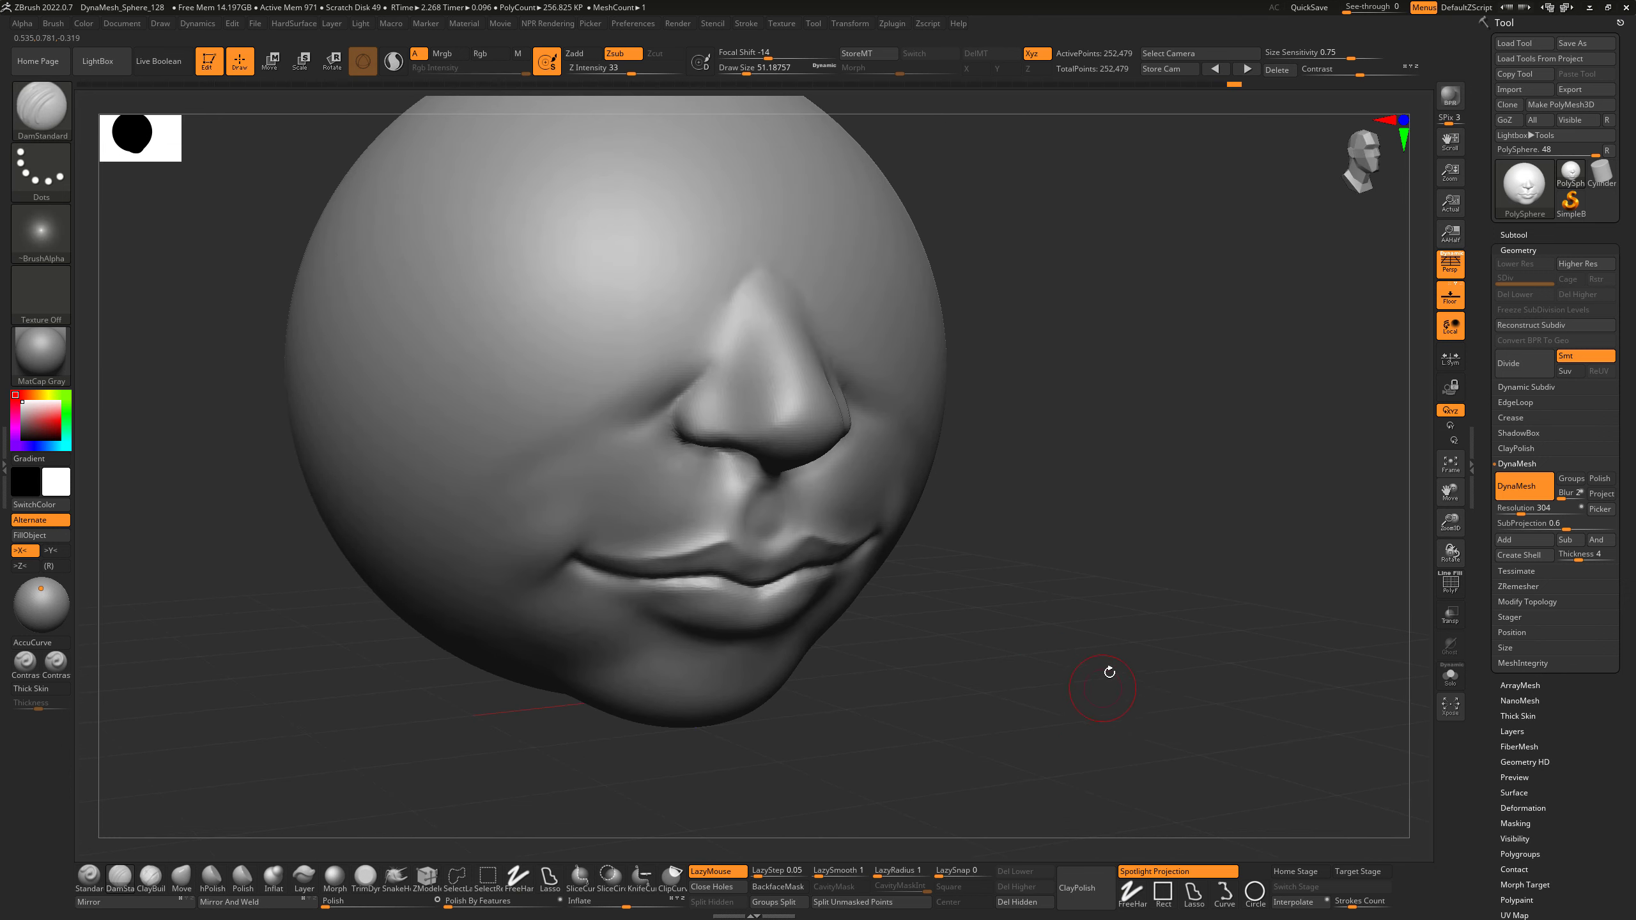
Carve fine vertical creases into the lower and upper lips with the DamStandard brush at a draw size of about 51.
drag(1059, 611, 1038, 654)
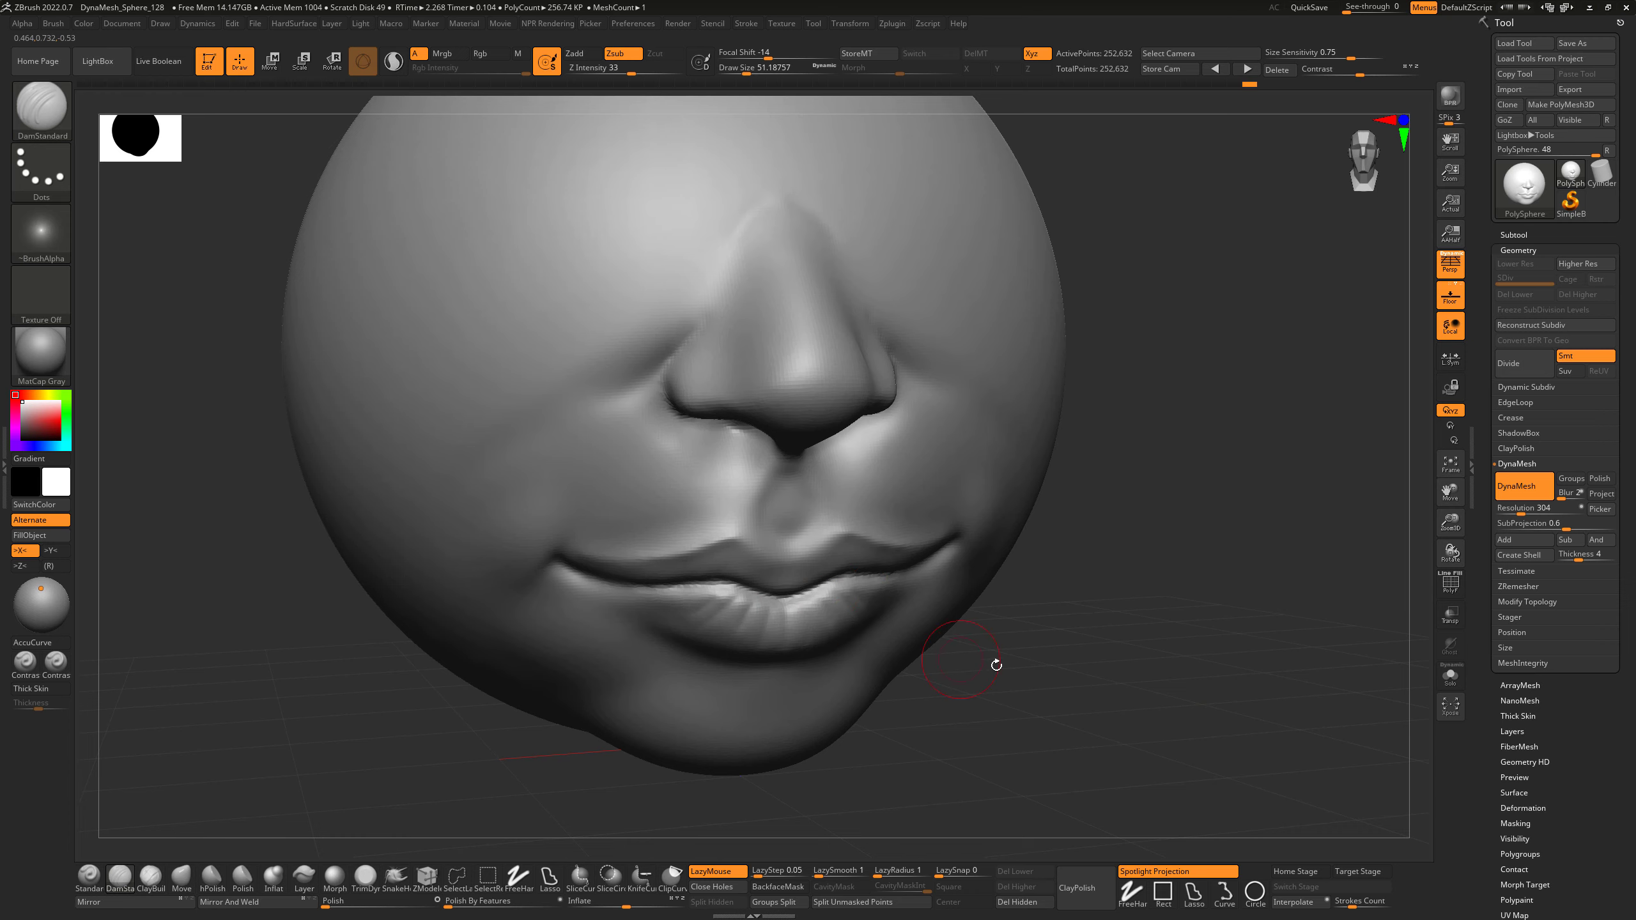
drag(996, 665, 847, 612)
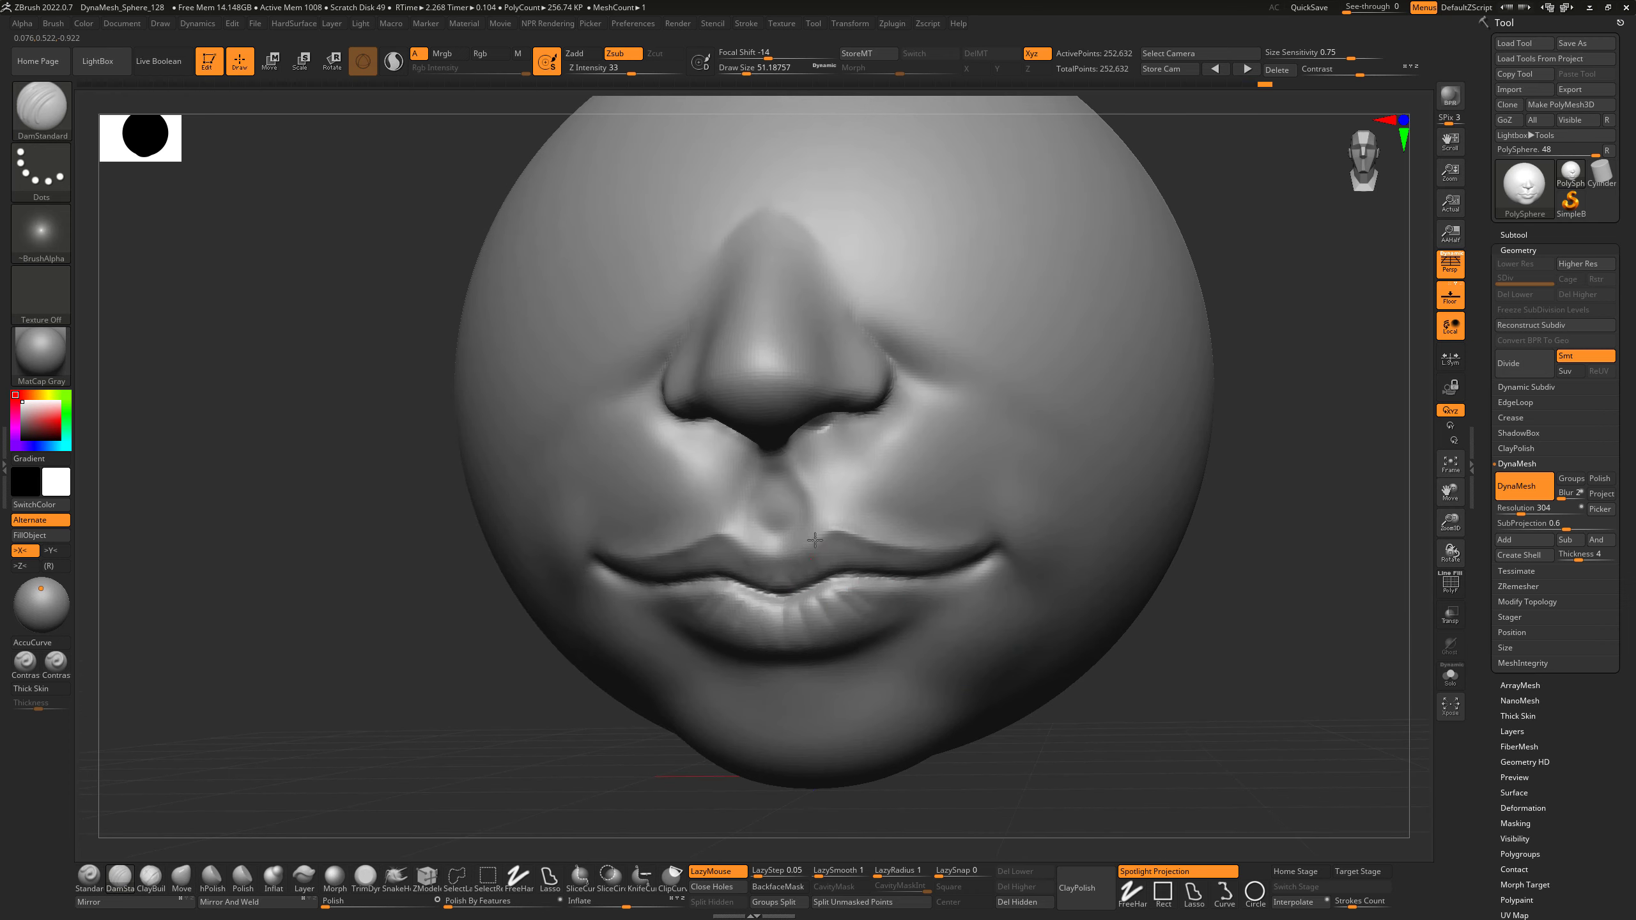
drag(815, 540, 817, 534)
drag(825, 560, 834, 537)
drag(986, 767, 1121, 767)
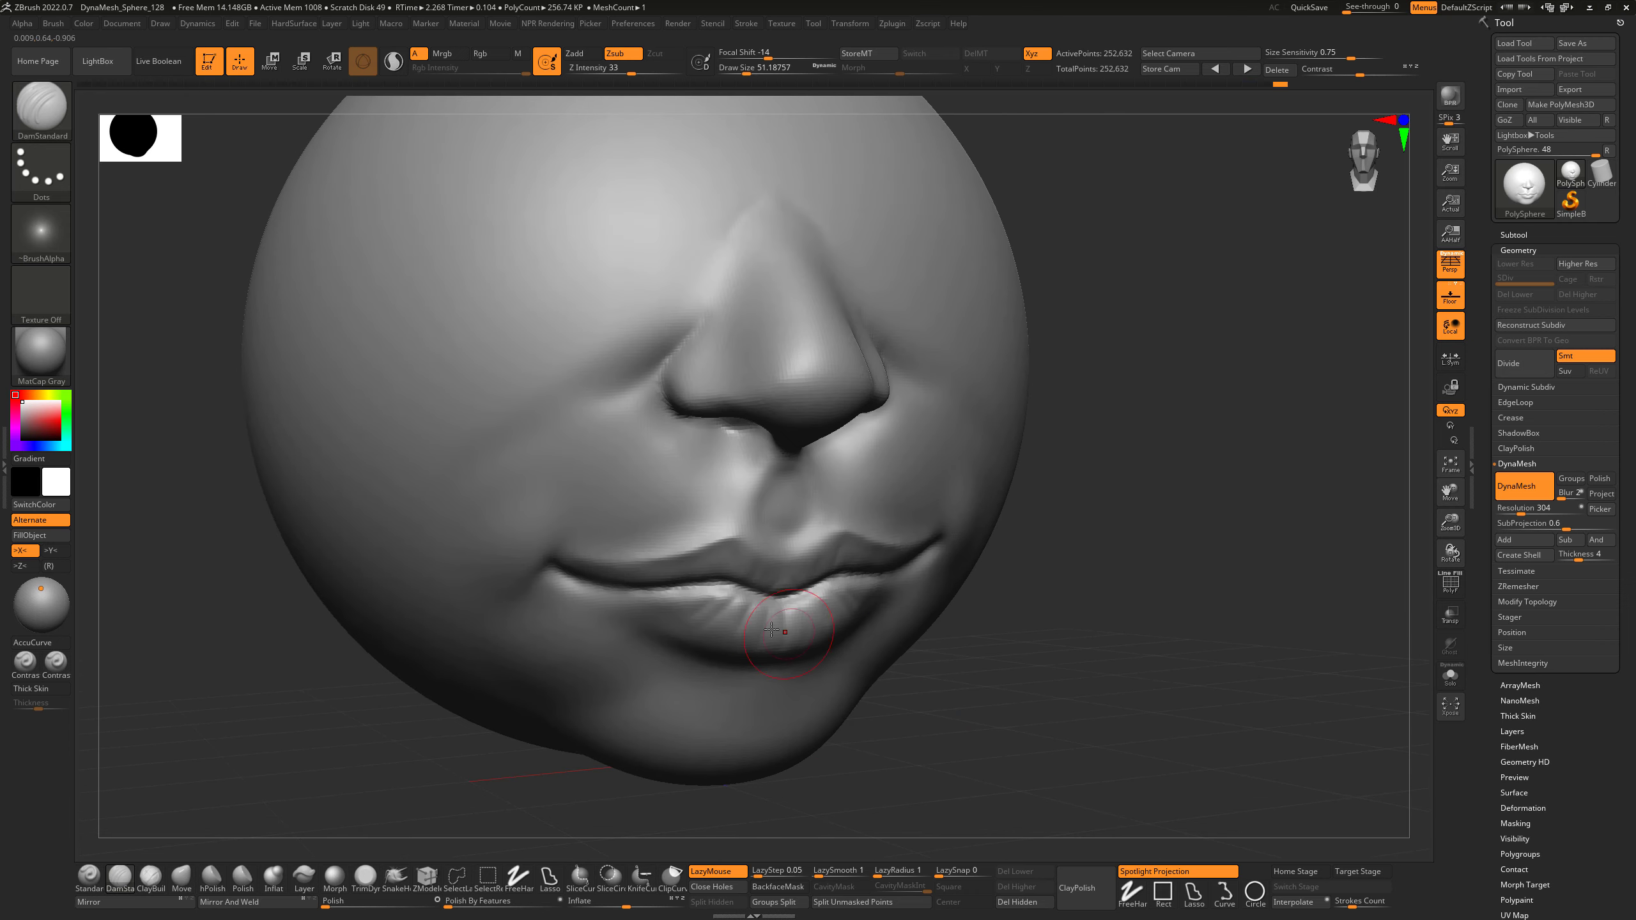
Refine the creases at the middle of the lower lip with the DamStandard brush at a draw size of about 39.
key(s)
drag(763, 616, 753, 616)
drag(760, 600, 763, 635)
mouse_move(1088, 742)
alt+mouse_down()
mouse_move(1077, 672)
mouse_move(1096, 676)
mouse_move(1077, 681)
alt+mouse_up()
mouse_move(1077, 680)
alt+mouse_down()
mouse_move(1113, 707)
mouse_move(1135, 674)
mouse_move(1128, 696)
alt+mouse_up()
drag(1011, 701, 1120, 672)
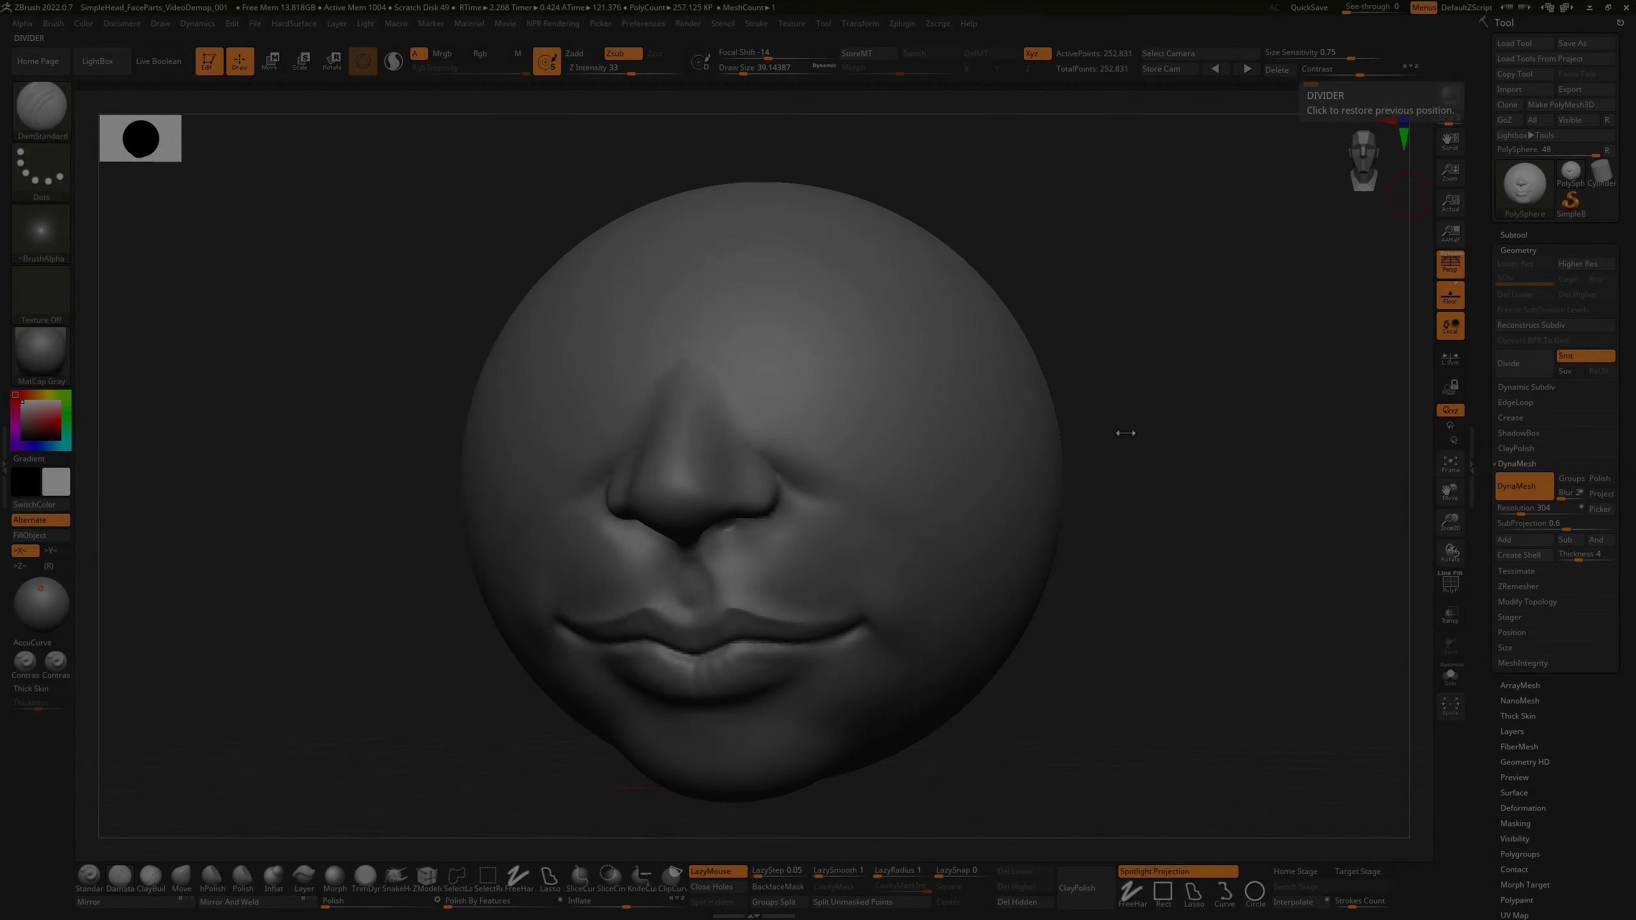
Try marking vertical and horizontal guide lines for the eye placement with the DamStandard brush at a draw size of about 68, and undo them.
drag(1117, 439, 1137, 462)
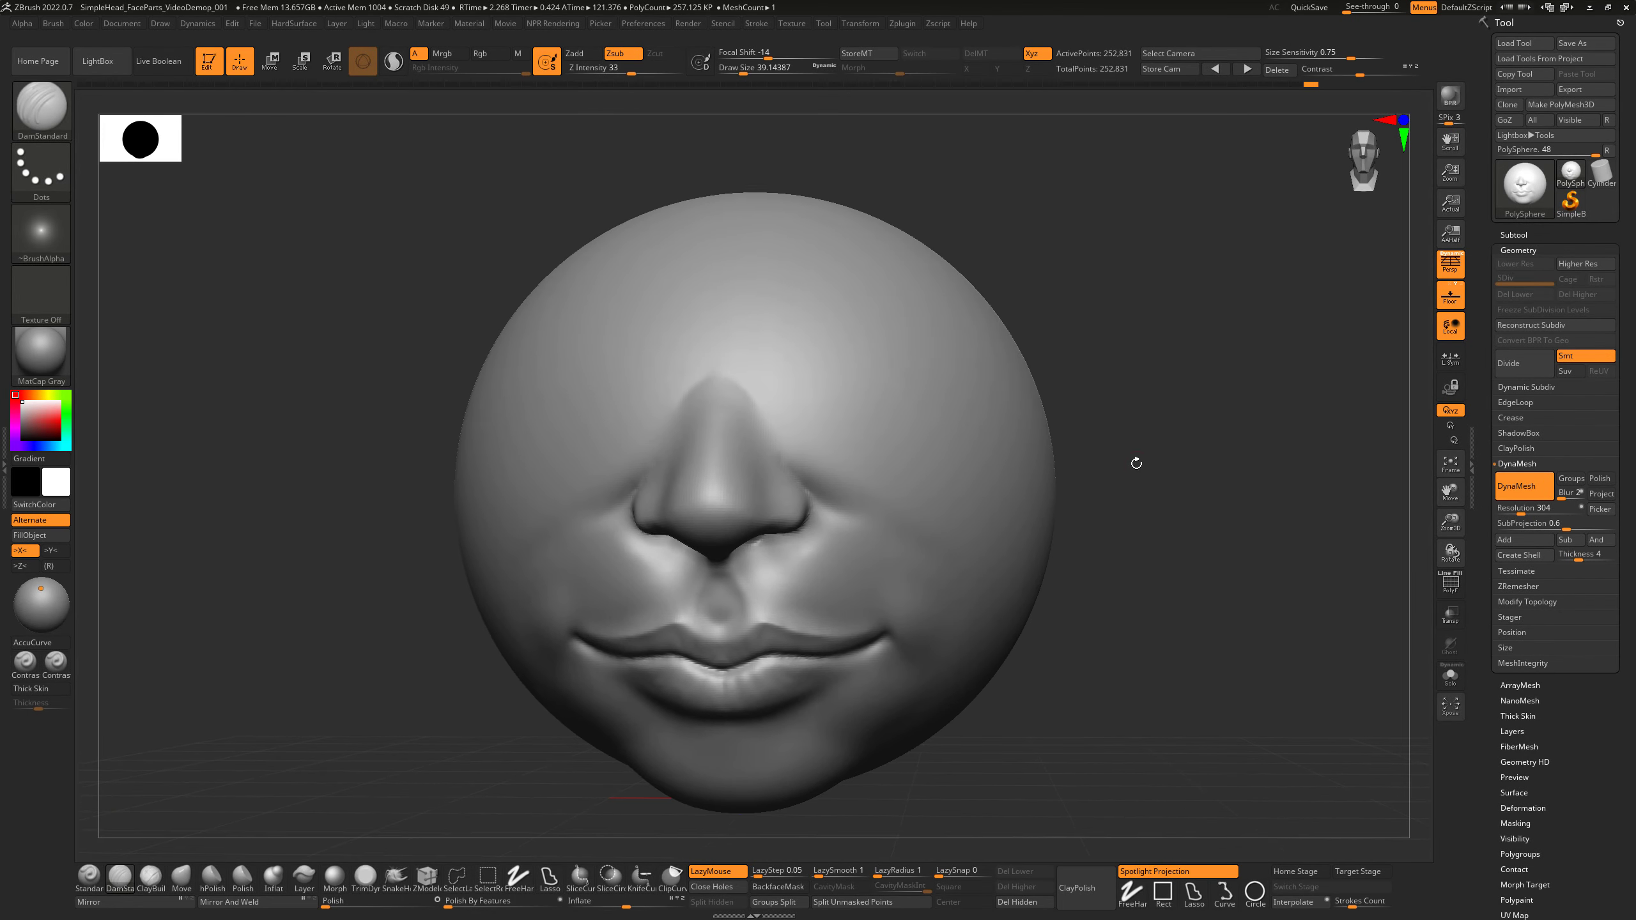
click(124, 879)
key(s)
drag(889, 366, 927, 366)
mouse_move(1059, 311)
mouse_down()
mouse_move(1089, 385)
mouse_move(979, 412)
mouse_up()
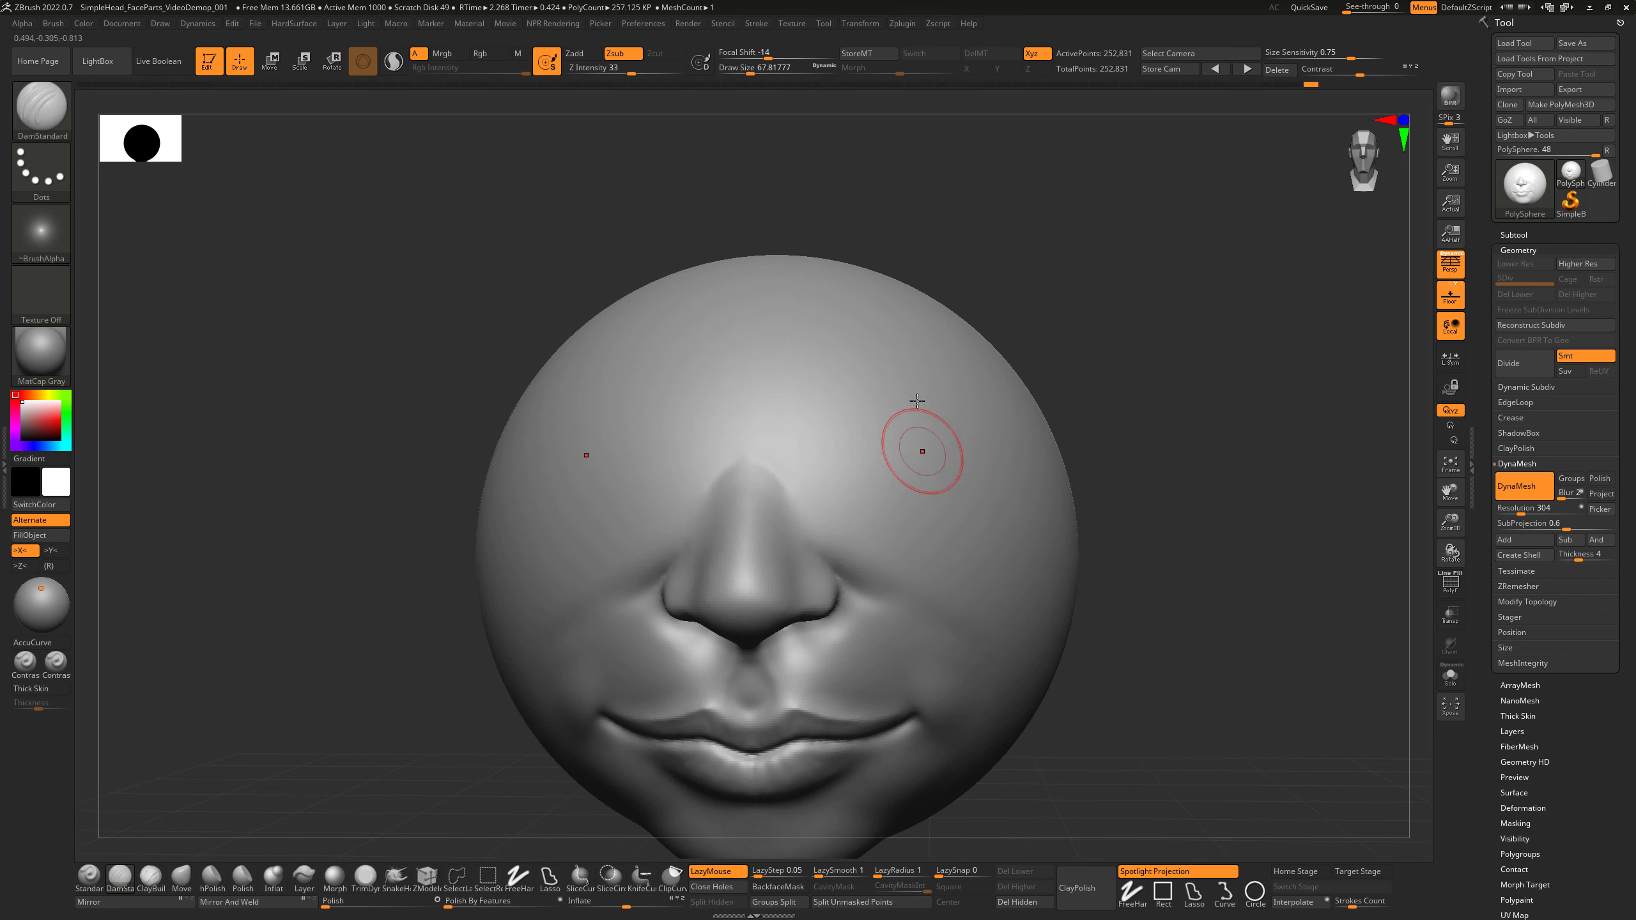
mouse_move(1074, 374)
mouse_down()
mouse_move(1070, 332)
mouse_move(1059, 355)
mouse_move(1122, 346)
mouse_move(1056, 402)
mouse_move(1107, 390)
mouse_move(948, 465)
mouse_move(904, 559)
mouse_up()
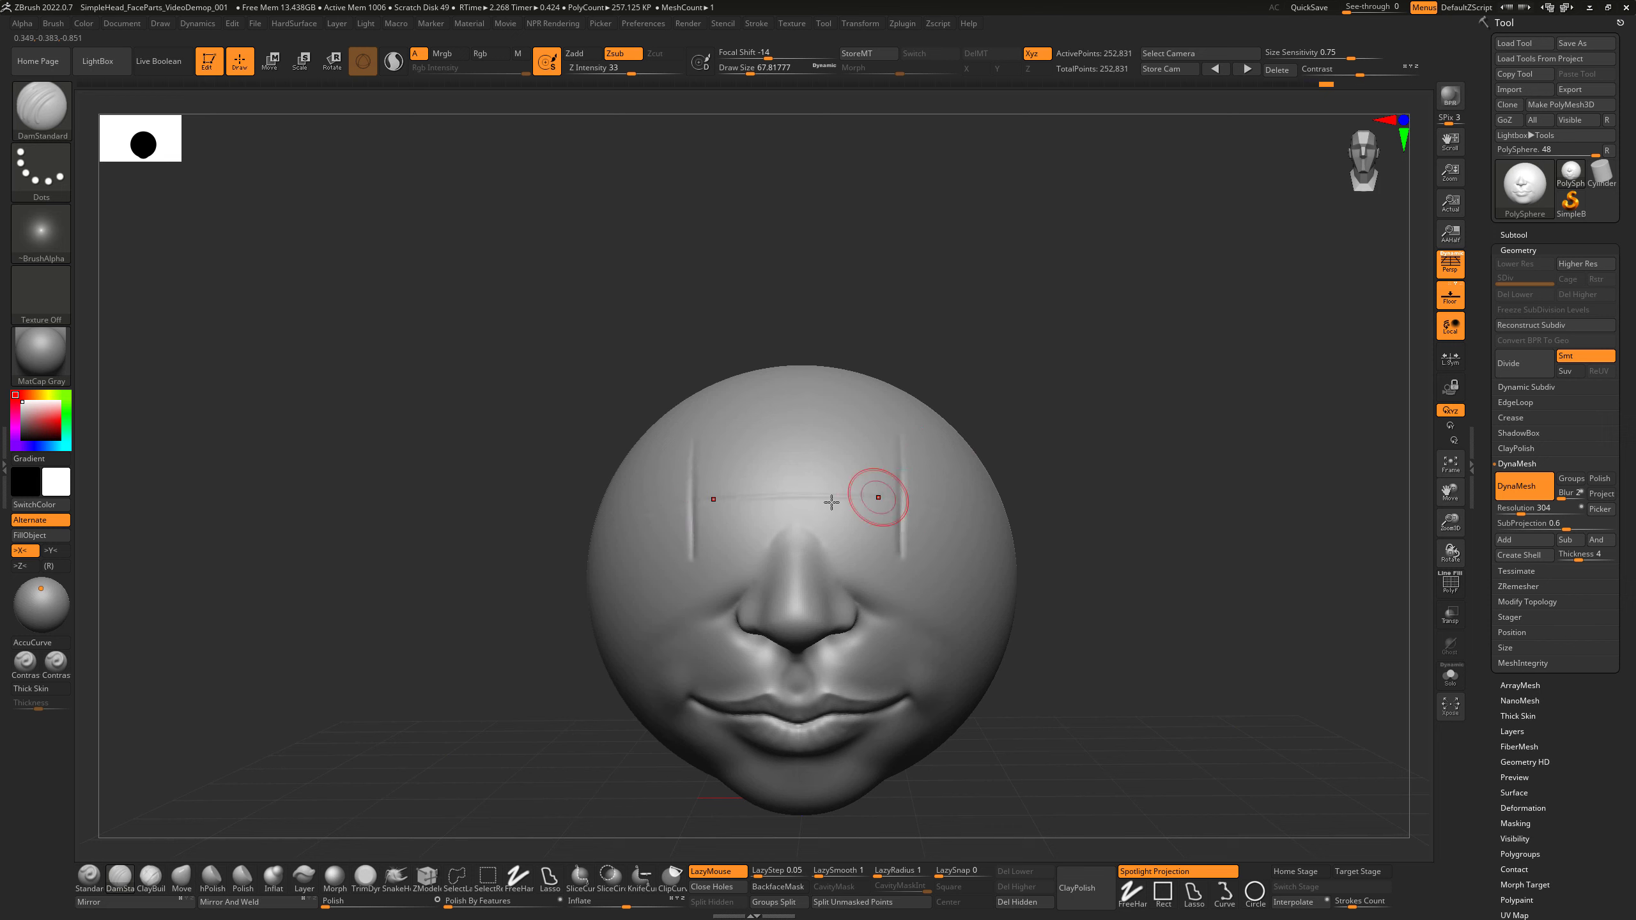
key(ctrl+z)
key(ctrl+z)
key(ctrl+z)
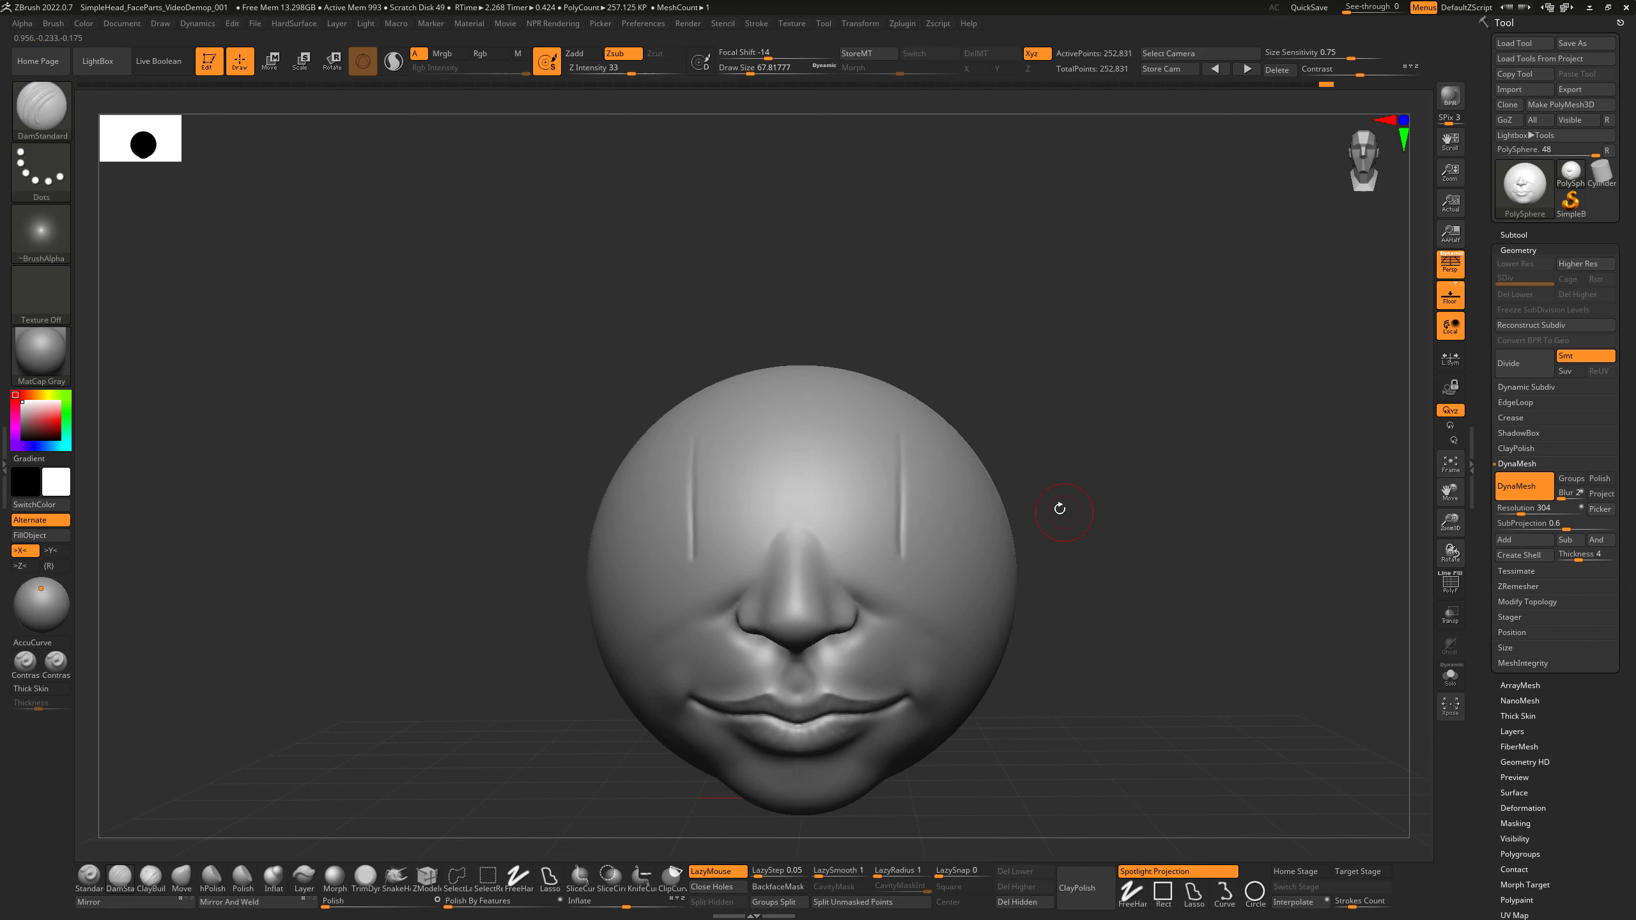
Try sketching small round eyes set close together beside the nose bridge, and undo them.
drag(1104, 518, 1042, 472)
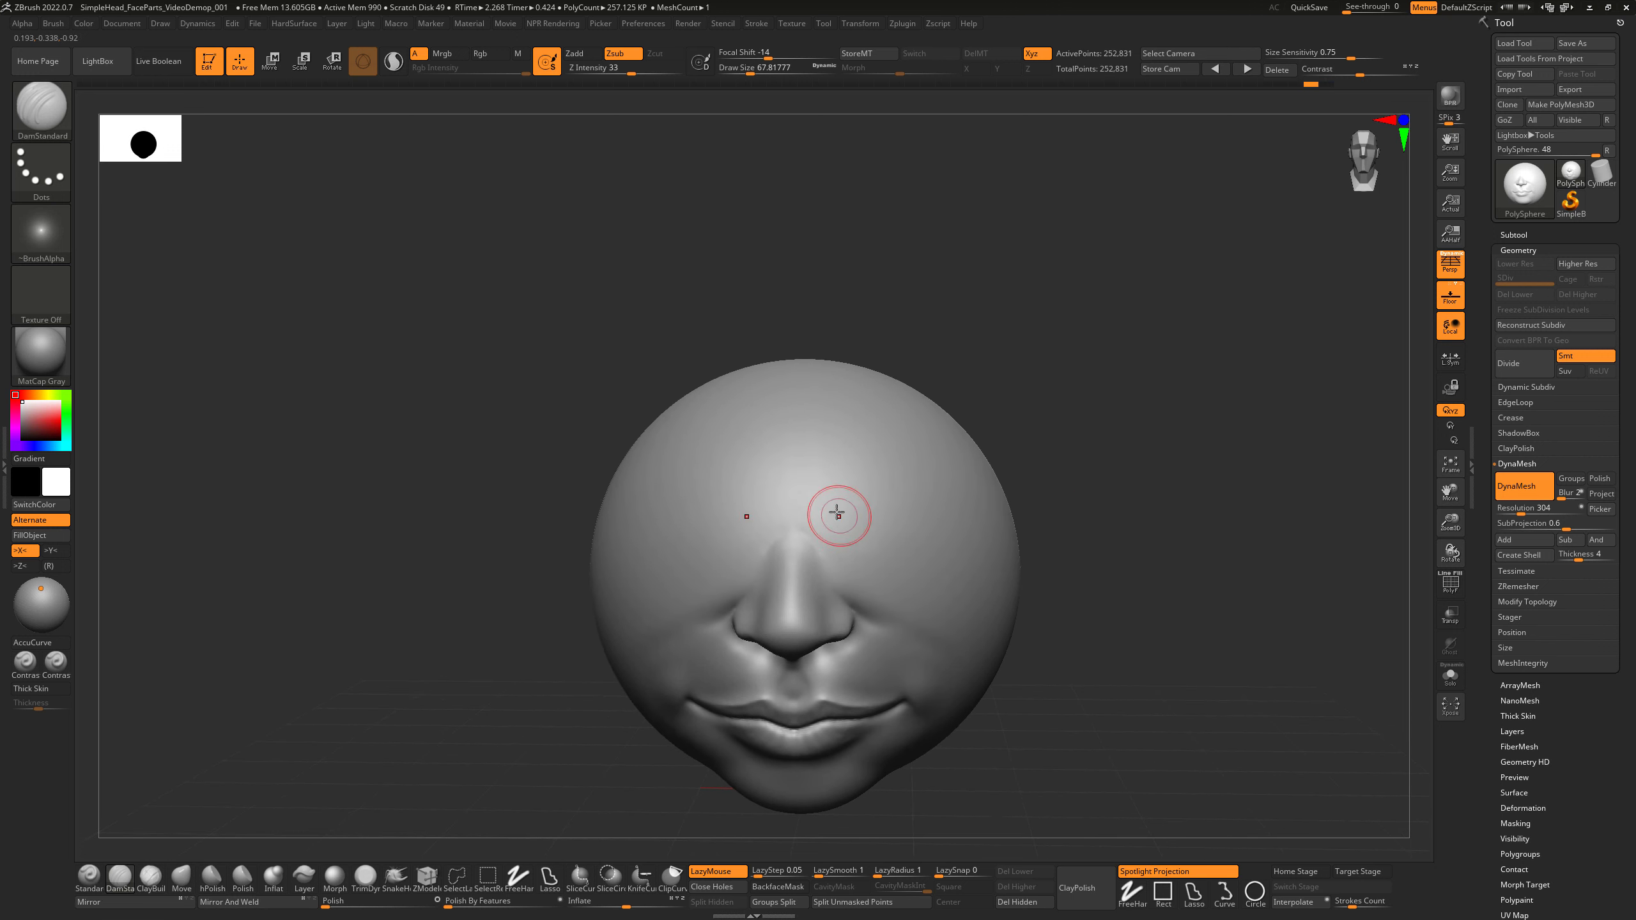
mouse_move(851, 501)
mouse_down()
mouse_move(872, 530)
mouse_move(837, 525)
mouse_move(862, 501)
mouse_up()
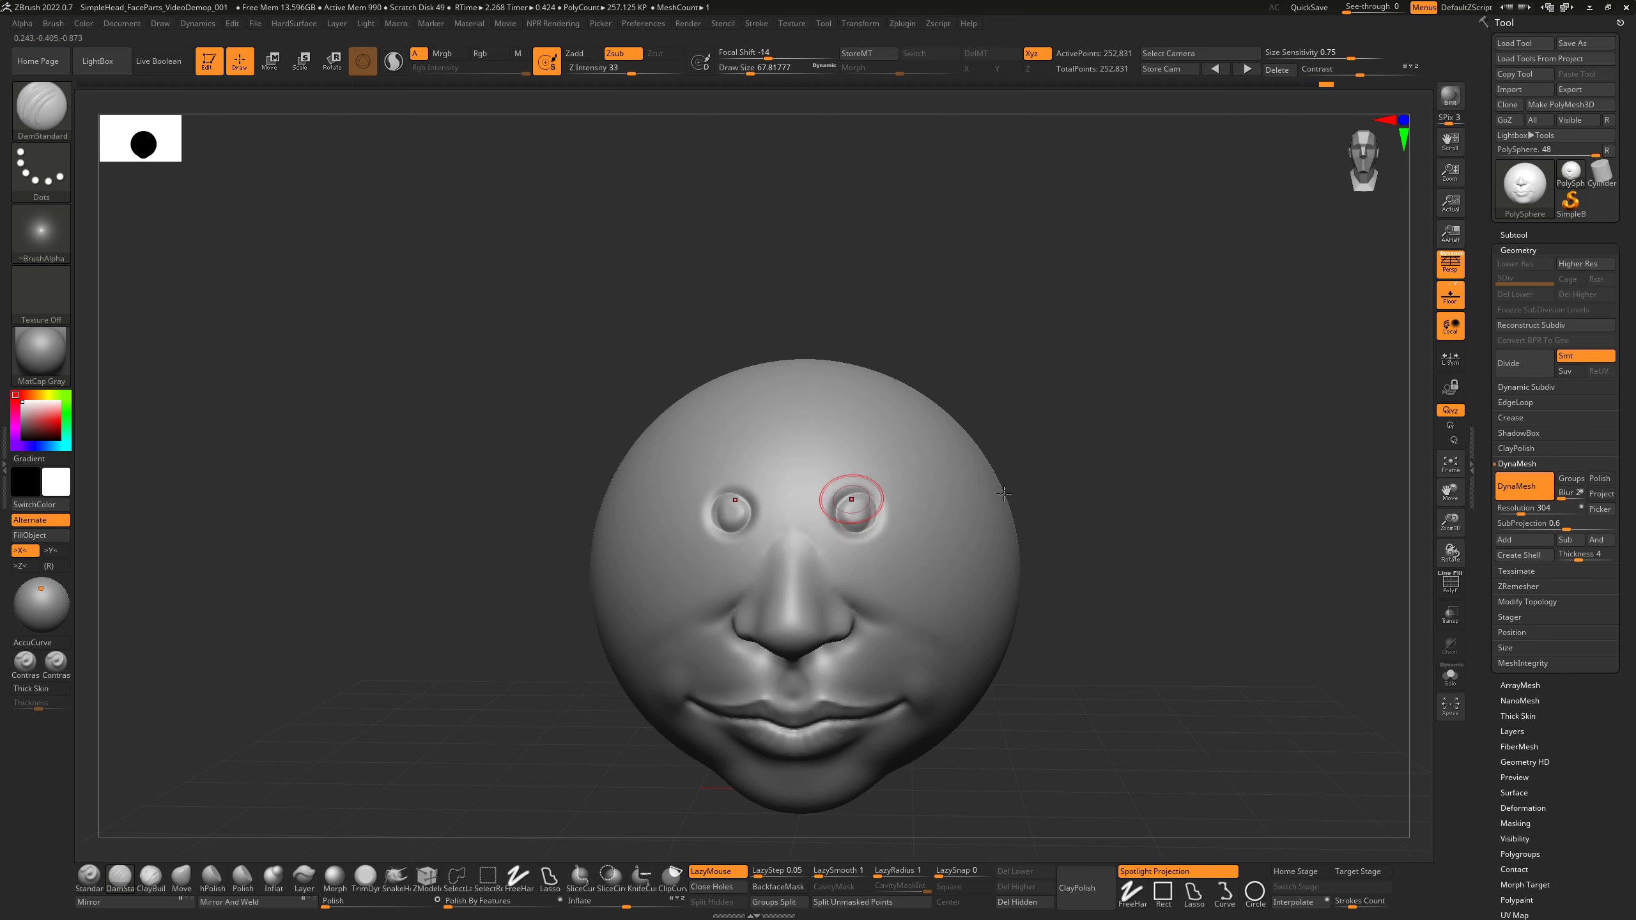
drag(1063, 489, 1080, 476)
key(ctrl+z)
key(ctrl+z)
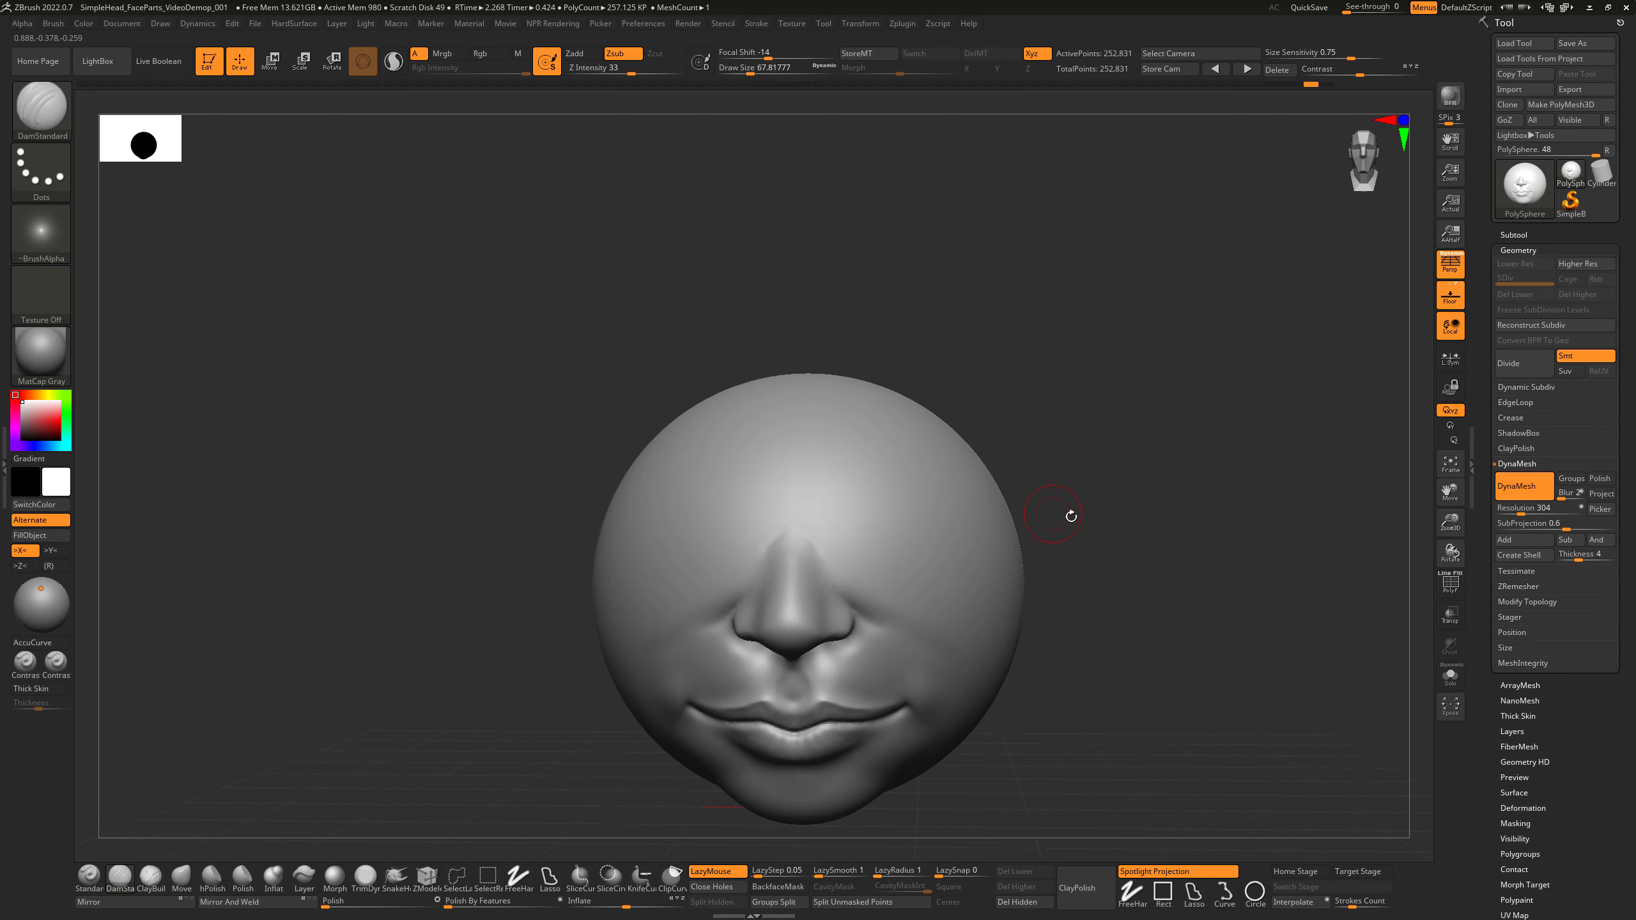
Try sketching small round eyes set wide apart on the face, and undo them.
mouse_move(1072, 516)
mouse_down()
mouse_move(979, 526)
mouse_move(973, 482)
mouse_move(960, 506)
mouse_up()
mouse_move(1069, 463)
mouse_down()
mouse_move(1115, 454)
mouse_move(1059, 479)
mouse_up()
key(ctrl+z)
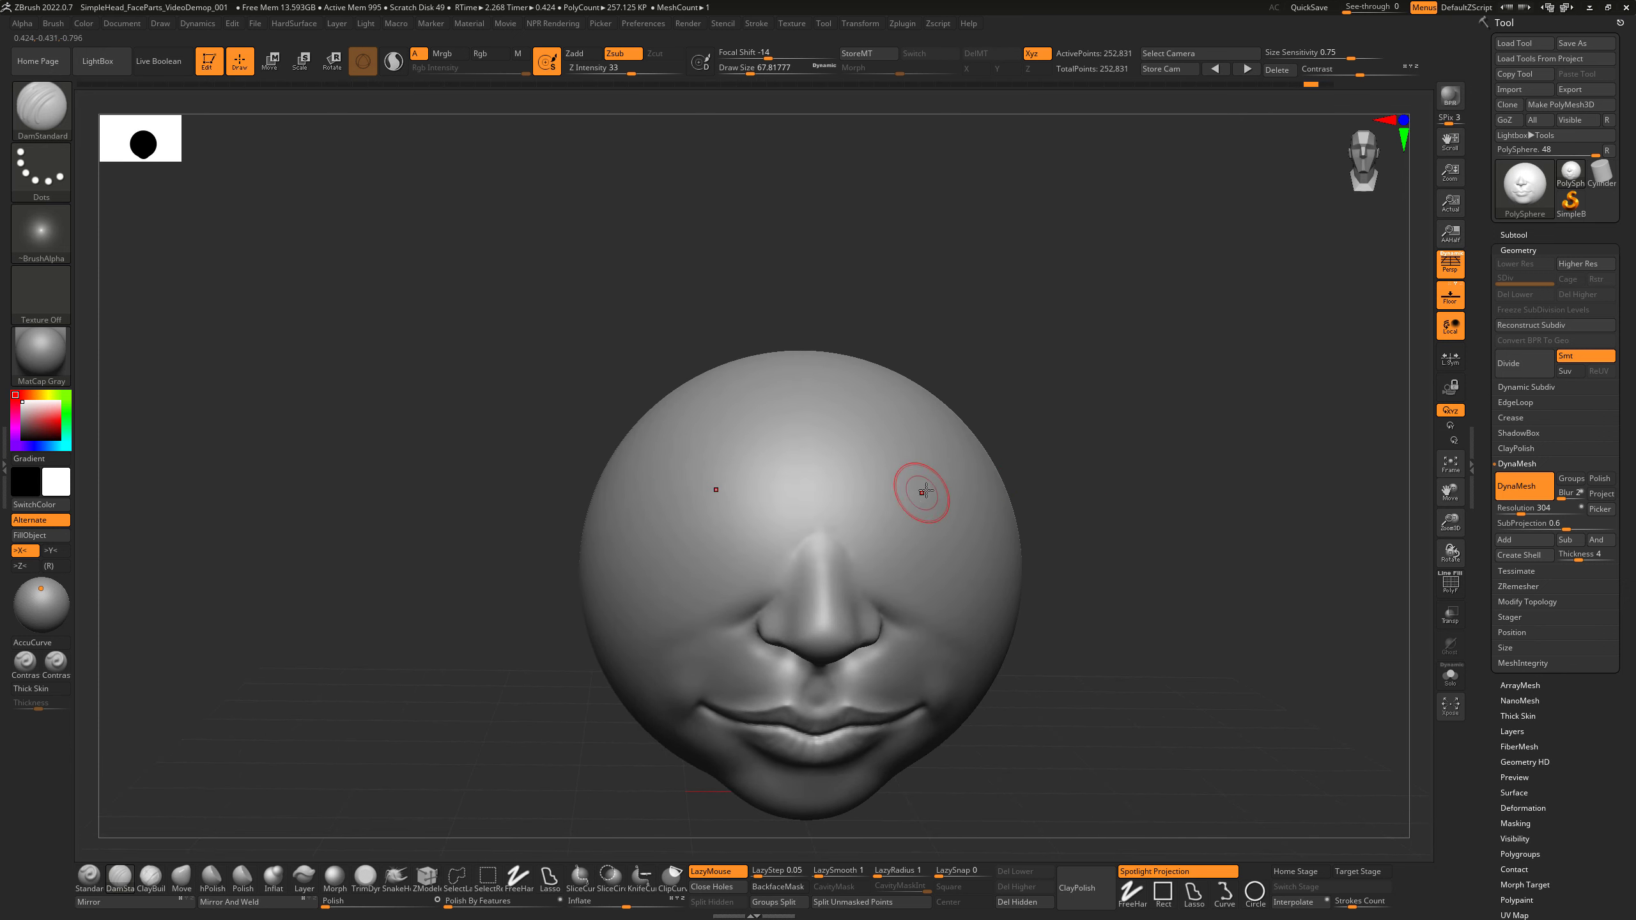
mouse_move(915, 488)
mouse_down()
mouse_move(952, 507)
mouse_move(912, 514)
mouse_move(953, 500)
mouse_up()
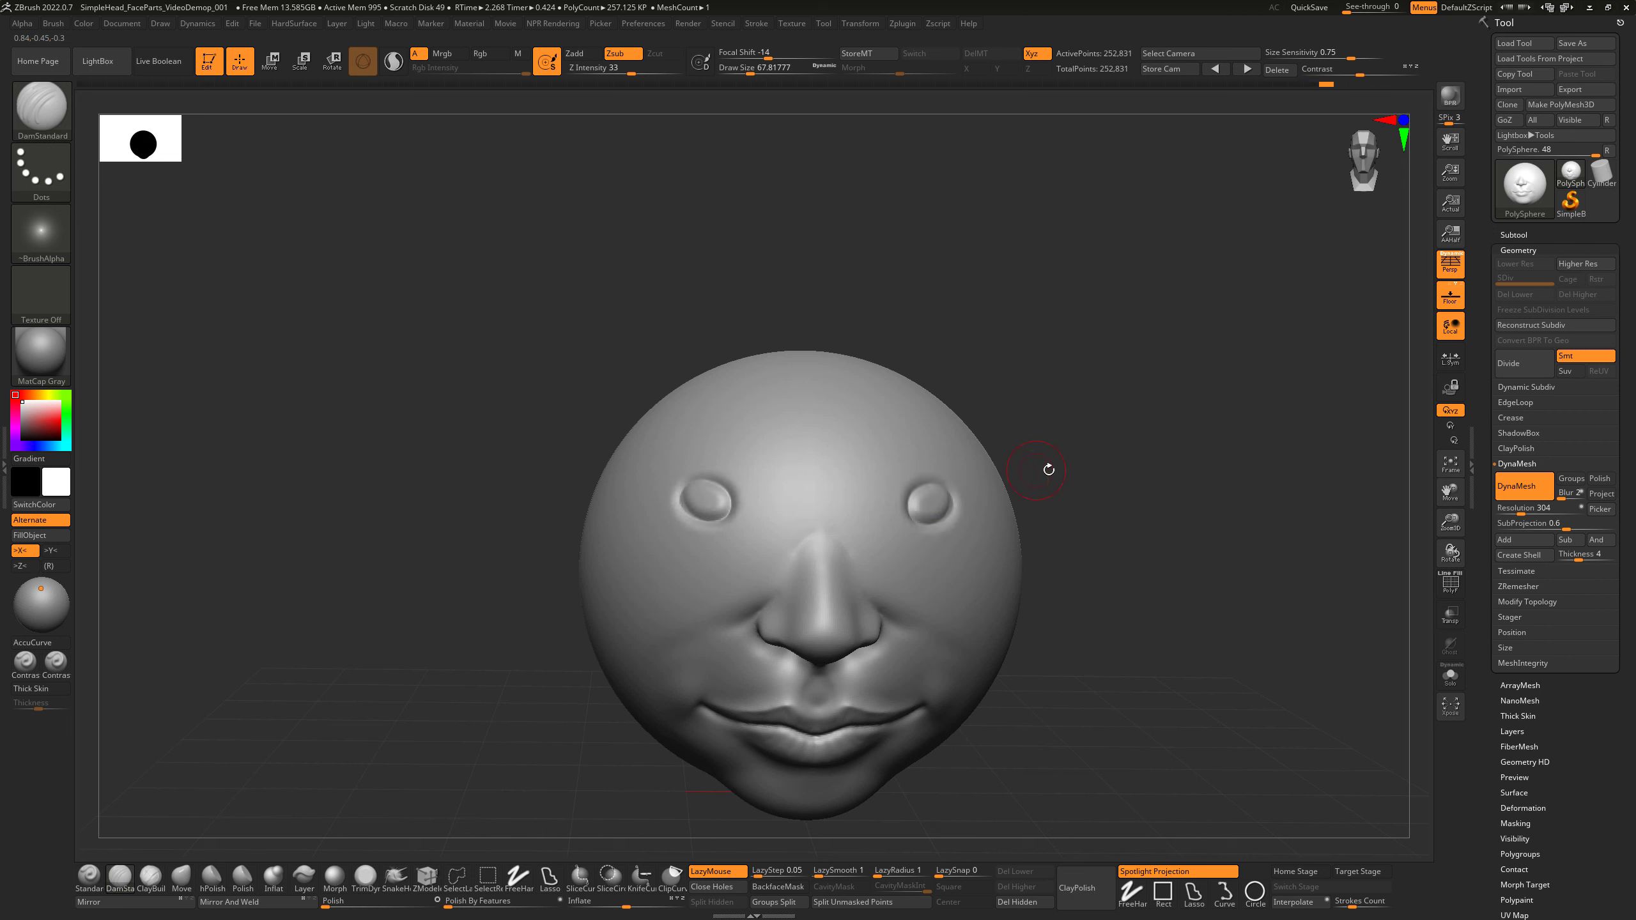
drag(1049, 469, 1033, 446)
key(ctrl+z)
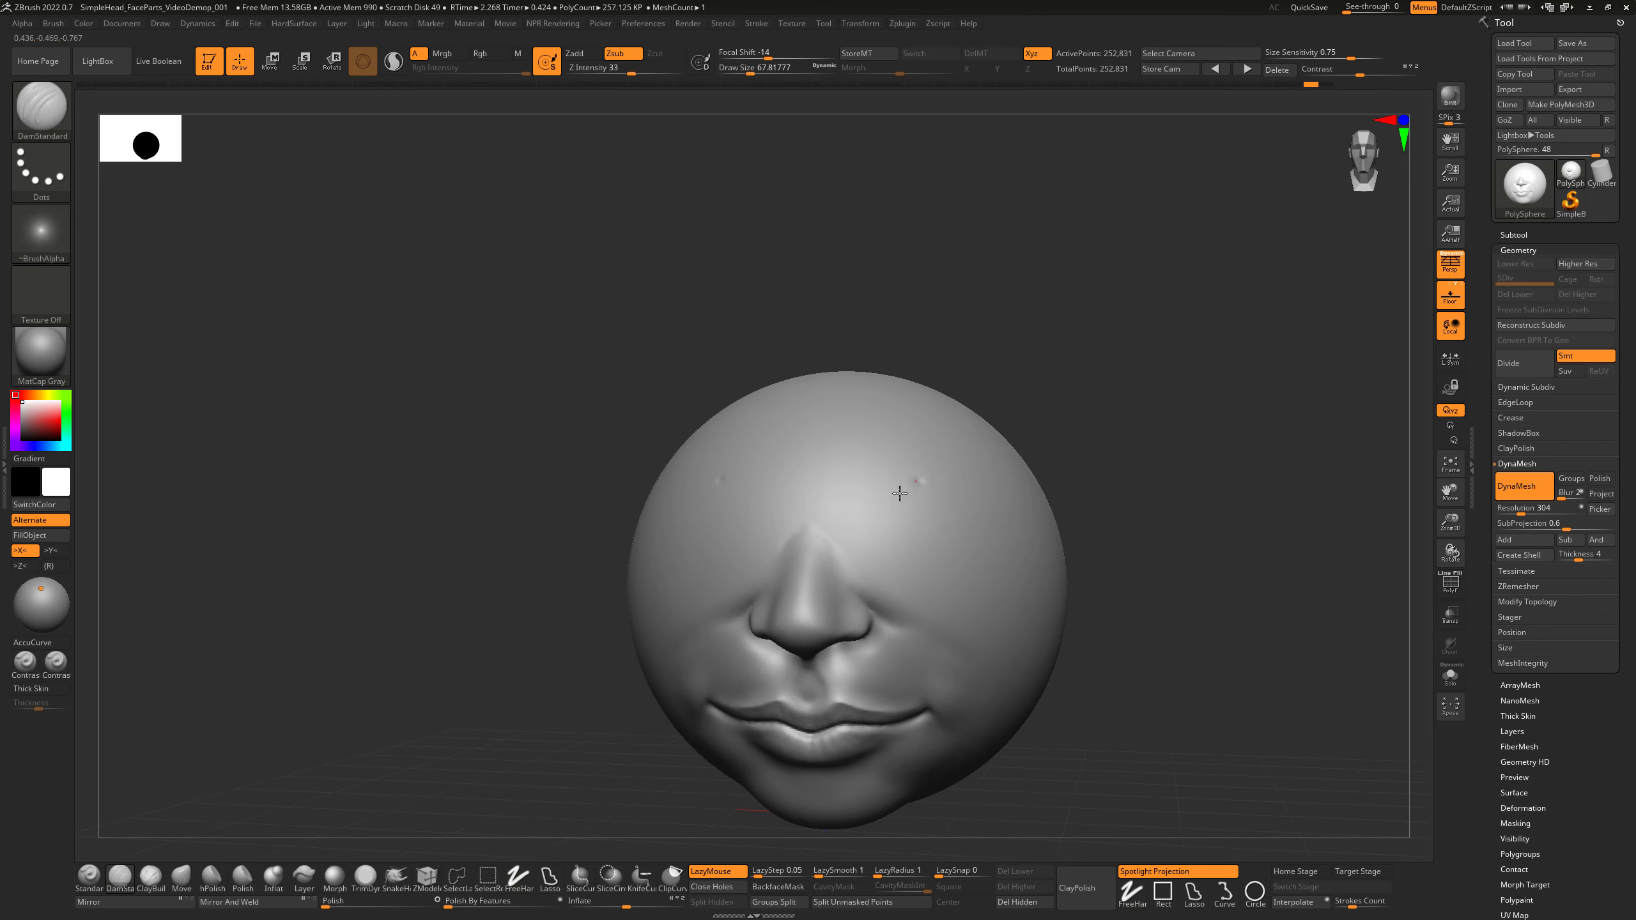
Try sketching larger round eyes above the outer sides of the nose, and undo them.
mouse_move(900, 493)
mouse_down()
mouse_move(960, 506)
mouse_move(945, 534)
mouse_up()
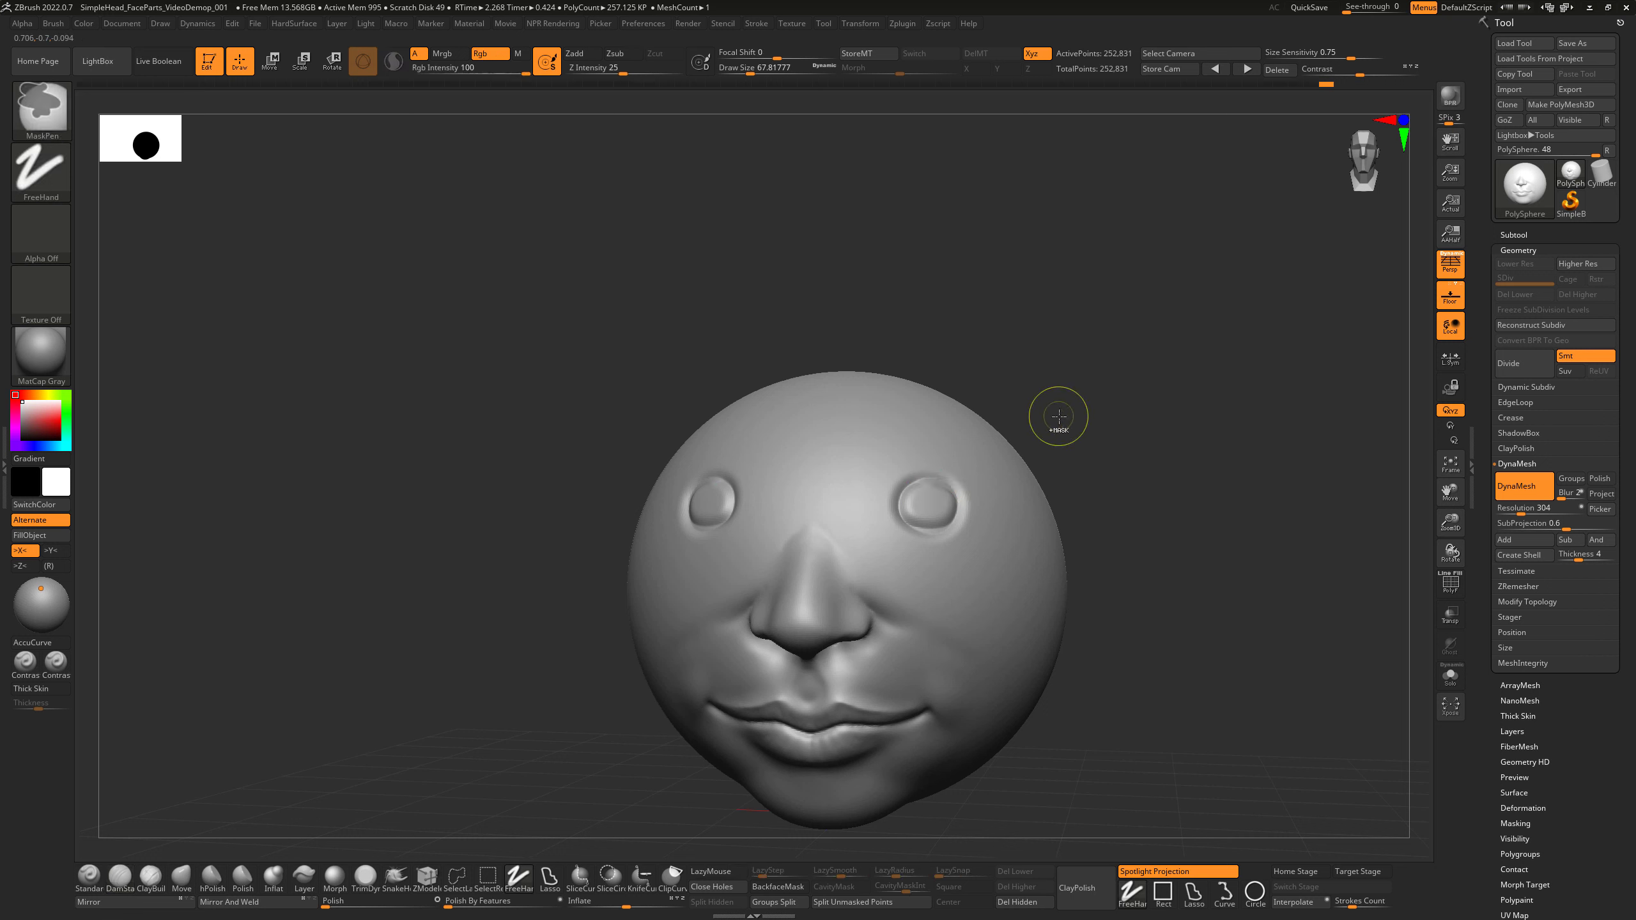
key(ctrl+z)
mouse_move(1111, 486)
mouse_down()
mouse_move(1123, 523)
mouse_move(1208, 362)
mouse_up()
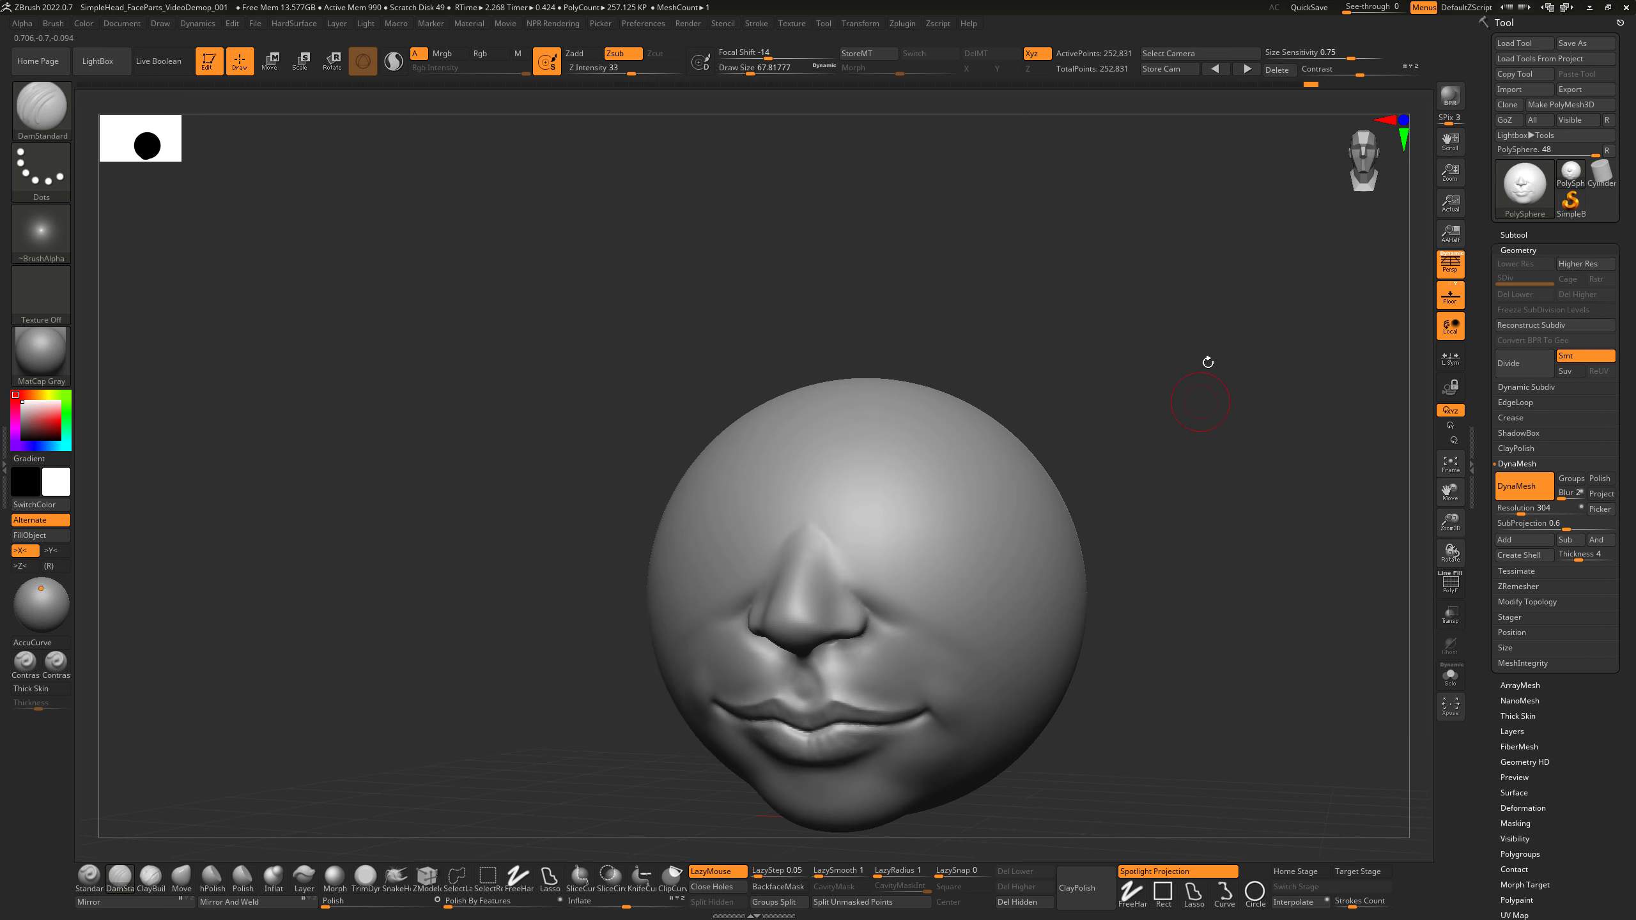
drag(1210, 514, 1198, 423)
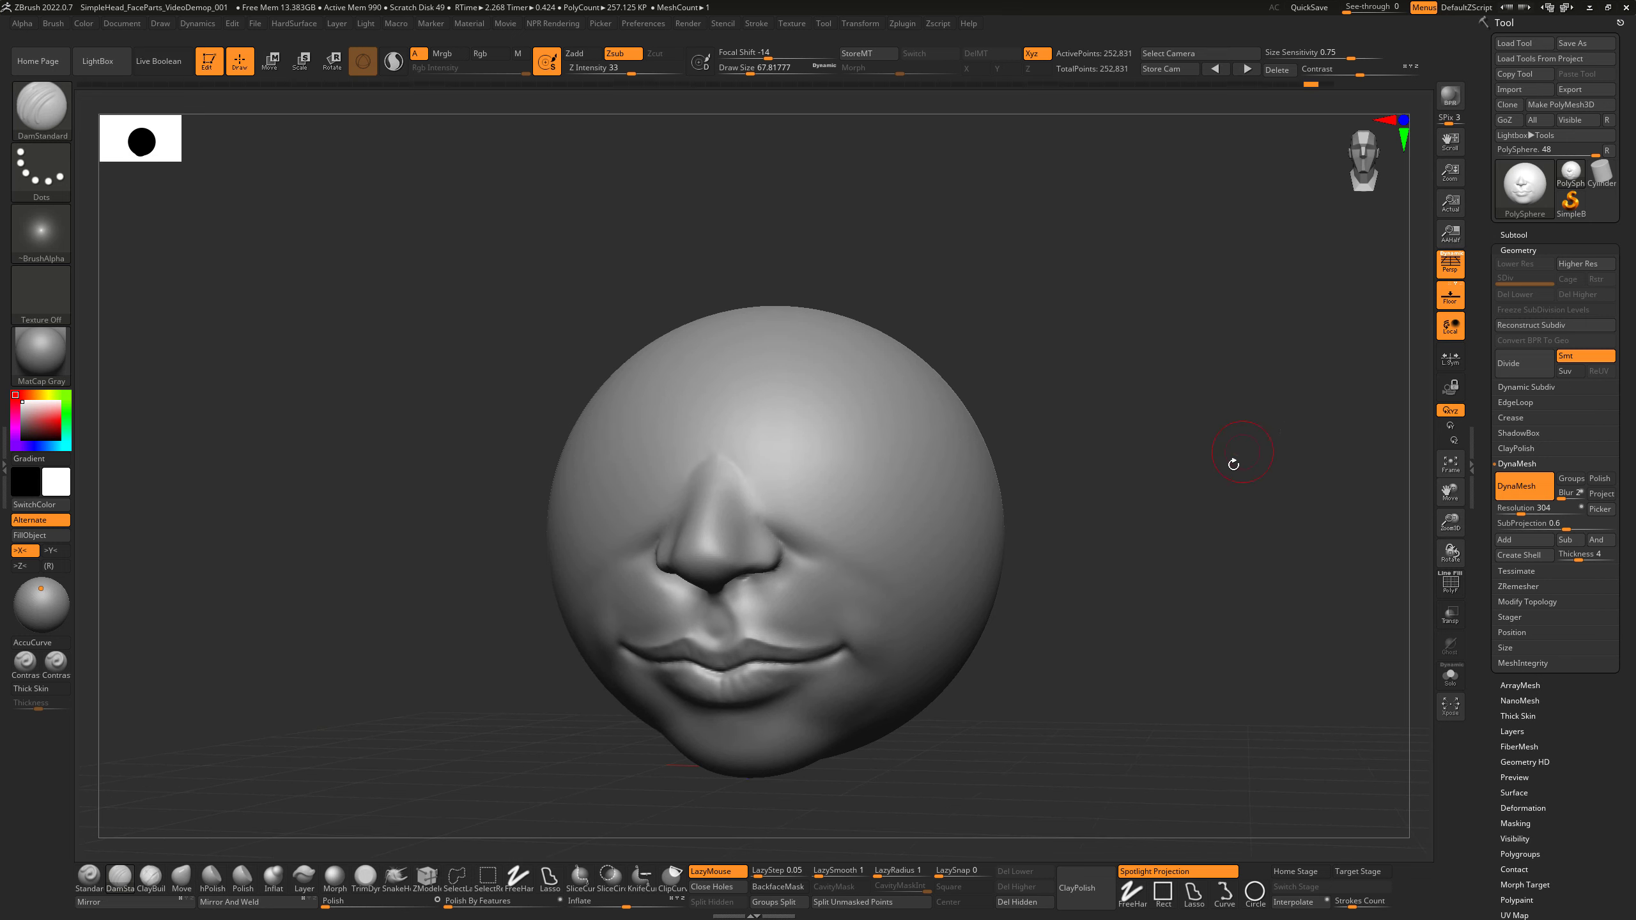
Carve almond-shaped eye outlines on both sides of the nose bridge with the DamStandard brush at a draw size of about 104.
mouse_move(1207, 488)
mouse_down()
mouse_move(1213, 516)
mouse_move(1245, 517)
mouse_move(1227, 535)
mouse_move(1216, 524)
mouse_move(1169, 566)
mouse_move(1095, 561)
mouse_up()
key(s)
drag(884, 470, 915, 465)
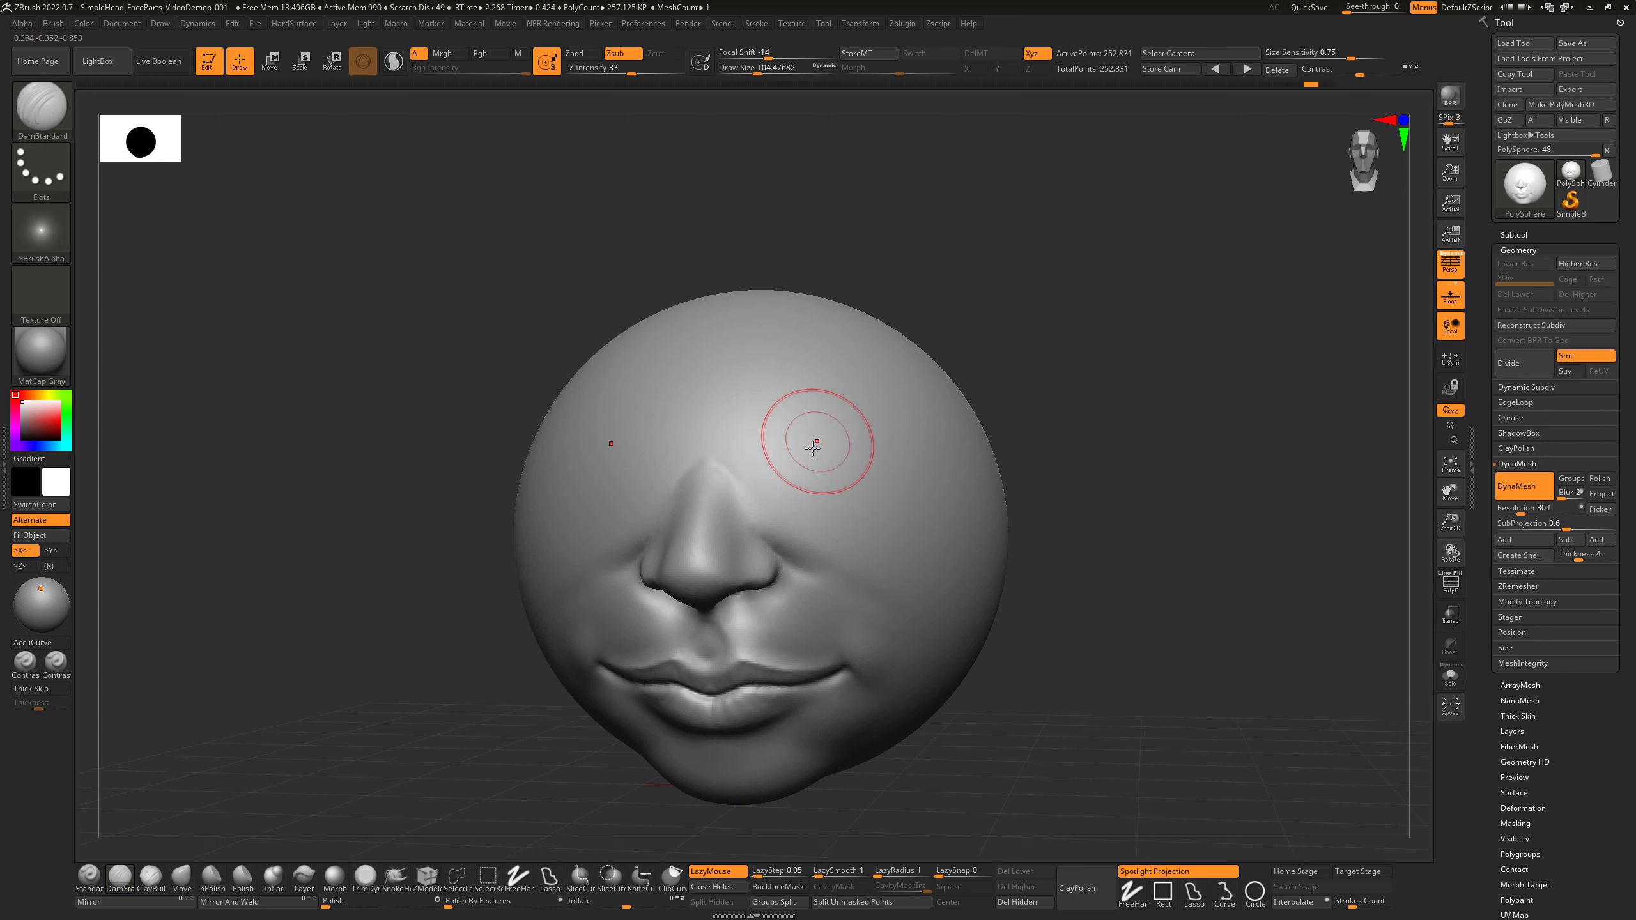
mouse_move(806, 453)
mouse_down()
mouse_move(921, 474)
mouse_move(829, 455)
mouse_move(890, 480)
mouse_up()
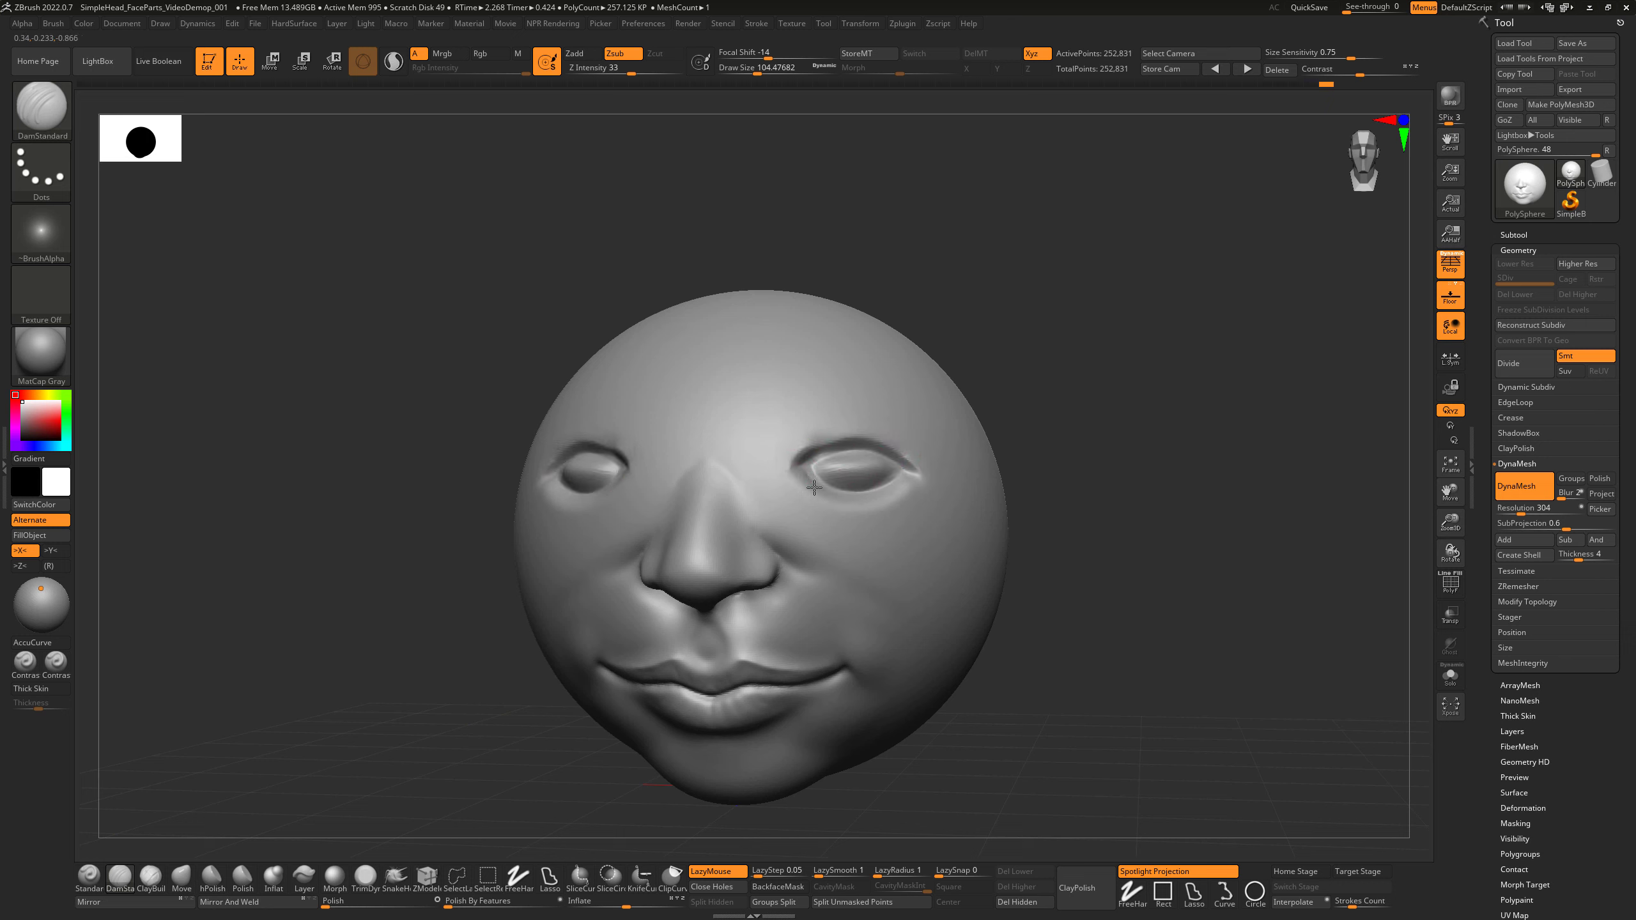
Try defining the inner eye corners and extending the upper eyelid lines past the outer corners with the DamStandard brush.
key(shift)
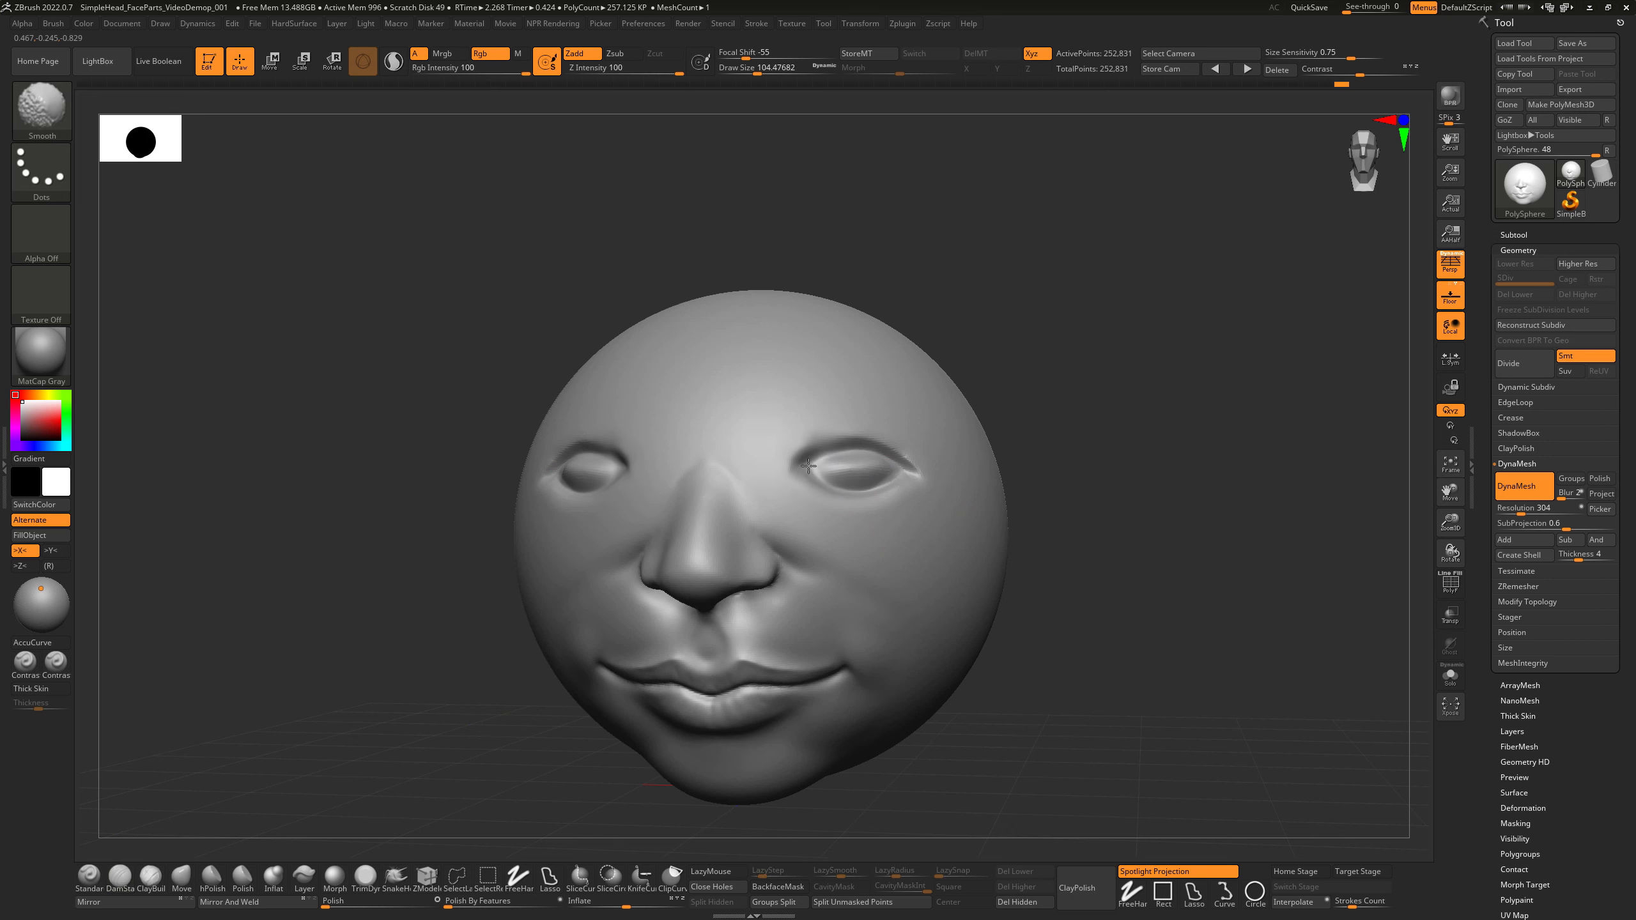
right_drag(903, 462, 811, 450)
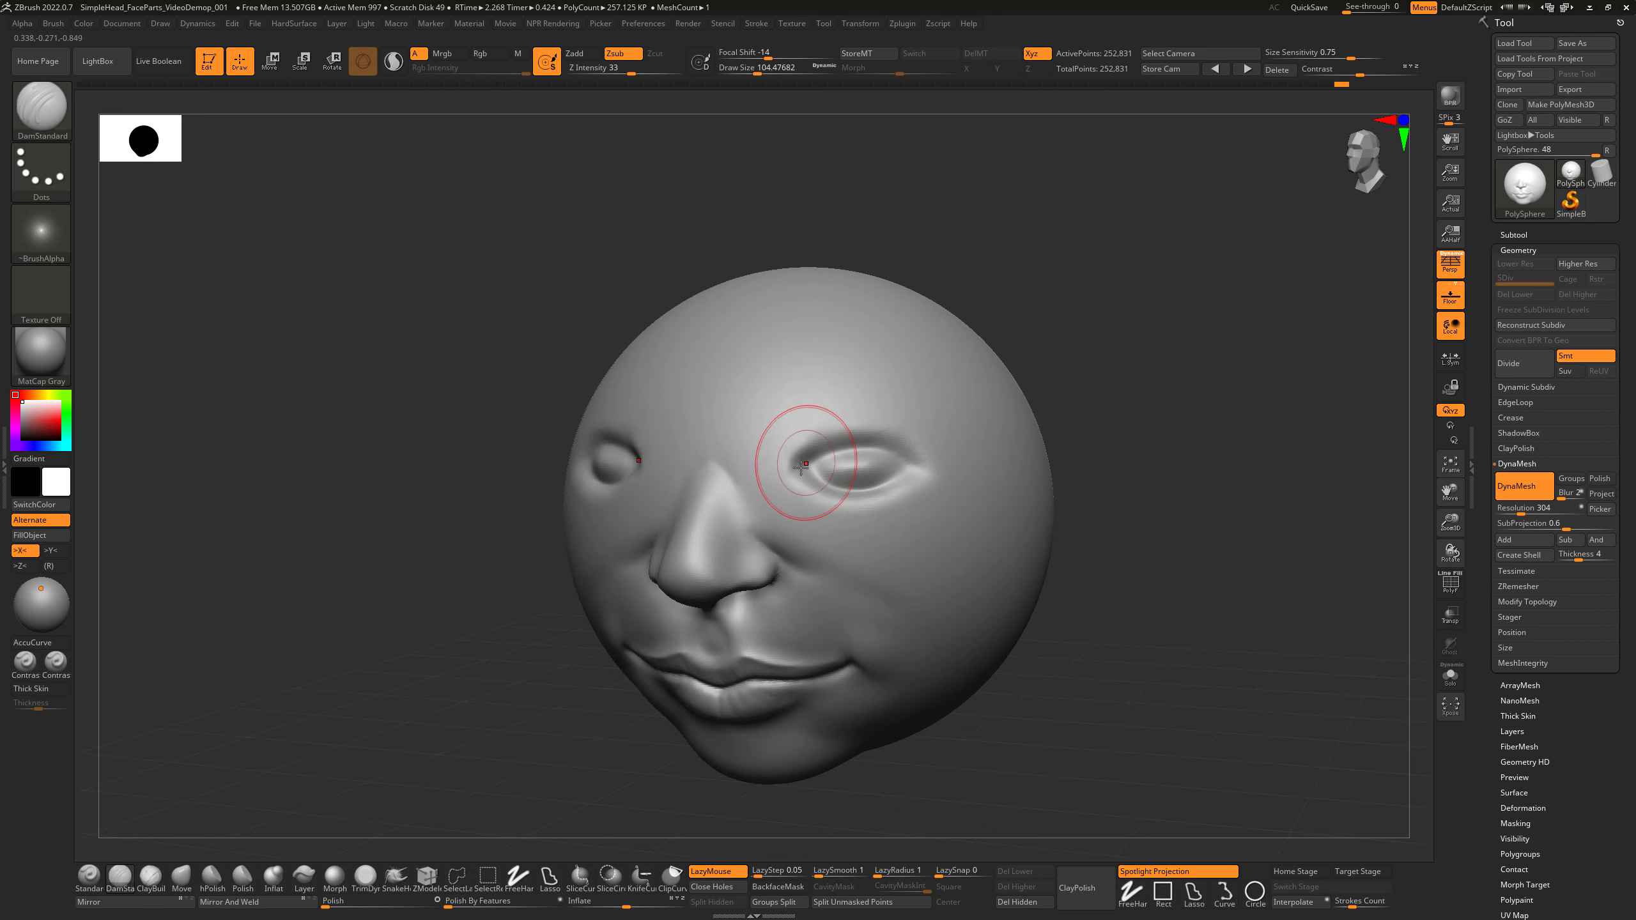
mouse_move(798, 462)
mouse_down()
mouse_move(882, 440)
mouse_move(937, 475)
mouse_move(853, 495)
mouse_move(794, 469)
mouse_up()
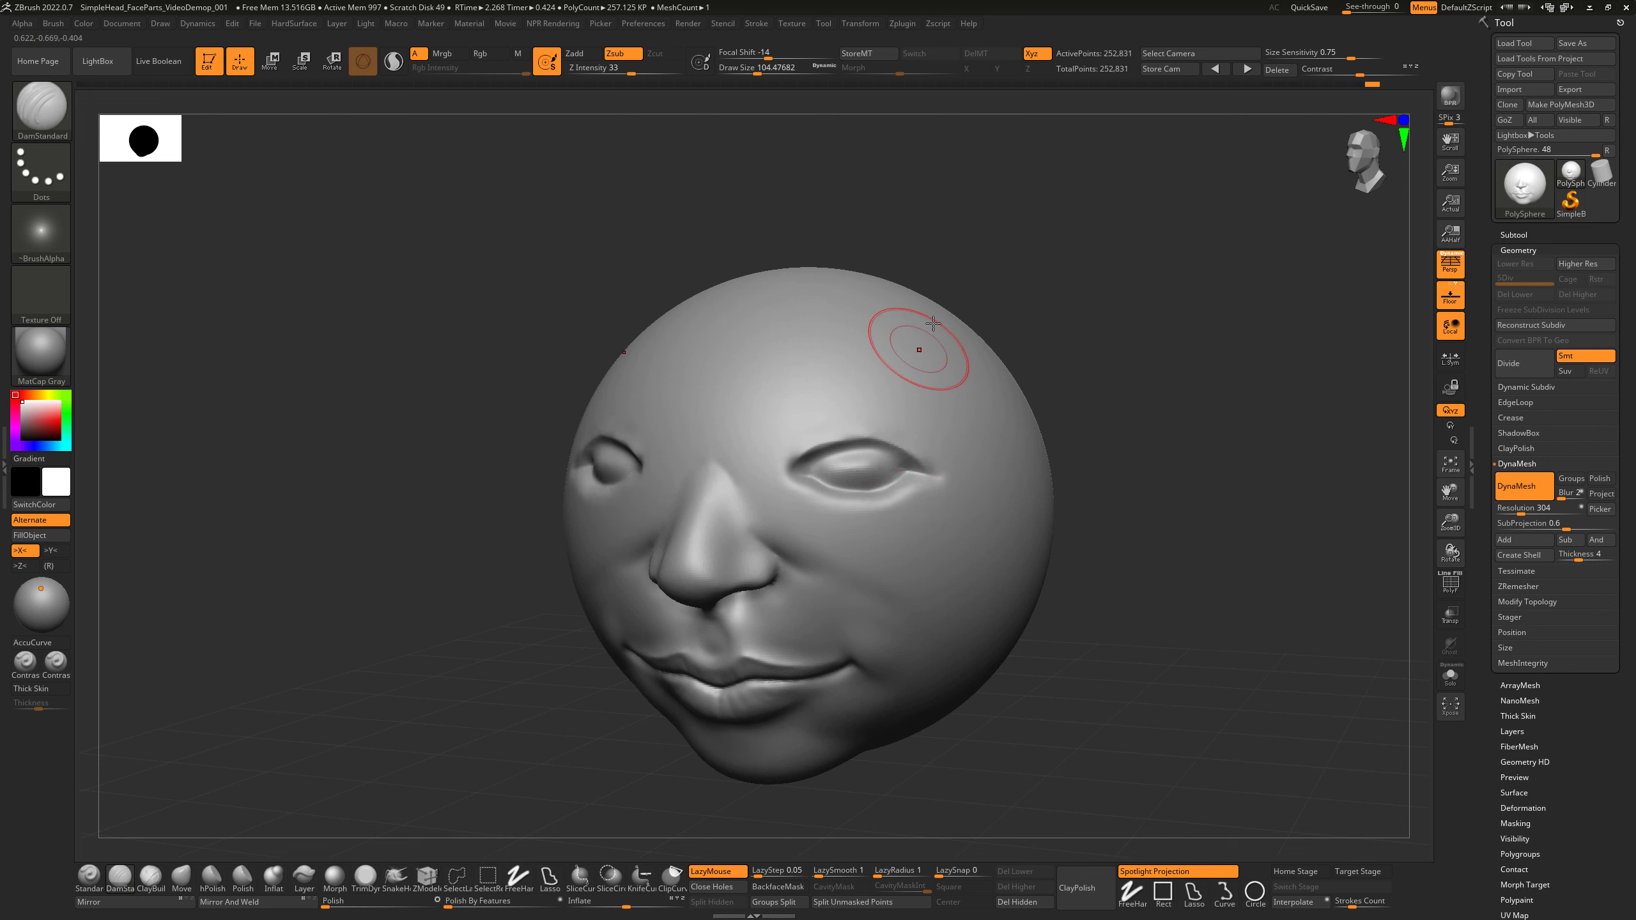
shift+drag(950, 301, 966, 309)
Undo the last strokes on the eye corners and upper eyelids.
key(ctrl)
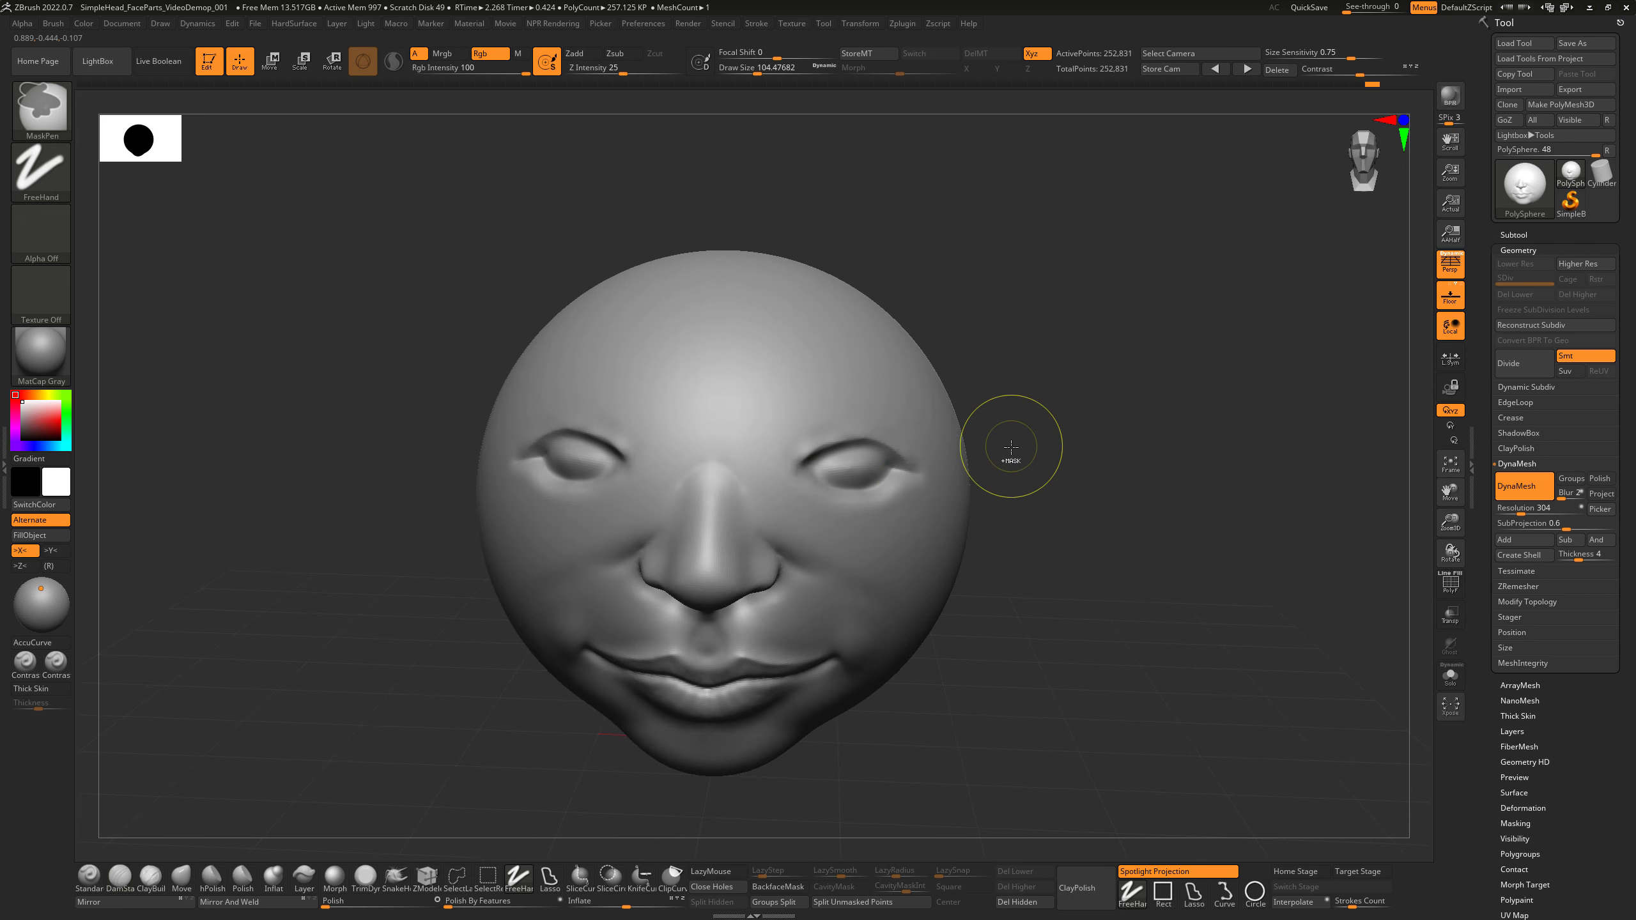
key(ctrl+z)
key(ctrl+z)
key(ctrl+z)
key(ctrl+z)
key(ctrl+z)
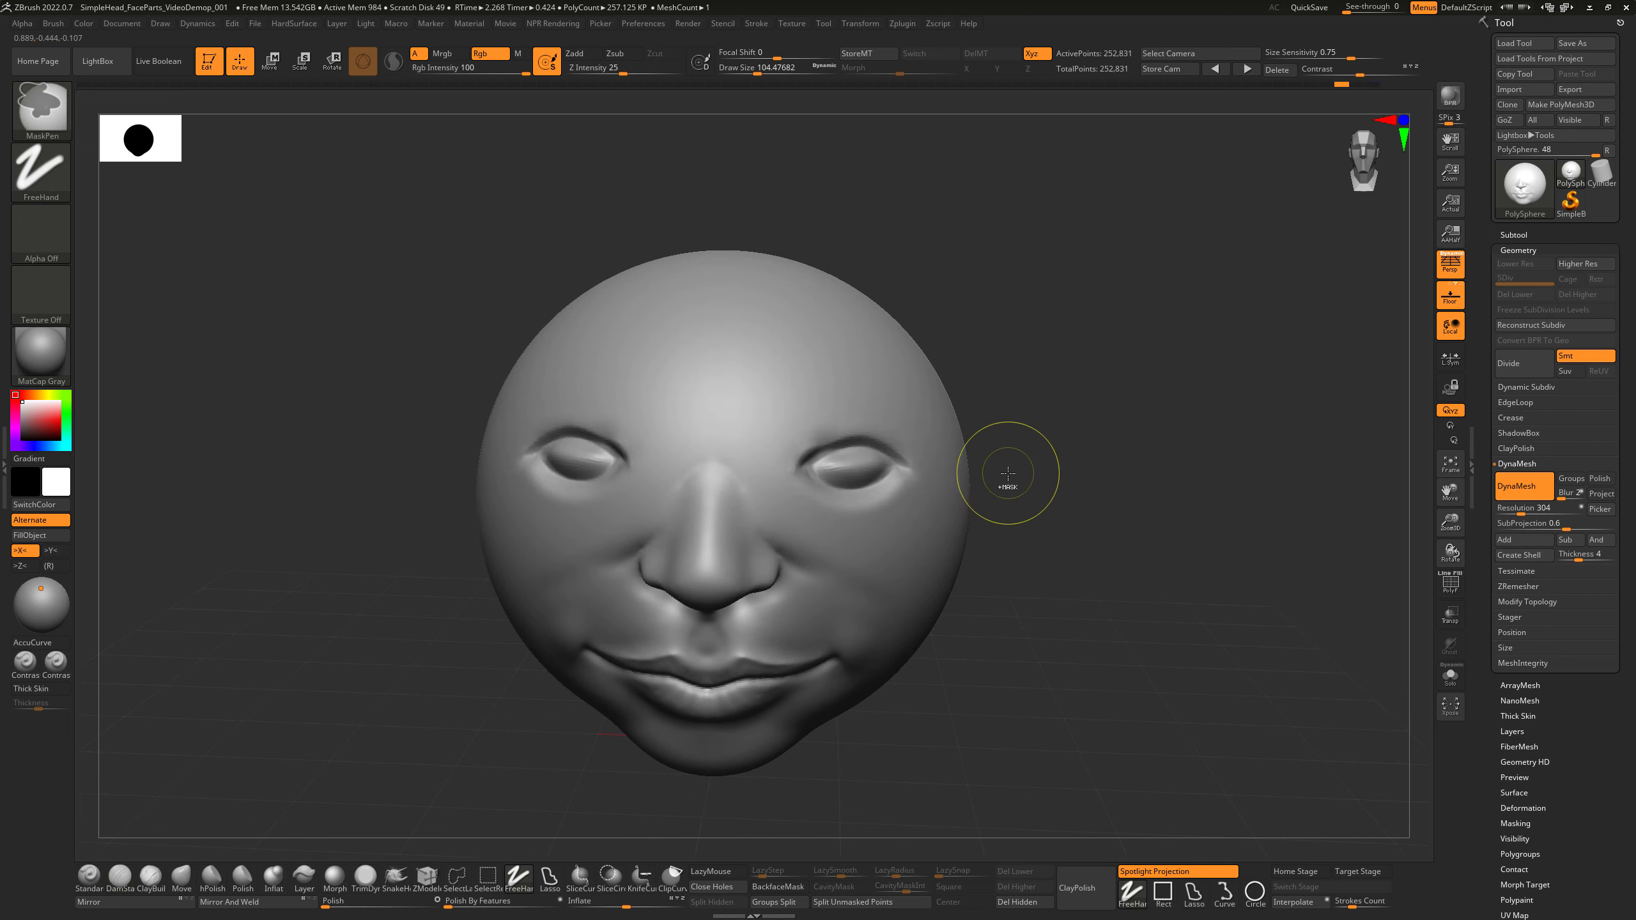
Undo the remaining eye carving to return the upper face to a smooth surface.
key(ctrl+z)
key(ctrl+z)
key(ctrl+z)
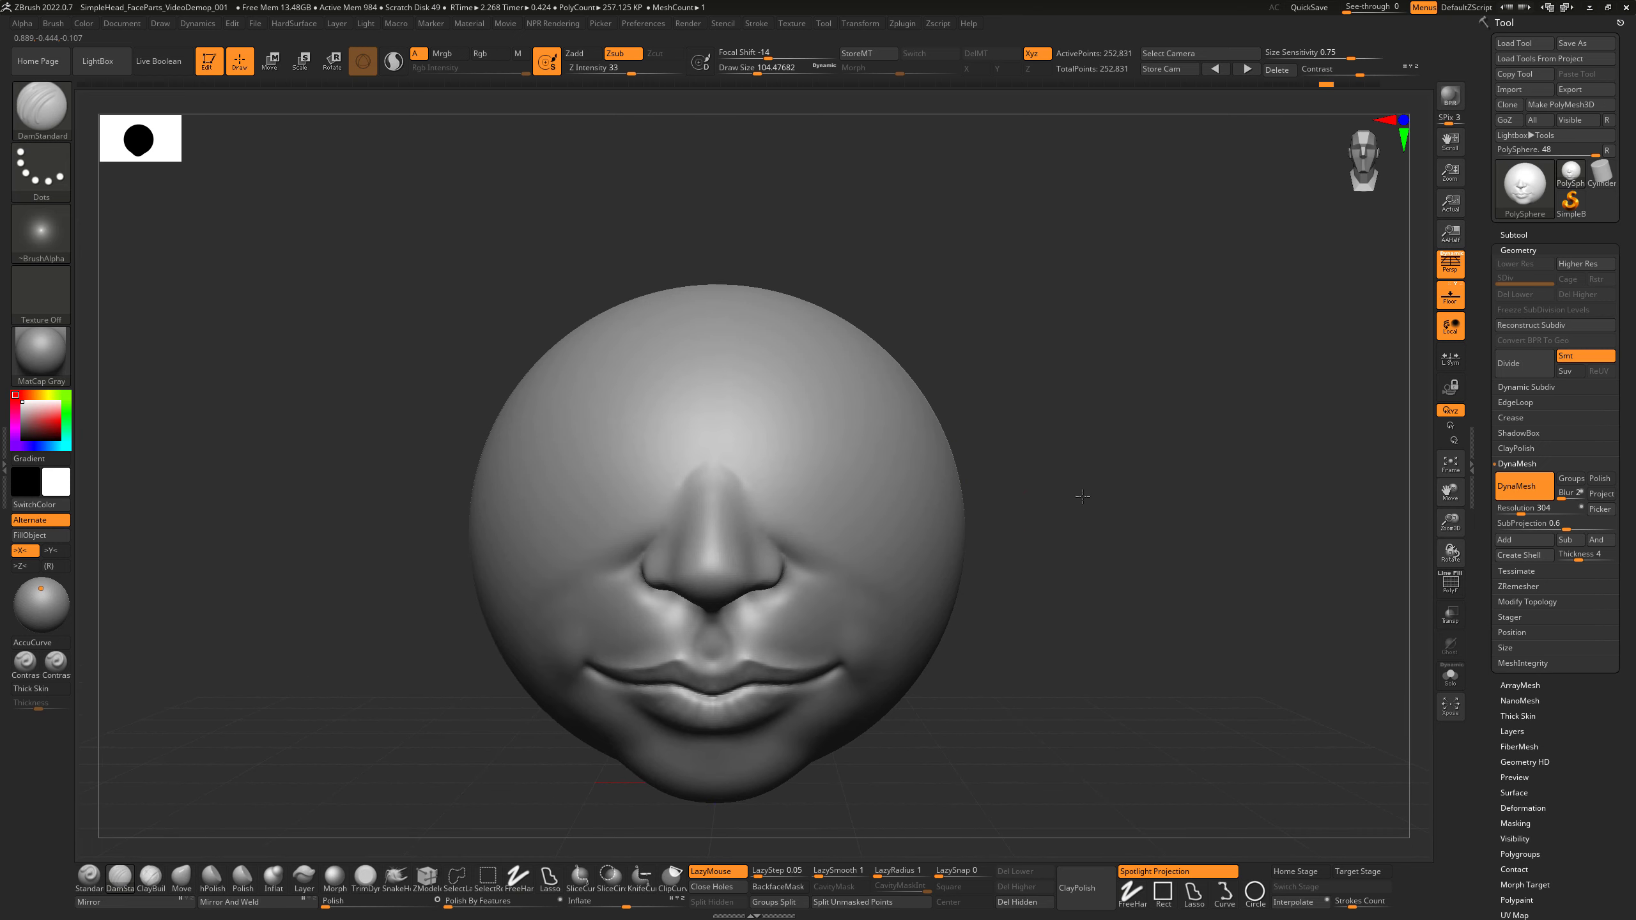
key(ctrl+z)
Append a Sphere3D to the head as a new subtool and make it the active subtool.
click(1507, 236)
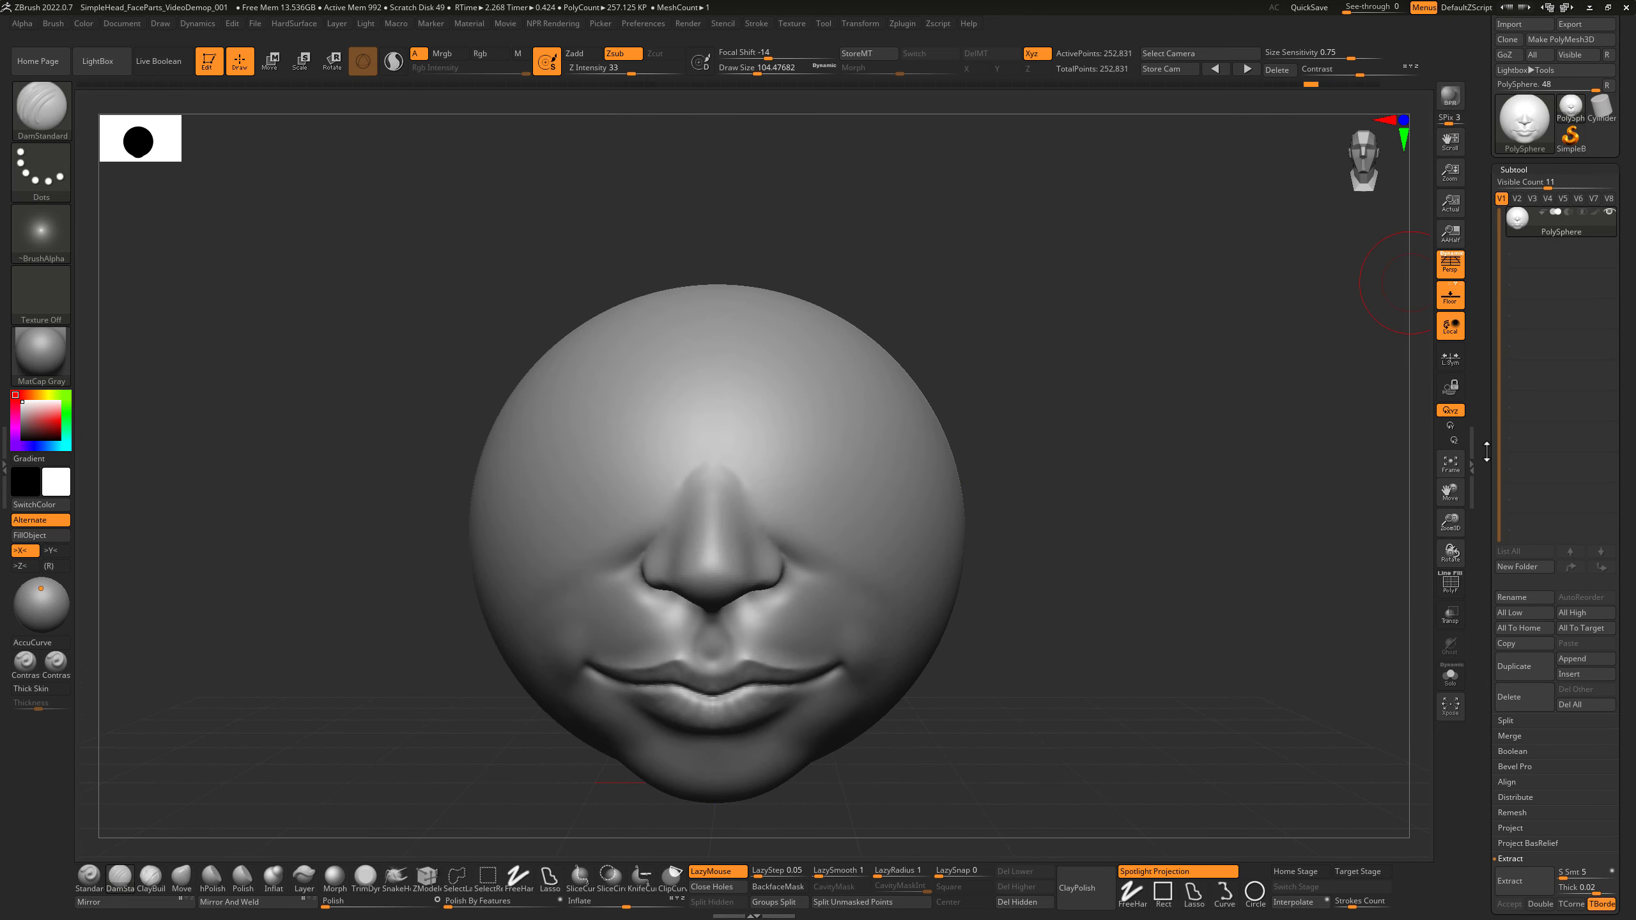
drag(1486, 452, 1484, 376)
click(1580, 545)
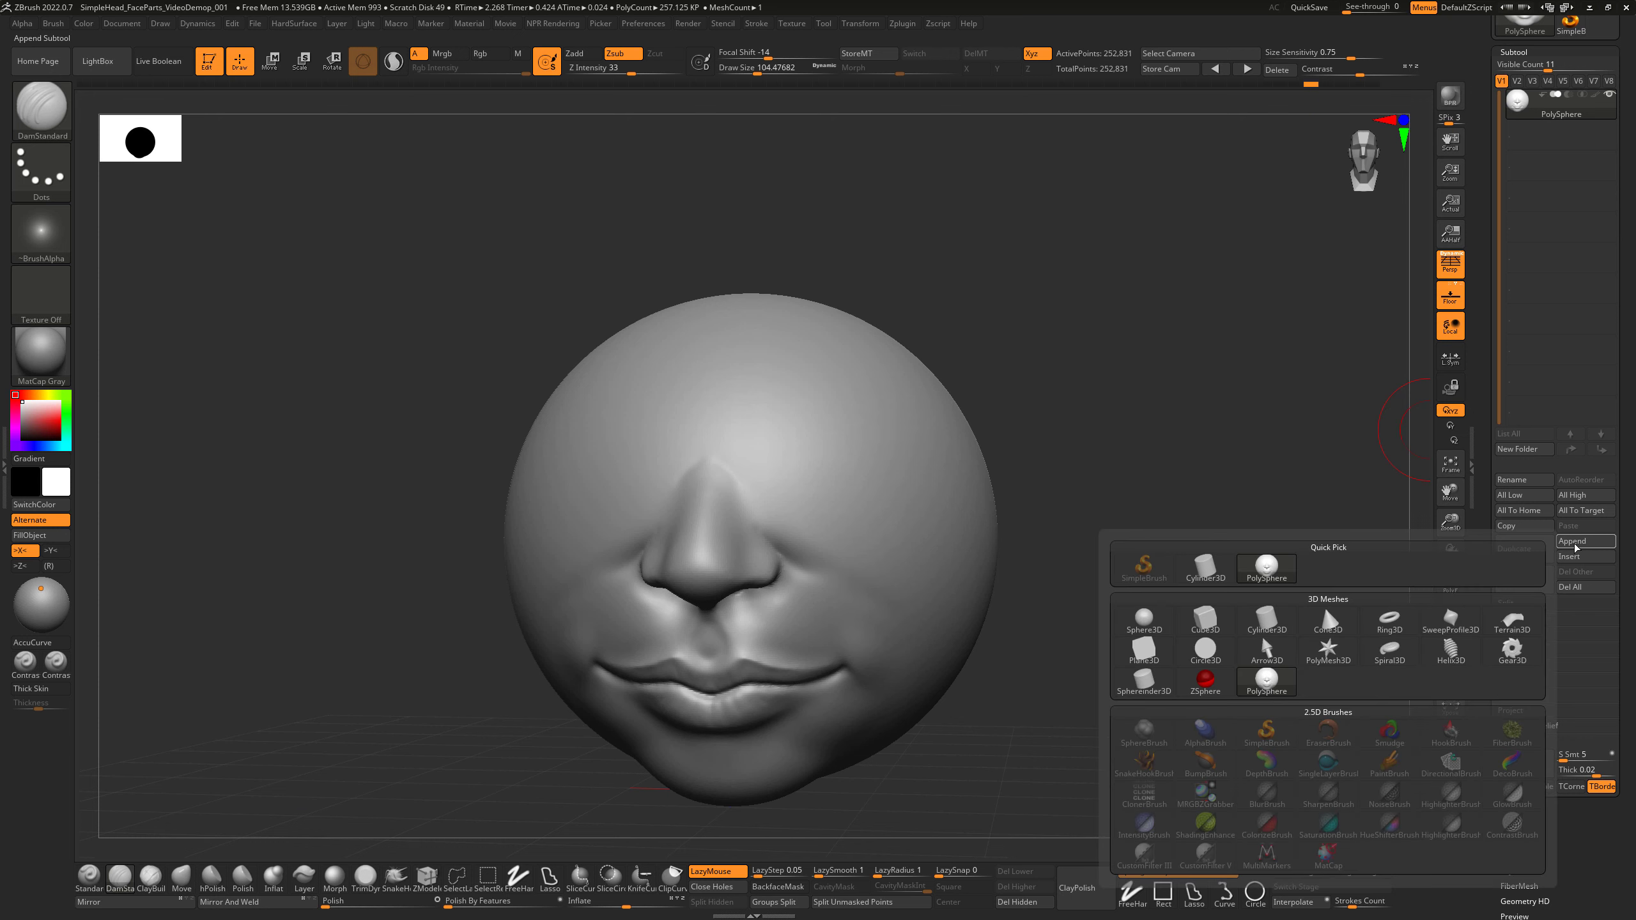
click(1145, 632)
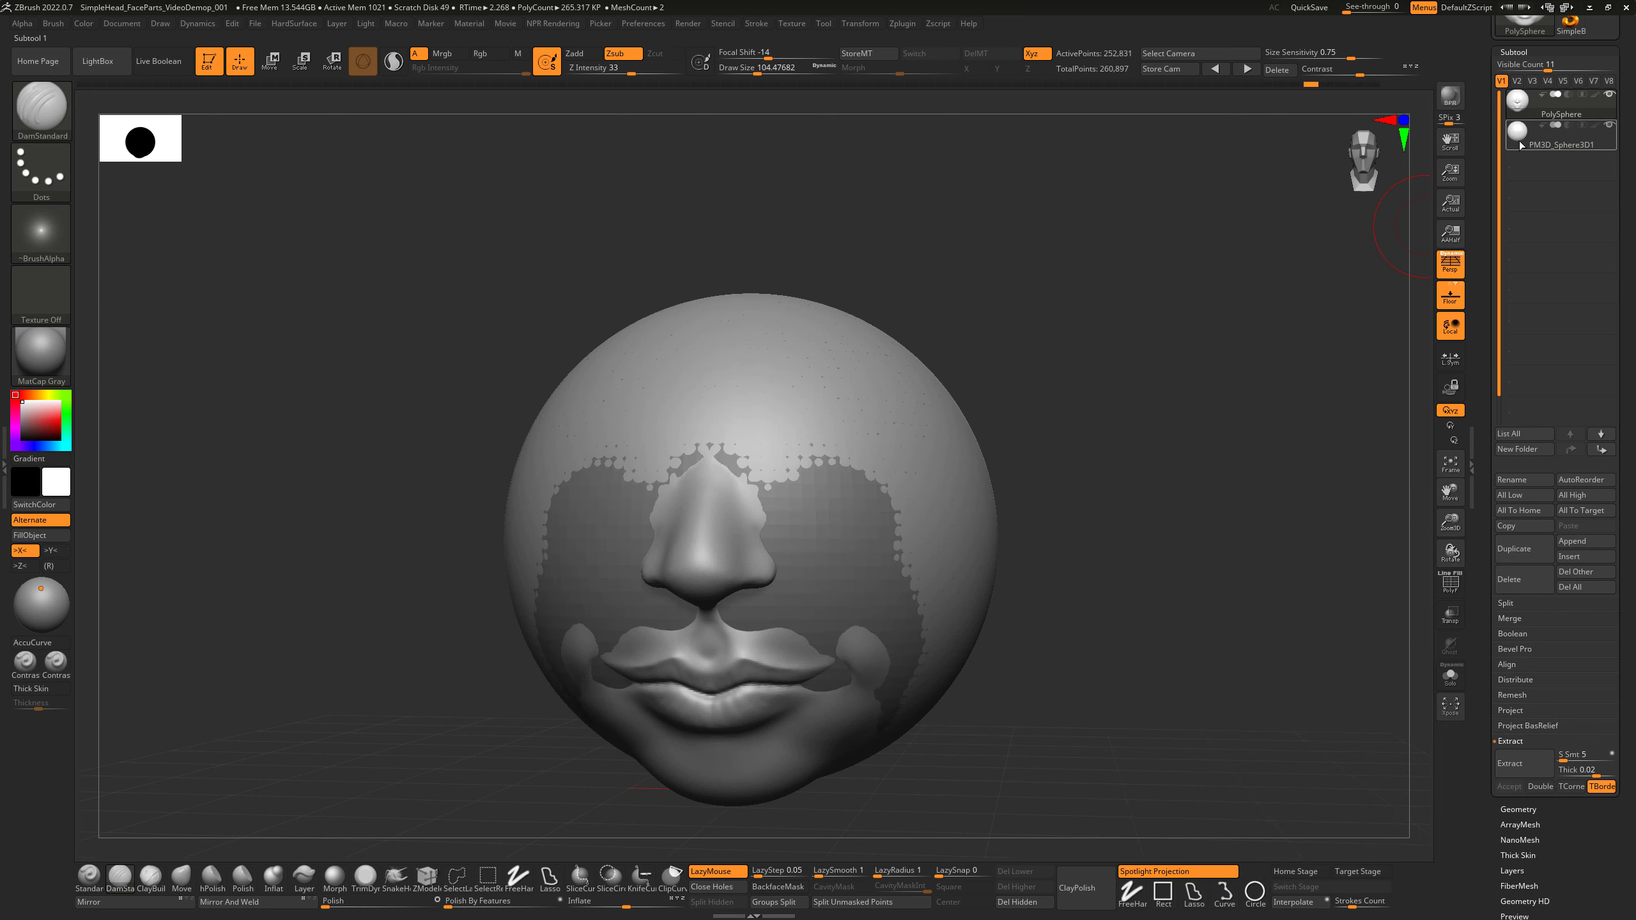
click(1522, 144)
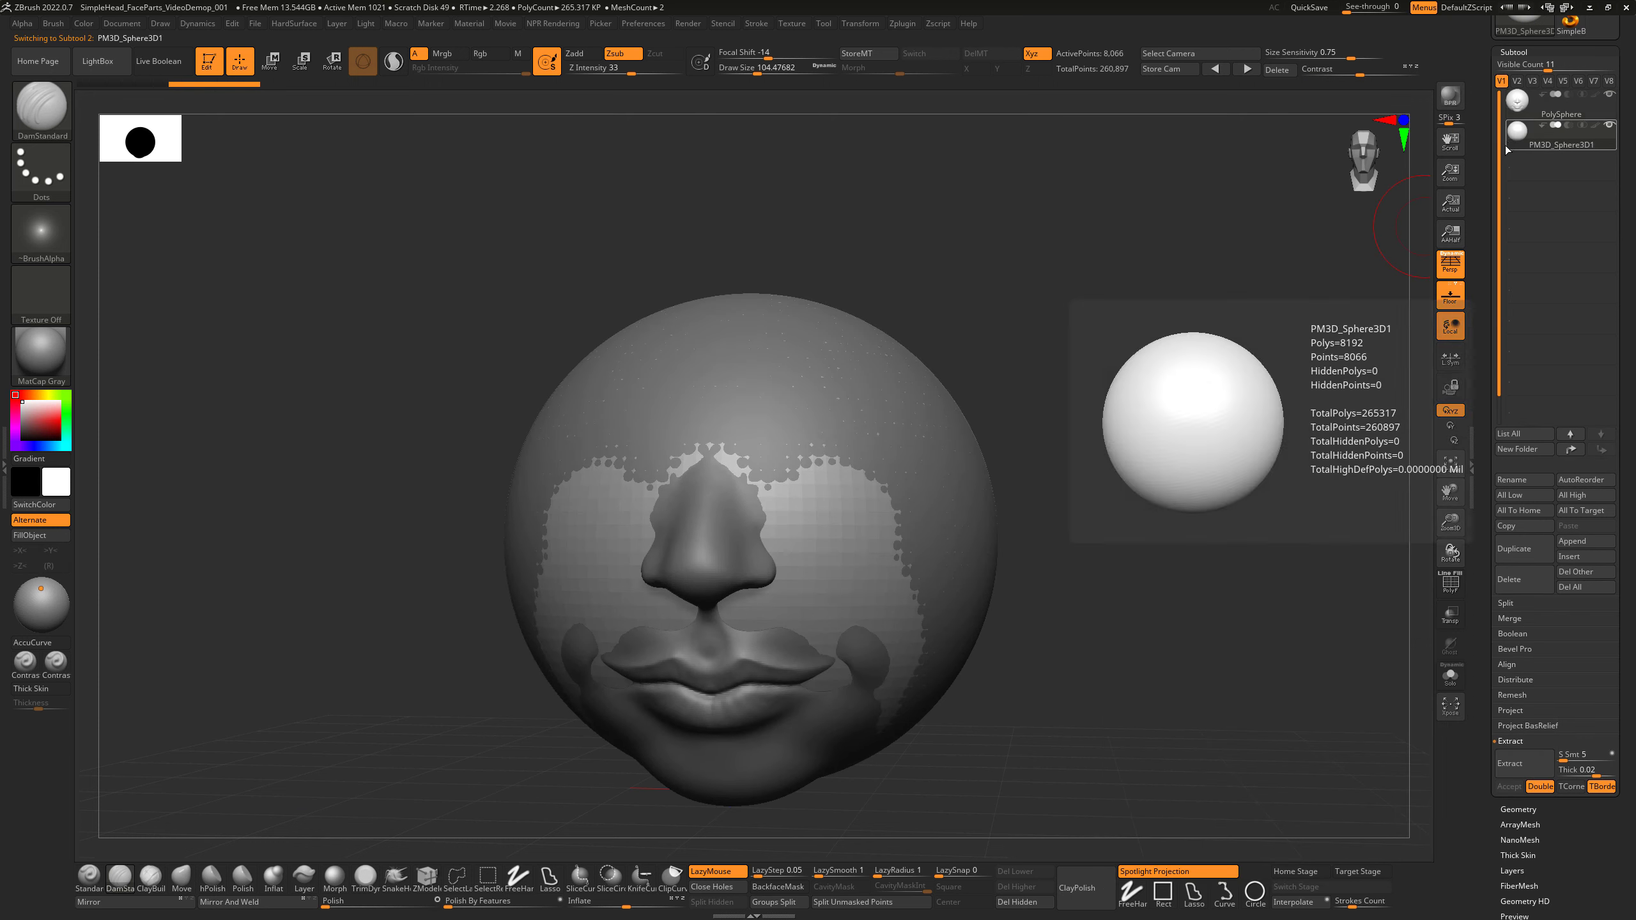
Rename the new sphere subtool Eye and the original PolySphere subtool Head.
click(1523, 481)
text(Eye)
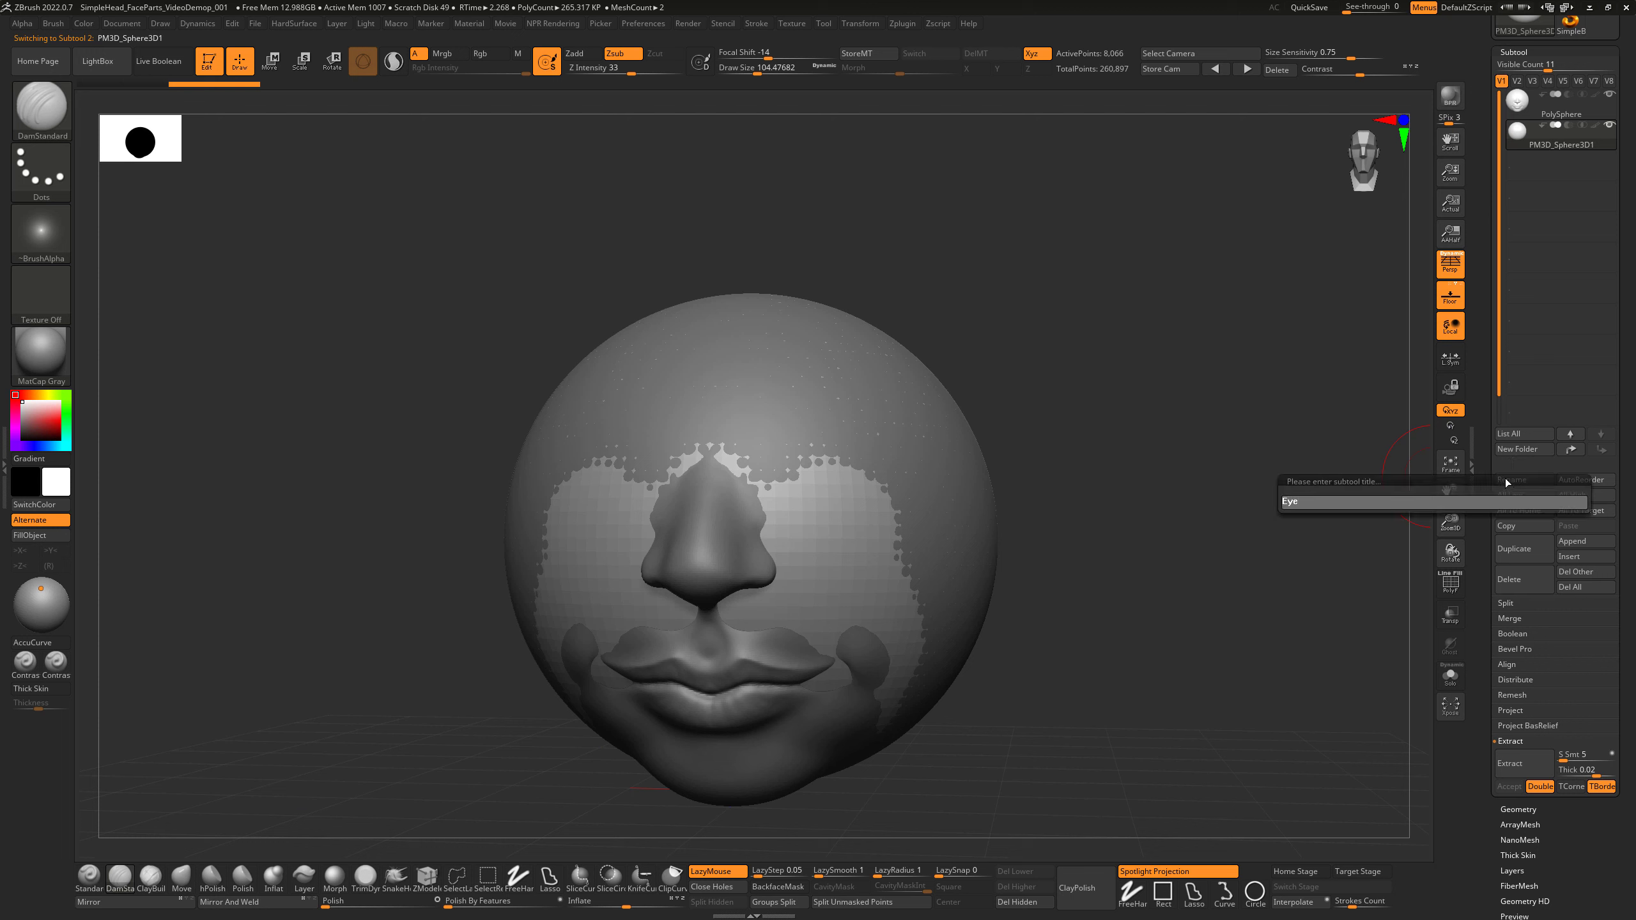
key(Return)
click(1528, 114)
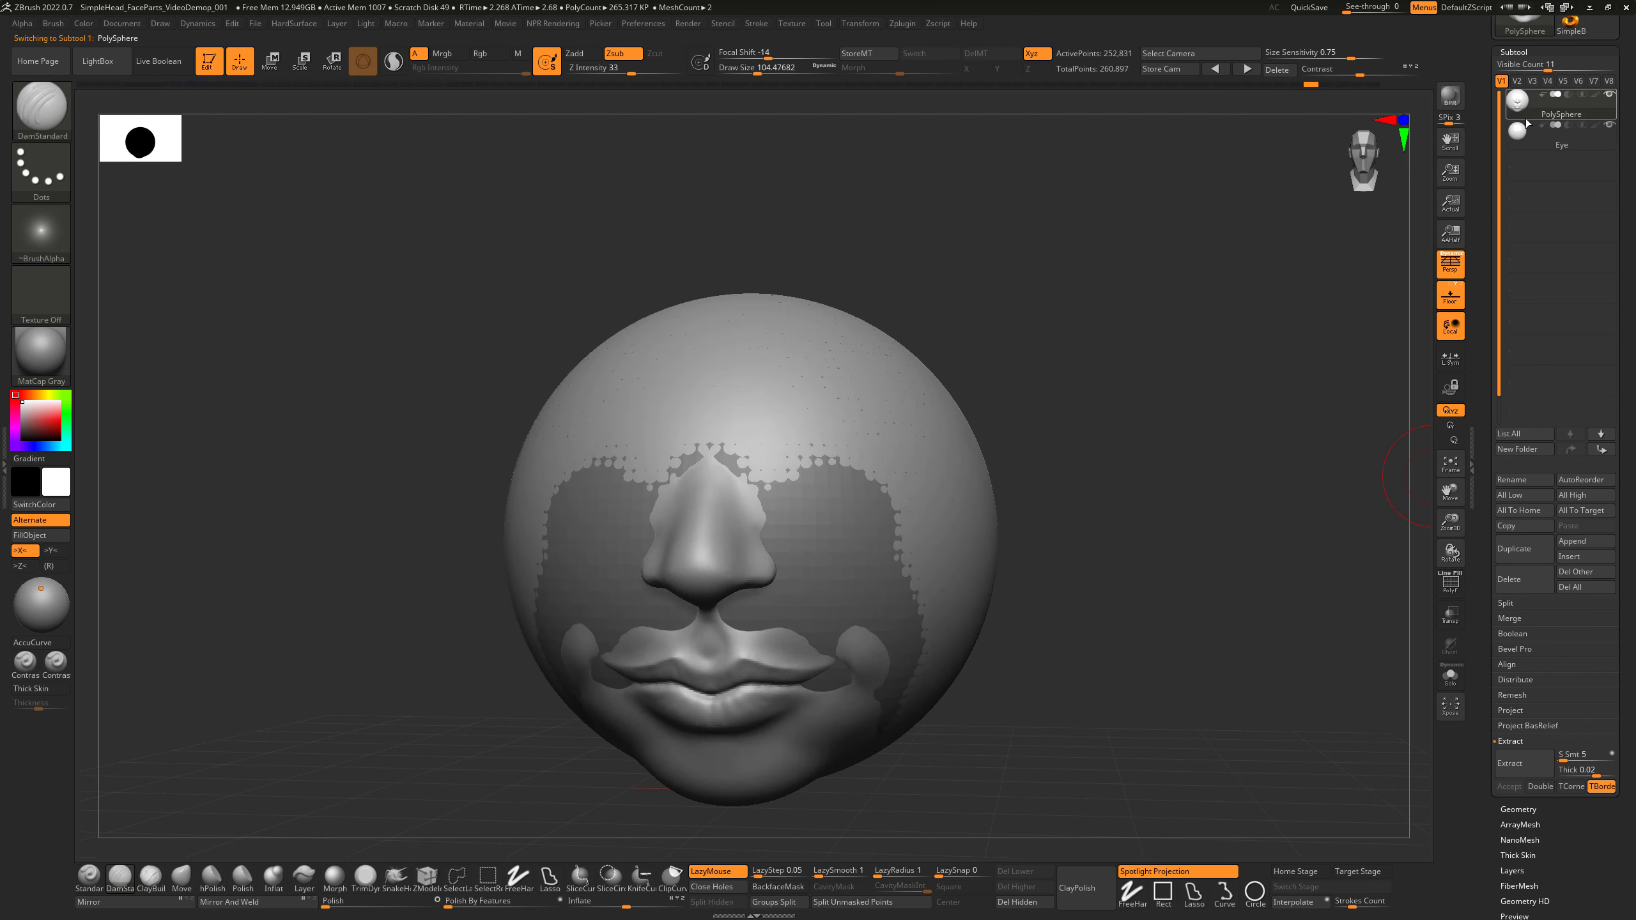
click(1523, 480)
text(Head)
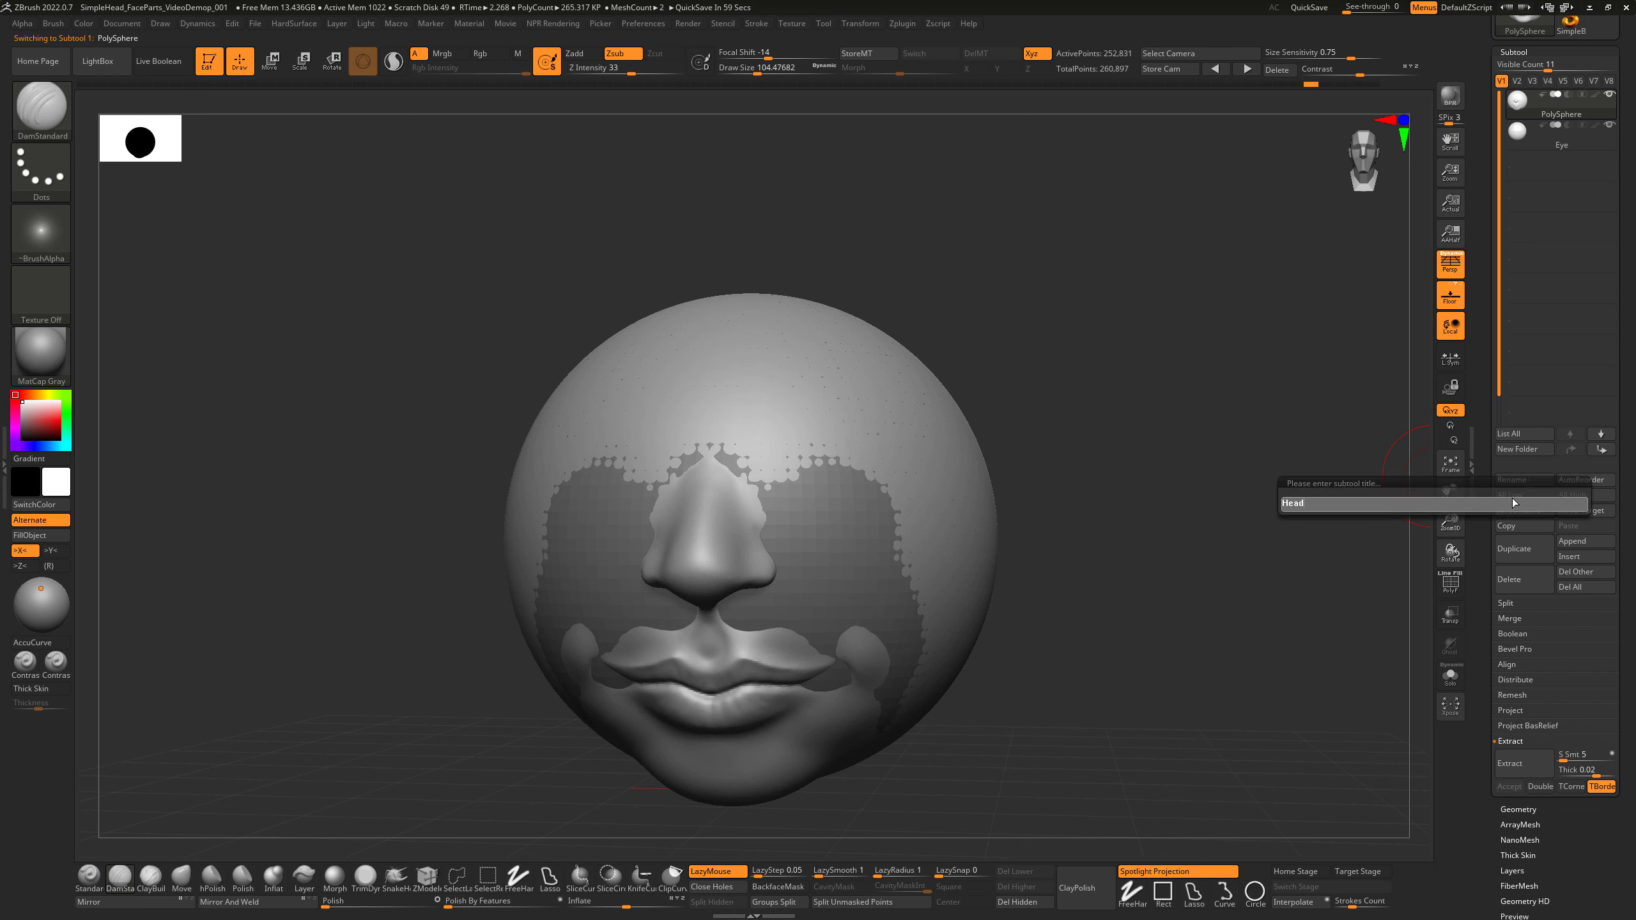
key(Return)
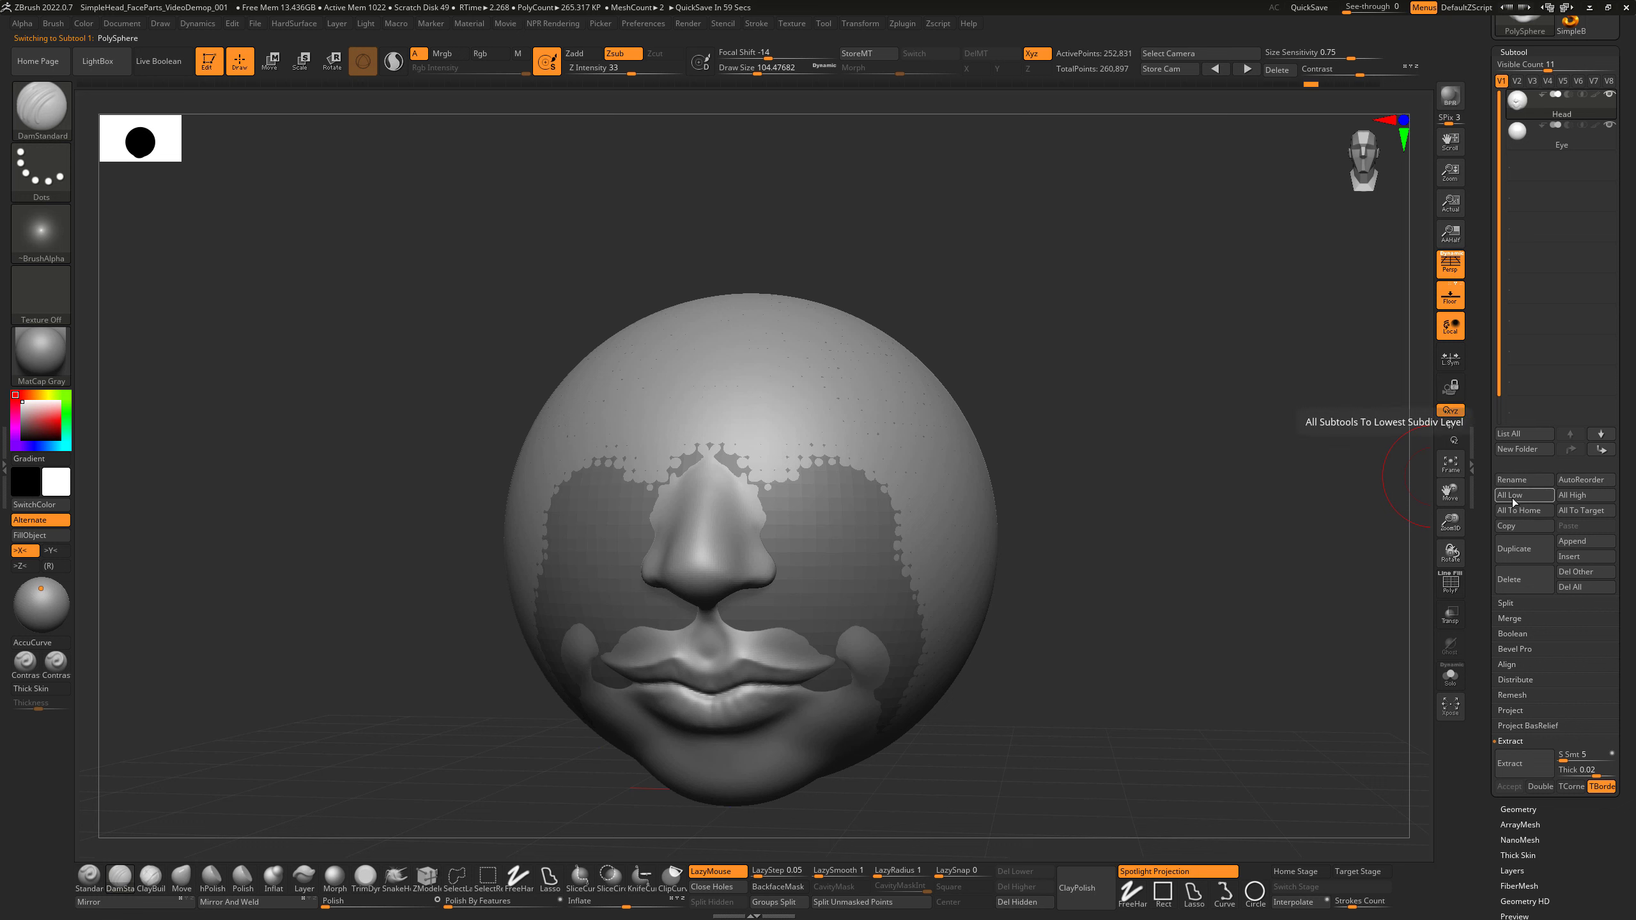
Move the Eye sphere sideways out of the head and scale it down uniformly to eyeball size.
click(1529, 138)
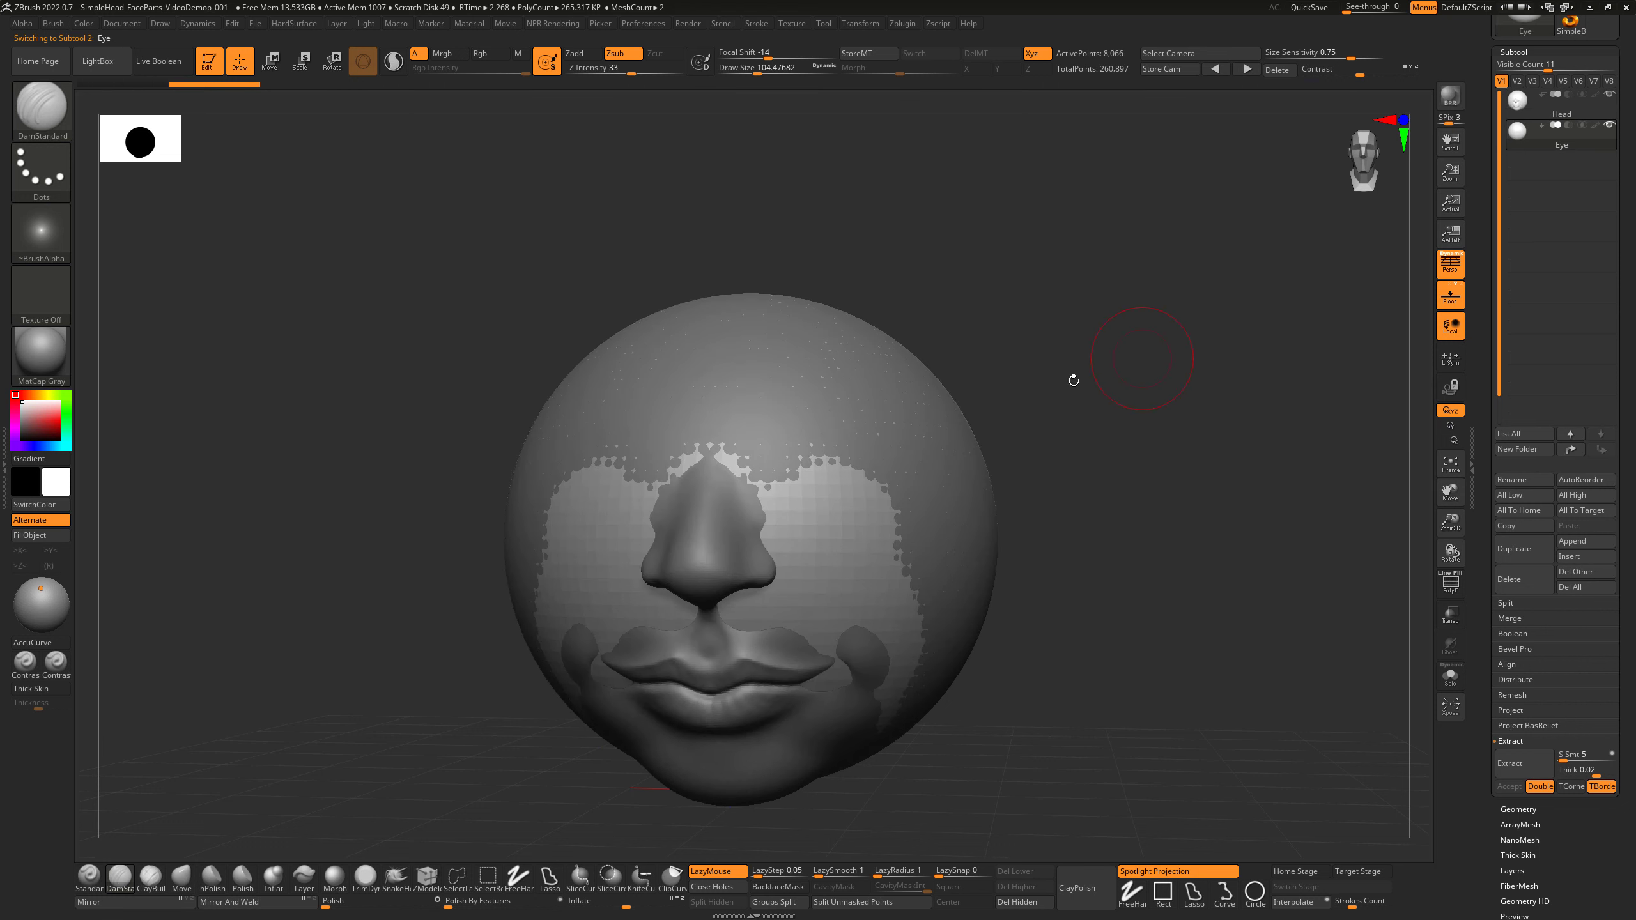
key(w)
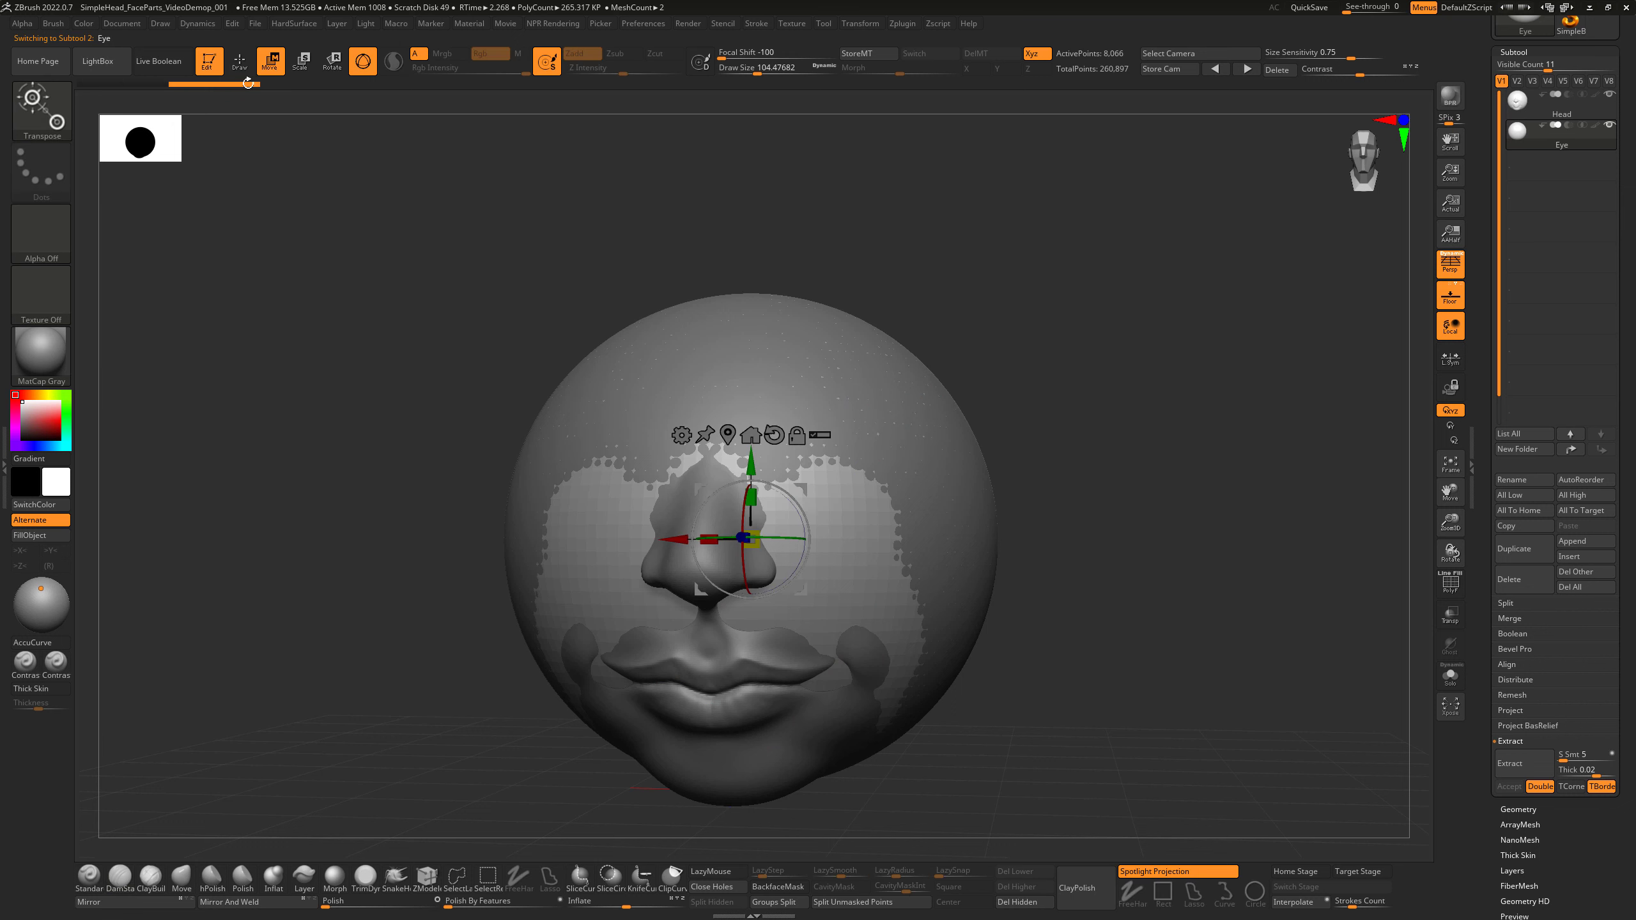
click(752, 434)
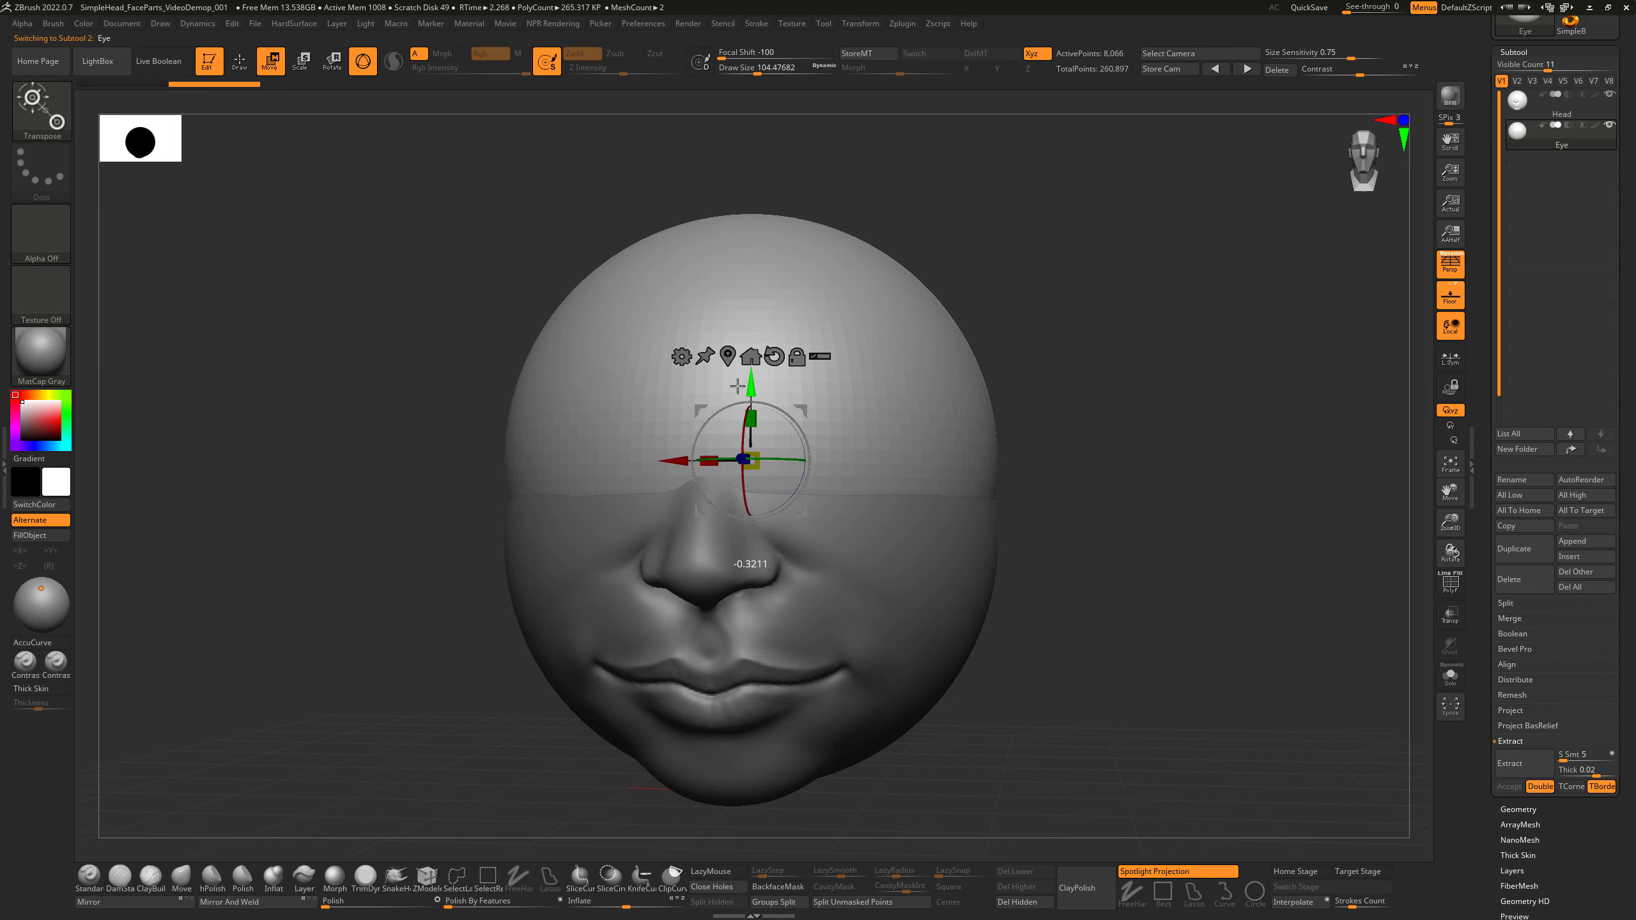
drag(679, 460, 810, 459)
drag(1180, 337, 1173, 377)
drag(861, 428, 854, 553)
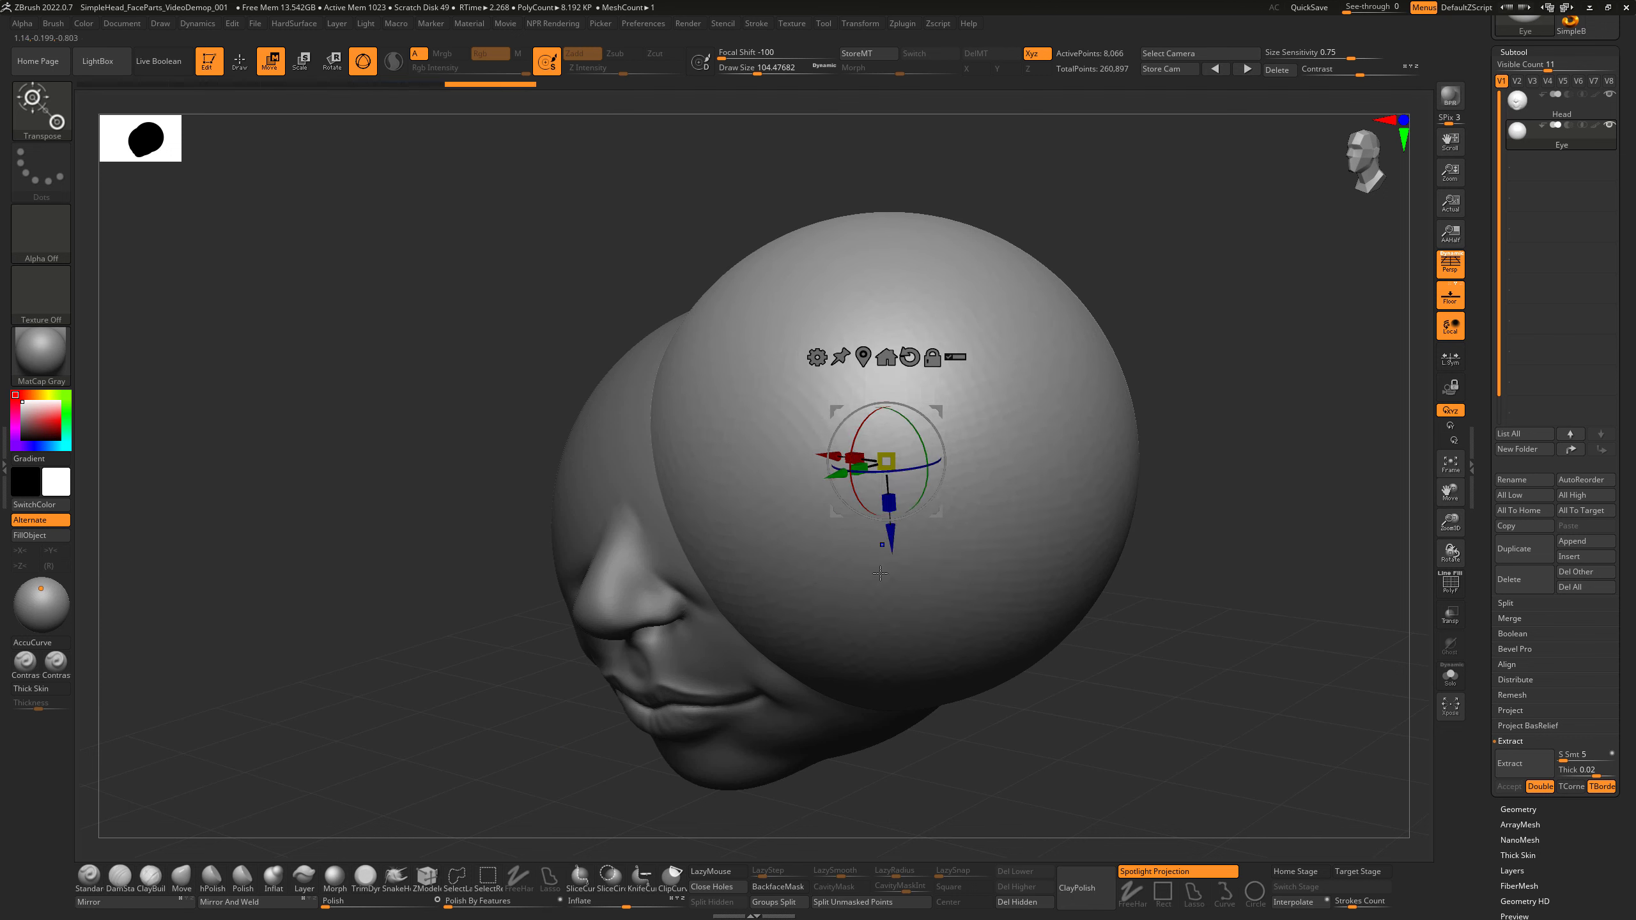
shift+drag(1218, 544, 1212, 546)
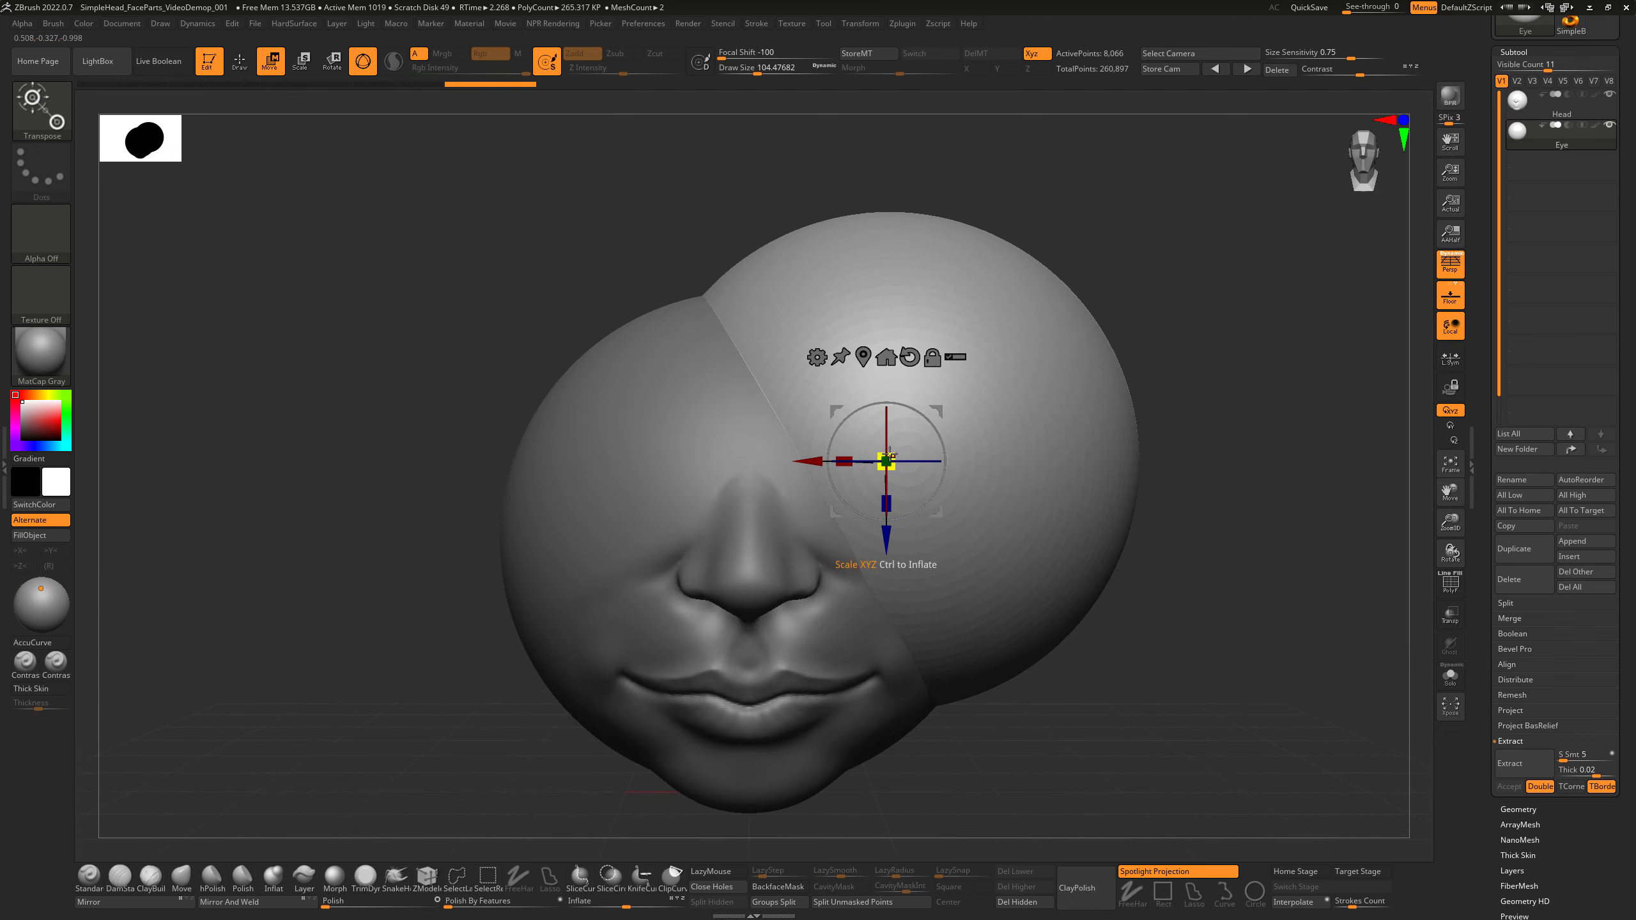
drag(887, 462, 1074, 523)
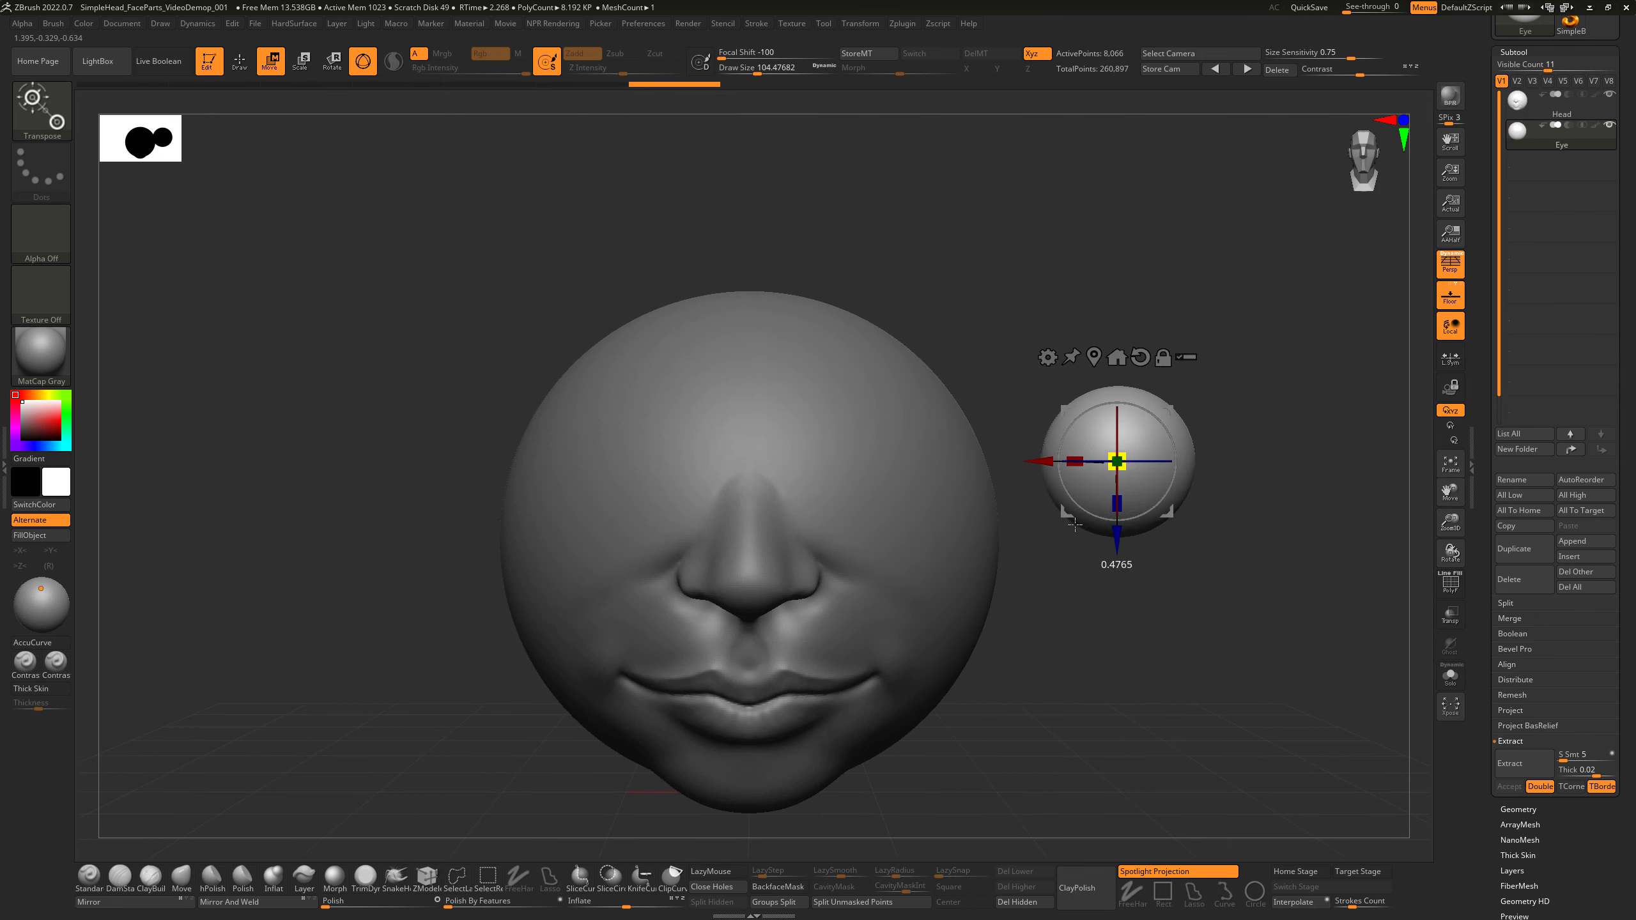
Position the Eye sphere at the front of the face above one side of the nose, partly sunk into the head.
drag(1186, 586, 1145, 592)
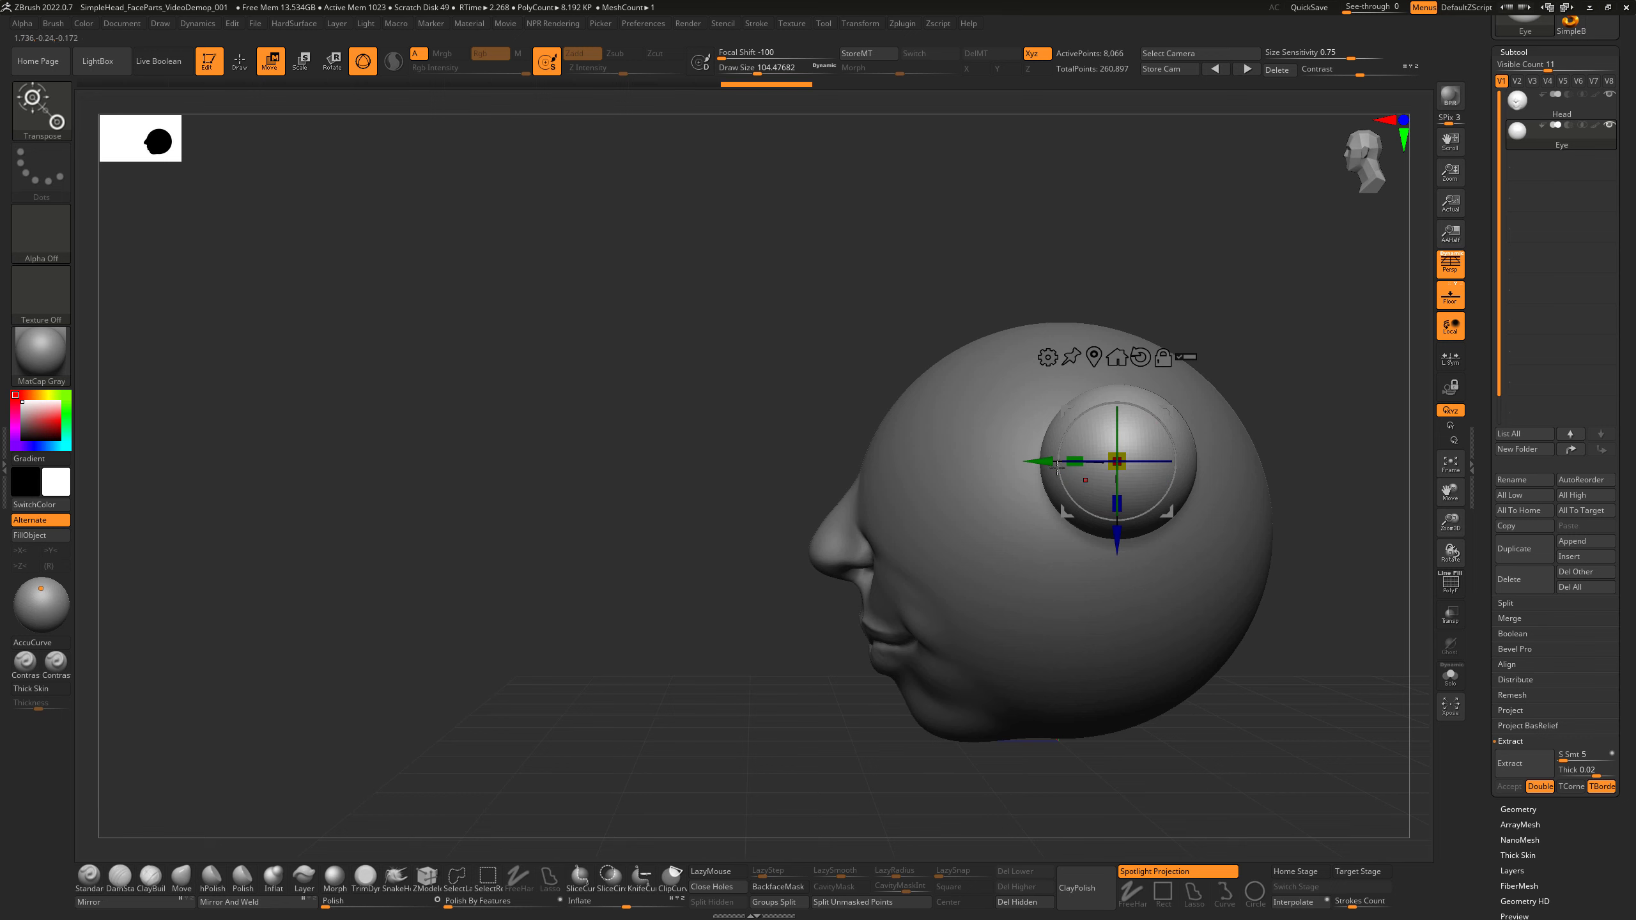
drag(1035, 462, 636, 432)
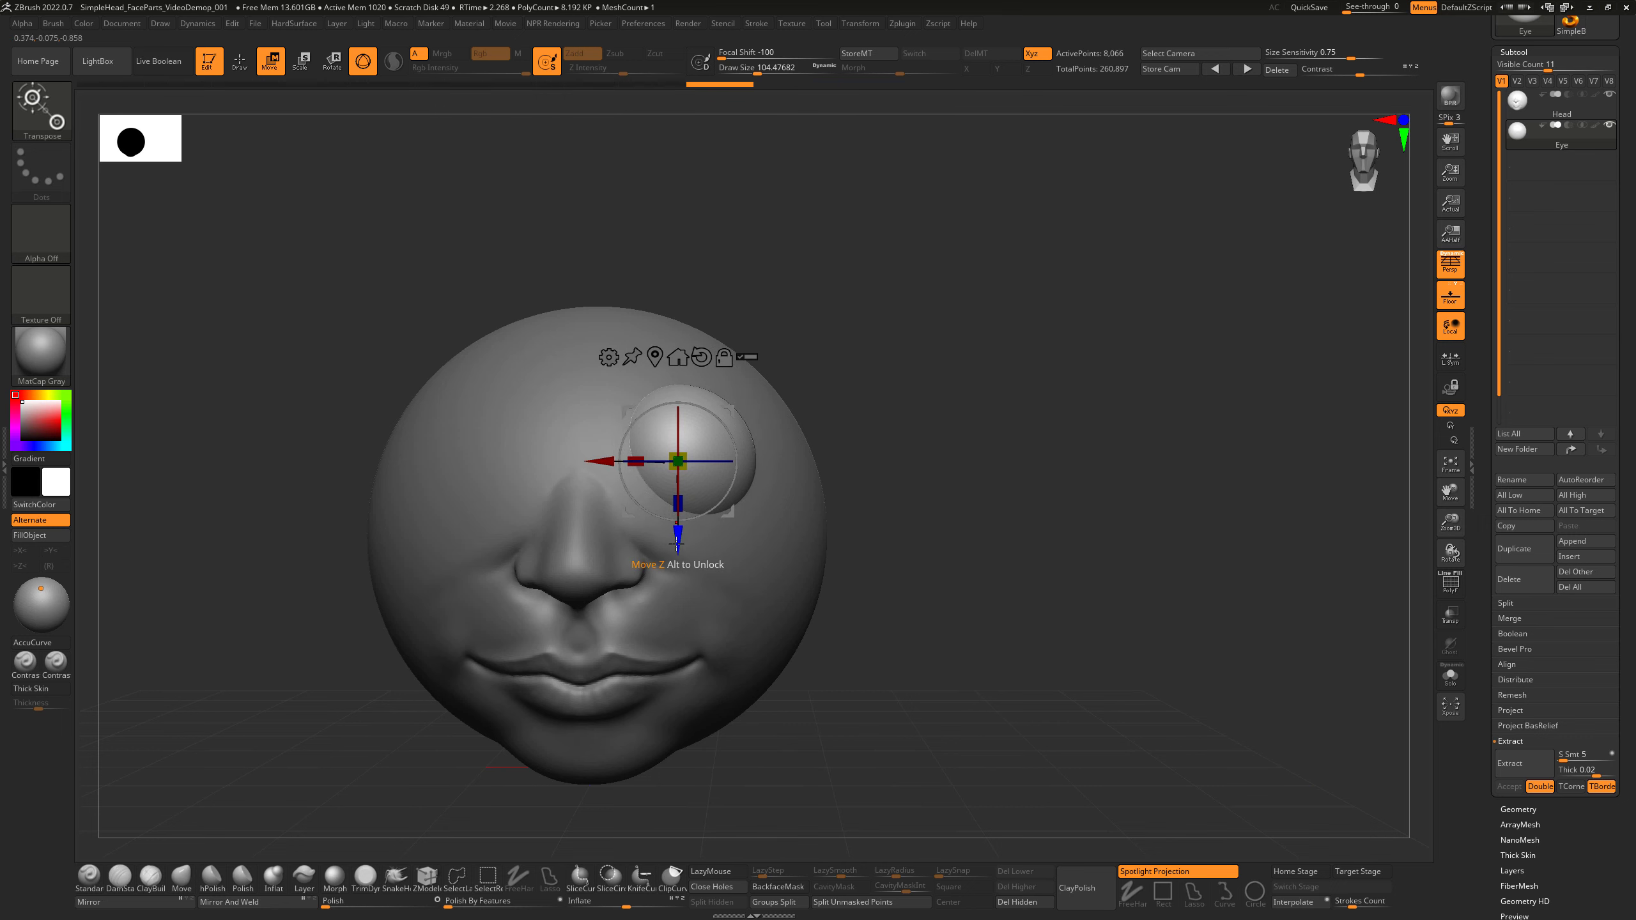
drag(676, 539, 696, 545)
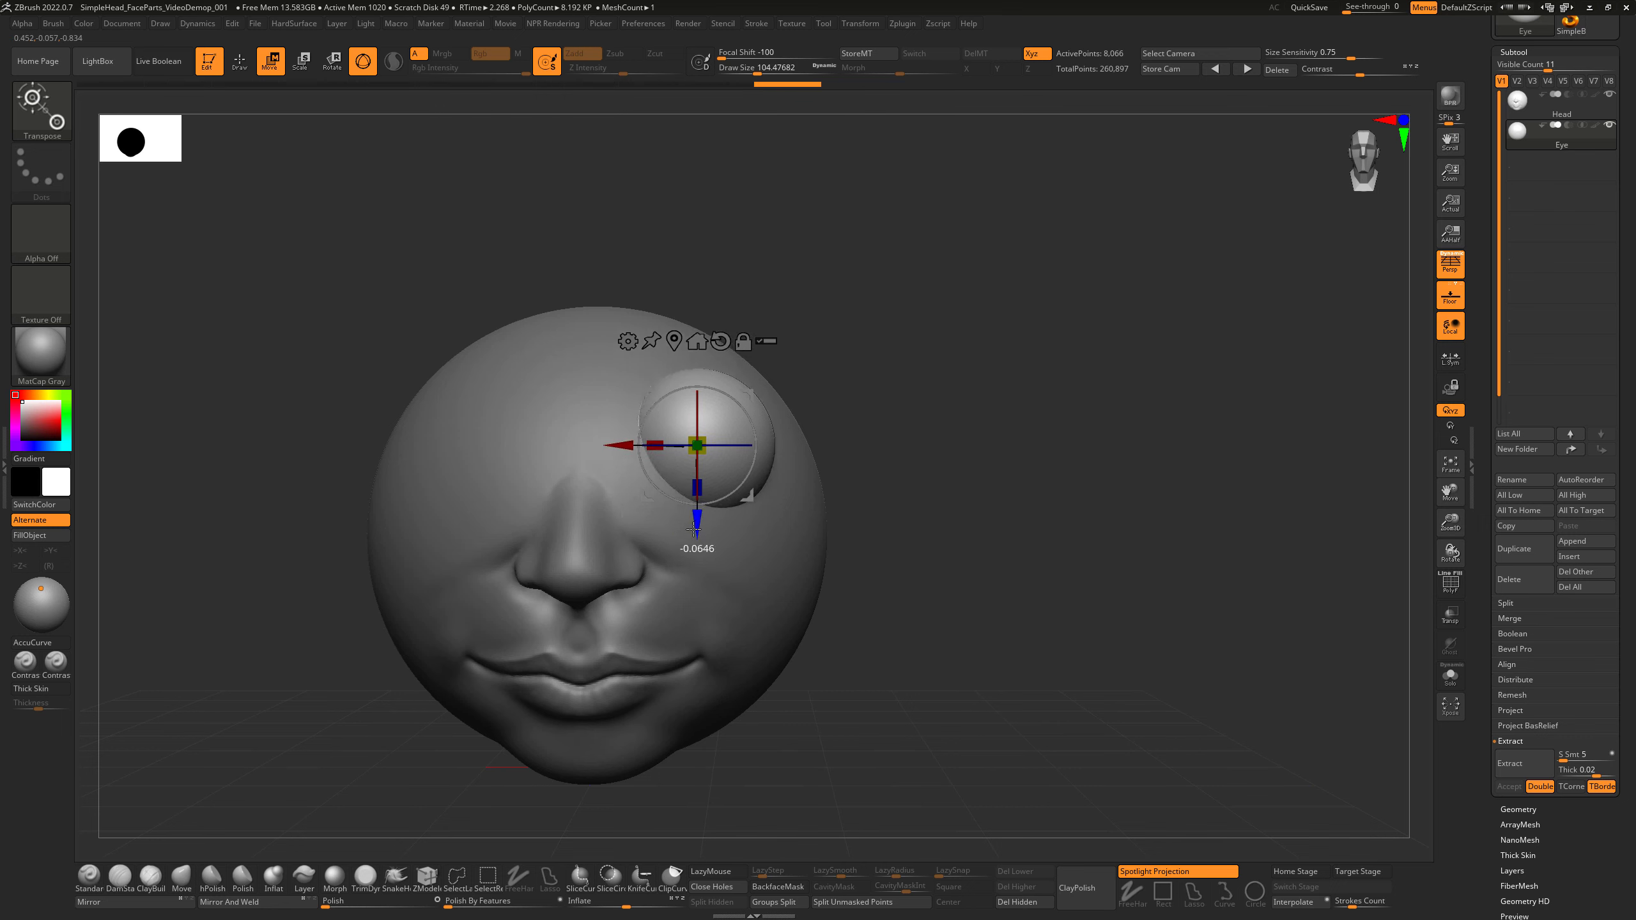
drag(954, 485, 842, 473)
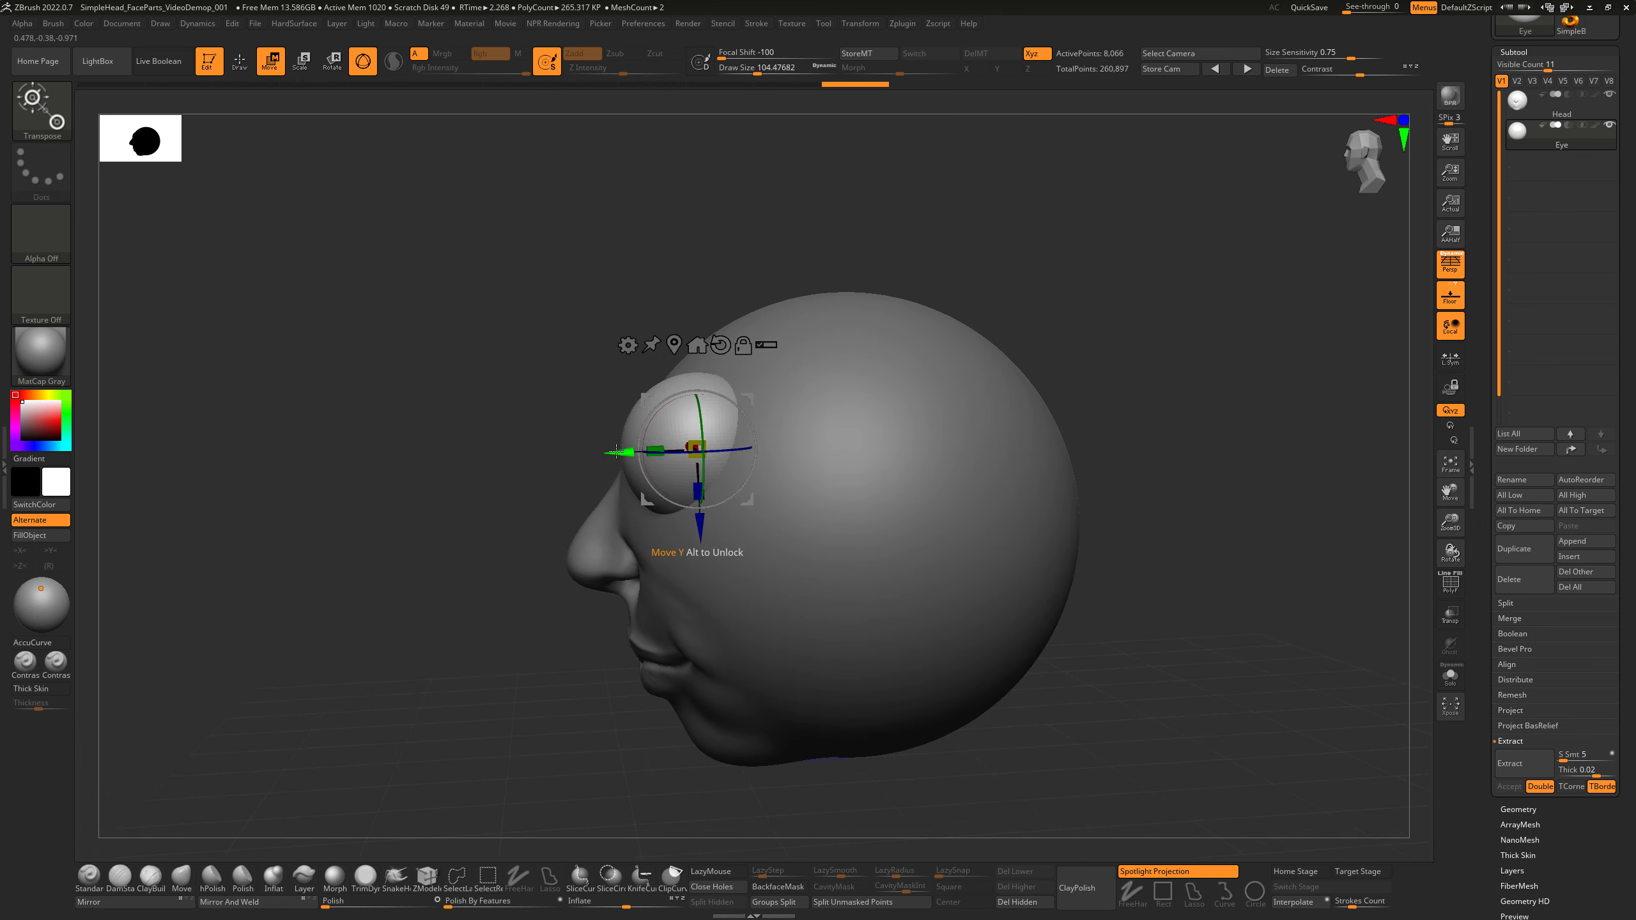
drag(619, 452, 648, 452)
drag(515, 412, 638, 416)
drag(959, 504, 1076, 578)
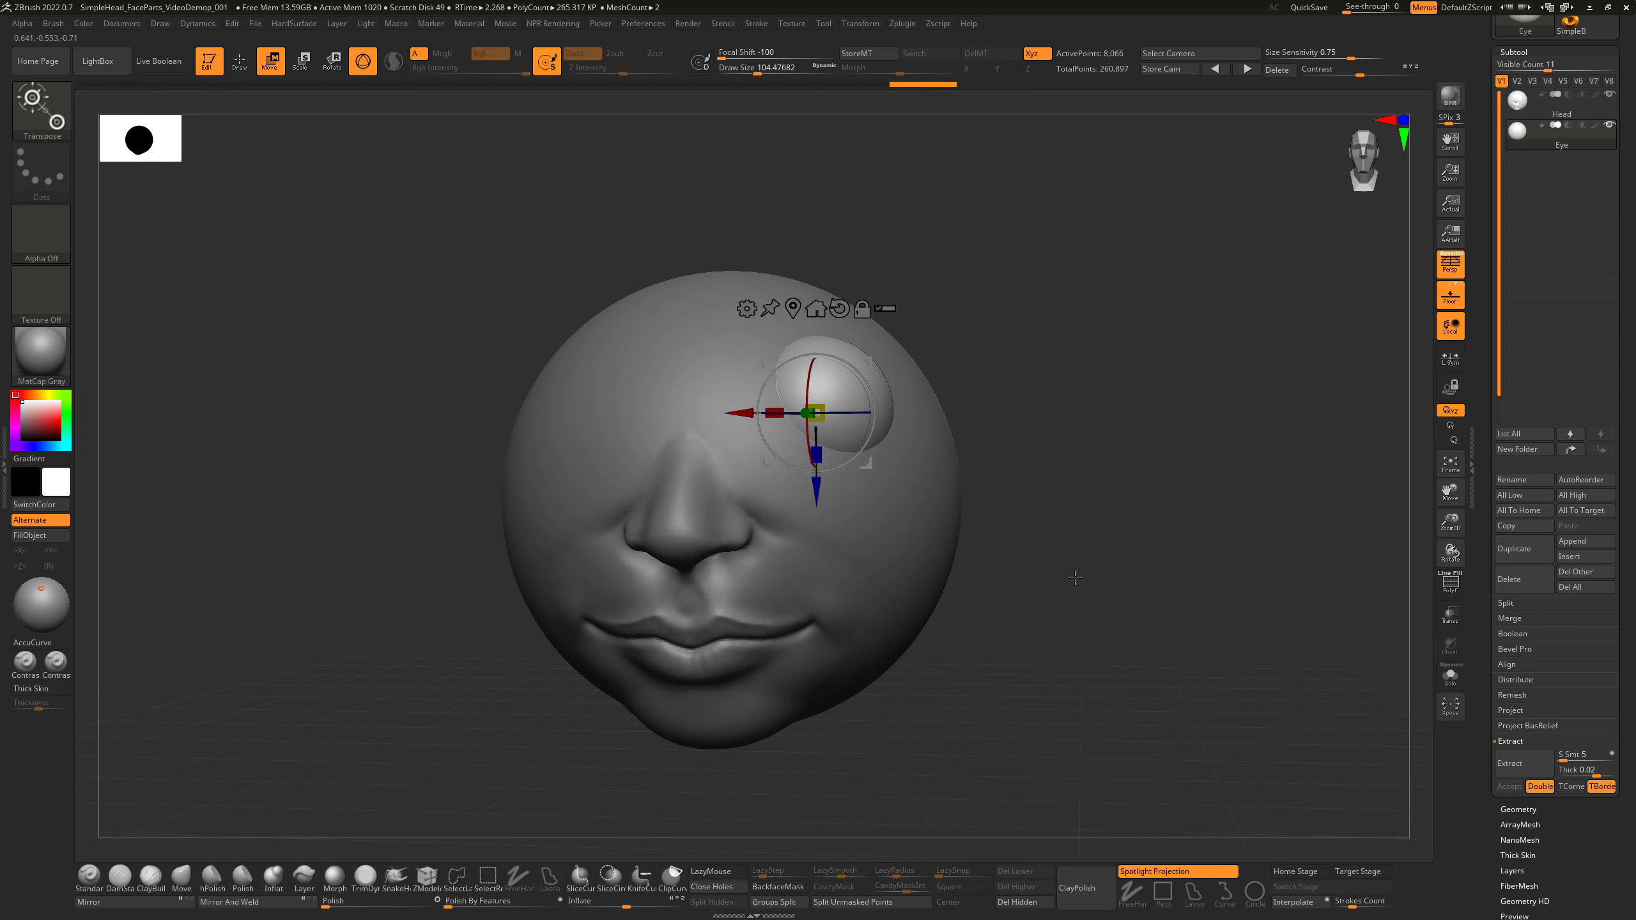
Mirror the Eye sphere to the other side of the face, and apply Mirror And Weld to make a pair.
drag(1113, 671, 1118, 666)
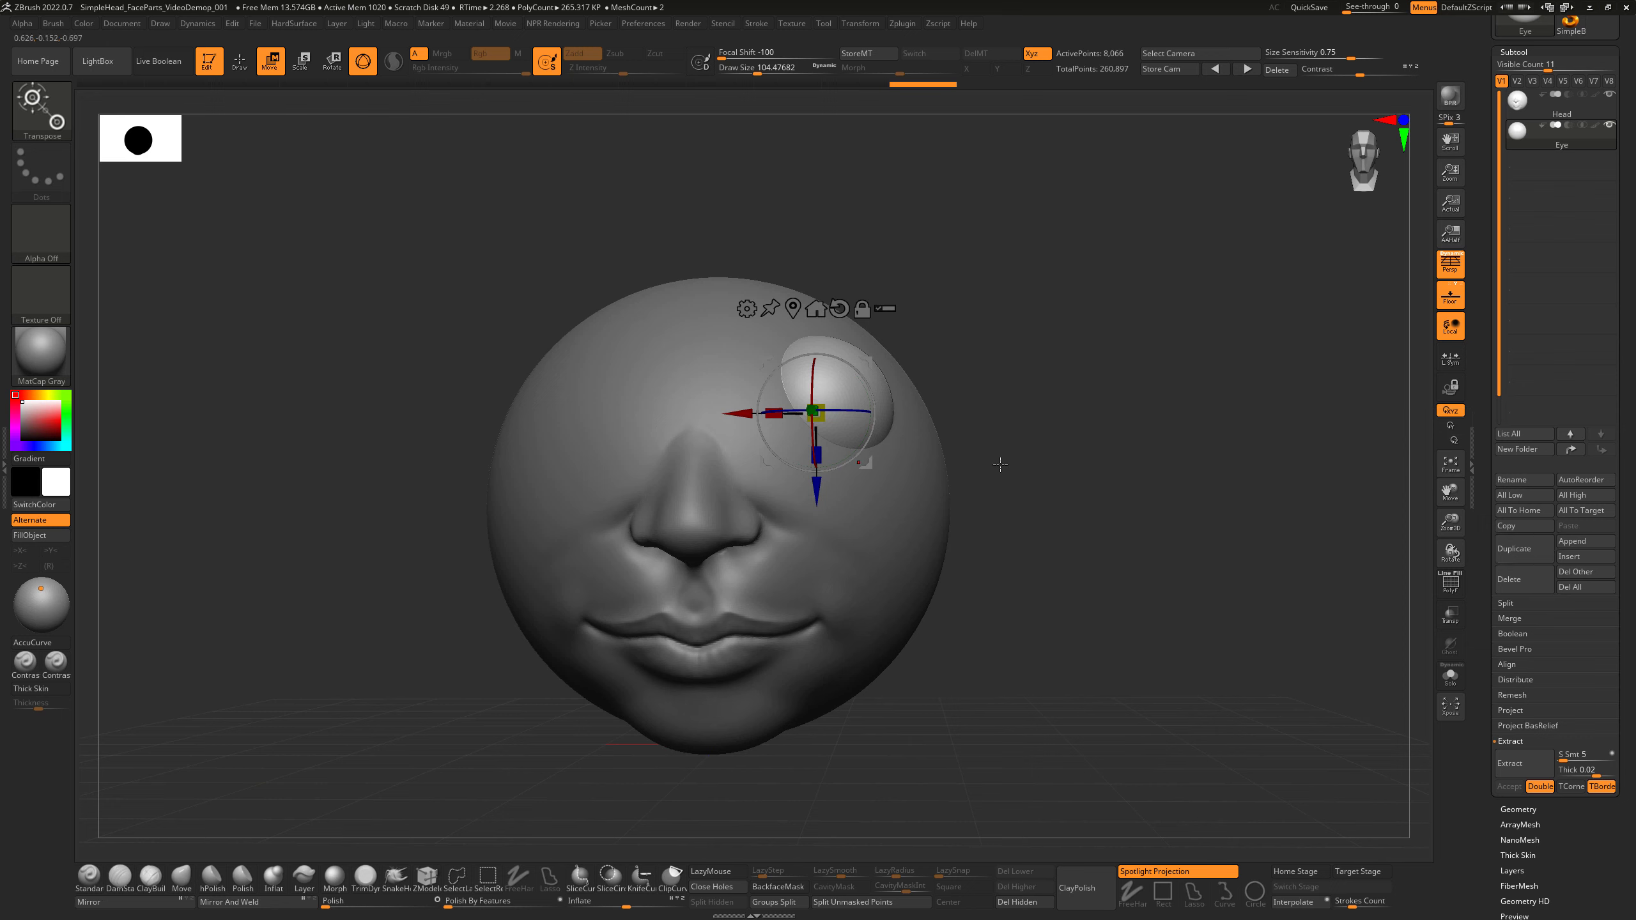
drag(1001, 464, 947, 467)
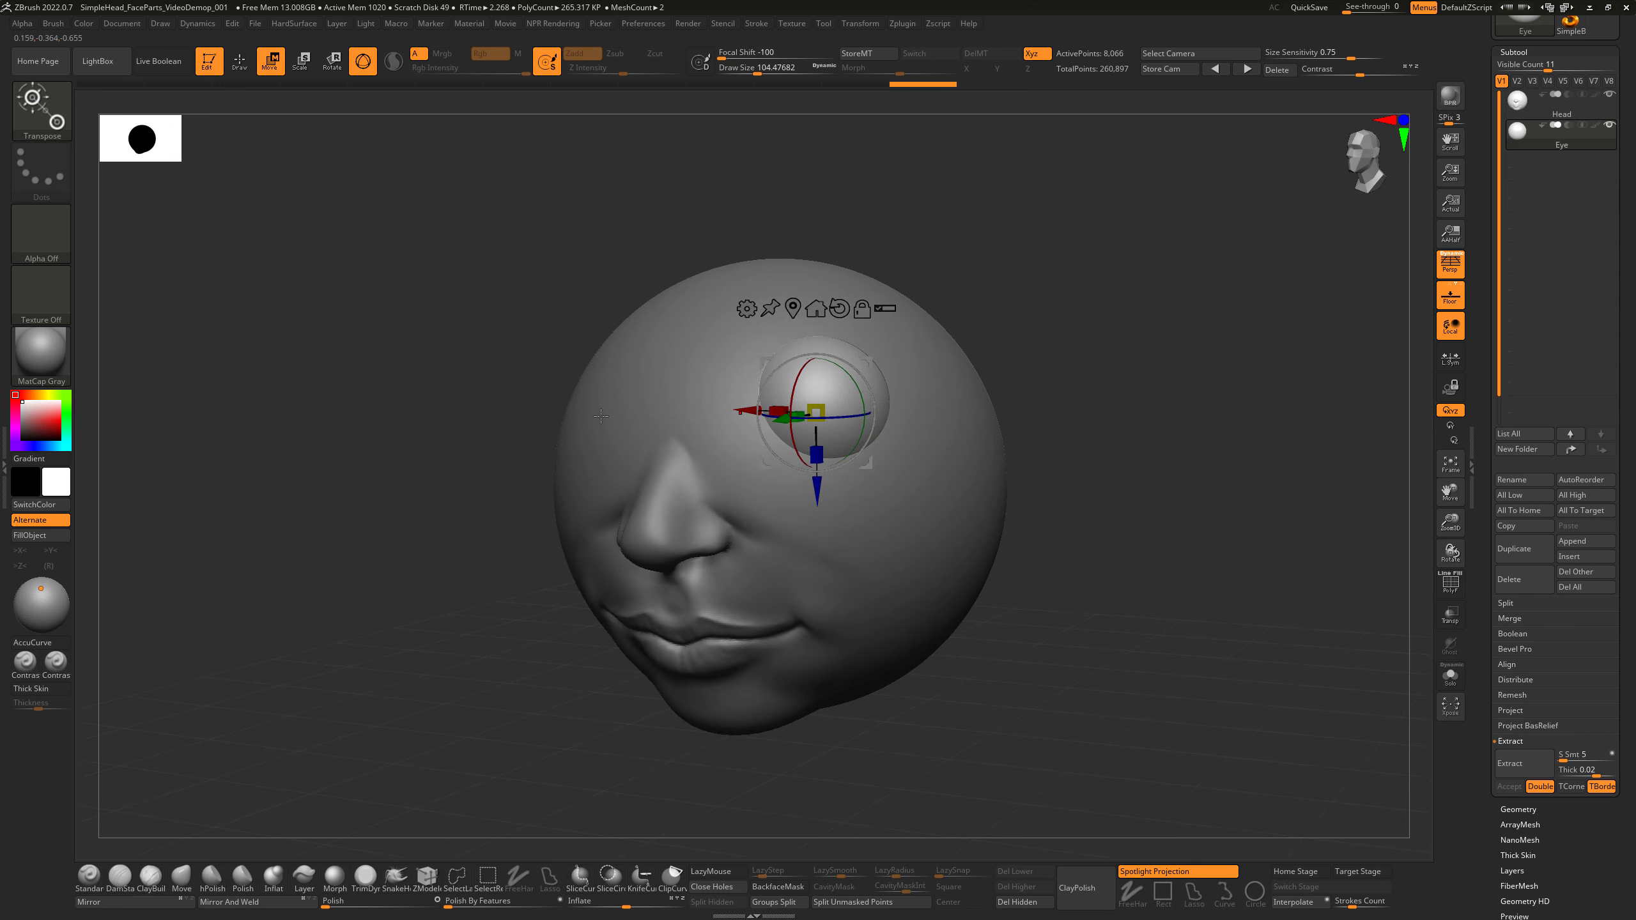
click(147, 905)
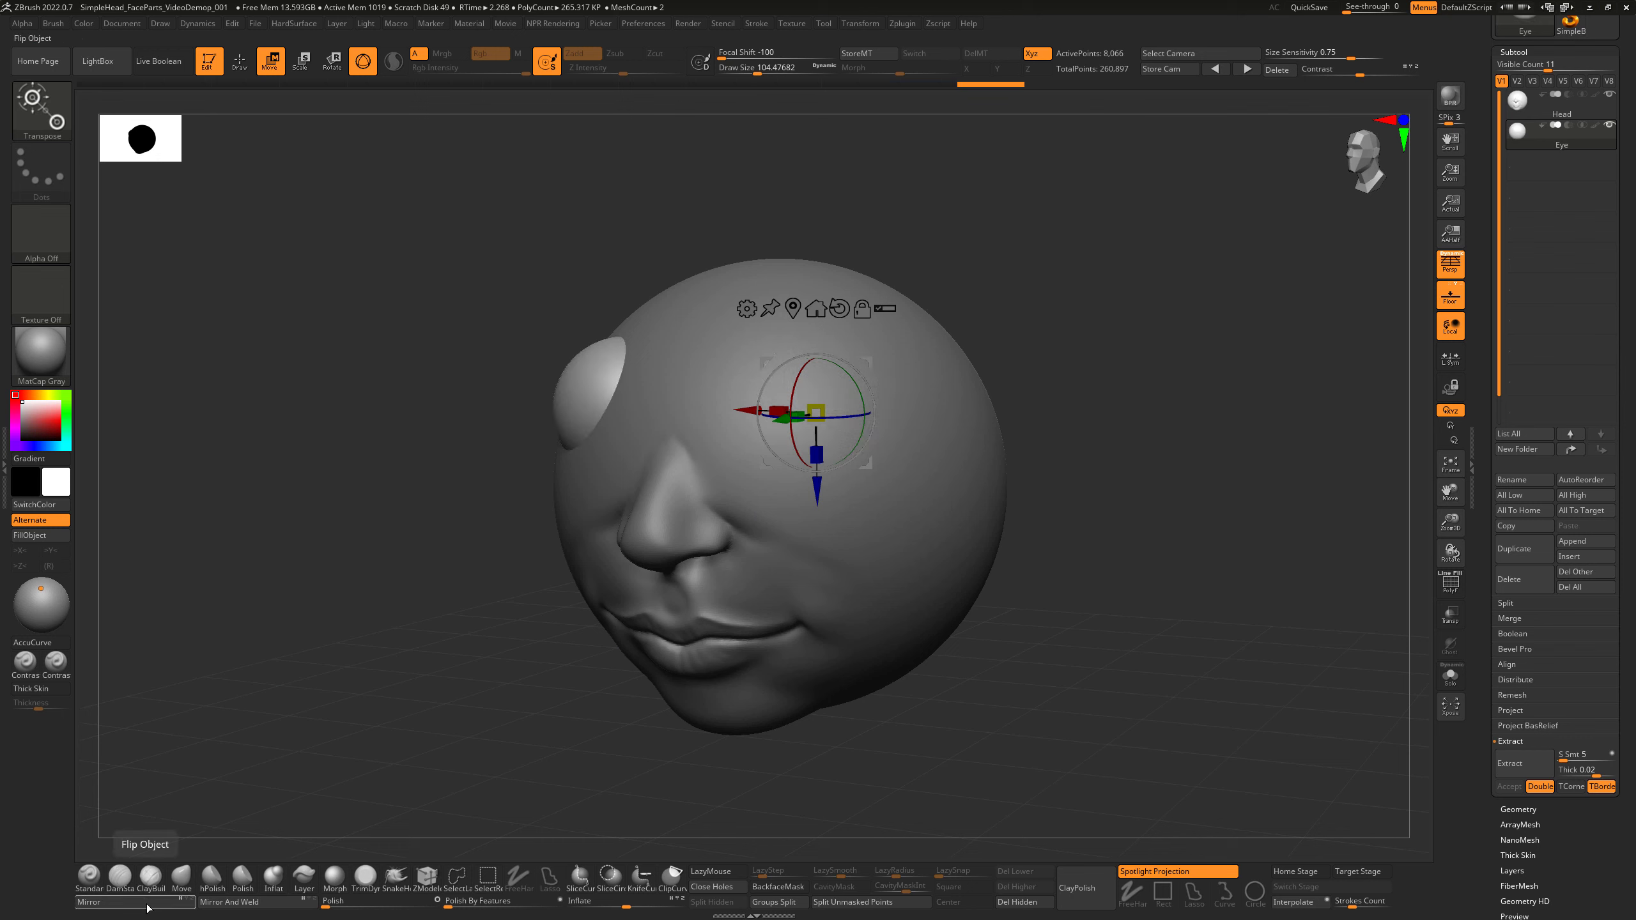
click(260, 904)
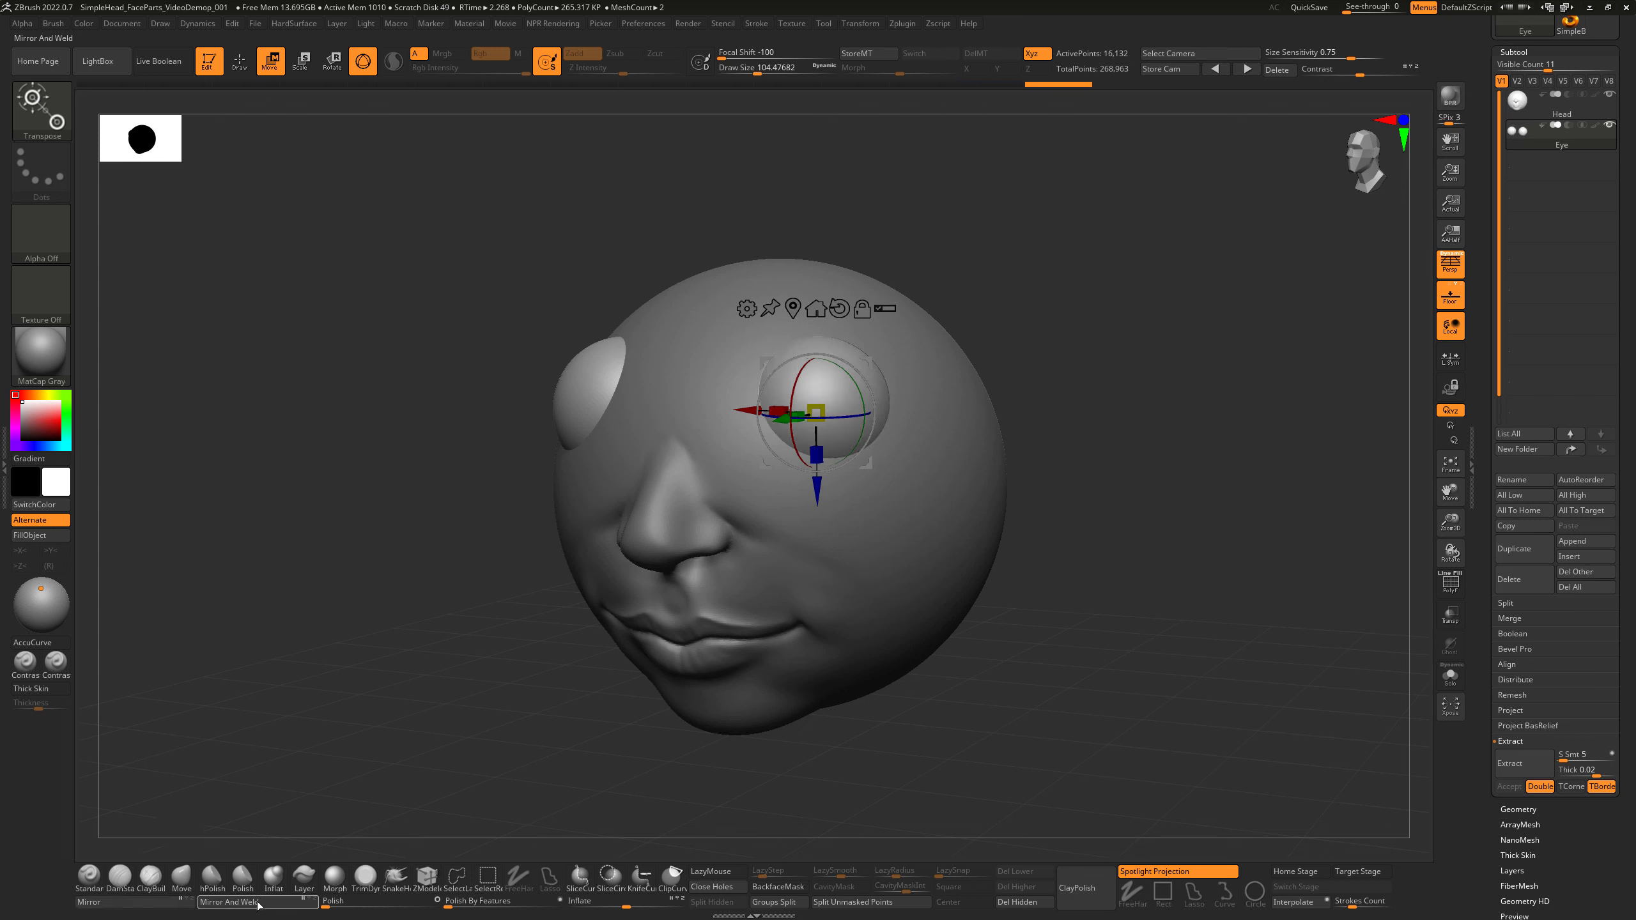
Try moving the eye pair along the X axis without symmetry, and undo it.
drag(1057, 599, 1026, 464)
mouse_move(742, 415)
mouse_down()
mouse_move(817, 413)
mouse_move(748, 413)
mouse_up()
key(ctrl+z)
key(ctrl+z)
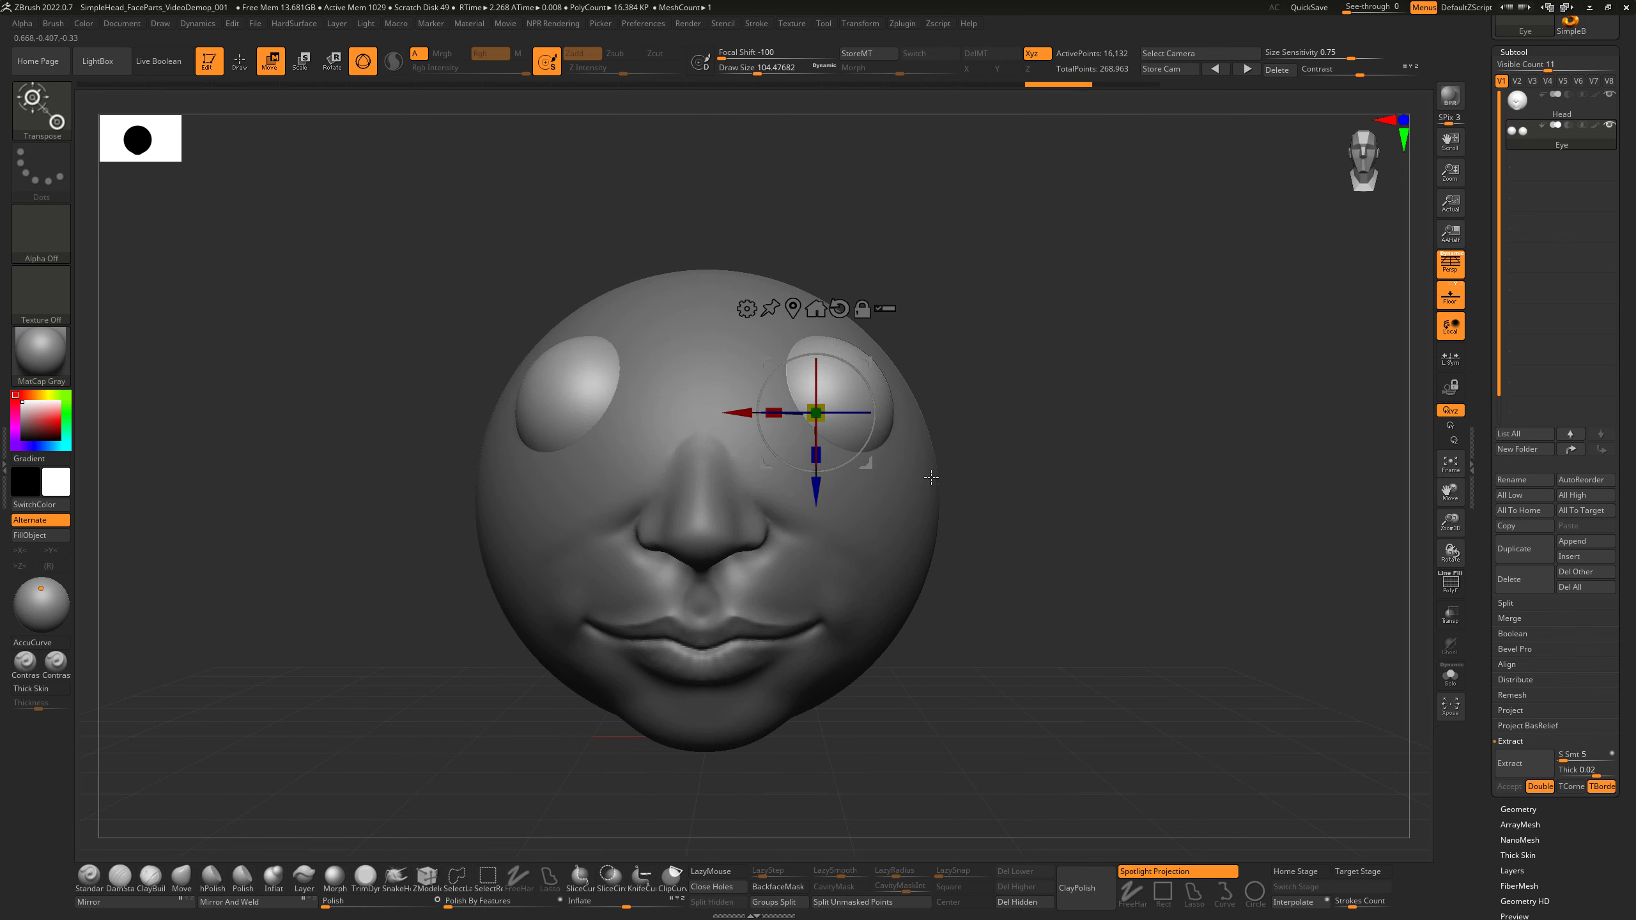
Turn on X symmetry and test moving both eyes apart and back together with the gizmo.
key(x)
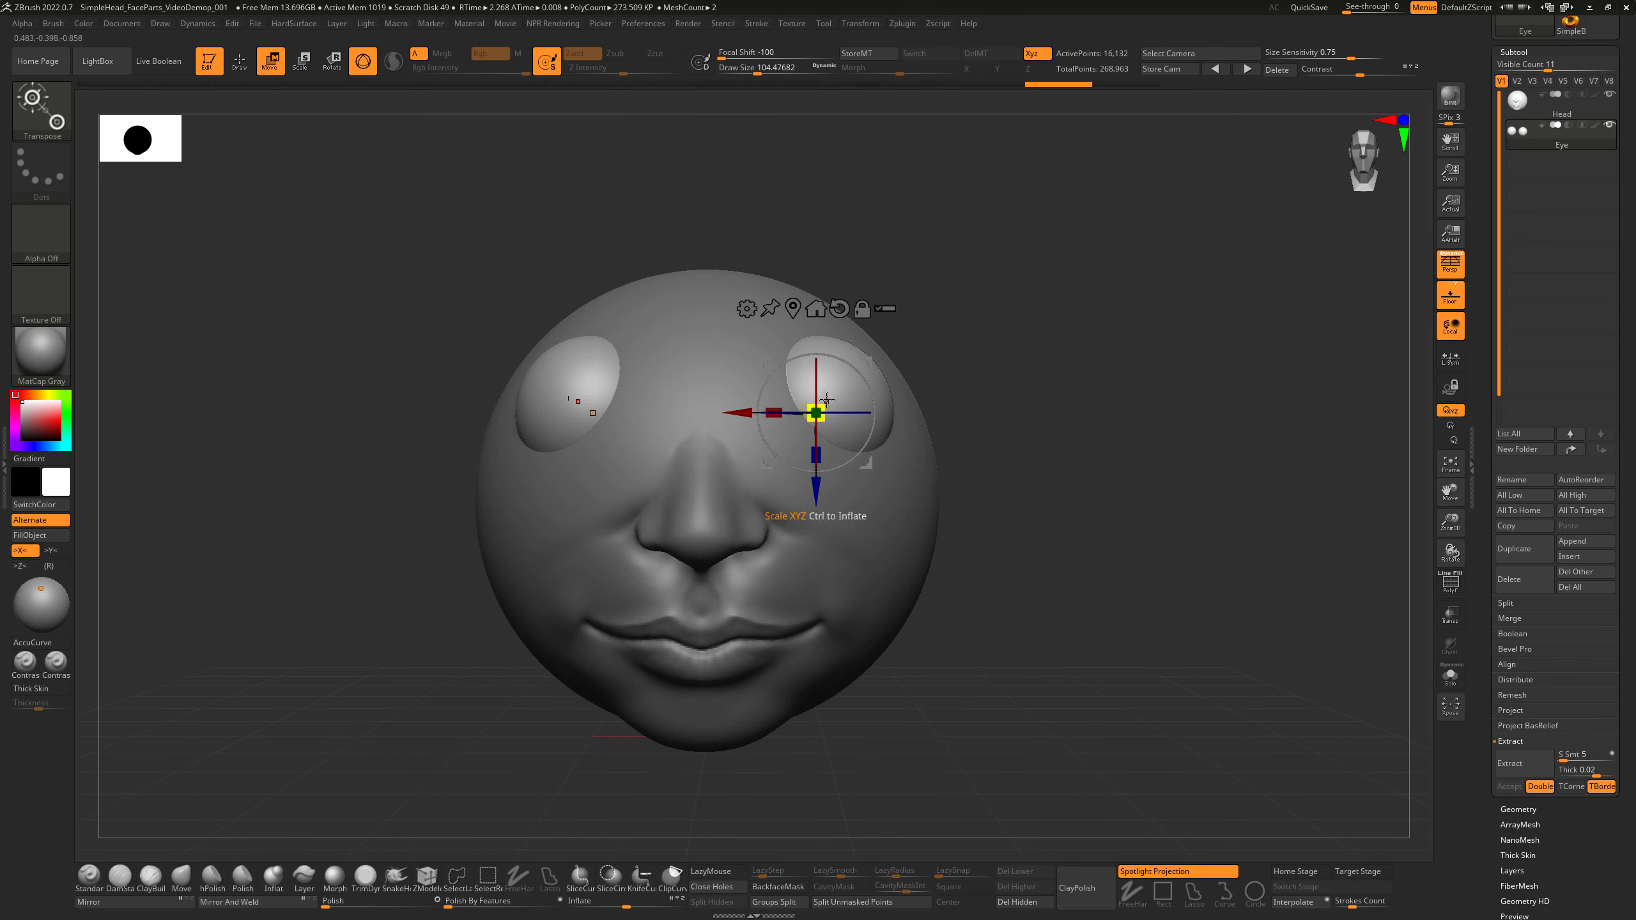
mouse_move(738, 413)
mouse_down()
mouse_move(813, 413)
mouse_move(735, 412)
mouse_up()
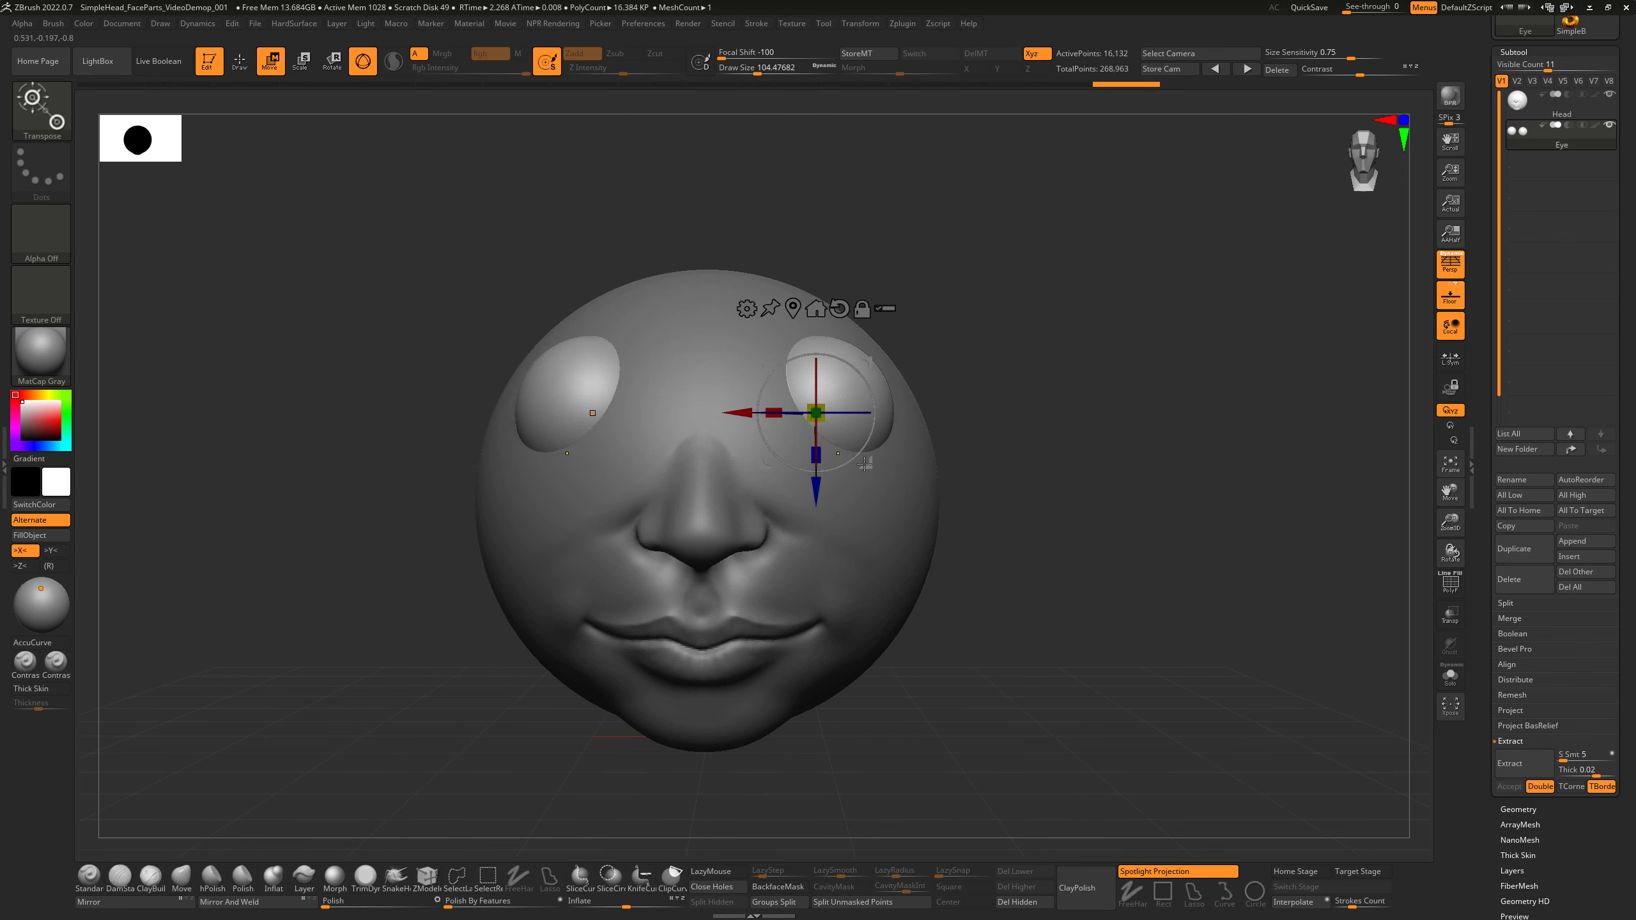
drag(1124, 474, 1093, 510)
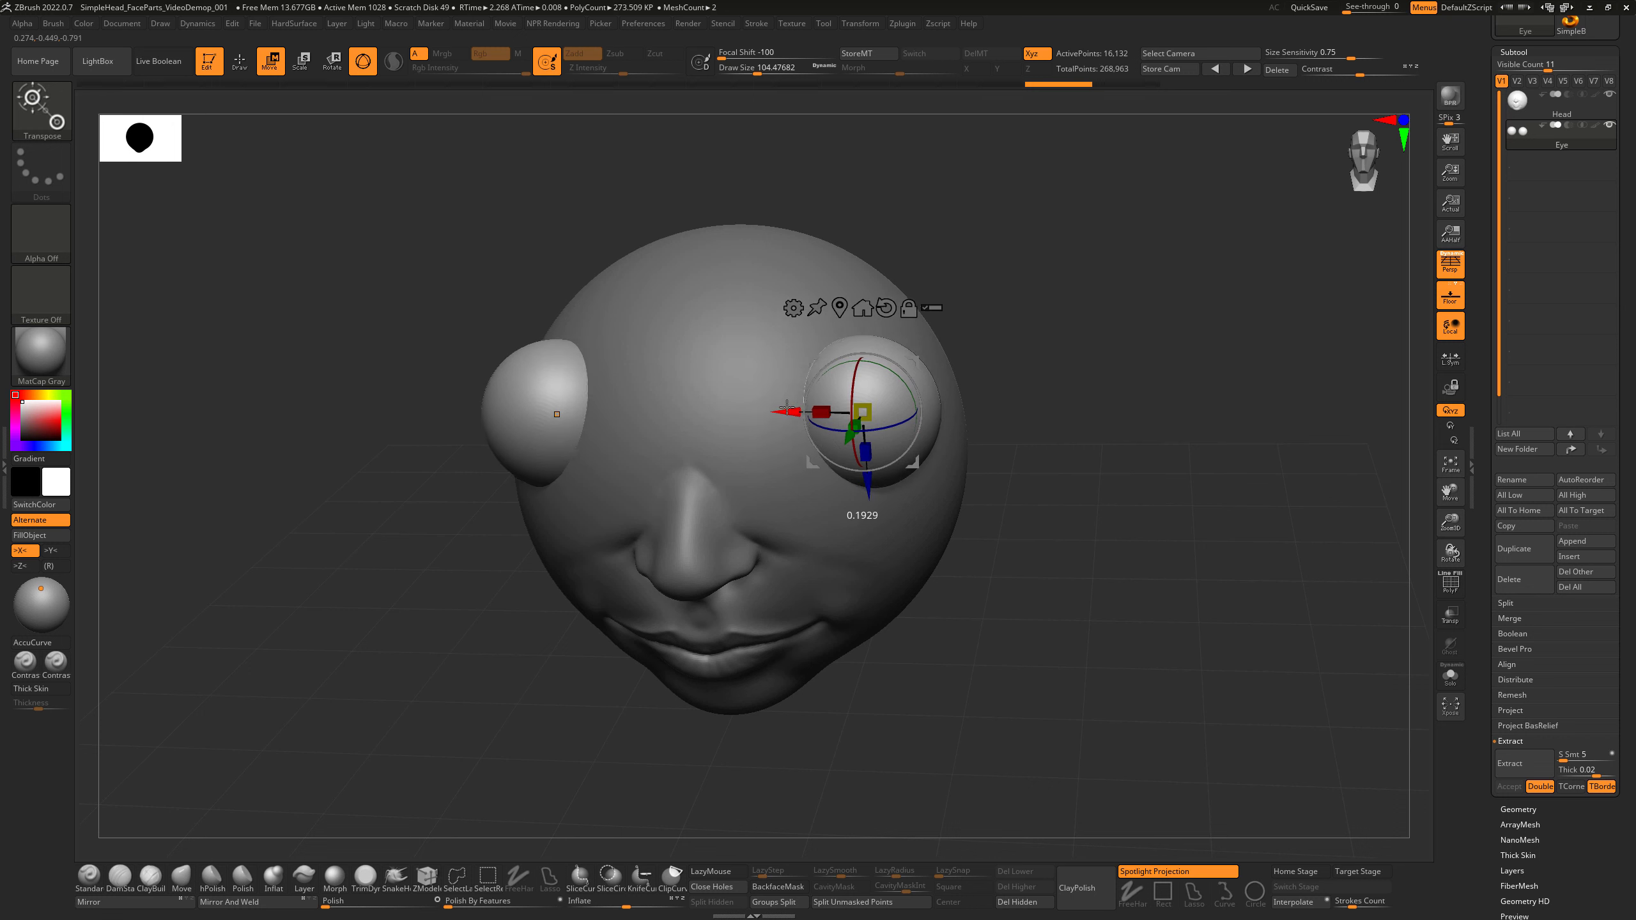
drag(785, 420, 745, 413)
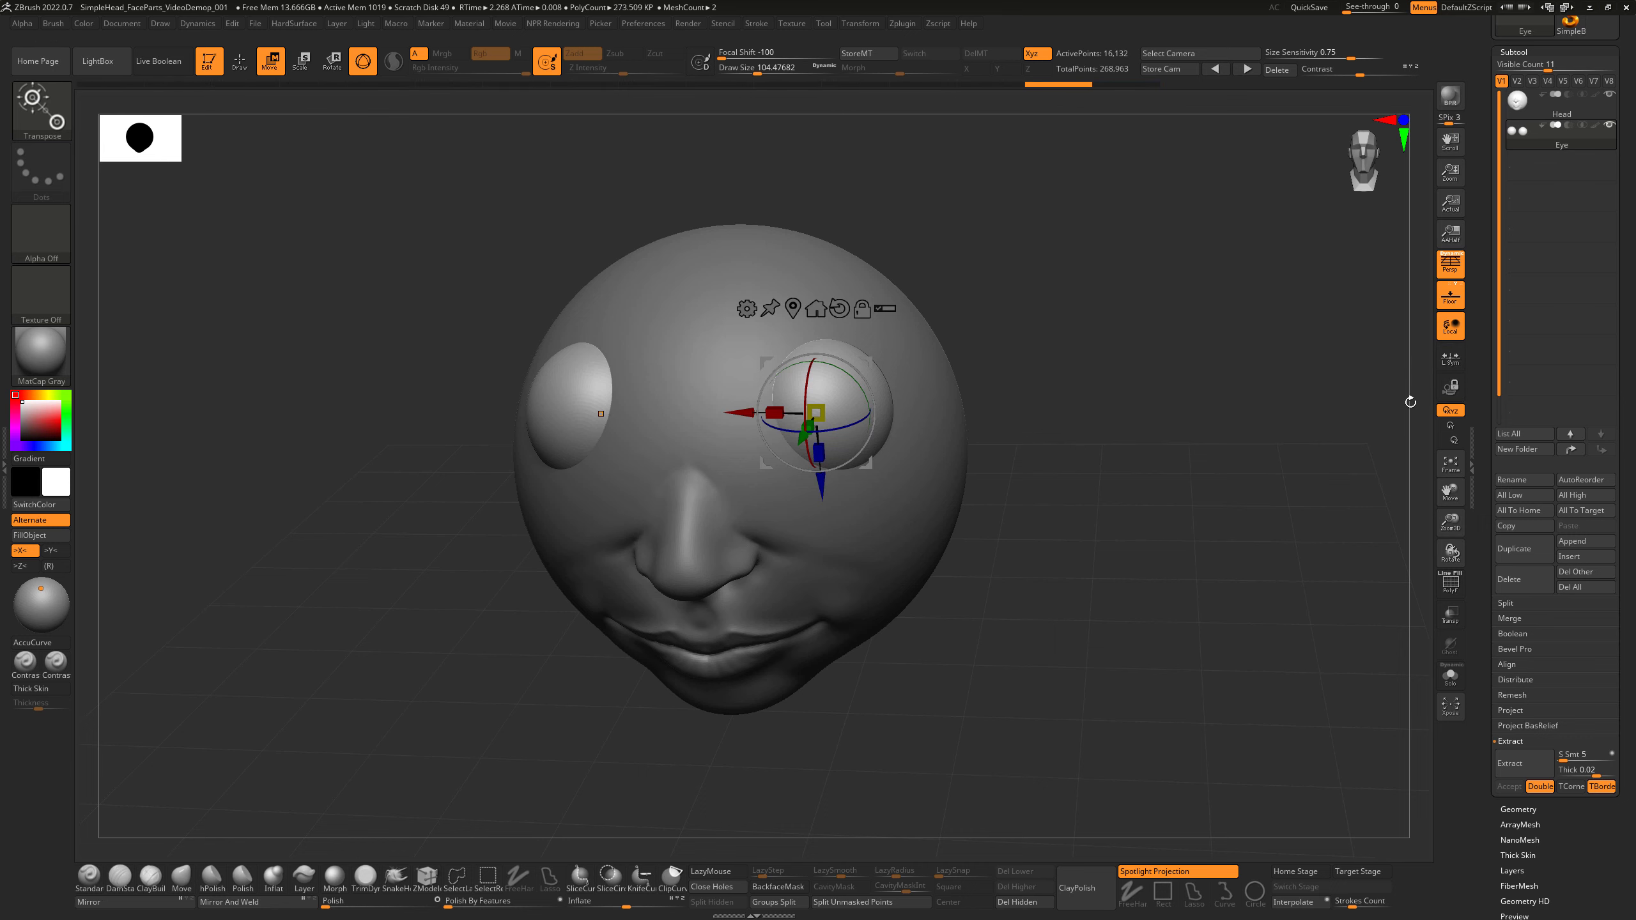
Move the paired eyes closer together and lower them toward the nose bridge.
drag(1090, 461, 1137, 462)
drag(755, 392, 725, 395)
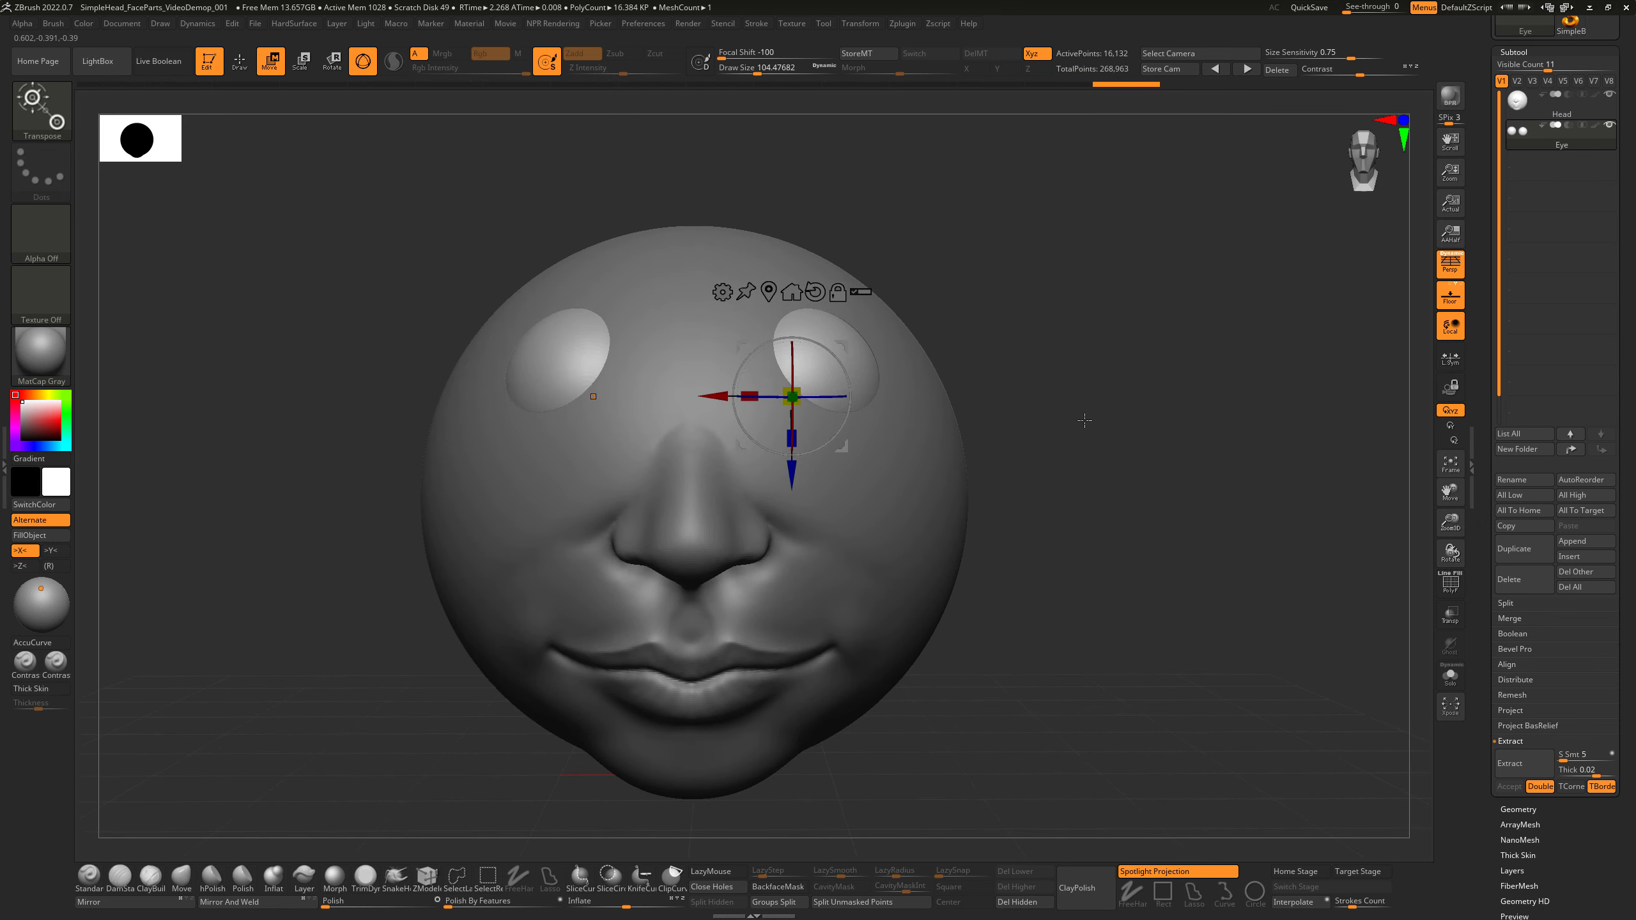
shift+drag(1084, 420, 1008, 419)
drag(791, 479, 796, 521)
Adjust the depth and spacing of the eyes so only small round caps protrude from the face.
drag(626, 389, 1031, 403)
drag(744, 459, 742, 462)
drag(1057, 612, 1148, 593)
drag(712, 439, 708, 440)
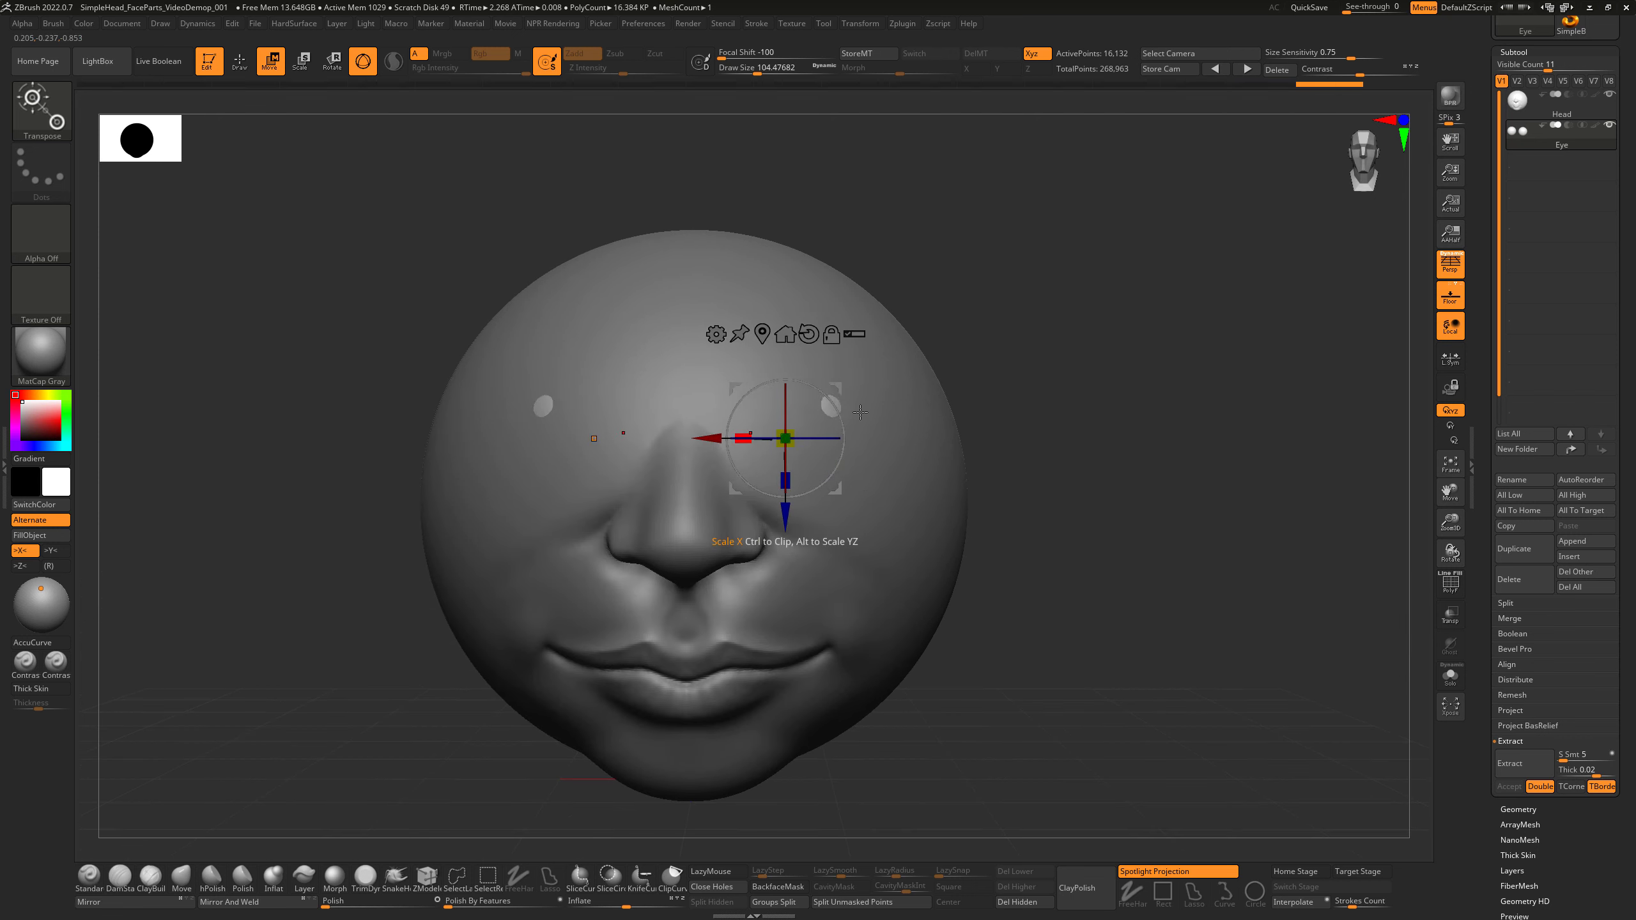
drag(861, 412, 1057, 464)
drag(748, 495, 750, 497)
drag(831, 761, 896, 662)
Return to Draw mode and make the Head subtool active for sculpting around the eyes.
click(241, 63)
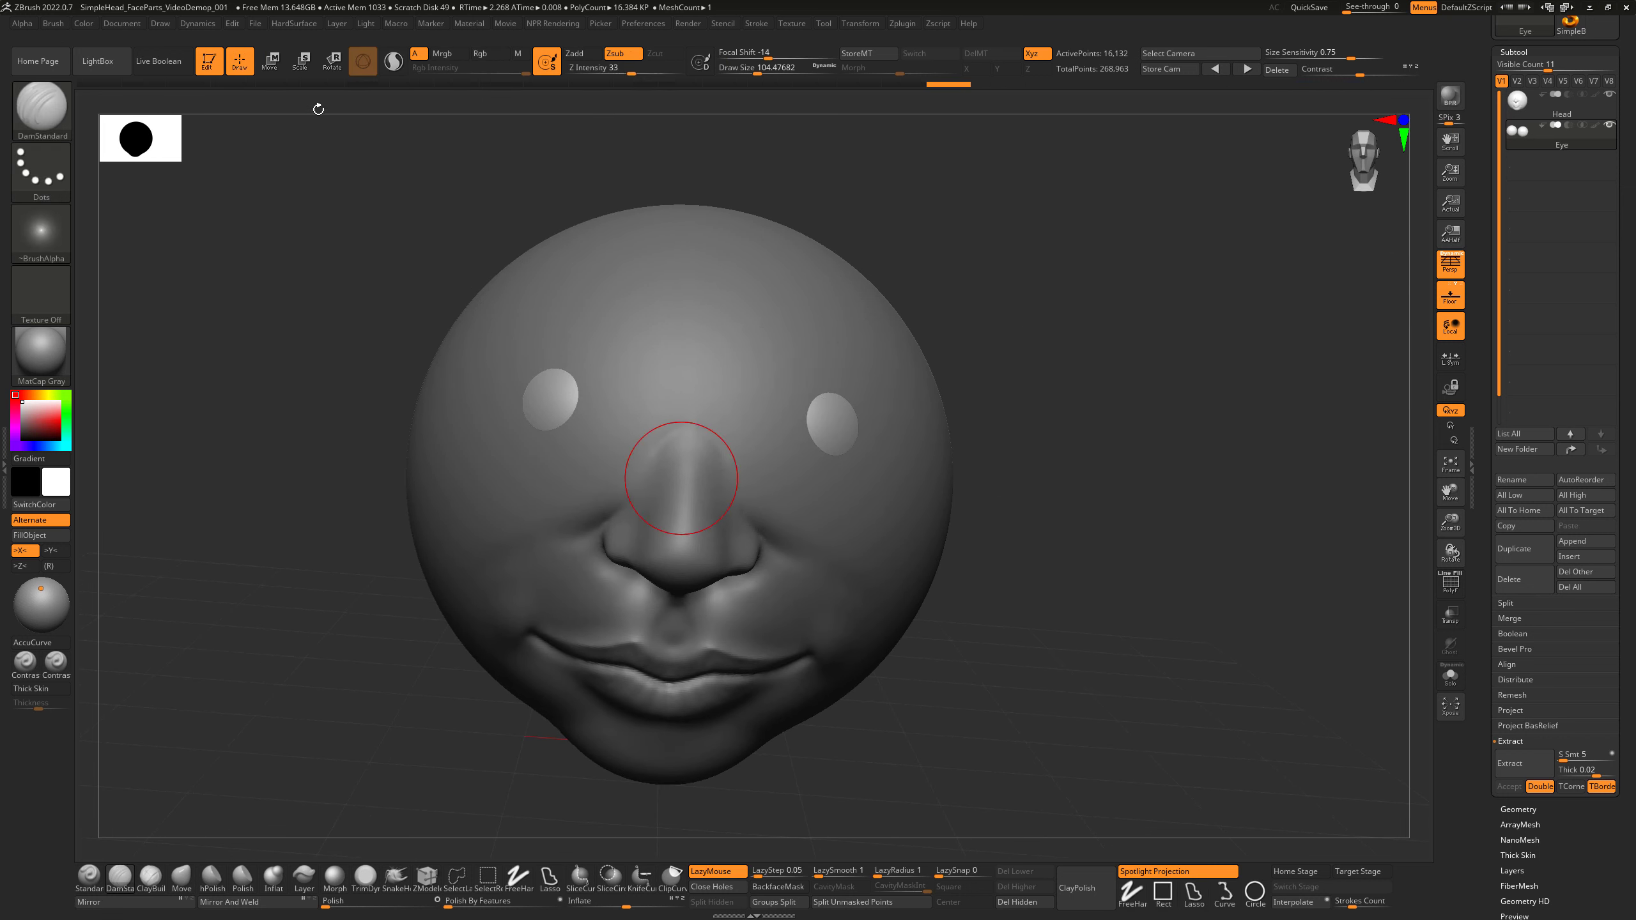
drag(1176, 541, 1330, 329)
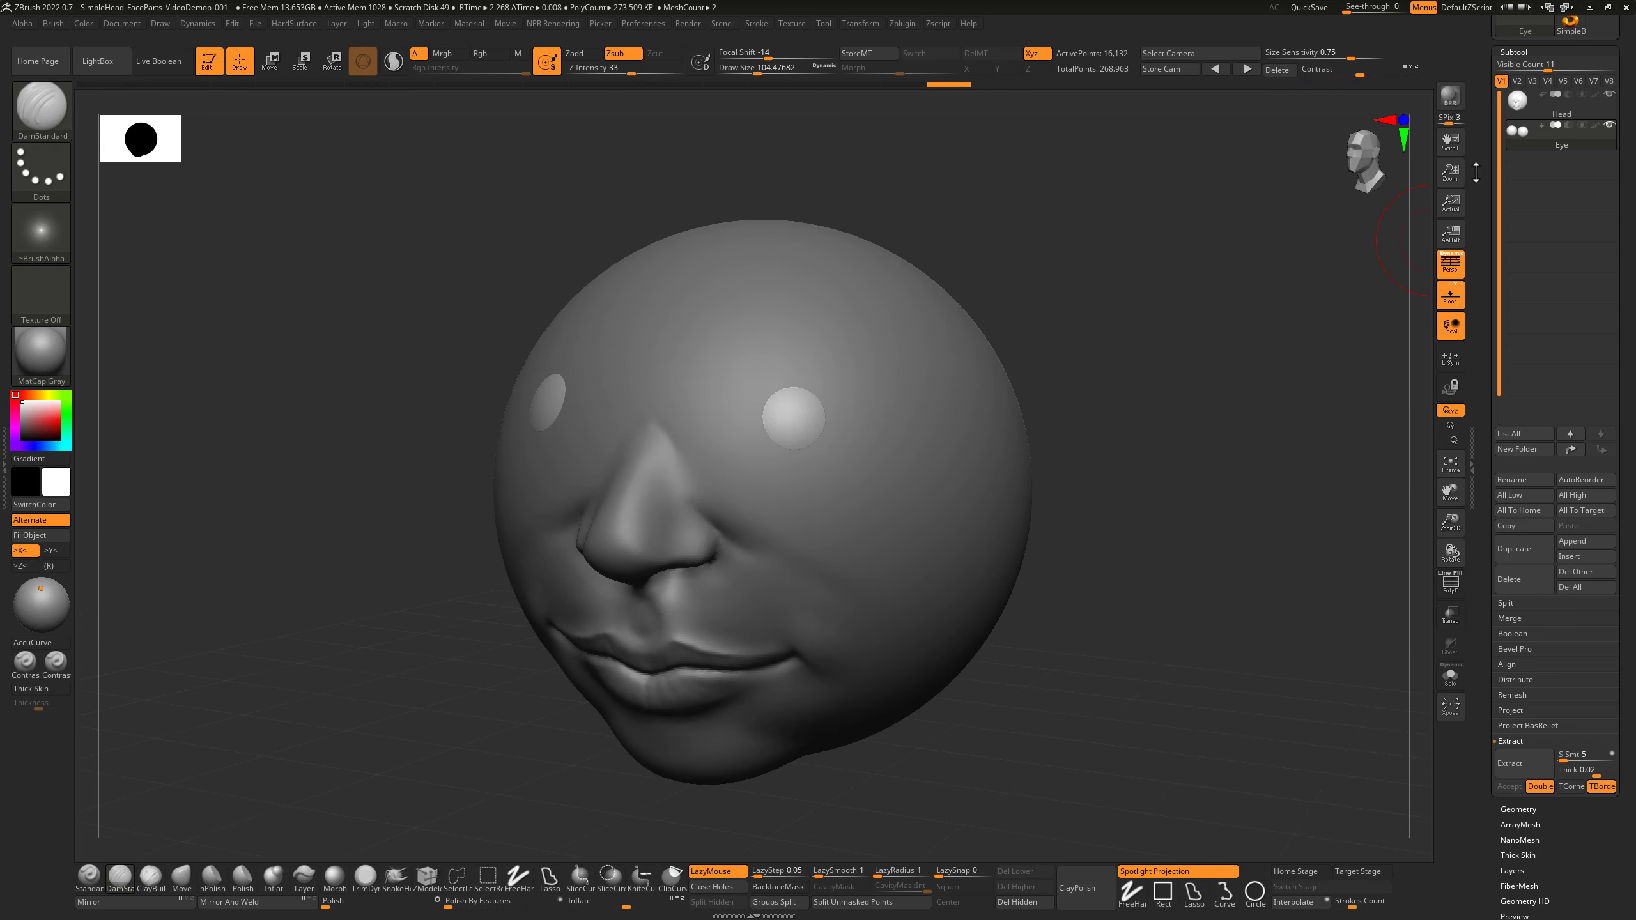
click(1519, 111)
drag(1159, 539, 1113, 579)
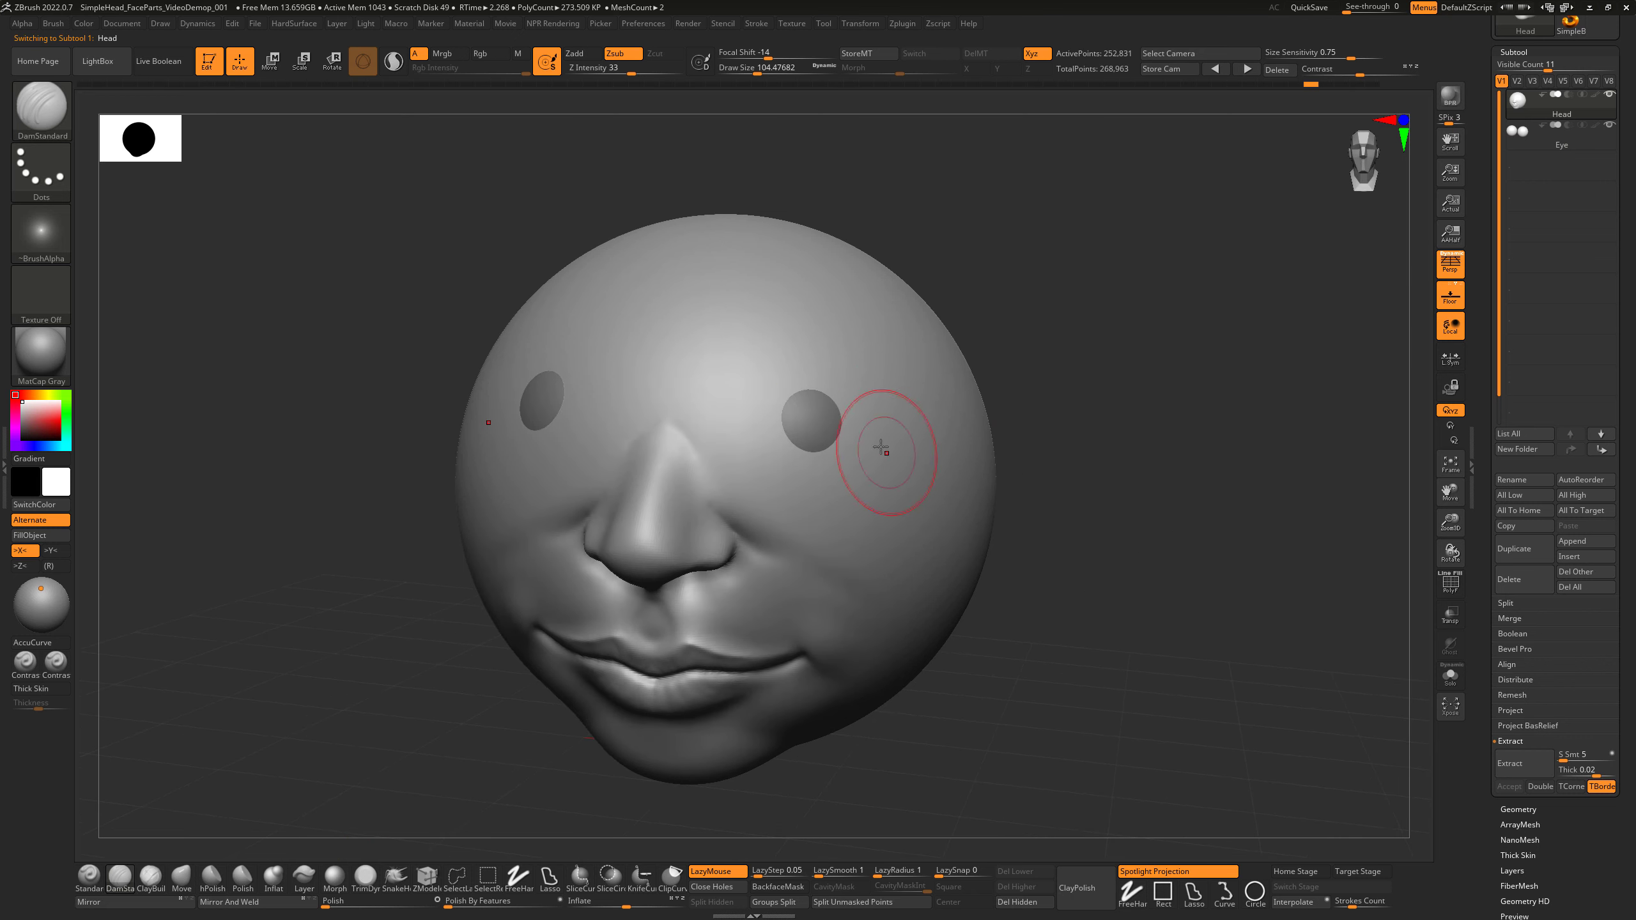
drag(1077, 373, 925, 517)
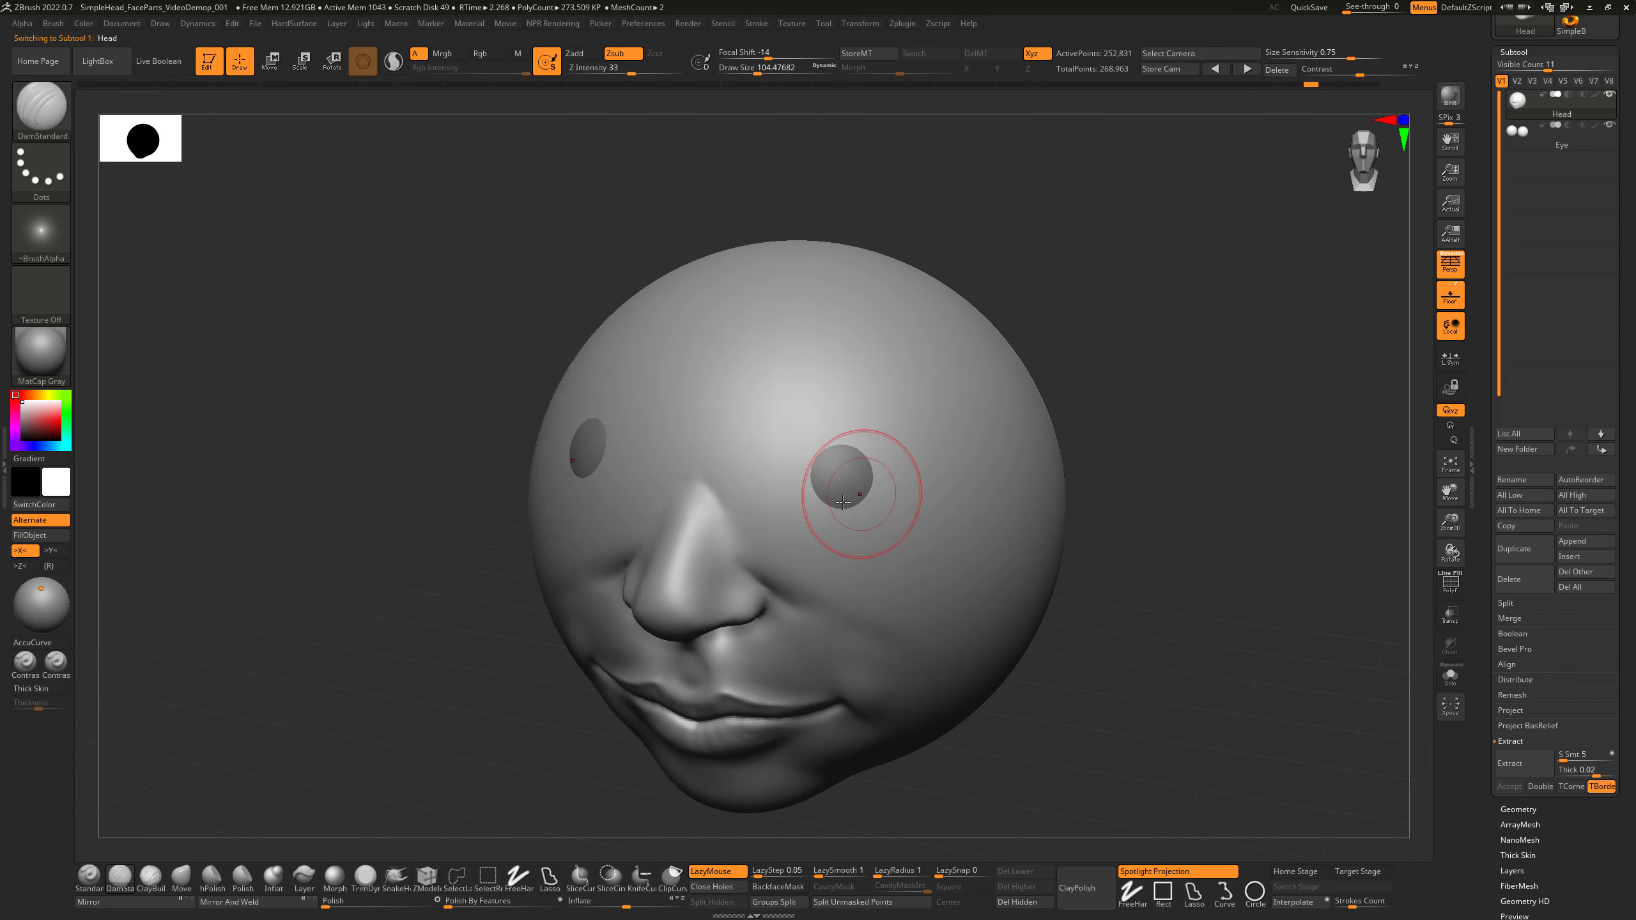
Carve the eye openings around both eyeballs with DamStandard at a draw size of about 136 and cut in the outer corners.
key(s)
mouse_move(838, 488)
mouse_down()
mouse_move(854, 488)
mouse_move(823, 496)
mouse_up()
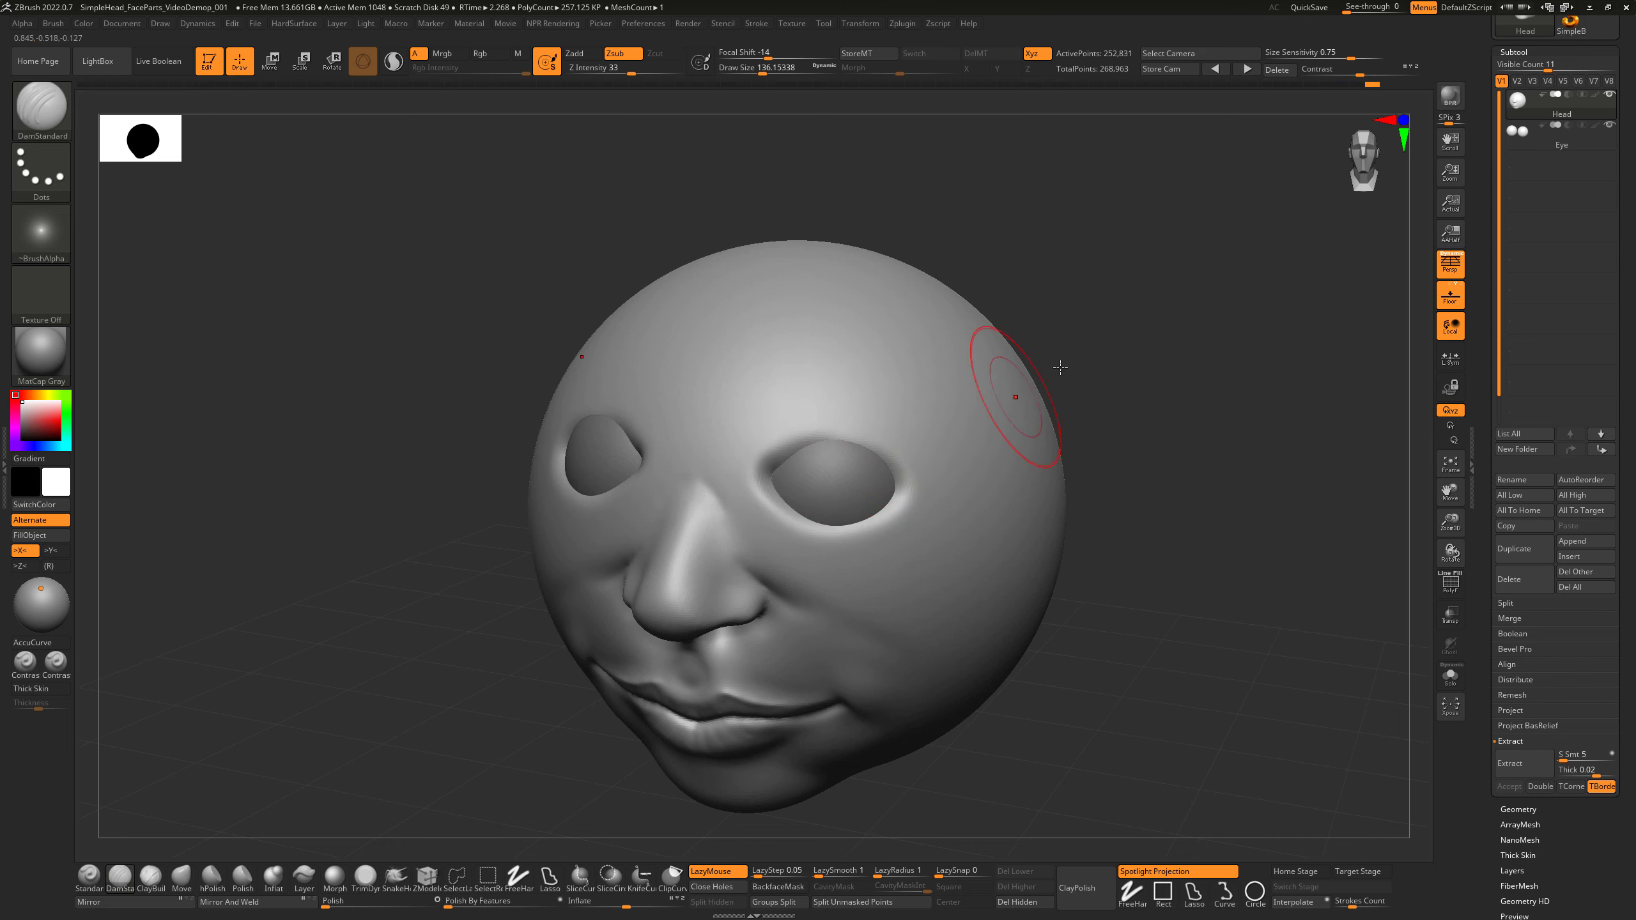
drag(1063, 368, 989, 374)
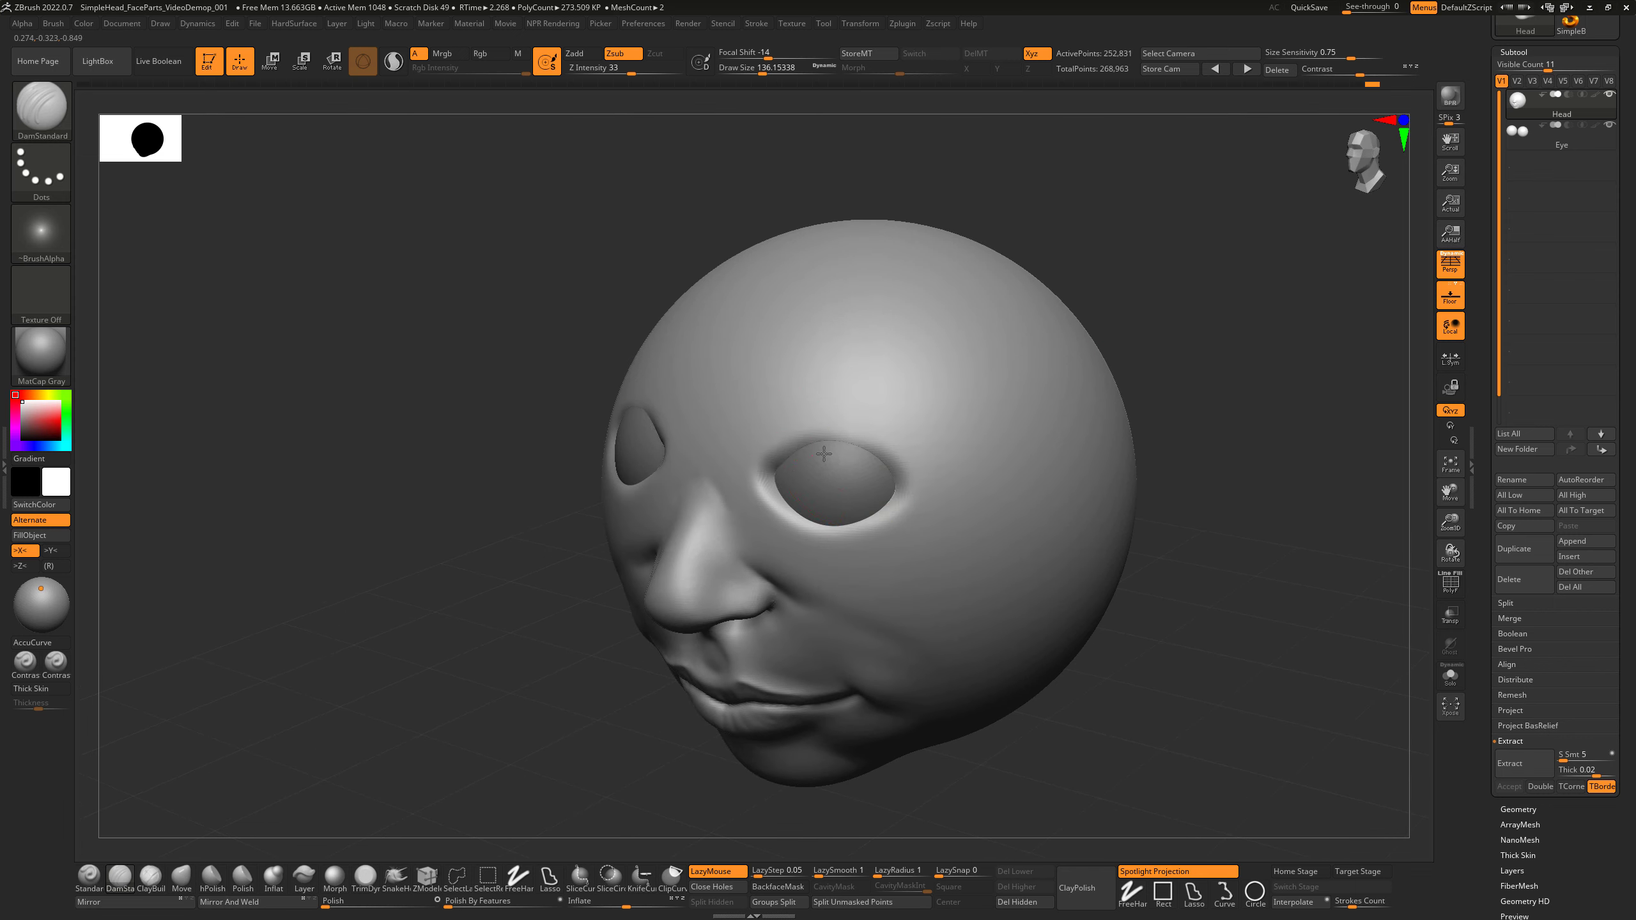
mouse_move(1147, 387)
mouse_down()
mouse_move(1205, 391)
mouse_move(1114, 407)
mouse_up()
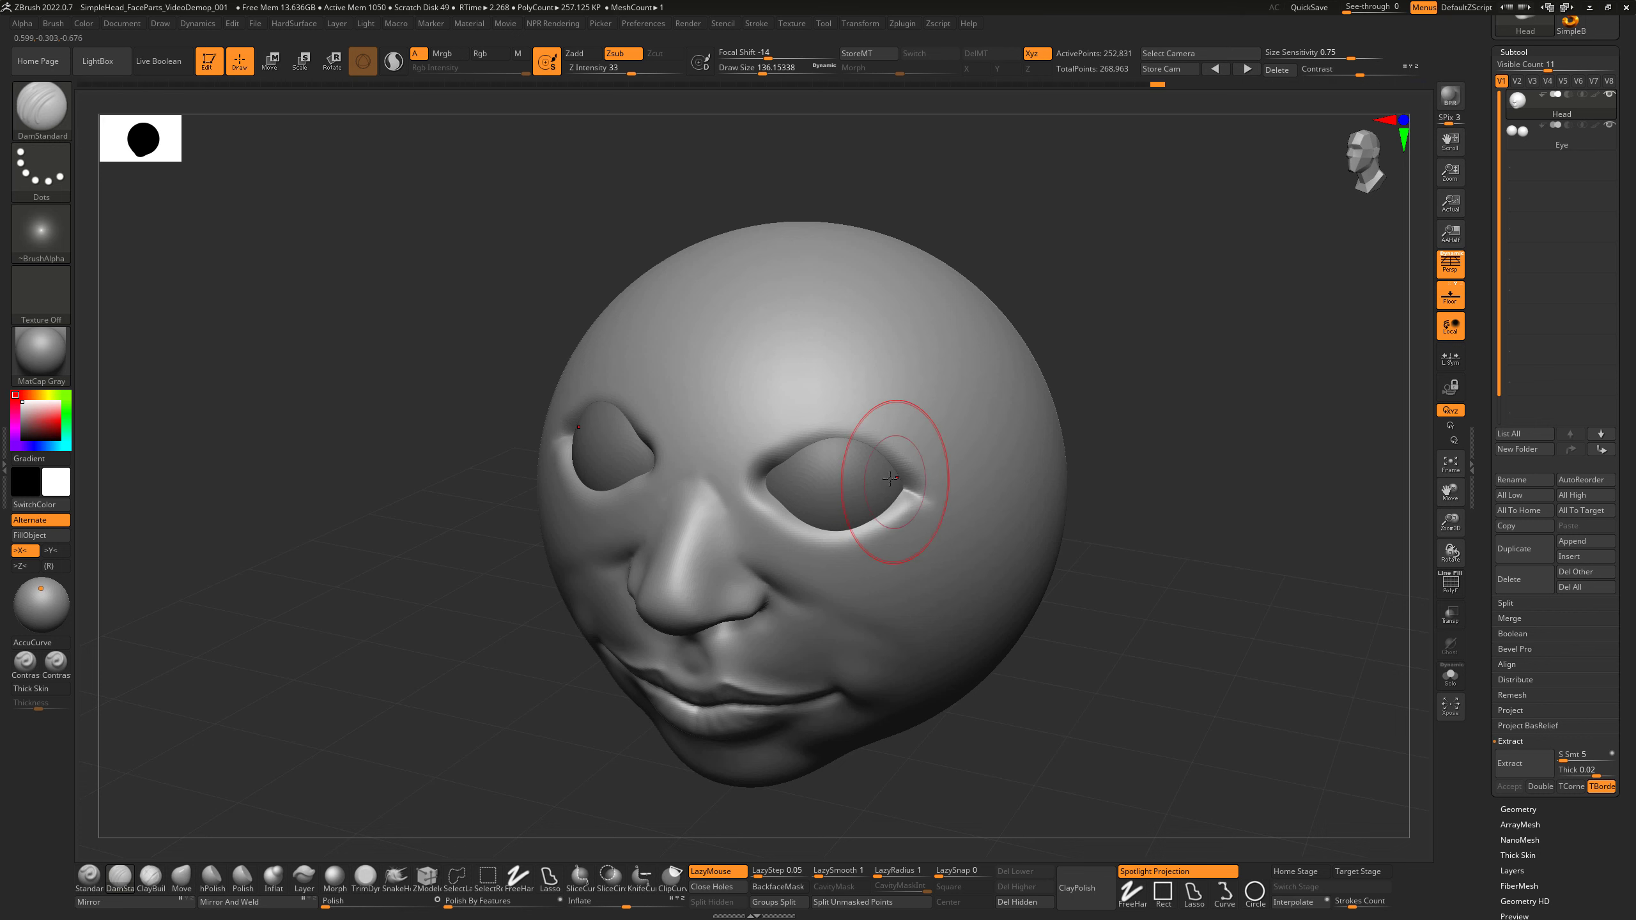
drag(1088, 426, 912, 510)
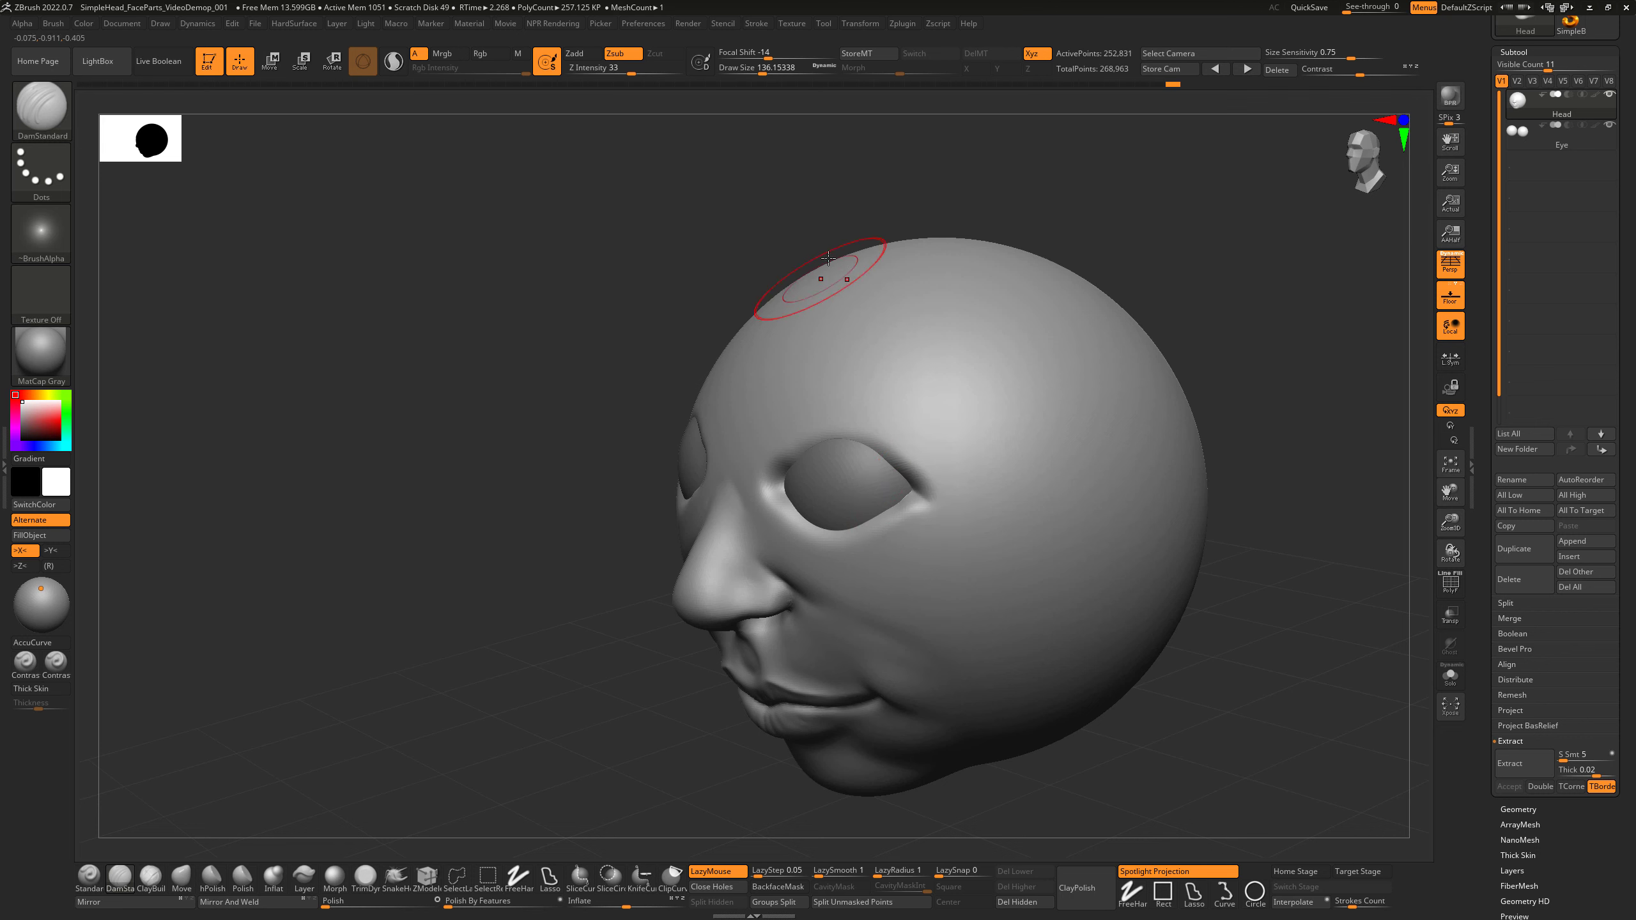
Deepen the inner eye corners and carve creases along the upper eyelids to define raised rims around the openings.
drag(831, 216, 1051, 244)
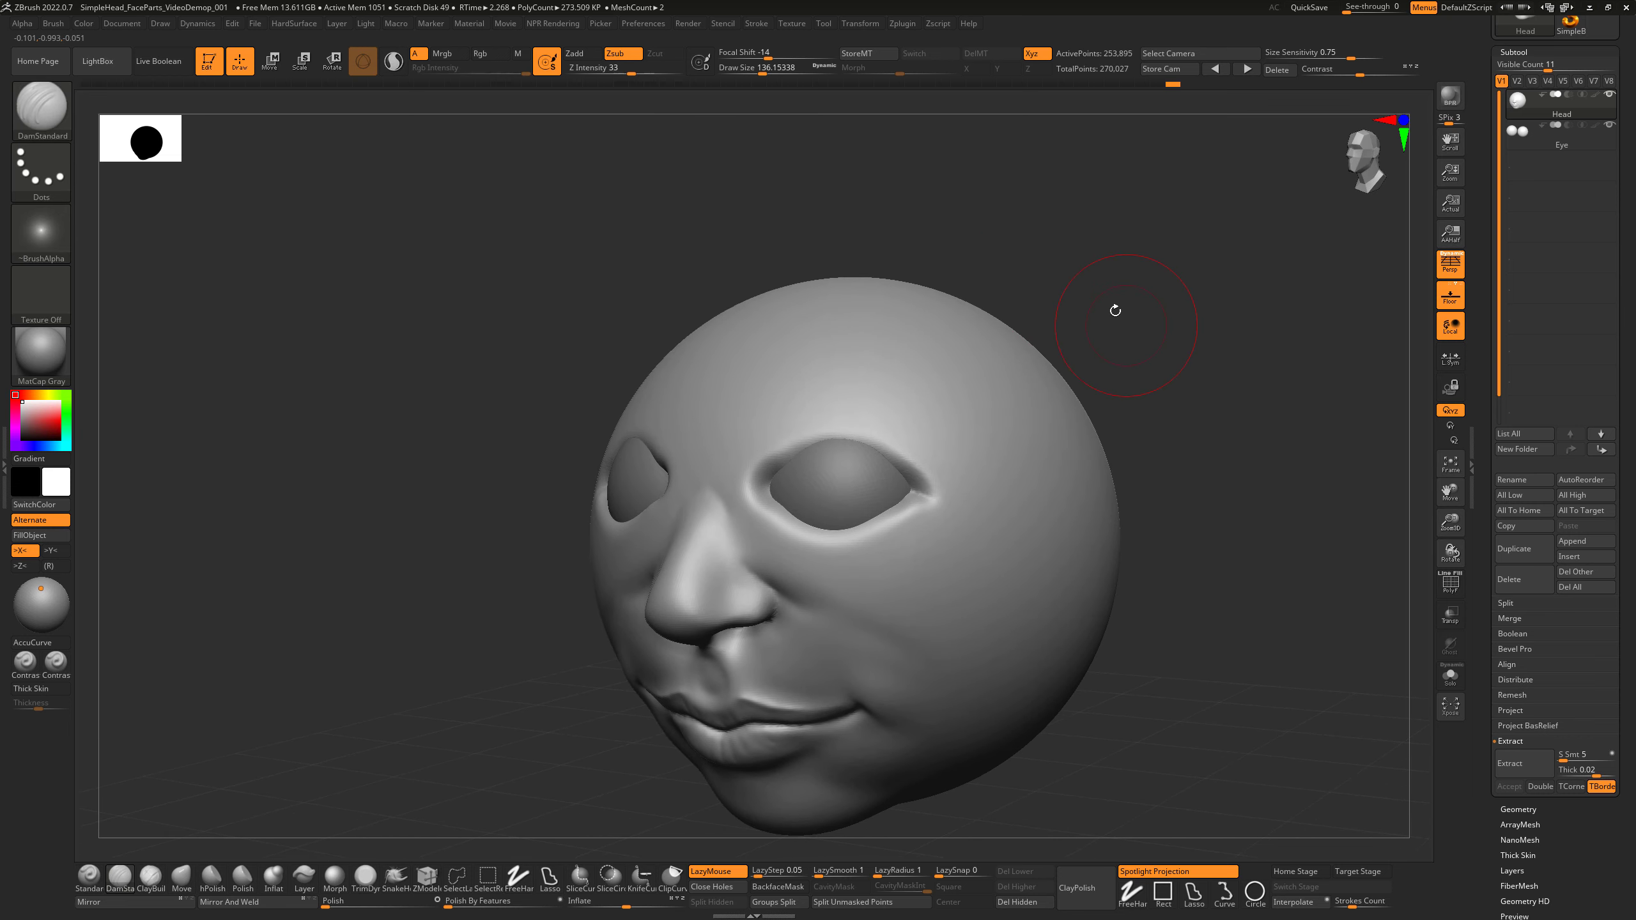
mouse_move(1115, 311)
mouse_down()
mouse_move(1161, 314)
mouse_move(1098, 268)
mouse_up()
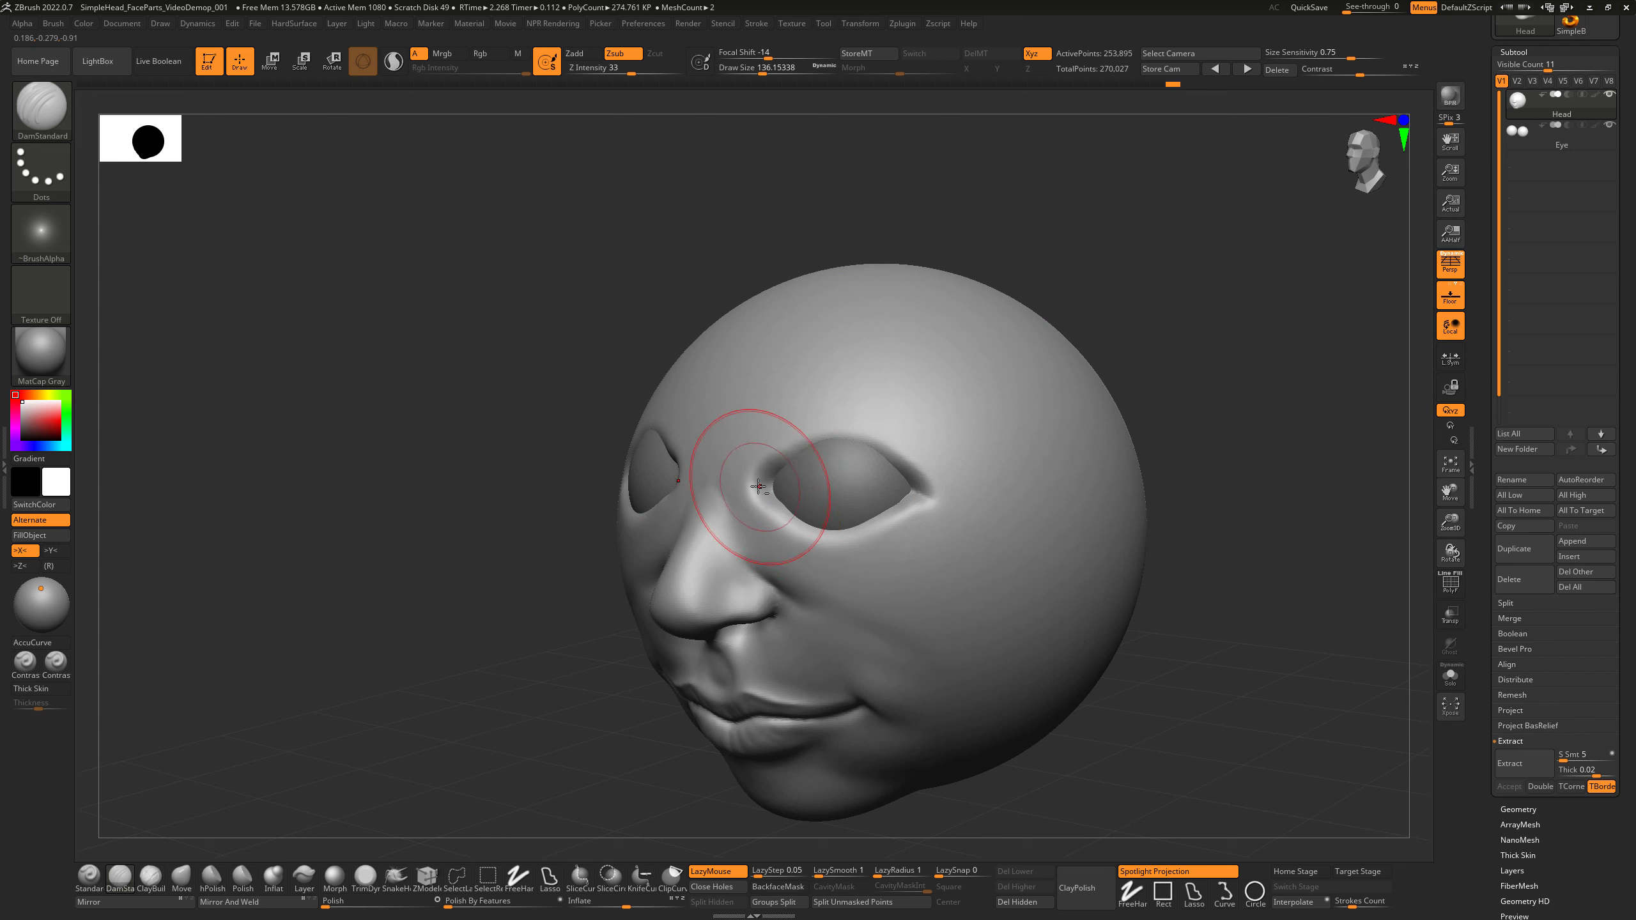
mouse_move(758, 473)
mouse_down()
mouse_move(805, 439)
mouse_move(857, 439)
mouse_move(944, 496)
mouse_move(880, 443)
mouse_up()
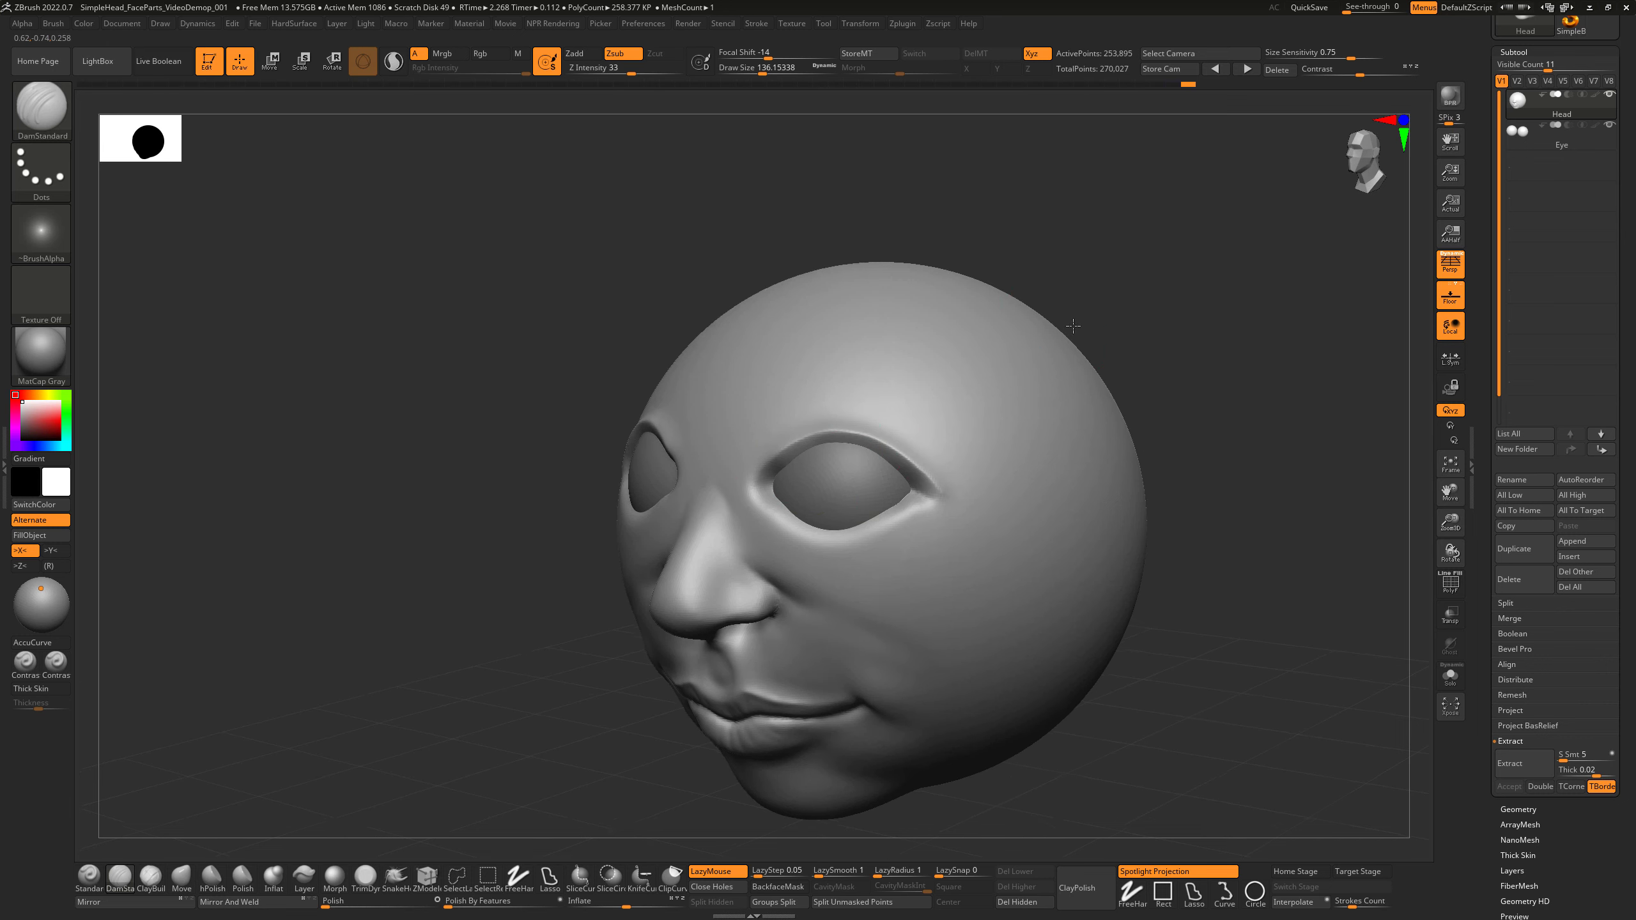
drag(1073, 325, 895, 492)
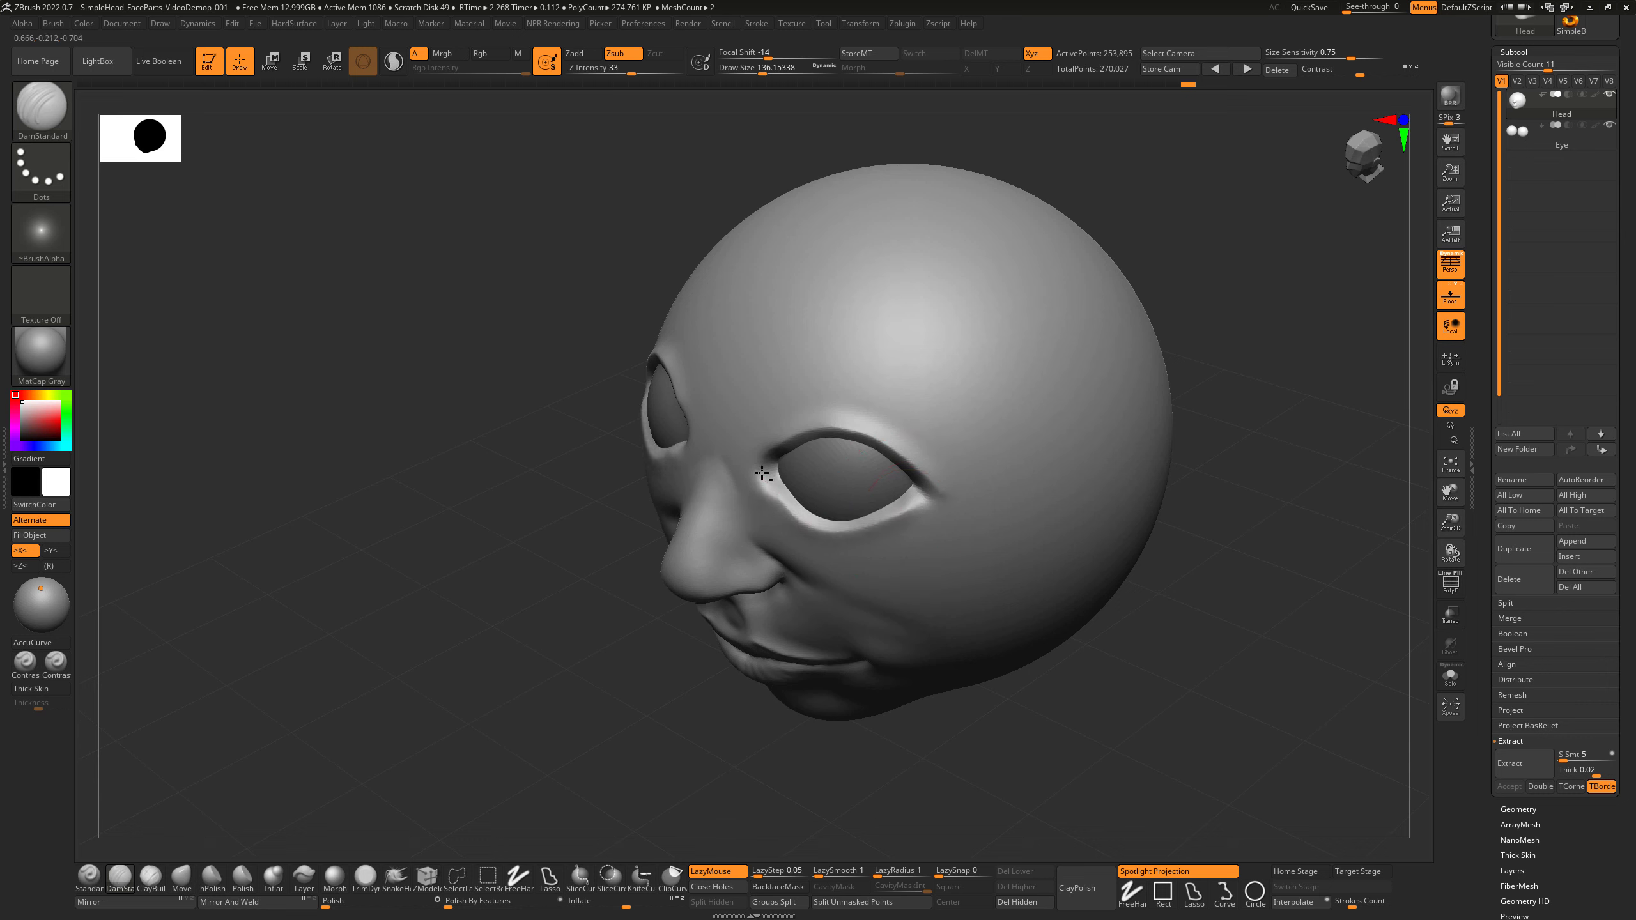
drag(569, 501, 1003, 449)
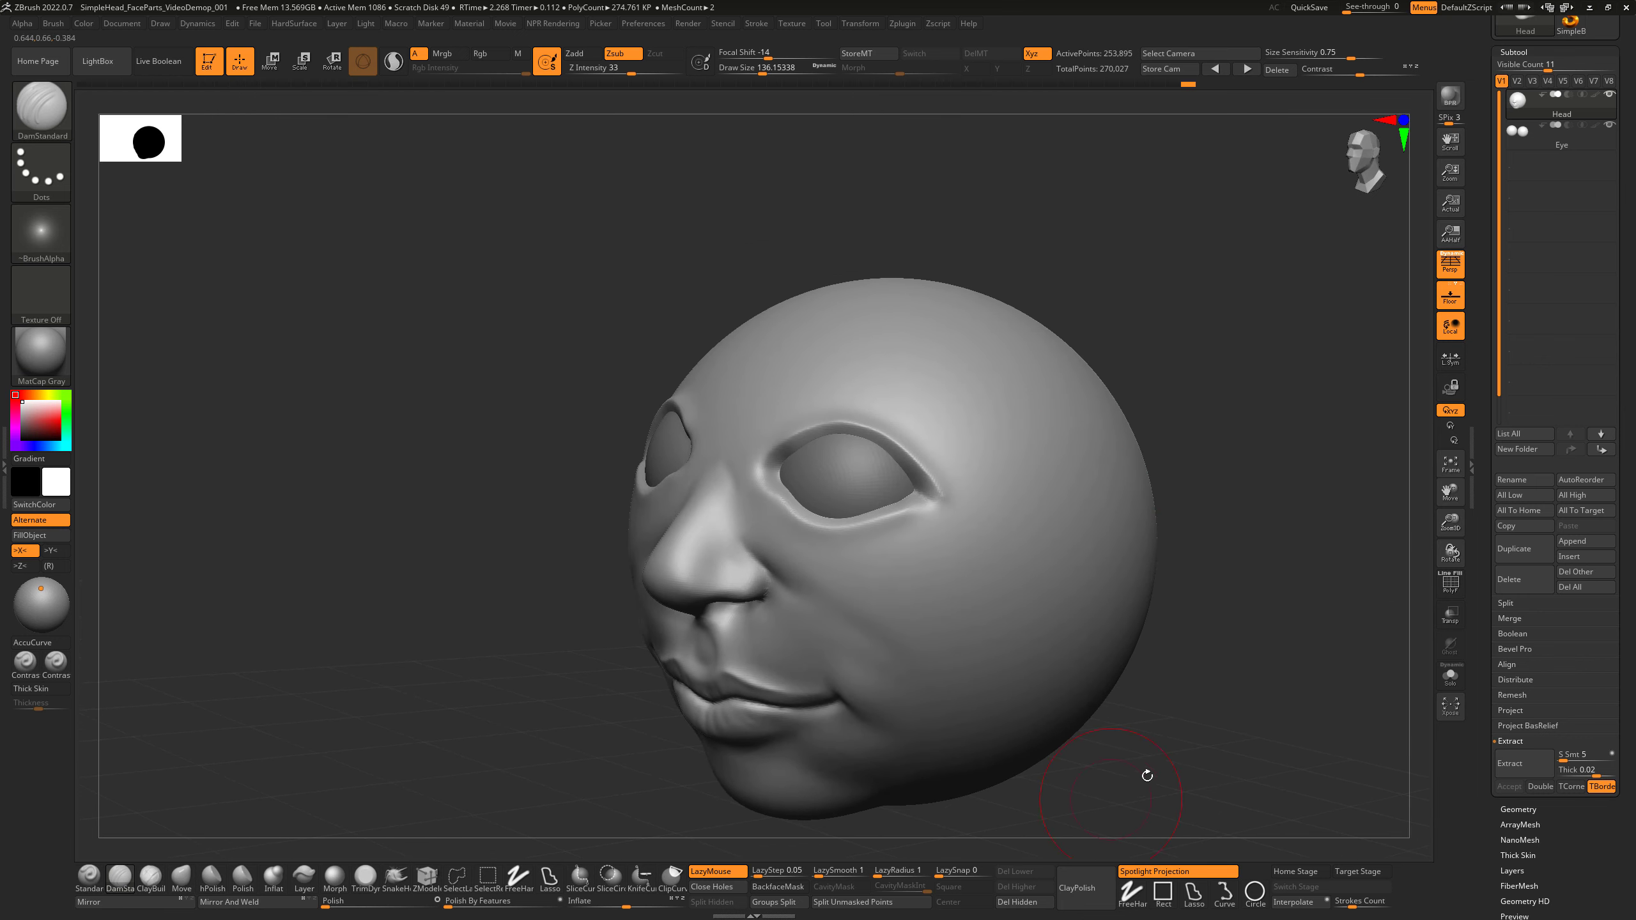
drag(1147, 775, 586, 858)
Reshape the upper lids and outer eye corners with the Move brush, working from front and side views.
click(182, 880)
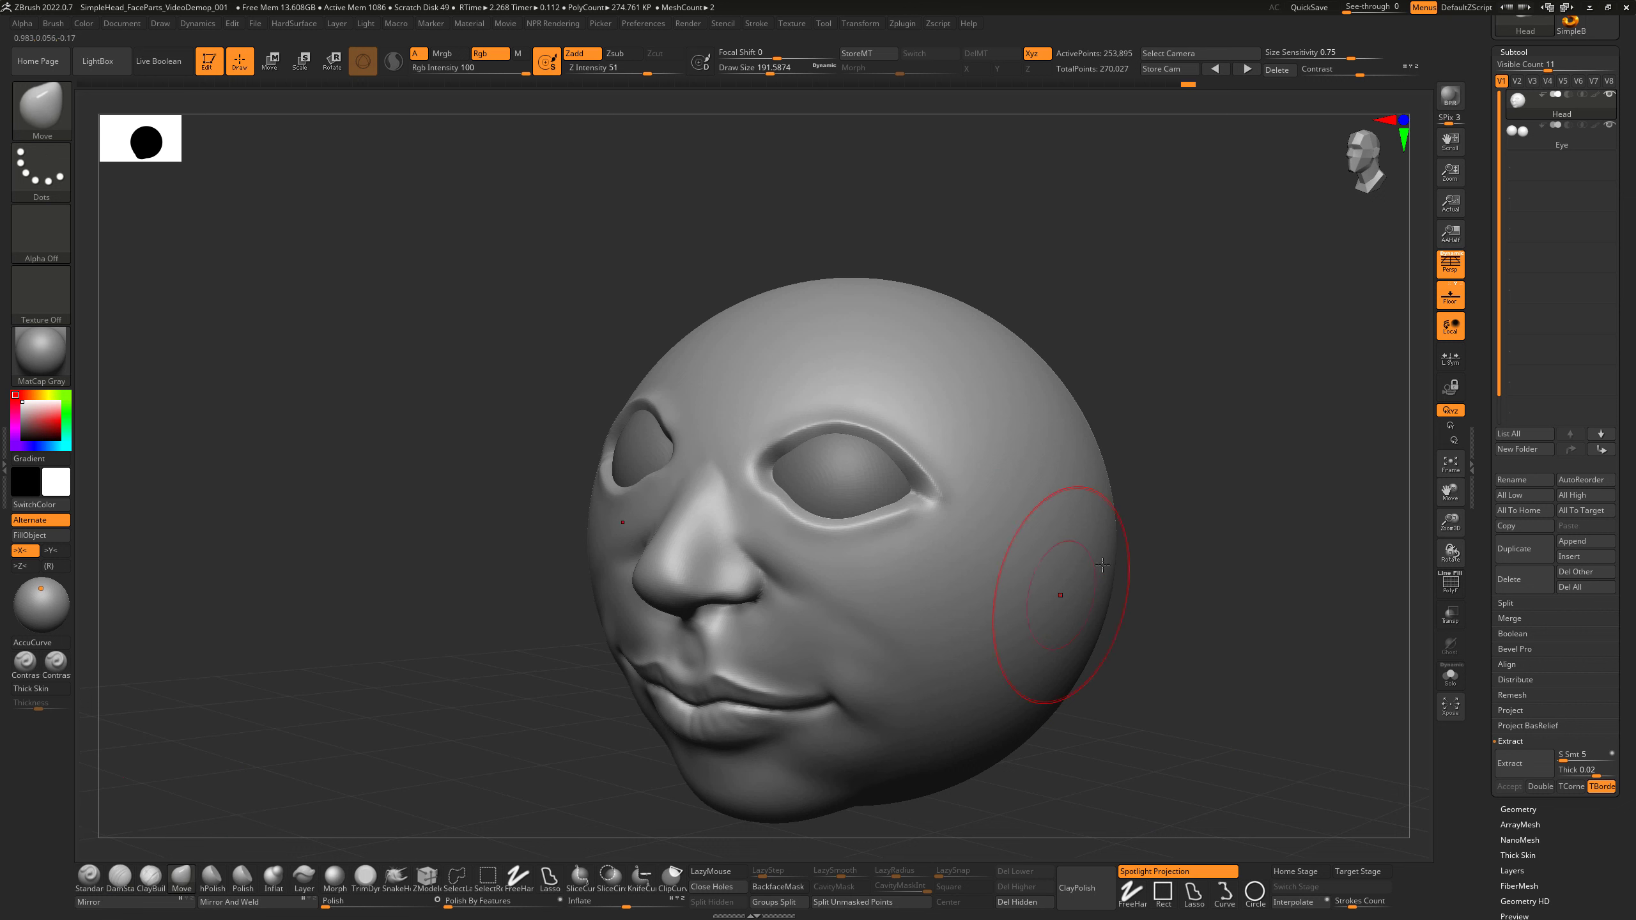
drag(1209, 535, 1177, 561)
drag(840, 438, 841, 435)
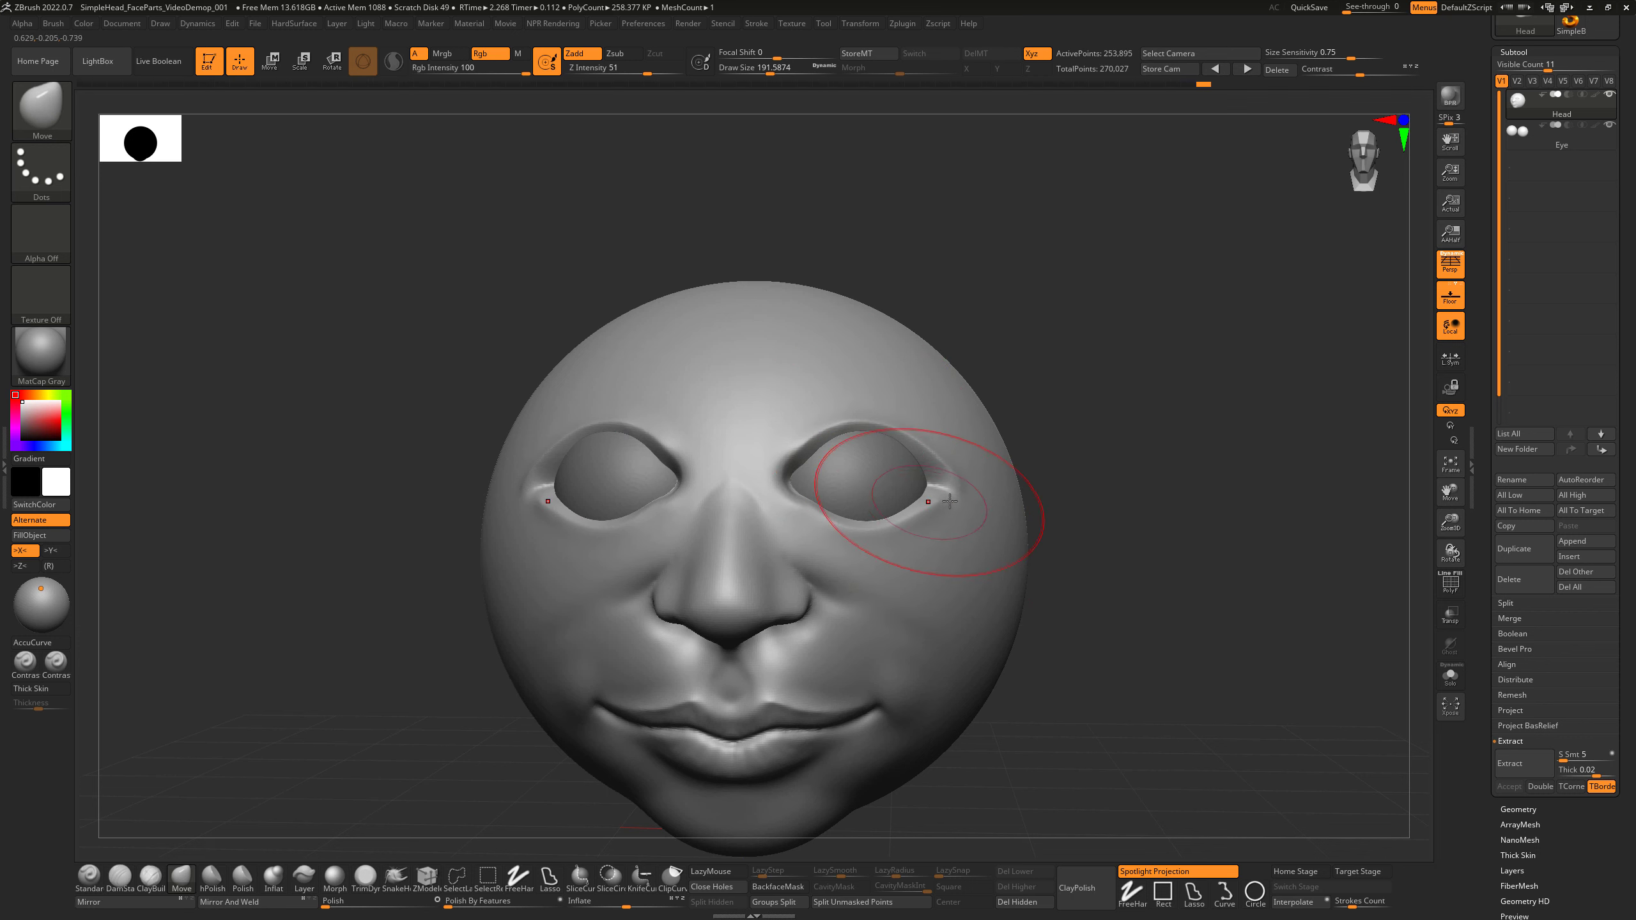
drag(950, 501, 945, 501)
drag(1082, 406, 949, 411)
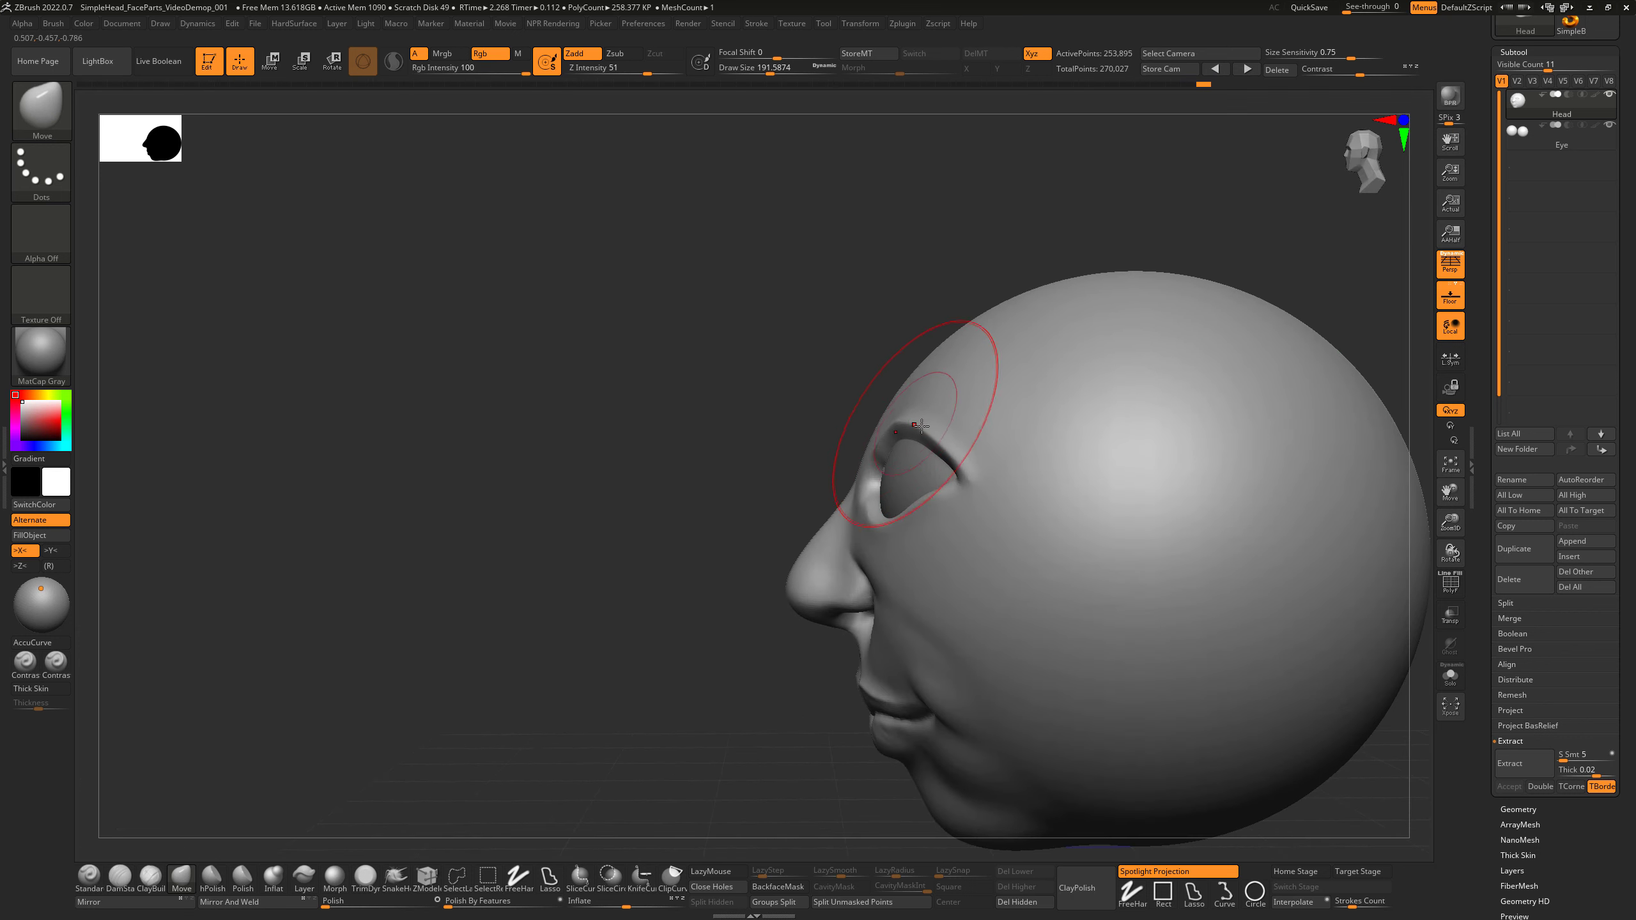
drag(922, 417, 967, 396)
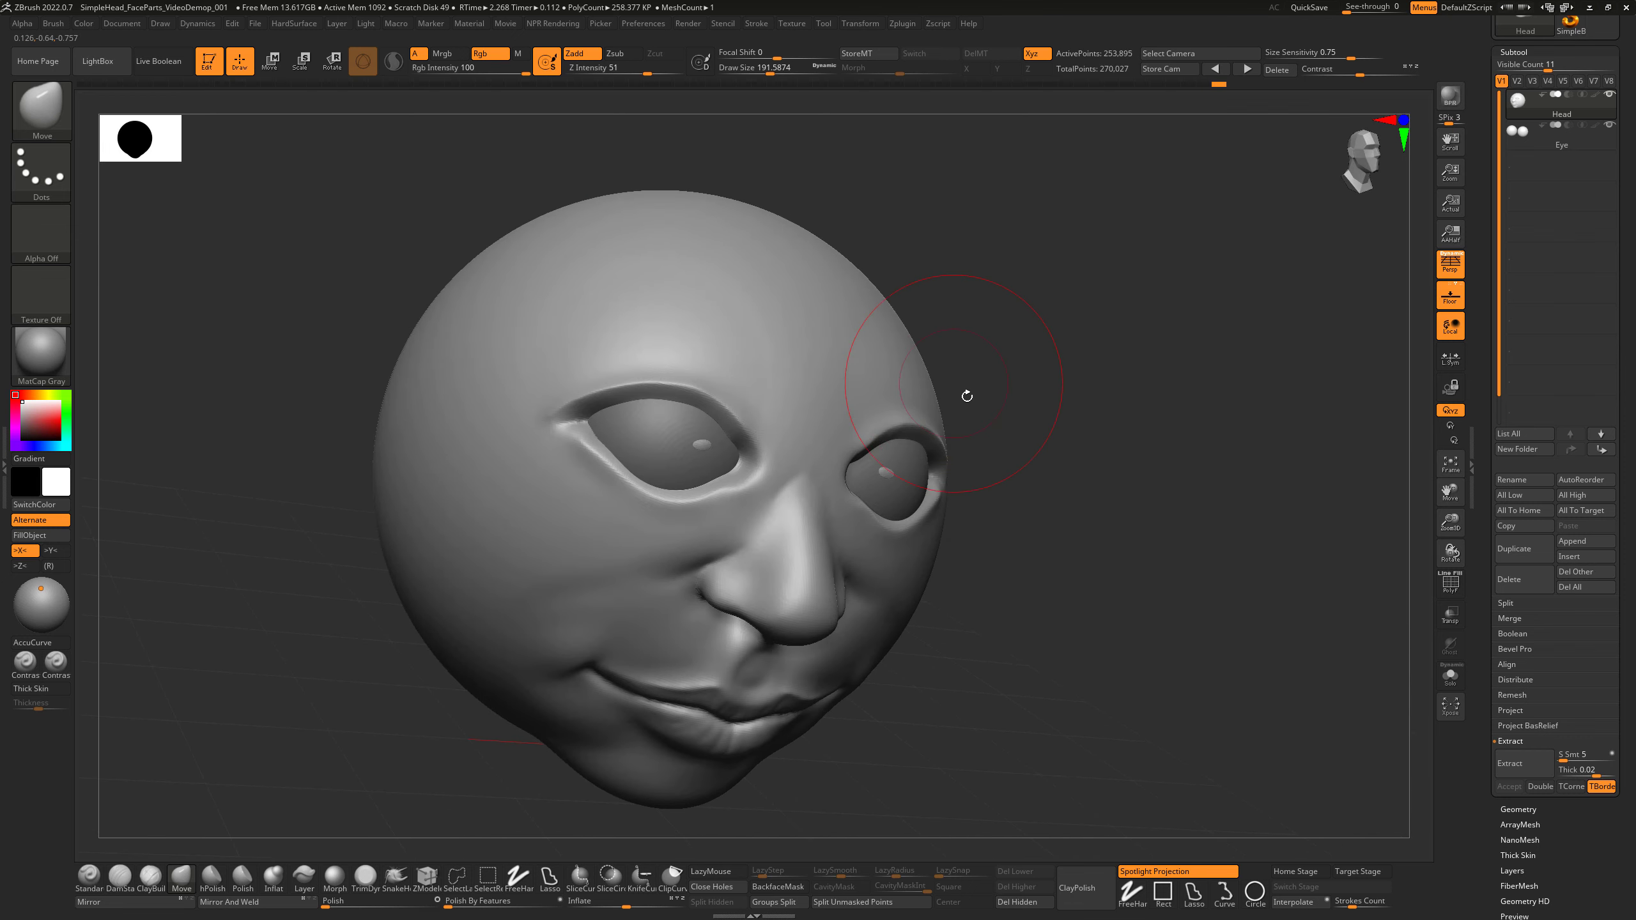
shift+drag(965, 475, 856, 473)
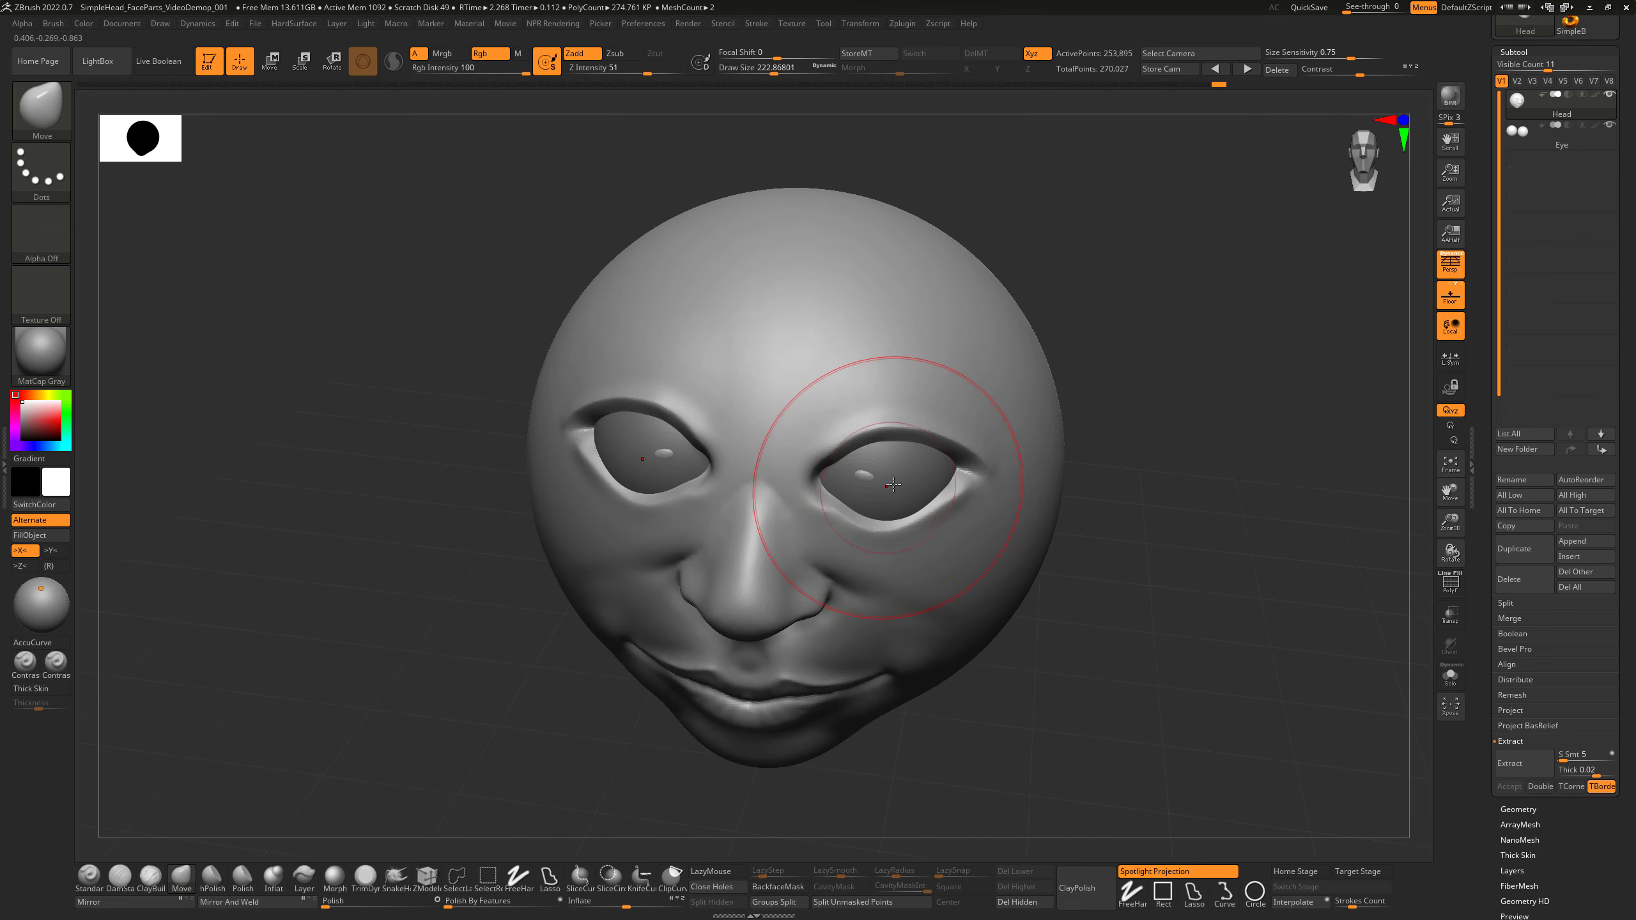
Reduce the Move brush to a draw size of about 132 and fit the lower and upper lids to the eyeballs.
drag(1134, 469, 1098, 567)
key(s)
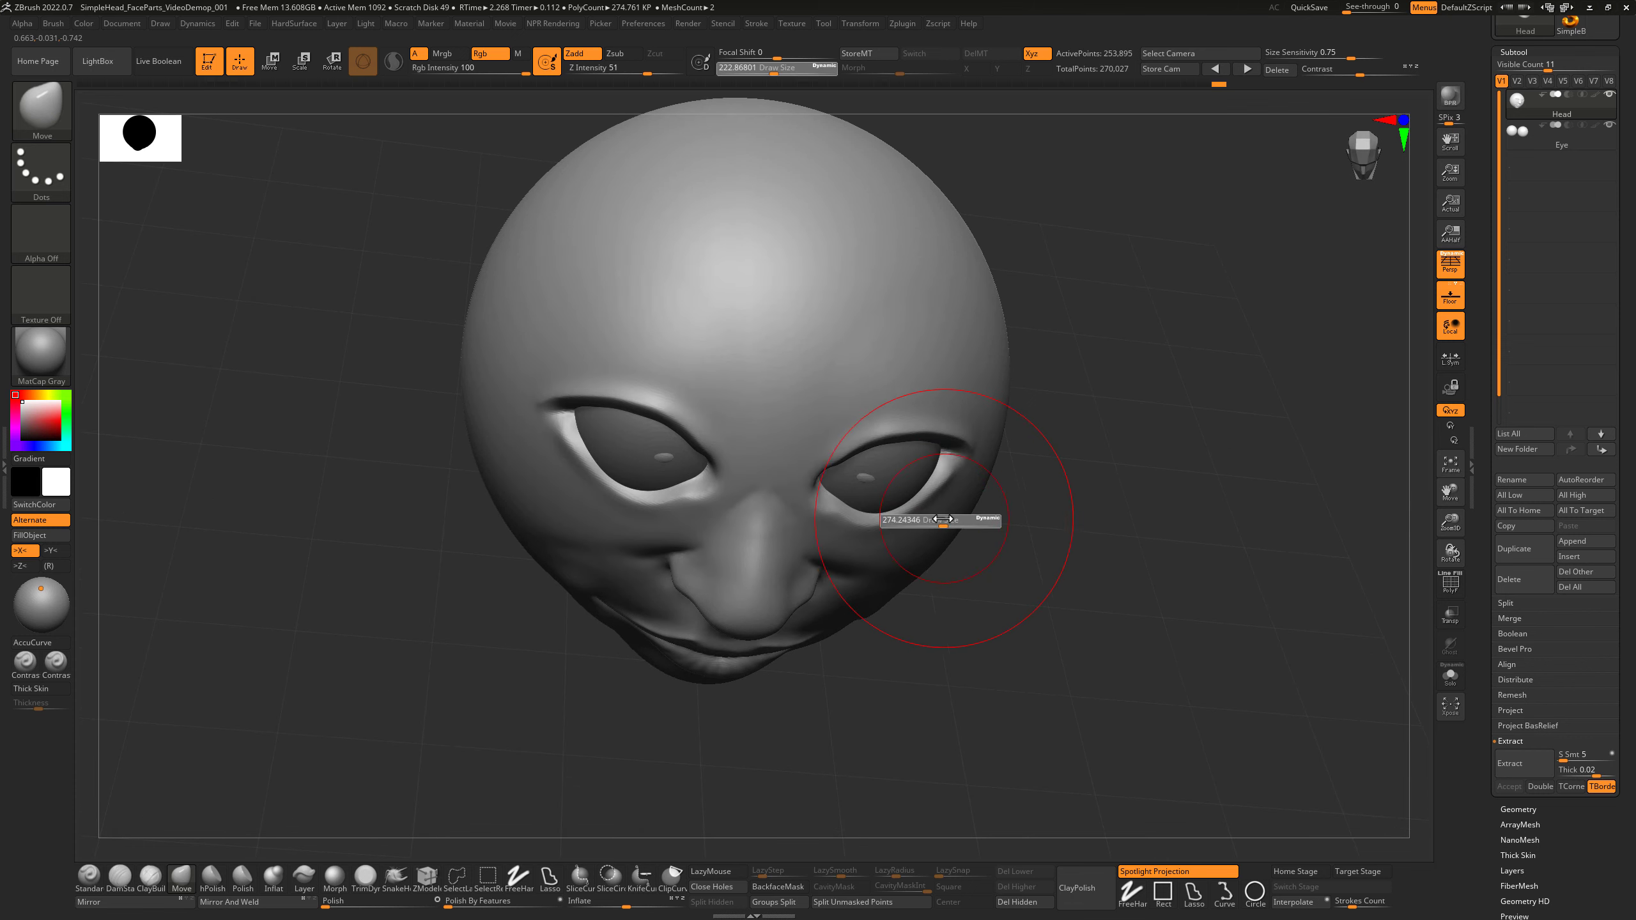
drag(932, 521, 931, 521)
drag(931, 516, 921, 509)
key(s)
drag(921, 513, 921, 493)
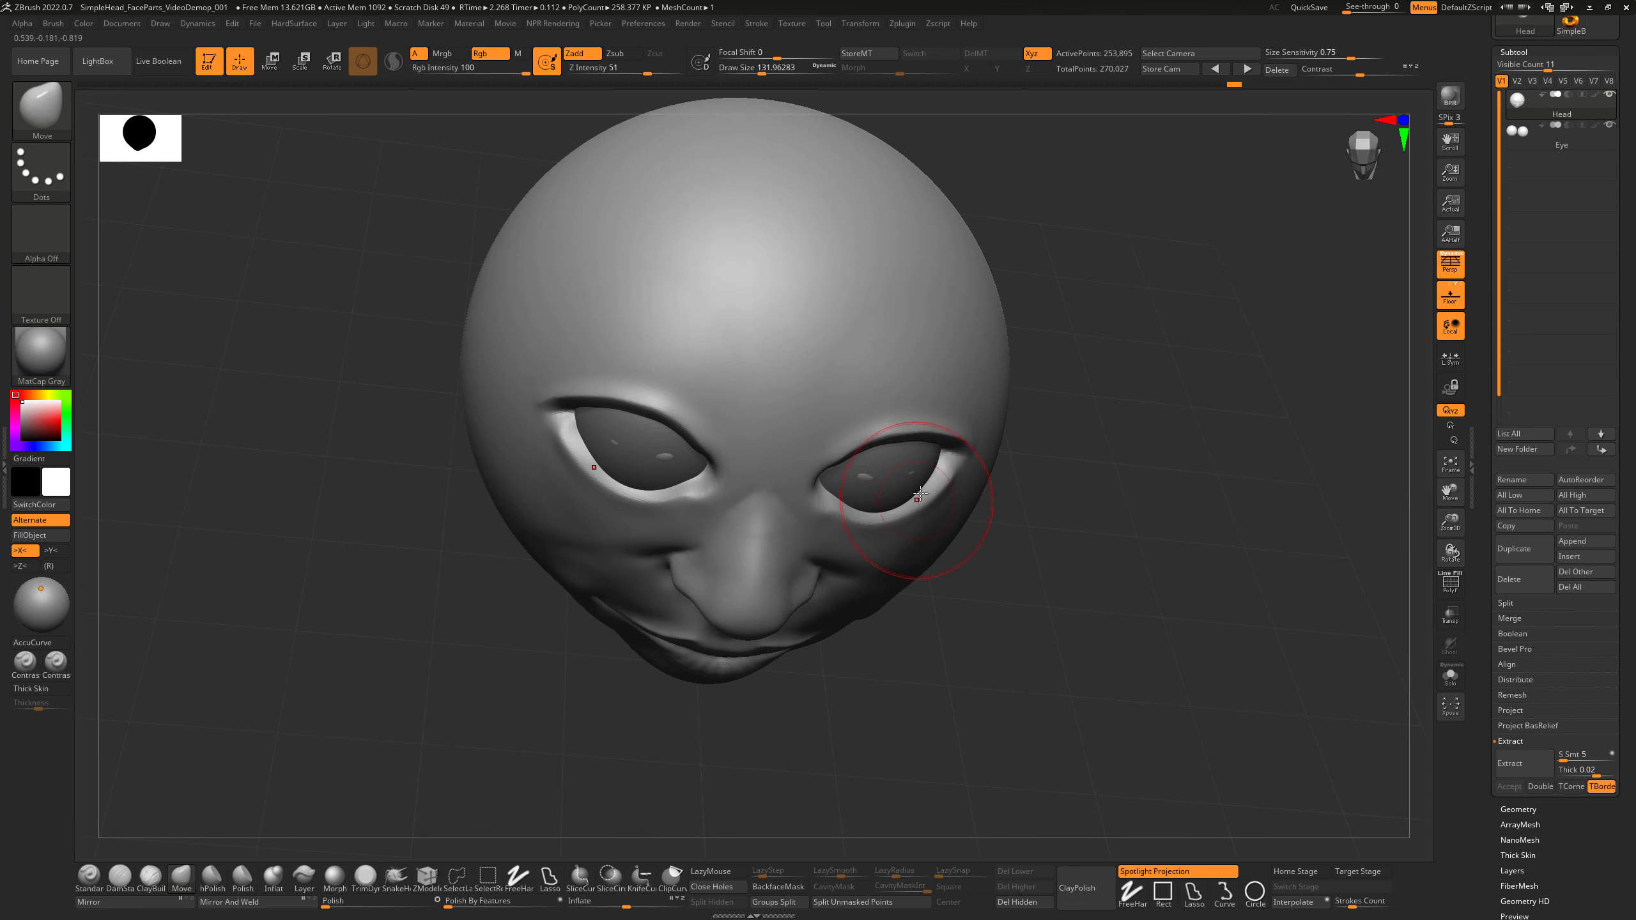
right_drag(961, 454, 786, 420)
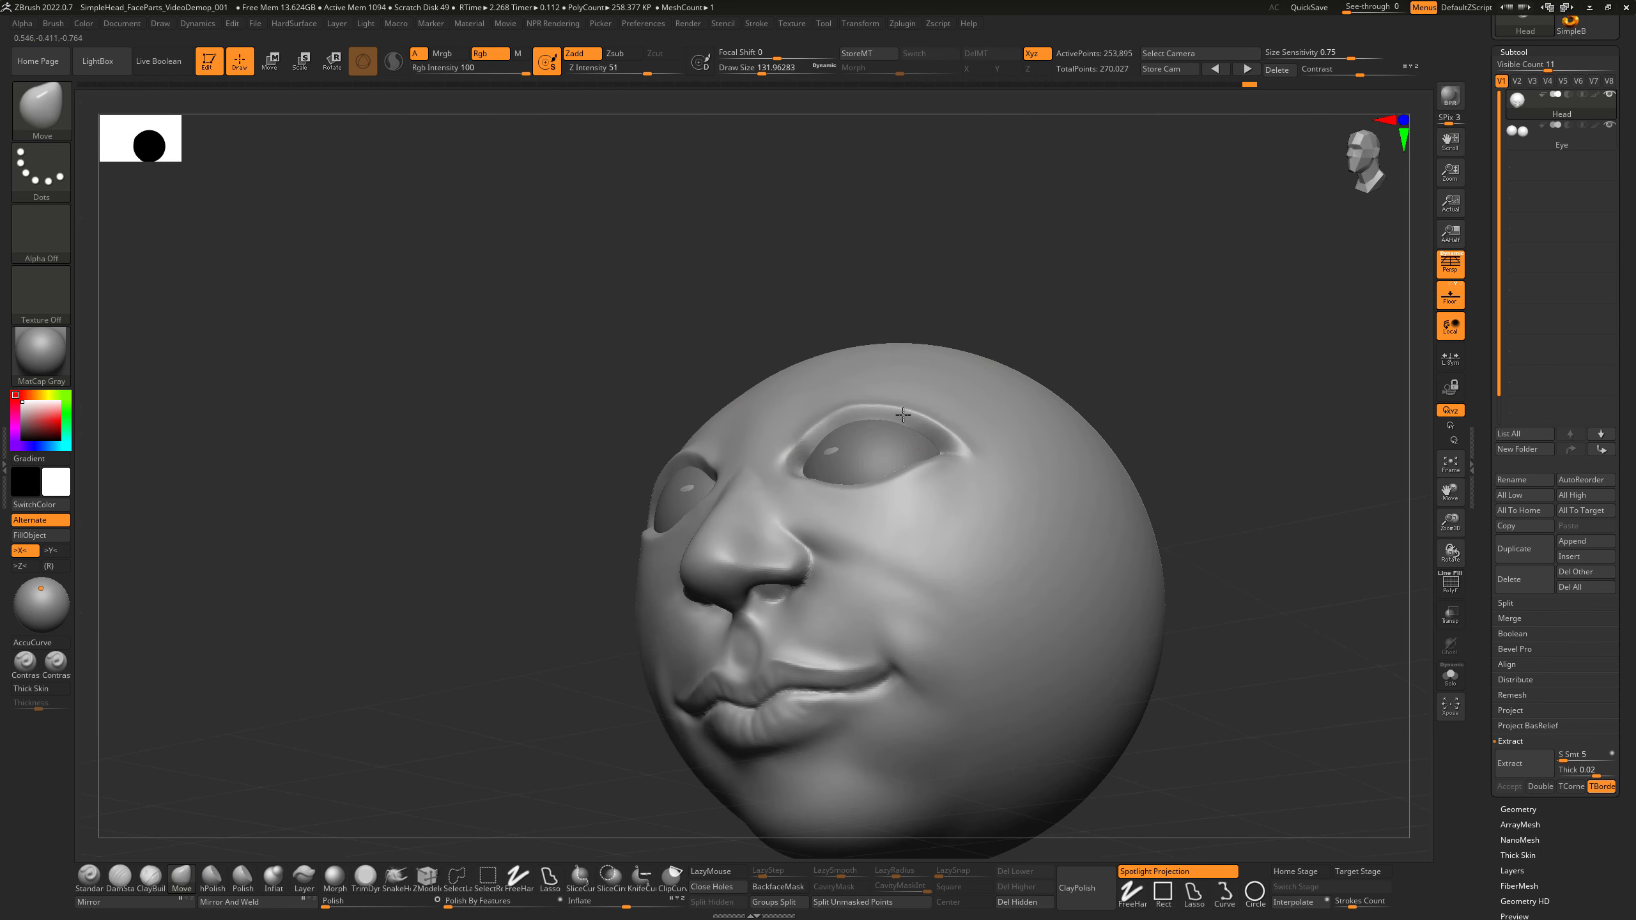
right_drag(922, 378, 947, 382)
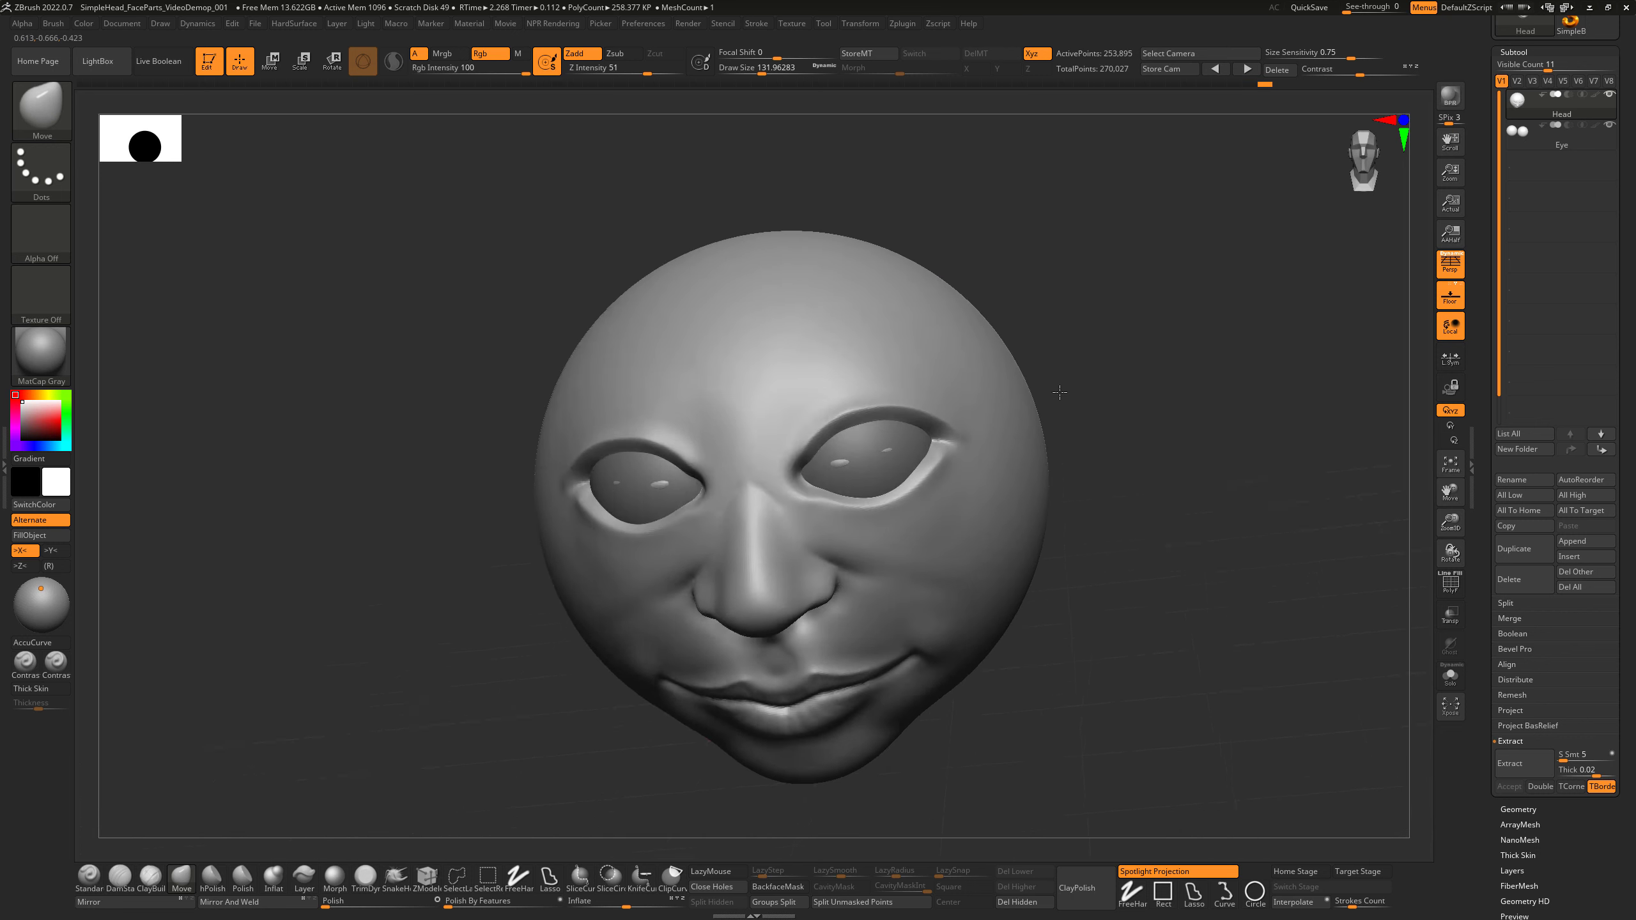
Refine the lower lids and the inner and outer eye corners with the Move brush at a draw size of about 116.
mouse_move(1059, 392)
mouse_down()
mouse_move(1063, 413)
mouse_move(904, 502)
mouse_up()
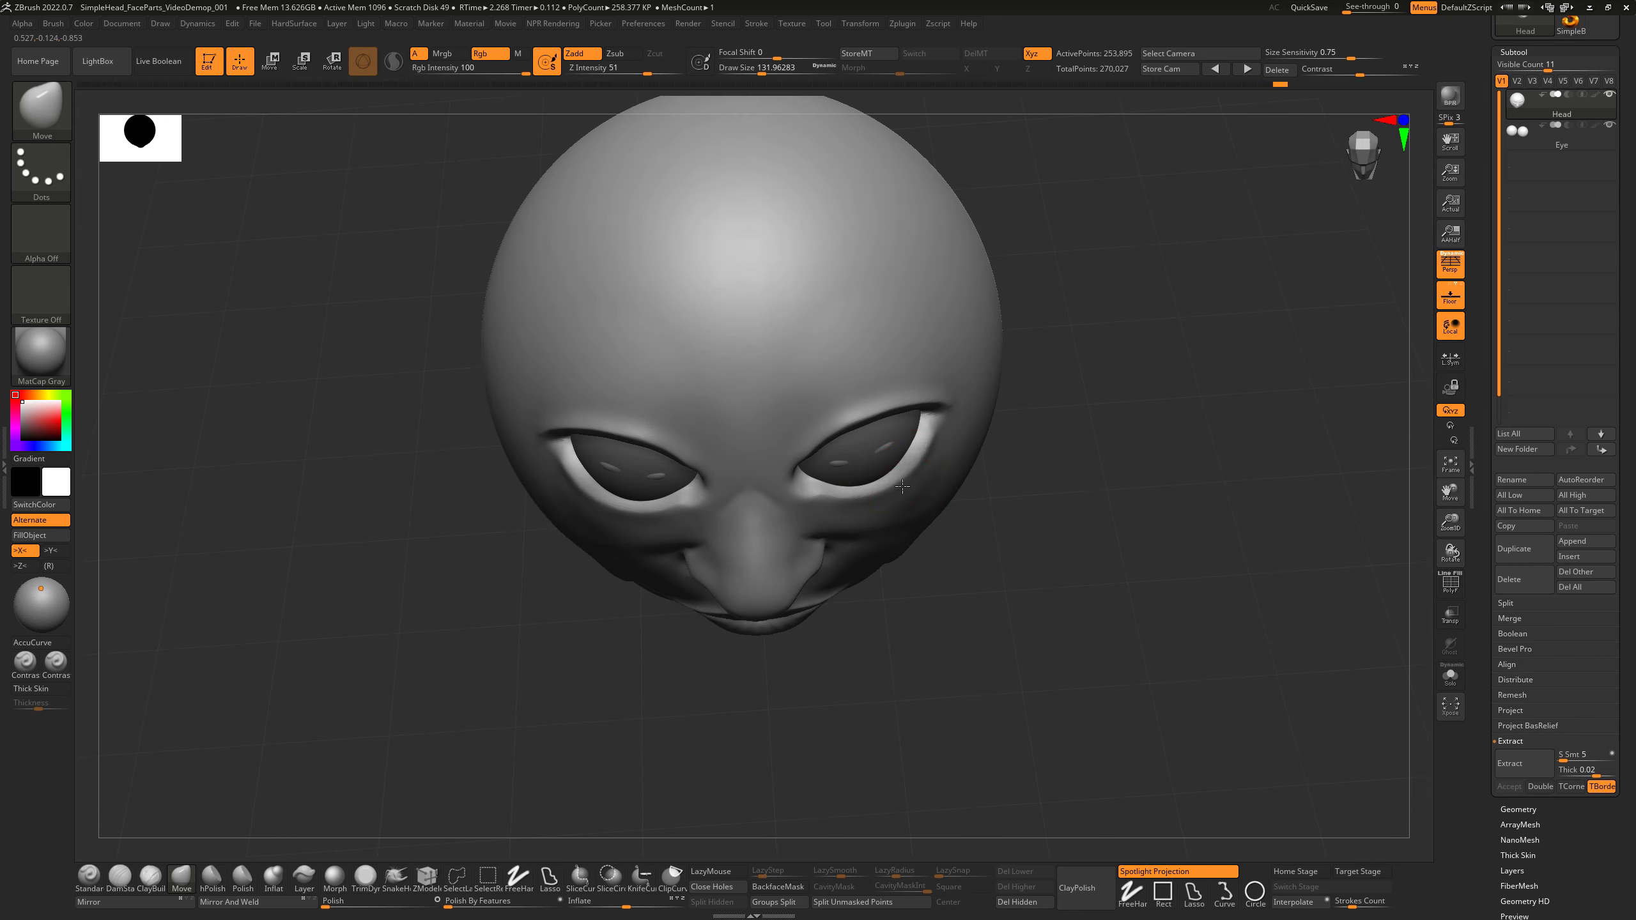
mouse_move(1017, 455)
mouse_down()
mouse_move(1088, 464)
mouse_move(1045, 423)
mouse_move(1117, 501)
mouse_up()
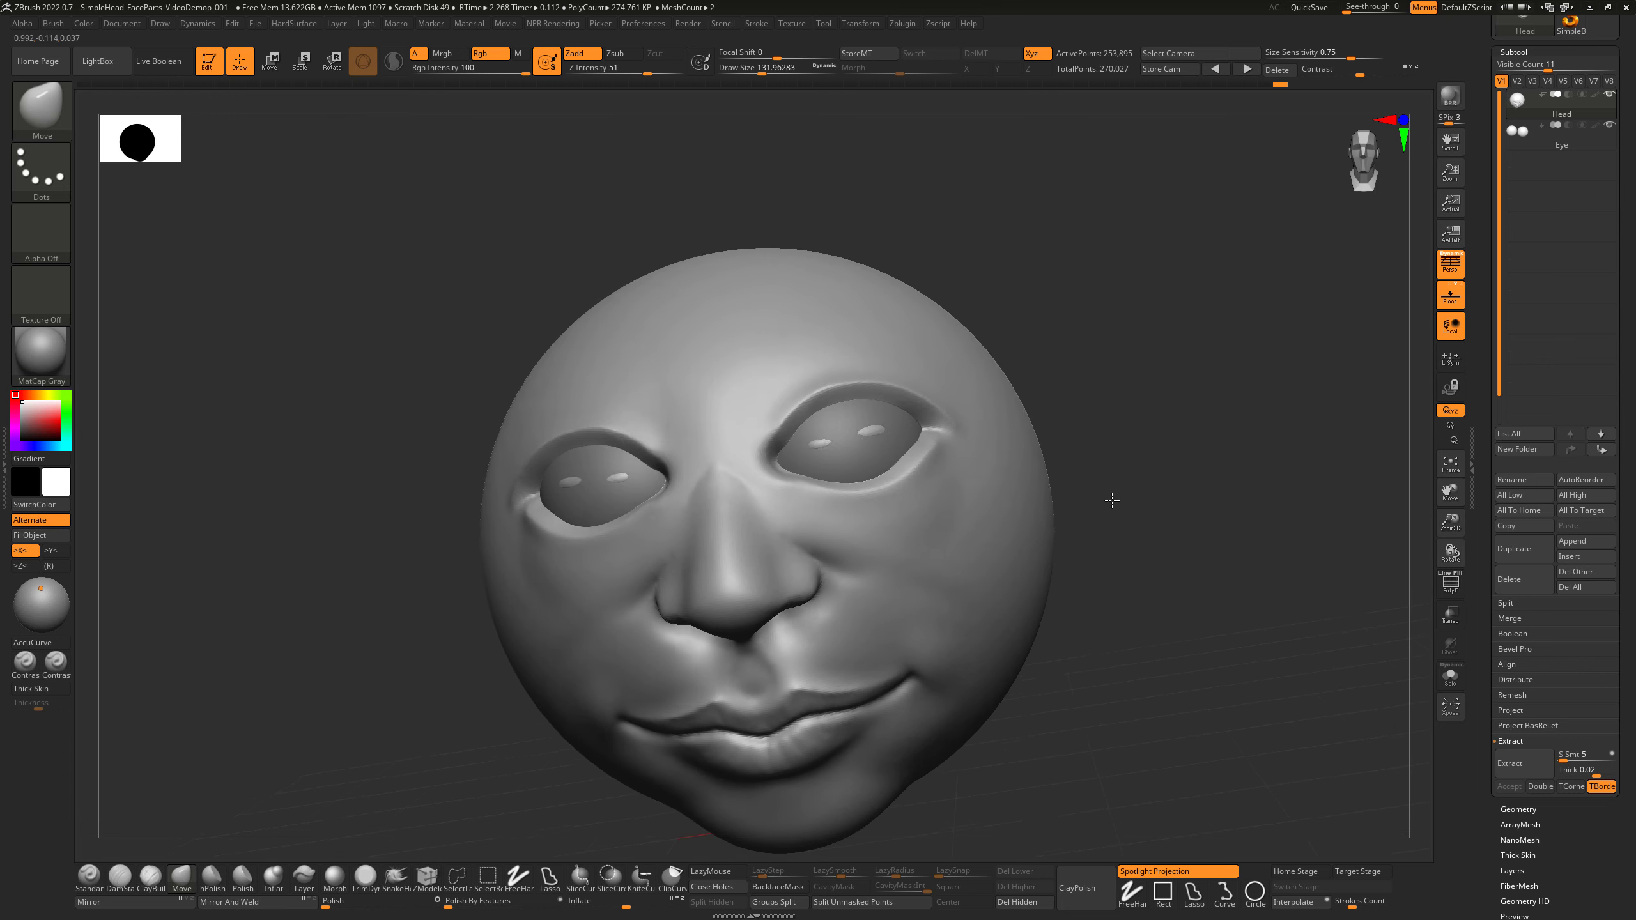
key(s)
drag(779, 461, 757, 459)
drag(1153, 412, 1101, 476)
key(s)
drag(1014, 425, 1025, 425)
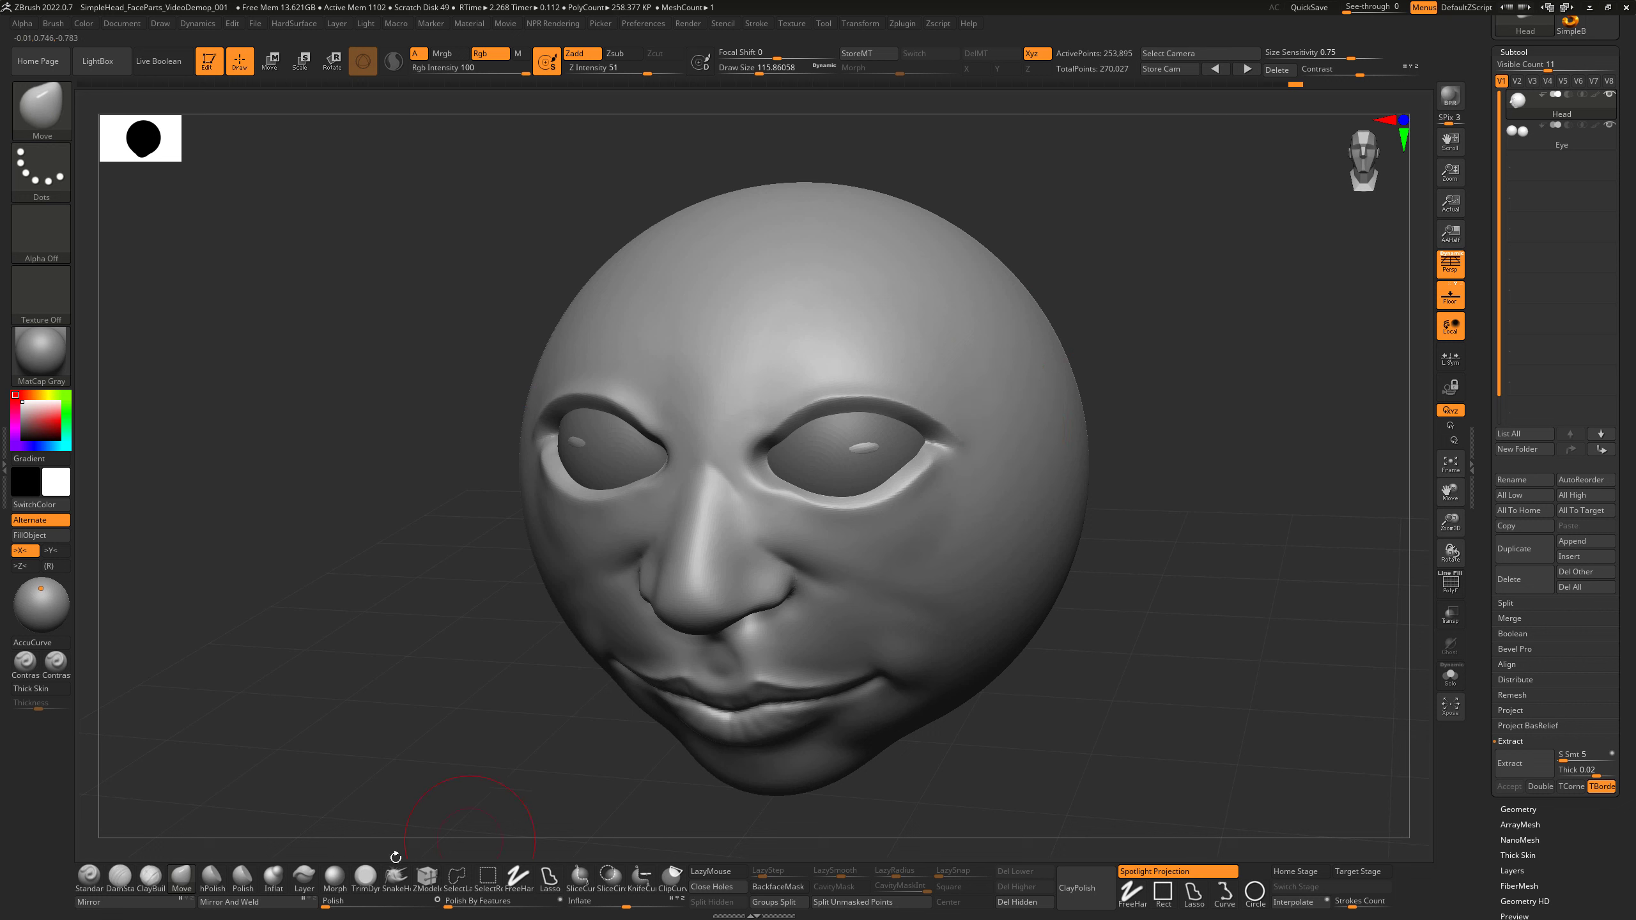
Carve back the head surface poking through the eyeballs with the ClayBuildup brush.
click(153, 880)
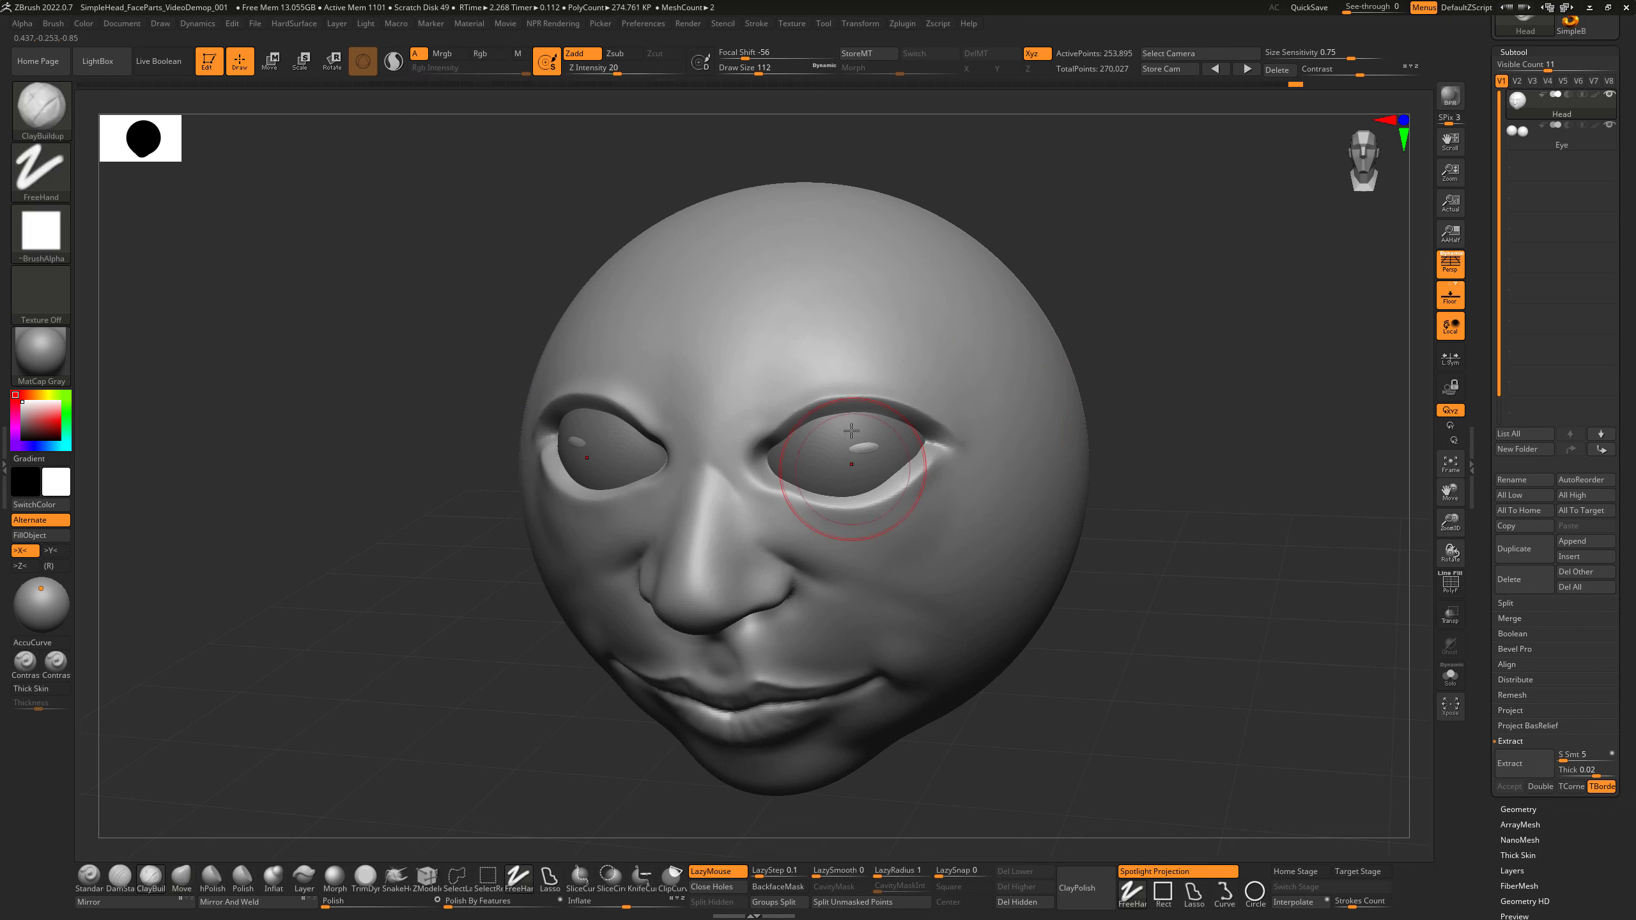
drag(875, 451, 866, 452)
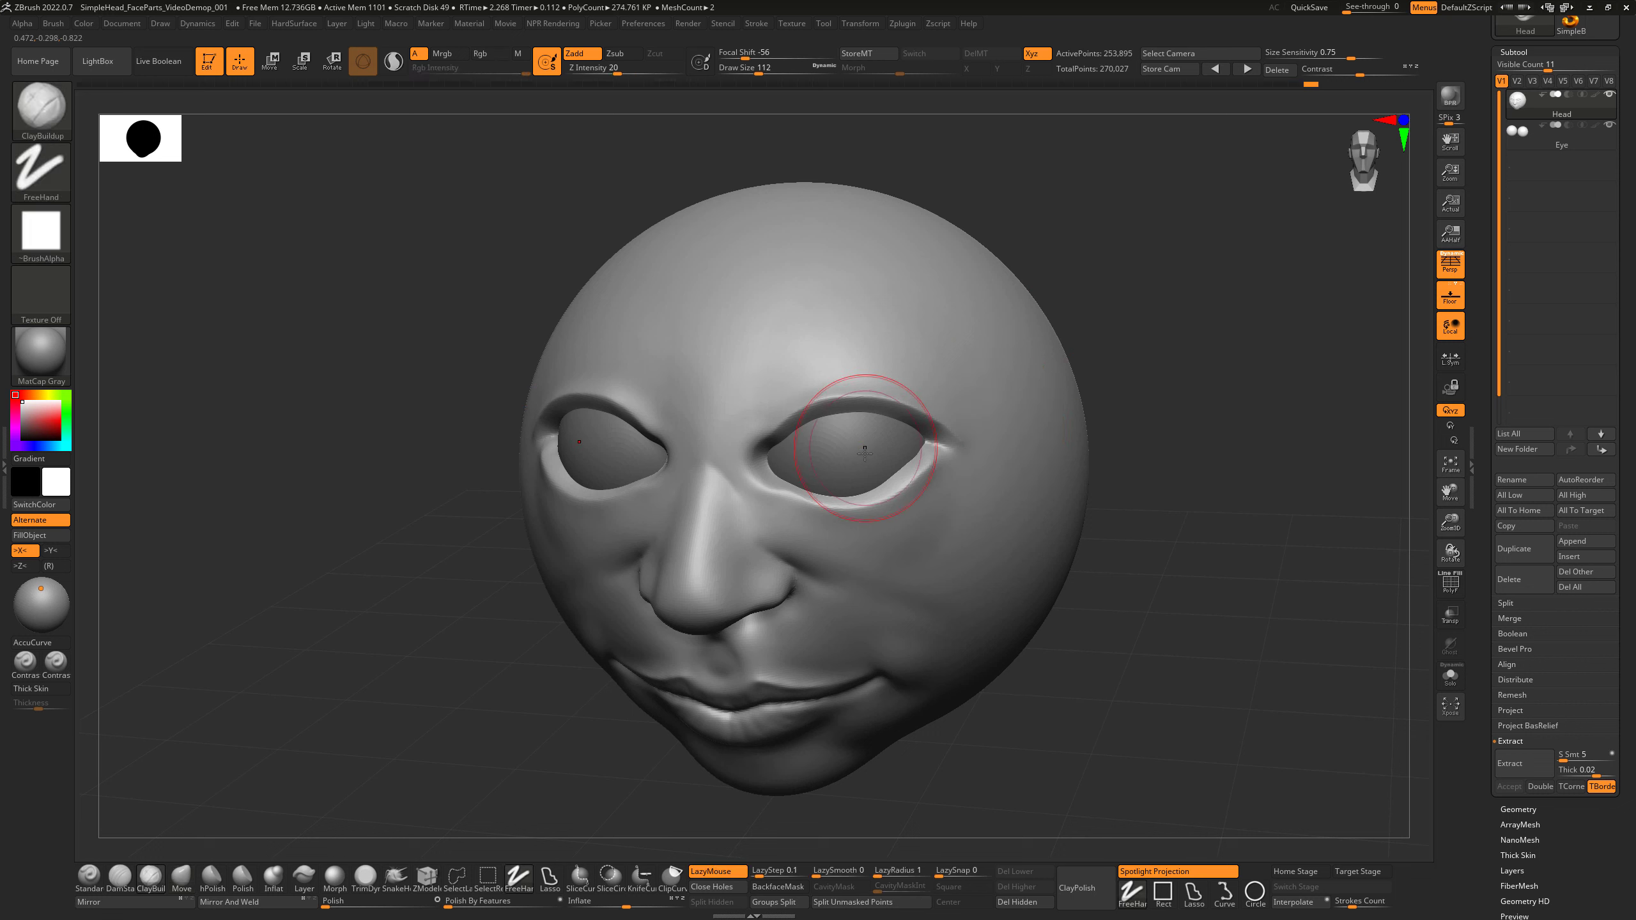
shift+drag(1156, 469, 1147, 457)
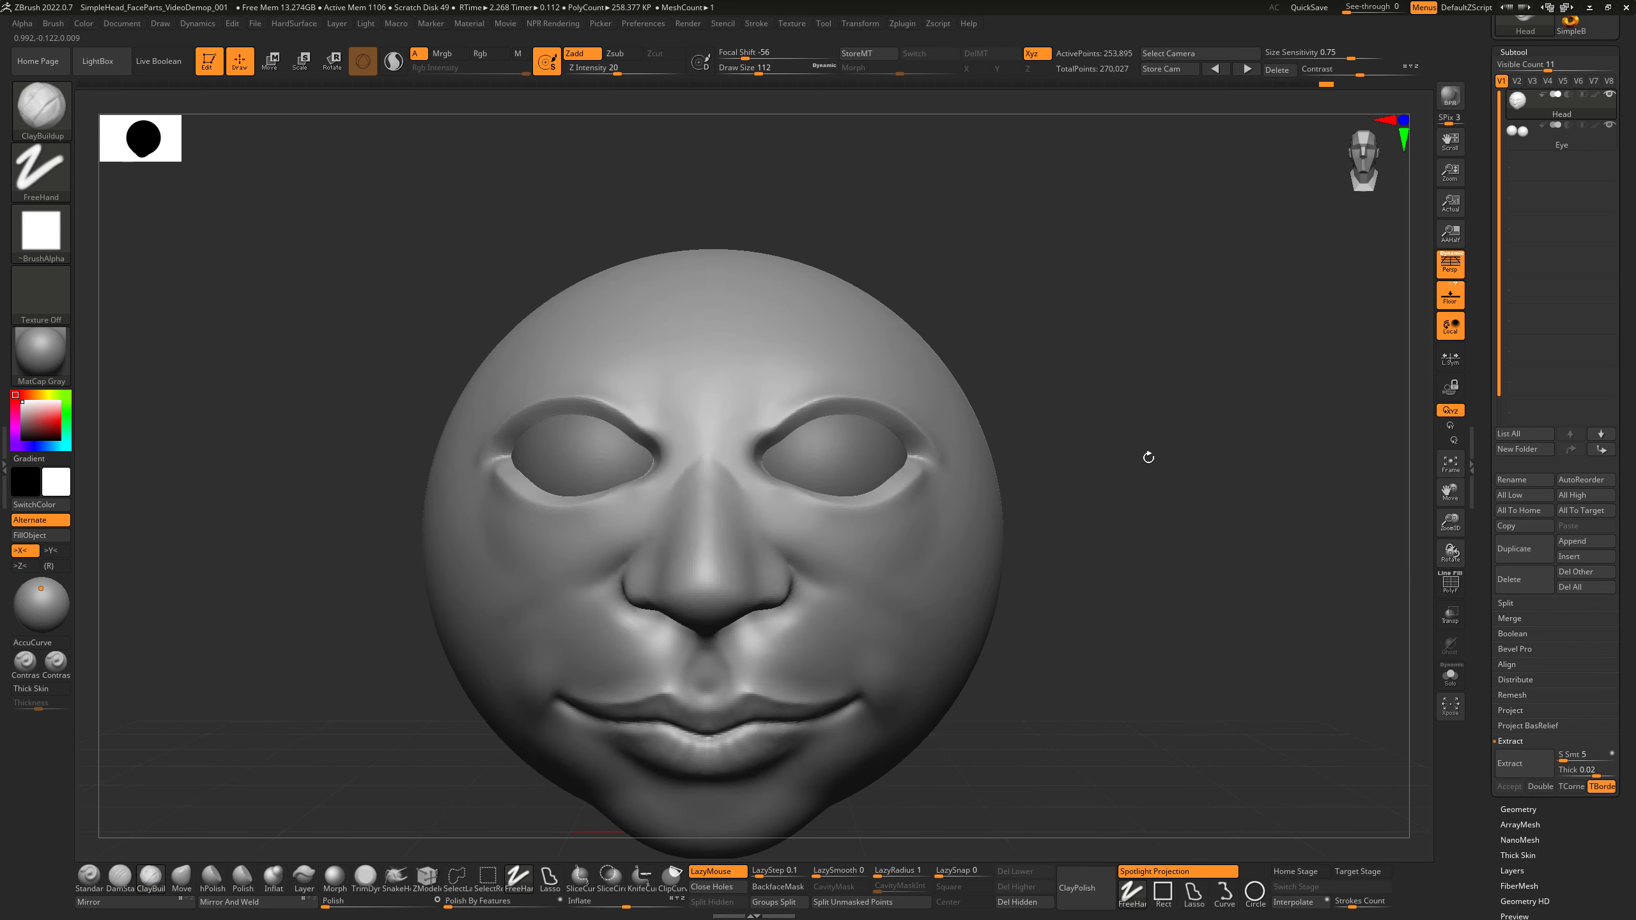
Return to the Move brush and adjust the curves of the lower and upper eyelids at draw sizes of about 116 to 140.
key(b)
key(m)
key(v)
key(s)
drag(891, 493, 896, 493)
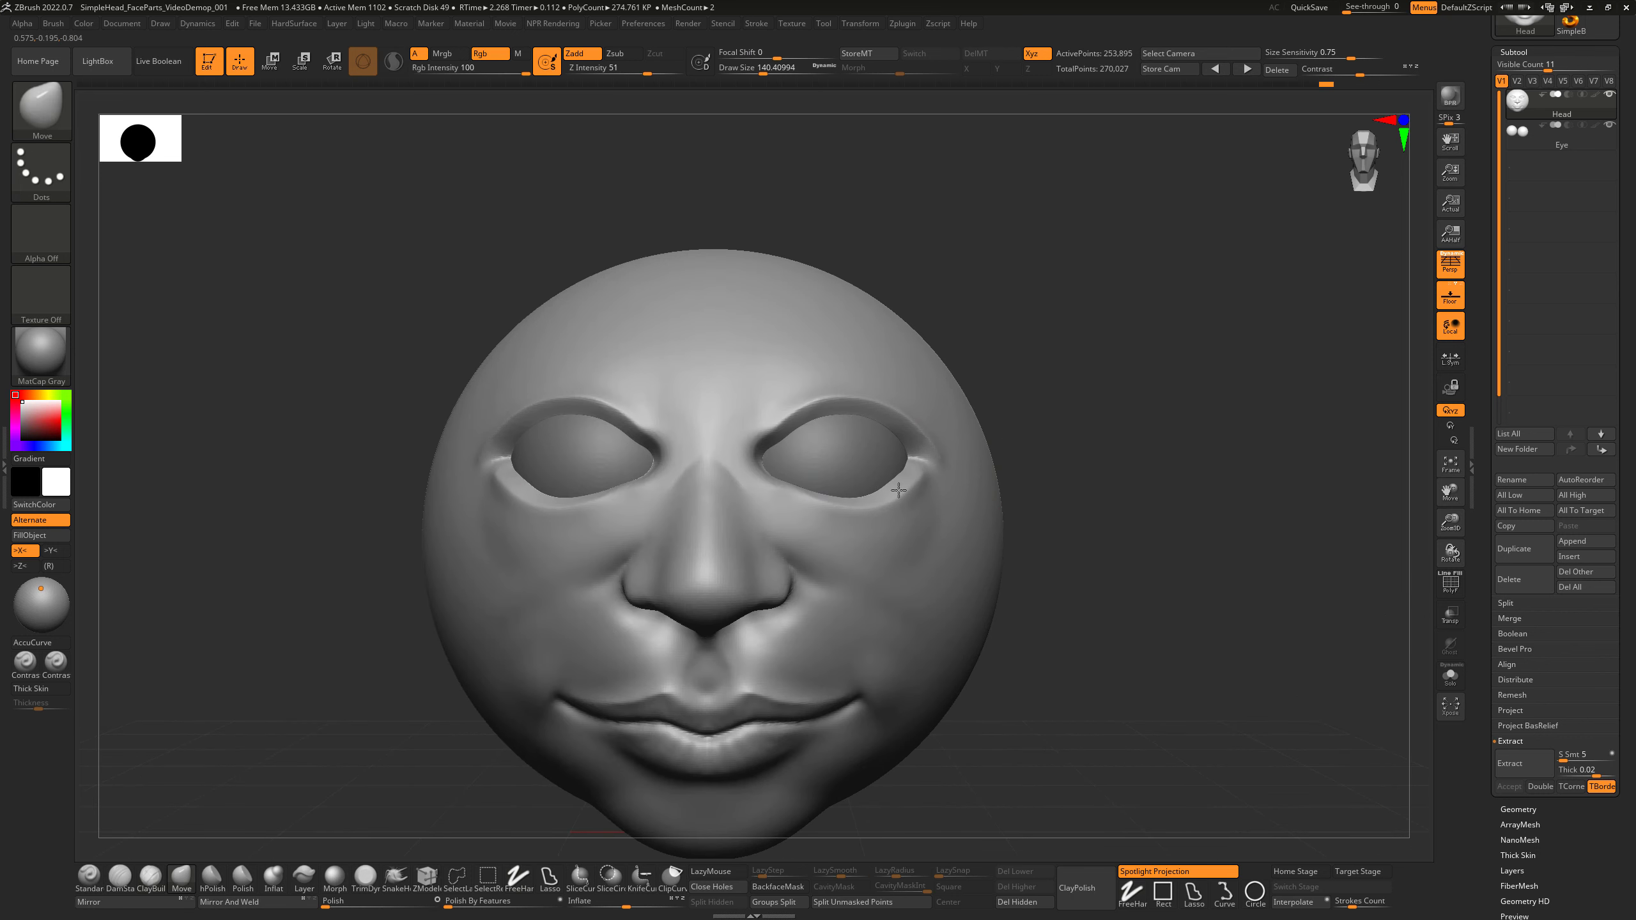
key(s)
drag(822, 411, 915, 412)
key(s)
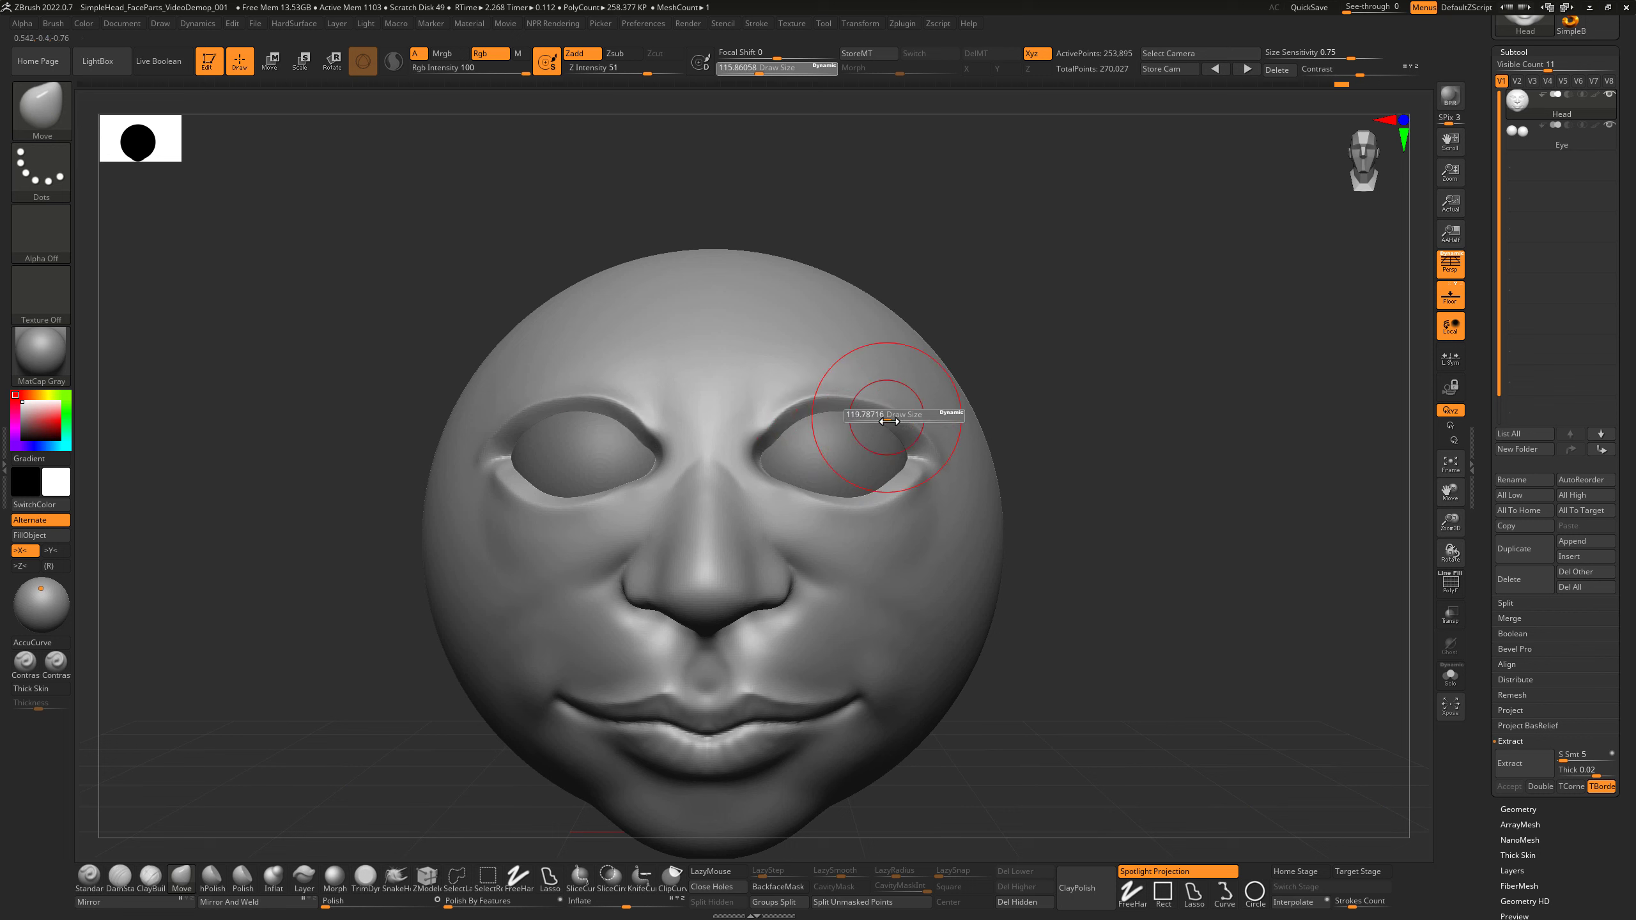
drag(1021, 411, 960, 394)
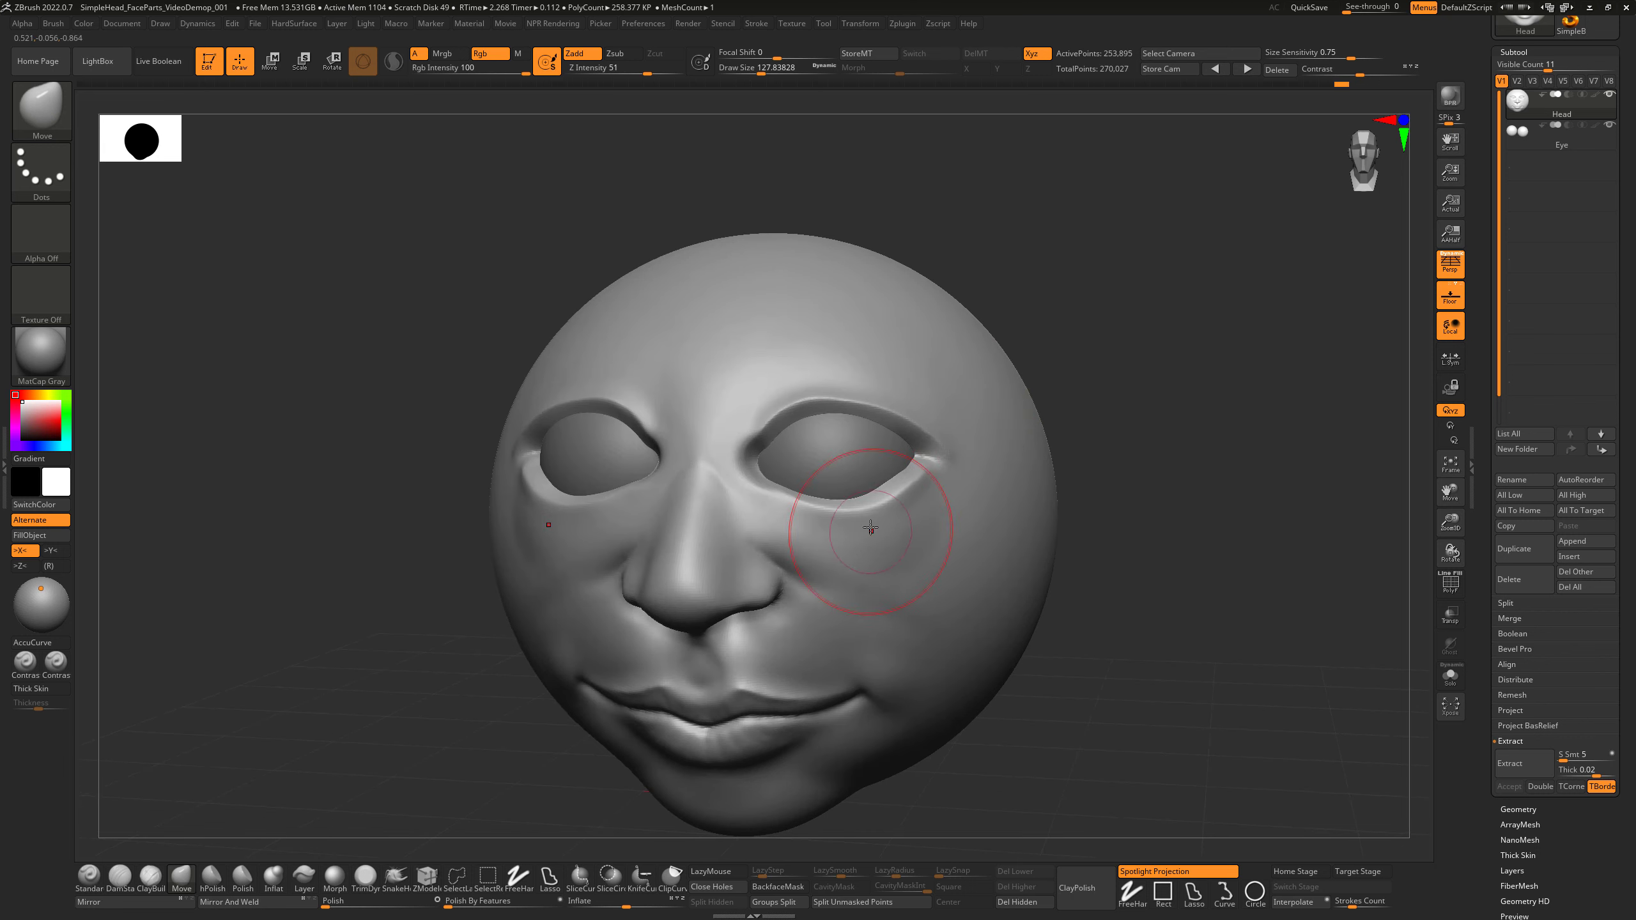
Nudge the lower eyelids upward, try a larger brush on the upper lids and undo the last change.
drag(872, 524, 865, 503)
drag(1047, 367, 1031, 385)
key(s)
mouse_move(869, 428)
mouse_down()
mouse_move(888, 428)
mouse_move(825, 426)
mouse_move(820, 452)
mouse_up()
key(ctrl+z)
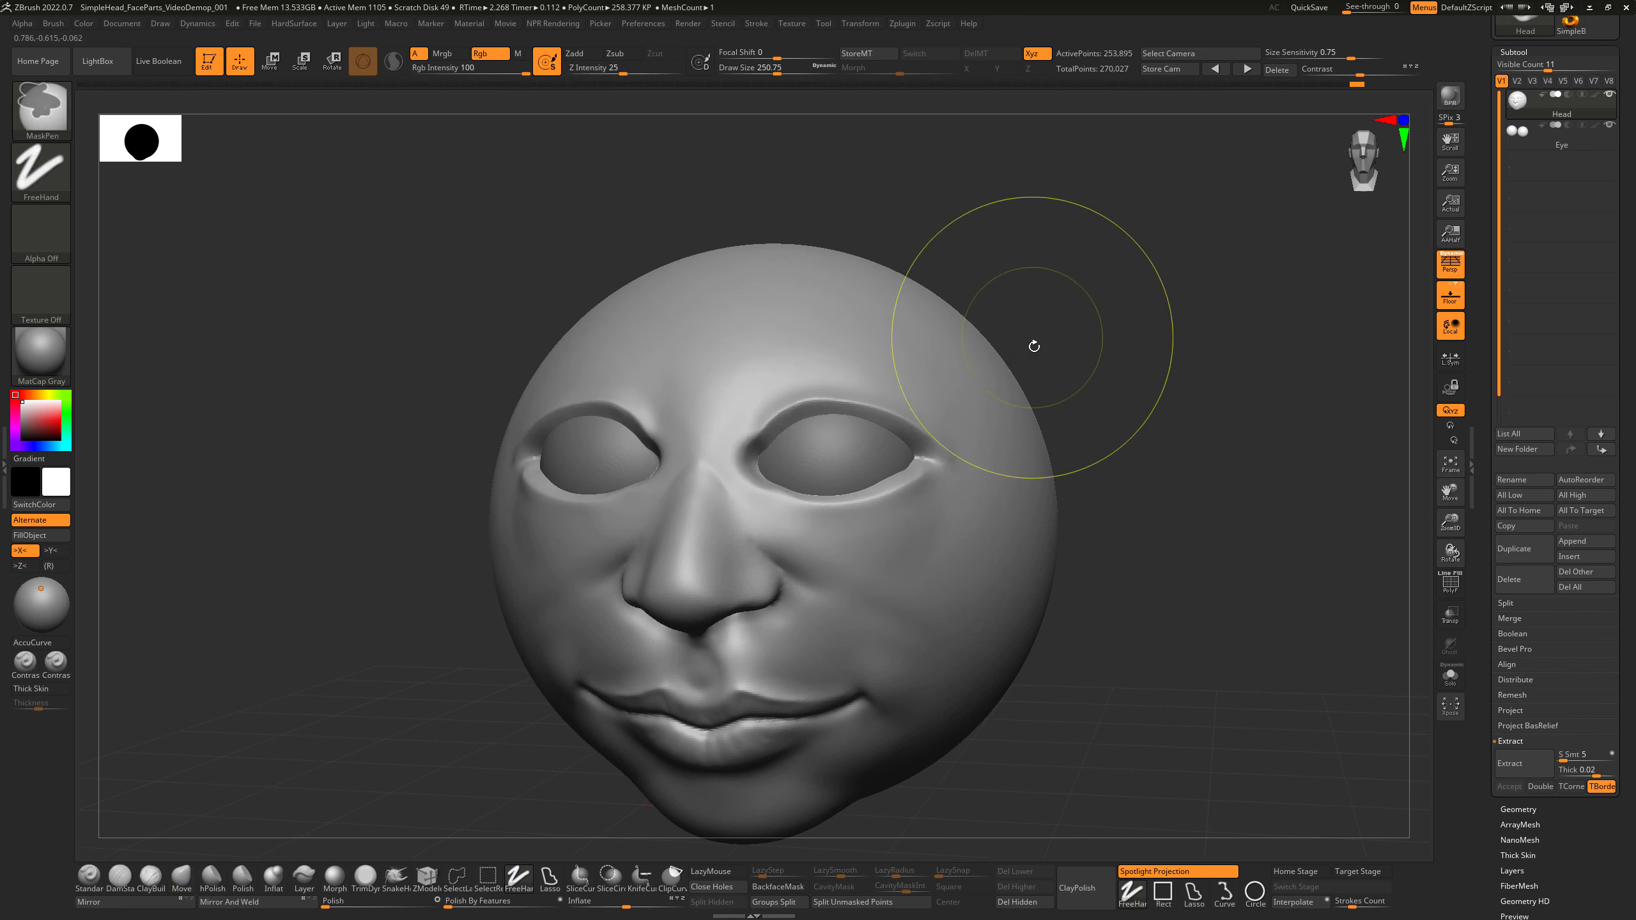
Raise the upper eyelids into taller arches with the Move brush at a draw size of about 187.
drag(1076, 343, 1015, 335)
key(s)
drag(871, 402, 839, 413)
drag(1160, 303, 1219, 307)
mouse_move(845, 403)
mouse_down()
mouse_move(842, 423)
mouse_move(840, 349)
mouse_up()
key(ctrl+z)
key(s)
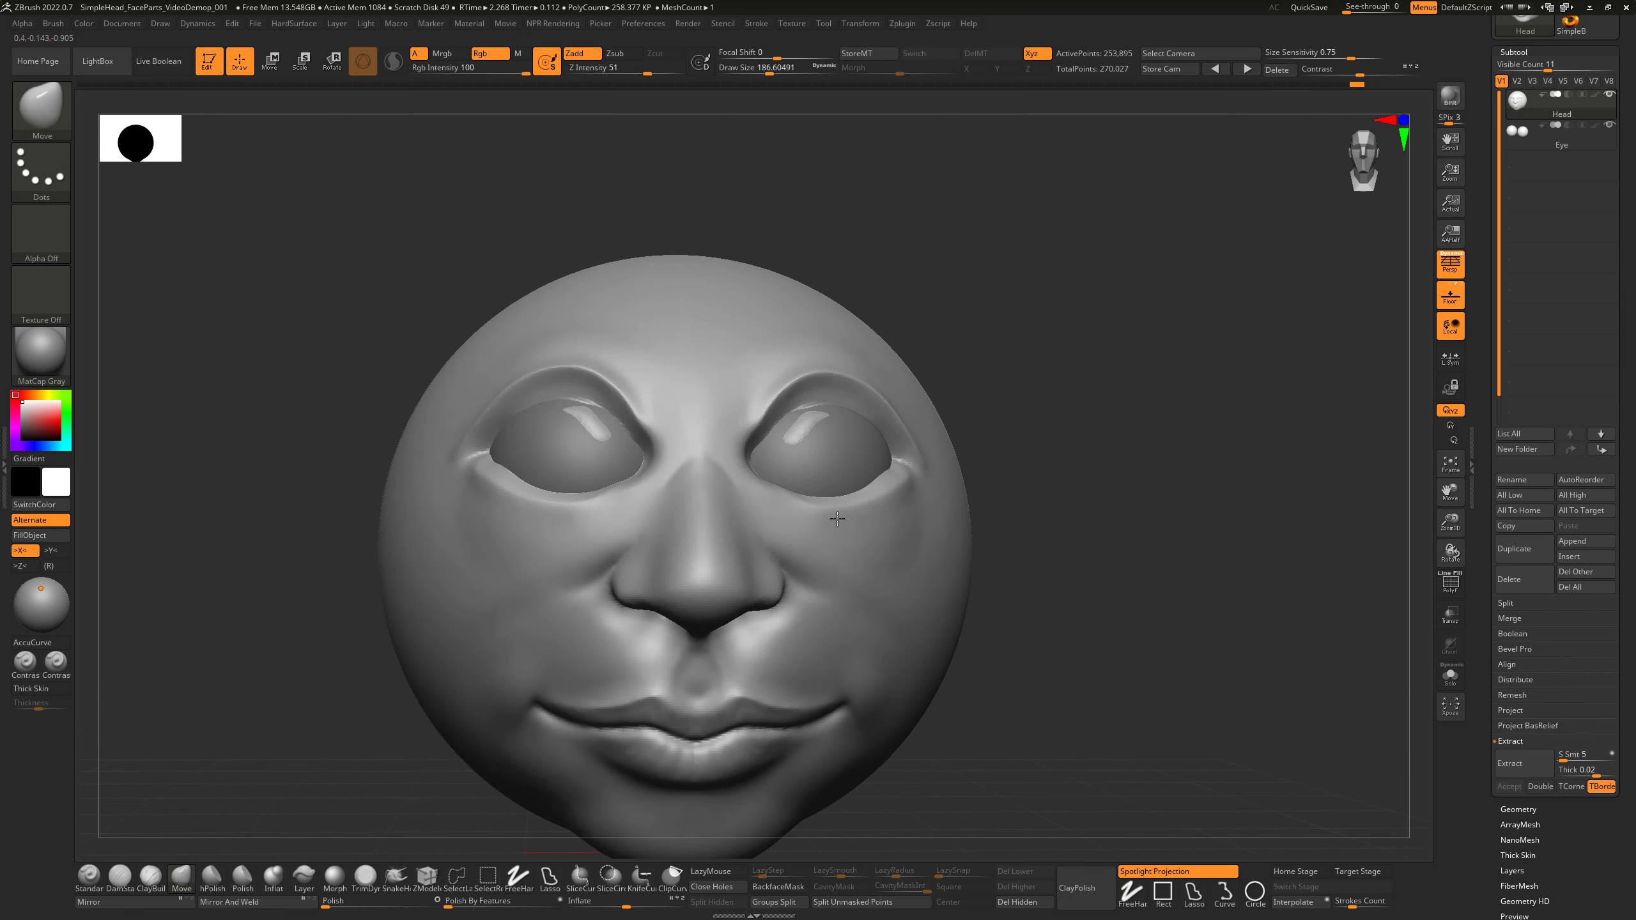
Pull the eyelid area slightly forward from the side at a draw size of about 245 and compare it with the previous shape.
drag(1027, 424, 861, 444)
key(s)
key(s)
drag(862, 444, 849, 445)
key(ctrl+z)
key(ctrl+shift+z)
key(ctrl+z)
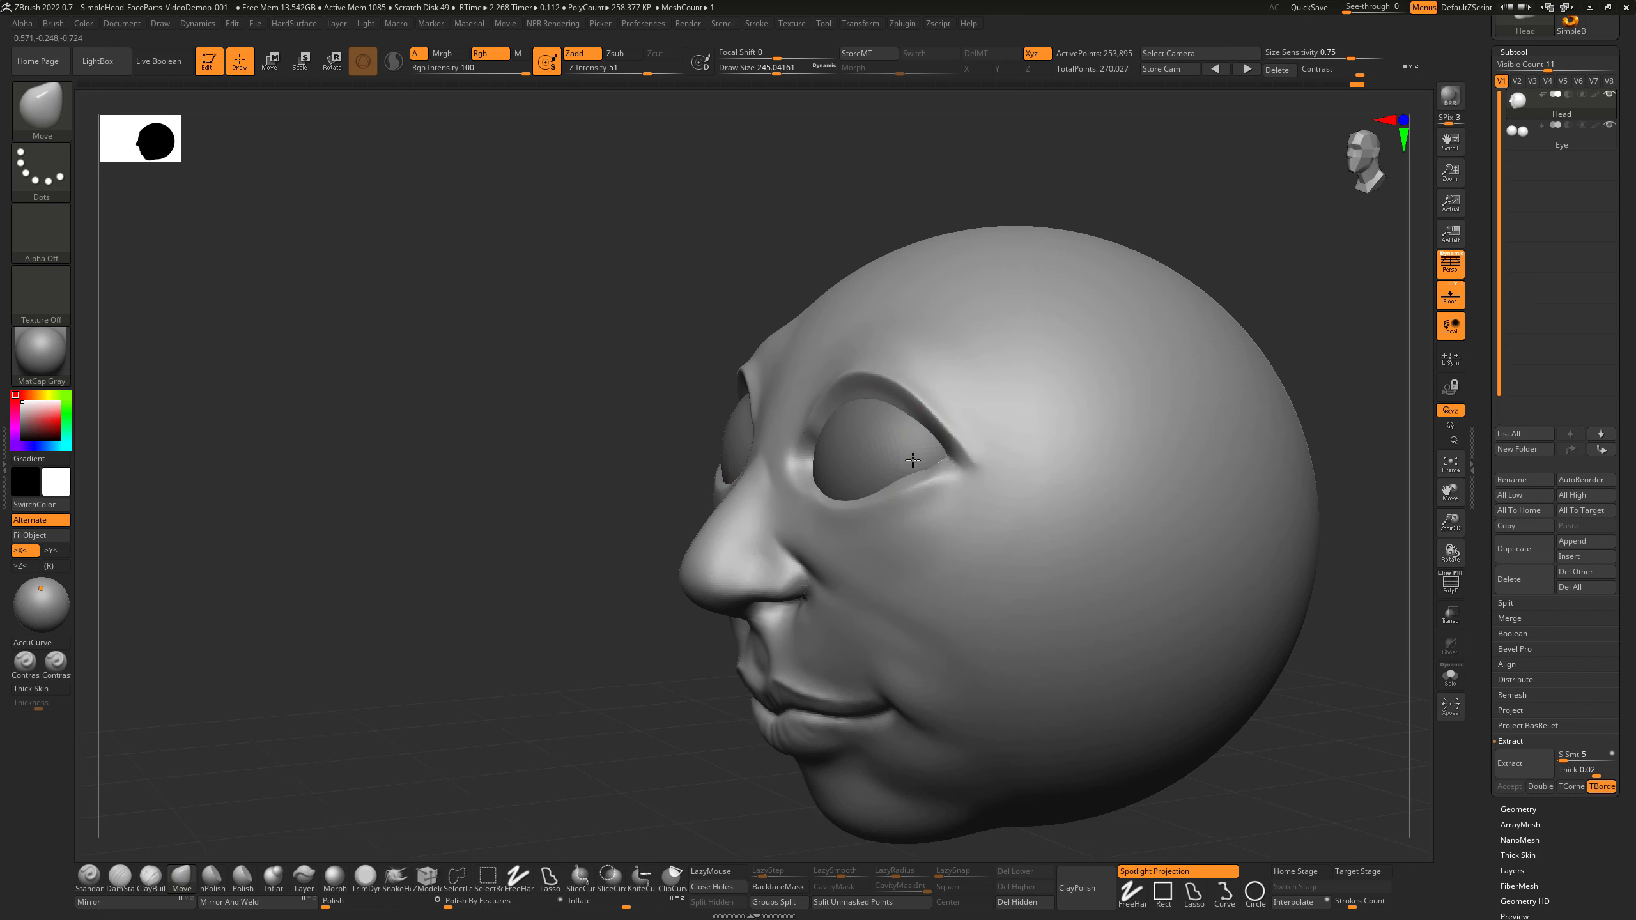
key(ctrl+shift+z)
Make the Eye subtool active and isolate the eyeballs in Solo mode.
mouse_move(1224, 245)
mouse_down()
mouse_move(1117, 355)
mouse_move(1133, 431)
mouse_move(1099, 372)
mouse_move(1143, 459)
mouse_move(1120, 427)
mouse_move(1095, 445)
mouse_move(917, 432)
mouse_up()
key(alt+Down)
drag(1180, 353, 1012, 393)
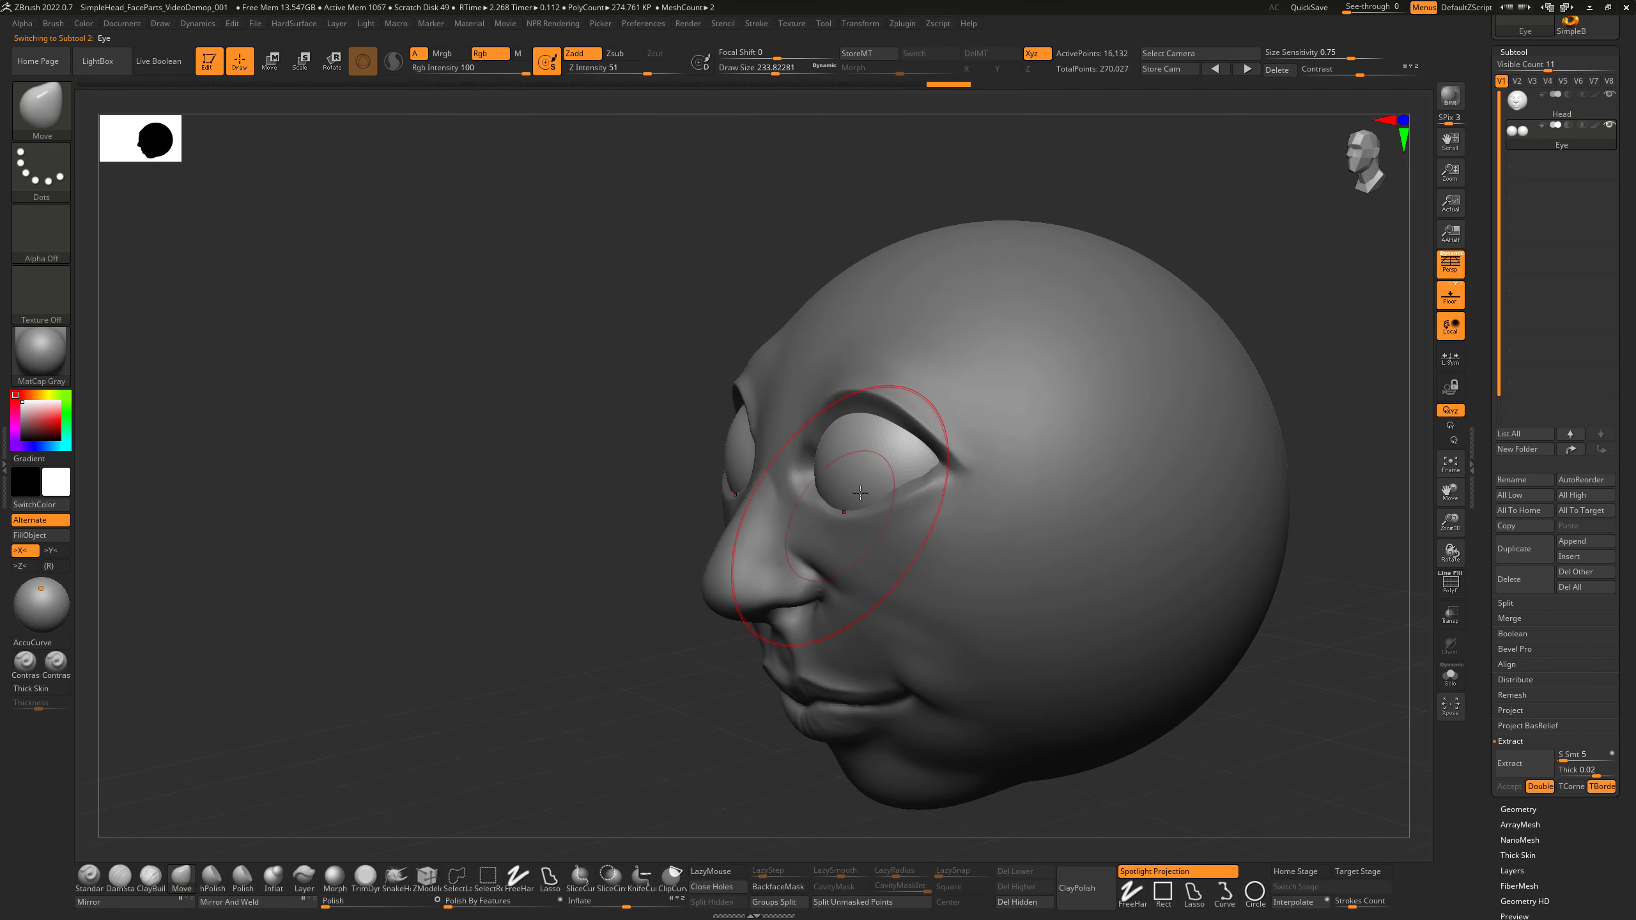
drag(1267, 321, 1351, 512)
click(1450, 677)
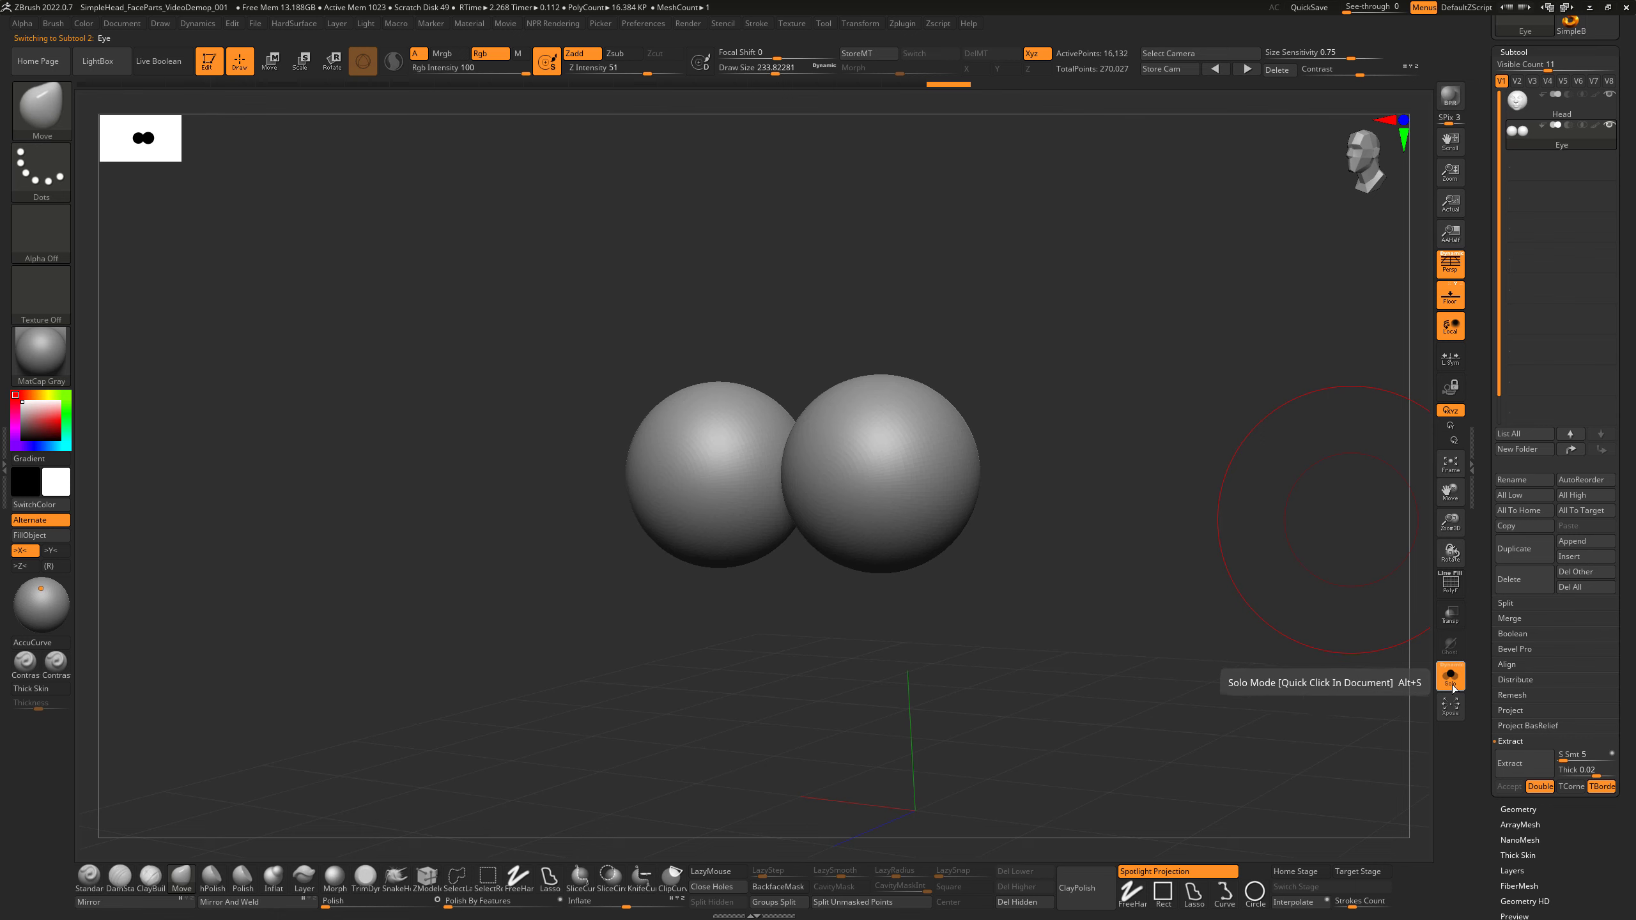
Reduce the draw size to about 44 for close-up work on the isolated eyeballs.
mouse_move(1086, 506)
mouse_down()
mouse_move(1055, 542)
mouse_move(1099, 585)
mouse_move(1123, 571)
mouse_move(1154, 620)
mouse_up()
key(s)
drag(1110, 691, 1154, 597)
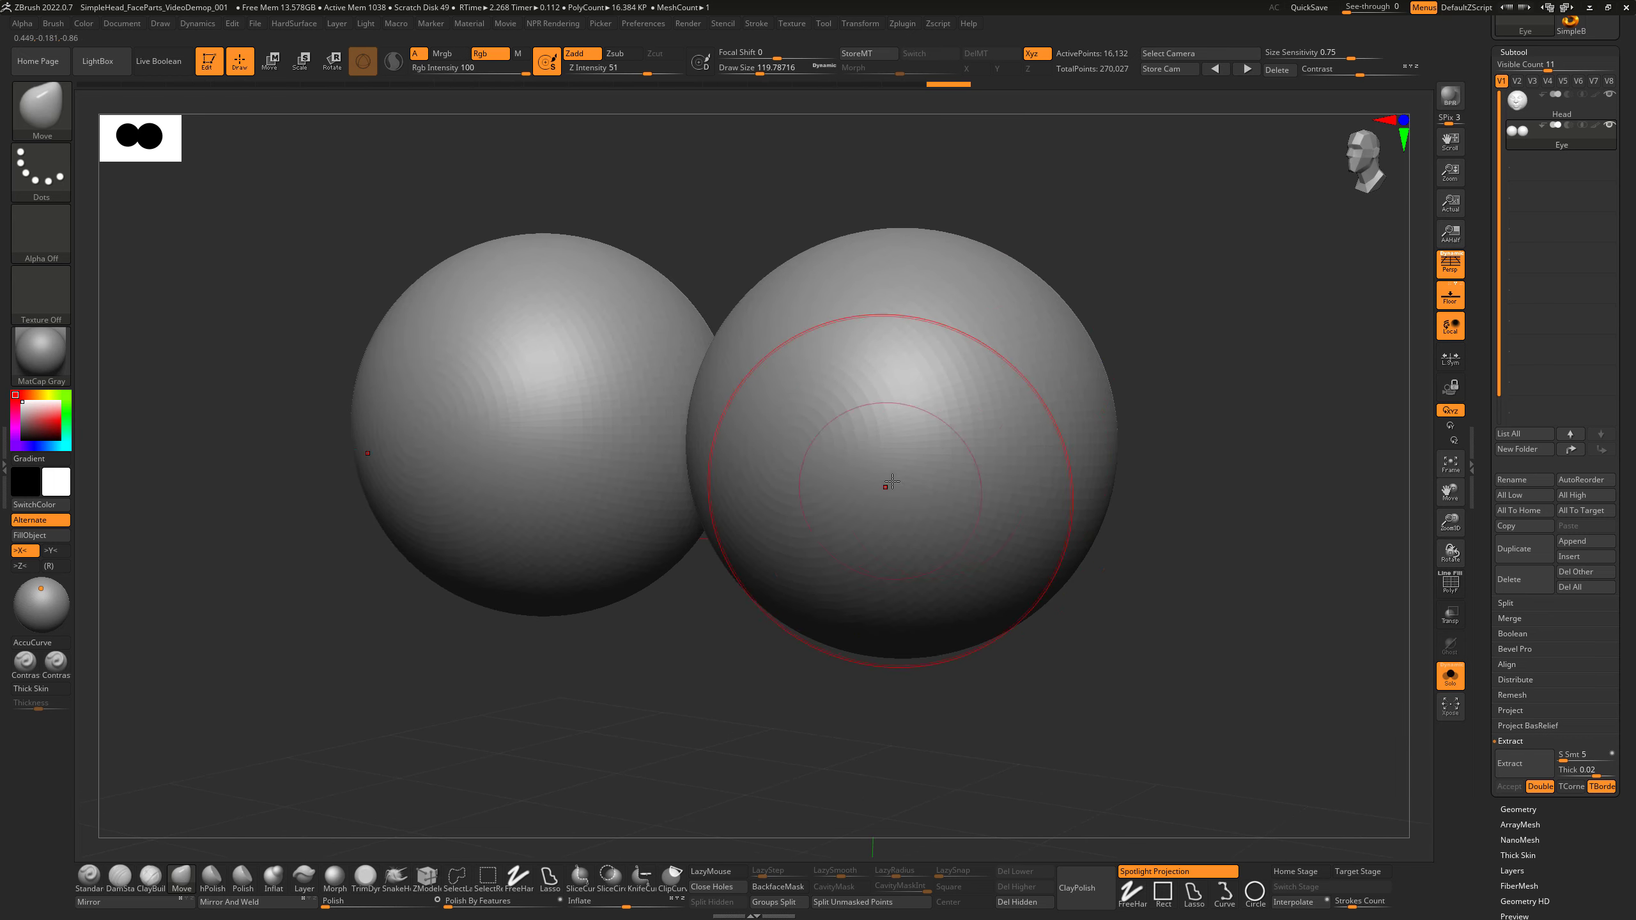
key(s)
drag(954, 478, 913, 464)
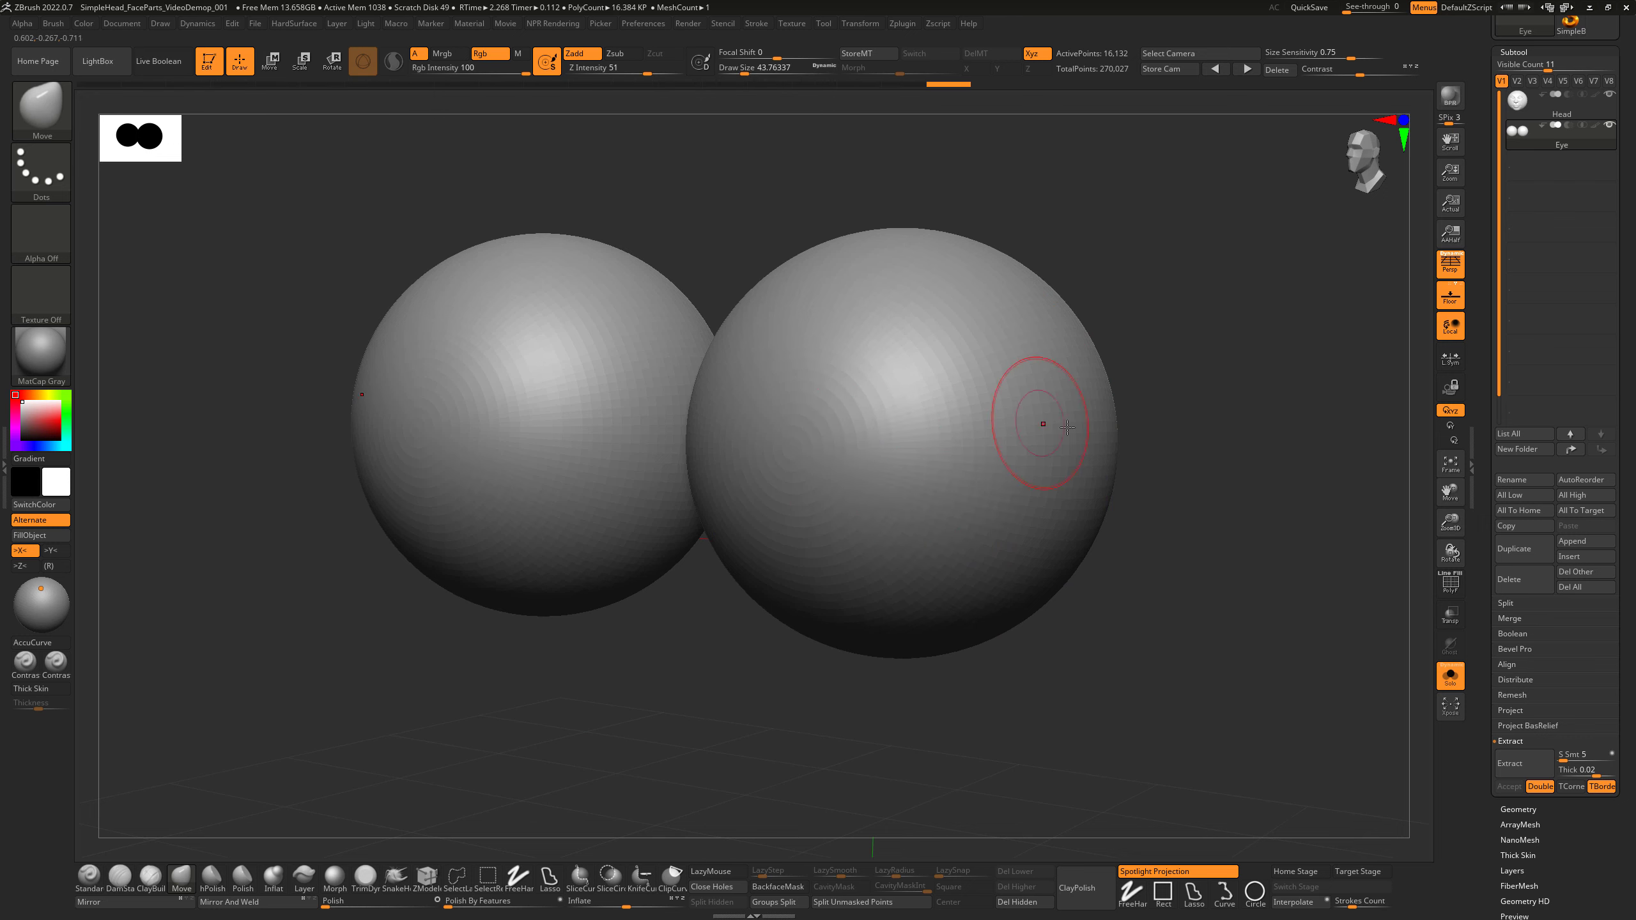
drag(1075, 685, 1067, 685)
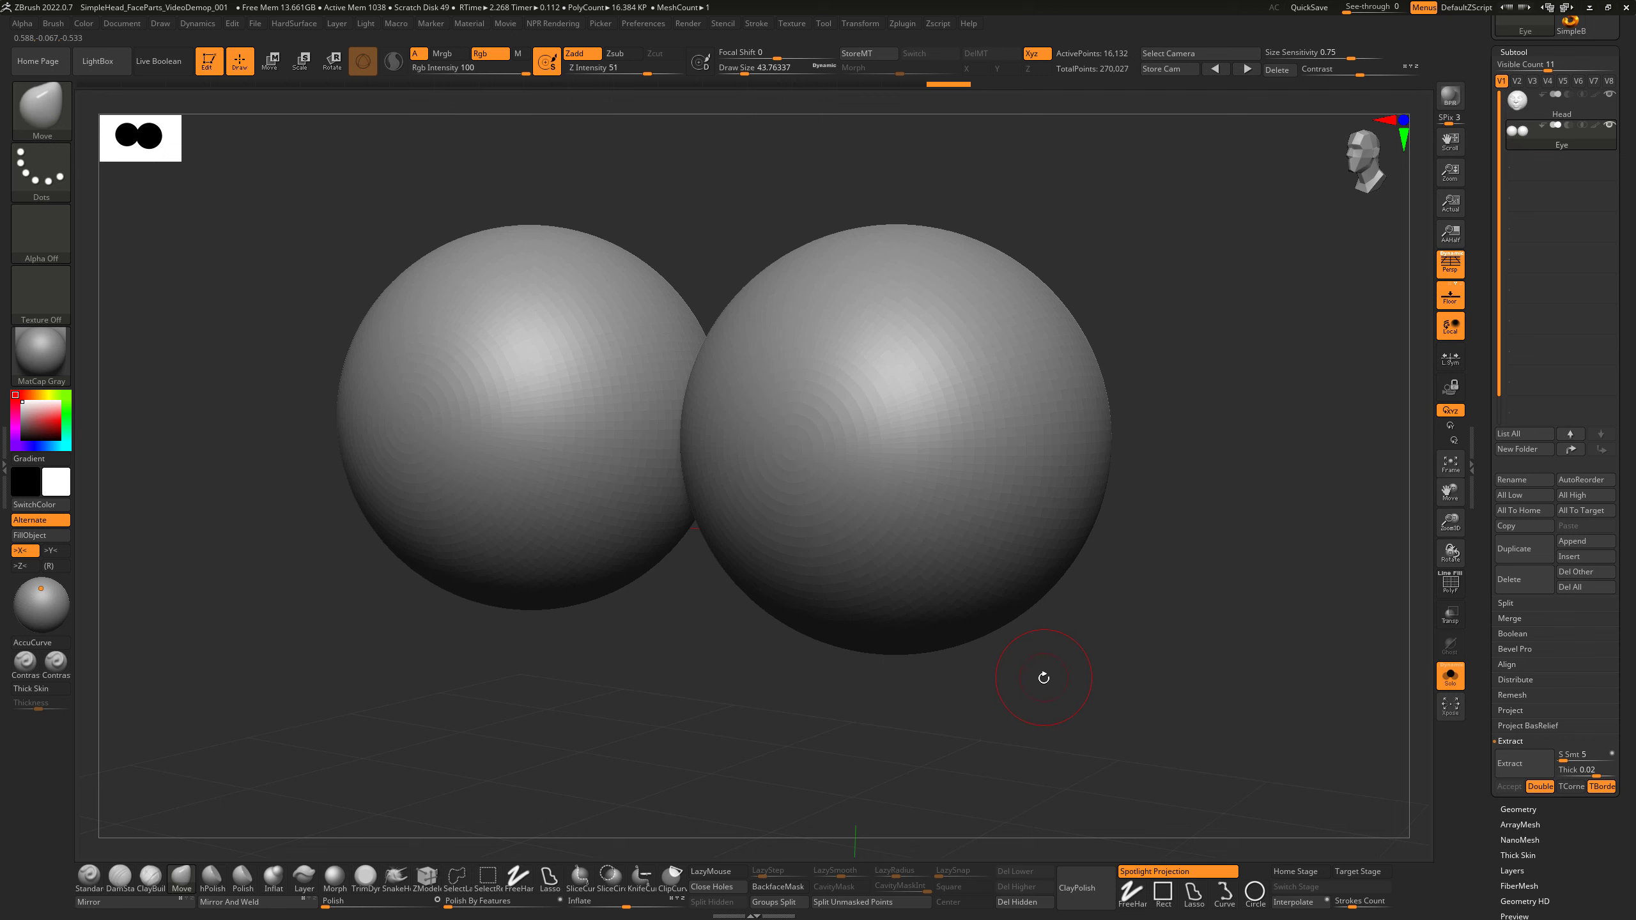
Choose the SelectLasso brush as the selection tool for hiding edge loops on the eyeballs.
key(ctrl+shift)
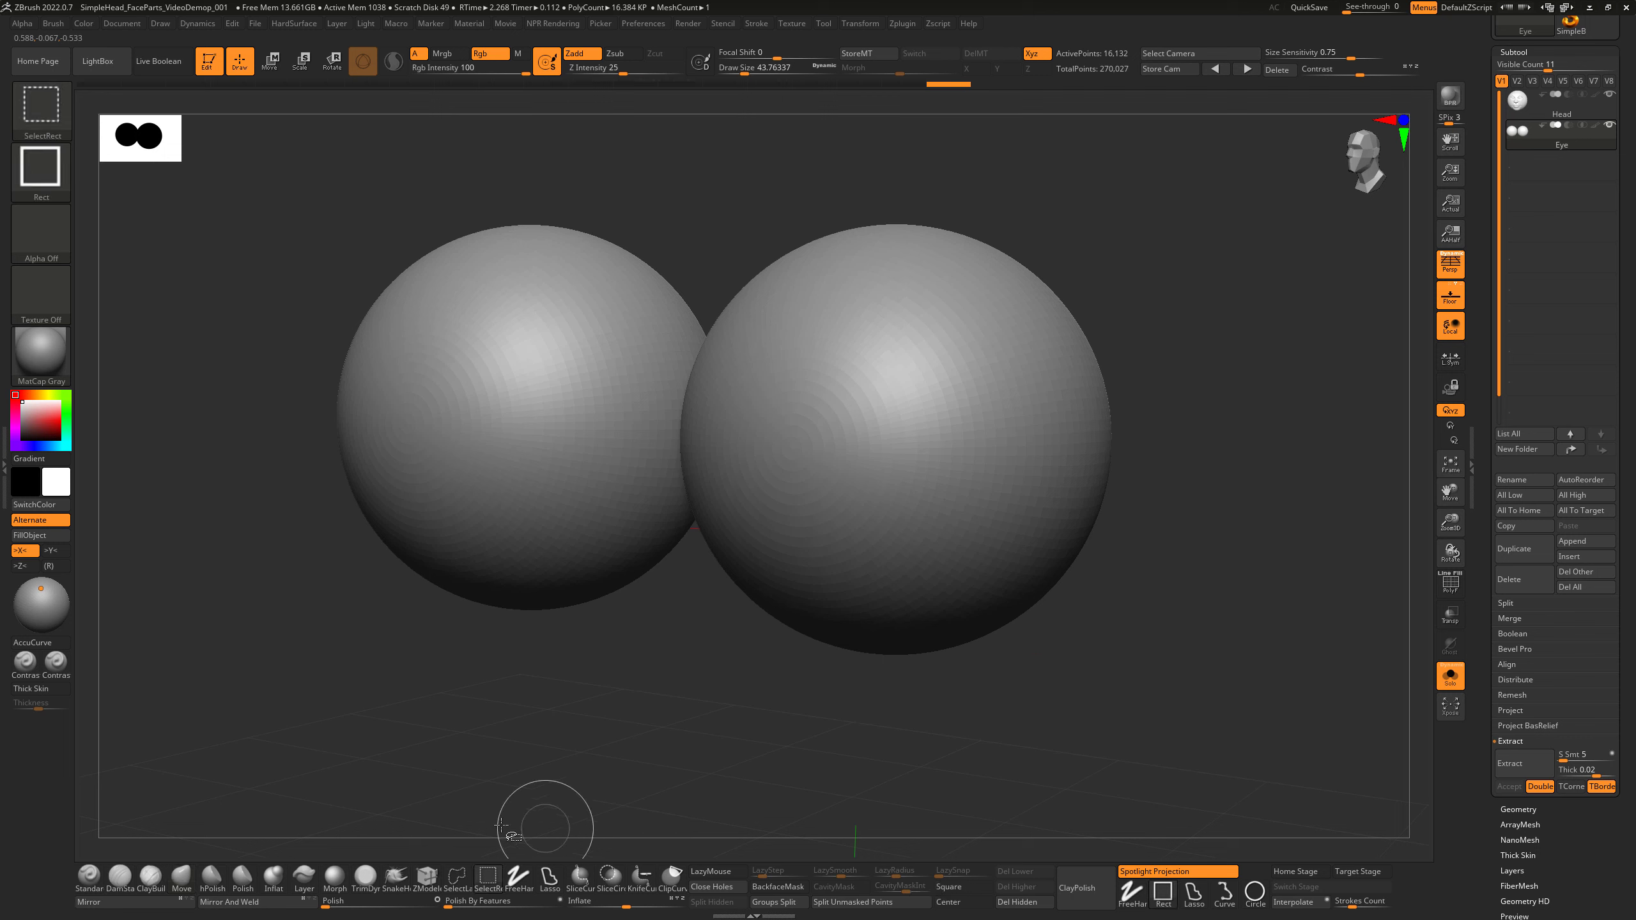
click(464, 878)
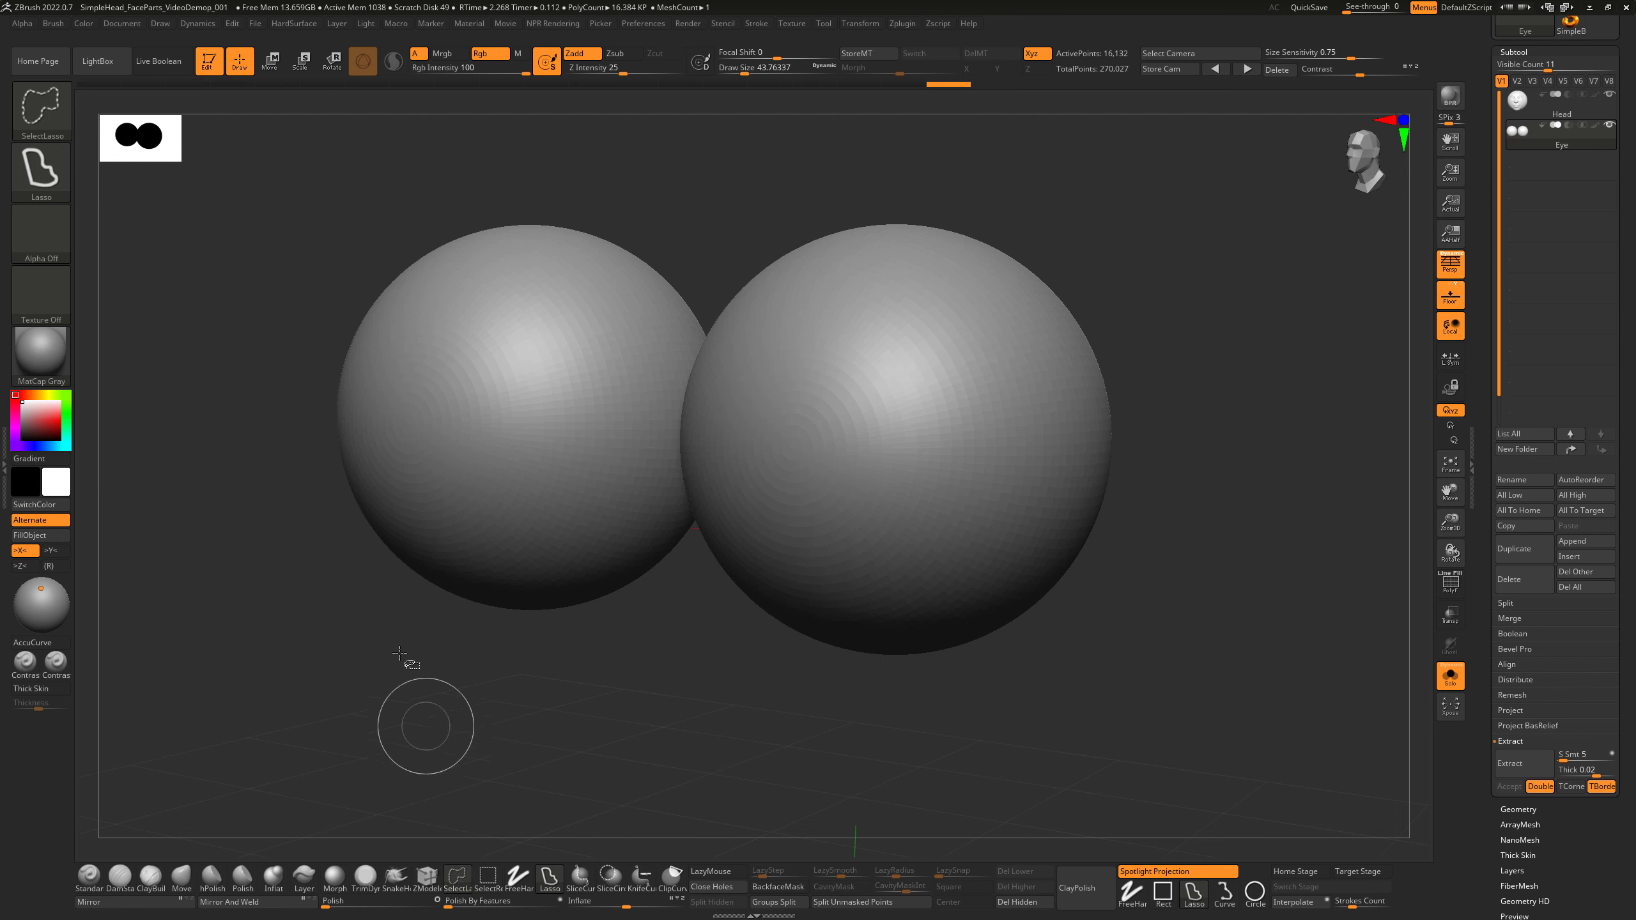
click(54, 113)
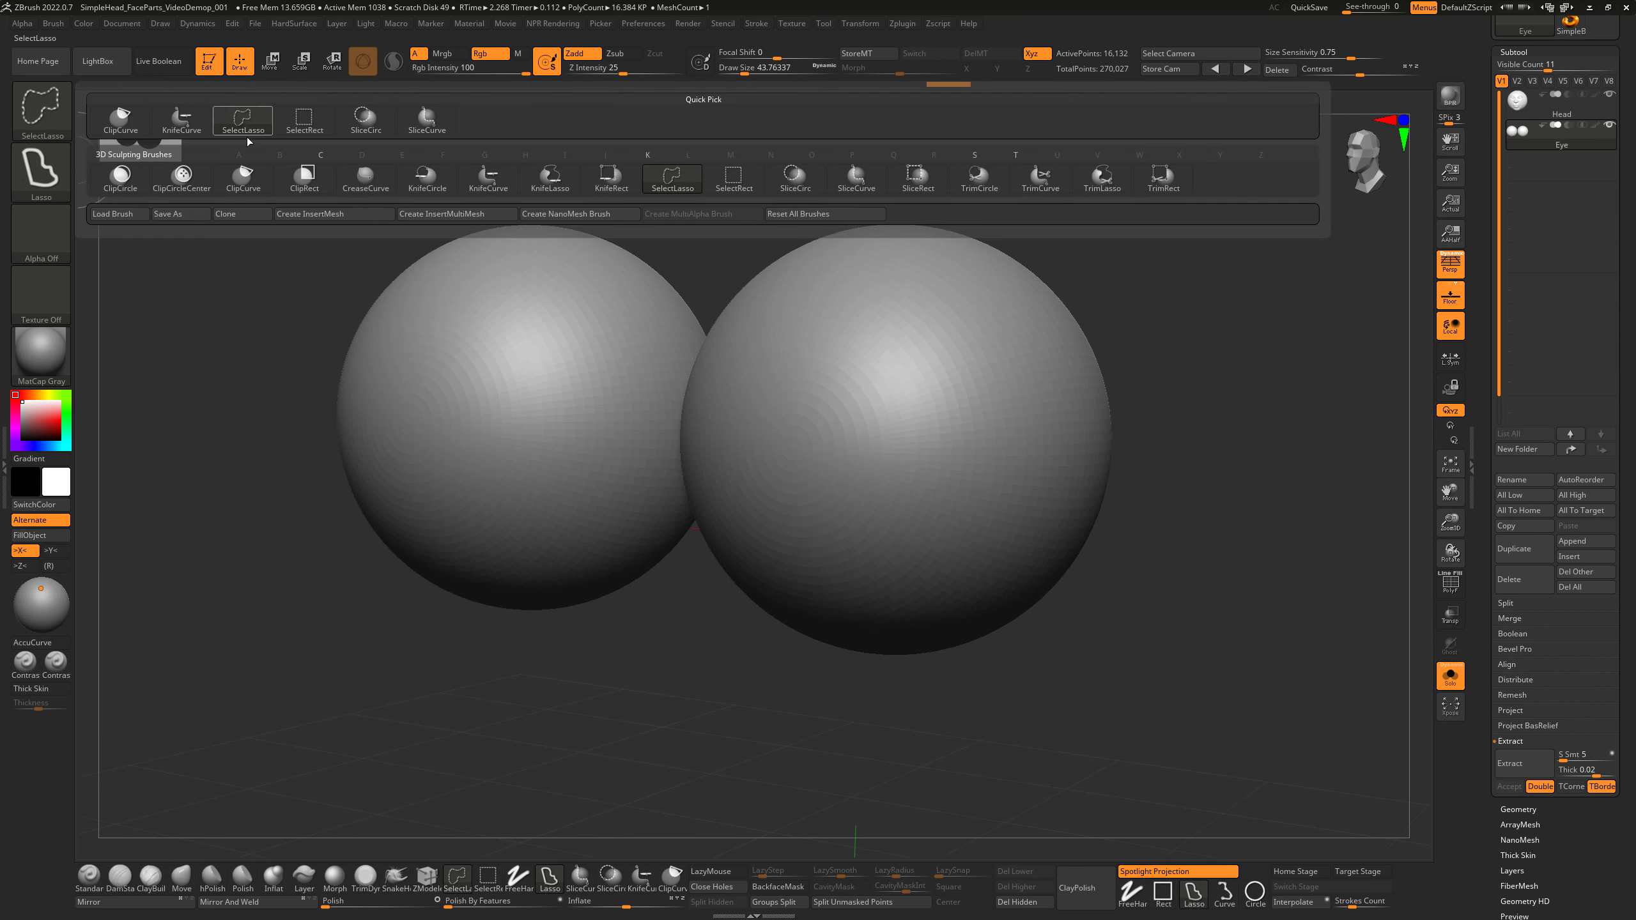
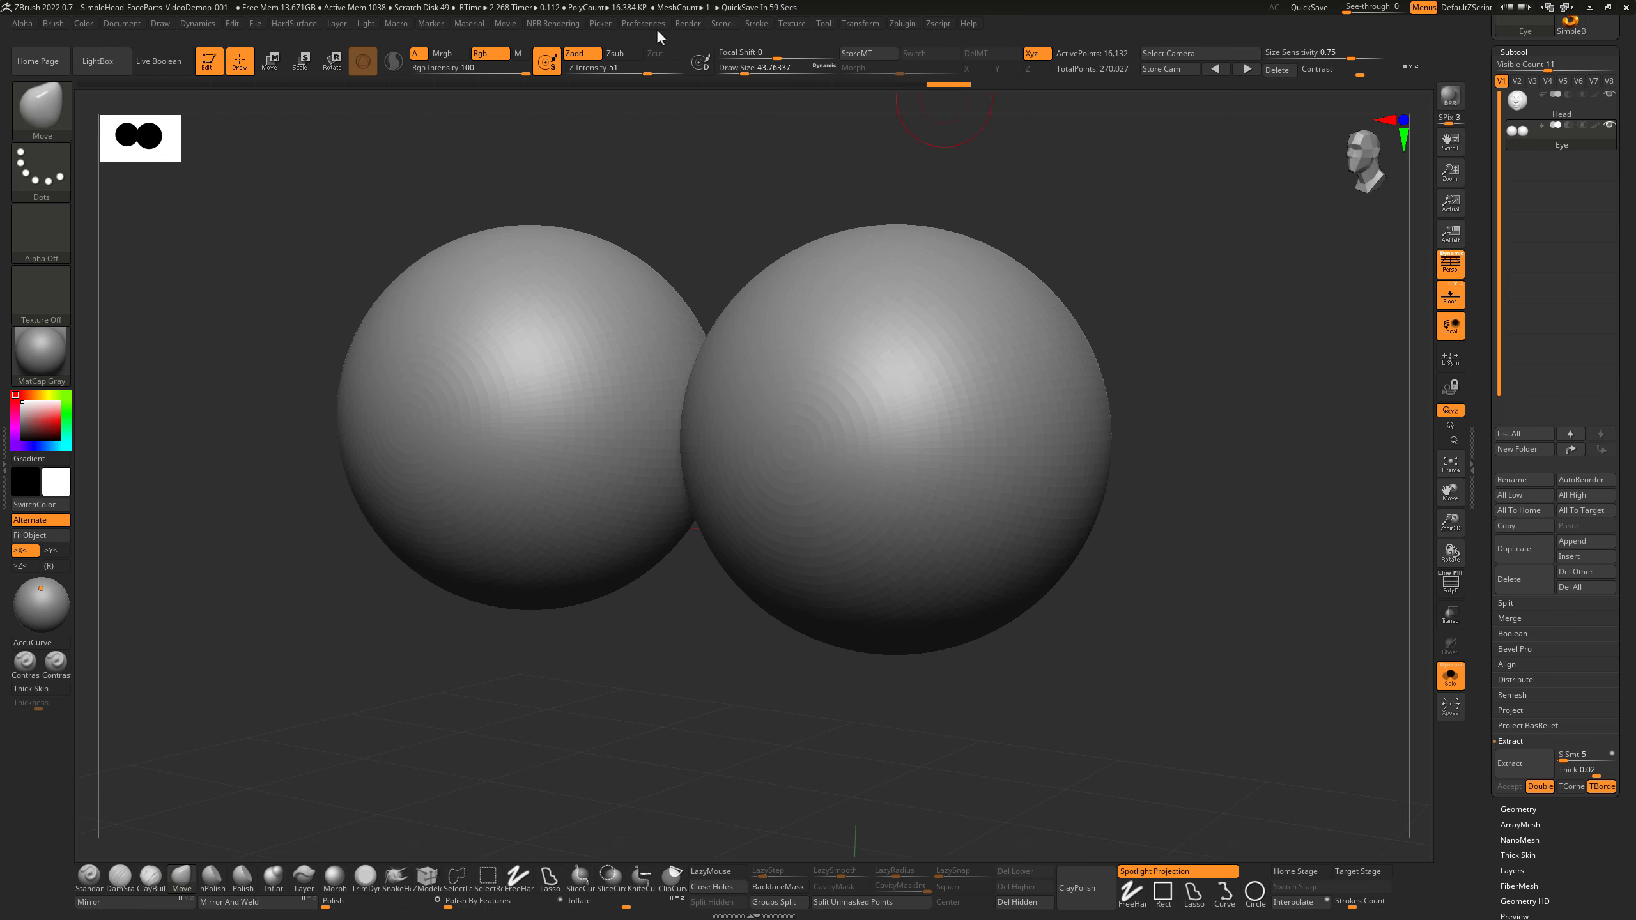
Switch the interface to a different saved layout through the UI configuration preferences.
click(654, 24)
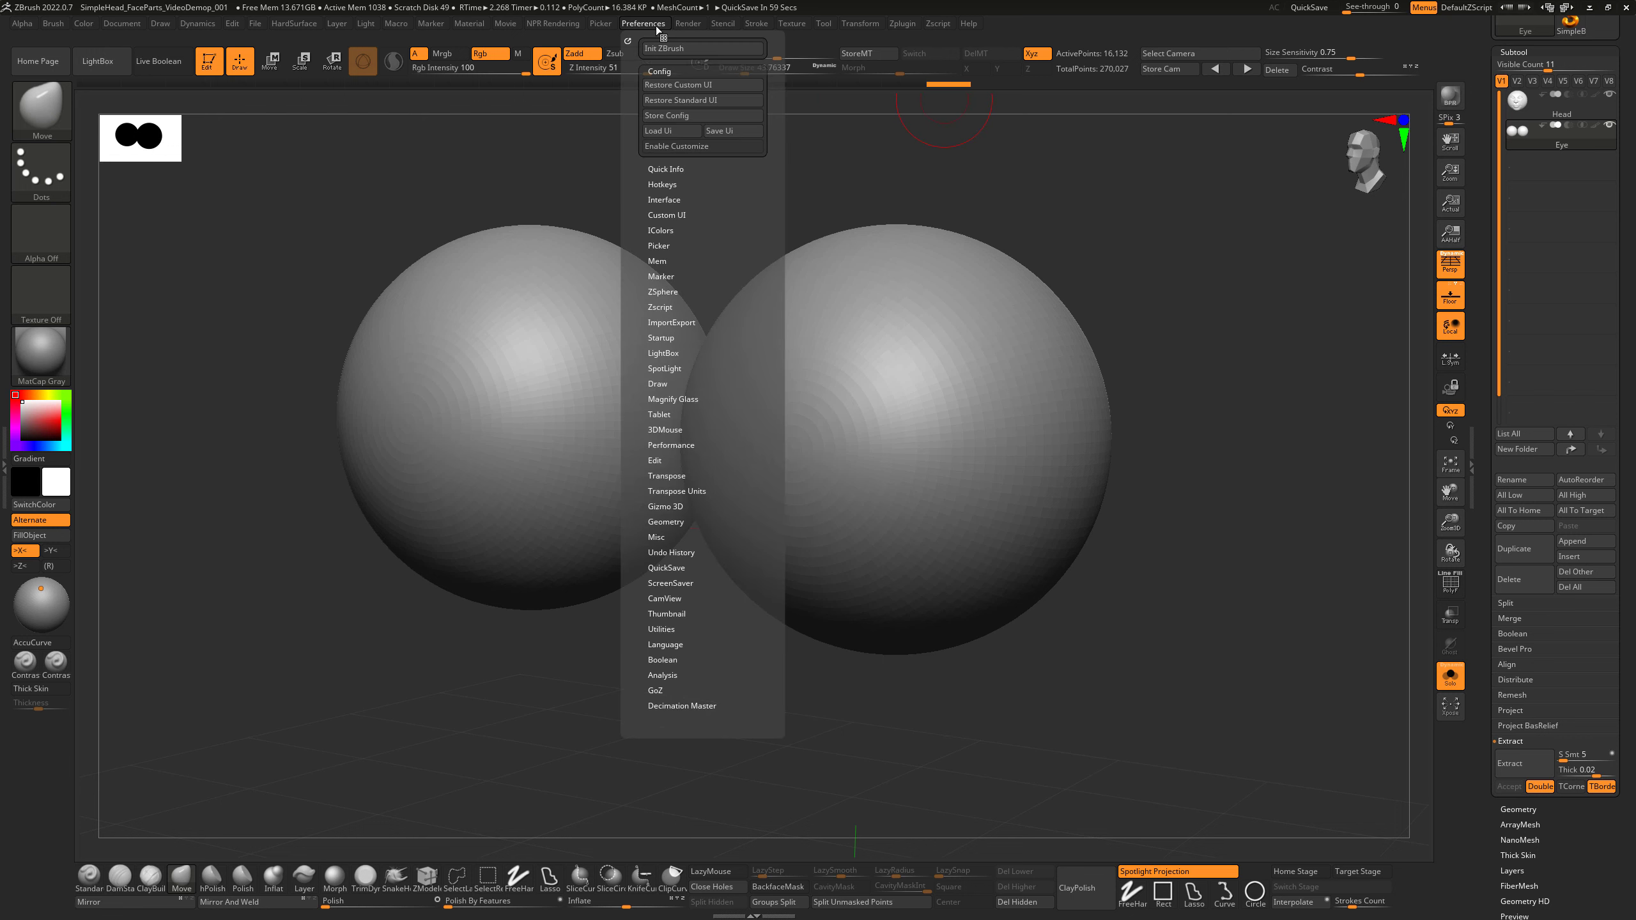
click(677, 130)
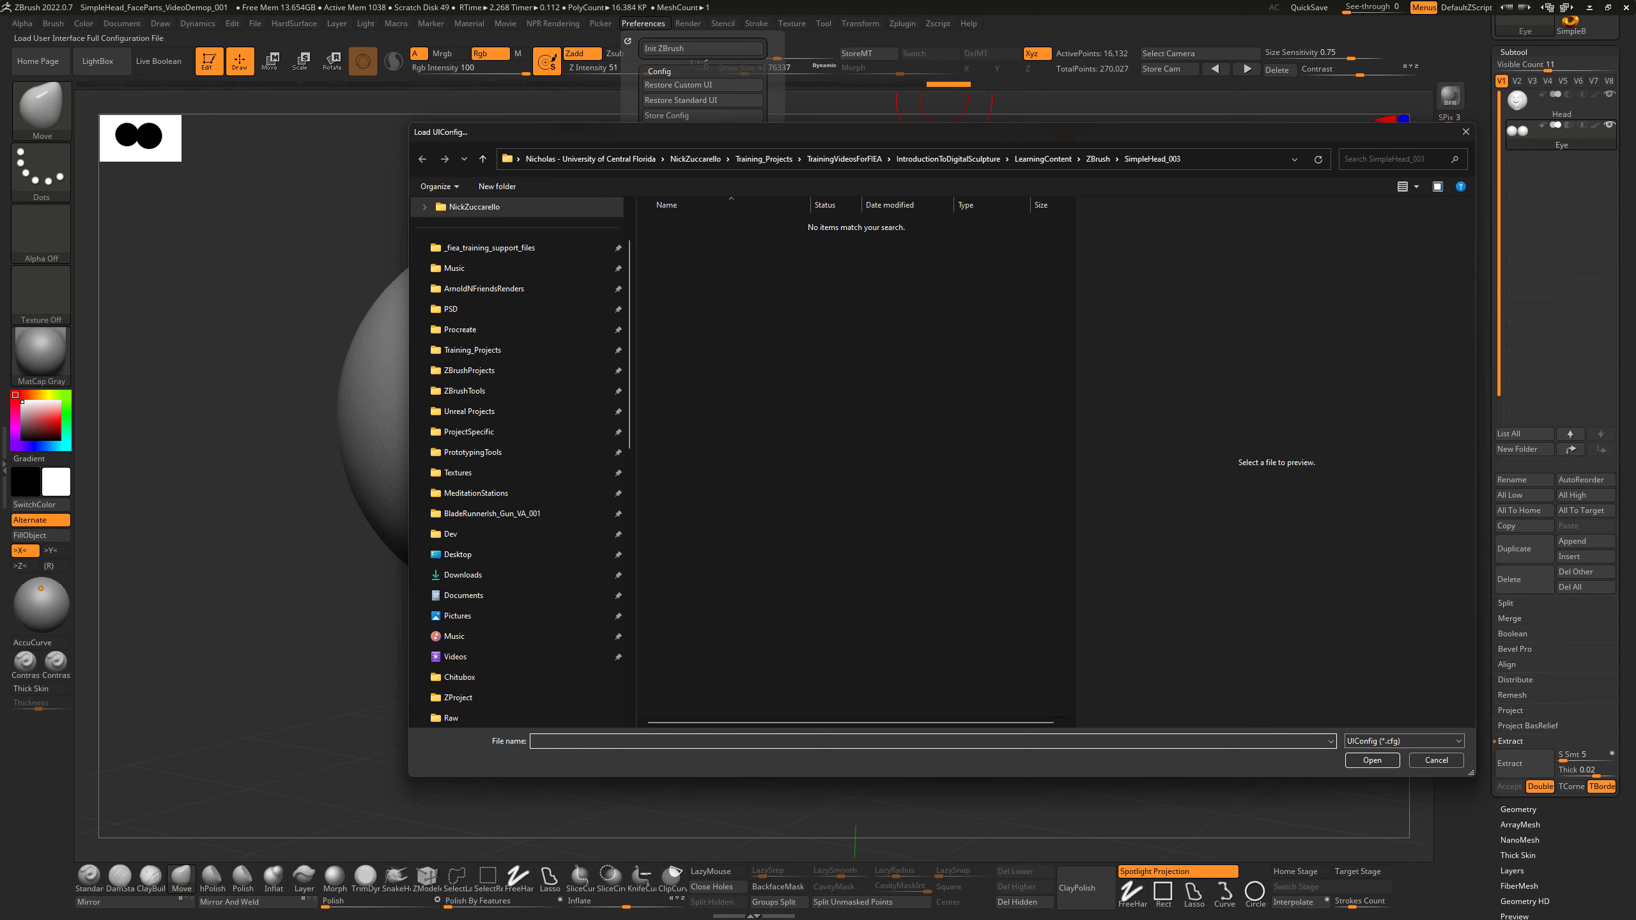
key(Escape)
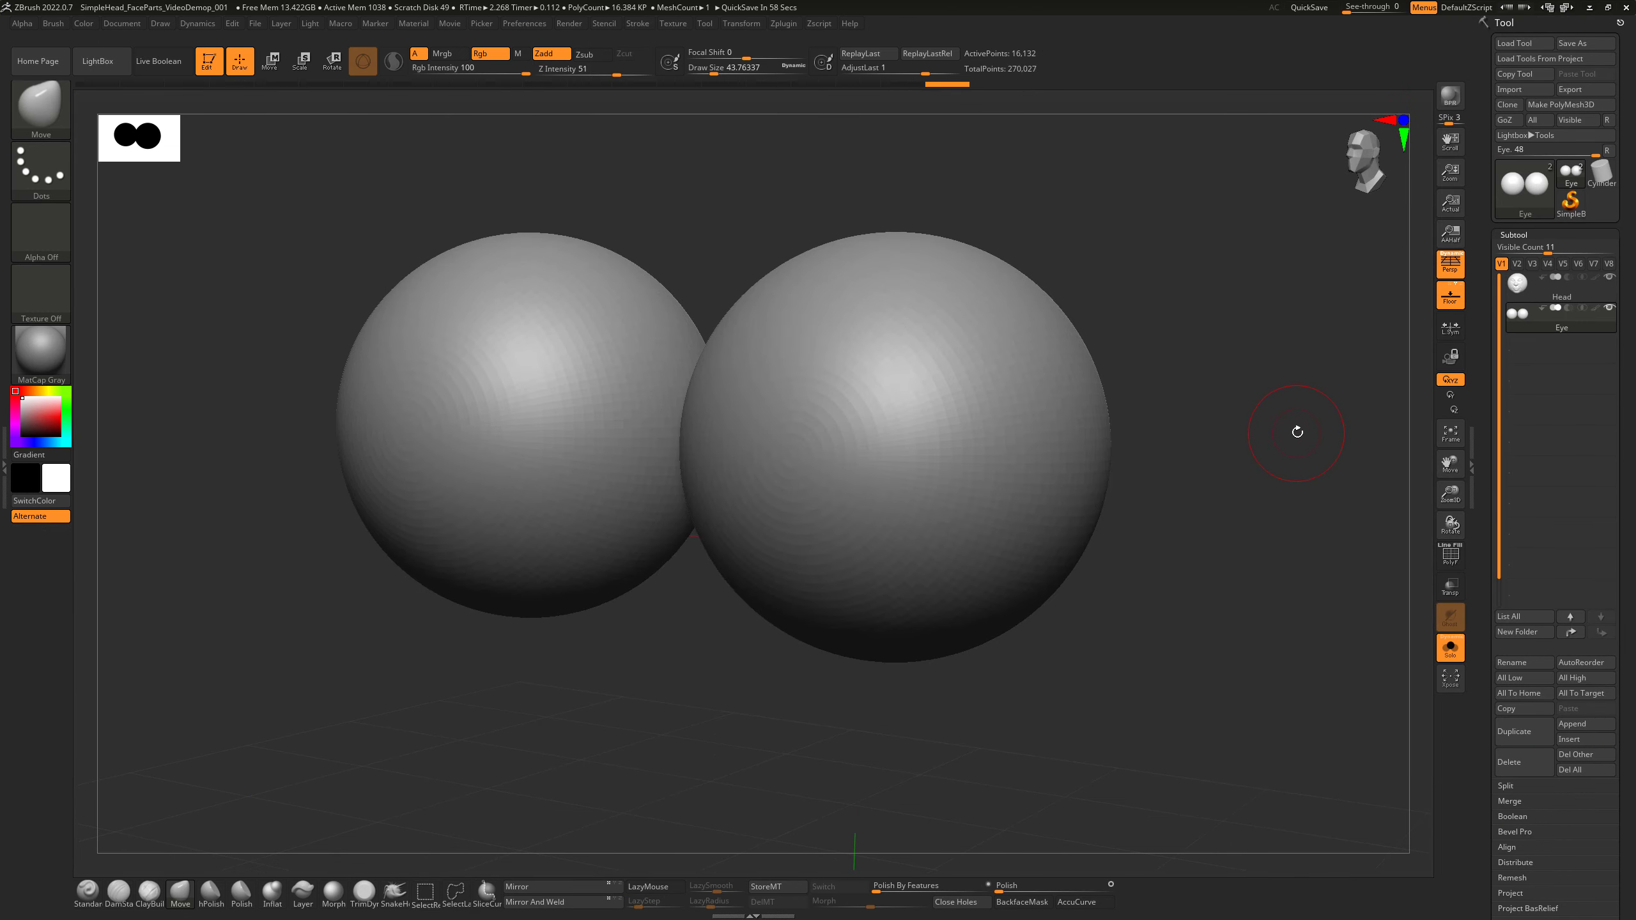
Display the polygon wireframe on the eyeballs and reduce the draw size to about 12.
drag(1169, 374, 1202, 443)
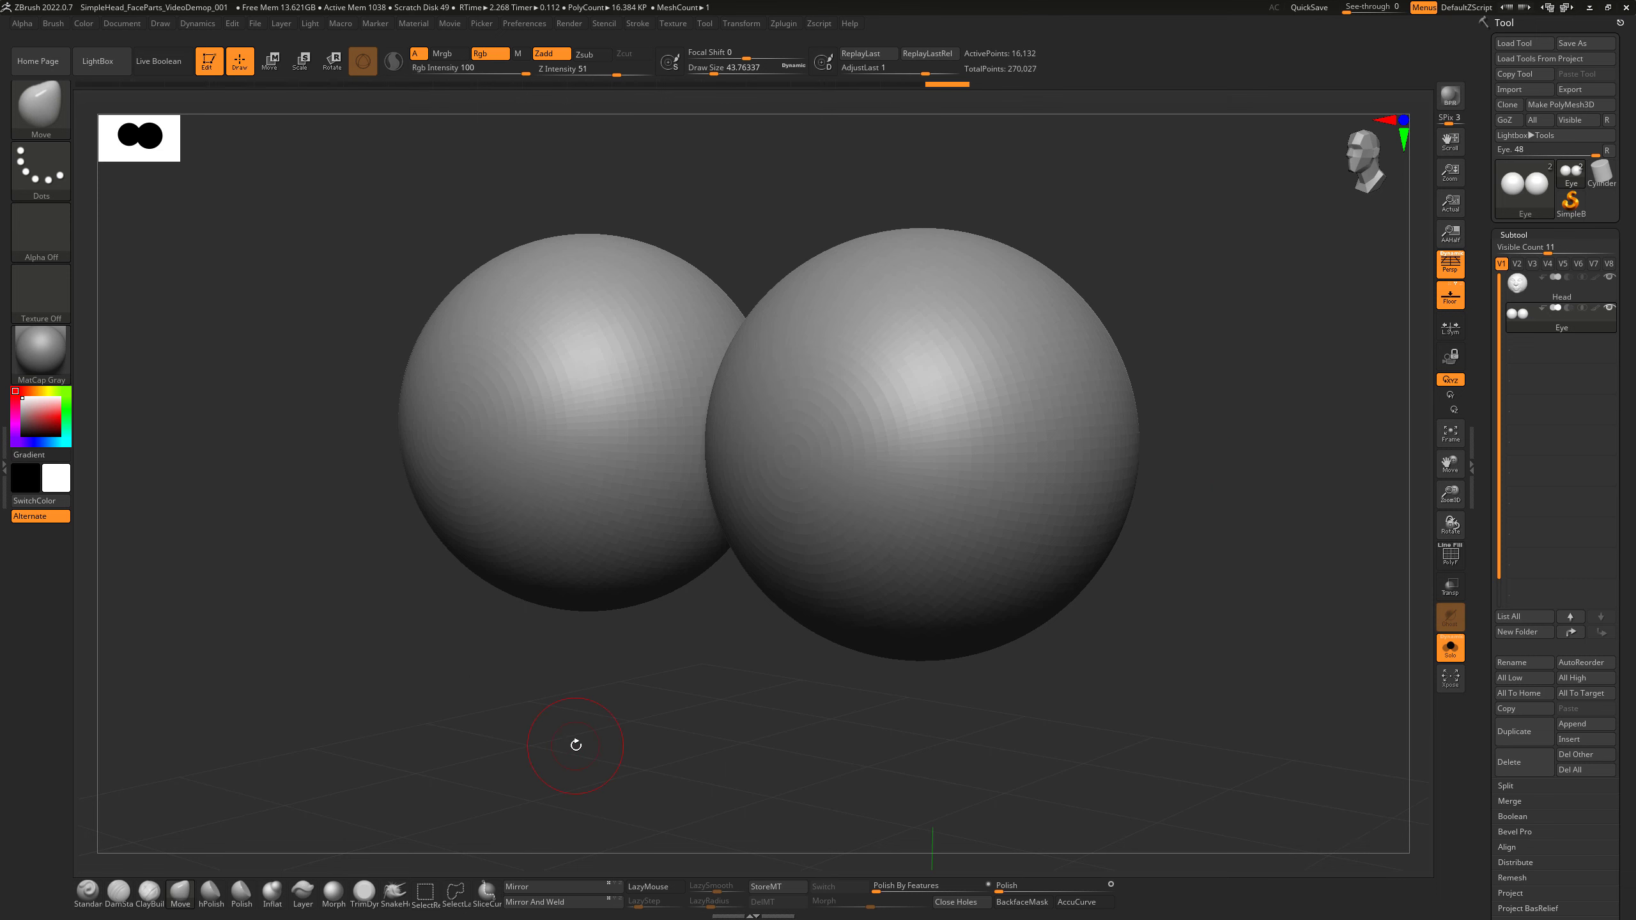
key(ctrl+shift)
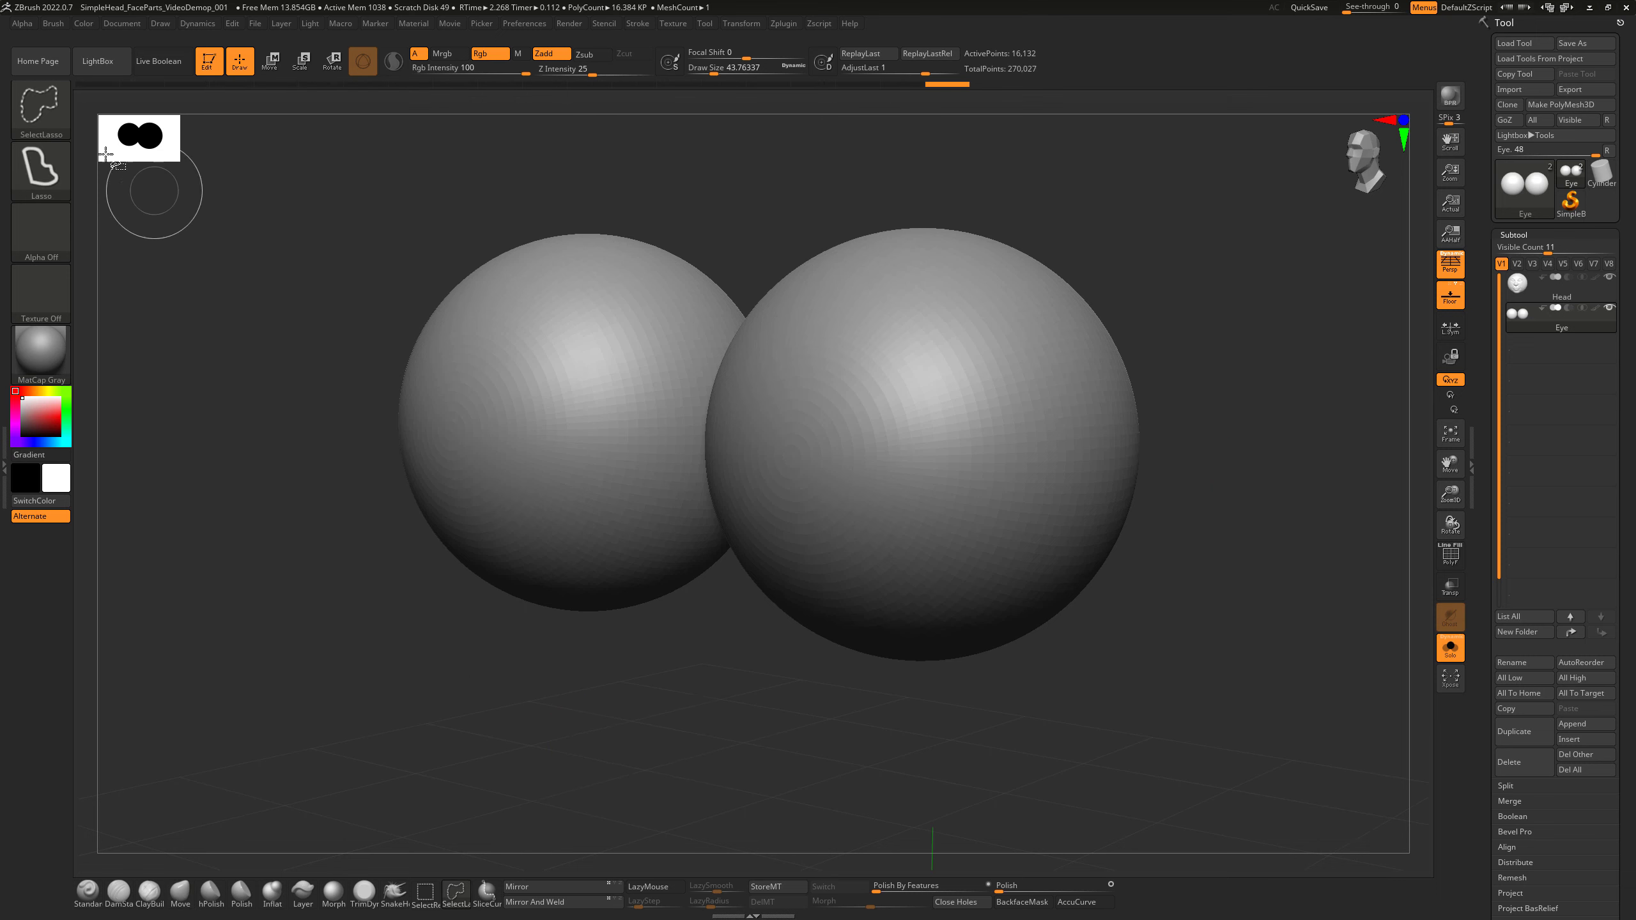
key(b)
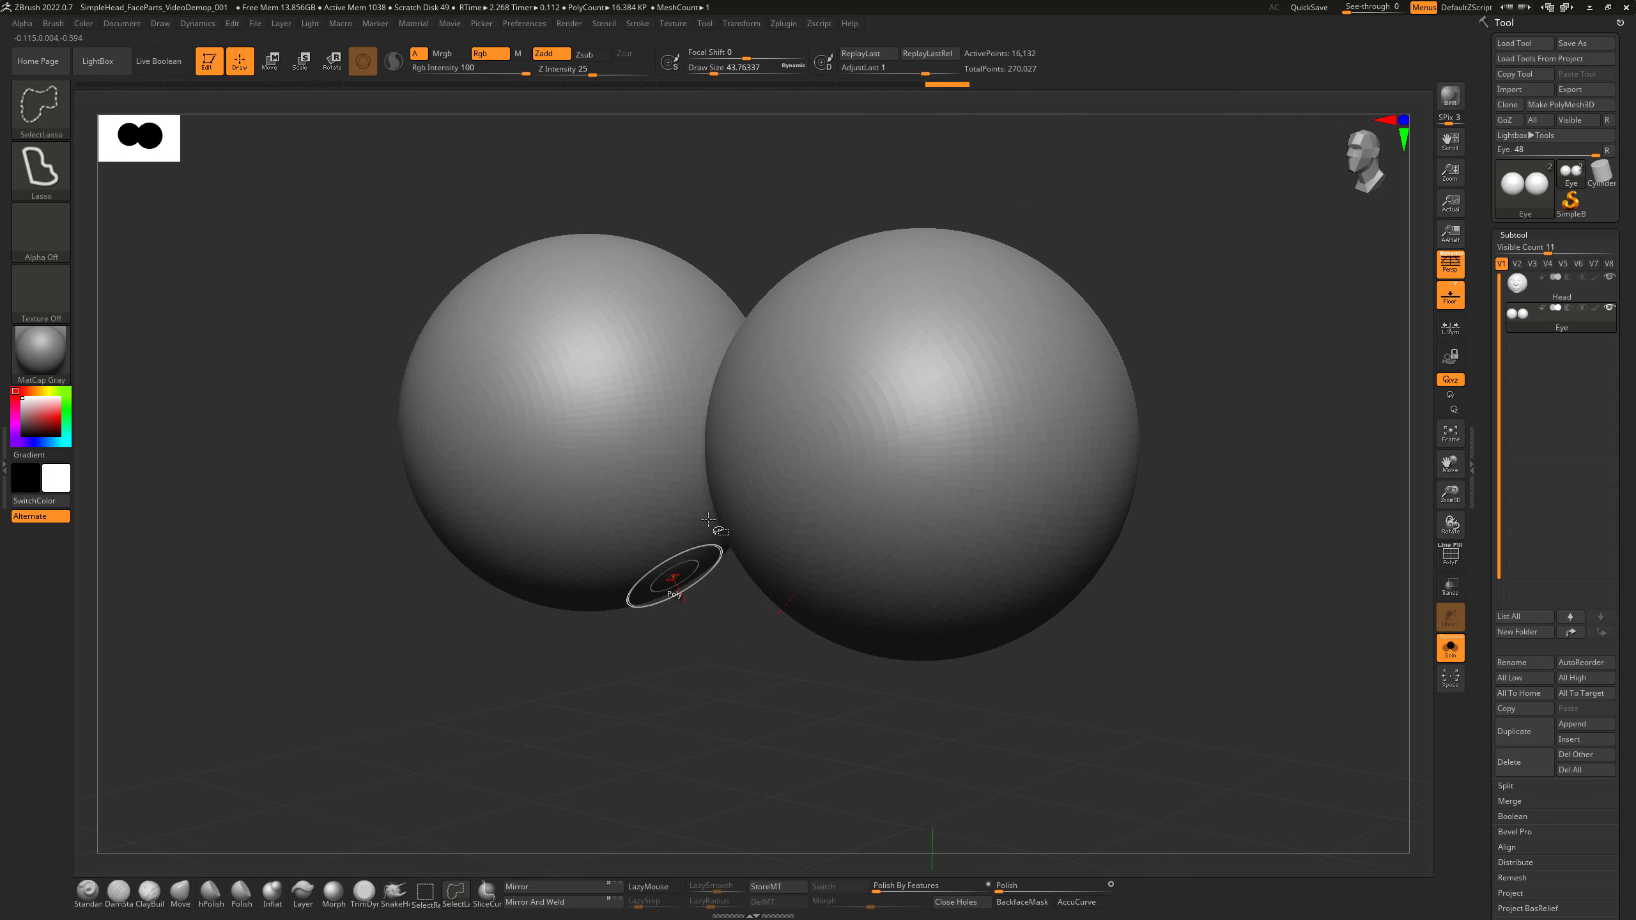
alt+drag(902, 696, 942, 731)
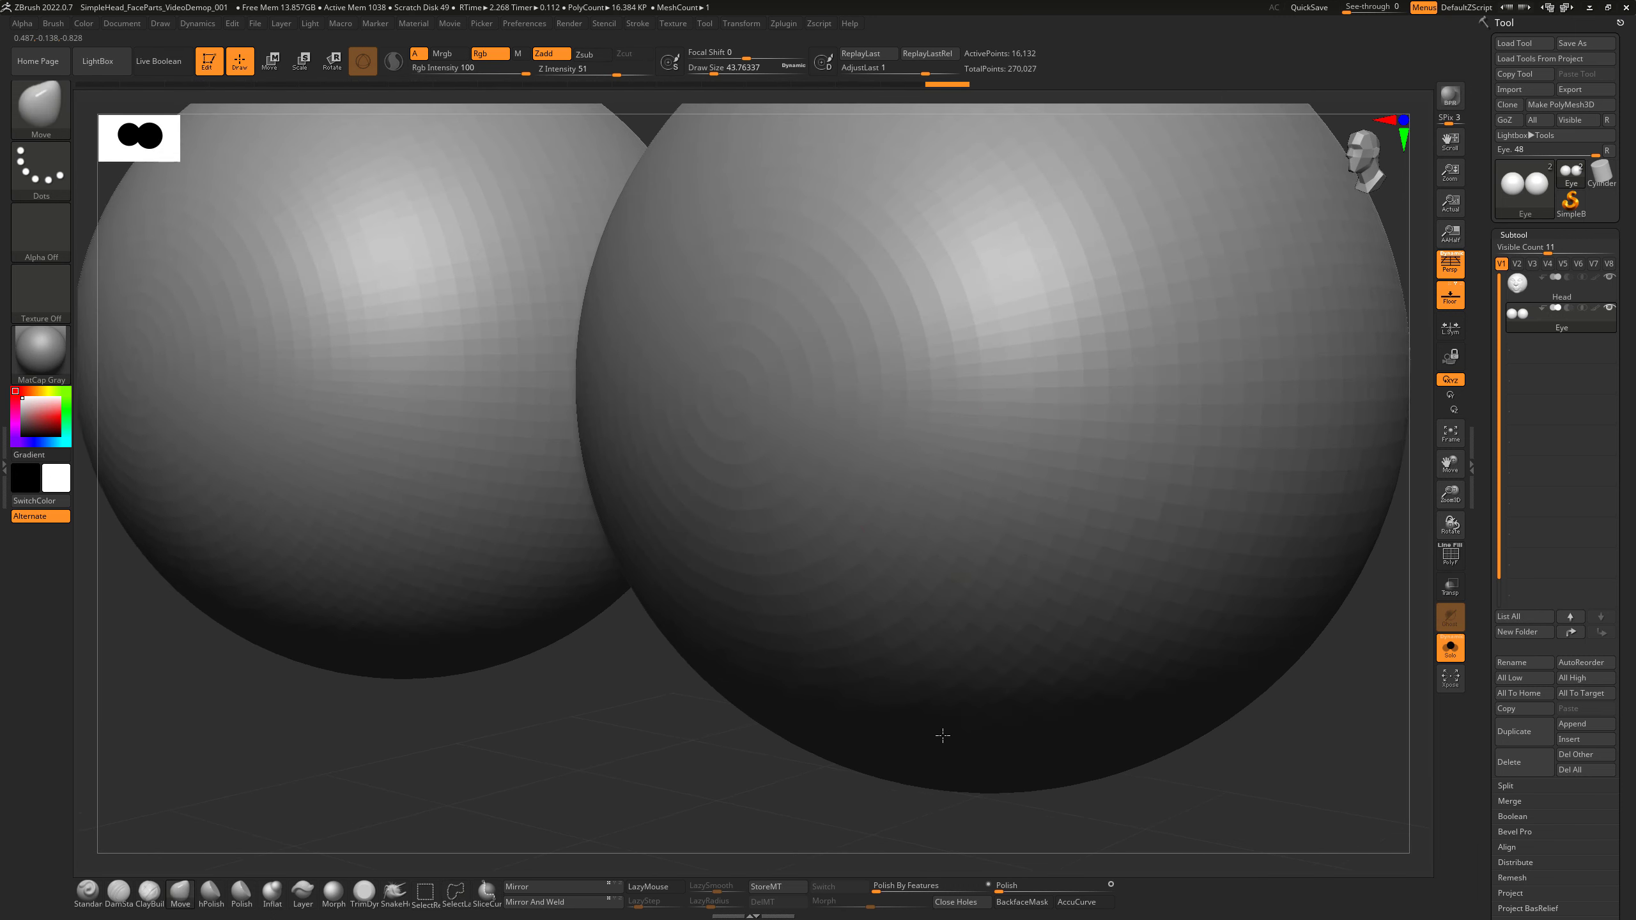
alt+drag(1296, 695, 1218, 341)
key(ctrl+shift)
mouse_move(1218, 243)
ctrl+shift+mouse_down()
mouse_move(1112, 763)
mouse_move(1287, 535)
mouse_move(1232, 594)
mouse_move(968, 710)
mouse_move(1059, 708)
mouse_move(1167, 600)
mouse_move(1217, 690)
mouse_move(1302, 608)
ctrl+shift+mouse_up()
click(1452, 562)
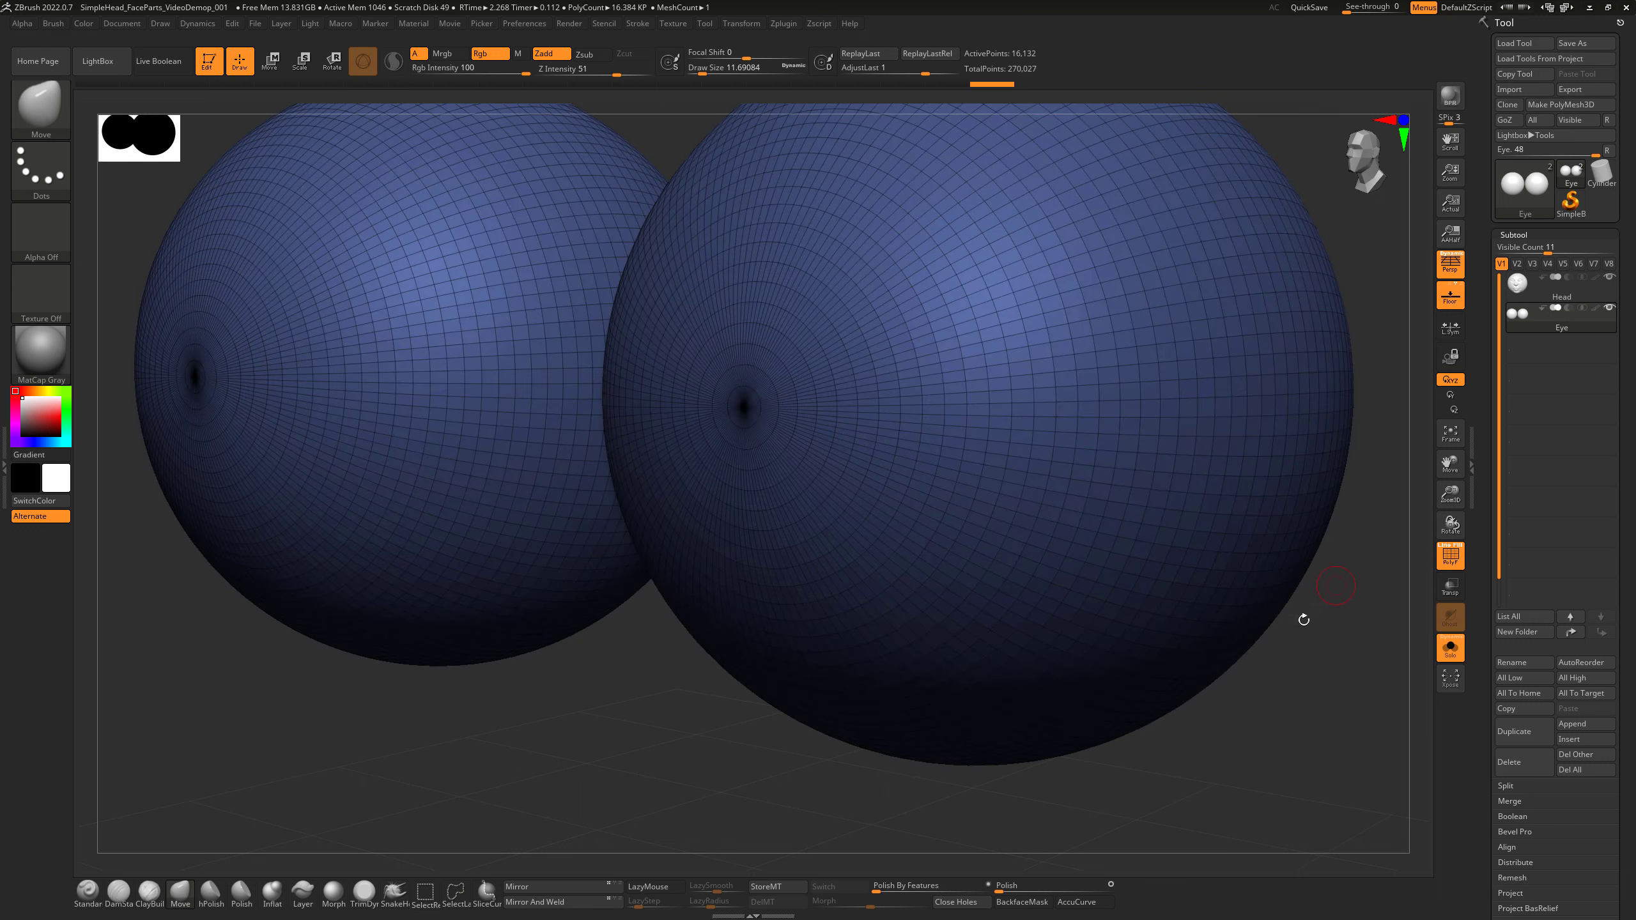
drag(1295, 694, 1311, 723)
Hide the outer edge loops of the iris on both eyeballs with SelectLasso, correcting the inverted visibility.
key(ctrl+shift)
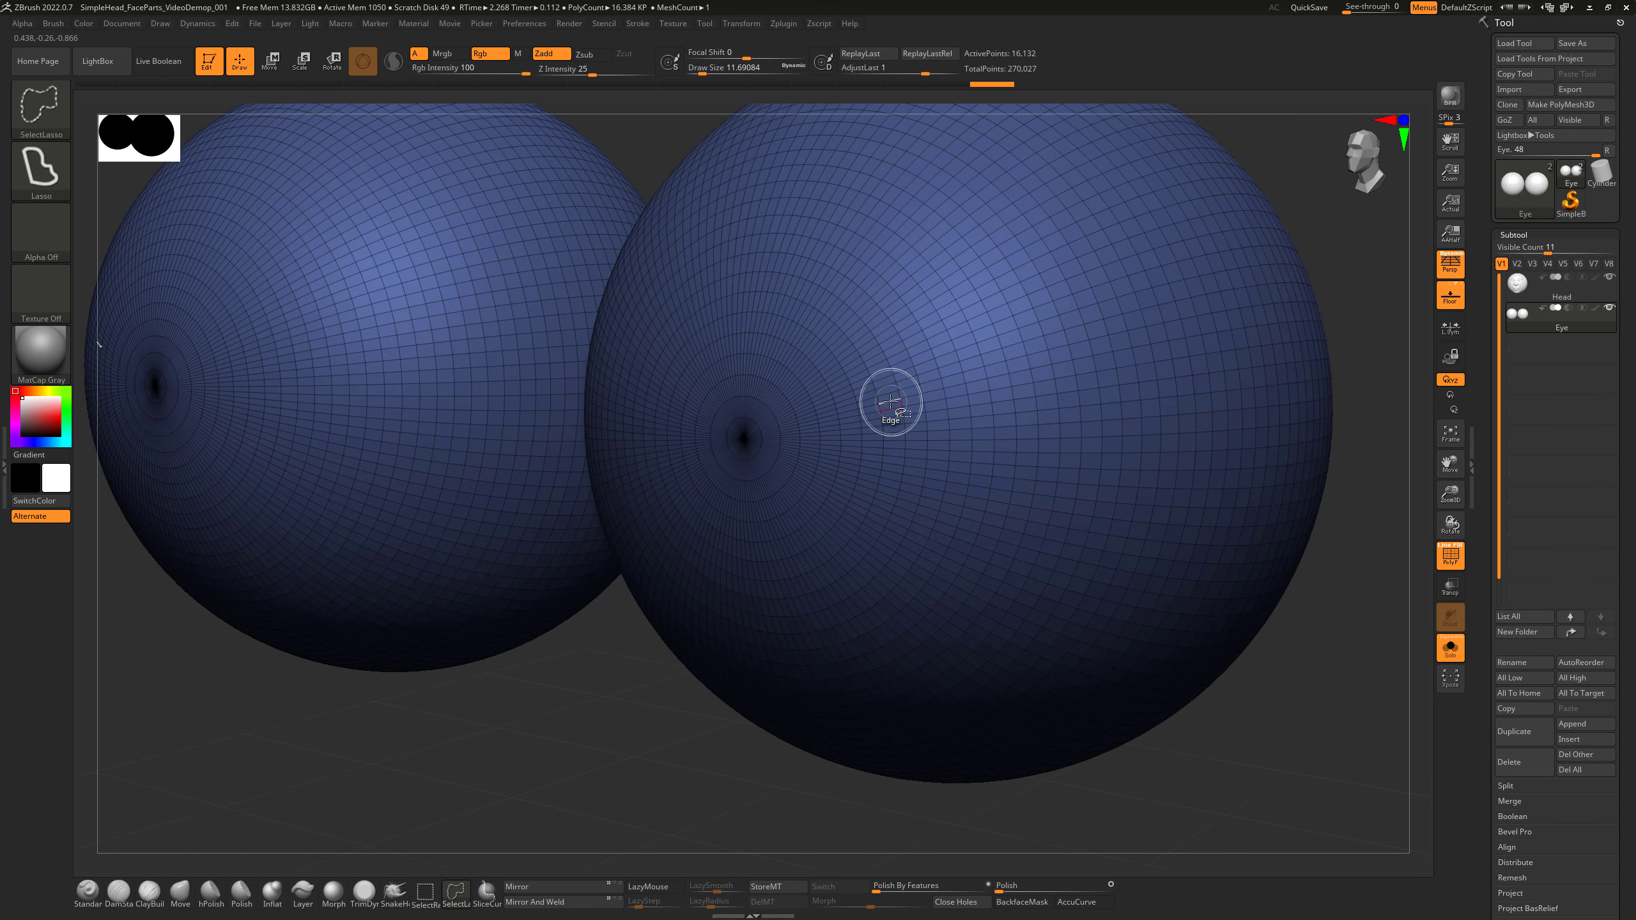
ctrl+shift+click(891, 403)
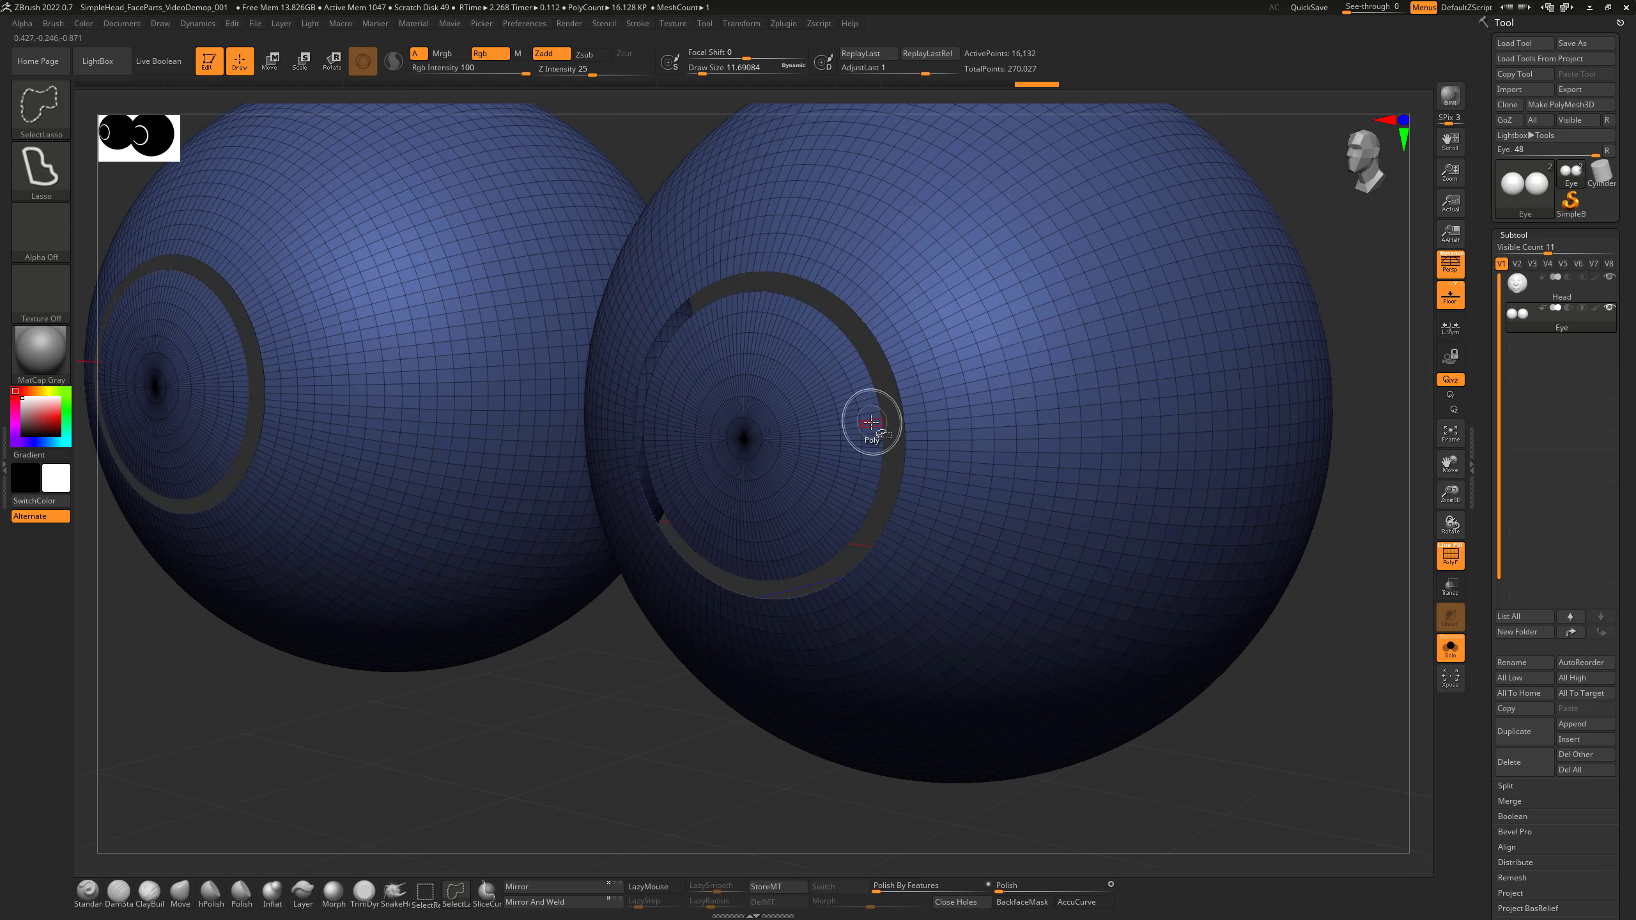
ctrl+shift+click(867, 414)
ctrl+shift+click(848, 411)
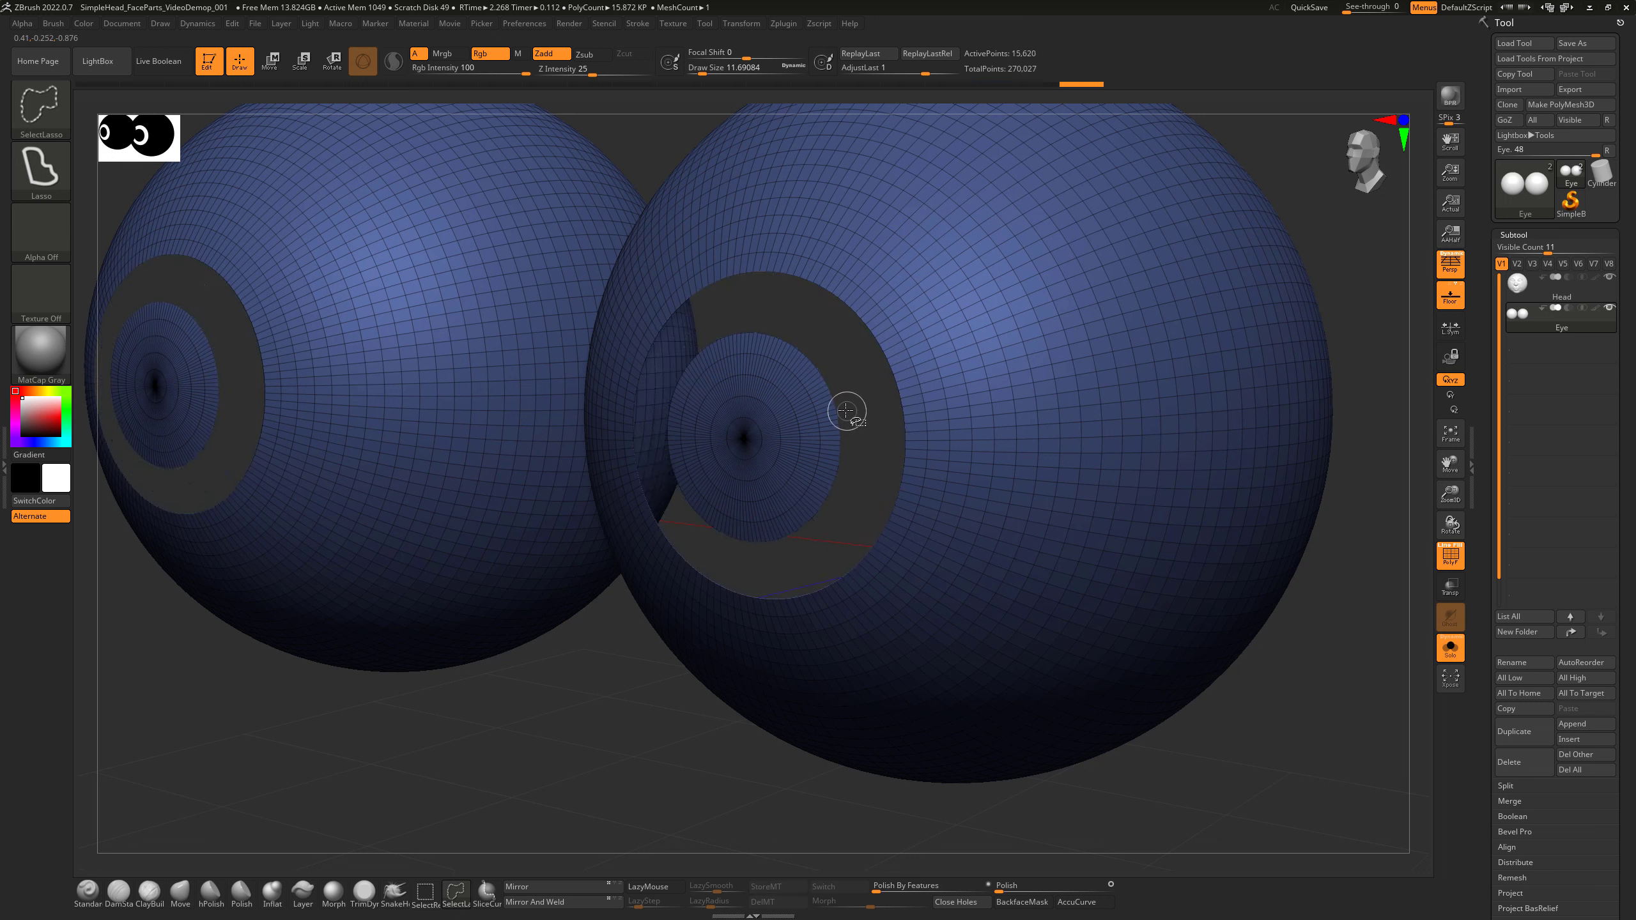
ctrl+shift+click(827, 410)
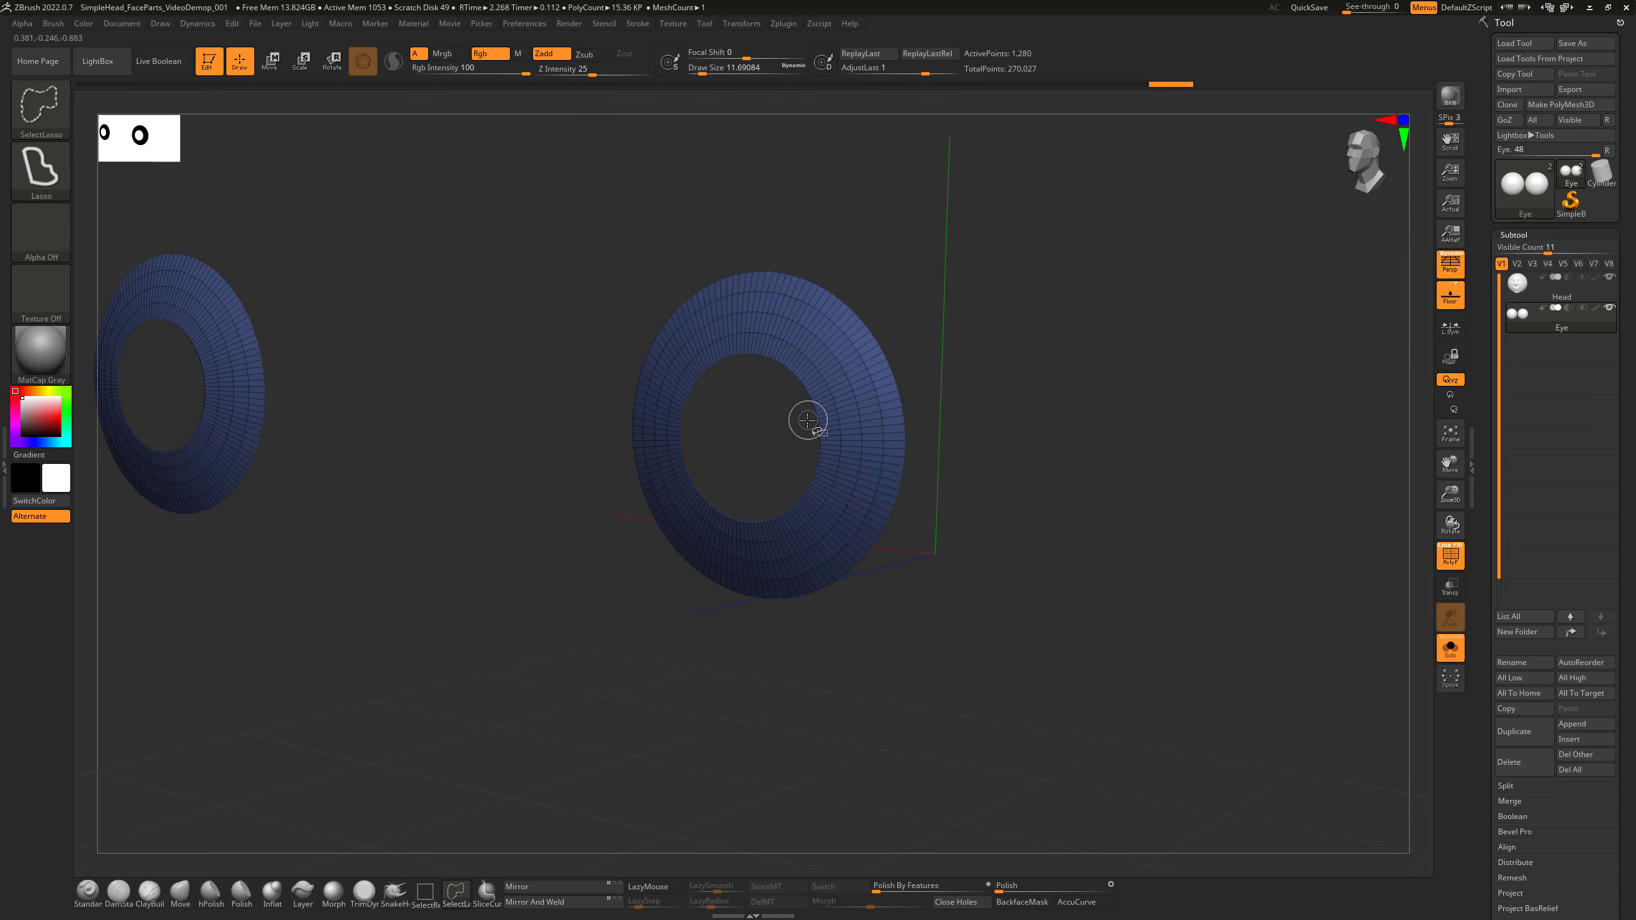
ctrl+shift+click(803, 416)
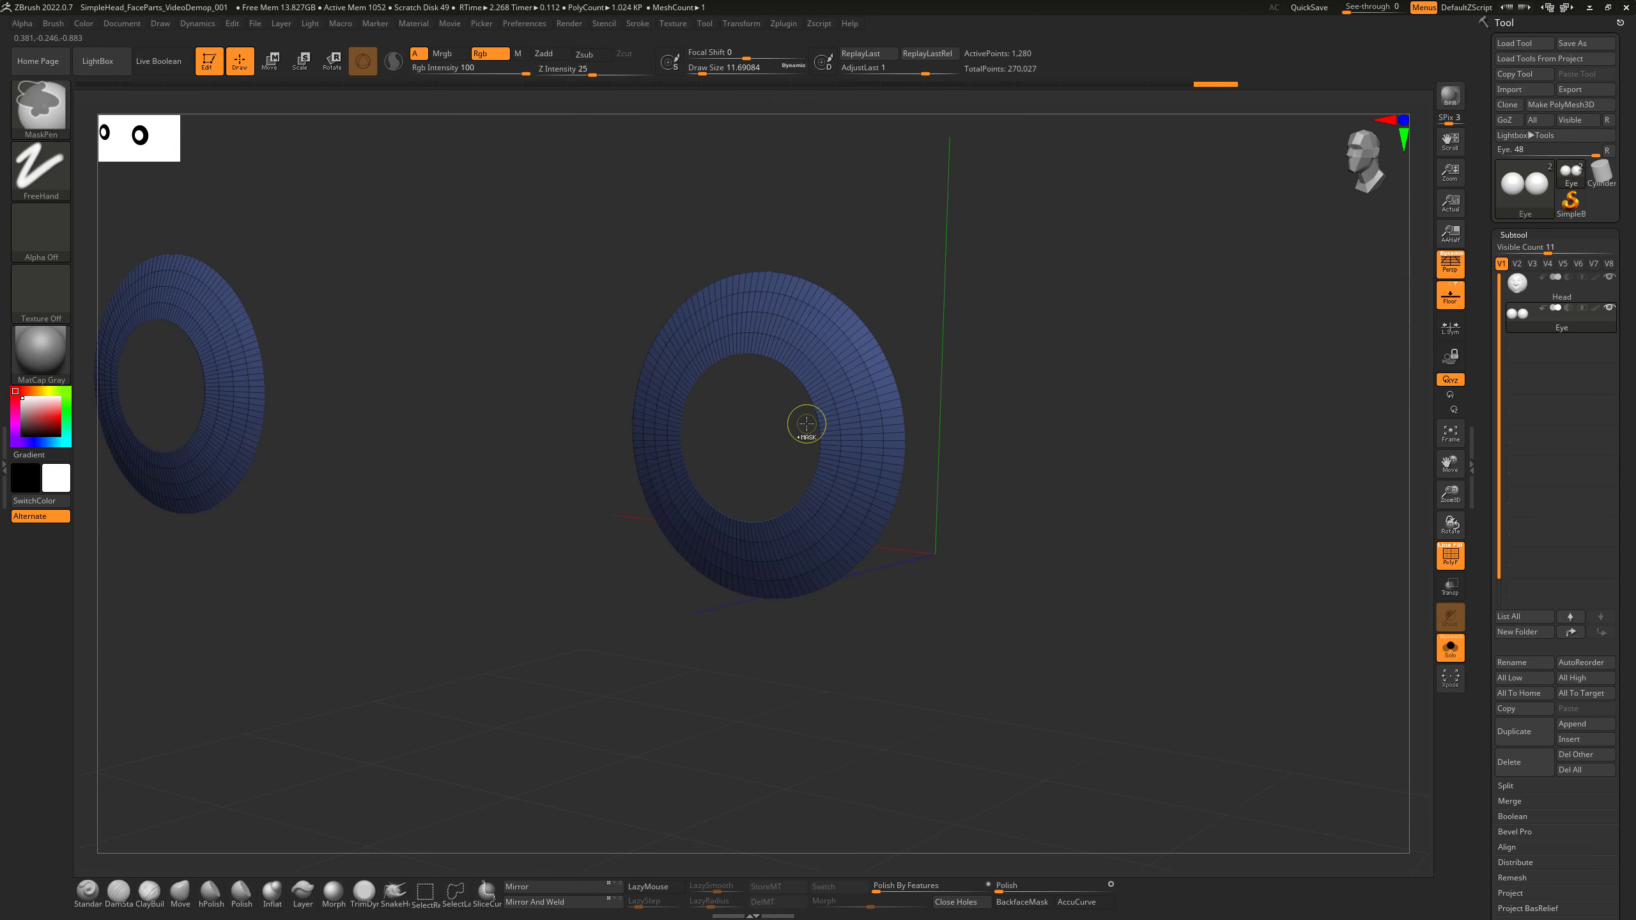
key(ctrl+z)
alt+drag(665, 805, 726, 814)
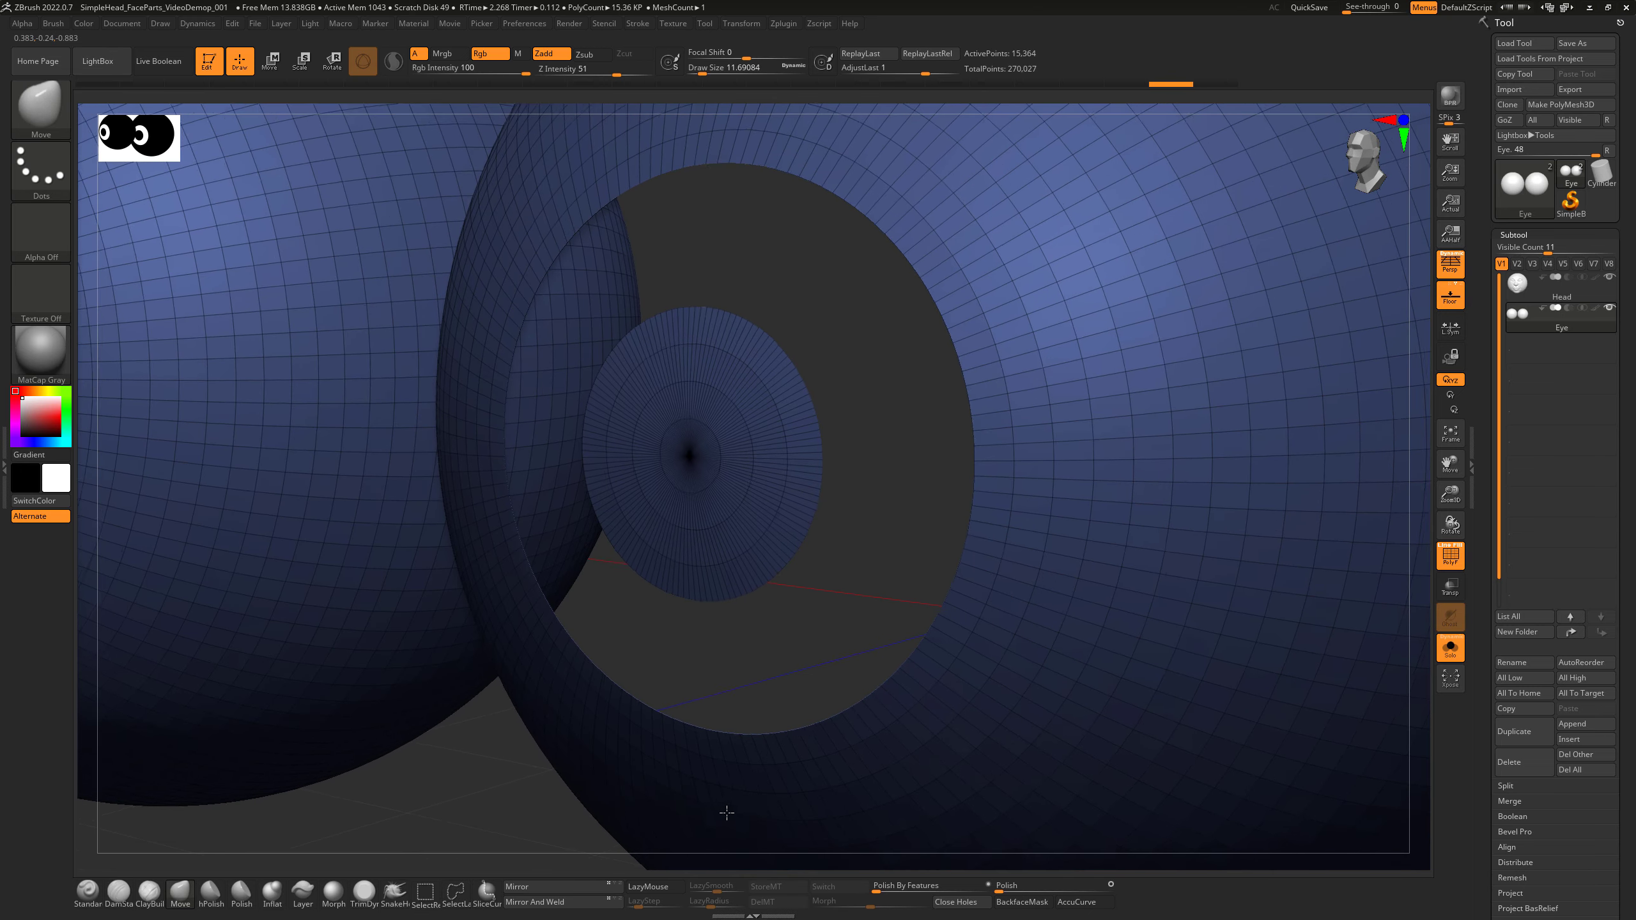
Hide further iris loops inward with SelectLasso, reducing the draw size to about 2.2 for precise edge picking.
ctrl+shift+click(773, 451)
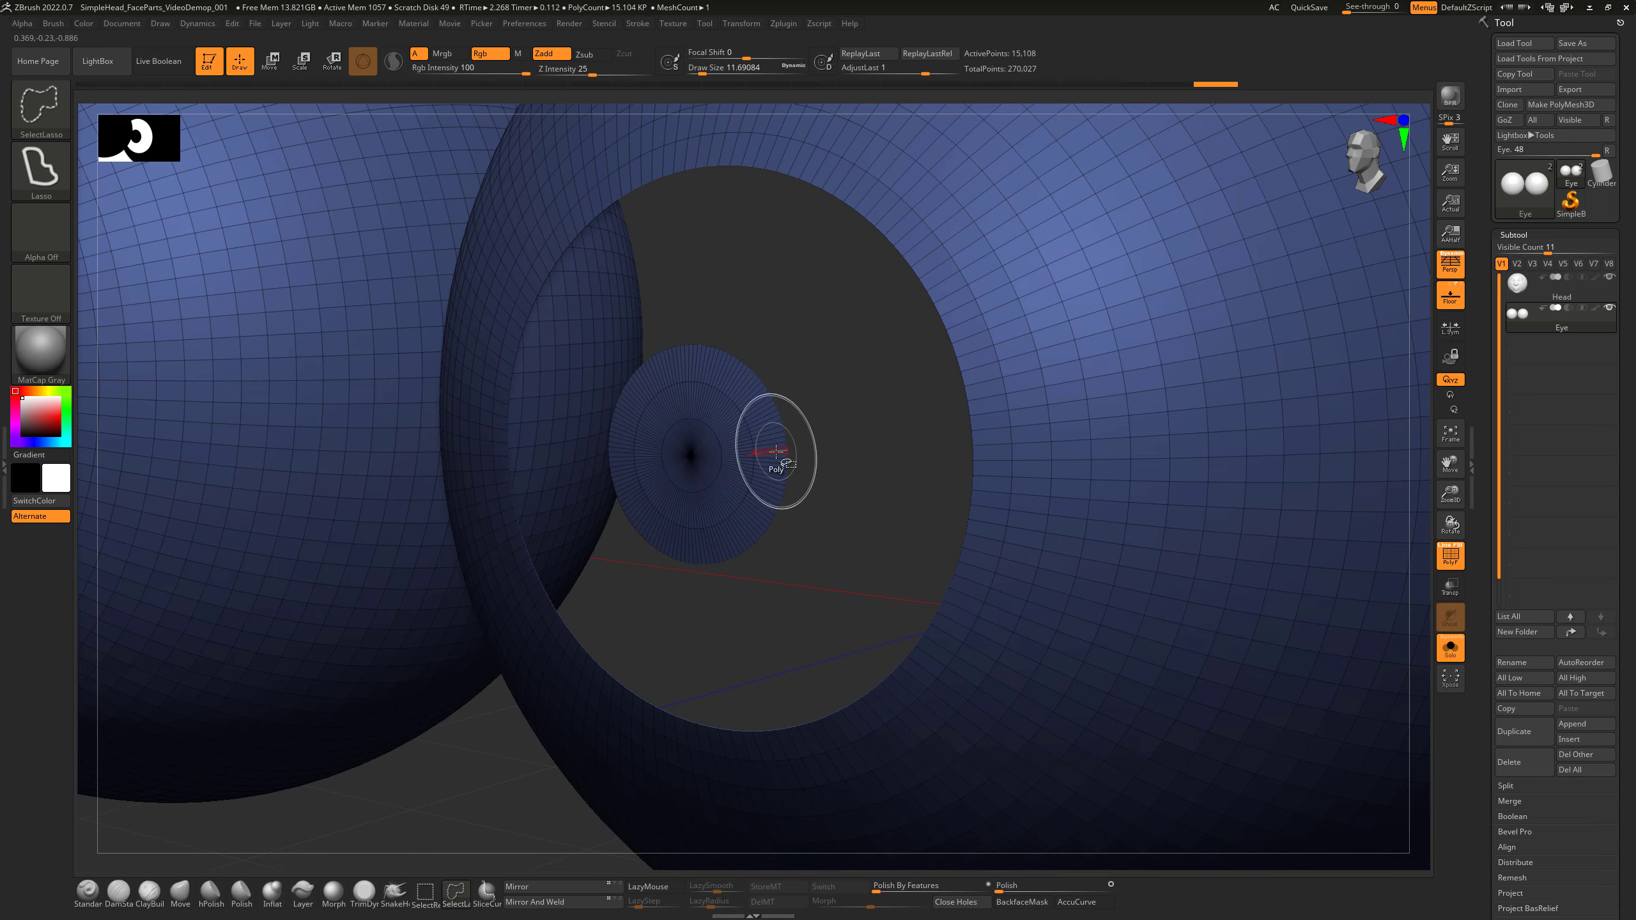
ctrl+shift+click(776, 452)
ctrl+shift+click(778, 451)
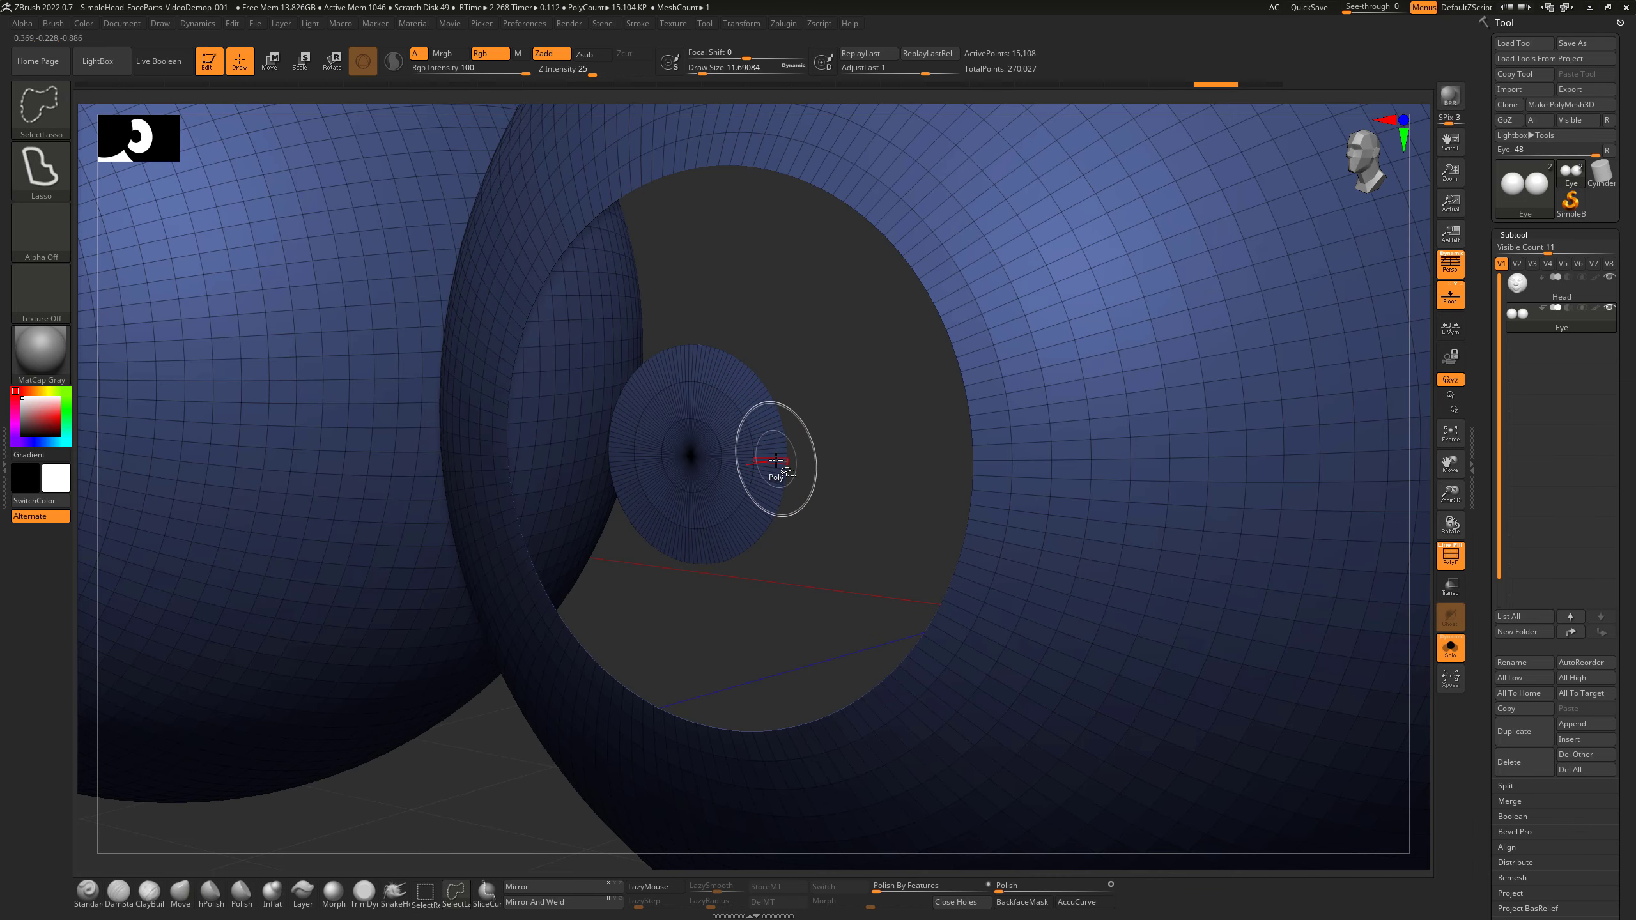
ctrl+shift+click(776, 460)
ctrl+shift+click(776, 459)
key(s)
drag(776, 457, 776, 462)
ctrl+shift+click(769, 465)
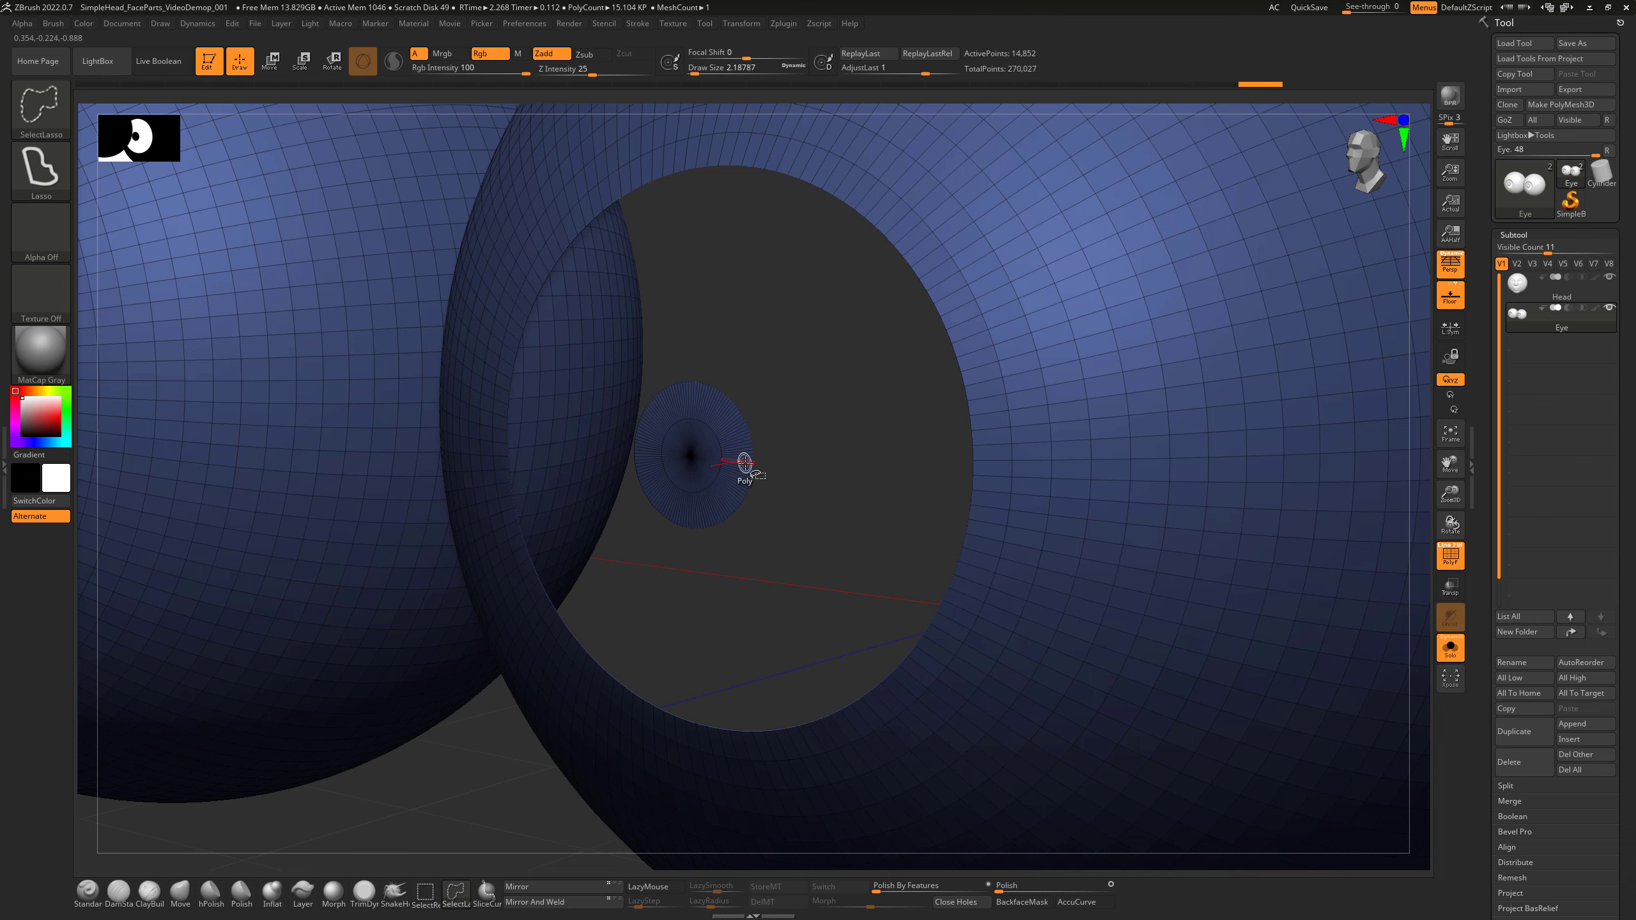
Hide the remaining iris loops around the pupil, keeping only a small pupil disc inside the opening.
ctrl+shift+click(745, 463)
ctrl+shift+click(739, 463)
alt+drag(797, 596, 789, 562)
ctrl+shift+click(737, 472)
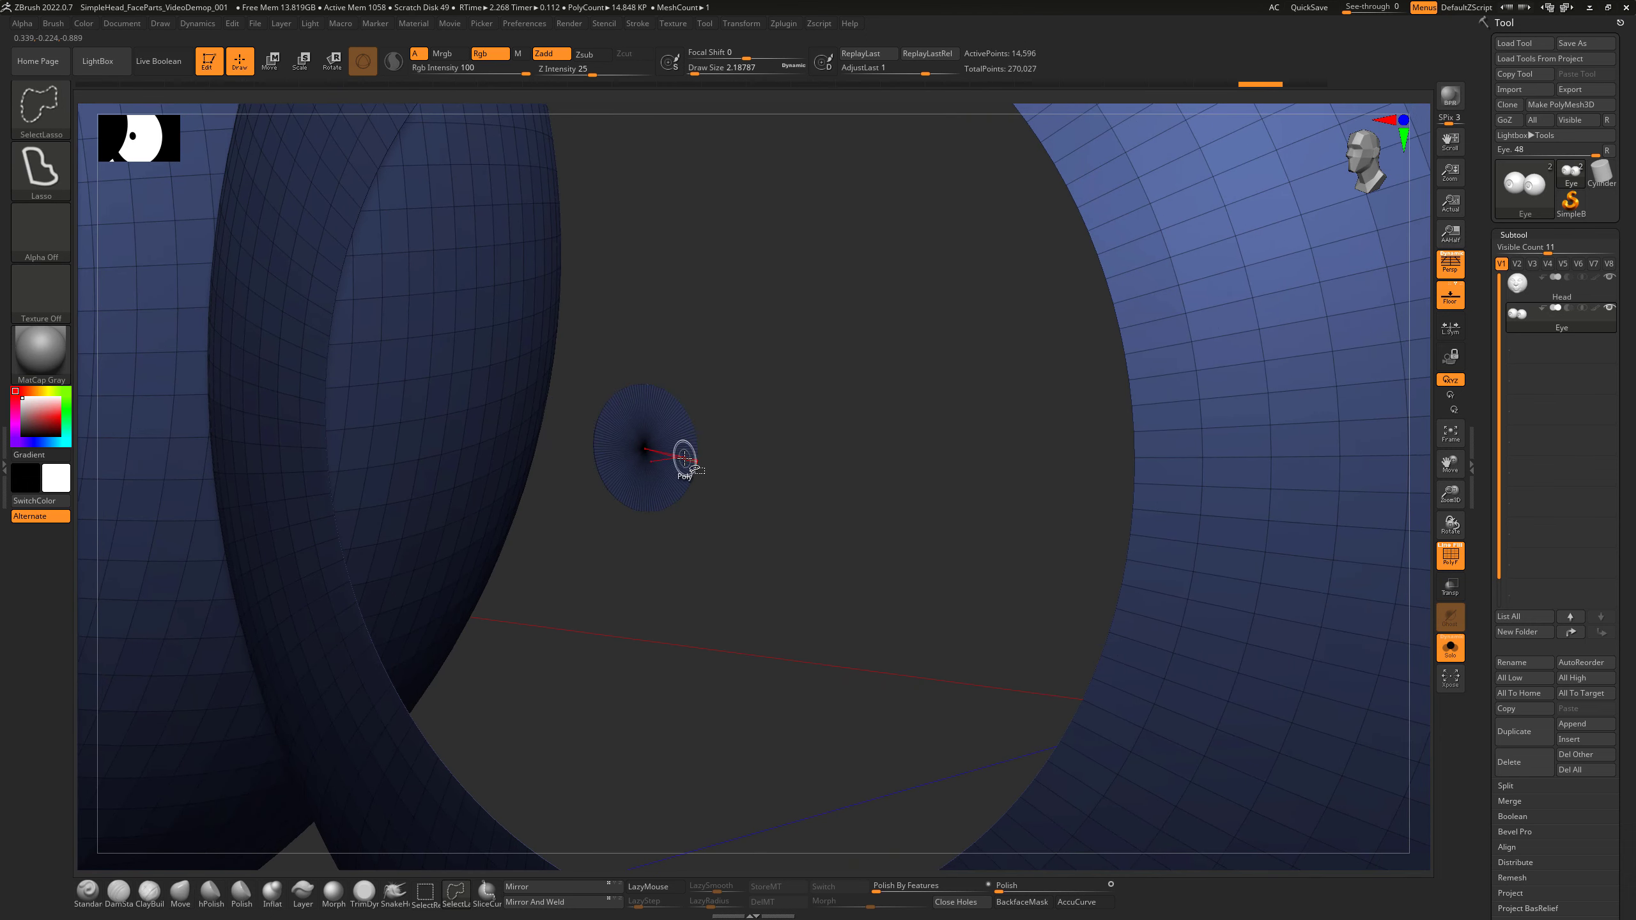
ctrl+shift+click(686, 460)
ctrl+shift+click(687, 461)
ctrl+shift+click(684, 465)
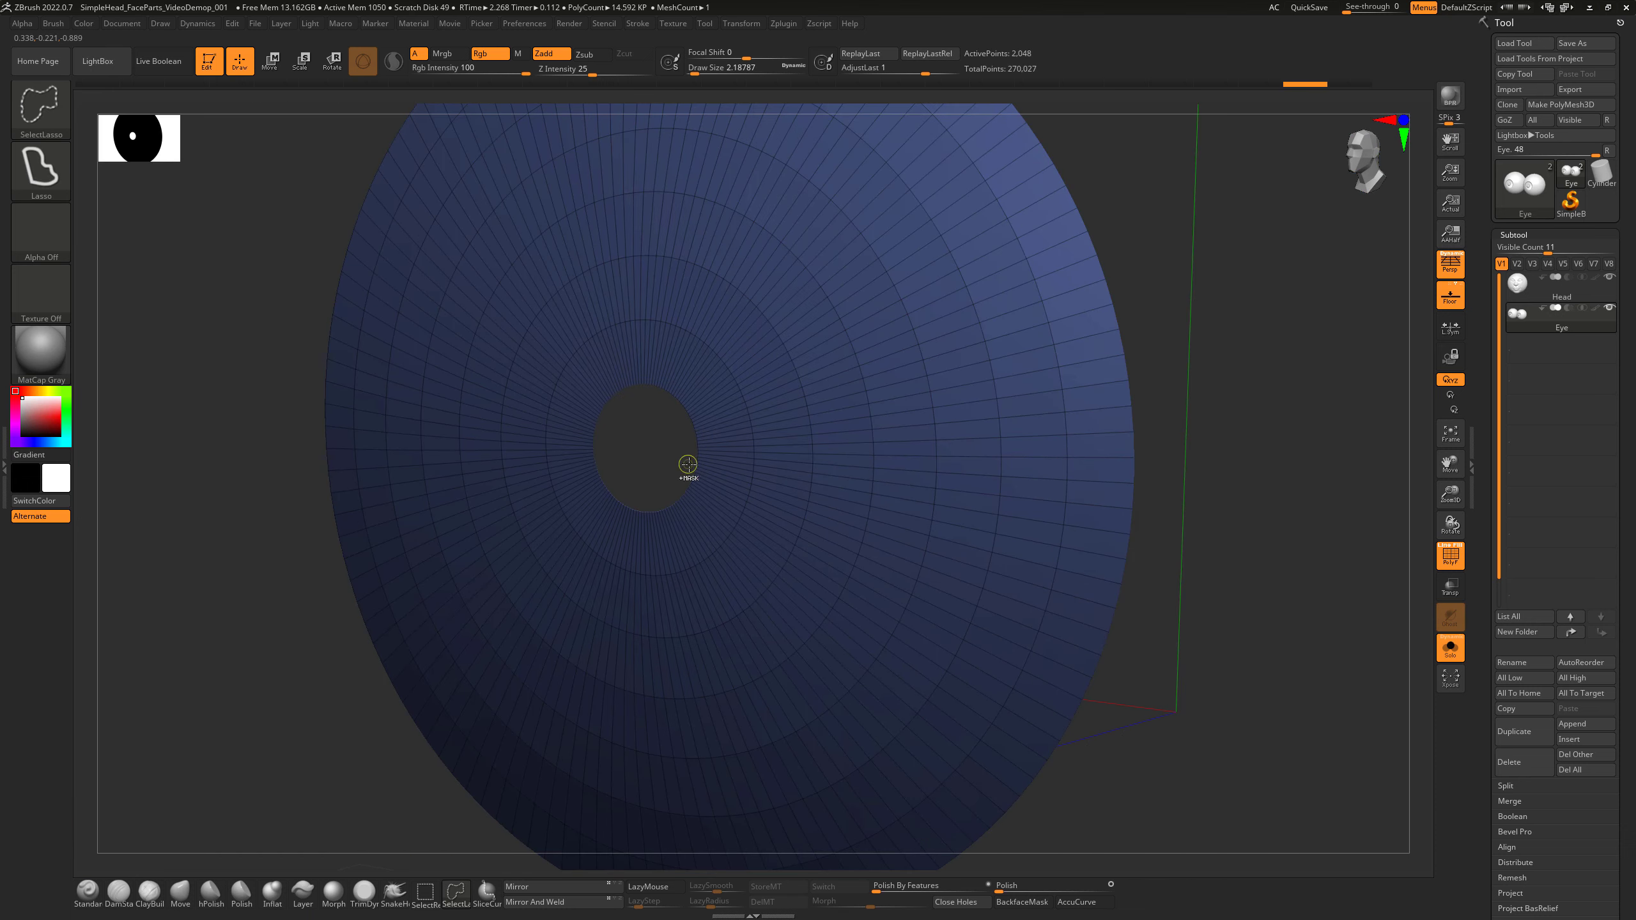
ctrl+shift+click(688, 464)
Group the visible eyeball and pupil faces into a new polygroup and unhide the iris loops.
ctrl+right_drag(863, 594, 959, 695)
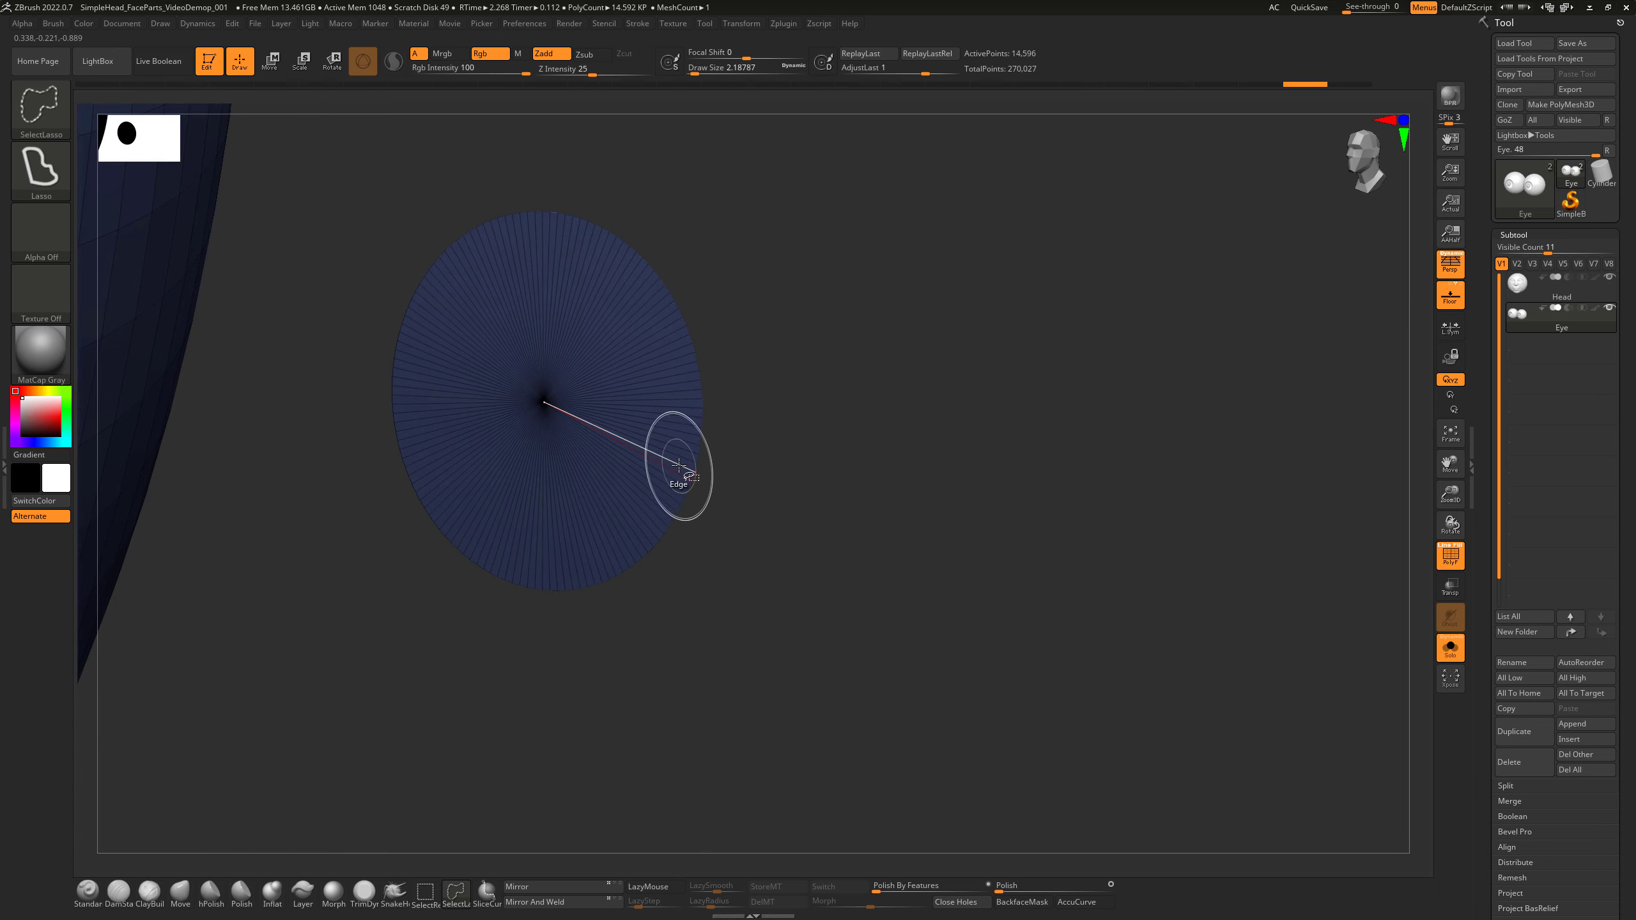
ctrl+right_drag(907, 557, 725, 445)
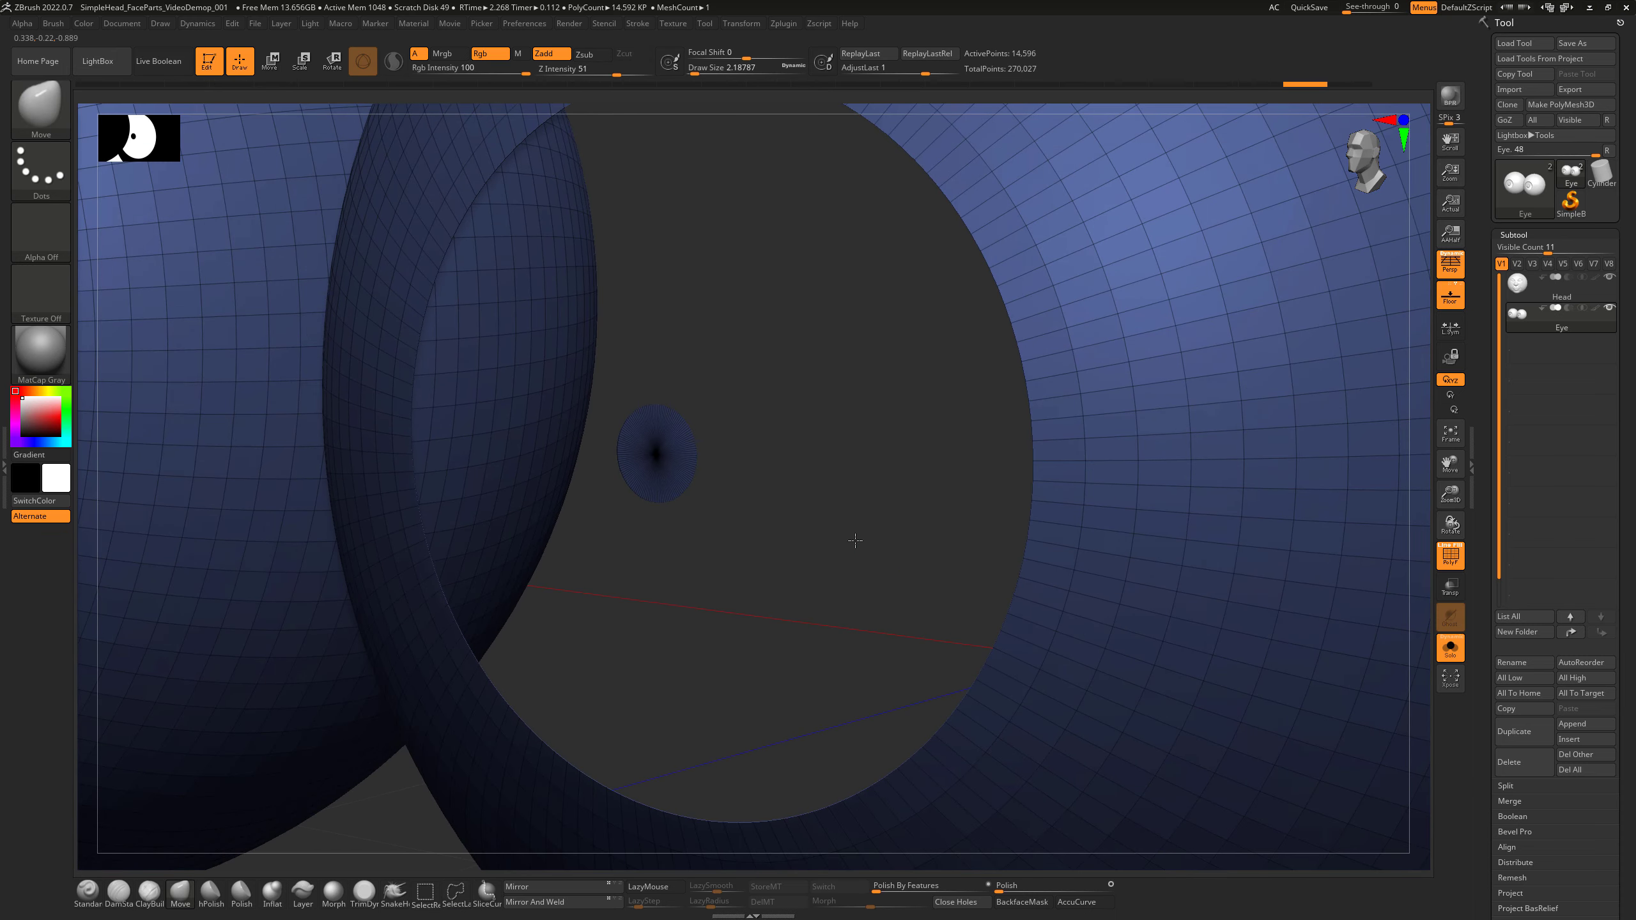
ctrl+right_drag(858, 545, 724, 496)
right_drag(871, 749, 934, 730)
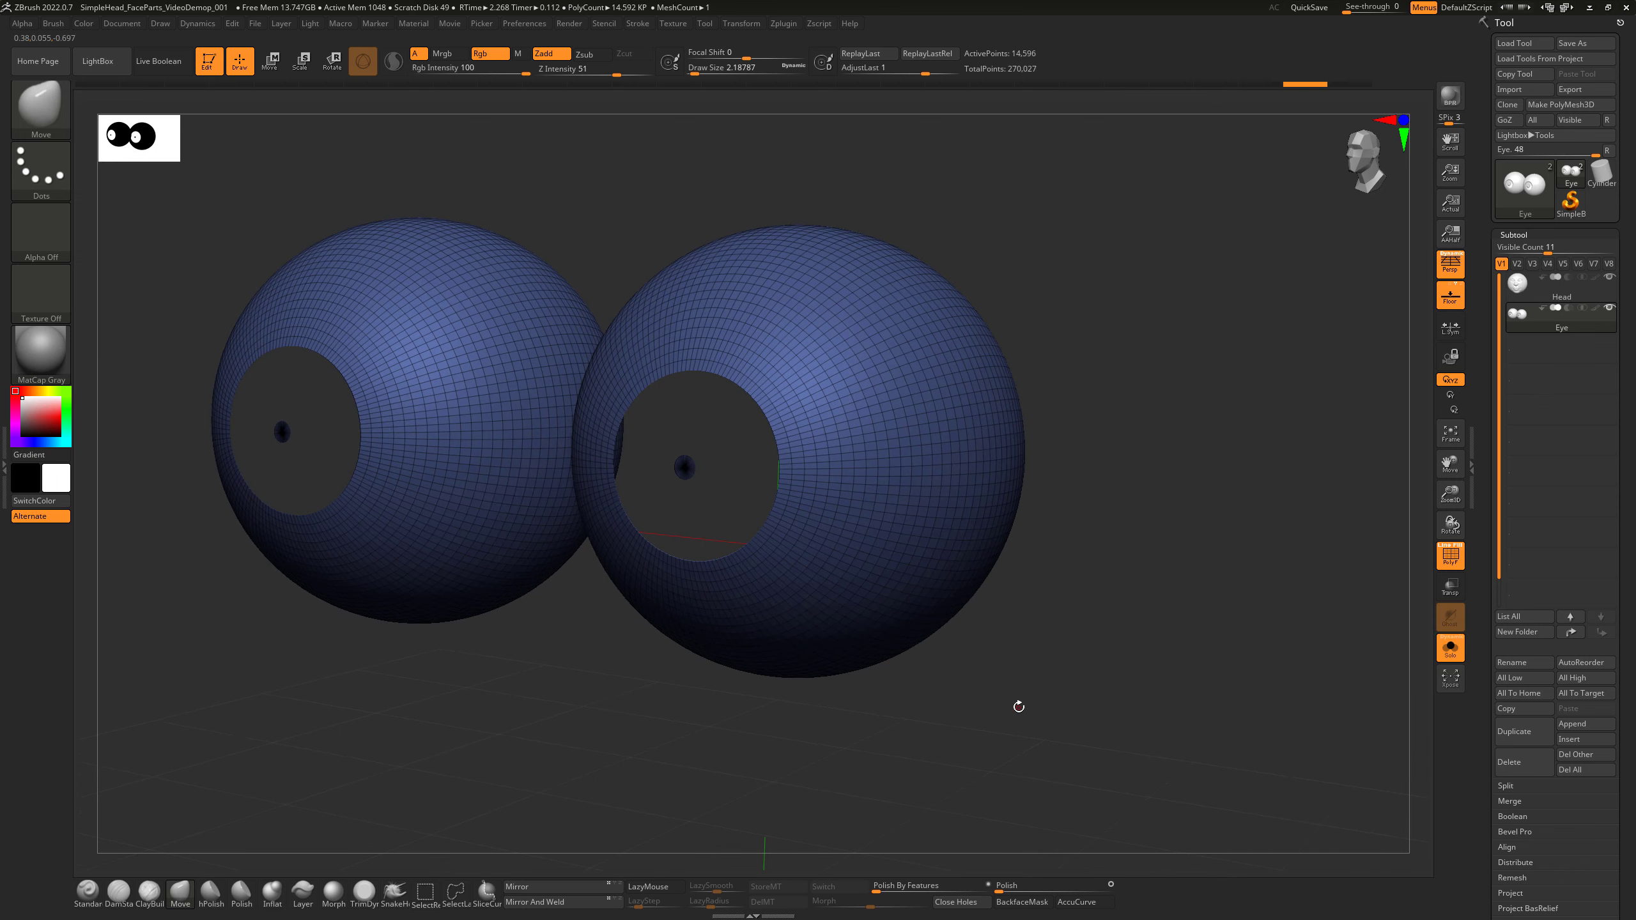
key(ctrl+w)
mouse_move(1093, 620)
alt+right_down()
mouse_move(1142, 618)
mouse_move(1154, 639)
alt+right_up()
key(ctrl+shift)
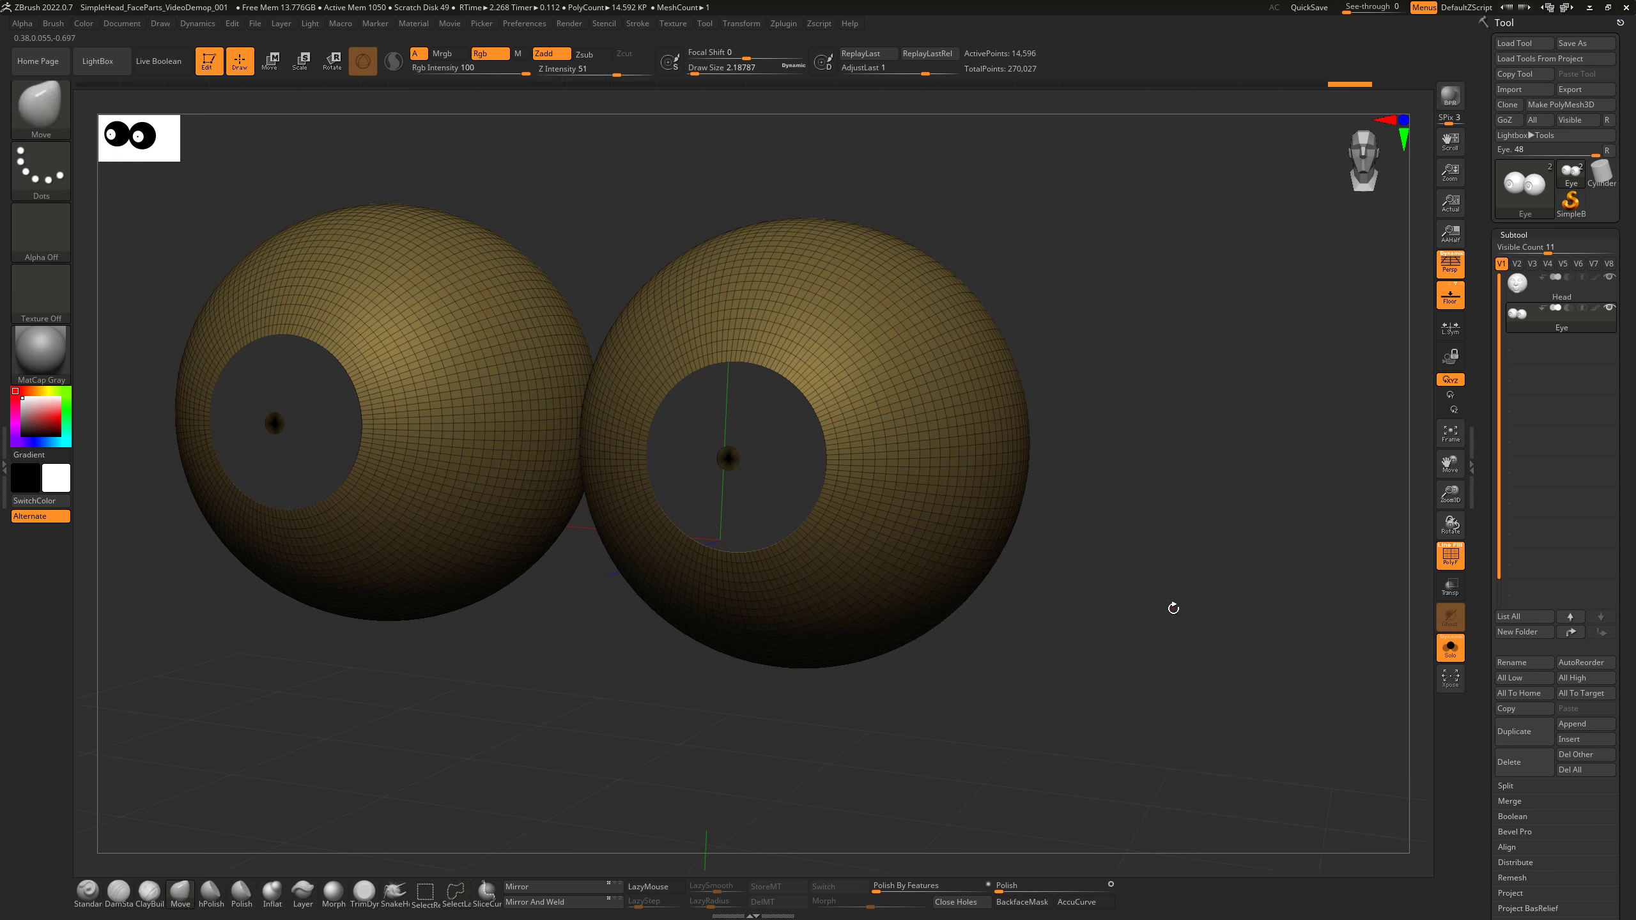
ctrl+shift+click(1183, 608)
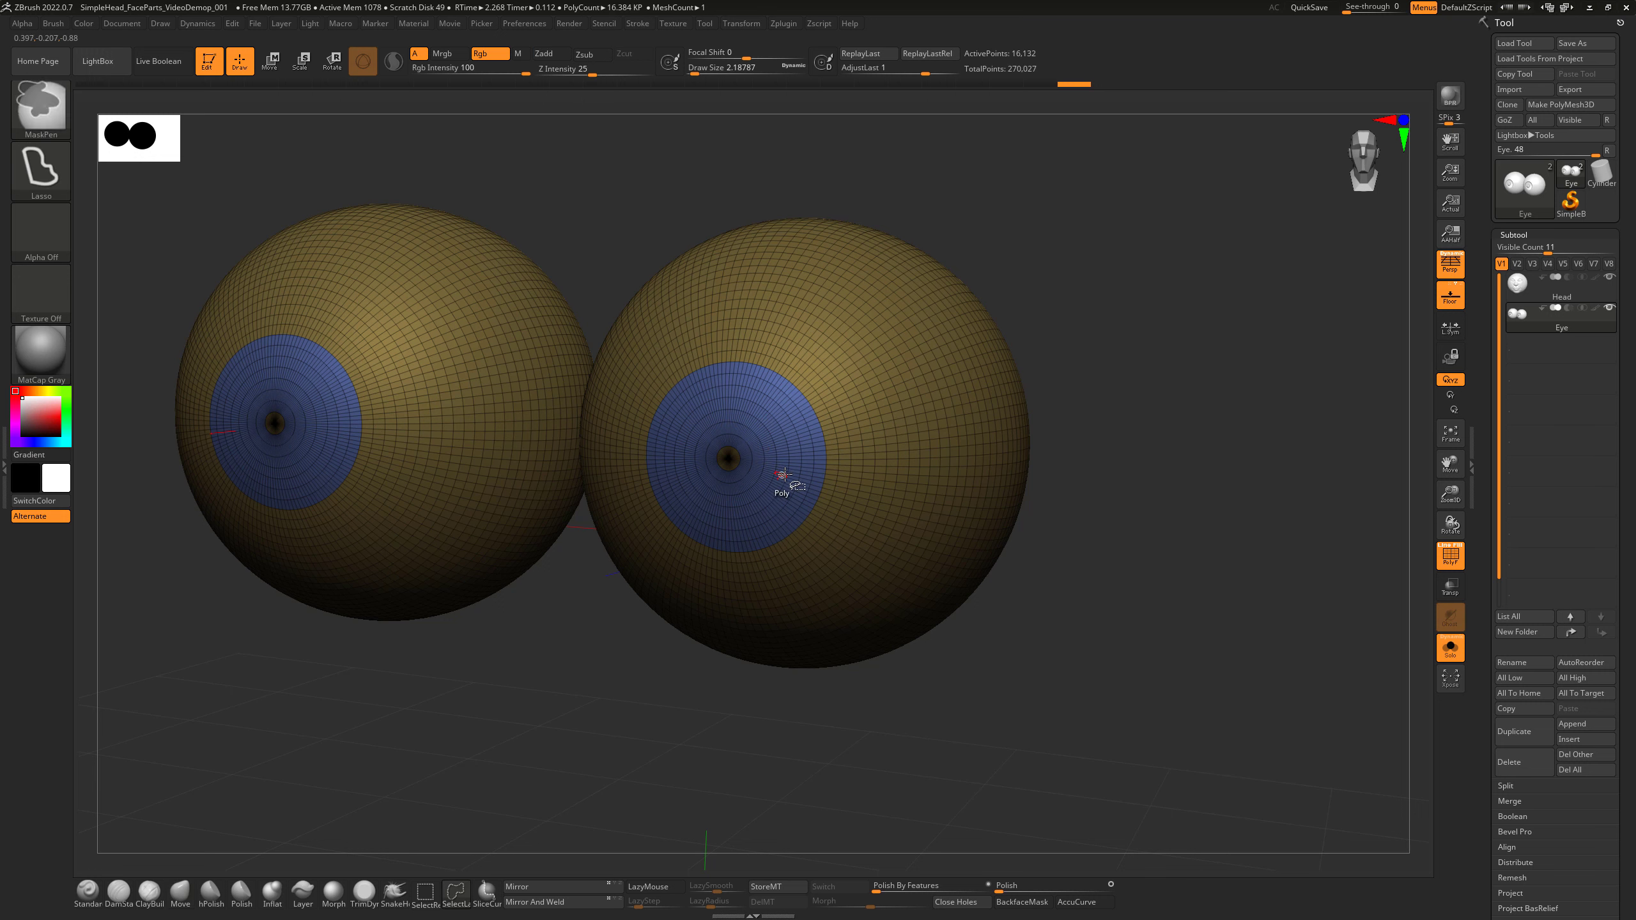
Isolate the iris polygroup on both eyeballs and mask it completely.
ctrl+shift+click(780, 475)
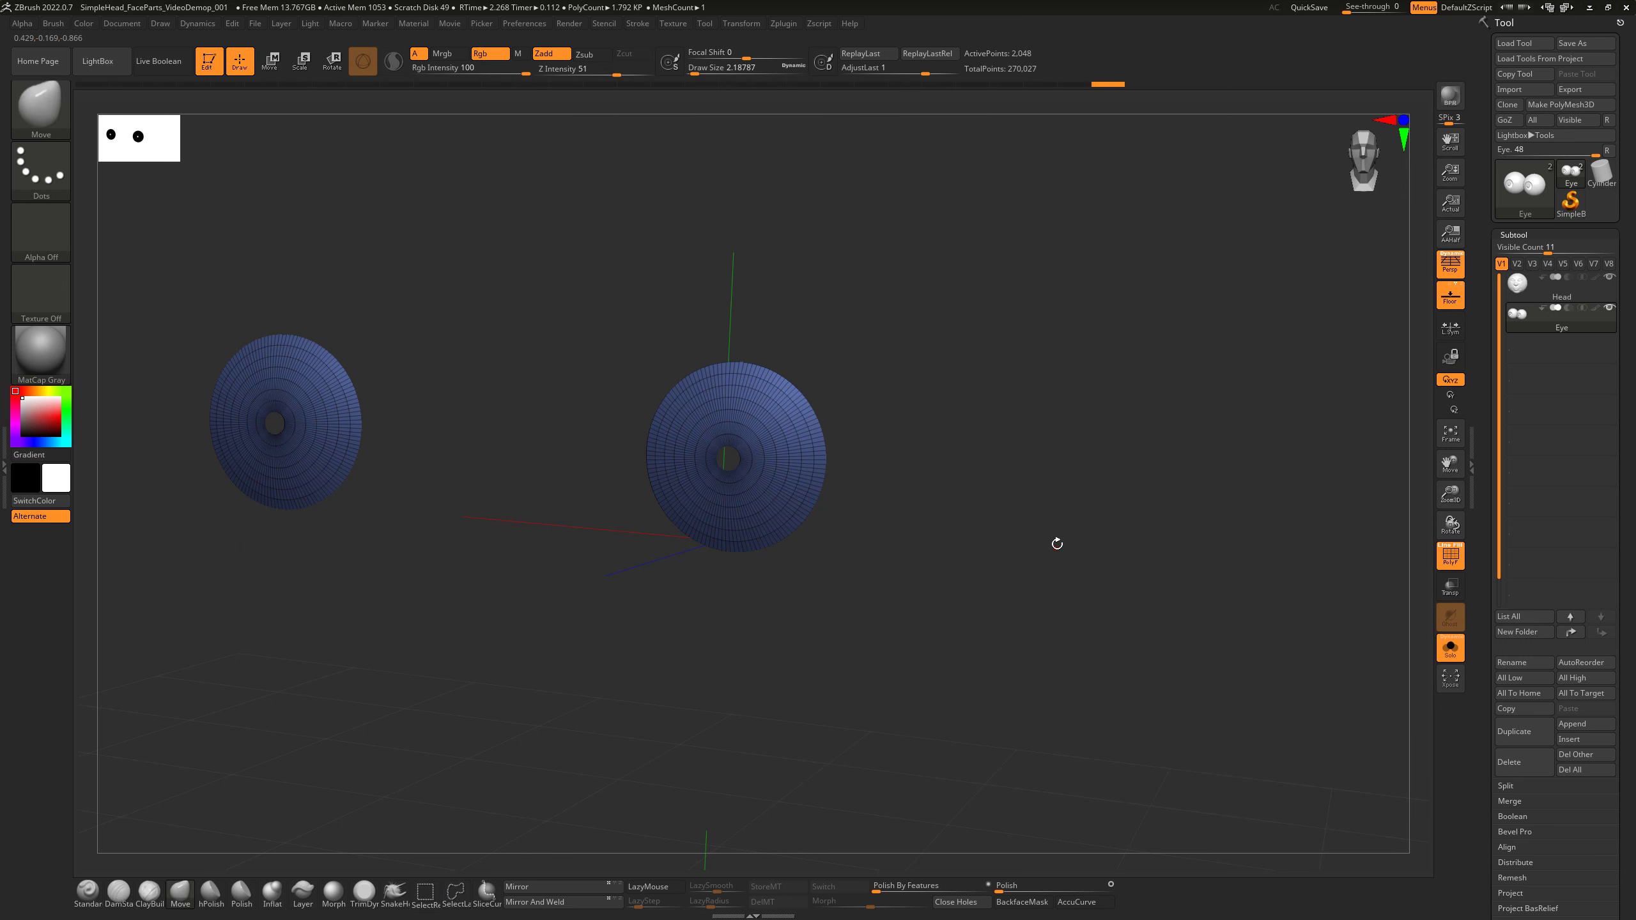
key(ctrl)
ctrl+click(1140, 500)
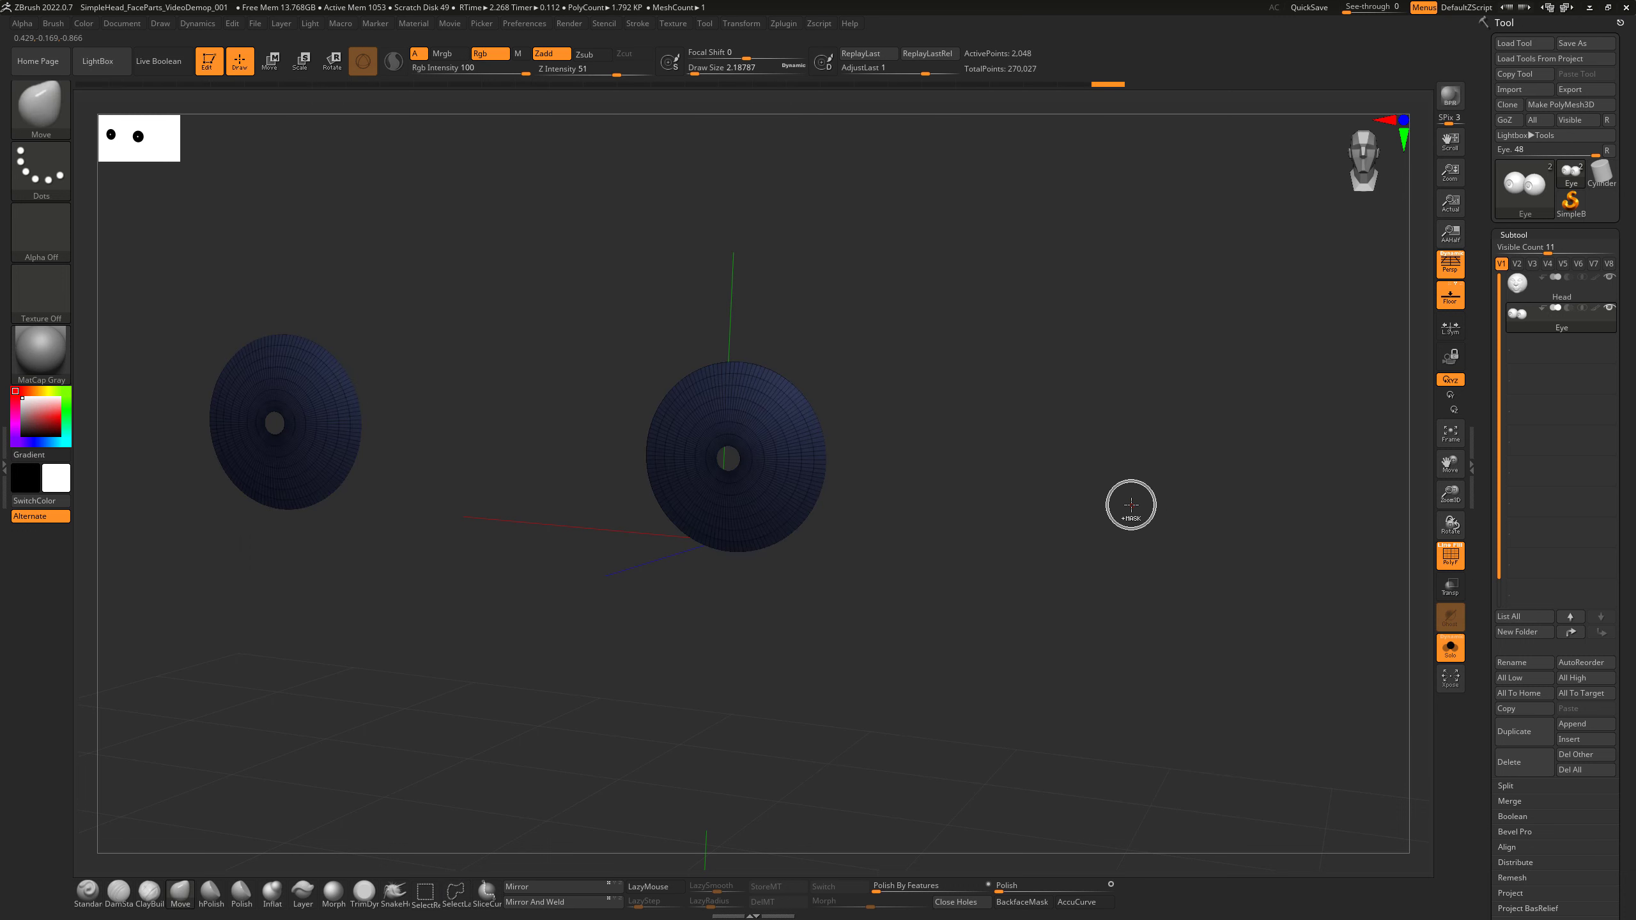
Leave Solo mode and show the complete eyeballs in the head without the wireframe.
click(1450, 647)
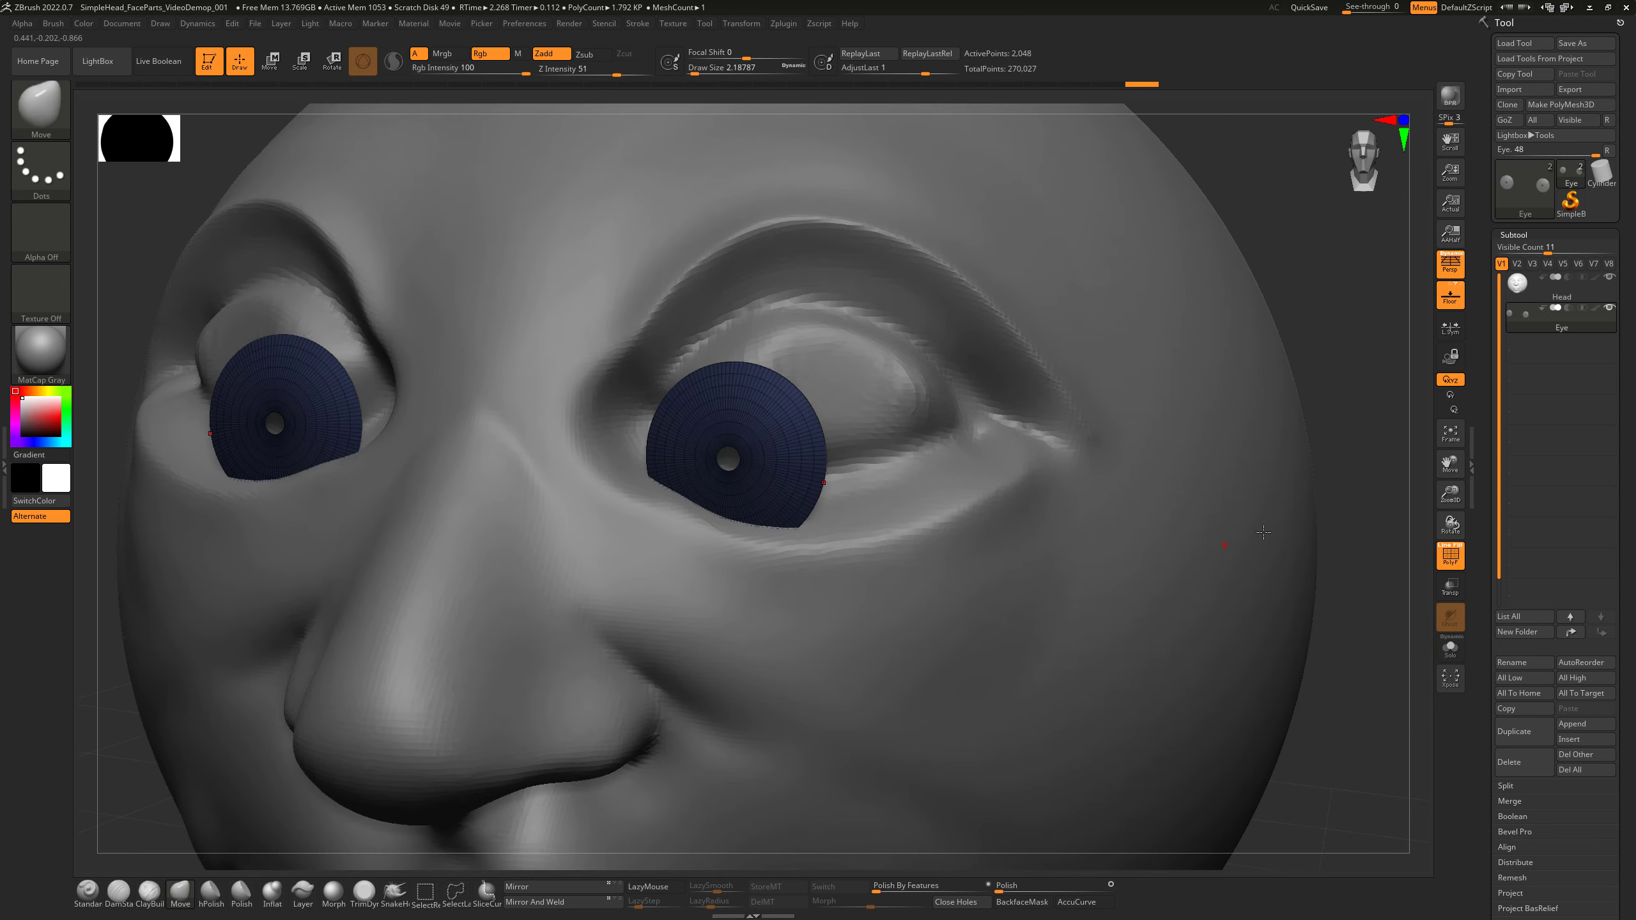
ctrl+shift+click(1360, 522)
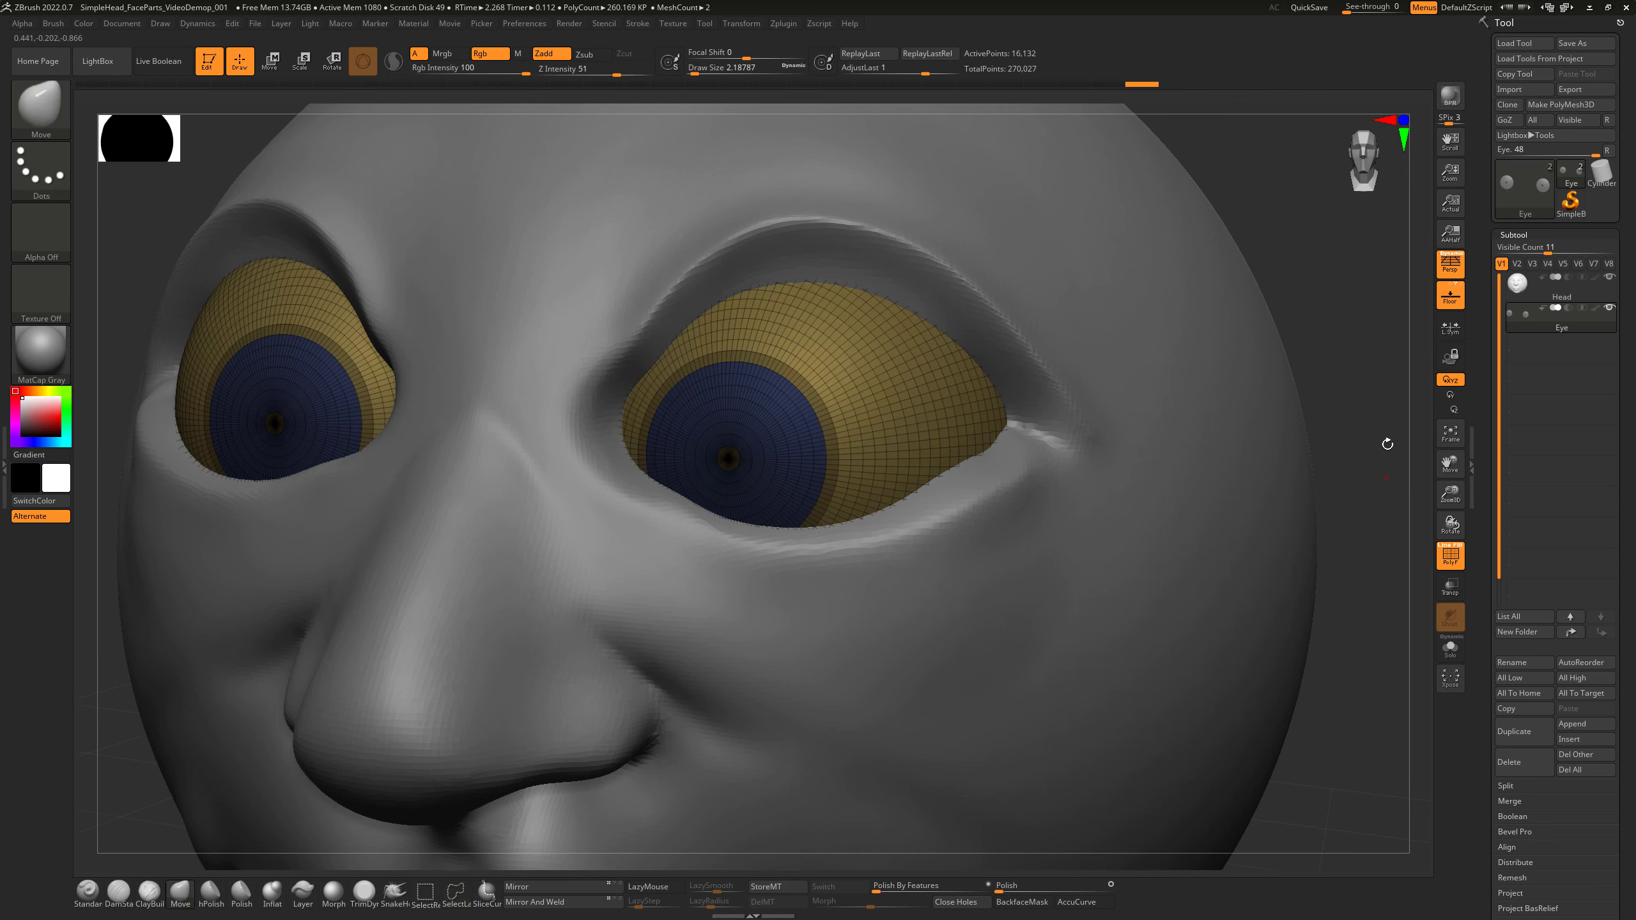
click(1451, 556)
Frame the whole head from the front and make the Head subtool active.
key(f)
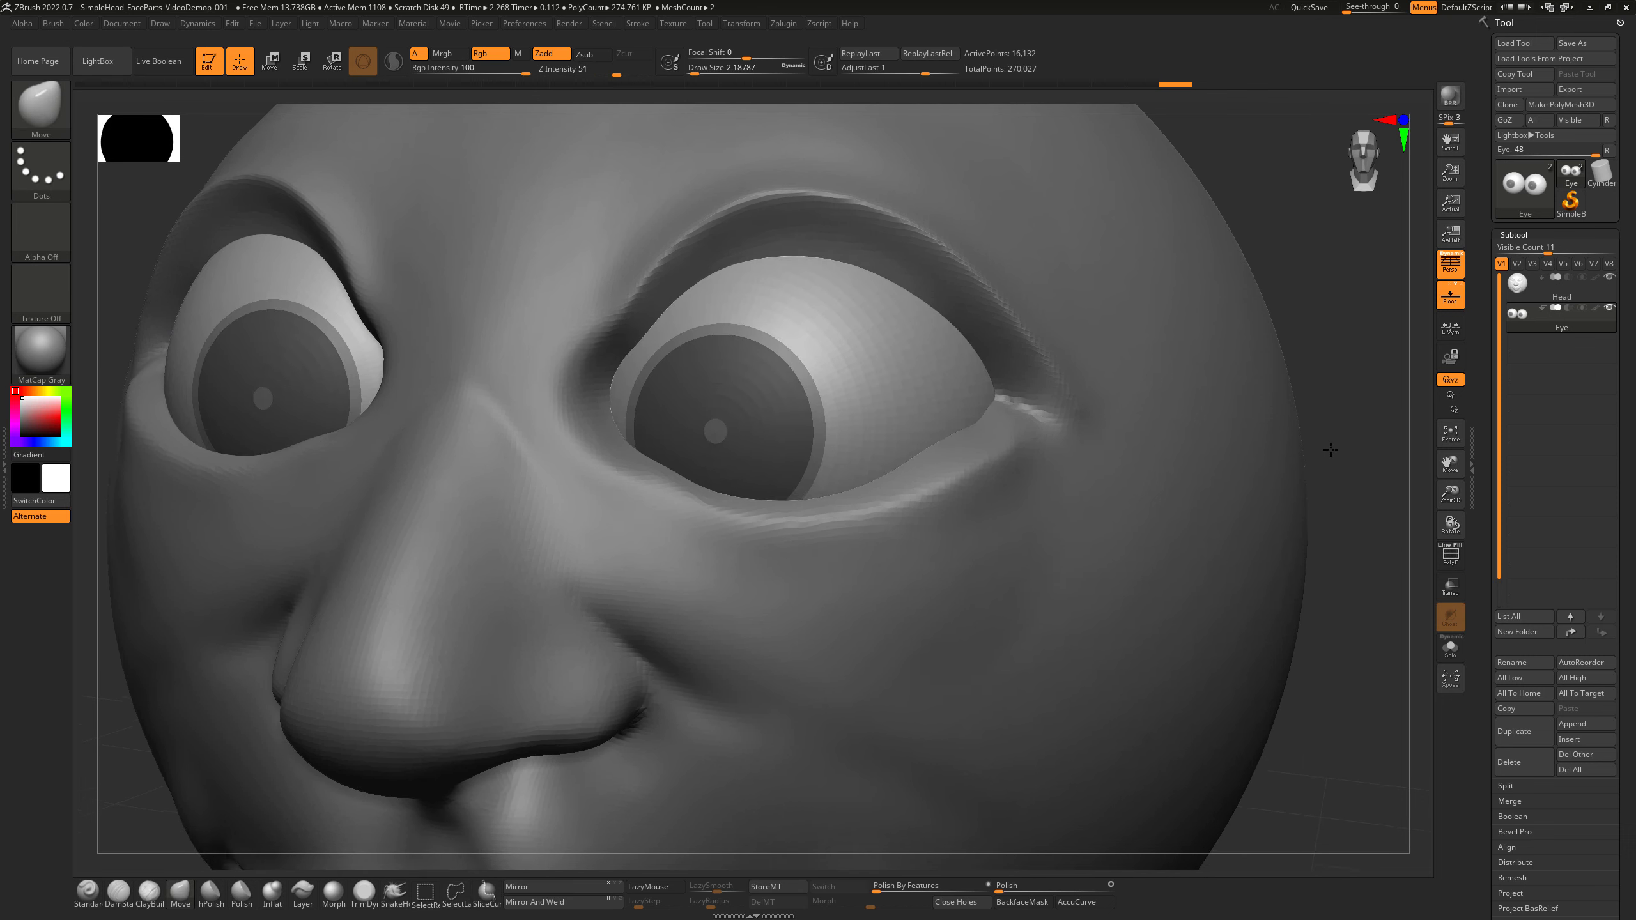
shift+drag(1257, 488, 1256, 486)
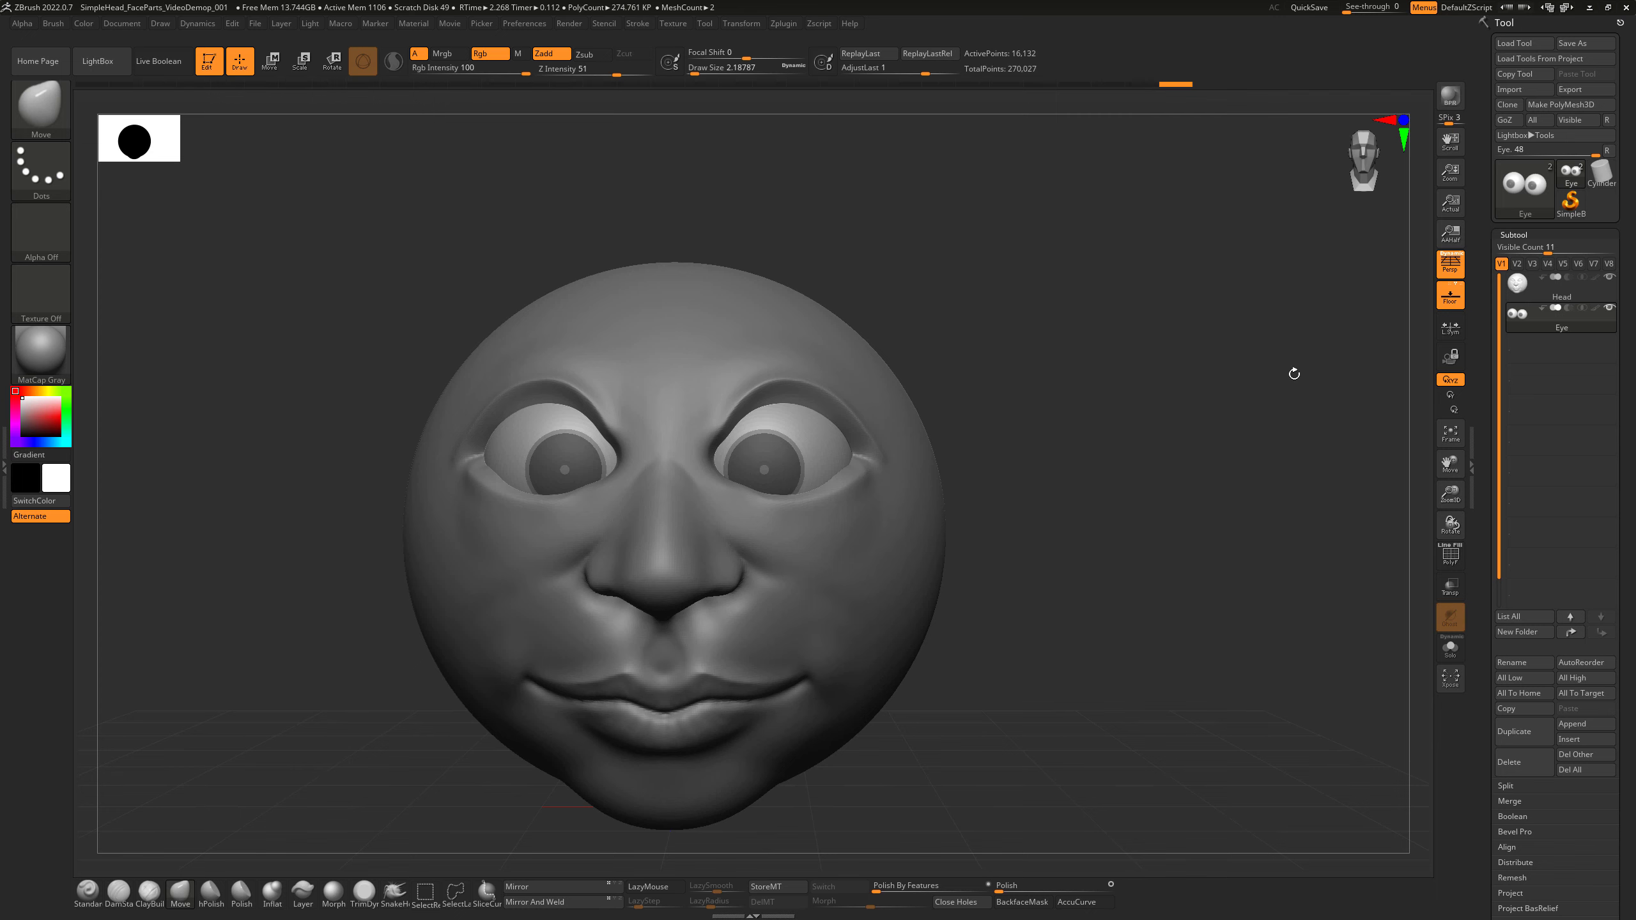
click(1511, 288)
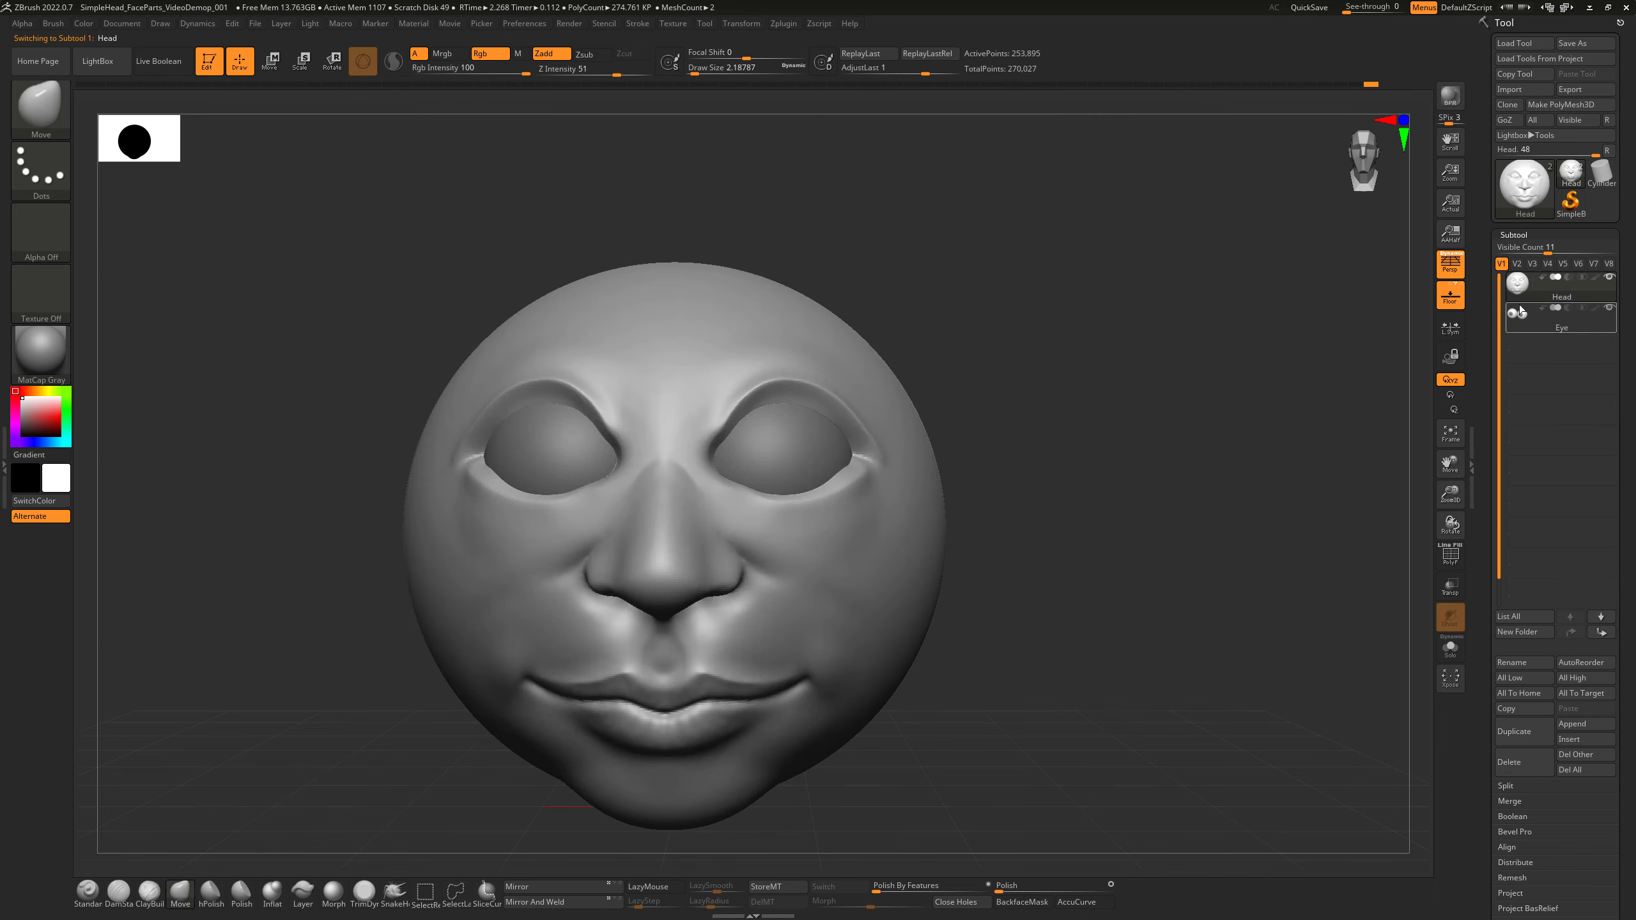
Make the Eye subtool active and invert its mask so that only the irises are unmasked.
click(1517, 324)
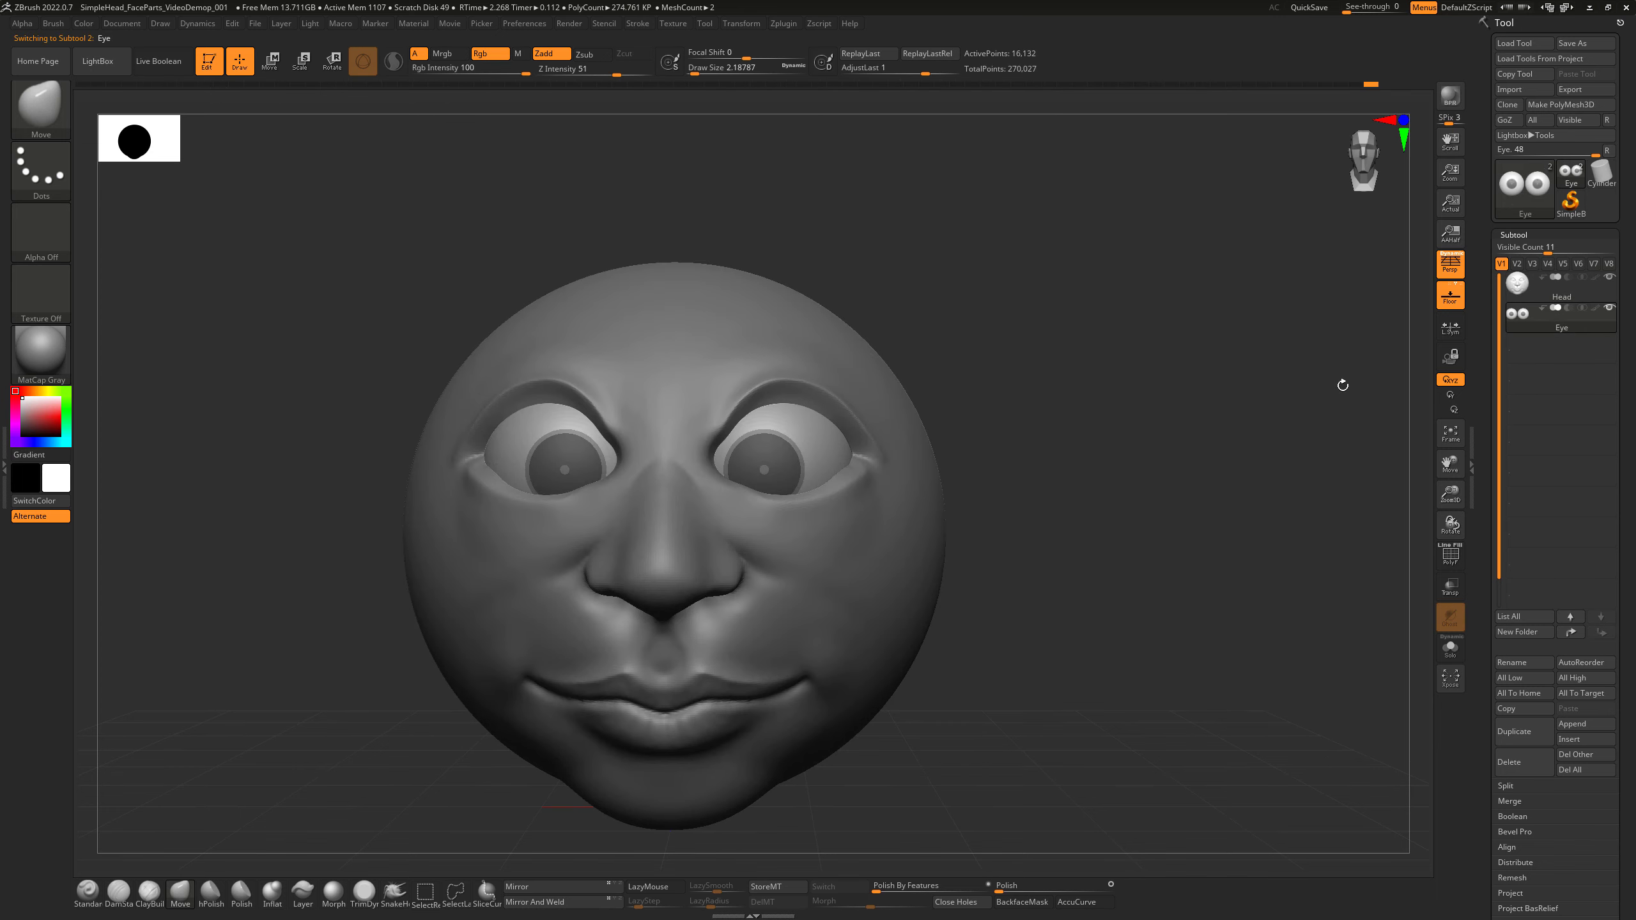
drag(1187, 510, 1244, 567)
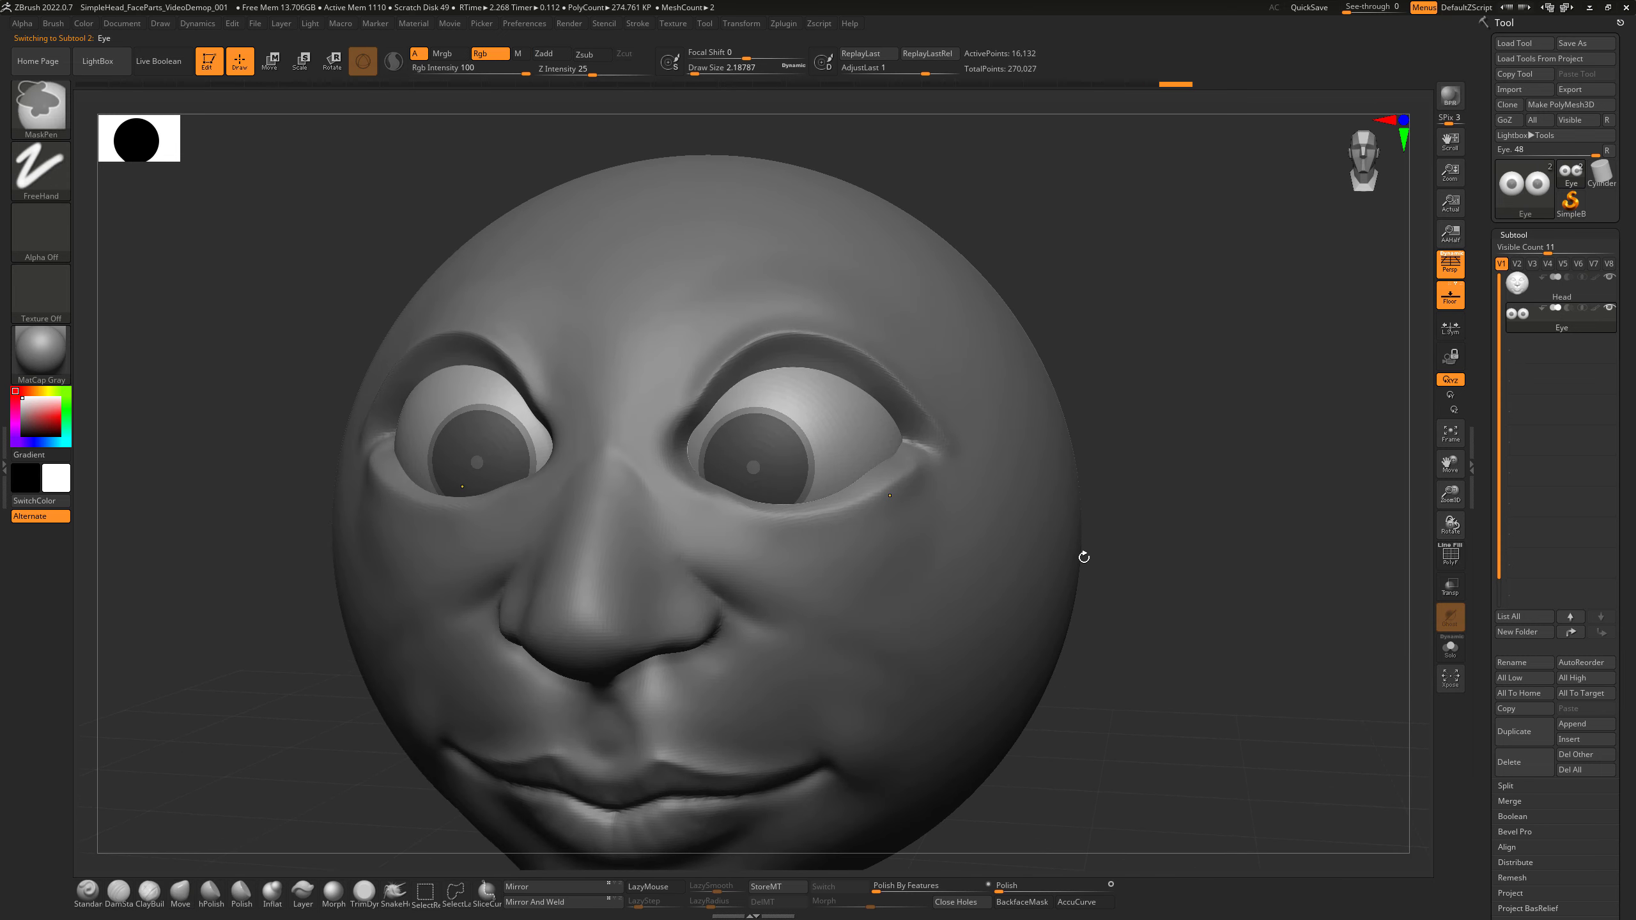
key(ctrl+z)
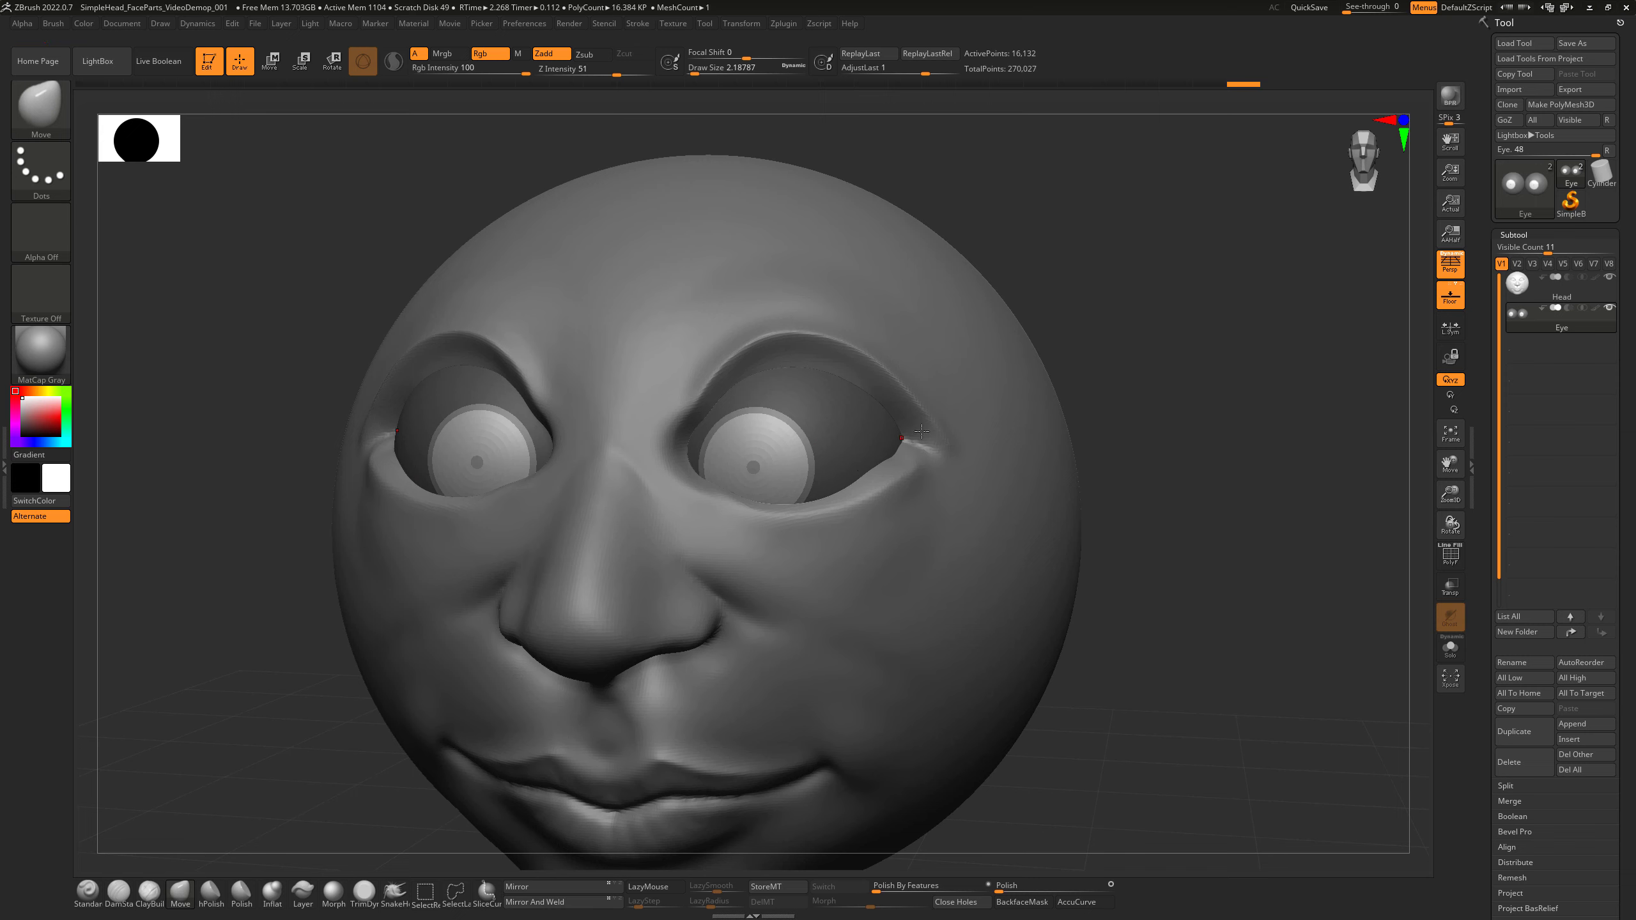
Choose a dark grey colour with RGB 69, 69, 69 and fill the unmasked irises of the Eye subtool with it.
drag(34, 415, 16, 427)
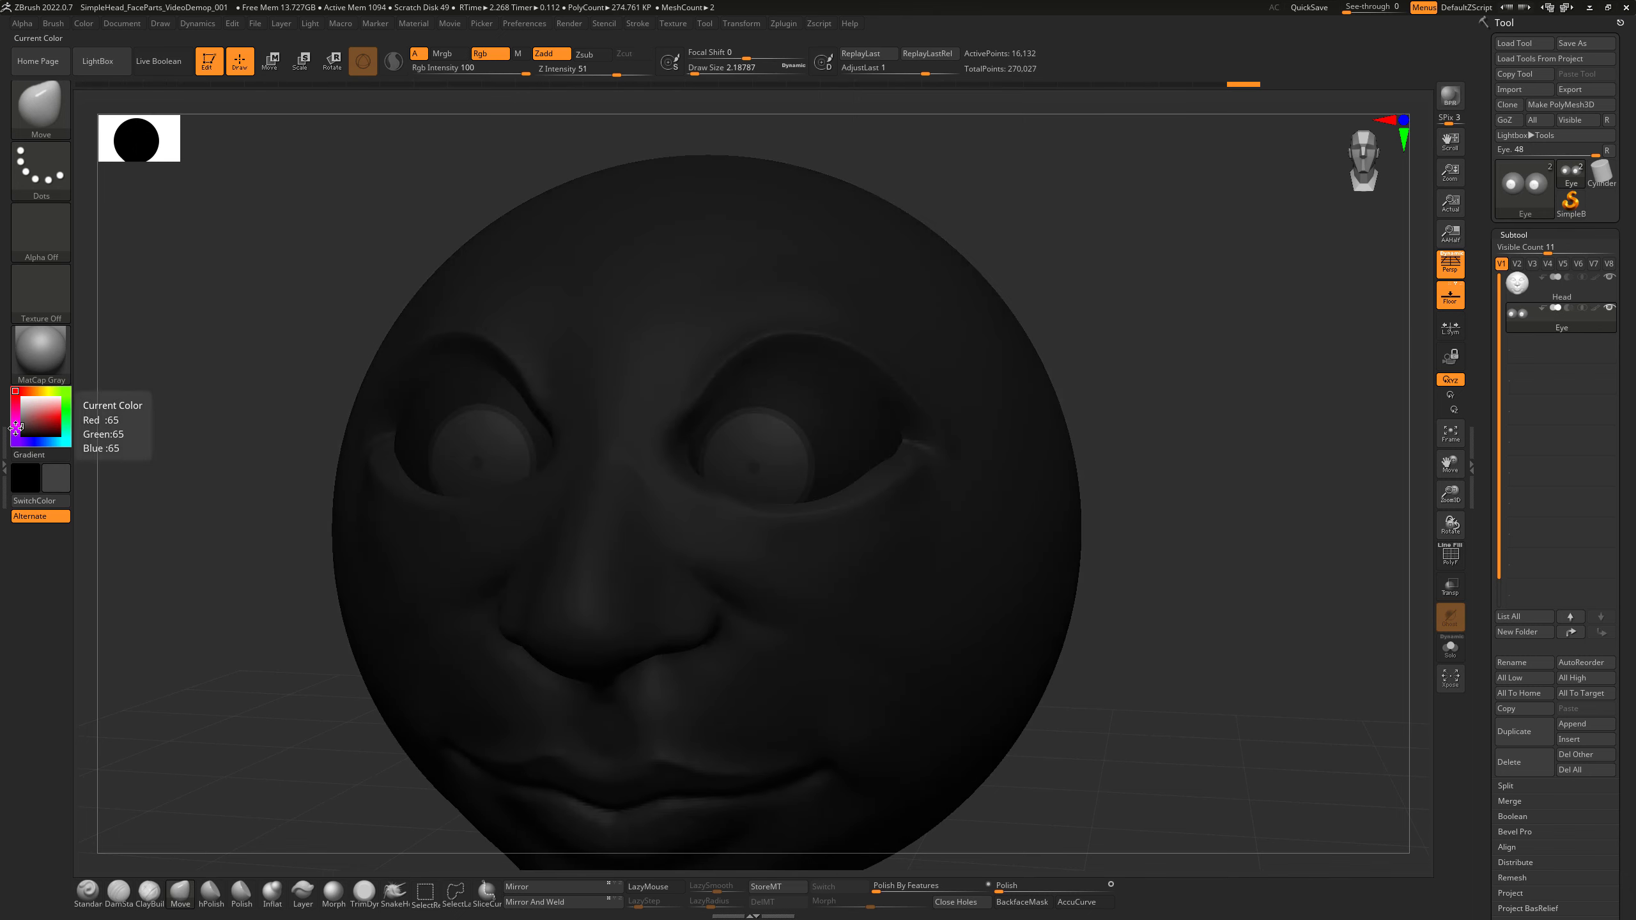
click(53, 413)
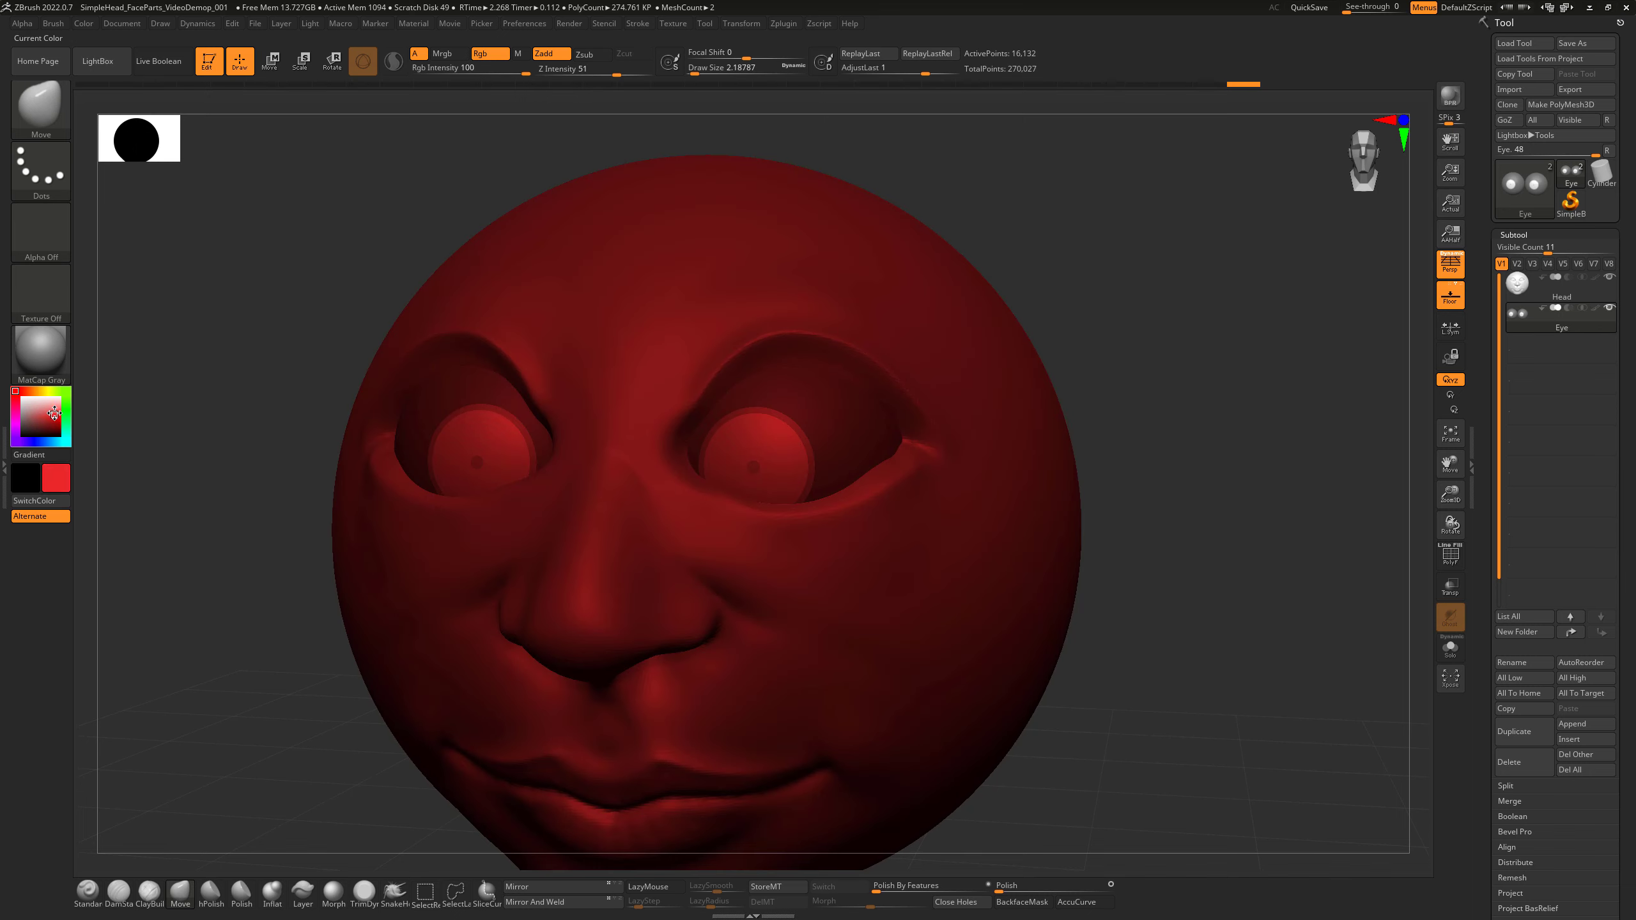
mouse_move(35, 419)
mouse_down()
mouse_move(14, 427)
mouse_move(40, 414)
mouse_move(15, 396)
mouse_move(21, 426)
mouse_up()
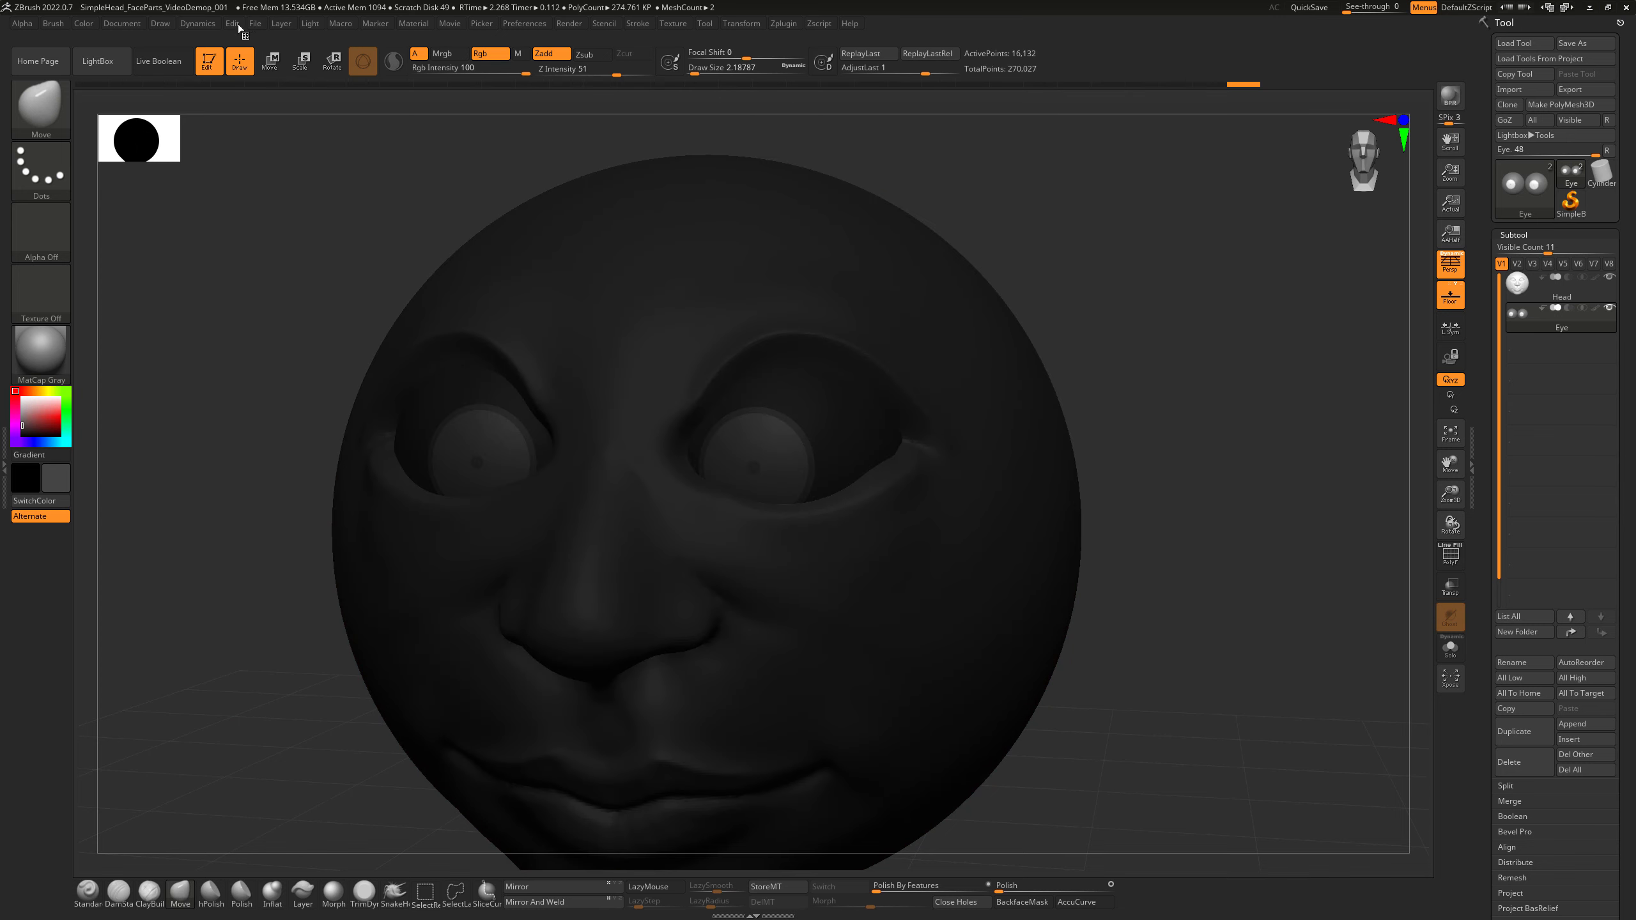
click(90, 26)
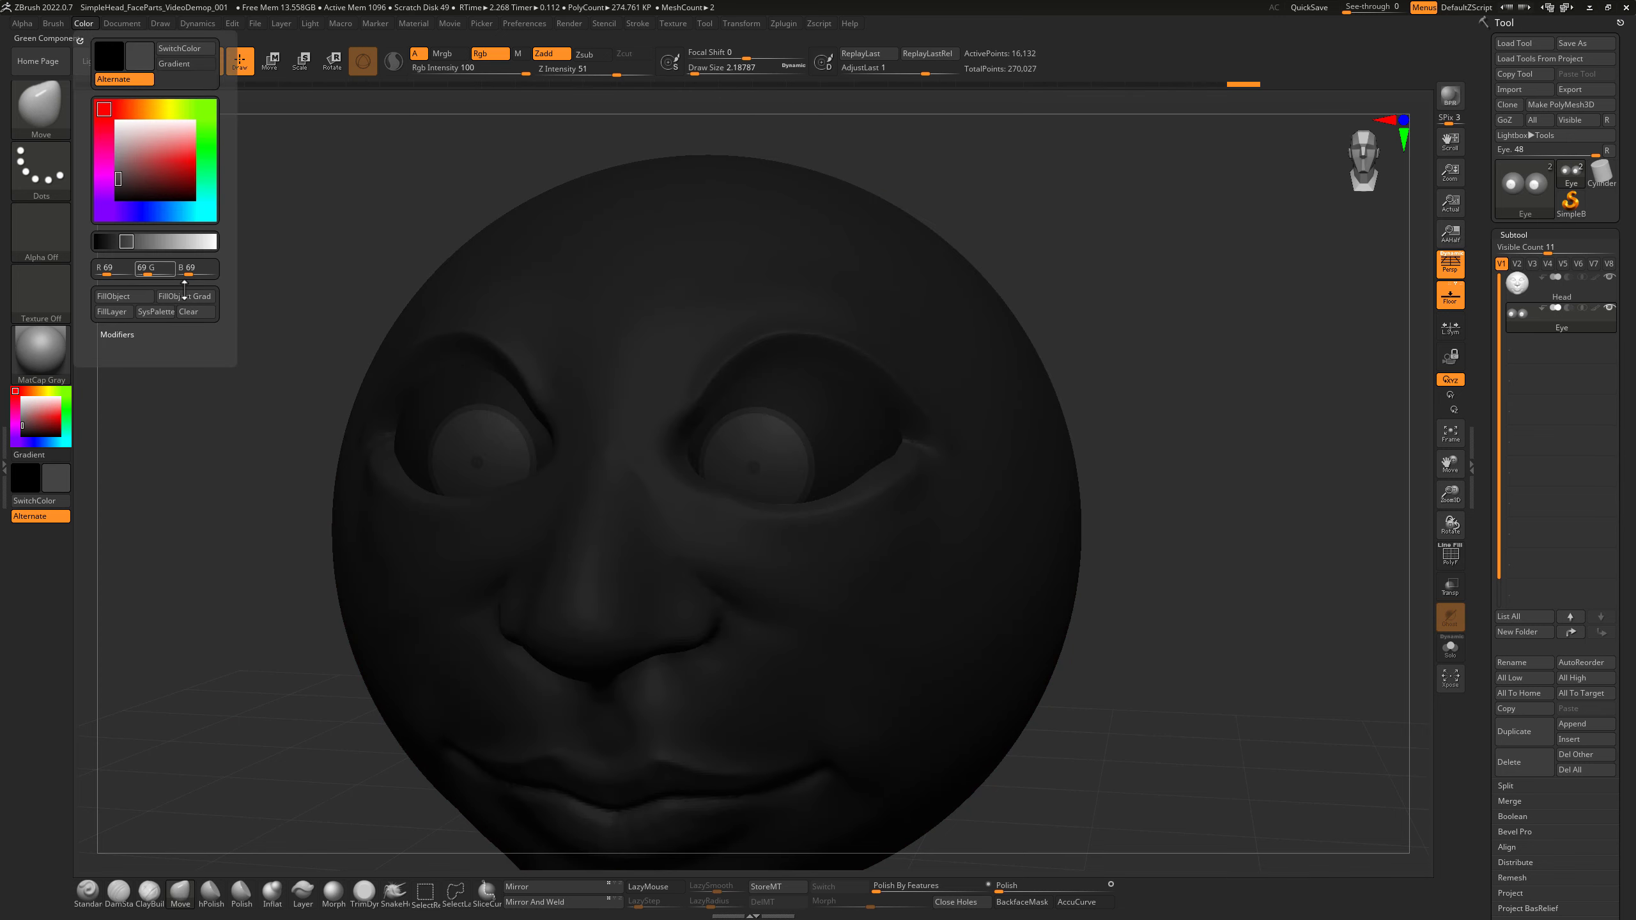
click(124, 297)
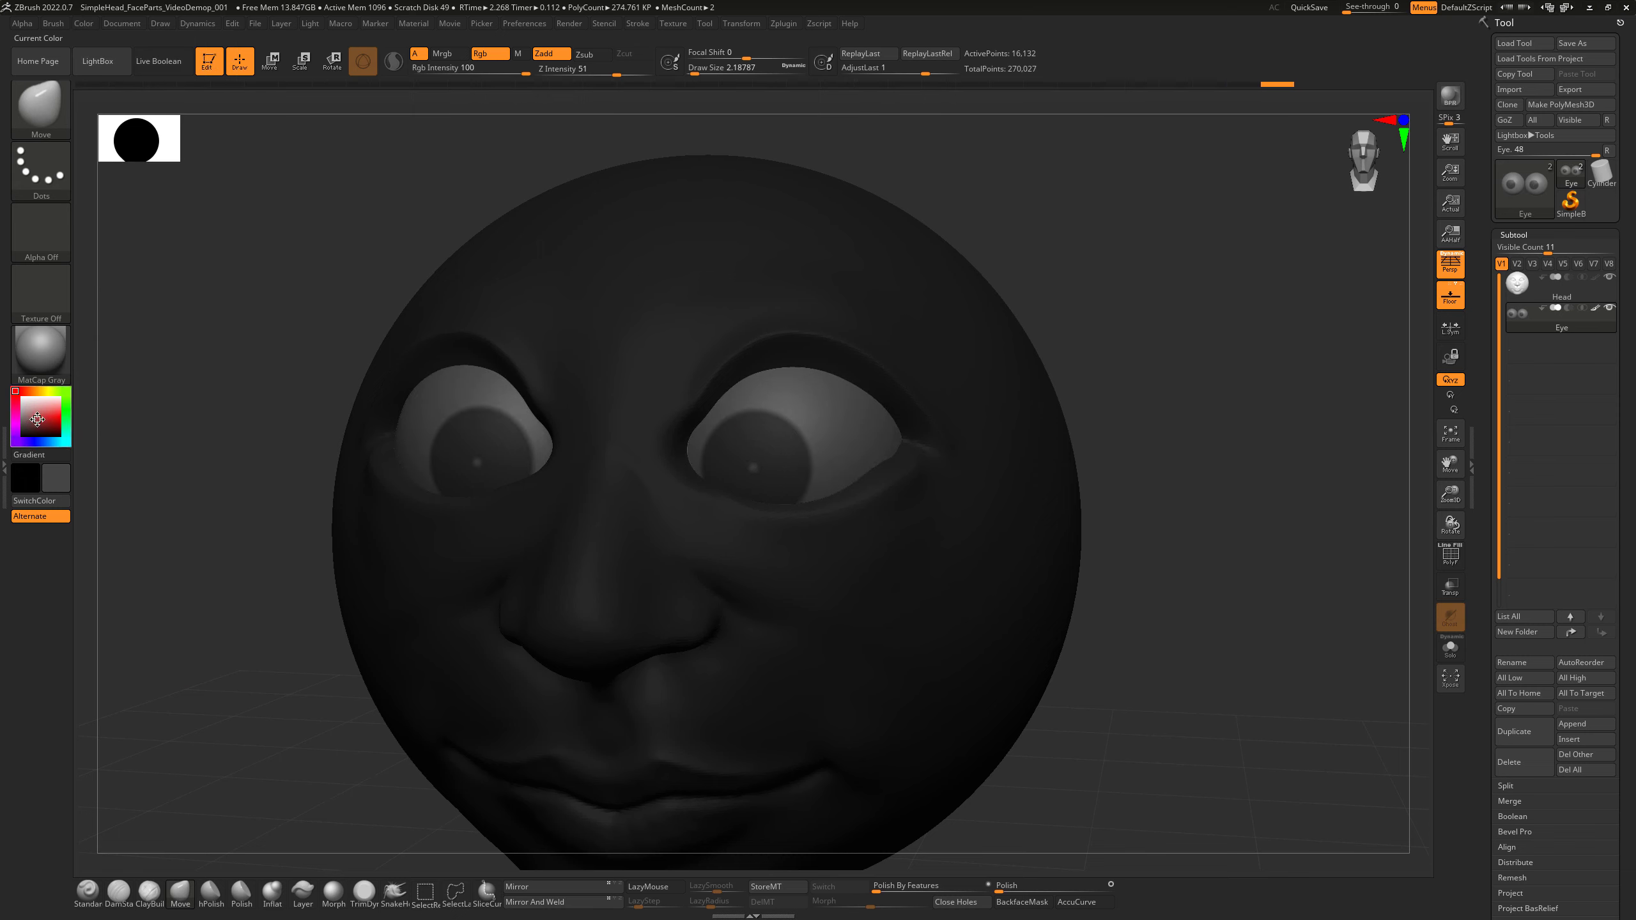
Set the current colour back to white and clear the mask from the eyeballs.
drag(36, 419, 14, 396)
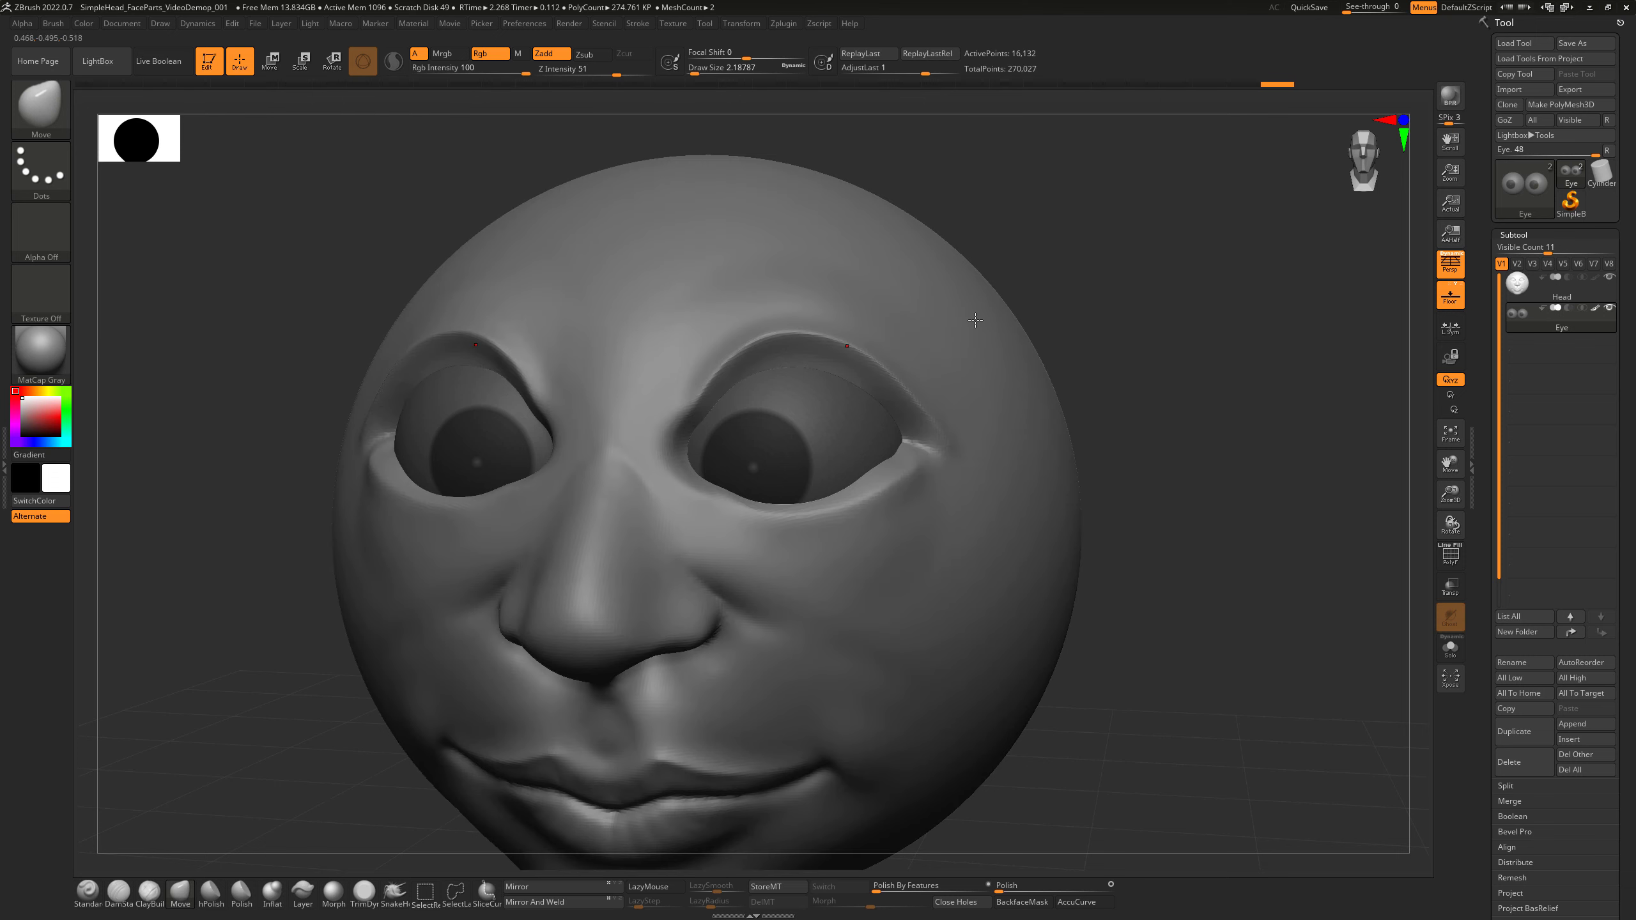
drag(1118, 346, 1150, 379)
mouse_move(1234, 338)
ctrl+mouse_down()
mouse_move(1145, 511)
mouse_move(1206, 501)
mouse_move(1031, 513)
mouse_move(1185, 528)
mouse_move(784, 500)
ctrl+mouse_up()
mouse_move(1130, 529)
mouse_down()
mouse_move(1092, 521)
mouse_move(1206, 483)
mouse_move(1187, 482)
mouse_up()
Make the Head subtool active and pull the lower eyelids slightly down with the Move brush.
key(s)
click(1508, 289)
mouse_move(1239, 407)
mouse_down()
mouse_move(1106, 395)
mouse_move(1191, 441)
mouse_move(1144, 449)
mouse_move(1028, 414)
mouse_move(1107, 505)
mouse_move(1103, 468)
mouse_up()
key(s)
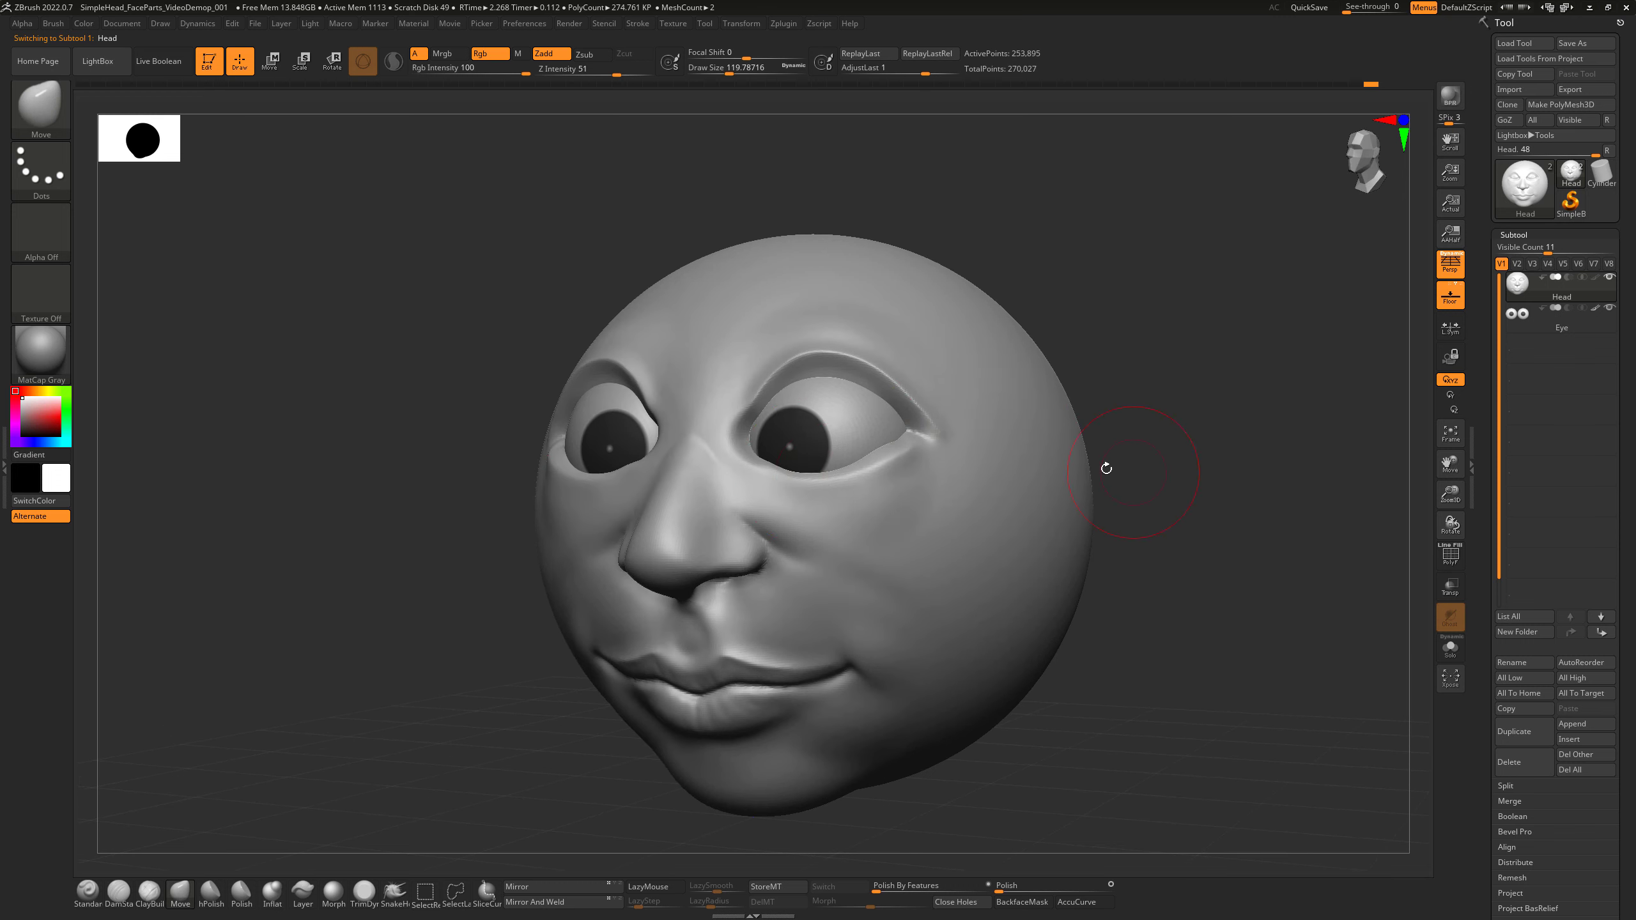
drag(1159, 395, 1081, 428)
drag(1052, 368, 1043, 418)
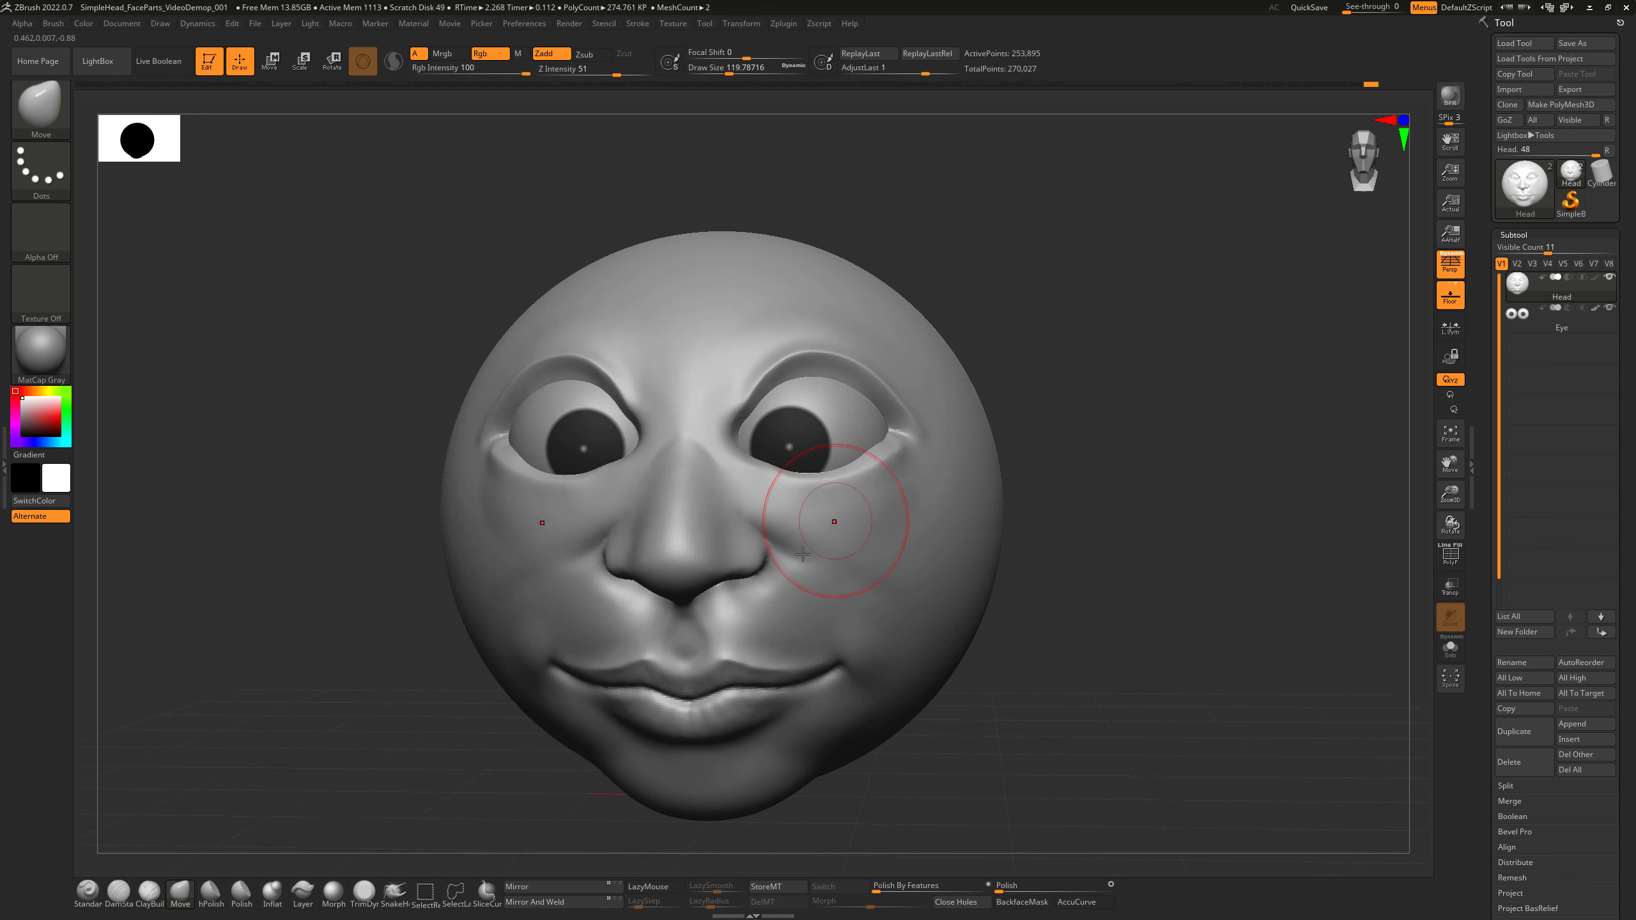
key(s)
mouse_move(806, 470)
mouse_down()
mouse_move(826, 470)
mouse_move(797, 441)
mouse_move(780, 465)
mouse_up()
key(s)
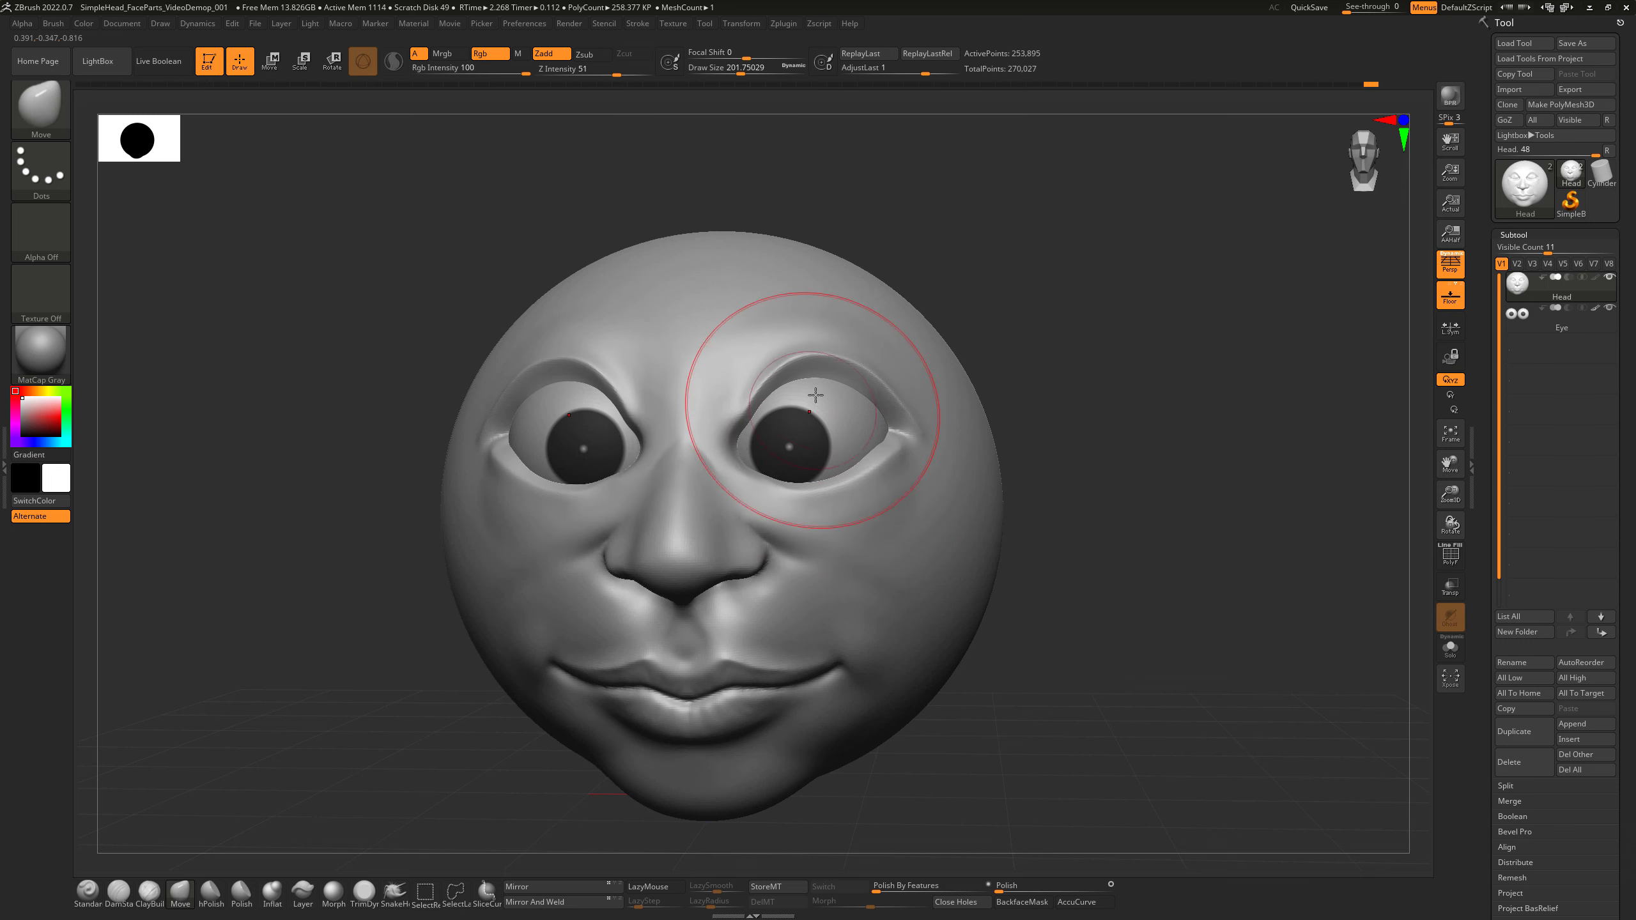
Lower the upper eyelids over the eyeballs with the Move brush, raising the draw size to about 268.
drag(816, 384, 803, 398)
drag(1146, 311, 942, 356)
drag(1165, 259, 1031, 289)
key(s)
mouse_move(835, 381)
mouse_down()
mouse_move(799, 423)
mouse_move(831, 448)
mouse_up()
mouse_move(567, 415)
mouse_down()
mouse_move(957, 349)
mouse_move(942, 381)
mouse_up()
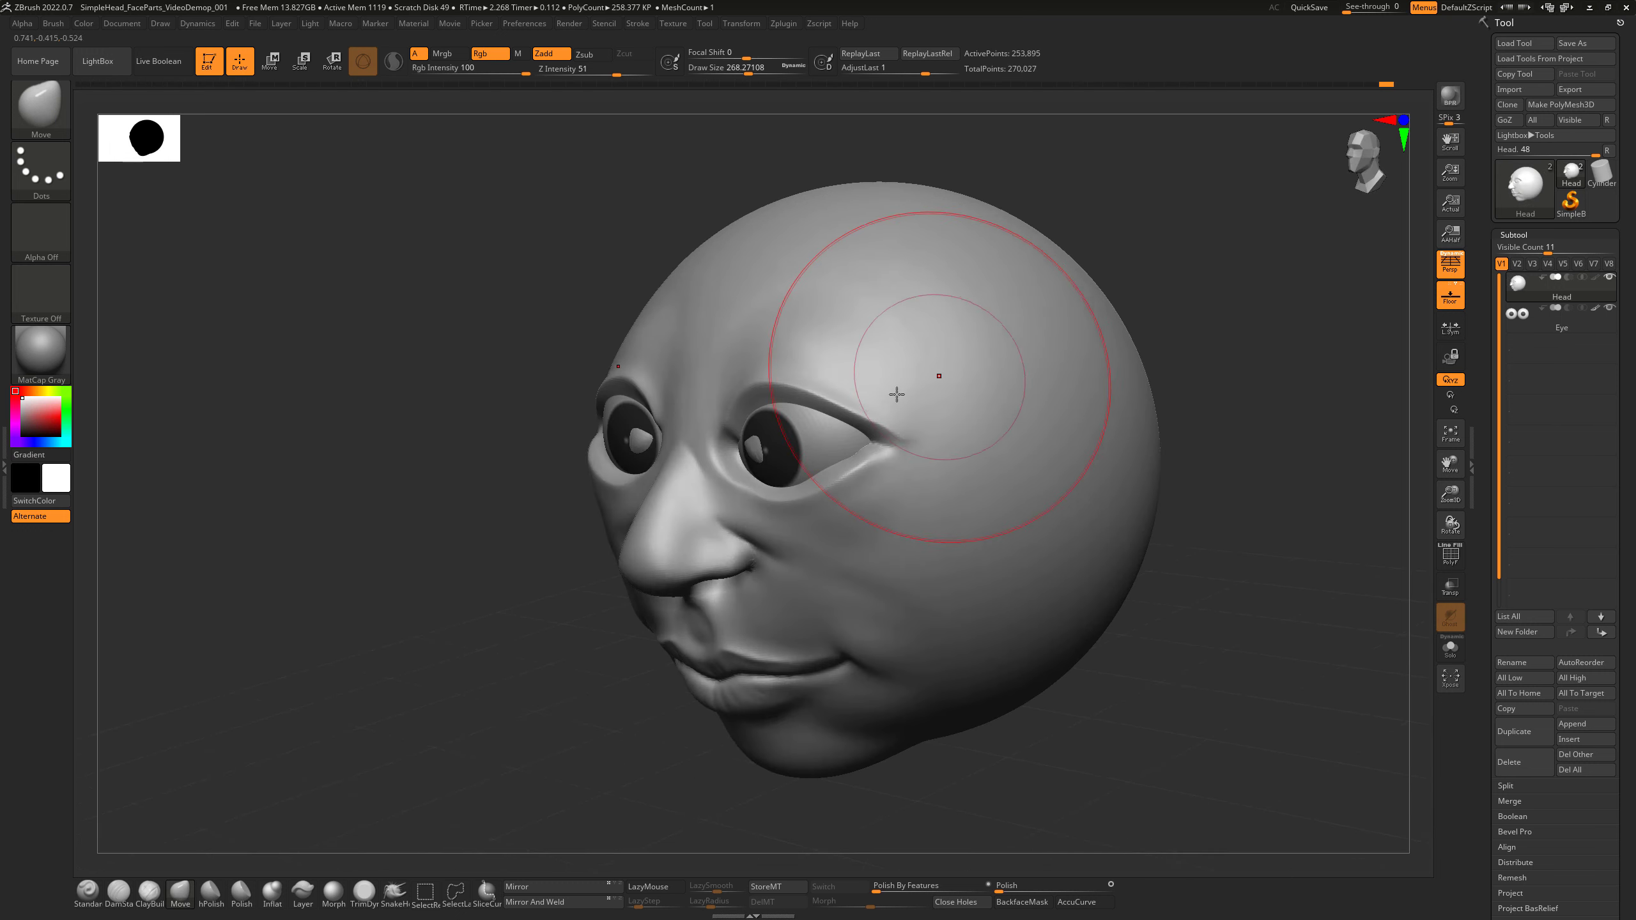
Adjust the lower eyelids around the outer half of the eyes with the Move brush at draw sizes of about 136 and 163.
drag(1136, 265, 1154, 288)
key(s)
mouse_move(827, 487)
mouse_down()
mouse_move(741, 482)
mouse_move(790, 488)
mouse_up()
mouse_move(934, 722)
mouse_down()
mouse_move(1004, 639)
mouse_move(986, 632)
mouse_up()
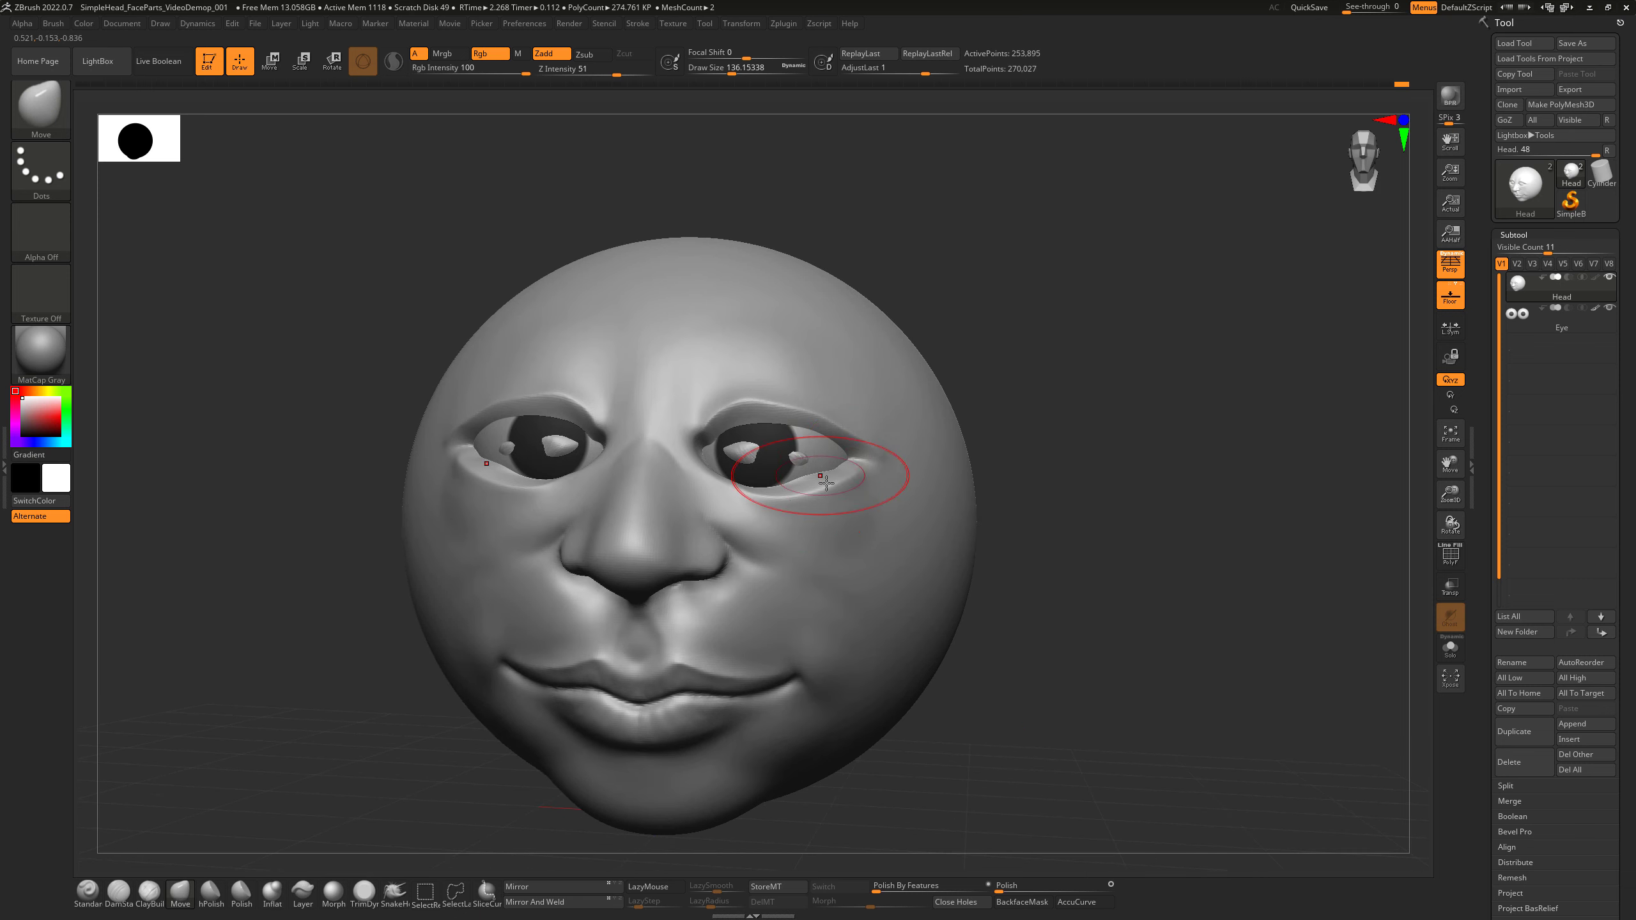
key(s)
drag(828, 477, 833, 475)
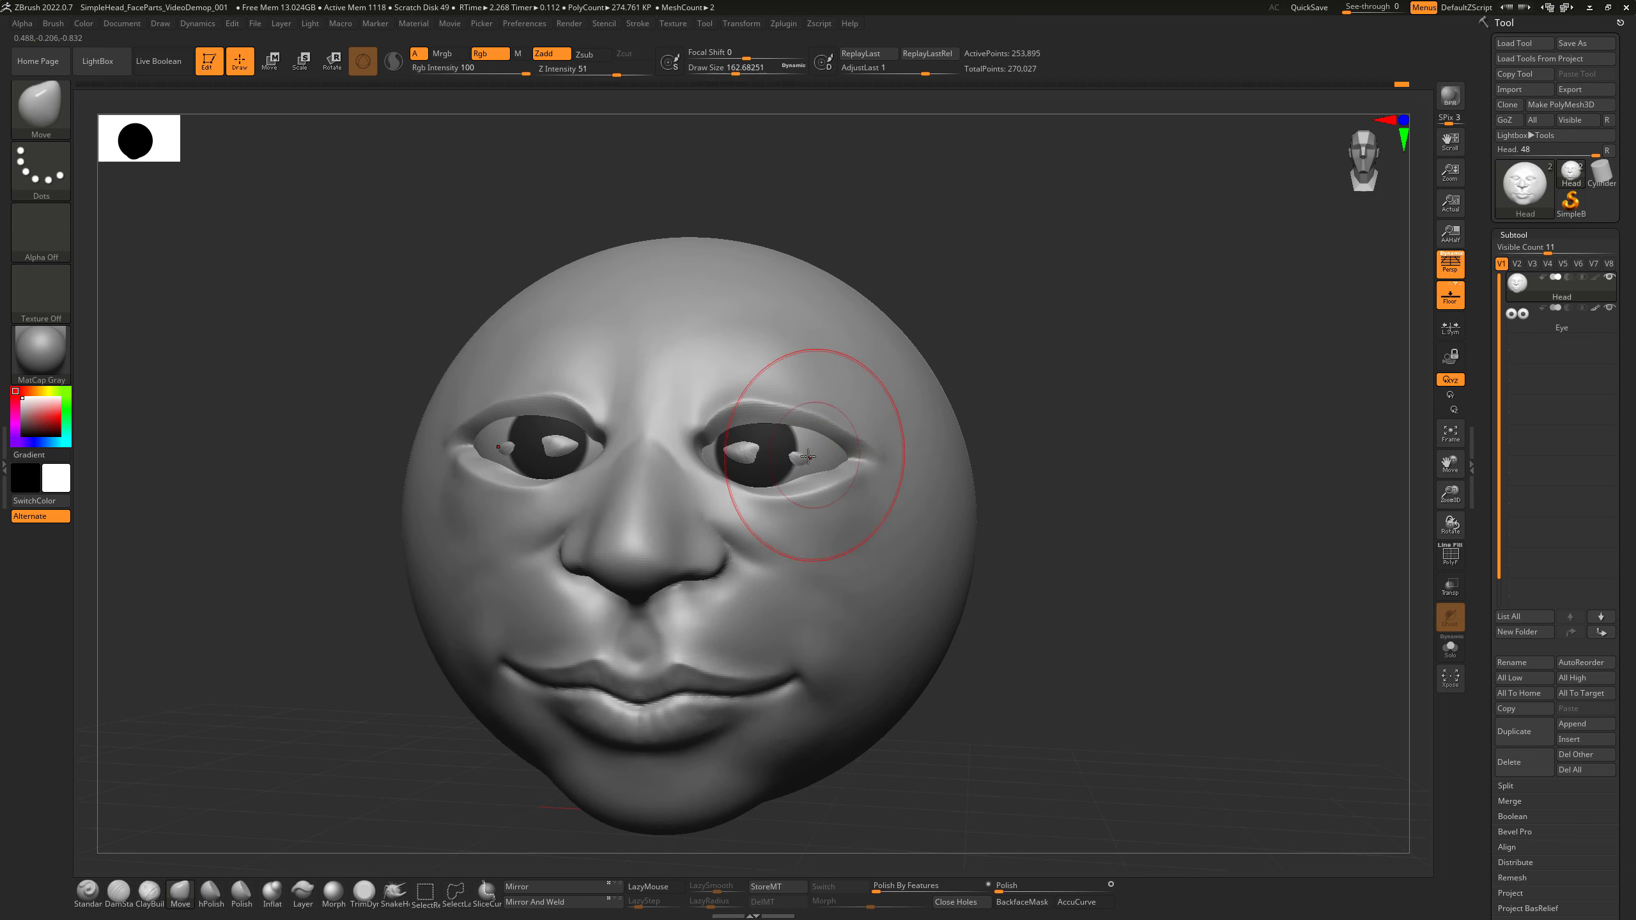
Reshape the inner eye corners beside the nose bridge with the Move brush, and reduce the draw size to about 90.
drag(724, 460, 706, 473)
key(s)
key(s)
drag(699, 466, 732, 476)
key(s)
key(s)
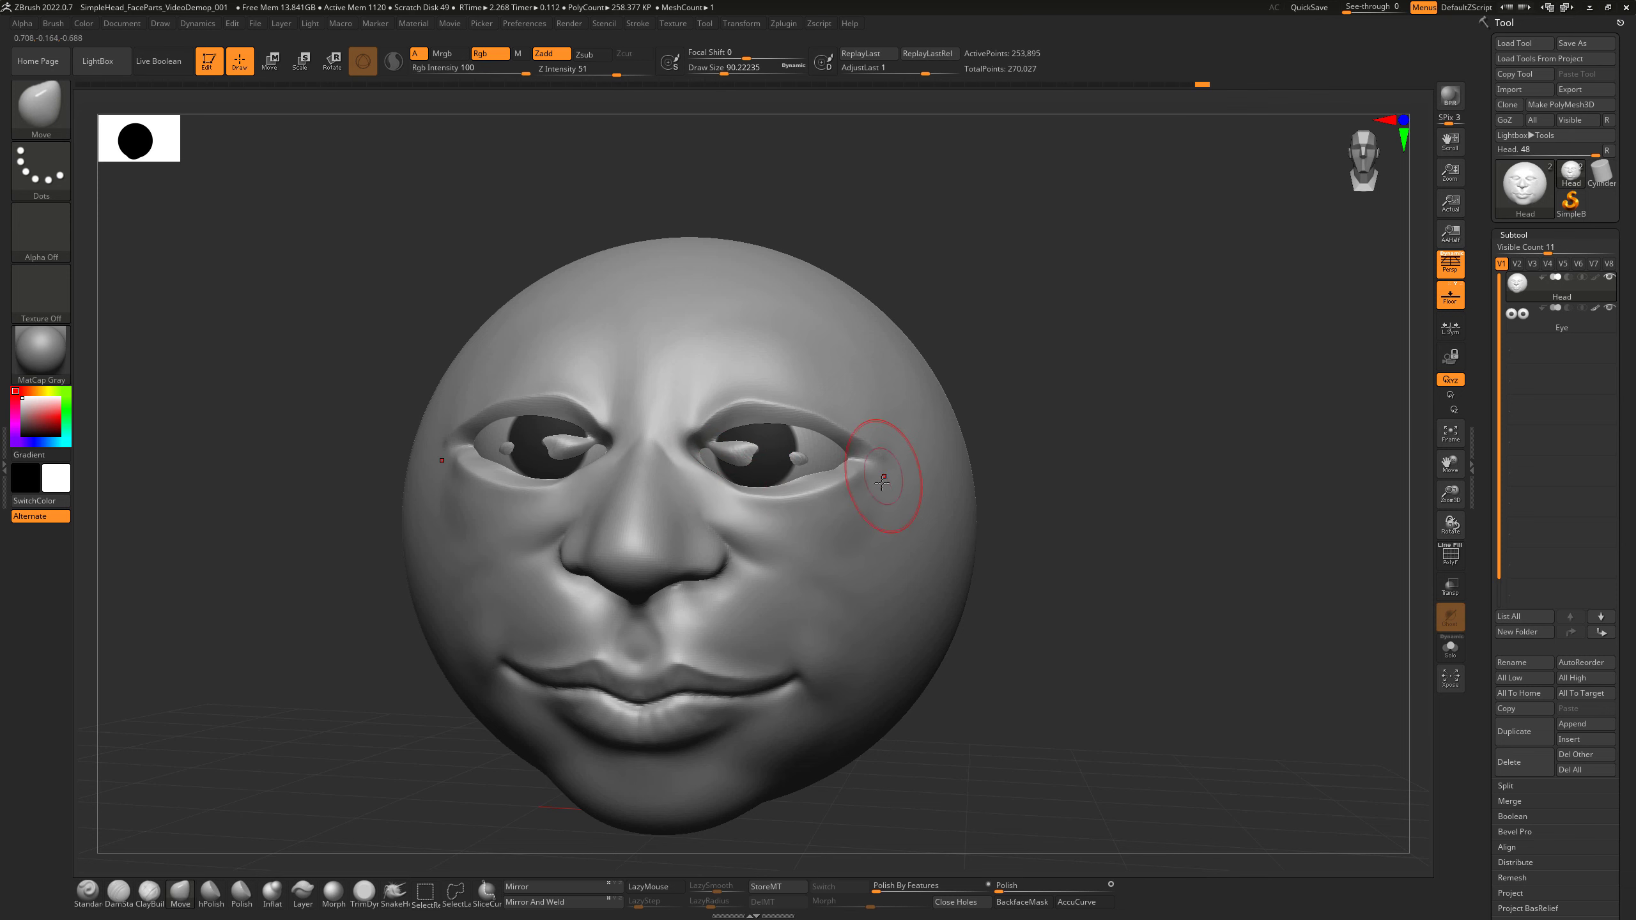
Adjust the eyelid shapes around both eyes with the Move brush, using draw sizes of about 132 and 90.
right_drag(882, 484, 1021, 401)
key(s)
drag(840, 481, 841, 470)
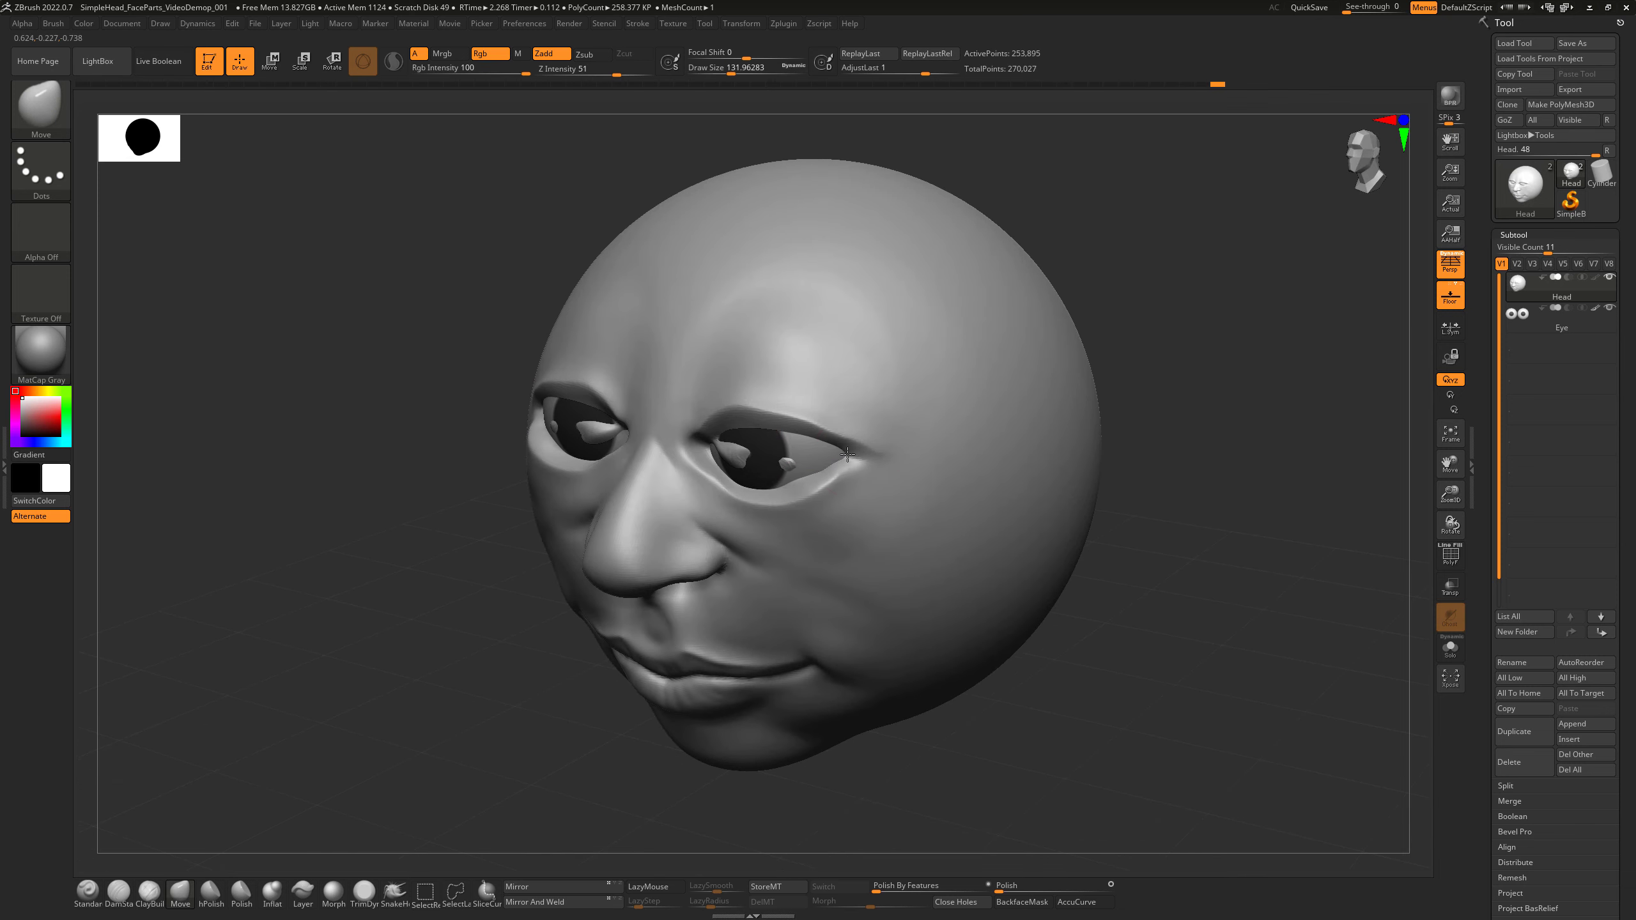
right_drag(1063, 367, 1169, 344)
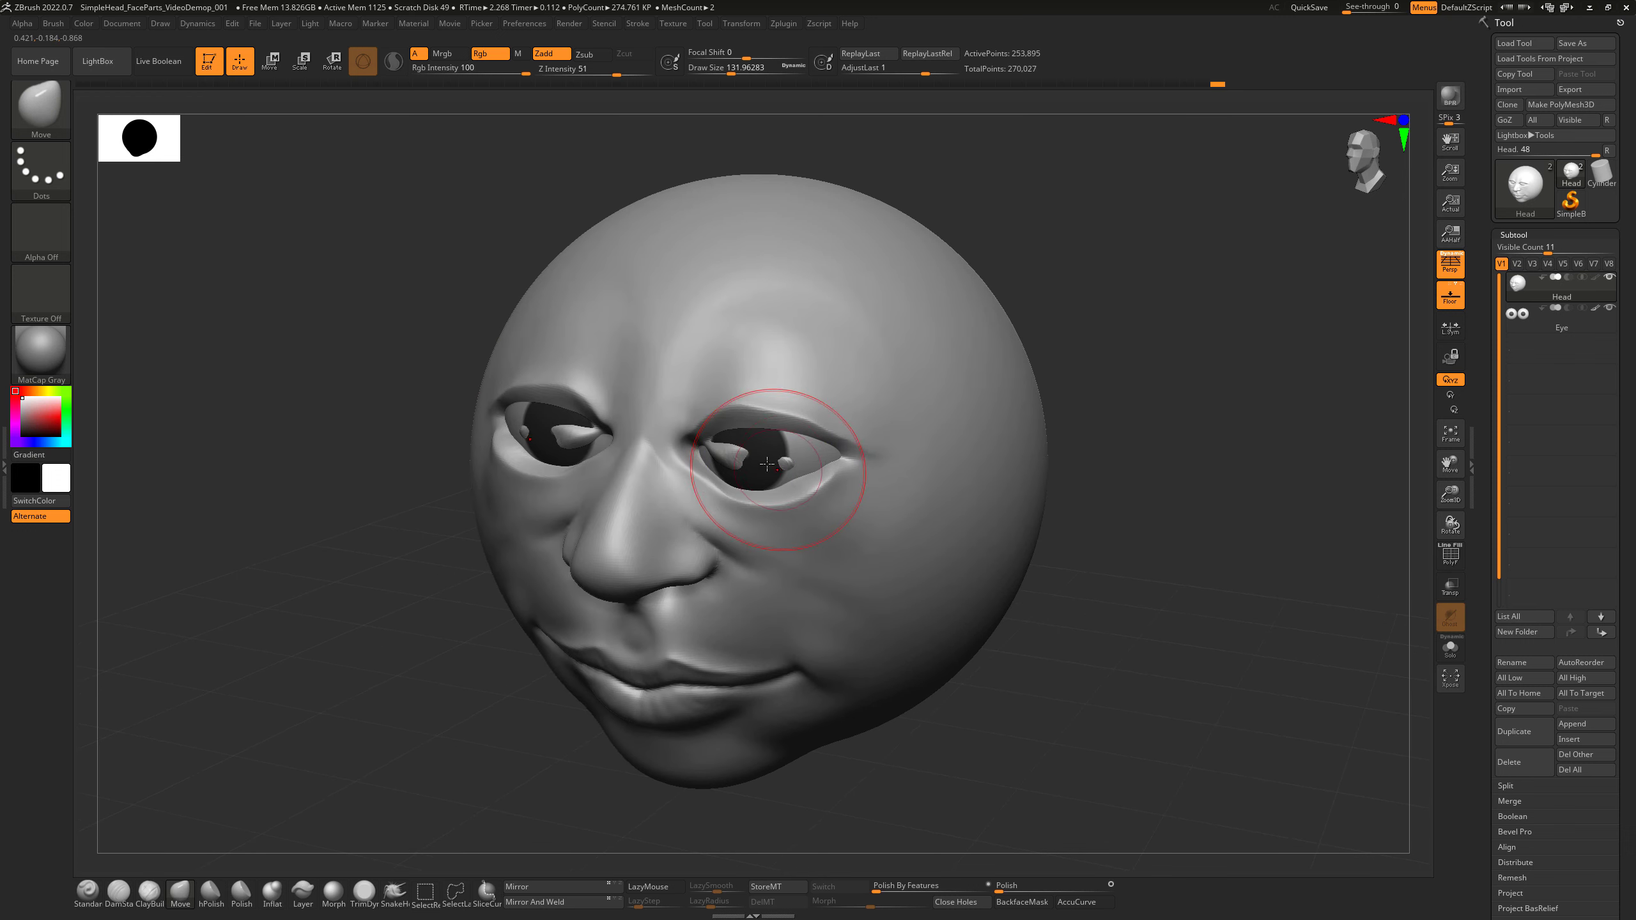
mouse_move(773, 459)
shift+mouse_down()
mouse_move(754, 453)
mouse_move(790, 447)
shift+mouse_up()
key(s)
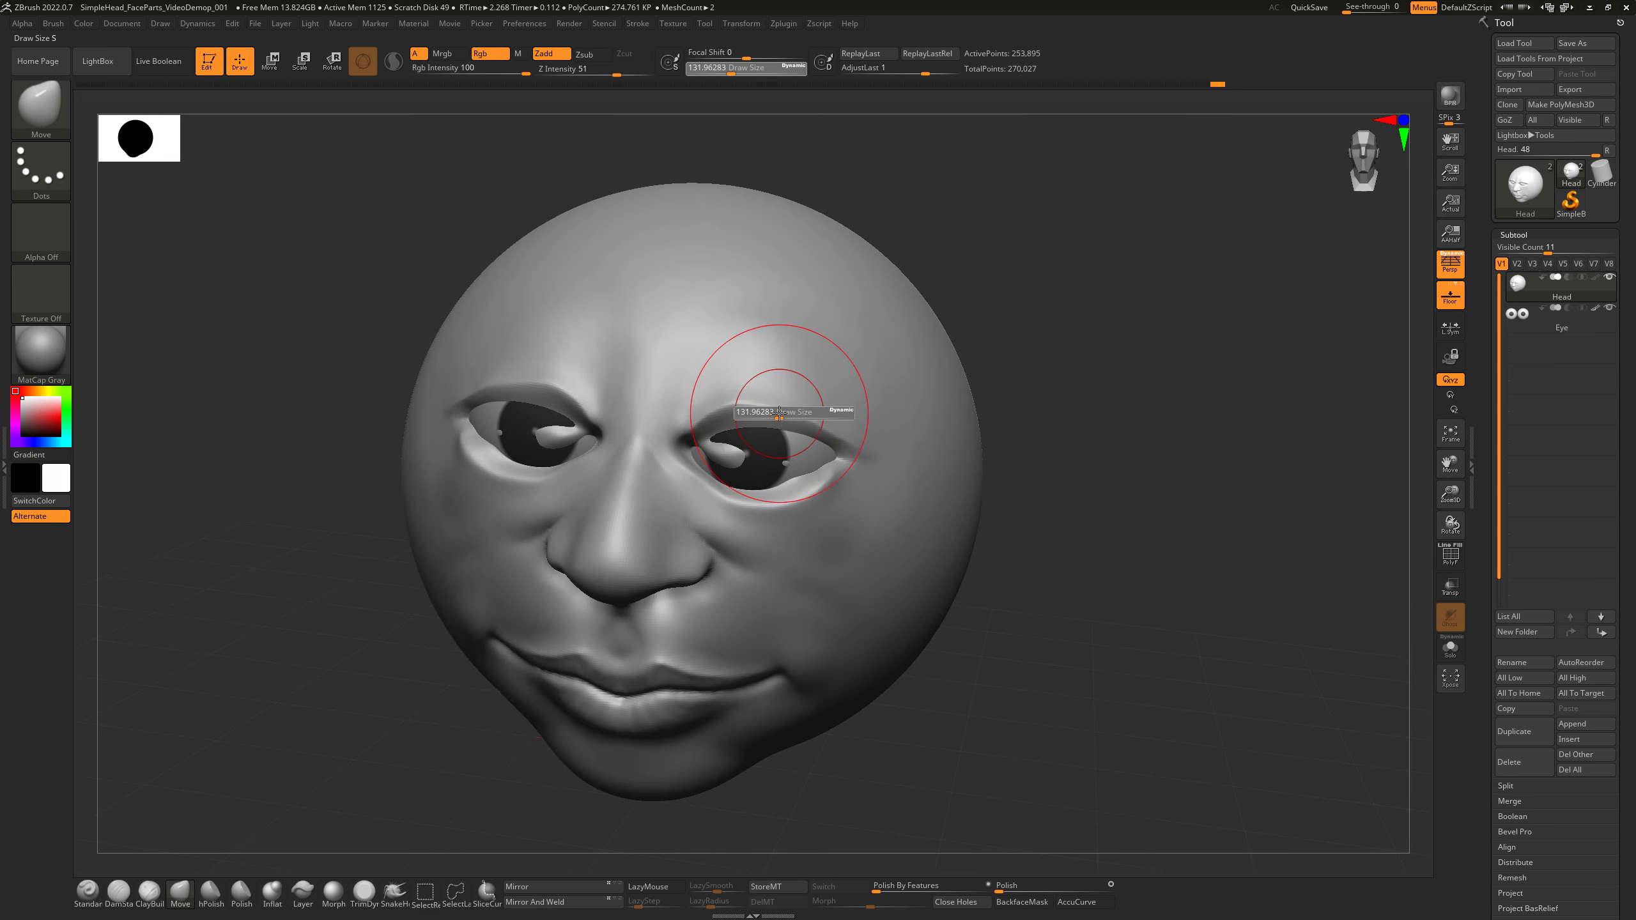
drag(782, 412, 738, 411)
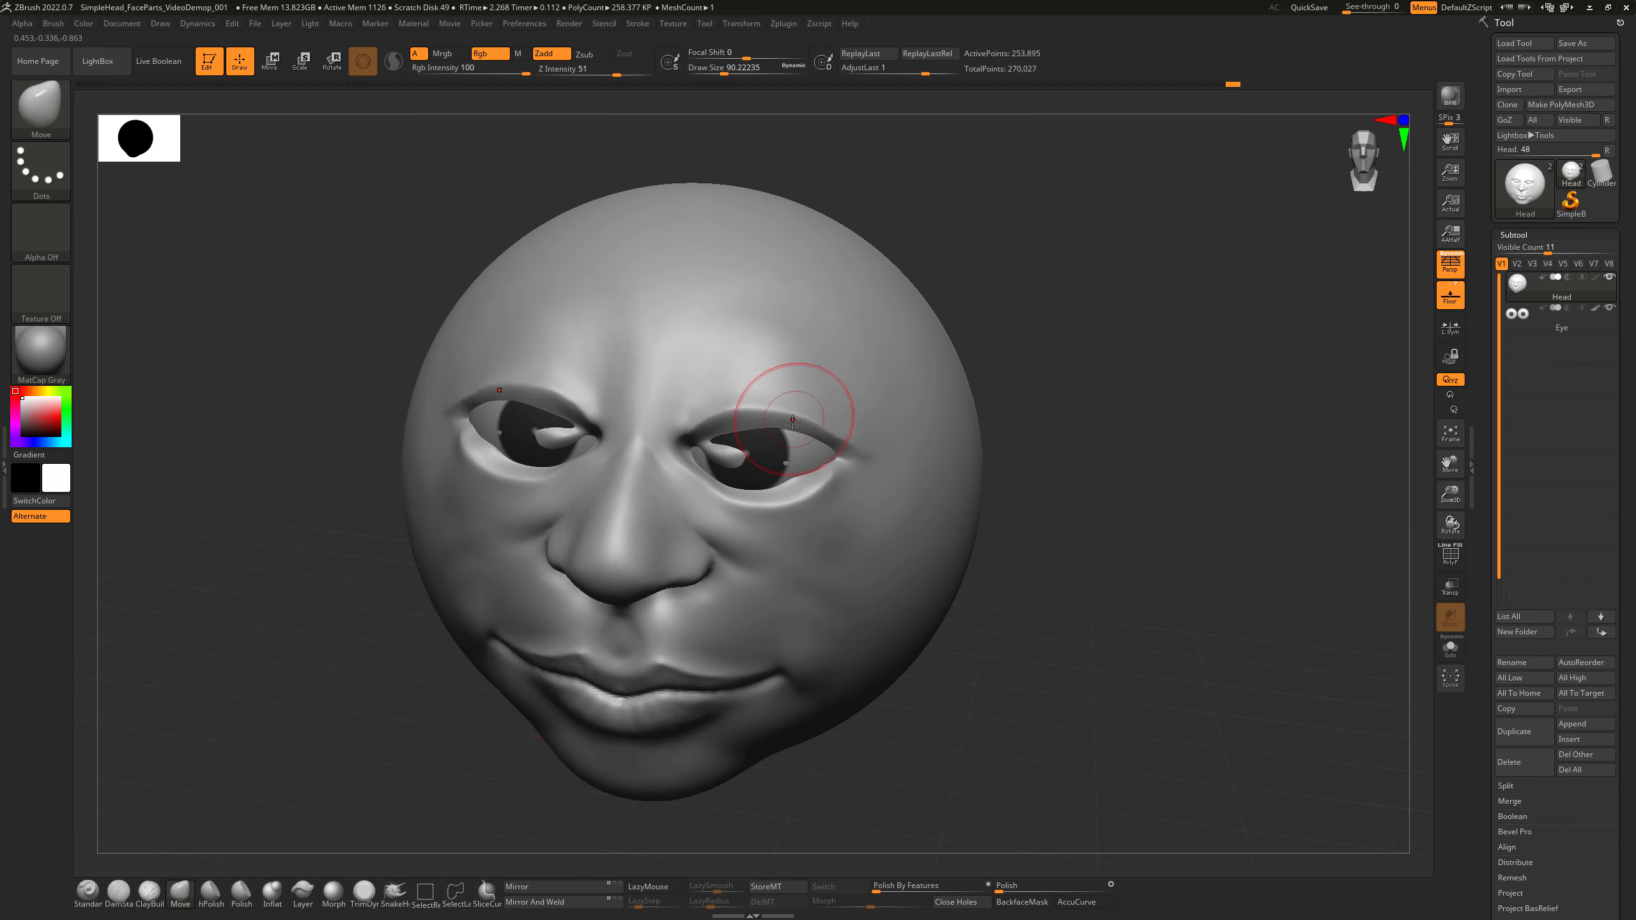
drag(1005, 399, 1088, 477)
Clean up the bumps protruding over the eyeballs with the ClayBuildup brush, reducing the draw size to about 46, and smooth the area.
click(155, 889)
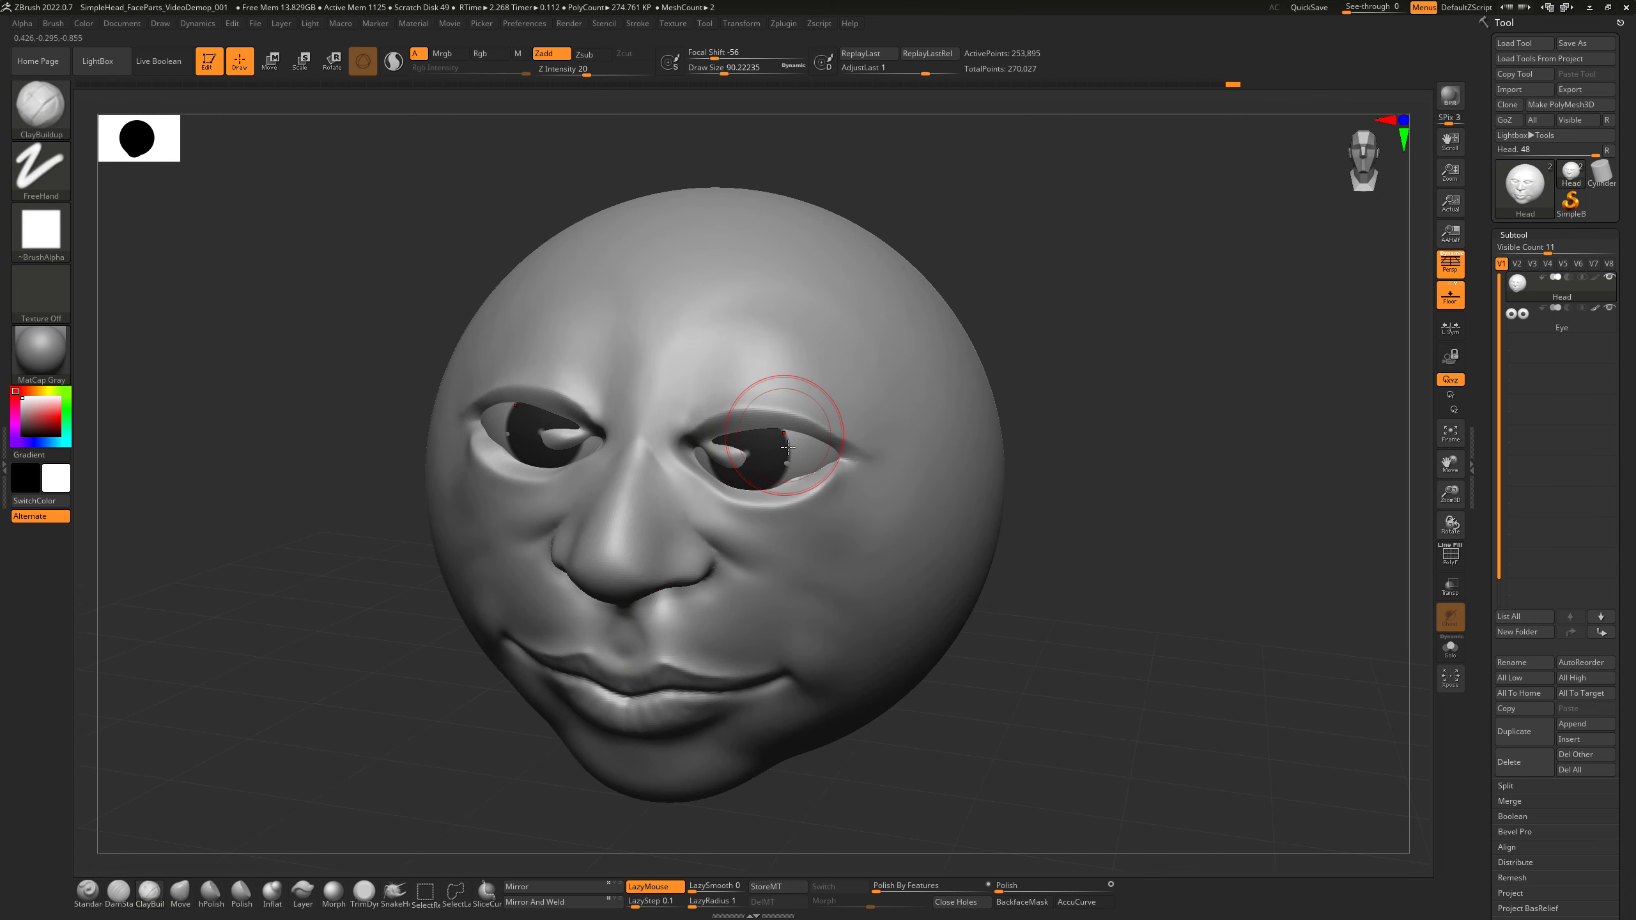
key(bracketleft)
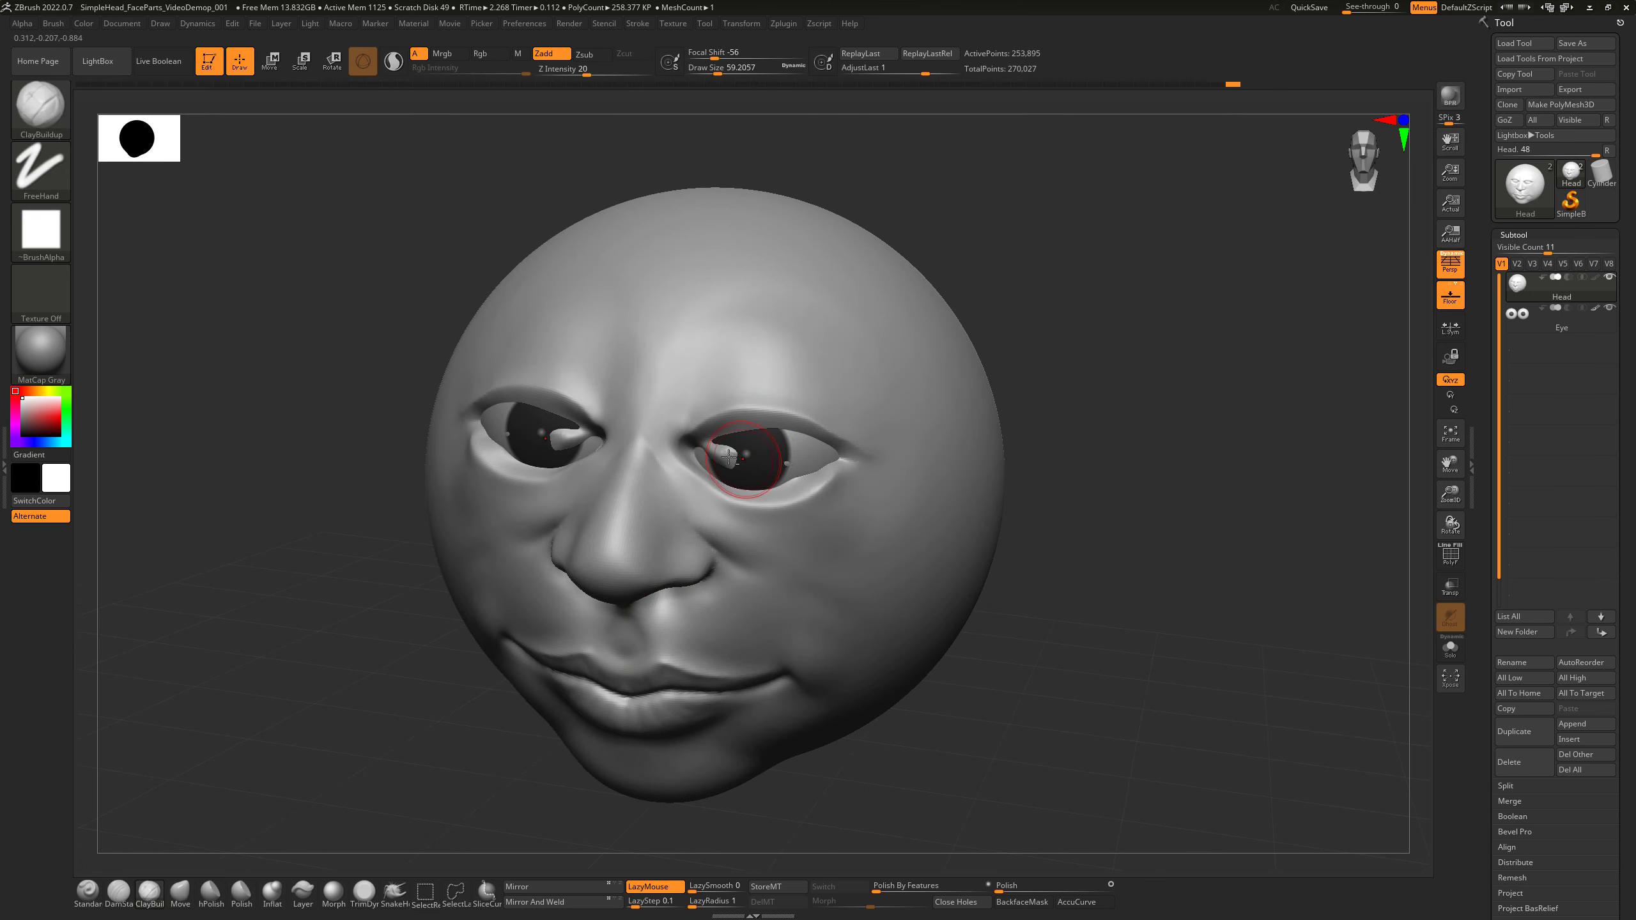
key(bracketleft)
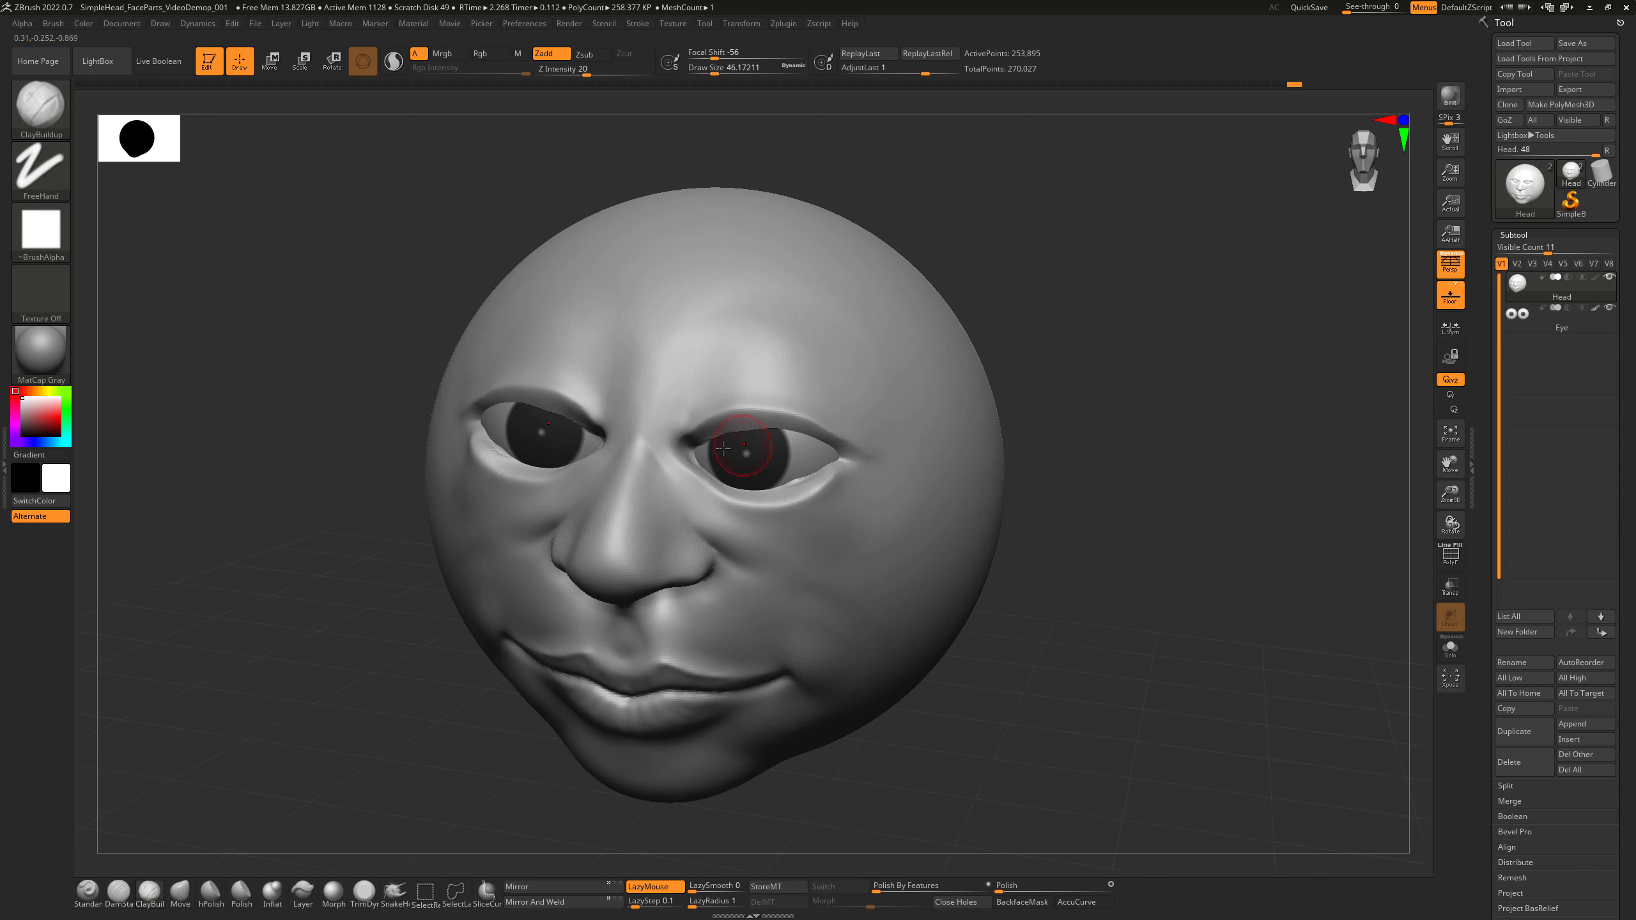
key(shift)
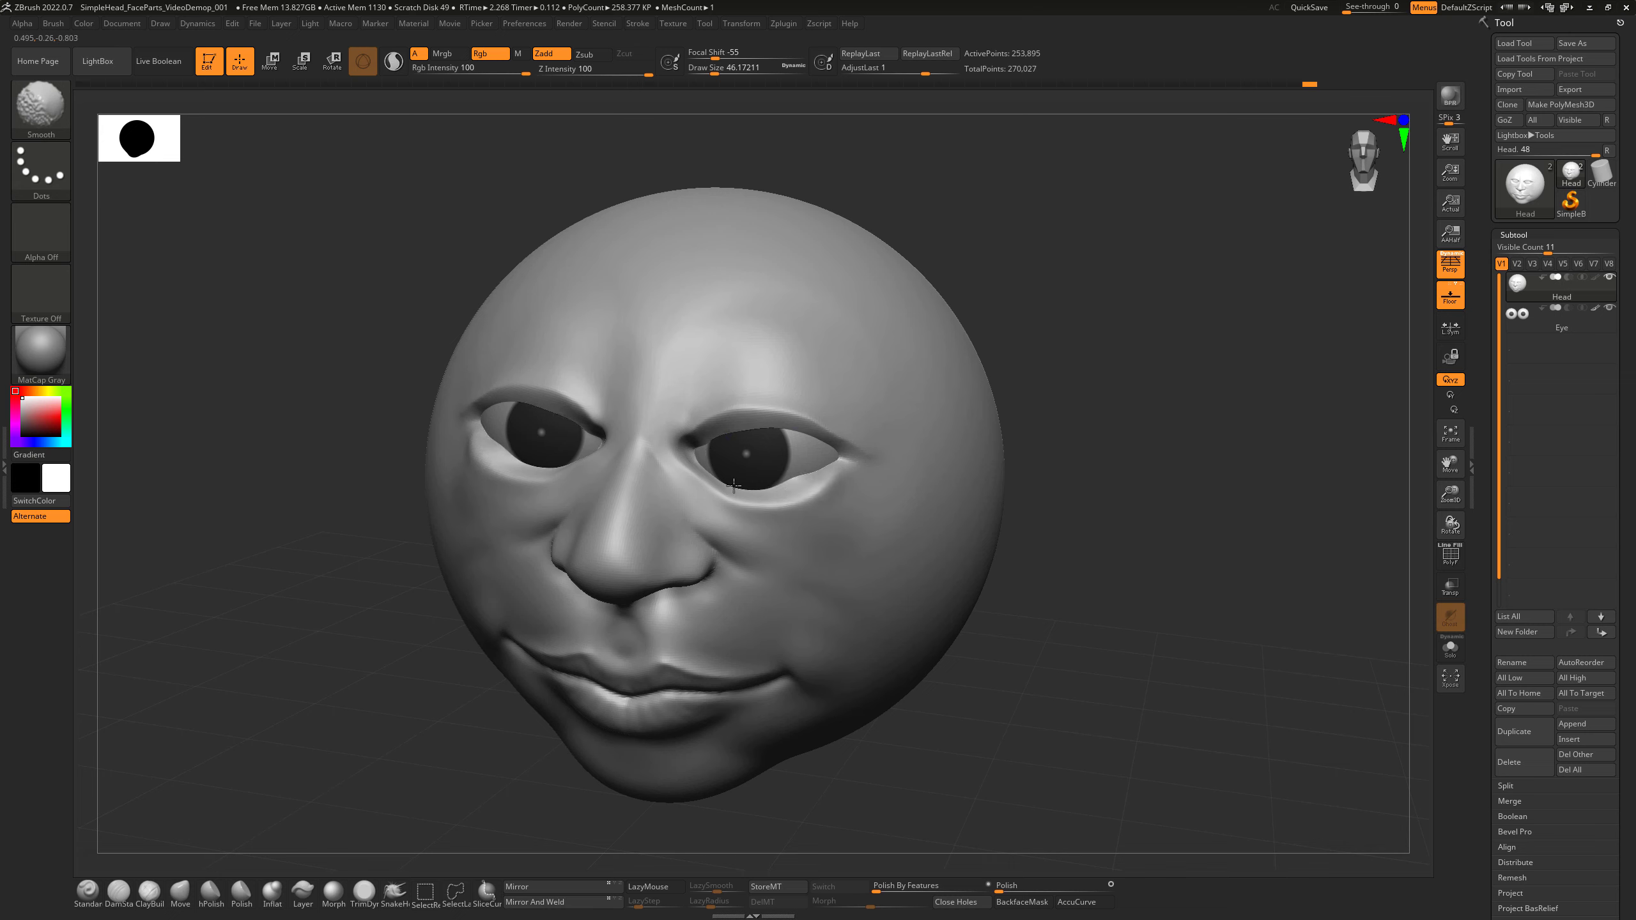
Carve a crisp line along the upper eyelids past the outer eye corners with the DamStandard brush at draw size about 59.
click(122, 895)
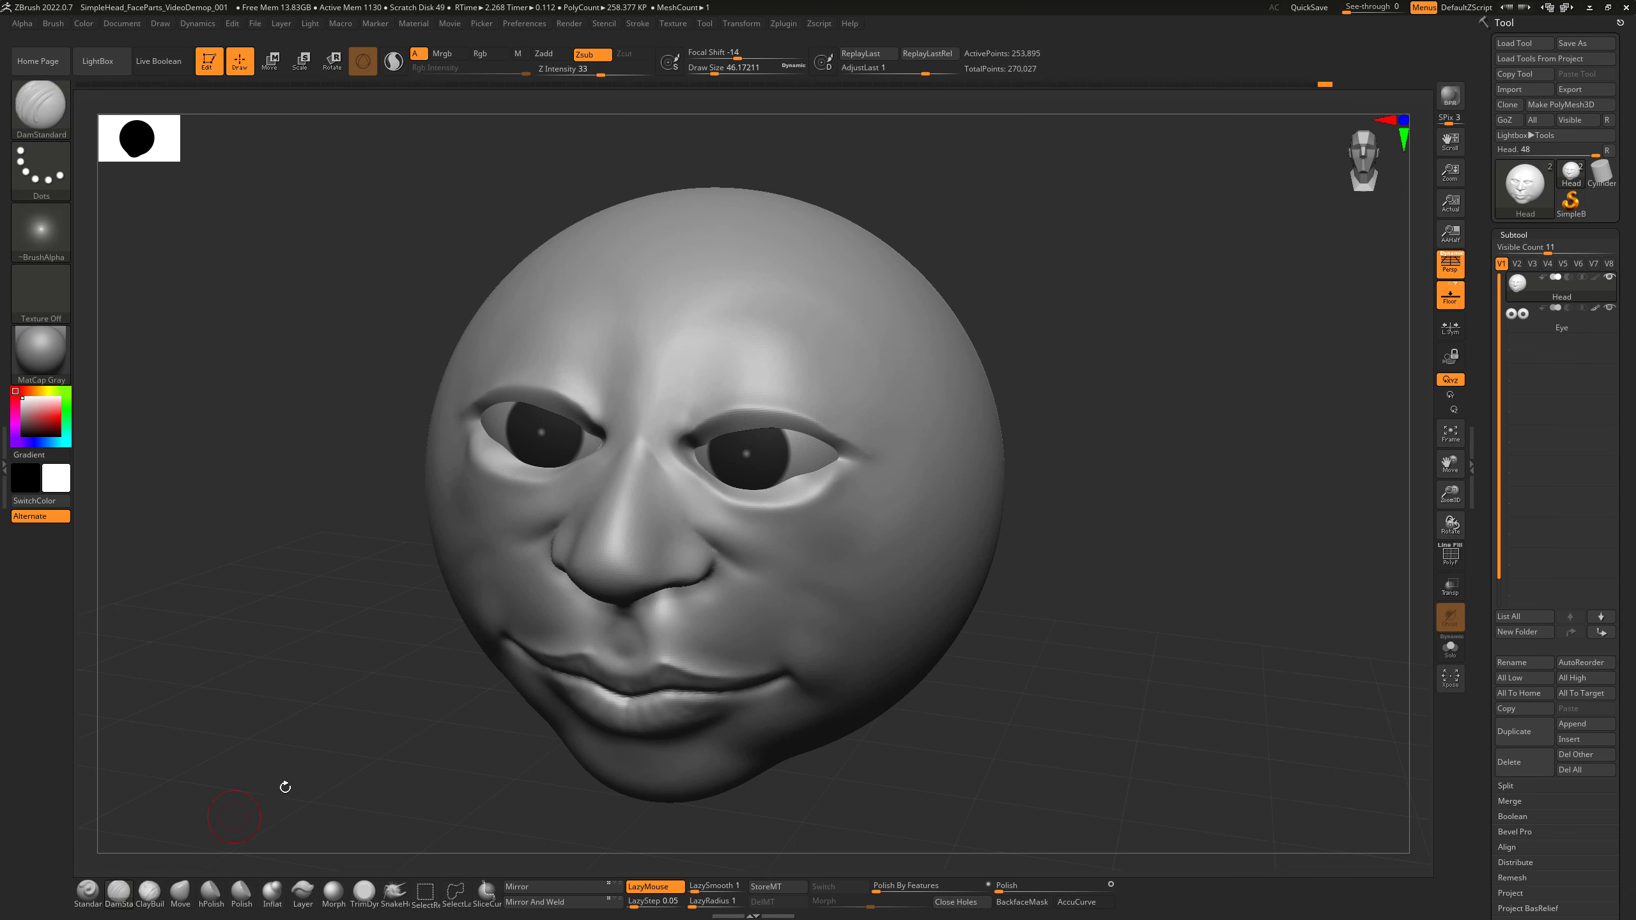
drag(1059, 329, 1064, 332)
key(s)
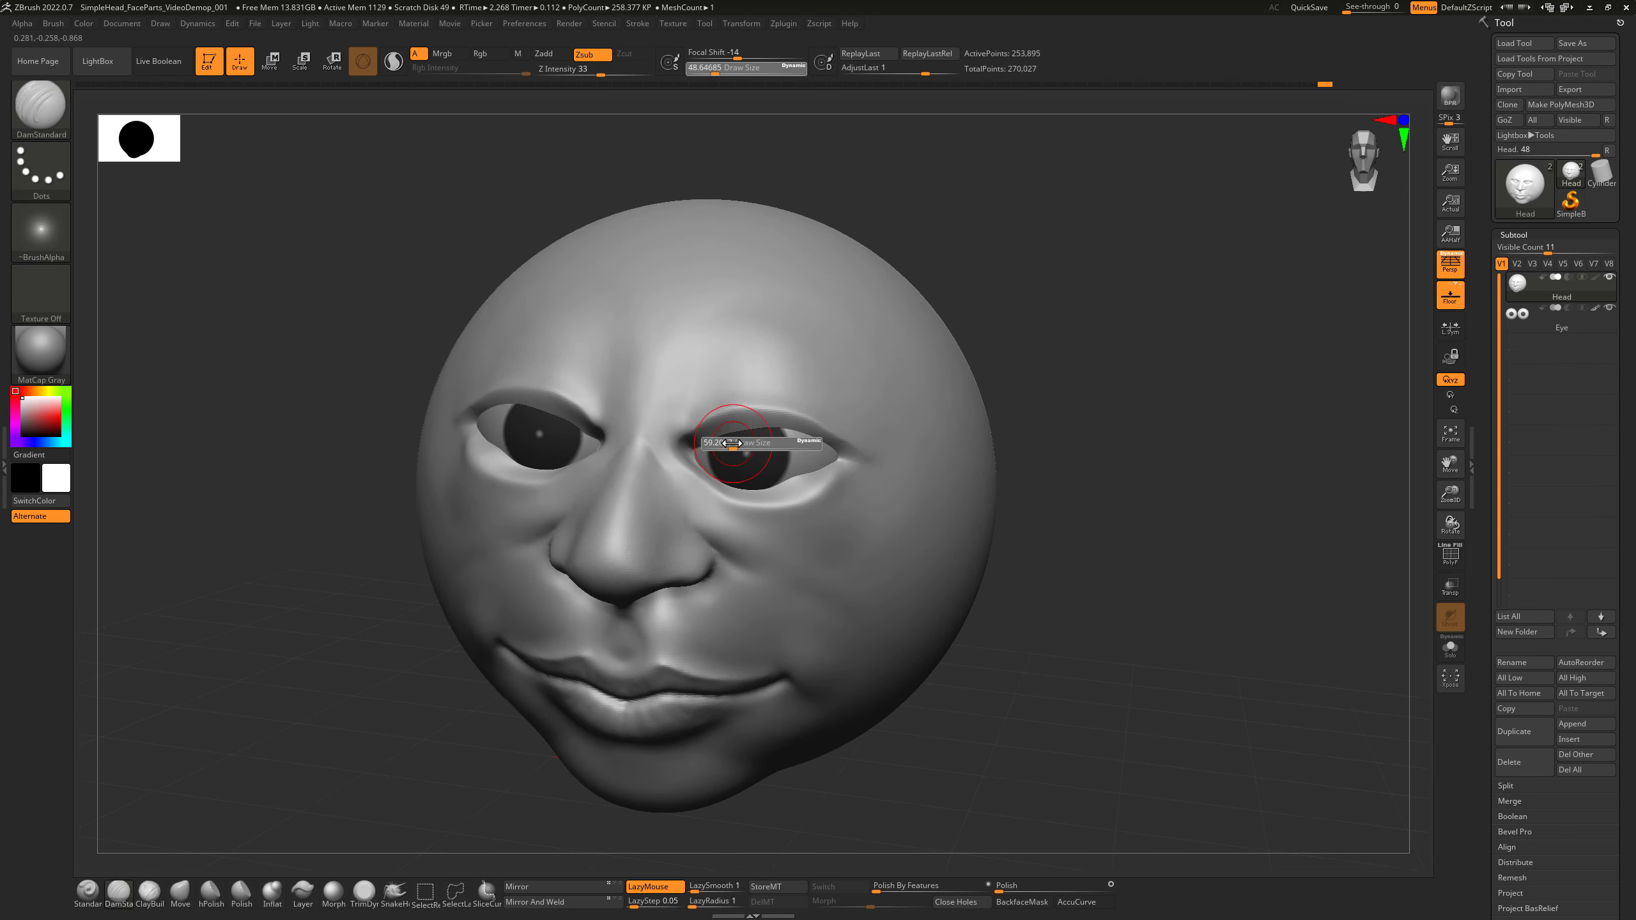
click(716, 448)
drag(780, 478, 791, 479)
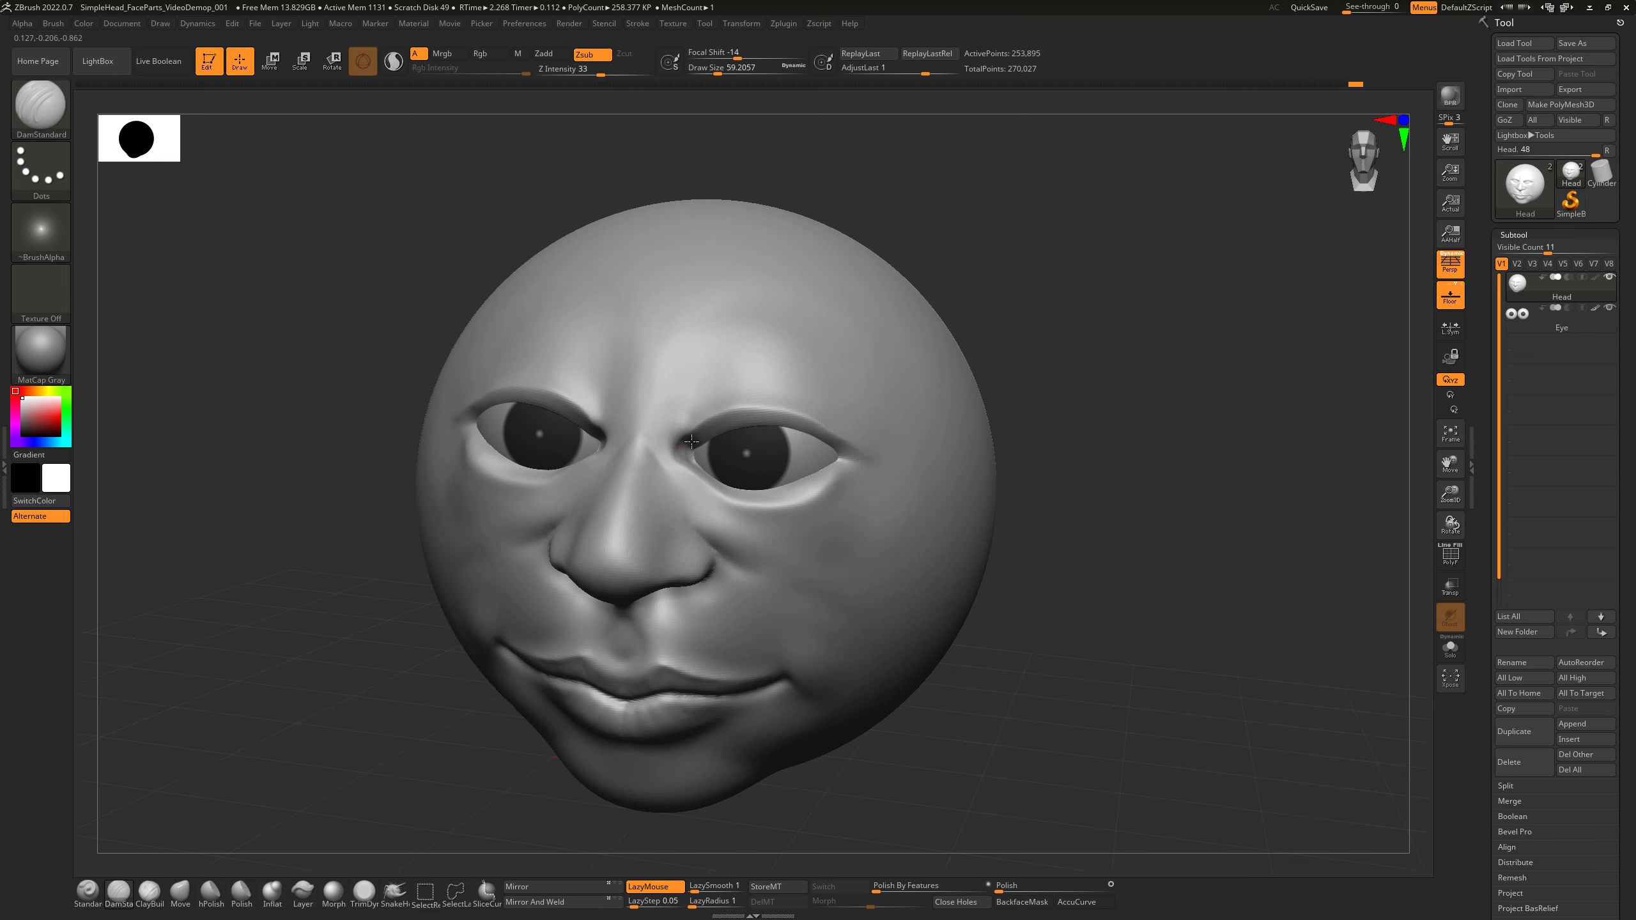
drag(725, 417, 778, 413)
mouse_move(867, 452)
mouse_down()
mouse_move(787, 416)
mouse_move(879, 470)
mouse_up()
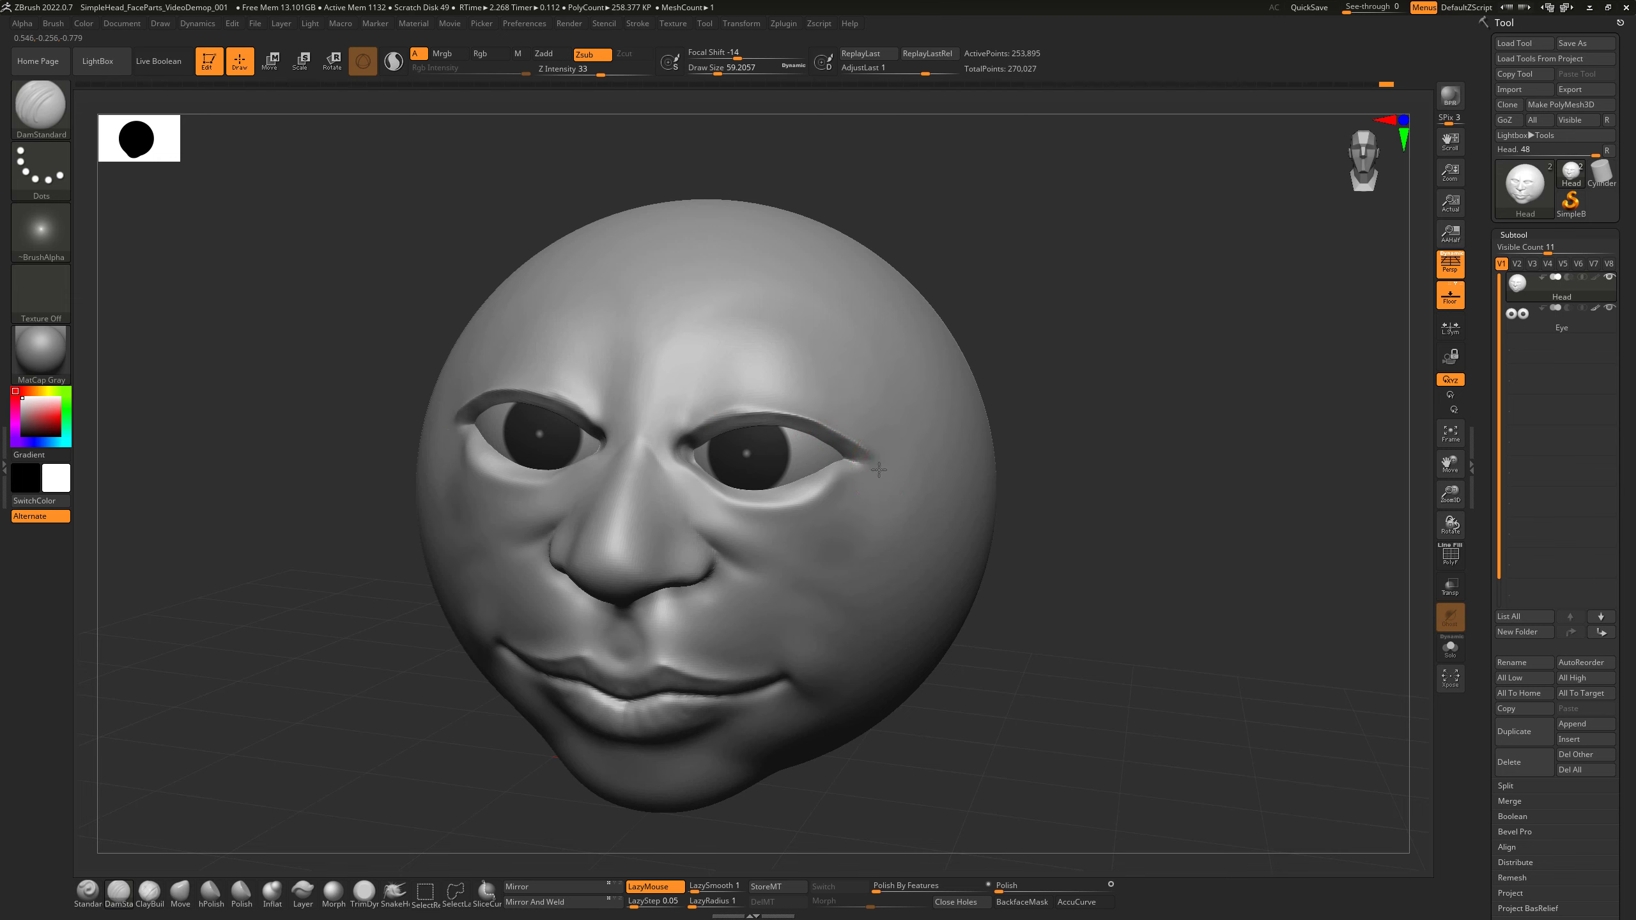
Smooth the area beneath the lower eyelids from the outer to the inner eye corners.
mouse_move(996, 382)
mouse_down()
mouse_move(802, 495)
mouse_move(728, 492)
mouse_up()
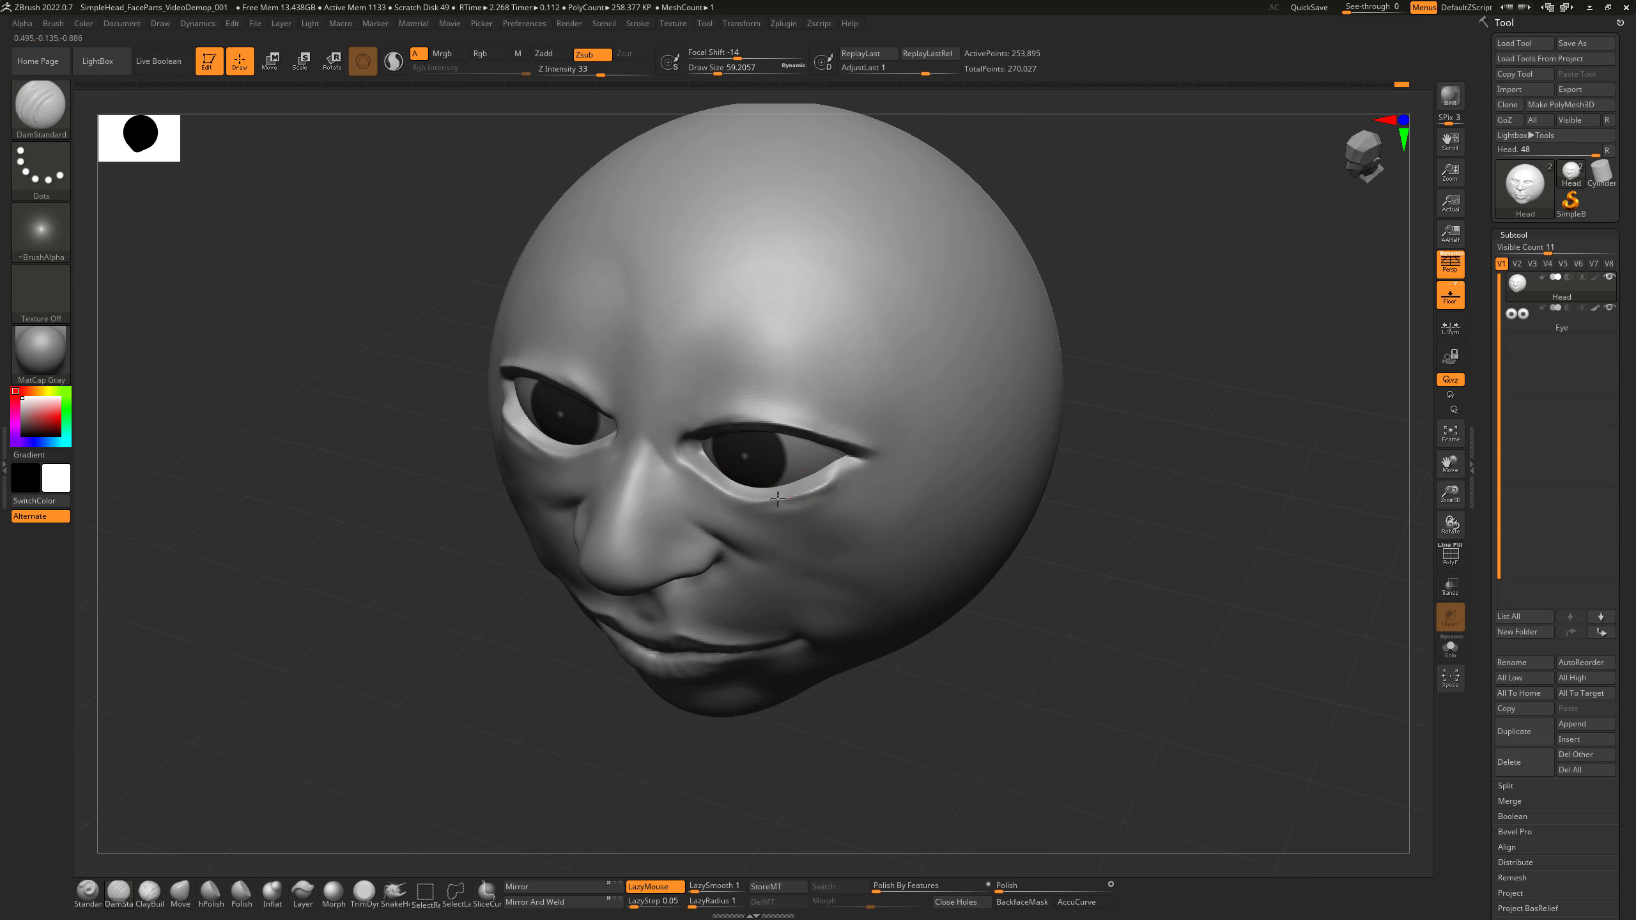
drag(931, 693, 1015, 661)
shift+drag(835, 497, 822, 502)
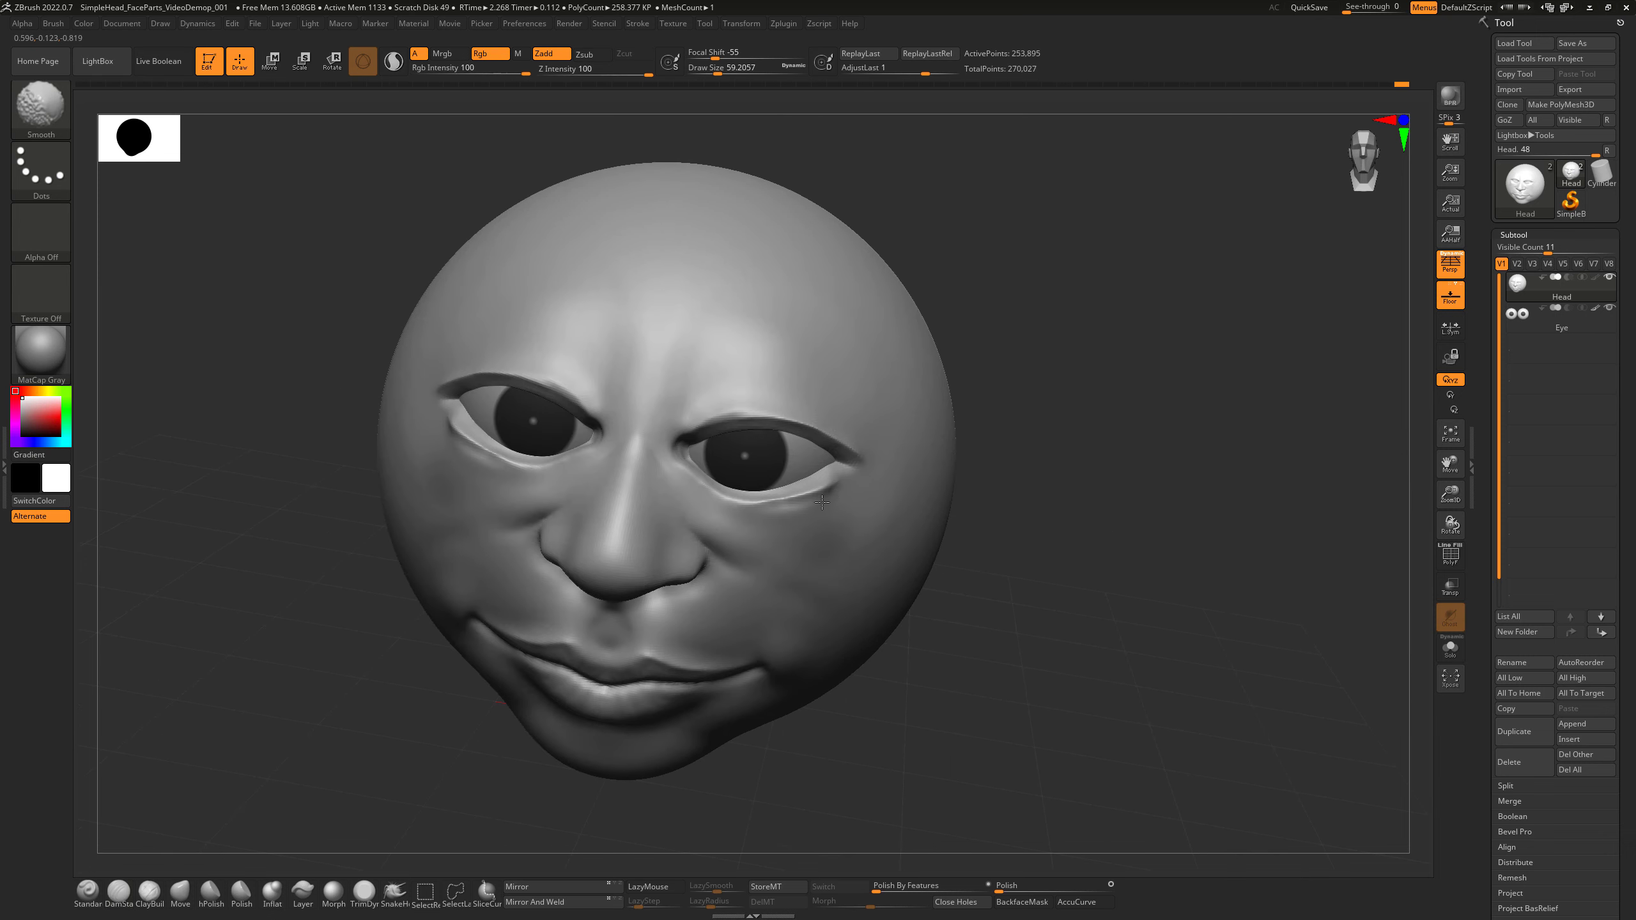
shift+drag(723, 484, 677, 457)
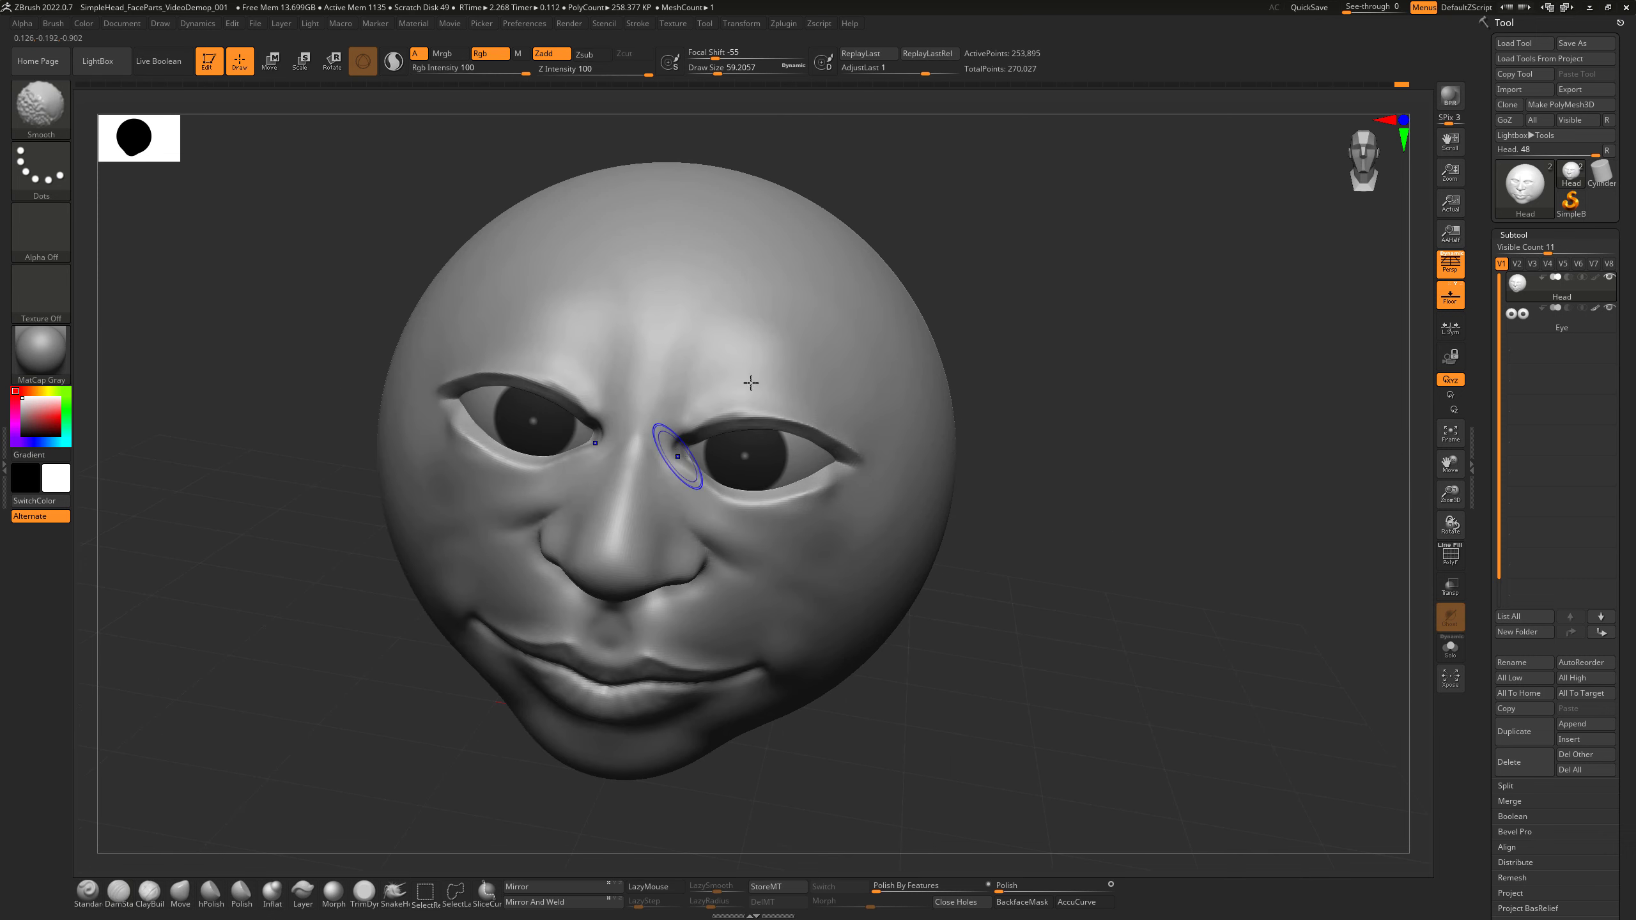
Carve an eye-bag crease under the lower eyelids and a fold above the upper eyelids with the DamStandard brush.
mouse_move(979, 377)
mouse_down()
mouse_move(1067, 413)
mouse_move(1032, 411)
mouse_up()
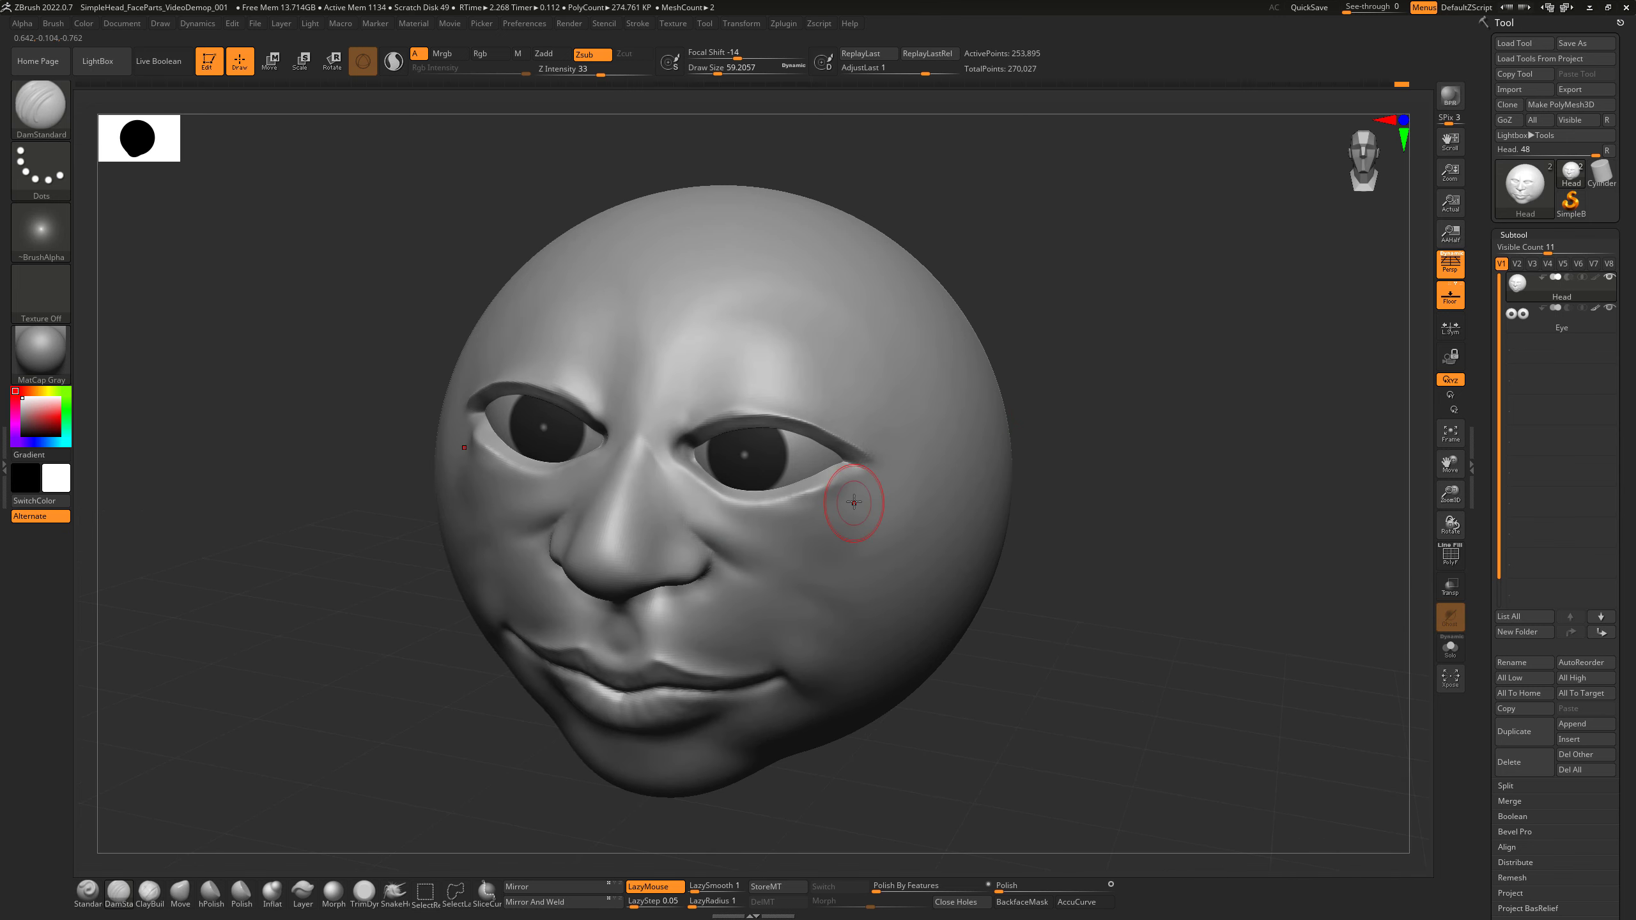
mouse_move(831, 521)
mouse_down()
mouse_move(725, 528)
mouse_move(691, 495)
mouse_up()
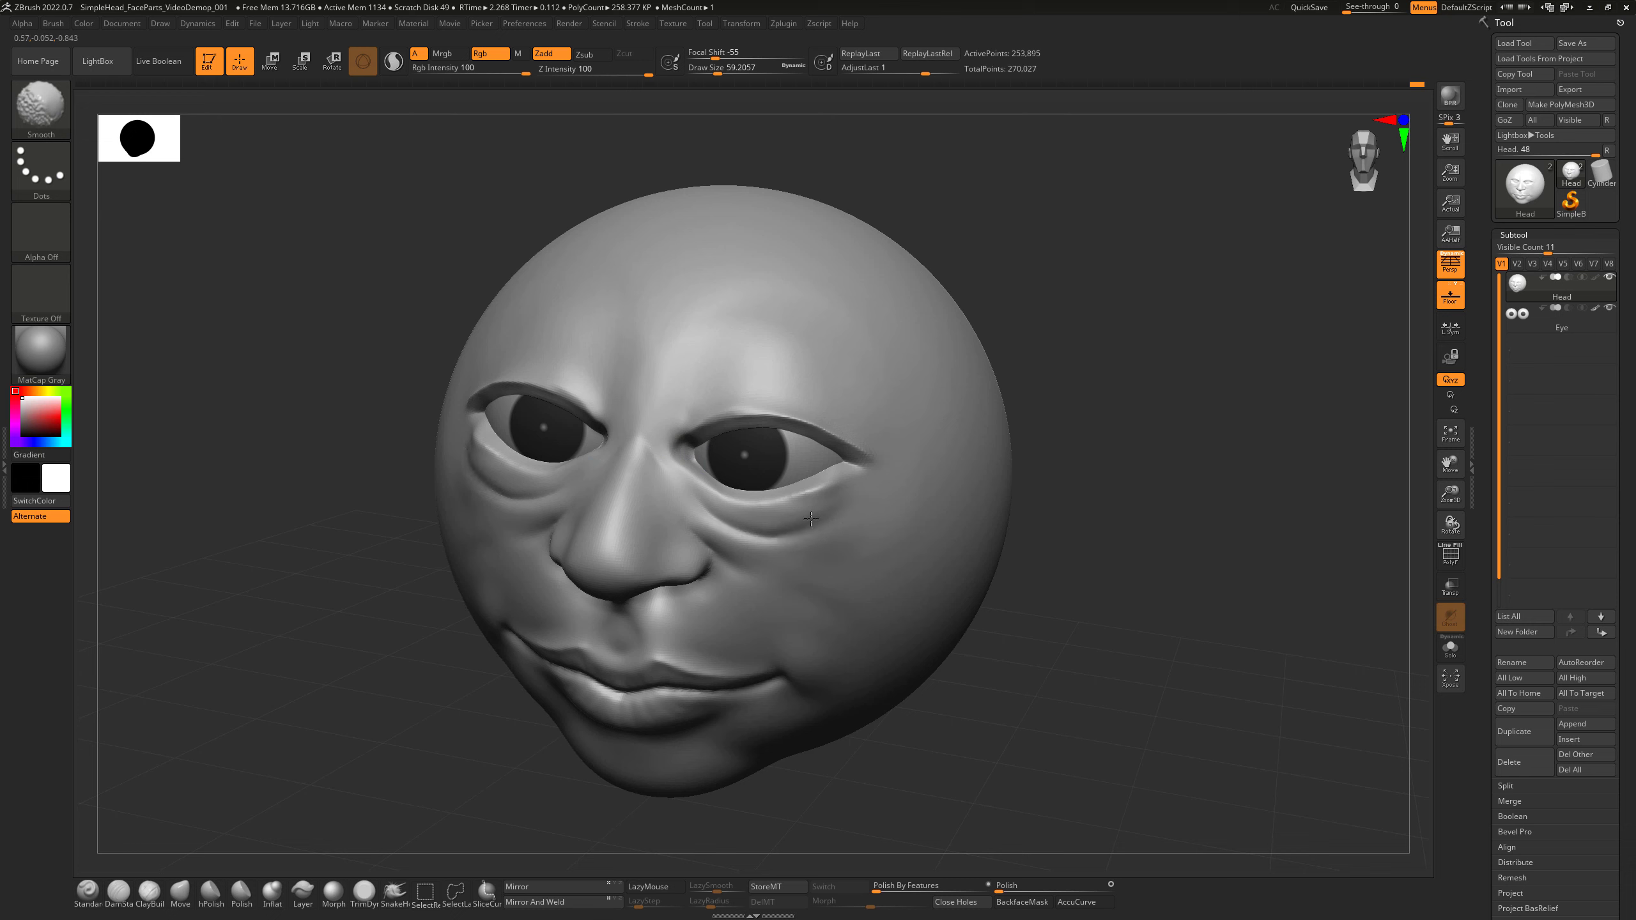
mouse_move(661, 415)
mouse_down()
mouse_move(770, 391)
mouse_move(899, 434)
mouse_up()
key(shift)
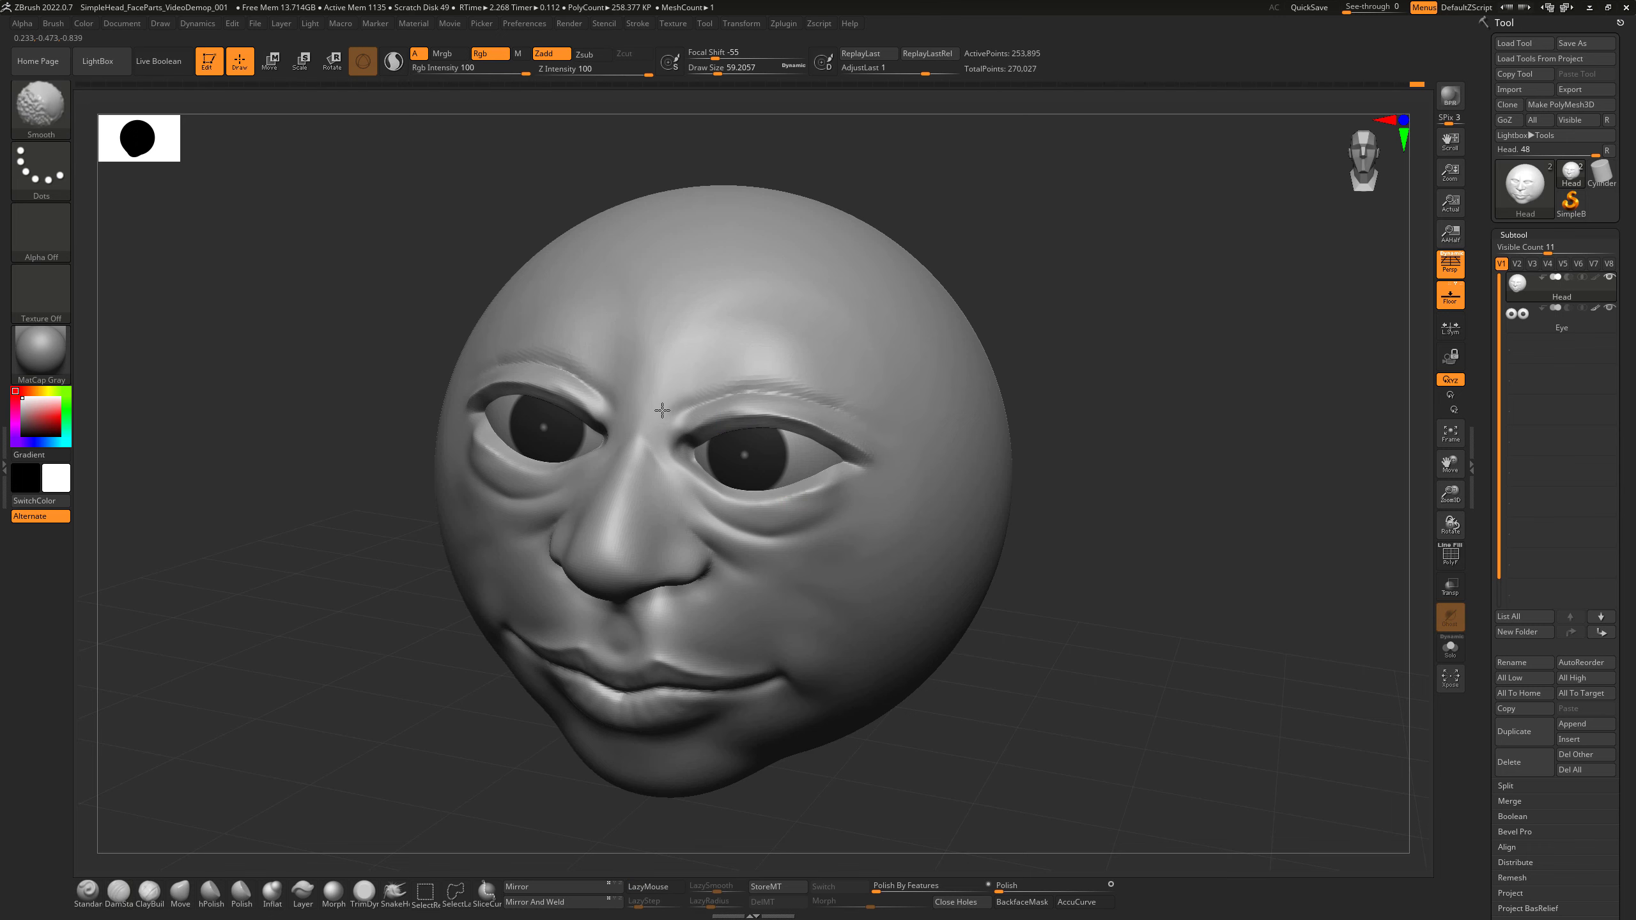
Soften the outer part of the fold above the upper eyelids and the surface under the eyes by smoothing.
drag(1096, 449, 1150, 432)
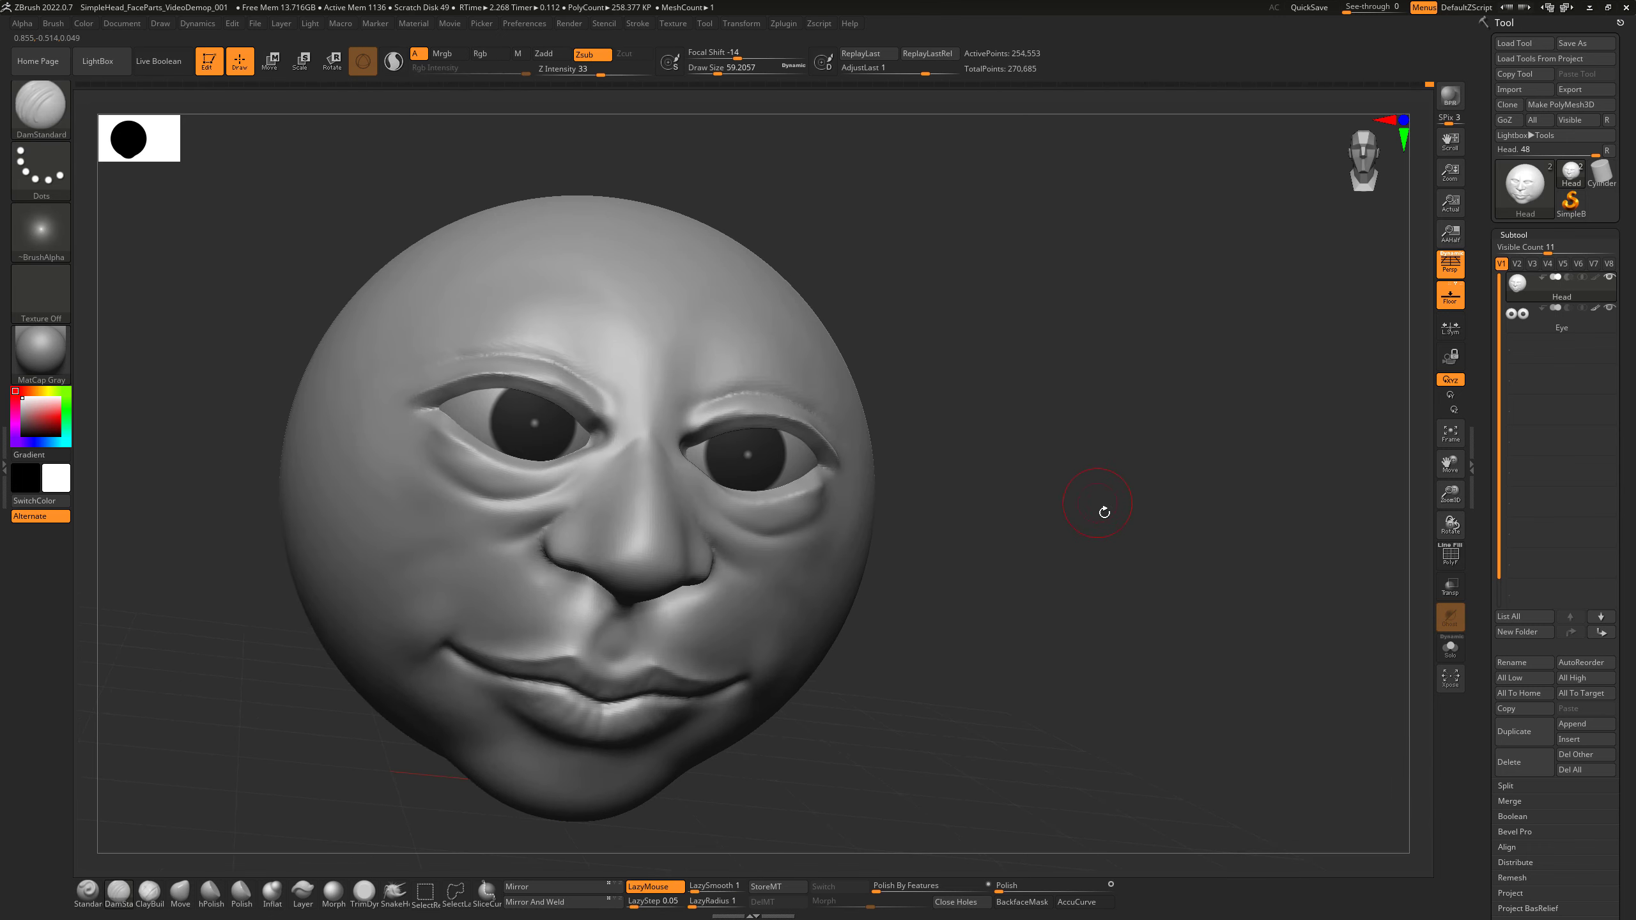
drag(1103, 513, 927, 428)
key(shift)
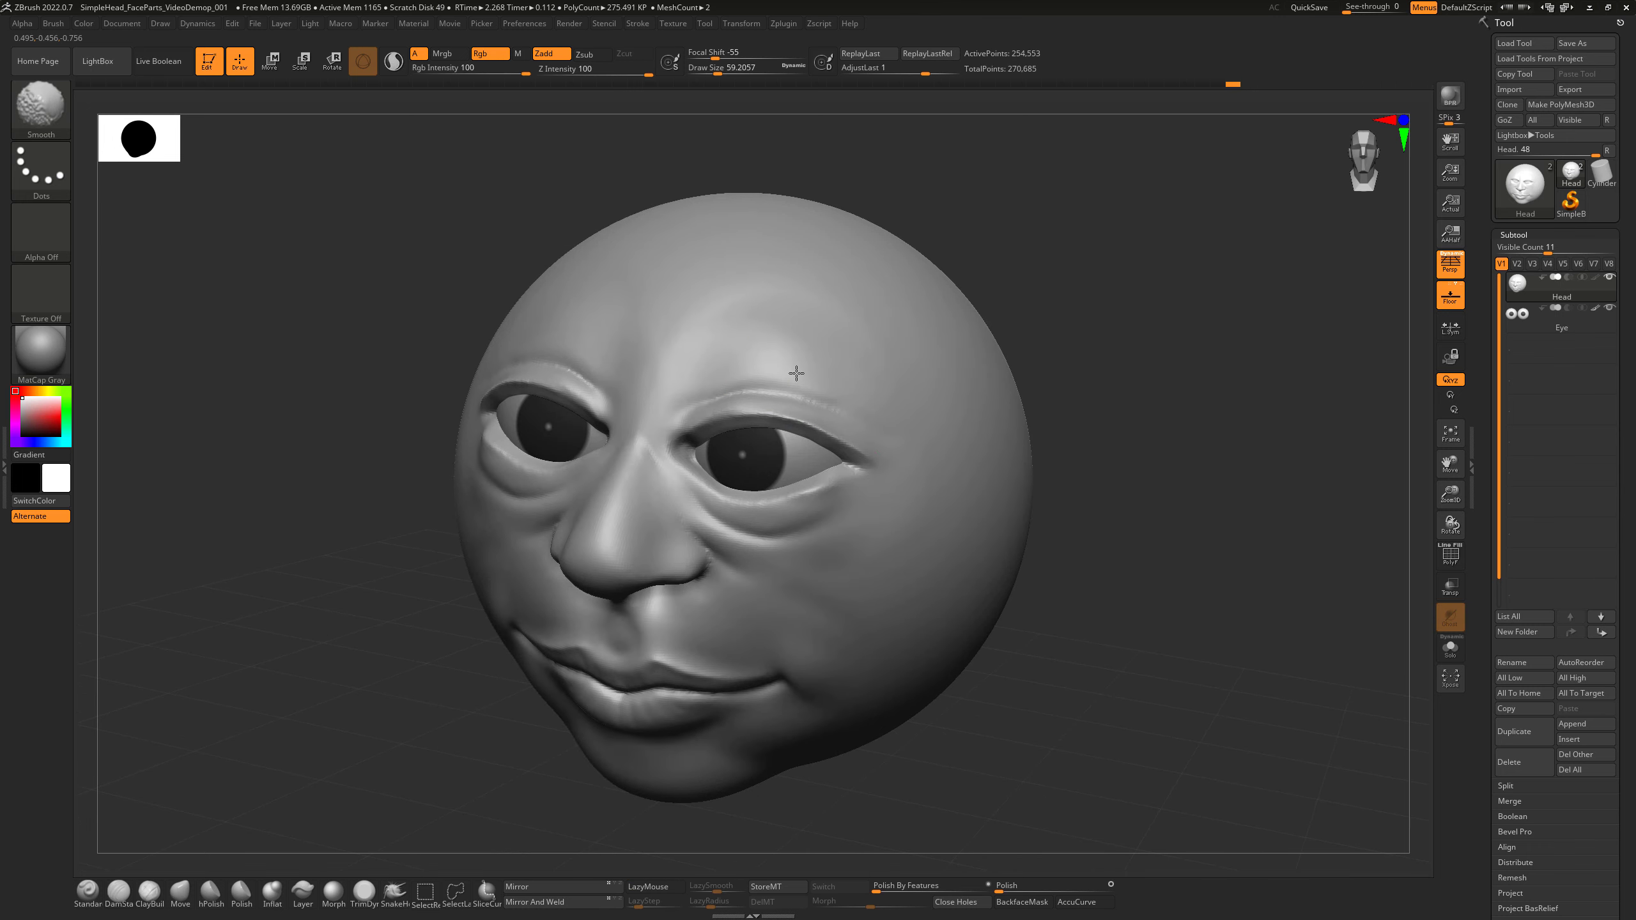
shift+drag(846, 414, 833, 395)
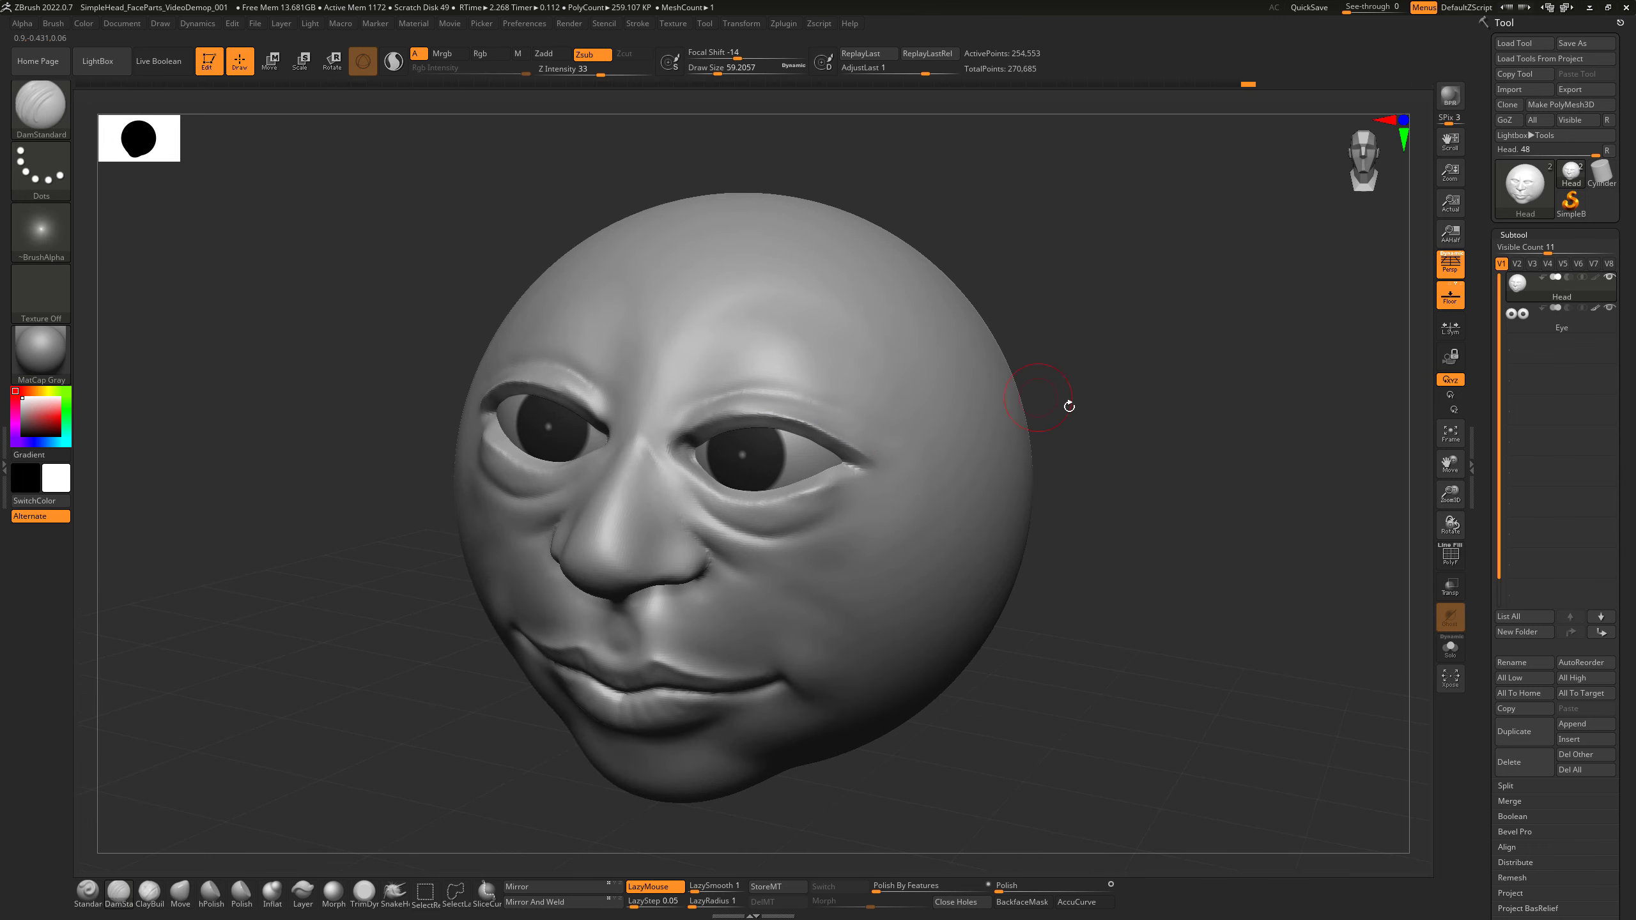
mouse_move(1070, 406)
mouse_down()
mouse_move(1111, 446)
mouse_move(1038, 438)
mouse_up()
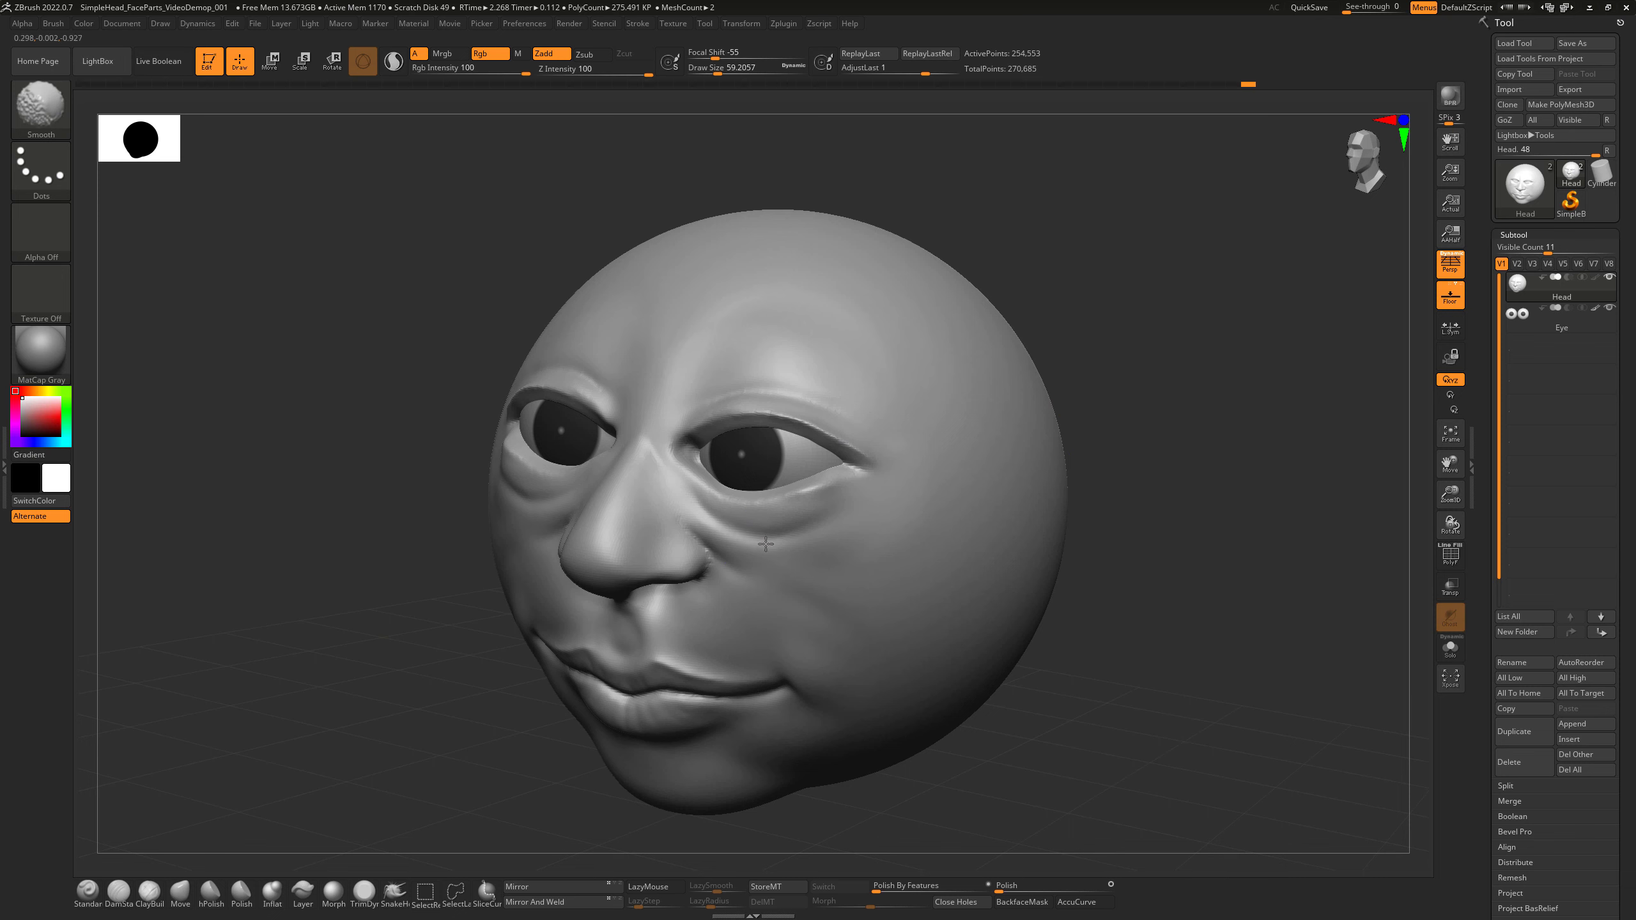
drag(1098, 344, 1056, 364)
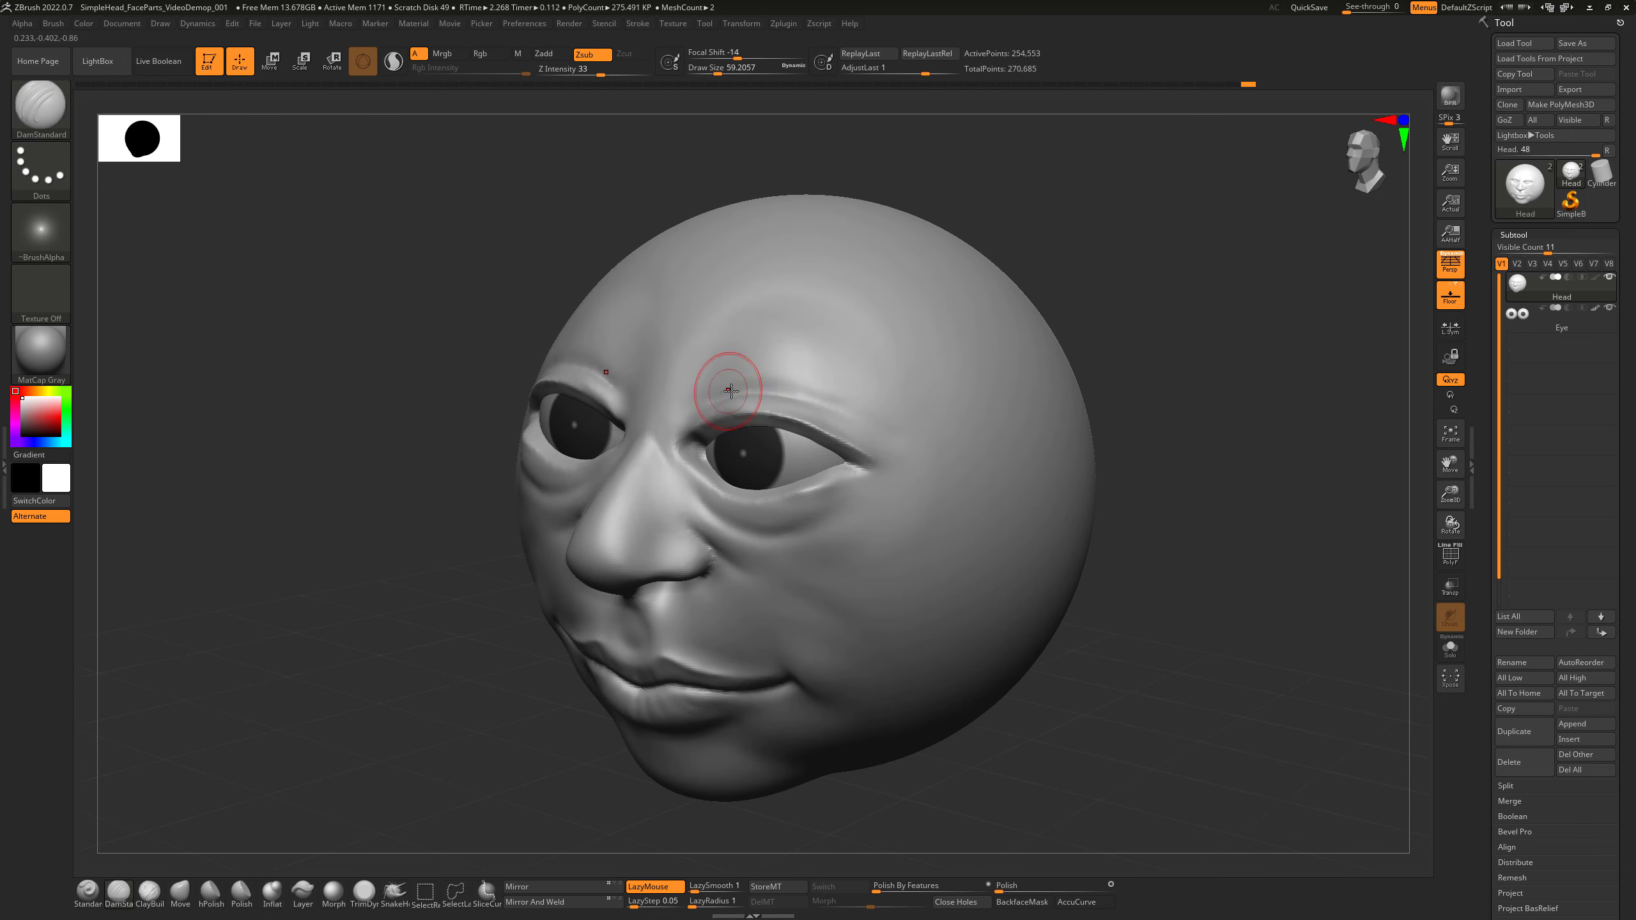
drag(1031, 304, 1053, 314)
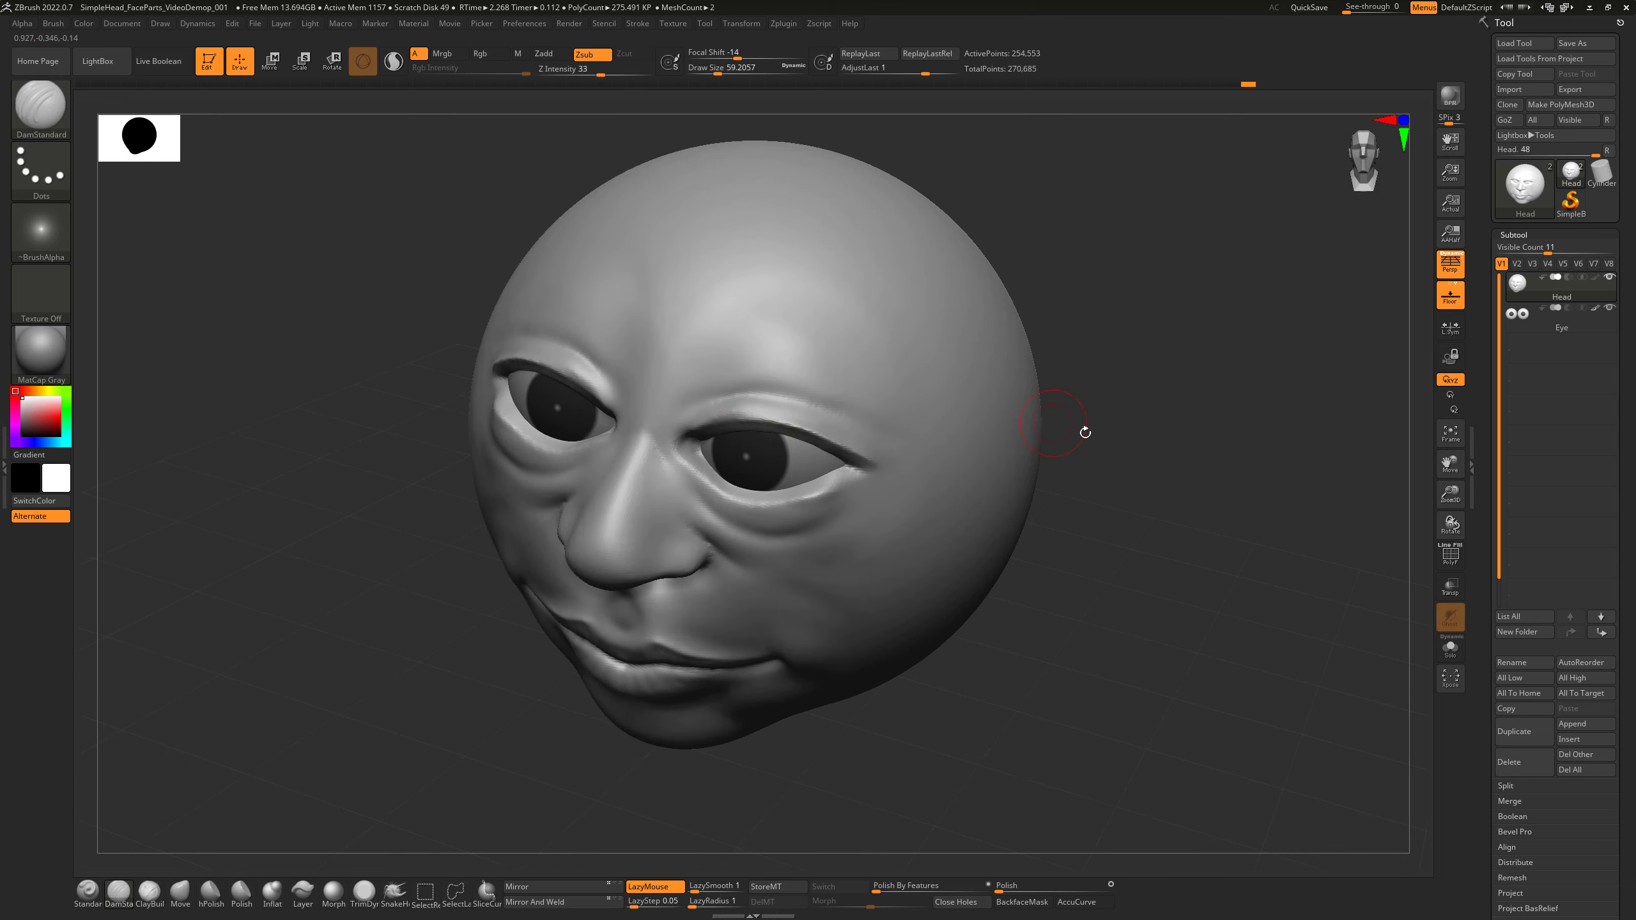
Deepen the upper eyelid line from the inner to the outer eye corner with the DamStandard brush.
drag(1085, 432, 1118, 420)
scroll(1118, 420, up, 3)
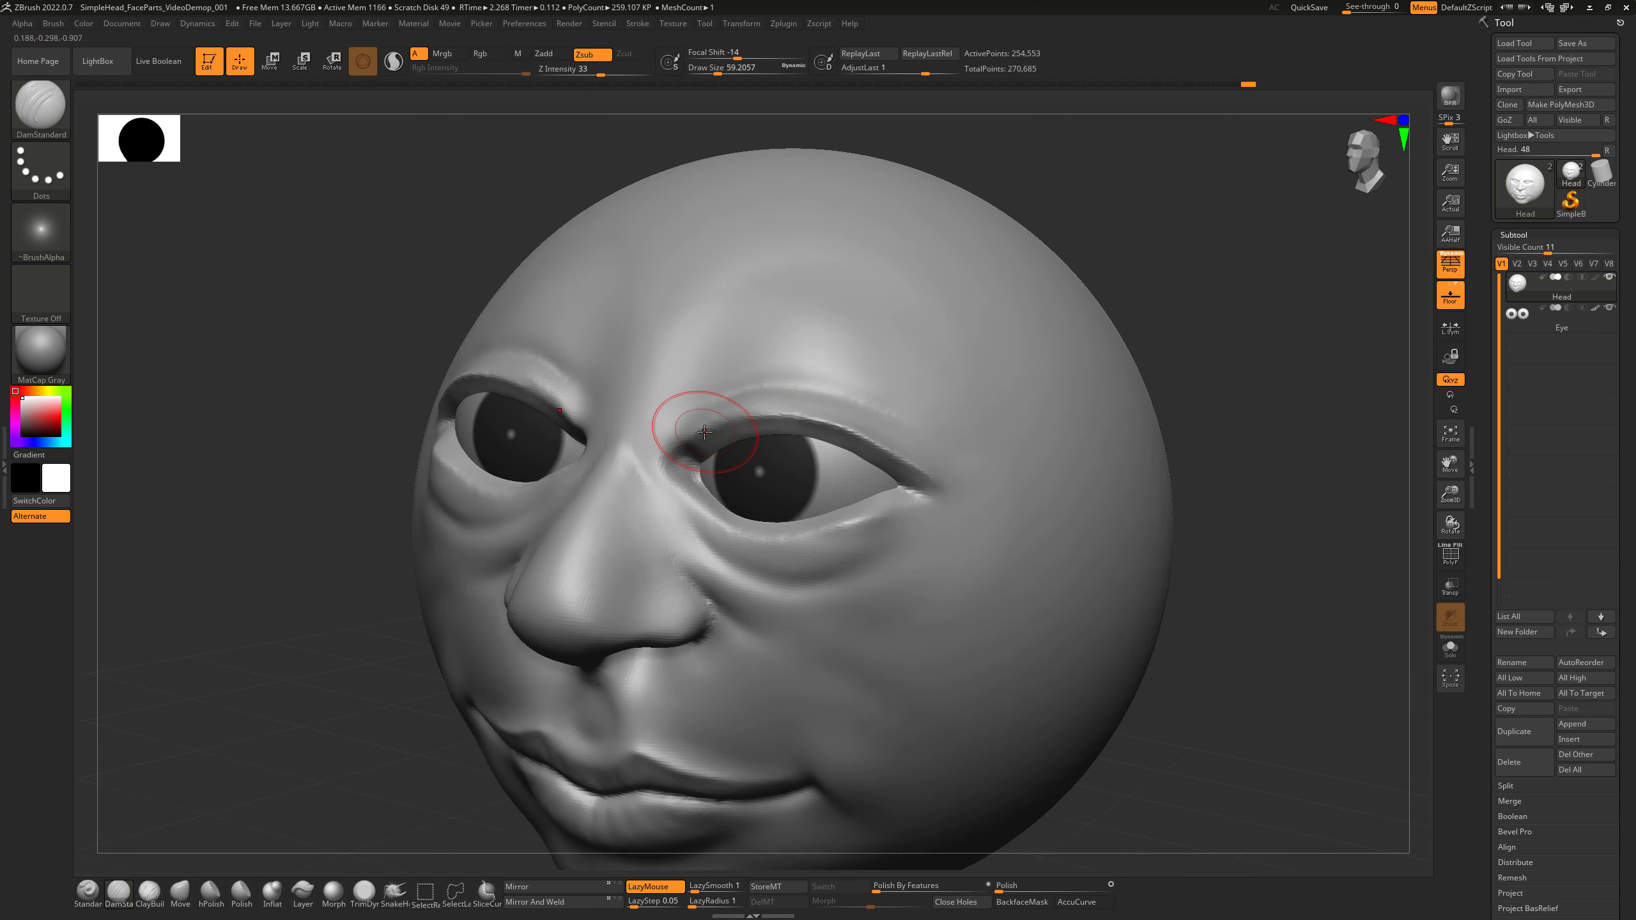
mouse_move(693, 432)
mouse_down()
mouse_move(769, 419)
mouse_move(896, 454)
mouse_up()
right_drag(1118, 401, 1077, 367)
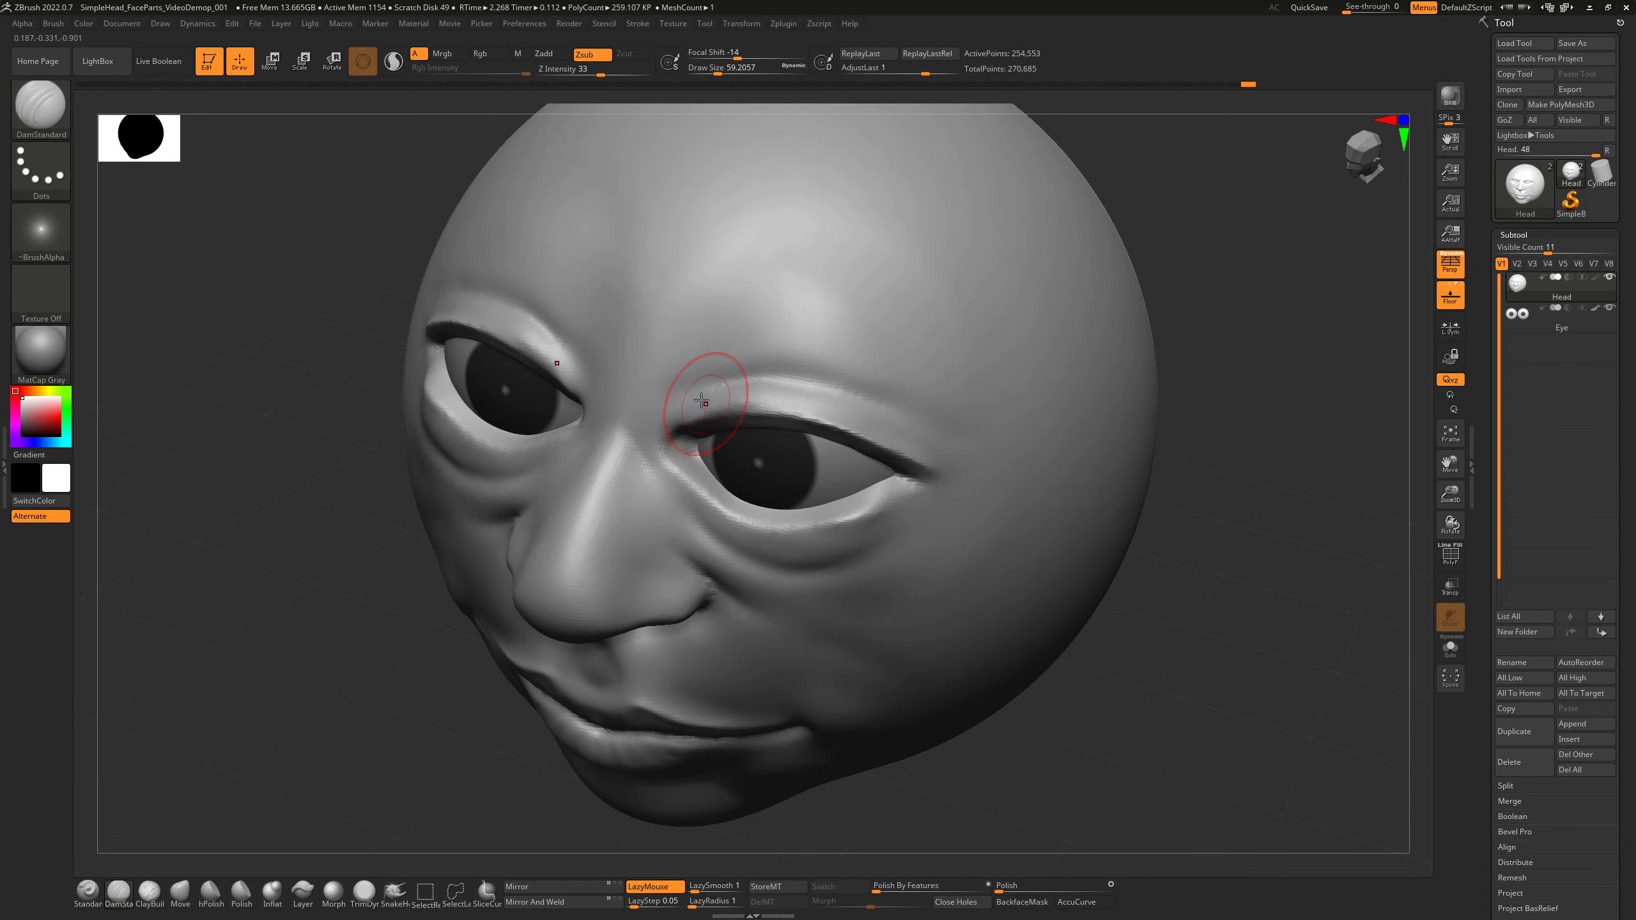
Rework the fold above the upper eyelids with DamStandard strokes, undoing unwanted attempts, and smooth its upper edge.
drag(687, 391, 813, 387)
key(ctrl+z)
drag(707, 379, 909, 394)
key(ctrl+z)
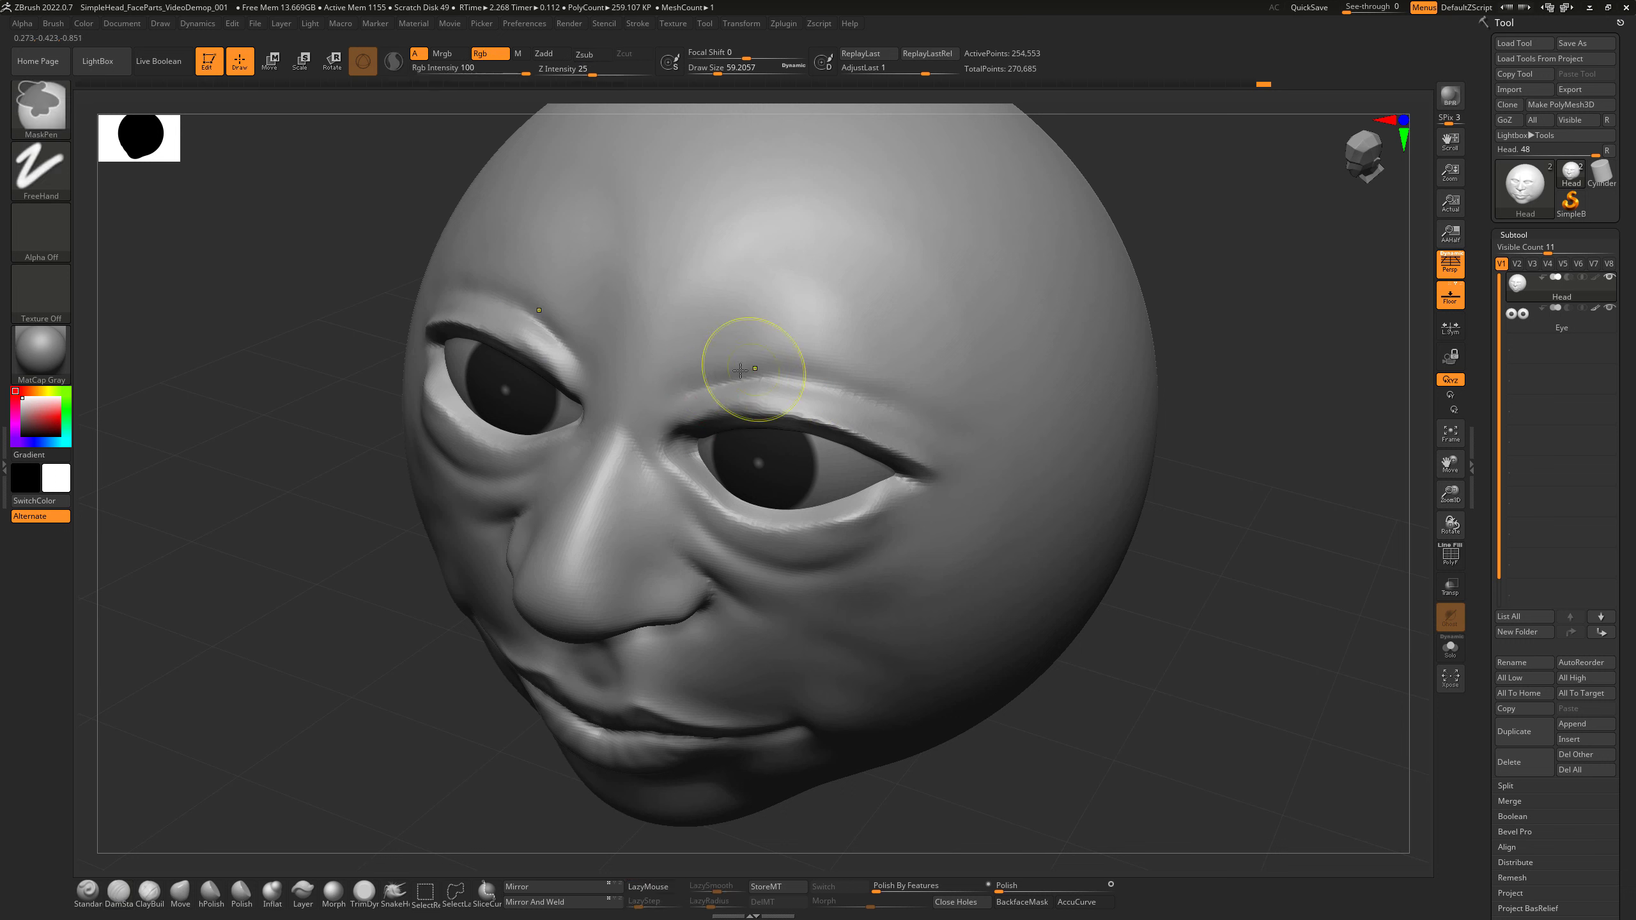
drag(793, 385, 922, 430)
key(ctrl+z)
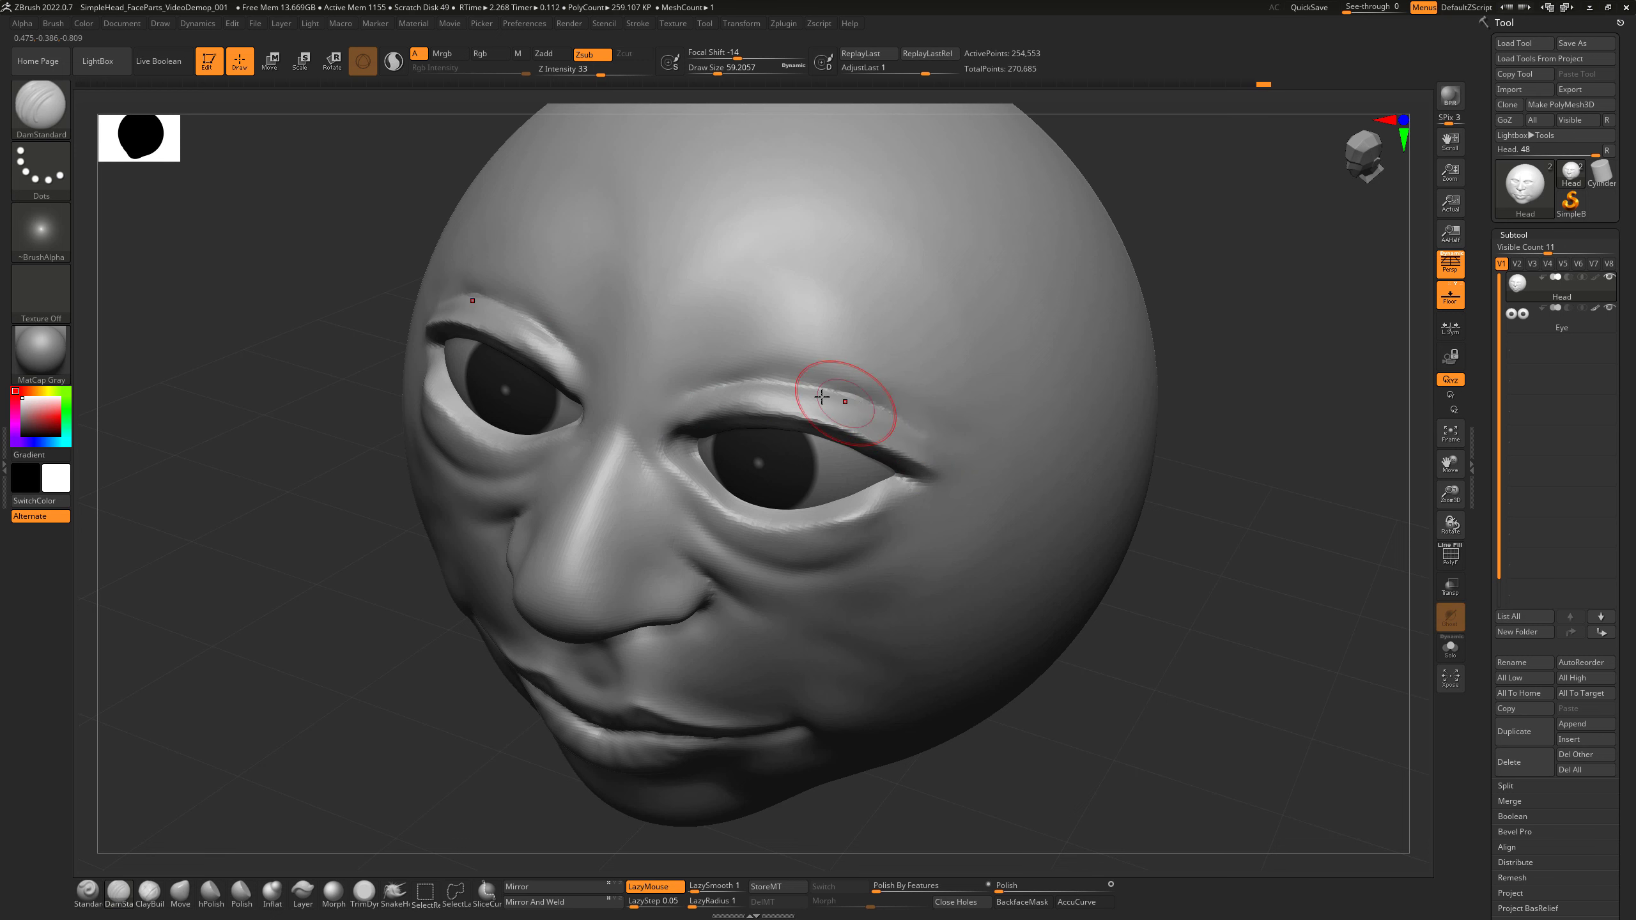
mouse_move(782, 385)
mouse_down()
mouse_move(873, 413)
mouse_move(767, 373)
mouse_up()
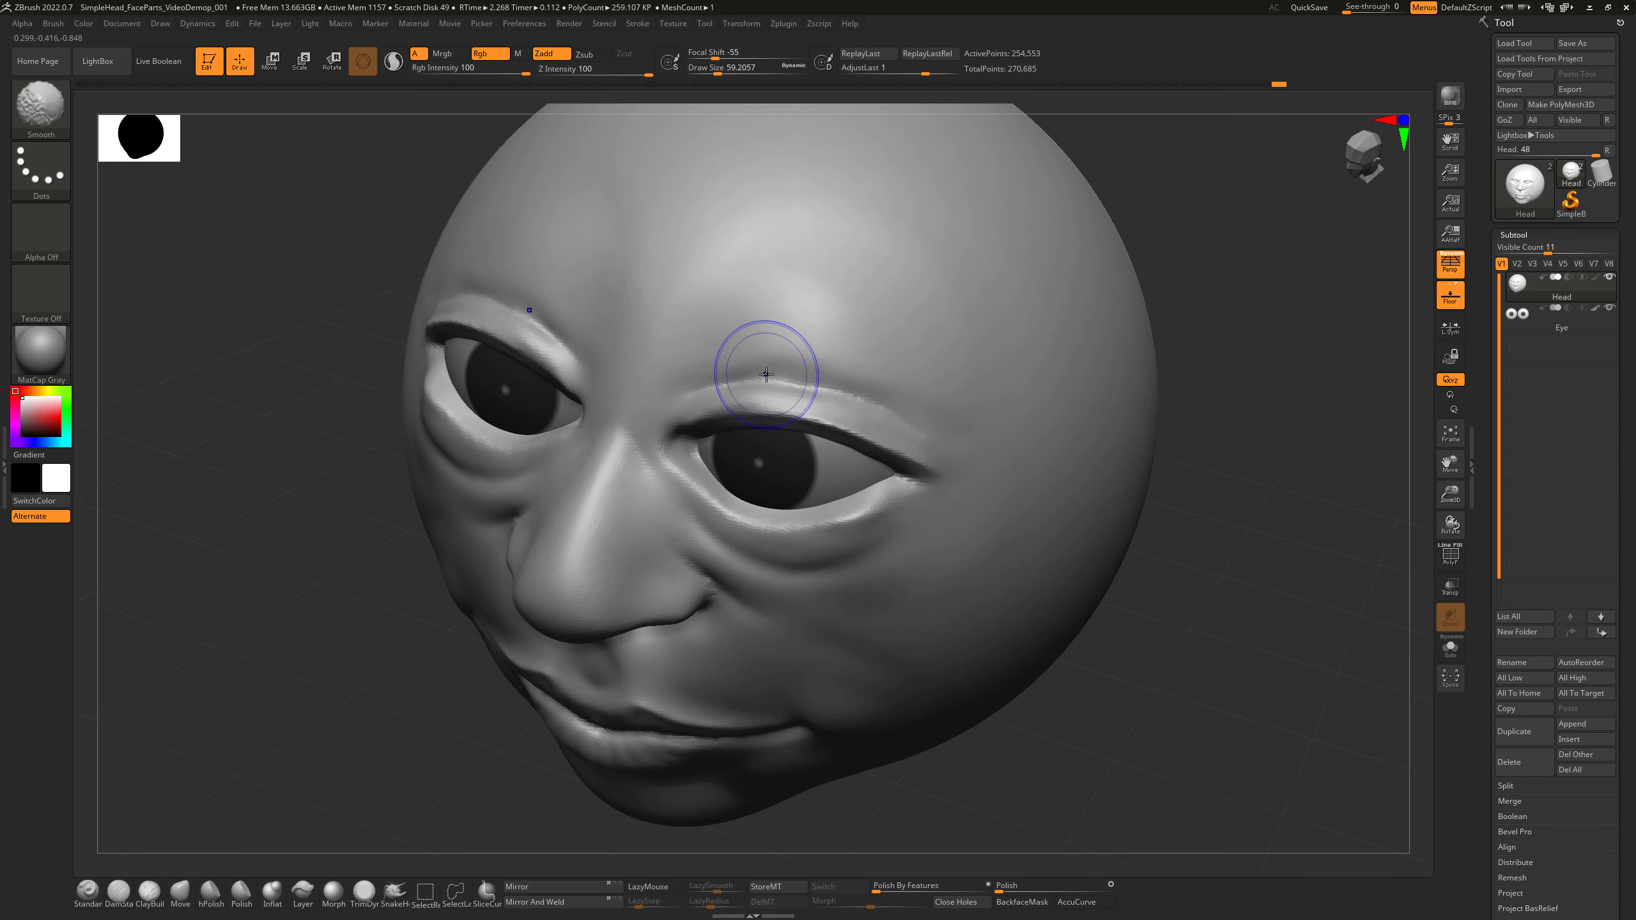
Smooth the eye bags and the fold above the upper eyelids, reducing the draw size to about 37.
drag(1144, 687, 1011, 609)
mouse_move(837, 586)
shift+mouse_down()
mouse_move(873, 568)
mouse_move(778, 579)
mouse_move(748, 561)
shift+mouse_up()
key(s)
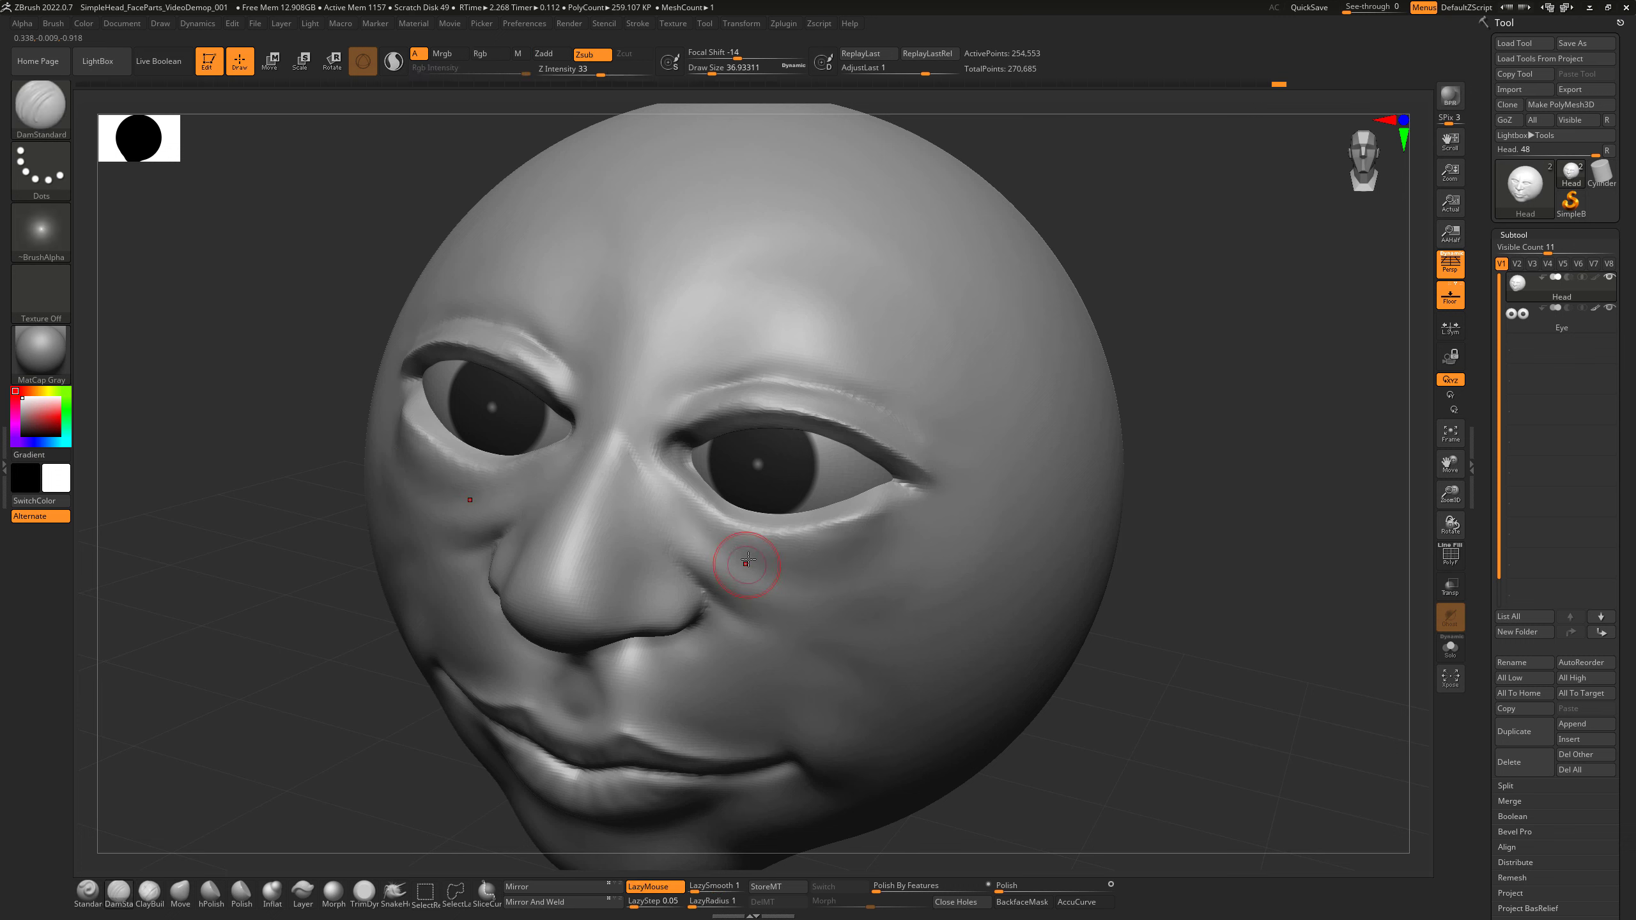
key(shift)
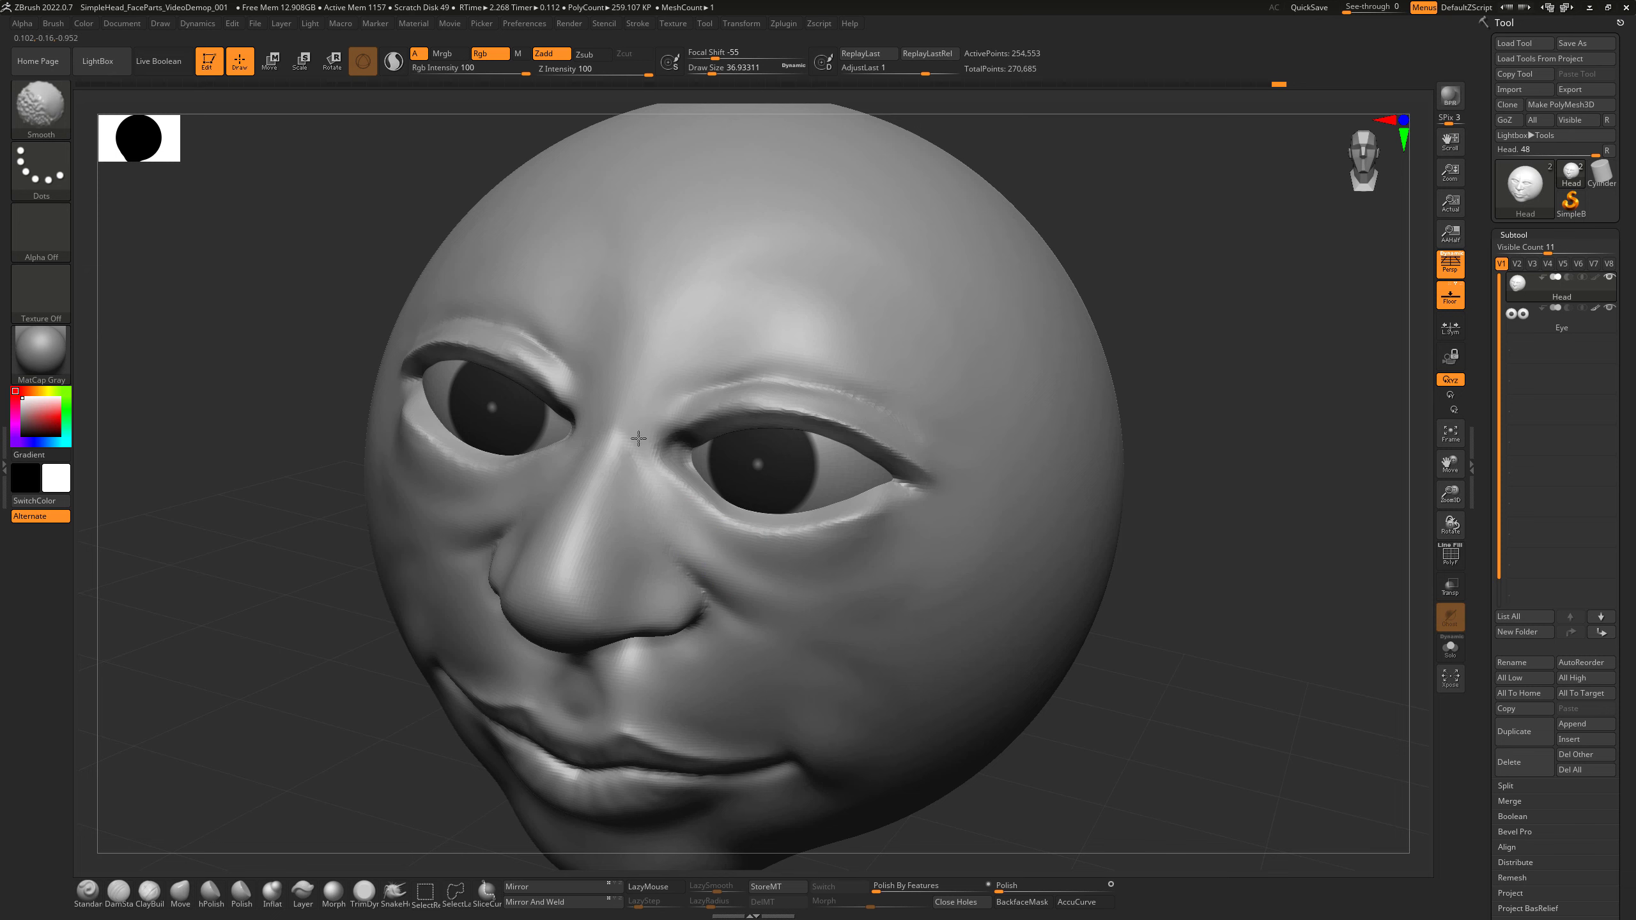
shift+drag(806, 371, 948, 439)
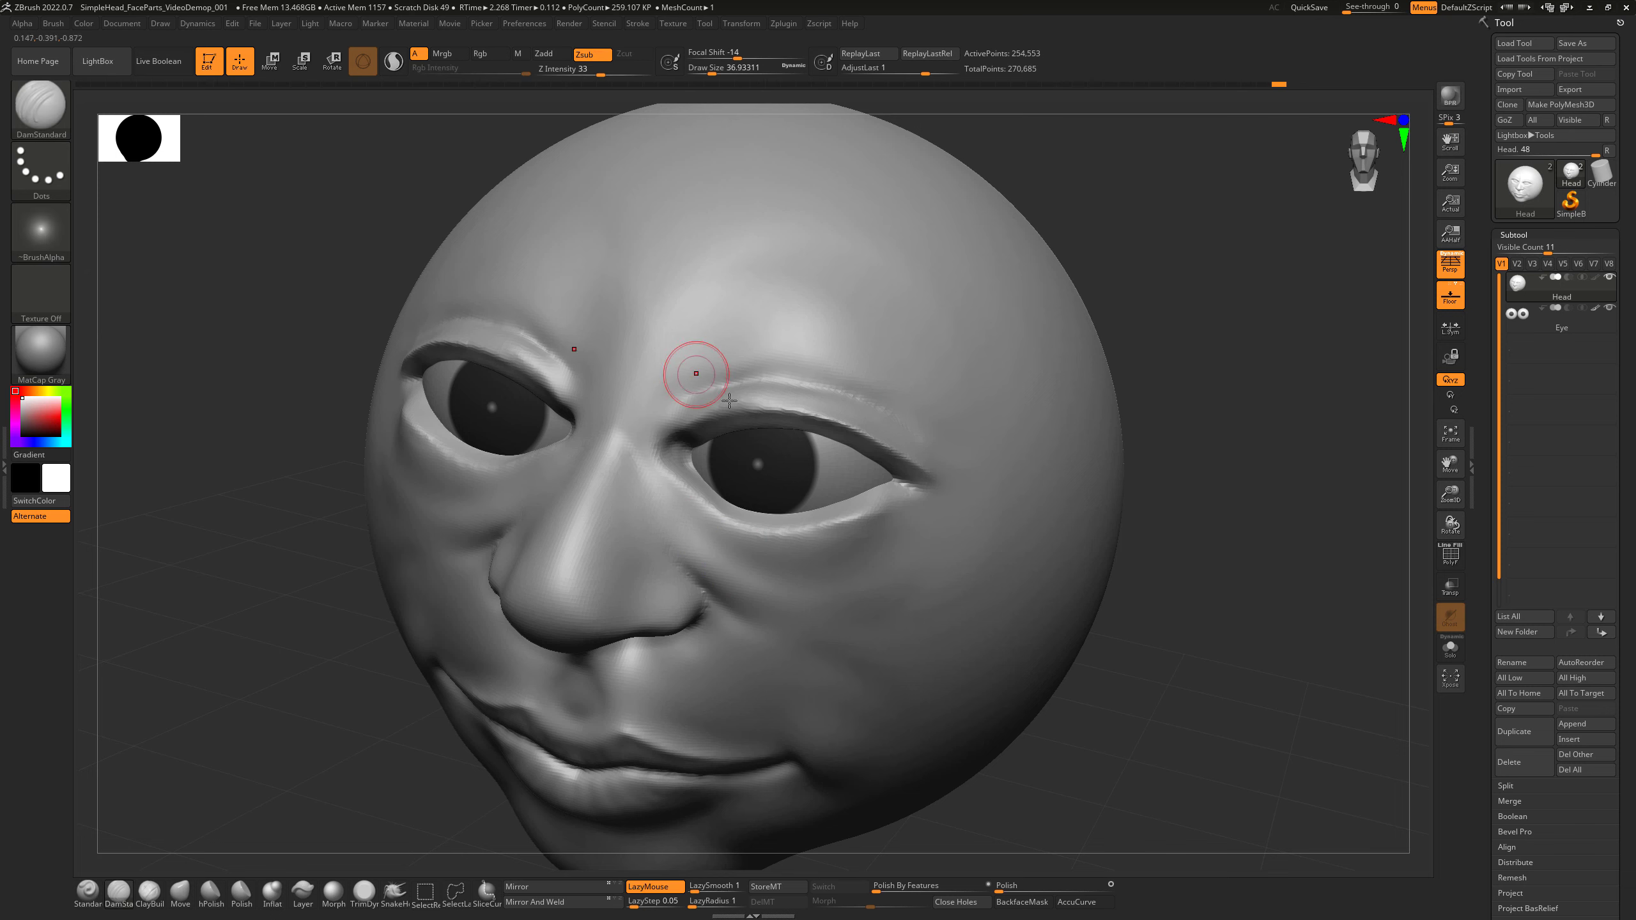
Sharpen the inner part of the upper eyelids and carve creases extending from the outer eye corners with the DamStandard brush.
drag(694, 420, 773, 411)
drag(675, 427, 796, 410)
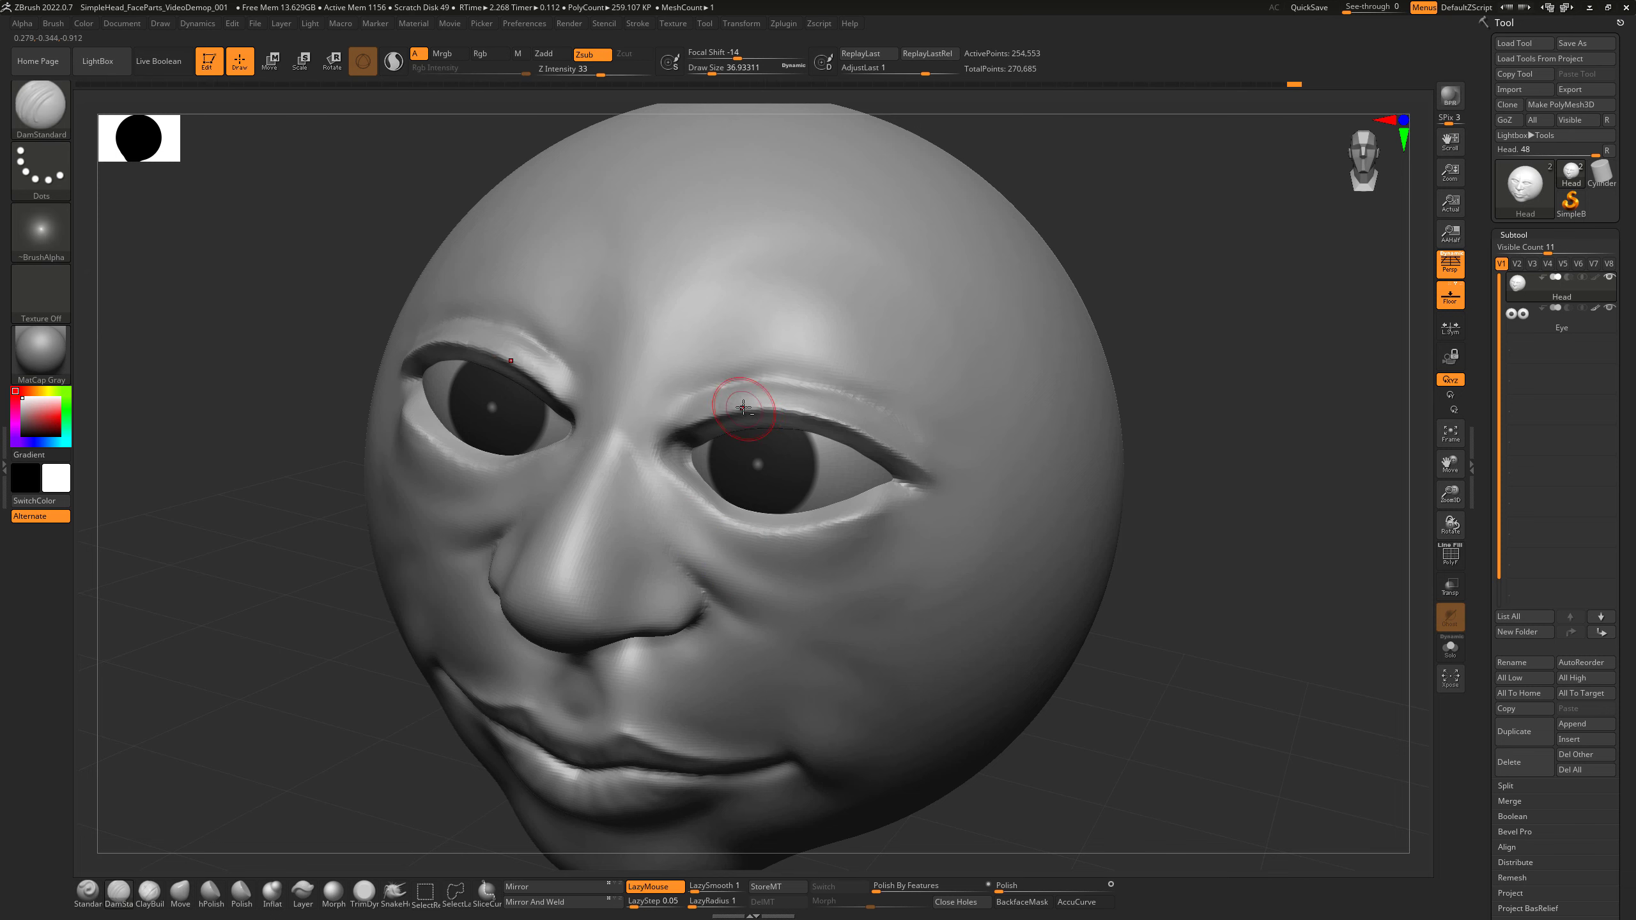
right_drag(1033, 438, 975, 464)
drag(899, 482, 956, 494)
drag(922, 492, 952, 495)
mouse_move(930, 491)
mouse_down()
mouse_move(963, 496)
mouse_move(888, 408)
mouse_move(957, 464)
mouse_up()
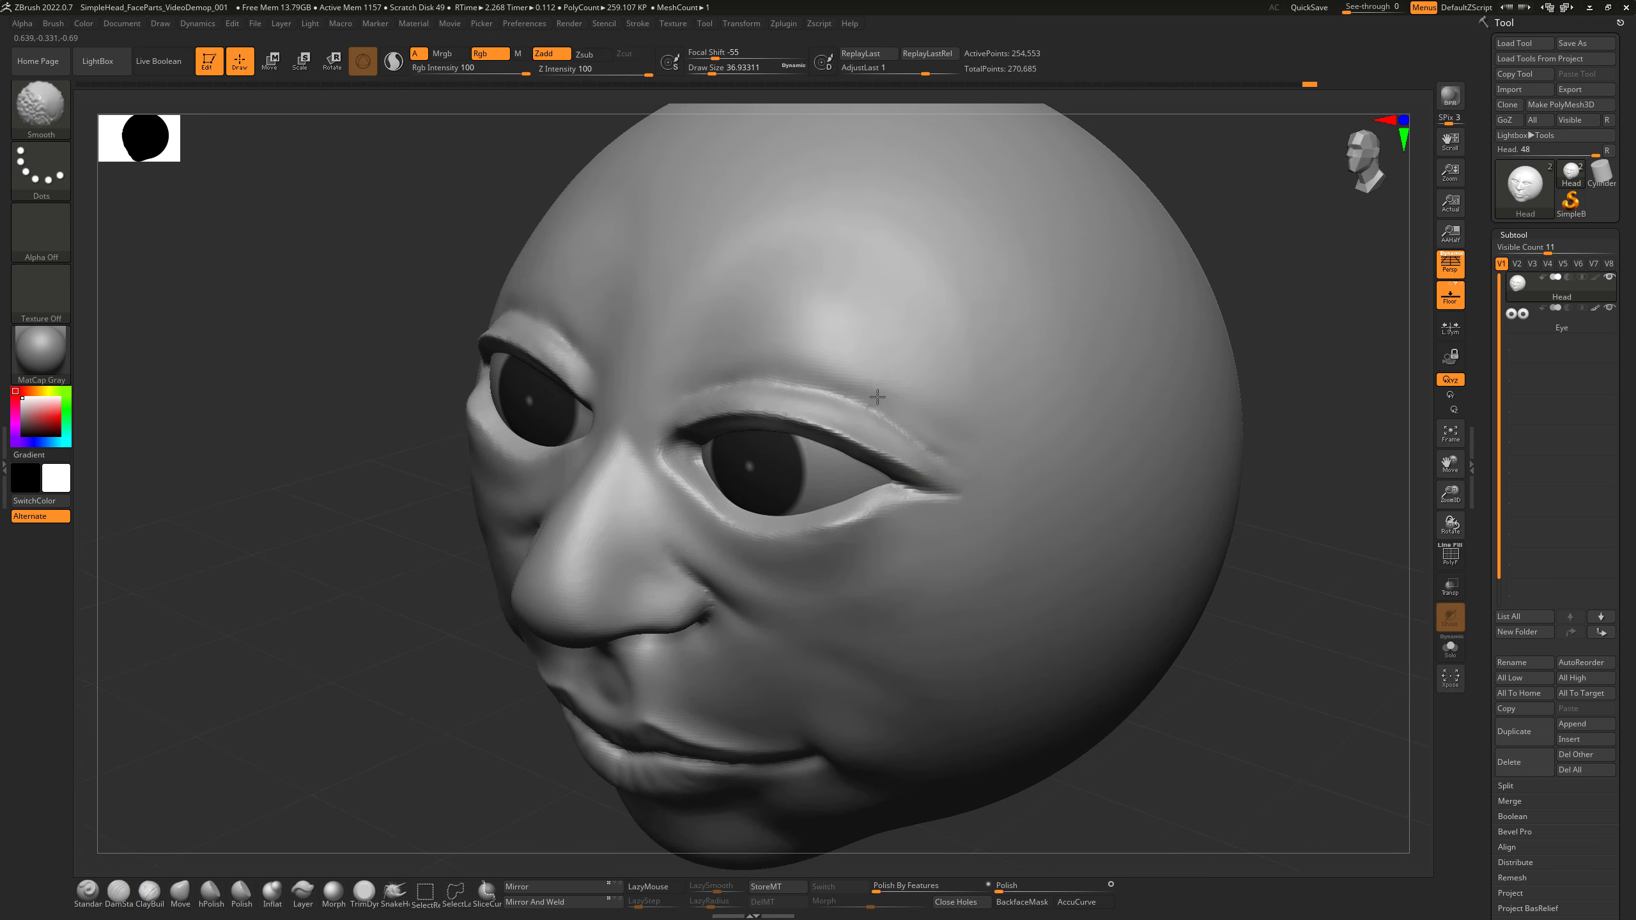
drag(1219, 700, 867, 546)
key(shift)
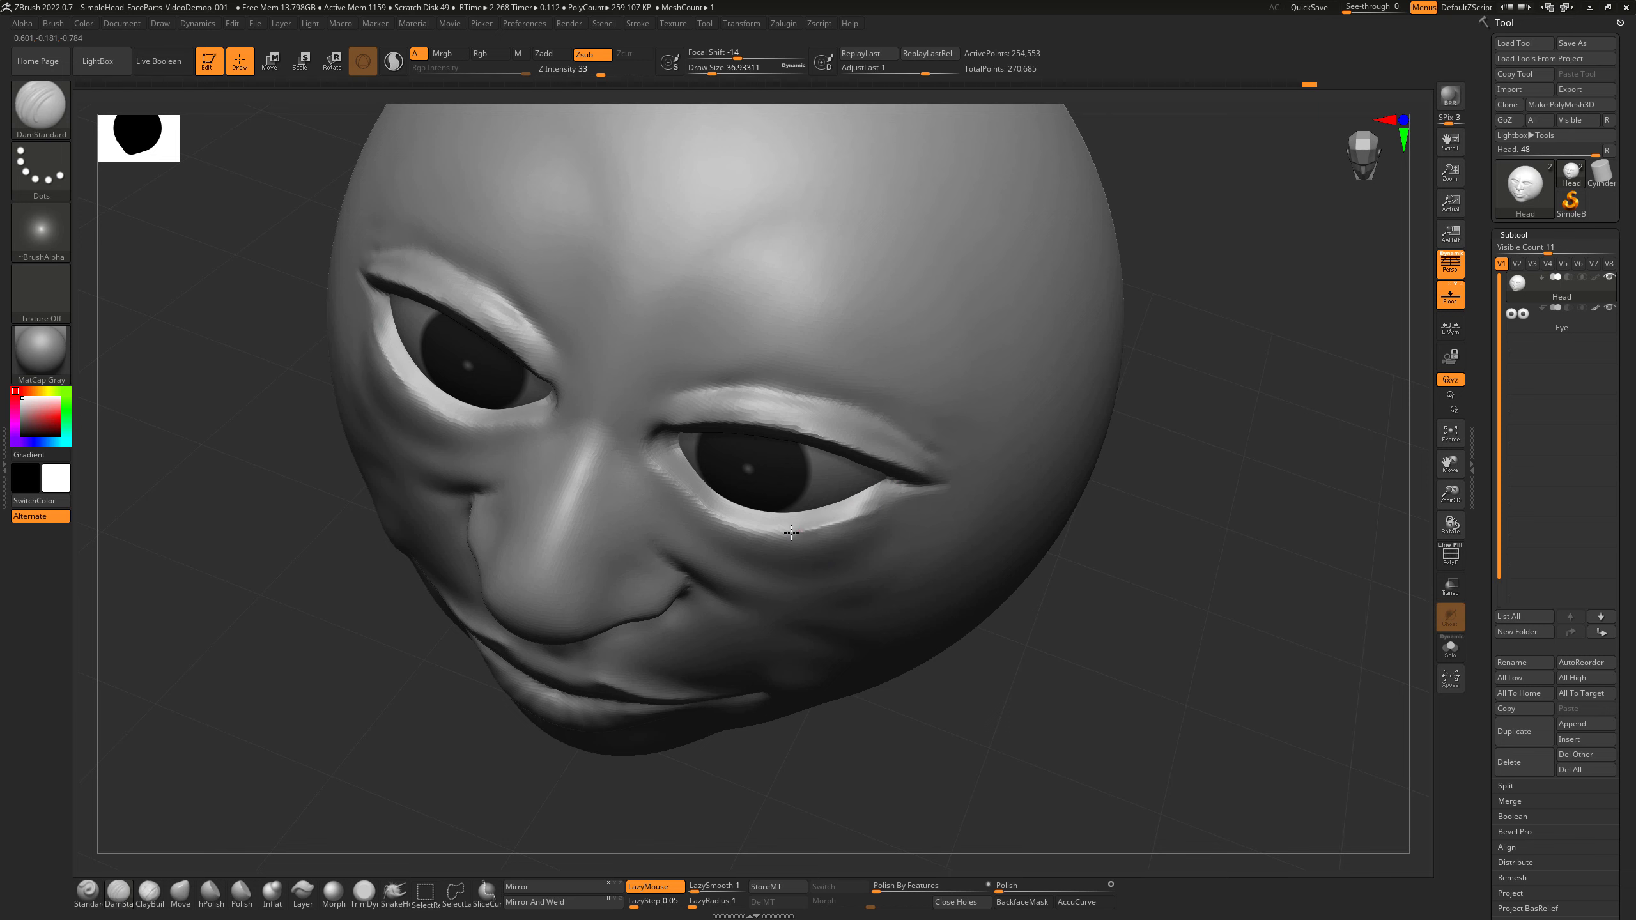
Define the lower eyelid rim toward the inner eye corner with a DamStandard stroke and smooth the rim's outer part.
drag(791, 532, 699, 504)
key(shift)
mouse_move(877, 515)
shift+mouse_down()
mouse_move(850, 524)
mouse_move(867, 516)
shift+mouse_up()
right_drag(857, 528, 1070, 611)
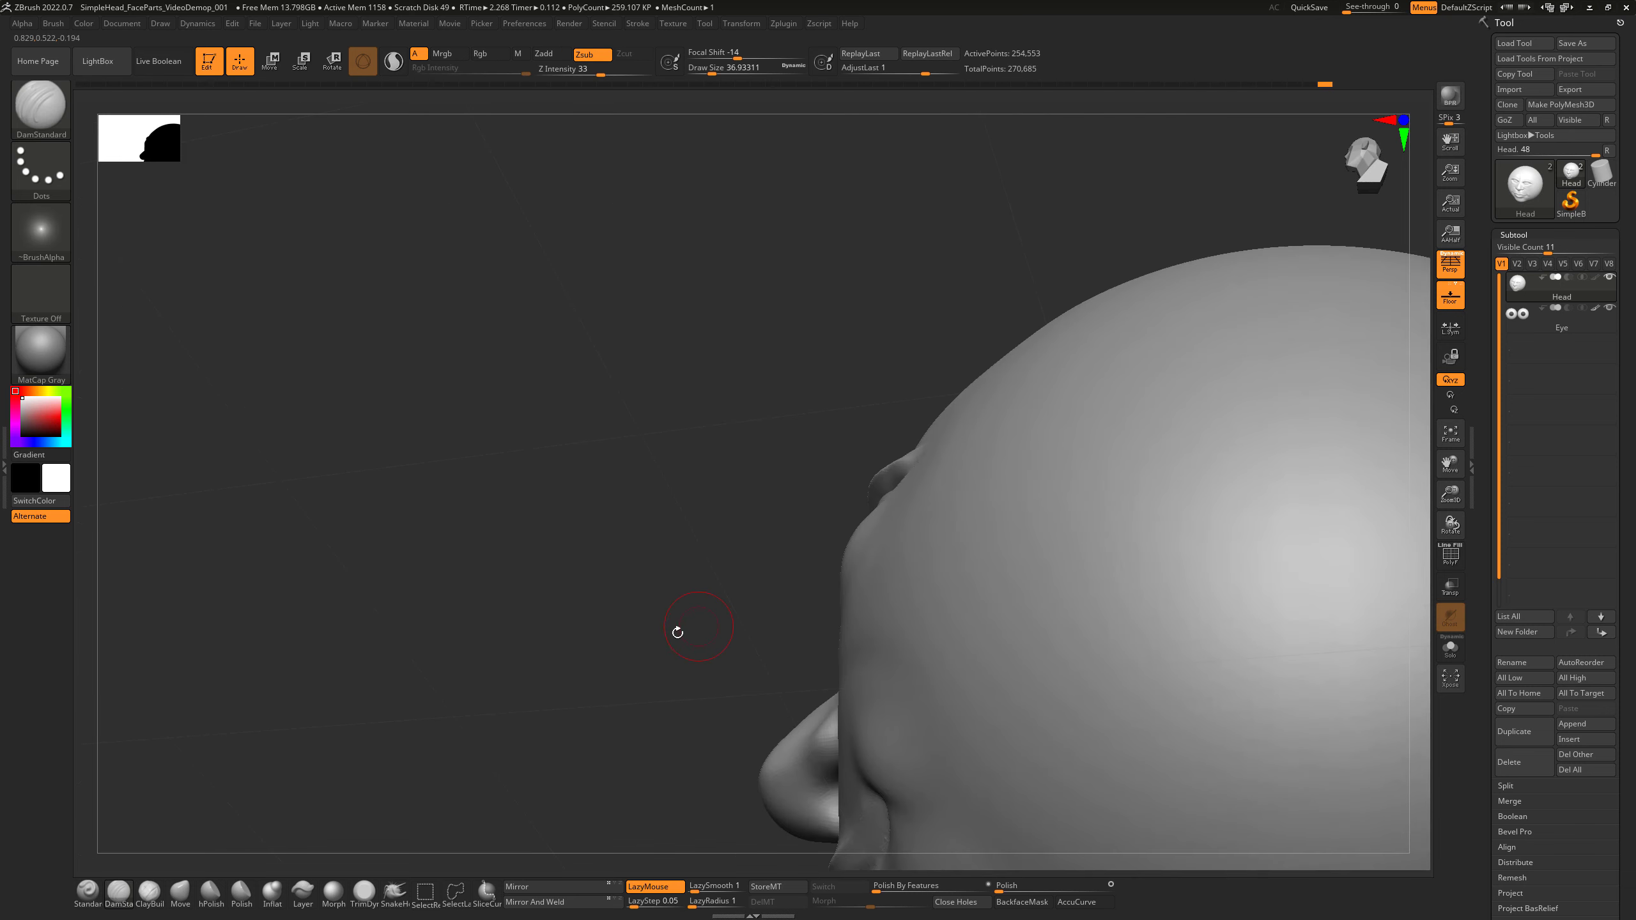
mouse_move(676, 632)
shift+mouse_down()
mouse_move(1115, 668)
mouse_move(1093, 592)
mouse_move(1113, 603)
mouse_move(978, 544)
mouse_move(1024, 603)
mouse_move(1049, 606)
shift+mouse_up()
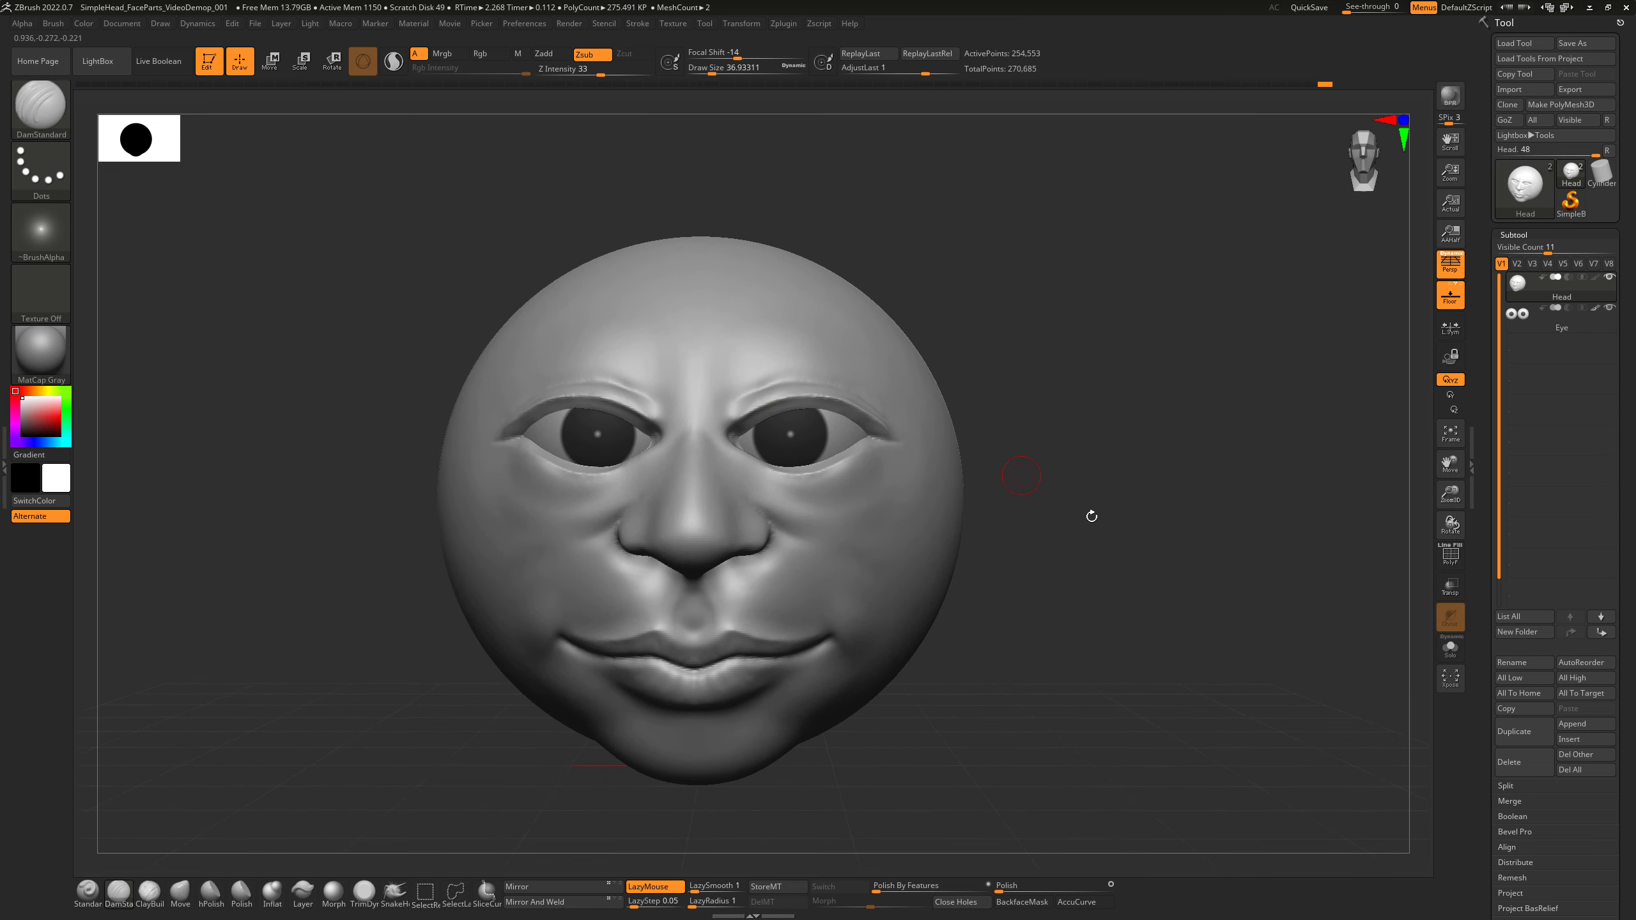
Move the eyeballs of the Eye subtool slightly farther apart along the X axis, undoing the first attempt.
click(1511, 330)
key(w)
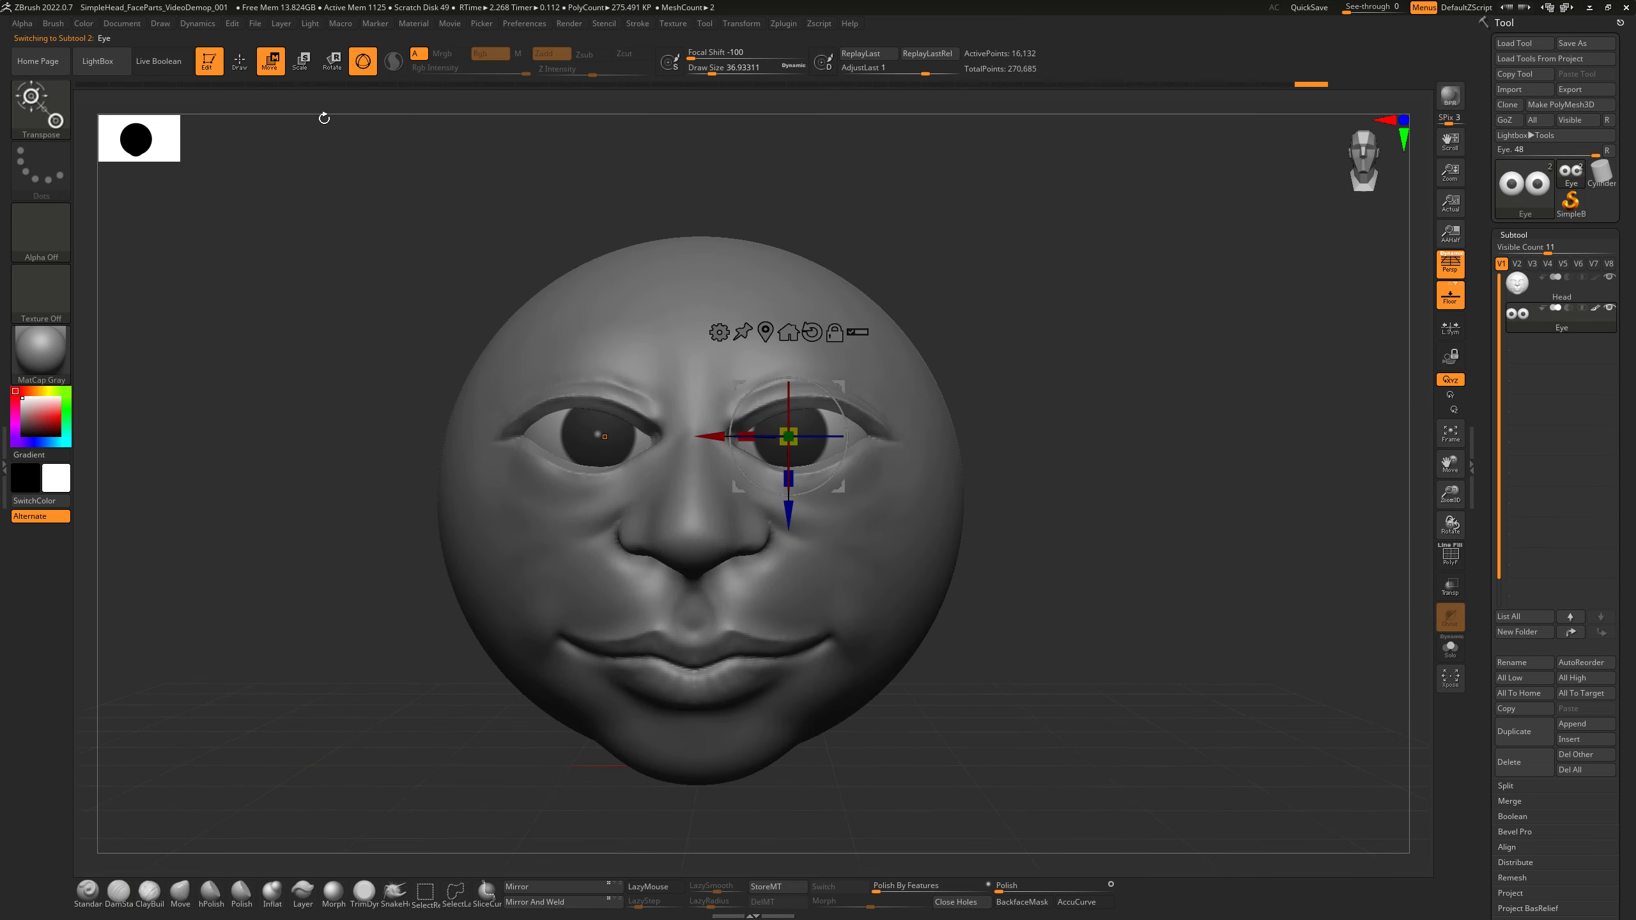
drag(717, 442, 726, 427)
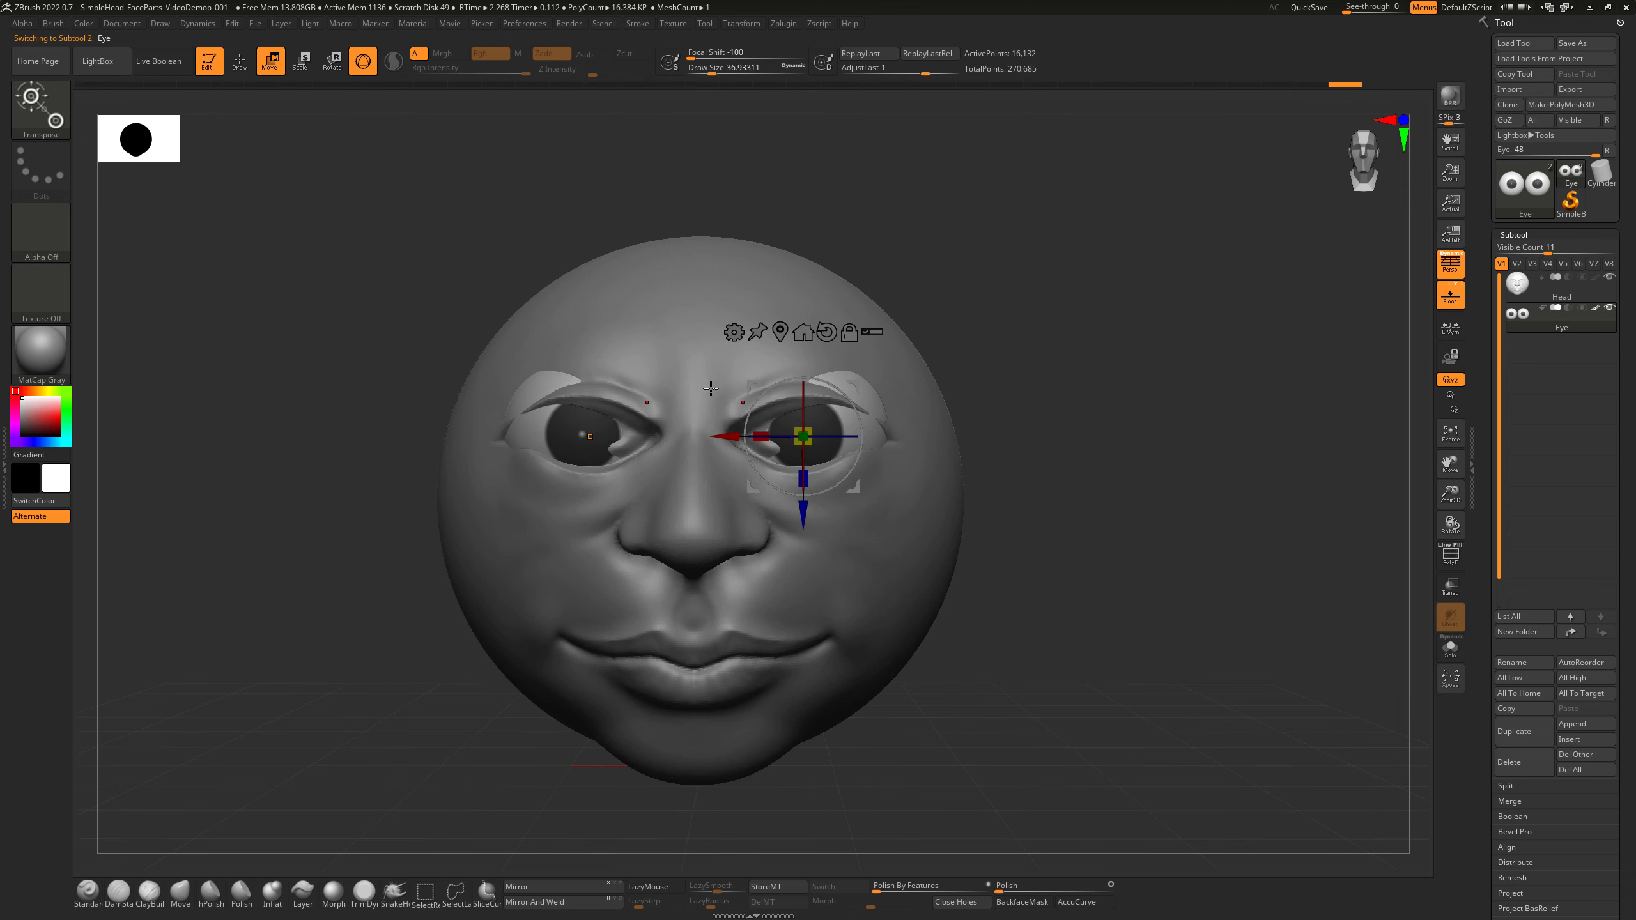
key(ctrl+z)
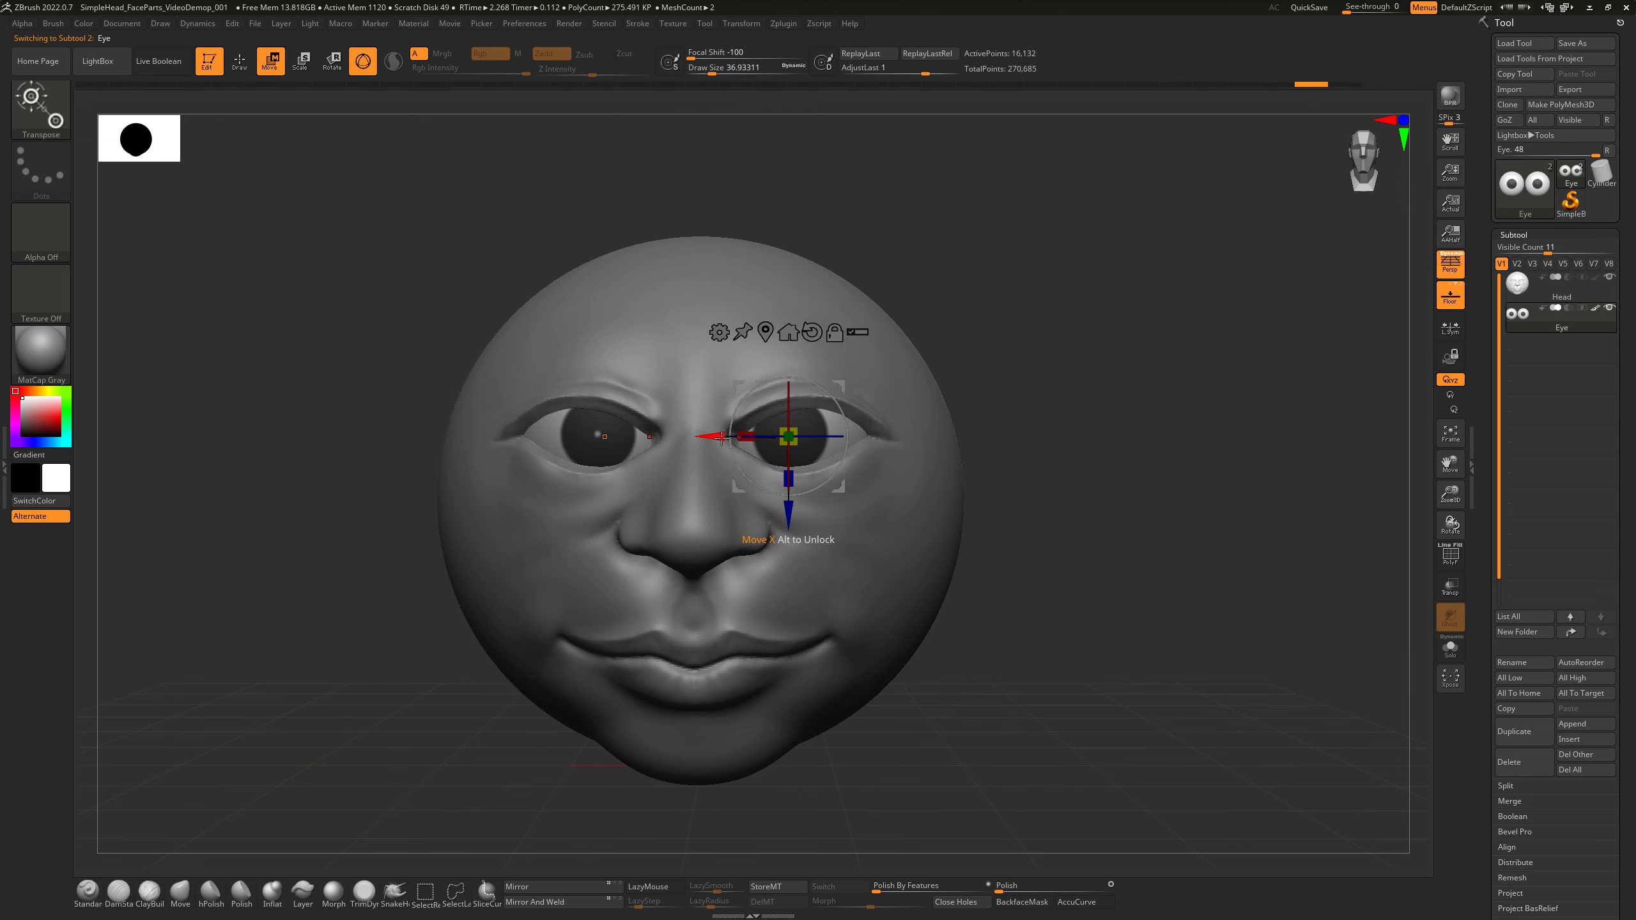
drag(715, 439, 725, 441)
click(246, 69)
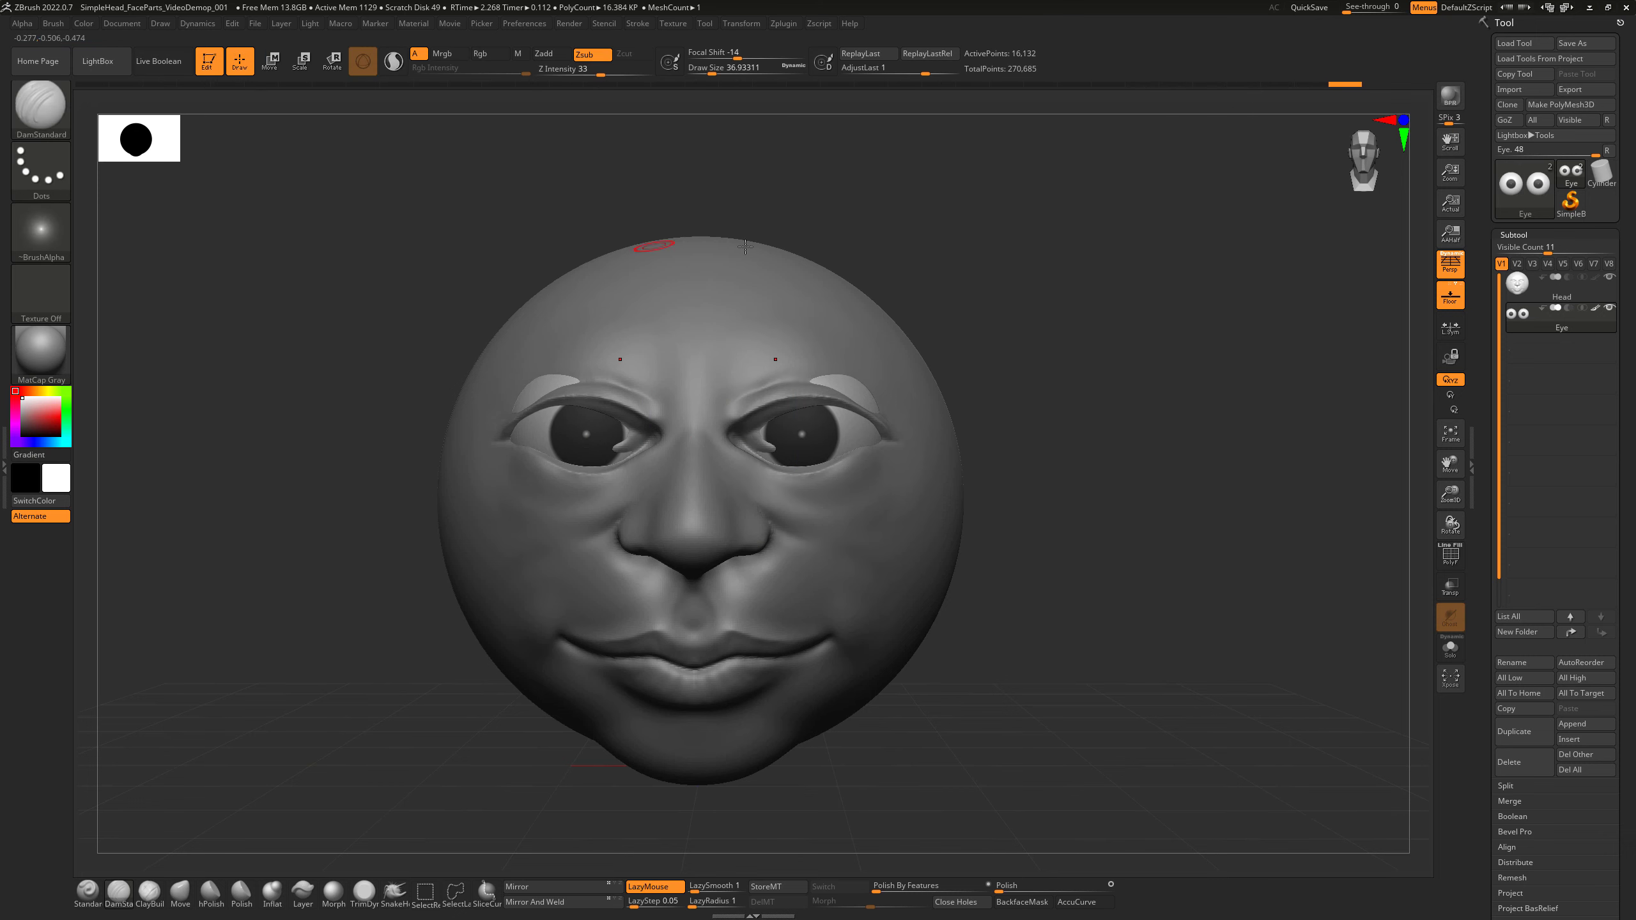
Pull the Head subtool's upper eye folds over the exposed eyeballs with the Move brush at draw size about 154.
click(1541, 289)
right_drag(1168, 493, 1161, 548)
key(s)
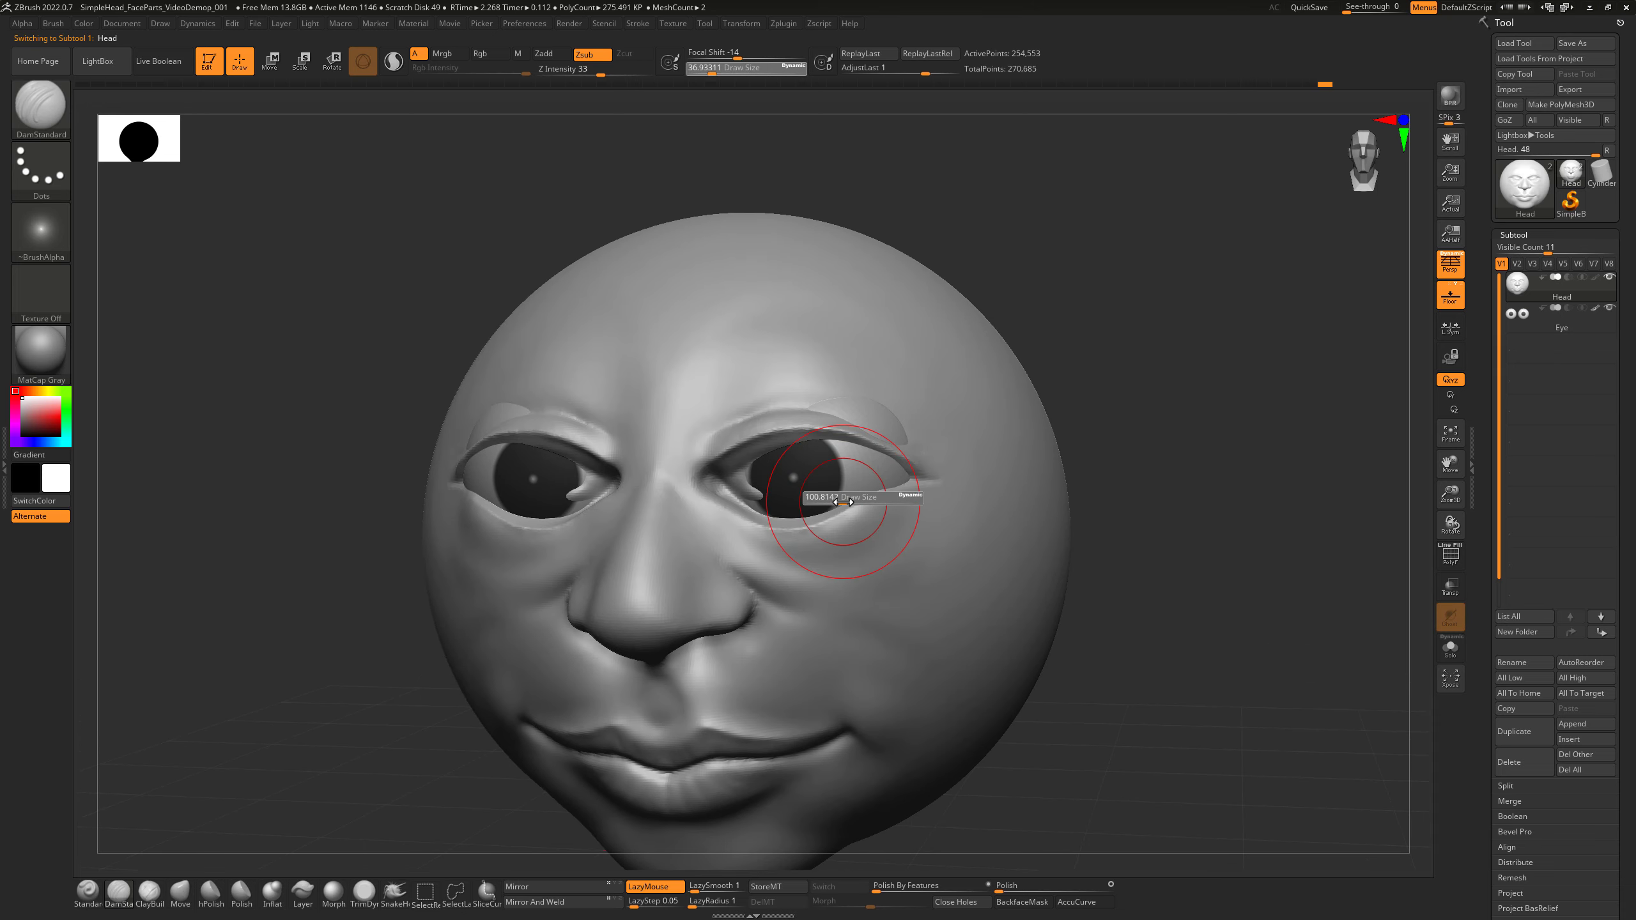
drag(826, 496, 847, 500)
click(180, 892)
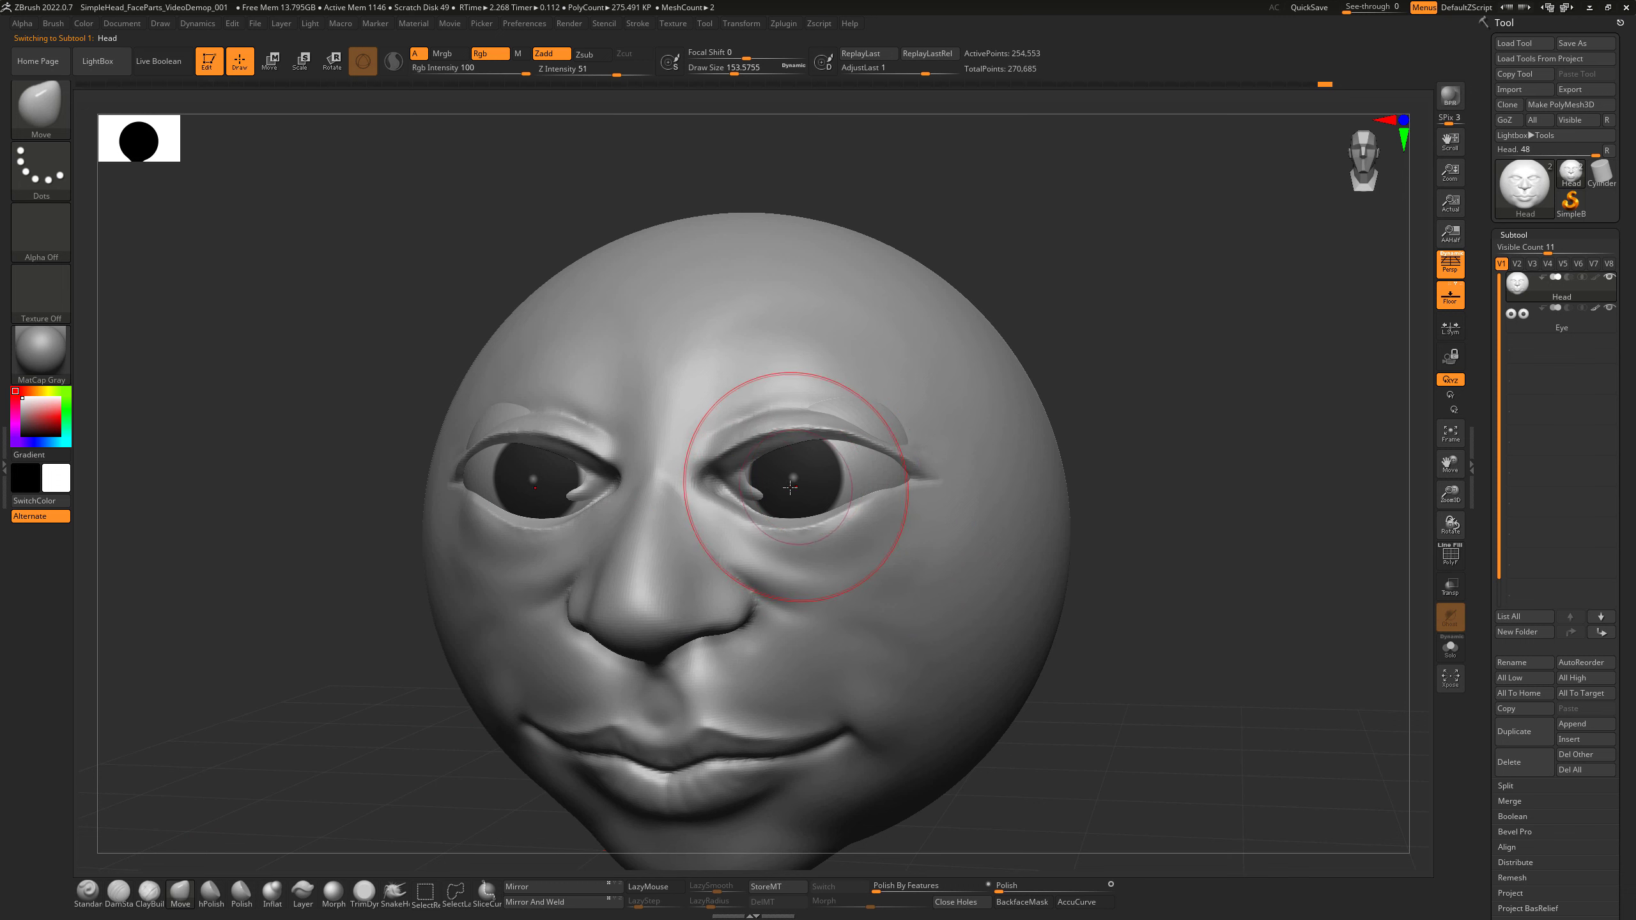
drag(1085, 322, 719, 471)
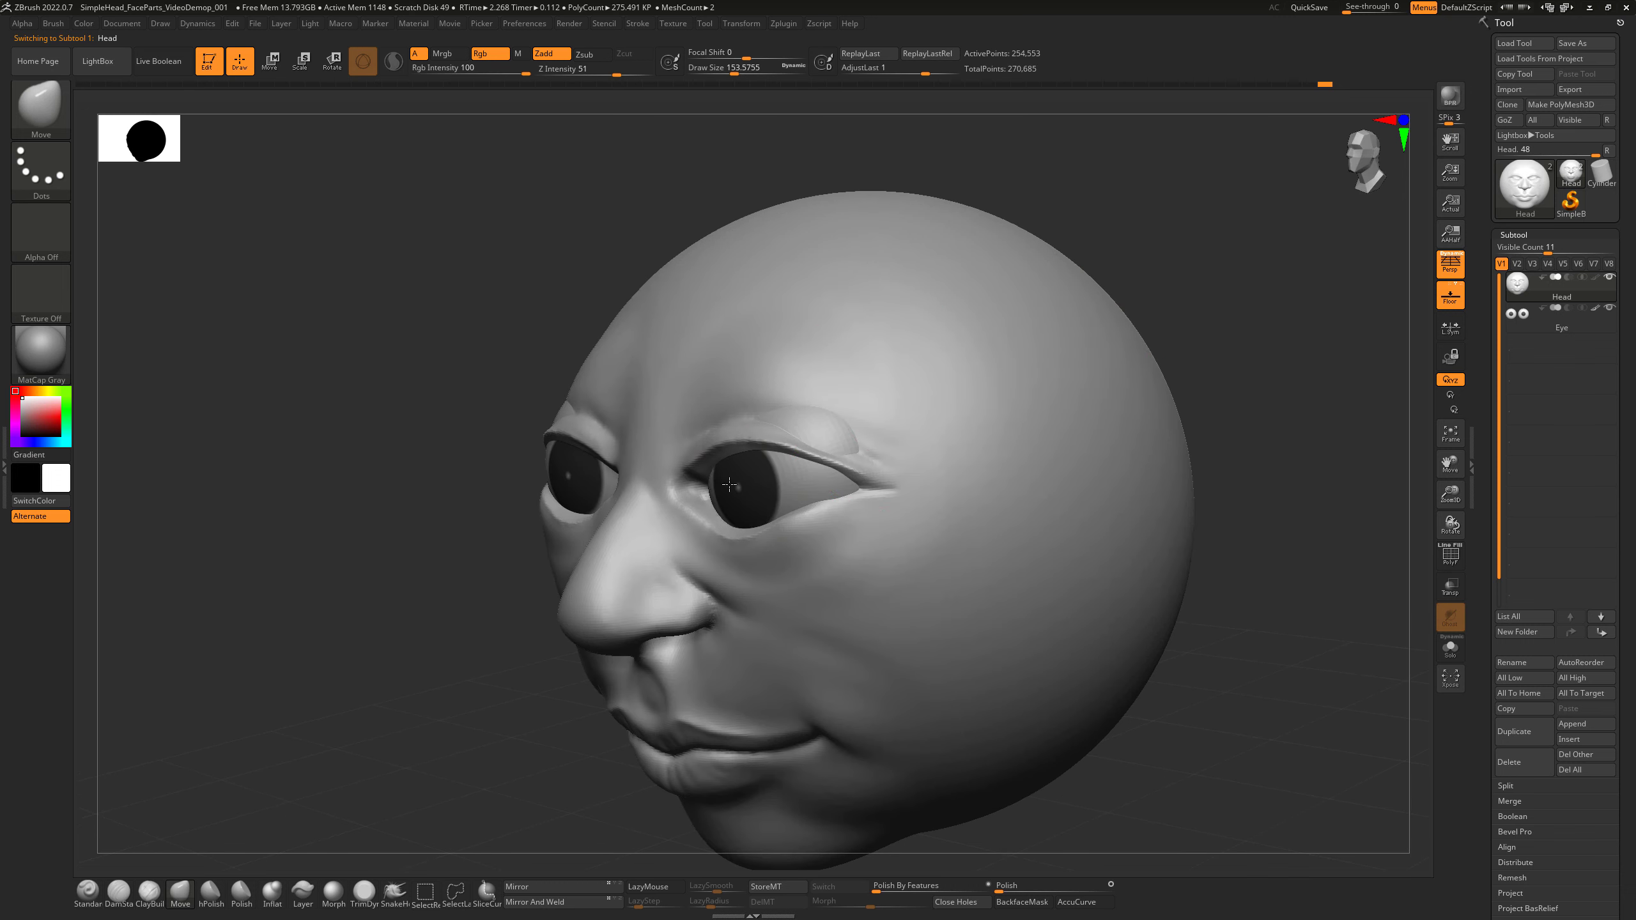
mouse_move(1038, 277)
mouse_down()
mouse_move(1113, 254)
mouse_move(1031, 303)
mouse_up()
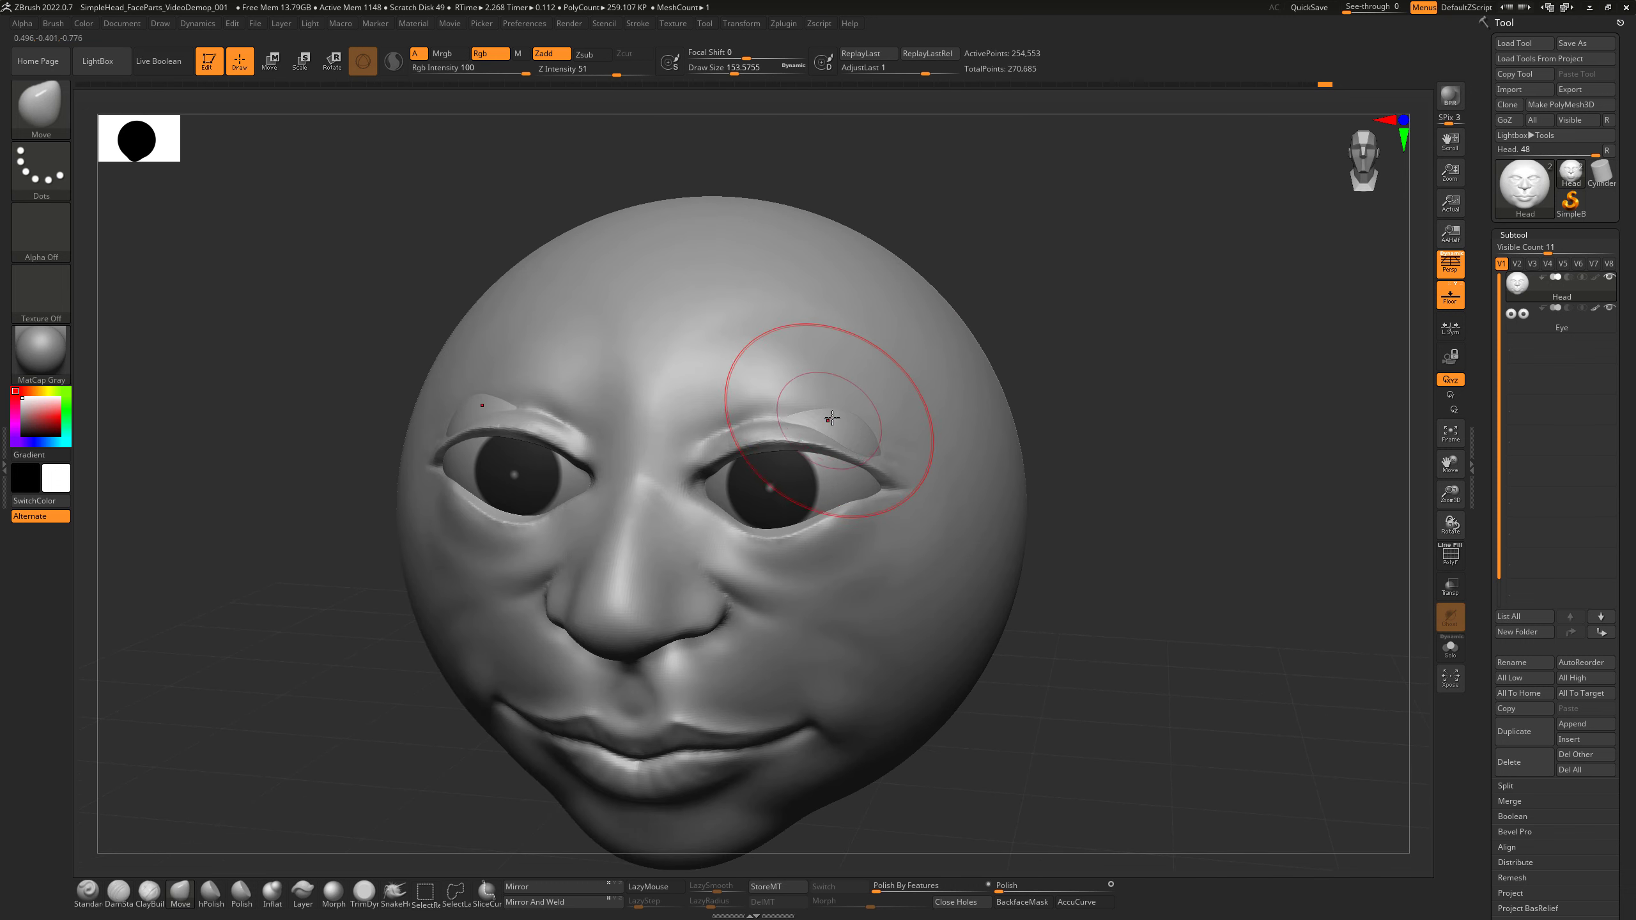
drag(833, 435, 836, 408)
drag(1005, 351, 1031, 372)
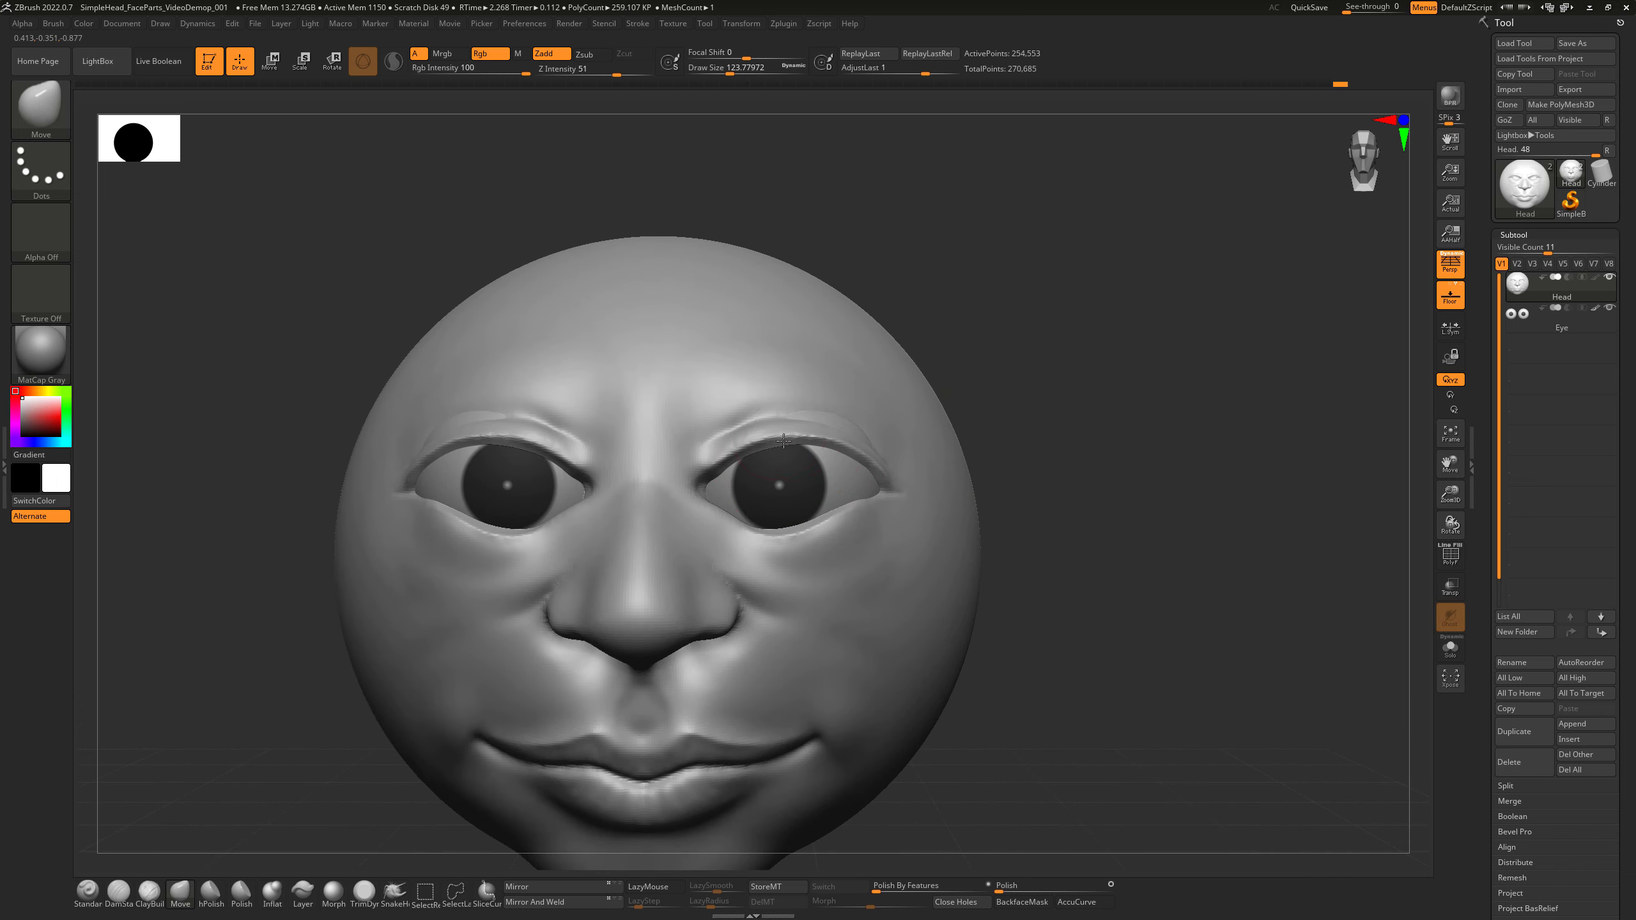
Adjust the upper eyelid arcs over the eyeballs with the Move brush at draw size about 74.
key(s)
key(s)
drag(703, 504, 689, 496)
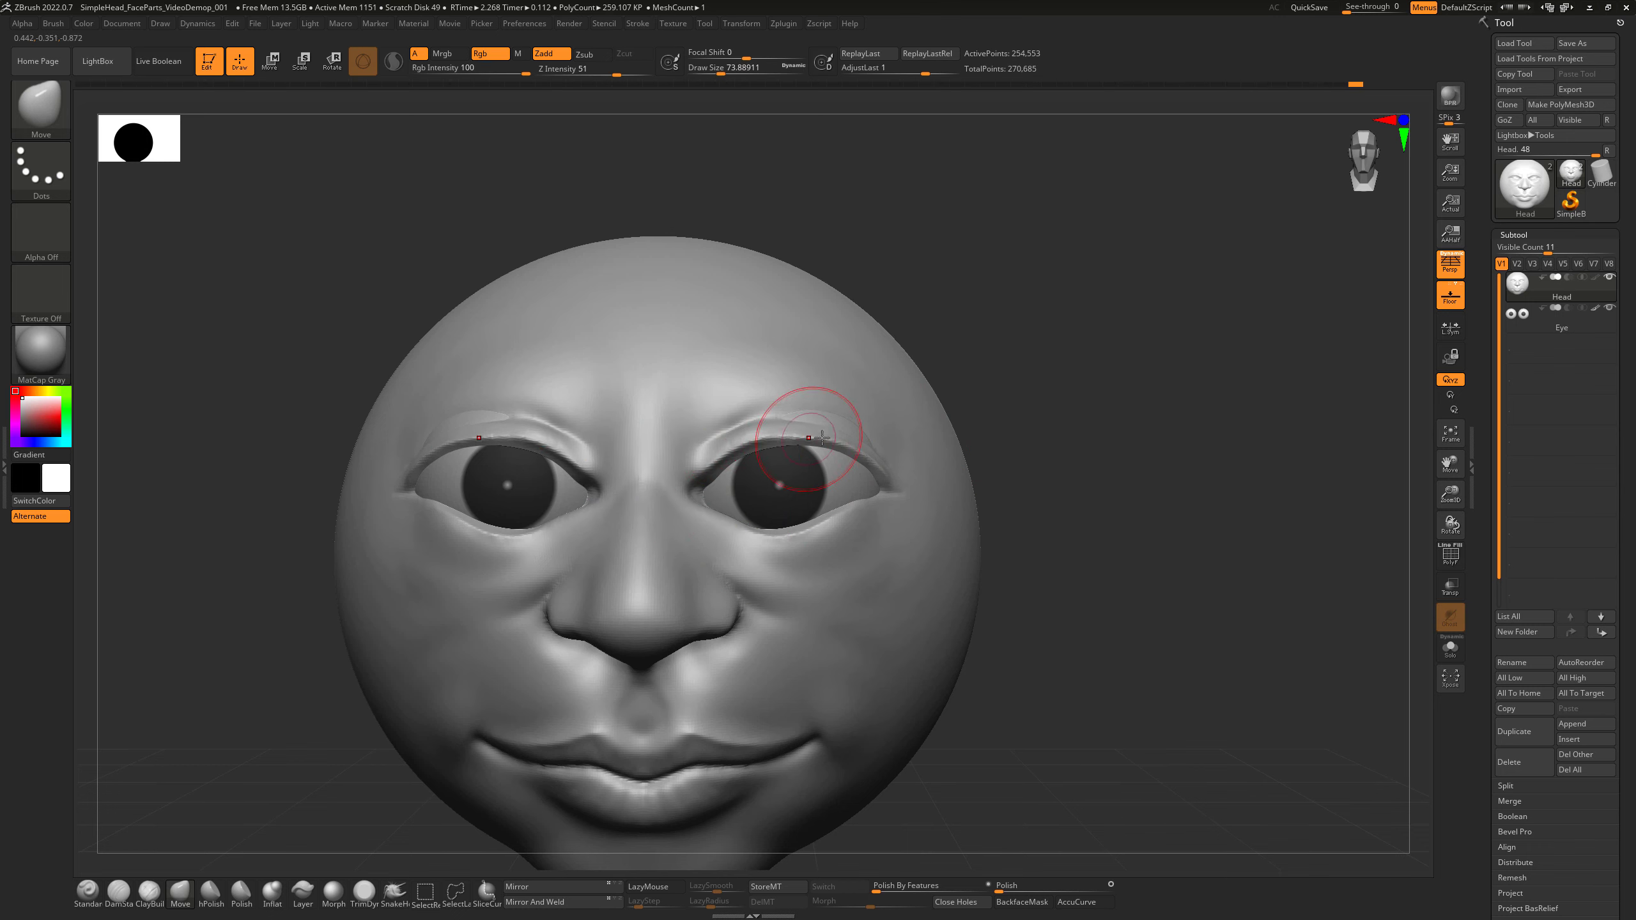
key(s)
drag(831, 444, 847, 457)
Pull the outer upper eyelids forward over the protruding eyeballs with the Move brush at draw size about 228.
drag(1012, 459, 889, 496)
key(s)
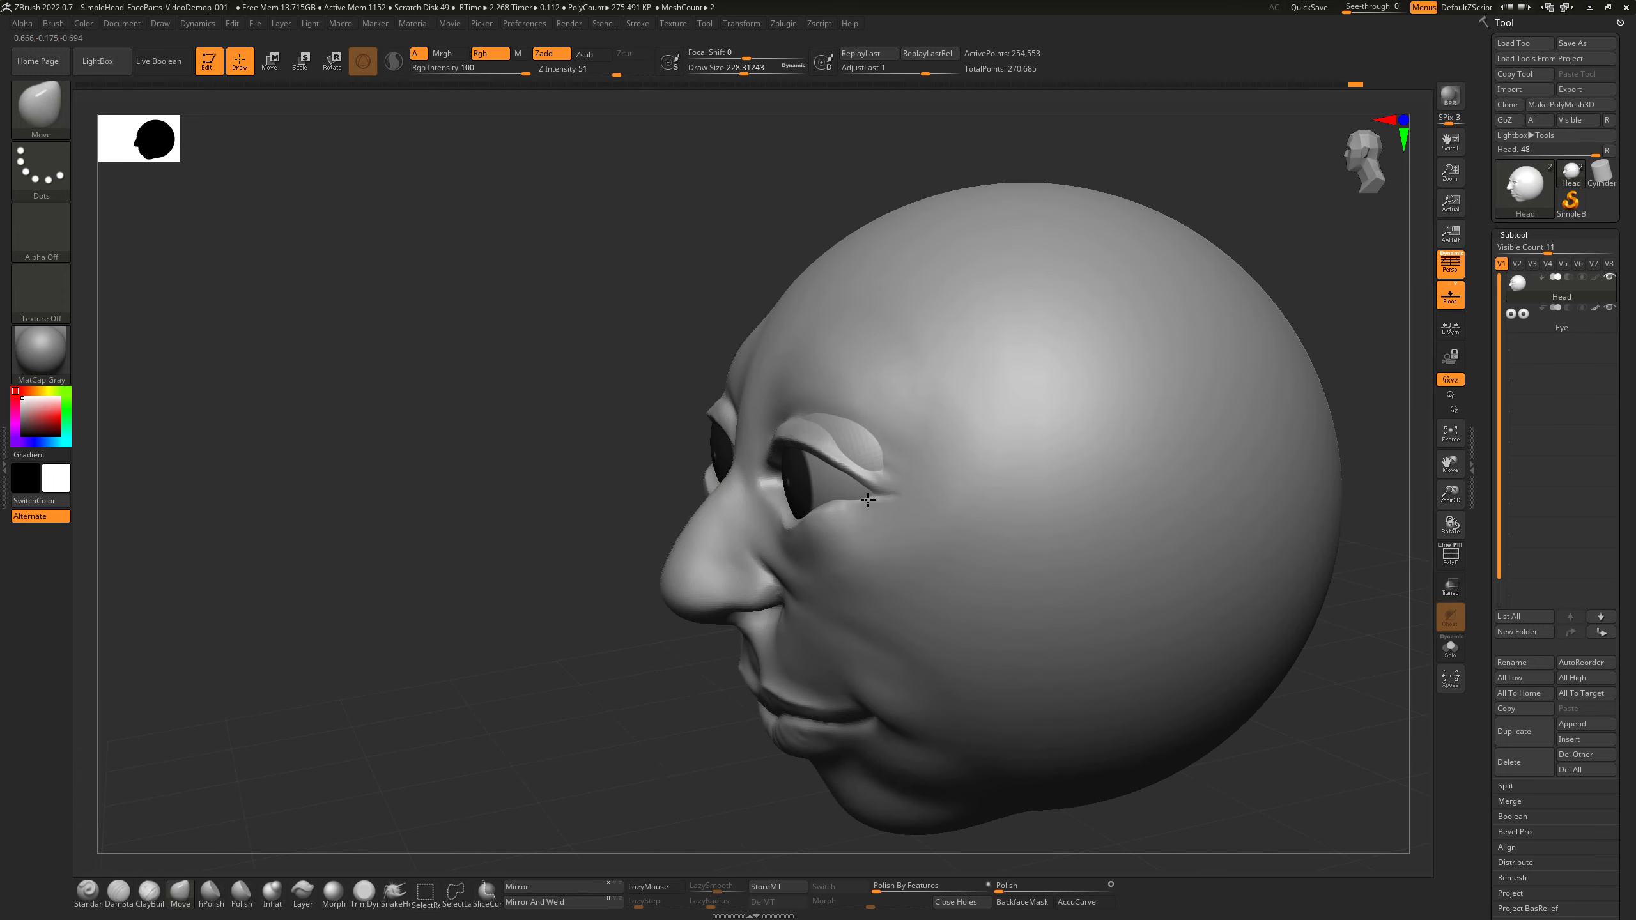
key(s)
drag(877, 430, 849, 432)
drag(638, 539, 722, 526)
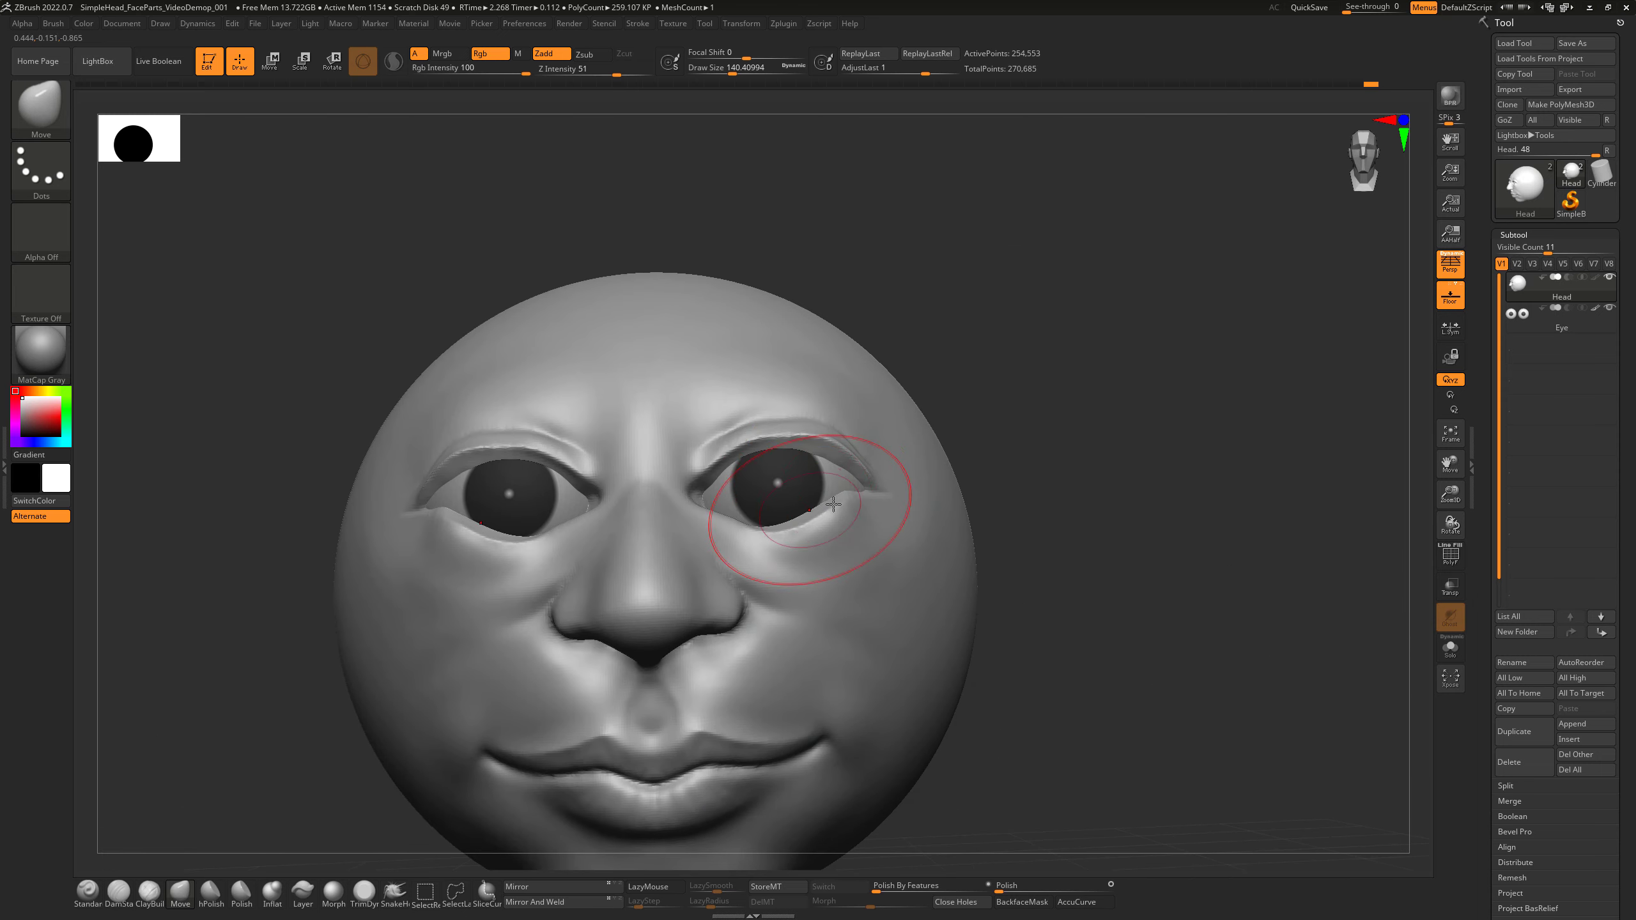
Fit the outer lower eyelids to the eyeballs with the Move brush, using draw sizes of about 97 and 83.
drag(987, 487, 1024, 490)
key(s)
drag(831, 541, 799, 523)
drag(1045, 431, 834, 530)
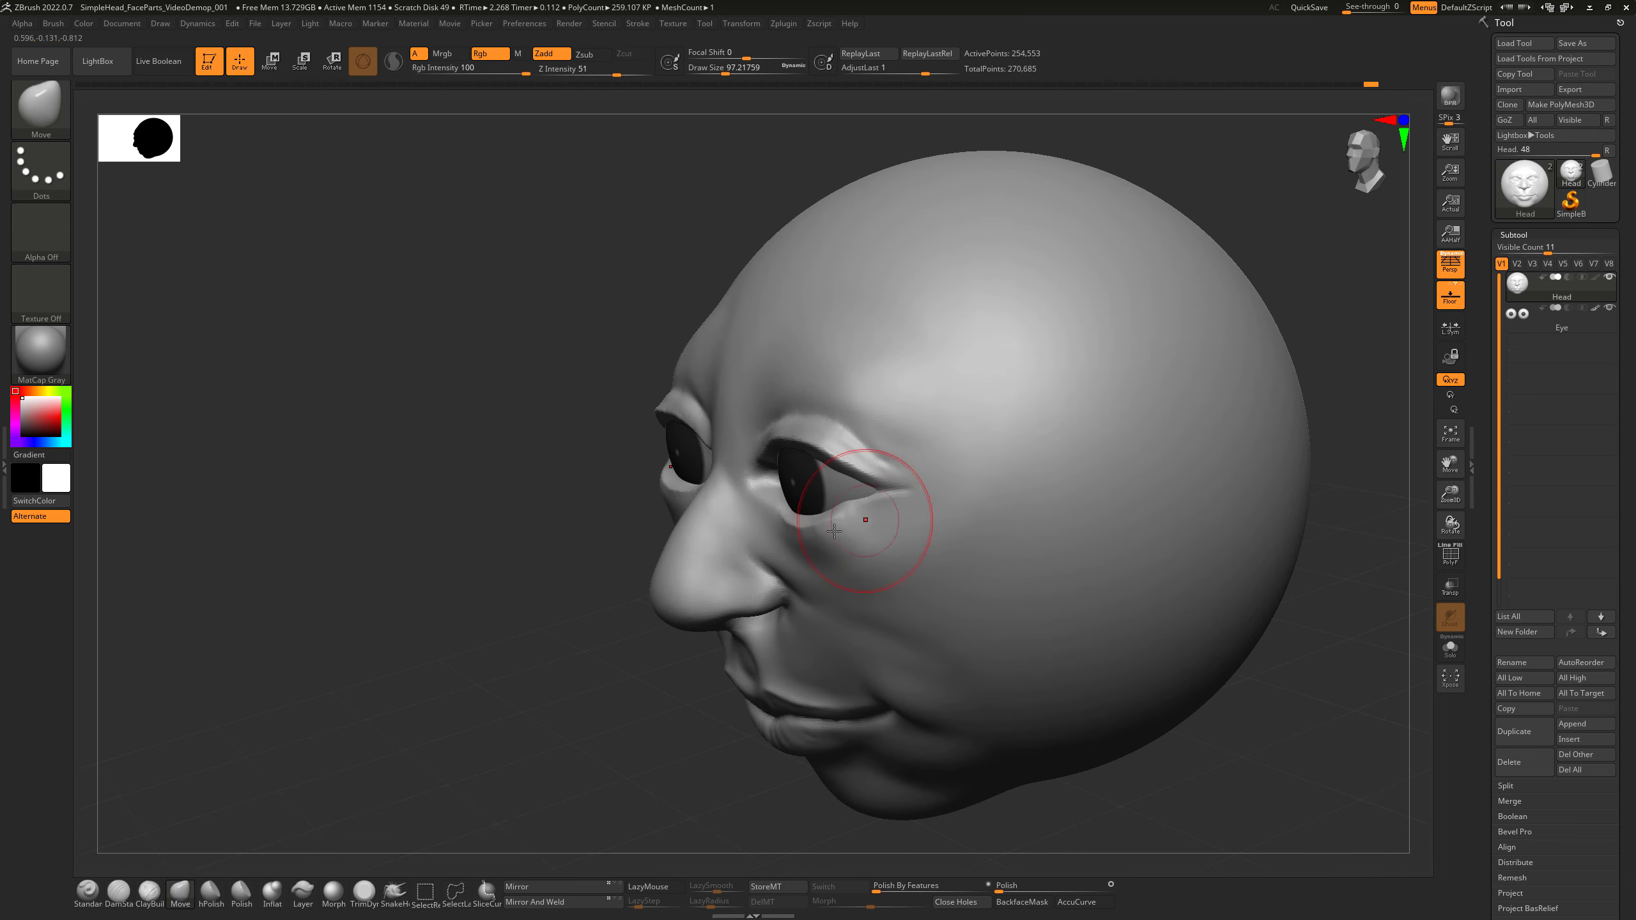
mouse_move(691, 727)
mouse_down()
mouse_move(698, 771)
mouse_move(707, 747)
mouse_up()
mouse_move(818, 748)
mouse_down()
mouse_move(884, 792)
mouse_move(974, 763)
mouse_move(947, 748)
mouse_up()
key(s)
drag(885, 530, 862, 530)
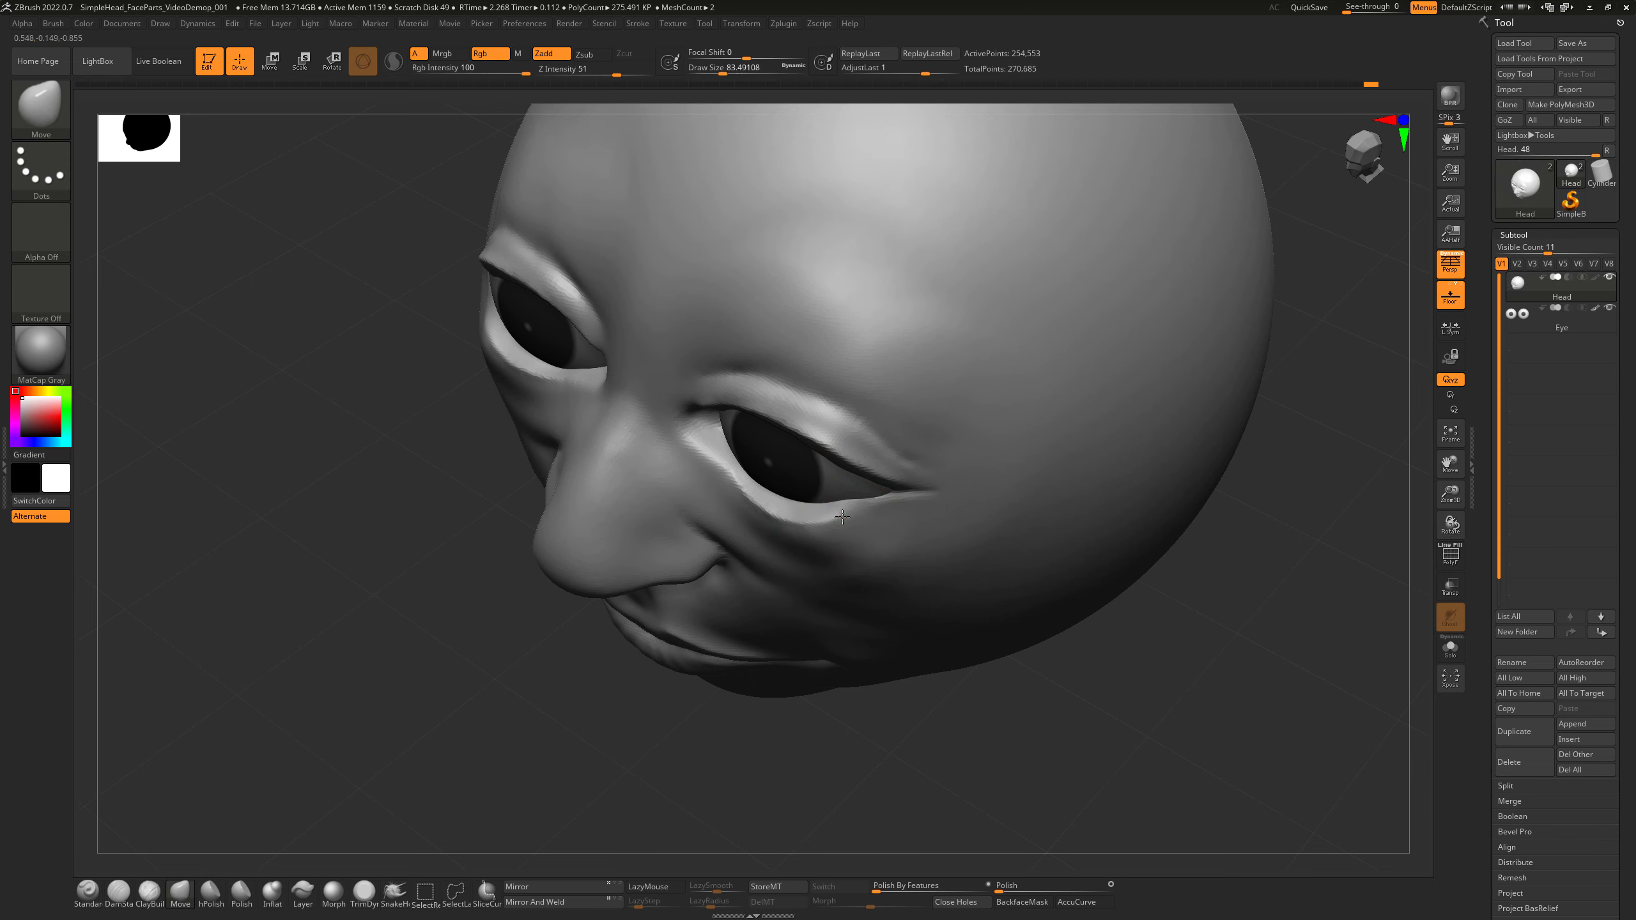
mouse_move(964, 723)
mouse_down()
mouse_move(935, 720)
mouse_move(865, 483)
mouse_up()
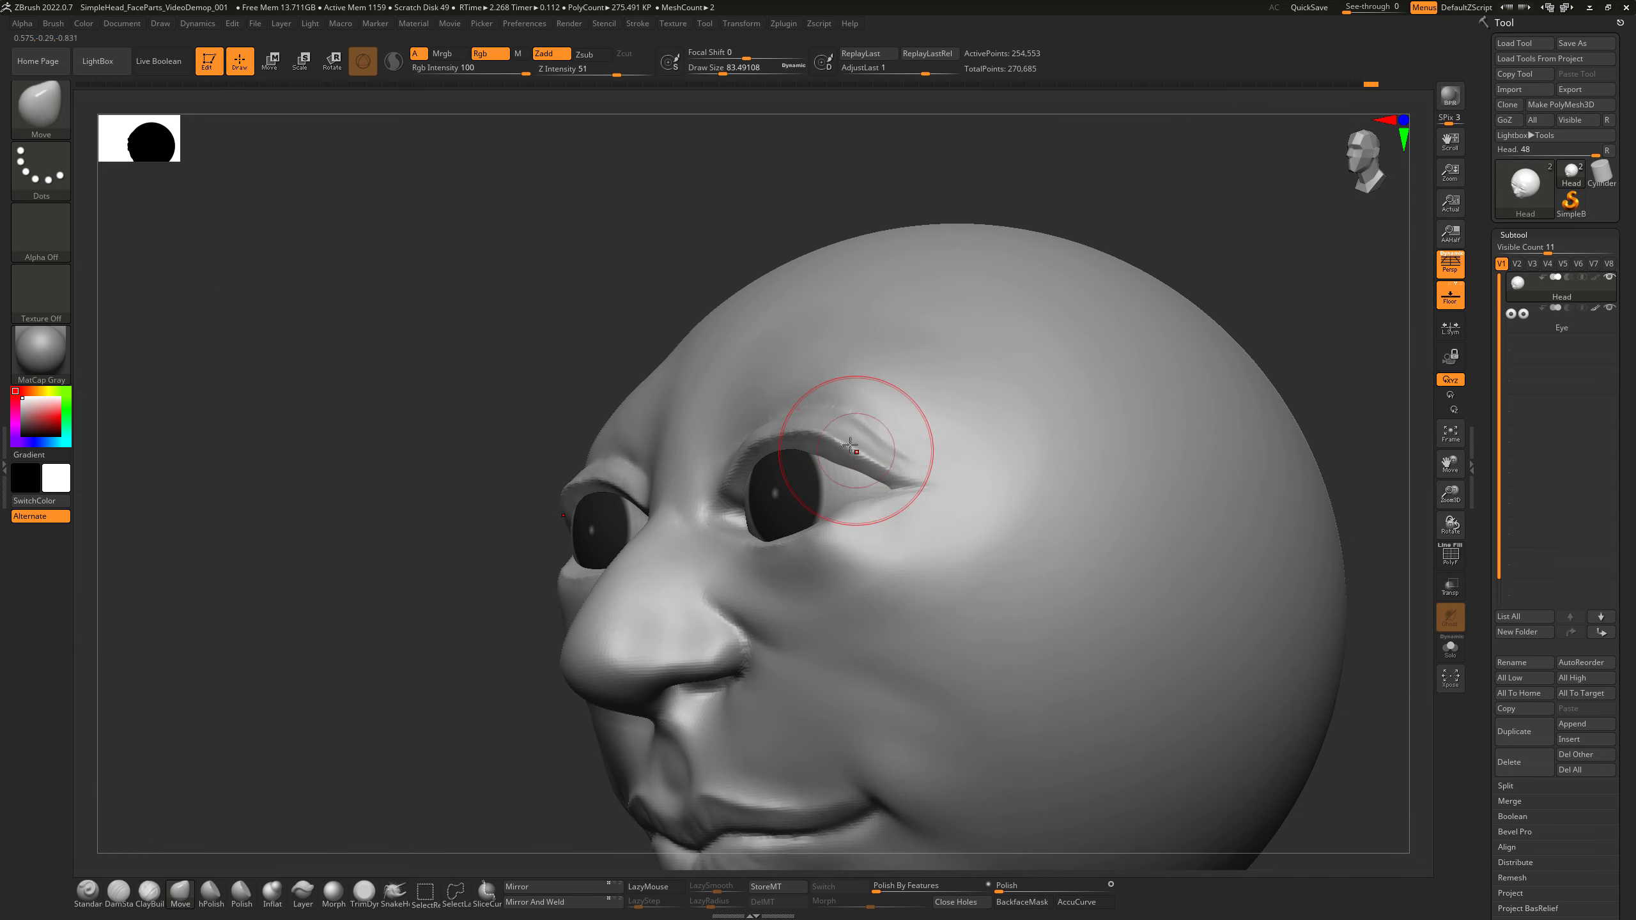
drag(1000, 240, 1028, 194)
key(ctrl+z)
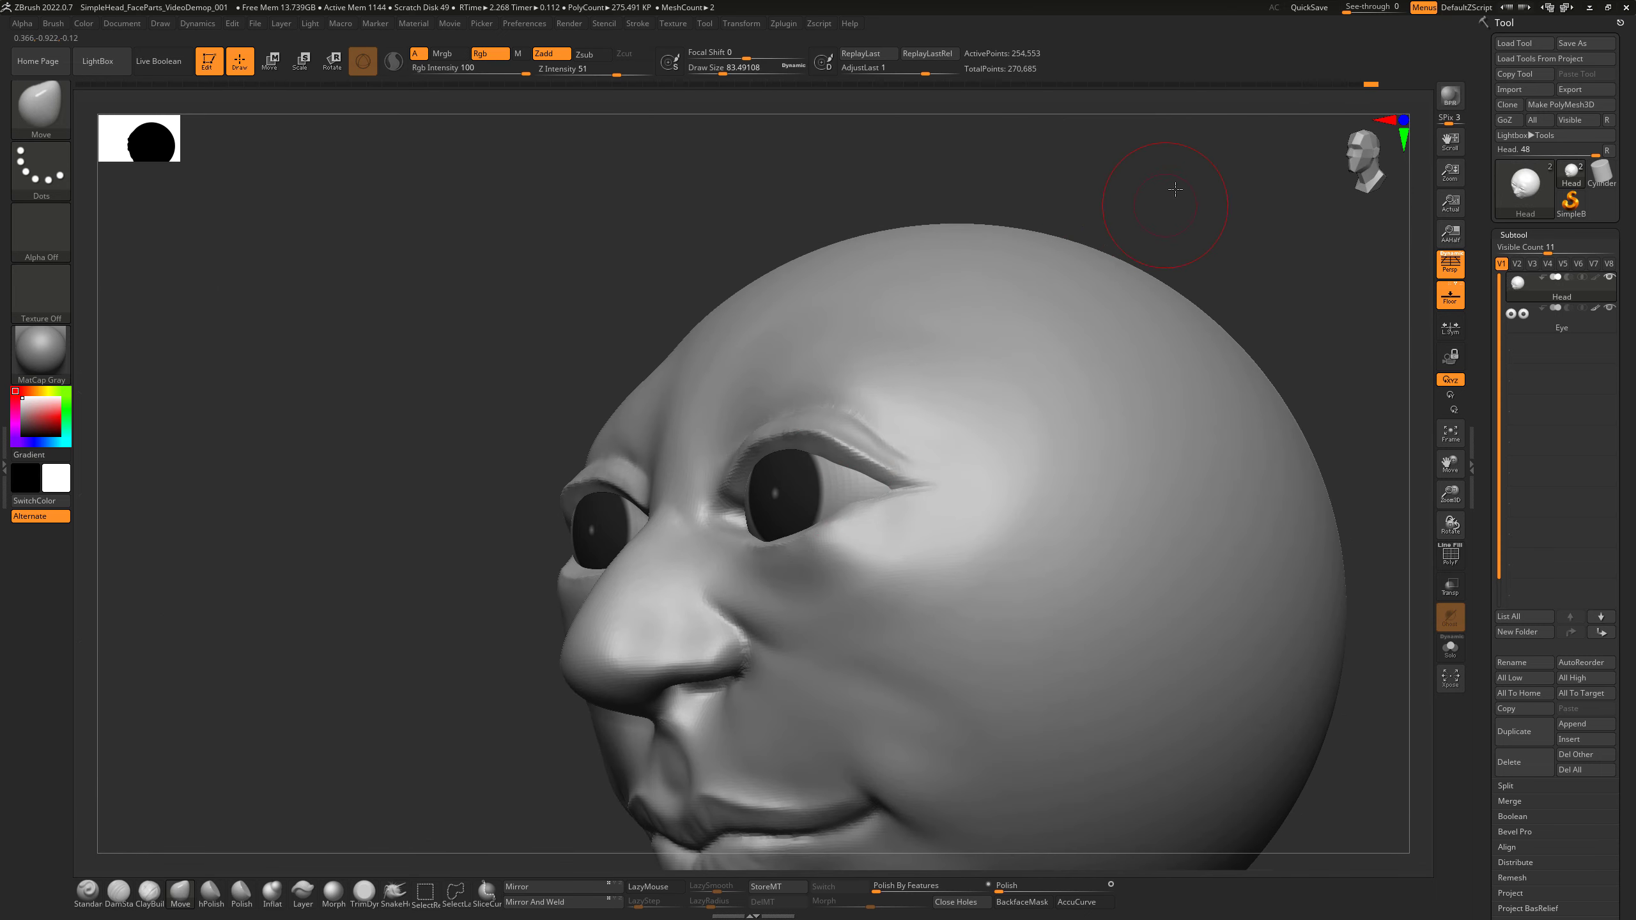
Refine how the upper and lower eyelids wrap the eyeballs with the Move brush at draw size about 65.
mouse_move(1176, 188)
mouse_down()
mouse_move(1154, 176)
mouse_move(1022, 237)
mouse_up()
key(s)
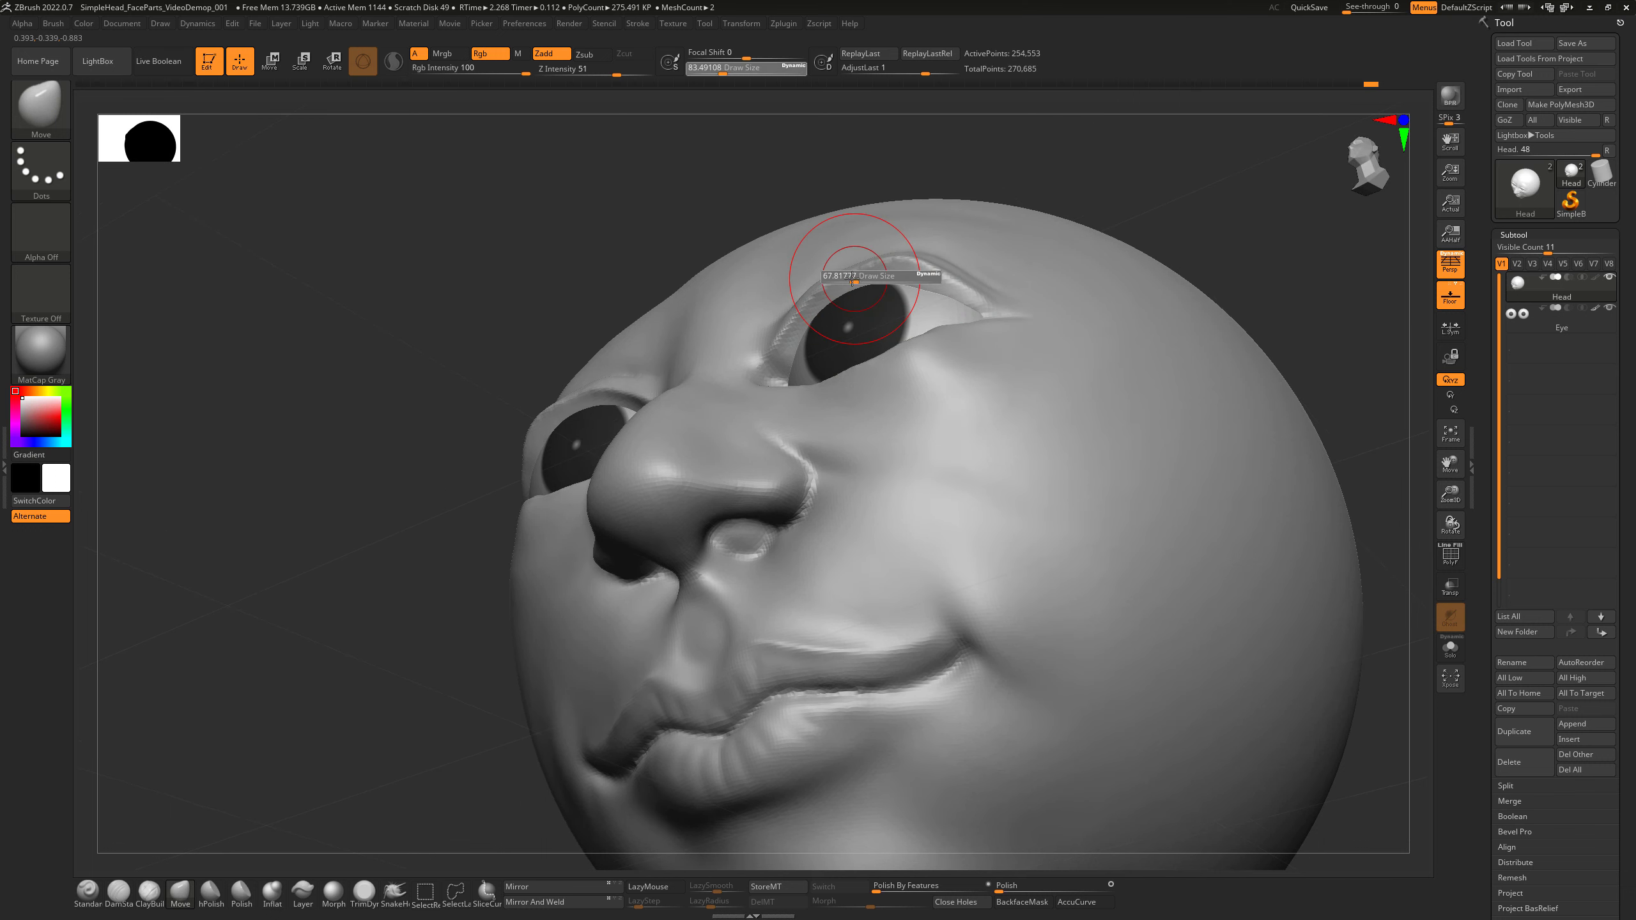
drag(853, 282, 809, 290)
mouse_move(1165, 157)
mouse_down()
mouse_move(1191, 193)
mouse_move(1183, 271)
mouse_move(1150, 285)
mouse_move(1118, 503)
mouse_move(1079, 541)
mouse_up()
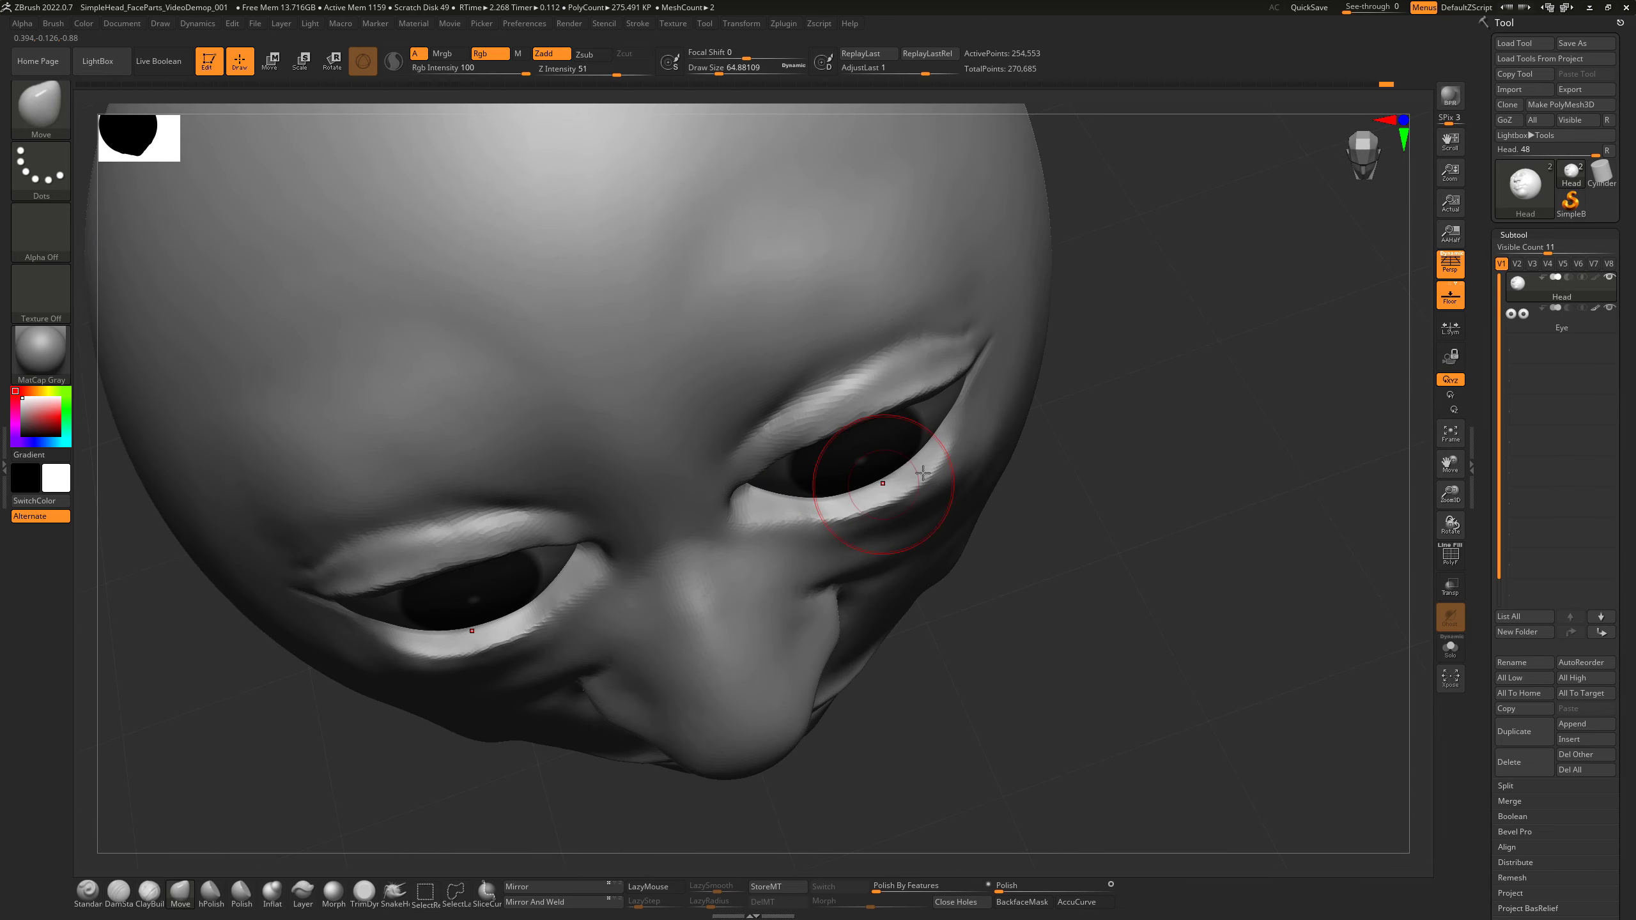
drag(1070, 464, 1013, 457)
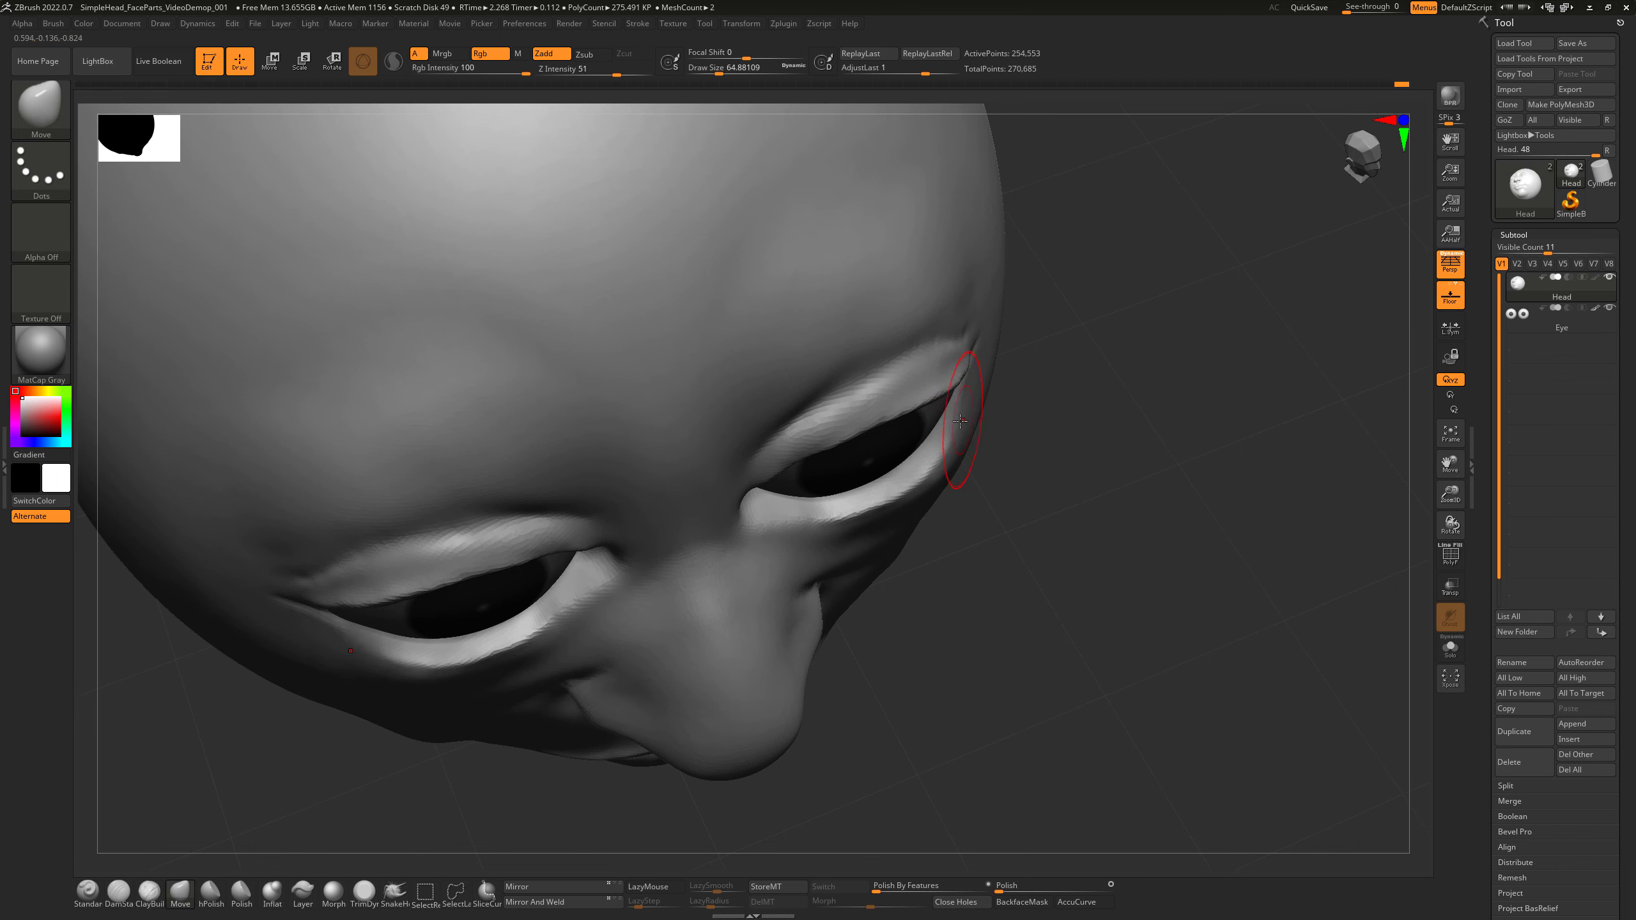
Fine-tune the lower eyelid rims from the outer to the inner corners with the Move brush at draw size about 49.
mouse_move(1048, 493)
mouse_down()
mouse_move(1090, 395)
mouse_move(1243, 387)
mouse_up()
key(s)
drag(954, 416, 949, 404)
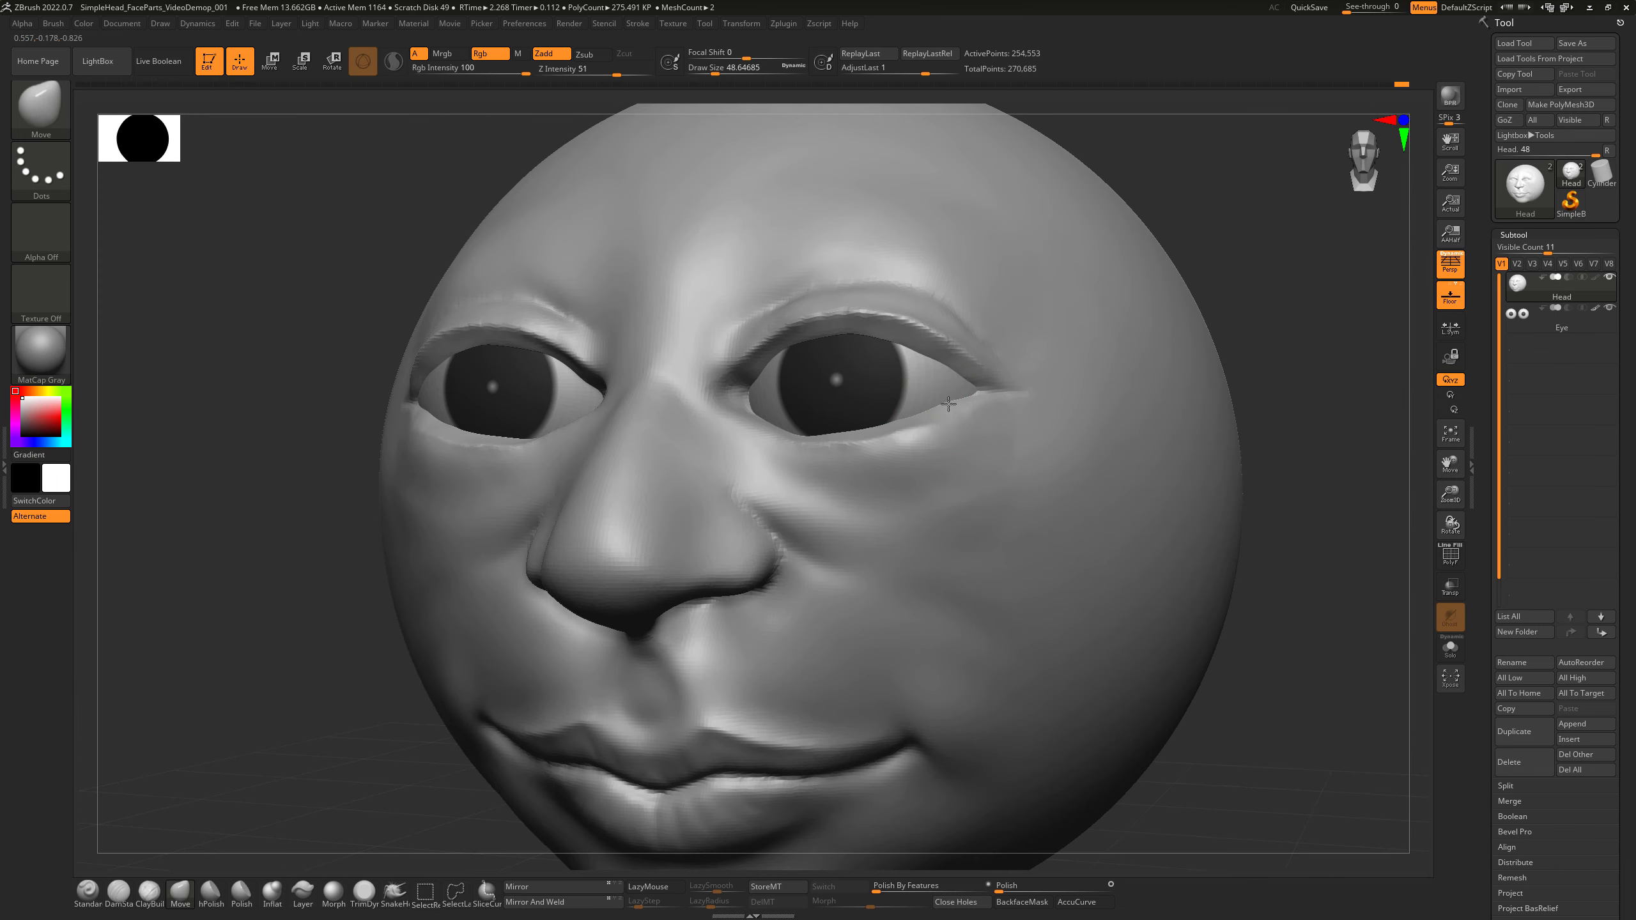
drag(852, 437, 751, 423)
Reshape the inner eye corners and adjacent eyelid edges with small Move brush strokes.
shift+drag(1228, 248, 967, 311)
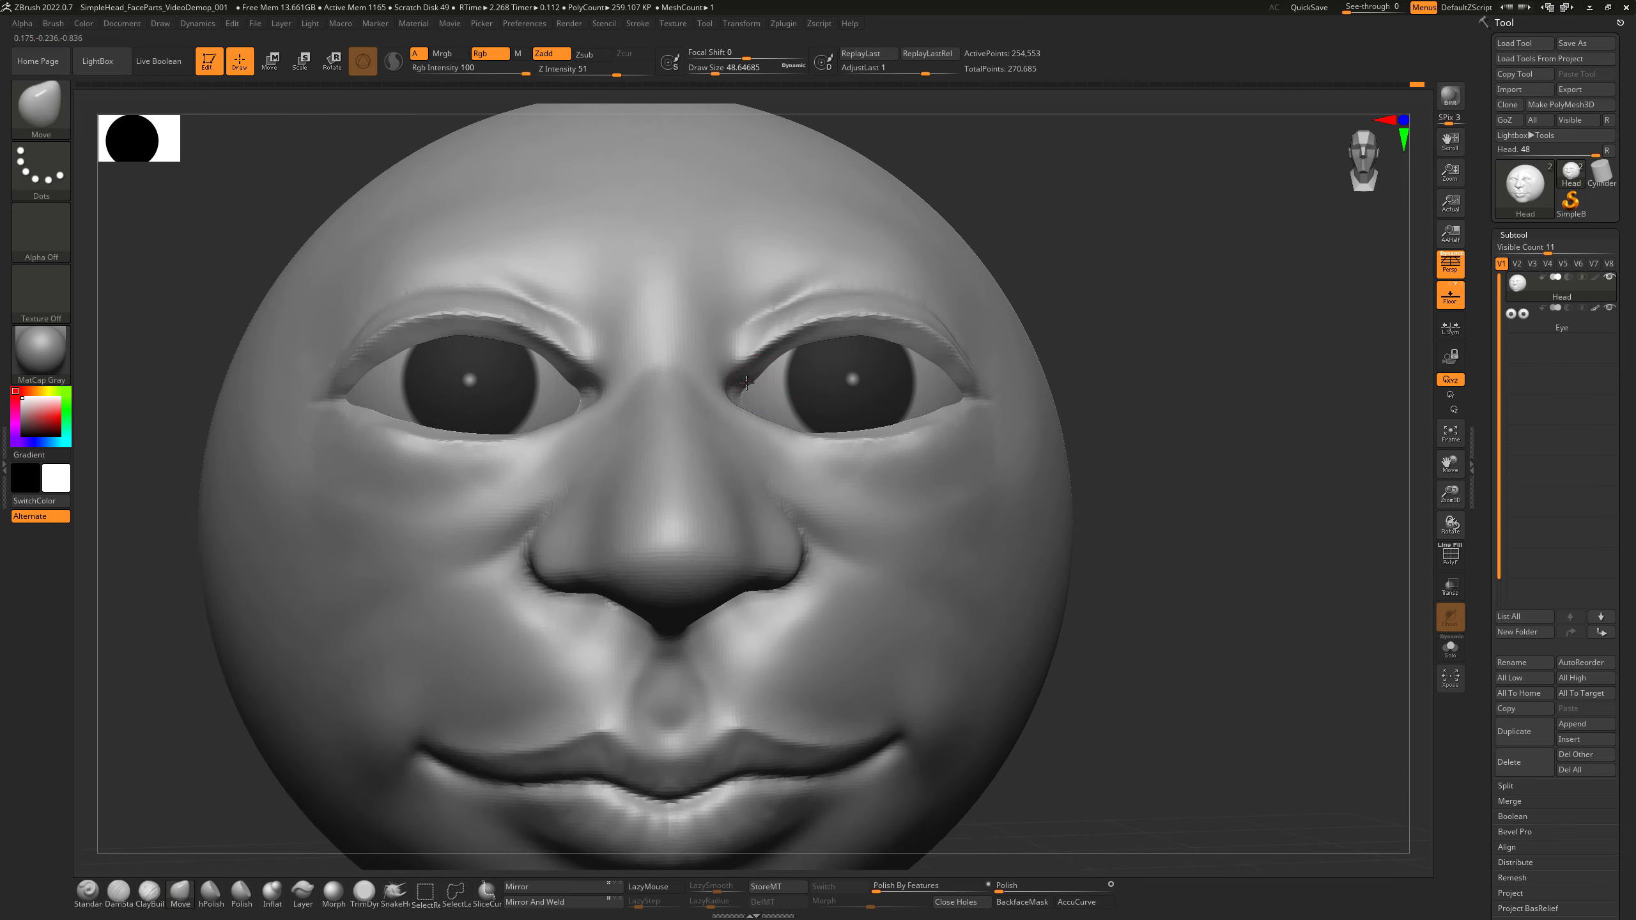
drag(1065, 269, 1023, 292)
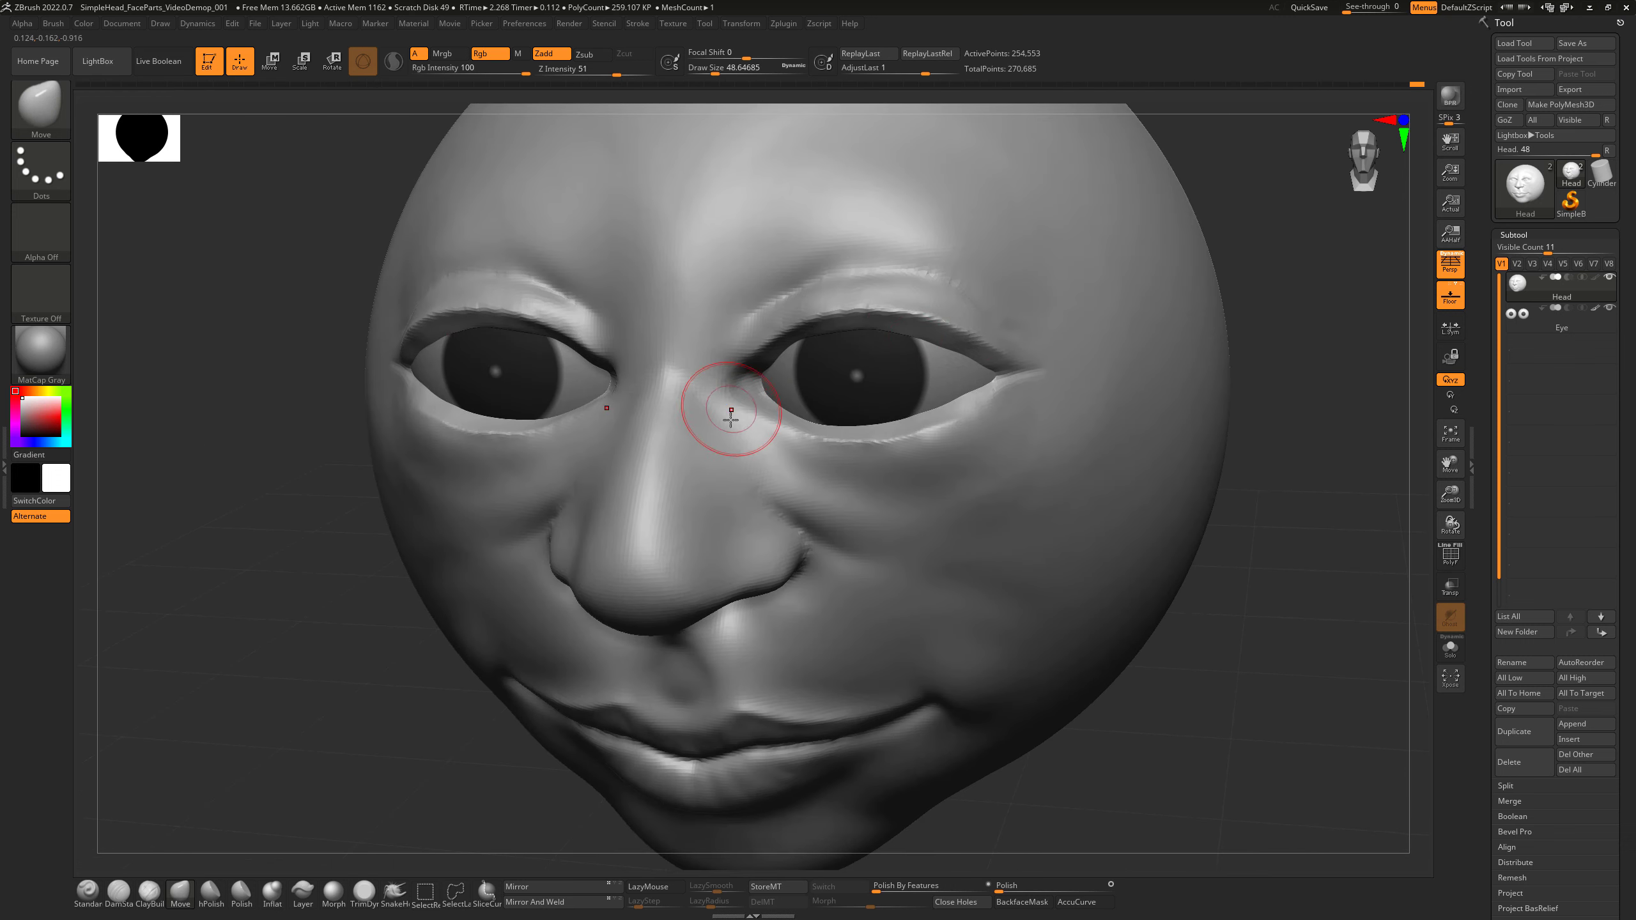
drag(734, 394, 731, 354)
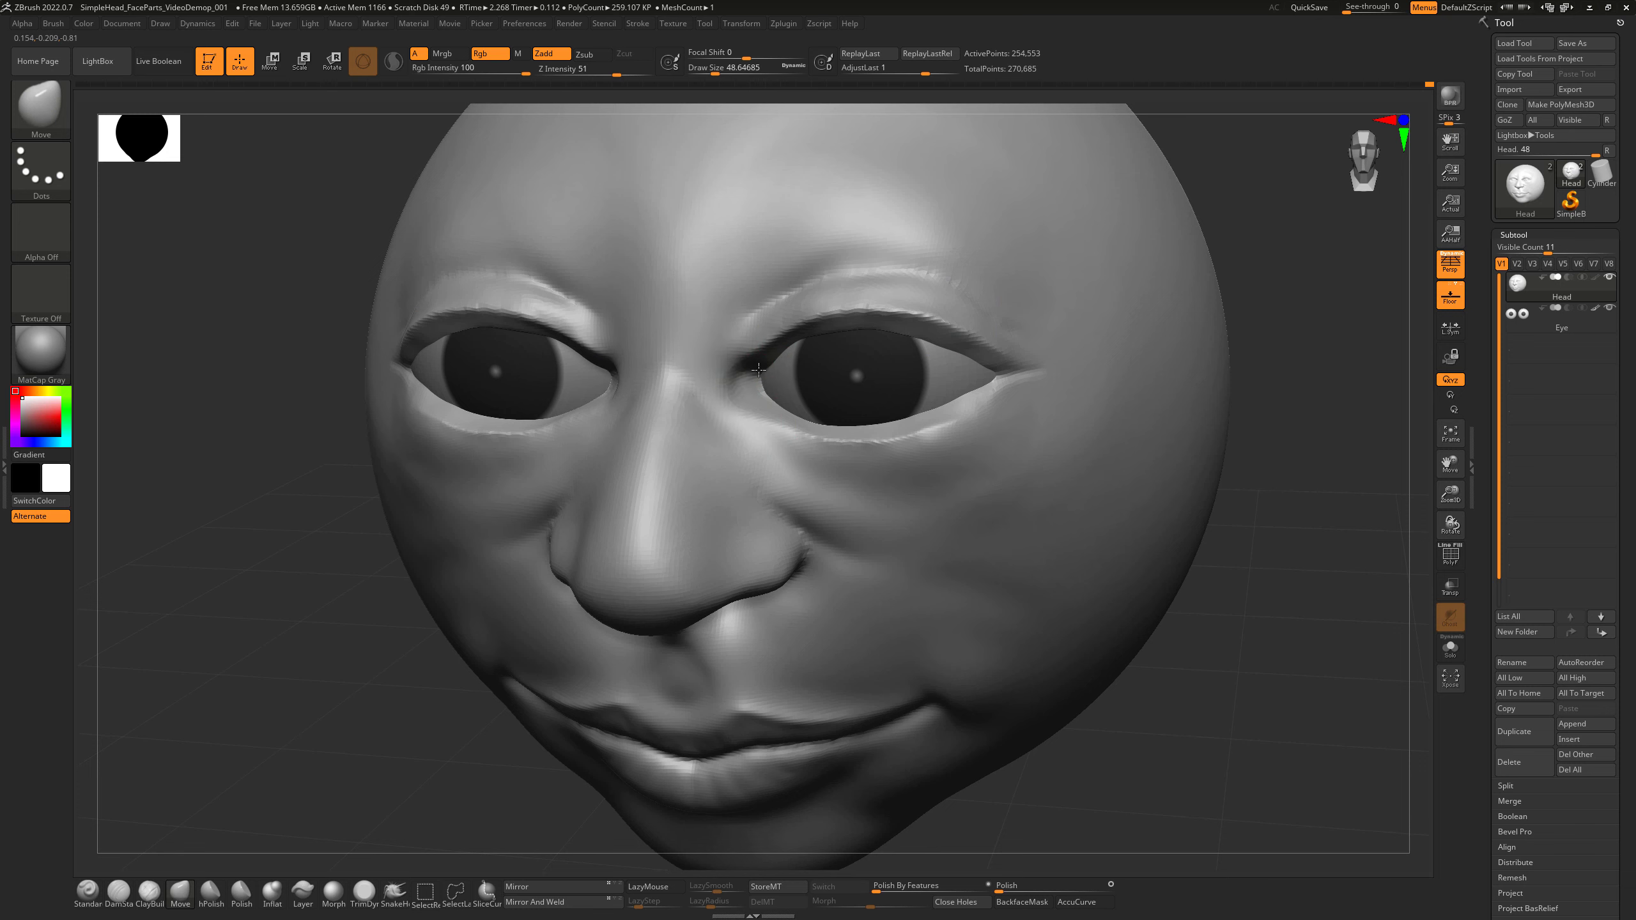
shift+drag(1235, 220, 1133, 212)
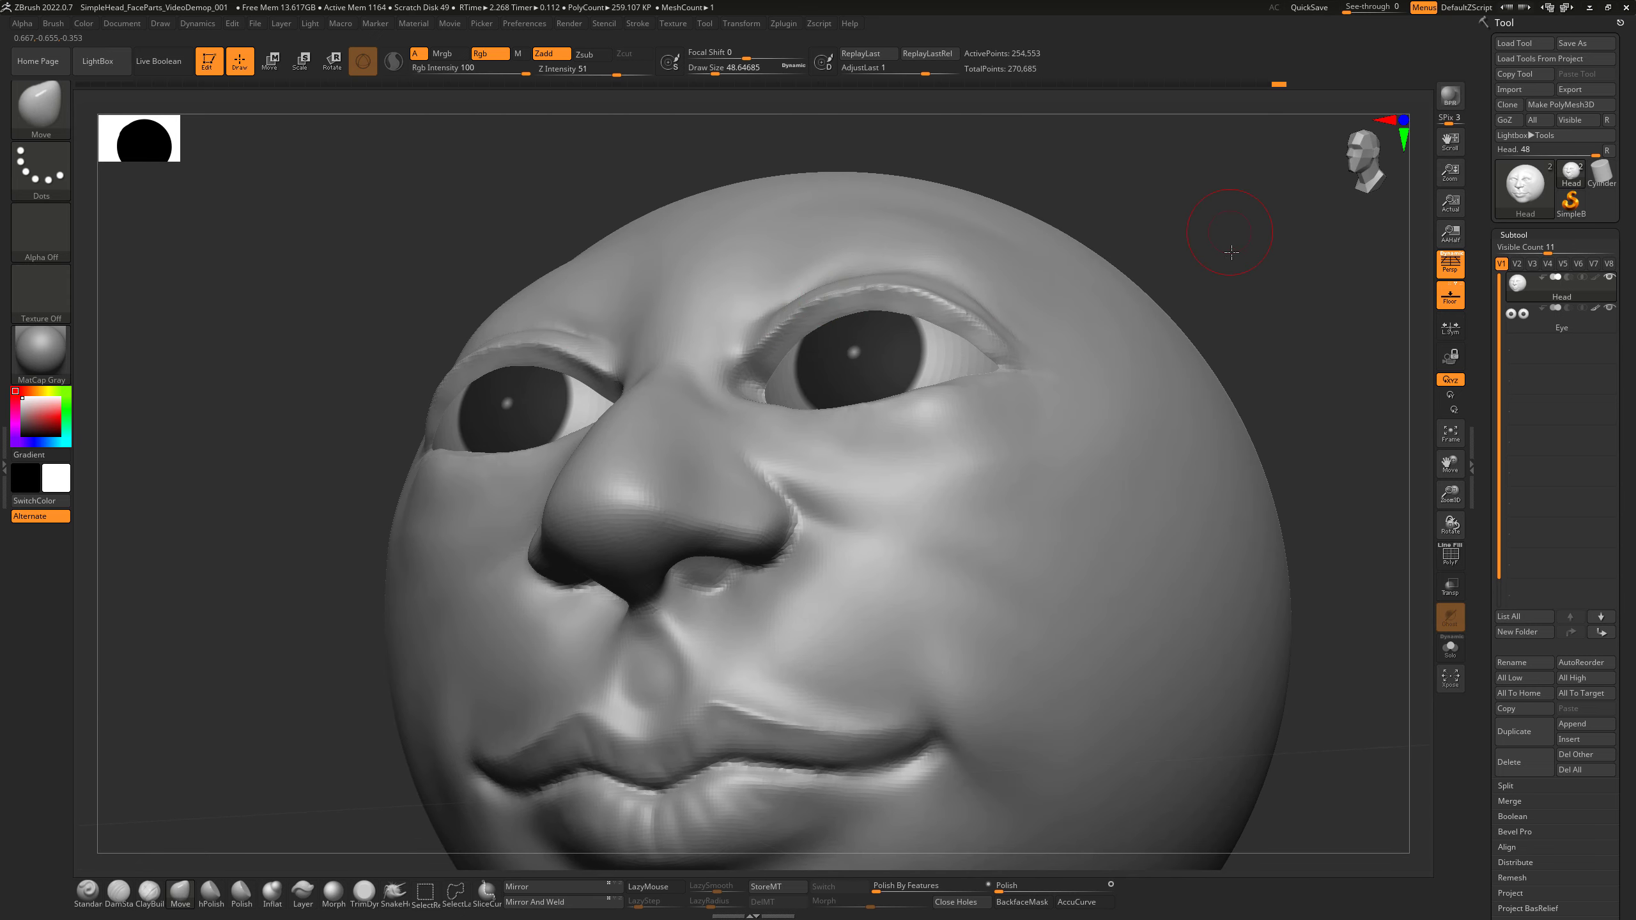
shift+drag(1227, 248, 1212, 271)
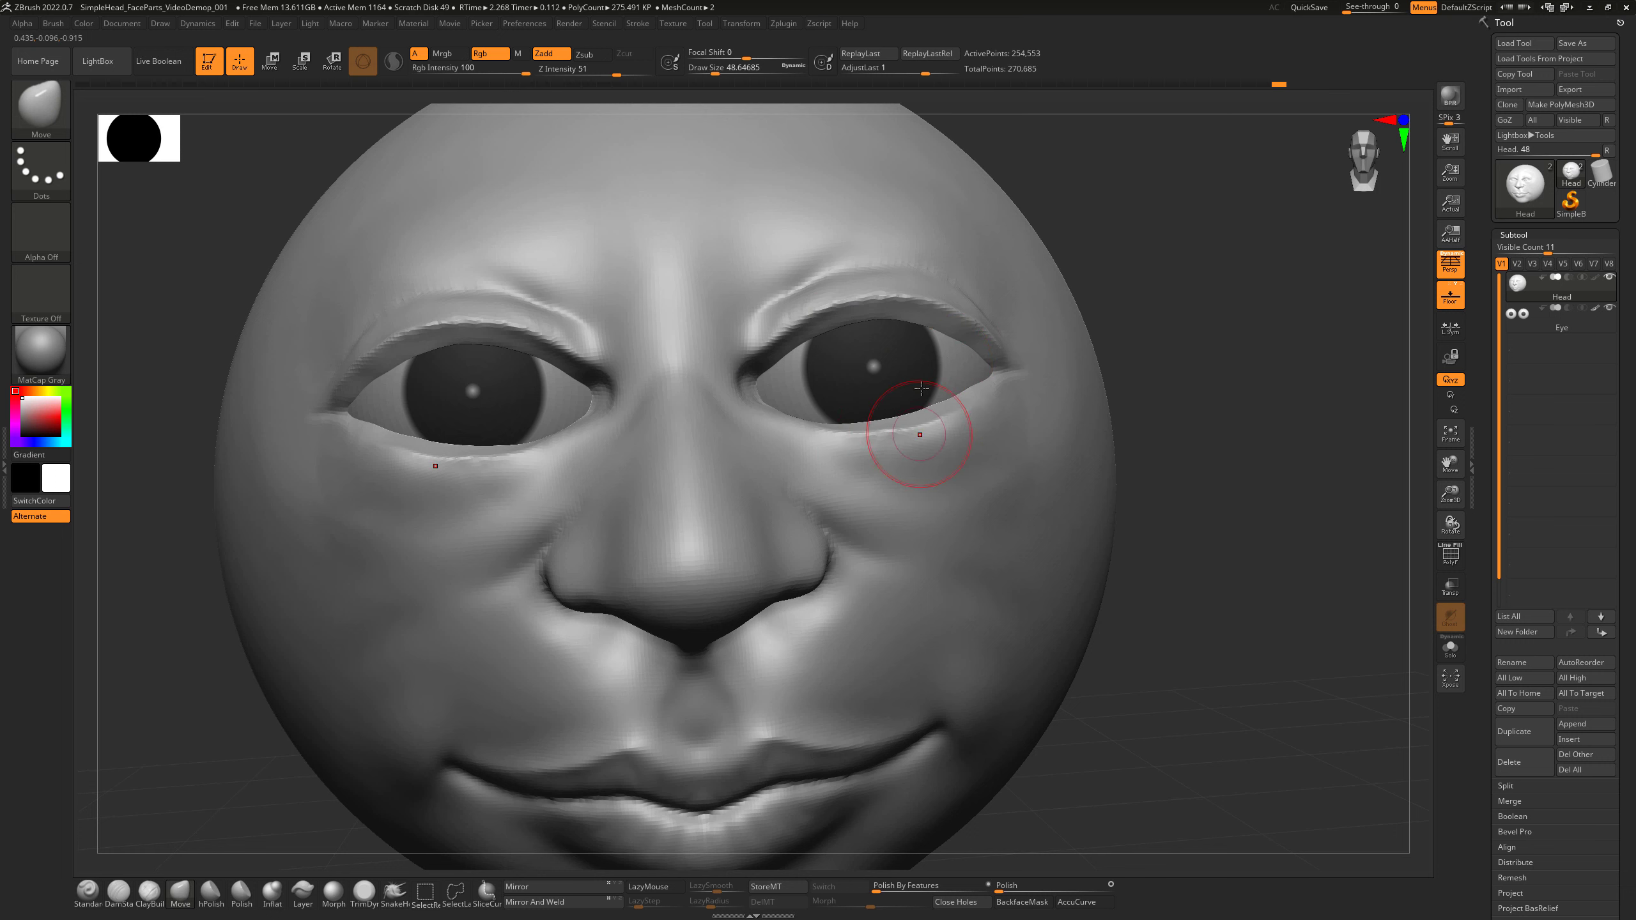
Smooth the upper eye folds, the outer eye corners and the skin beneath the eyes.
mouse_move(1182, 364)
mouse_down()
mouse_move(1176, 449)
mouse_move(1161, 388)
mouse_move(1131, 379)
mouse_move(1158, 410)
mouse_move(1145, 502)
mouse_move(1140, 487)
mouse_move(1130, 531)
mouse_move(1095, 519)
mouse_up()
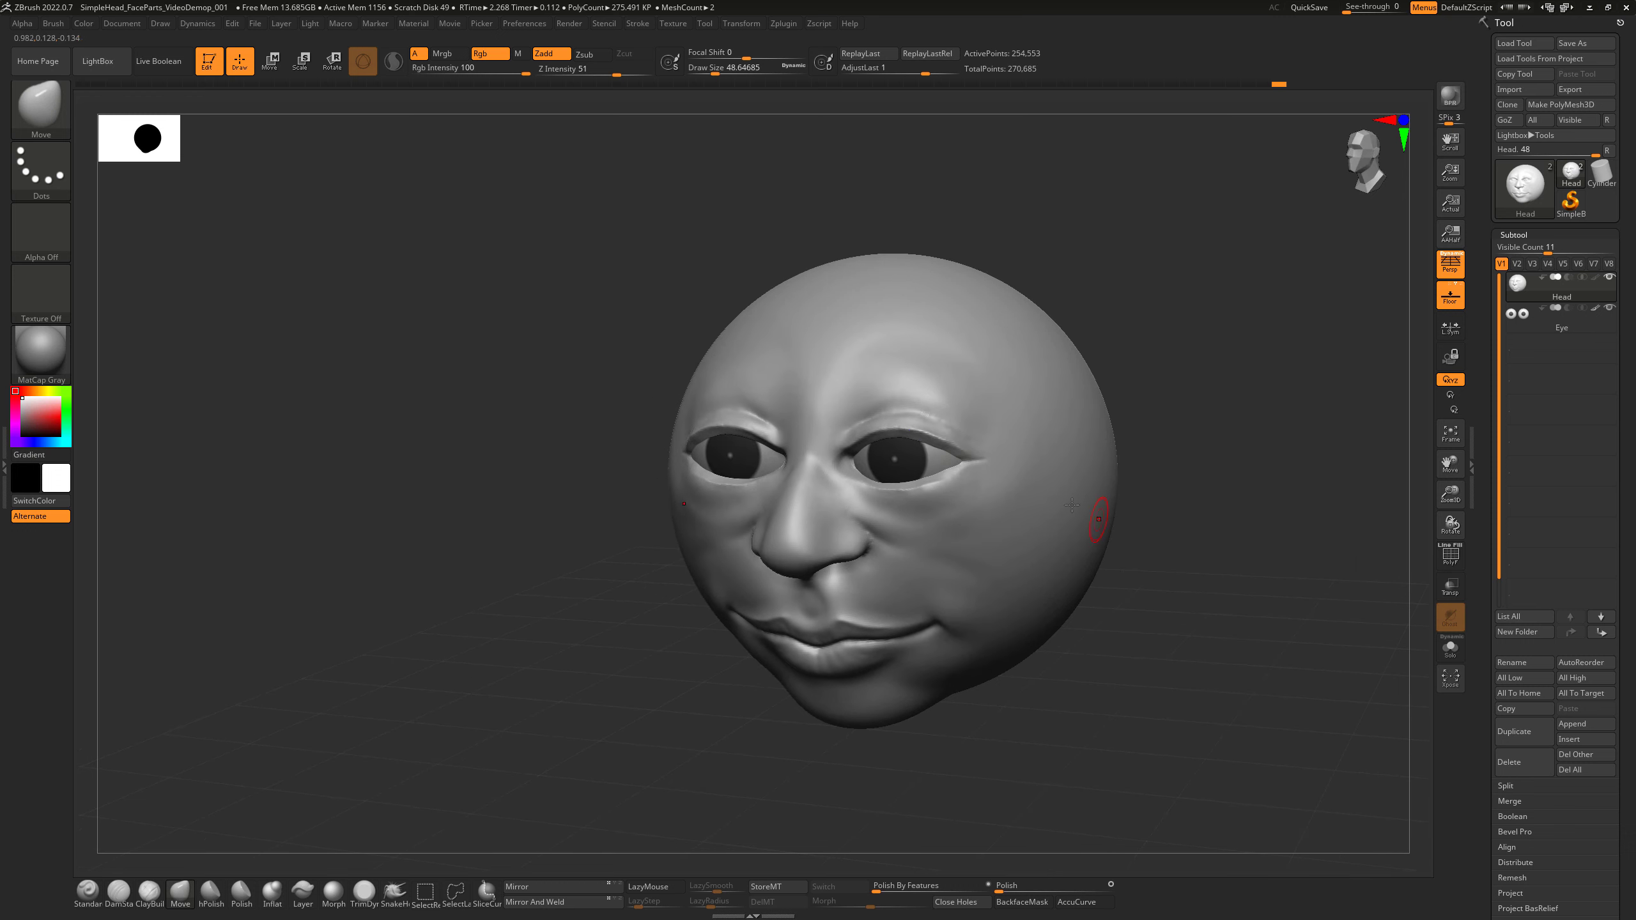
key(shift)
shift+drag(960, 434, 958, 438)
shift+drag(924, 510, 964, 497)
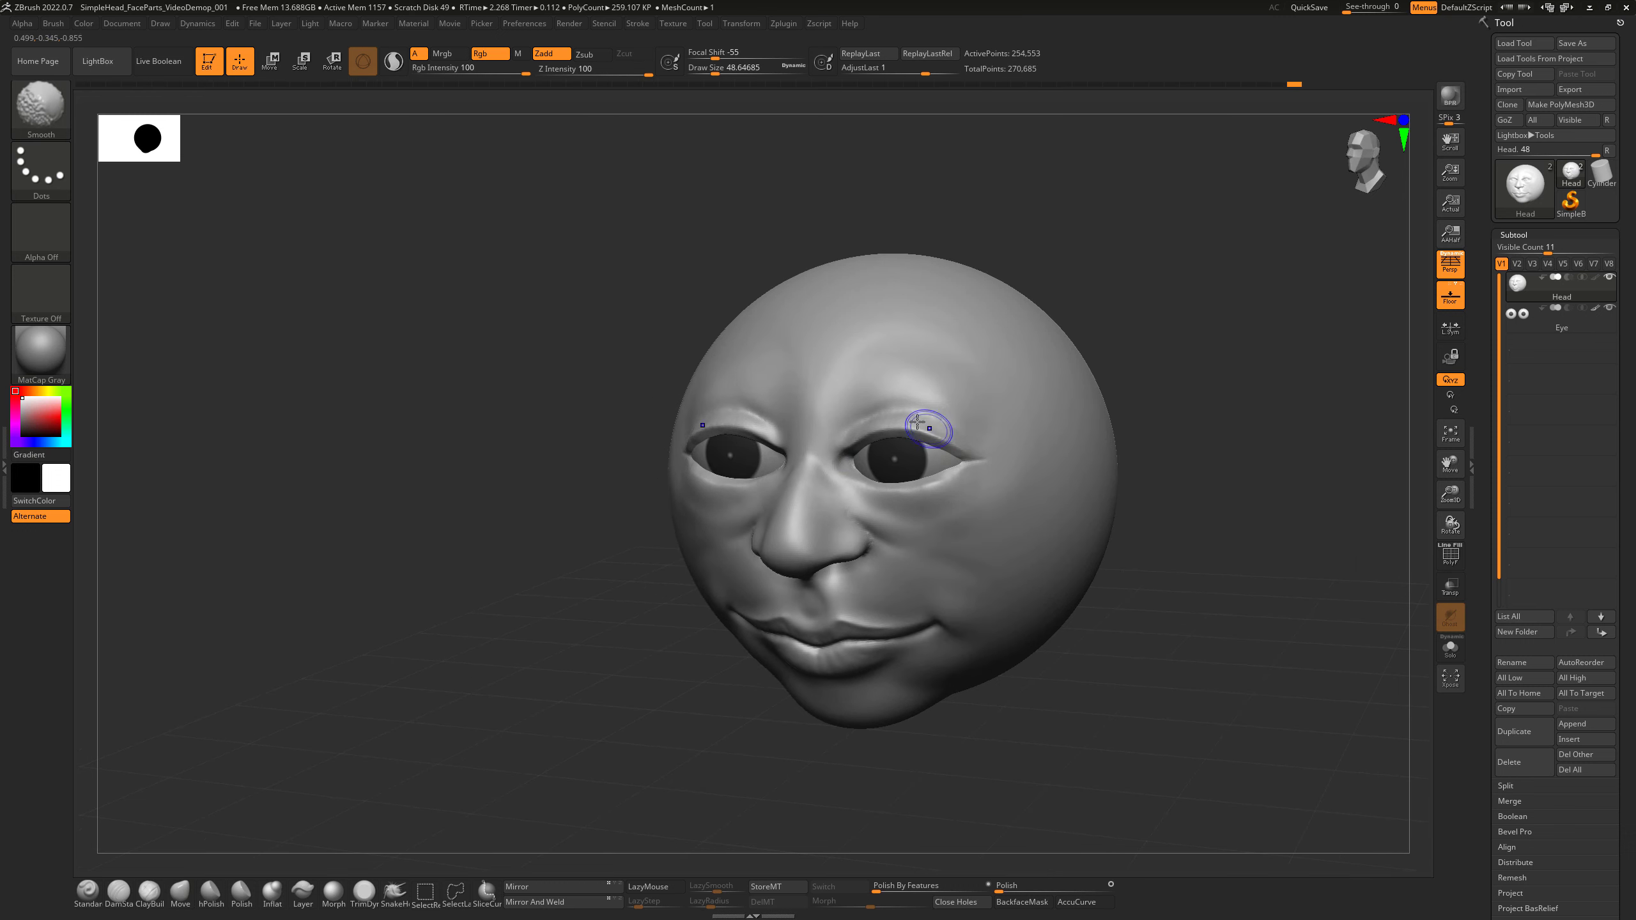
mouse_move(1153, 516)
shift+mouse_down()
mouse_move(1175, 540)
mouse_move(923, 562)
shift+mouse_up()
key(b)
key(m)
key(v)
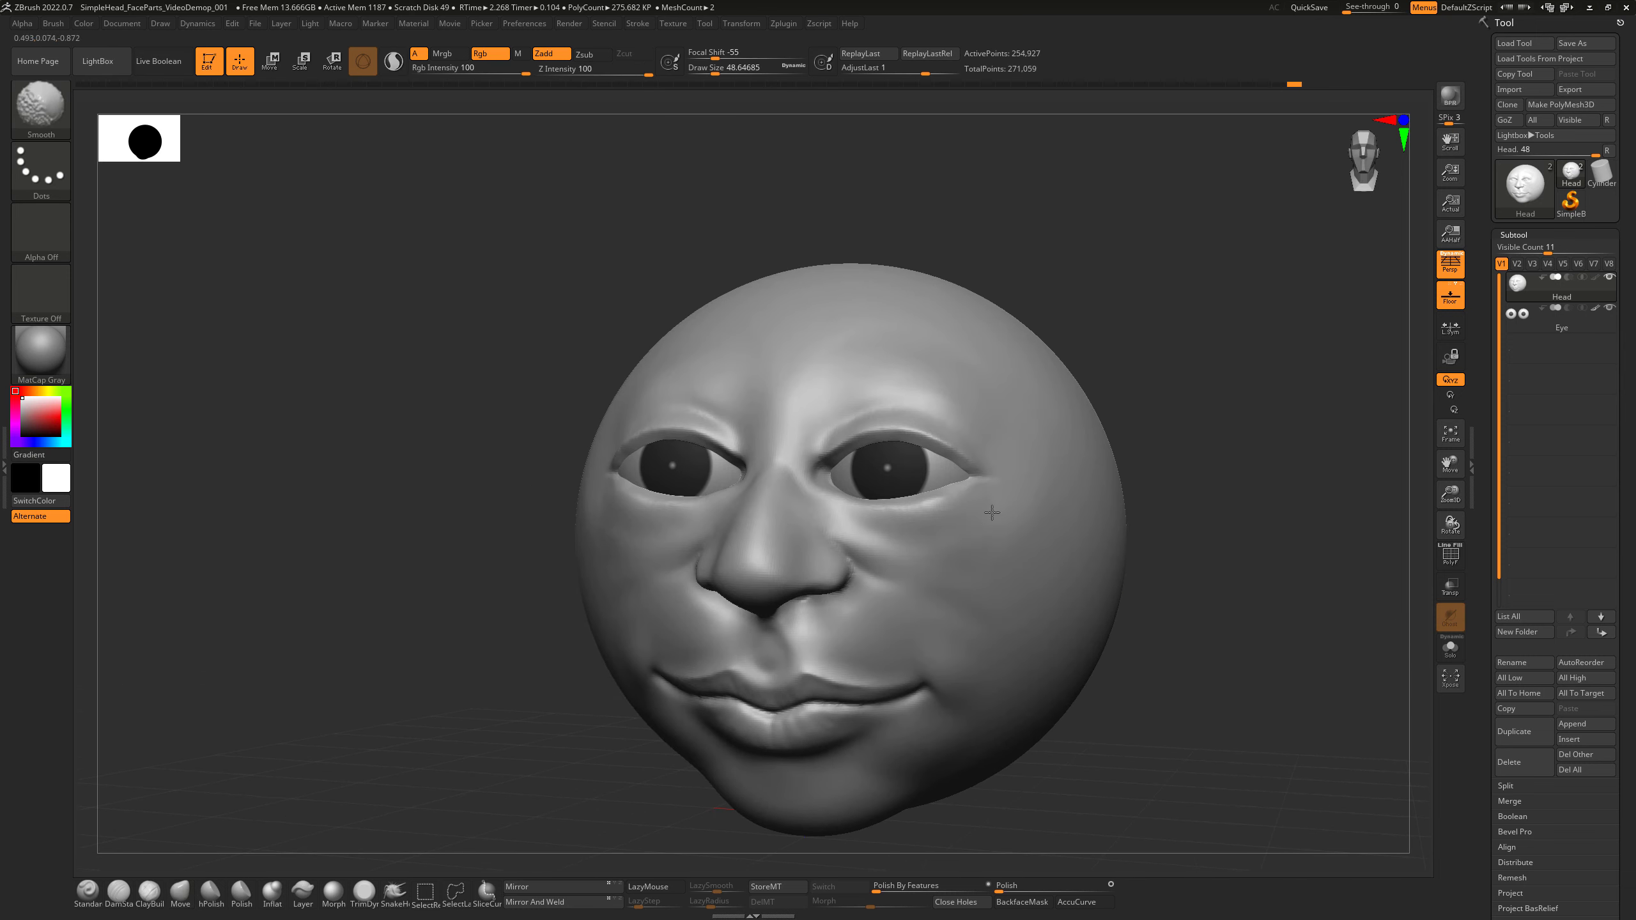
mouse_move(1137, 451)
mouse_down()
mouse_move(1176, 435)
mouse_move(1240, 519)
mouse_up()
Sharpen the outer eye corners with the DamStandard brush at draw size about 54, undoing the unwanted stroke.
click(118, 891)
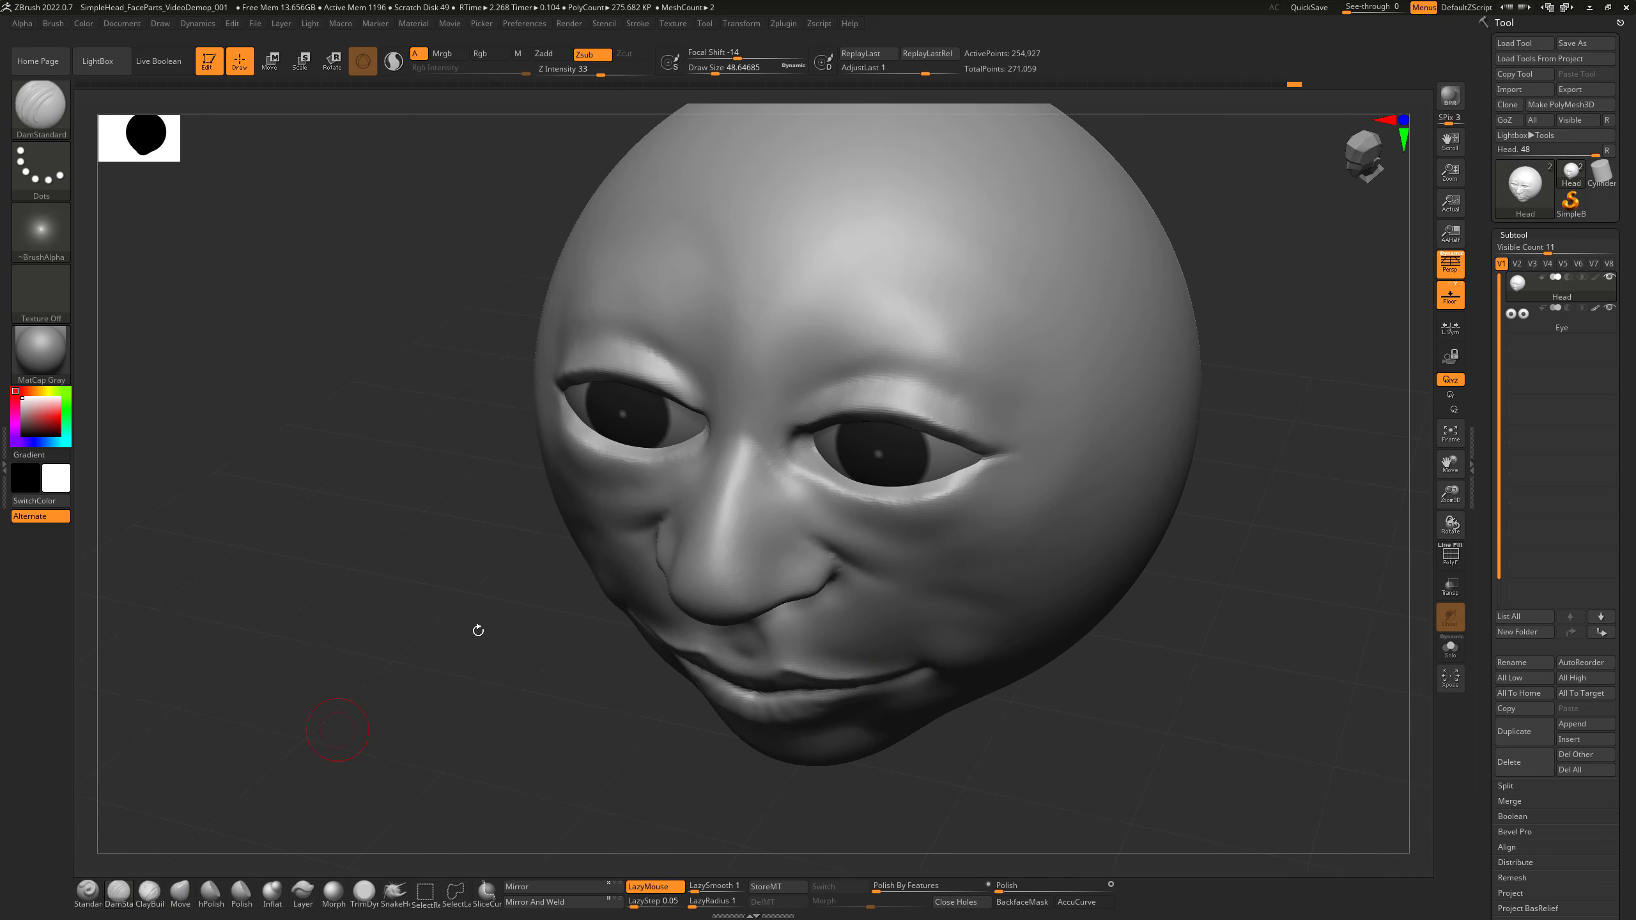
drag(1218, 406, 1214, 486)
key(s)
drag(980, 542, 959, 547)
key(s)
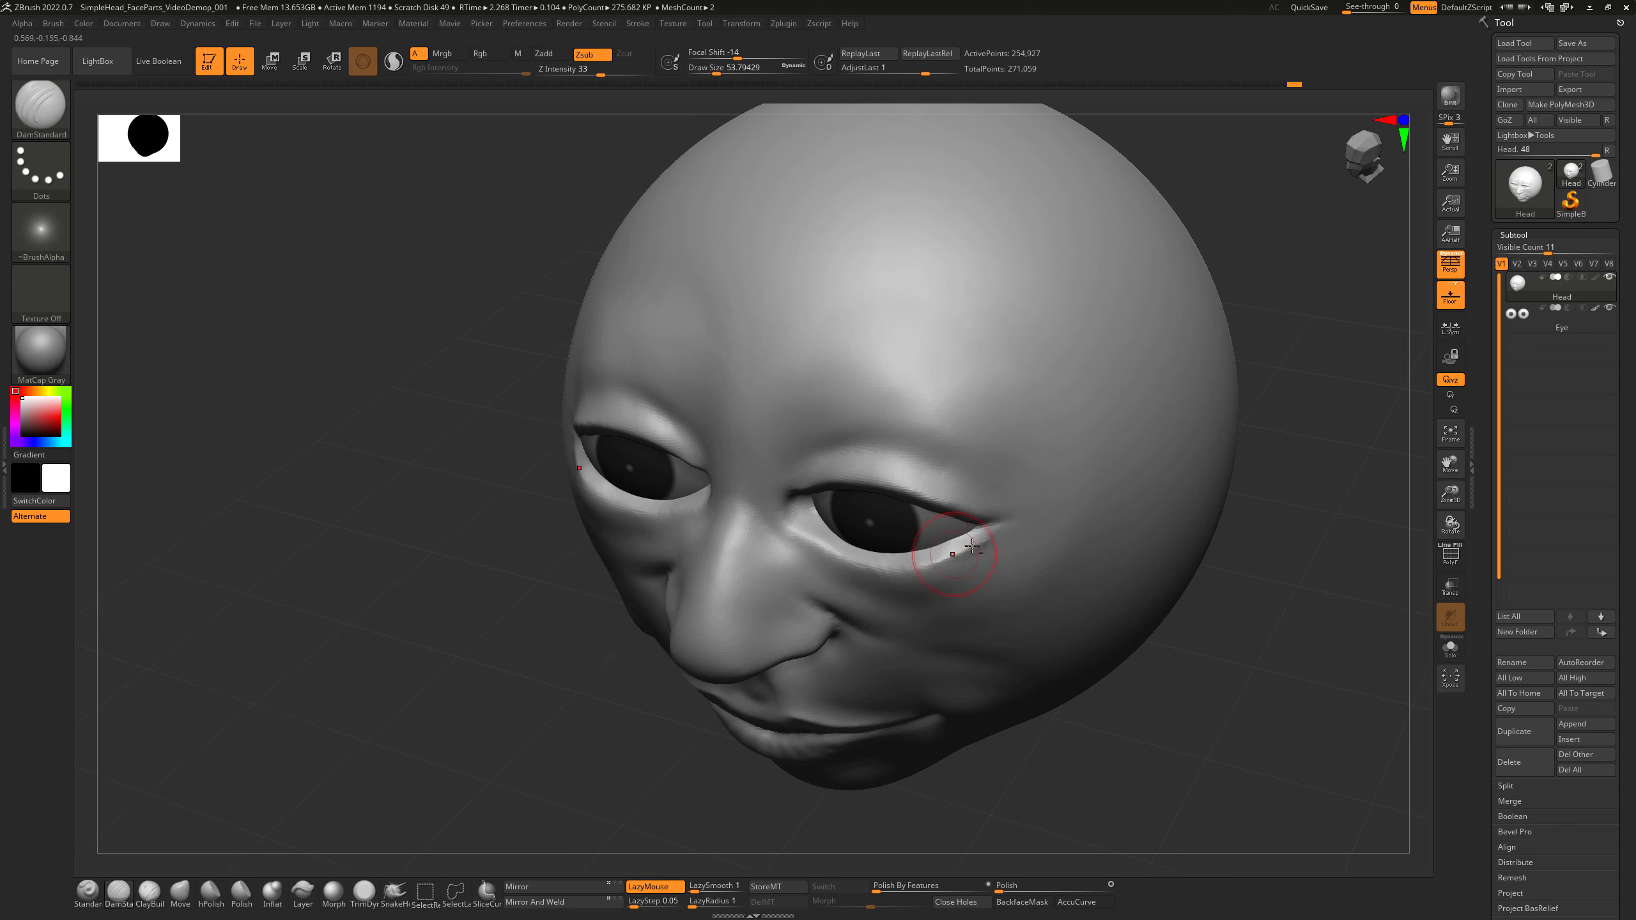
key(ctrl+z)
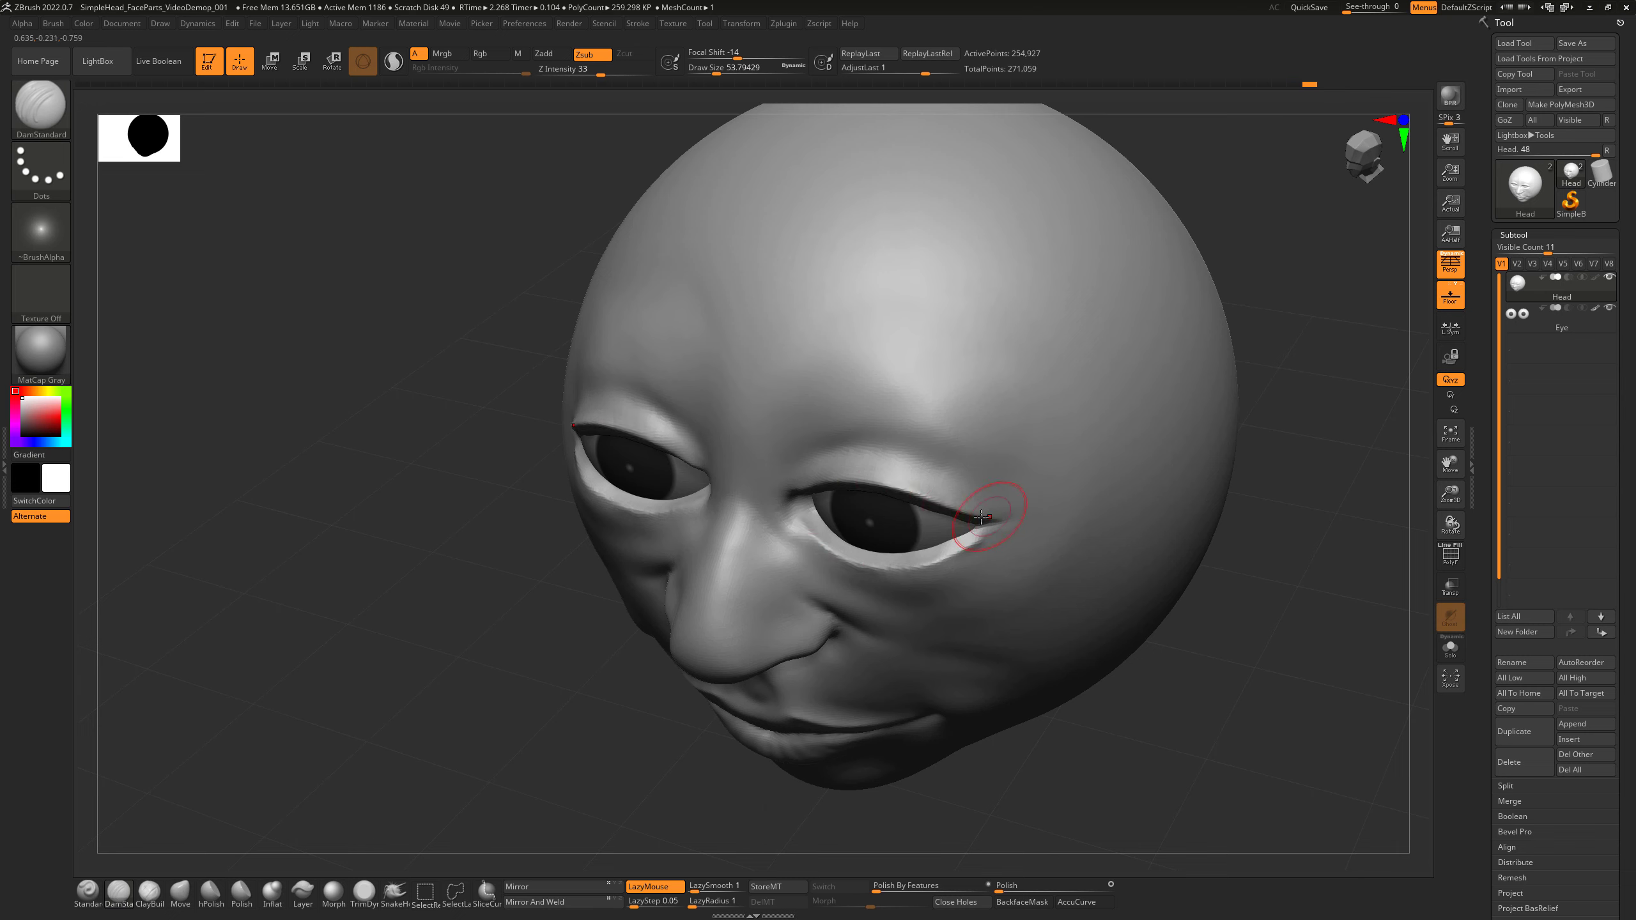
Carve the crease above the upper eyelids from the outer corner inward with the DamStandard brush.
drag(1204, 701, 1188, 707)
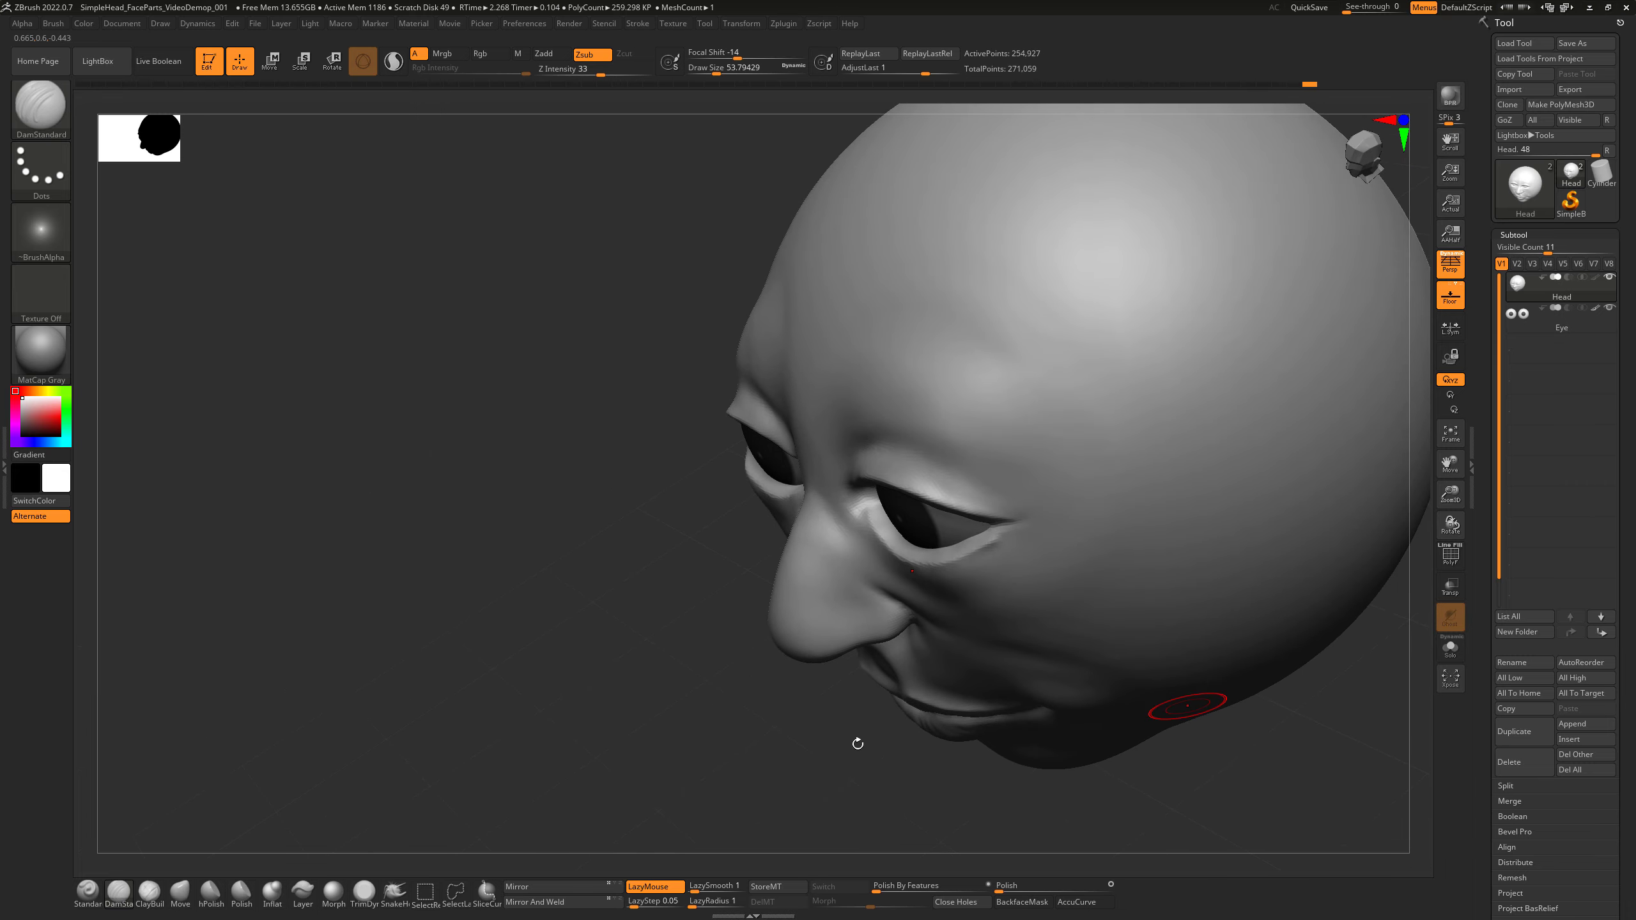
drag(858, 745, 884, 743)
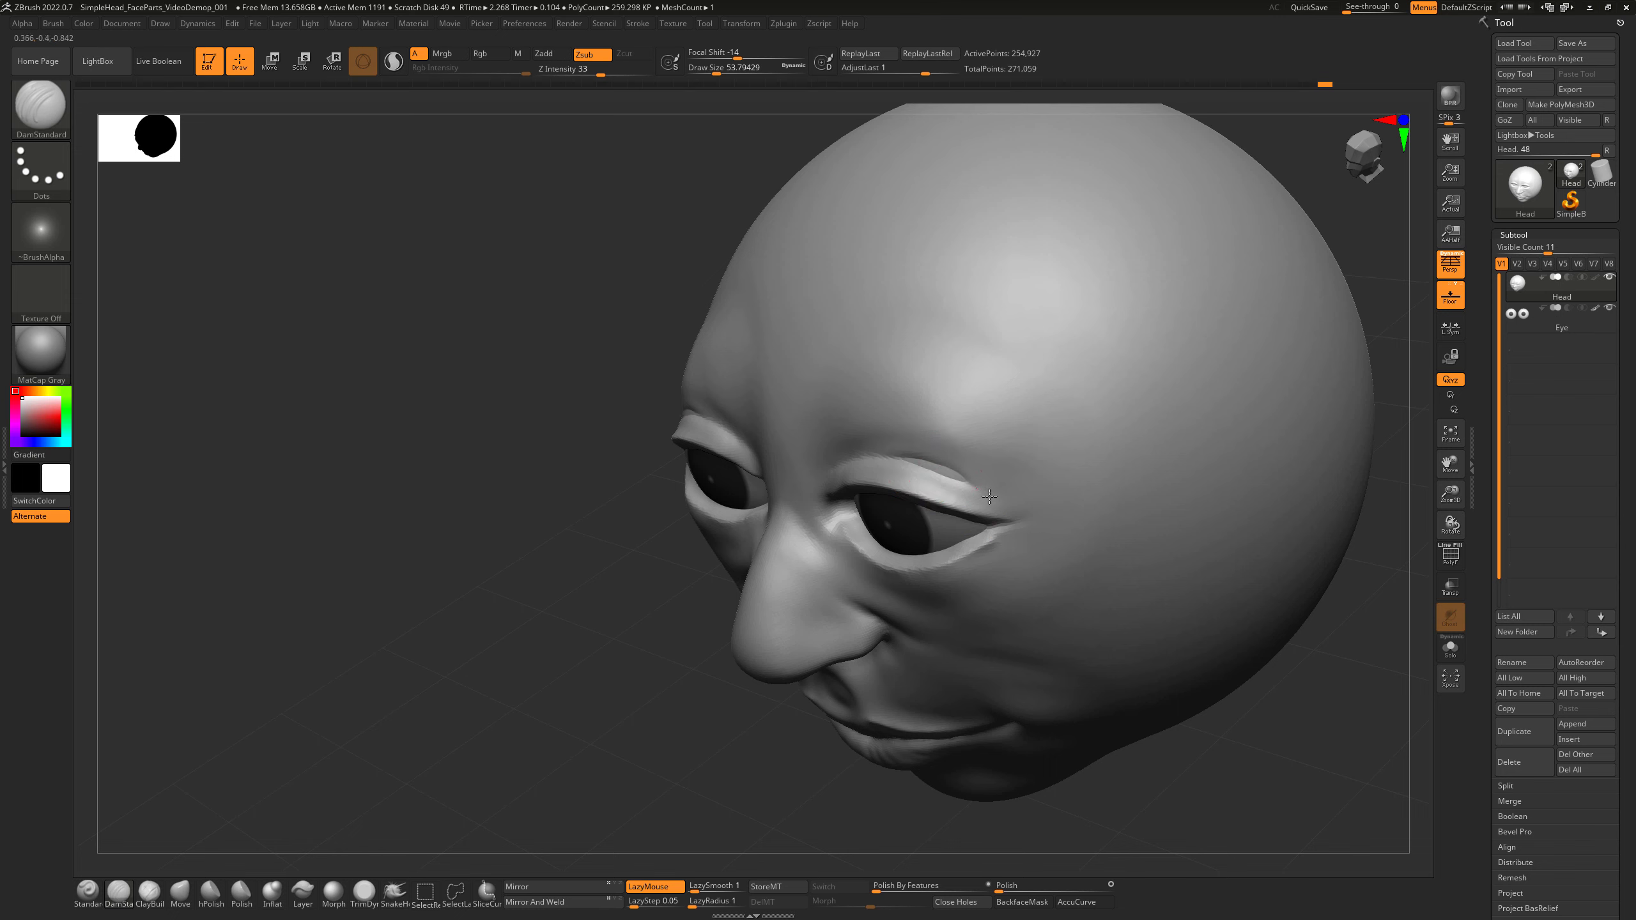
drag(1008, 503, 913, 459)
Reshape the inner brow area above the eyes with the Move brush at draw size about 97.
key(b)
key(m)
key(v)
mouse_move(741, 767)
mouse_down()
mouse_move(812, 696)
mouse_move(944, 451)
mouse_move(958, 463)
mouse_up()
key(s)
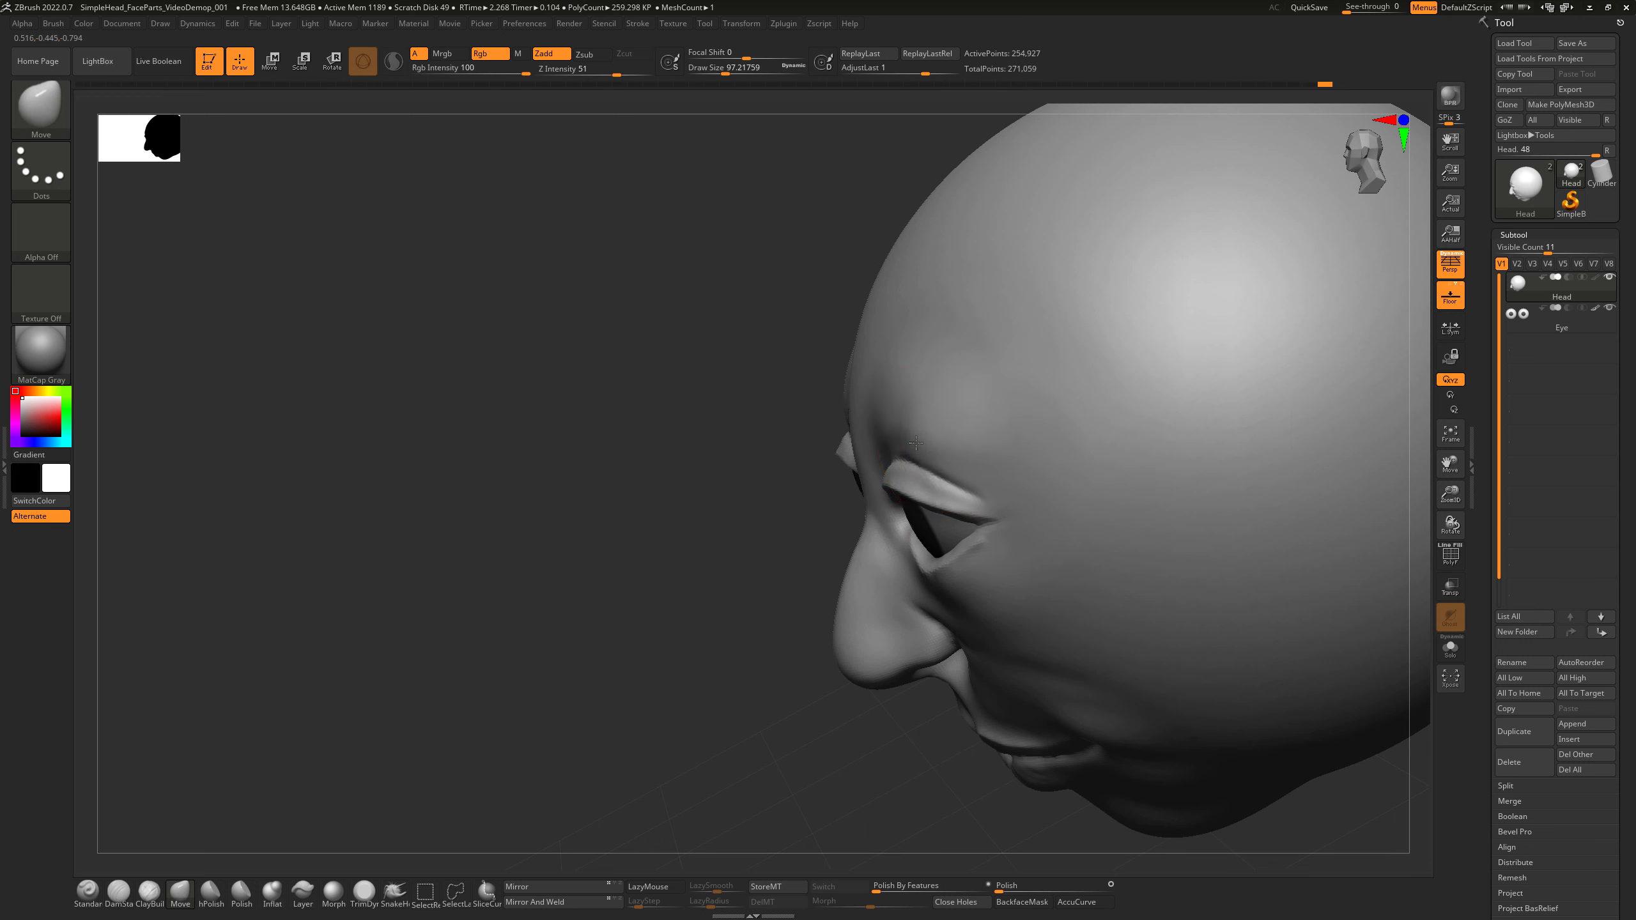
drag(896, 446, 890, 446)
drag(758, 659, 800, 654)
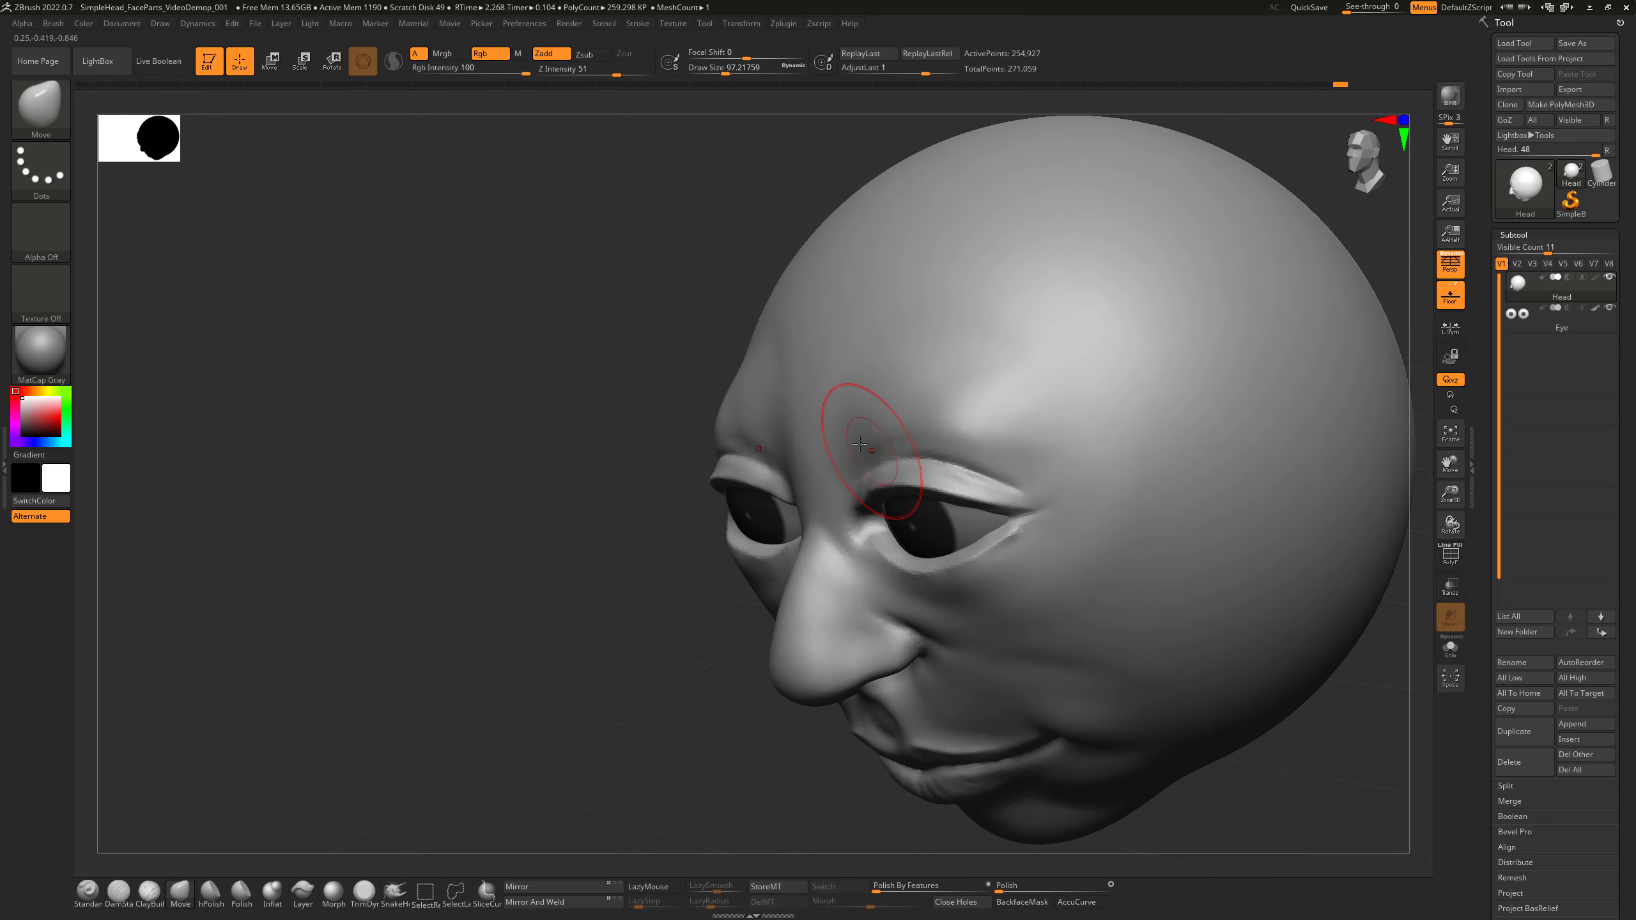
drag(683, 662, 887, 407)
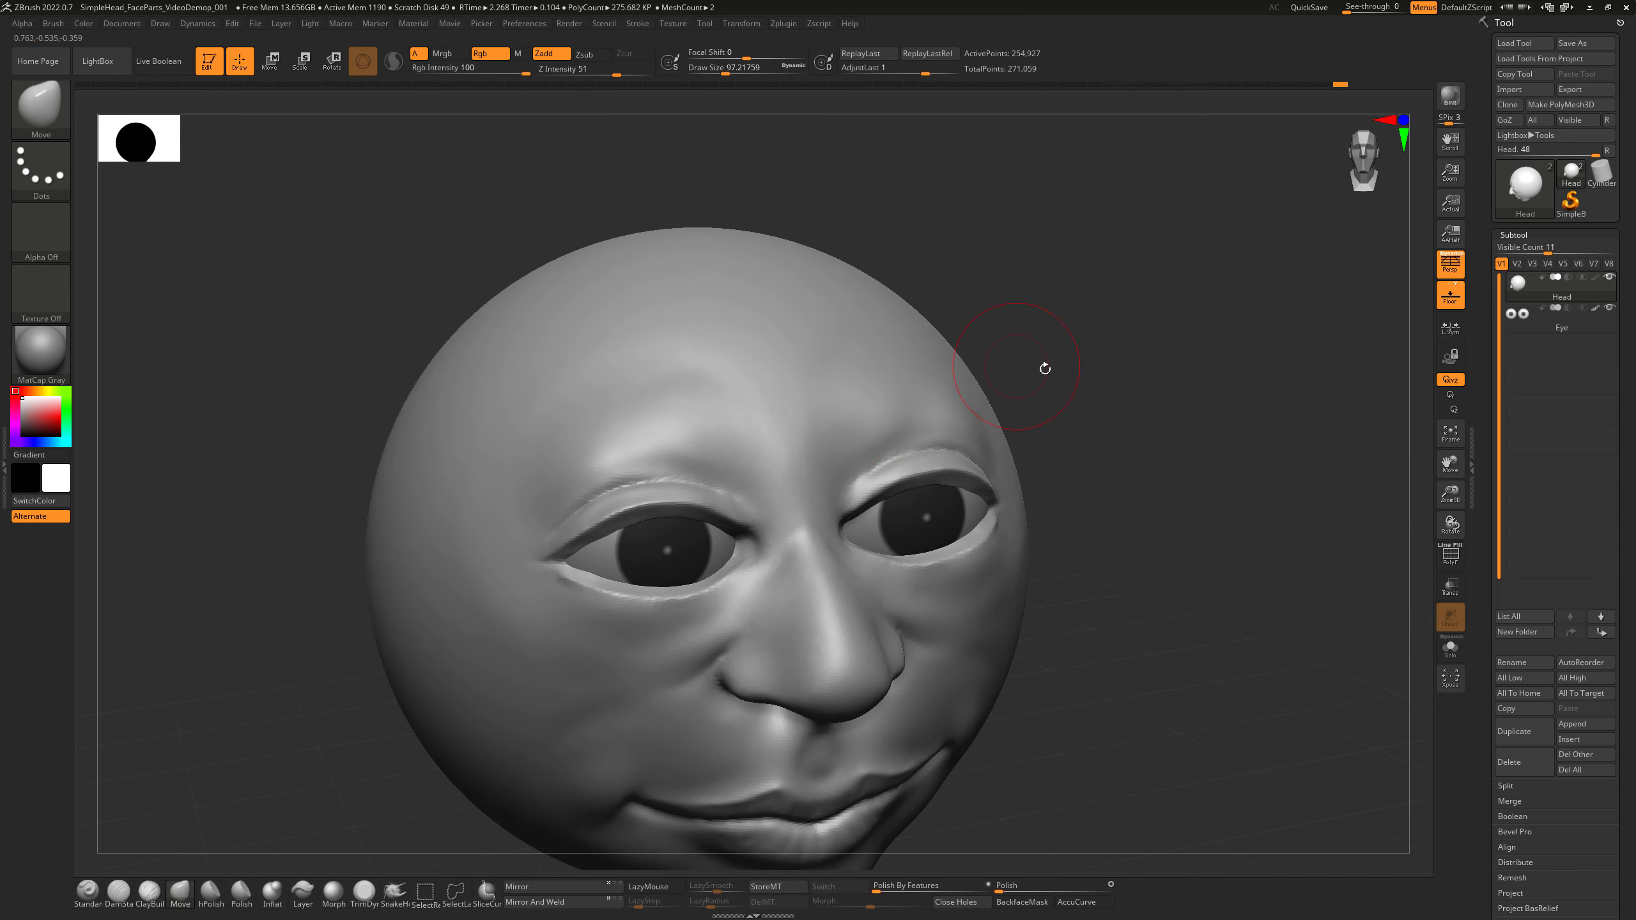
Smooth the brow ridges and the skin between the brows and the upper eyelids.
mouse_move(1044, 366)
mouse_down()
mouse_move(991, 359)
mouse_move(852, 396)
mouse_up()
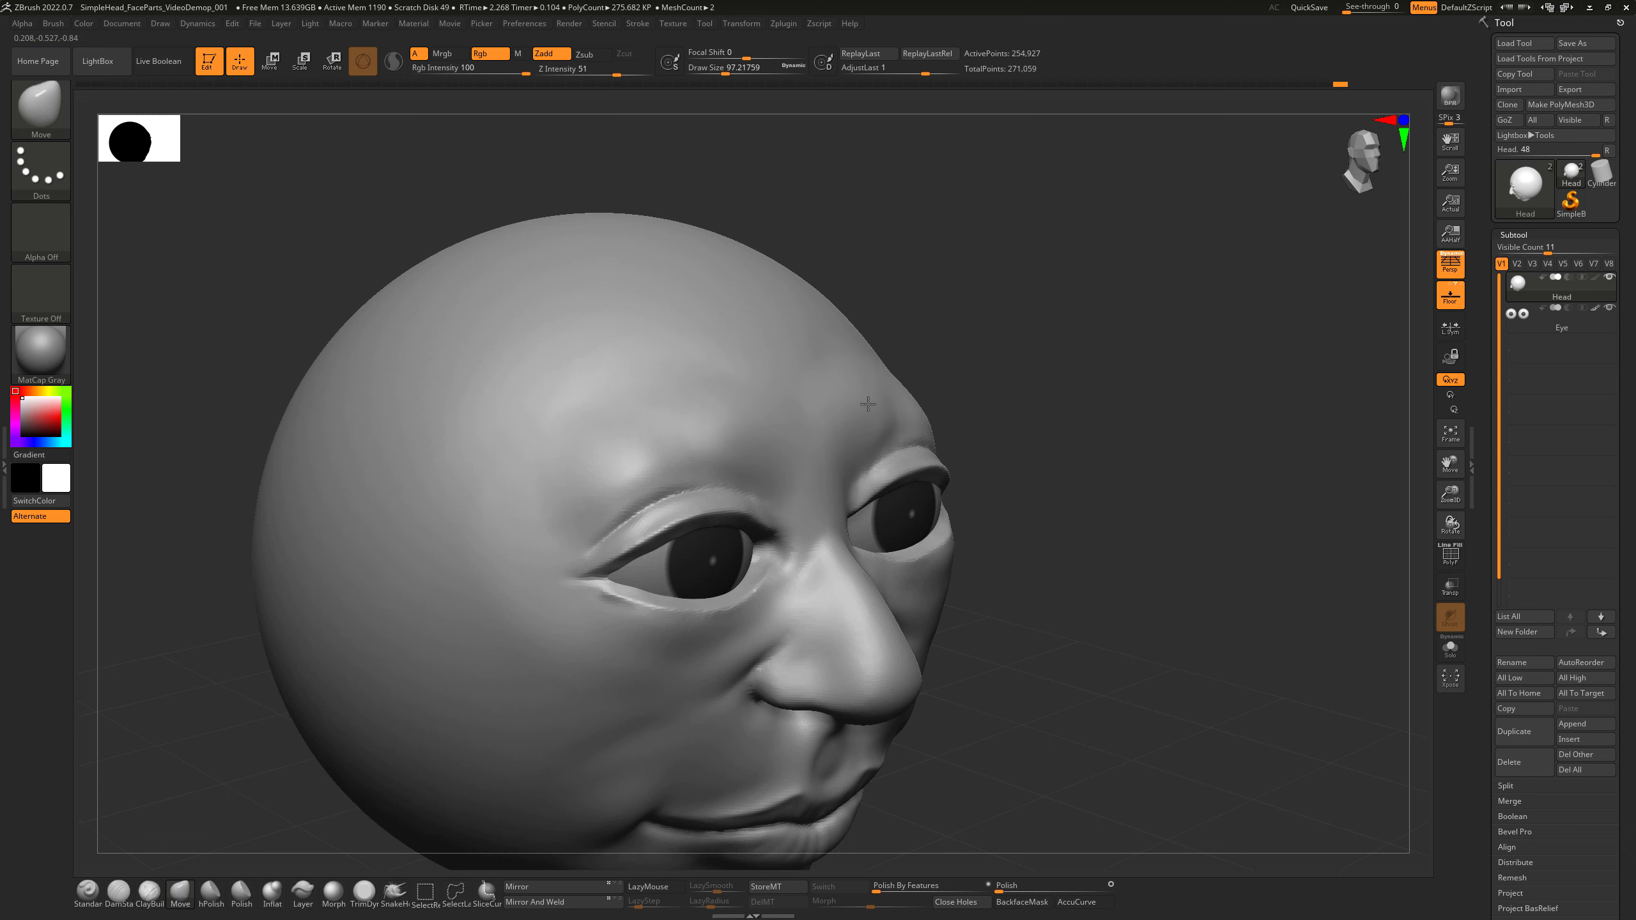
mouse_move(1037, 367)
mouse_down()
mouse_move(871, 404)
mouse_move(866, 376)
mouse_move(855, 402)
mouse_move(869, 399)
mouse_up()
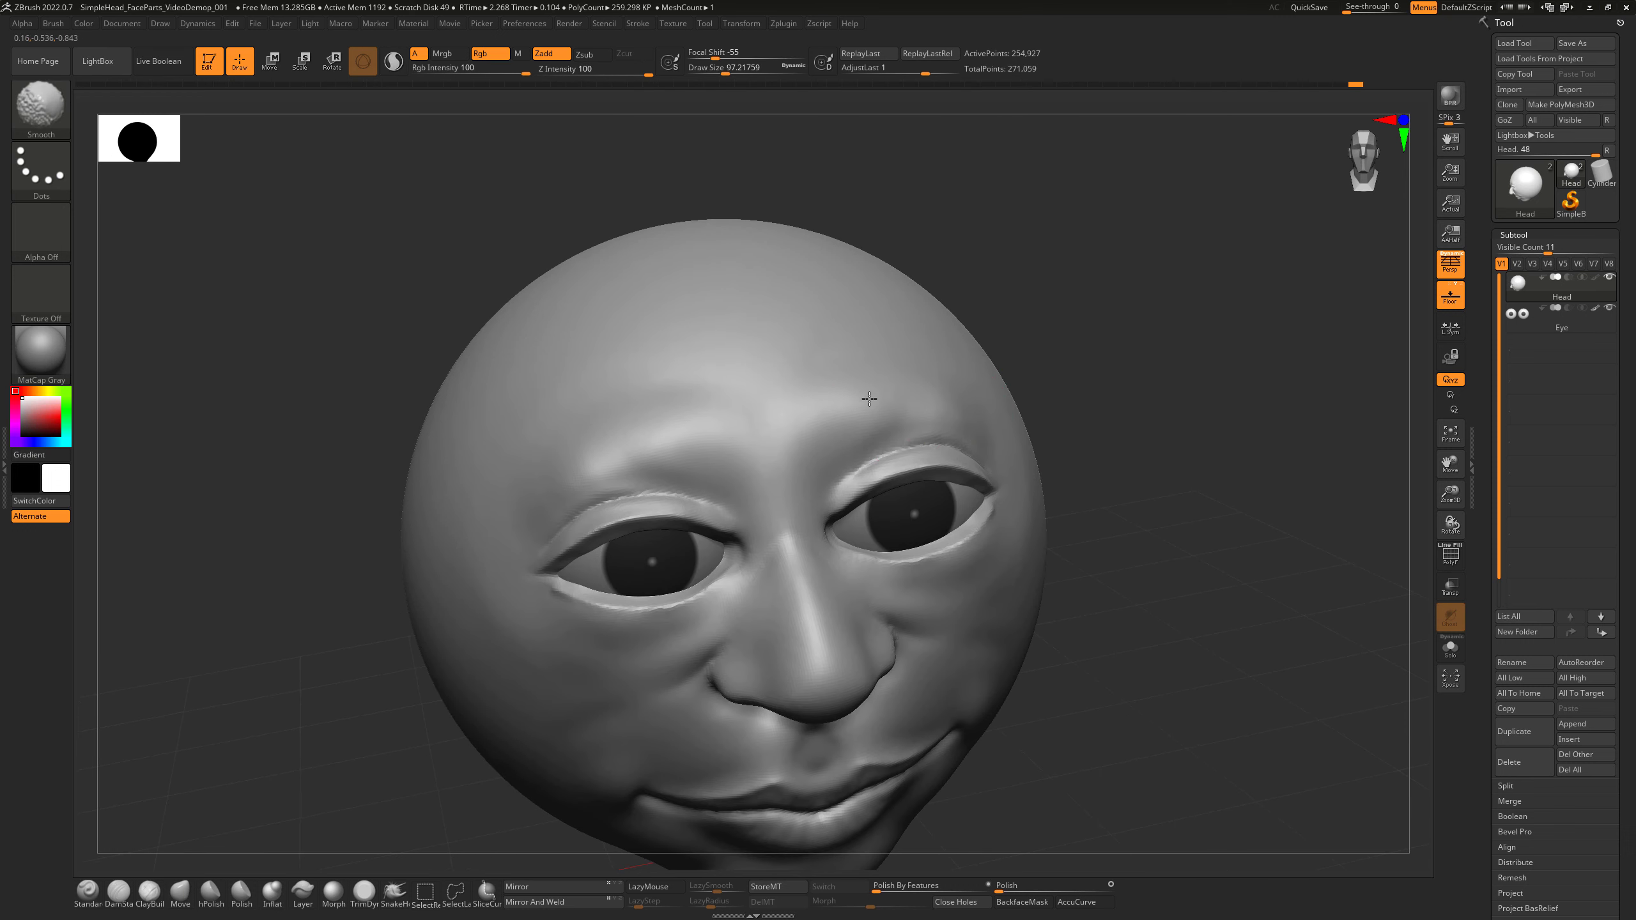
drag(1048, 416, 986, 365)
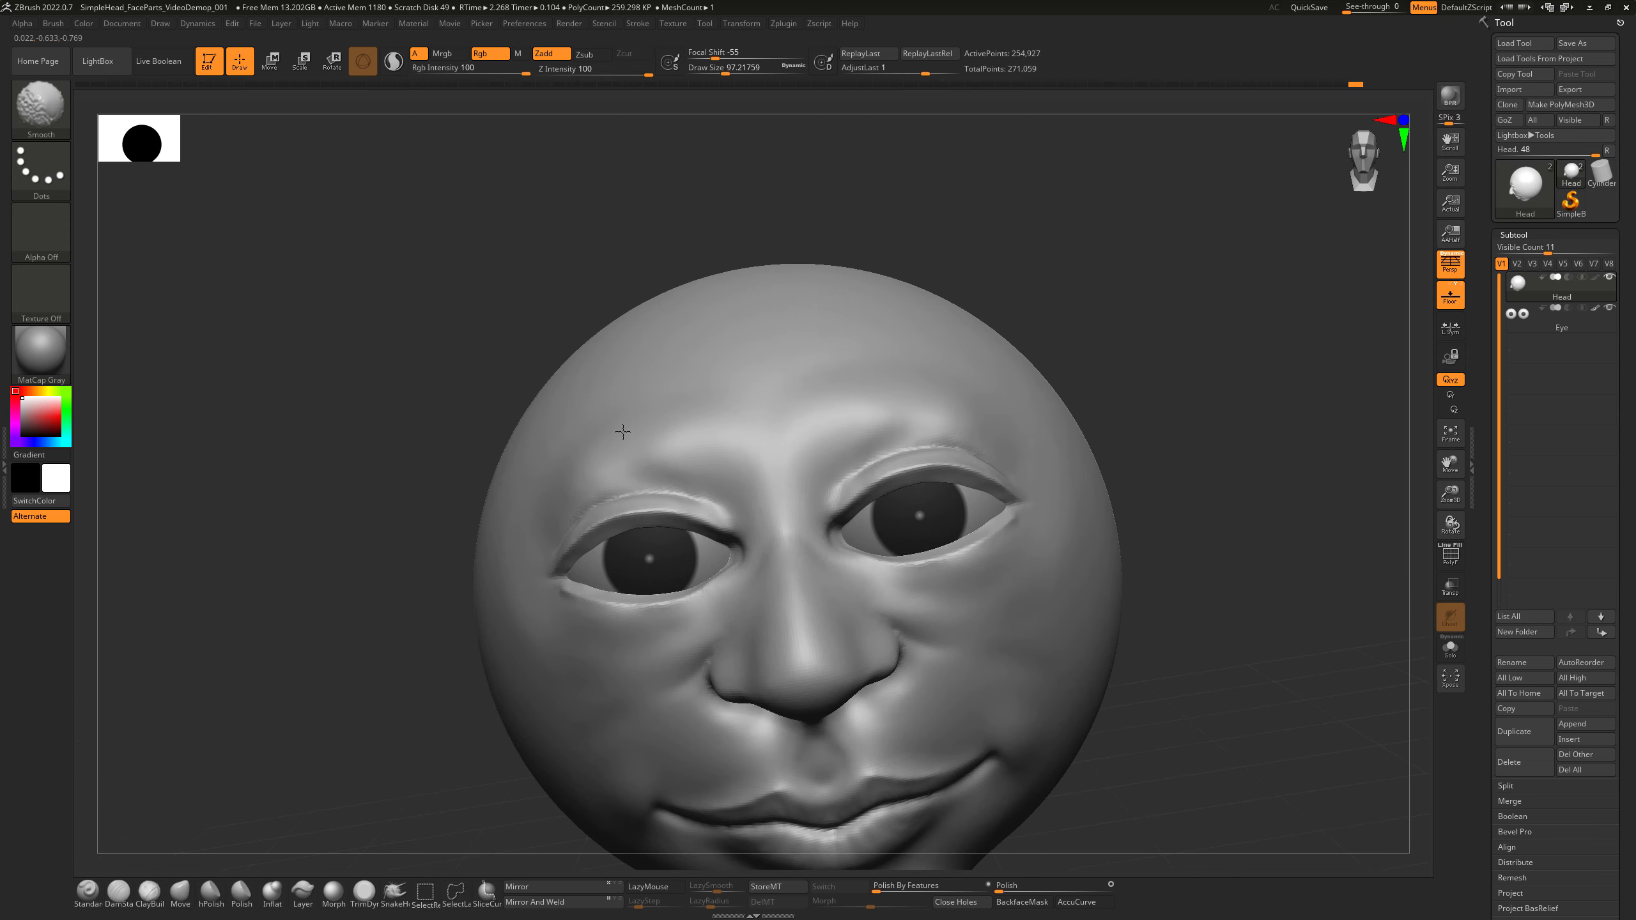
mouse_move(1129, 301)
mouse_down()
mouse_move(1110, 366)
mouse_move(1024, 387)
mouse_up()
shift+drag(966, 441, 980, 447)
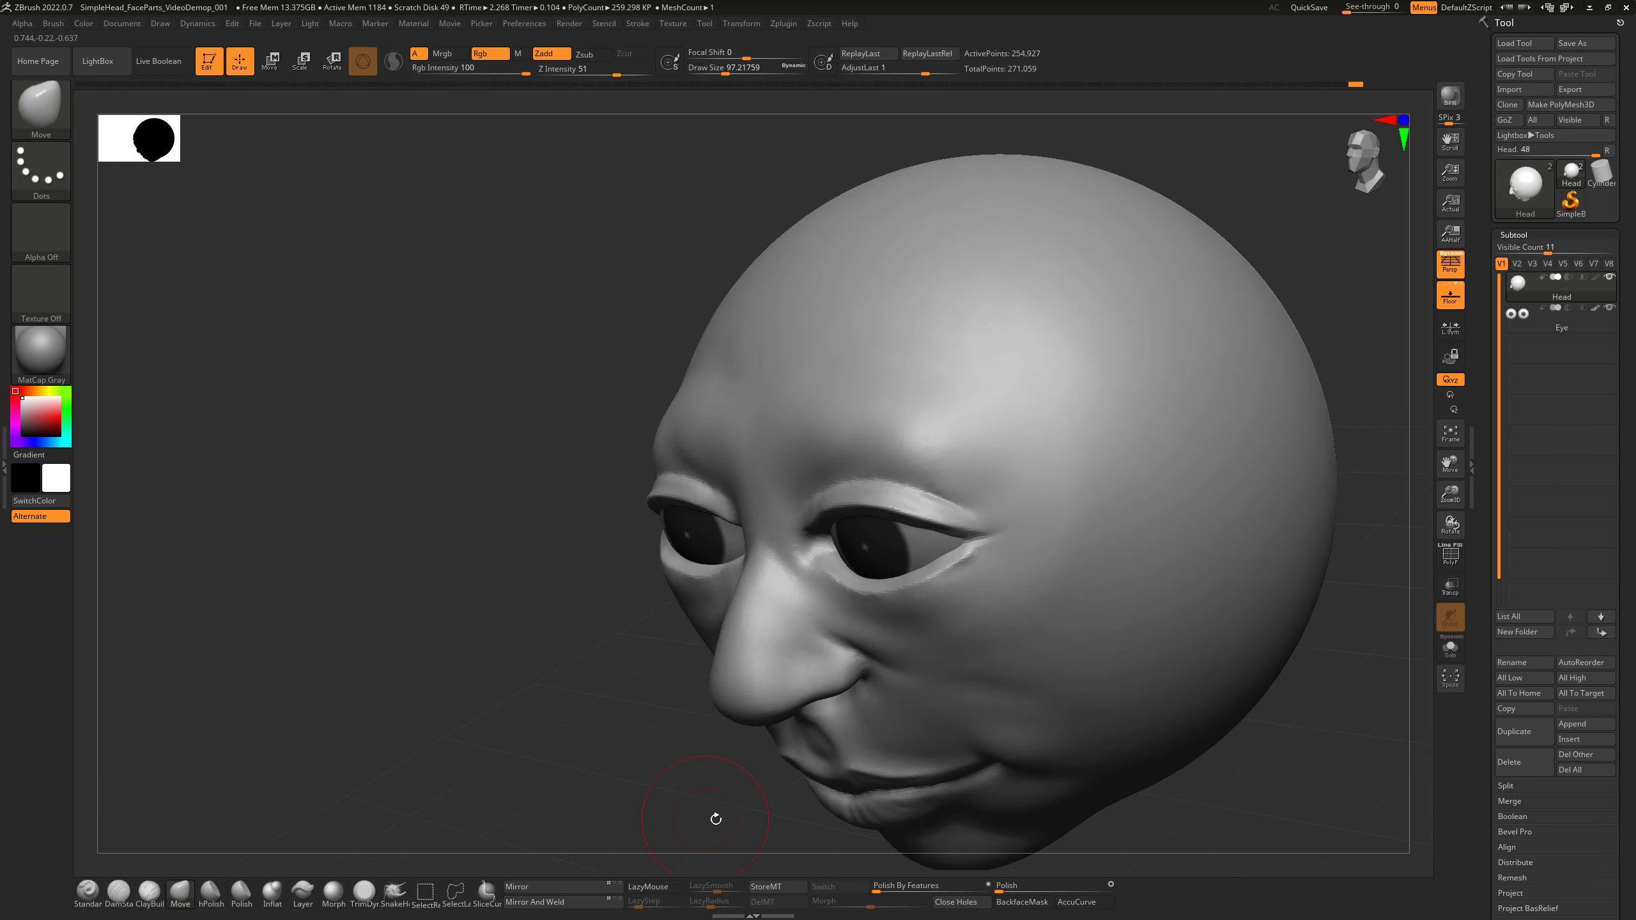
Adjust the outer eye corners and lower eyelid ends with the Move brush at draw size about 65.
drag(715, 819, 803, 846)
key(s)
drag(984, 596, 979, 579)
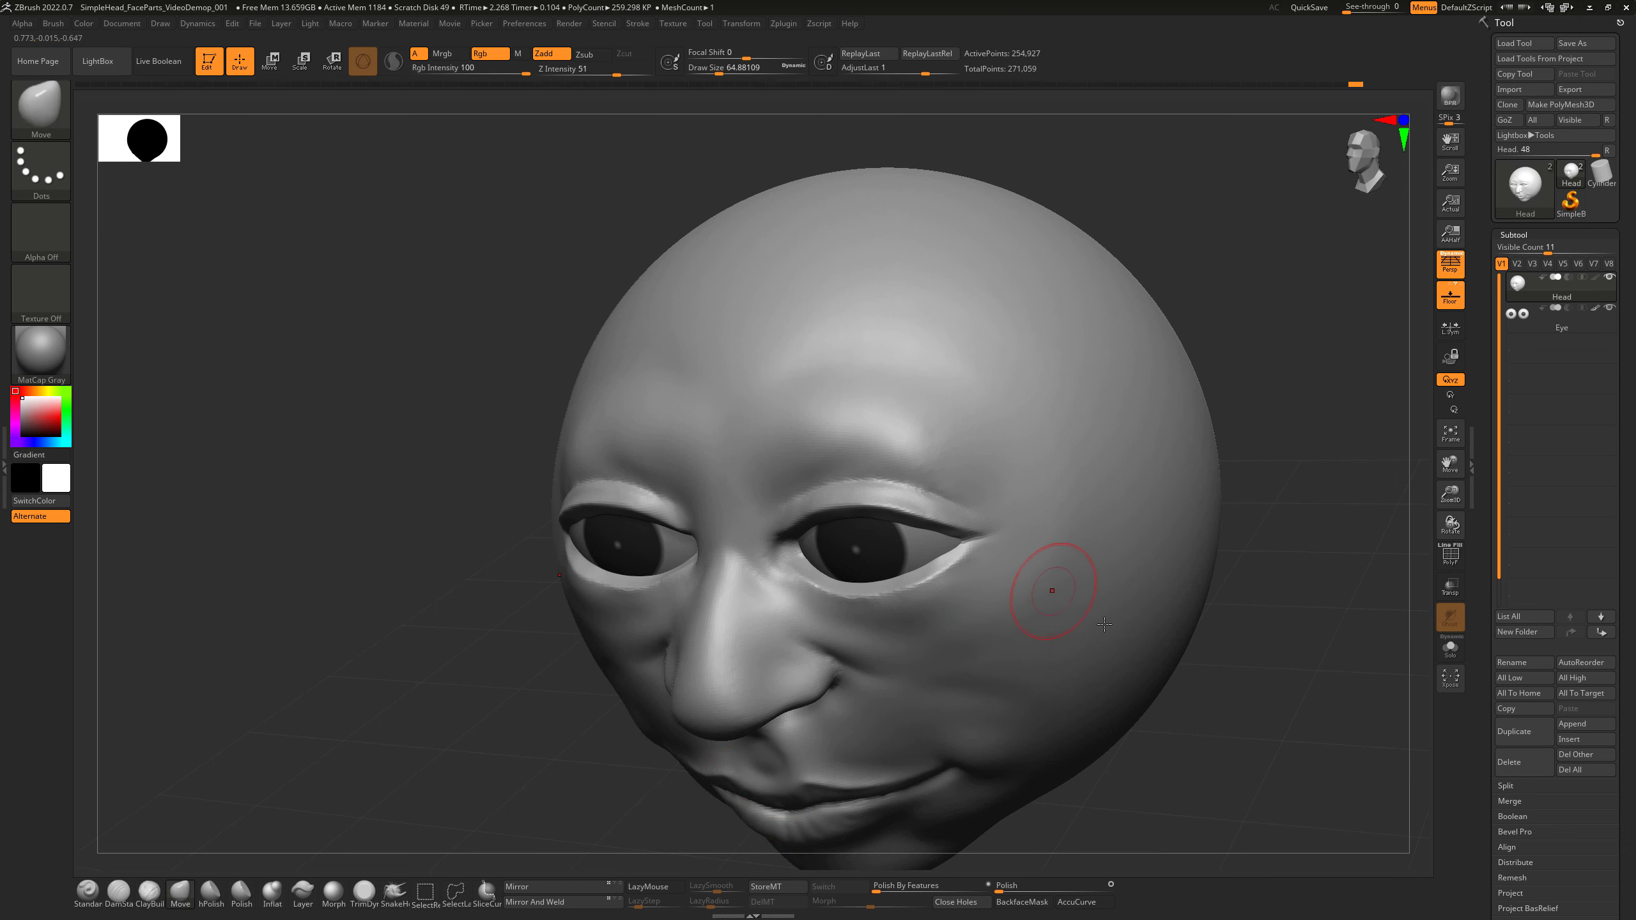
drag(1214, 756, 900, 760)
Carve symmetrical frown creases beside the nose bridge and lines along the brows with the DamStandard brush.
click(118, 892)
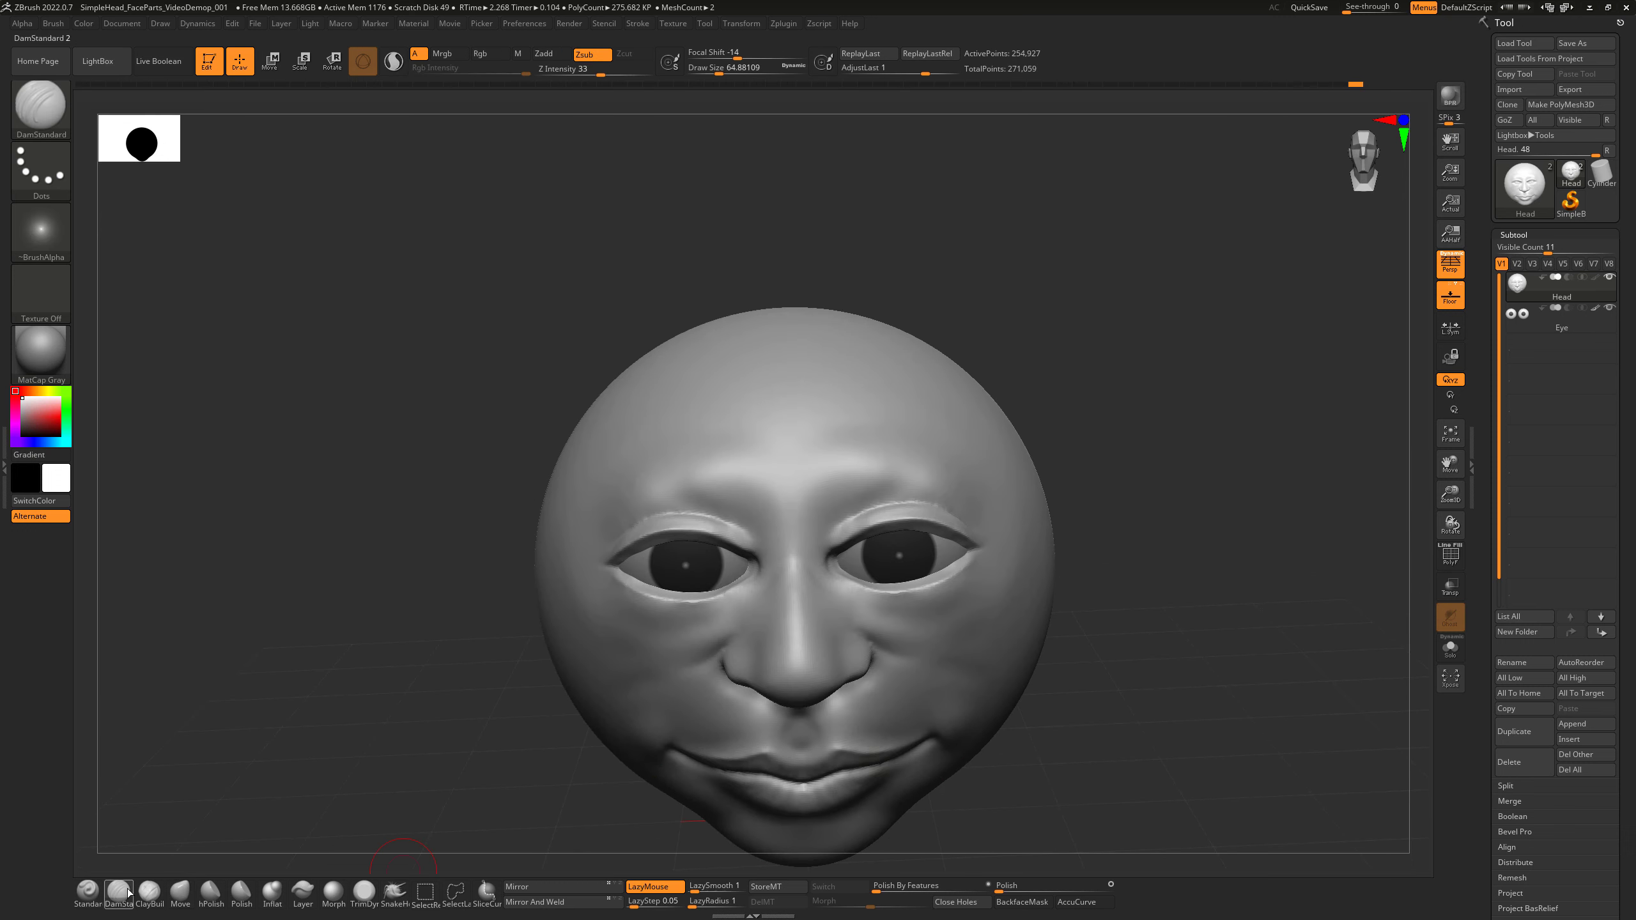
mouse_move(1056, 361)
mouse_down()
mouse_move(1034, 390)
mouse_move(1012, 387)
mouse_up()
drag(766, 489, 818, 486)
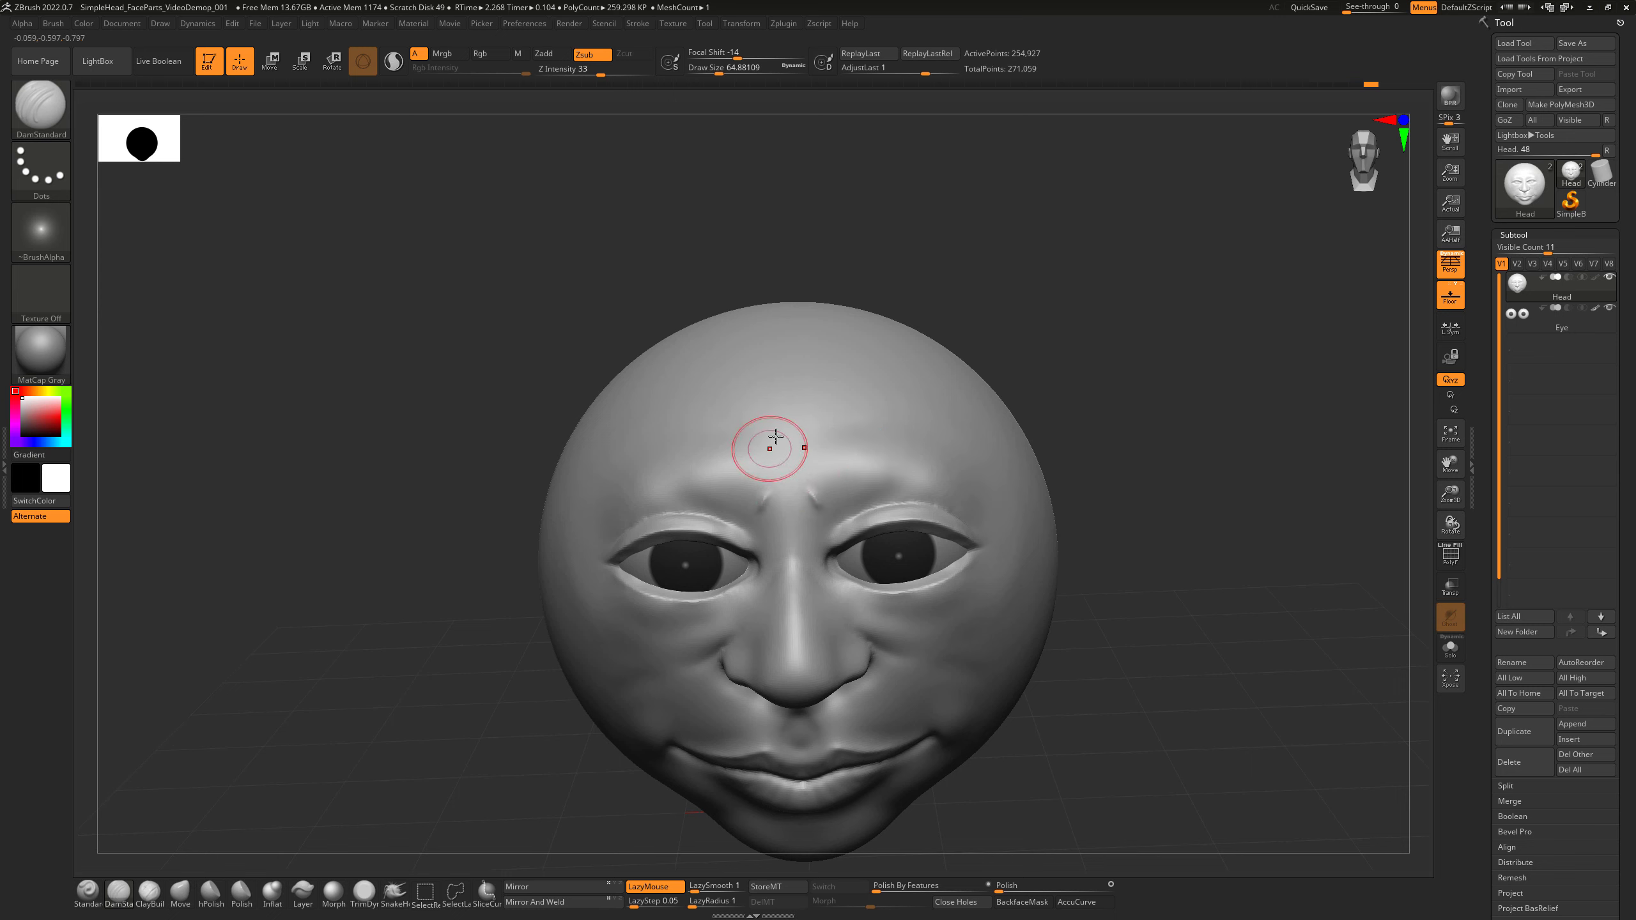
mouse_move(814, 475)
mouse_down()
mouse_move(832, 508)
mouse_move(968, 490)
mouse_up()
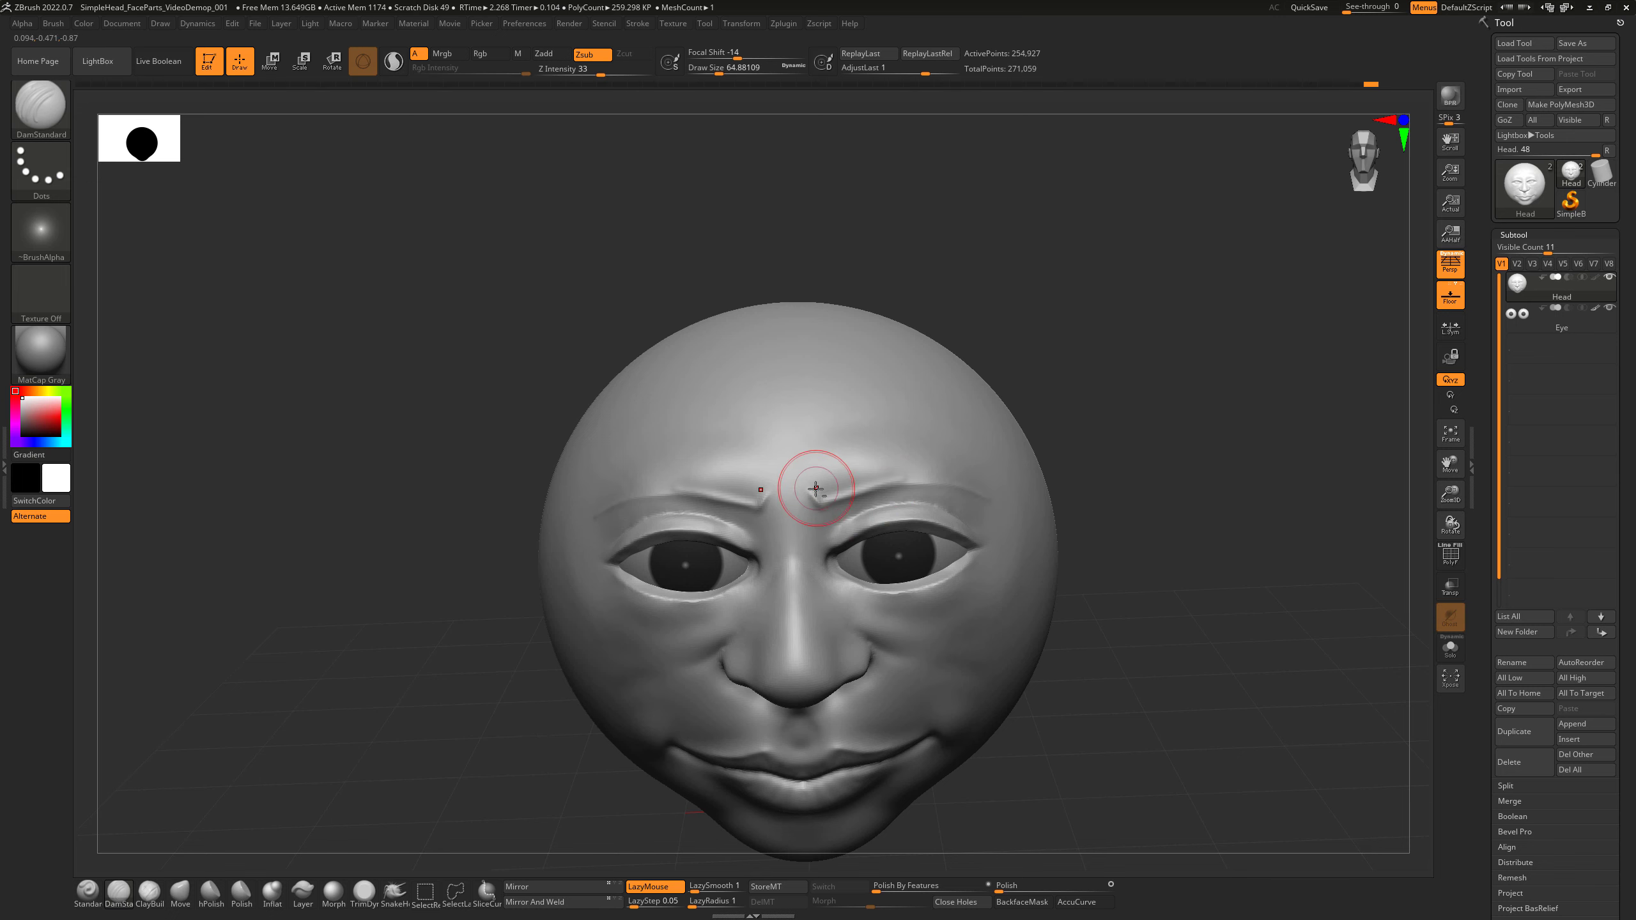
Soften the carved brow lines and the inner frown creases with the Smooth brush.
key(shift)
mouse_move(881, 477)
shift+mouse_down()
mouse_move(949, 475)
mouse_move(985, 497)
shift+mouse_up()
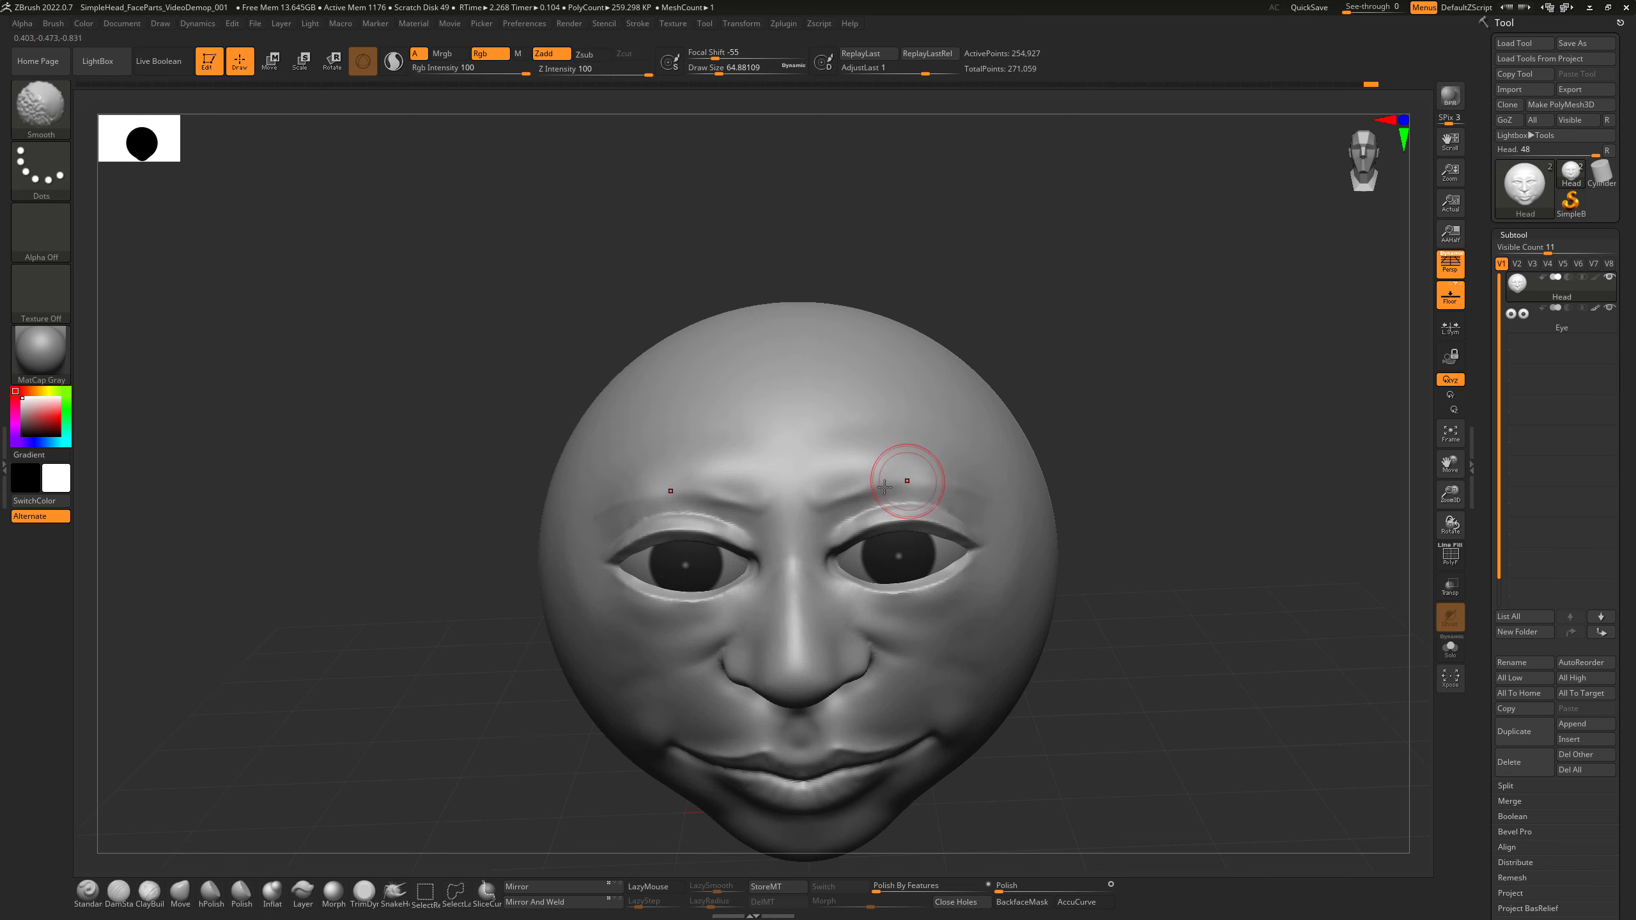
shift+drag(851, 475, 954, 490)
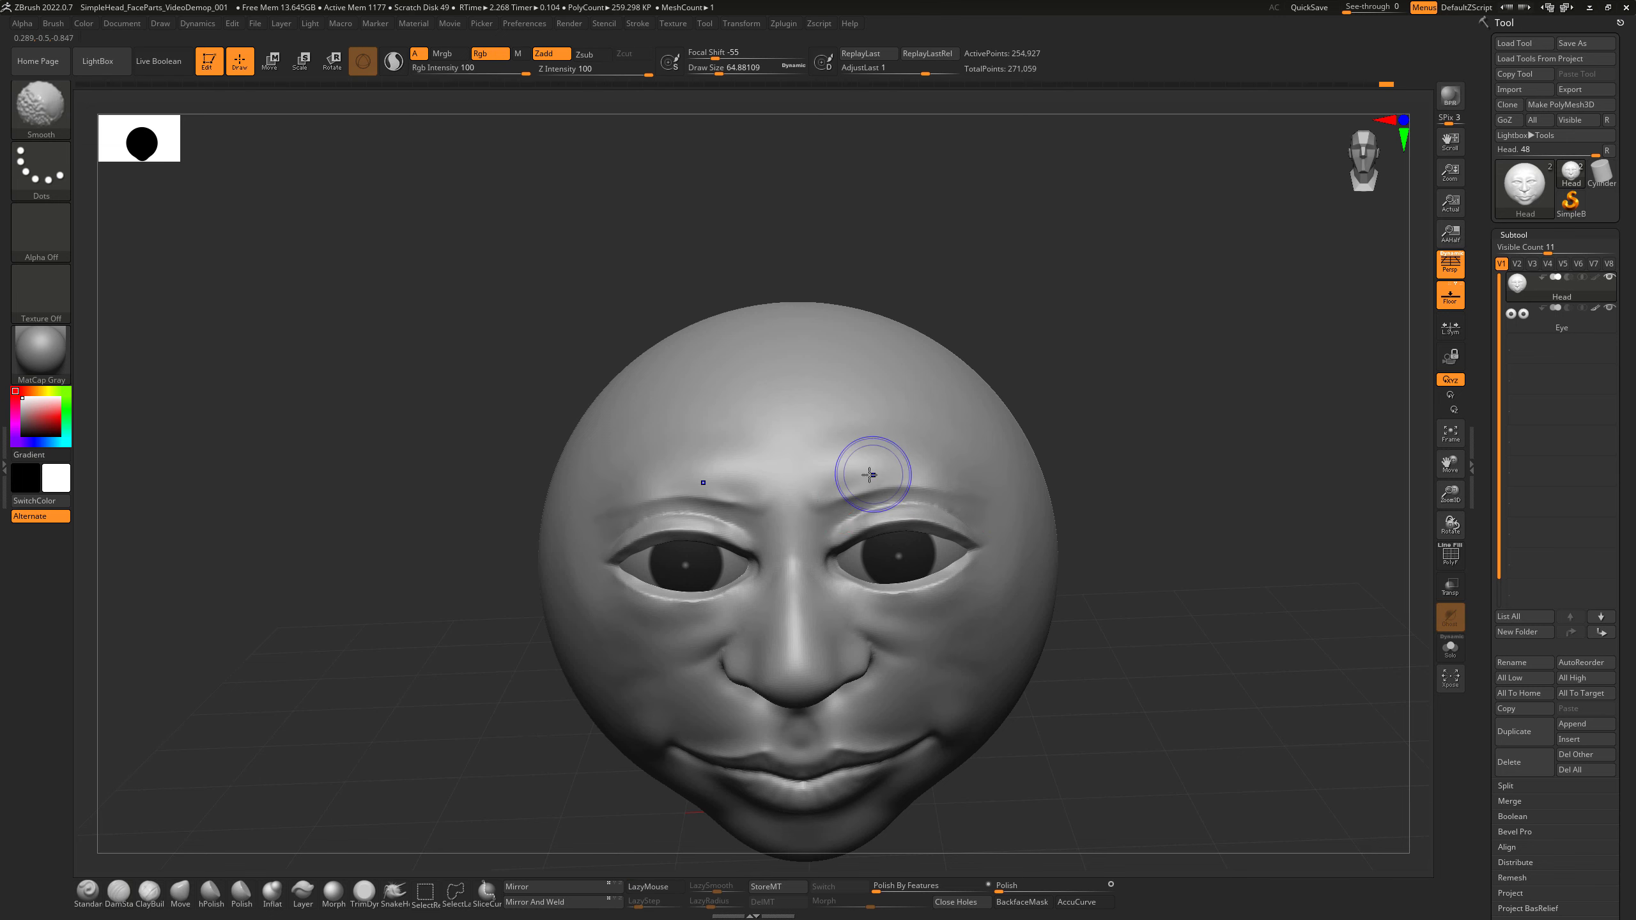
mouse_move(1104, 440)
alt+mouse_down()
mouse_move(1104, 555)
mouse_move(1138, 604)
mouse_move(1091, 573)
mouse_move(1132, 637)
mouse_move(1059, 573)
alt+mouse_up()
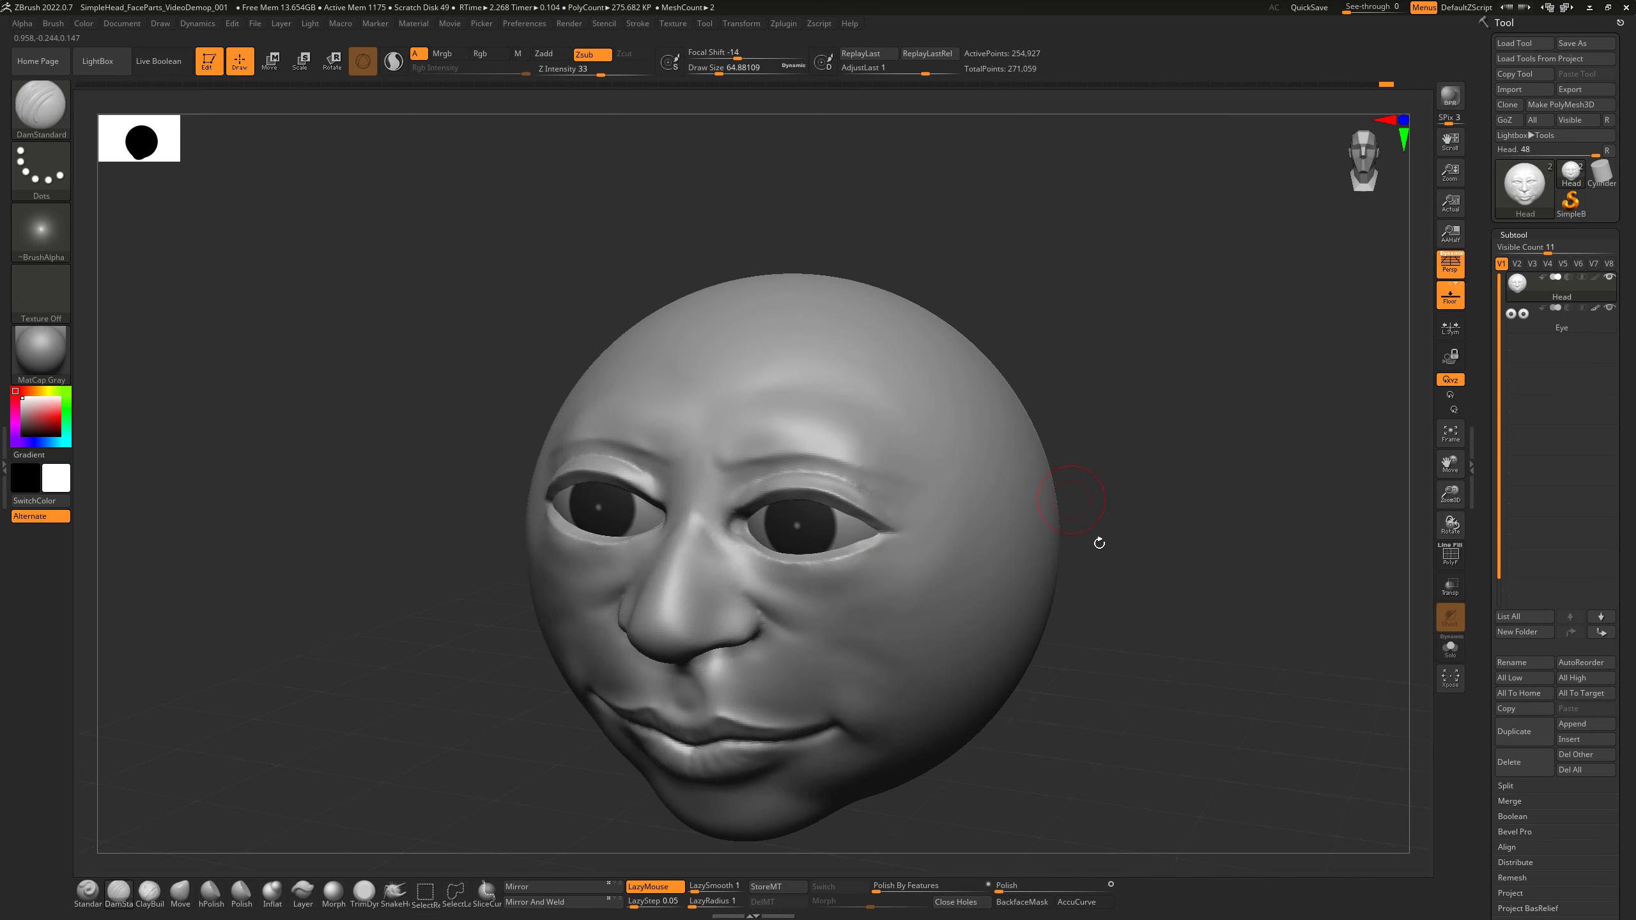
drag(1096, 541, 1125, 625)
Make the Eye subtool active and dock the Color palette in the side tray above the Render palette.
click(1518, 316)
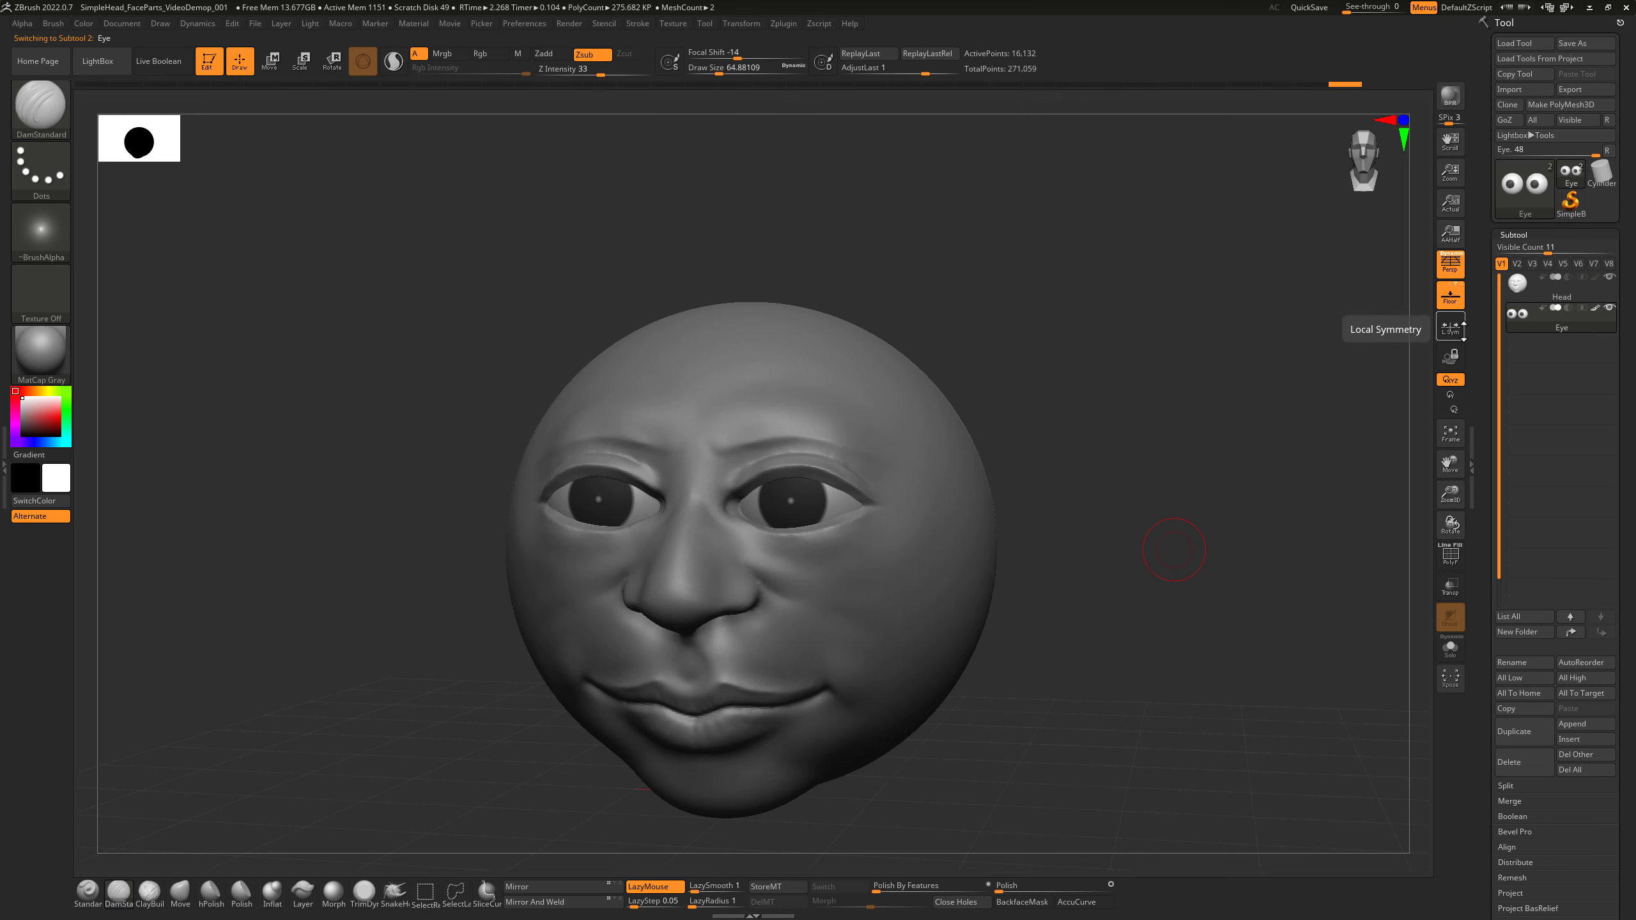
drag(1127, 508, 1120, 553)
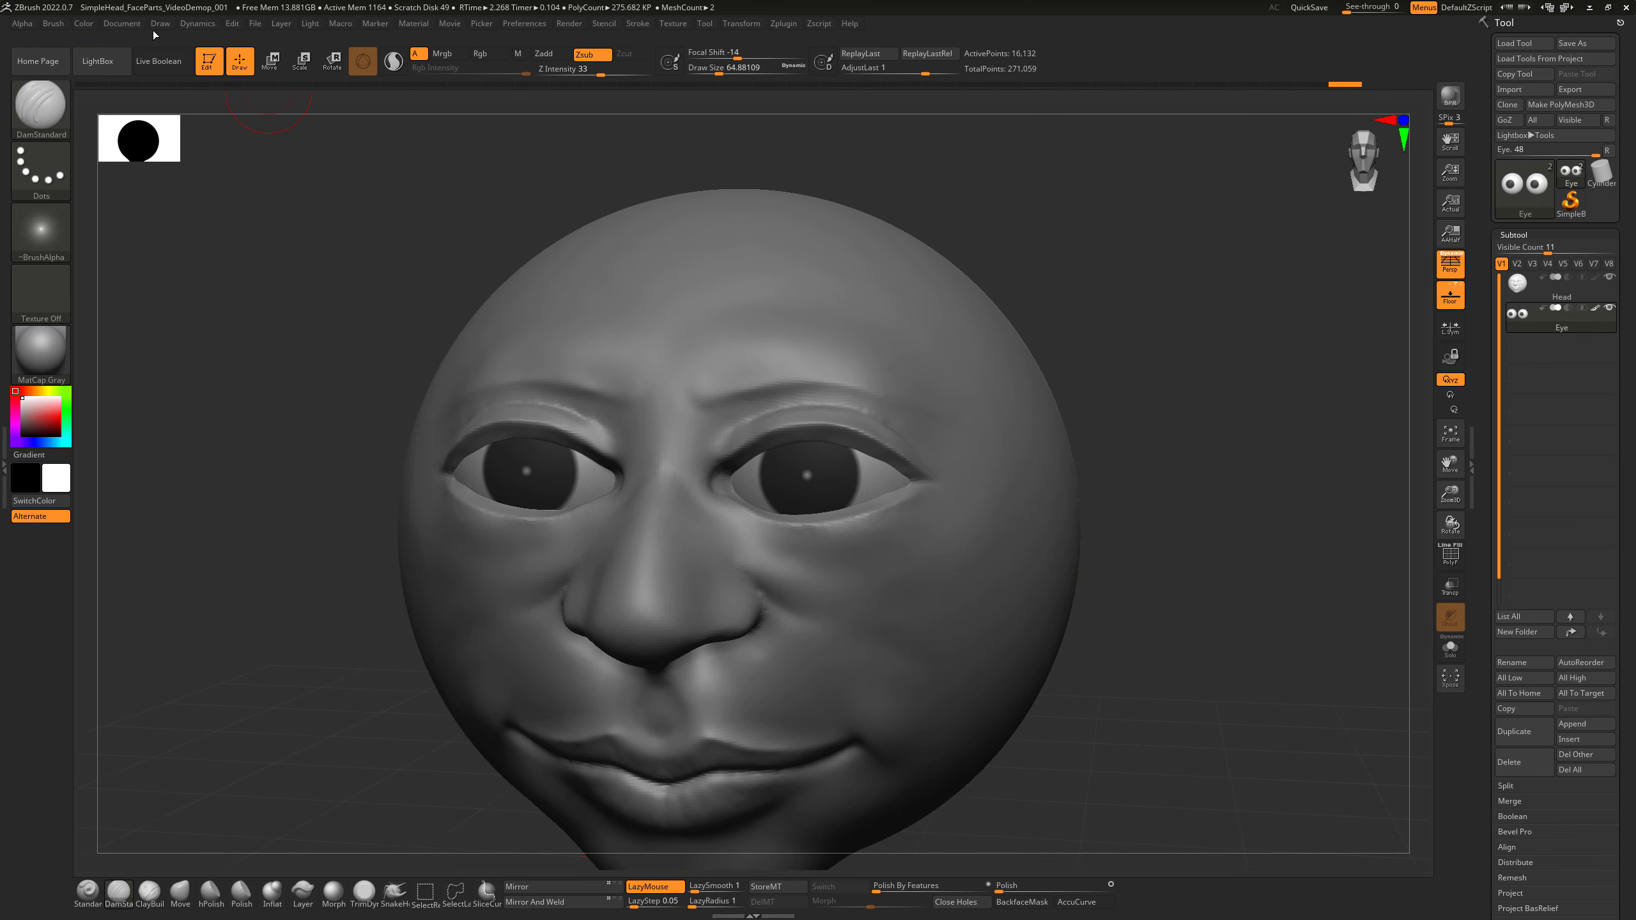
click(87, 24)
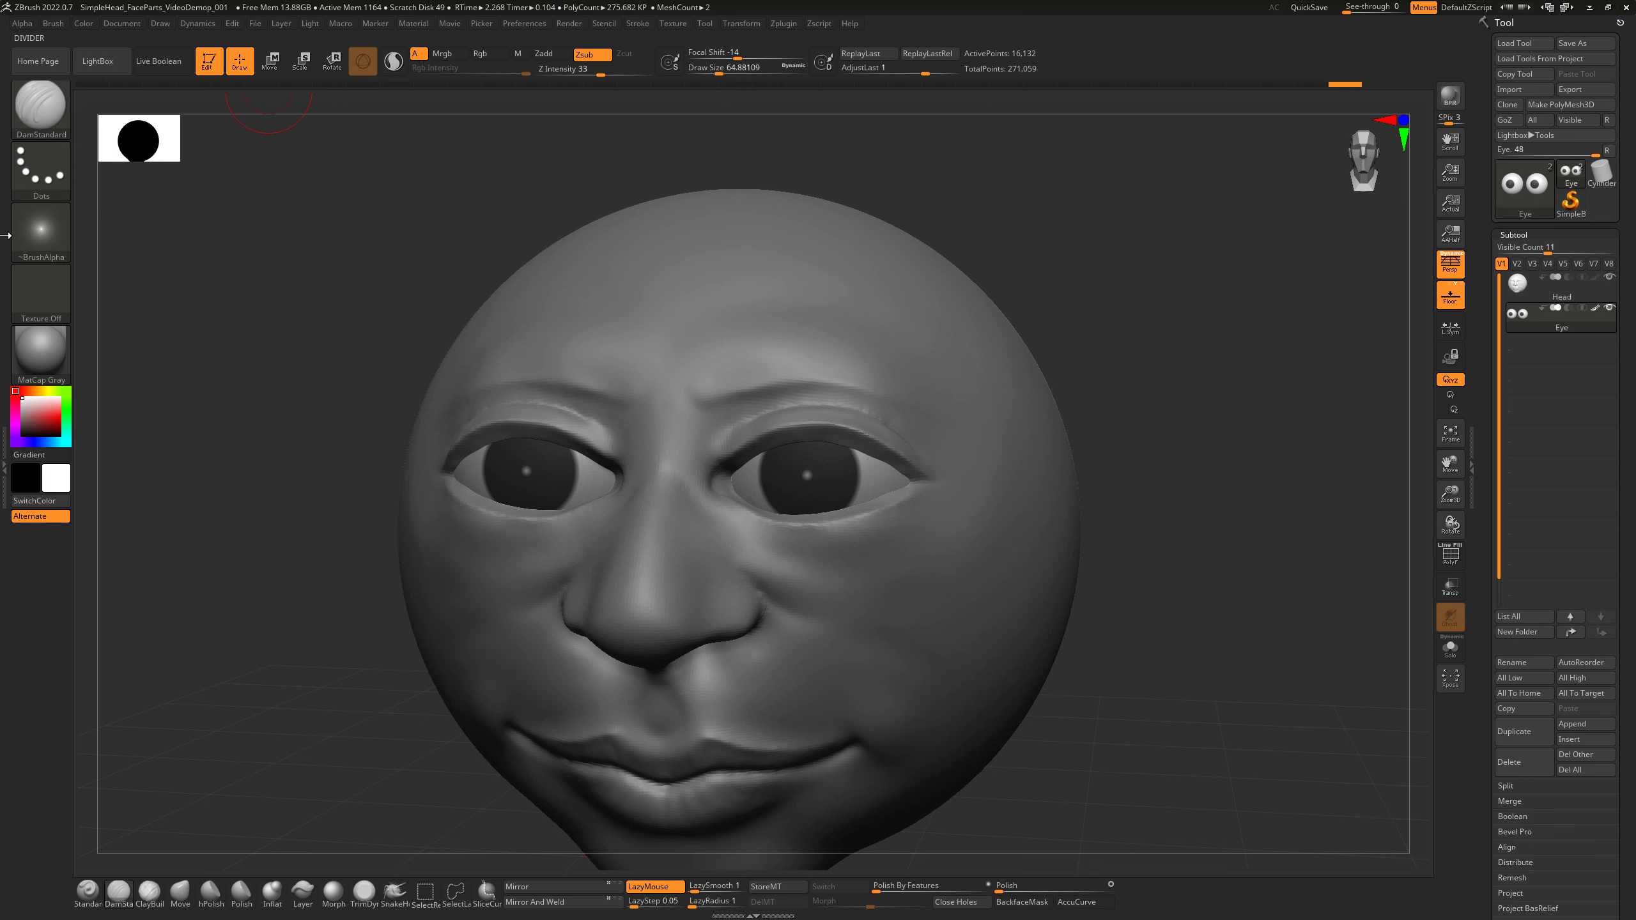
click(4, 467)
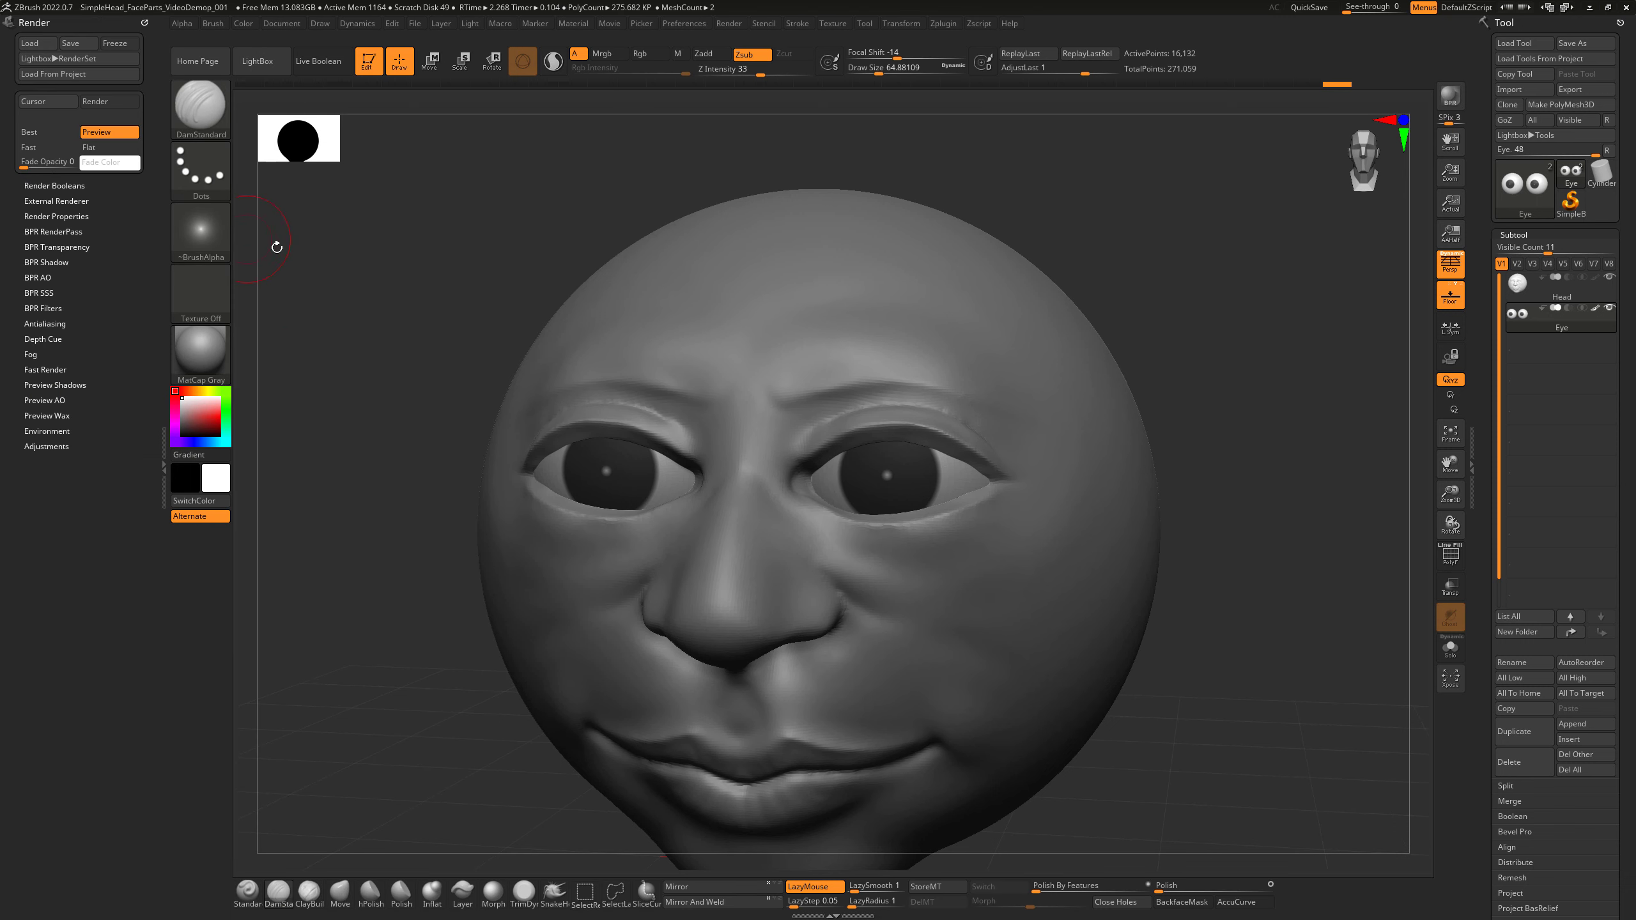
click(247, 24)
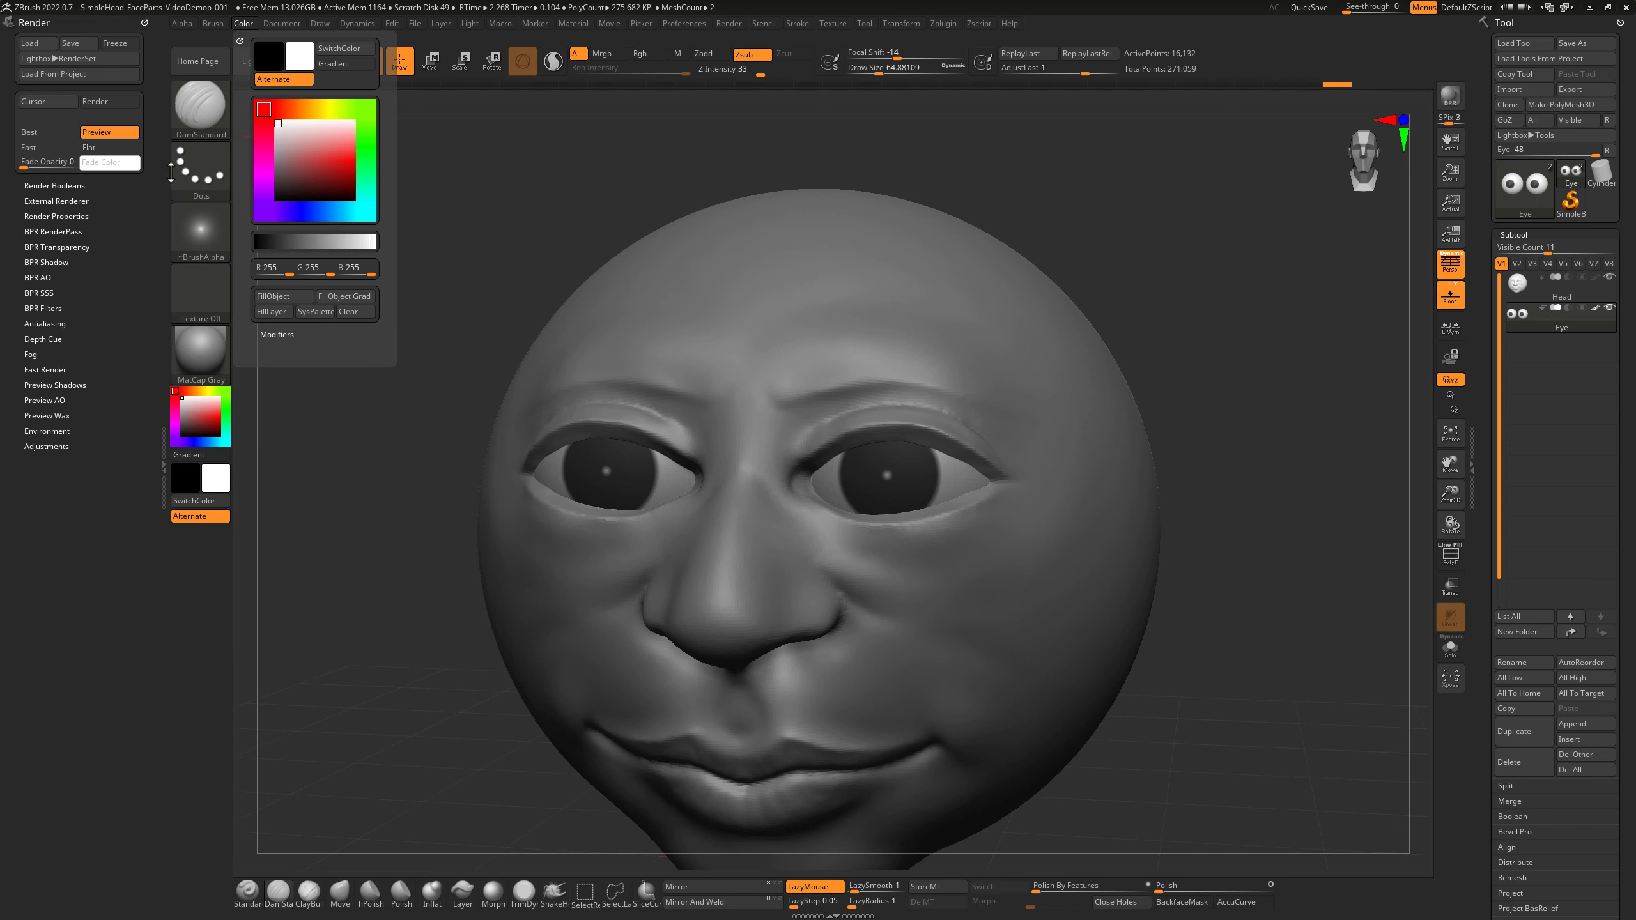
click(239, 25)
drag(240, 41, 62, 169)
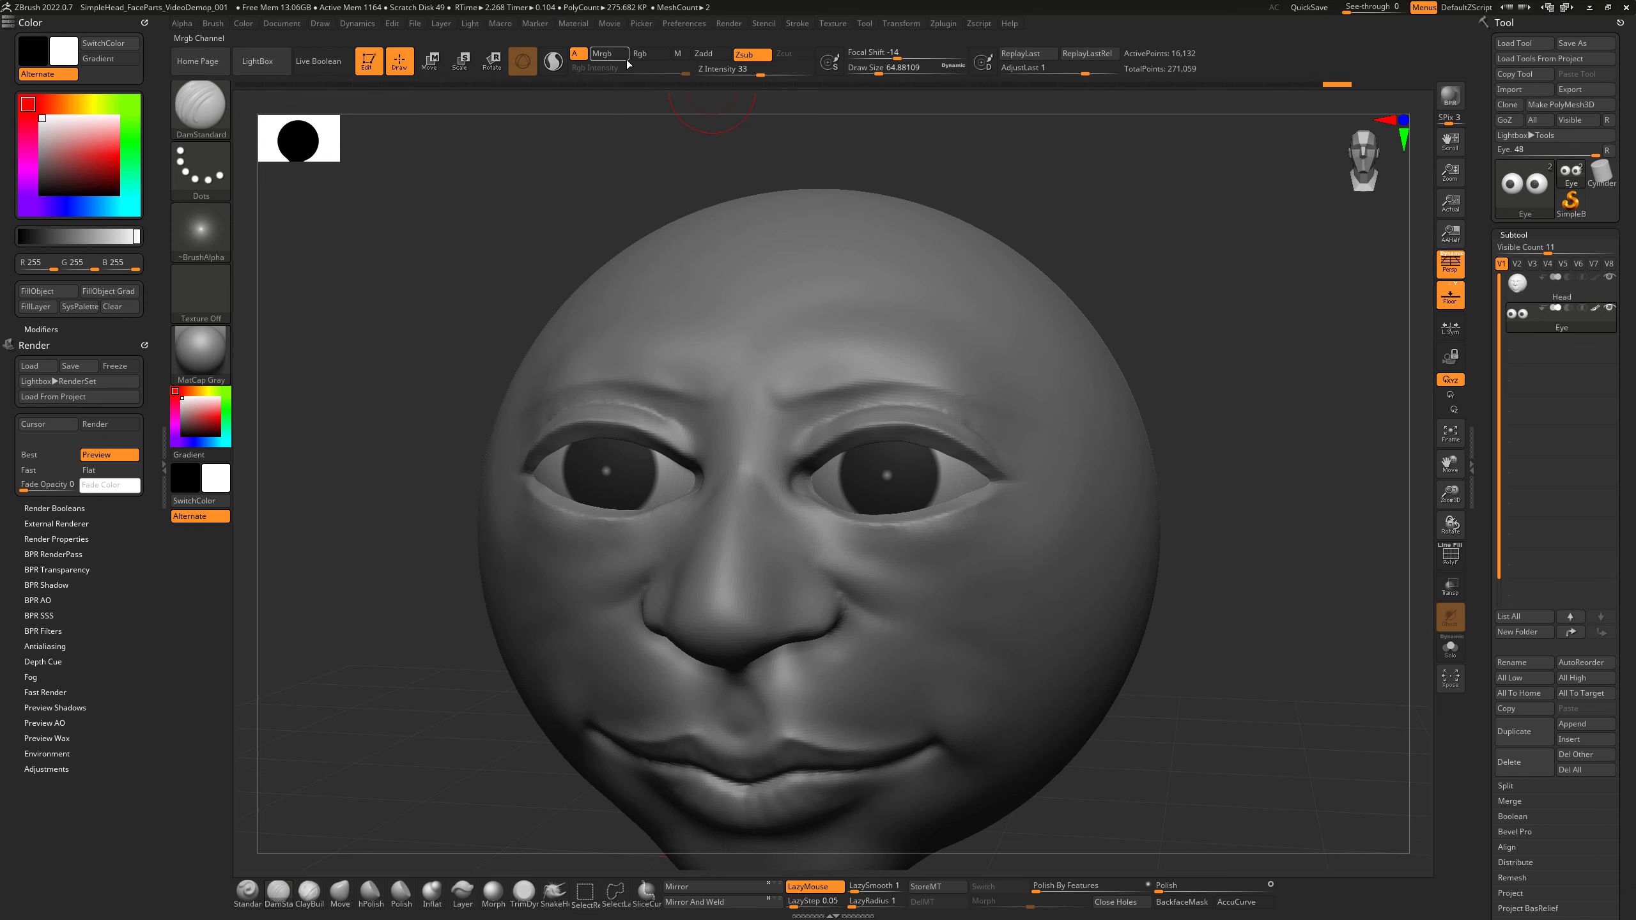
Enable Rgb and fill the Eye subtool with white at Rgb intensity 13 to lighten the irises.
click(645, 53)
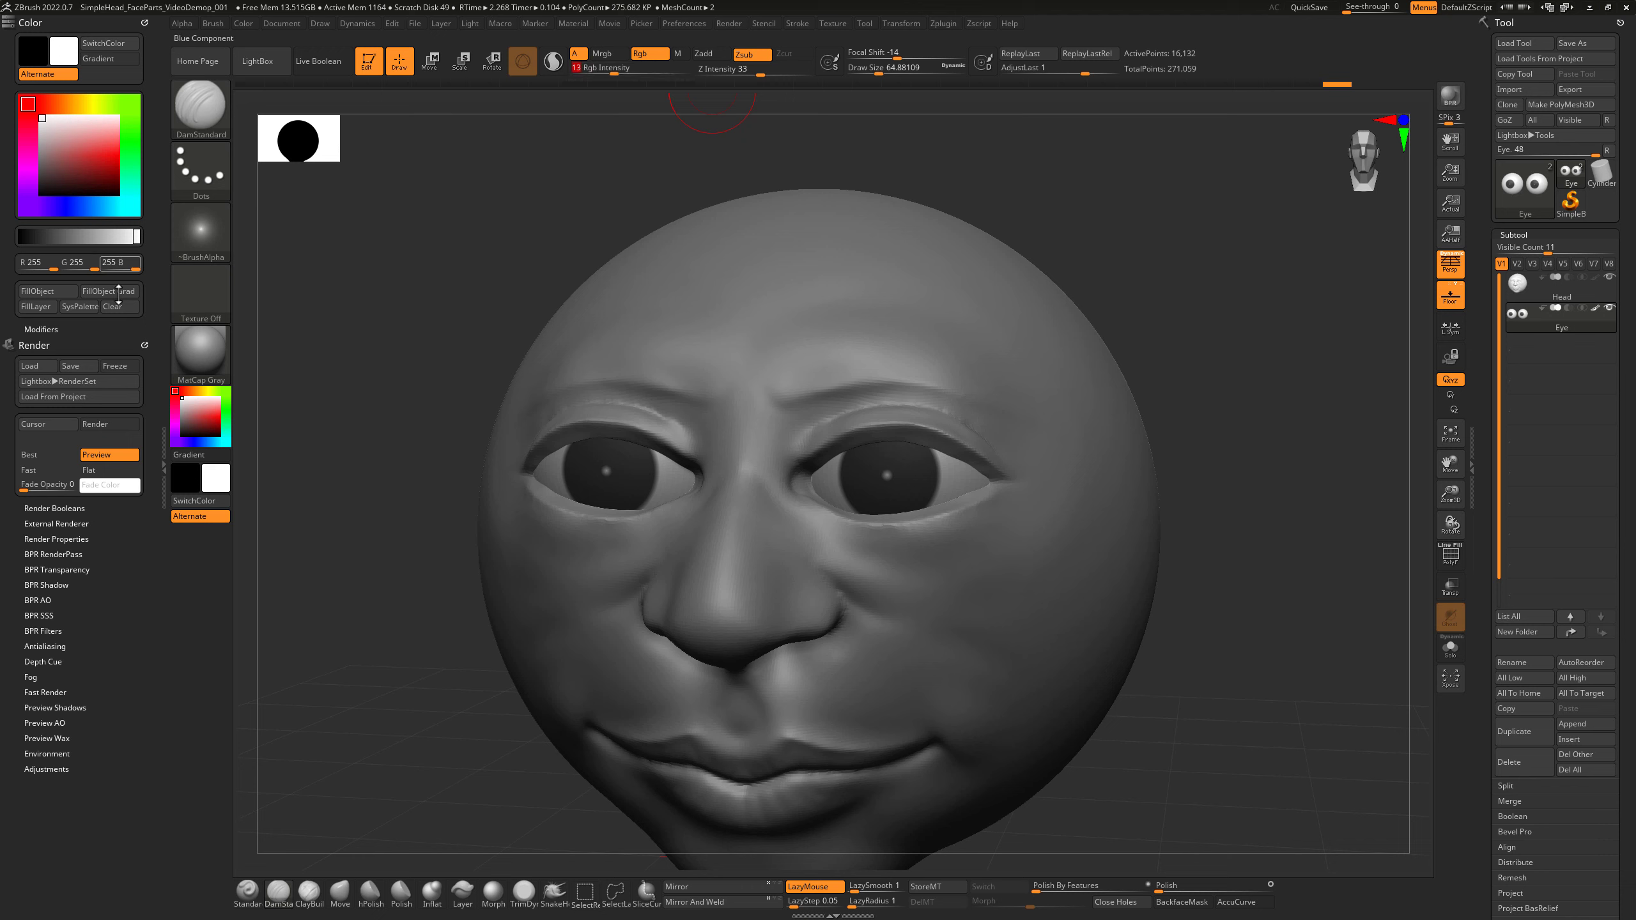
click(62, 292)
click(62, 292)
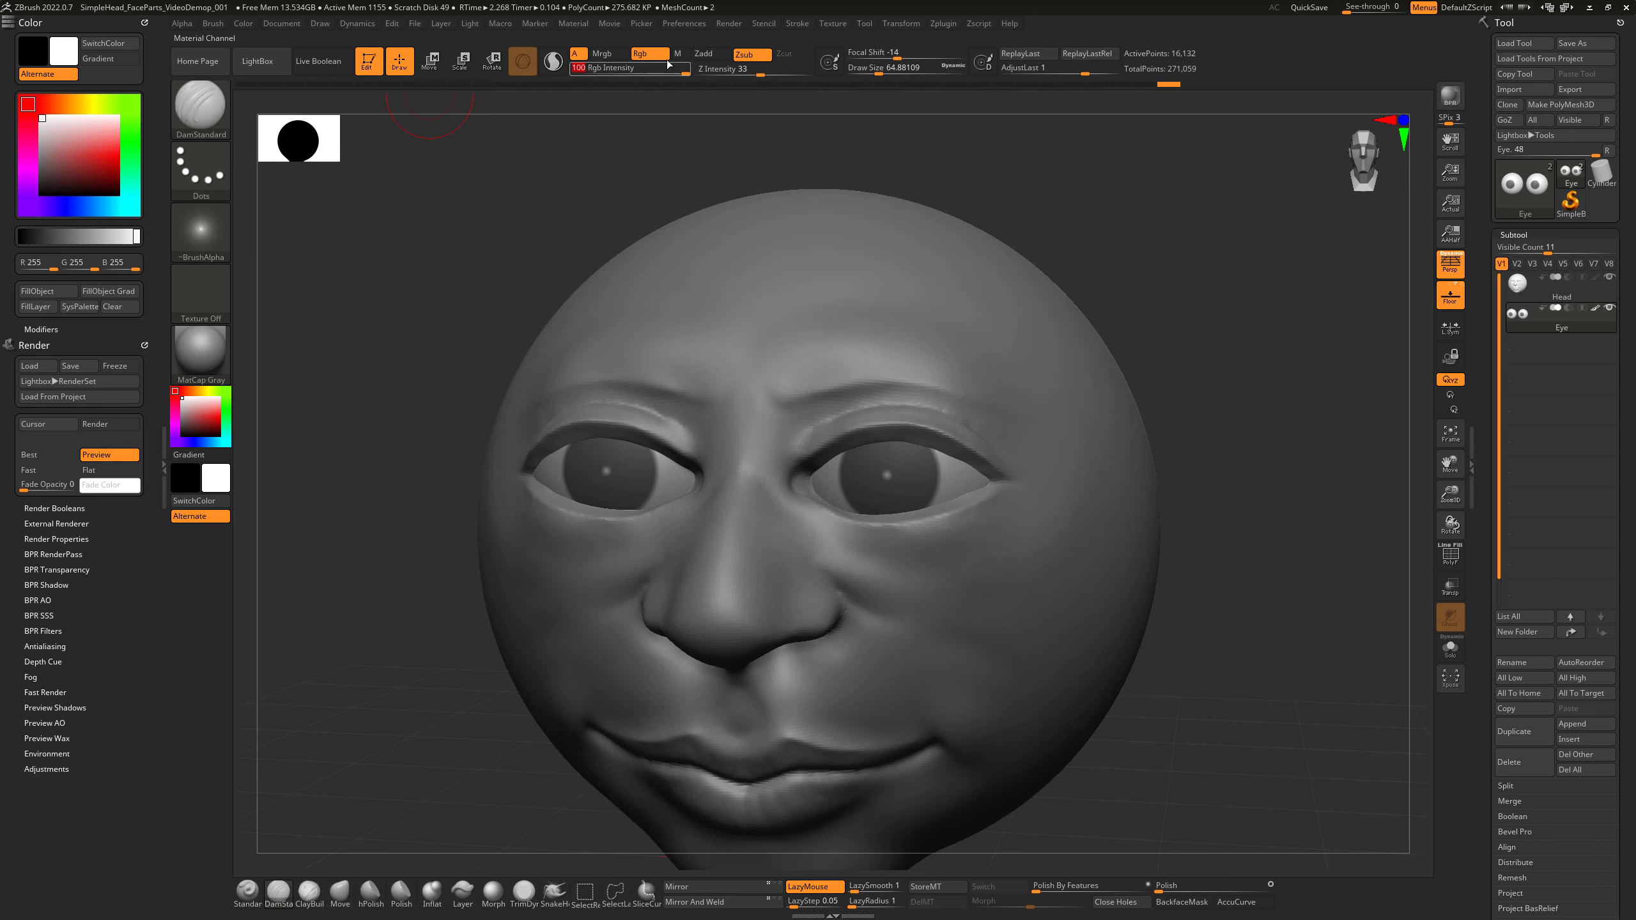
Paint dark grey pupils (RGB 54, 54, 54) at Rgb intensity 100 and draw size about 29, with Zsub turned off.
click(38, 176)
click(35, 177)
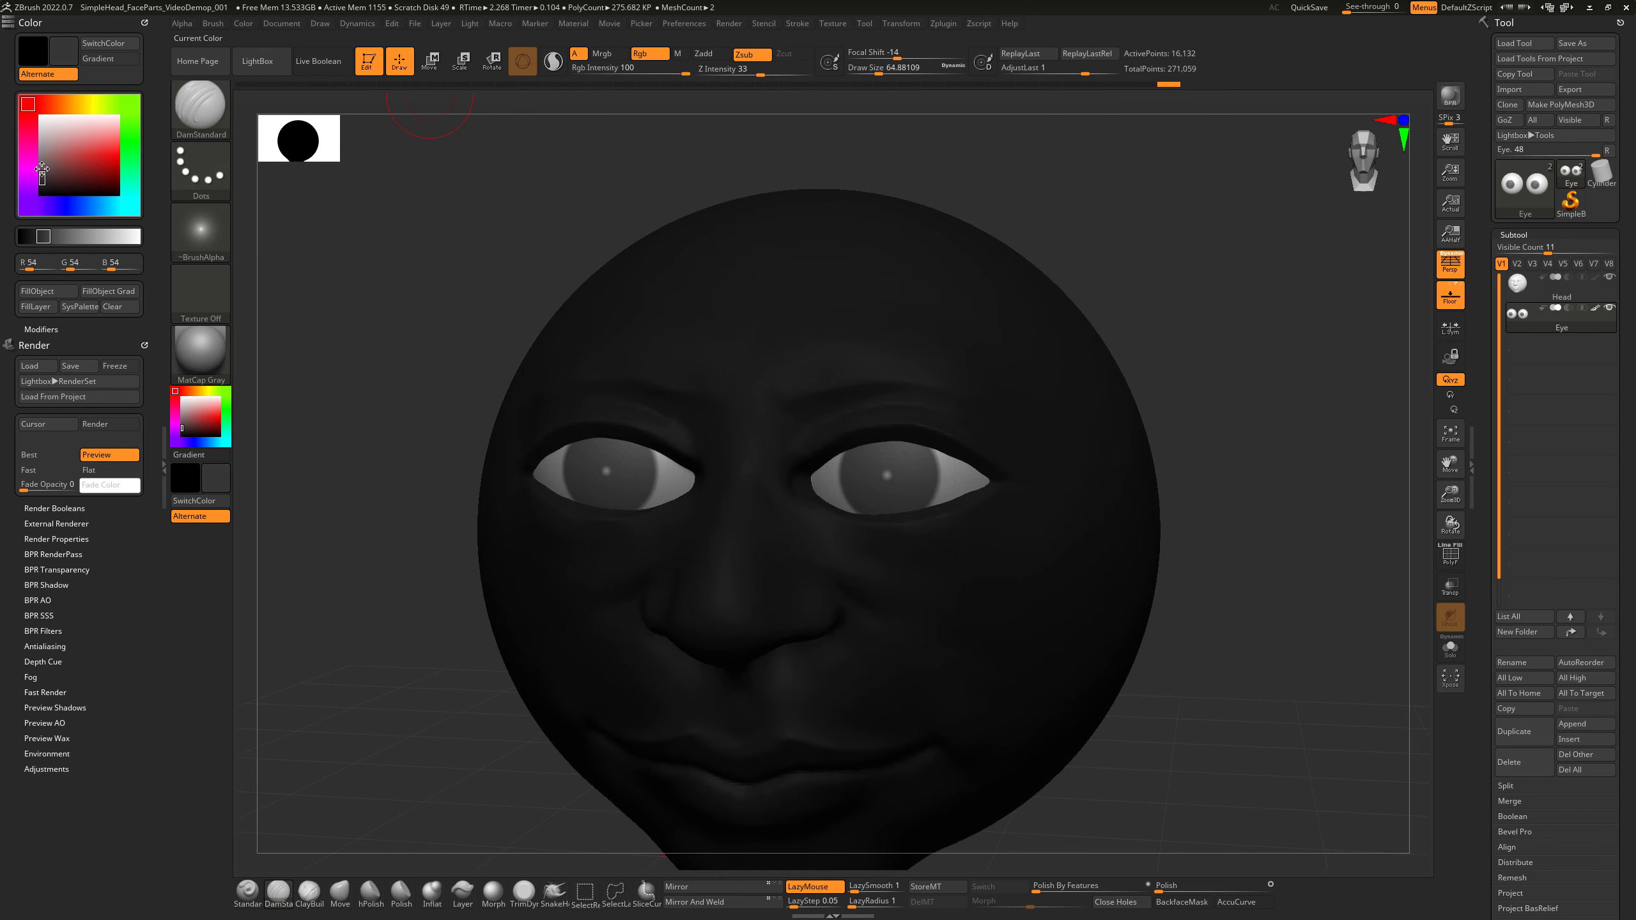
click(888, 473)
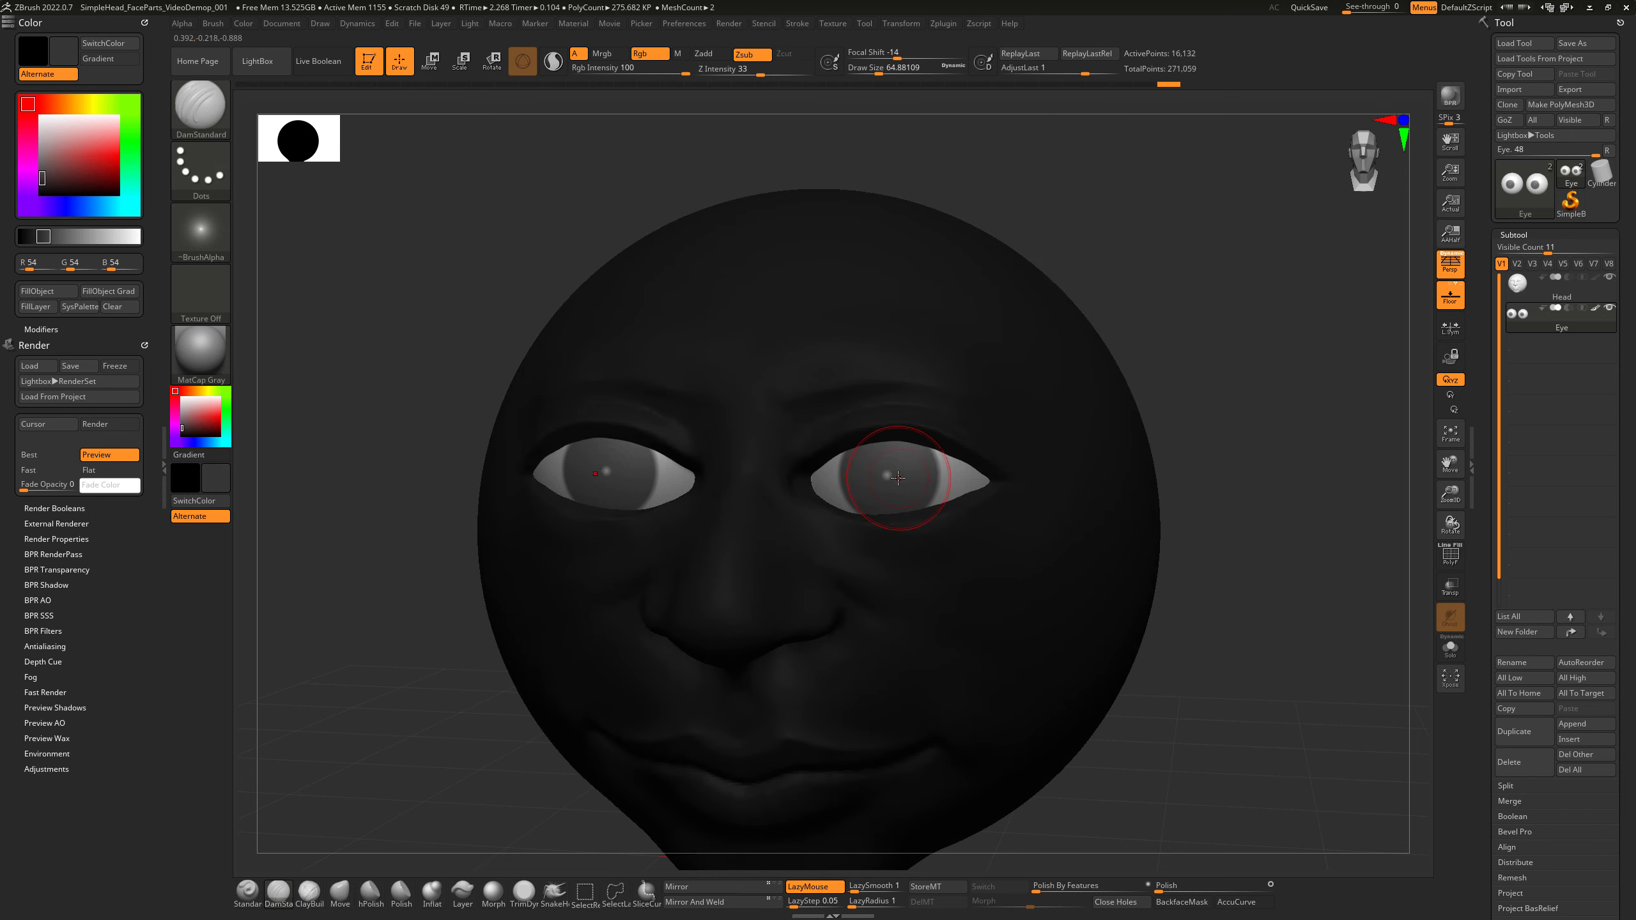
key(s)
drag(903, 478, 893, 478)
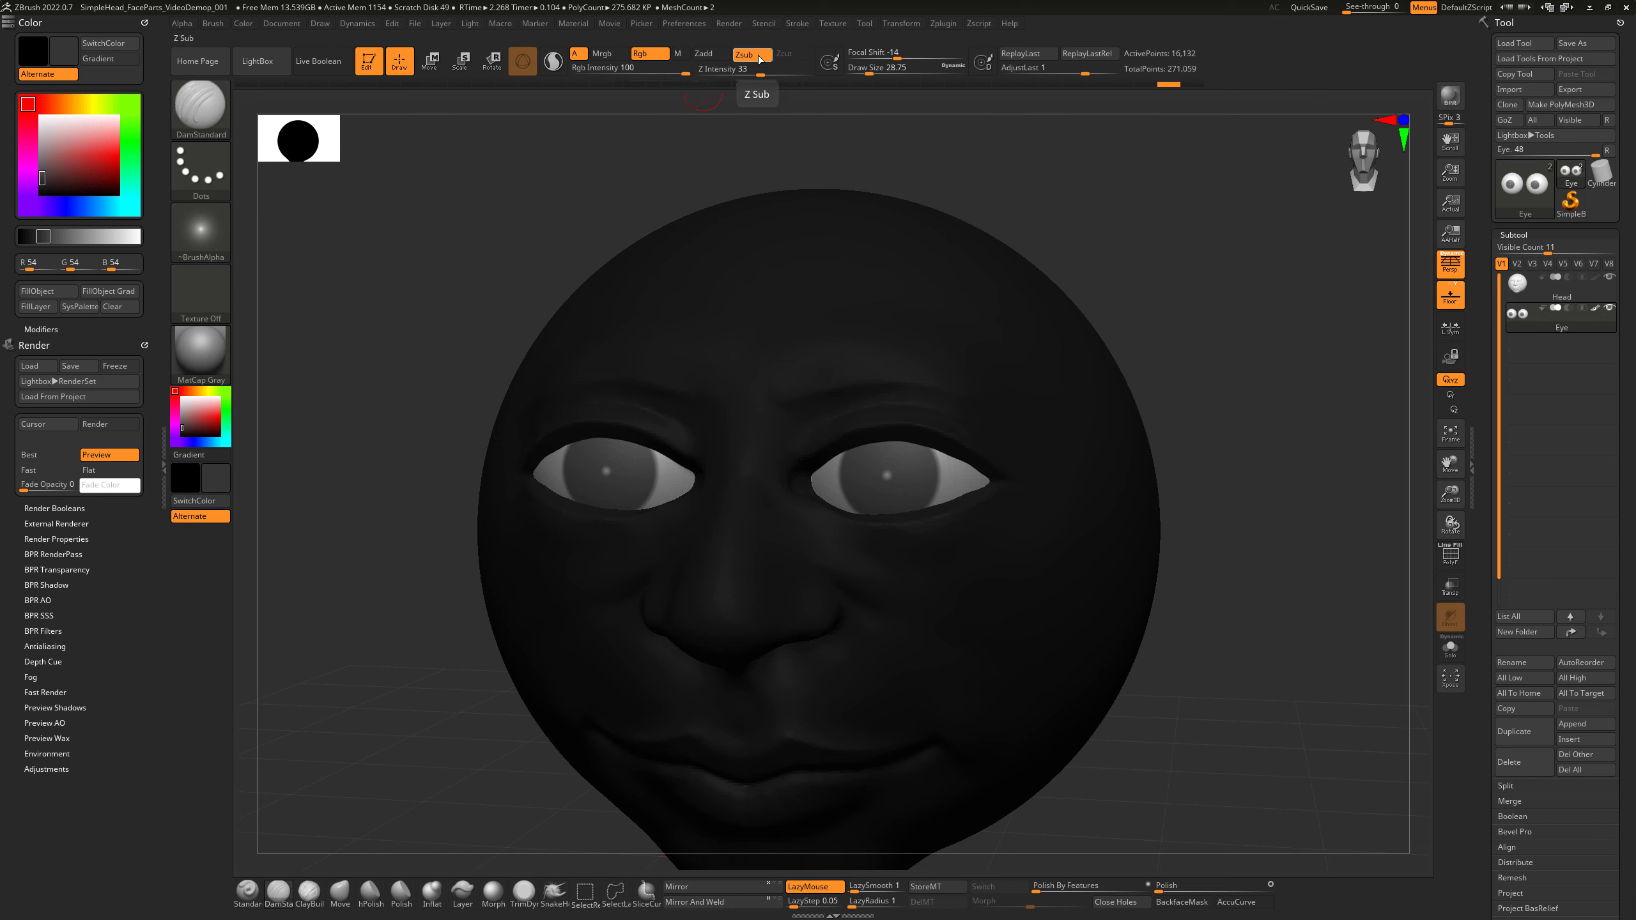
click(760, 57)
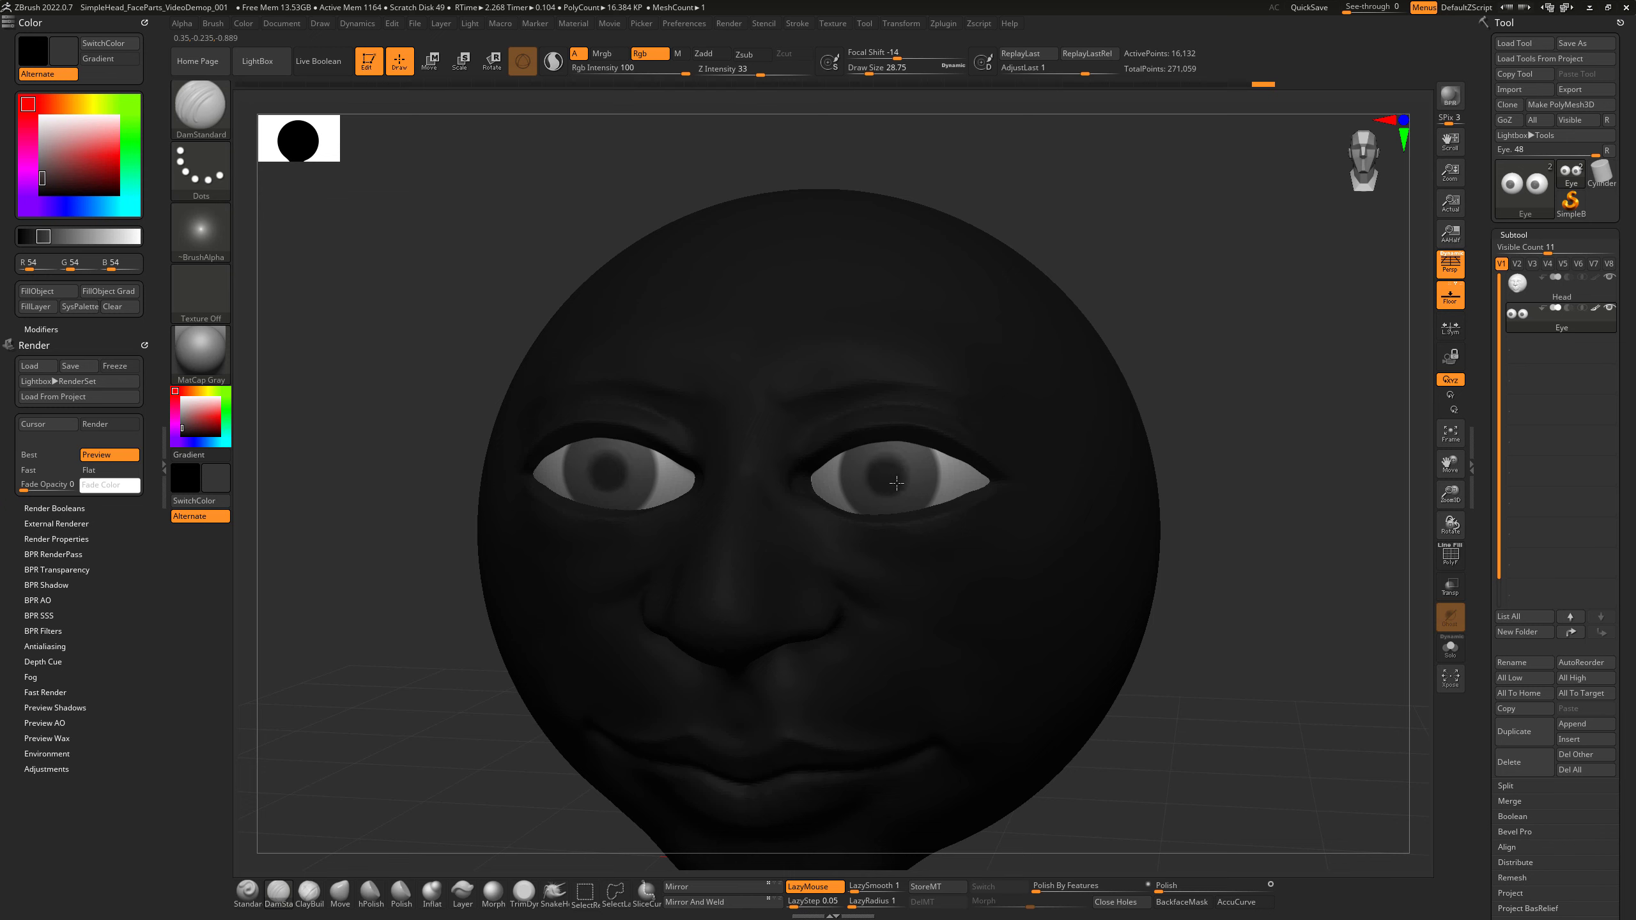
Paint the irises dark blue (RGB 45, 68, 119), add lighter blue (RGB 113, 150, 232) around the pupils and blend the colors.
click(75, 170)
click(71, 206)
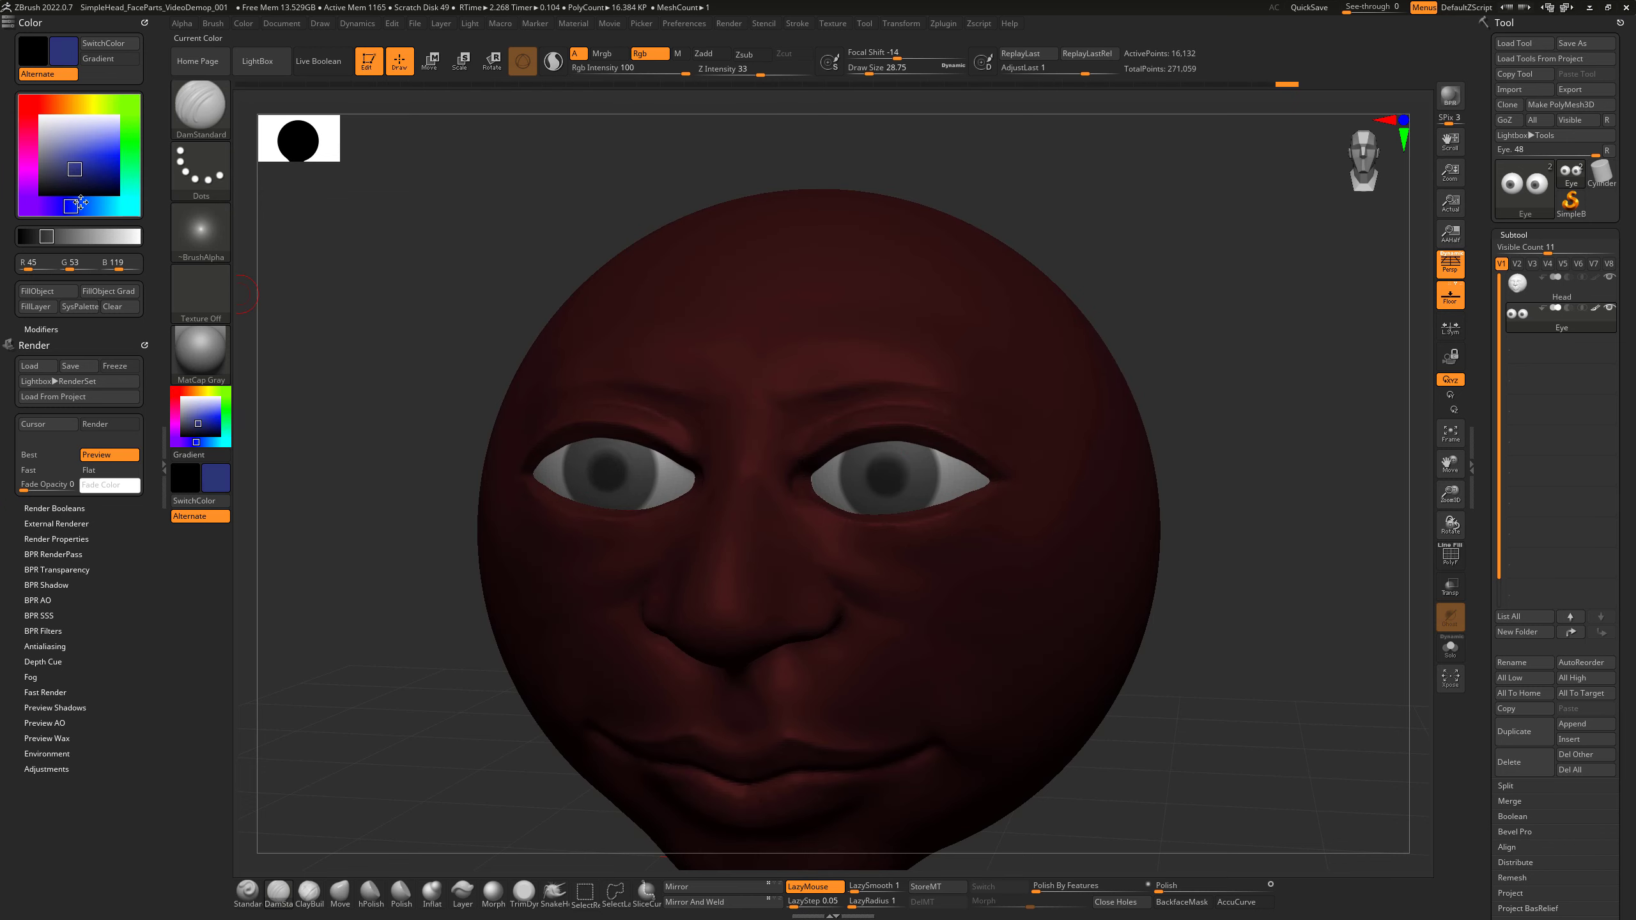
drag(81, 204, 82, 206)
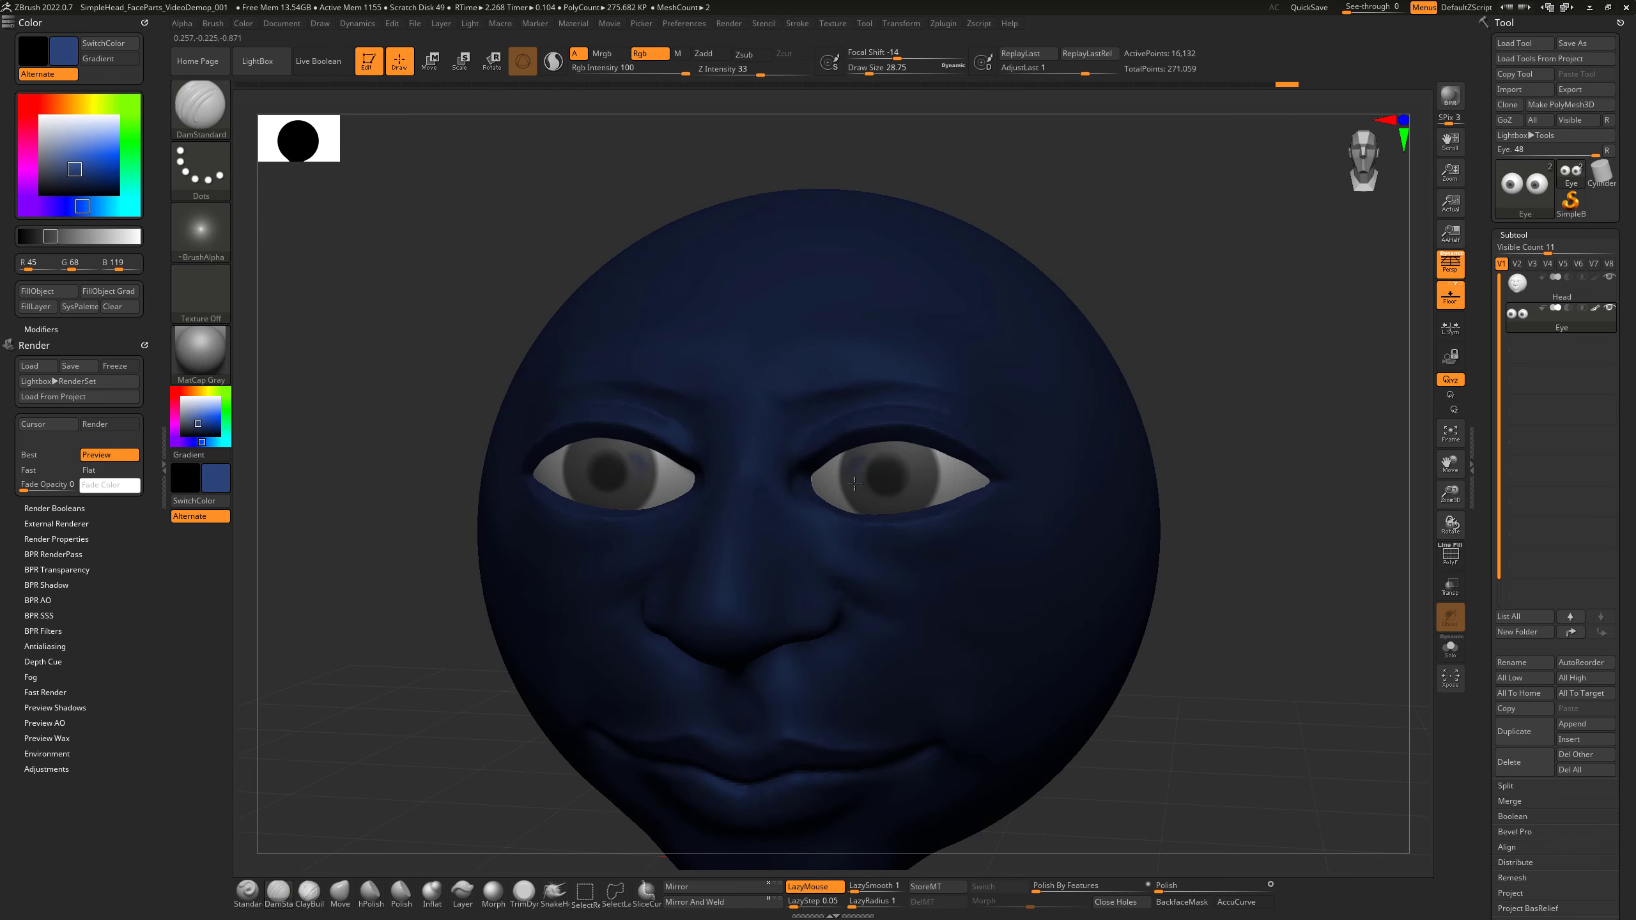
drag(866, 463, 863, 457)
drag(78, 161, 98, 140)
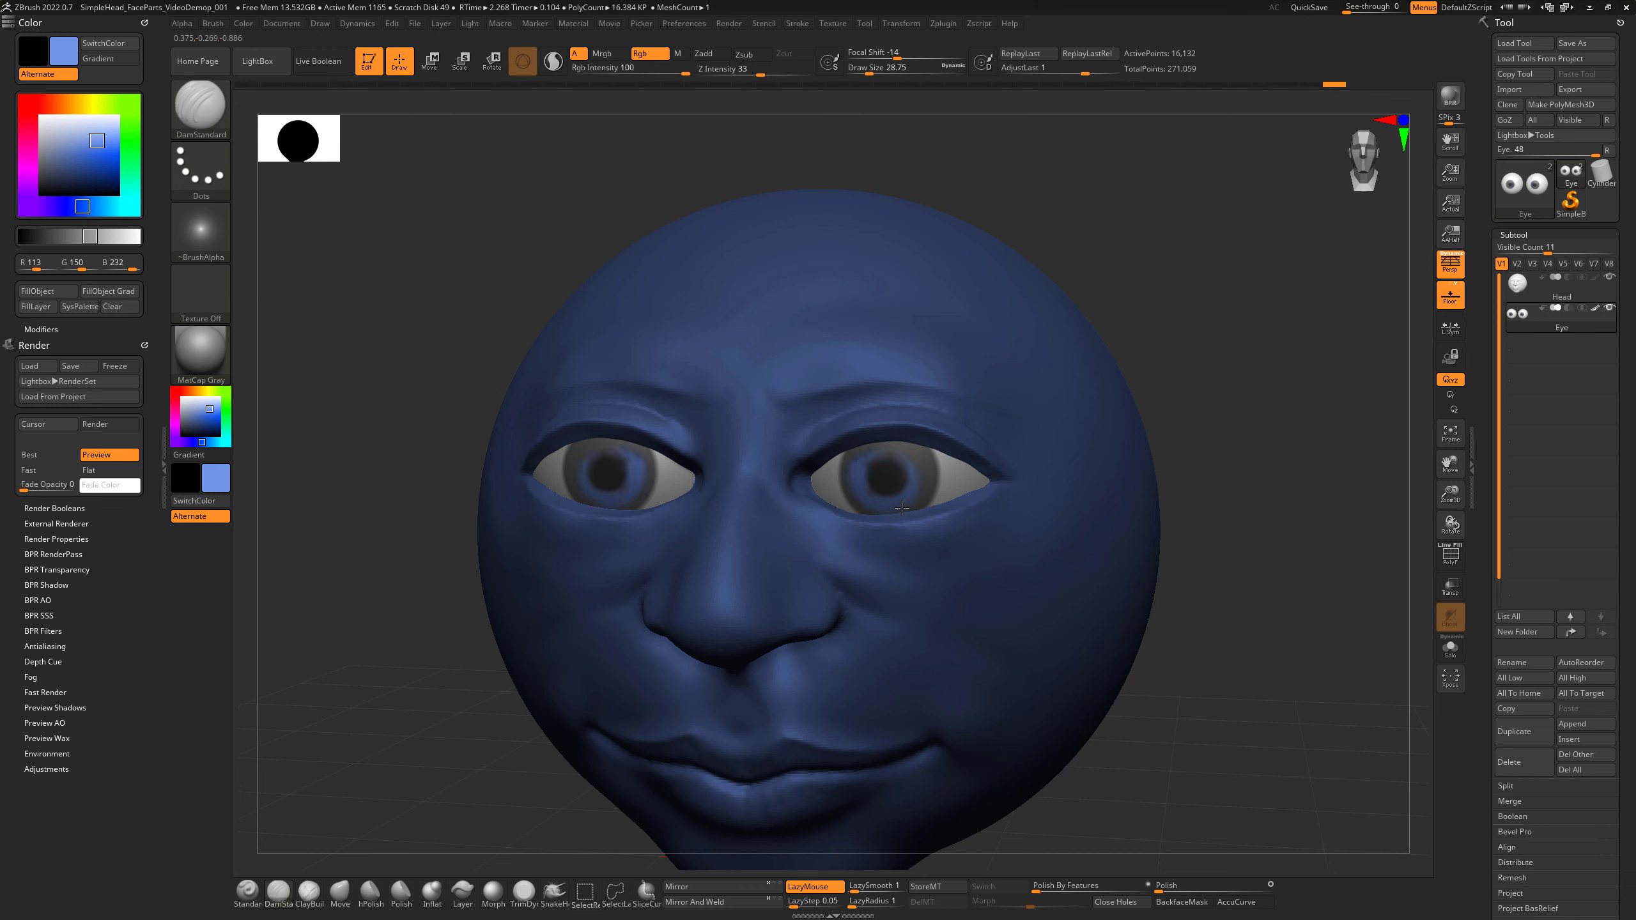
key(shift)
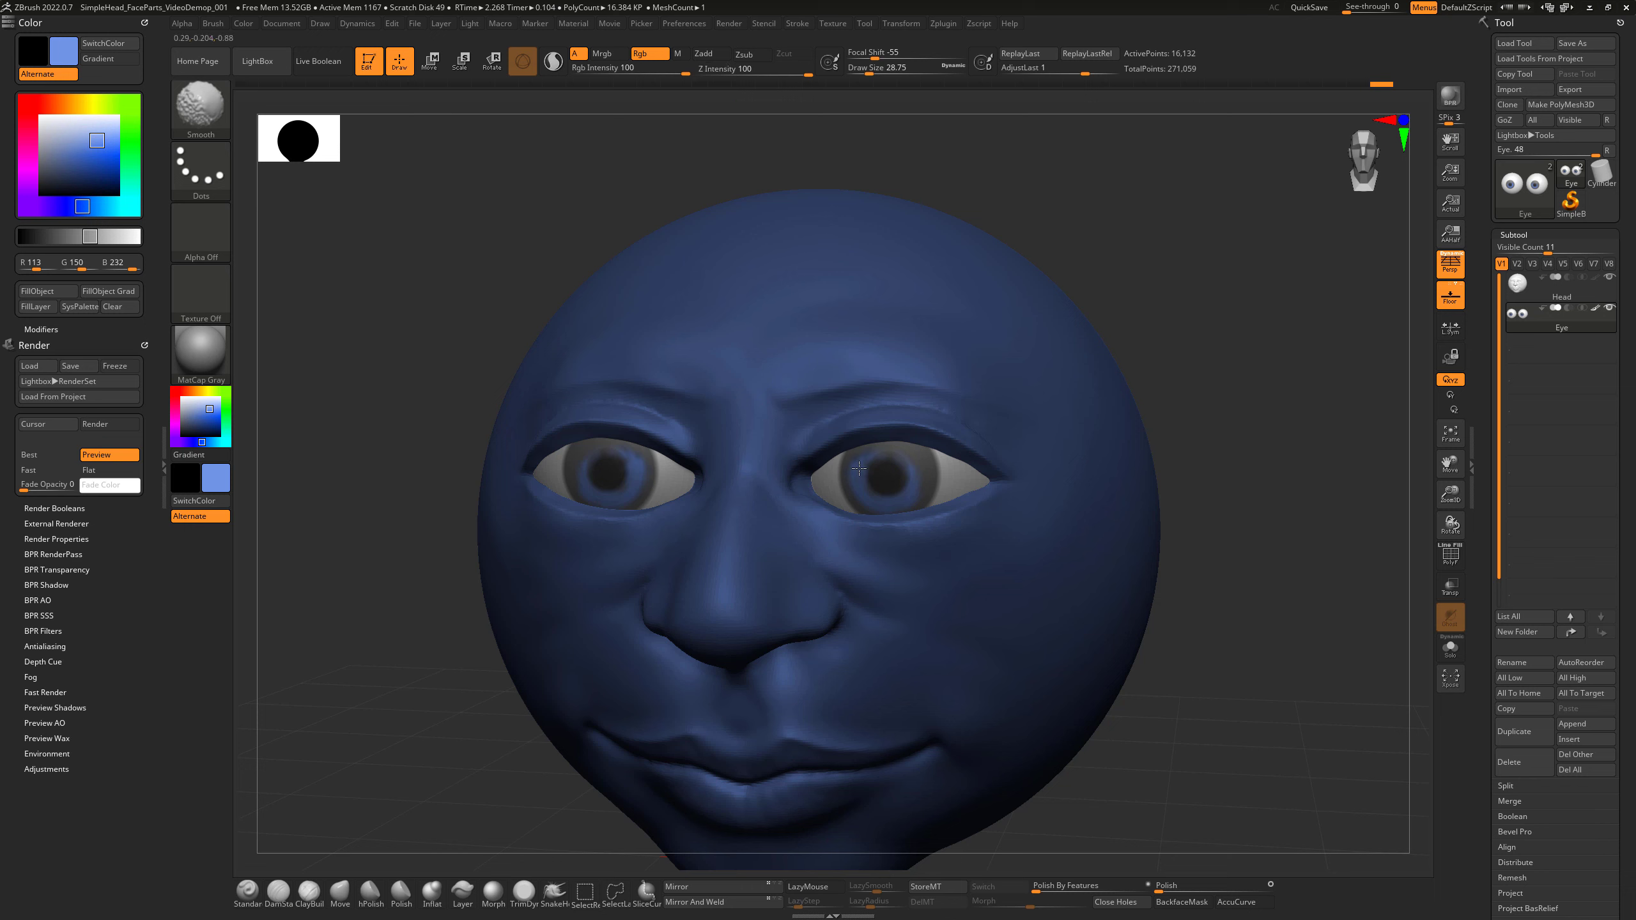
Blend the iris and pupil colors, and repaint the pupil centers near-black (RGB 20, 20, 20).
shift+drag(860, 483, 883, 505)
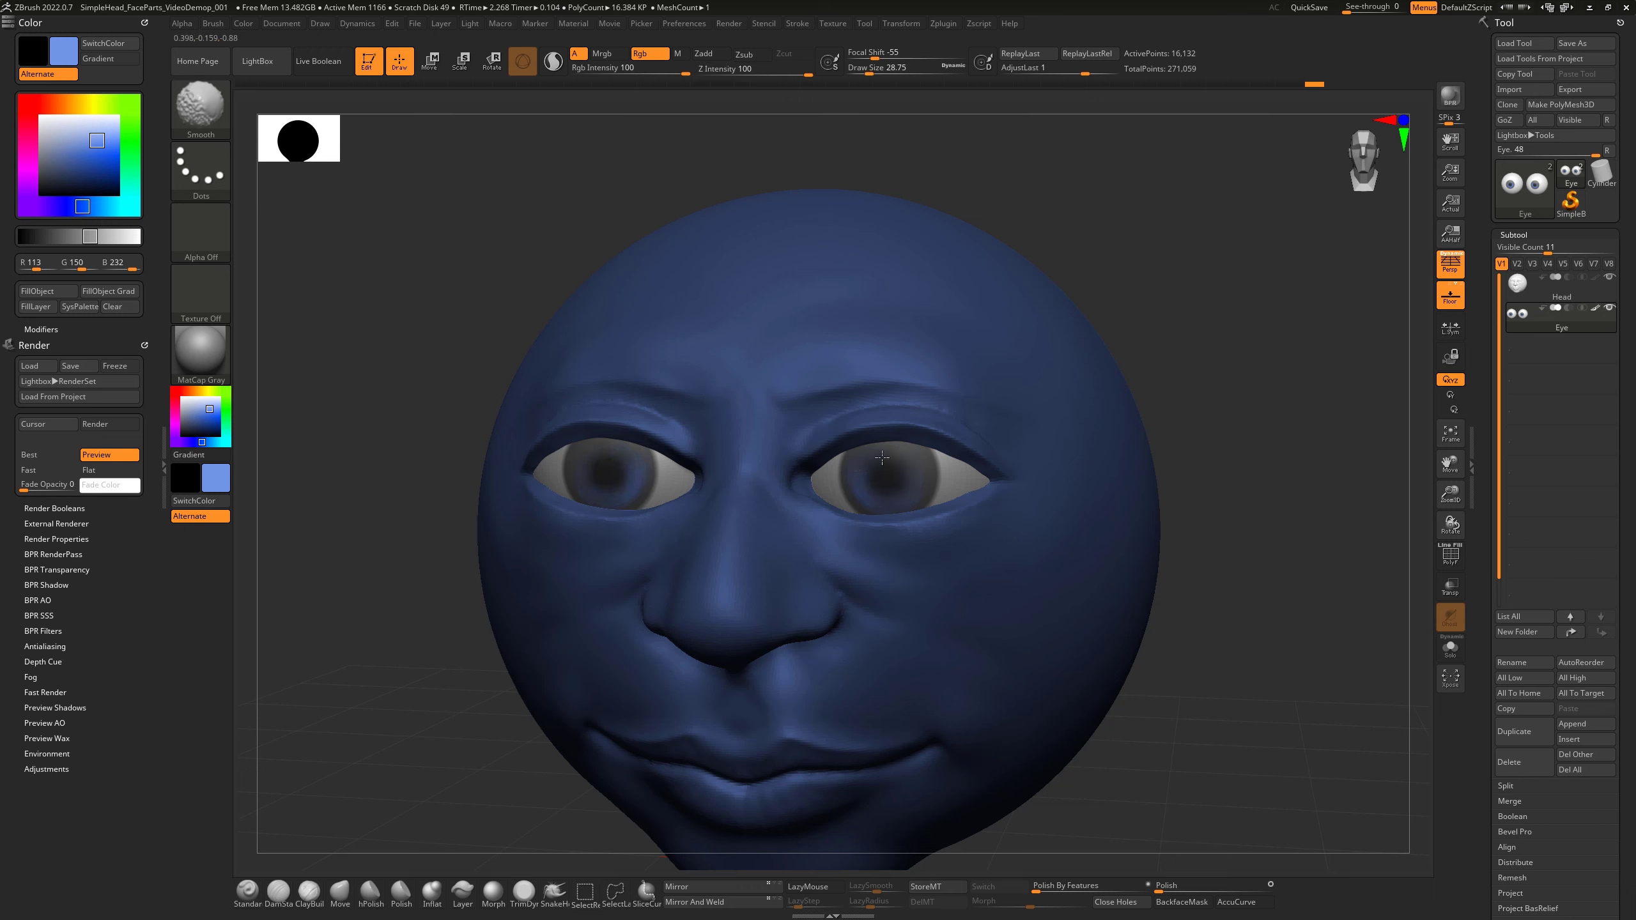
key(shift)
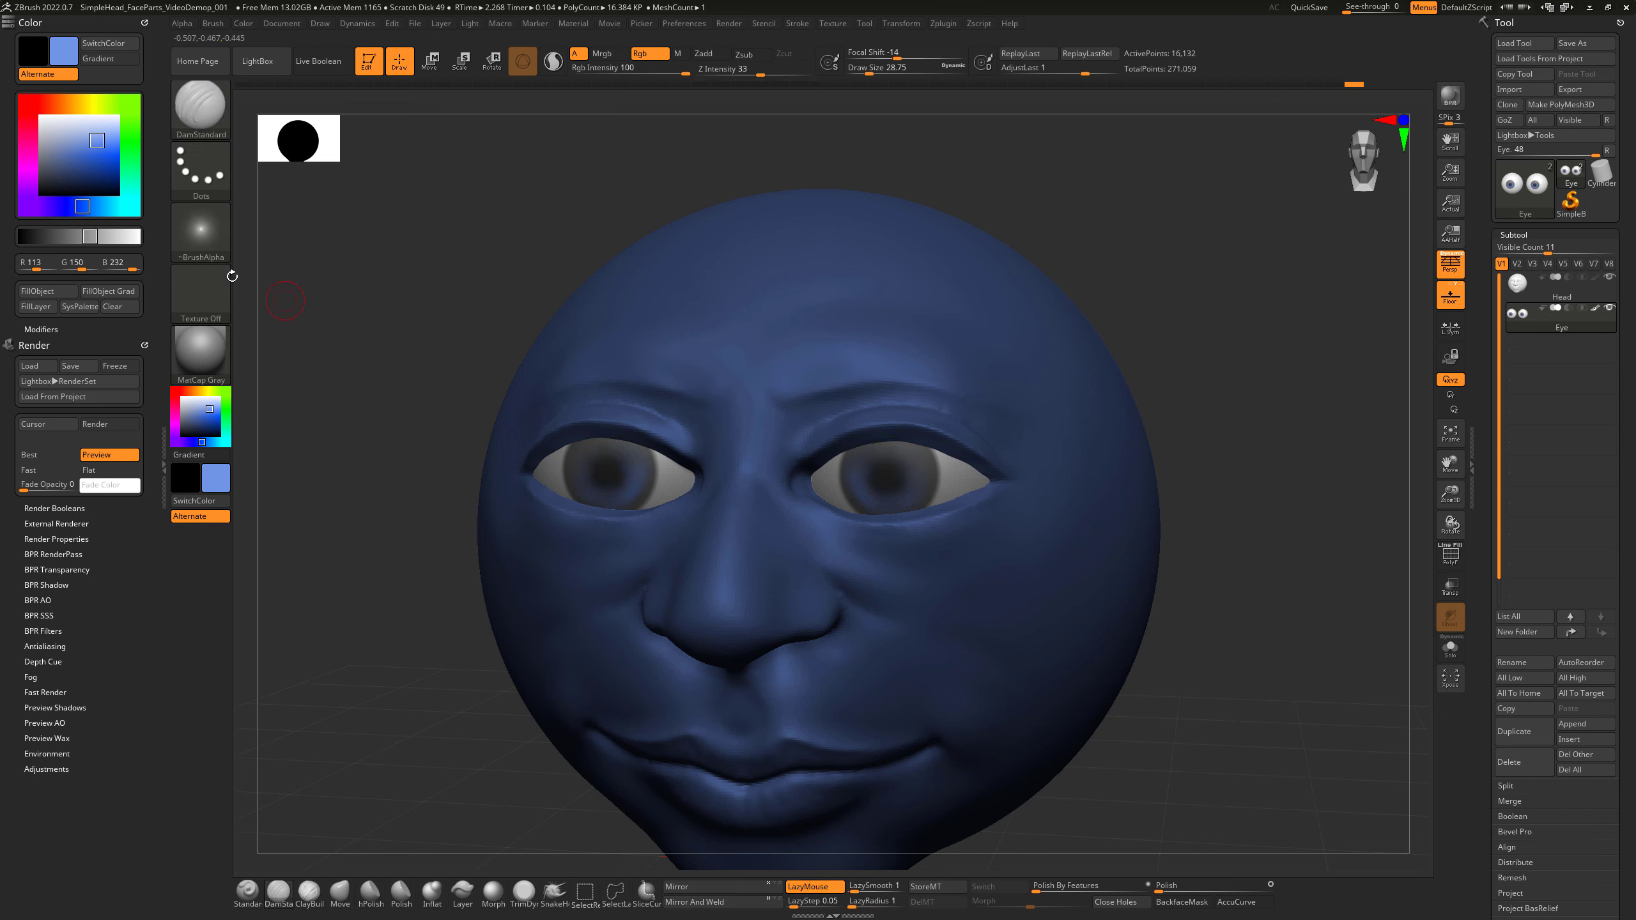
click(46, 183)
click(42, 188)
key(ctrl+f)
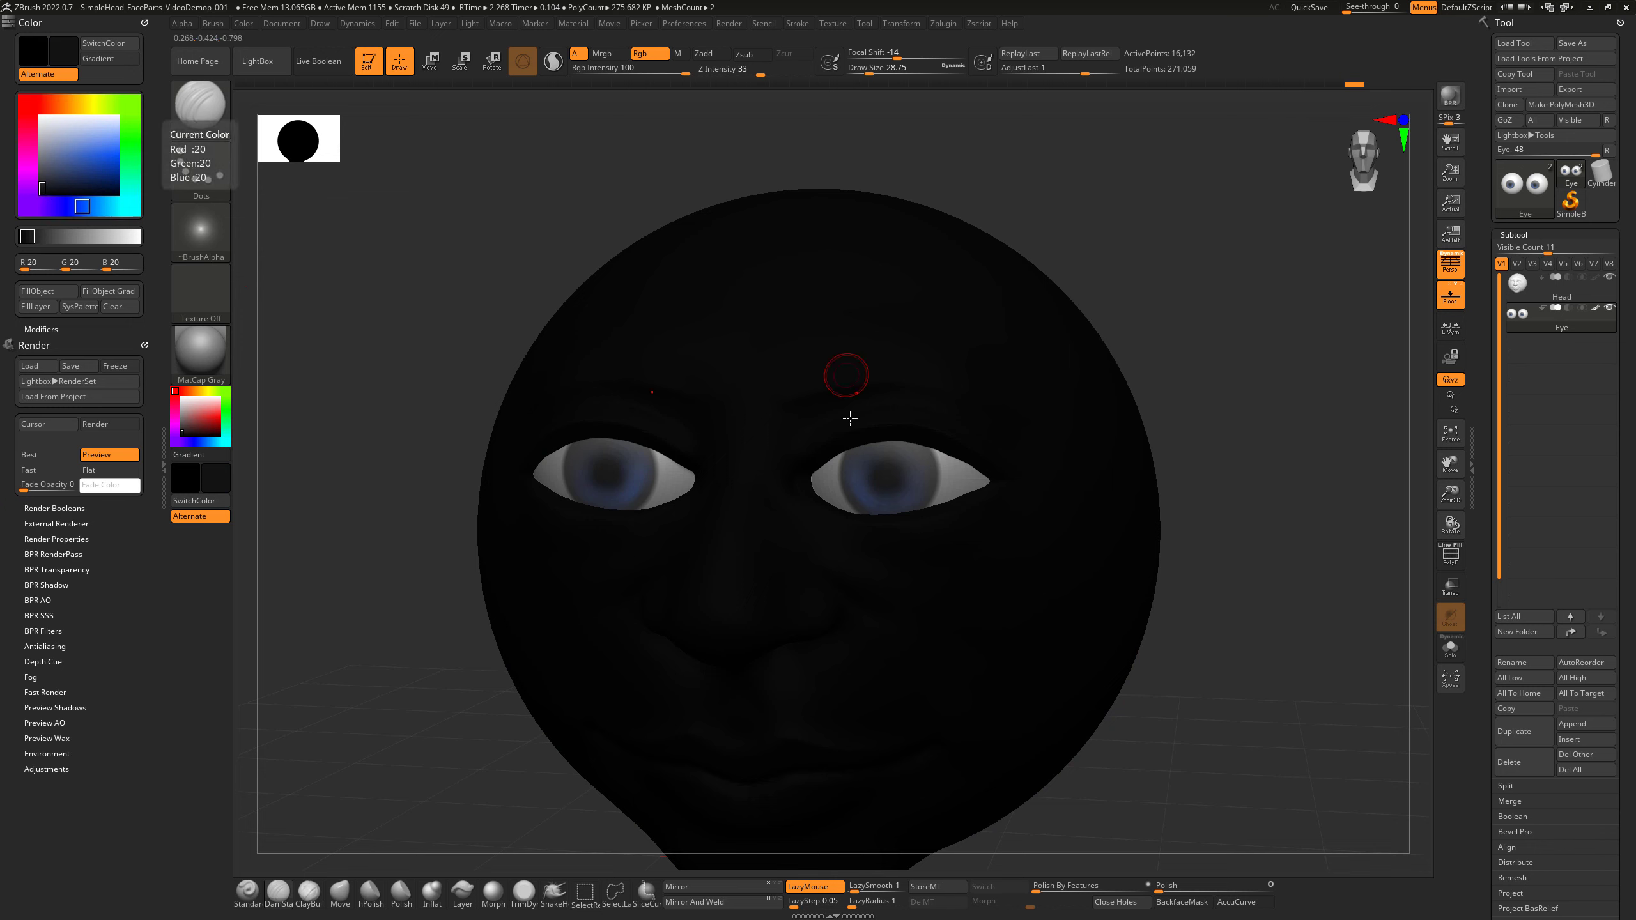
key(shift)
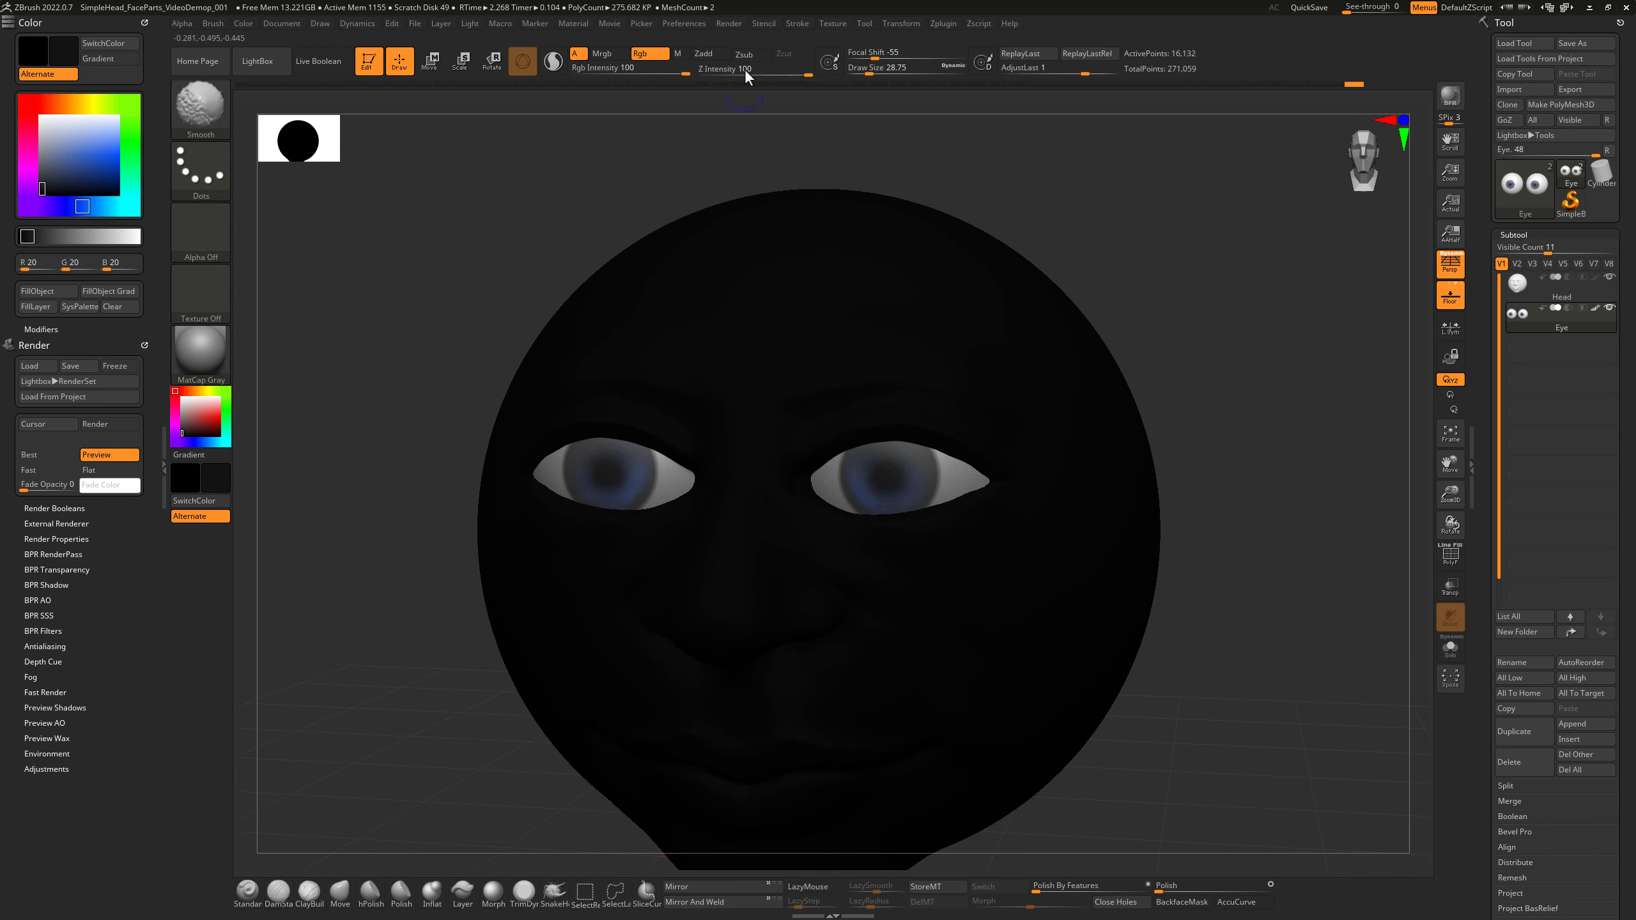
click(727, 56)
key(shift)
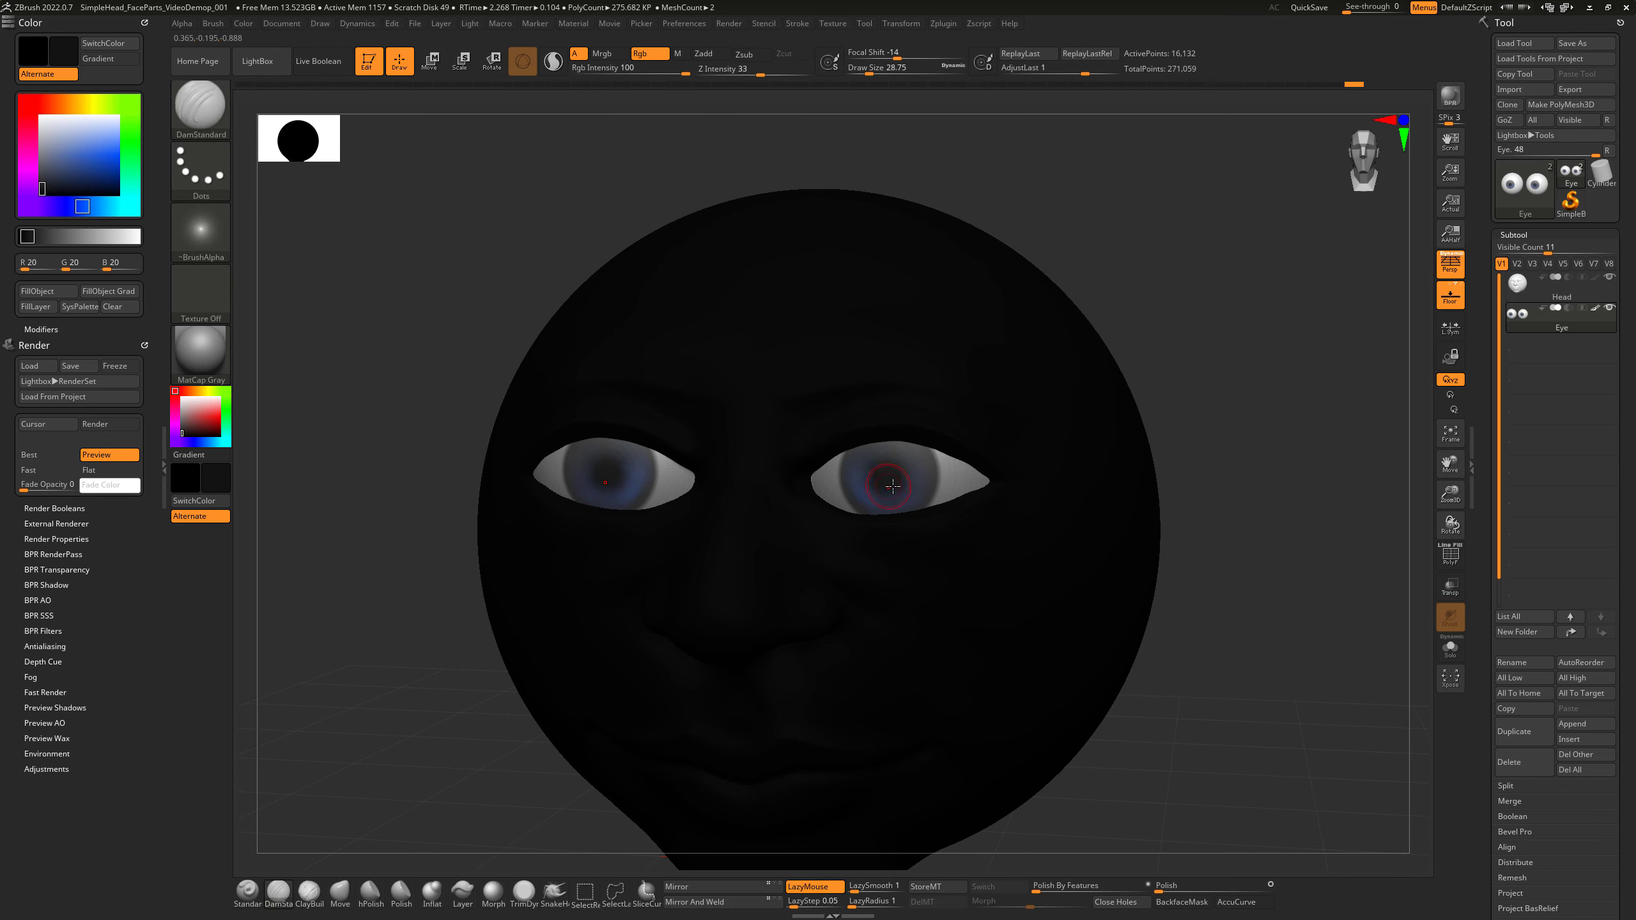
drag(891, 484, 881, 487)
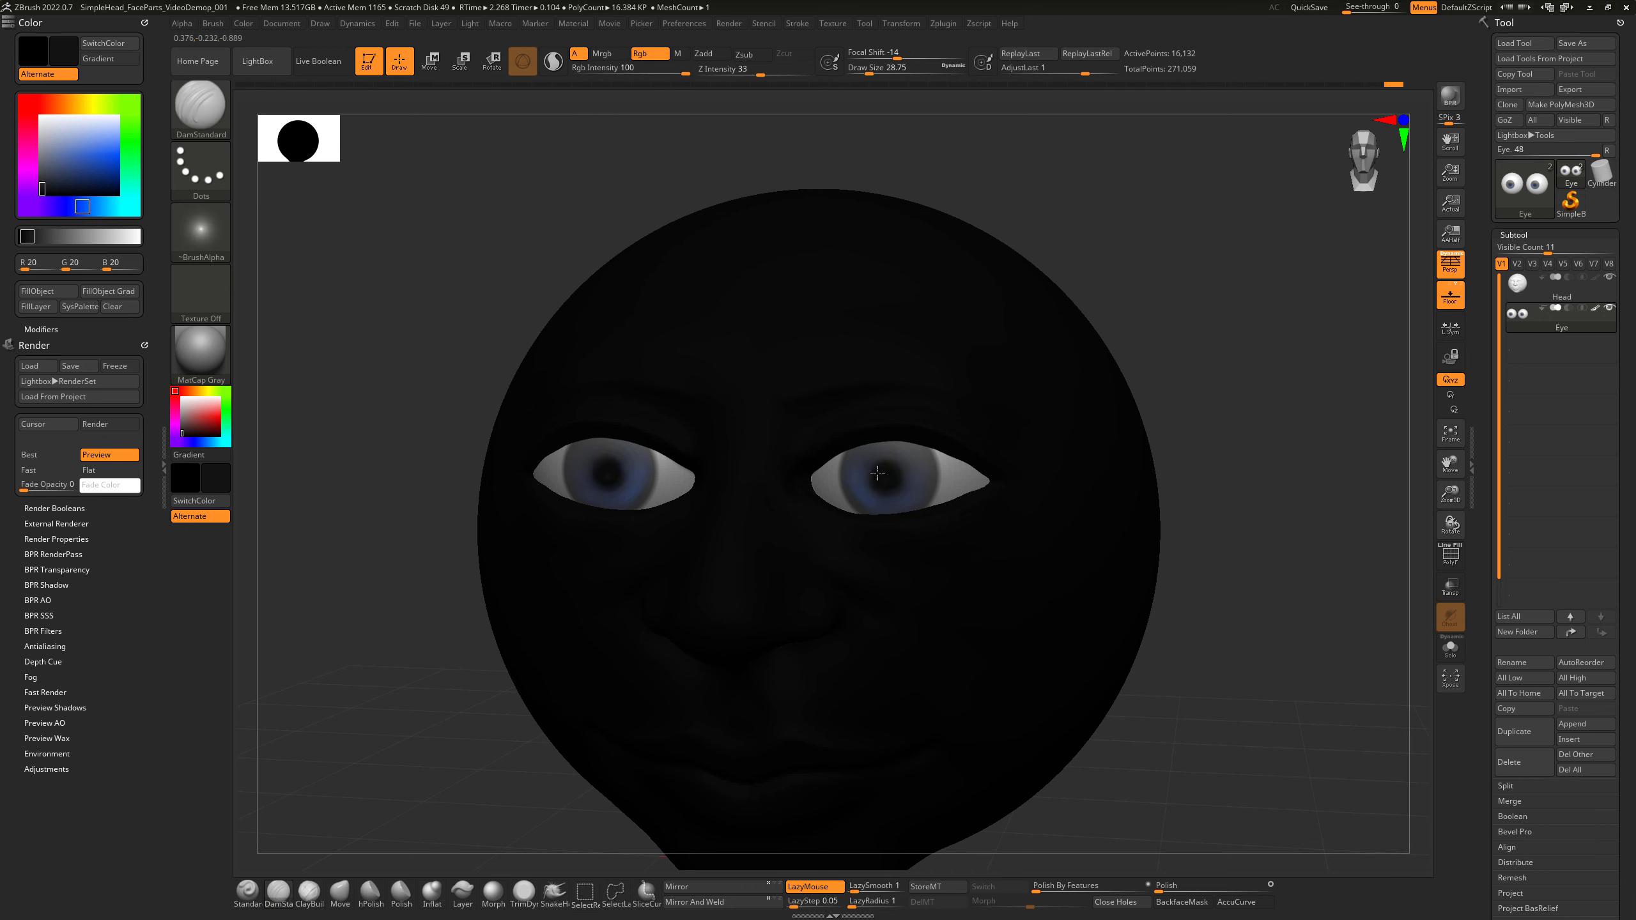
Reset the current color to white (RGB 255, 255, 255) and make the Head subtool active.
drag(62, 176, 38, 118)
drag(1216, 472, 1204, 645)
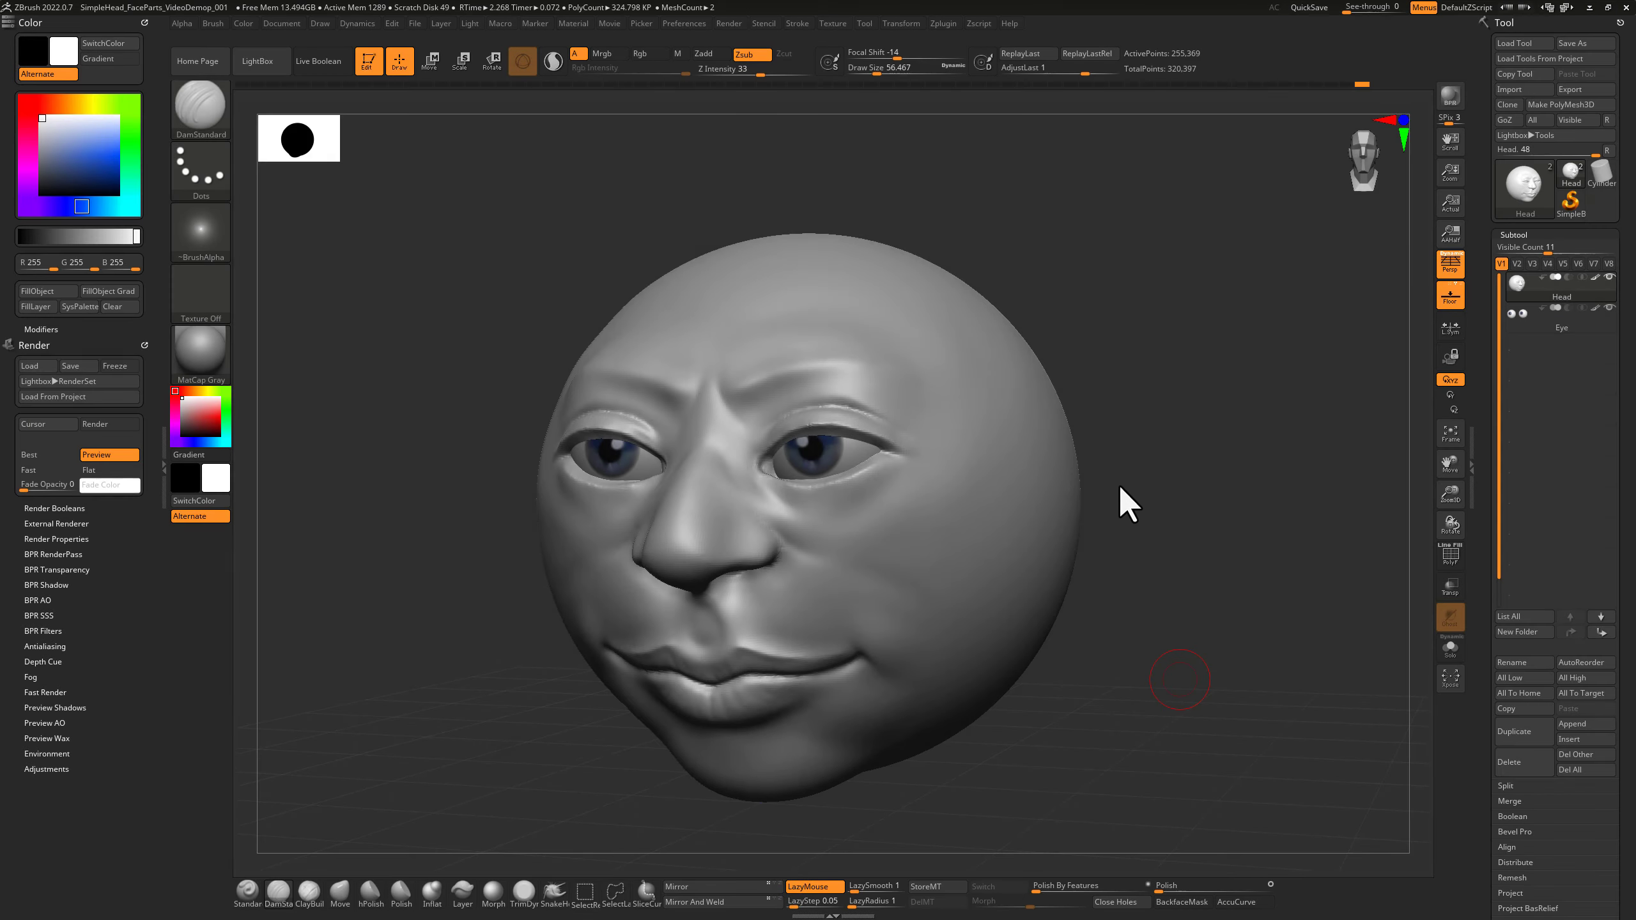
drag(1176, 504, 1118, 515)
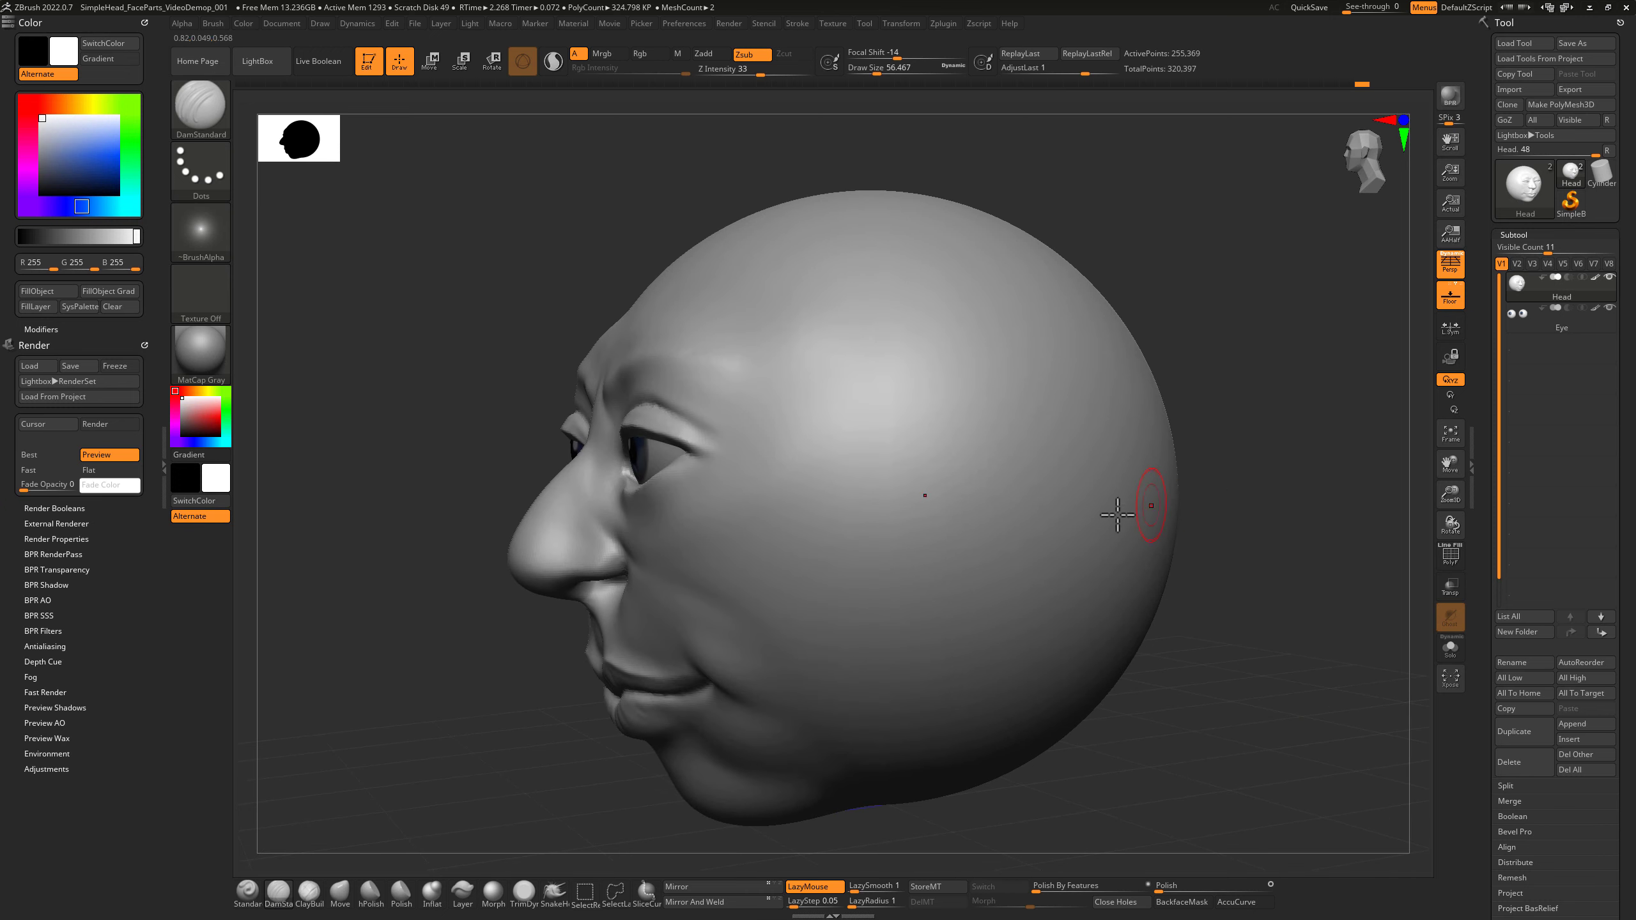
Mask an oval ear area on the side of the head with a draw size of about 80.
drag(1012, 568, 983, 566)
drag(1221, 432, 1191, 425)
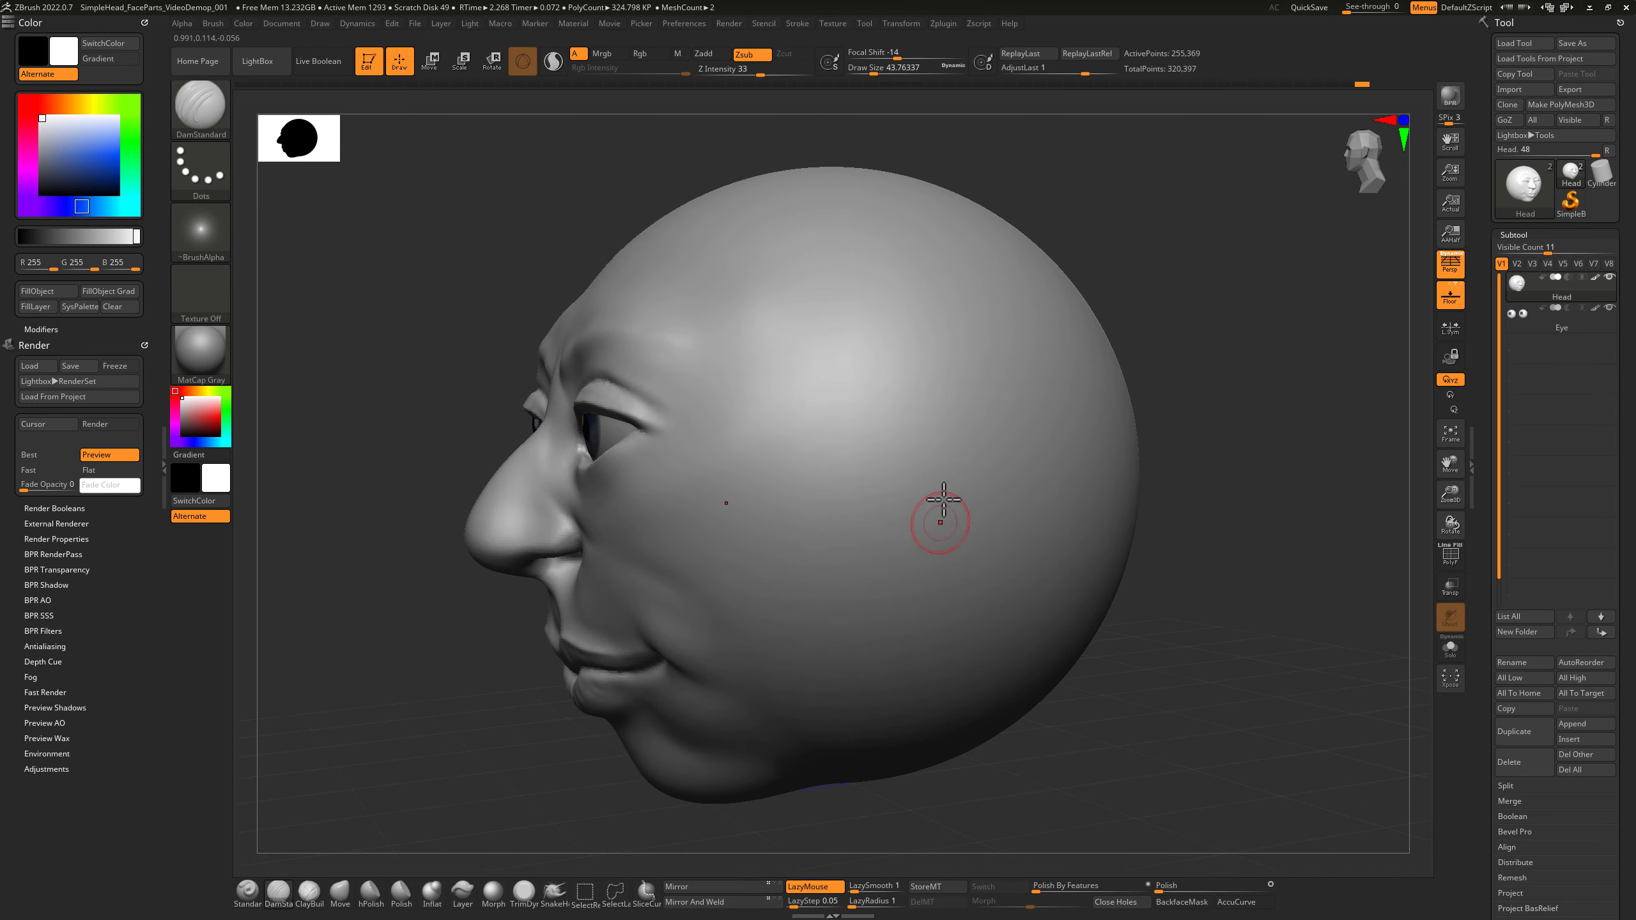
key(s)
drag(952, 522, 960, 523)
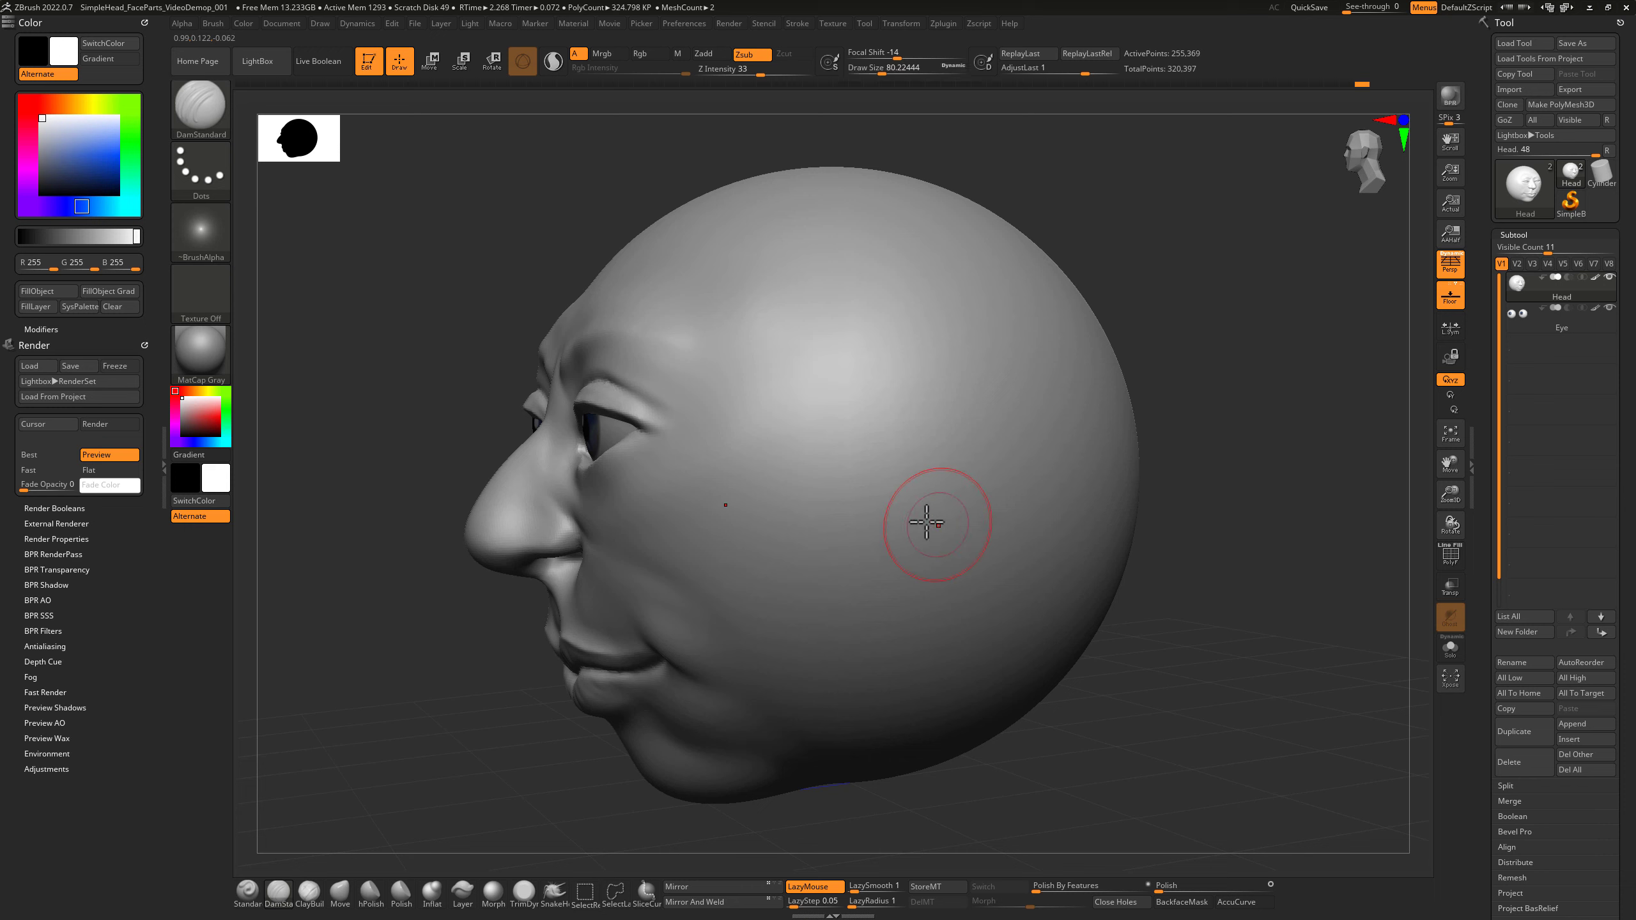
key(ctrl)
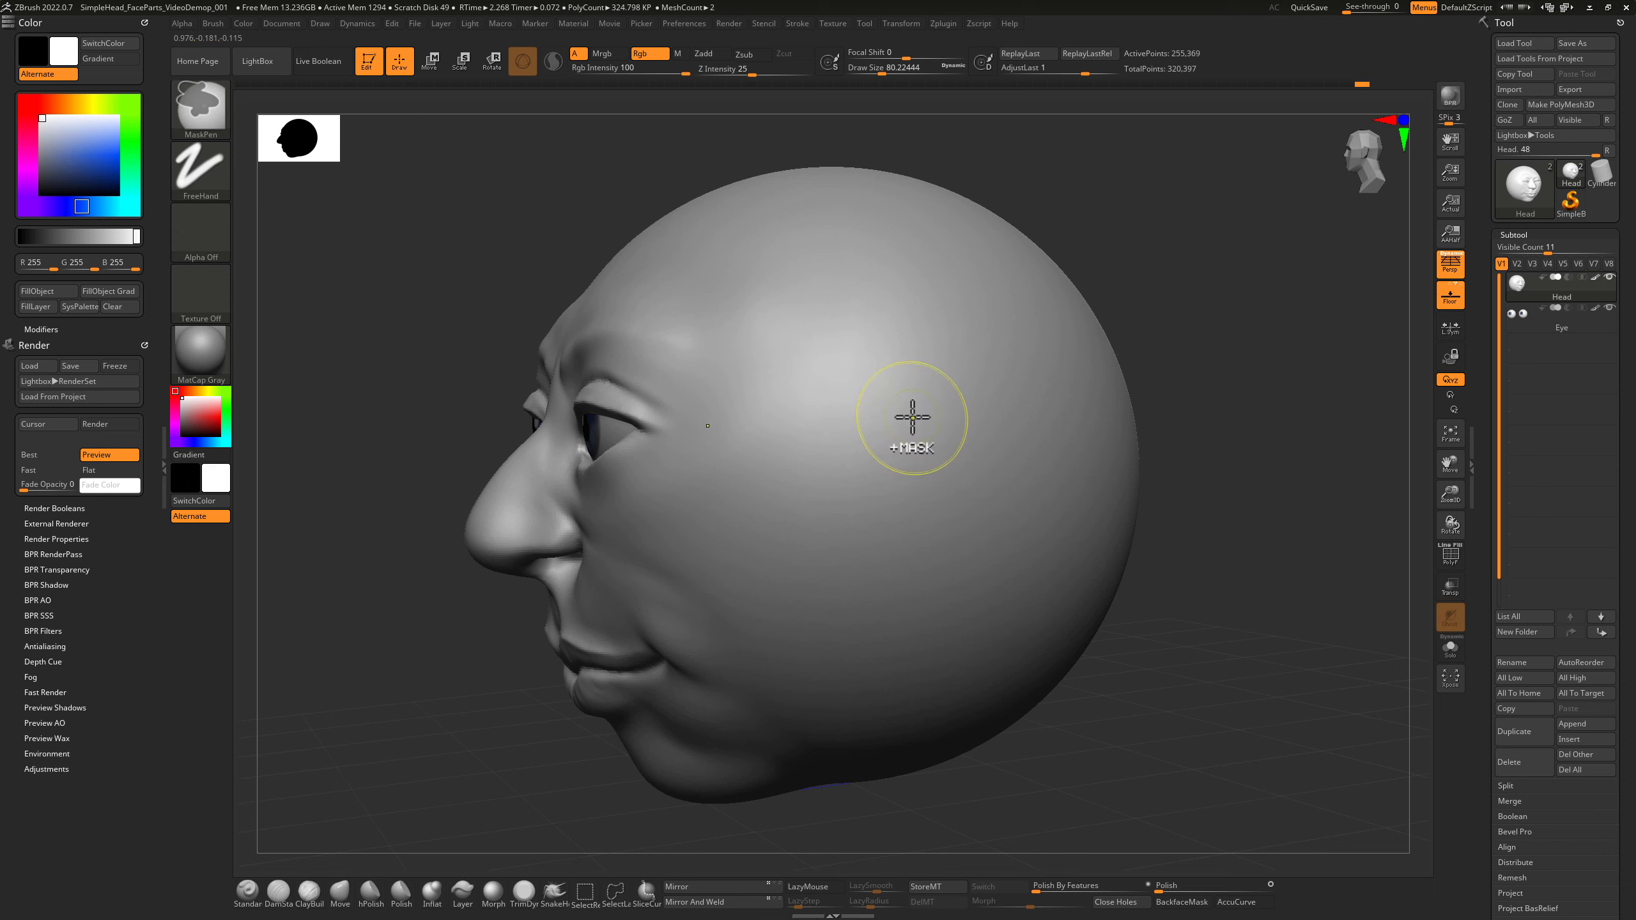
mouse_move(933, 419)
ctrl+mouse_down()
mouse_move(896, 425)
mouse_move(886, 509)
mouse_move(947, 585)
mouse_move(1021, 523)
mouse_move(1011, 387)
mouse_move(922, 477)
mouse_move(991, 501)
mouse_move(965, 490)
ctrl+mouse_up()
mouse_move(953, 406)
ctrl+mouse_down()
mouse_move(901, 446)
mouse_move(906, 541)
mouse_move(960, 588)
ctrl+mouse_up()
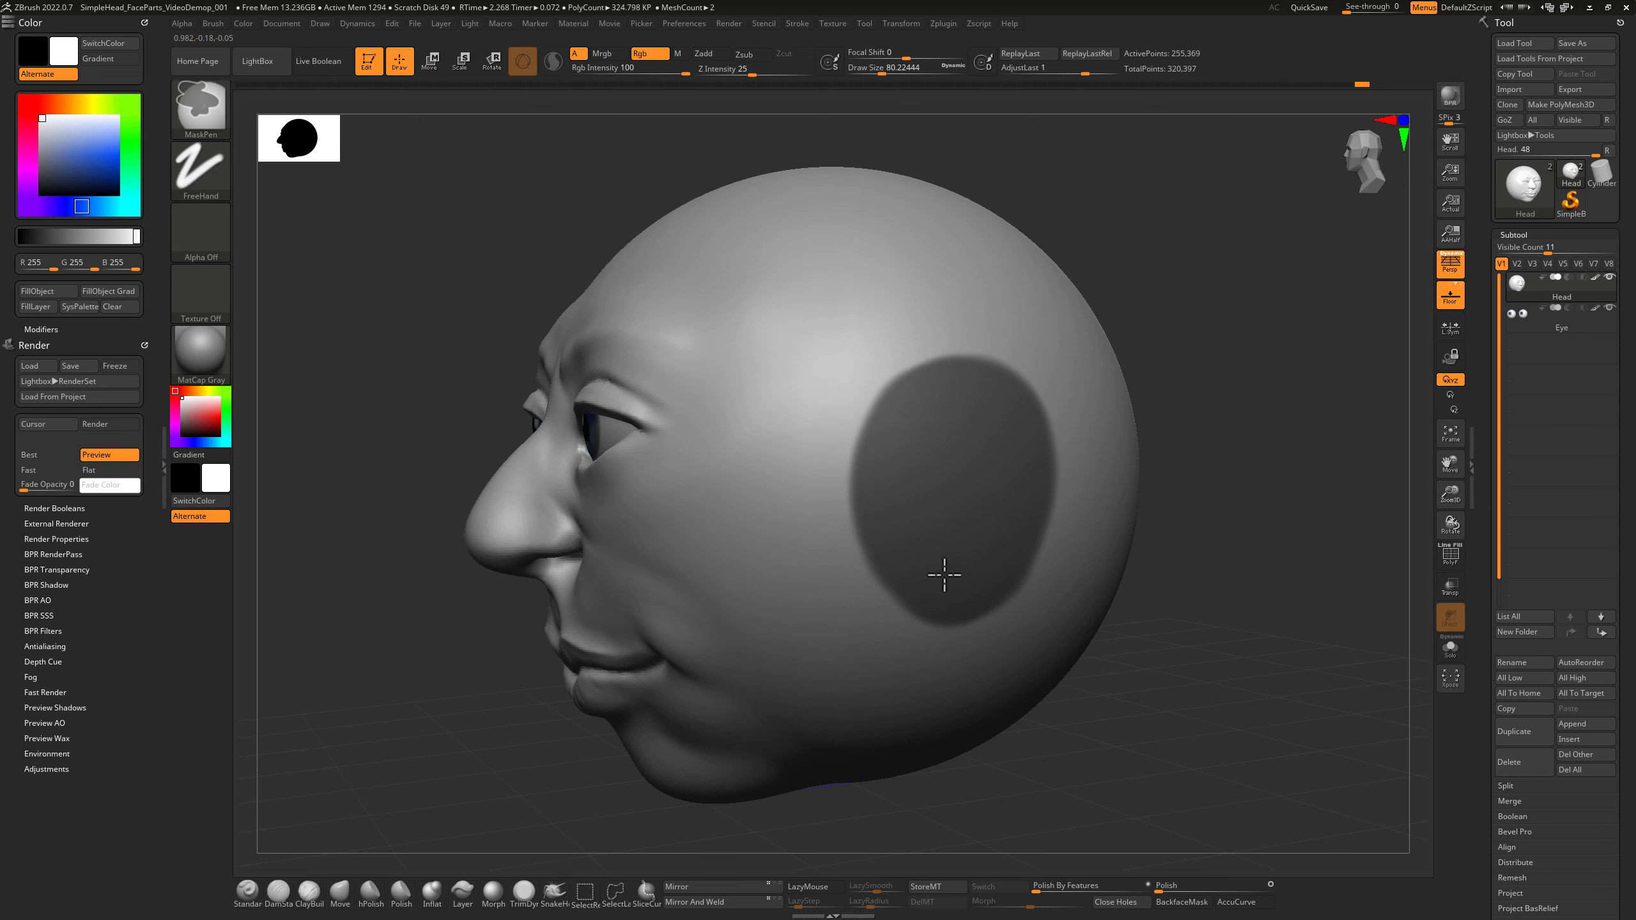
mouse_move(1203, 322)
mouse_down()
mouse_move(1227, 318)
mouse_move(1202, 323)
mouse_move(1146, 282)
mouse_up()
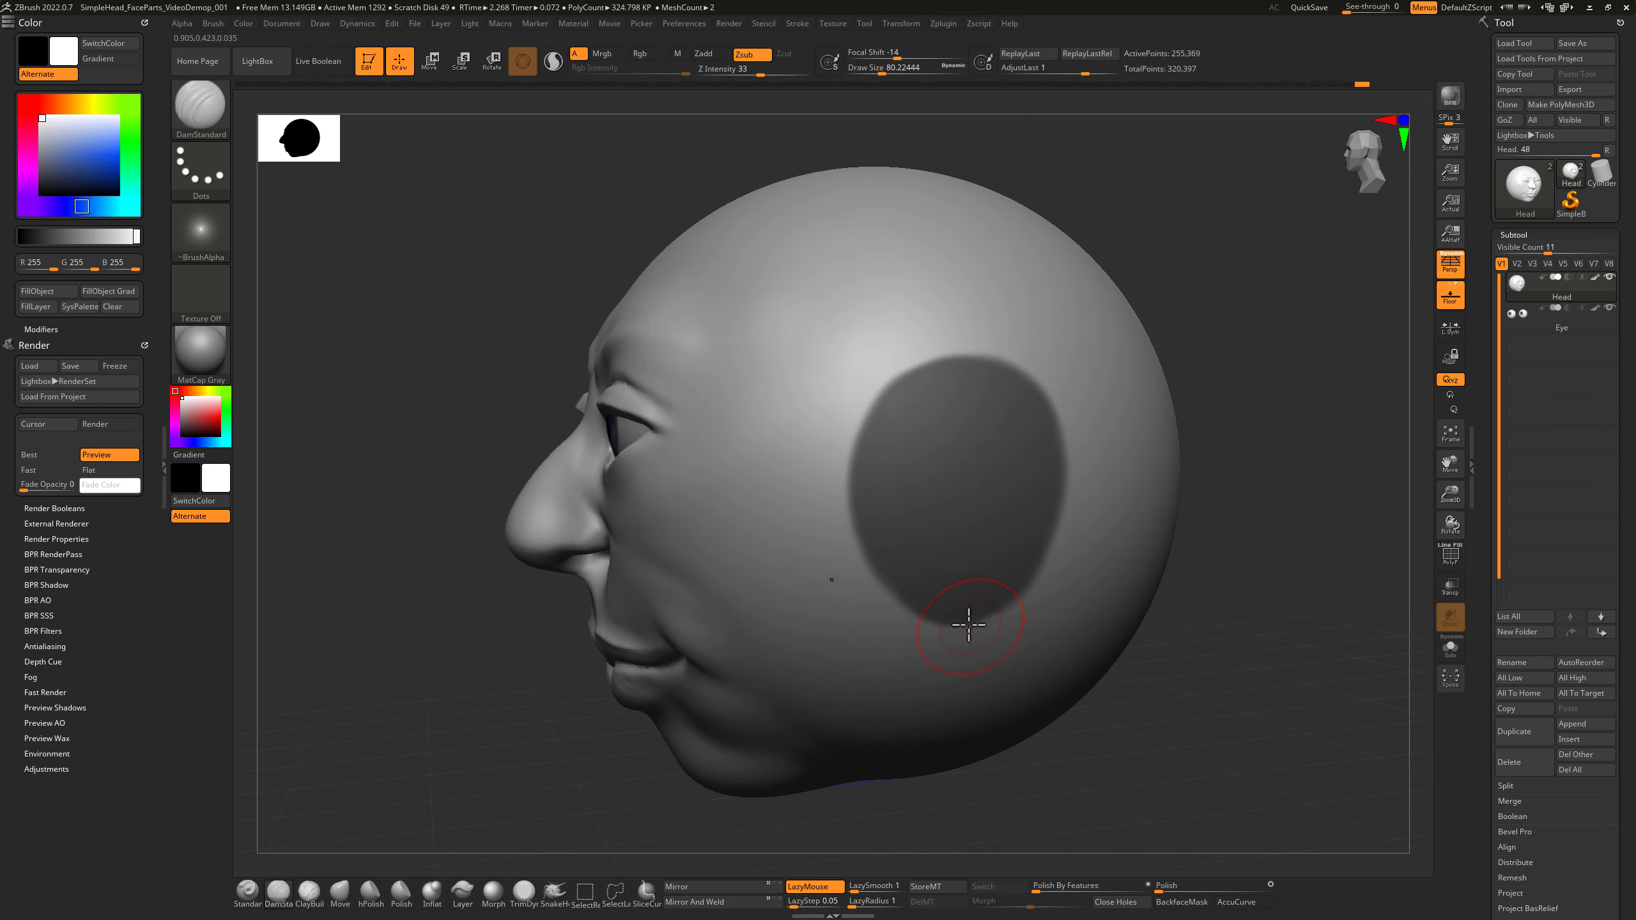
Trim the lower end of the oval ear mask, and blur and resharpen its edge.
key(ctrl)
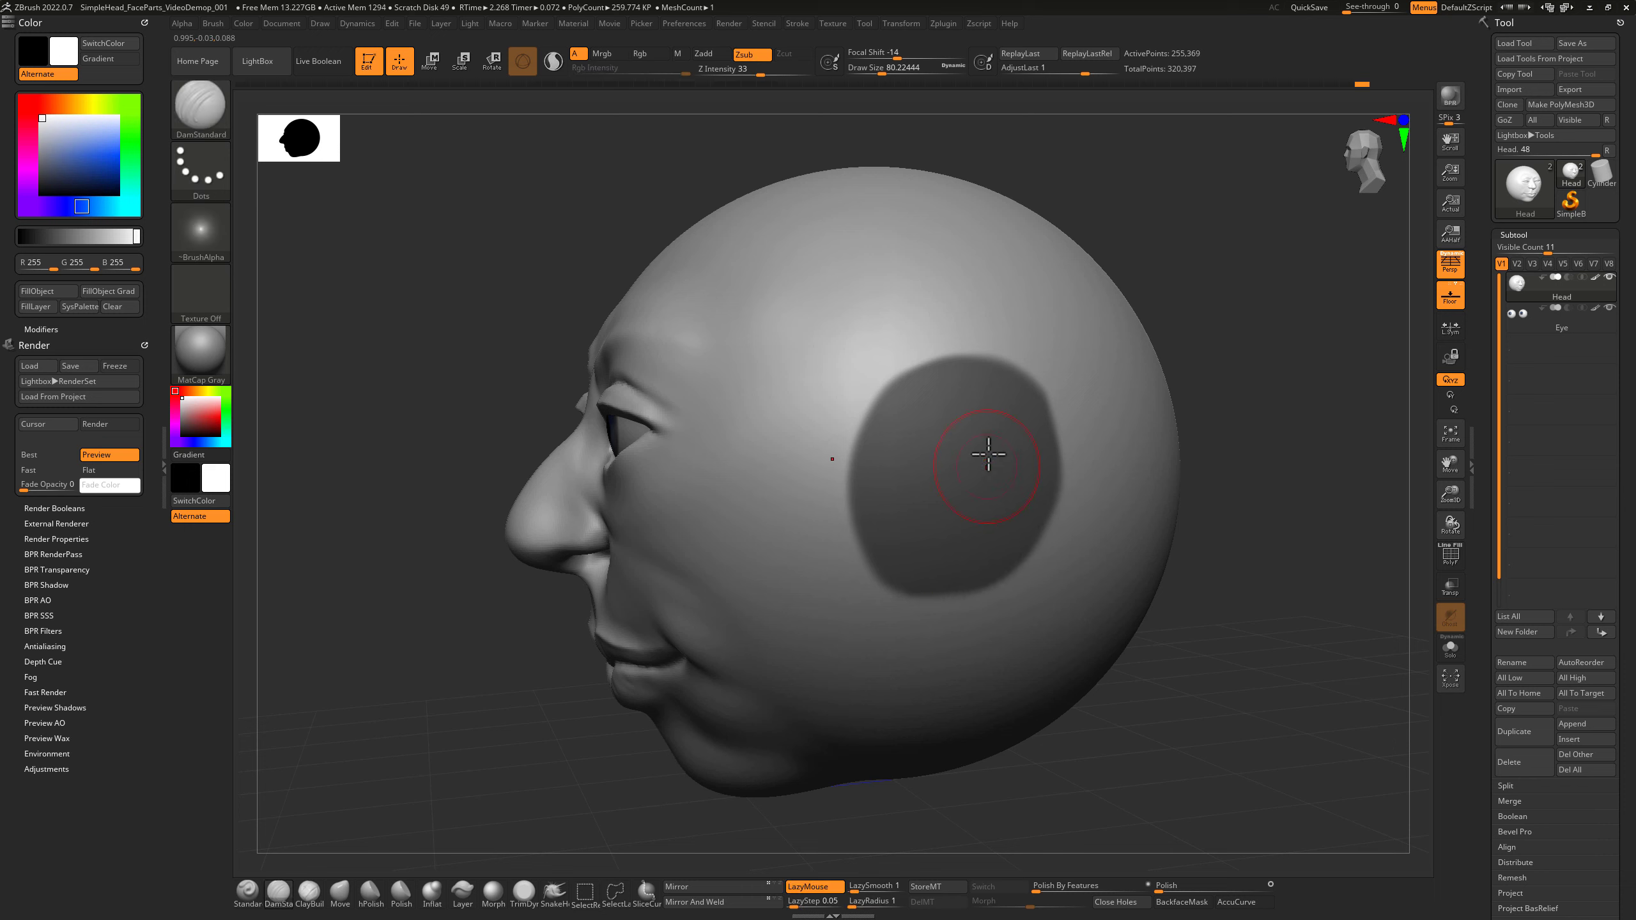
key(ctrl+alt)
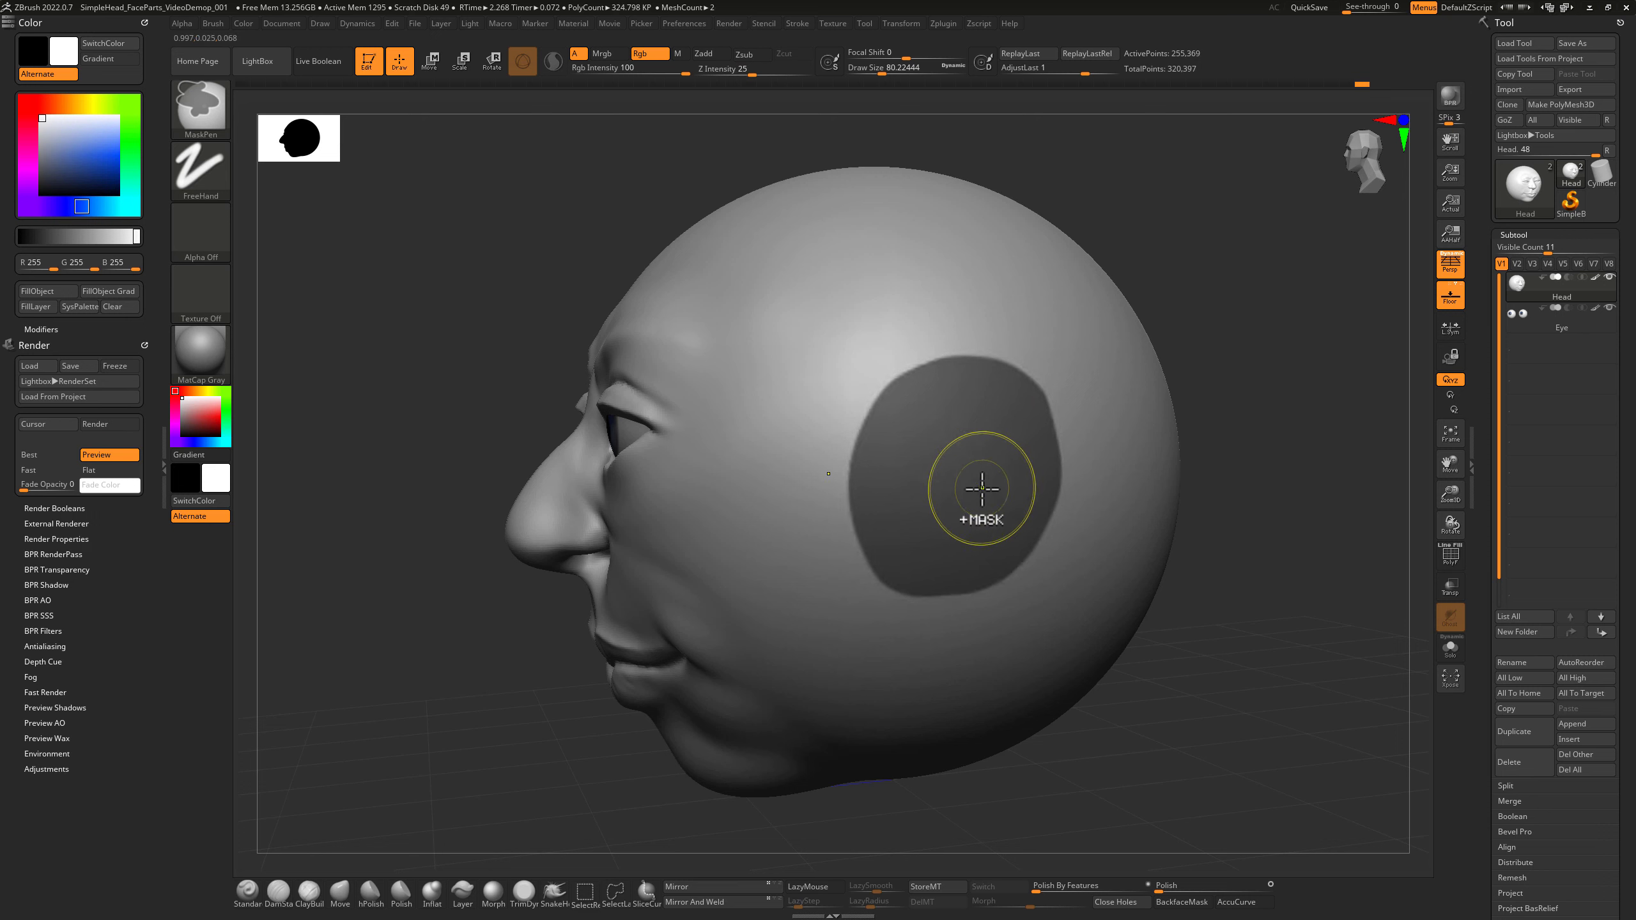
ctrl+click(982, 486)
ctrl+click(983, 487)
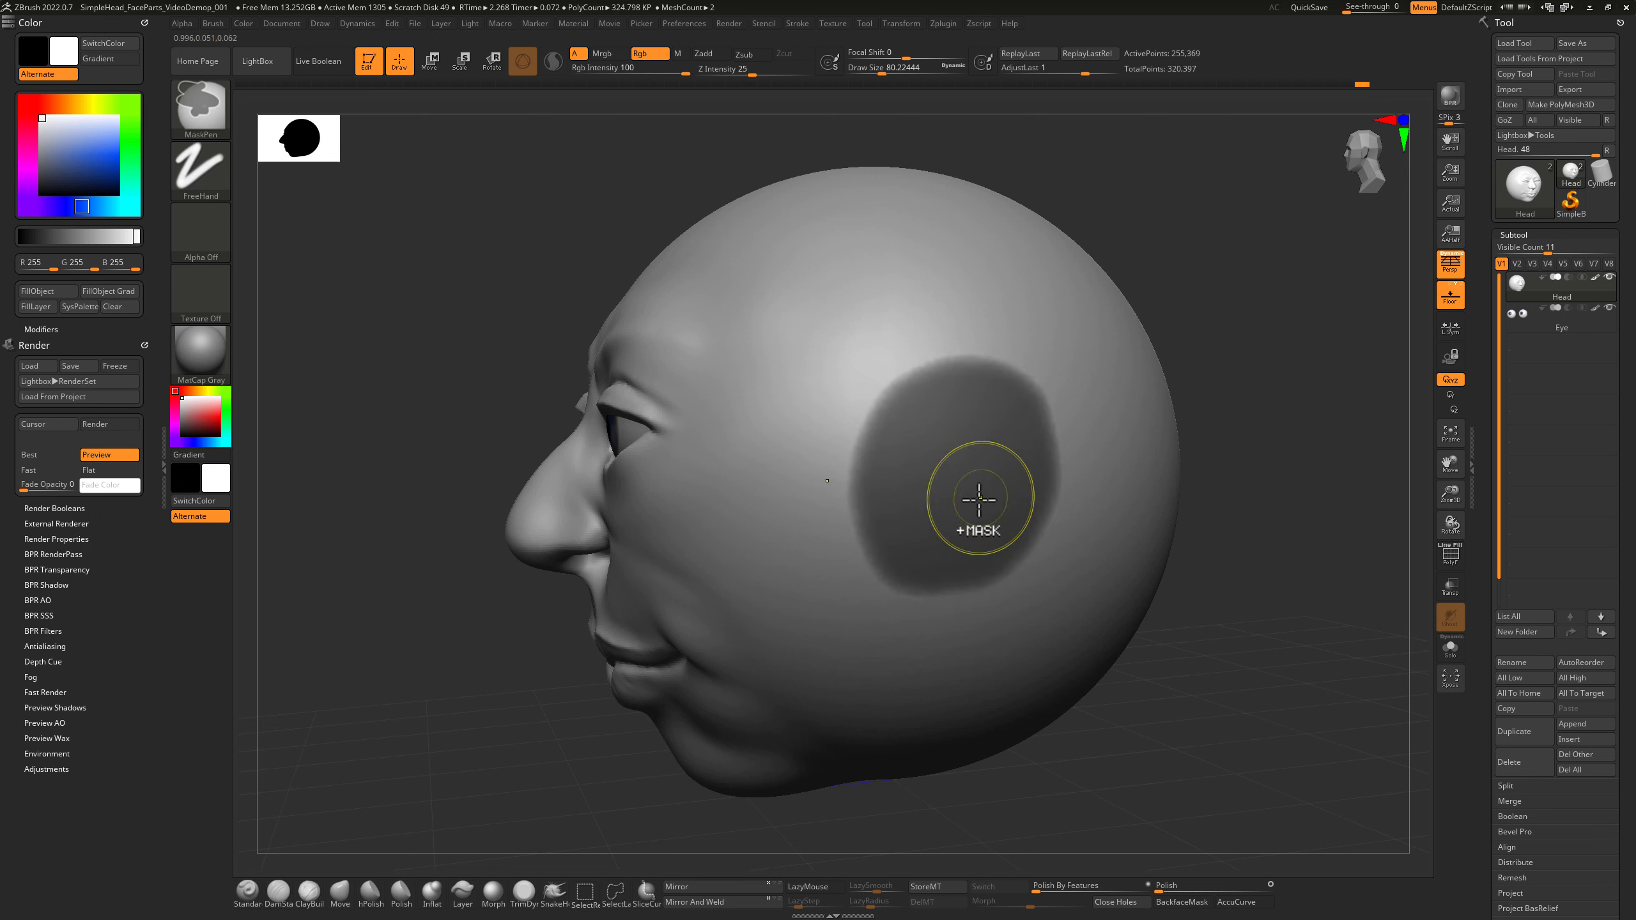
ctrl+alt+click(979, 501)
Invert the mask so that only the oval ear areas are left unmasked.
mouse_move(1205, 285)
mouse_down()
mouse_move(1242, 311)
mouse_move(1207, 323)
mouse_move(1176, 369)
mouse_up()
key(ctrl)
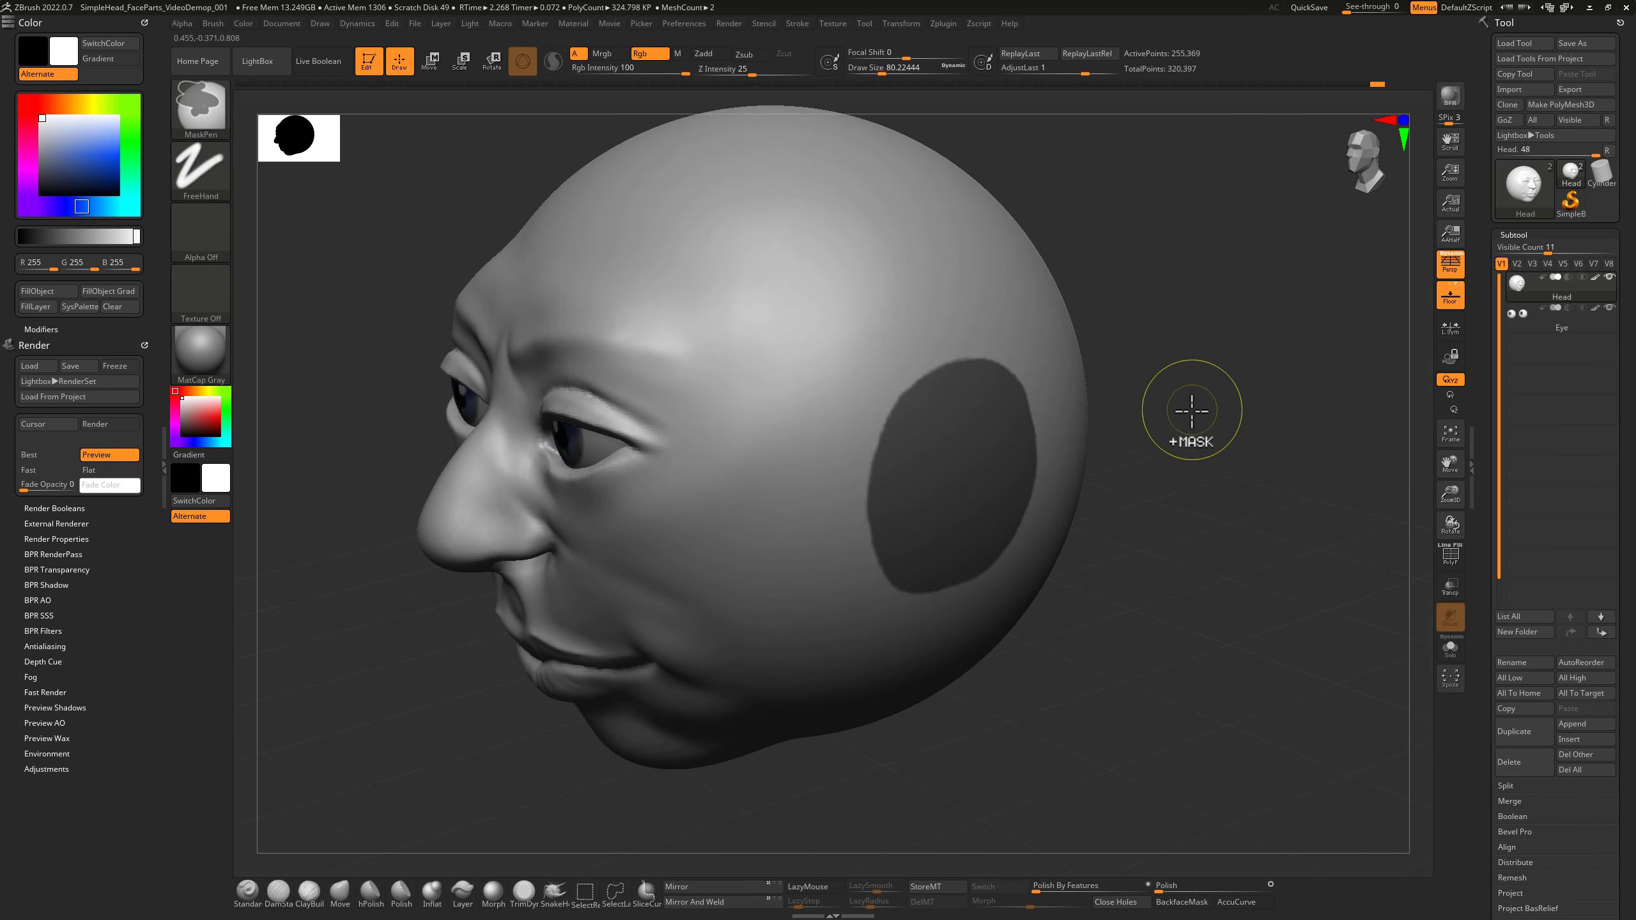
ctrl+click(1199, 380)
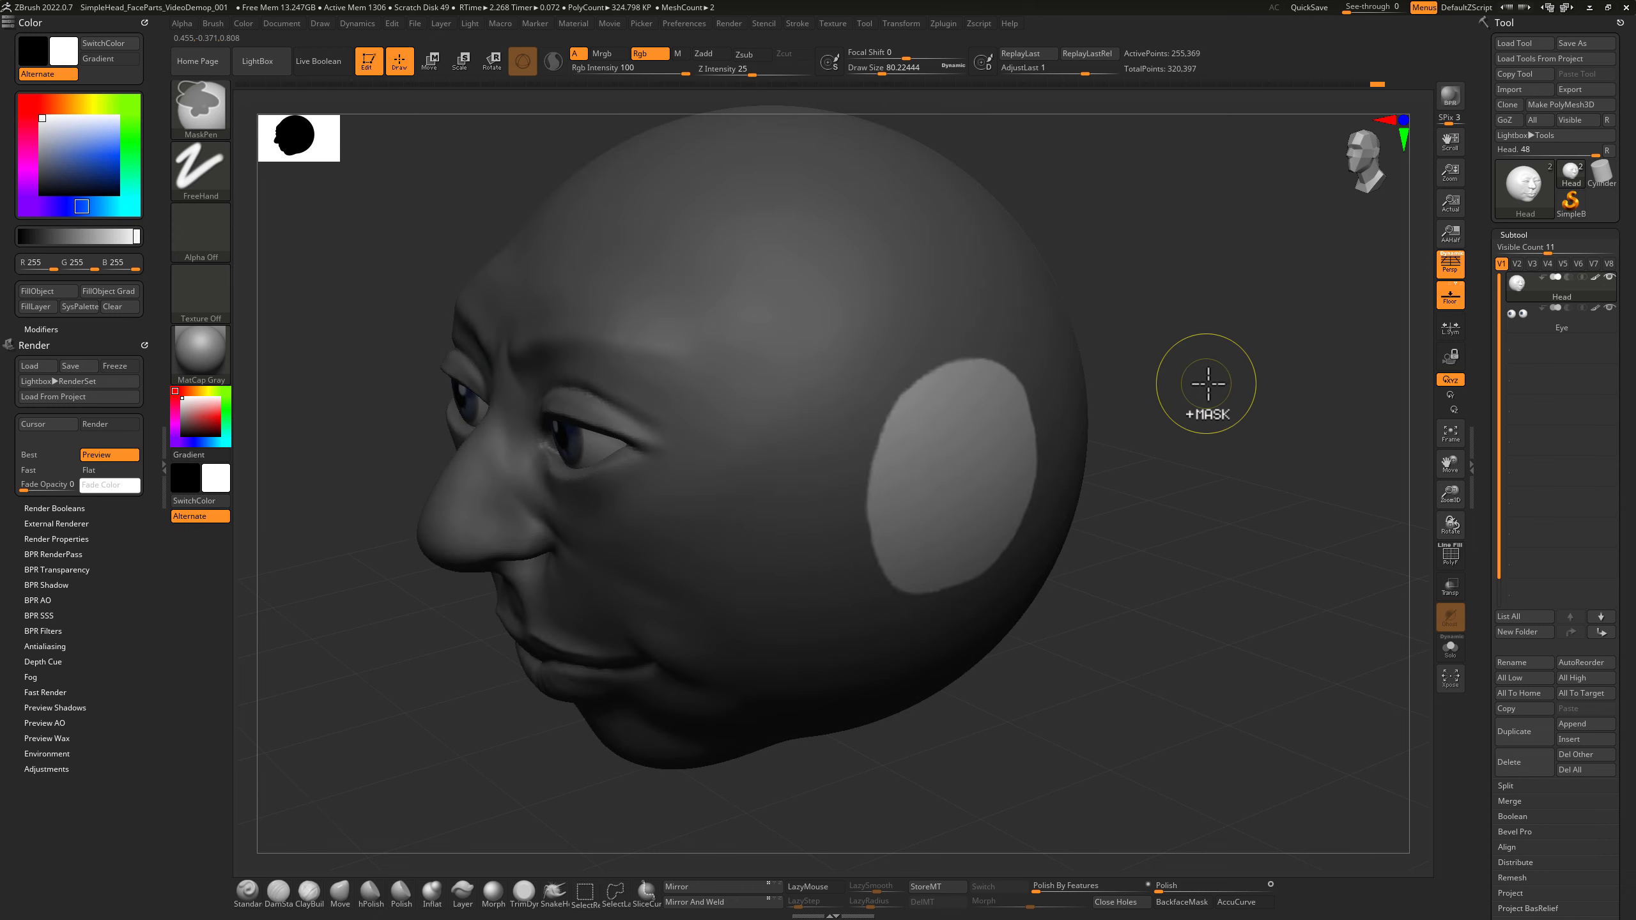
ctrl+click(1208, 388)
ctrl+click(1207, 386)
ctrl+click(1206, 383)
ctrl+click(1208, 382)
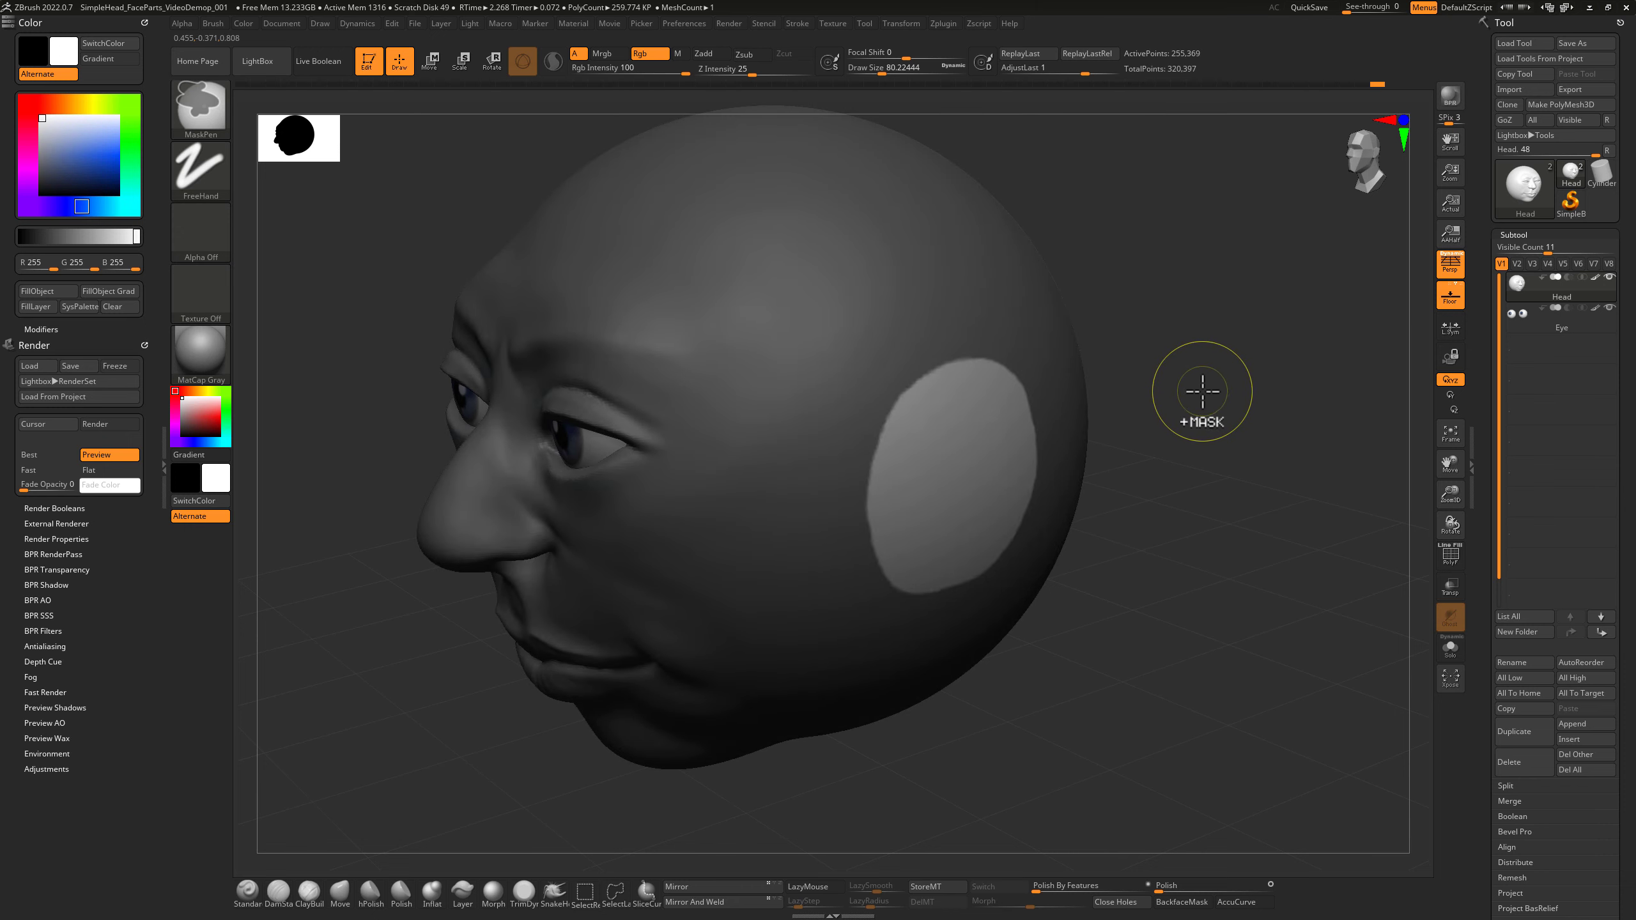
ctrl+click(1220, 394)
ctrl+click(1221, 394)
Switch to Move and position the gizmo on the unmasked ear area at the side of the head.
mouse_move(1150, 418)
mouse_down()
mouse_move(1178, 416)
mouse_move(1153, 395)
mouse_move(1147, 435)
mouse_move(1176, 442)
mouse_move(1144, 423)
mouse_move(1047, 460)
mouse_up()
click(430, 61)
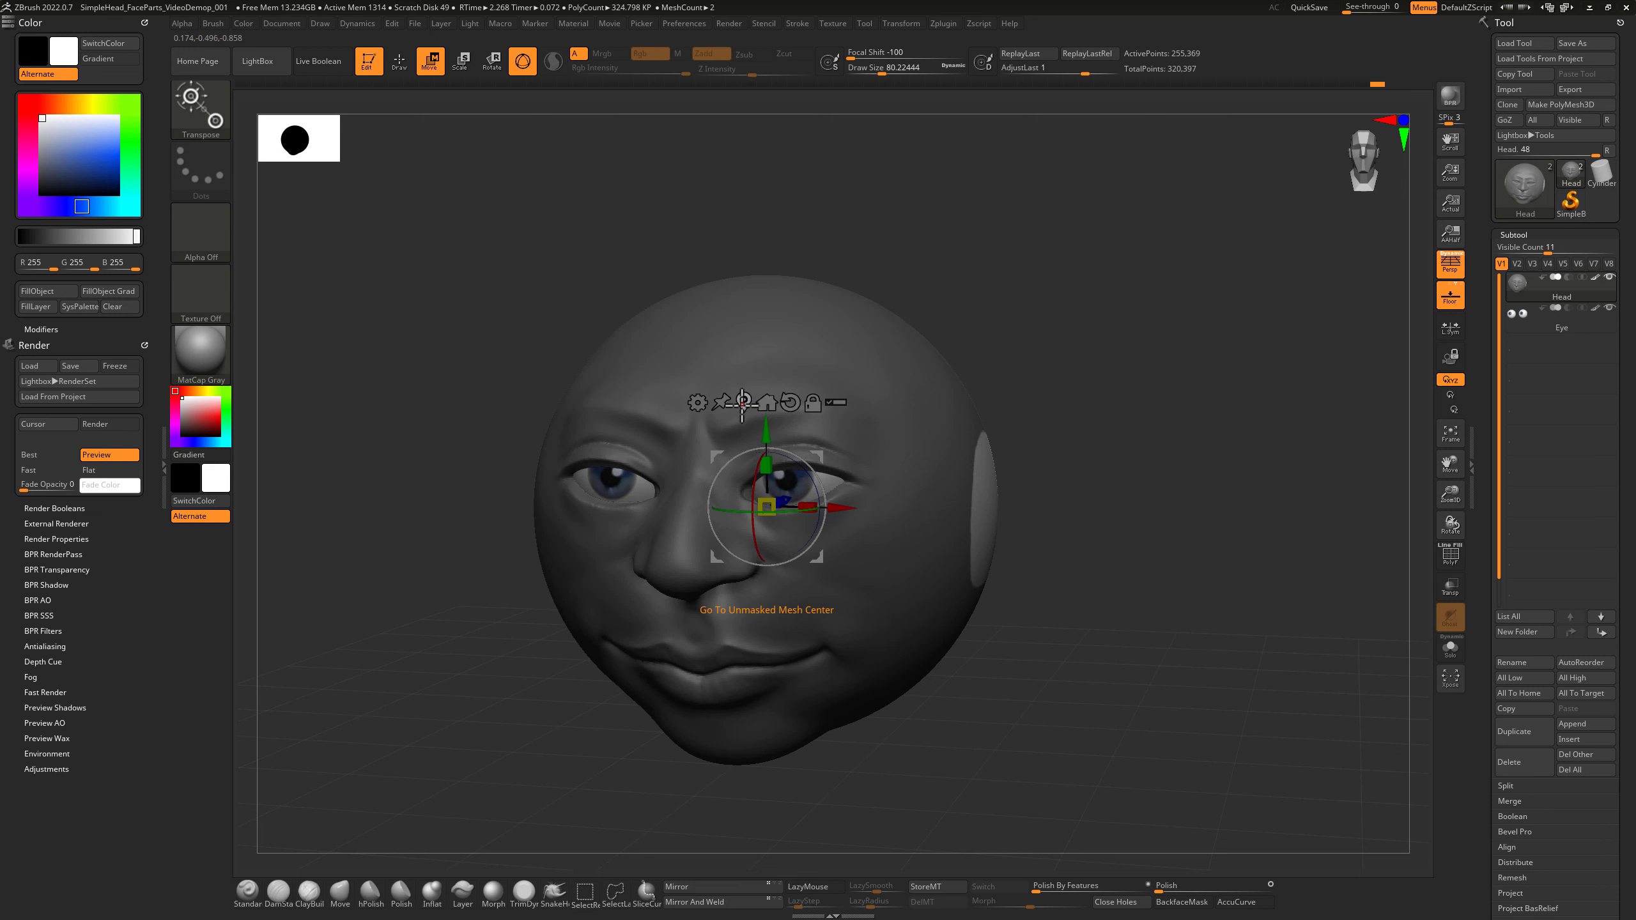
drag(743, 402, 746, 400)
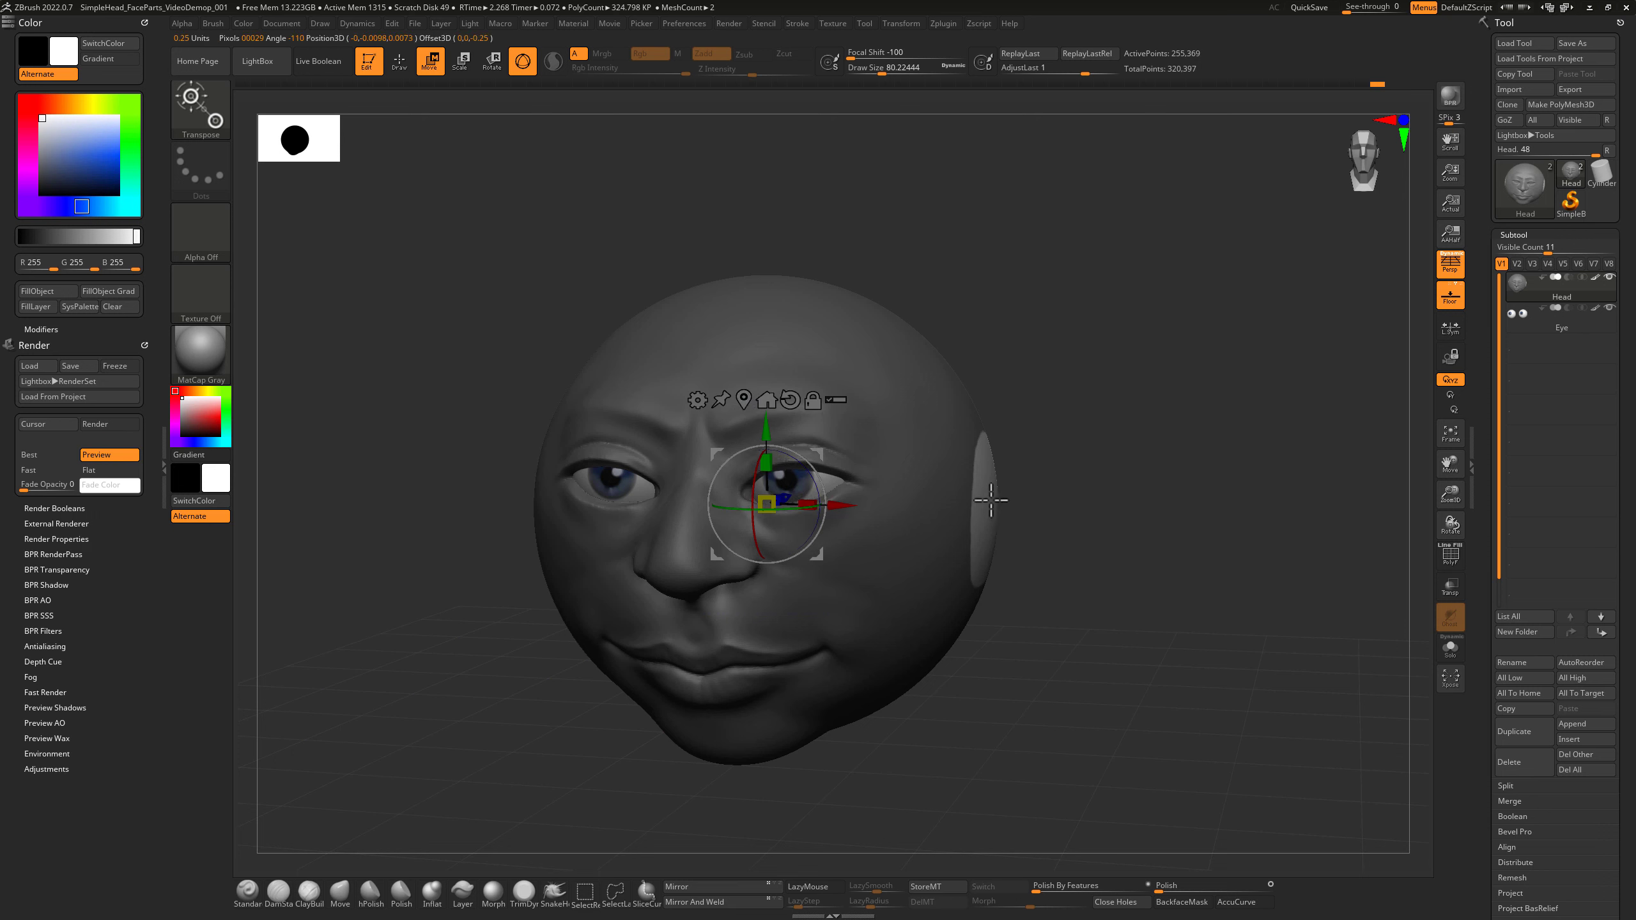
click(766, 400)
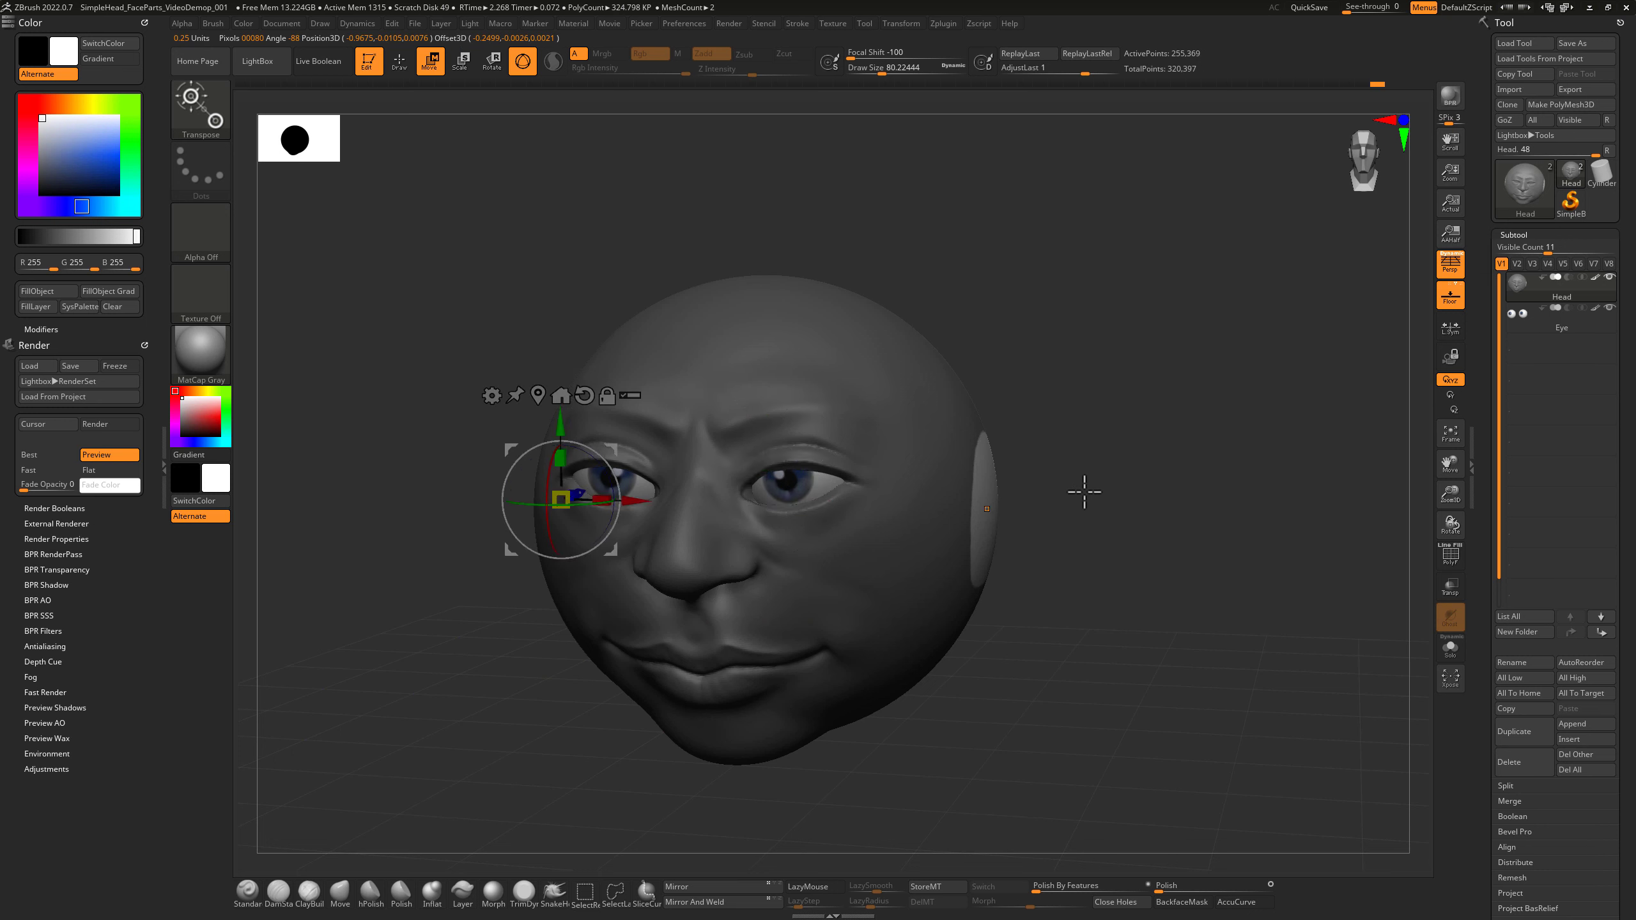
drag(1084, 491, 901, 573)
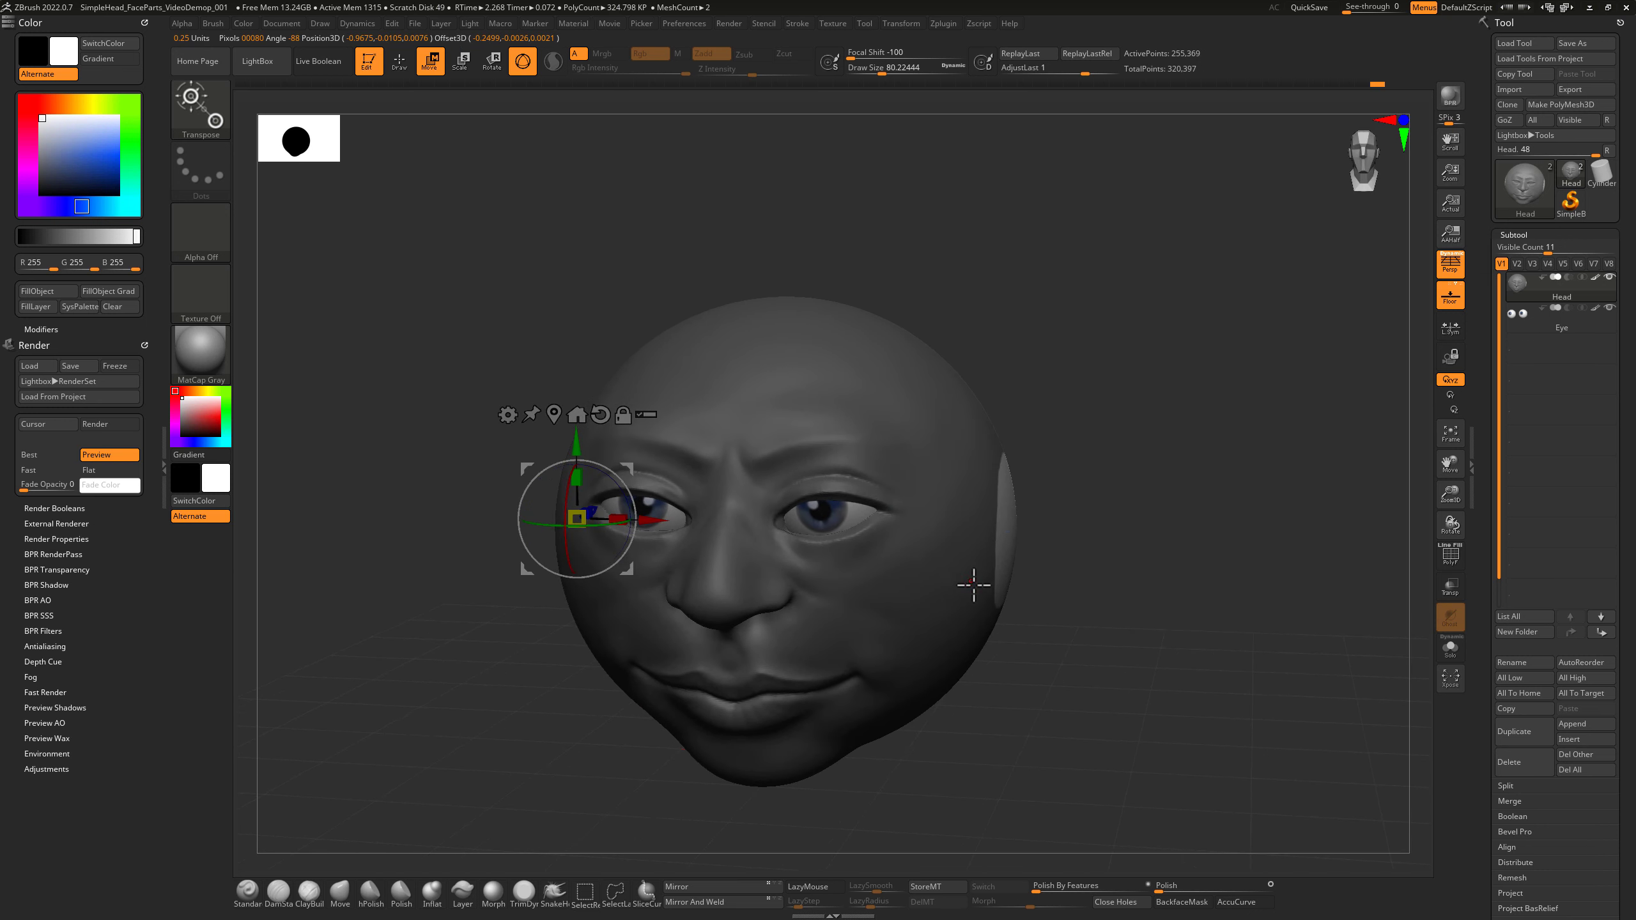
click(1005, 540)
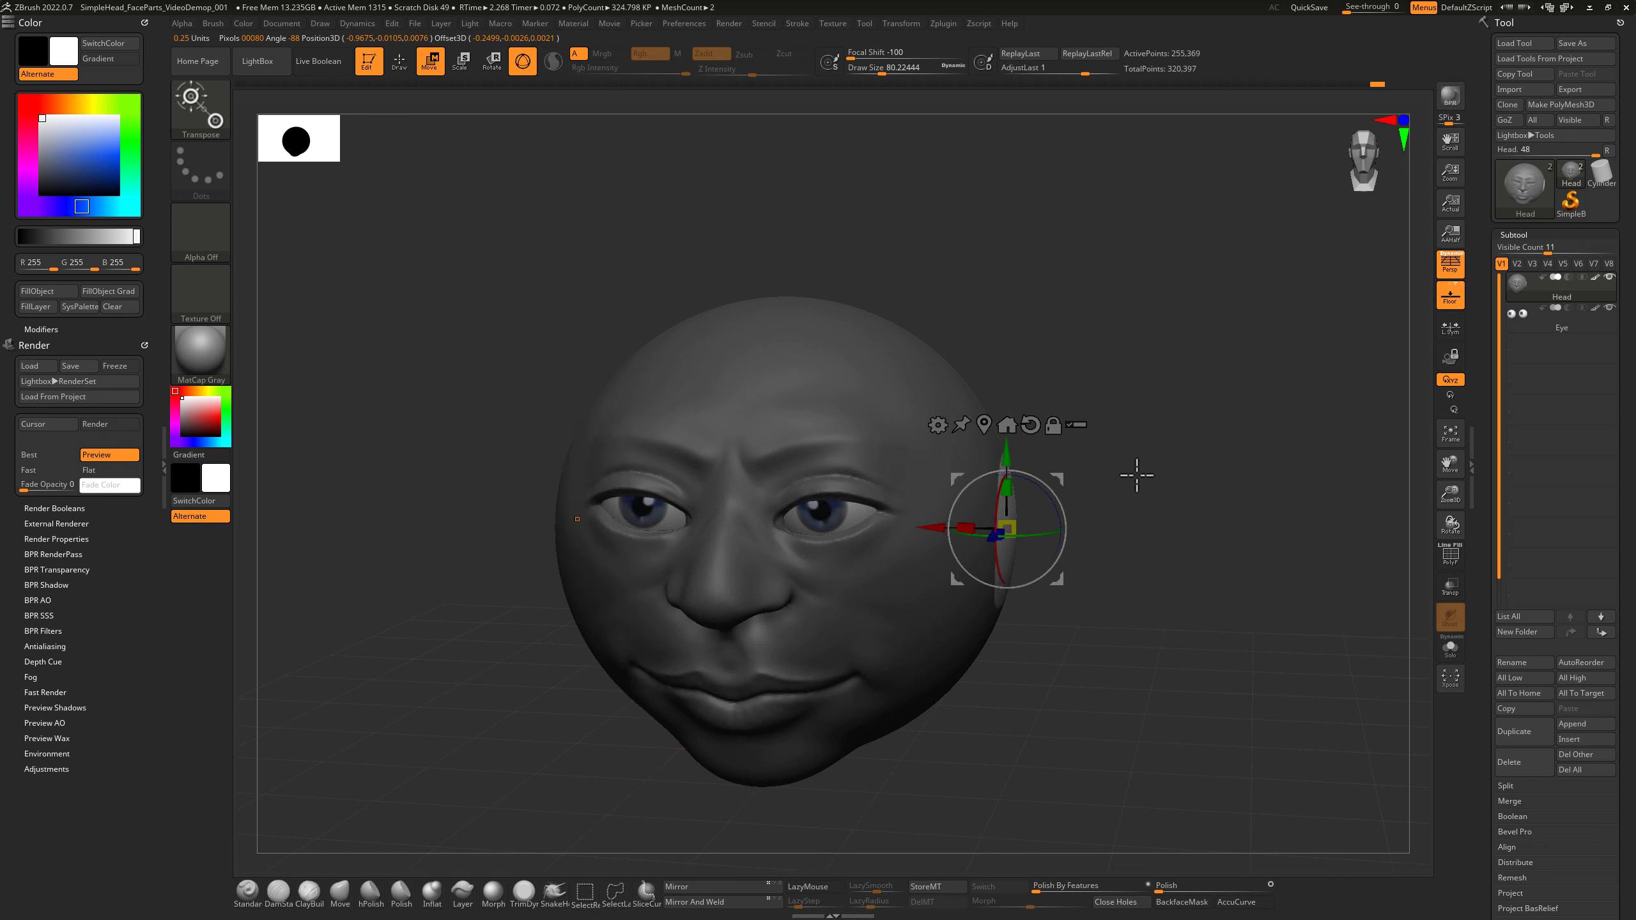
drag(1136, 471, 1104, 469)
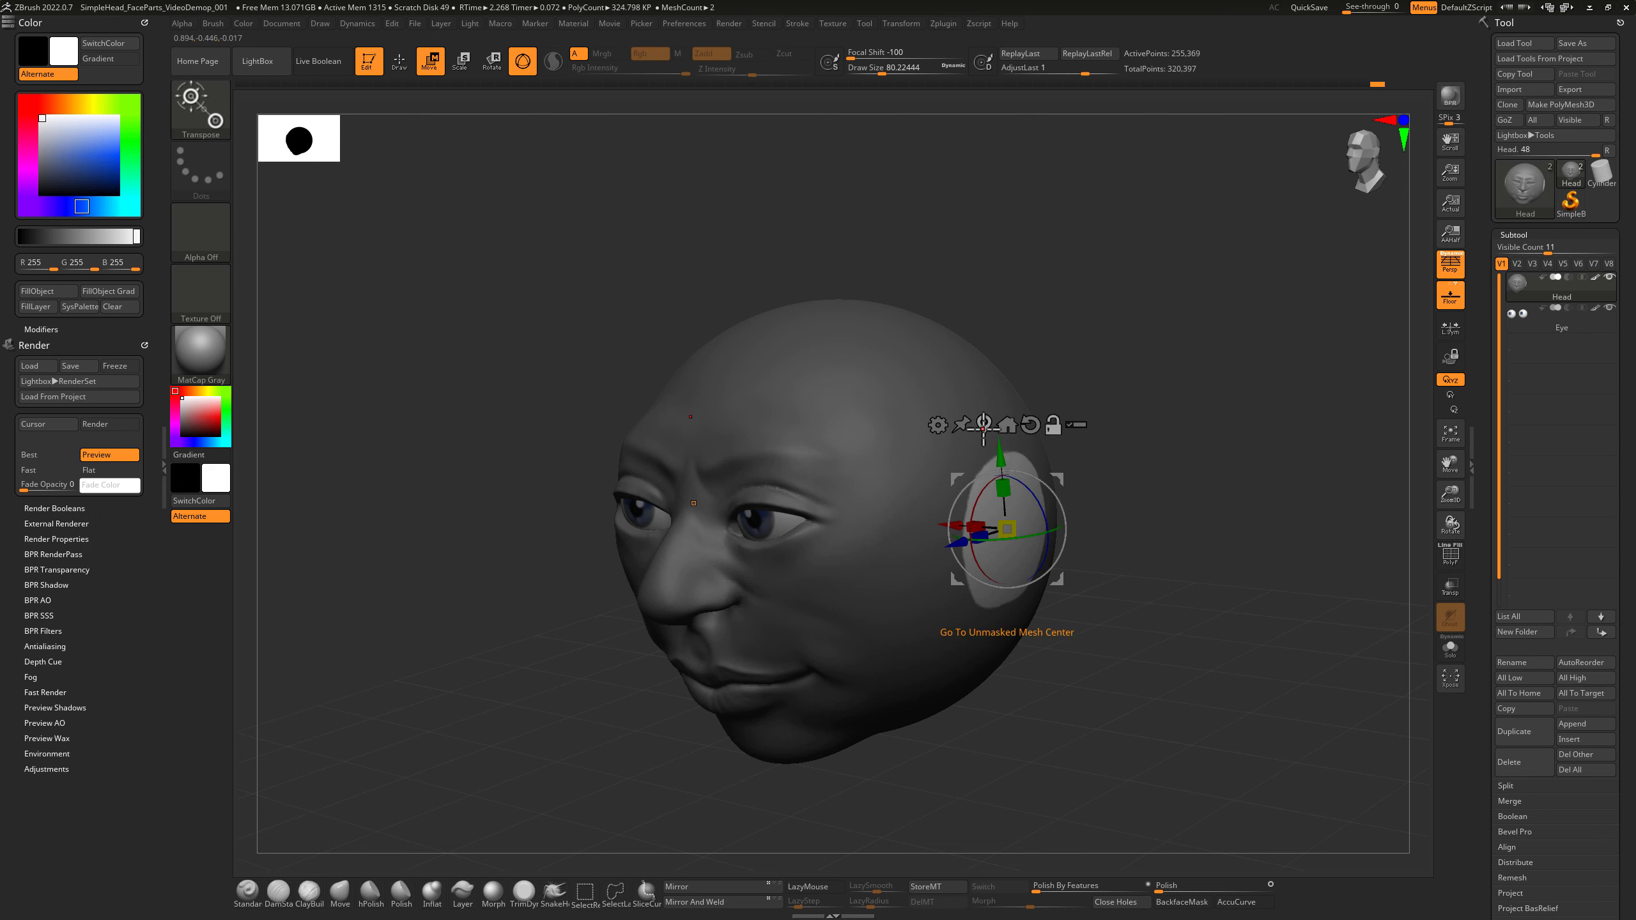
Shift the unlocked gizmo by about 0.25 to the front edge of the unmasked ear area without moving the mesh.
drag(1136, 537, 1129, 548)
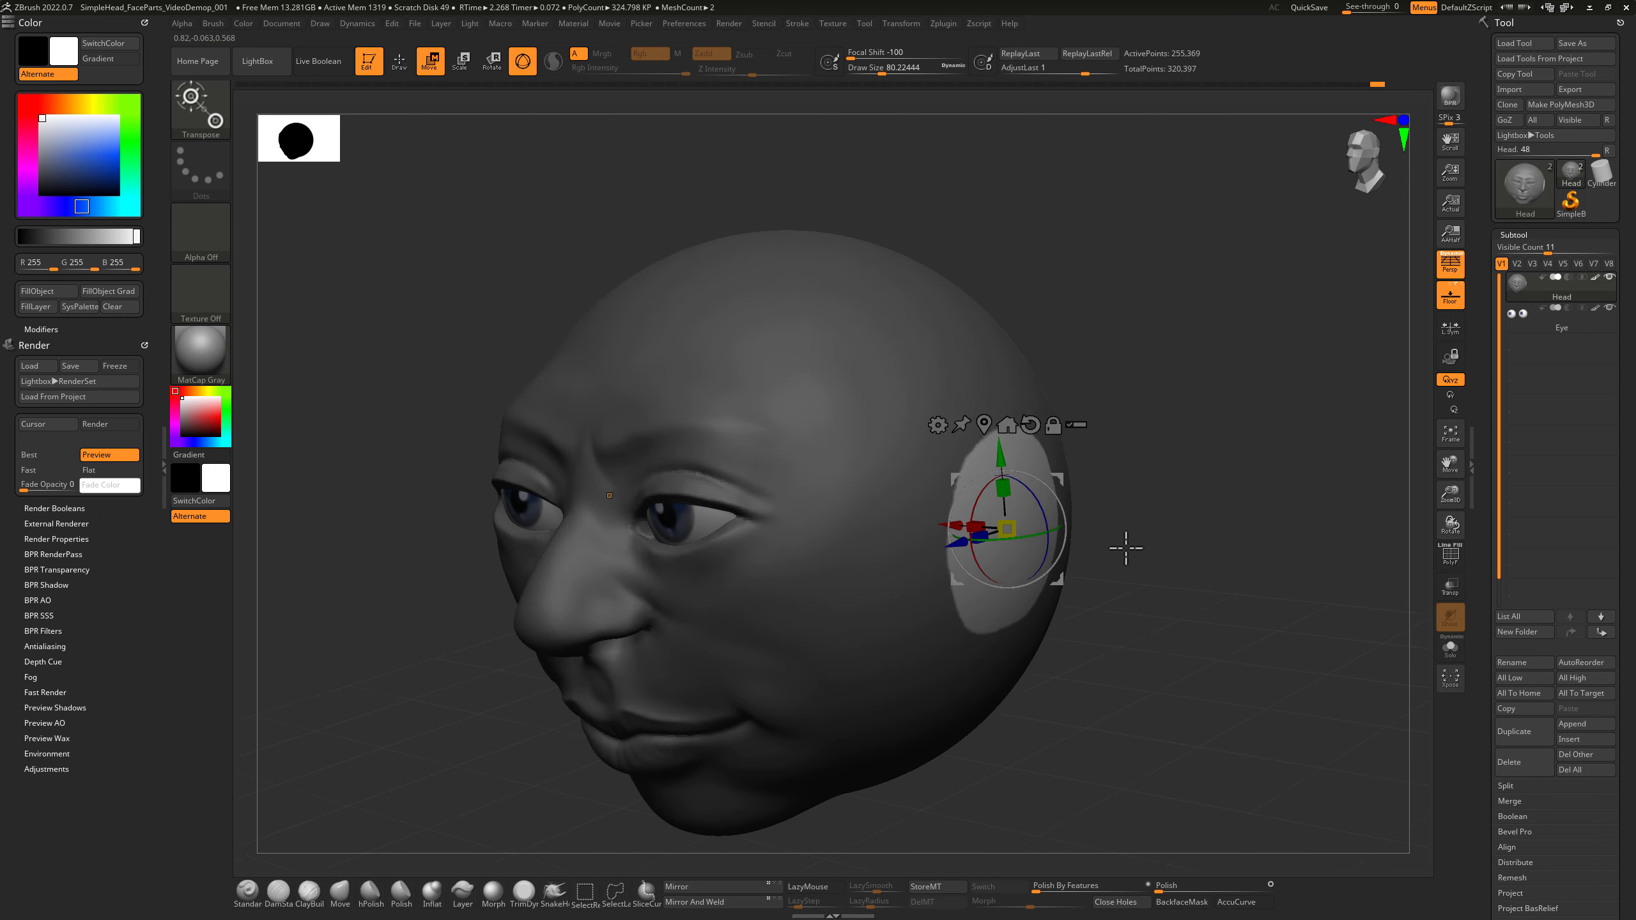
drag(1147, 490, 1110, 498)
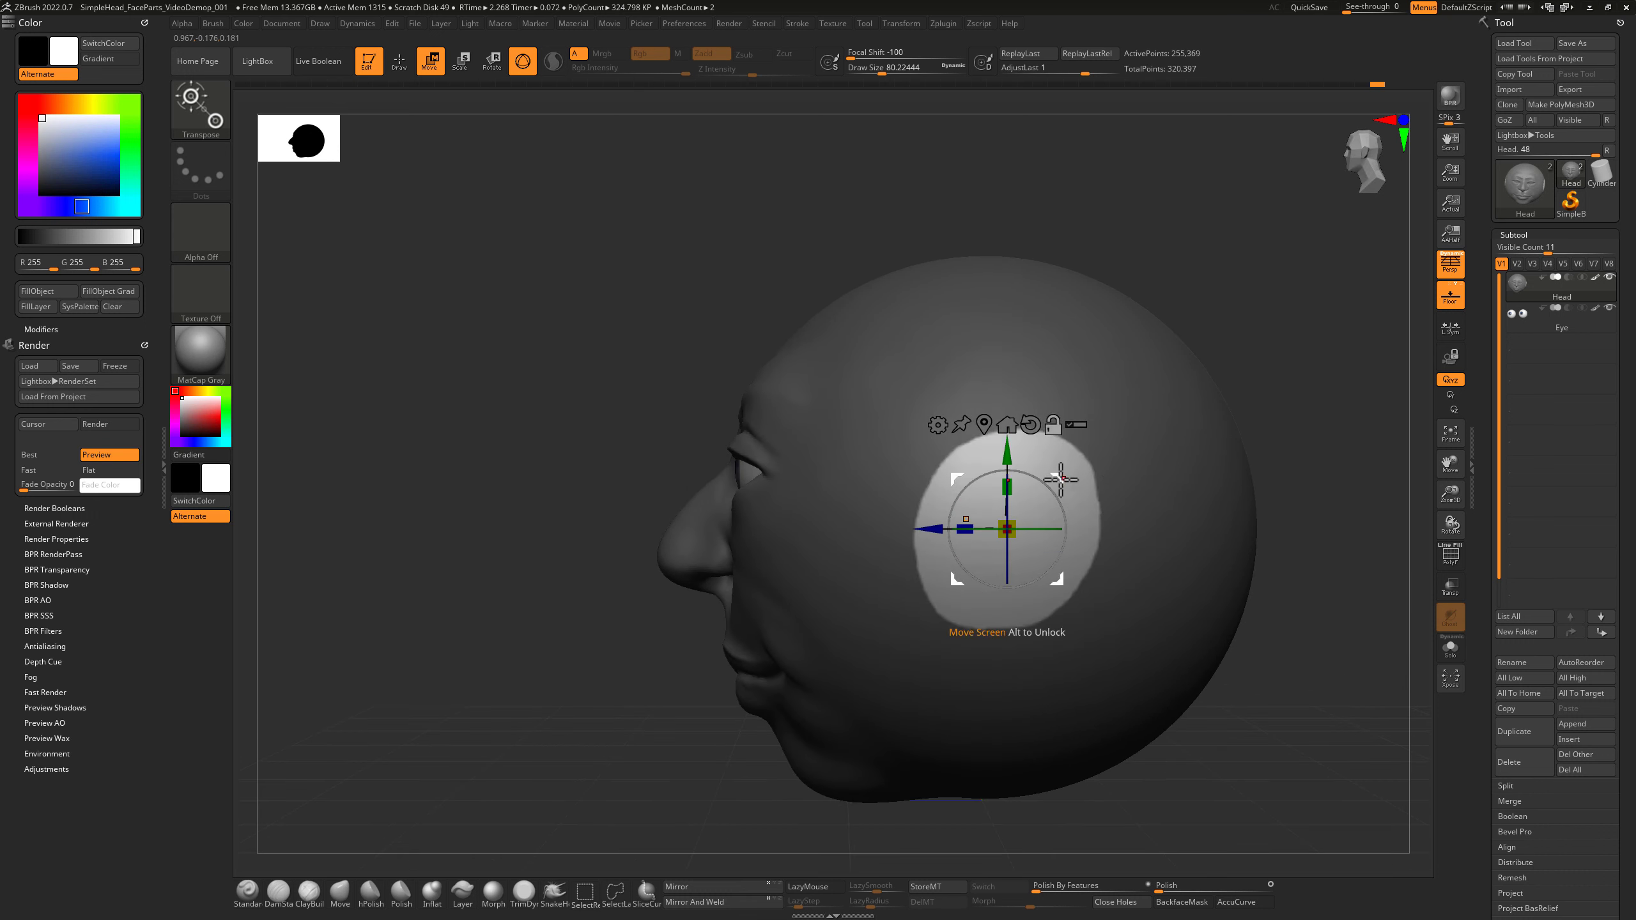
alt+drag(1049, 484, 982, 479)
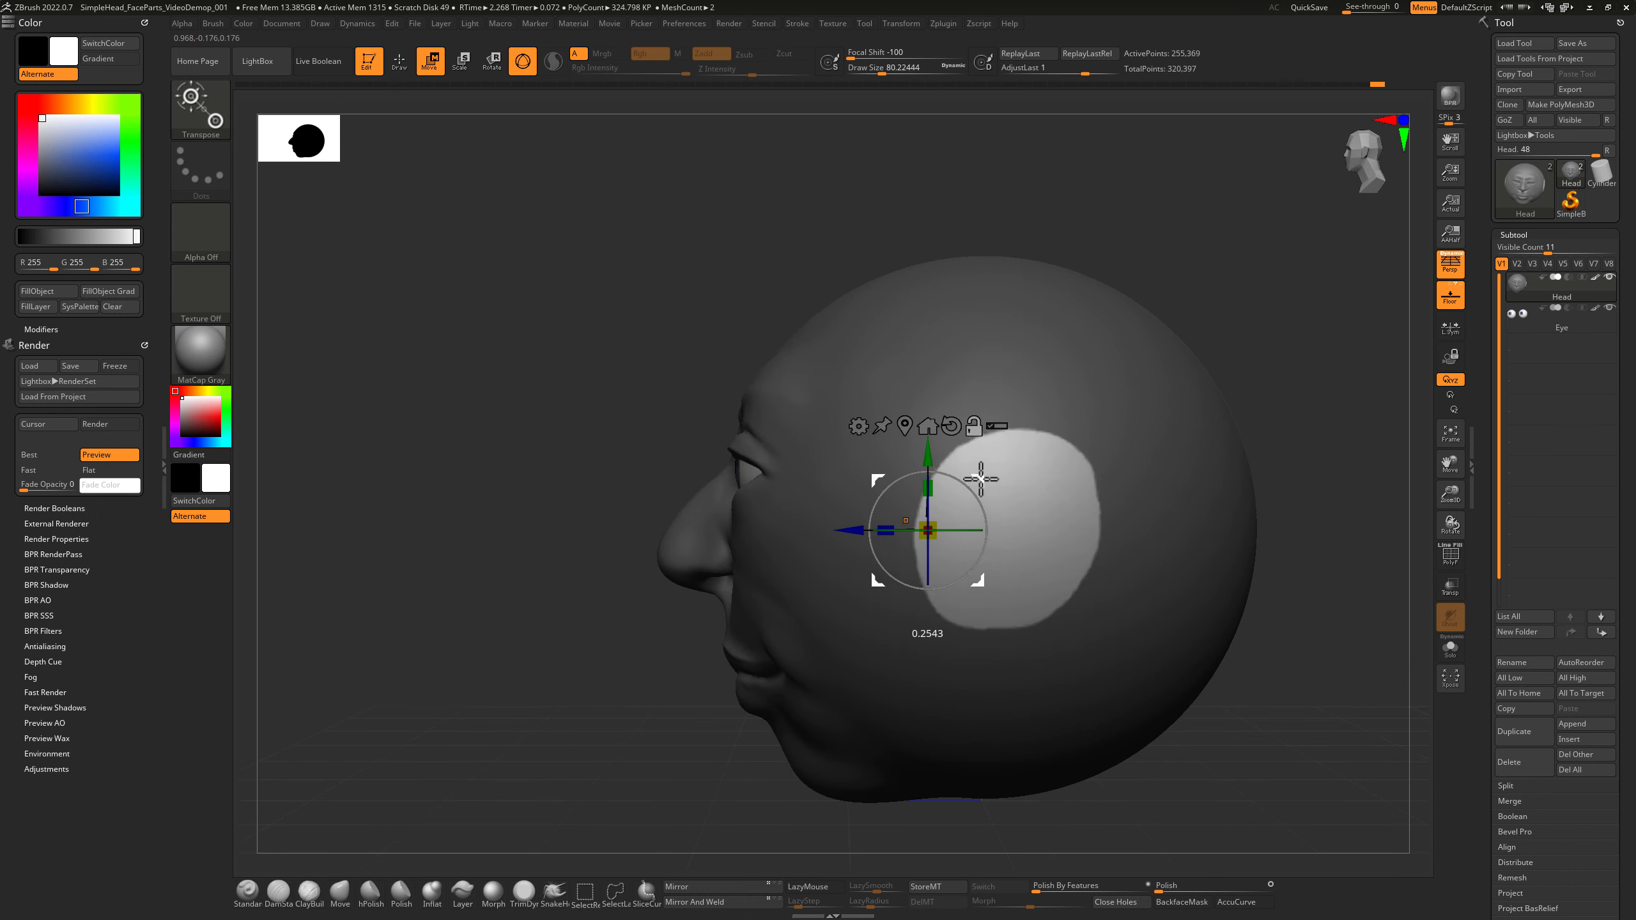
drag(1132, 349, 1238, 285)
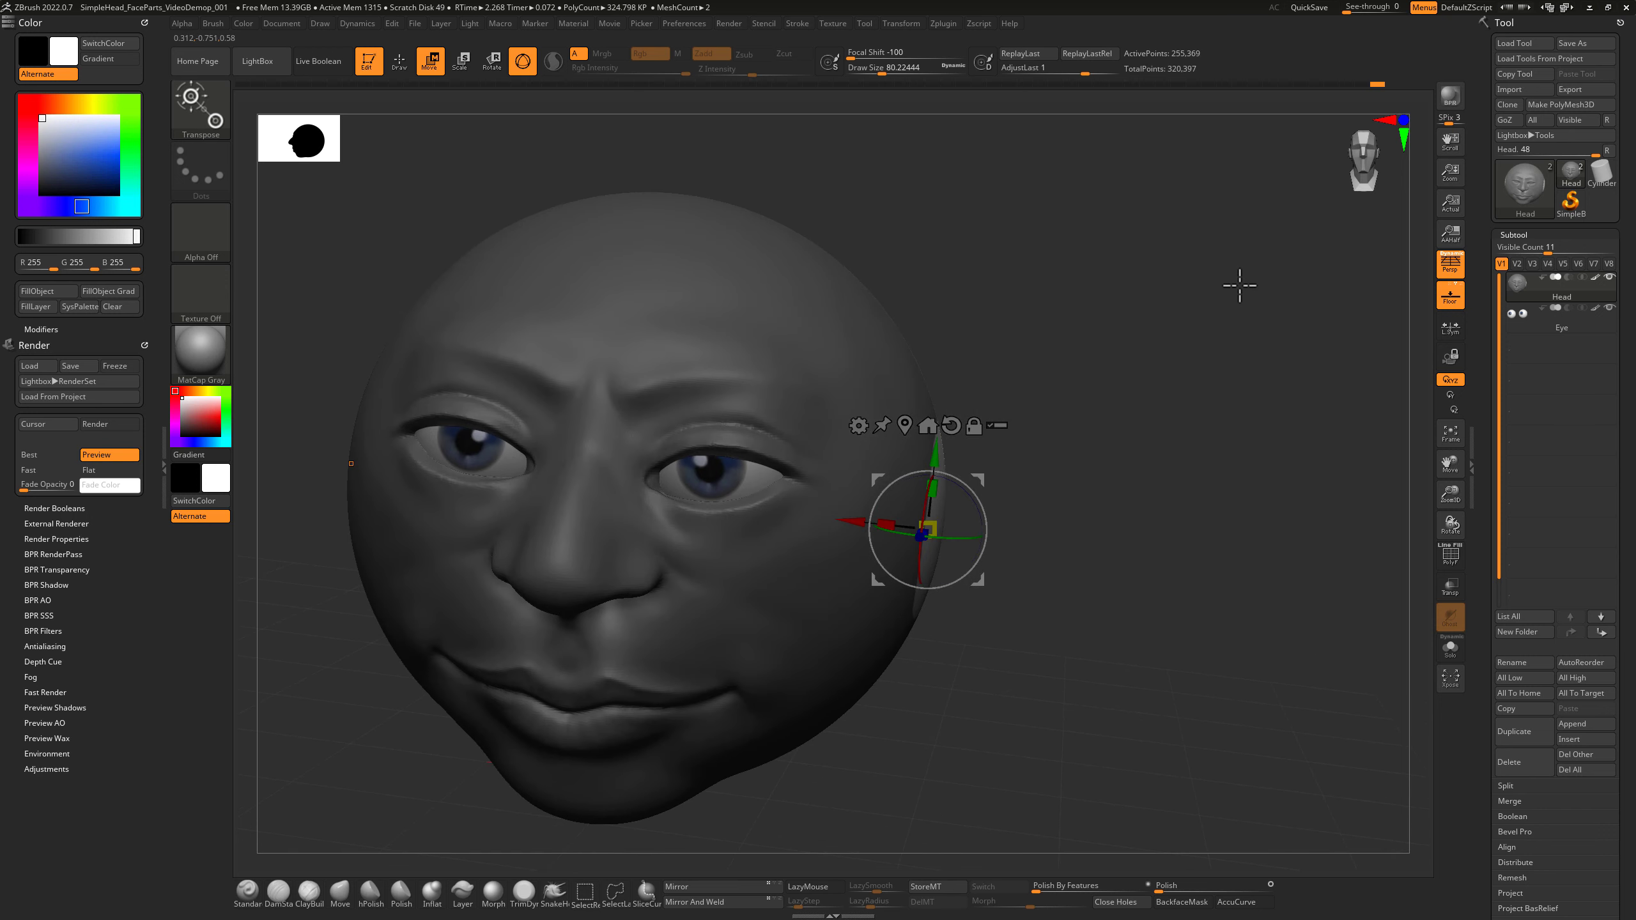
Rotate the unmasked ear areas outward around their front edges by about 22 degrees, and fine-tune how far they stick out.
drag(1070, 394, 973, 558)
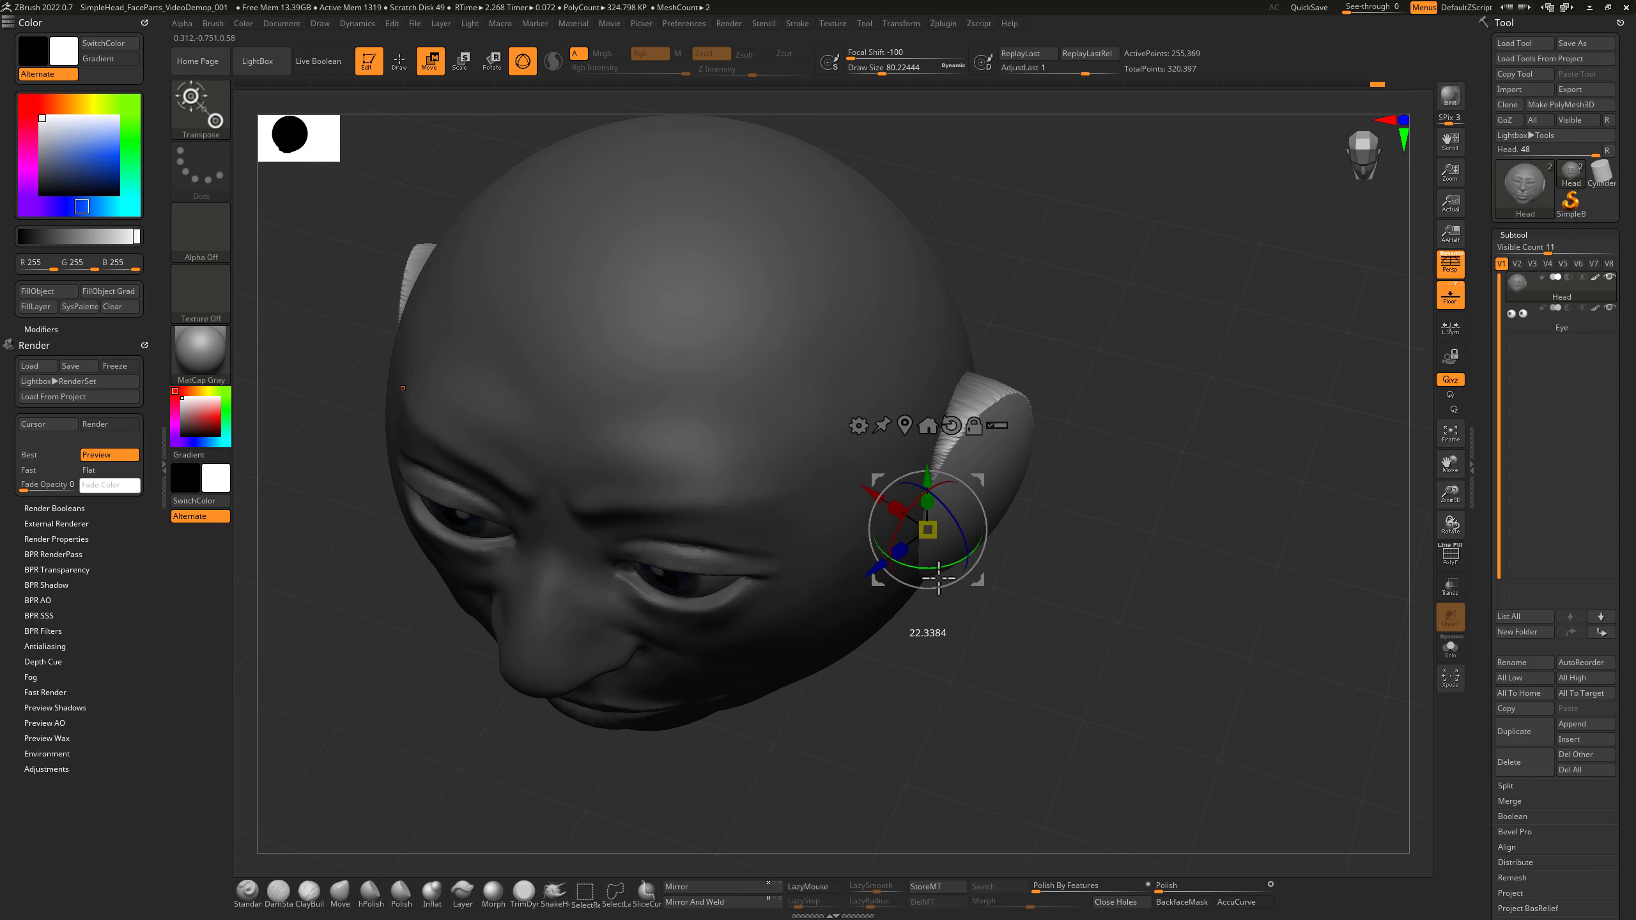
drag(997, 647, 1005, 593)
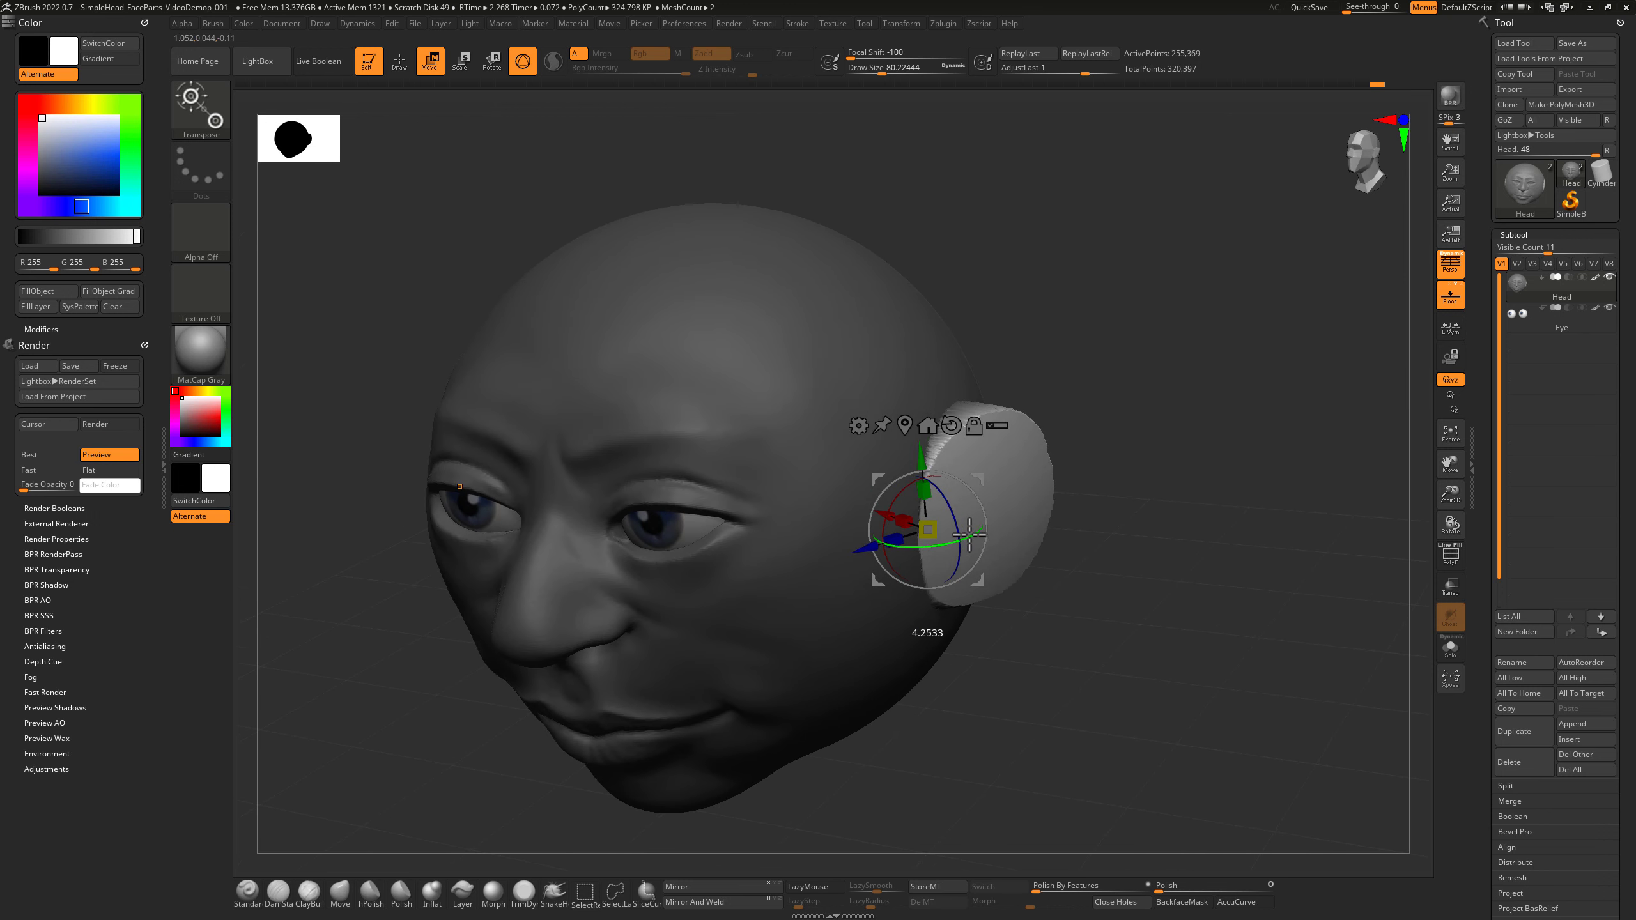
drag(1111, 542, 1071, 497)
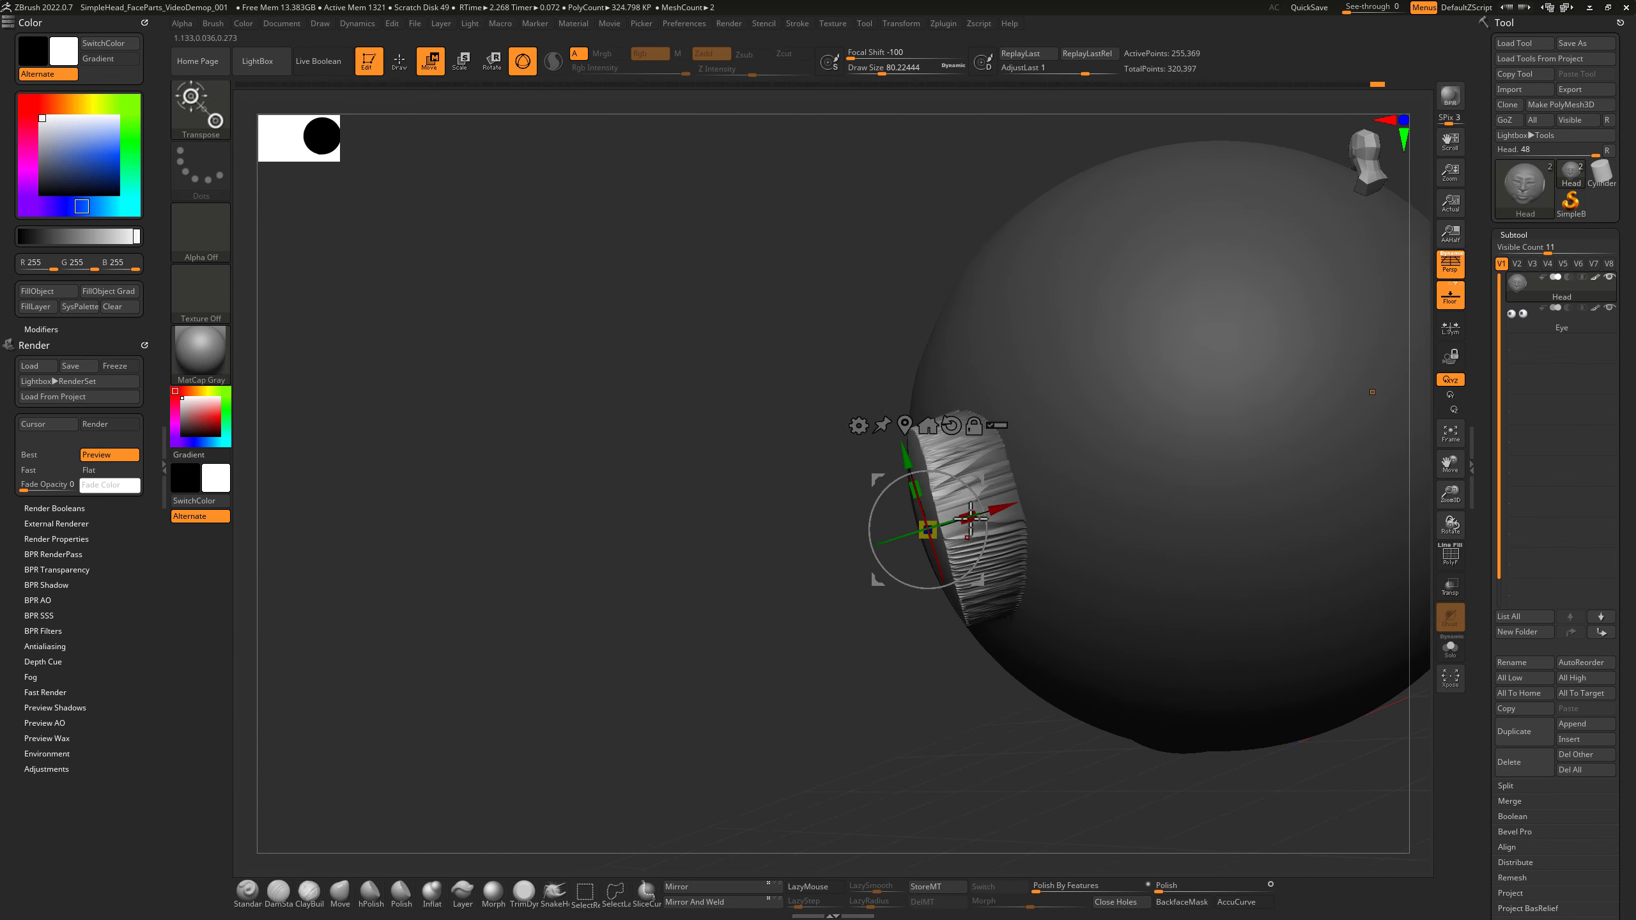
drag(971, 520, 995, 666)
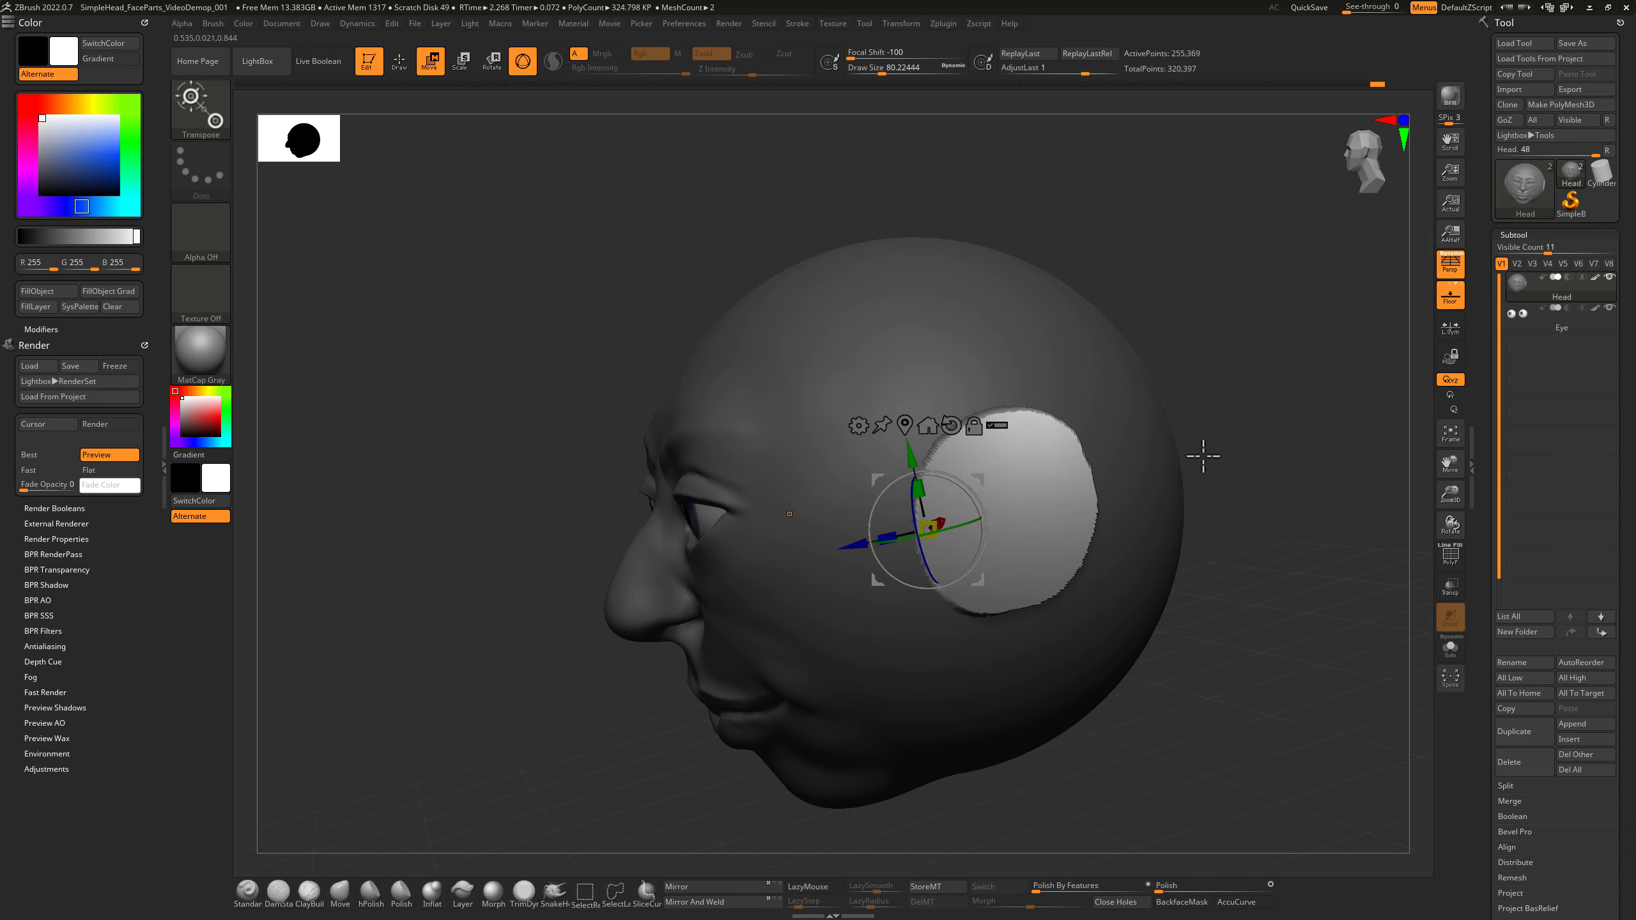
Return to Draw mode and clear the mask from the head.
drag(1203, 456, 1191, 464)
click(399, 67)
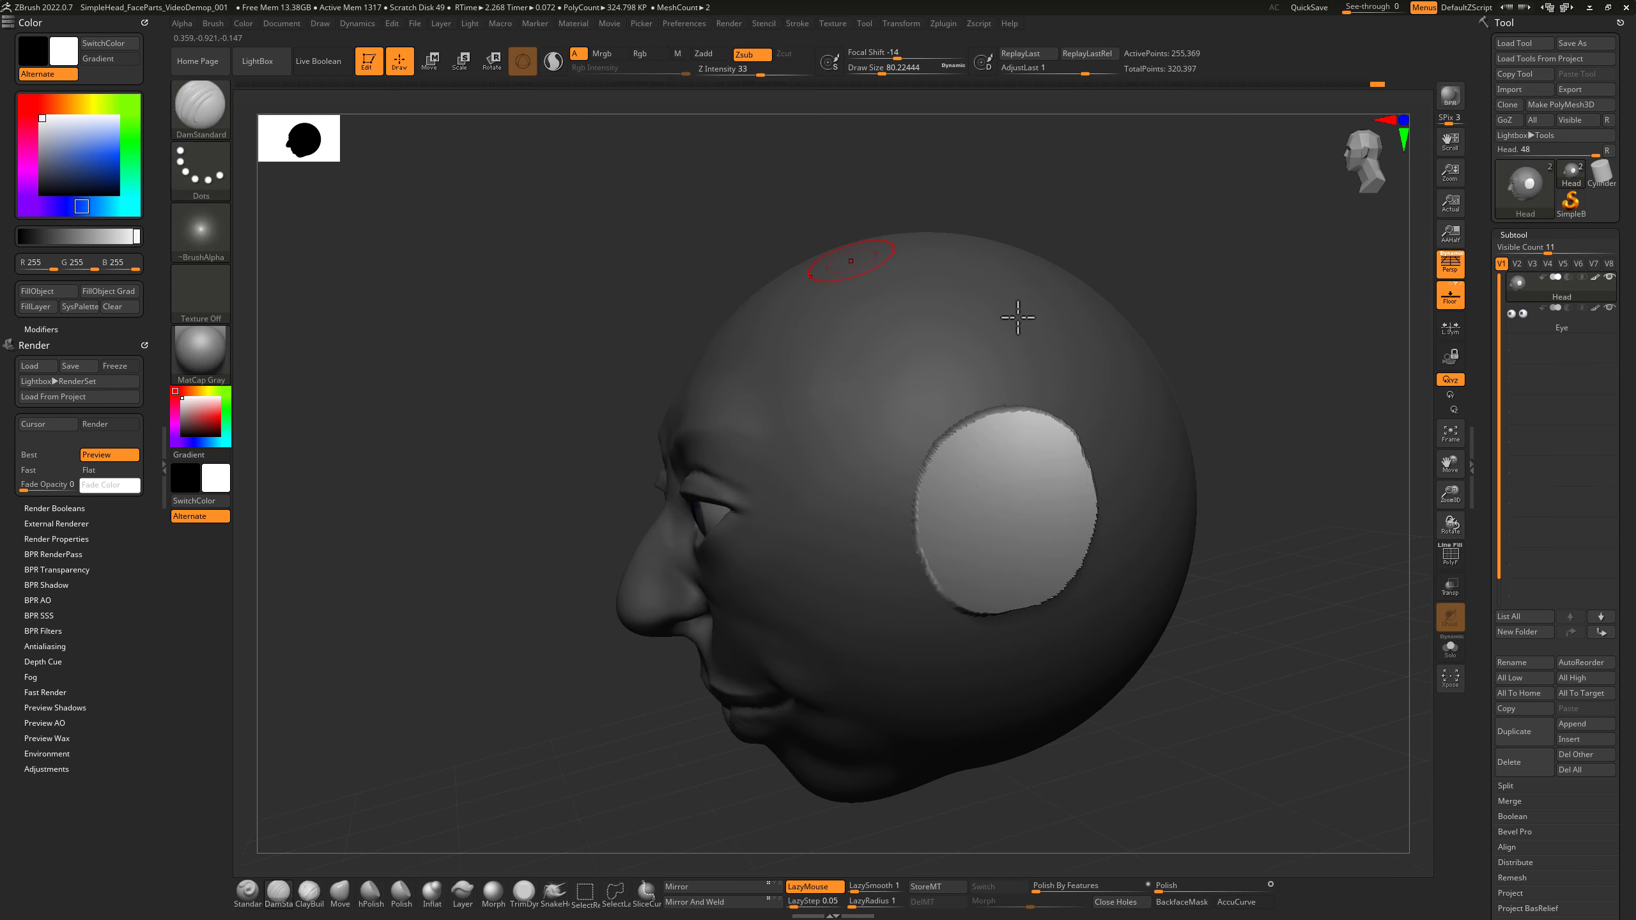
mouse_move(1282, 308)
ctrl+mouse_down()
mouse_move(1256, 461)
mouse_move(1283, 425)
mouse_move(1205, 442)
ctrl+mouse_up()
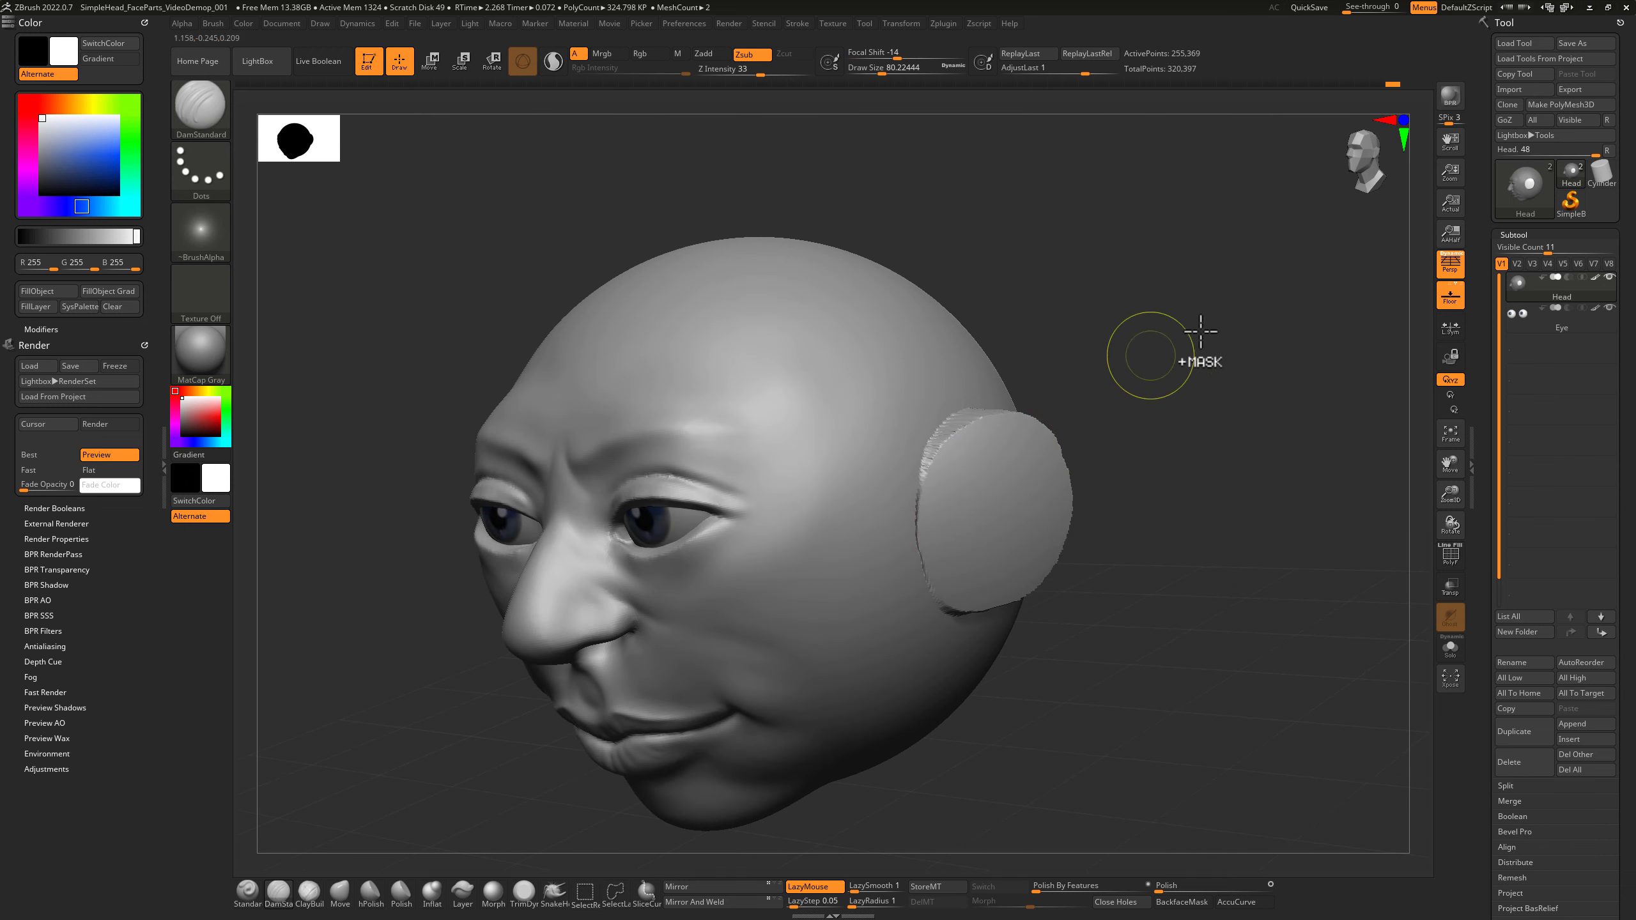
Remesh the head with DynaMesh and smooth the rough edges of the blocked-out ears using a draw size of about 116.
ctrl+drag(1229, 317, 1185, 412)
key(s)
drag(966, 500, 978, 499)
key(shift)
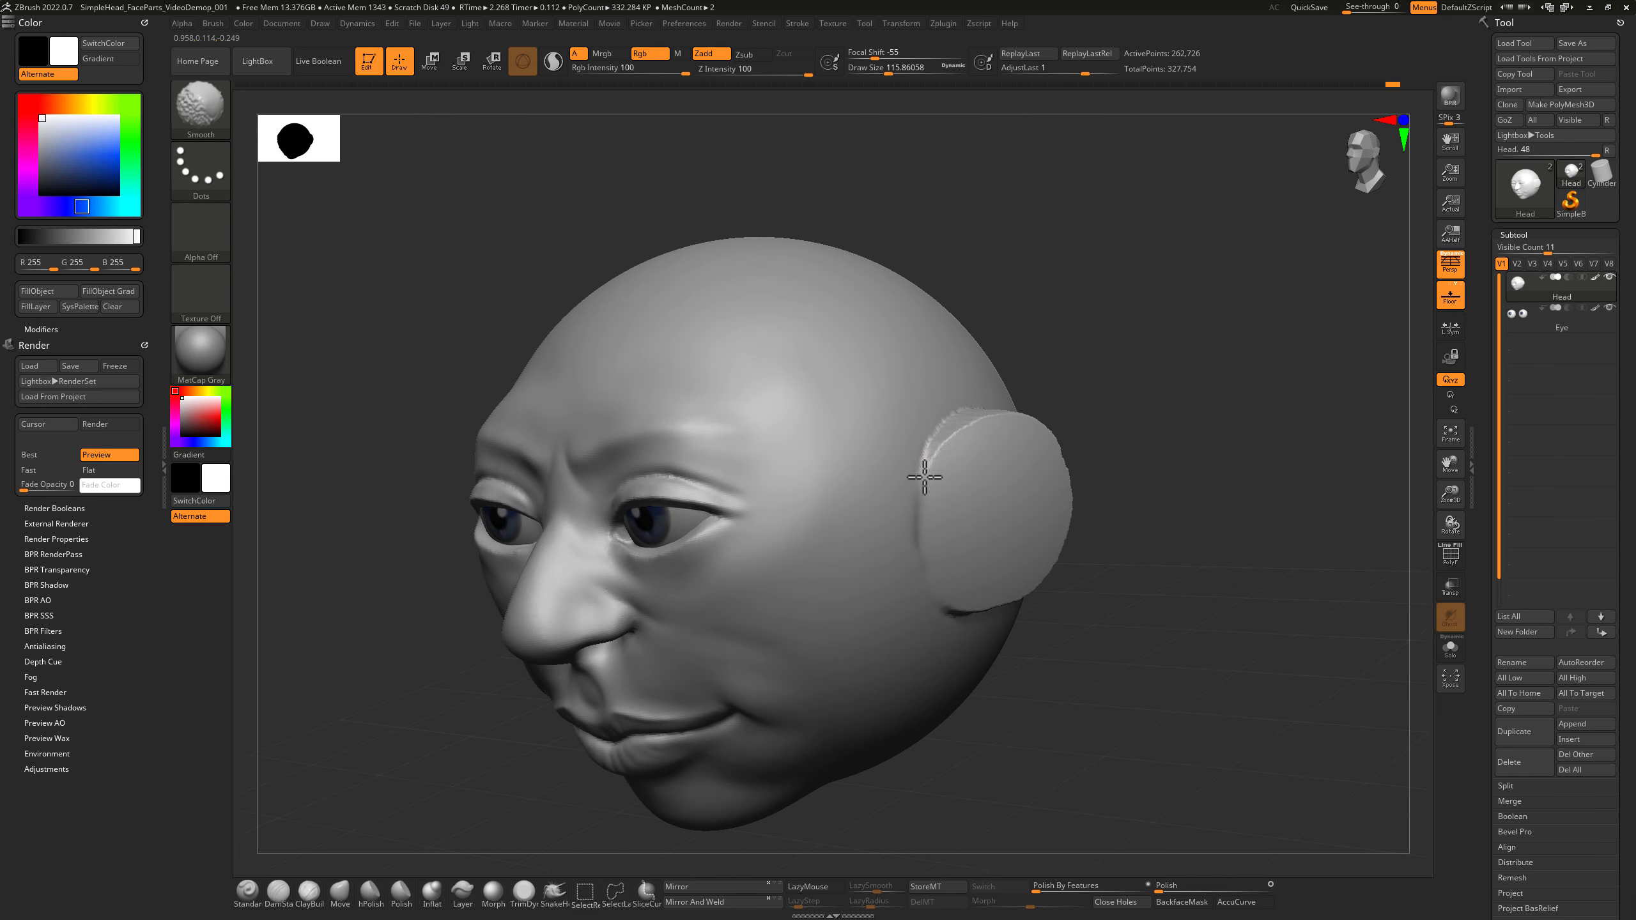
shift+drag(1137, 478, 1038, 547)
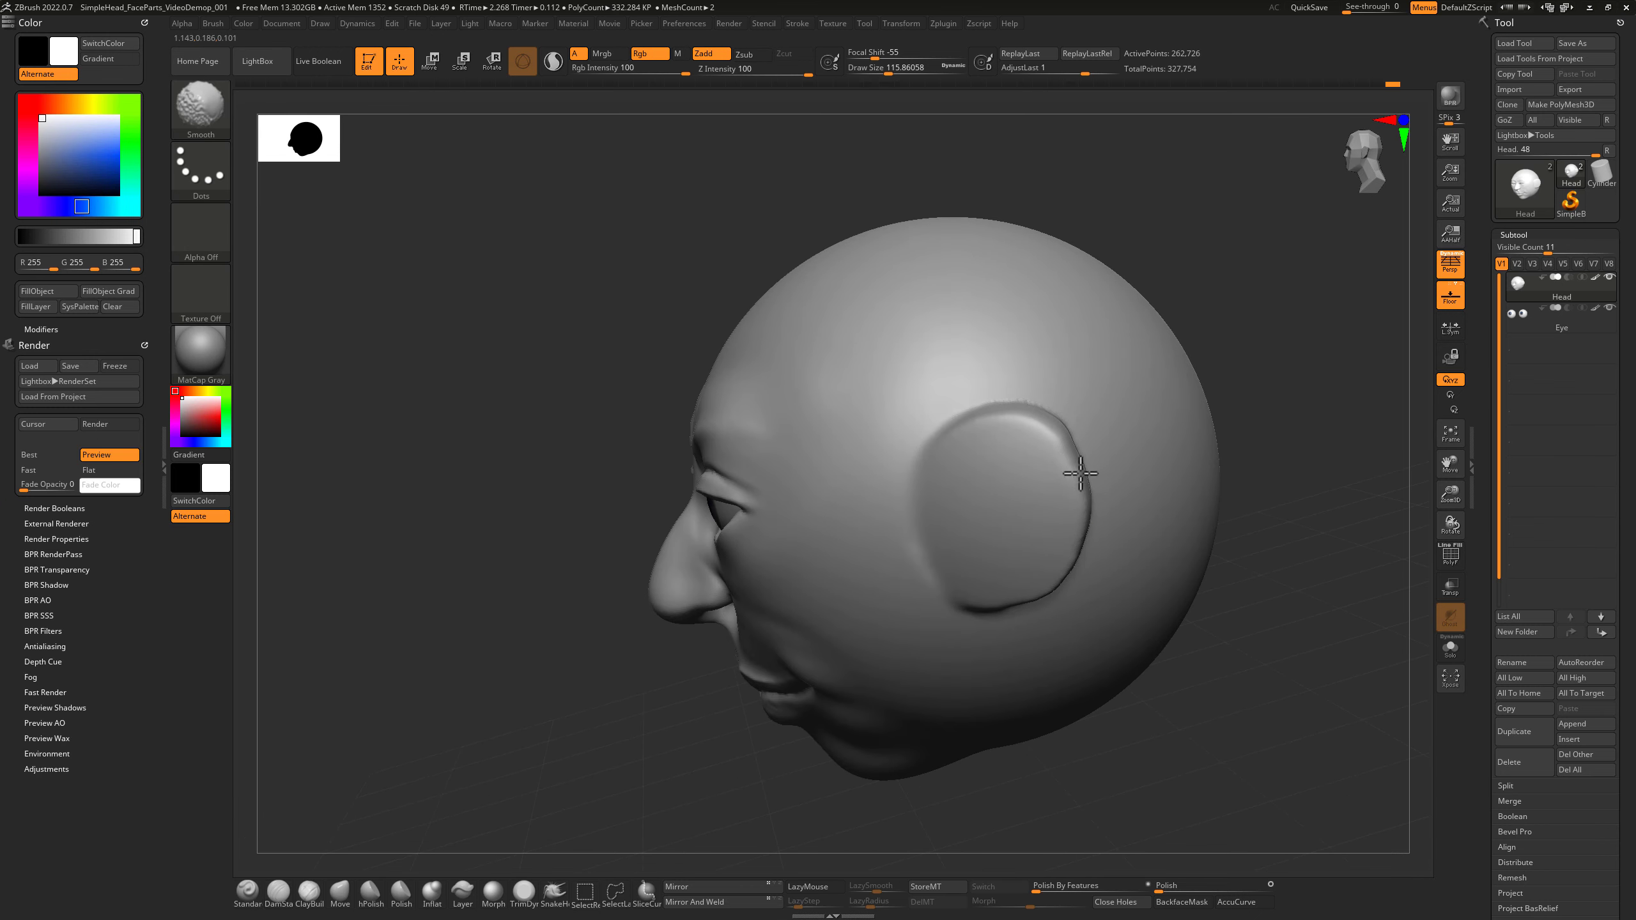
drag(1253, 402, 1096, 475)
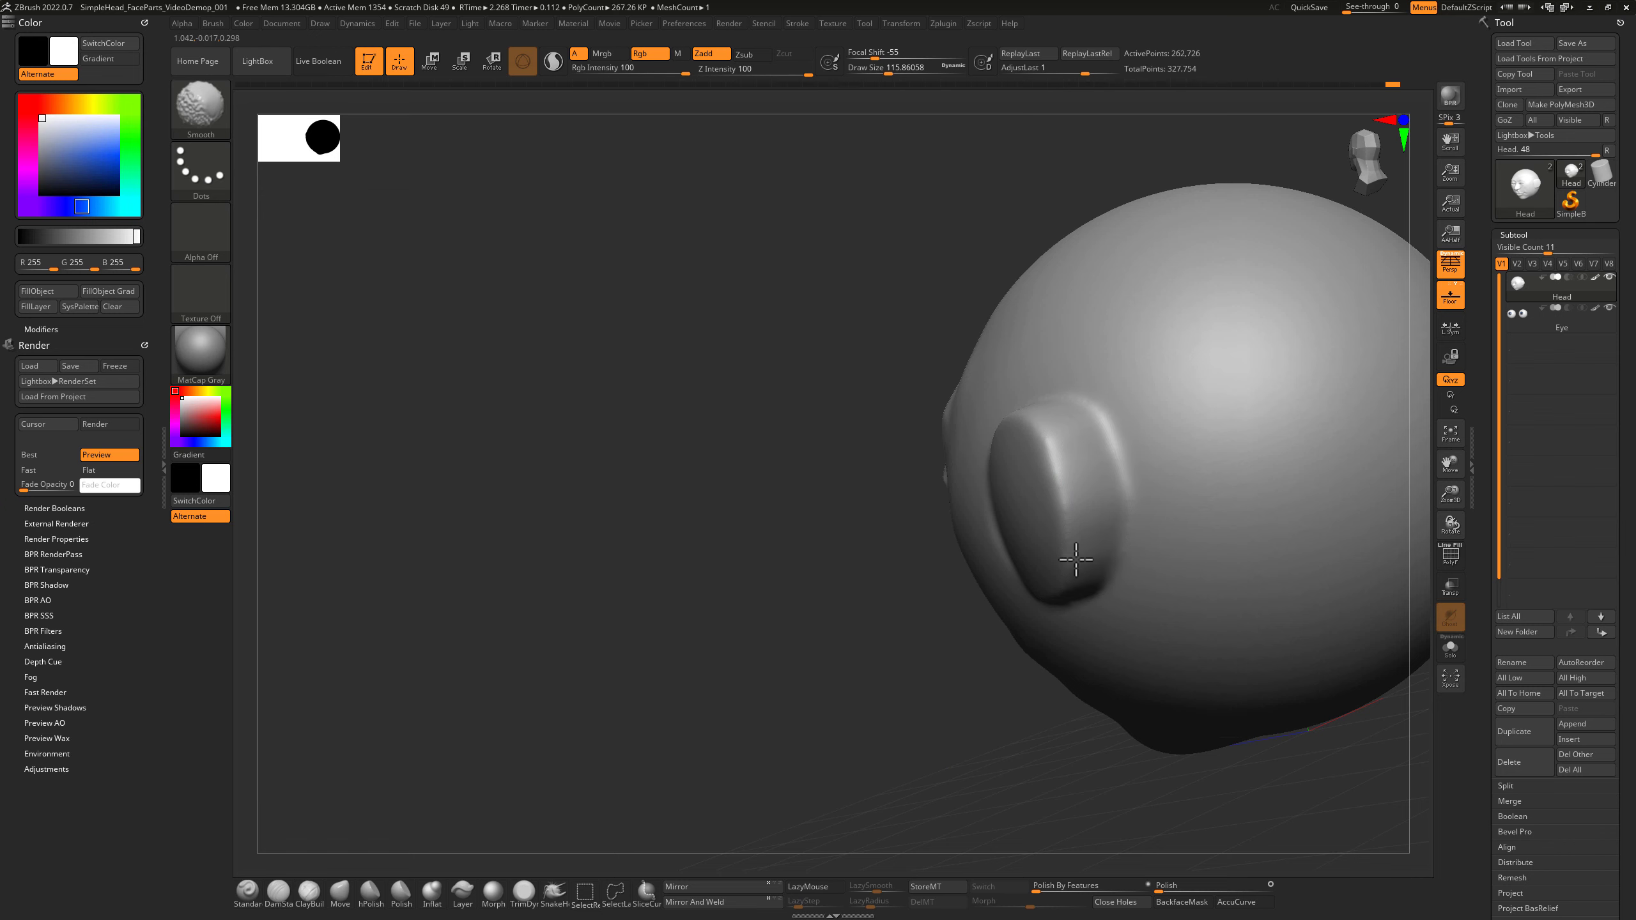
mouse_move(1060, 518)
shift+mouse_down()
mouse_move(994, 705)
mouse_move(1164, 540)
mouse_move(1206, 544)
mouse_move(1177, 537)
mouse_move(1205, 519)
mouse_move(1208, 539)
mouse_move(1195, 501)
mouse_move(1201, 530)
mouse_move(1199, 515)
shift+mouse_up()
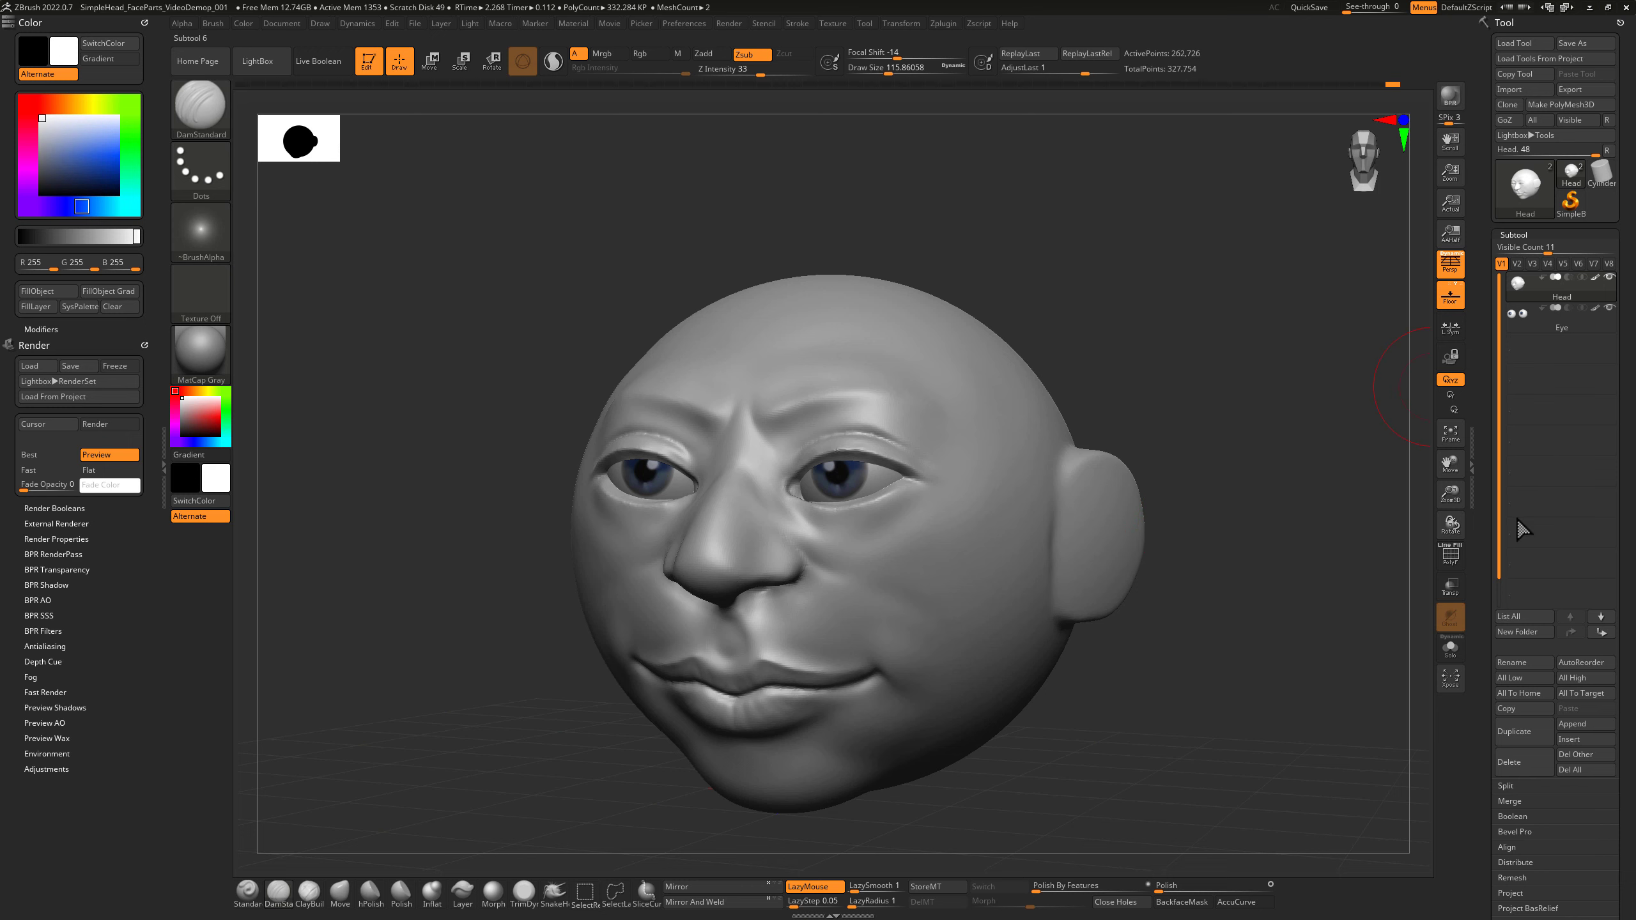
Append a cylinder subtool, turn it on its side and flatten it into a disc at the side of the head.
click(1579, 724)
click(1211, 612)
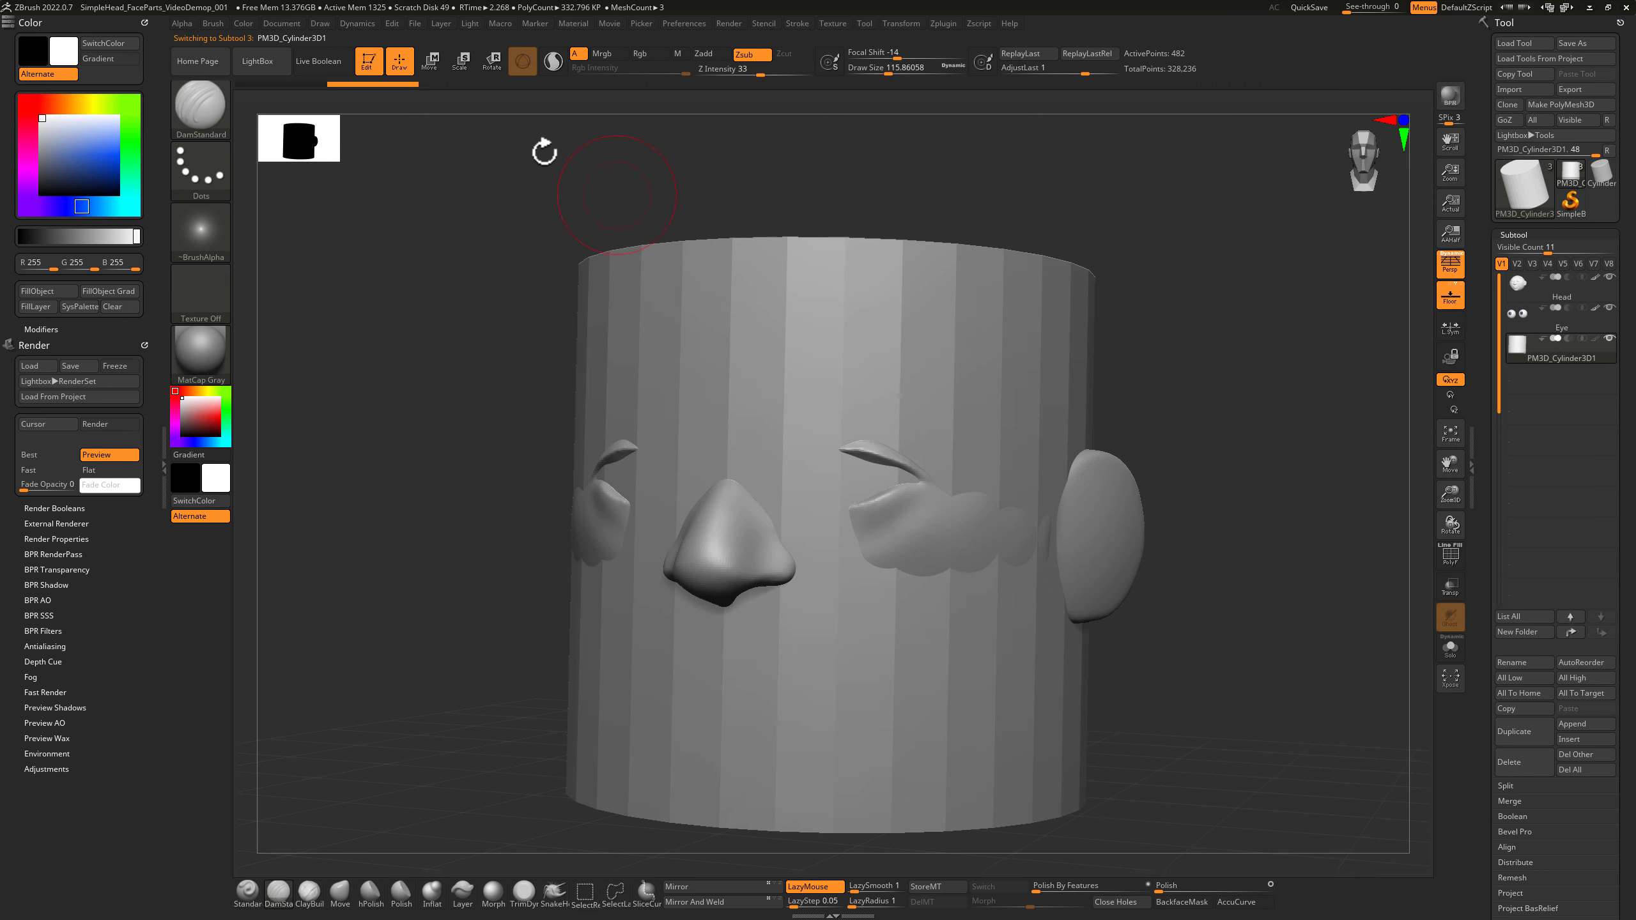
click(438, 68)
drag(871, 495, 636, 463)
drag(906, 540, 1143, 548)
drag(1360, 461, 1138, 467)
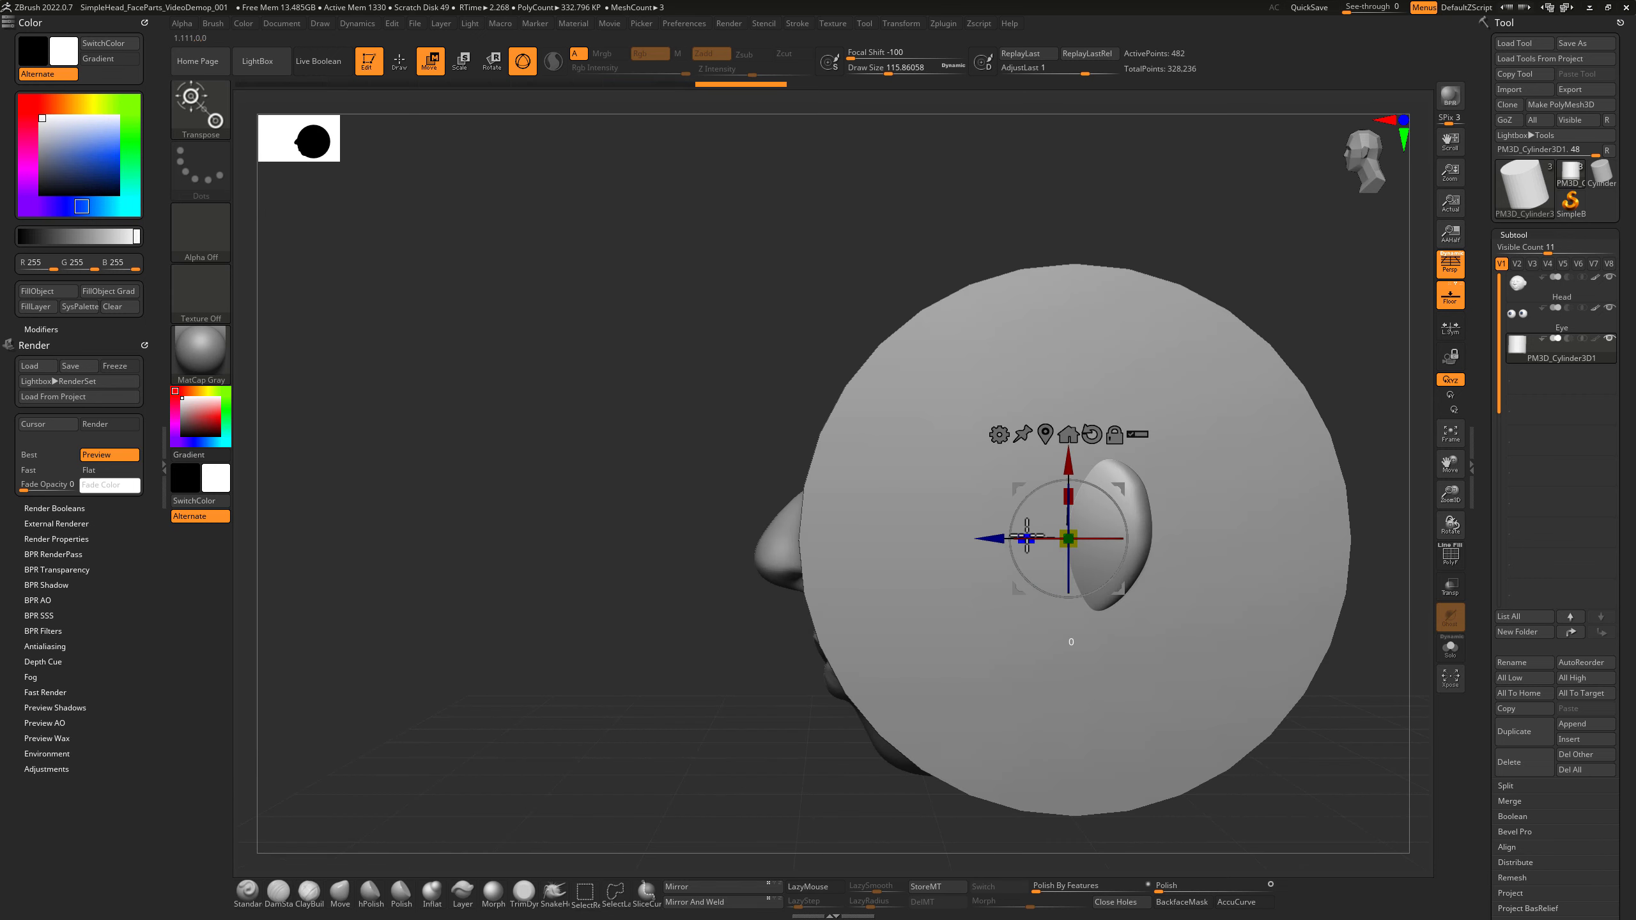
drag(1027, 535, 1093, 535)
drag(1306, 362, 1131, 487)
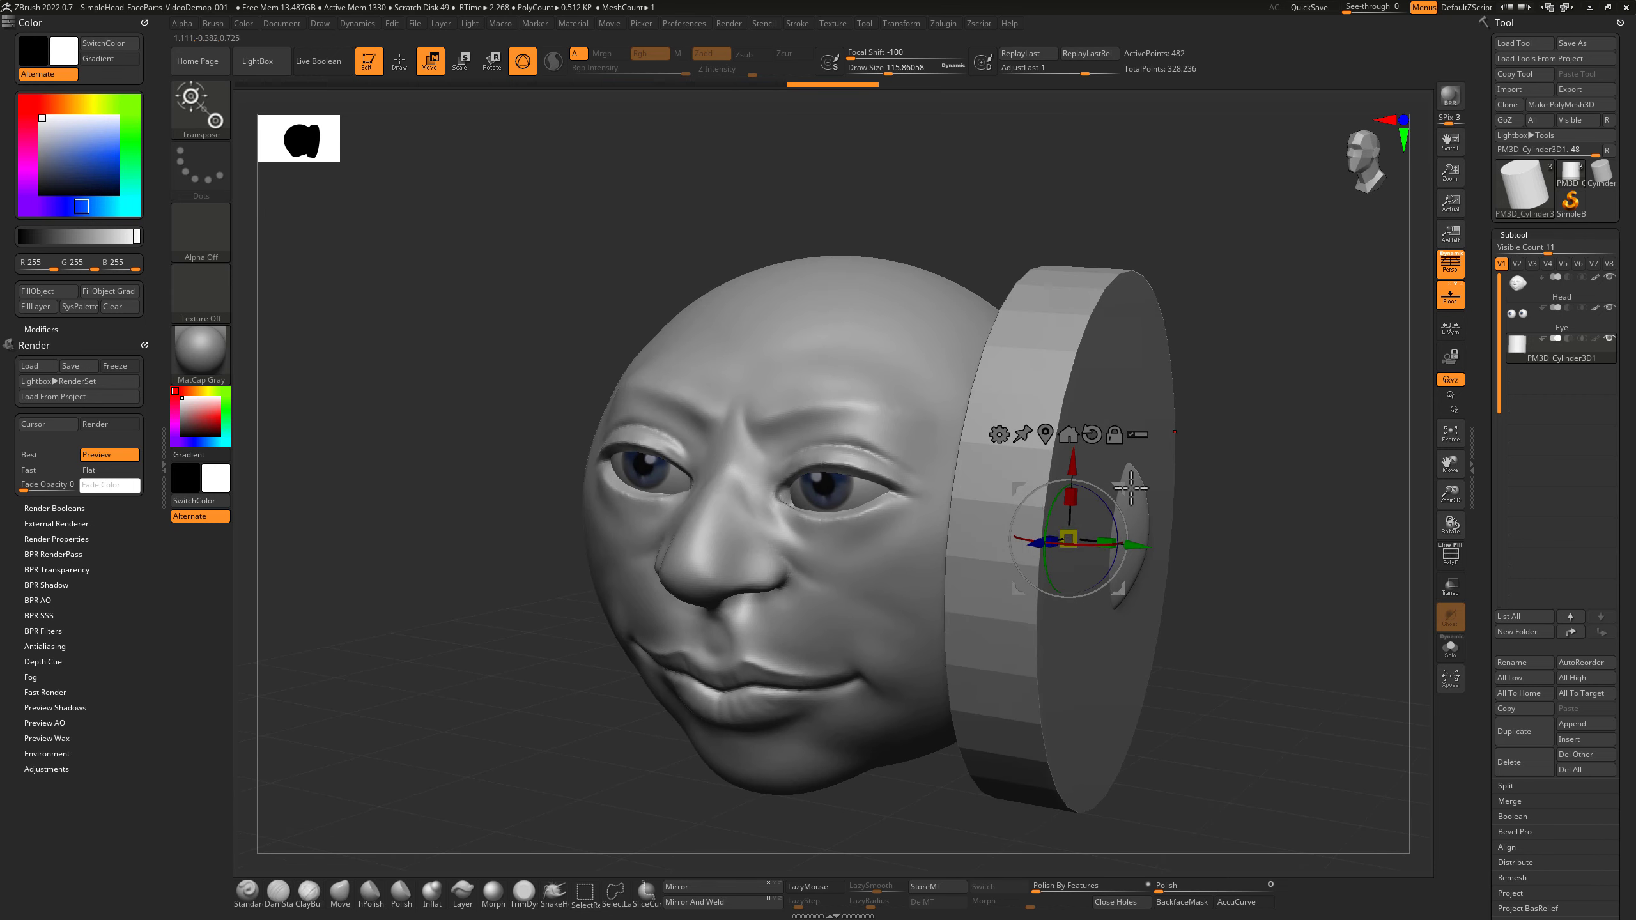
Scale the disc down to roughly ear size and position it on the side of the head above the sculpted ear.
drag(1069, 538, 983, 618)
drag(974, 638, 1057, 335)
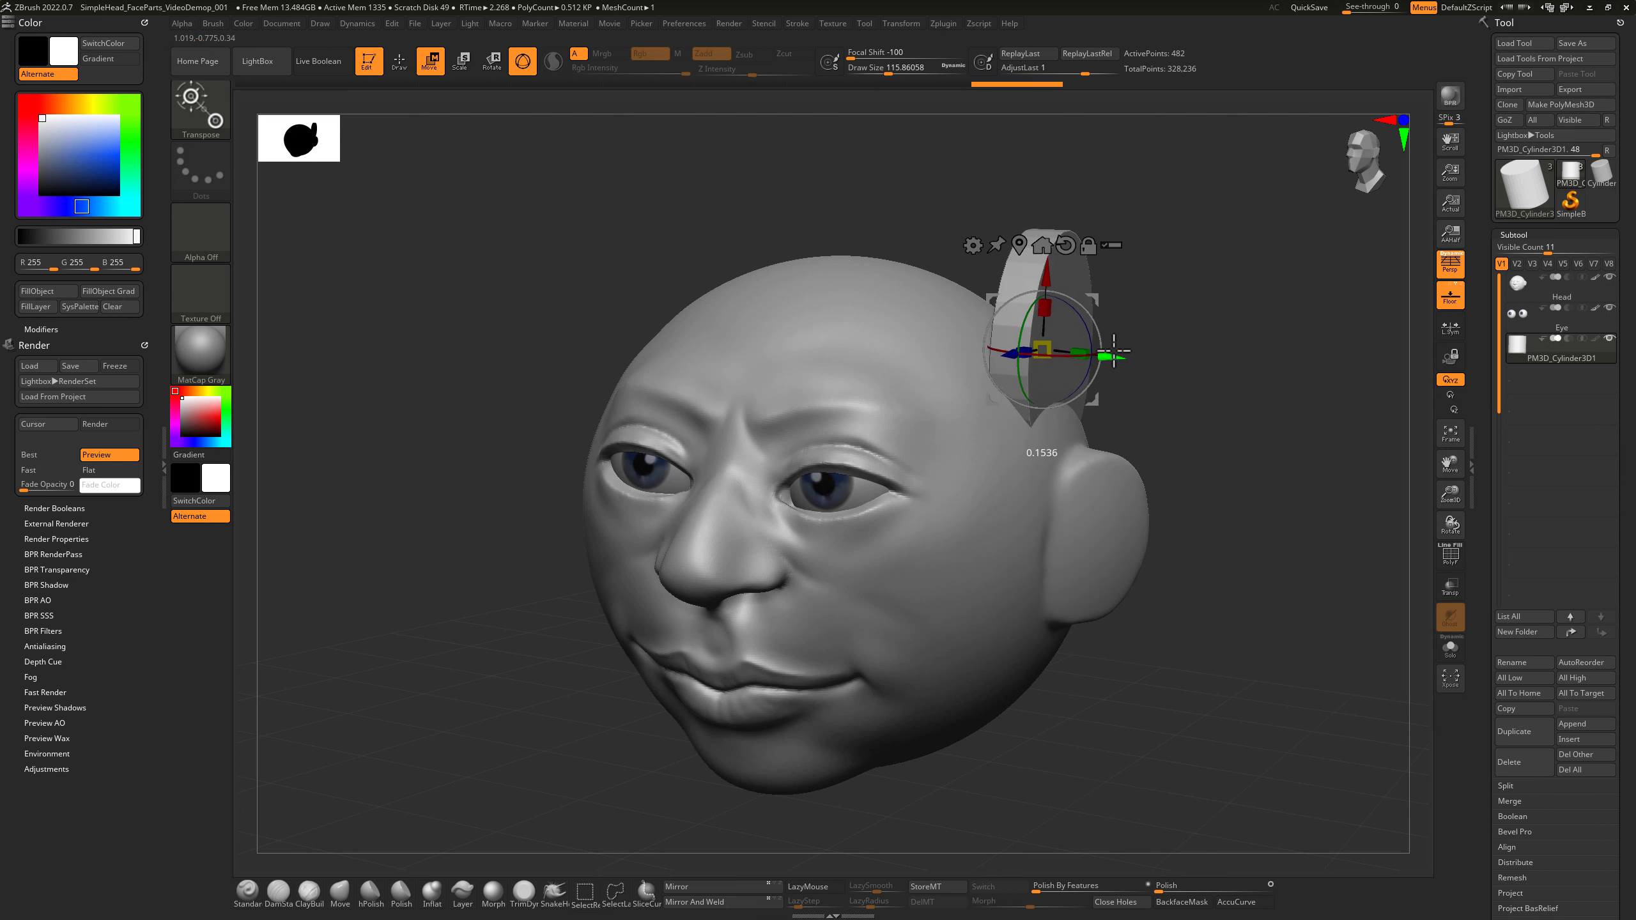
drag(1045, 298, 1045, 341)
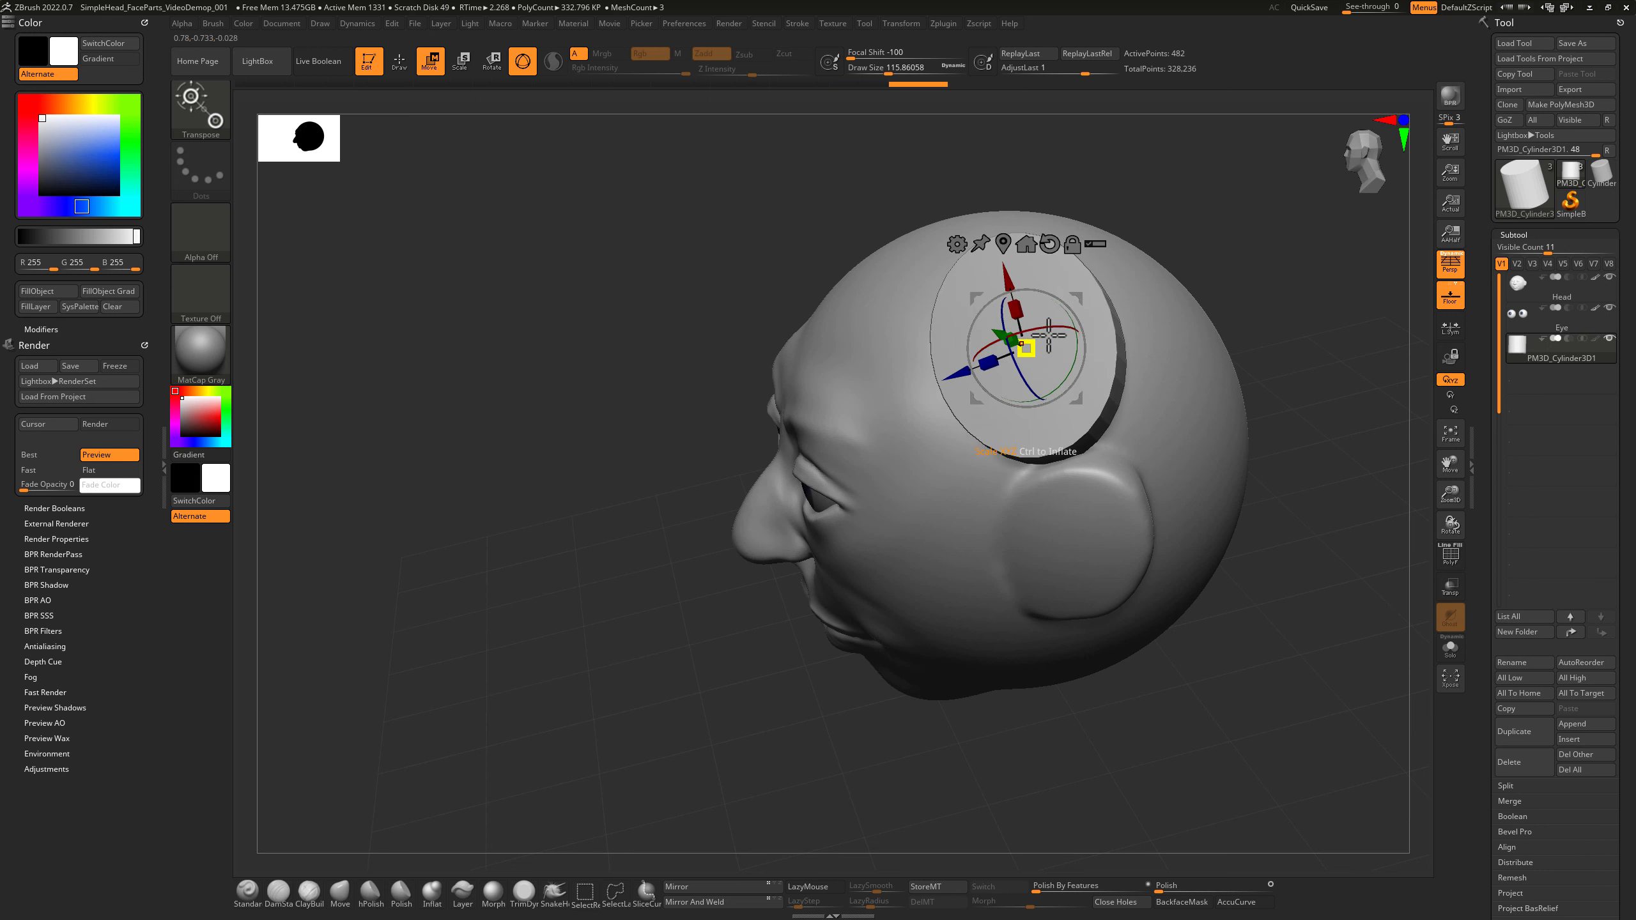
drag(1171, 310, 1264, 306)
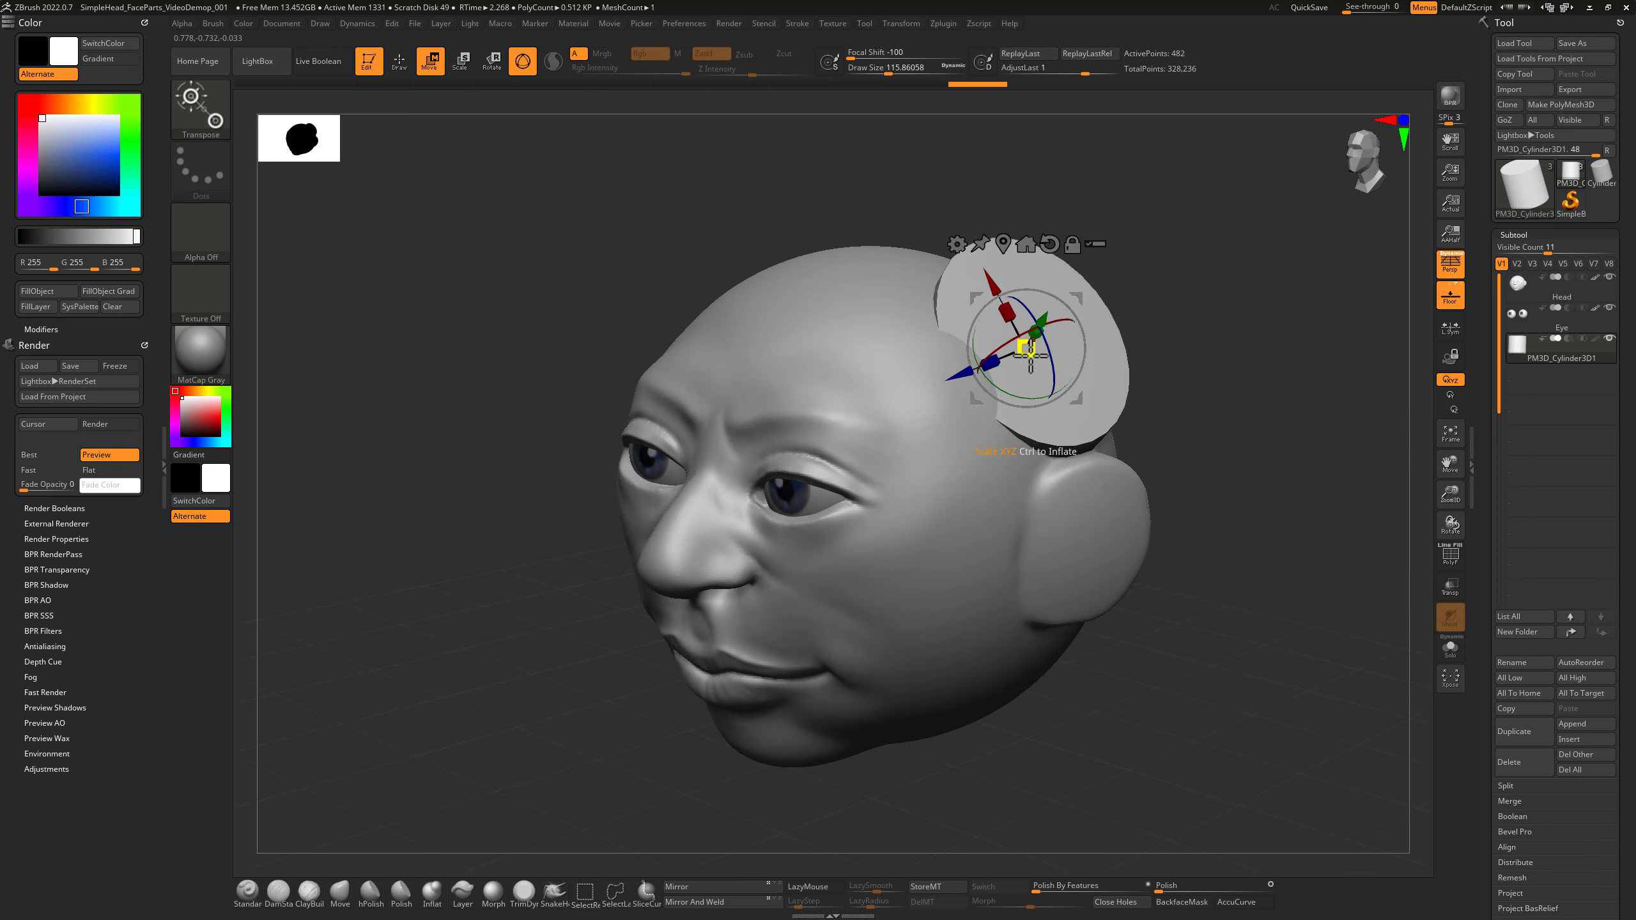
Shift the disc outward, tilt it to match the ear's outward angle and fine-tune its thickness.
drag(1159, 338, 1124, 360)
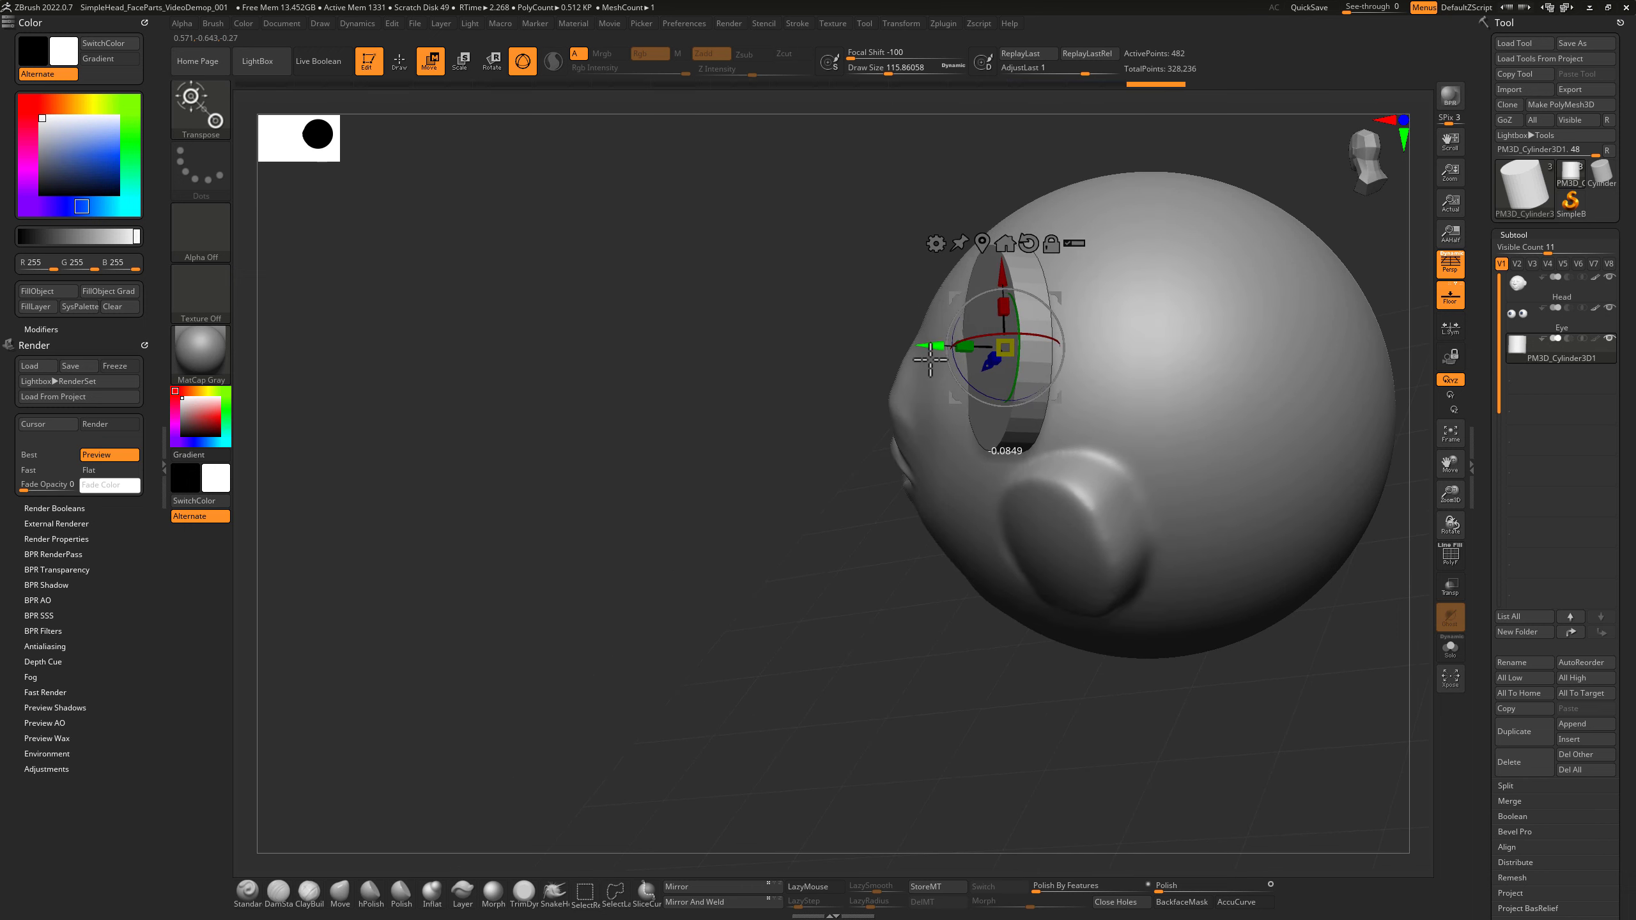
drag(930, 361, 1147, 373)
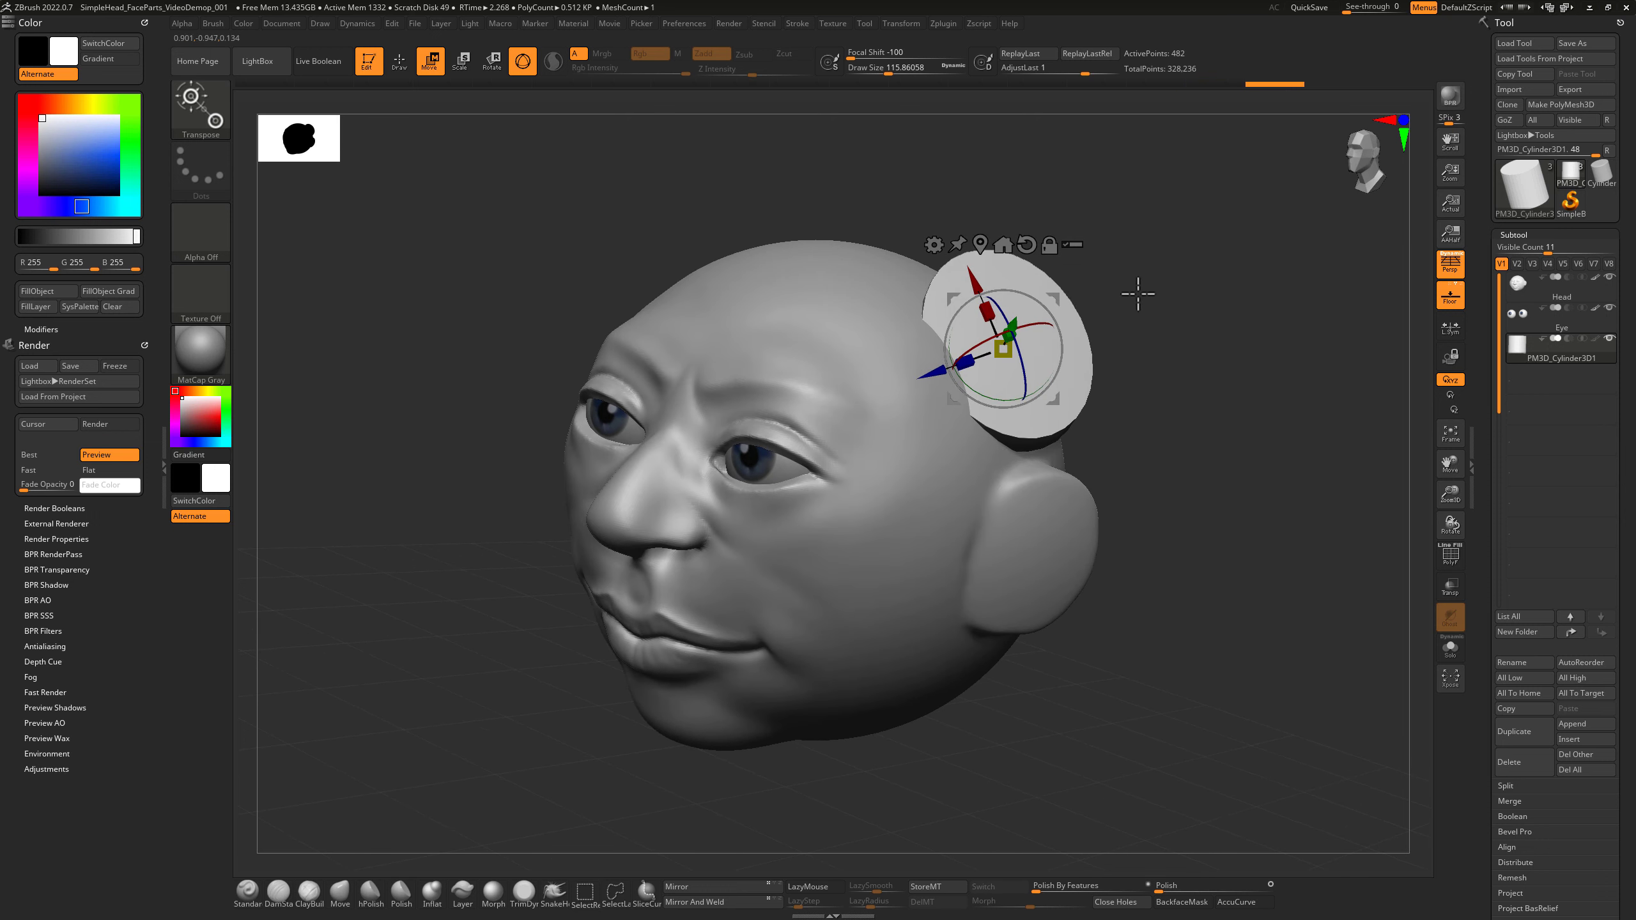
drag(1138, 294, 1133, 300)
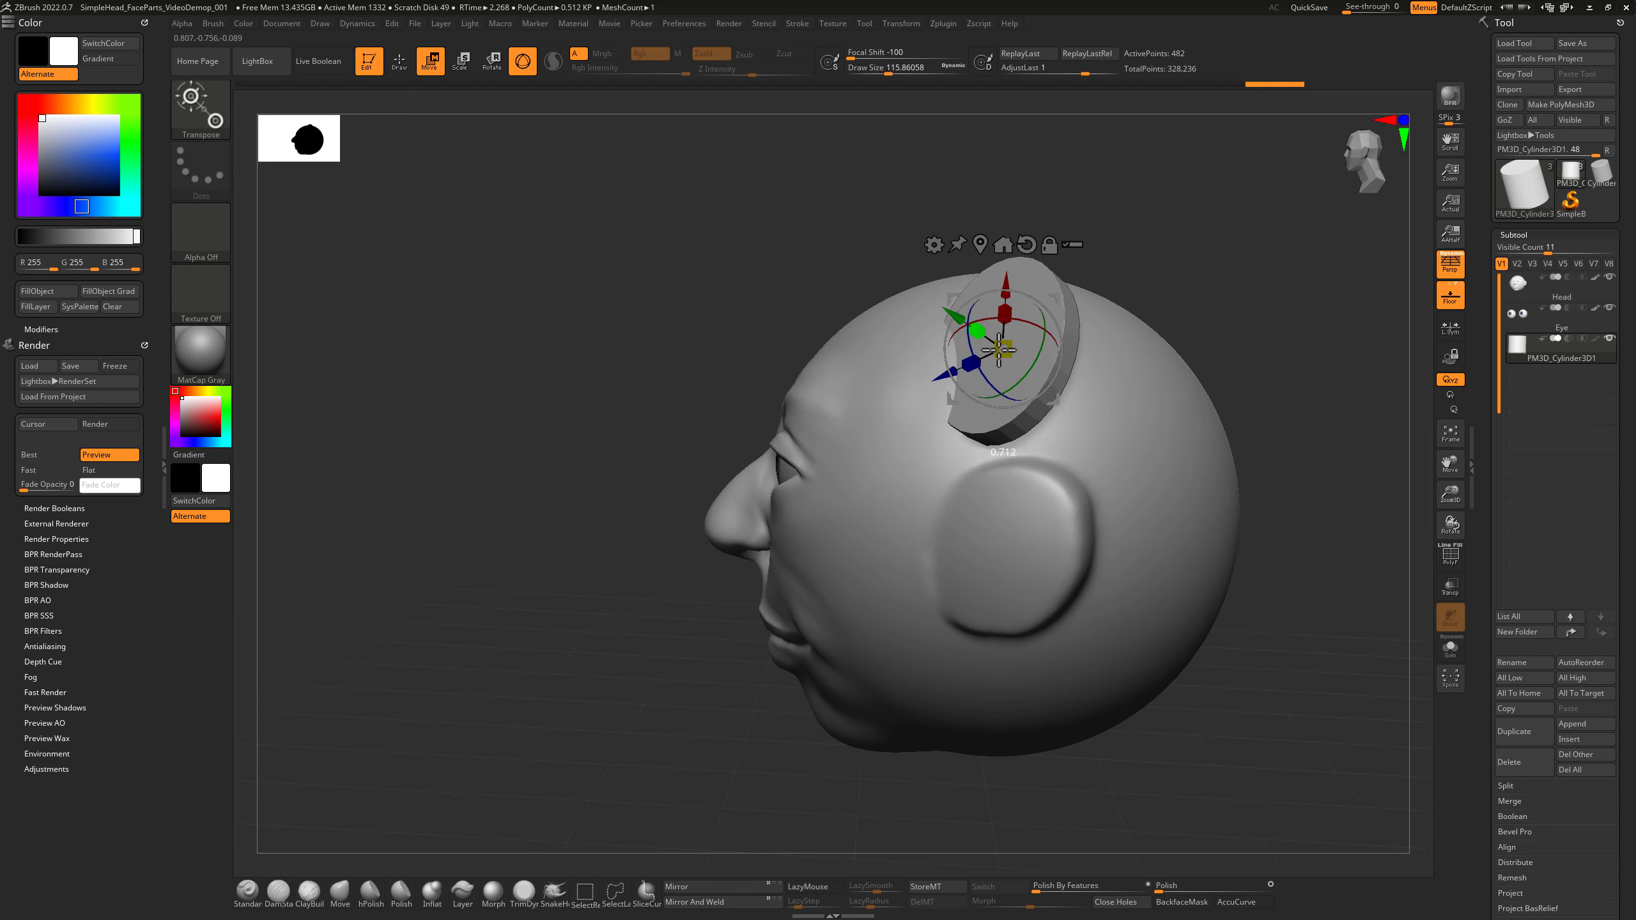
drag(1162, 251, 1087, 301)
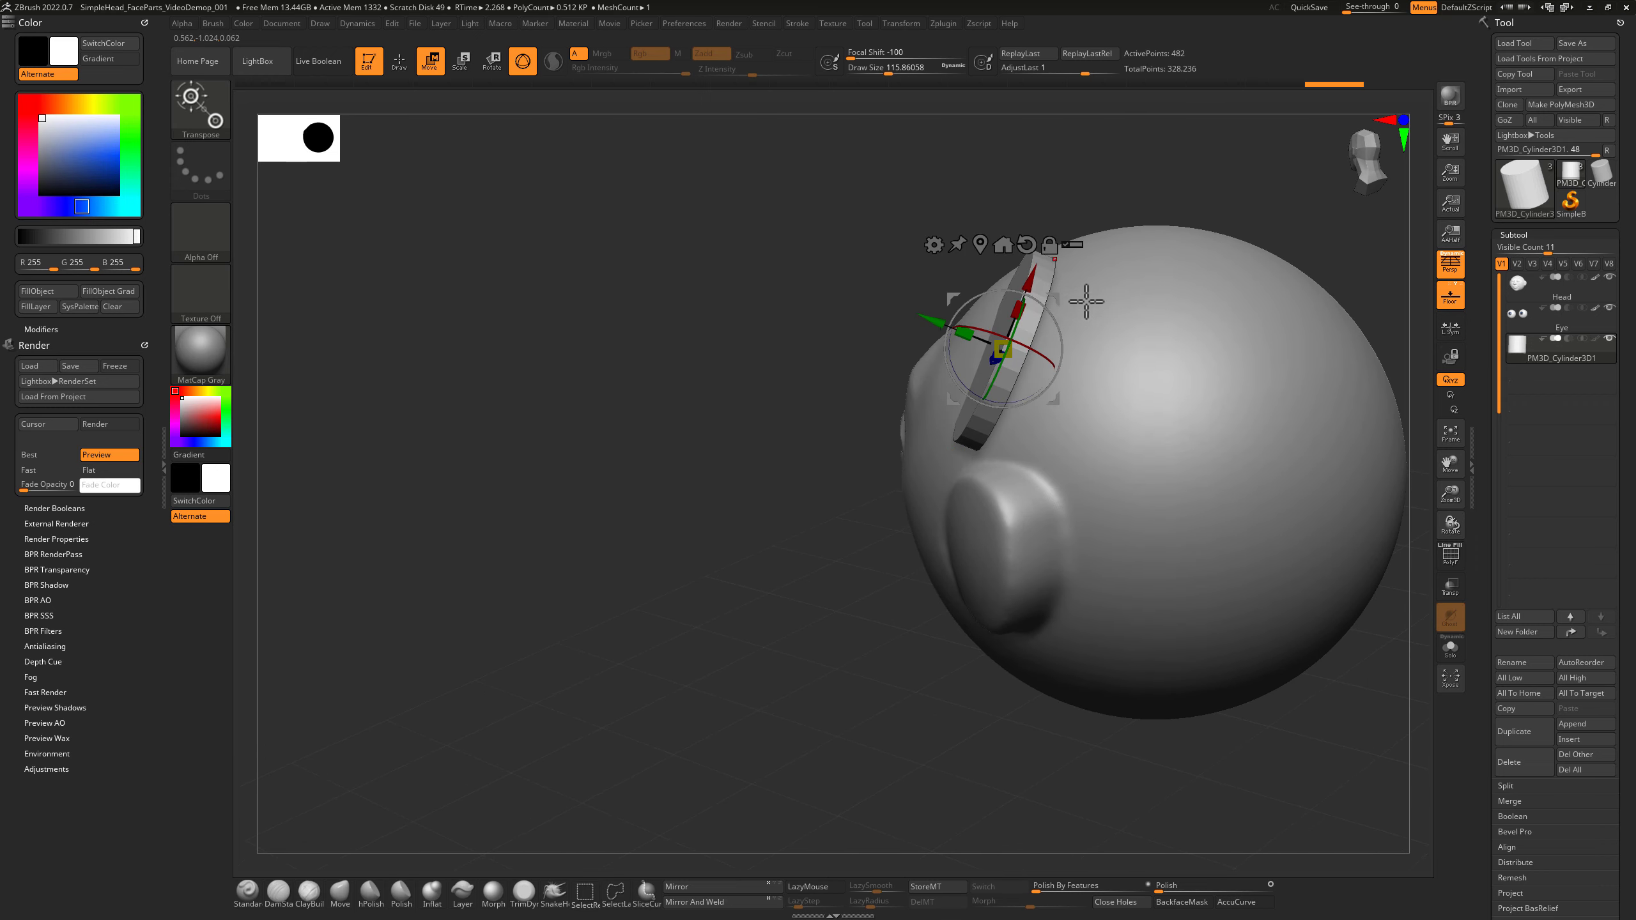
drag(923, 320, 916, 332)
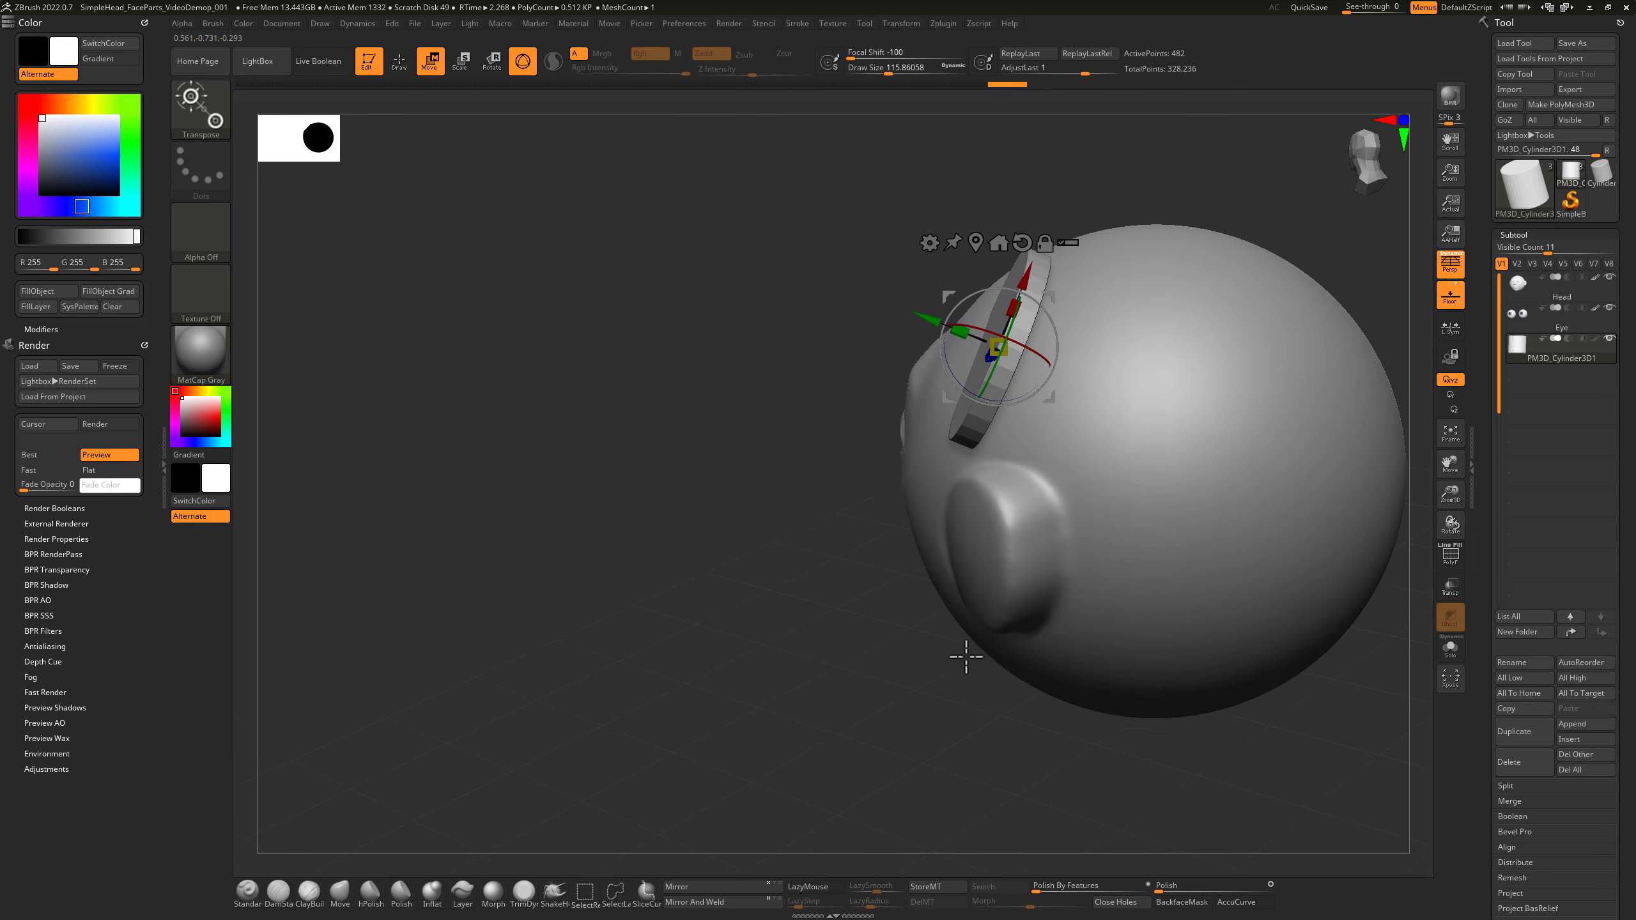
Duplicate the disc, shift the copy about 0.11 toward the back of the head and thicken it about 2.57 times.
drag(966, 657, 1126, 501)
click(1501, 731)
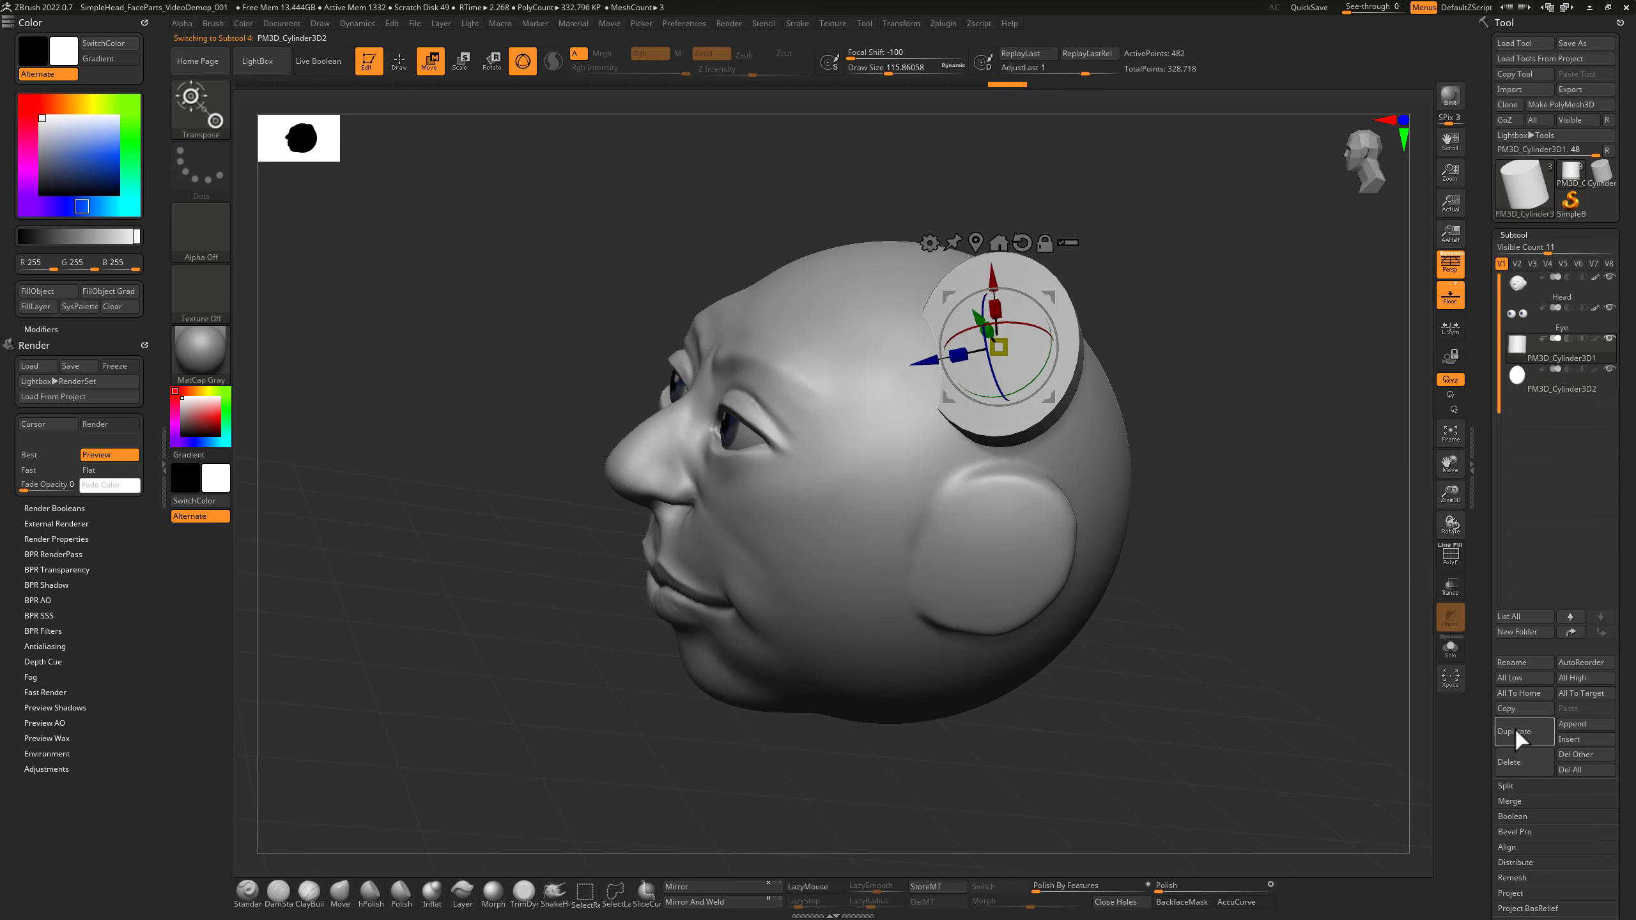
drag(1308, 490, 948, 318)
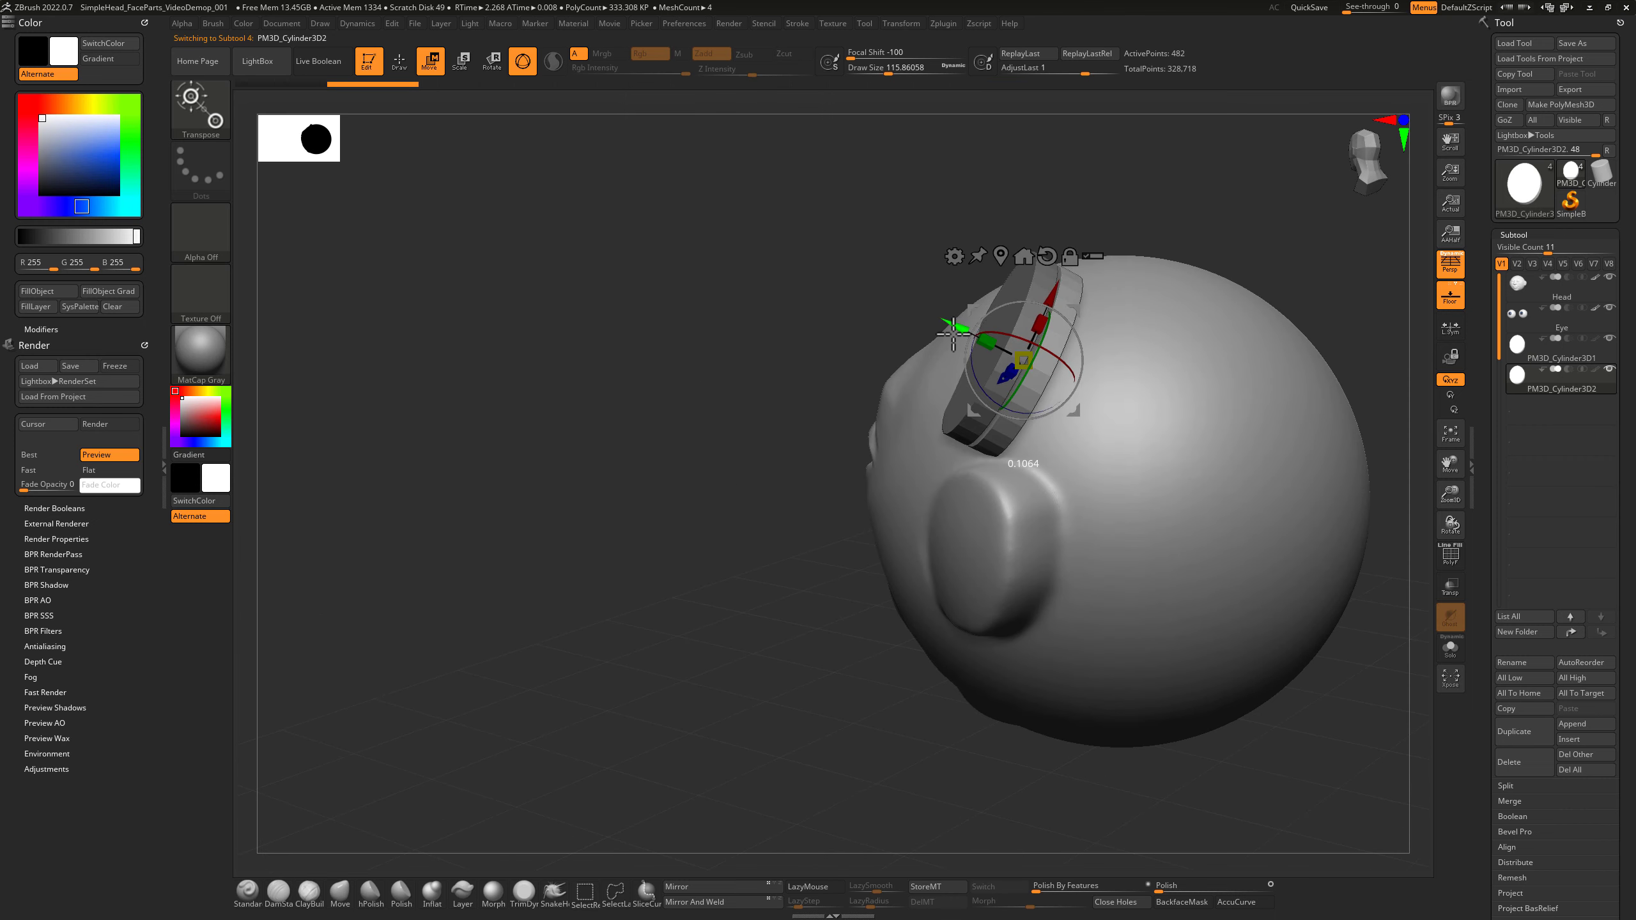
drag(1019, 358, 1025, 354)
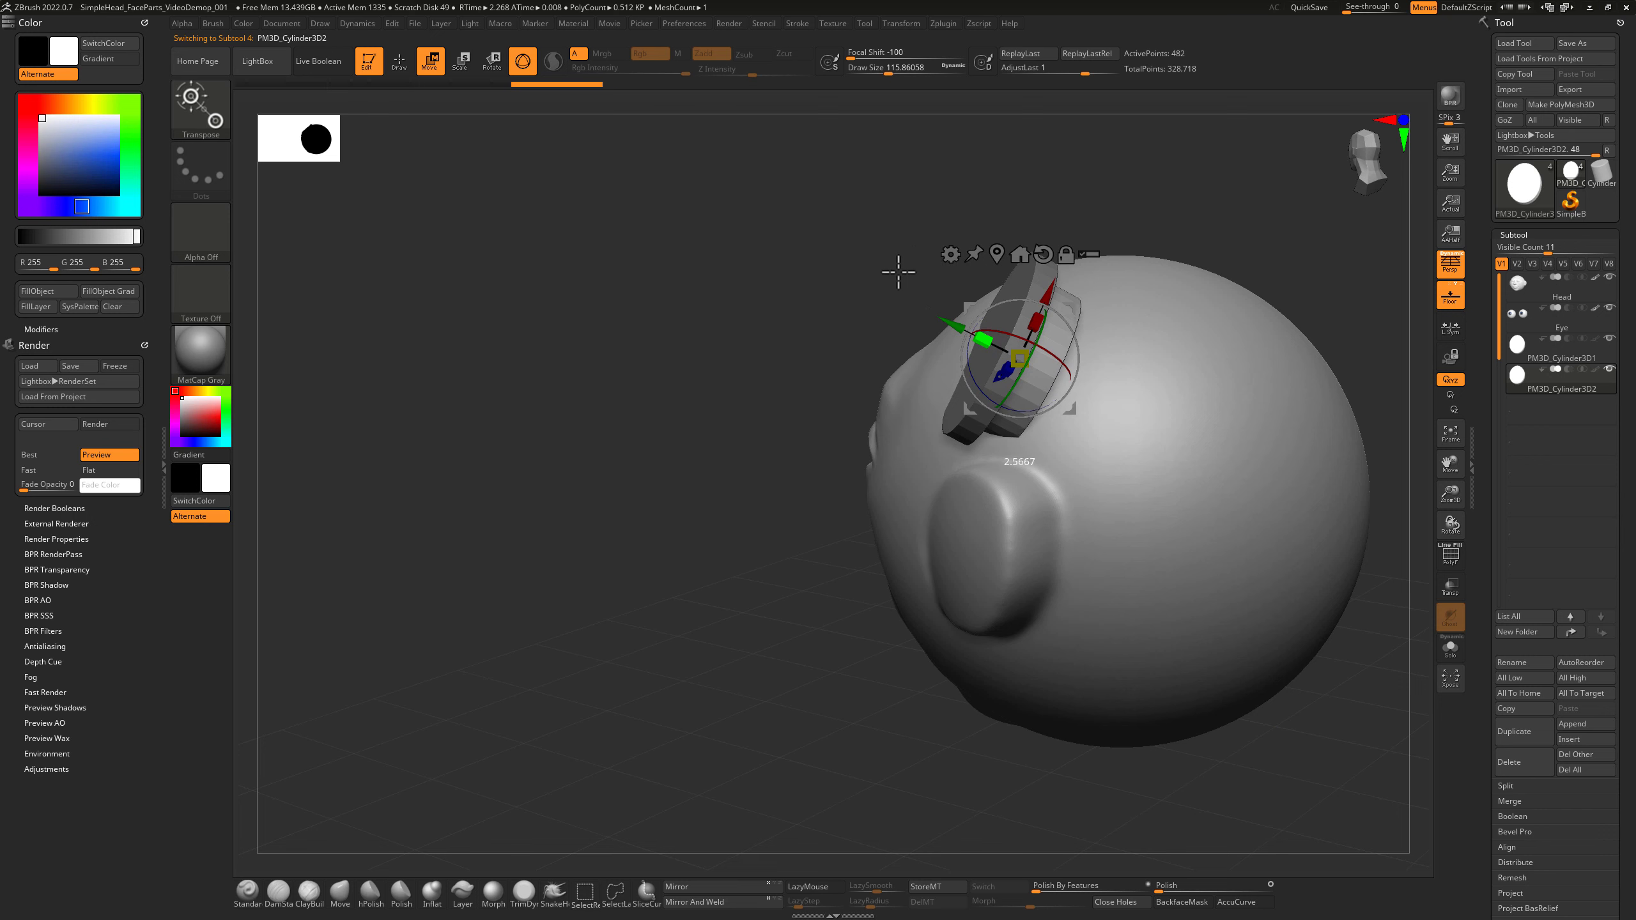
Fine-tune the duplicated cylinder's thickness, angle and position so it sits closely behind the front disc and reaches into the head.
drag(1038, 209, 1081, 204)
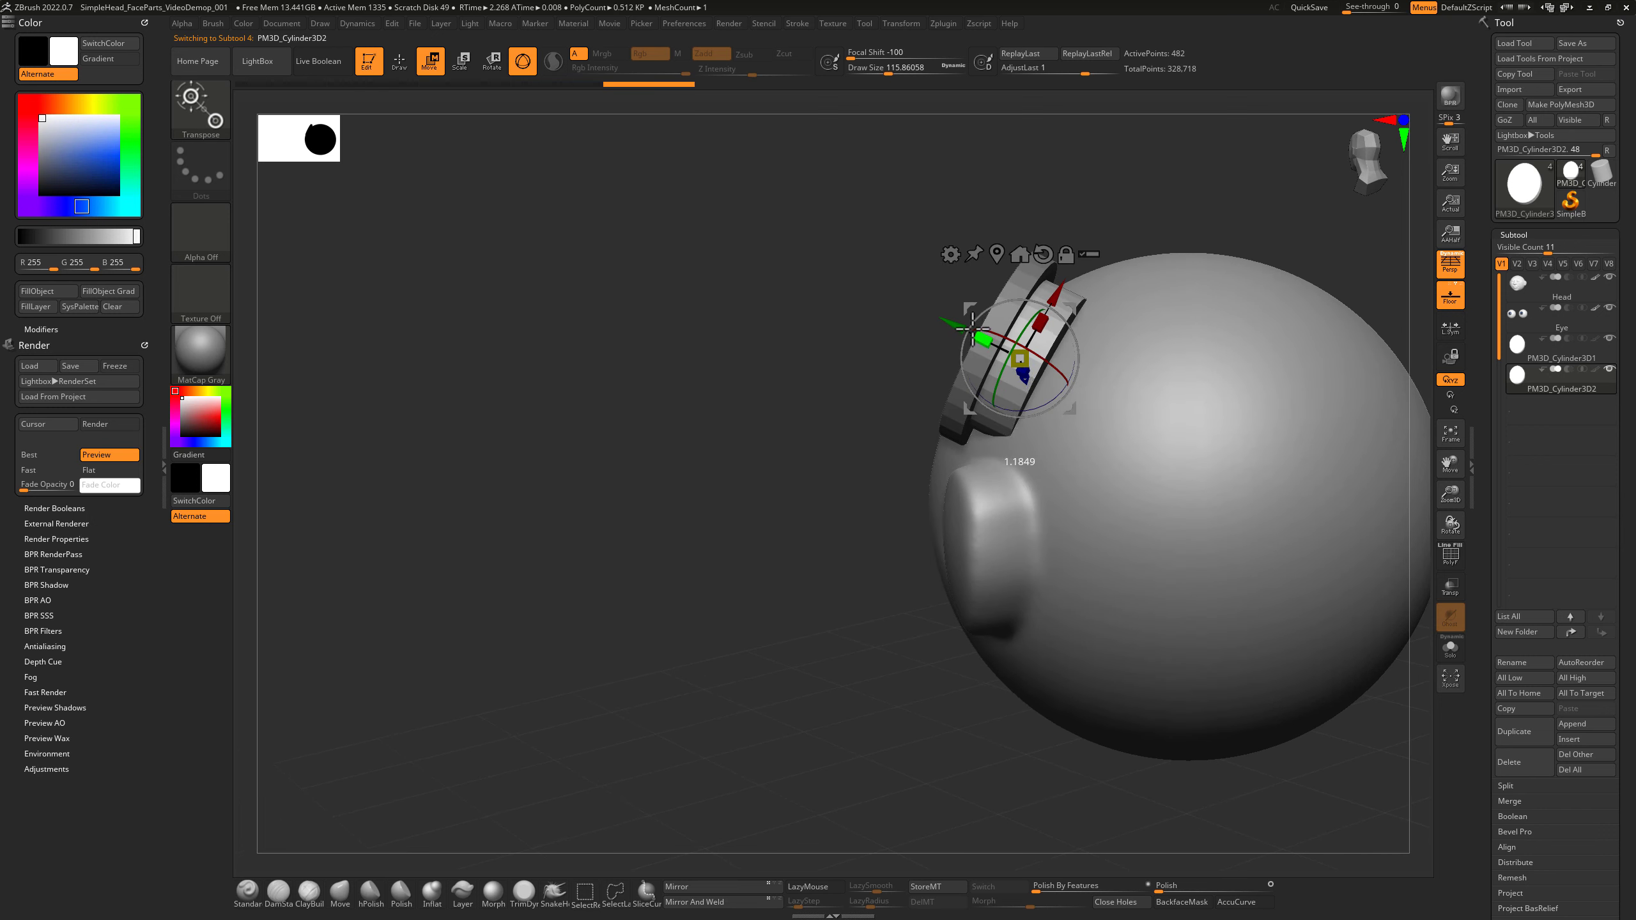
drag(963, 331, 1070, 281)
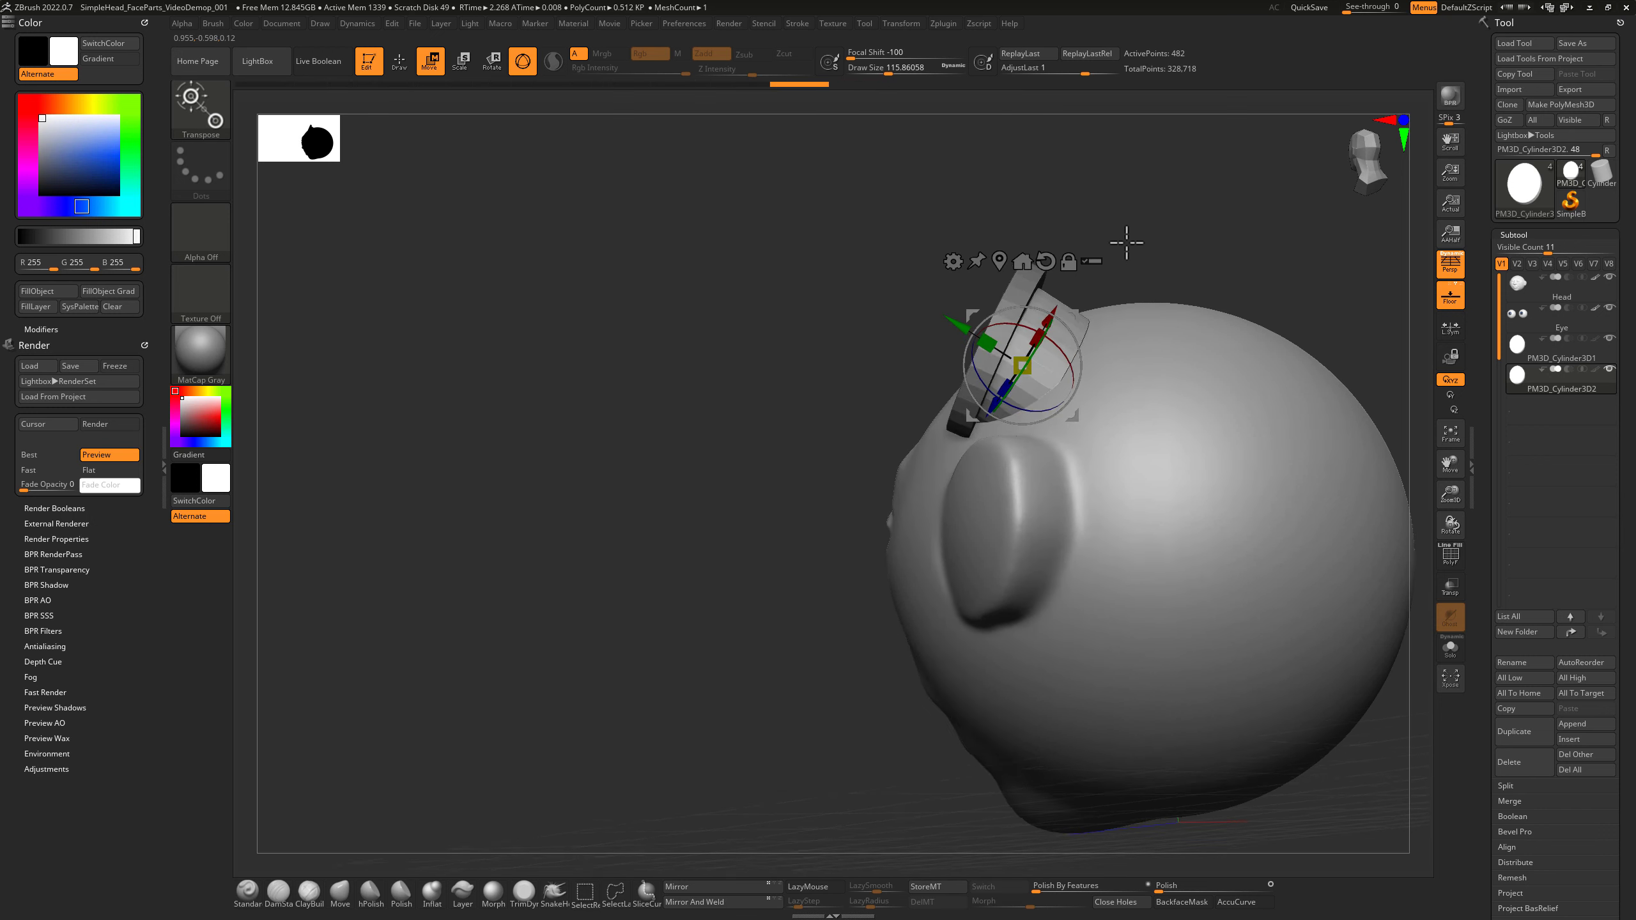
drag(1125, 241, 996, 332)
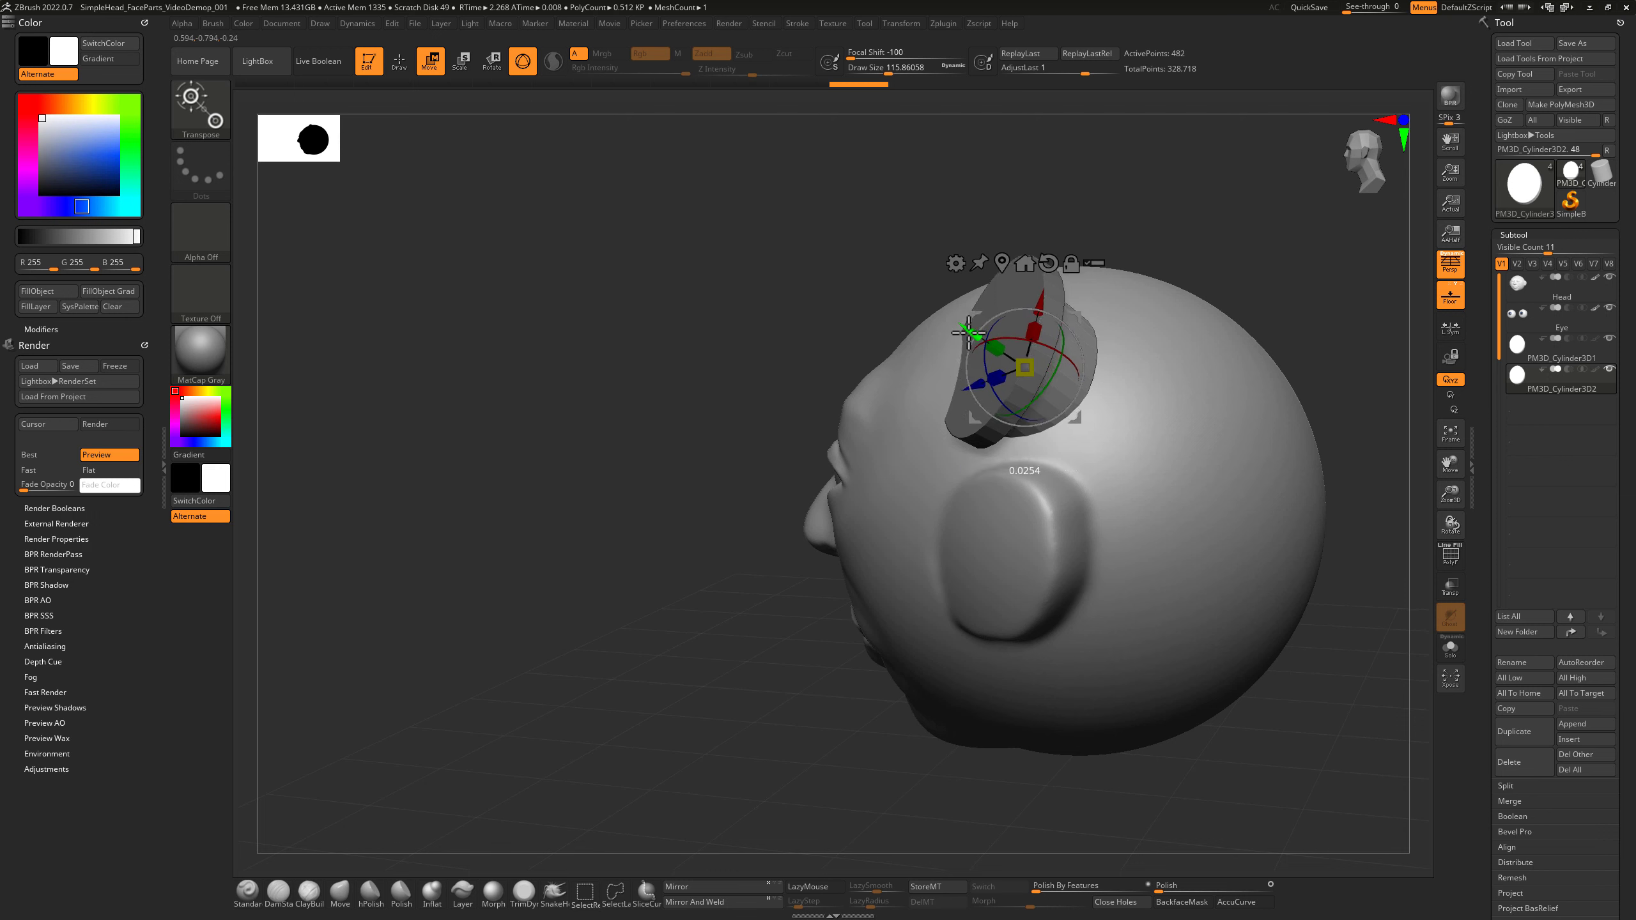
drag(961, 327, 1088, 378)
Switch to the Move brush at a draw size of about 207 and reshape the rear cylinder behind the disc.
click(404, 65)
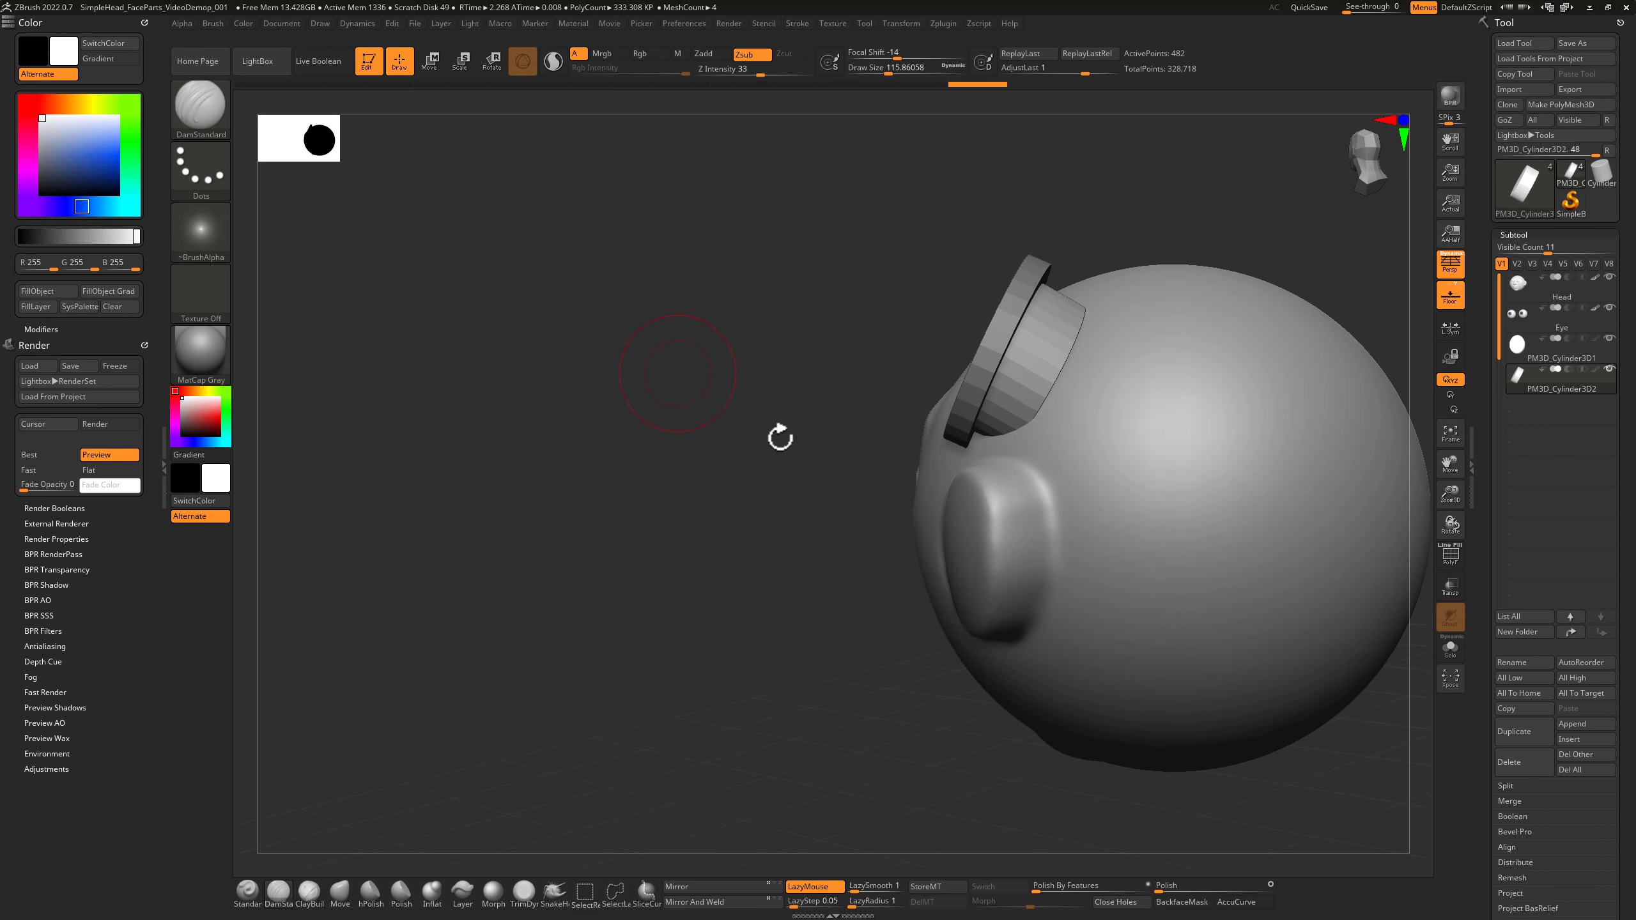
drag(886, 594, 903, 566)
drag(1193, 285, 1067, 372)
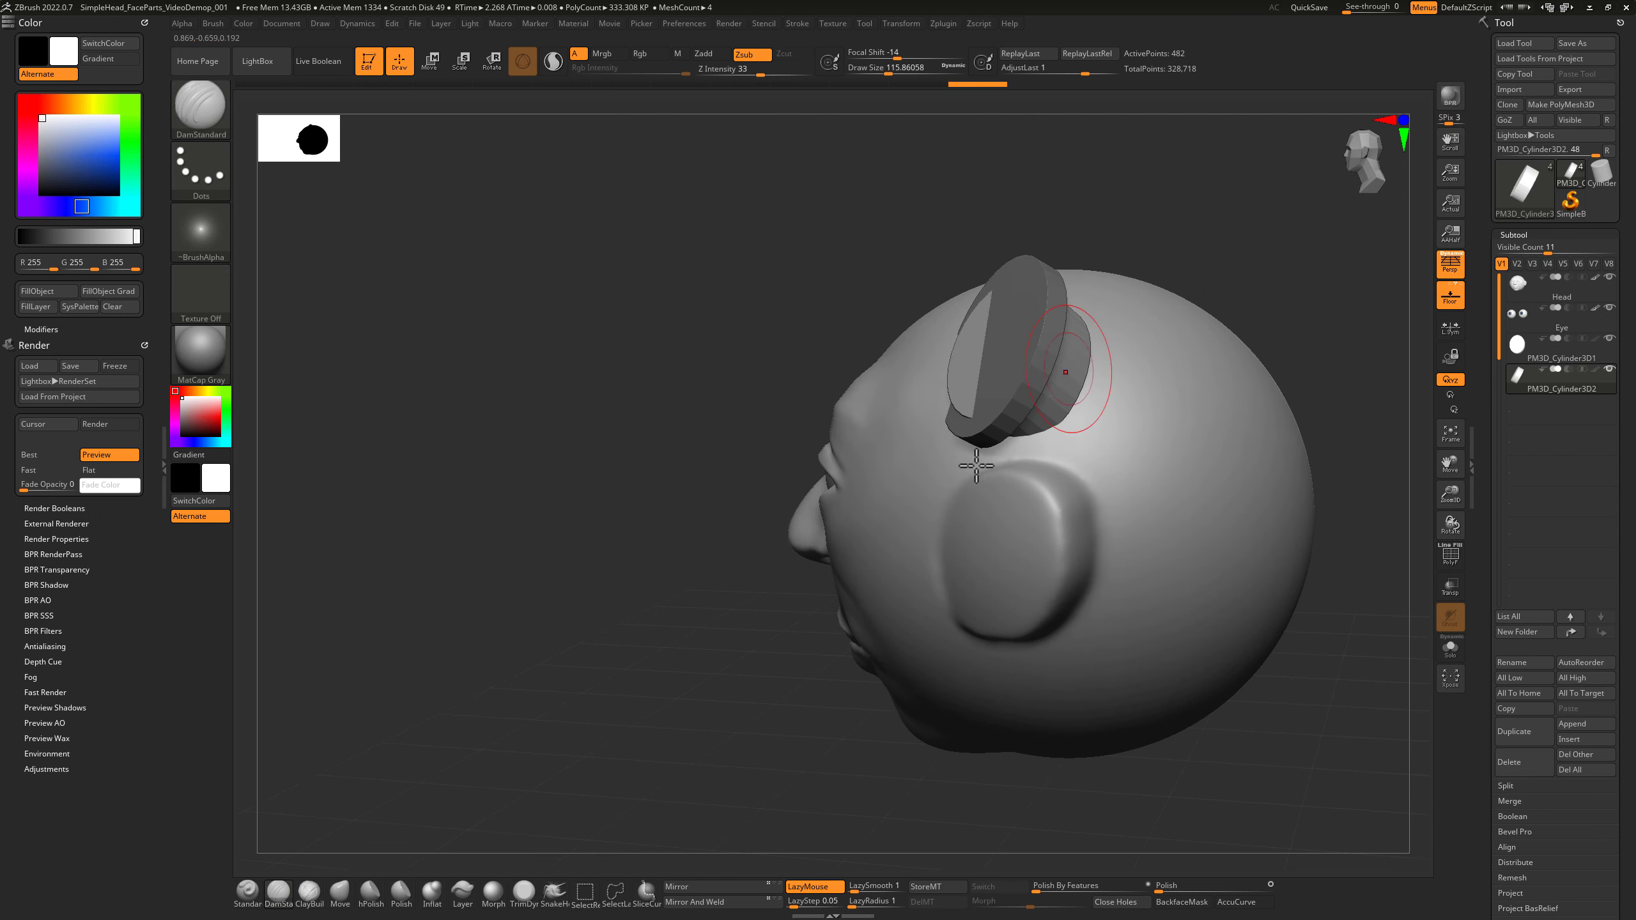
click(340, 893)
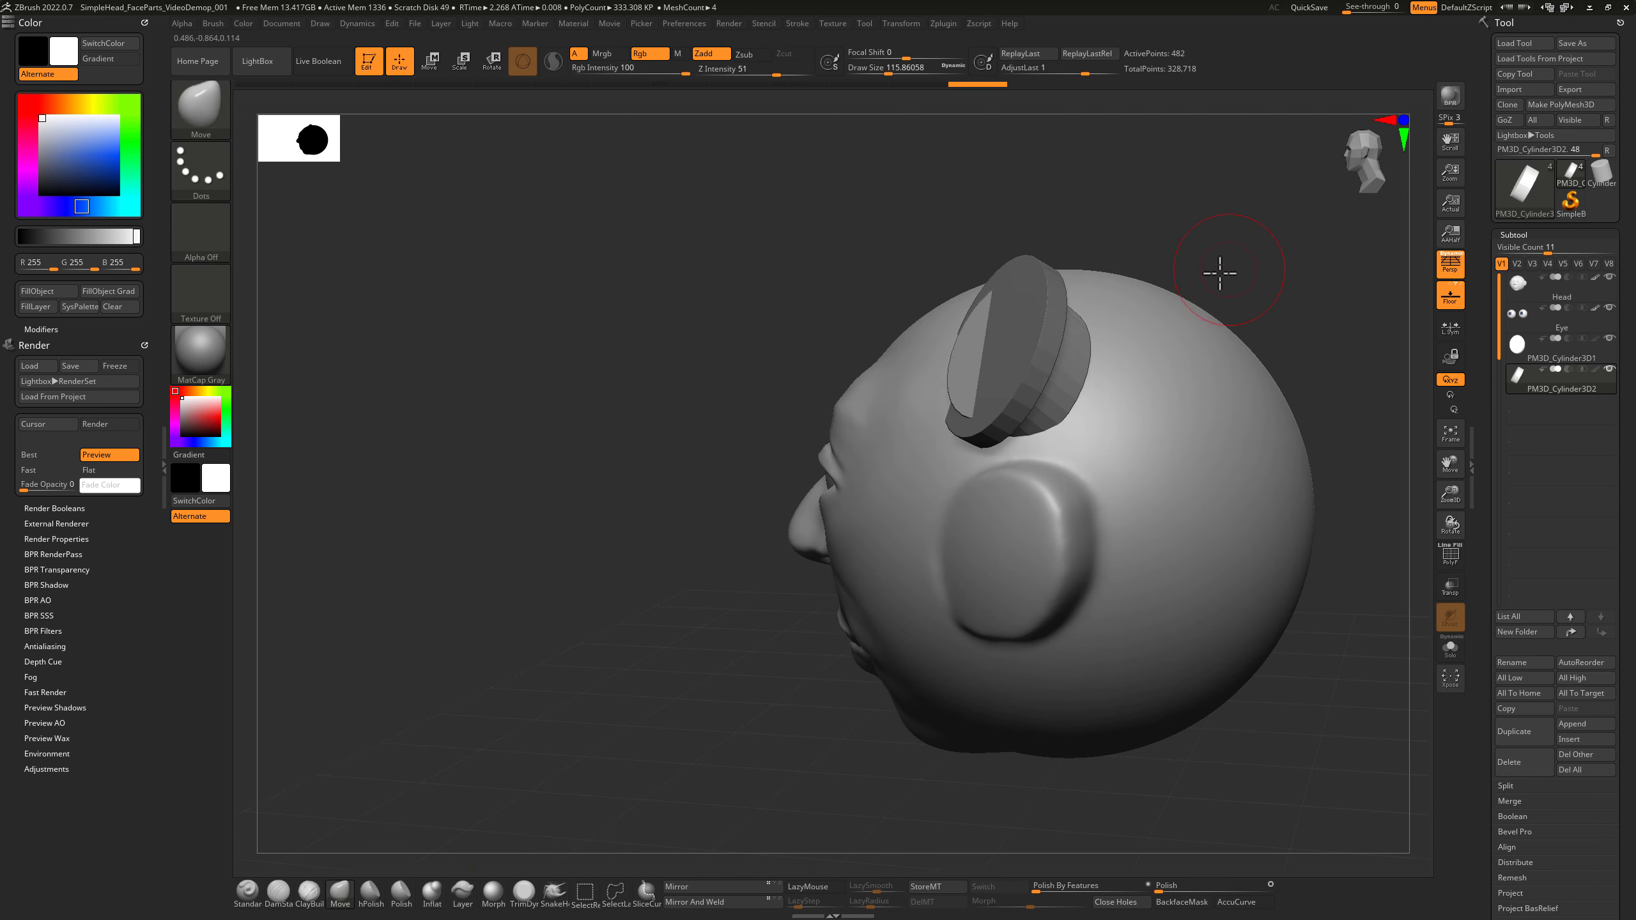
drag(1220, 273, 1181, 280)
key(s)
drag(1212, 222, 1138, 230)
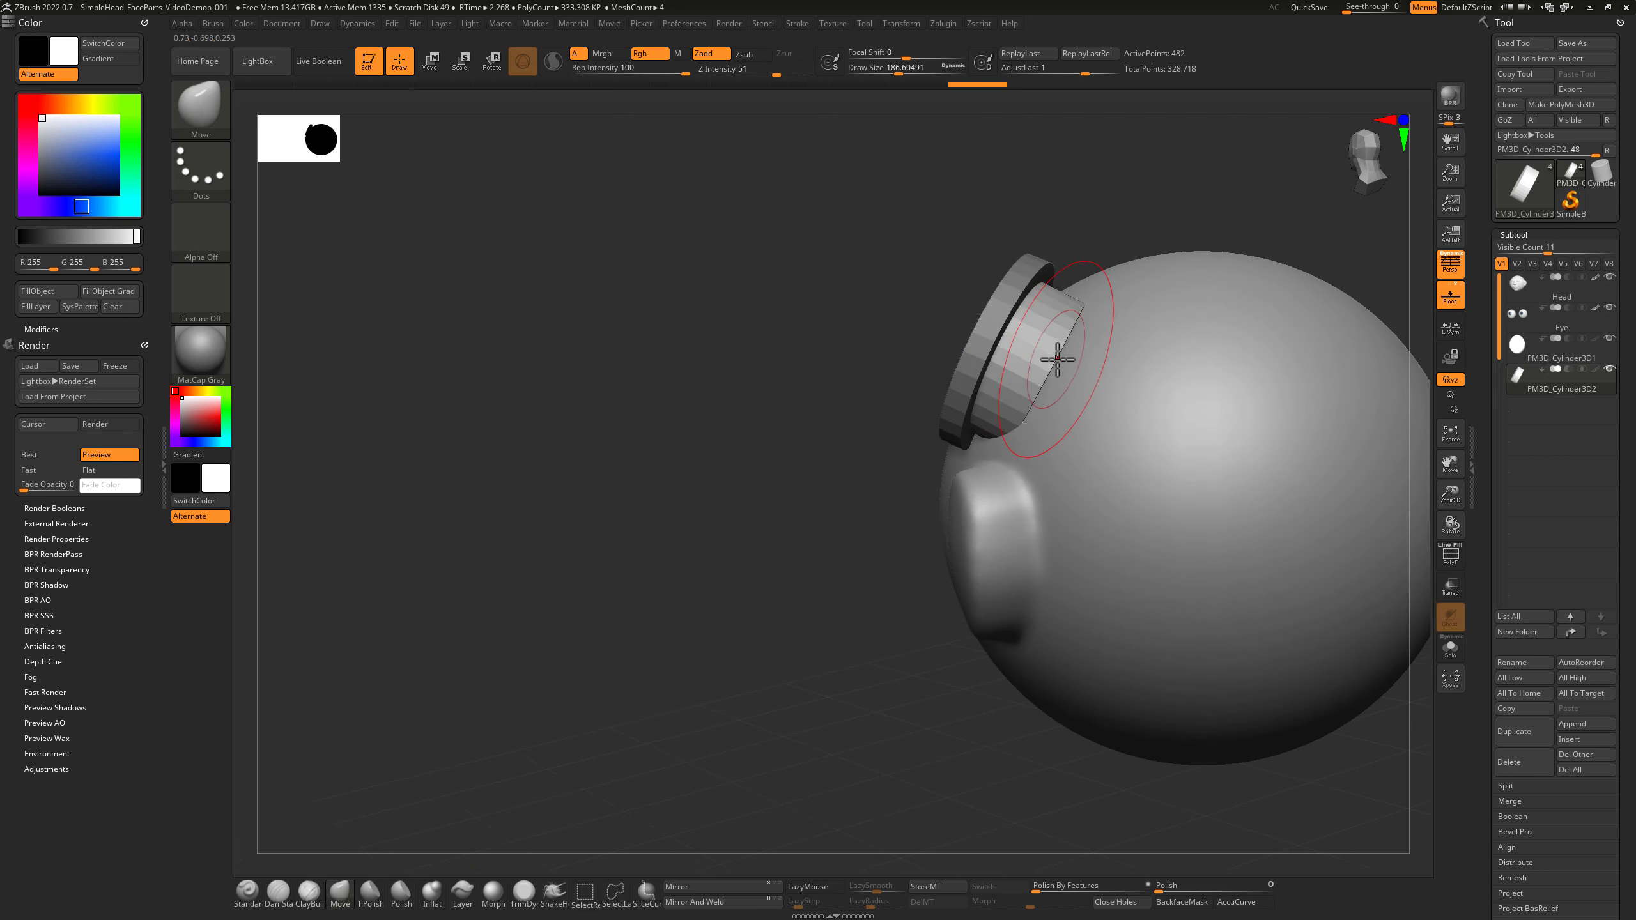
key(bracketright)
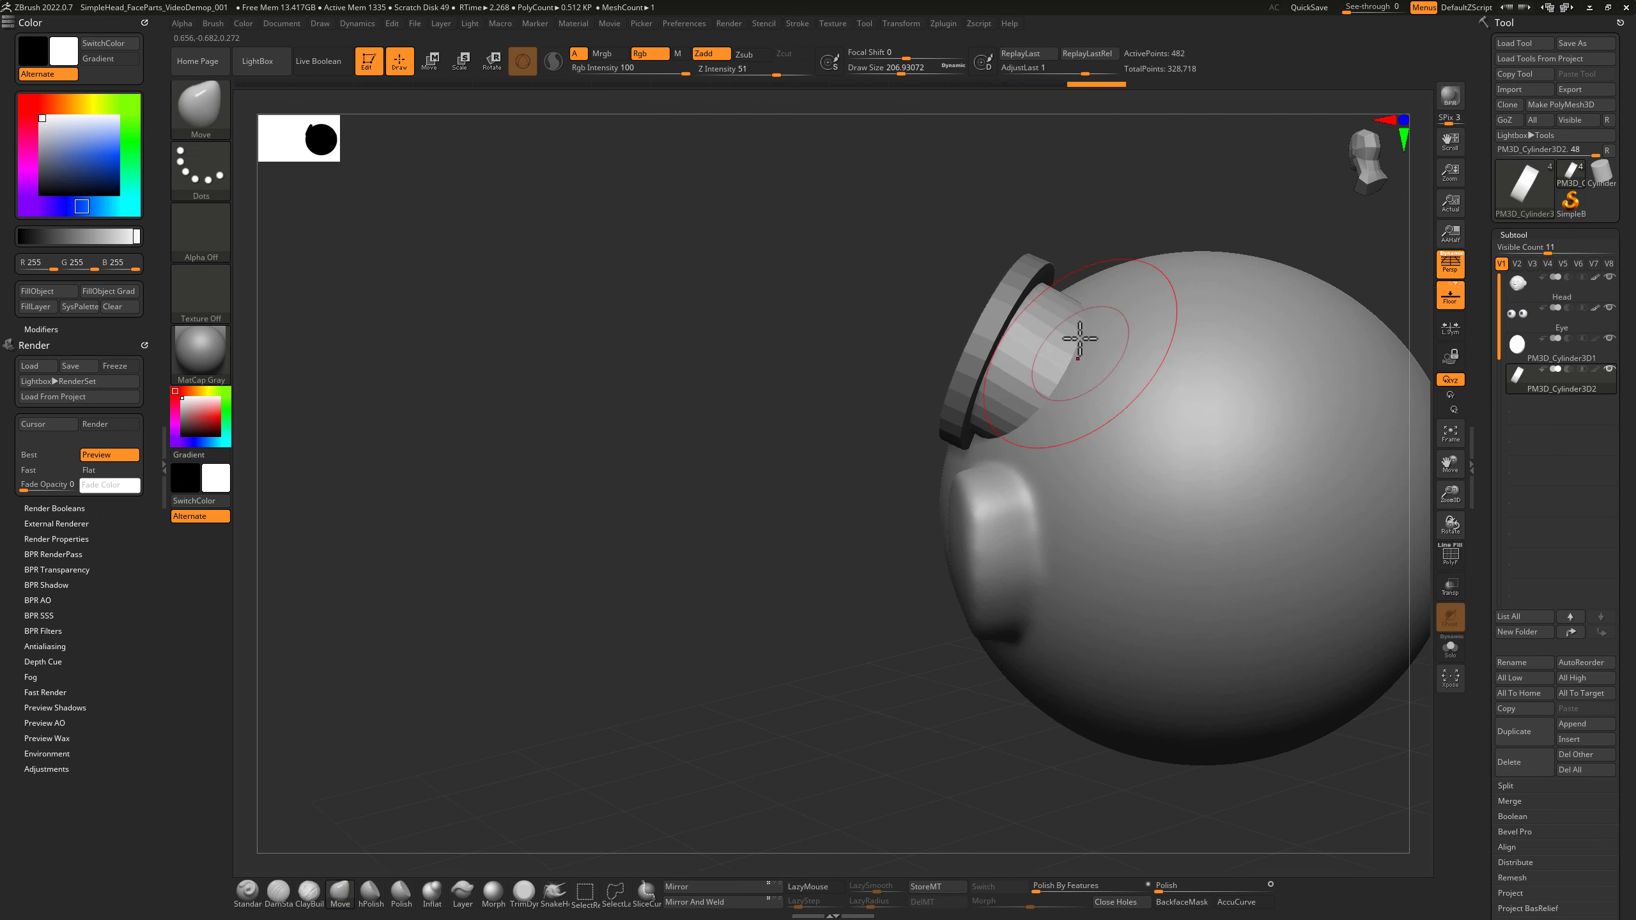
drag(1154, 212, 912, 385)
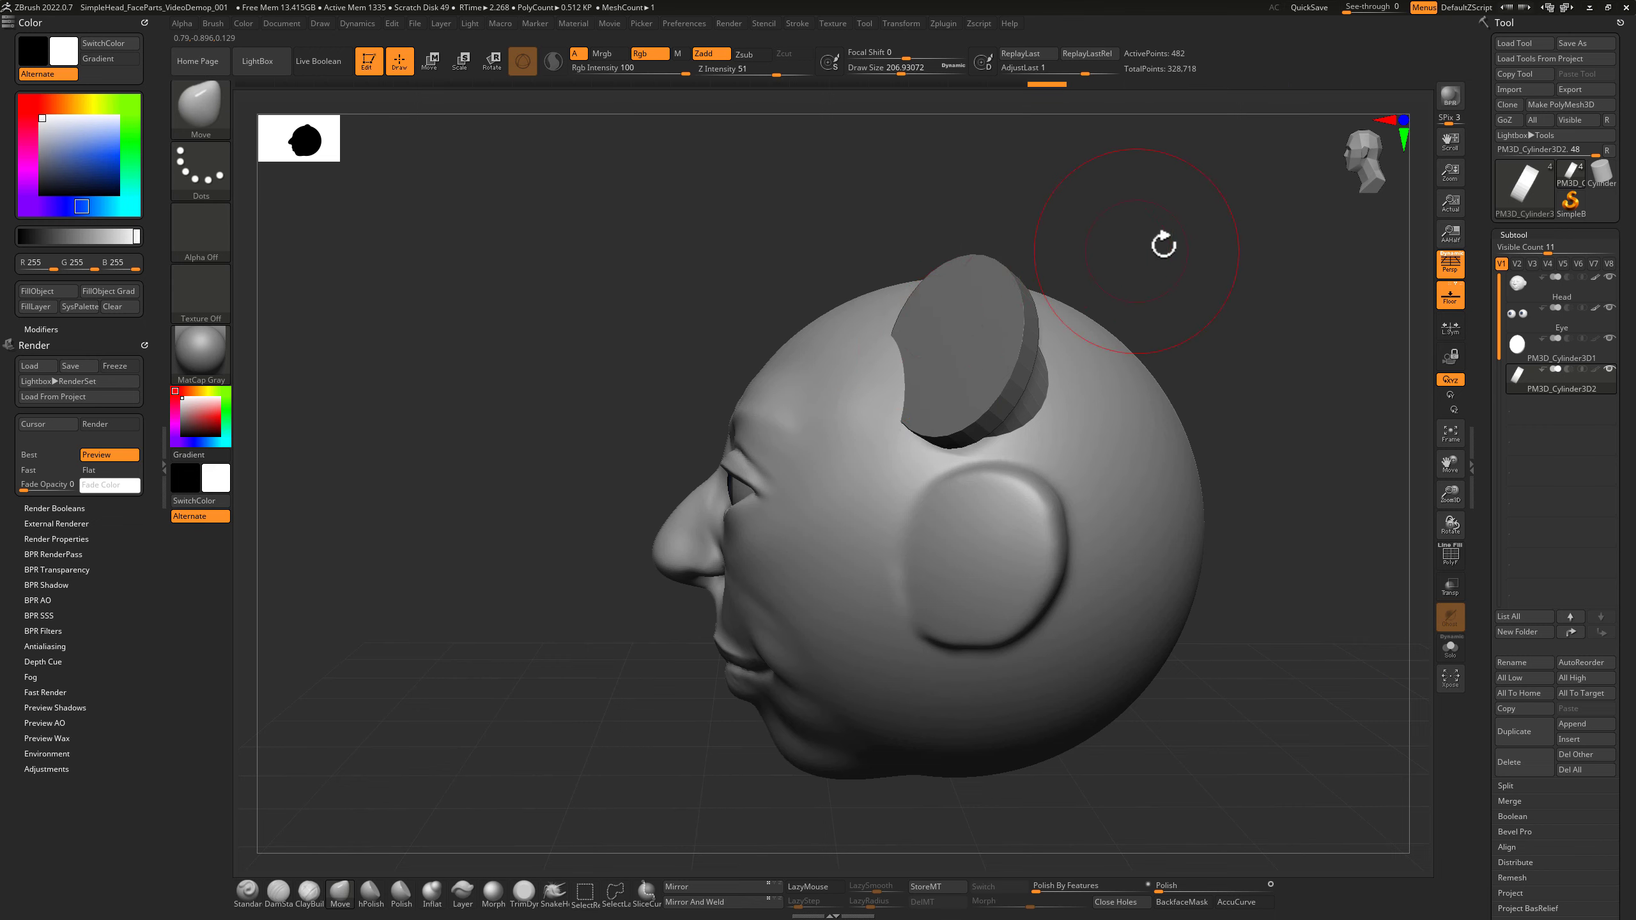
Reshape the front disc with the Move brush into an ear outline that is wide above and narrower below.
mouse_move(1161, 244)
mouse_down()
mouse_move(1114, 245)
mouse_move(1154, 255)
mouse_move(1169, 219)
mouse_up()
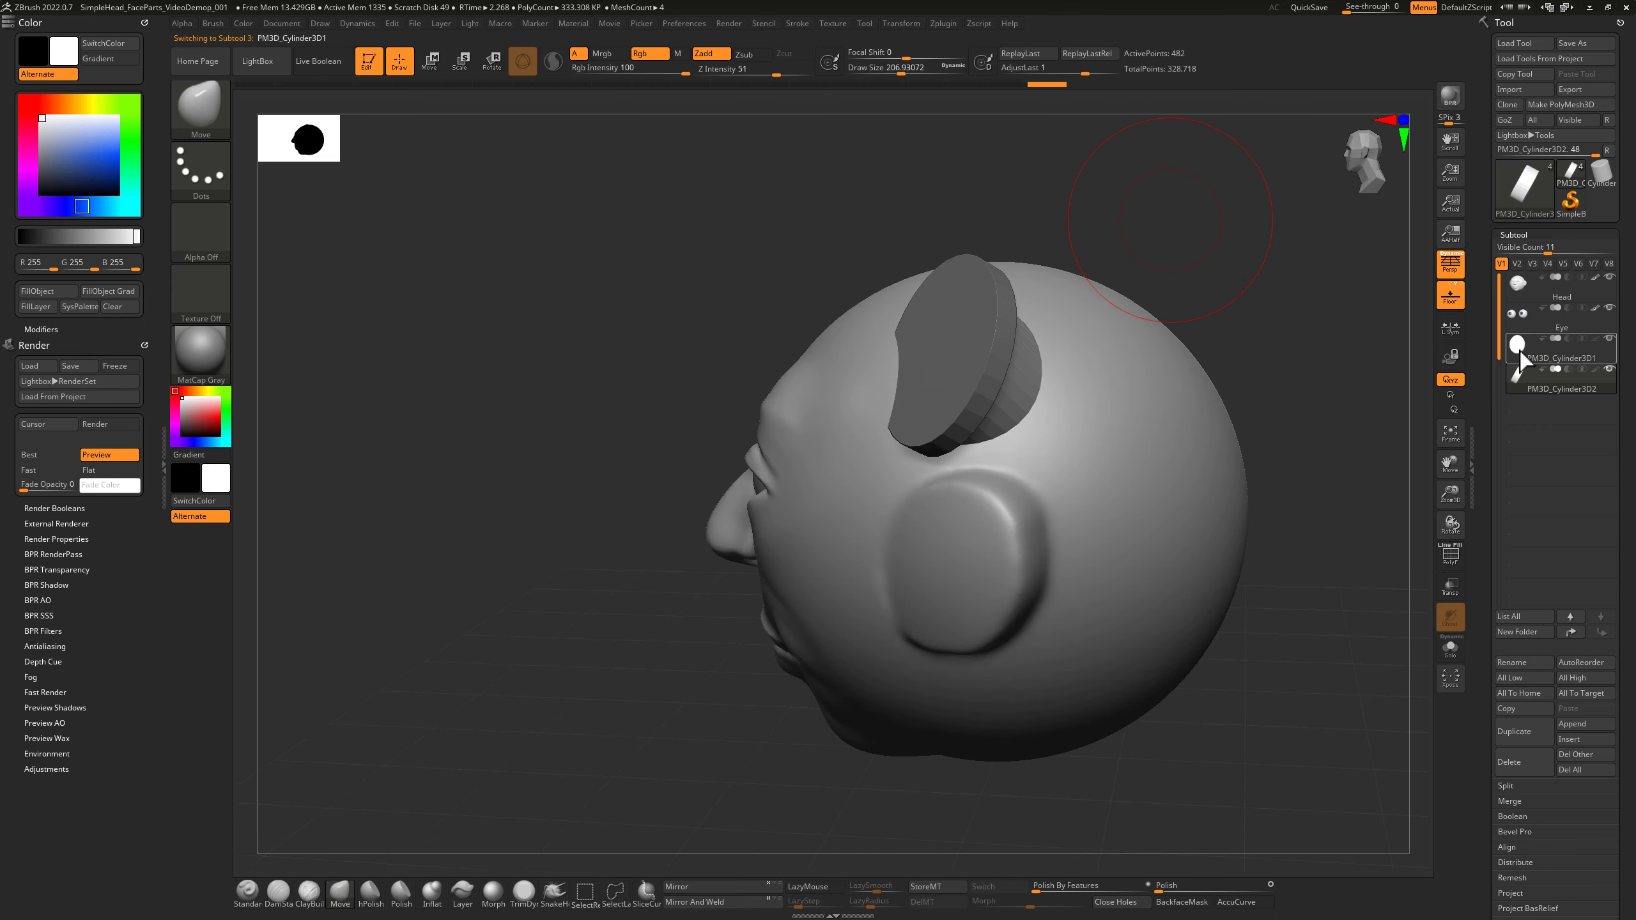
drag(1231, 271, 1183, 293)
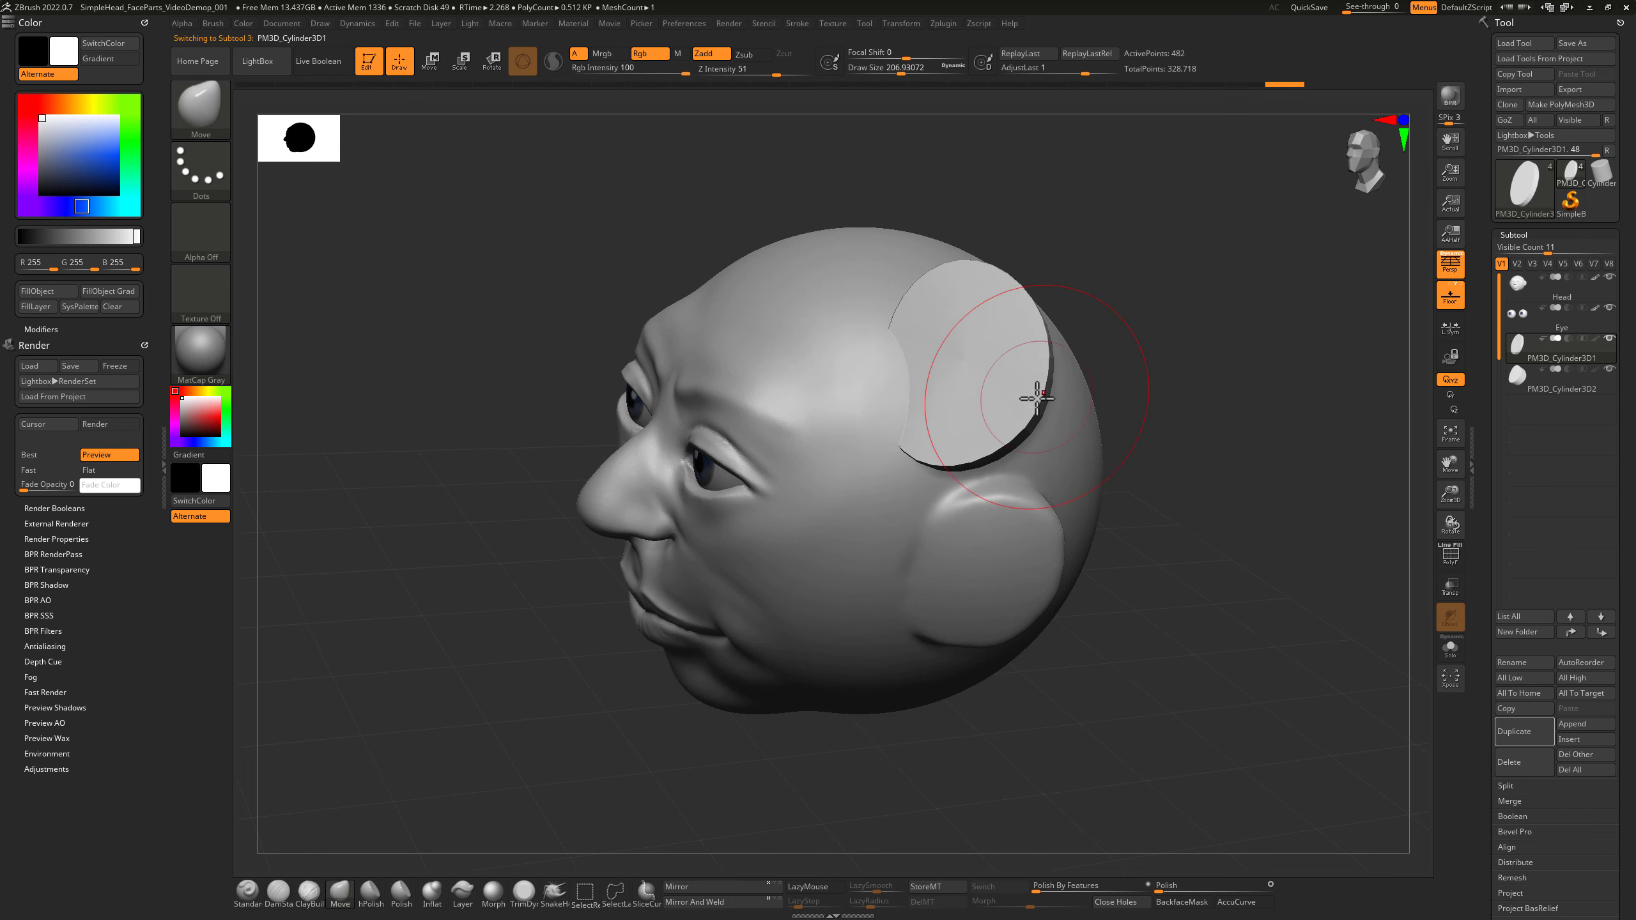
drag(1027, 274, 1163, 344)
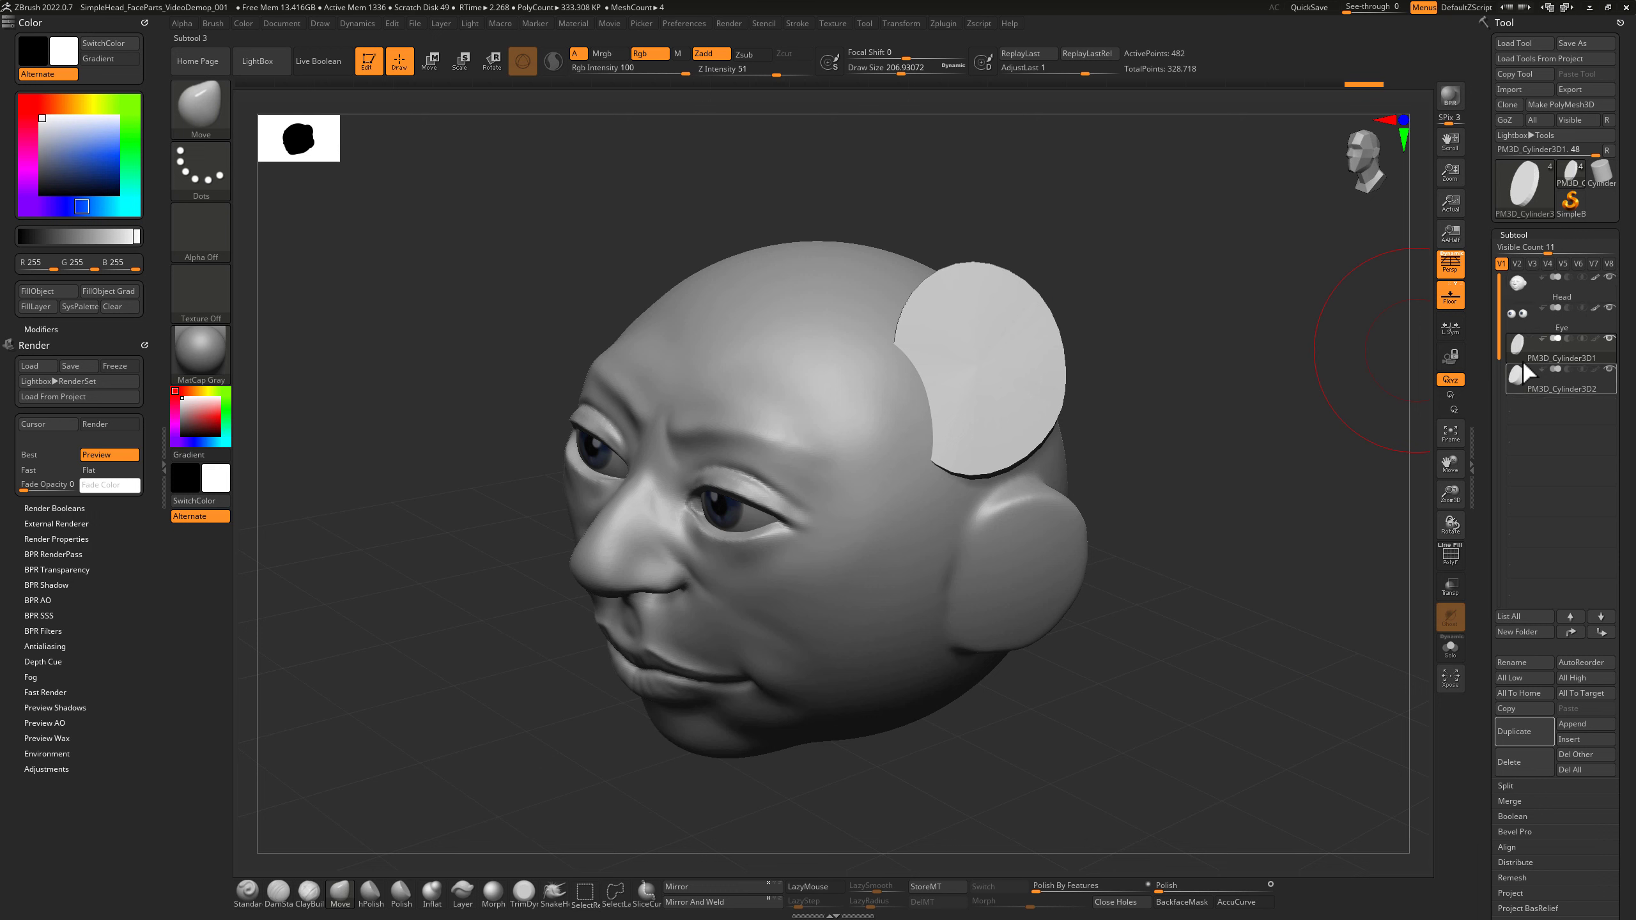
Reorder the subtools so PM3D_Cylinder3D1 and PM3D_Cylinder3D2 sit directly below Head and above Eye.
click(1570, 617)
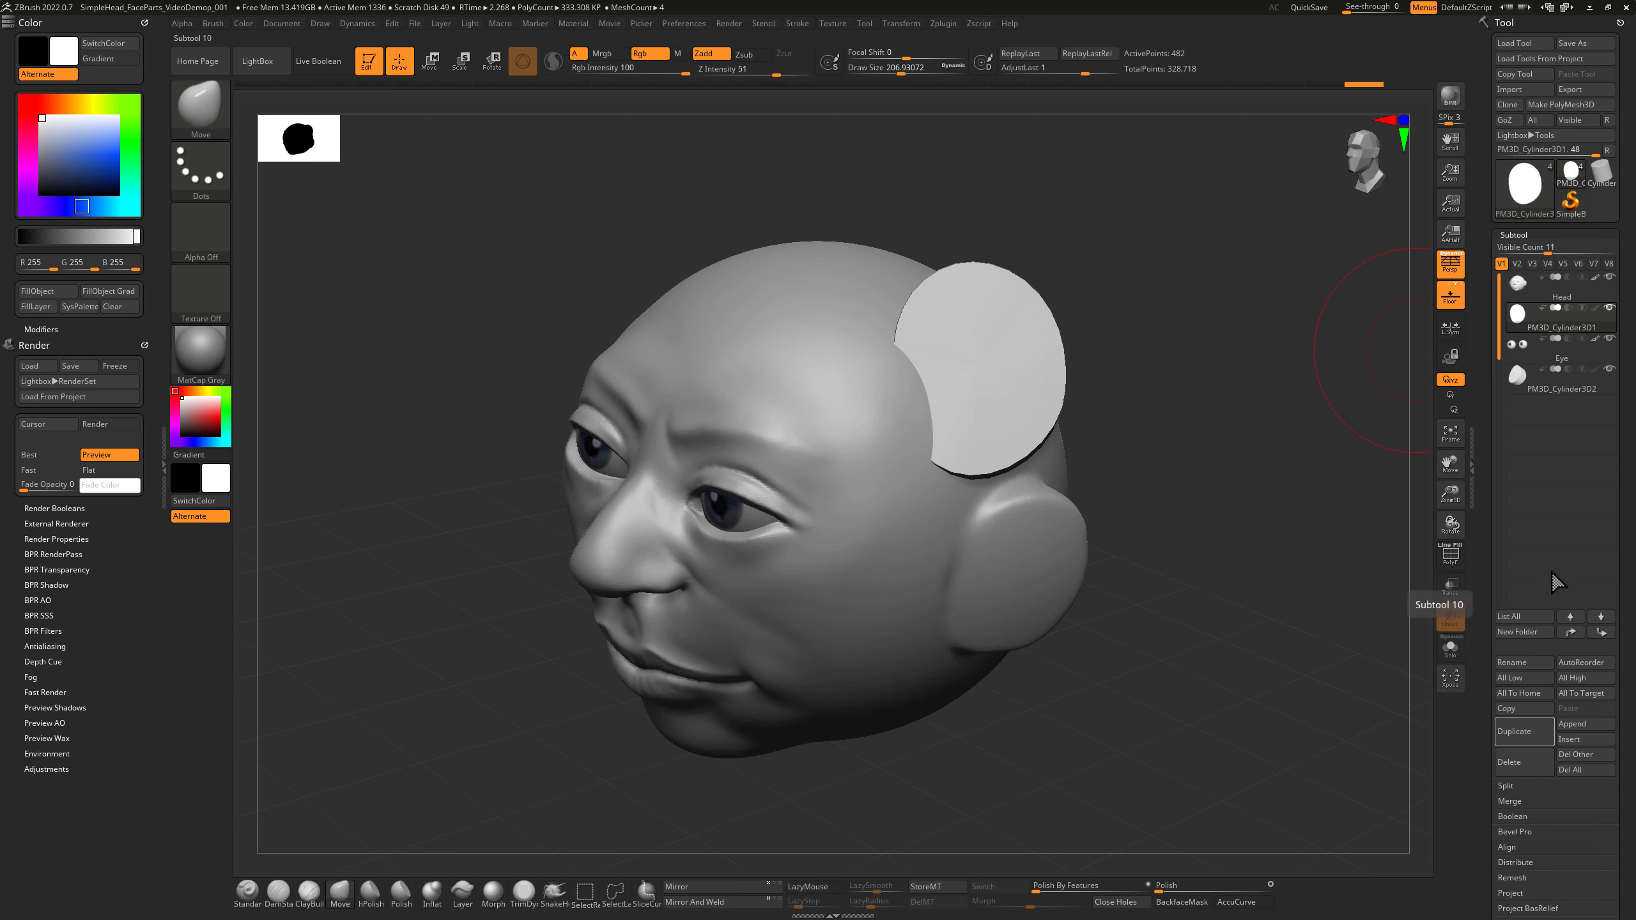
click(1522, 380)
click(1571, 633)
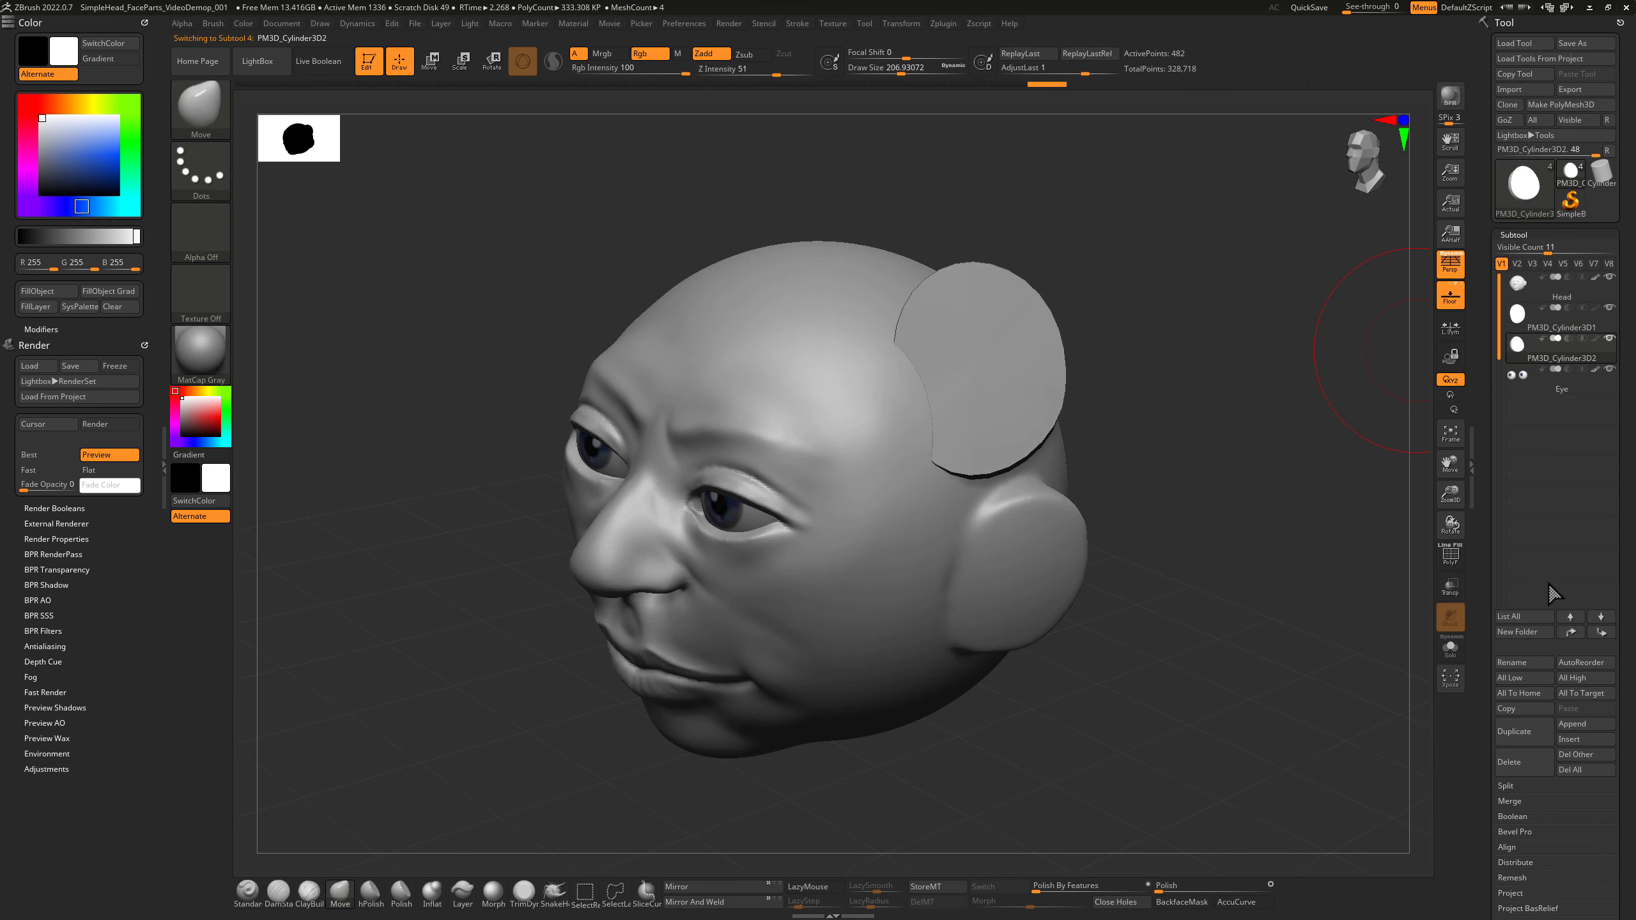
Temporarily hide Head, merge PM3D_Cylinder3D1 down with PM3D_Cylinder3D2 into one subtool, and show Head again.
click(1523, 294)
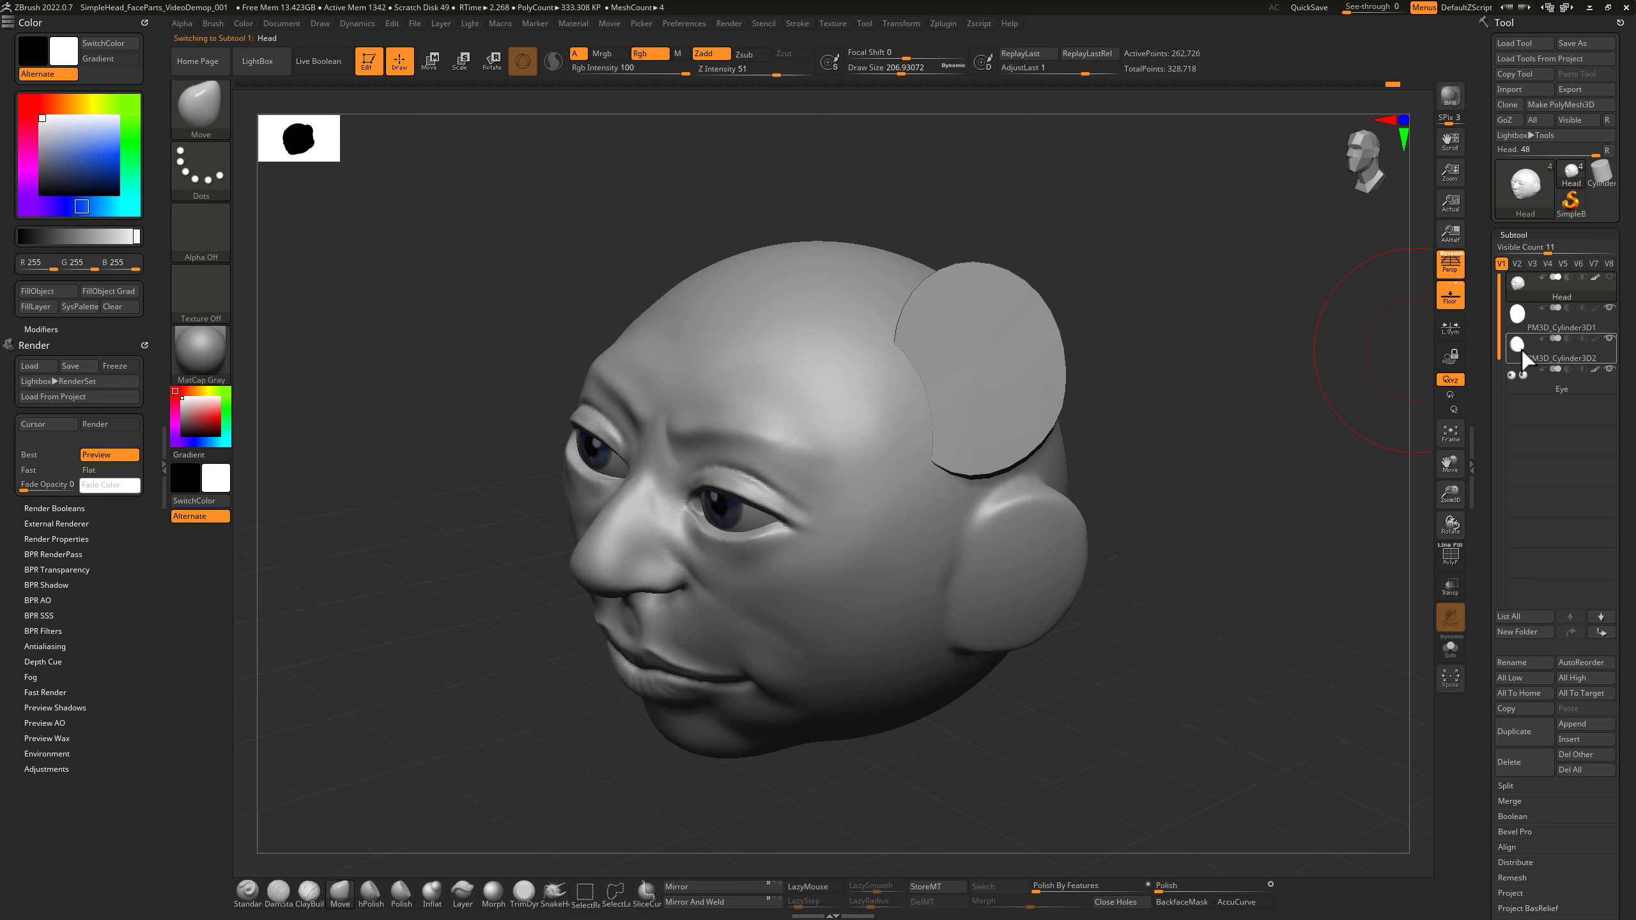
click(1522, 348)
drag(1490, 661, 1509, 519)
click(1508, 523)
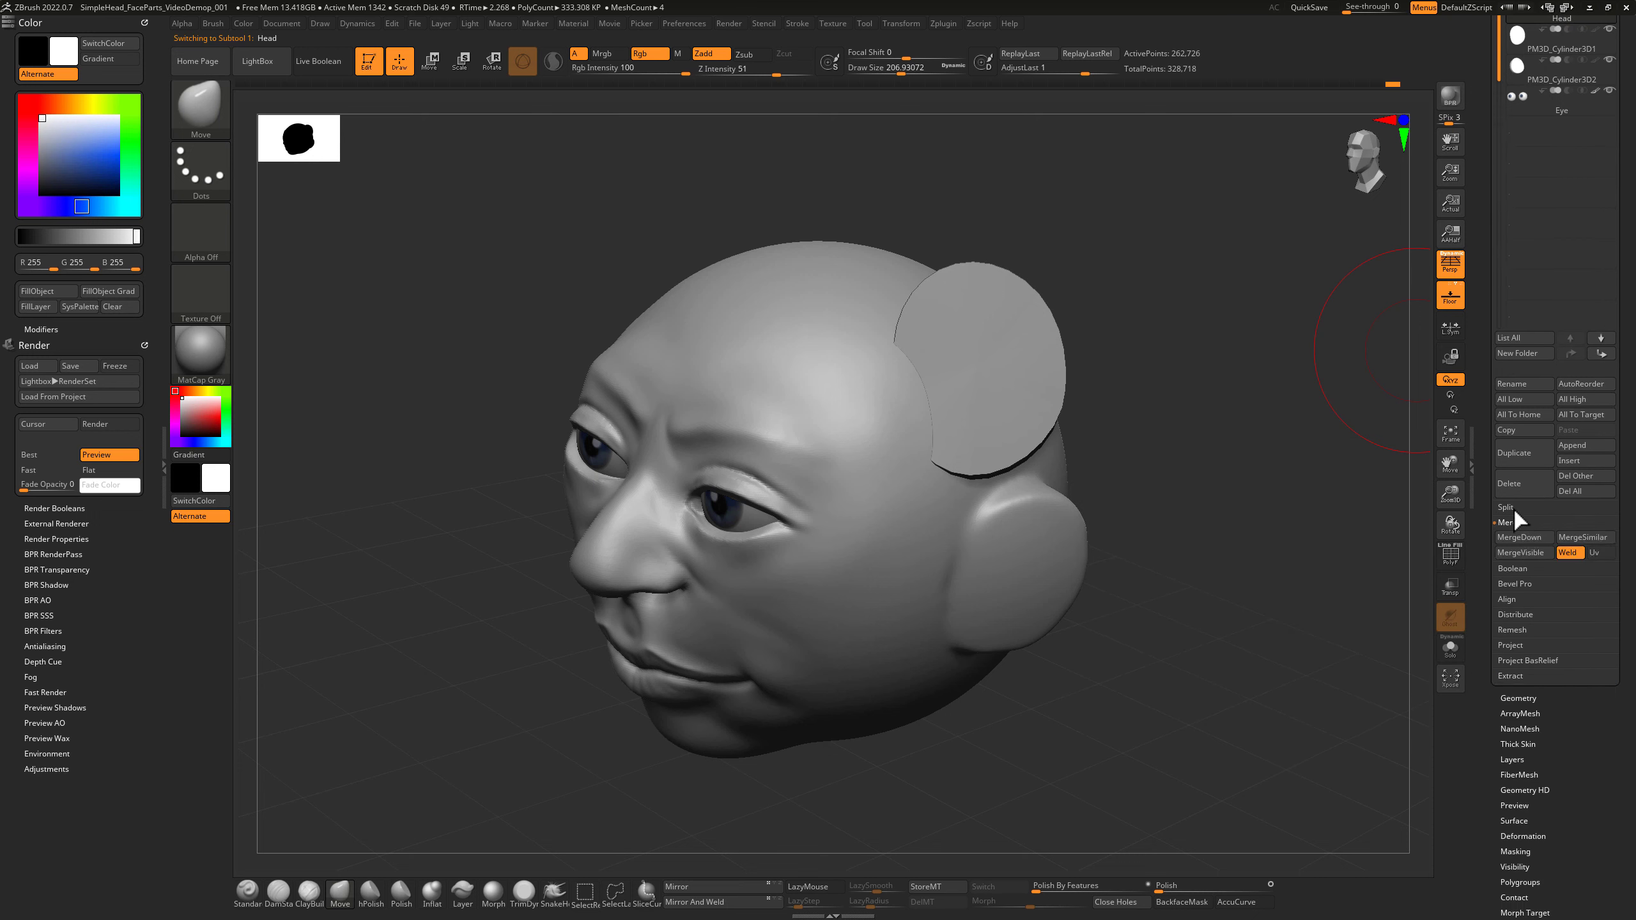
drag(1485, 294, 1496, 385)
click(1522, 323)
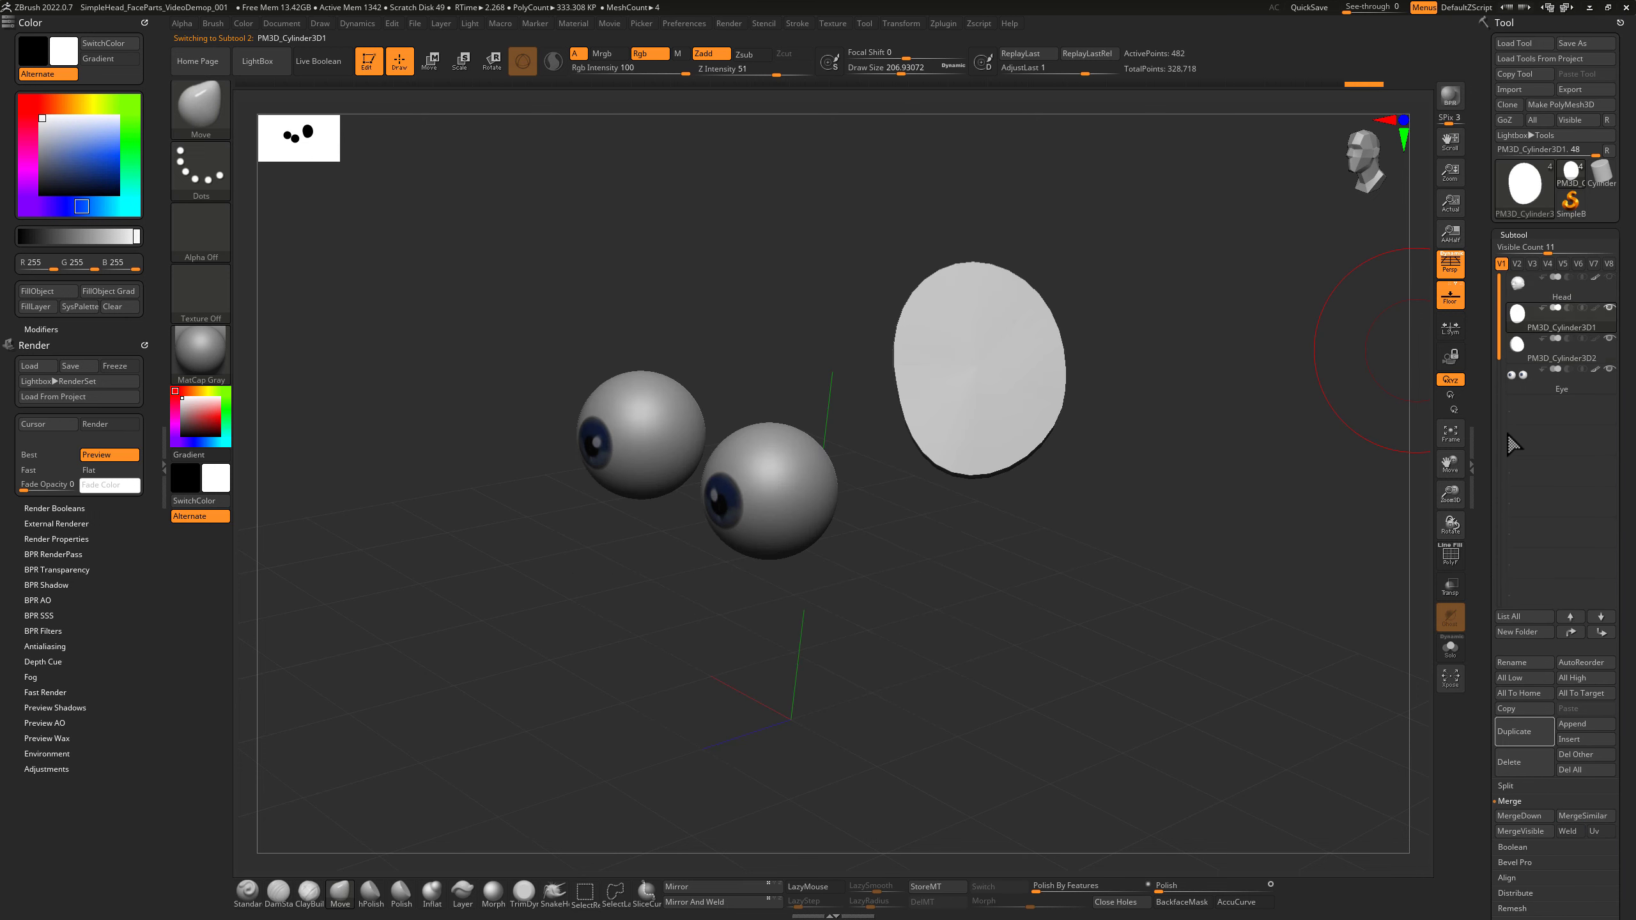
drag(1485, 456, 1485, 328)
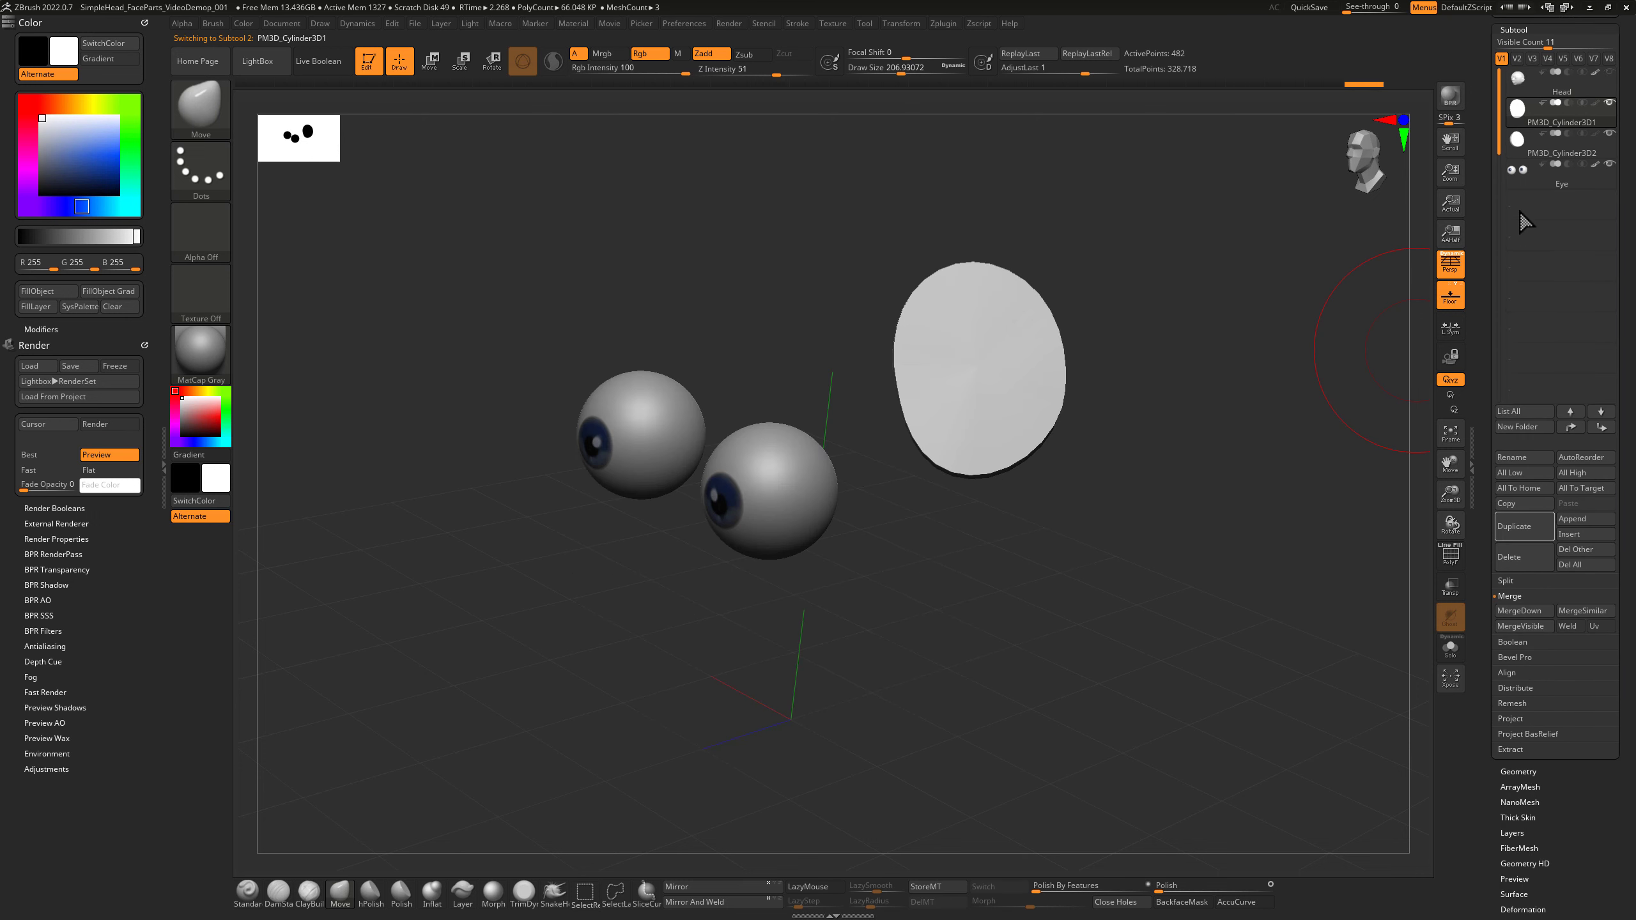
click(1525, 611)
click(1403, 636)
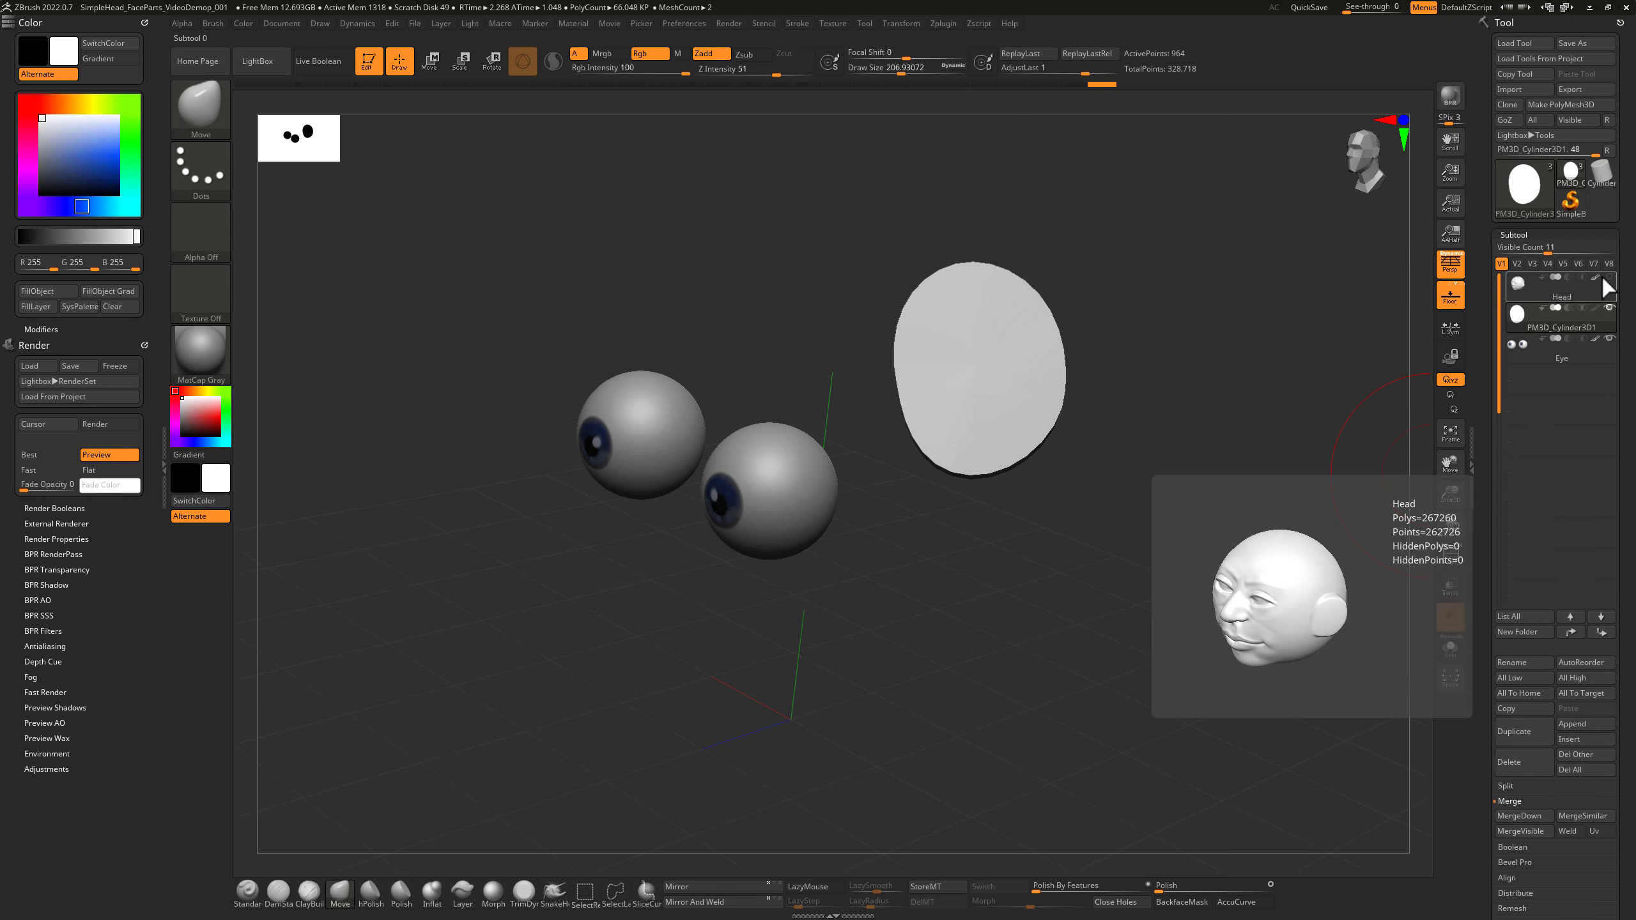
click(1610, 277)
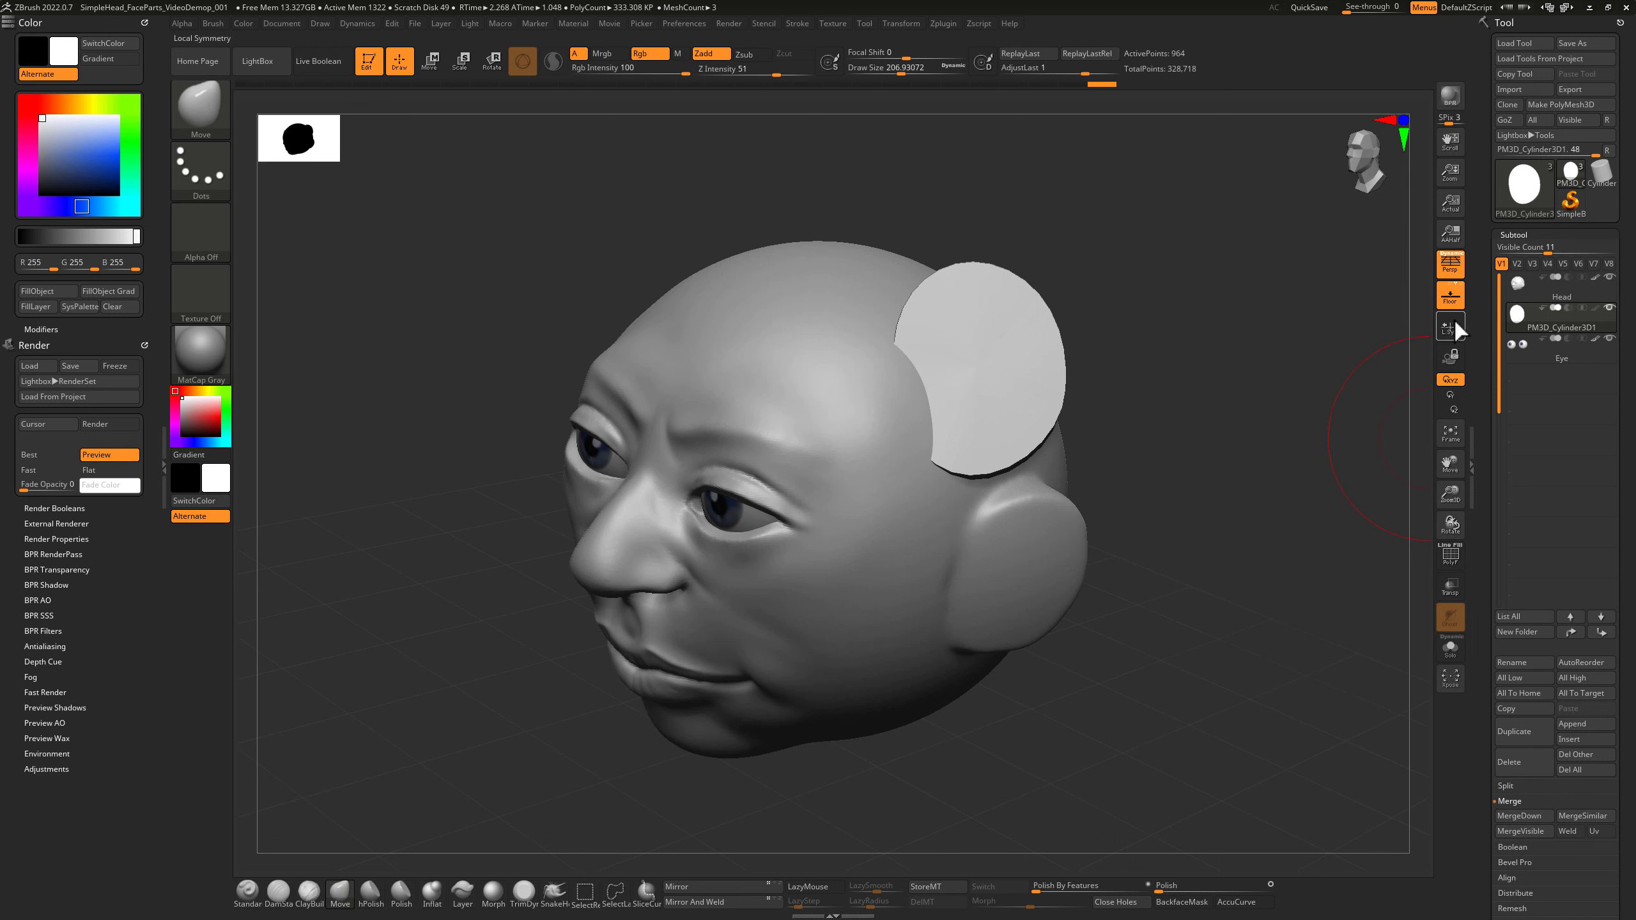
Try DynaMeshing the merged cylinders at resolution 128 and smoothing them, and undo both operations.
drag(1234, 537, 1312, 501)
drag(1232, 434, 1276, 430)
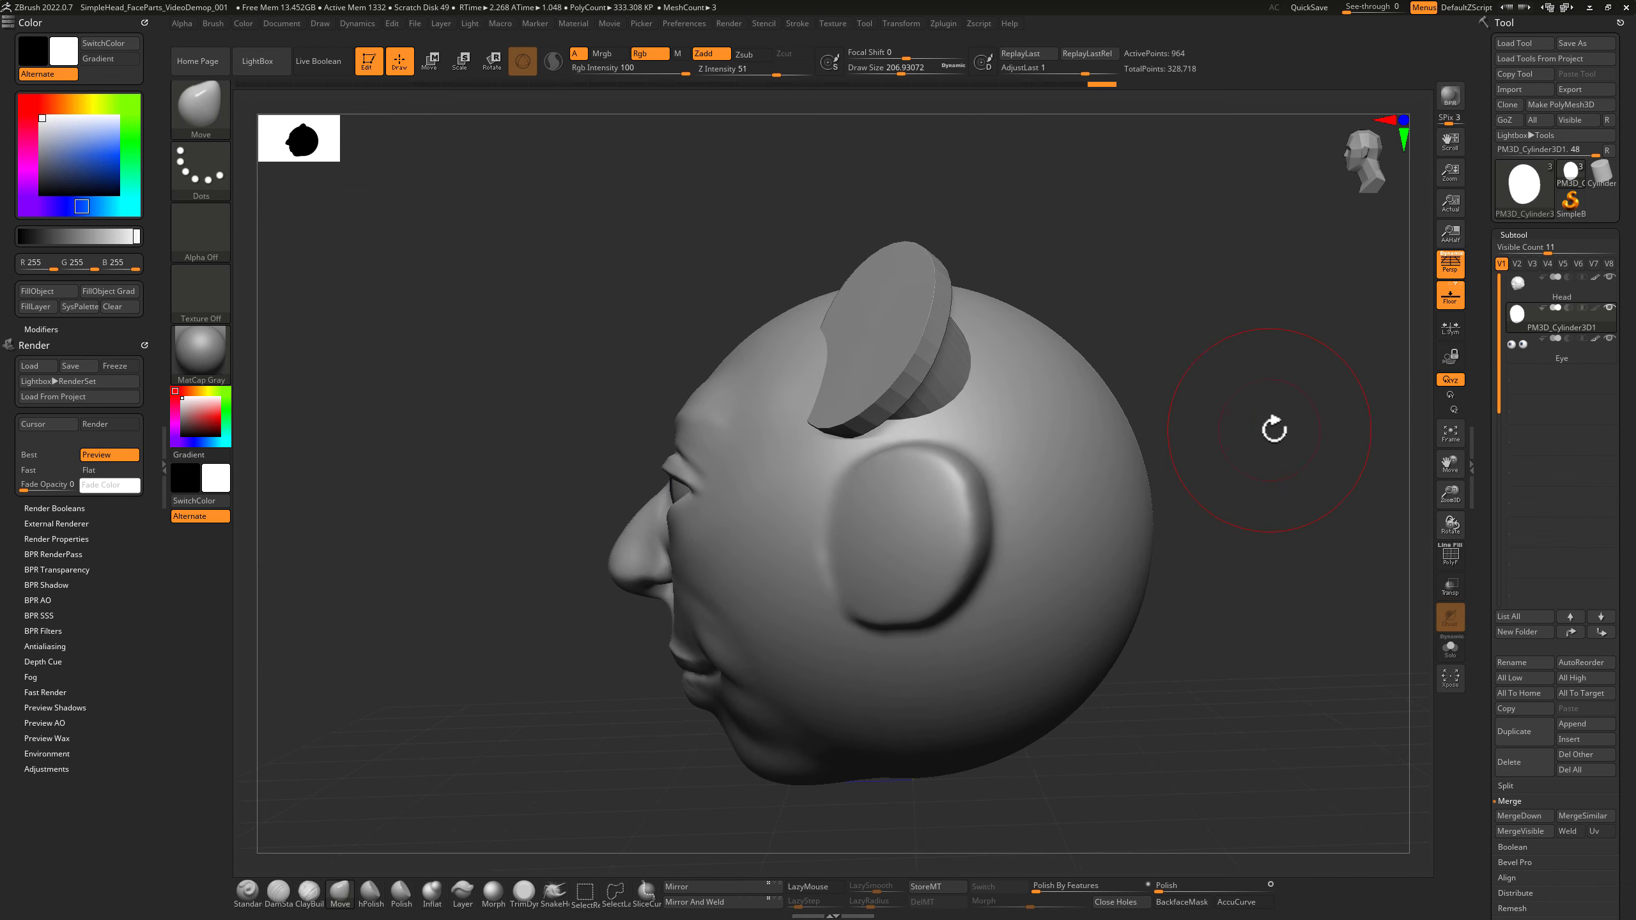
drag(1483, 465, 1483, 363)
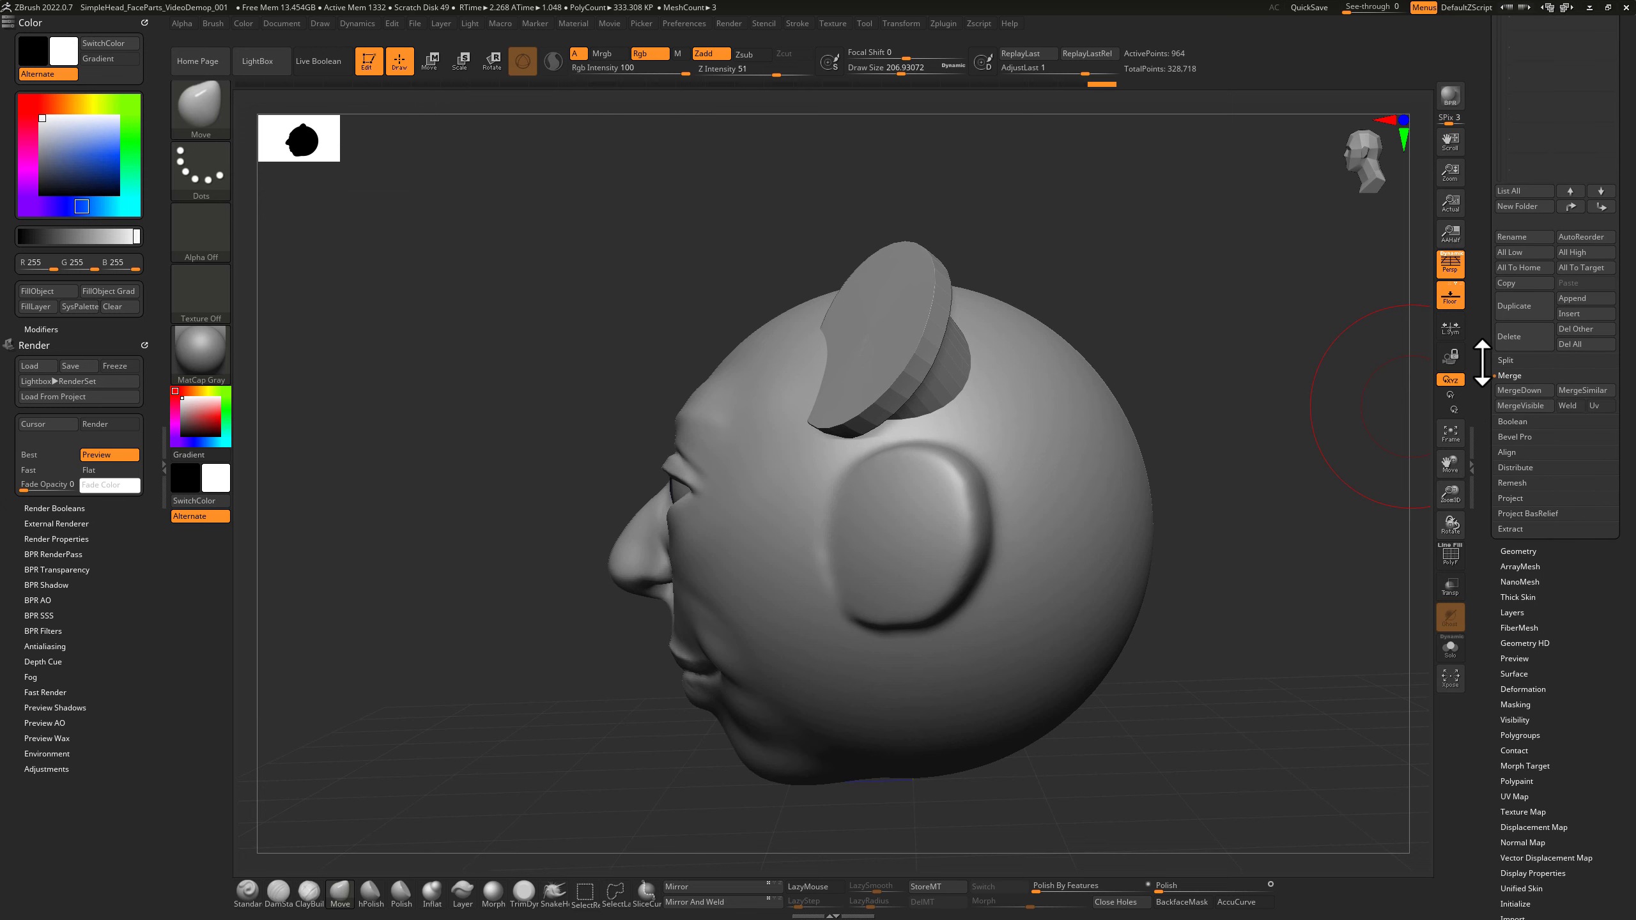
click(1521, 551)
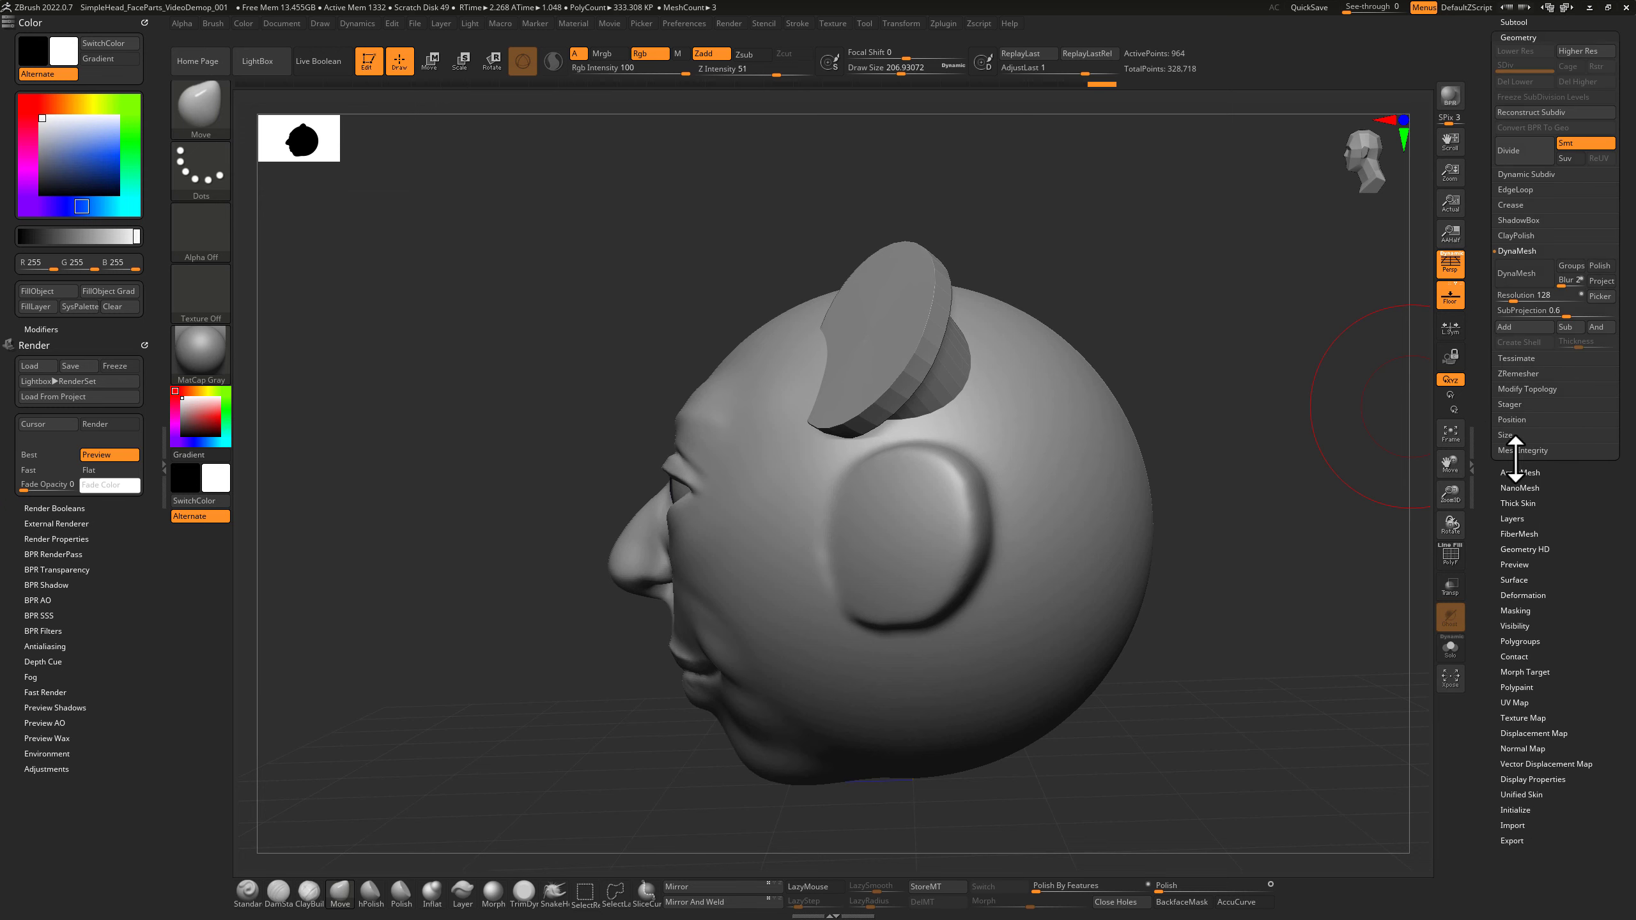
click(1524, 276)
mouse_move(1277, 400)
mouse_down()
mouse_move(1206, 391)
mouse_move(1235, 359)
mouse_move(1194, 322)
mouse_move(1160, 326)
mouse_up()
mouse_move(907, 368)
shift+mouse_down()
mouse_move(895, 390)
mouse_move(949, 268)
shift+mouse_up()
drag(1263, 226, 1098, 238)
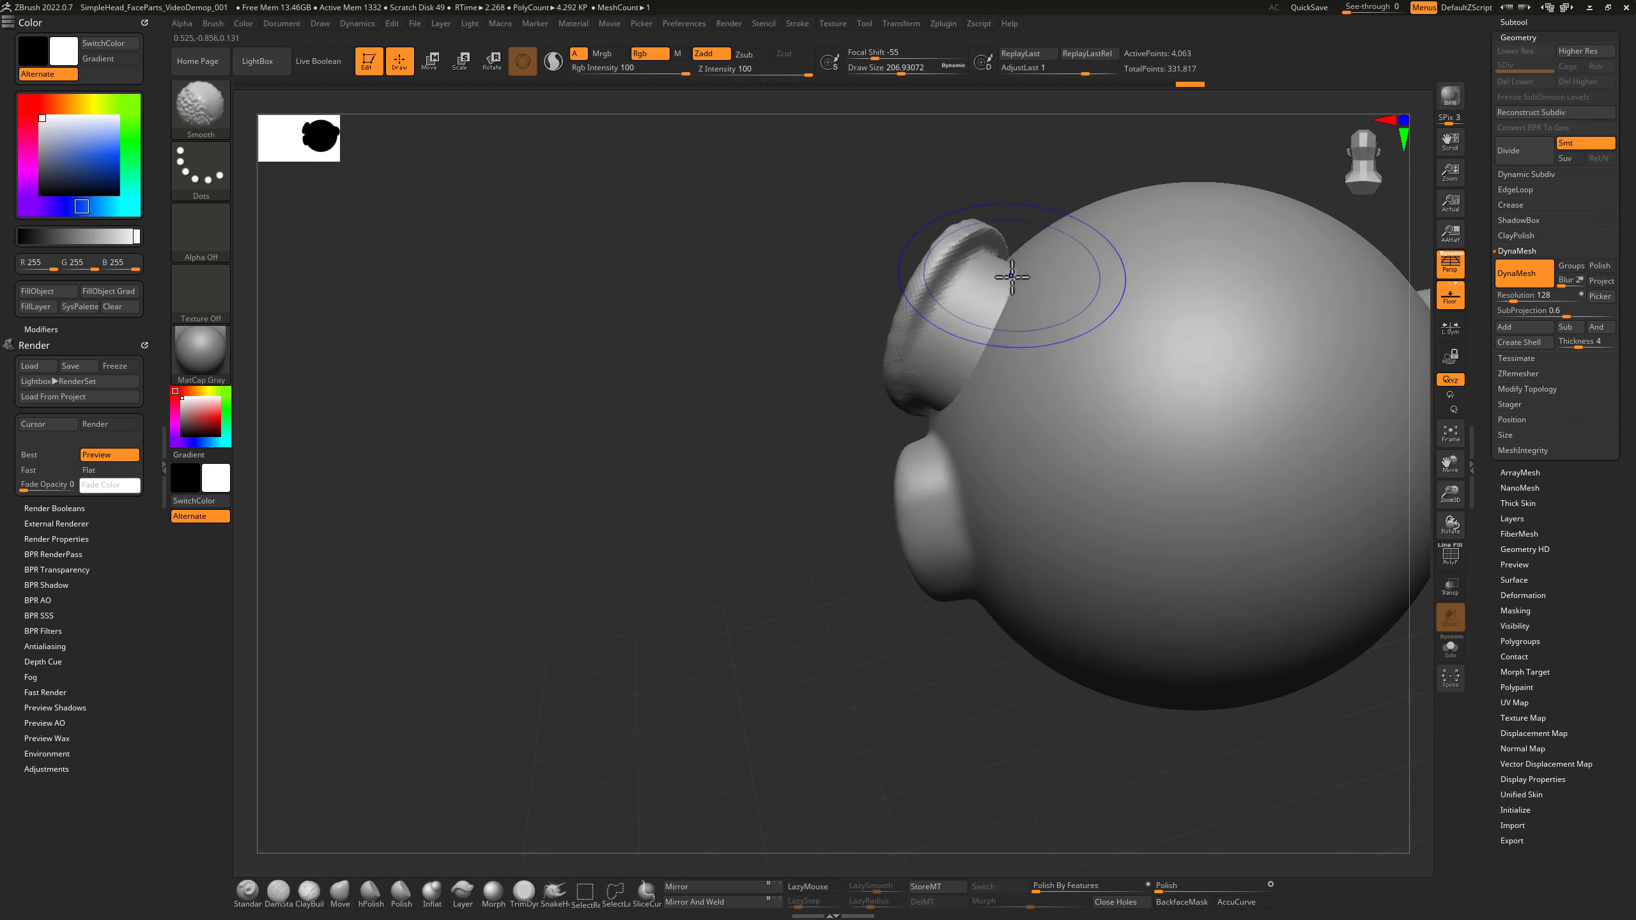
mouse_move(1011, 212)
shift+mouse_down()
mouse_move(1044, 168)
mouse_move(1157, 185)
mouse_move(1176, 311)
mouse_move(1210, 322)
mouse_move(1253, 302)
shift+mouse_up()
key(ctrl)
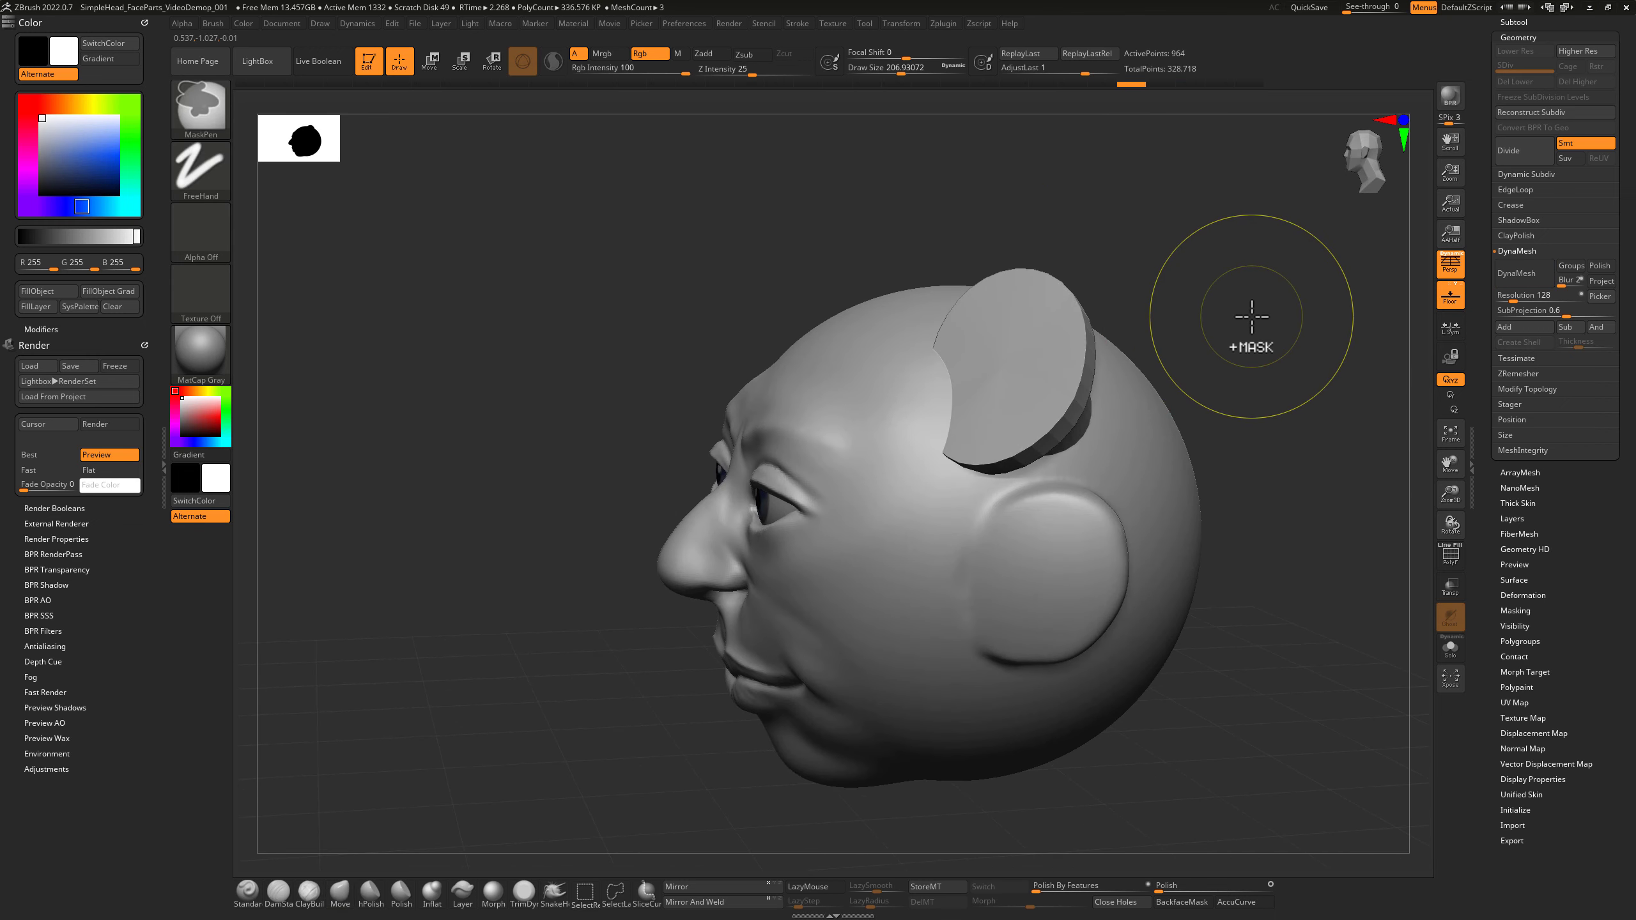
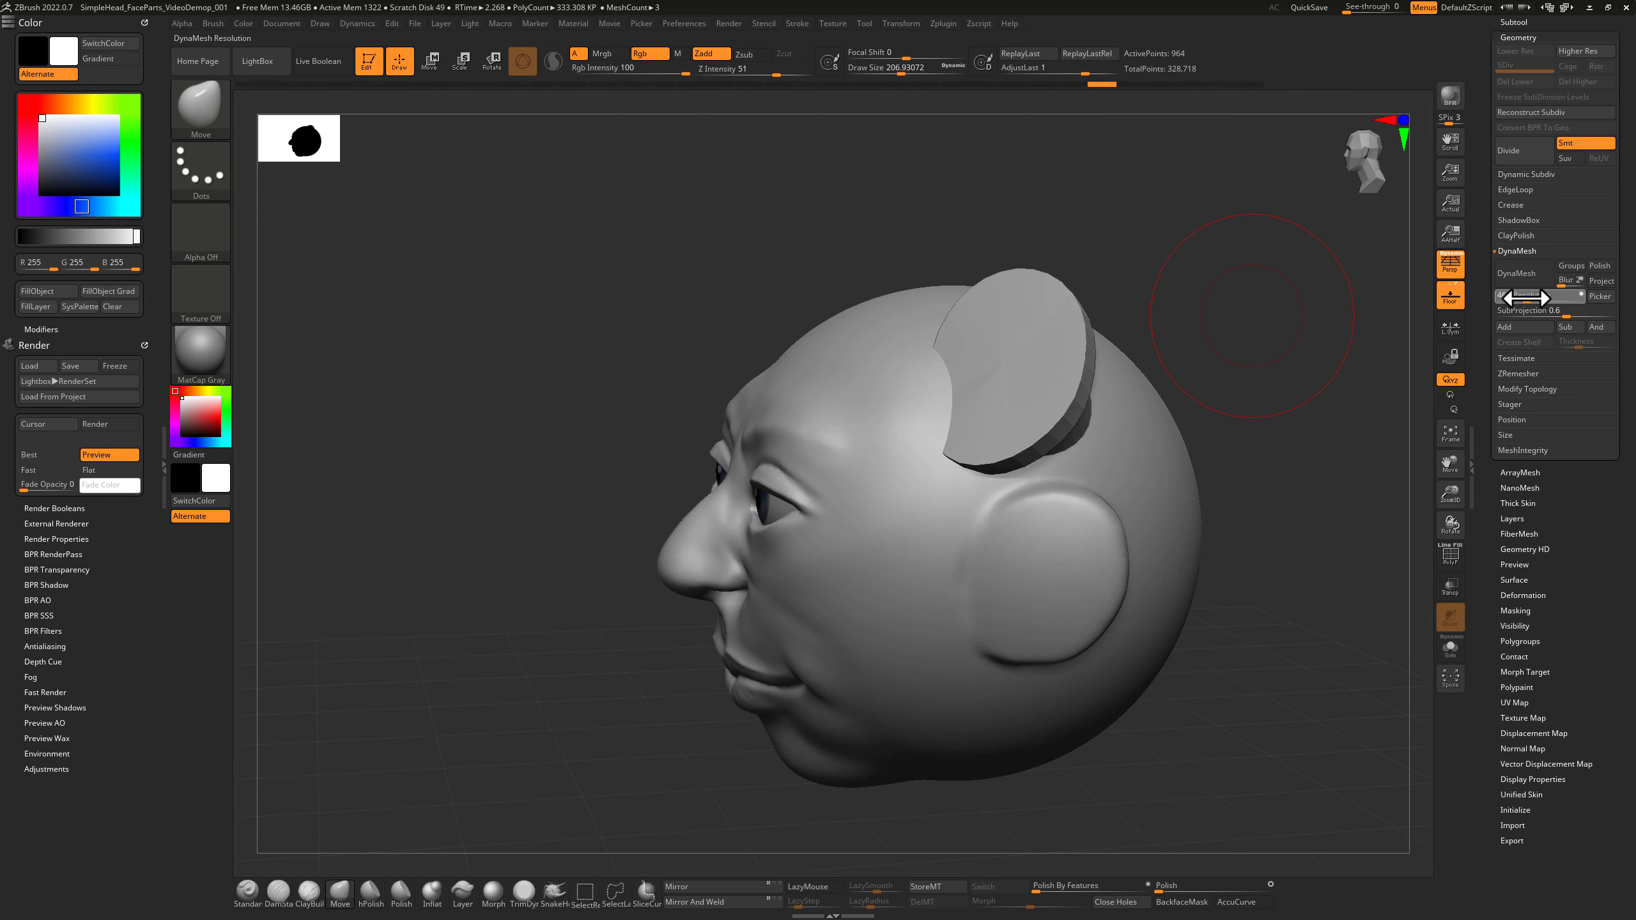
DynaMesh the merged cylinders at resolution 440 and smooth the disc's rim and the joint behind it.
drag(1527, 299, 1526, 299)
click(1526, 276)
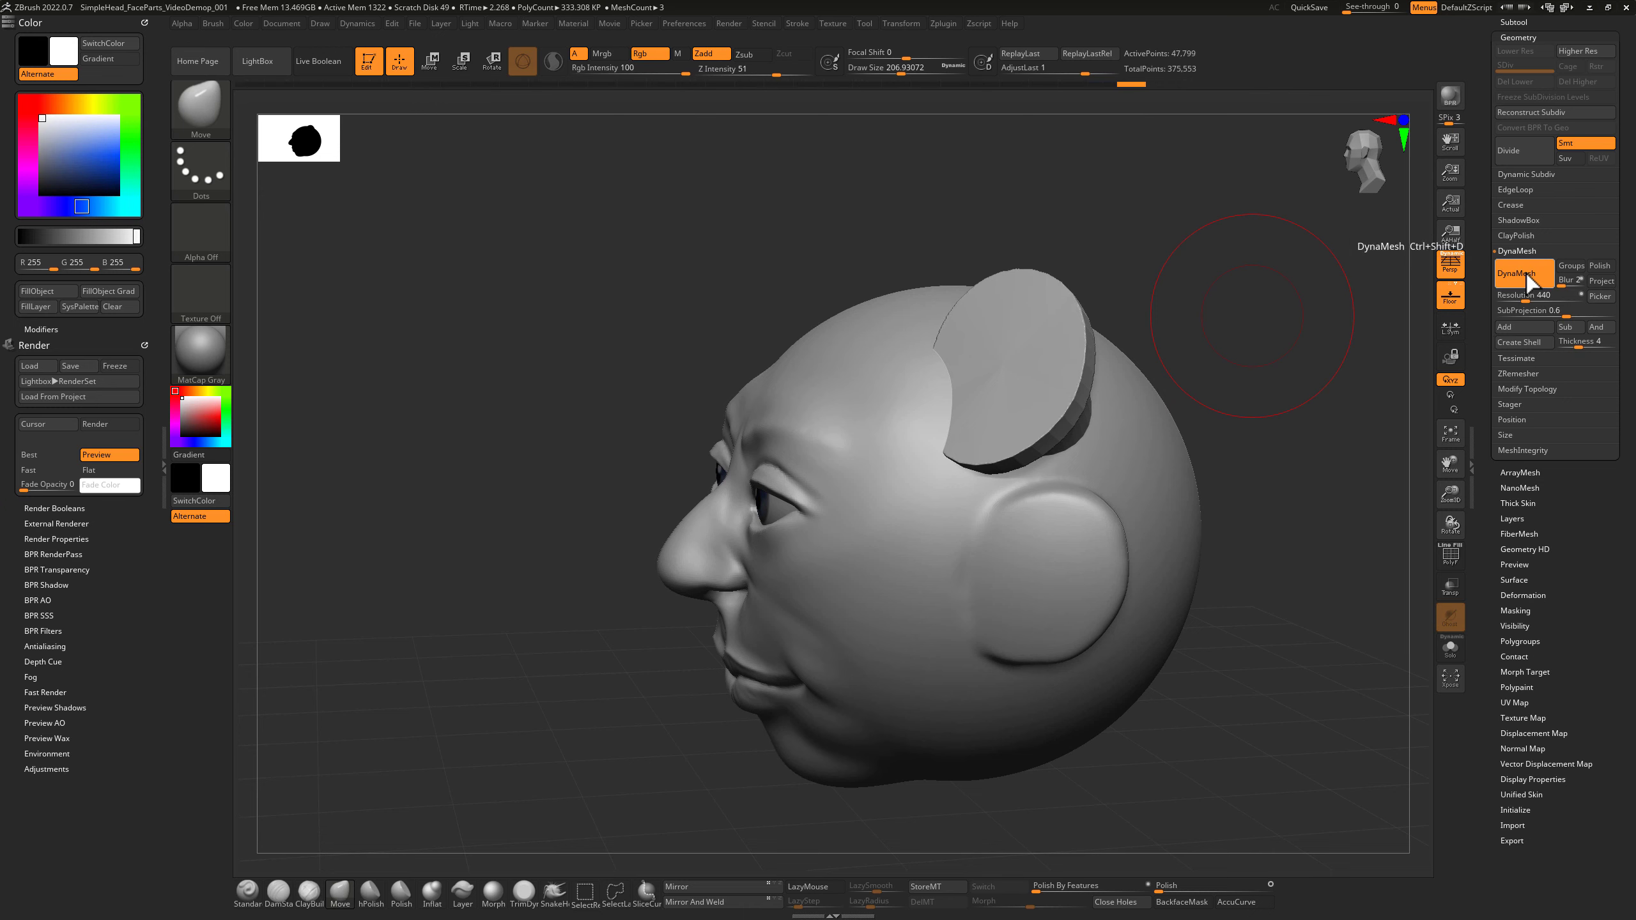
drag(1278, 339, 1125, 384)
key(shift)
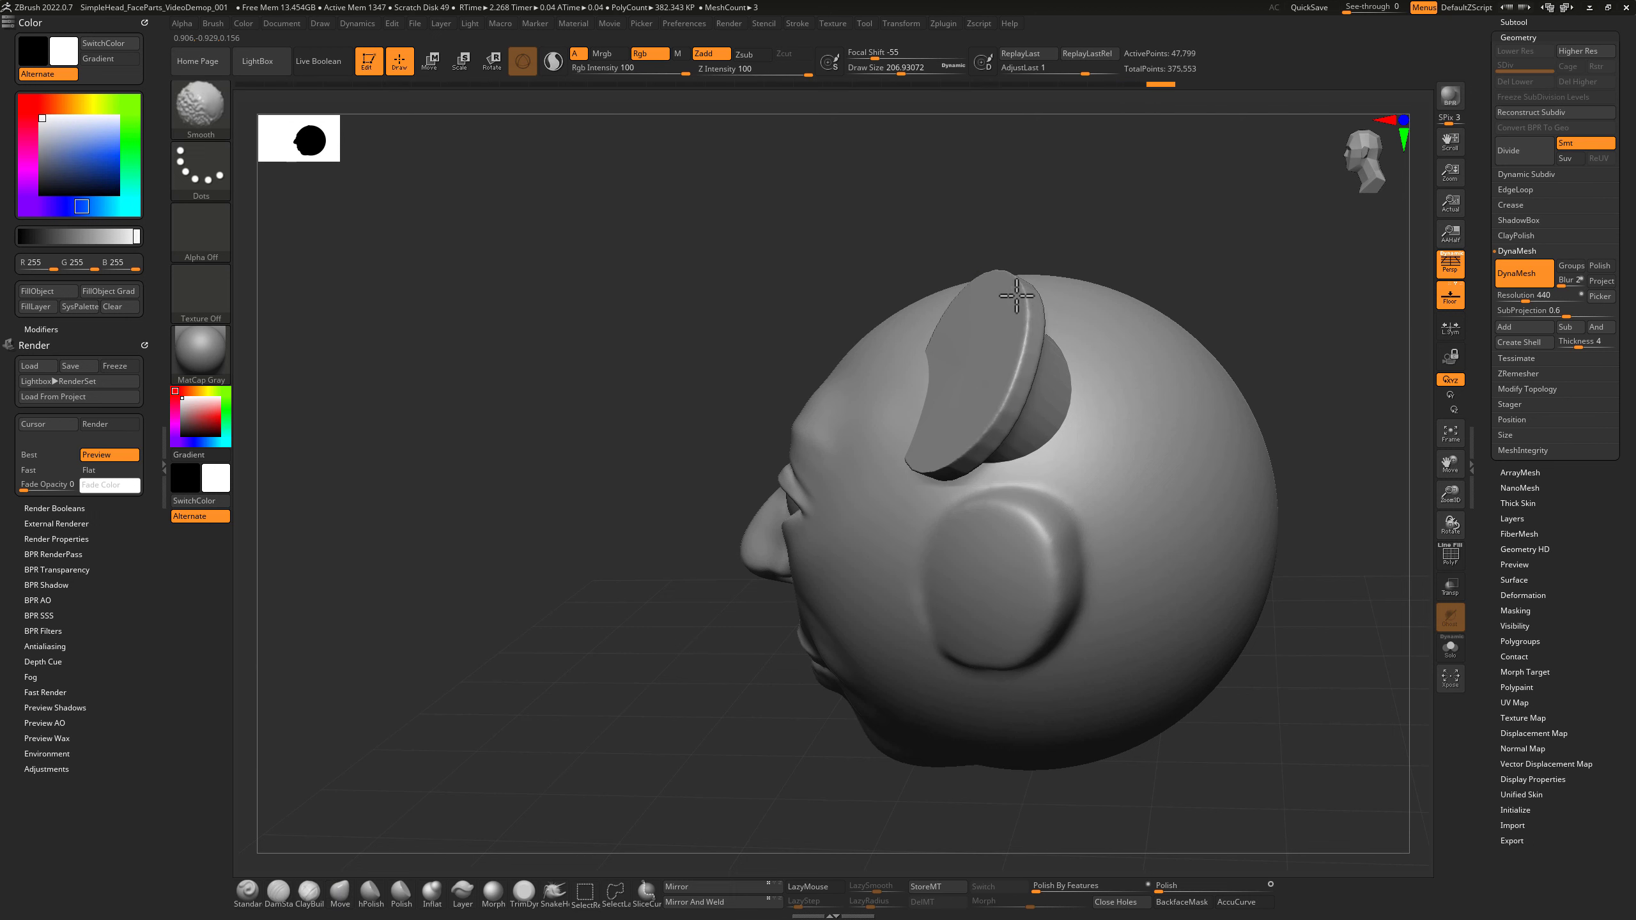
drag(1272, 242, 1156, 259)
mouse_move(1101, 387)
shift+mouse_down()
mouse_move(1104, 313)
mouse_move(1104, 401)
shift+mouse_up()
drag(818, 600, 980, 631)
shift+drag(985, 461, 968, 338)
mouse_move(1169, 342)
mouse_down()
mouse_move(1198, 376)
mouse_move(1095, 315)
mouse_move(1063, 271)
mouse_move(976, 252)
mouse_up()
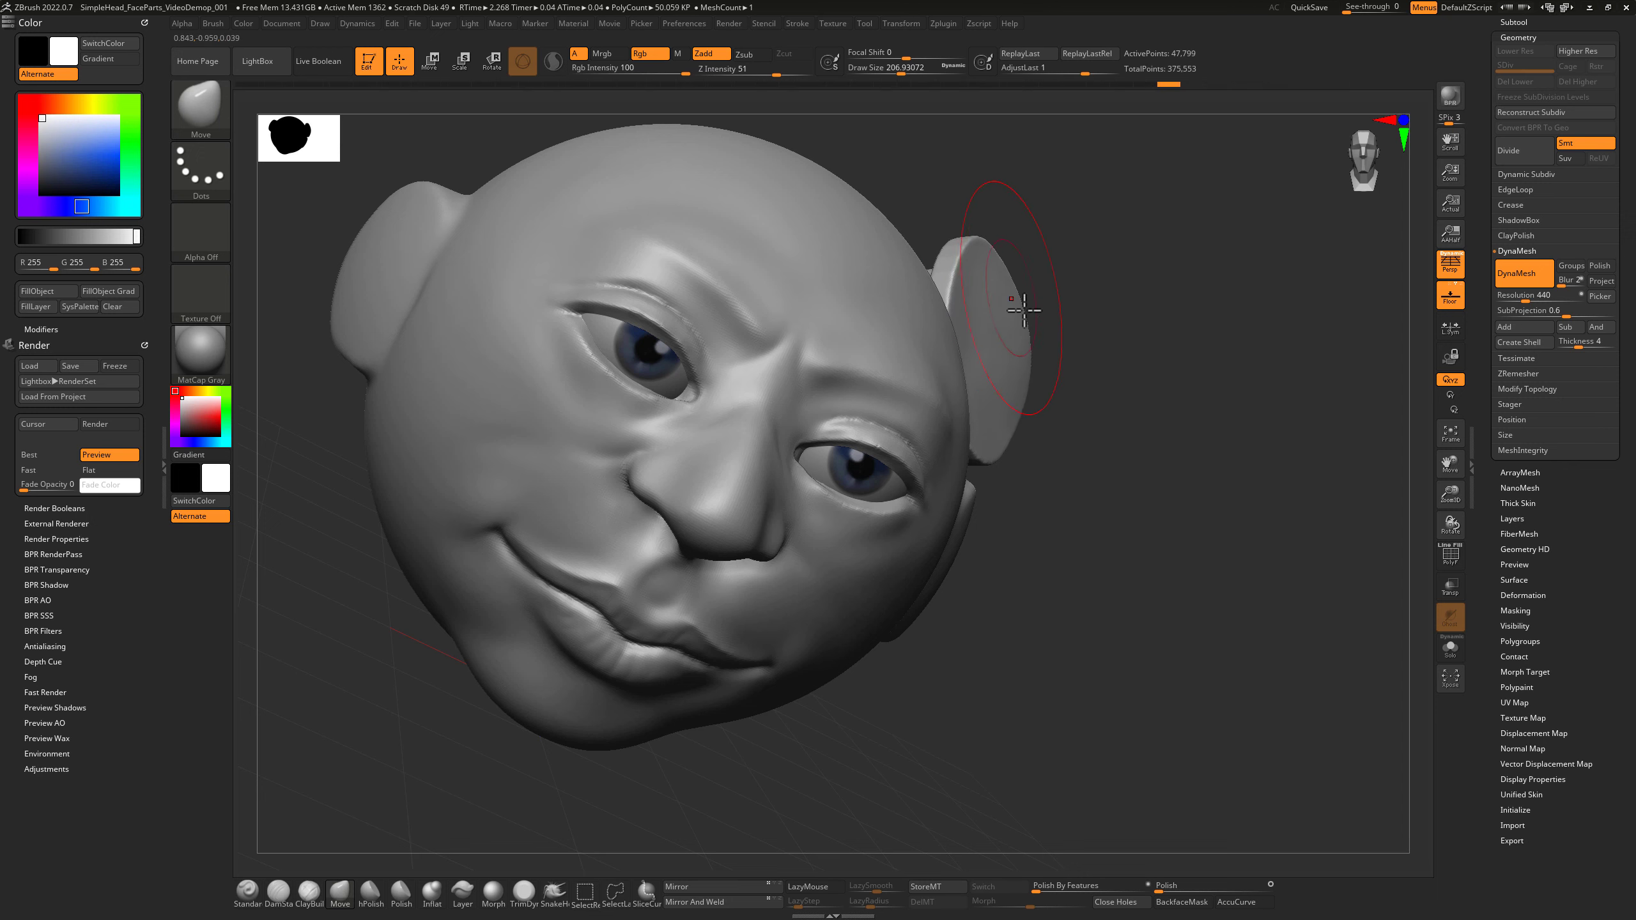
Refine the curvature of the joined ear disc with the Move brush.
drag(1076, 319, 1030, 337)
mouse_move(1099, 378)
mouse_down()
mouse_move(1040, 385)
mouse_move(974, 360)
mouse_up()
drag(850, 507, 1015, 326)
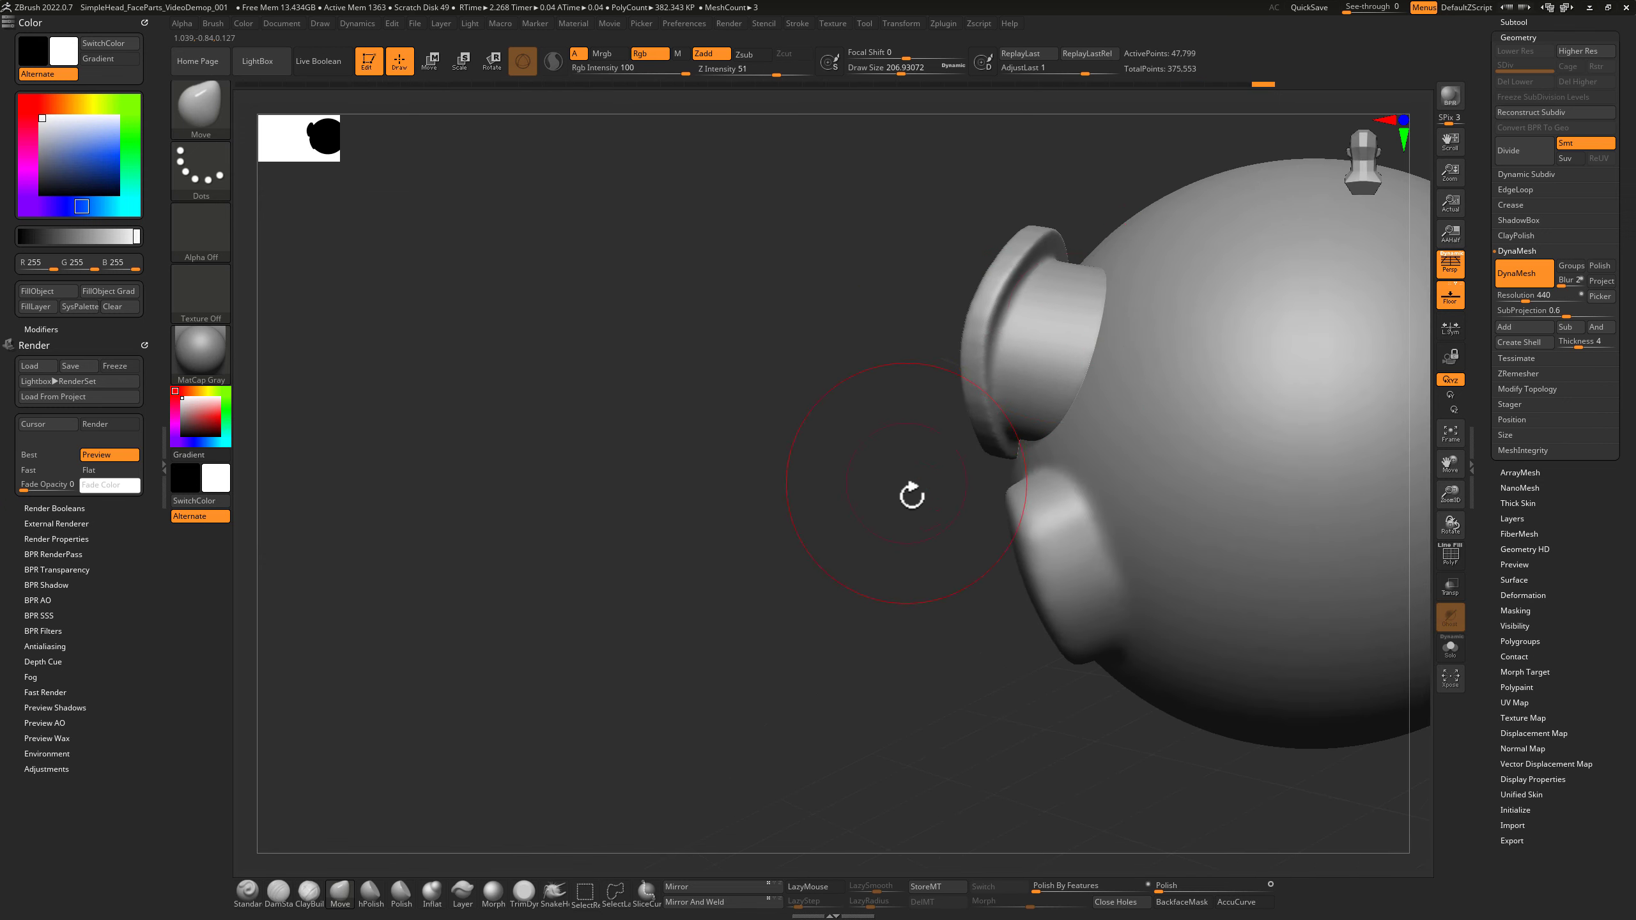
drag(911, 496, 1080, 360)
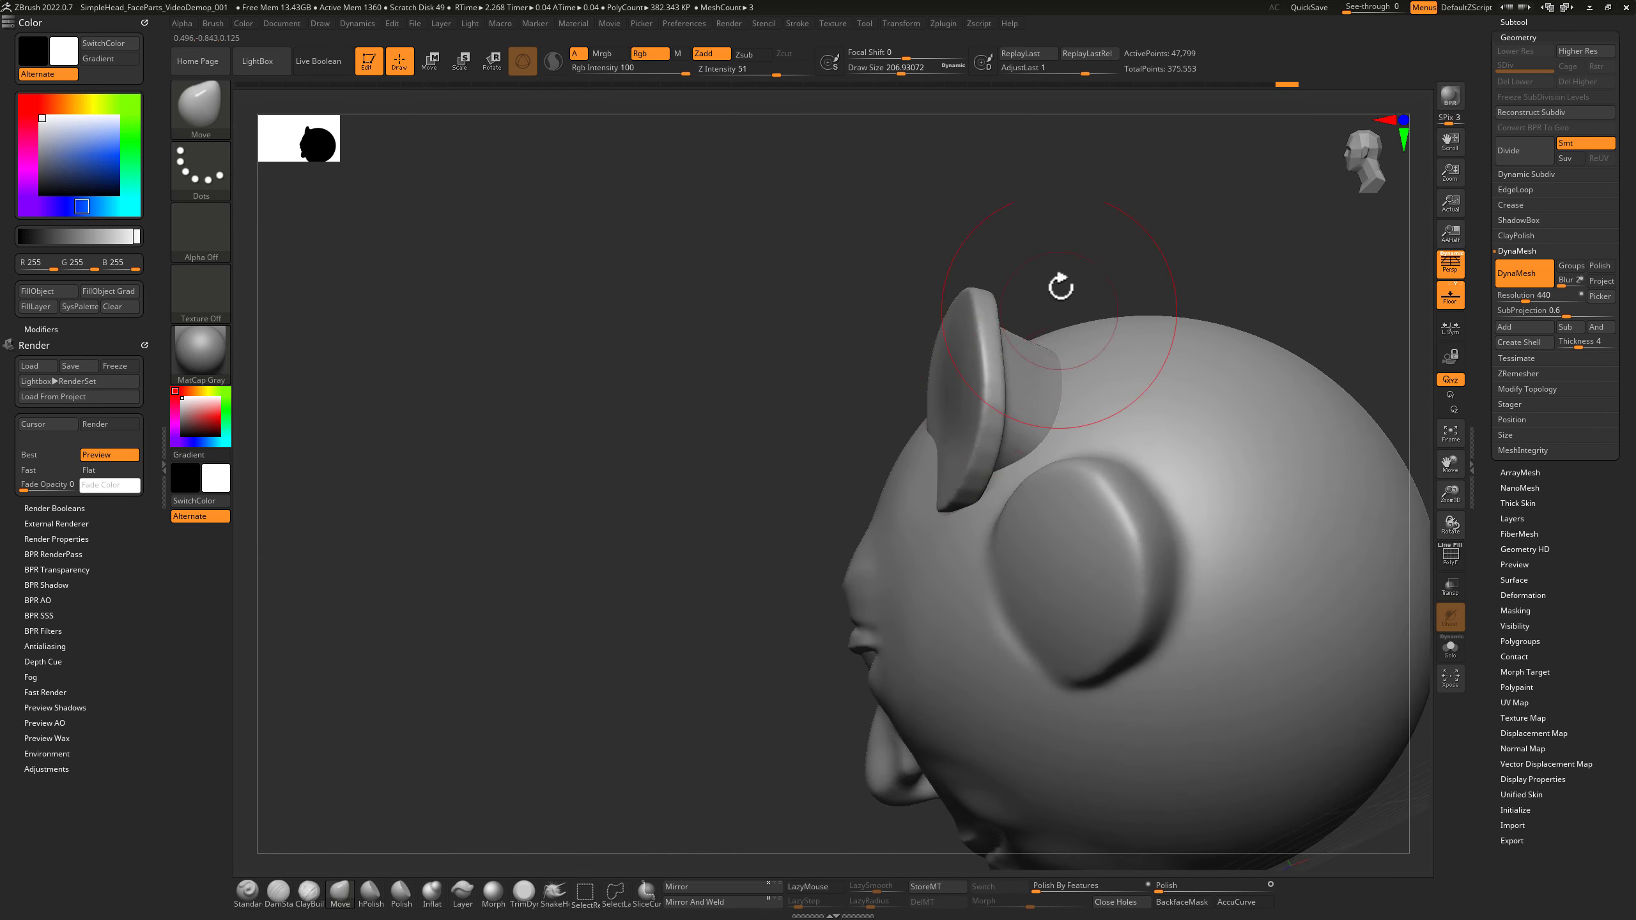
drag(1061, 287, 1278, 301)
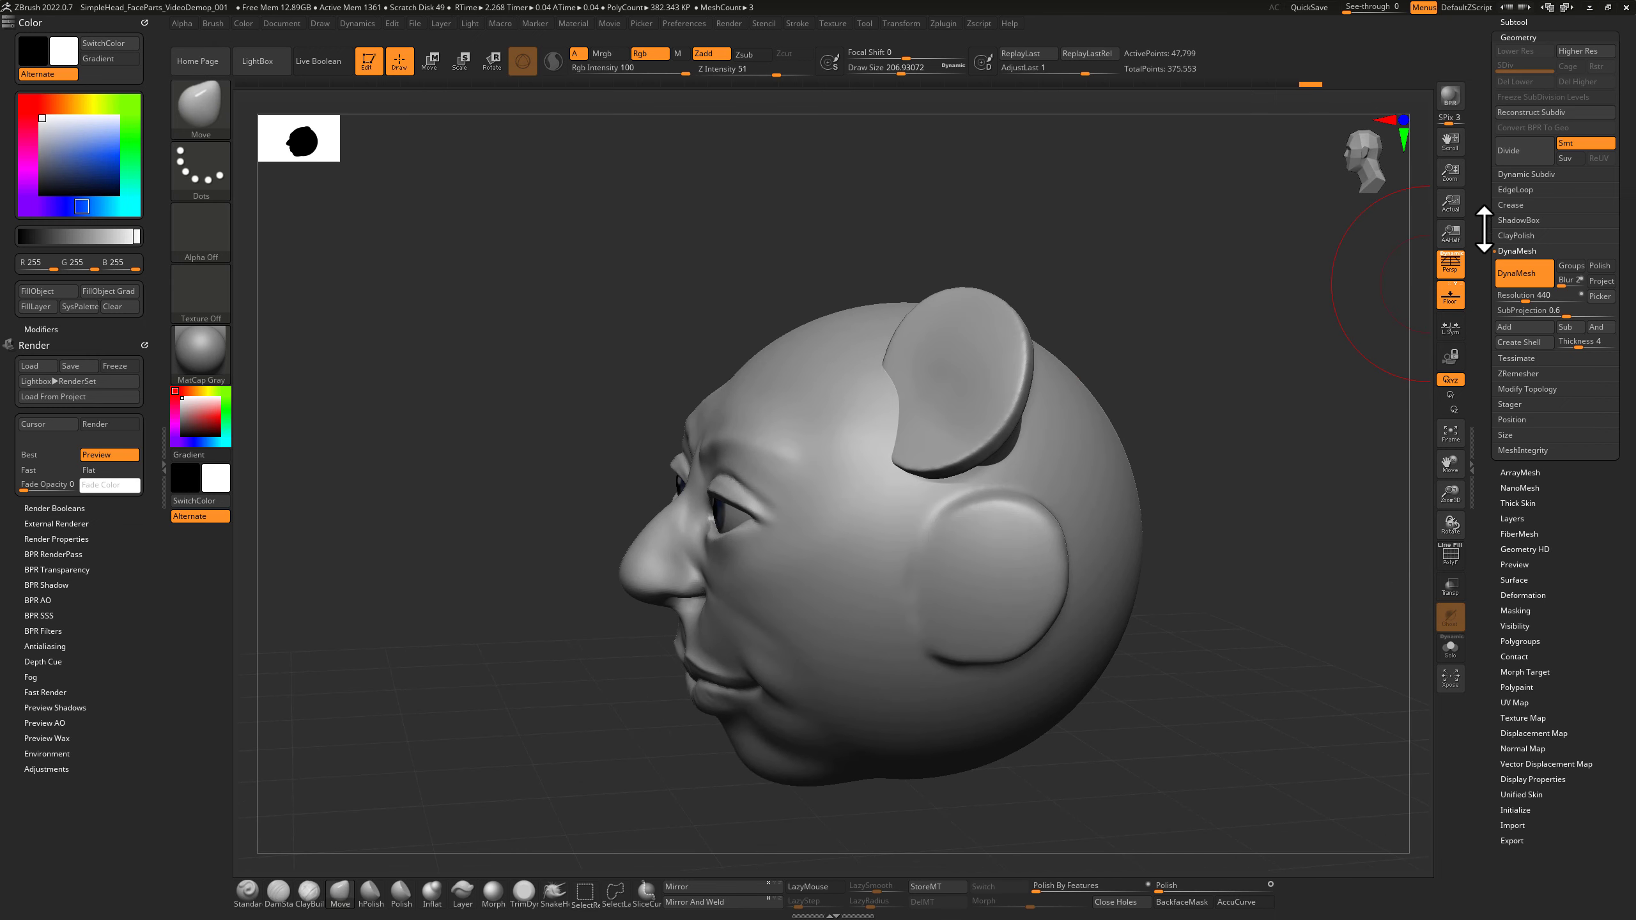
Delete the merged cylinder ear subtool PM3D_Cylinder3D1.
scroll(1484, 229, up, 5)
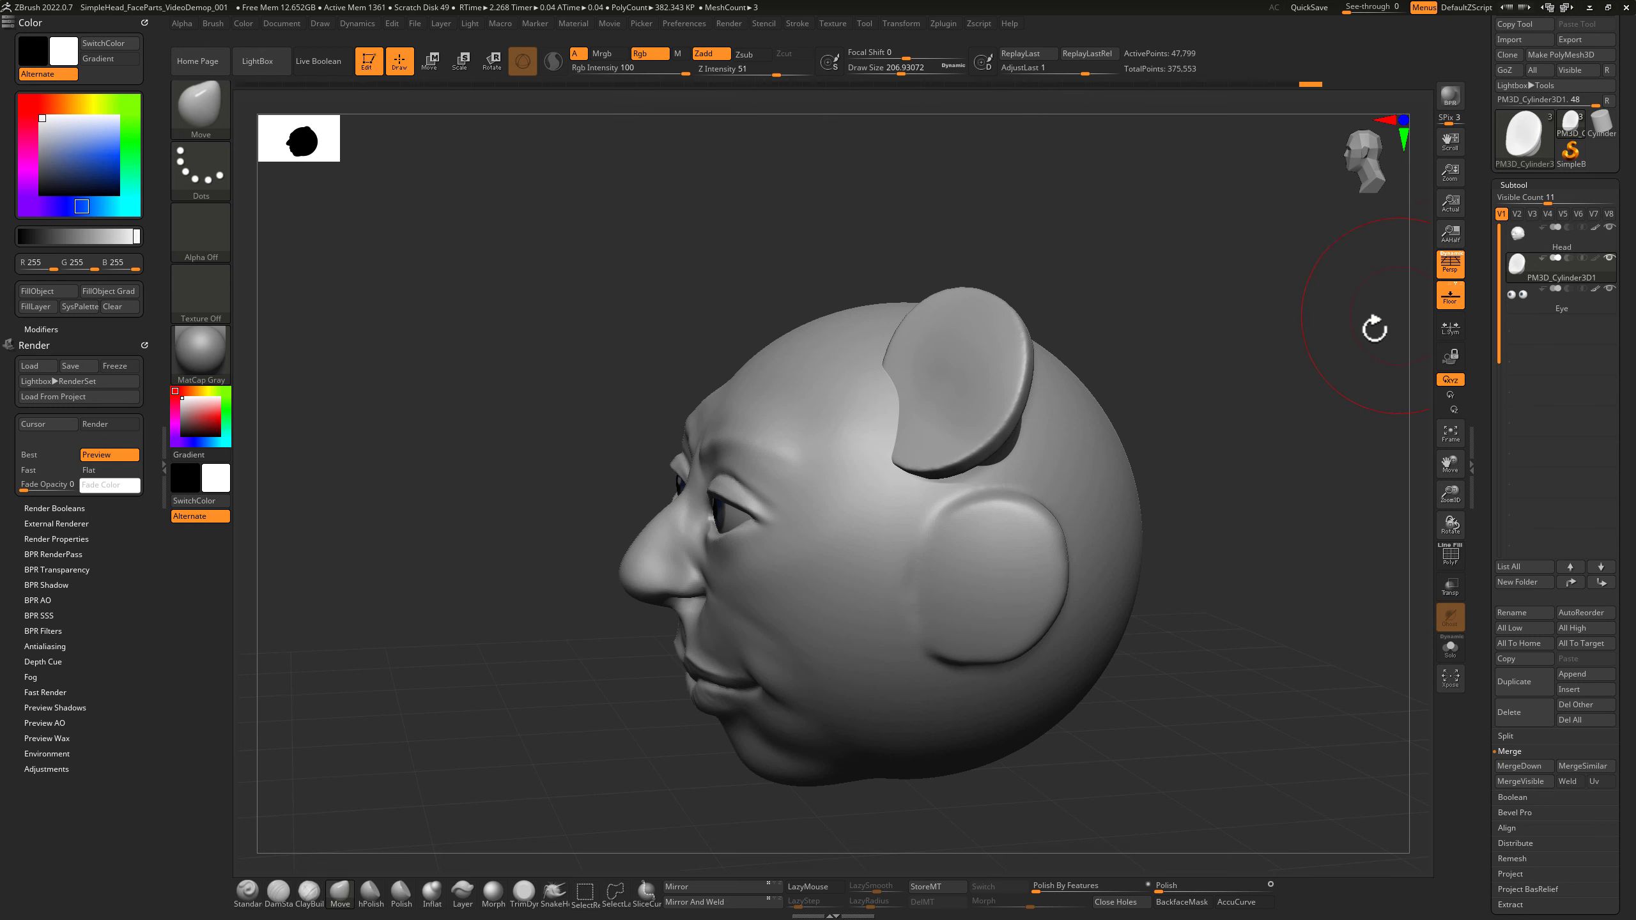
right_drag(997, 559, 1195, 435)
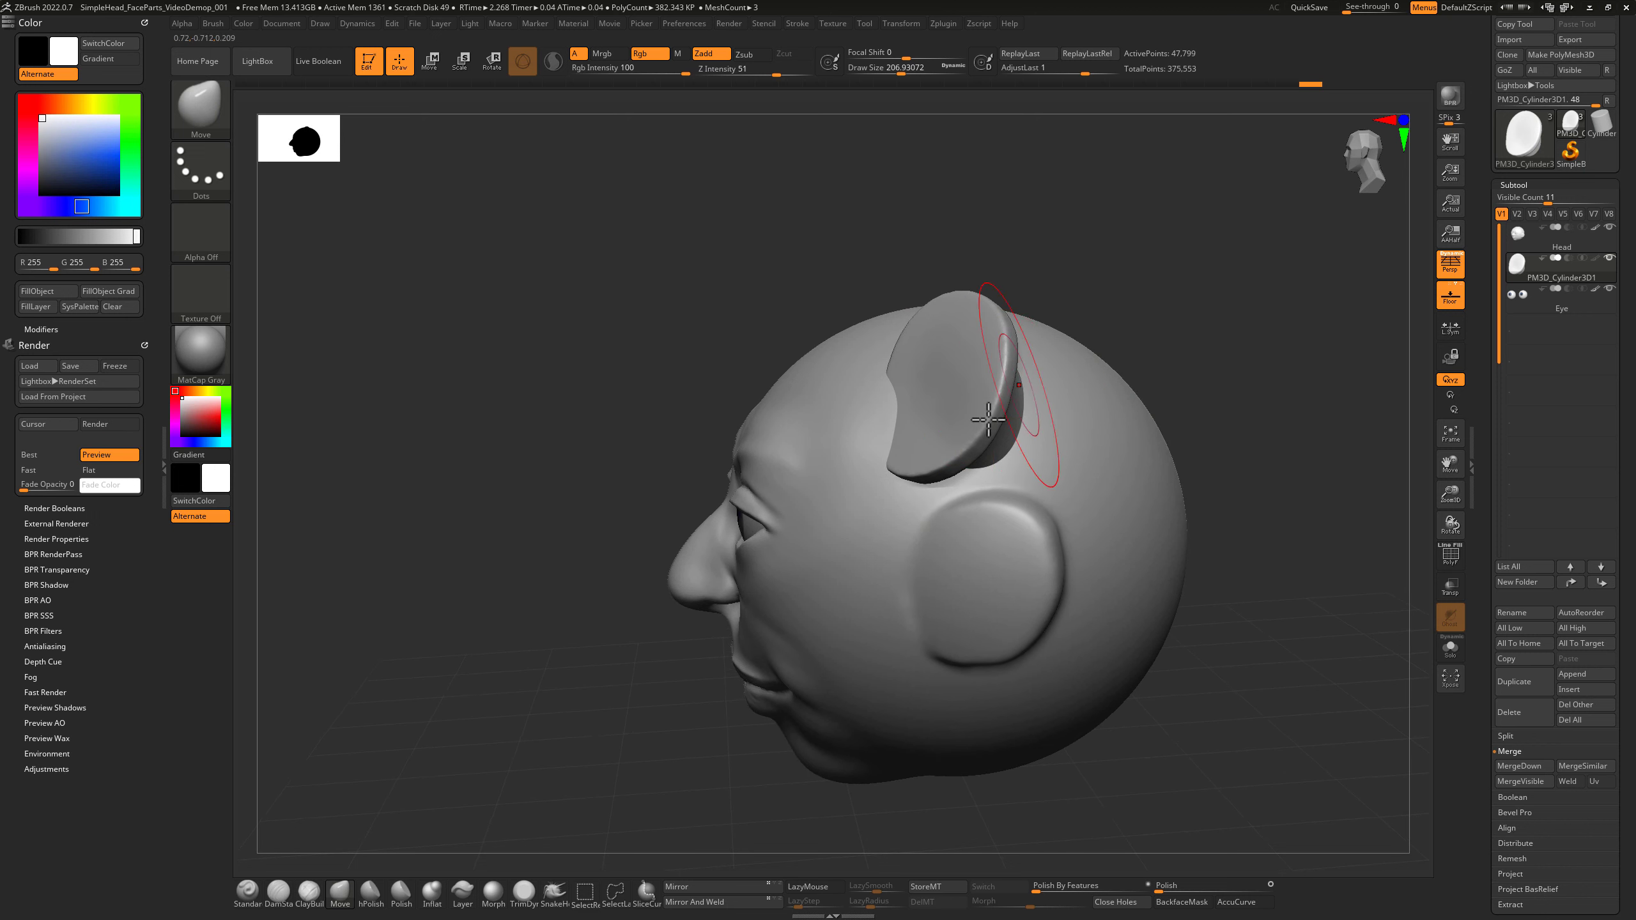
right_drag(1088, 555, 1125, 490)
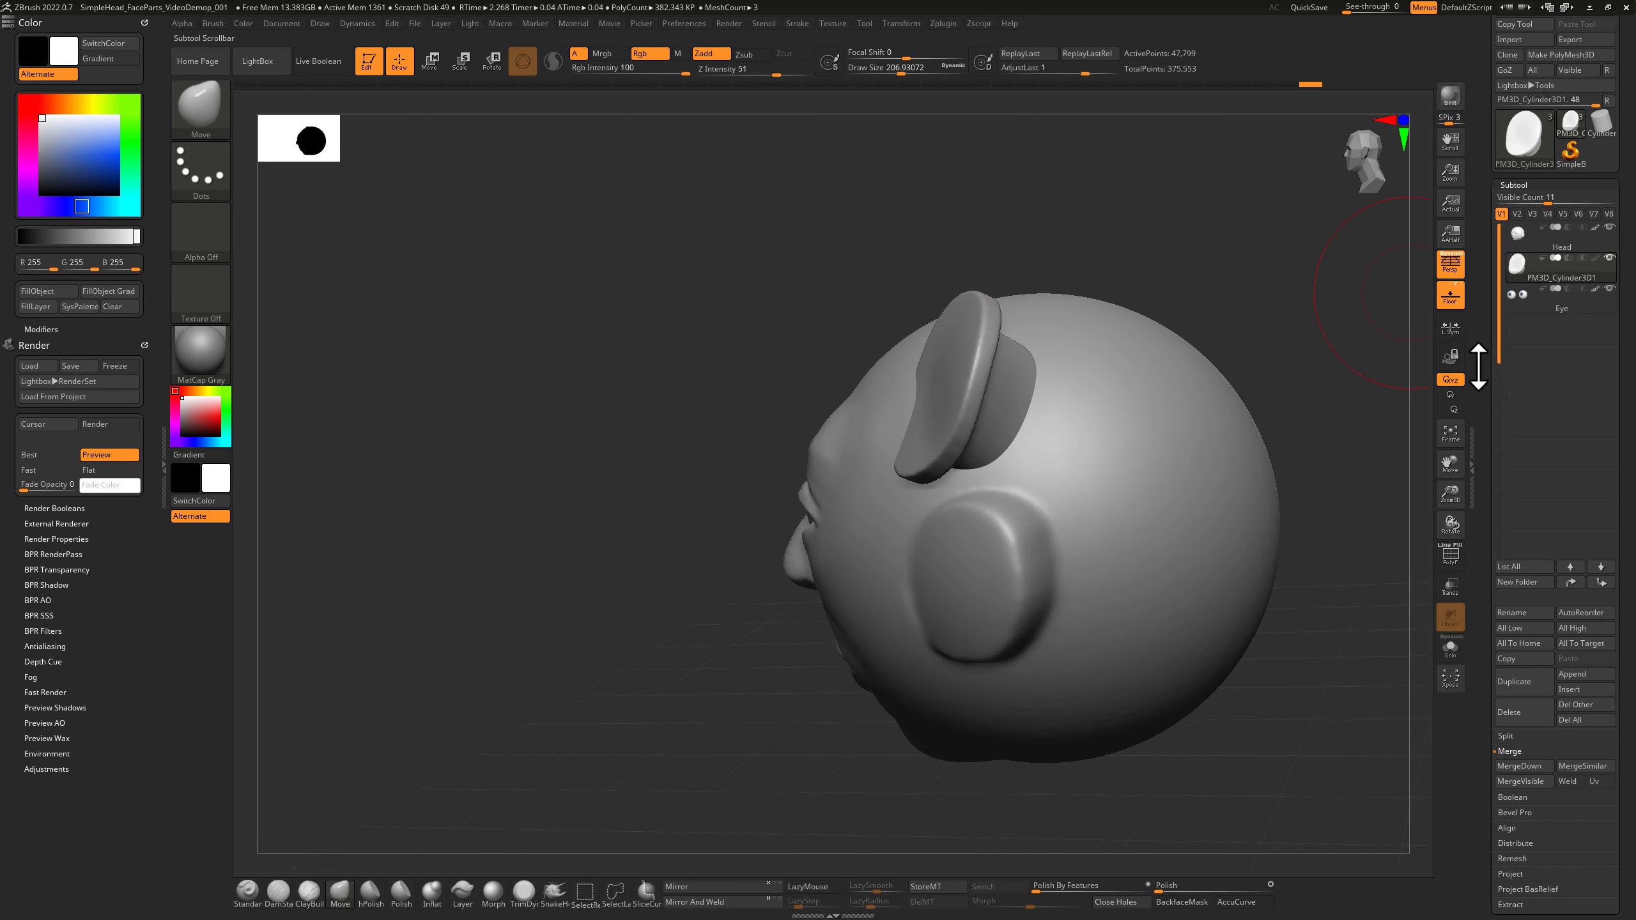
click(1511, 716)
click(1407, 744)
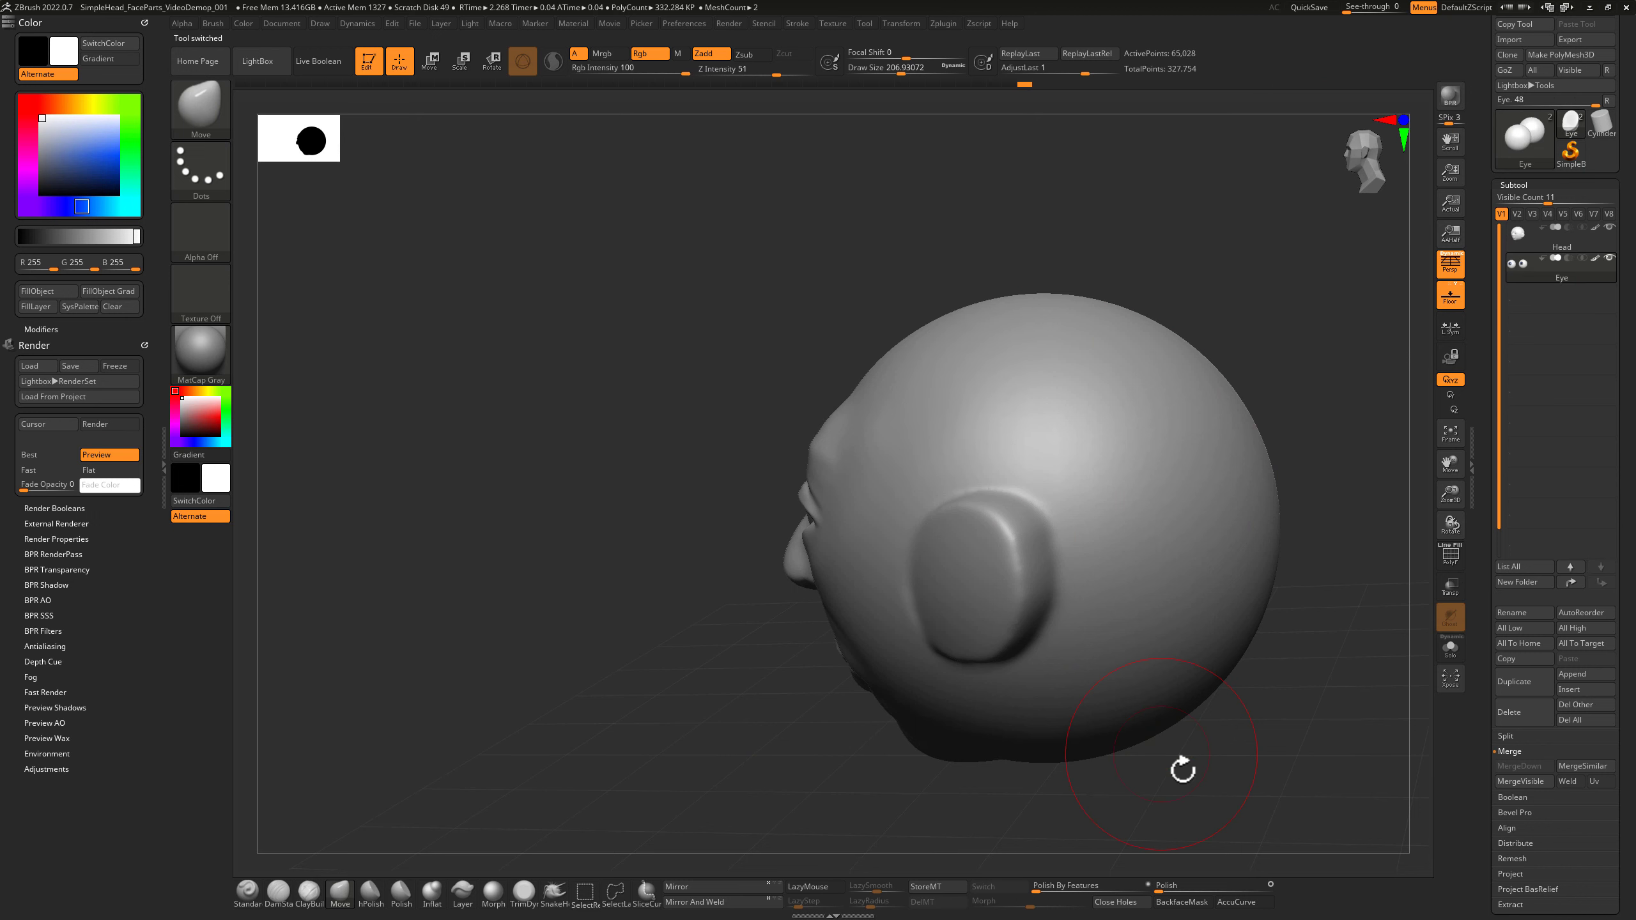
Activate the Head subtool and start a groove behind its blocked-out ear with DamStandard at a draw size of about 163.
mouse_move(1184, 767)
right_down()
mouse_move(1260, 778)
mouse_move(1231, 735)
mouse_move(1228, 751)
mouse_move(1192, 748)
right_up()
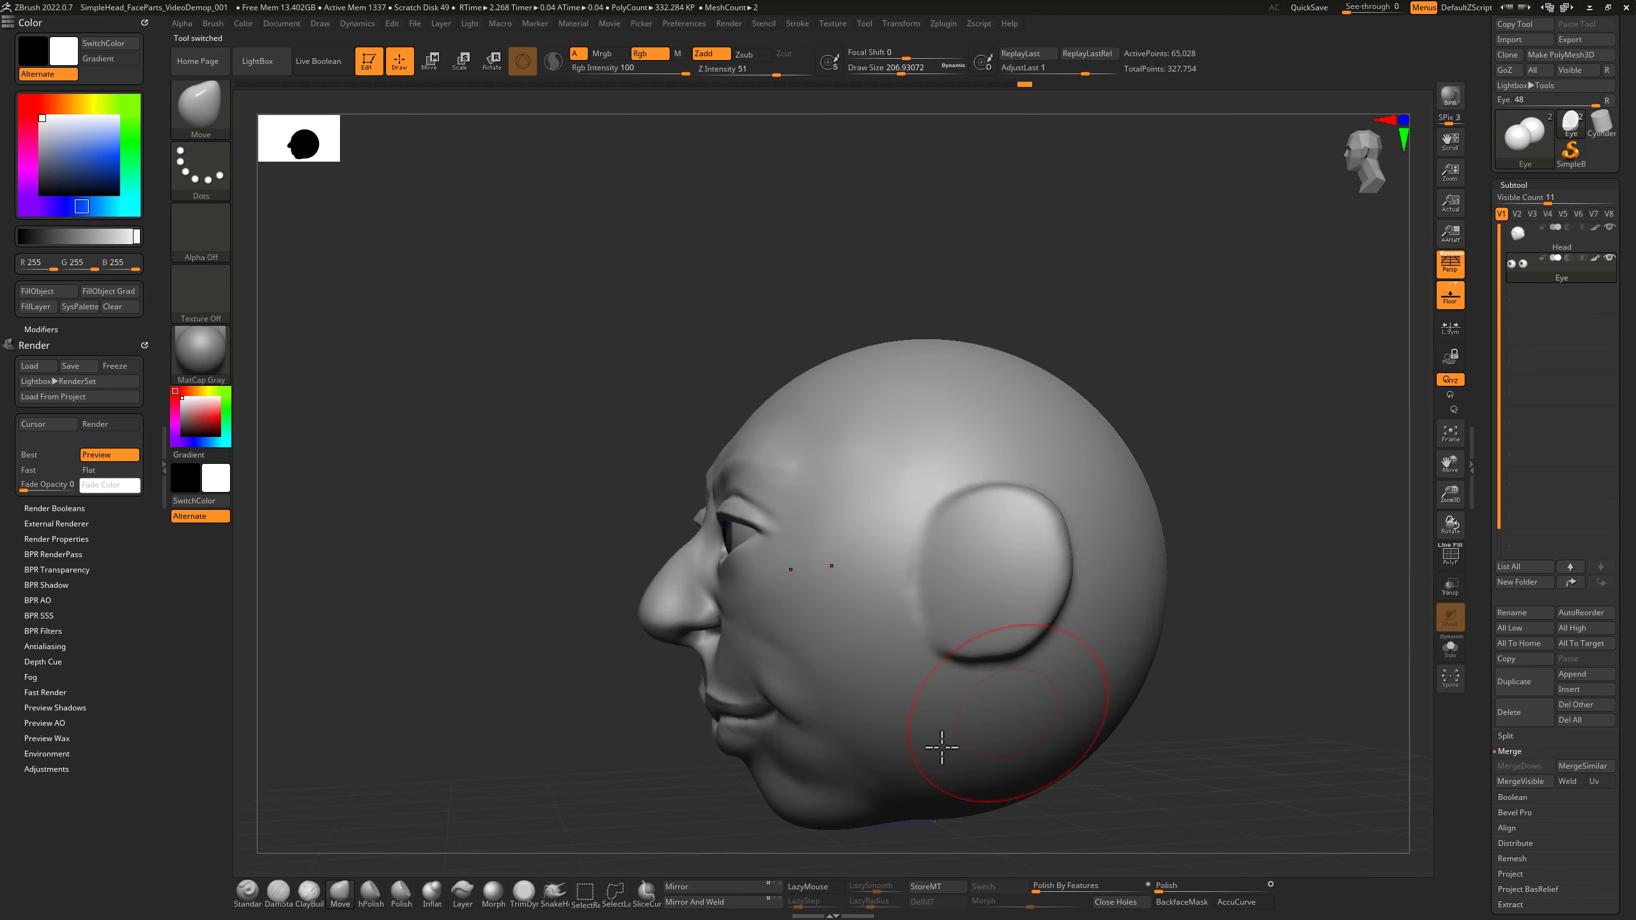
right_drag(1276, 493, 1188, 486)
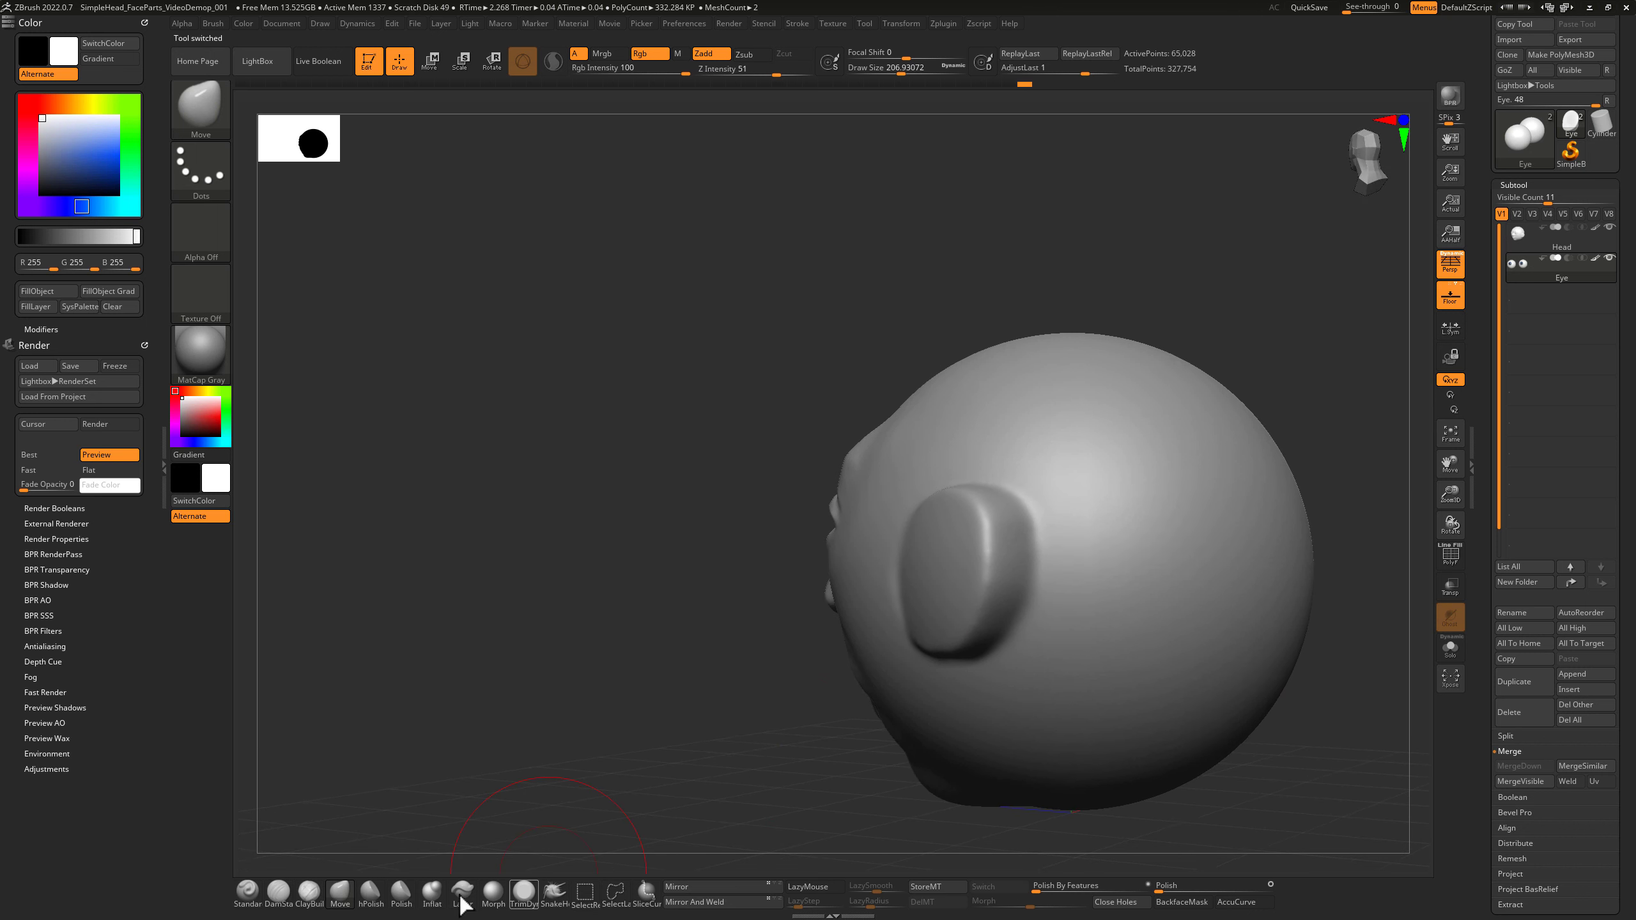
click(287, 896)
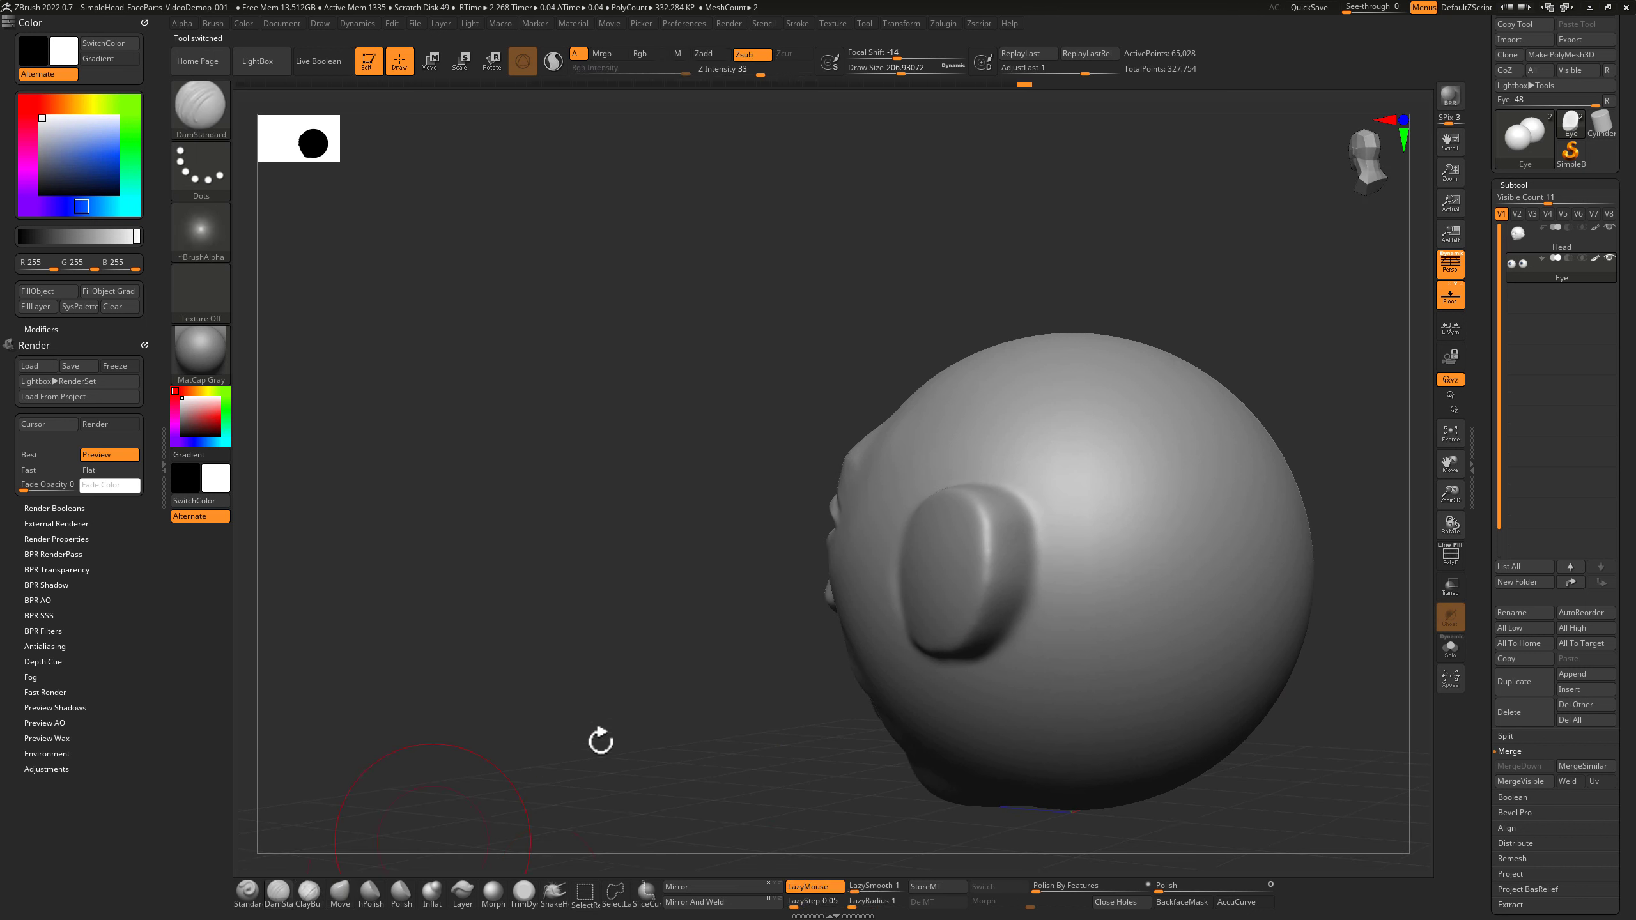
mouse_move(1150, 731)
right_down()
mouse_move(767, 760)
mouse_move(805, 792)
mouse_move(877, 666)
right_up()
key(s)
drag(877, 665, 866, 666)
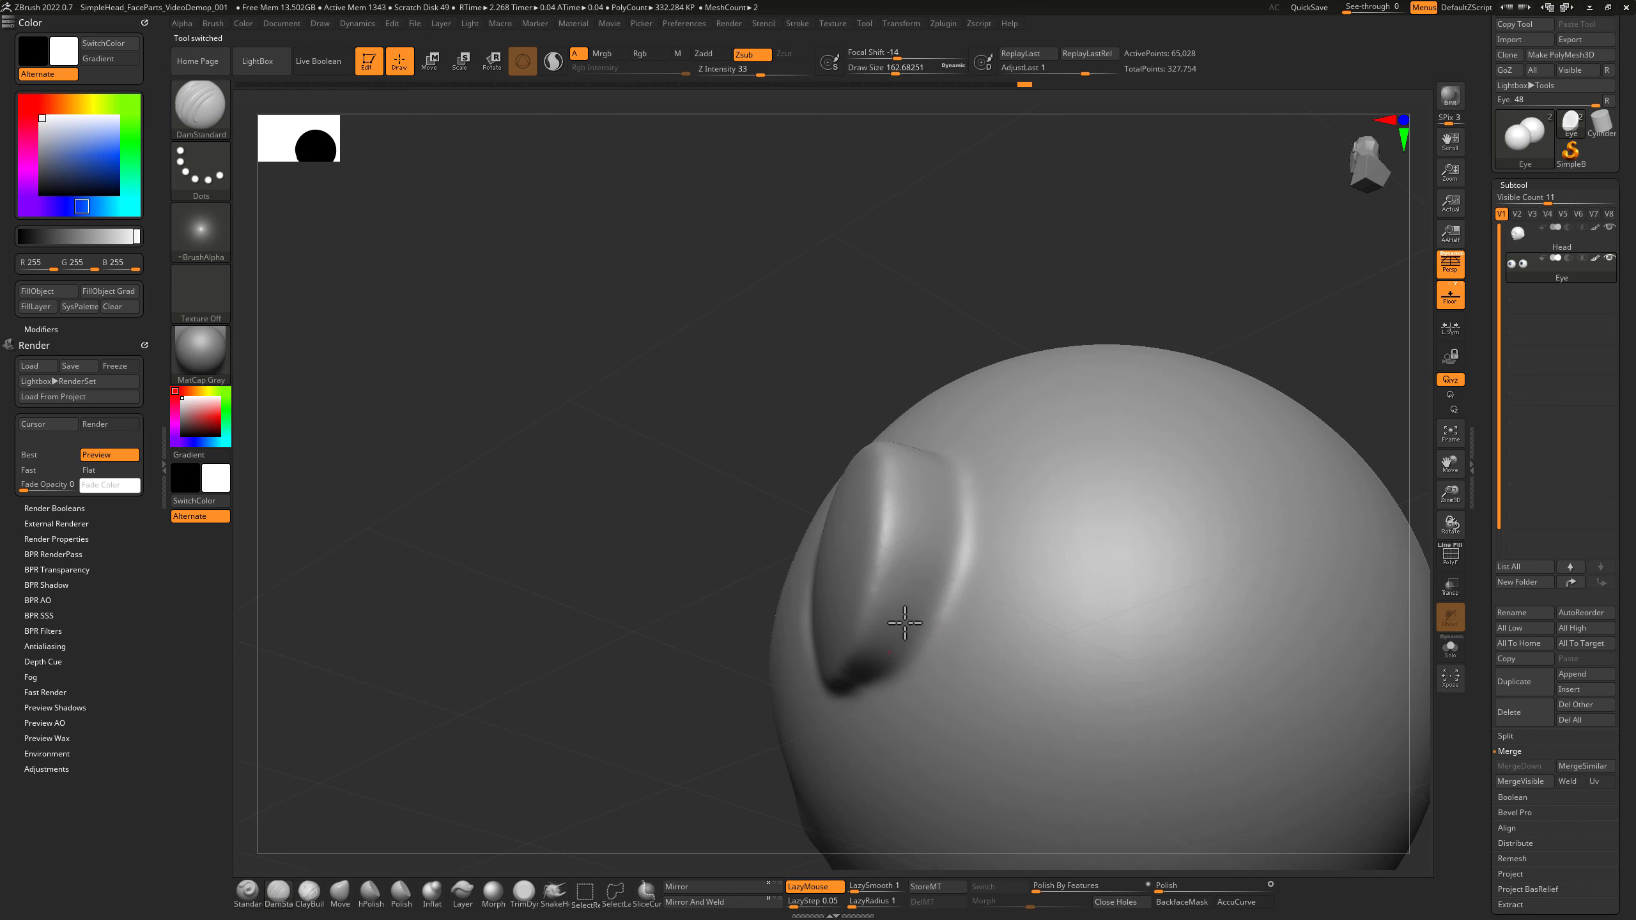
alt+click(904, 622)
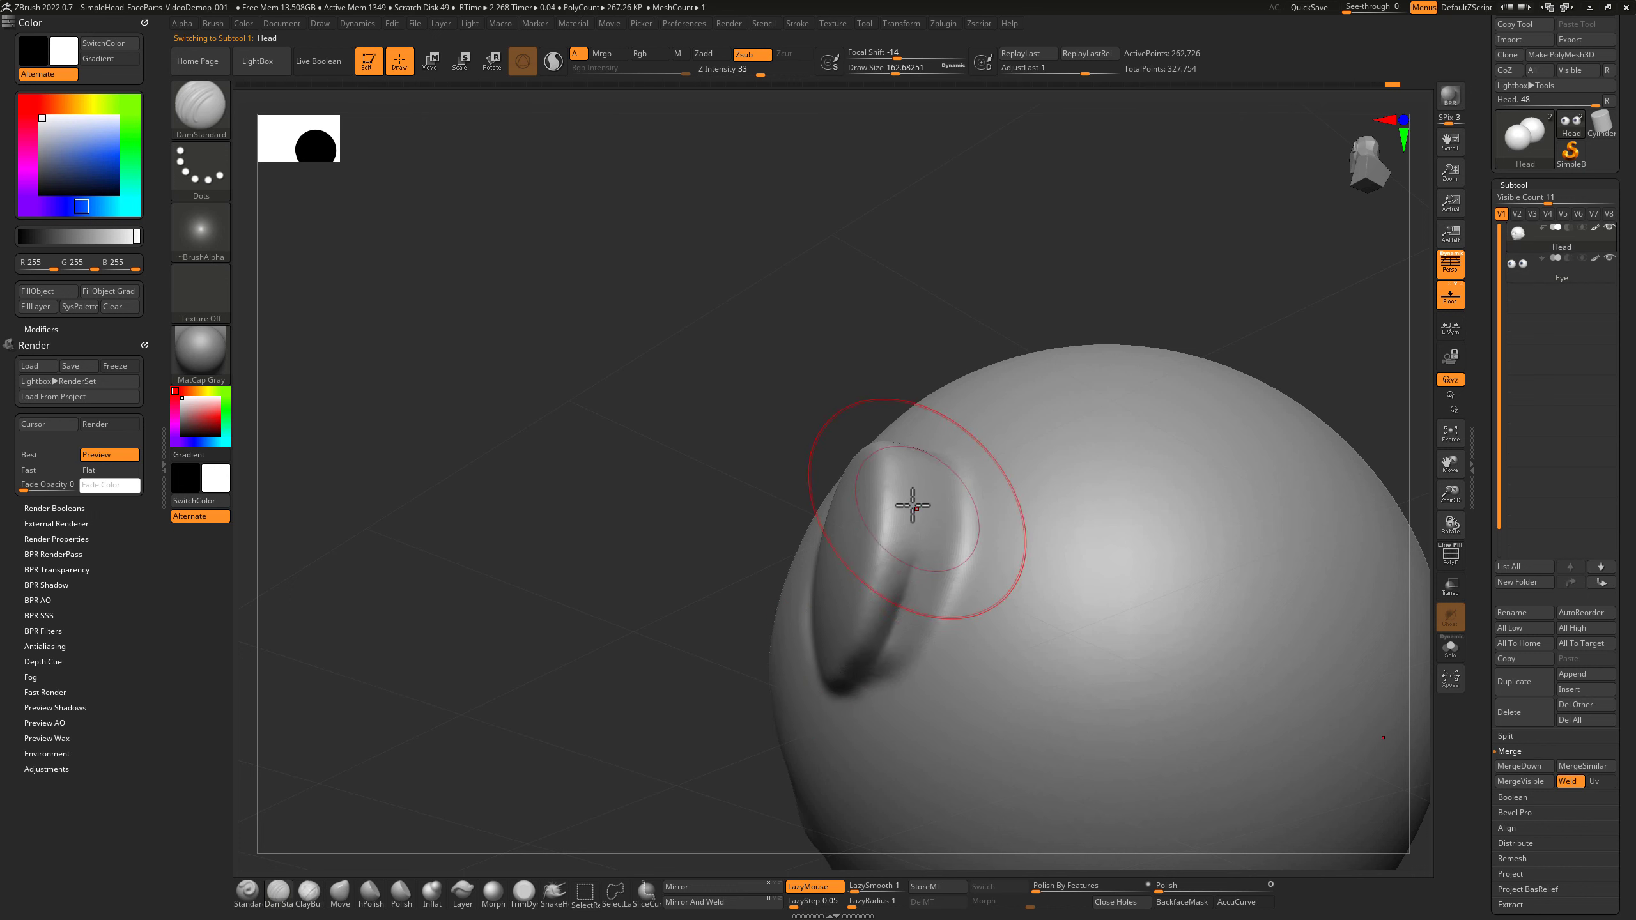
Extend and deepen the DamStandard groove along the back of the ear to separate its rim from the head.
right_drag(913, 501, 958, 366)
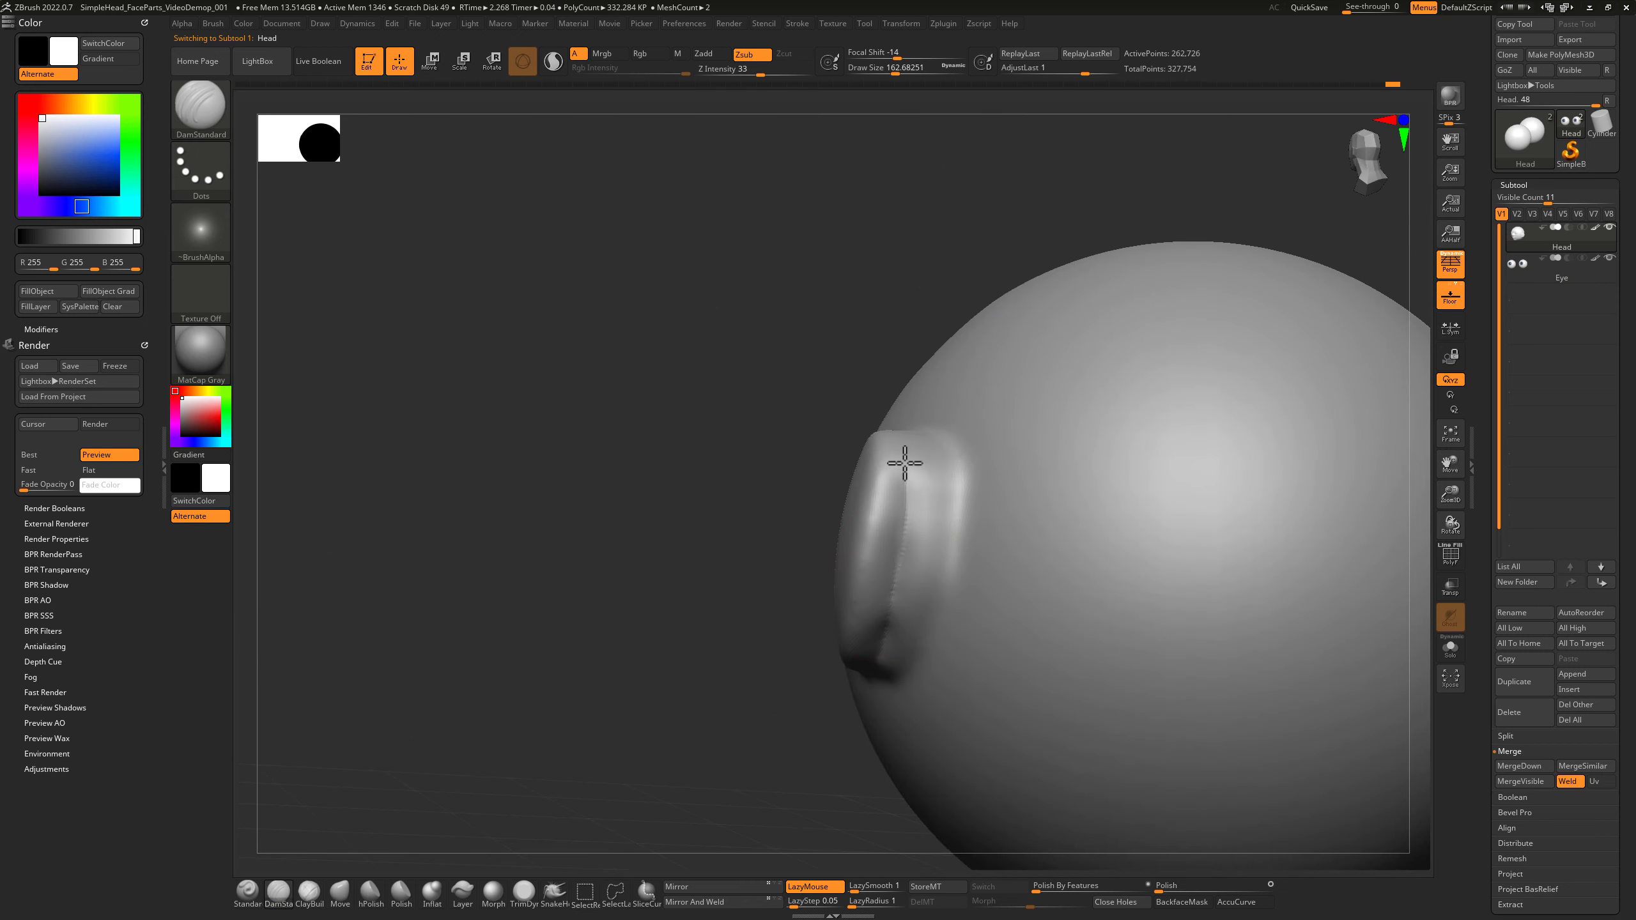
mouse_move(902, 456)
right_down()
mouse_move(932, 392)
mouse_move(906, 593)
right_up()
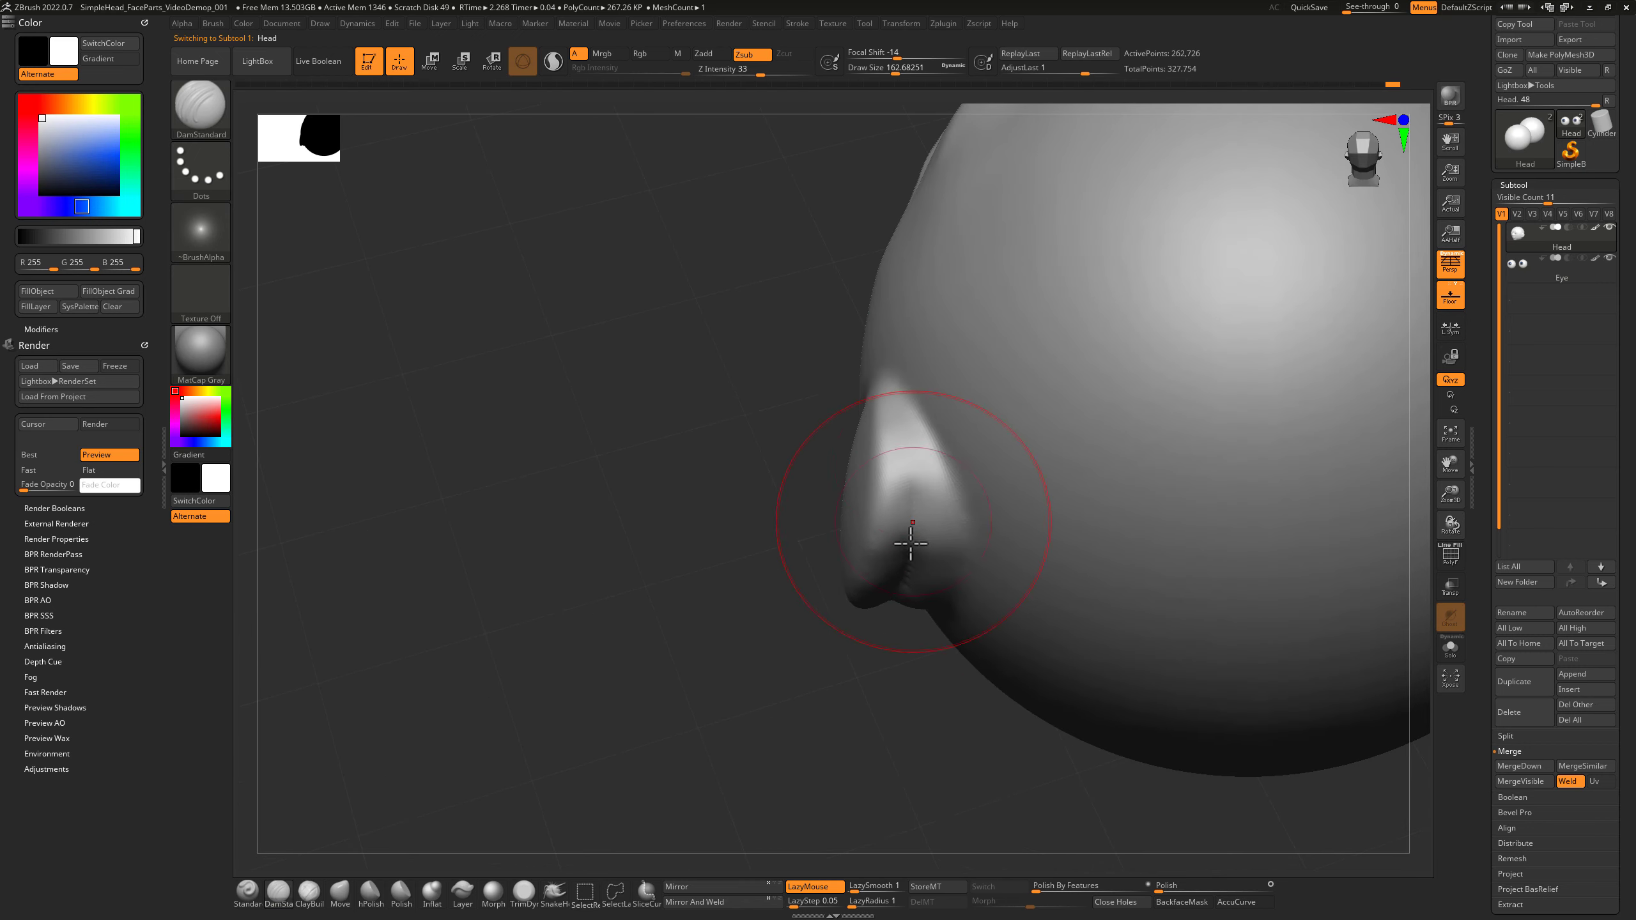
right_drag(901, 701, 917, 523)
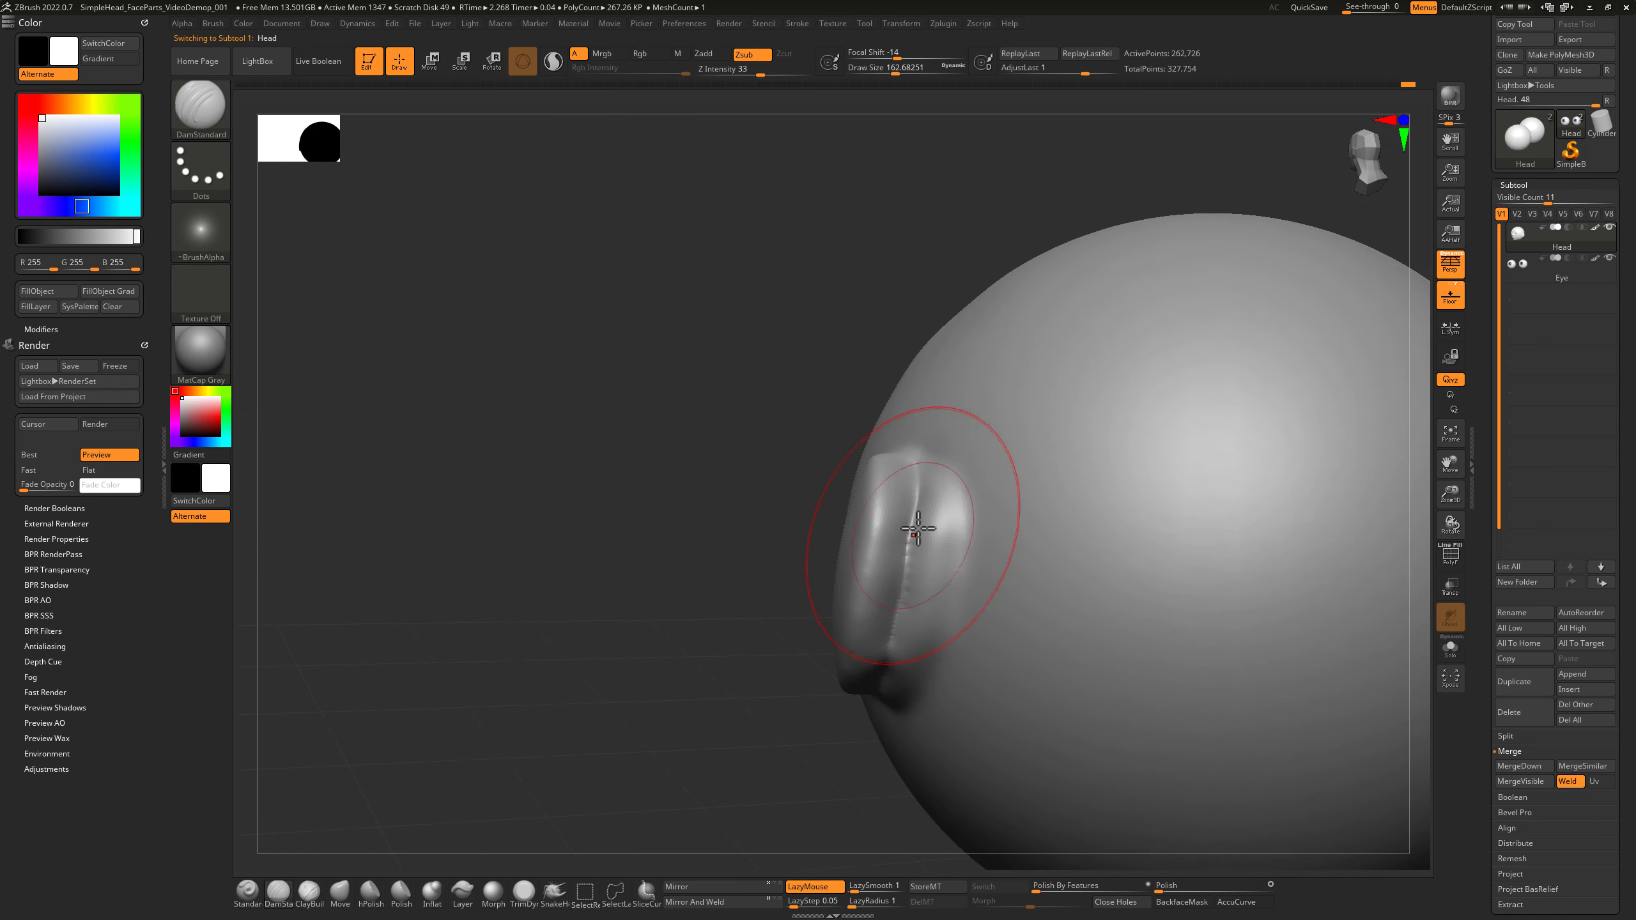
right_drag(847, 786, 946, 546)
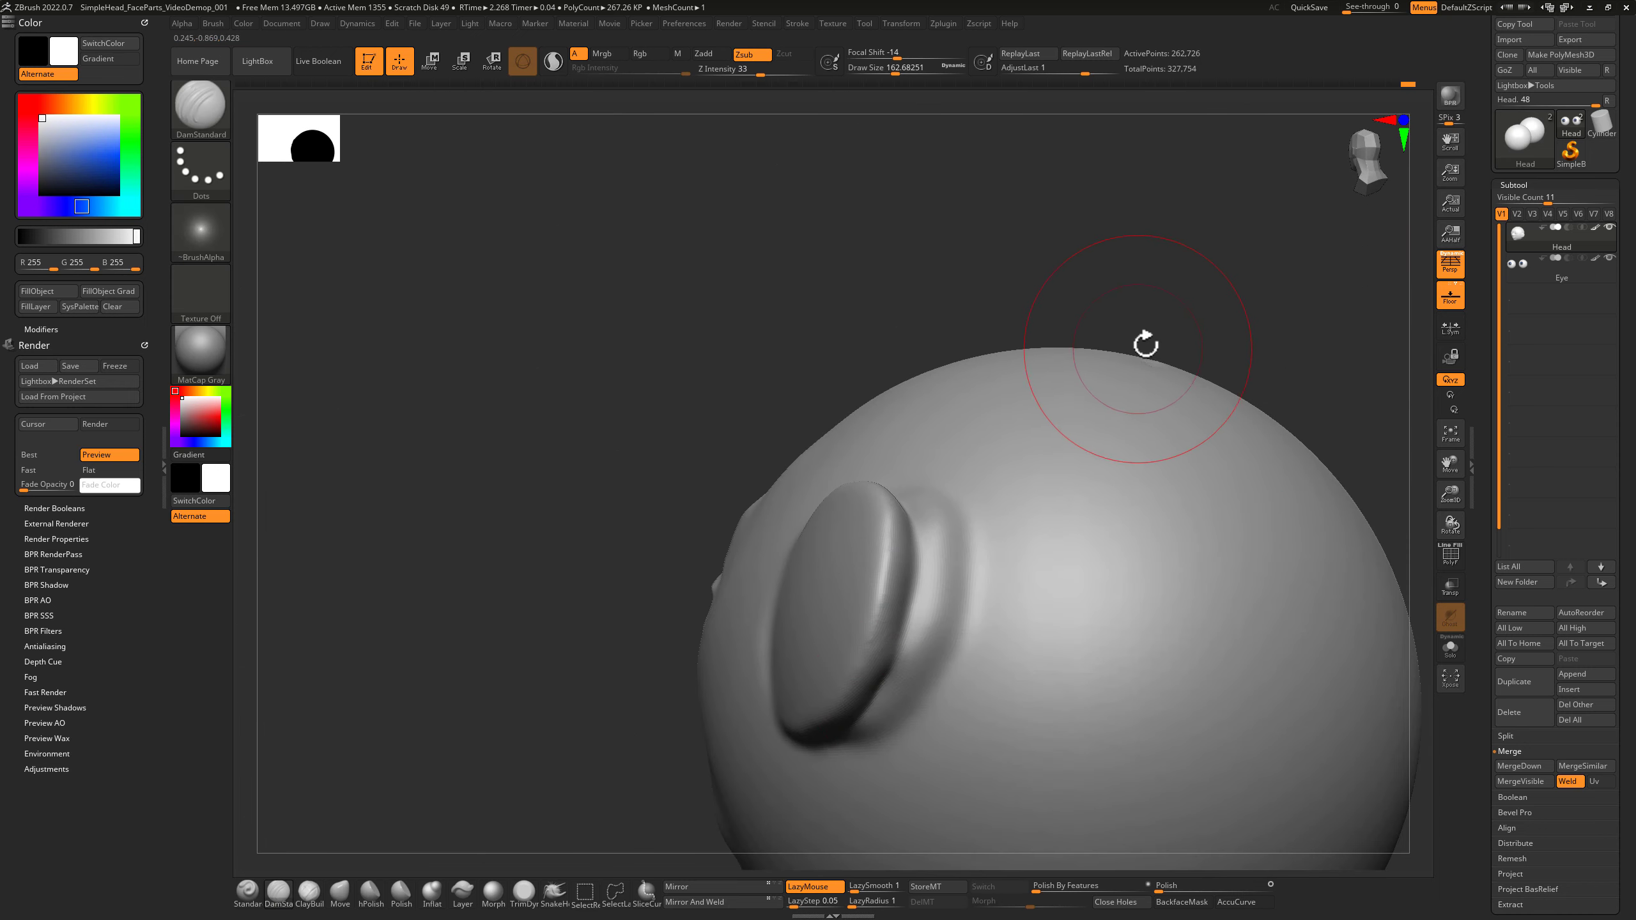
drag(1157, 328, 1183, 193)
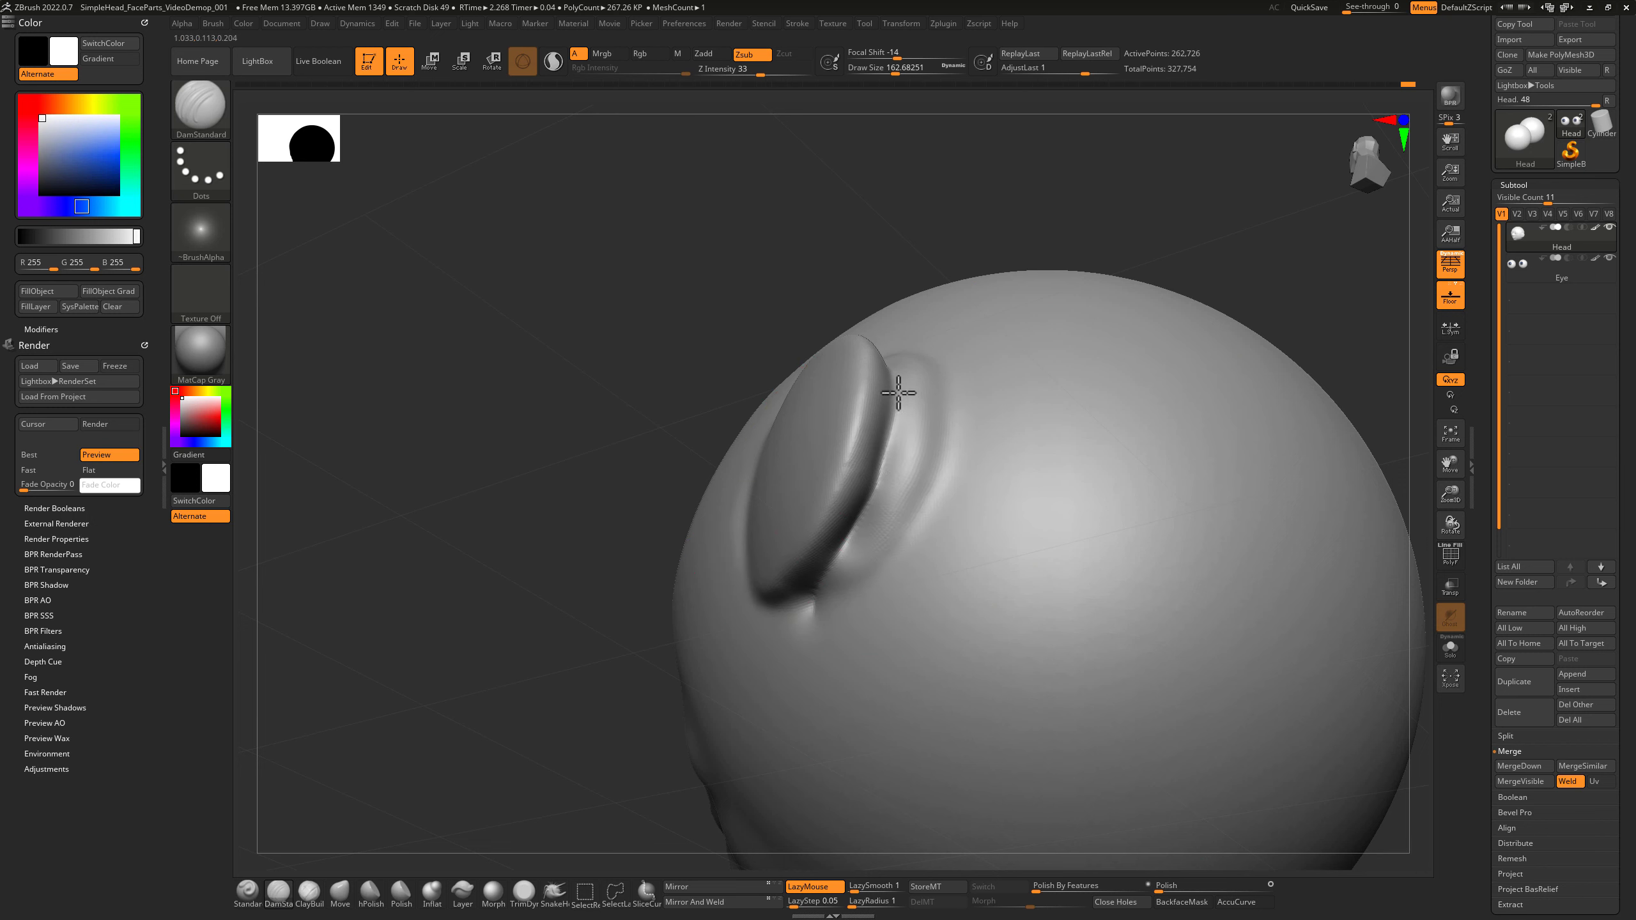
mouse_move(994, 311)
right_down()
mouse_move(1070, 251)
mouse_move(932, 234)
mouse_move(950, 322)
right_up()
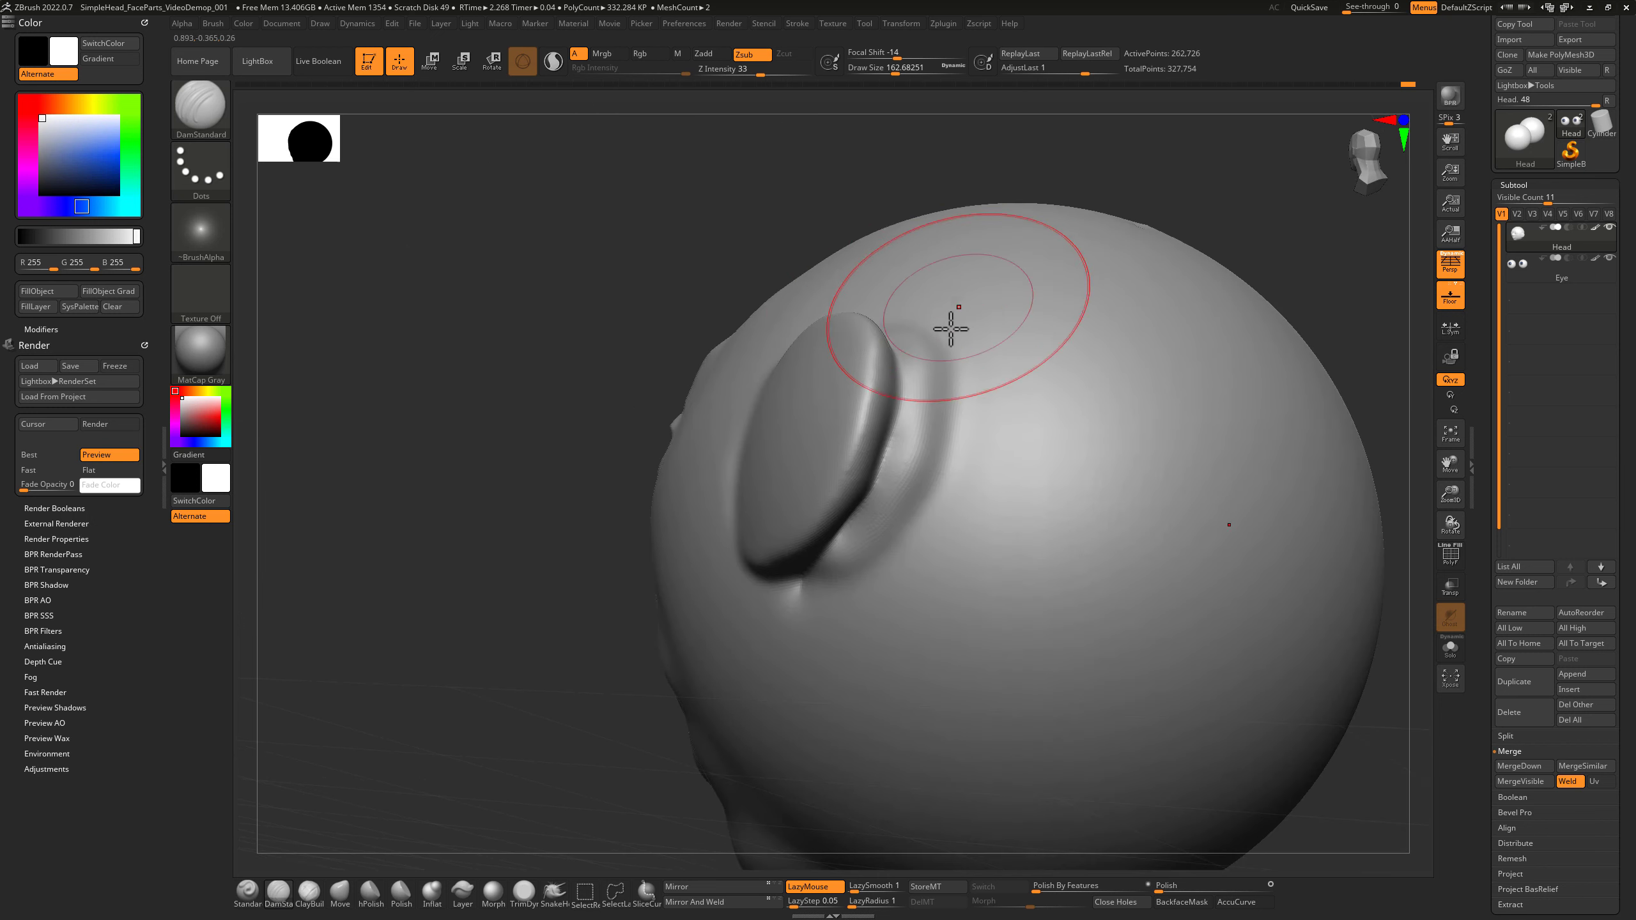
Build up clay in the groove behind the ear with ClayBuildup at a draw size of about 83.
click(309, 892)
key(s)
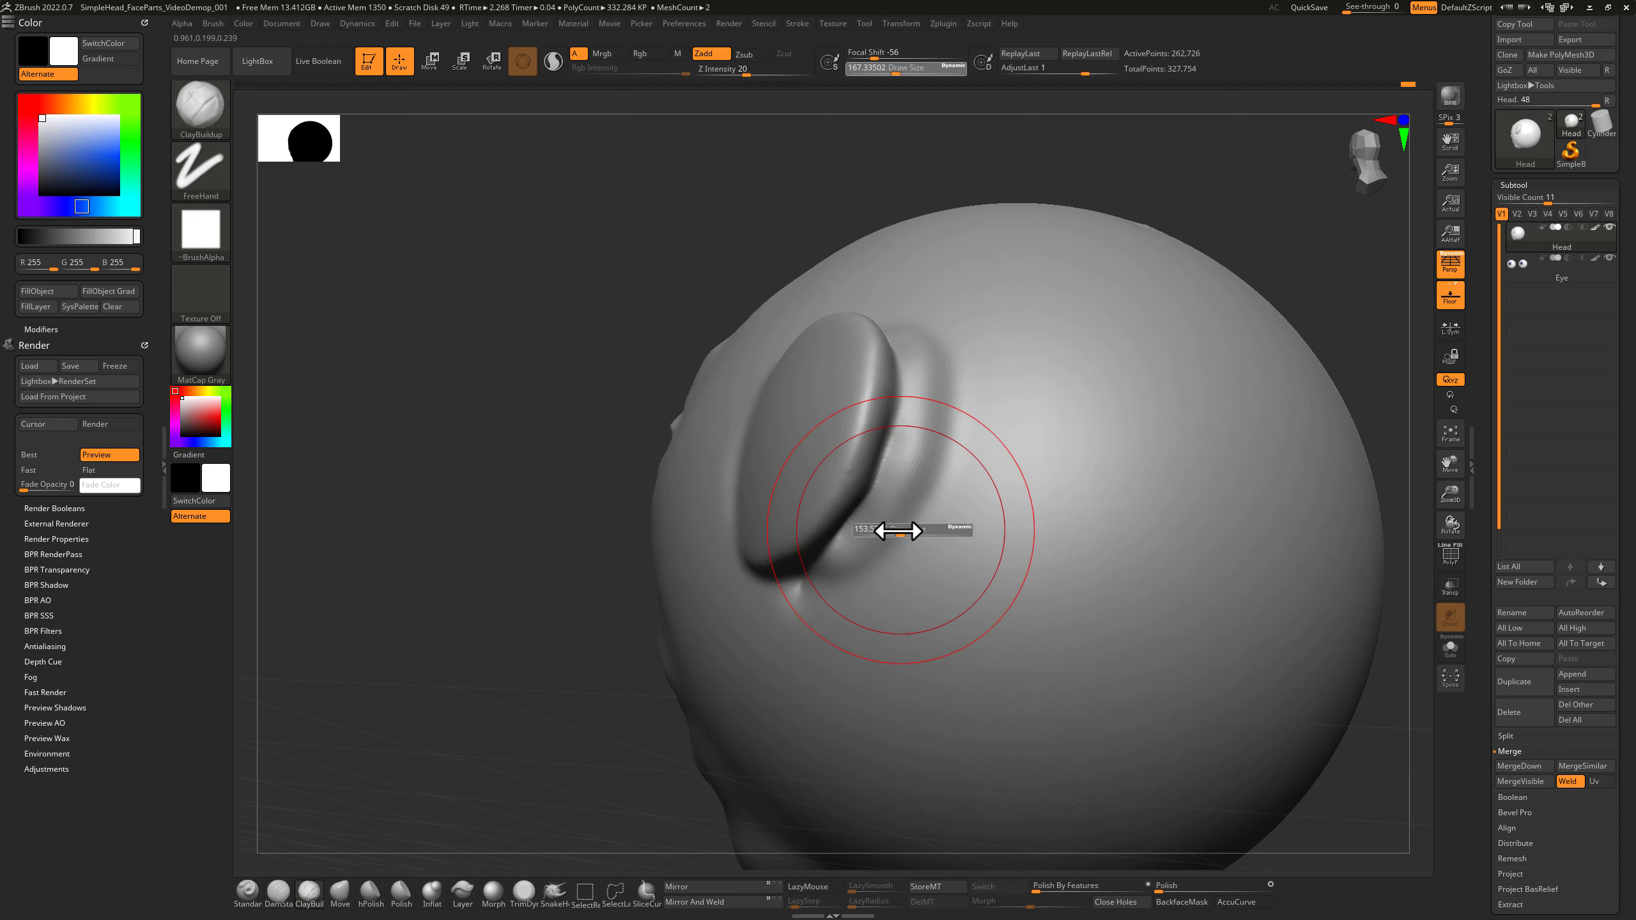
mouse_move(900, 532)
mouse_down()
mouse_move(833, 554)
mouse_move(862, 541)
mouse_move(921, 432)
mouse_up()
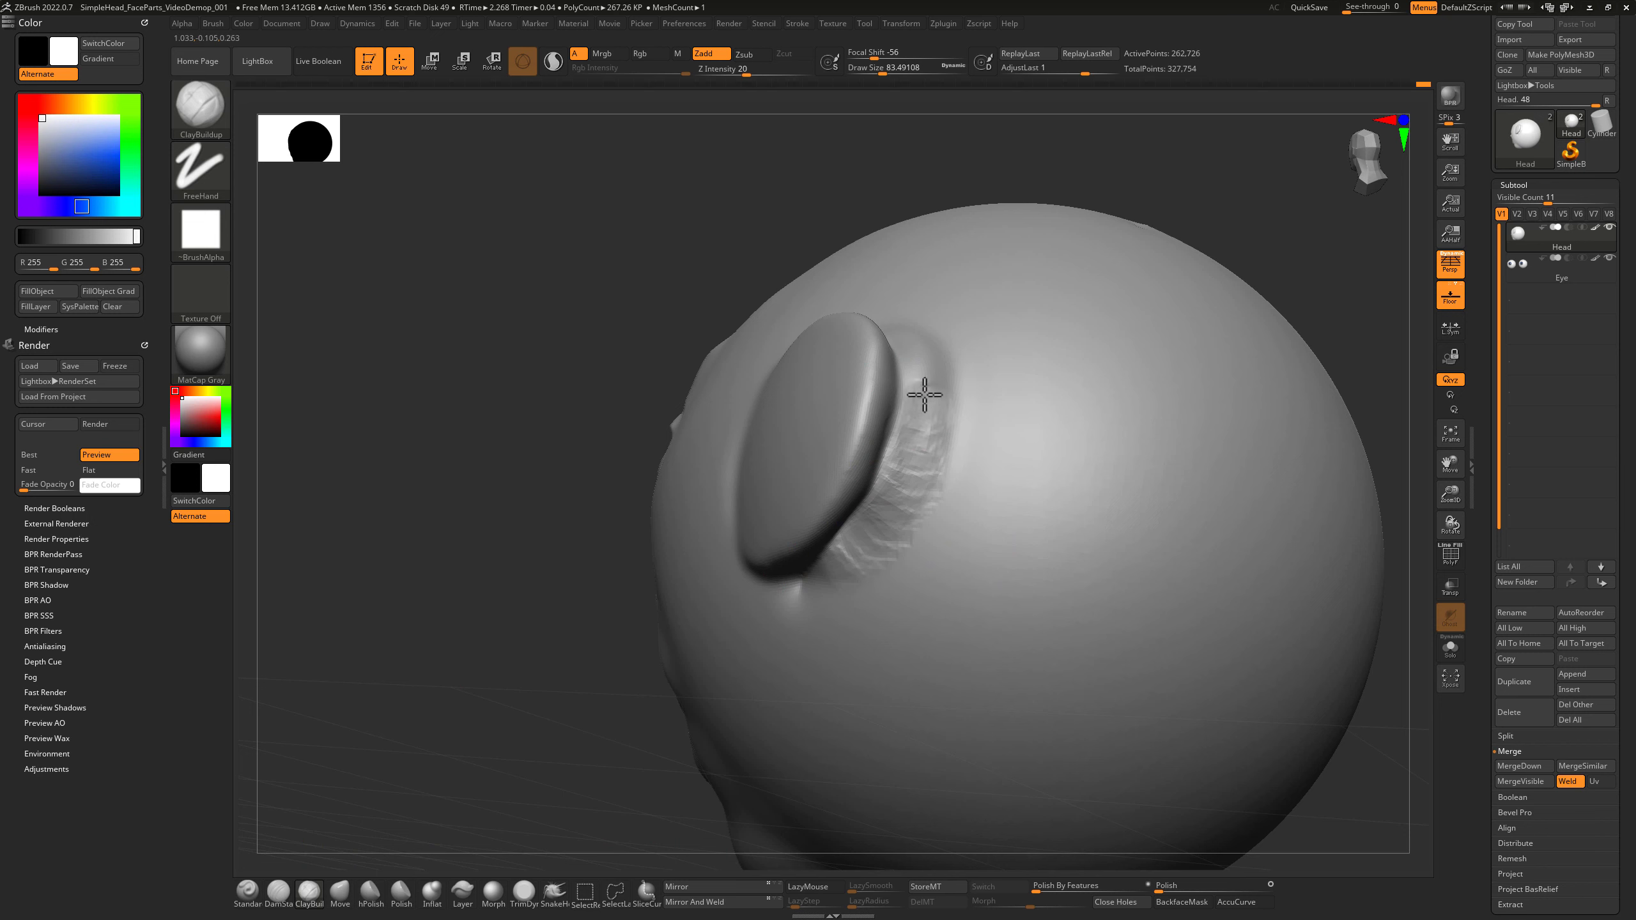
right_drag(1165, 194, 975, 336)
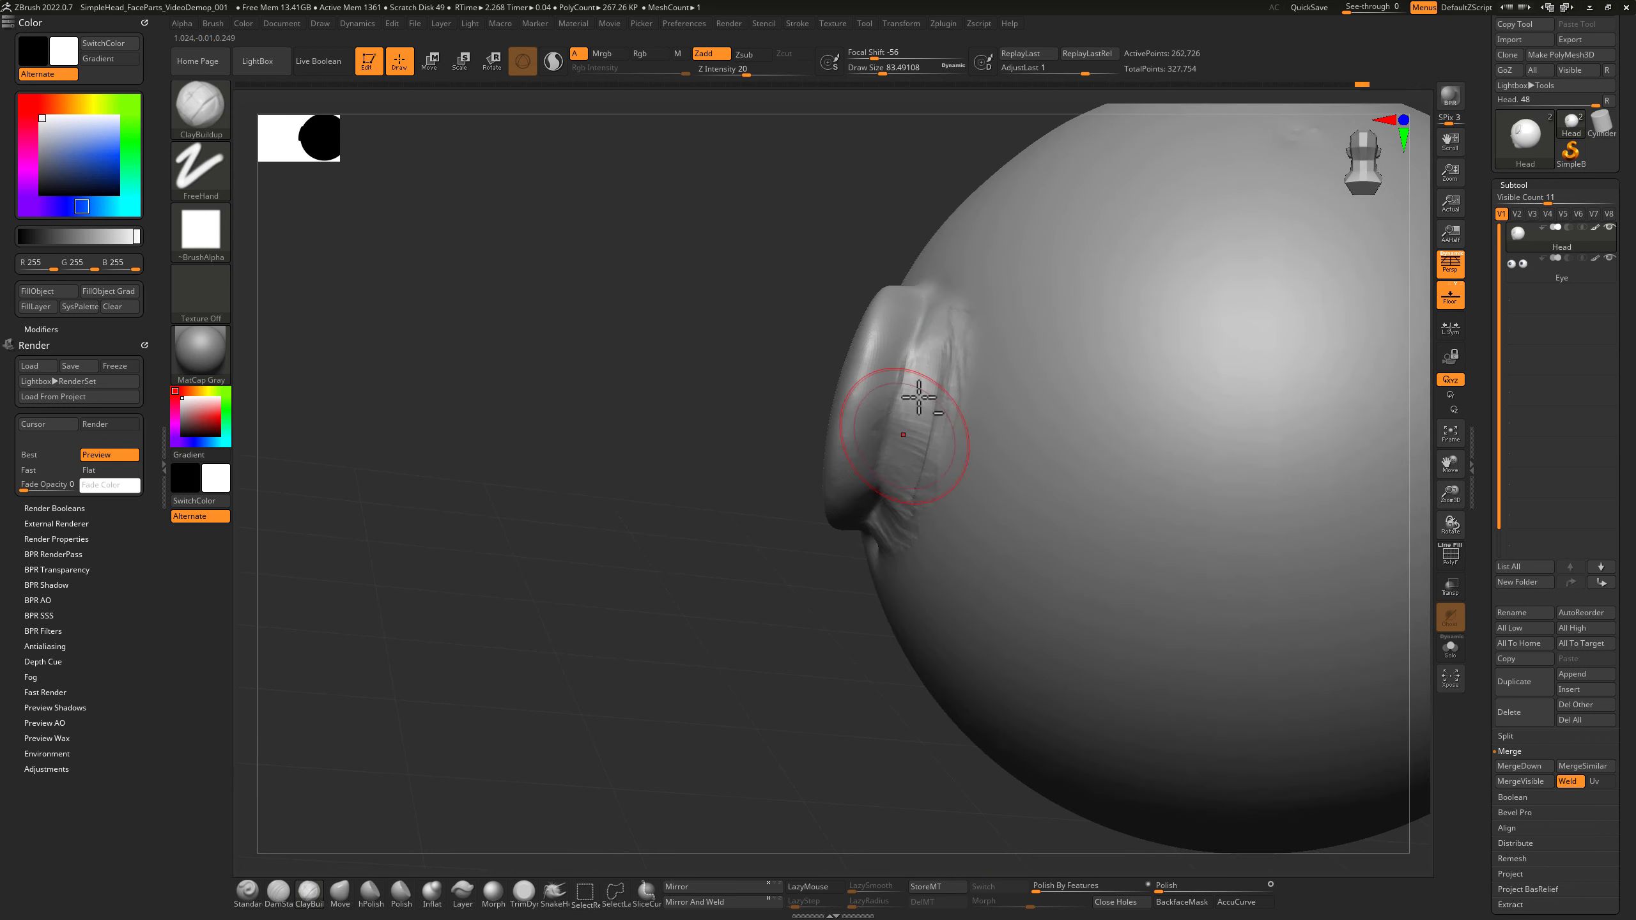
mouse_move(904, 507)
right_down()
mouse_move(851, 677)
mouse_move(877, 523)
right_up()
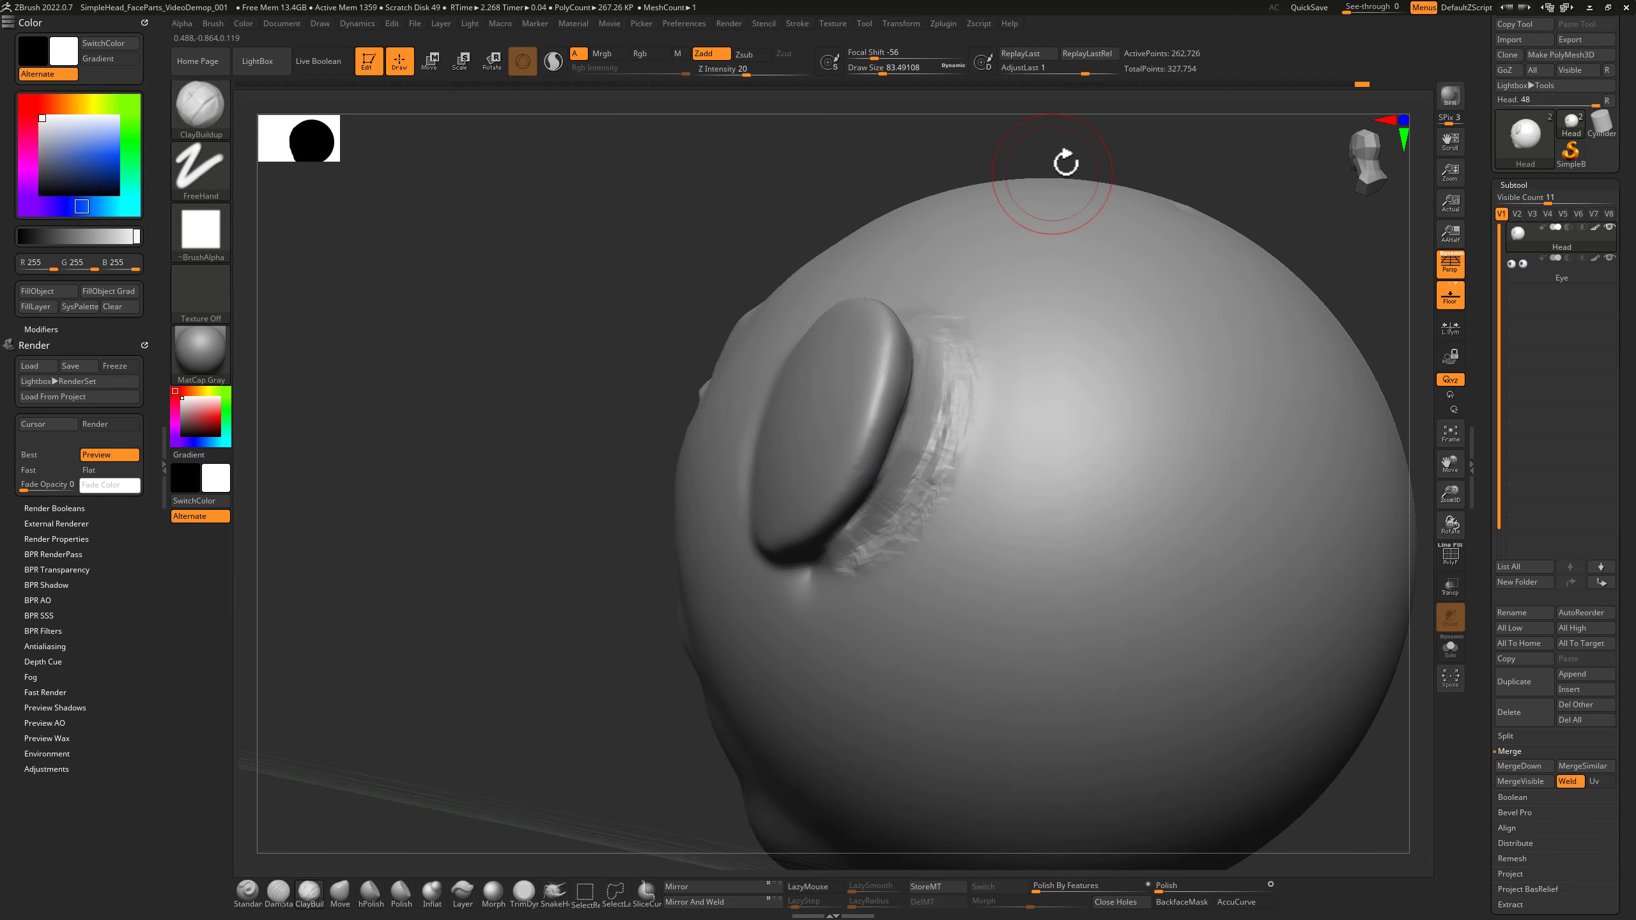
drag(1067, 160, 1039, 190)
drag(937, 317, 928, 413)
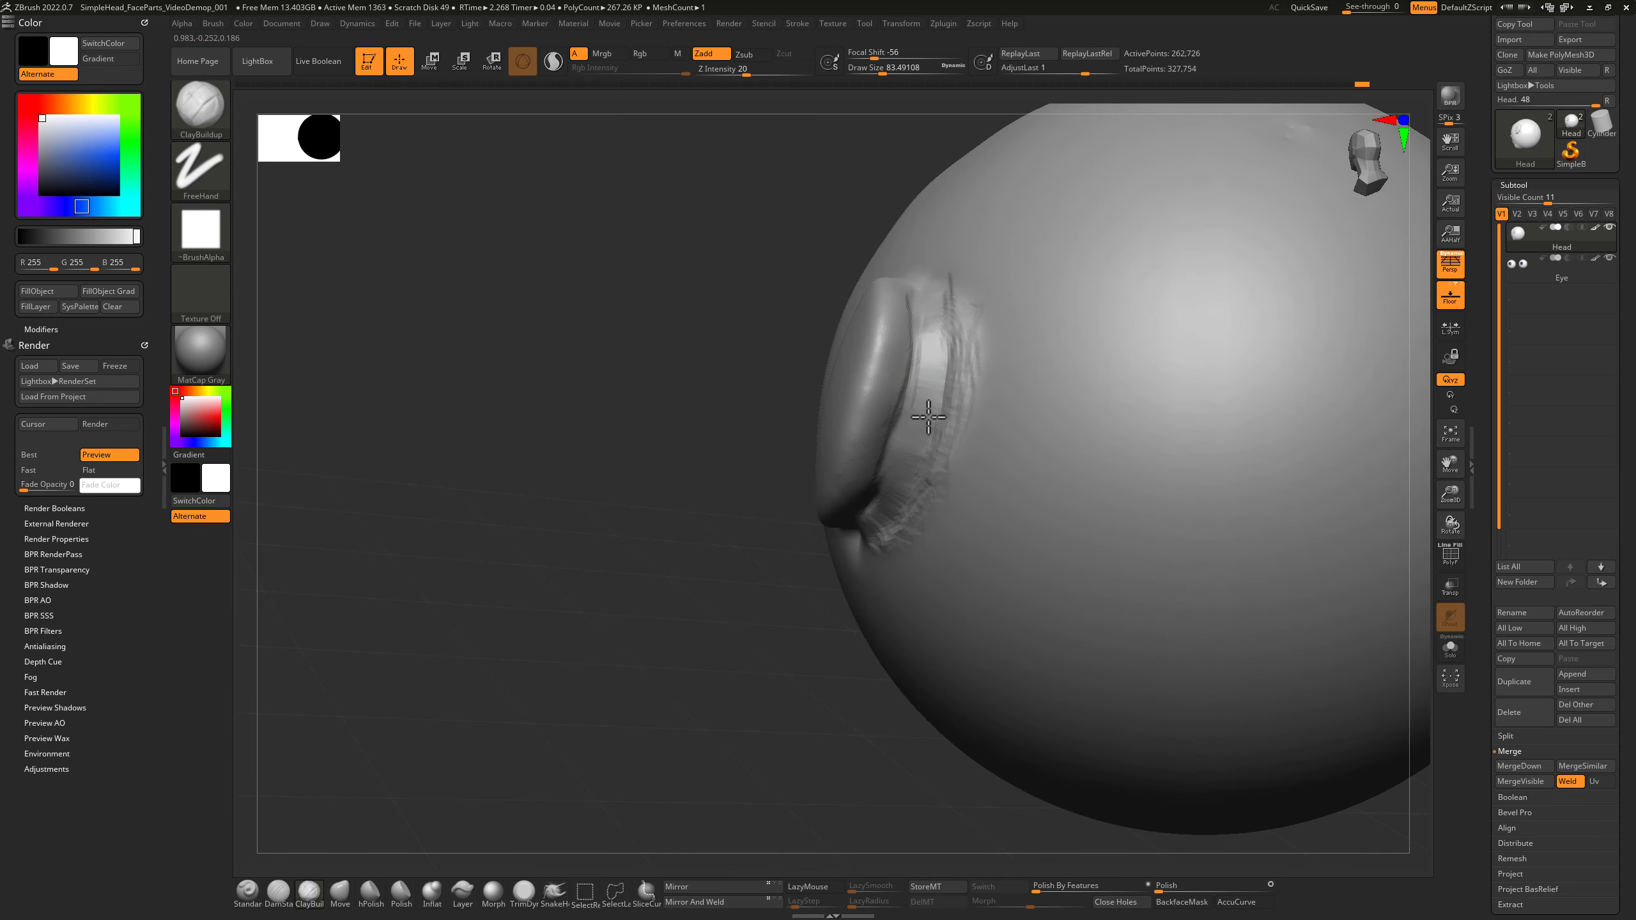
Smooth the built-up clay strokes behind and below the ear, and remesh the head with DynaMesh.
shift+drag(955, 301, 944, 432)
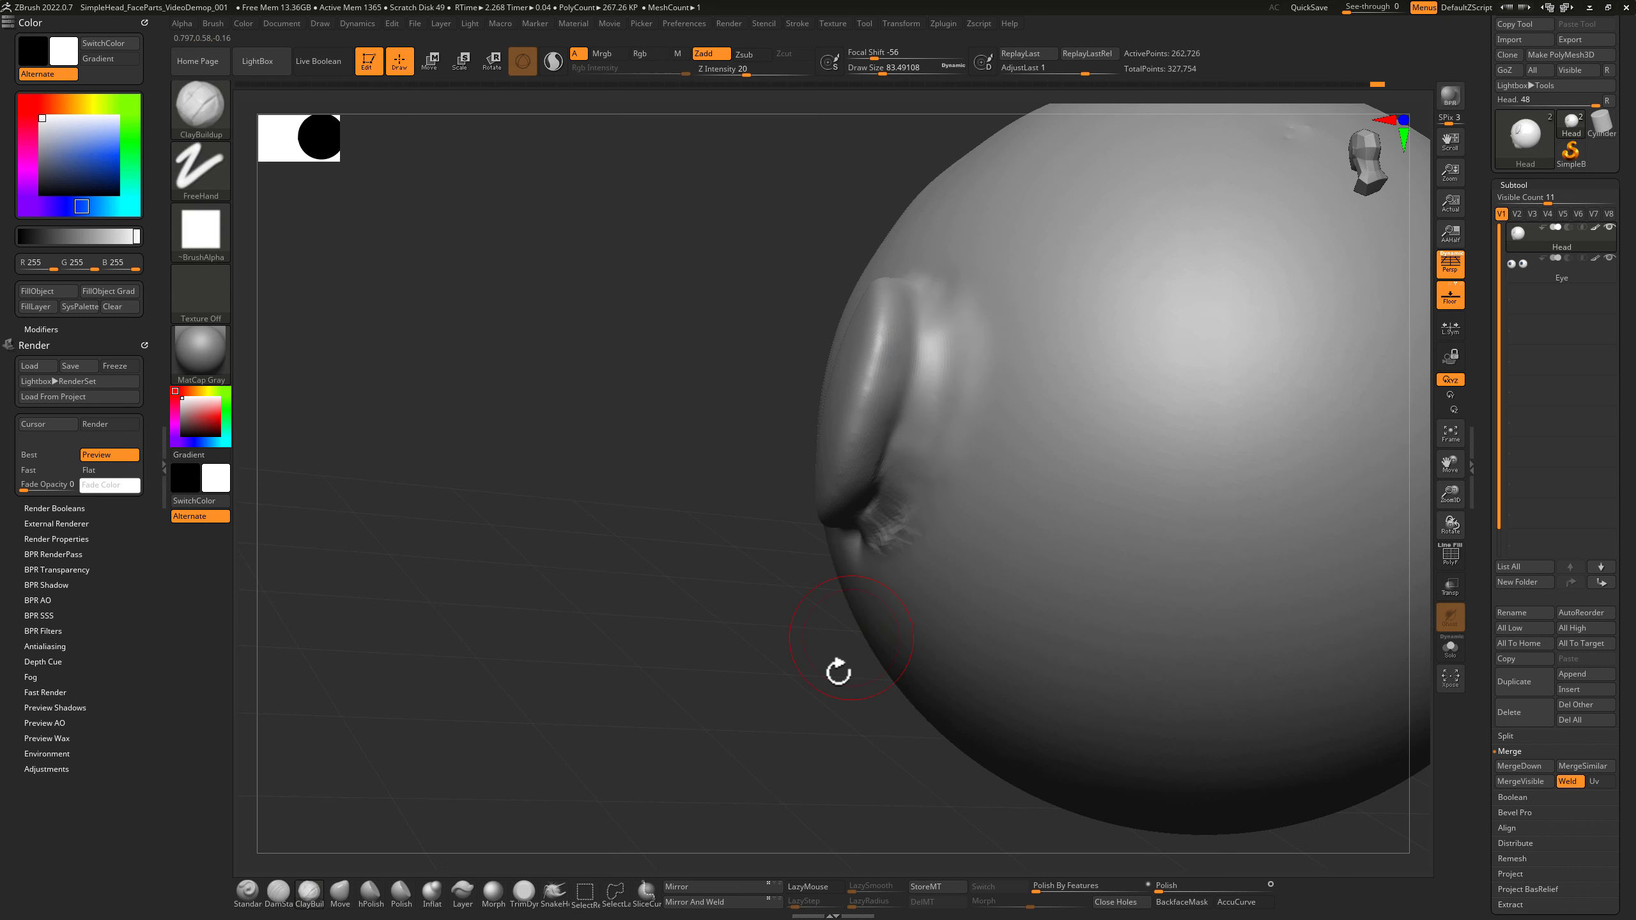
drag(840, 669, 877, 541)
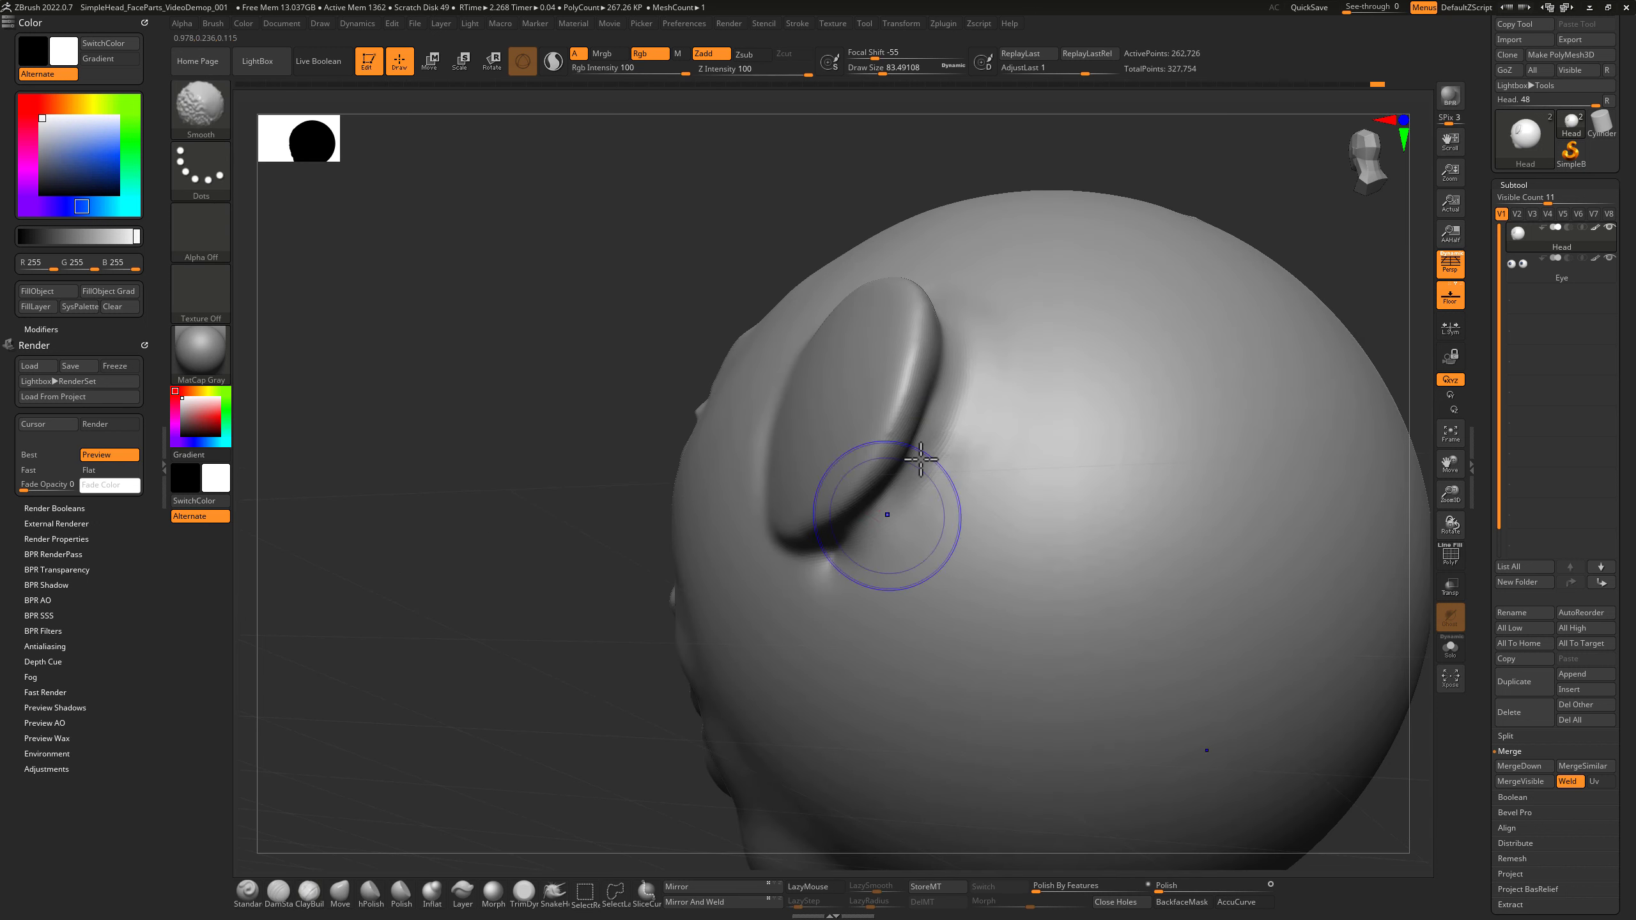
drag(1224, 219, 1222, 304)
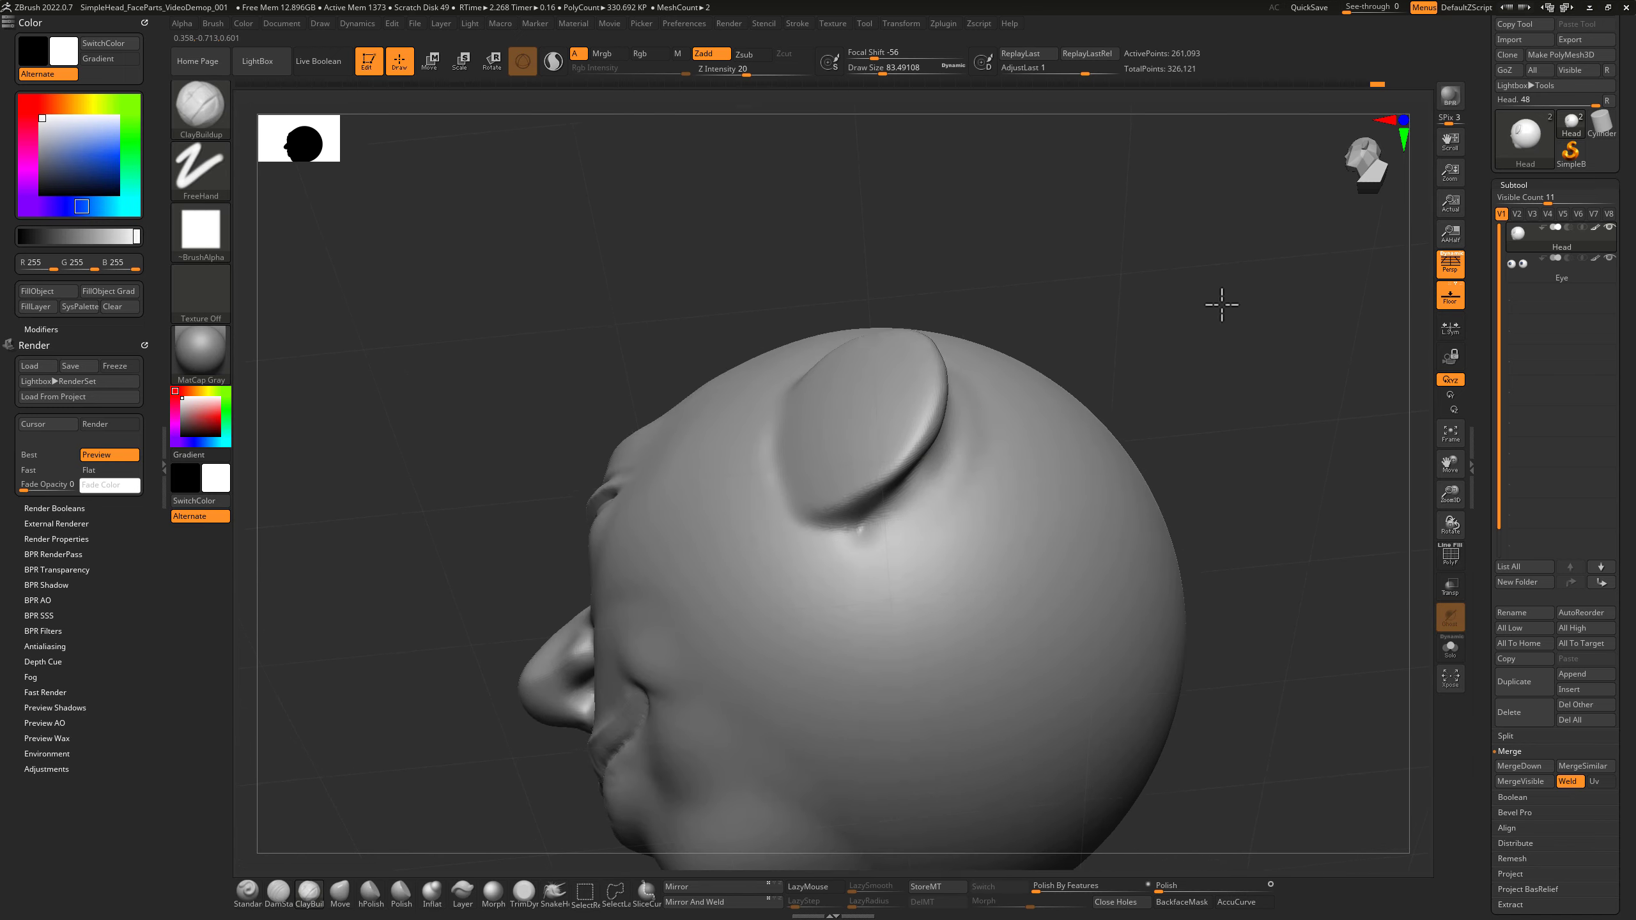
Add ClayBuildup strokes to the lower part of the ear disc and smooth them into its surface.
ctrl+shift+click(867, 529)
drag(1118, 336, 1145, 373)
ctrl+shift+click(1146, 373)
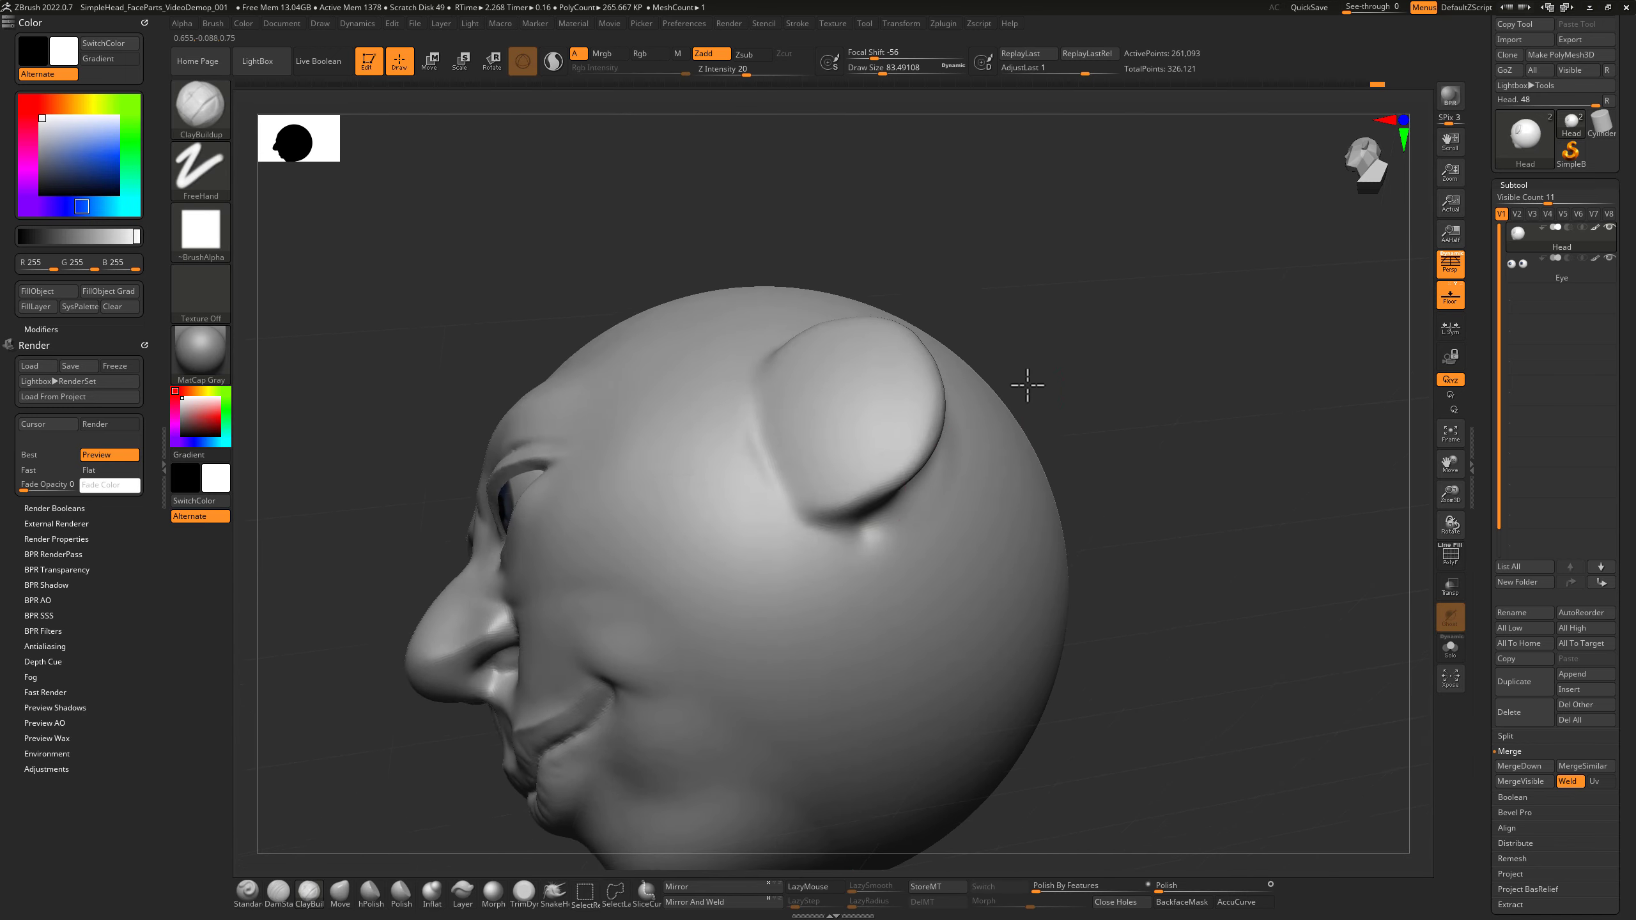
ctrl+shift+click(846, 504)
drag(1043, 367, 892, 470)
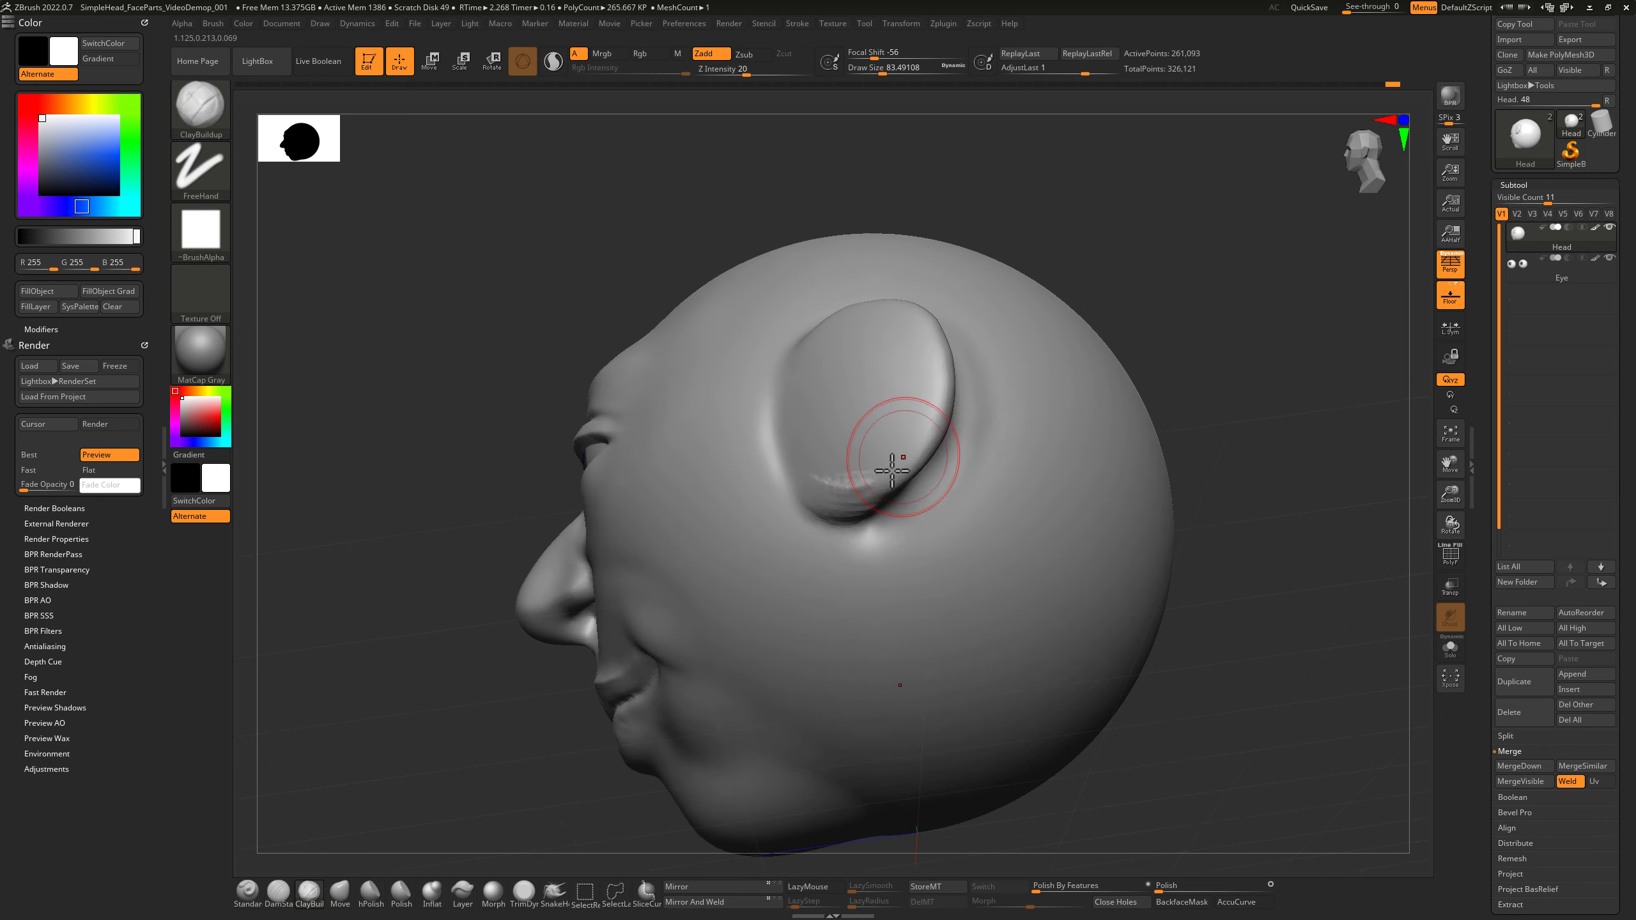
drag(982, 405, 1031, 337)
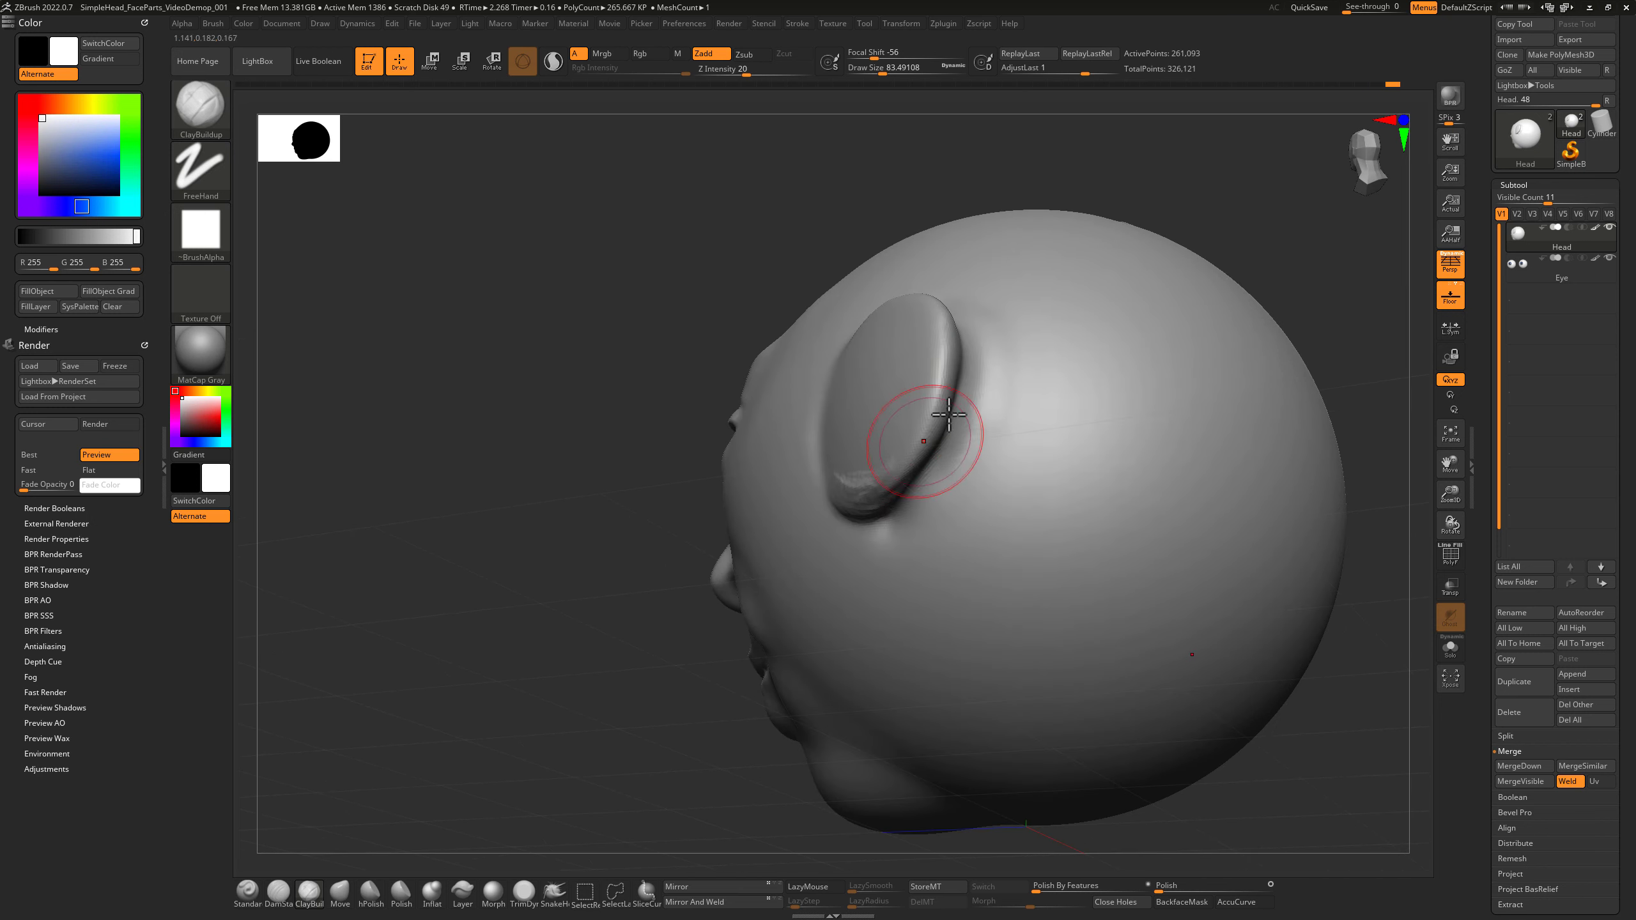
drag(1185, 207, 1265, 247)
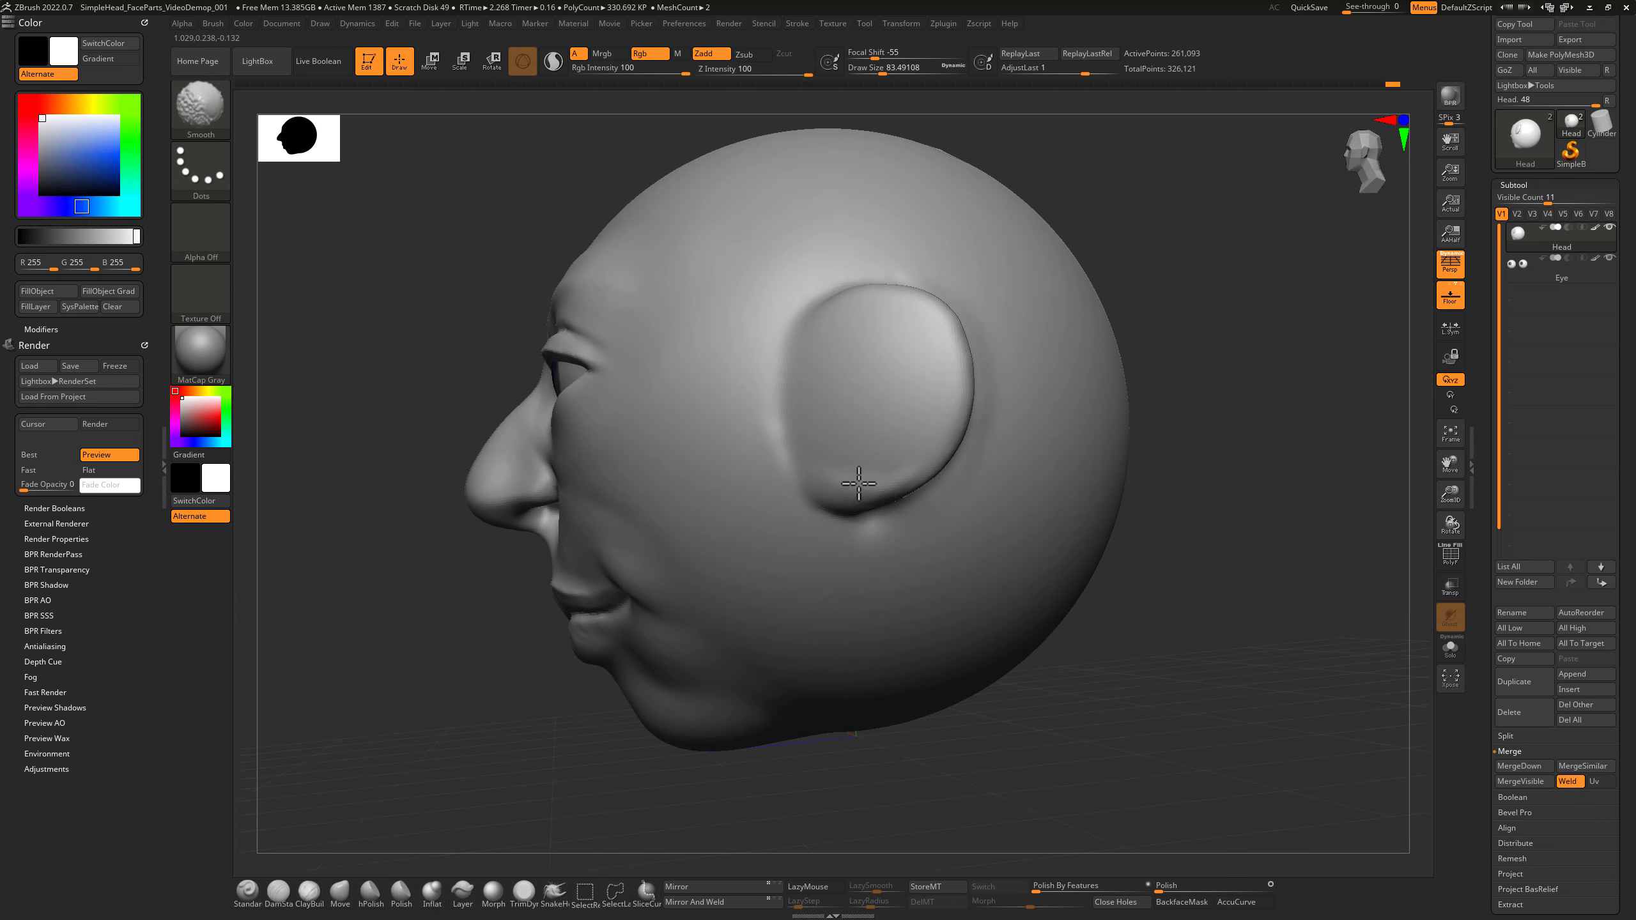
Adjust the upper rim of the ear disc with the Move brush at a draw size of about 97.
mouse_move(1154, 284)
mouse_down()
mouse_move(1176, 339)
mouse_move(1153, 352)
mouse_move(1107, 266)
mouse_move(1072, 277)
mouse_up()
key(b)
key(m)
key(v)
key(s)
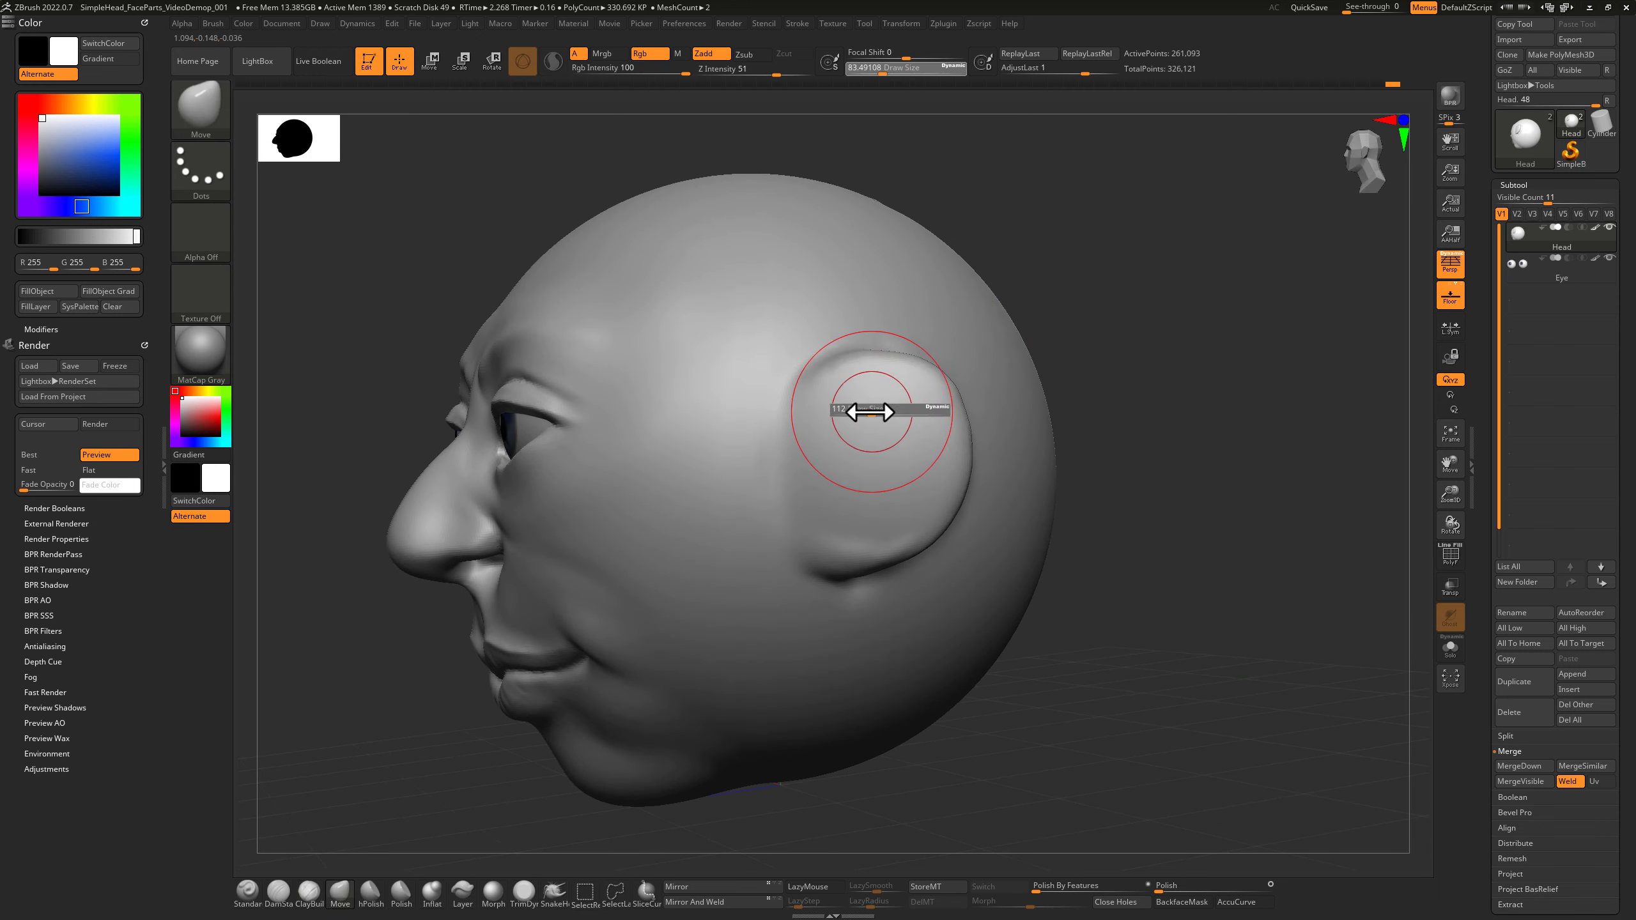
mouse_move(877, 413)
mouse_down()
mouse_move(822, 373)
mouse_move(896, 363)
mouse_move(878, 365)
mouse_up()
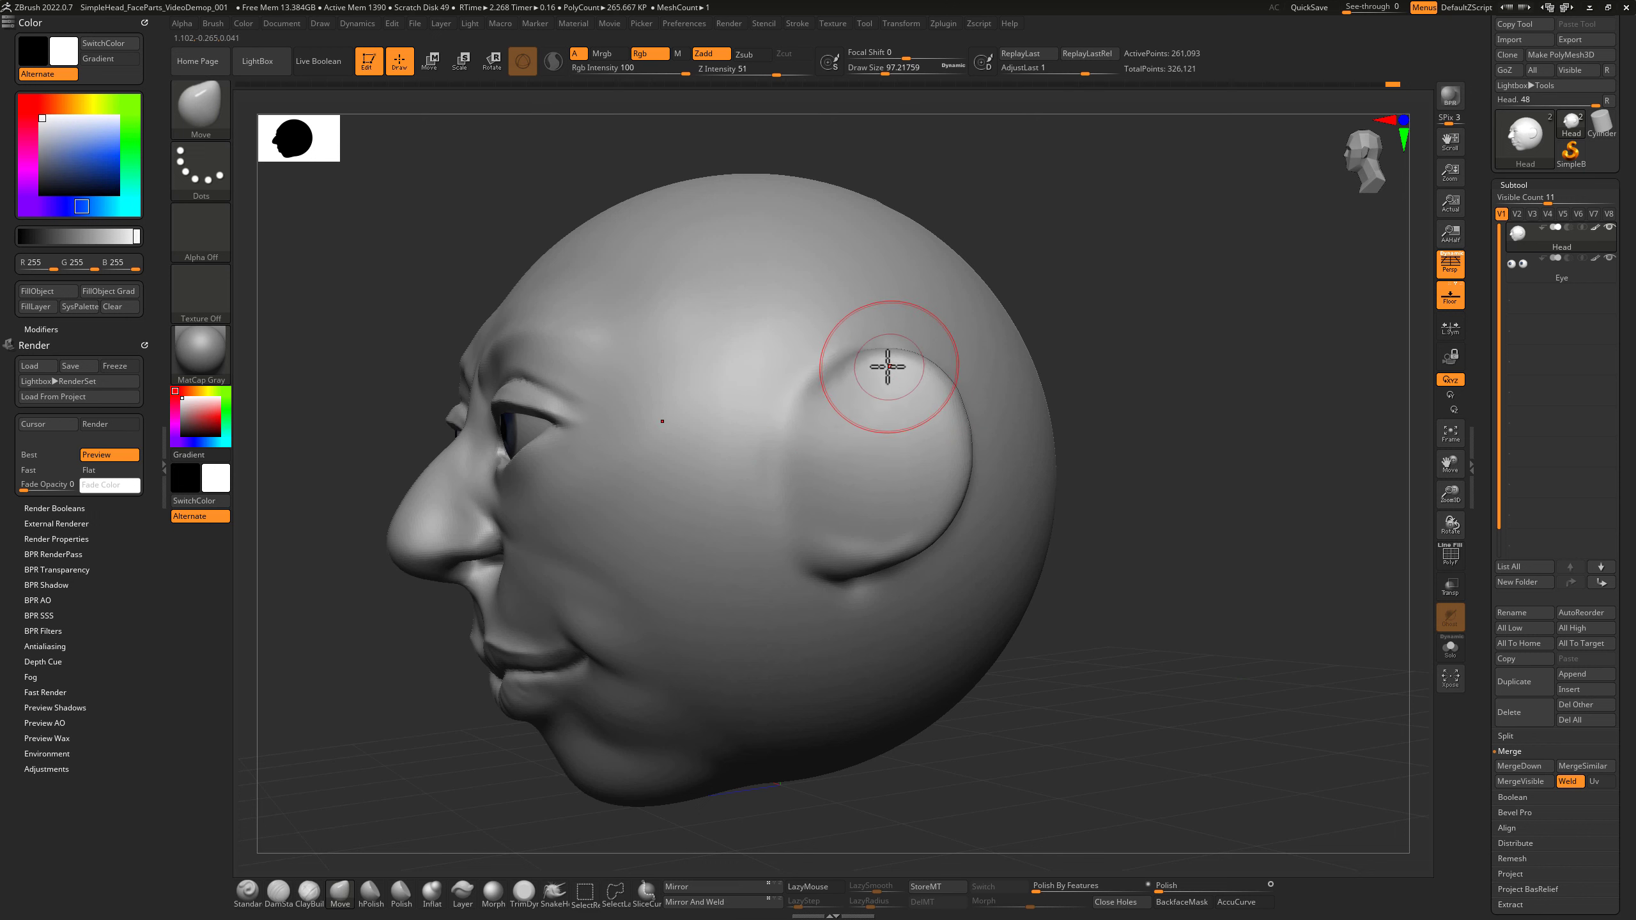
Reshape the ear's profile with the Move brush at a draw size of about 120 and smooth its front edge into the head.
drag(1147, 364, 950, 416)
drag(1048, 321, 1086, 381)
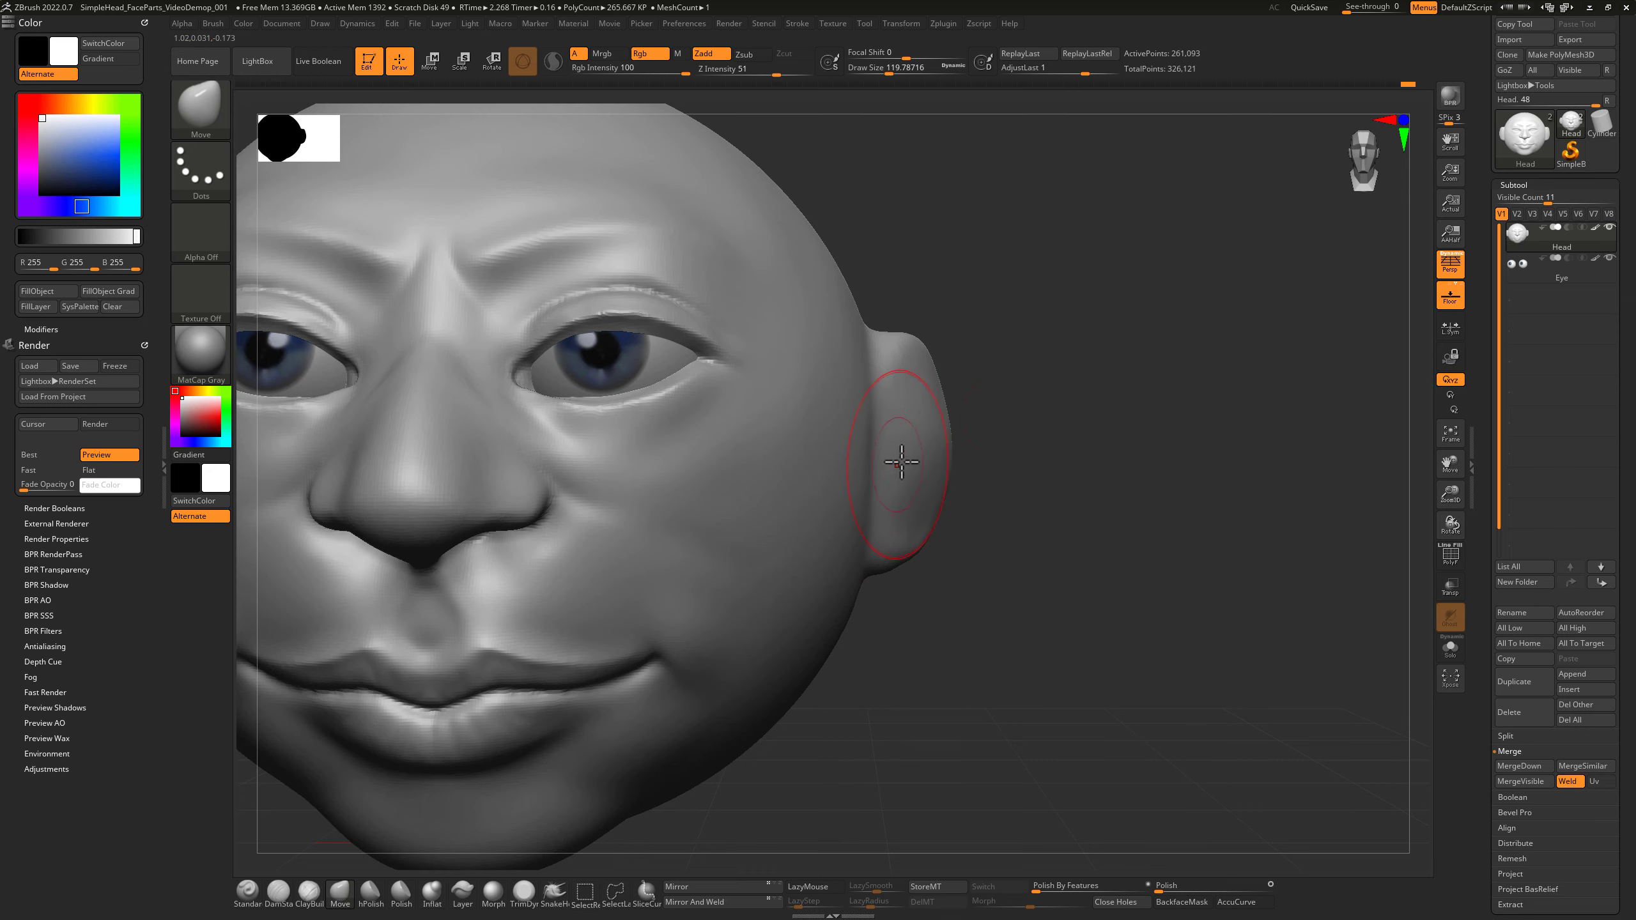
drag(1124, 380, 967, 422)
alt+drag(1269, 328, 1198, 367)
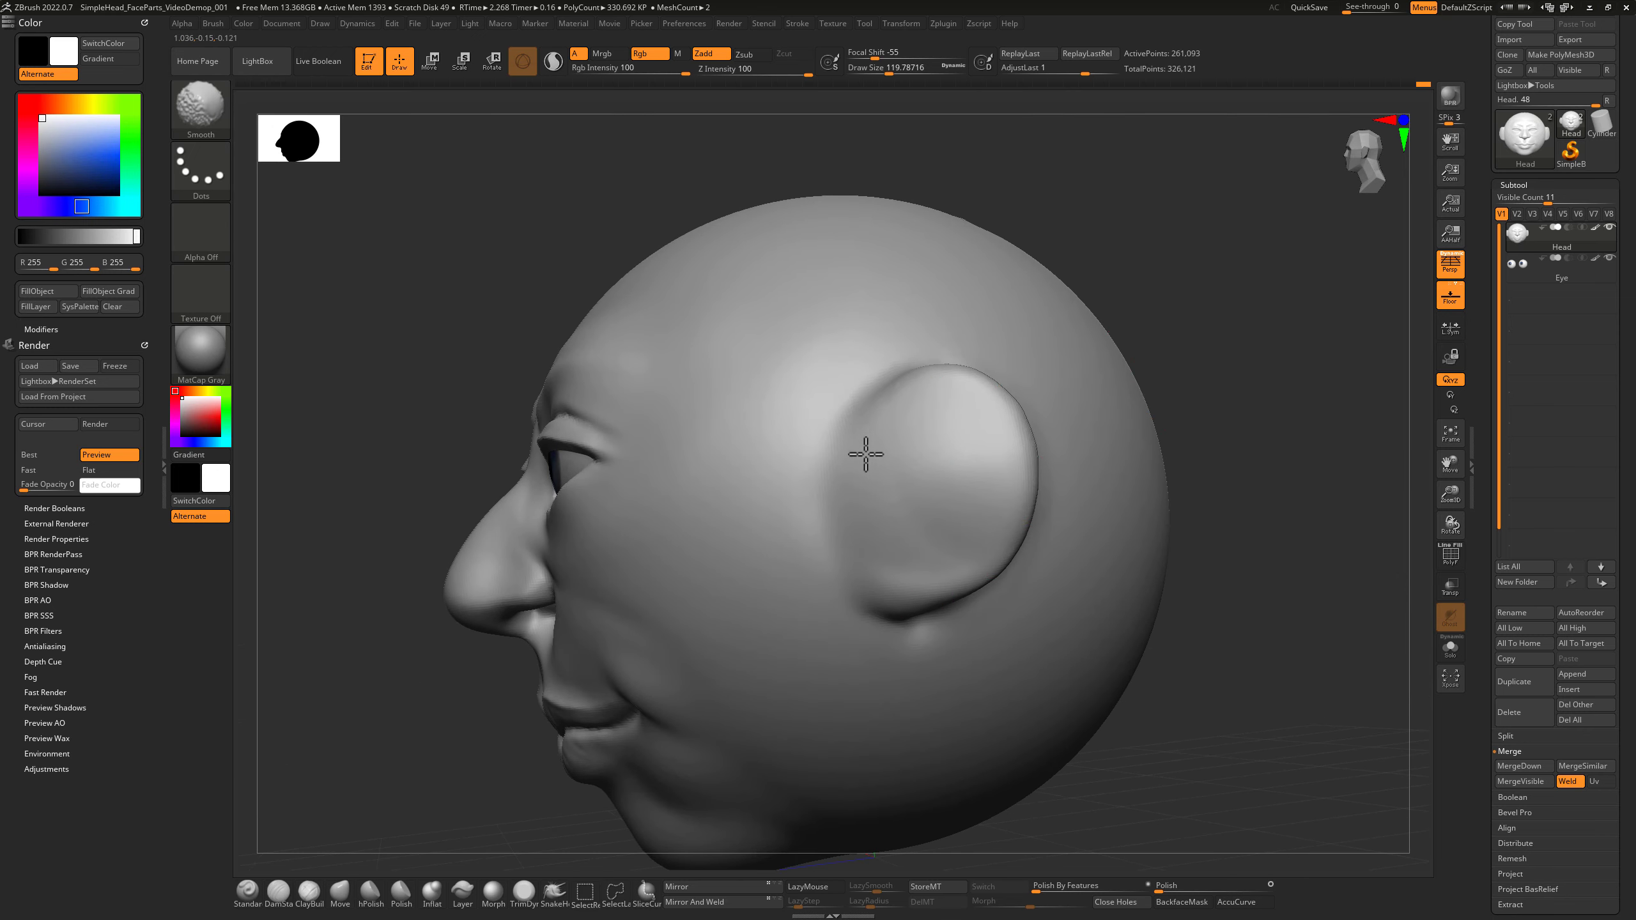
mouse_move(1245, 355)
mouse_down()
mouse_move(1179, 380)
mouse_move(1220, 372)
mouse_move(1216, 402)
mouse_move(1311, 327)
mouse_move(1188, 468)
mouse_move(1138, 494)
mouse_move(833, 578)
mouse_up()
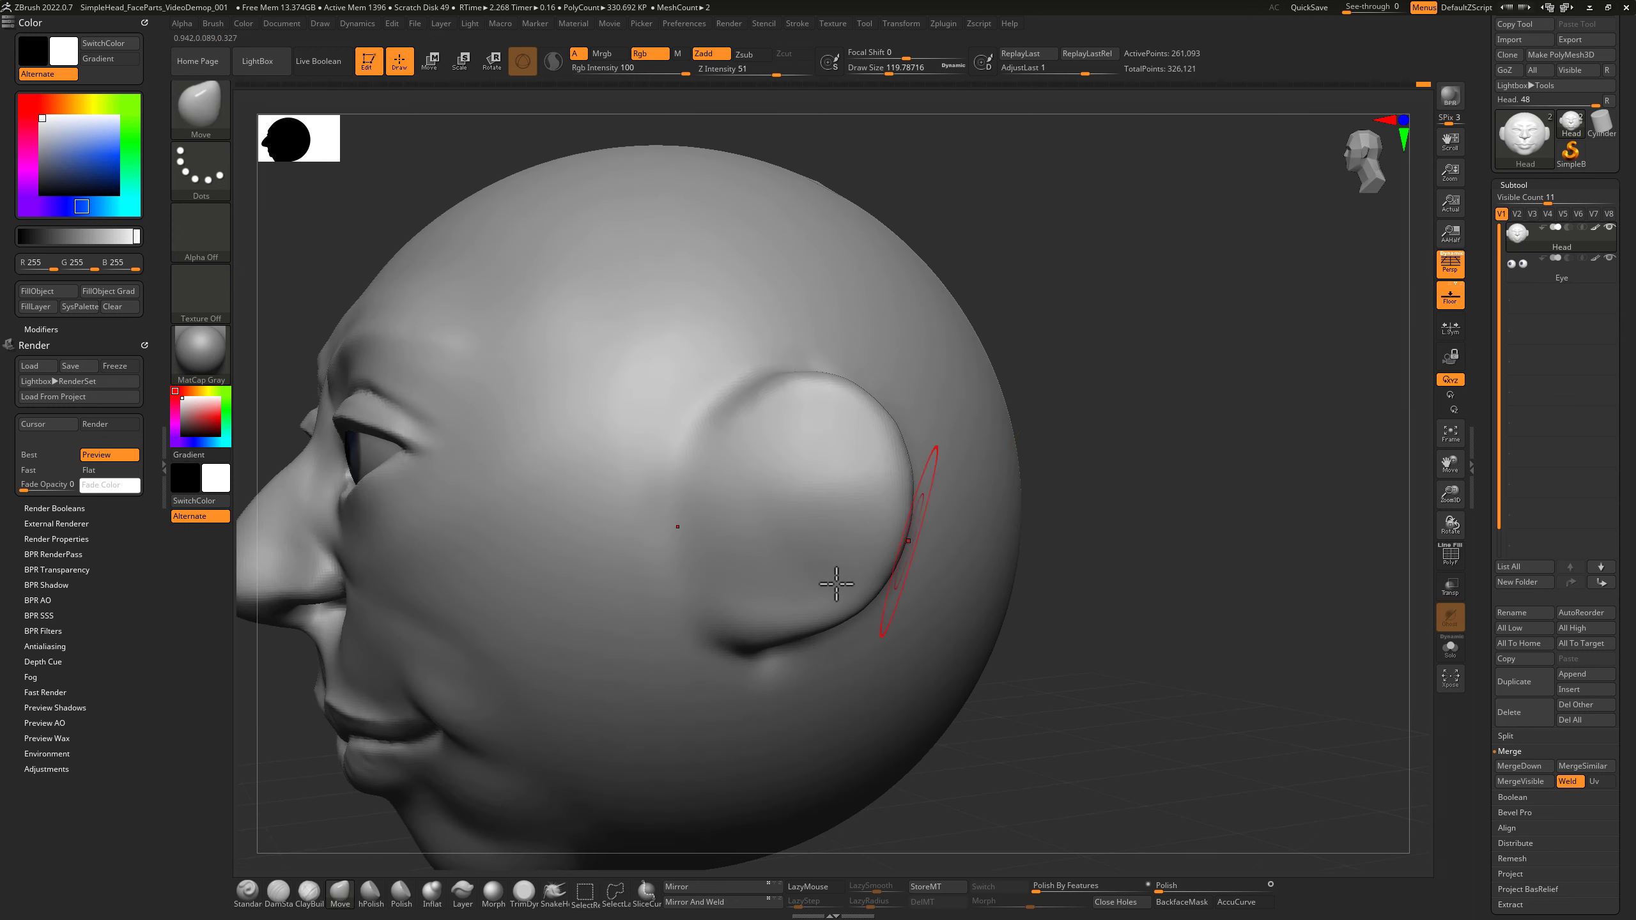
Carve a curved groove along the ear's upper front edge into its middle with DamStandard at a draw size of 112.
click(278, 892)
mouse_move(1109, 535)
mouse_down()
mouse_move(1161, 494)
mouse_move(1063, 484)
mouse_up()
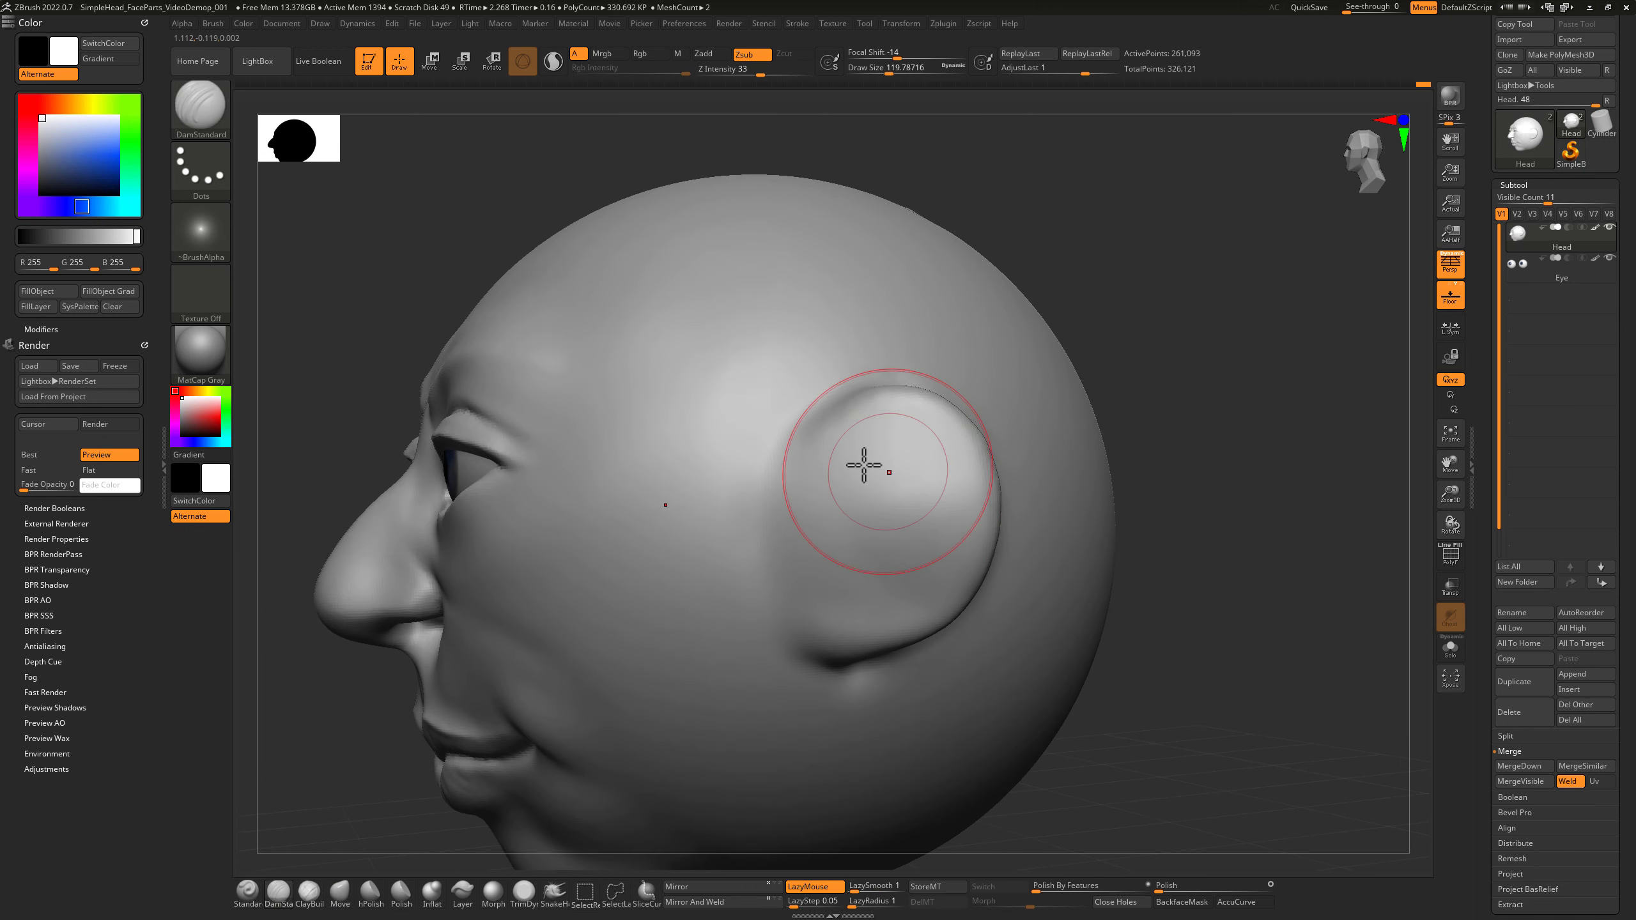
drag(865, 464, 847, 439)
drag(1018, 335, 986, 305)
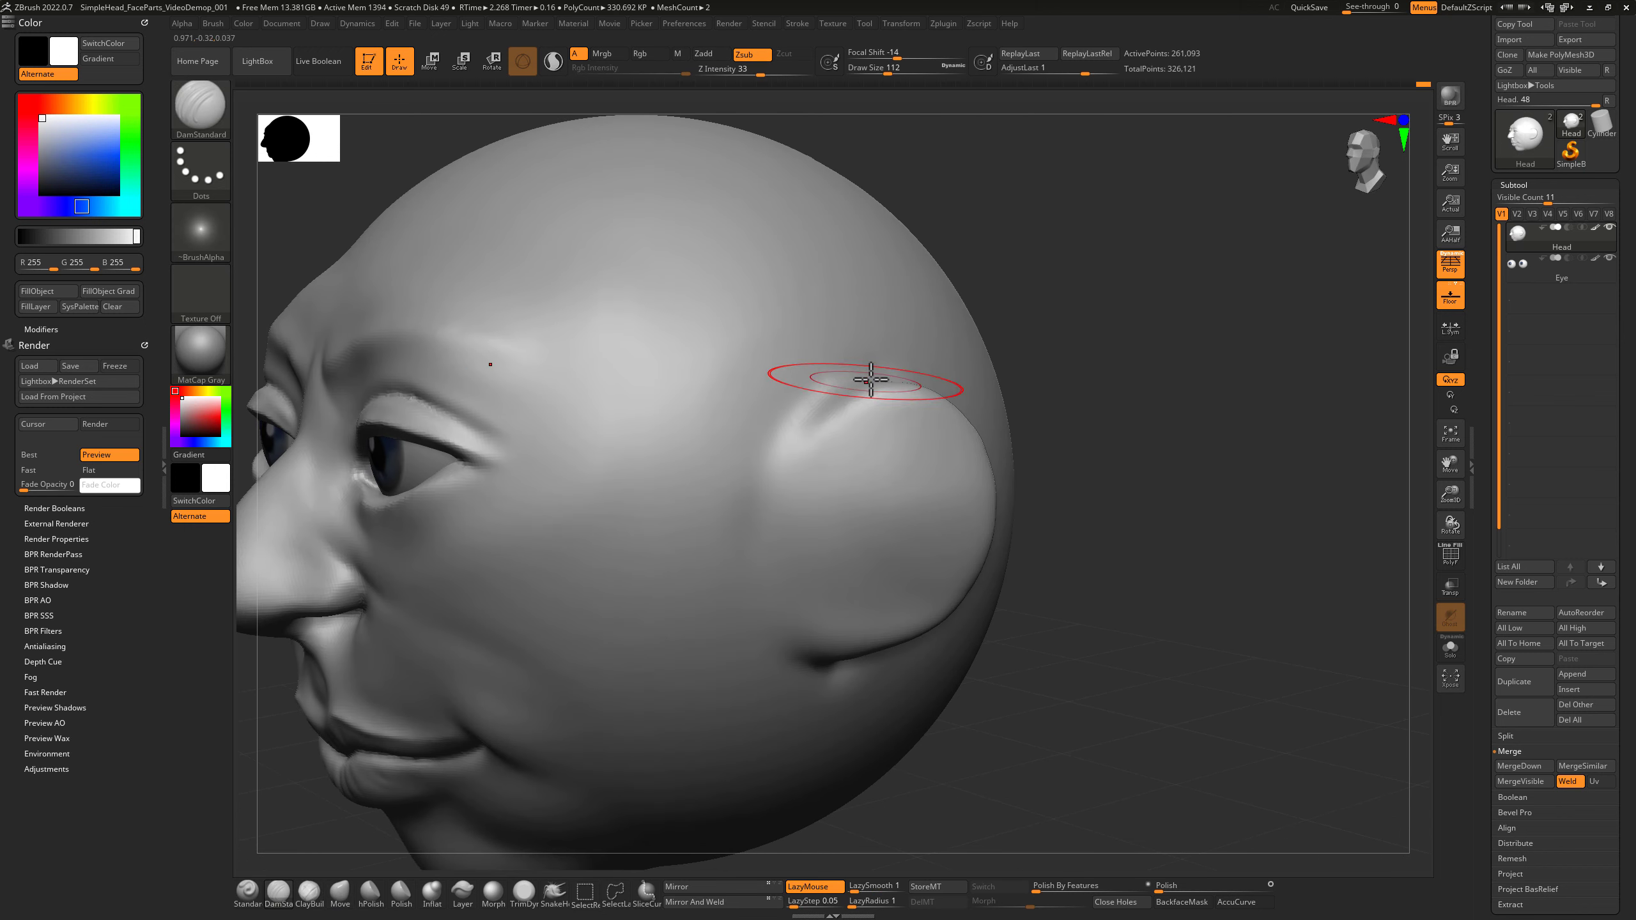
mouse_move(829, 402)
mouse_down()
mouse_move(854, 376)
mouse_move(803, 428)
mouse_move(808, 474)
mouse_move(852, 522)
mouse_up()
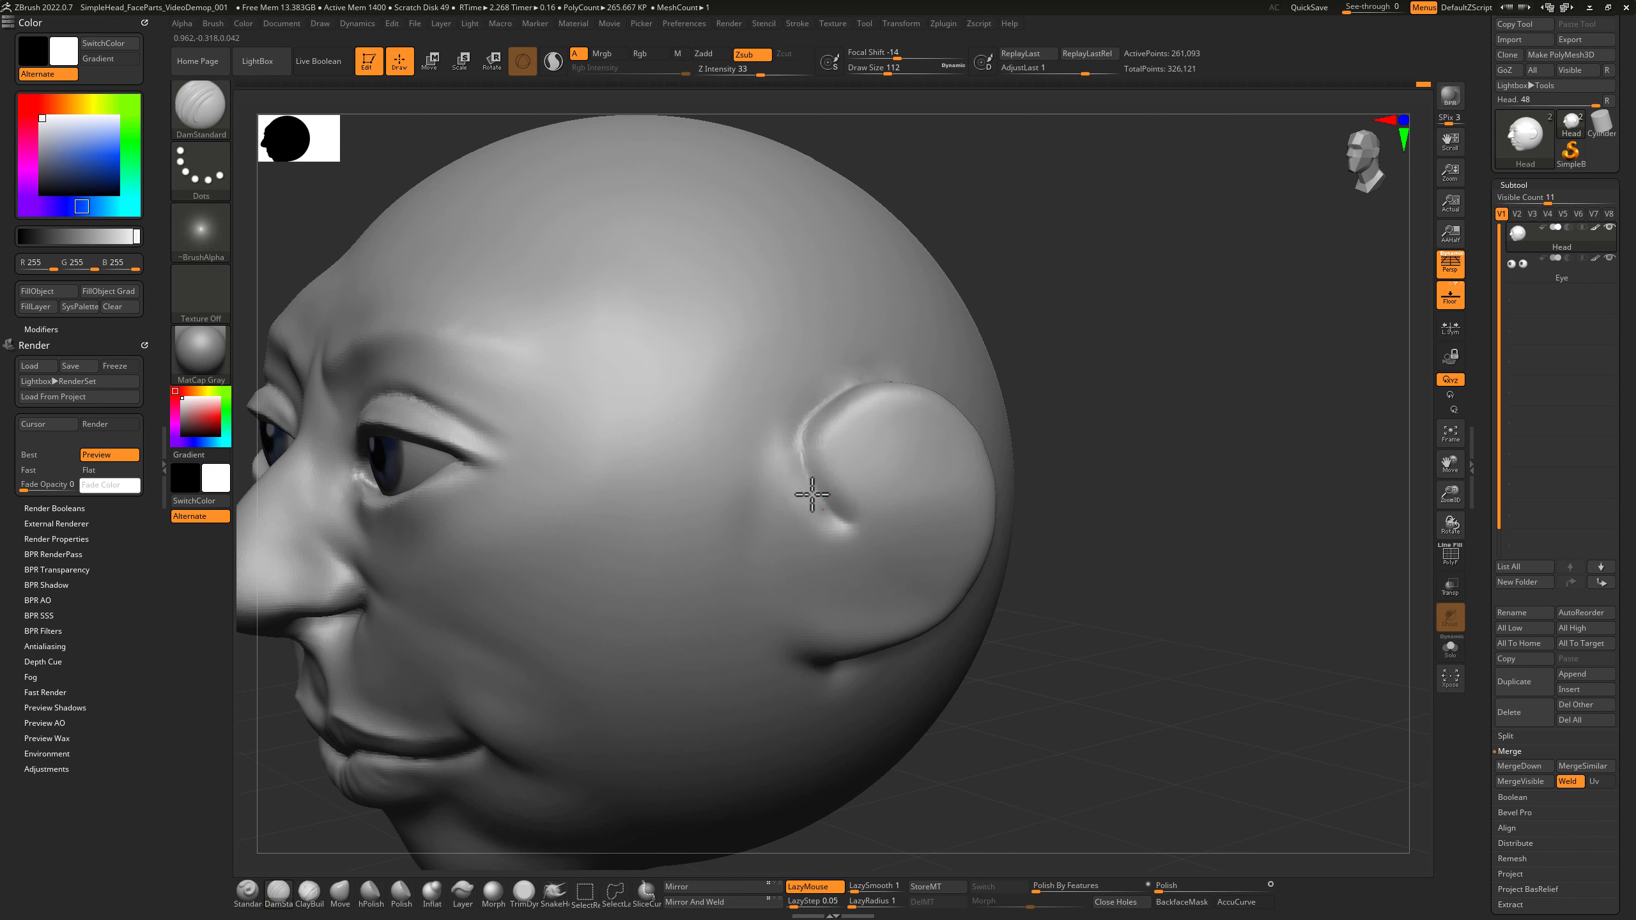
drag(1005, 387, 1115, 377)
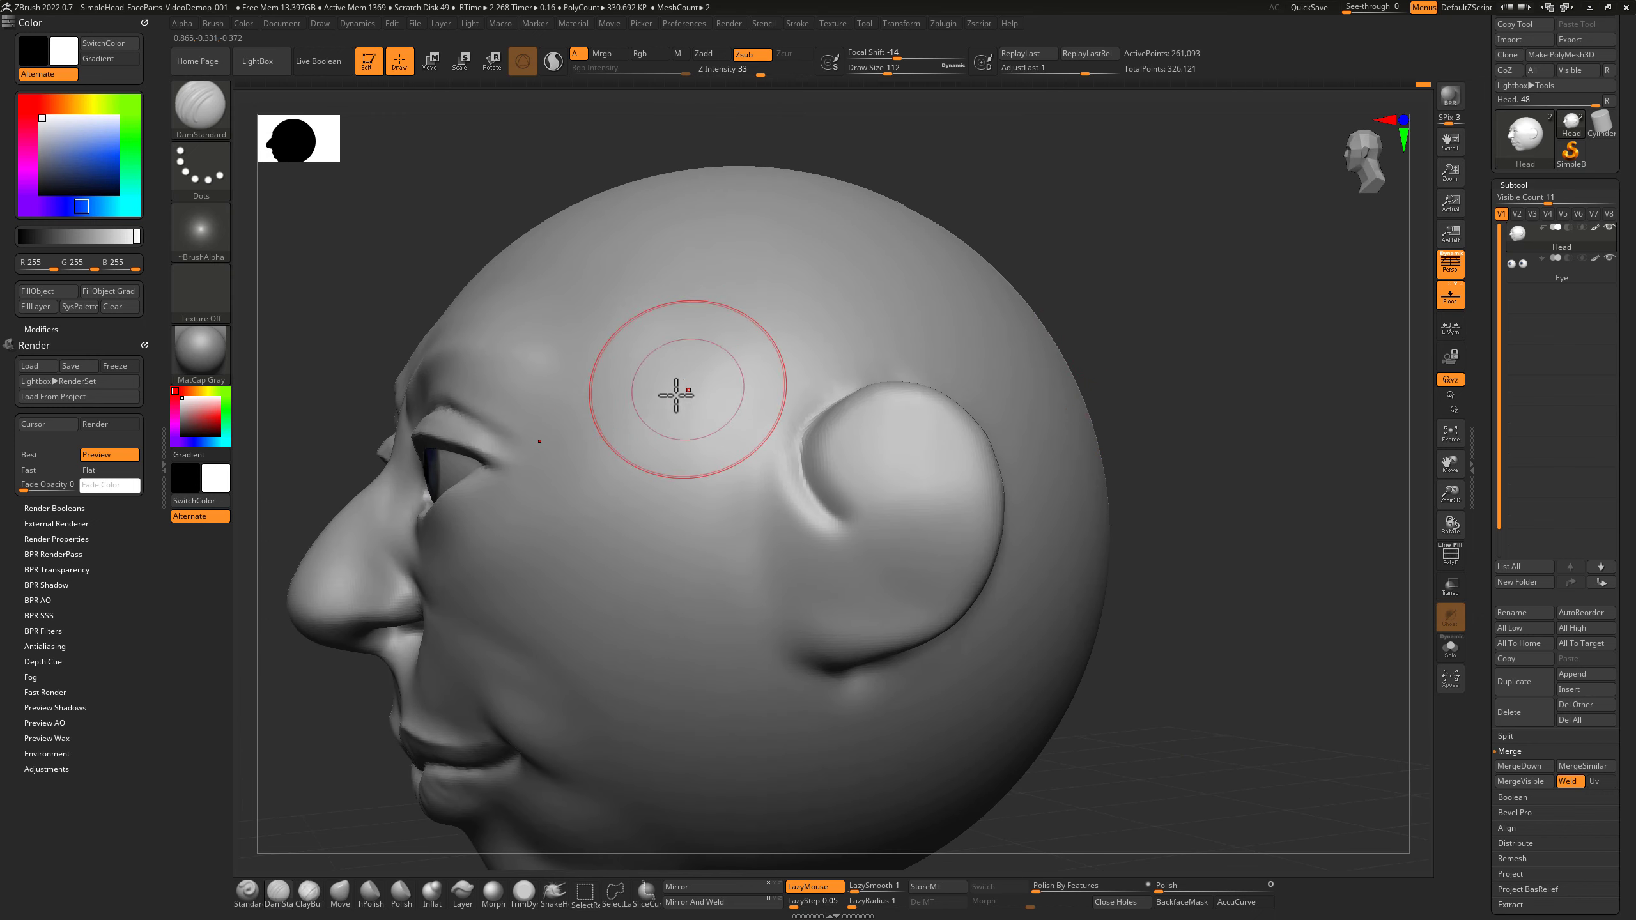
Sketch a question-mark shape on the temple with DamStandard to illustrate the ear's curve, and undo it.
mouse_move(636, 351)
mouse_down()
mouse_move(673, 309)
mouse_move(708, 326)
mouse_up()
key(ctrl+z)
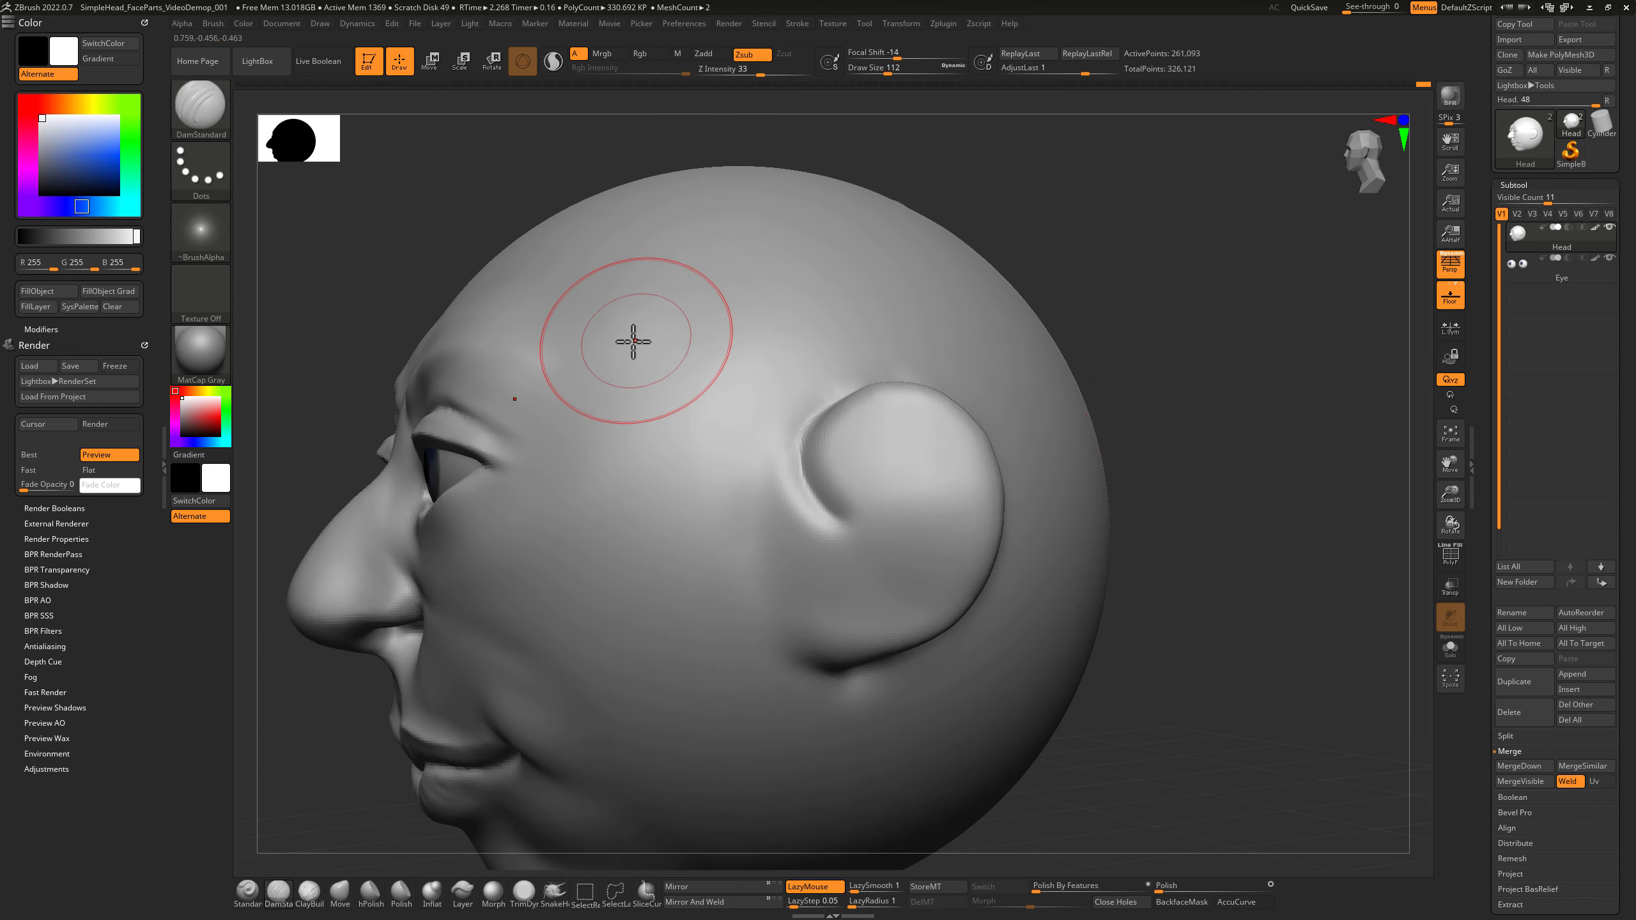
mouse_move(615, 351)
alt+mouse_down()
mouse_move(625, 325)
mouse_move(696, 357)
mouse_move(641, 454)
alt+mouse_up()
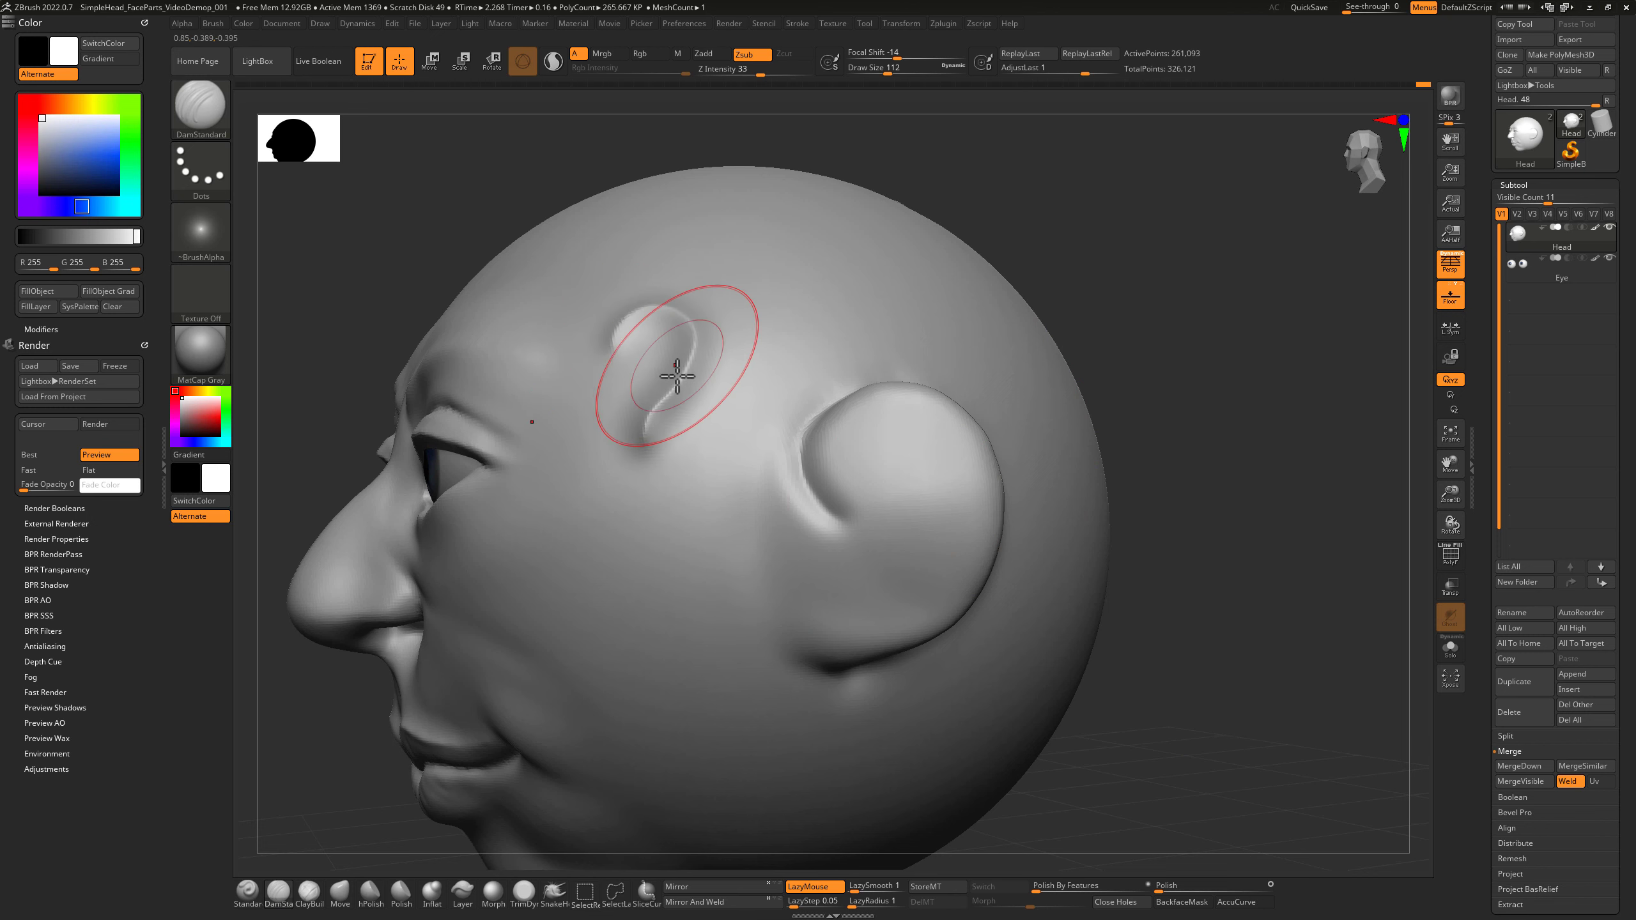
drag(1085, 339, 1114, 339)
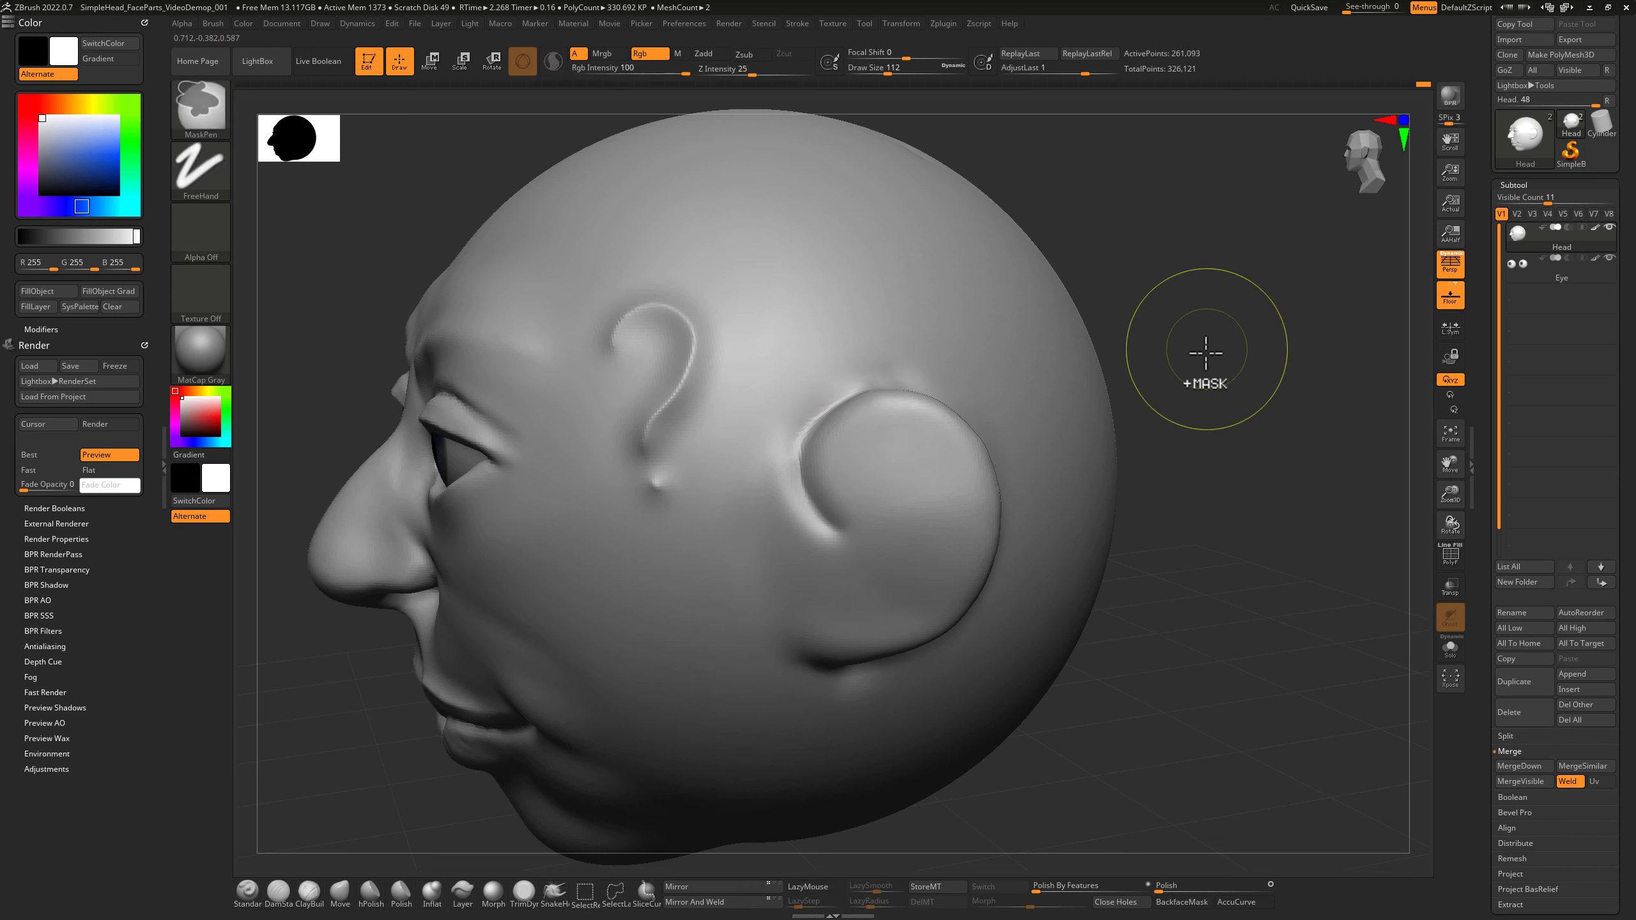
key(ctrl+z)
Carve a curved DamStandard groove inside the upper ear, following the rim, to define the helix.
drag(1194, 356, 1139, 387)
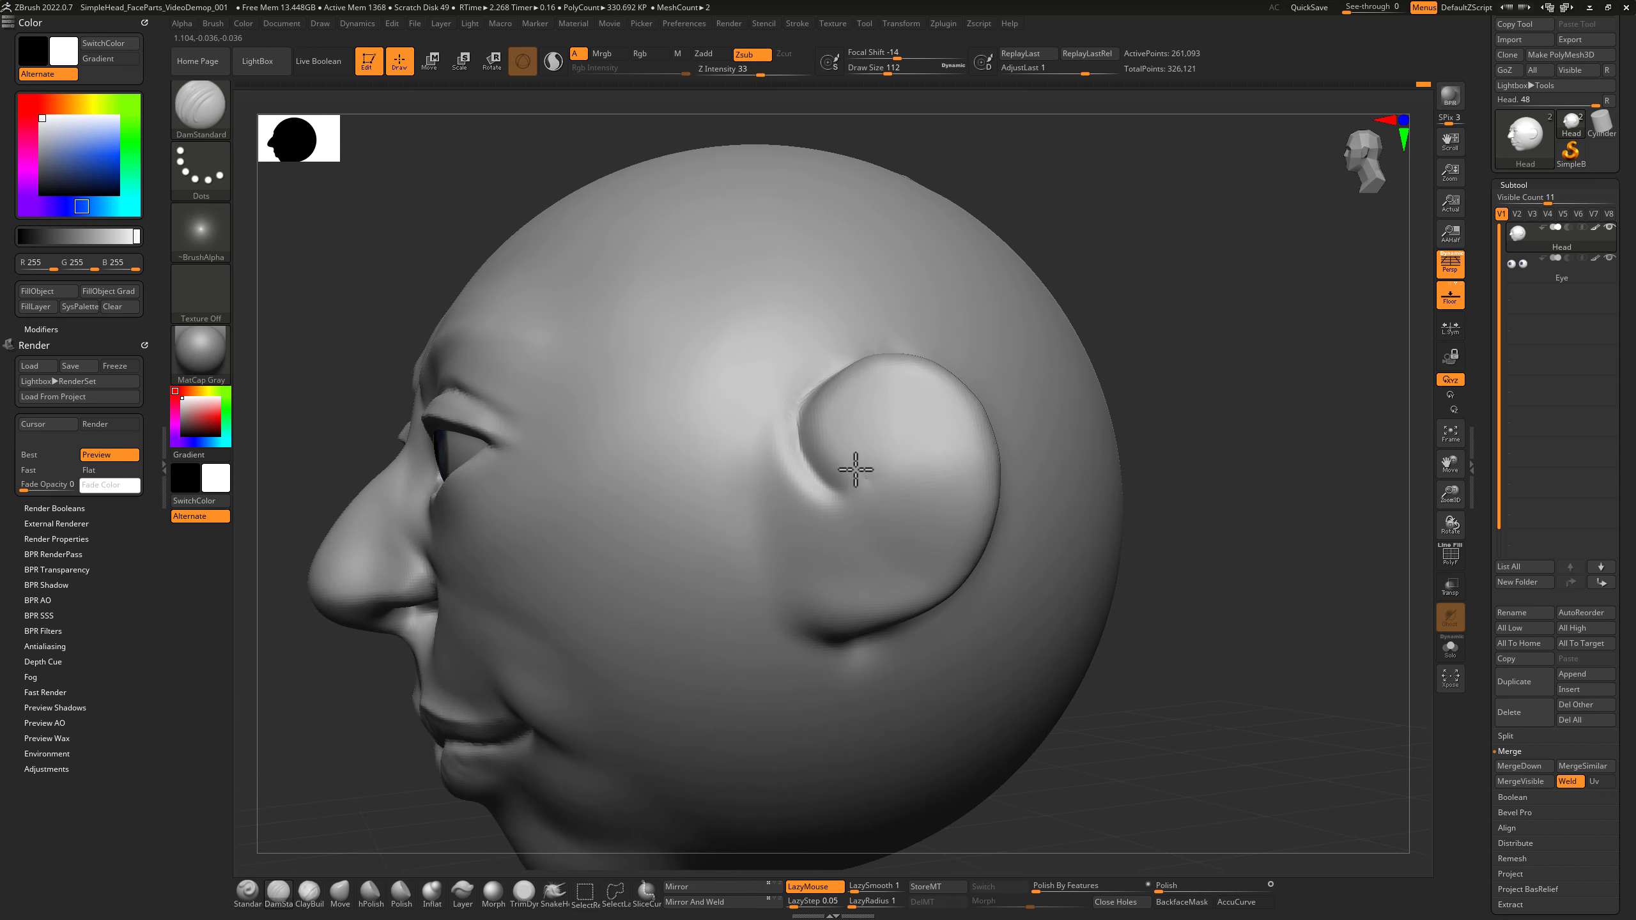
mouse_move(853, 459)
mouse_down()
mouse_move(866, 476)
mouse_move(845, 438)
mouse_move(877, 482)
mouse_move(863, 470)
mouse_up()
key(ctrl+z)
mouse_move(861, 413)
mouse_down()
mouse_move(847, 409)
mouse_move(887, 402)
mouse_up()
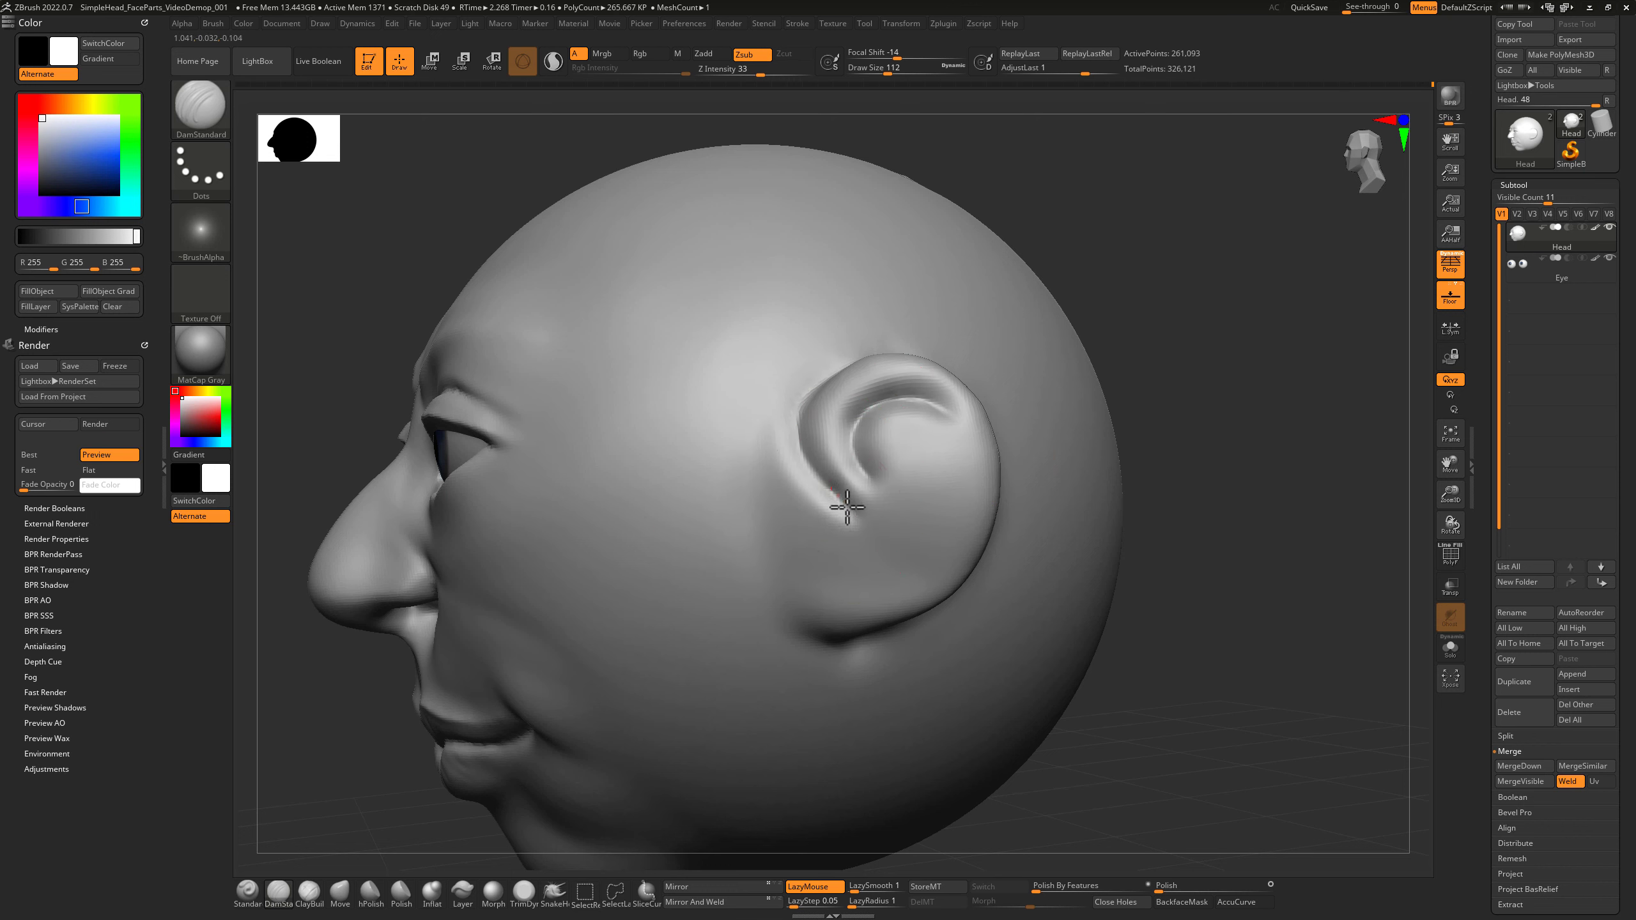
Reshape the ear's inner and outer contours from the front with the Move brush at a draw size of about 80.
mouse_move(1113, 381)
mouse_down()
mouse_move(1139, 376)
mouse_move(1111, 372)
mouse_up()
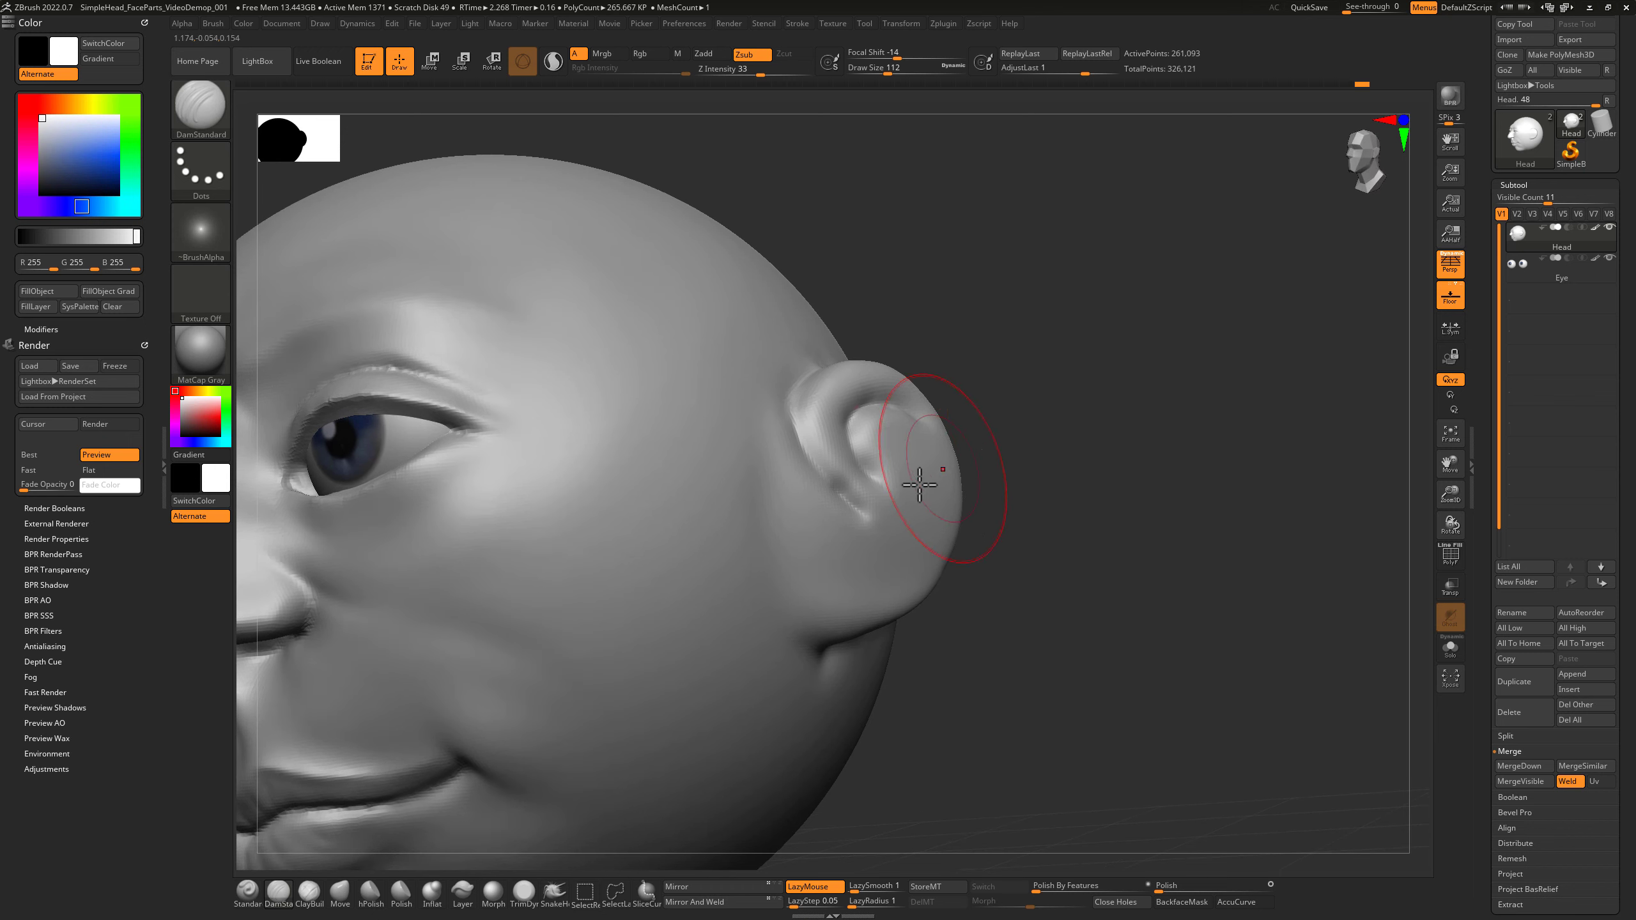
key(b)
key(m)
key(v)
mouse_move(967, 503)
mouse_down()
mouse_move(1005, 431)
mouse_move(872, 514)
mouse_up()
key(s)
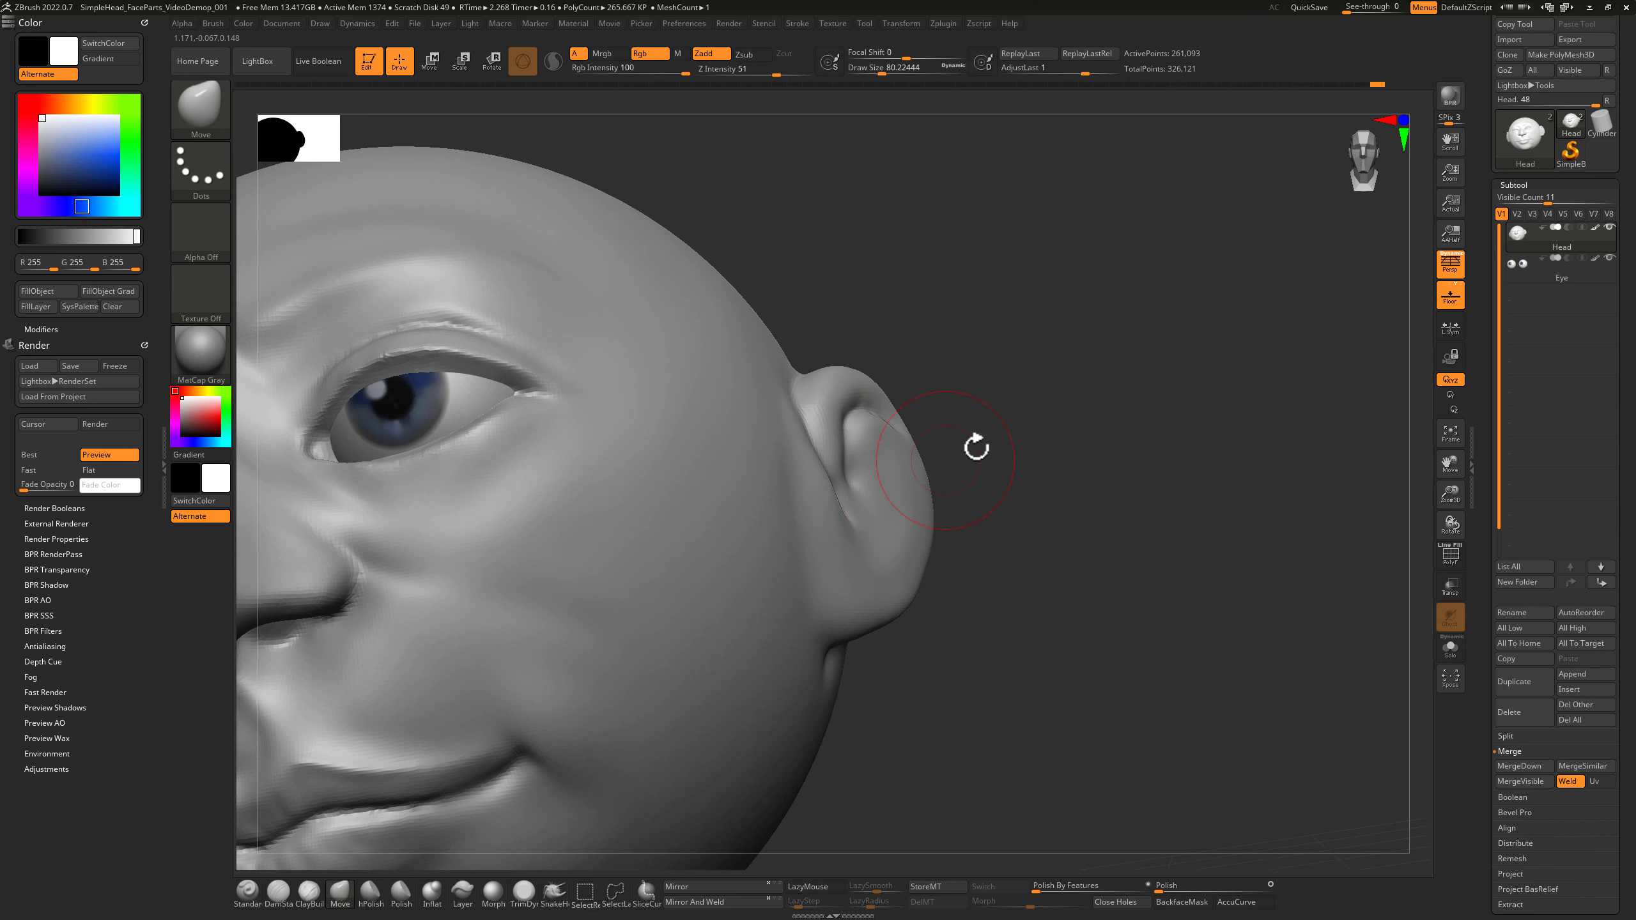
mouse_move(1047, 445)
mouse_down()
mouse_move(980, 464)
mouse_move(1008, 459)
mouse_up()
Carve a hooked groove below the helix root with DamStandard at a draw size of about 74 to start the tragus, and smooth it.
click(279, 895)
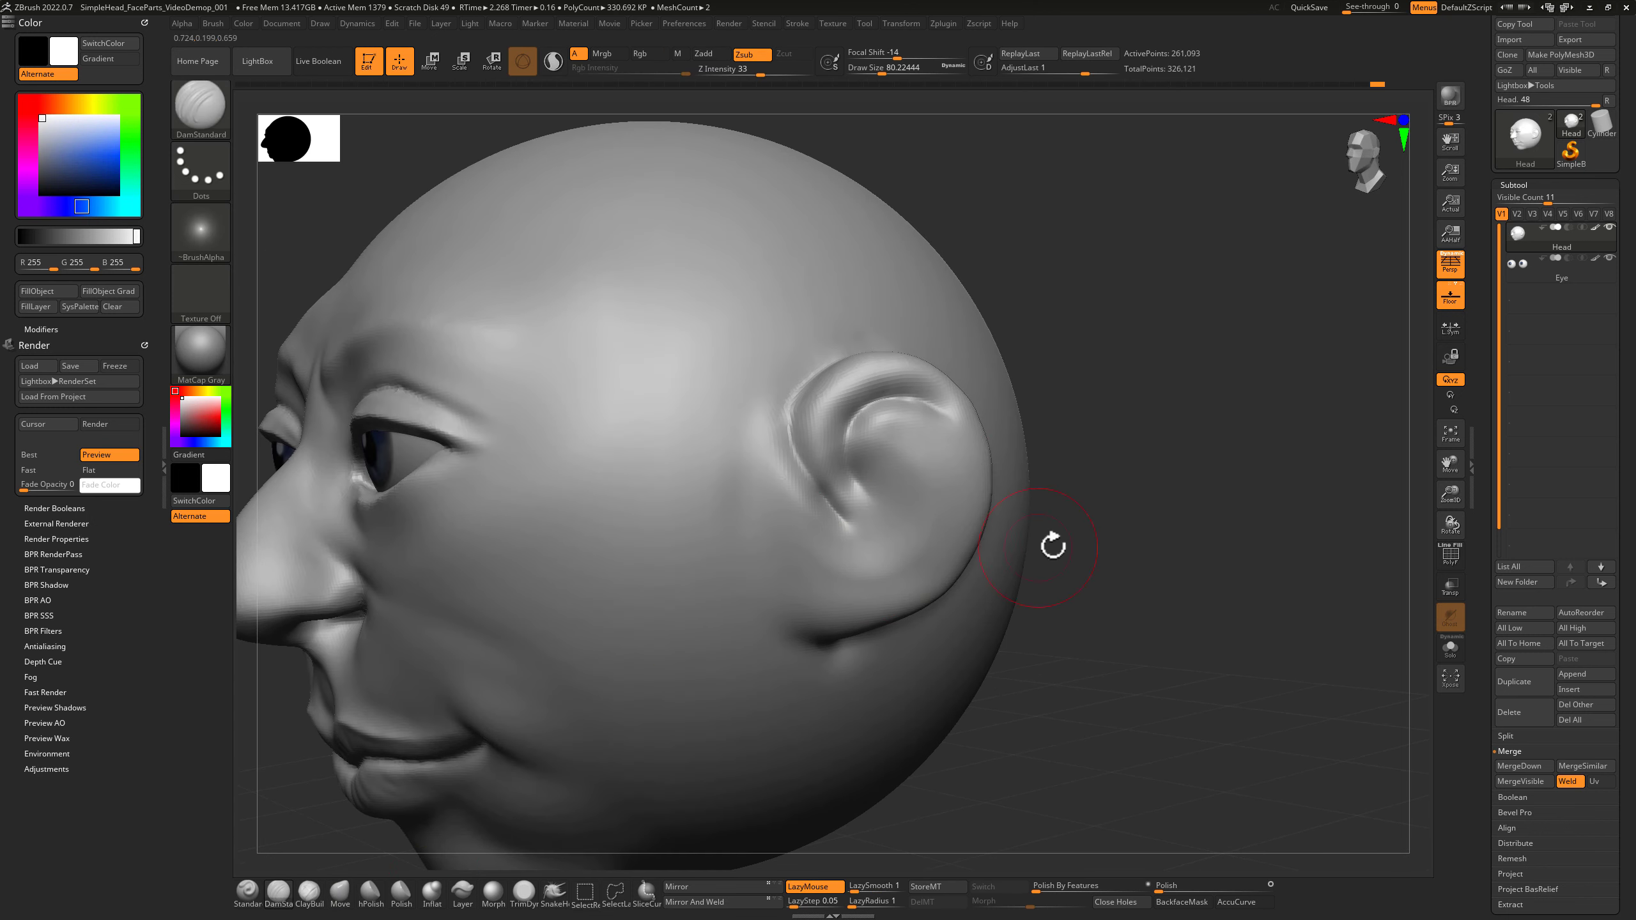
drag(1057, 545, 1071, 528)
key(s)
drag(834, 541, 831, 541)
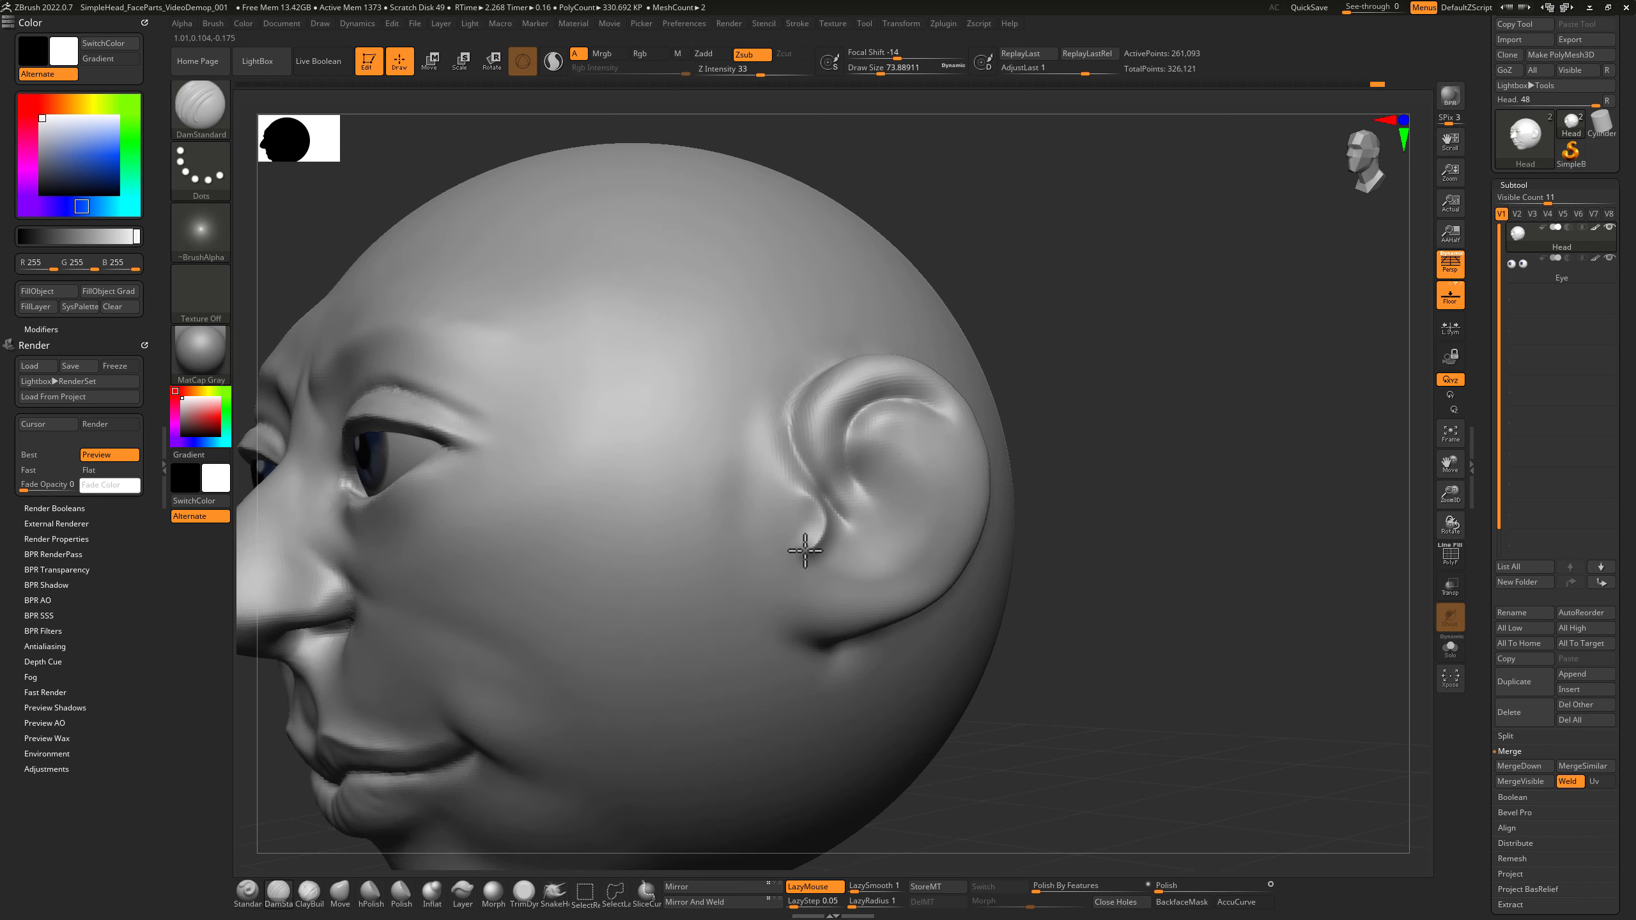
key(shift)
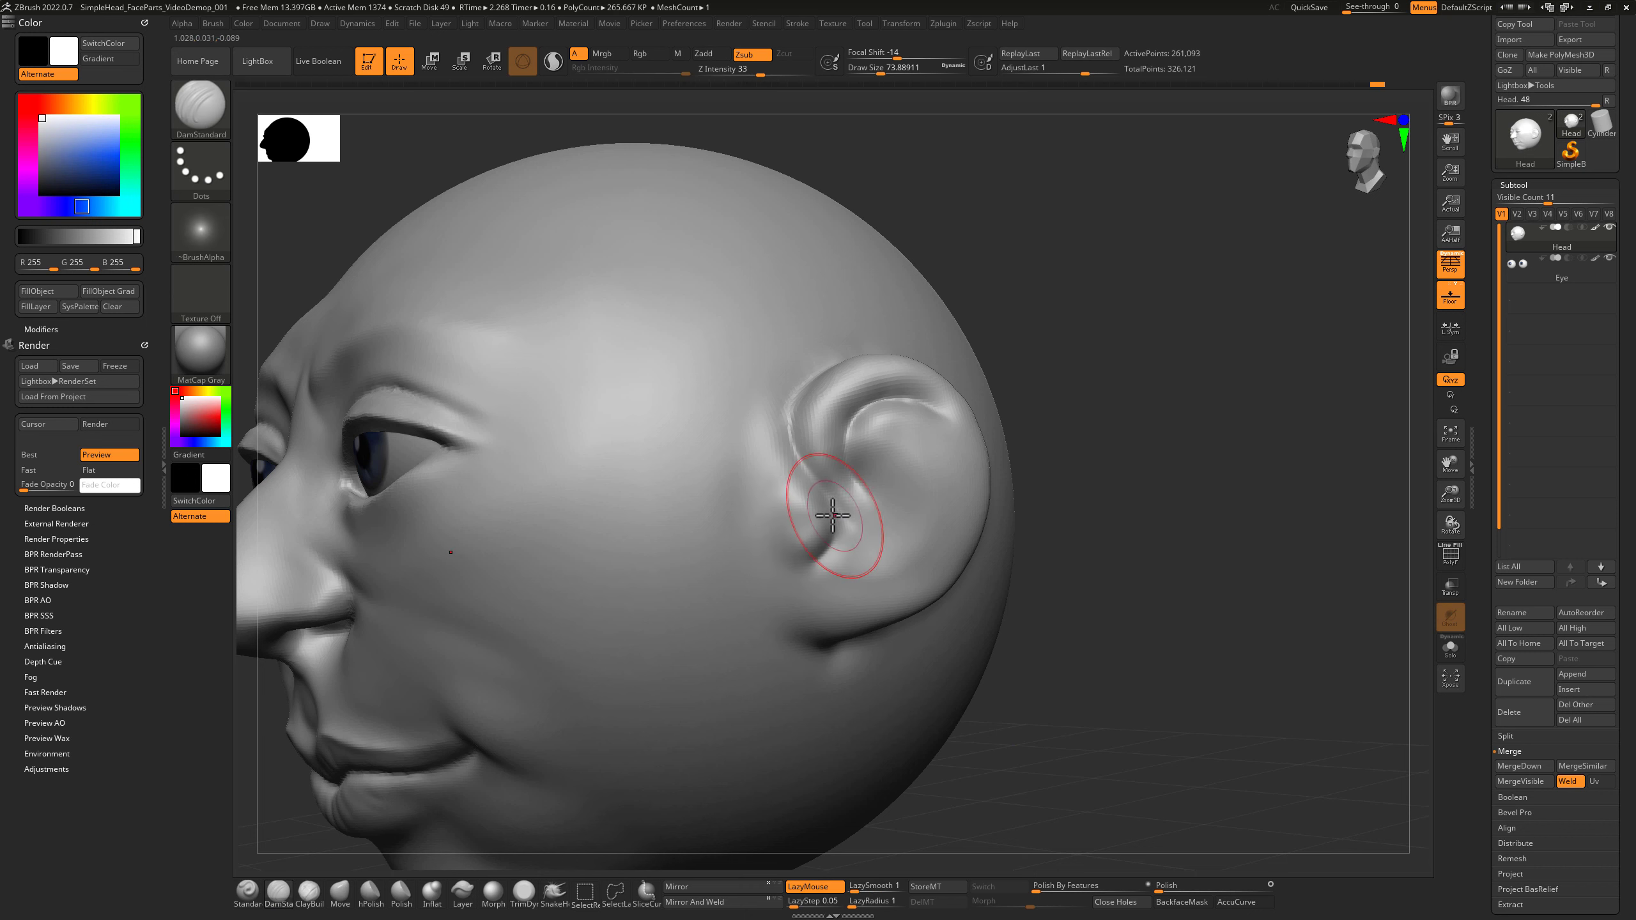
Deepen the groove behind the tragus, soften its front end, and extend it down toward the earlobe.
mouse_move(1086, 338)
mouse_down()
mouse_move(1125, 328)
mouse_move(1073, 349)
mouse_up()
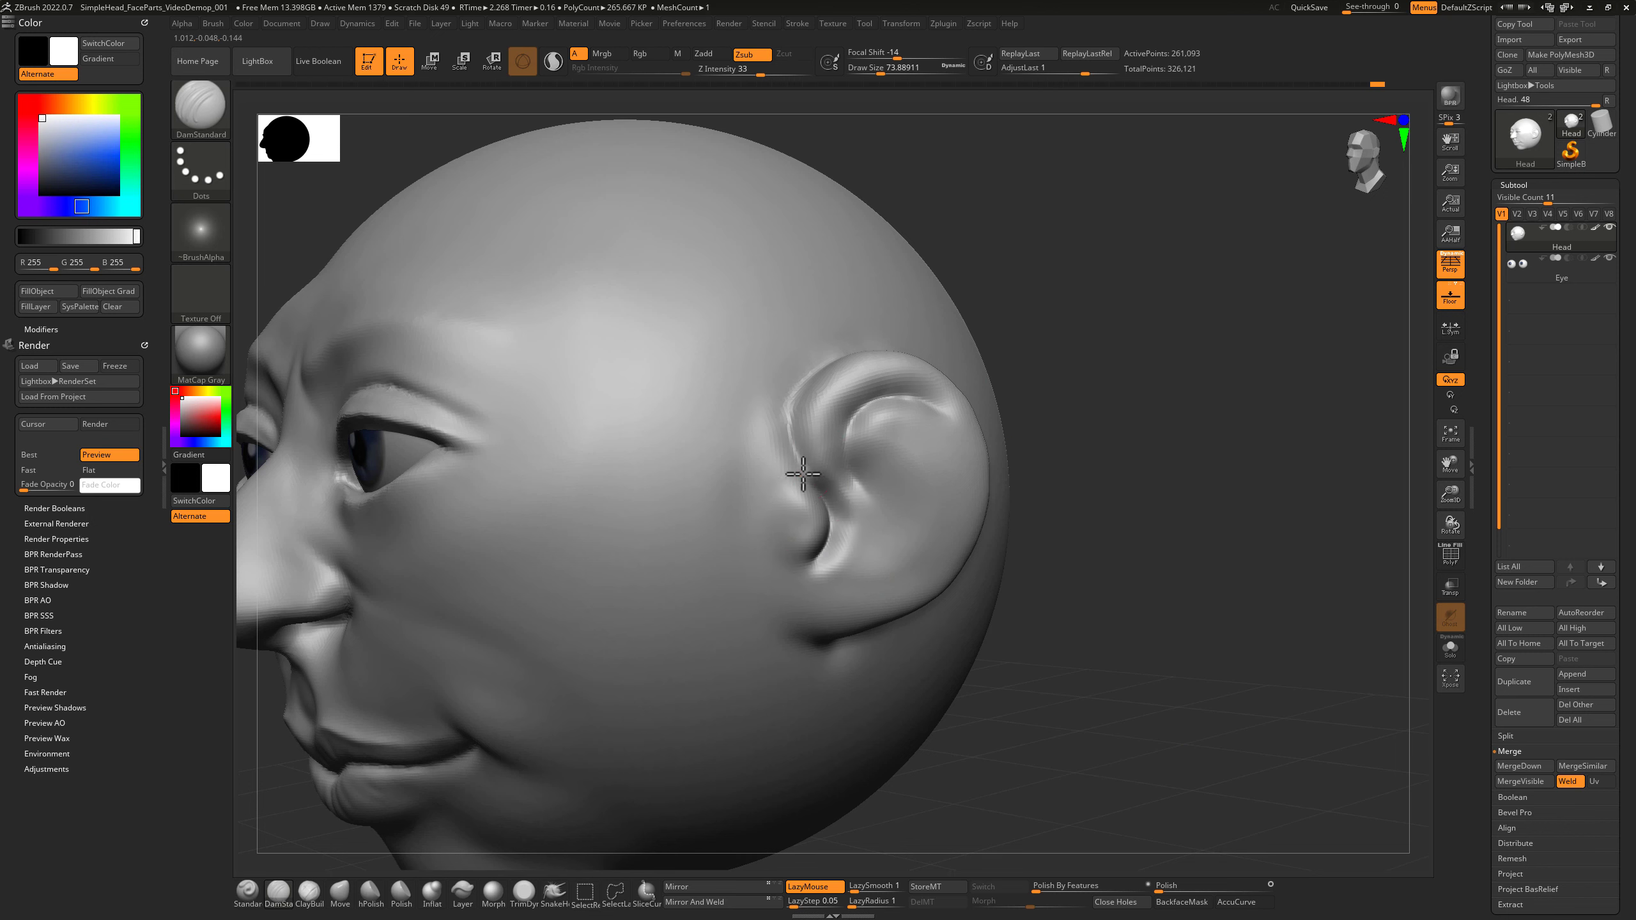
mouse_move(1038, 329)
mouse_down()
mouse_move(1067, 326)
mouse_move(1041, 335)
mouse_up()
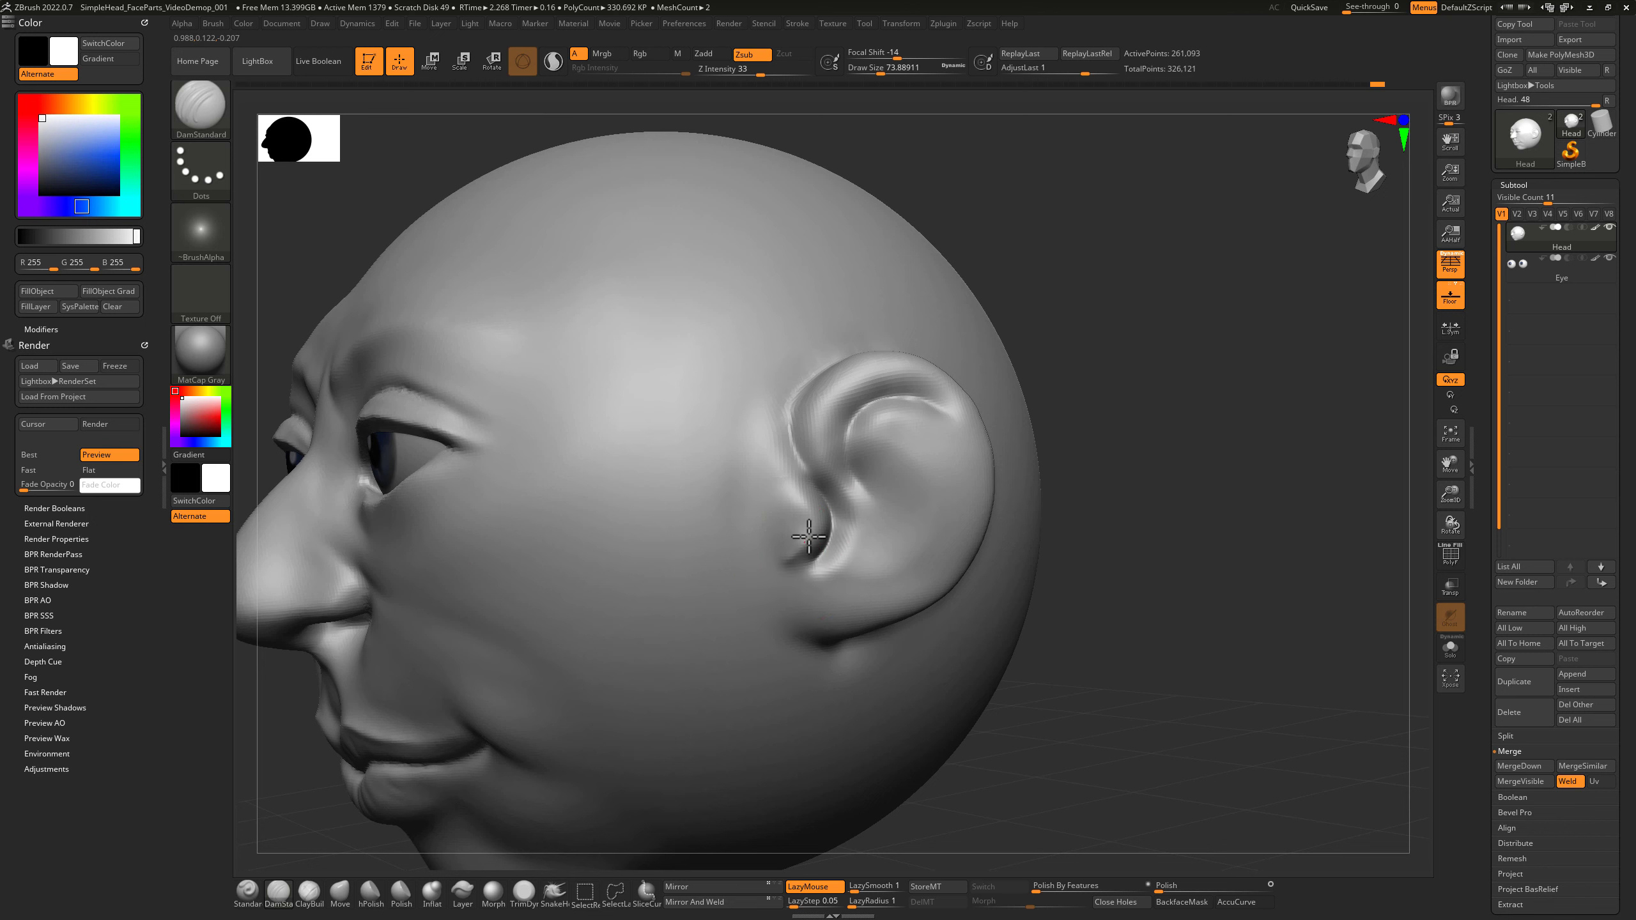
key(shift)
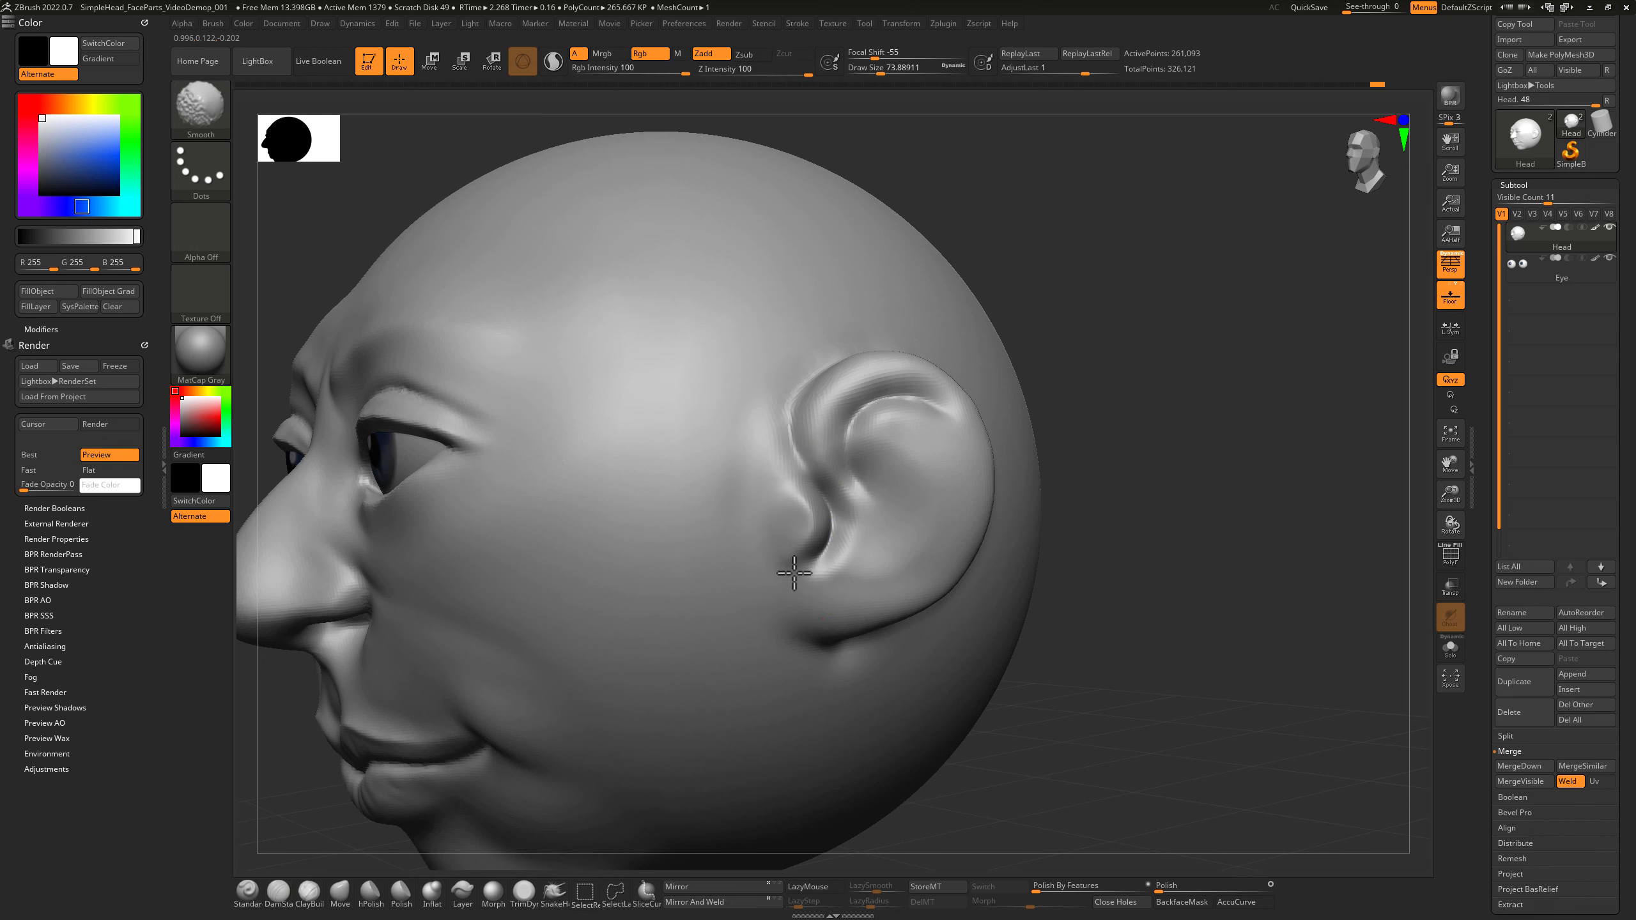
mouse_move(1095, 365)
mouse_down()
mouse_move(1102, 377)
mouse_move(1028, 416)
mouse_up()
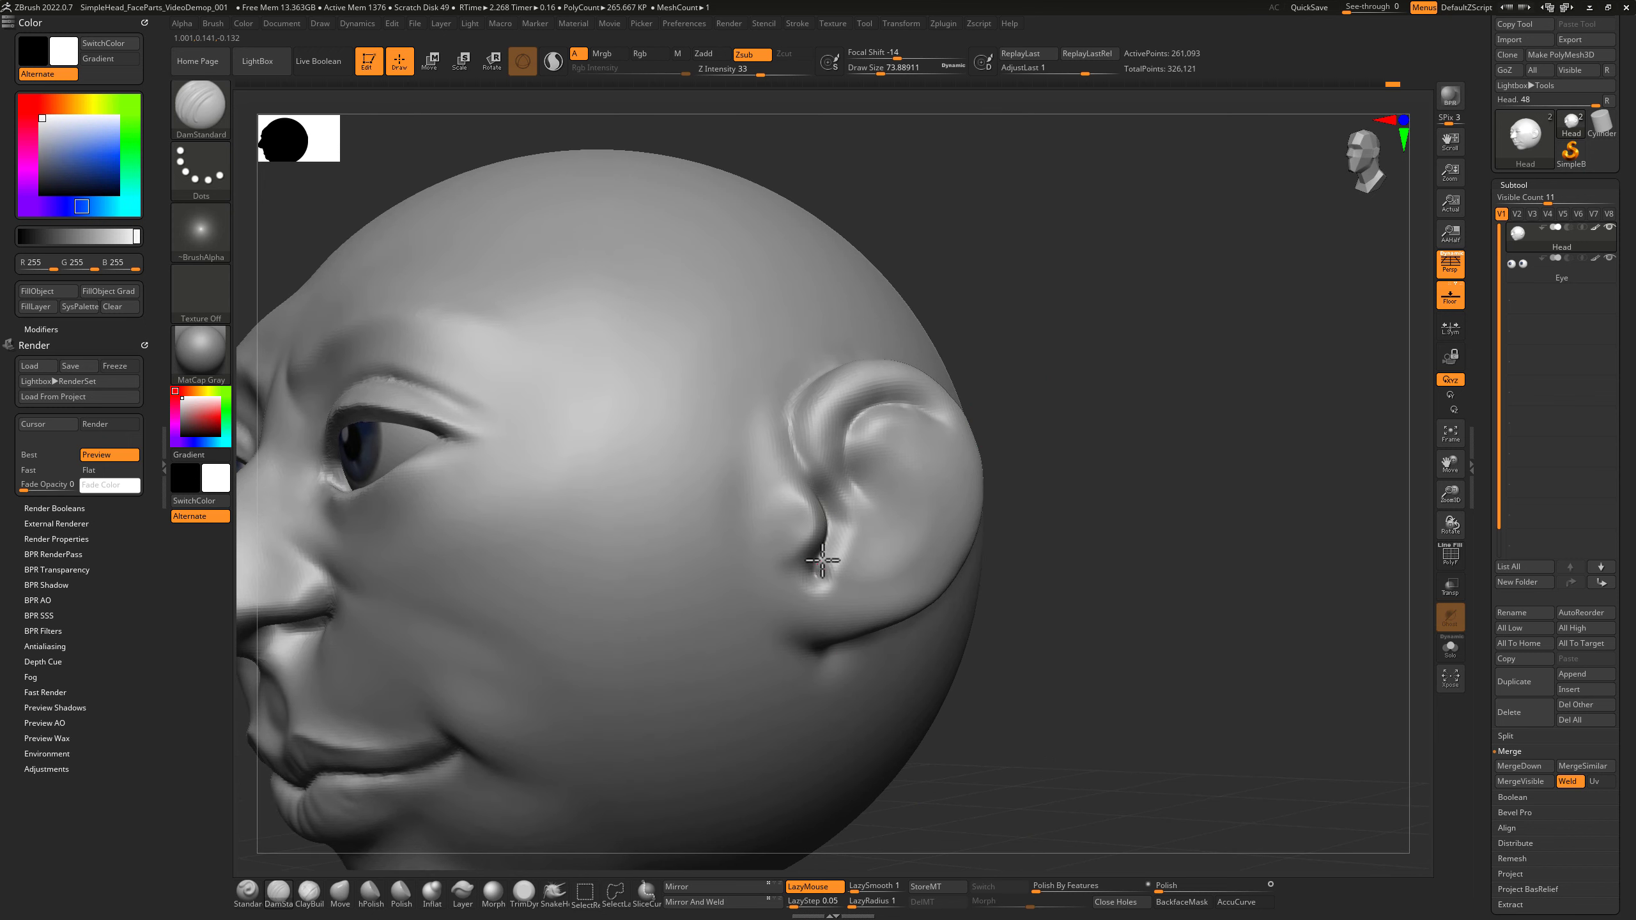
Deepen the notch at the lower end of the groove behind the tragus with DamStandard.
drag(830, 571, 849, 555)
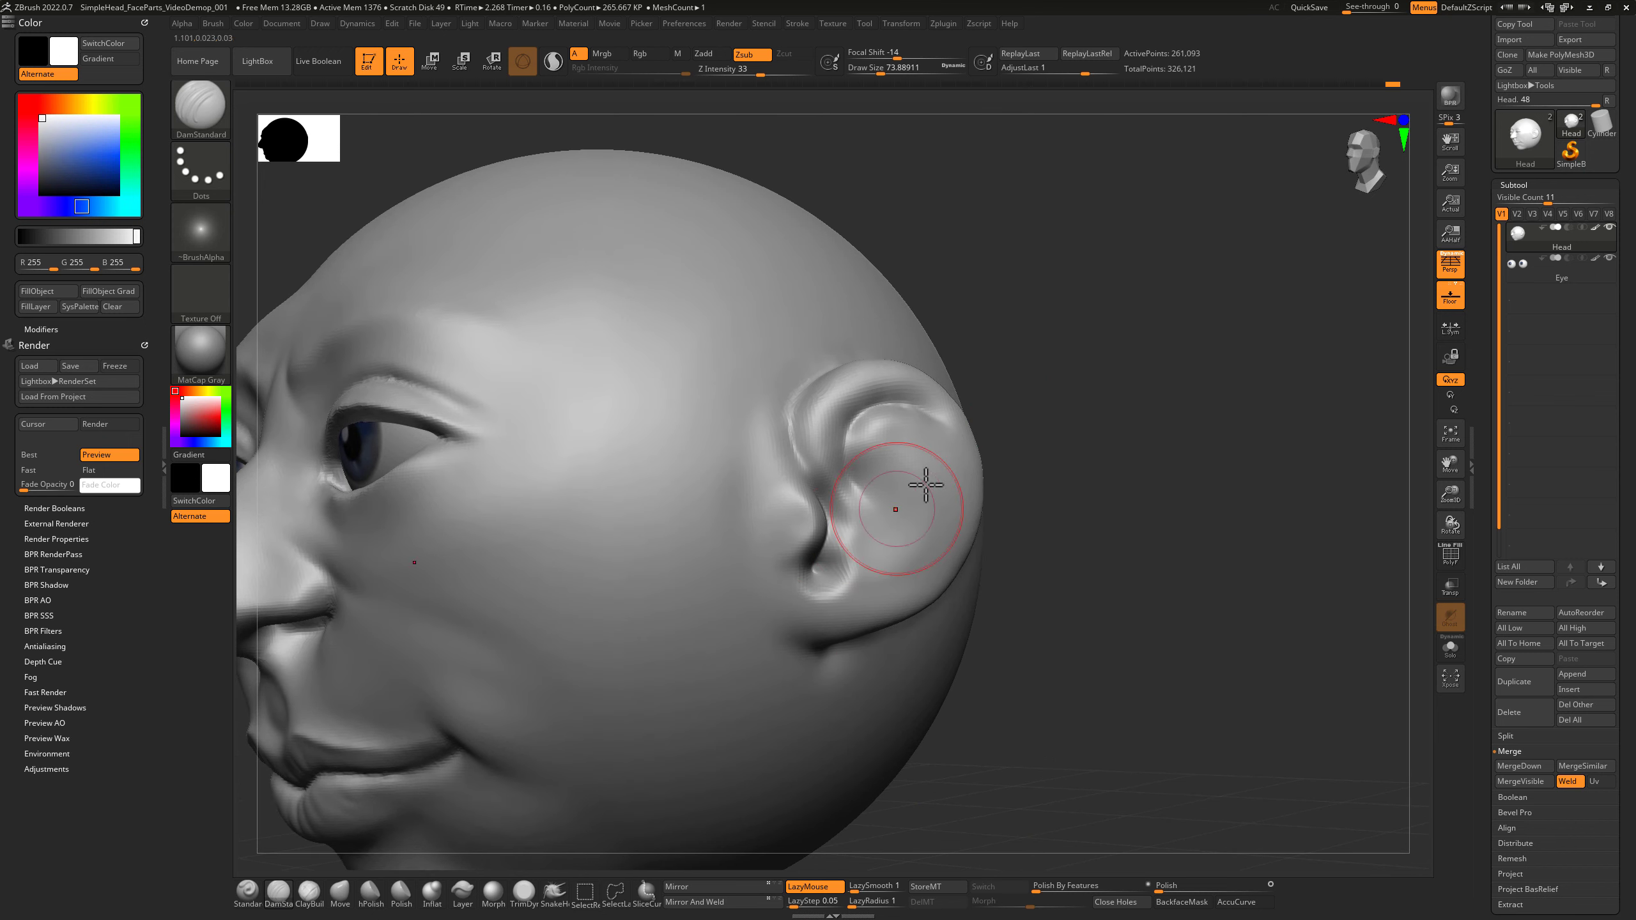
drag(1024, 419, 928, 500)
drag(826, 719, 892, 677)
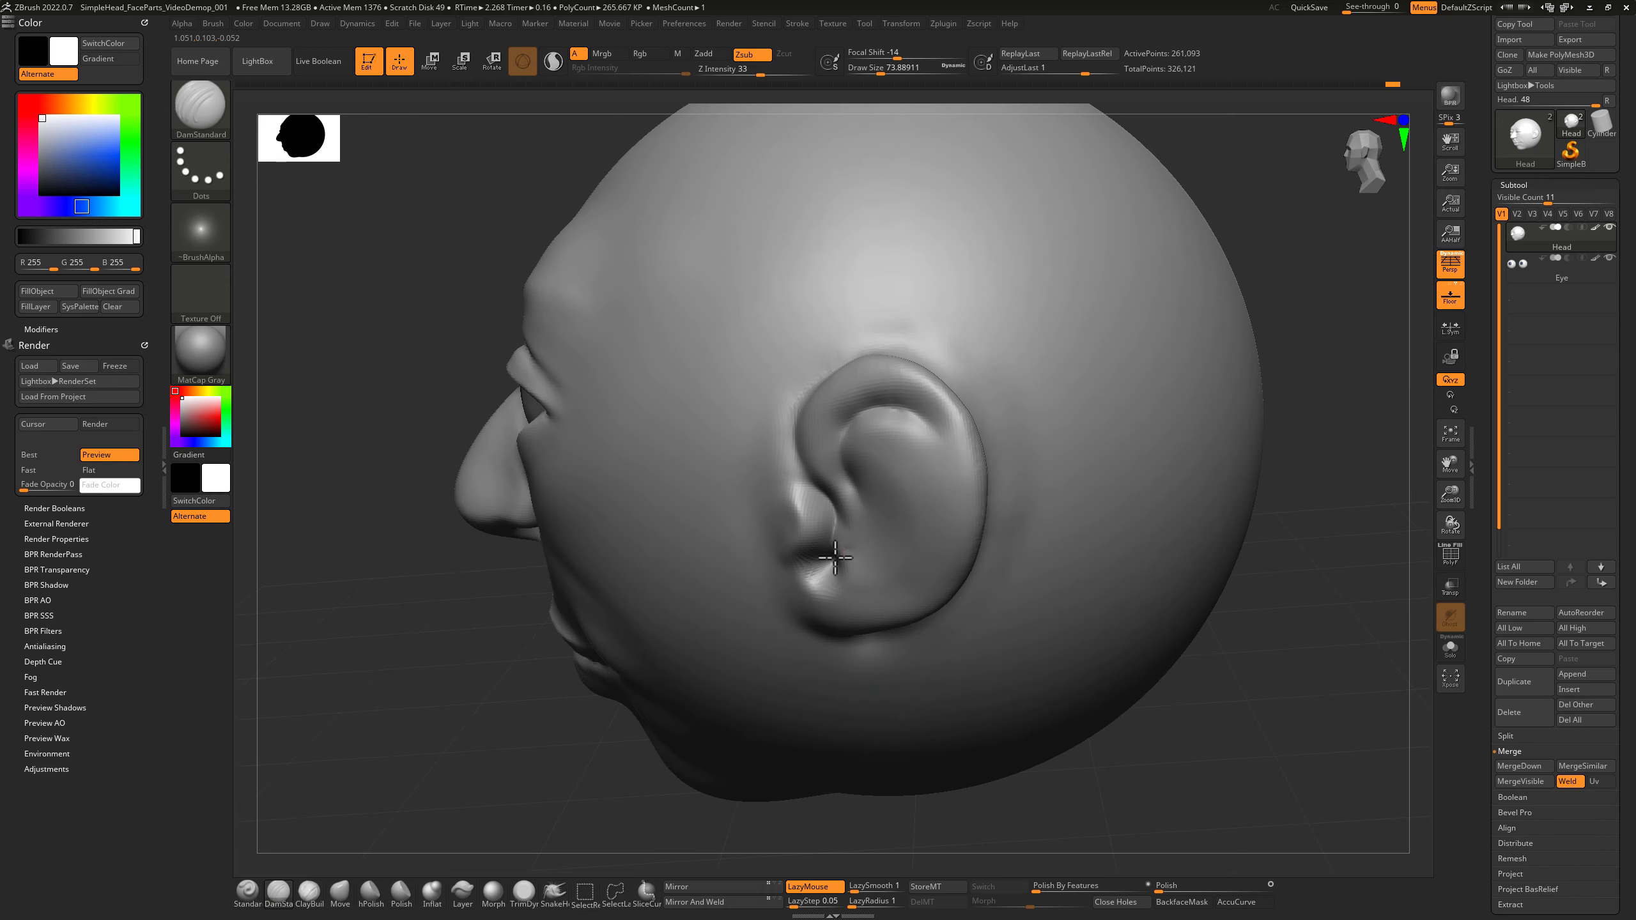
key(shift)
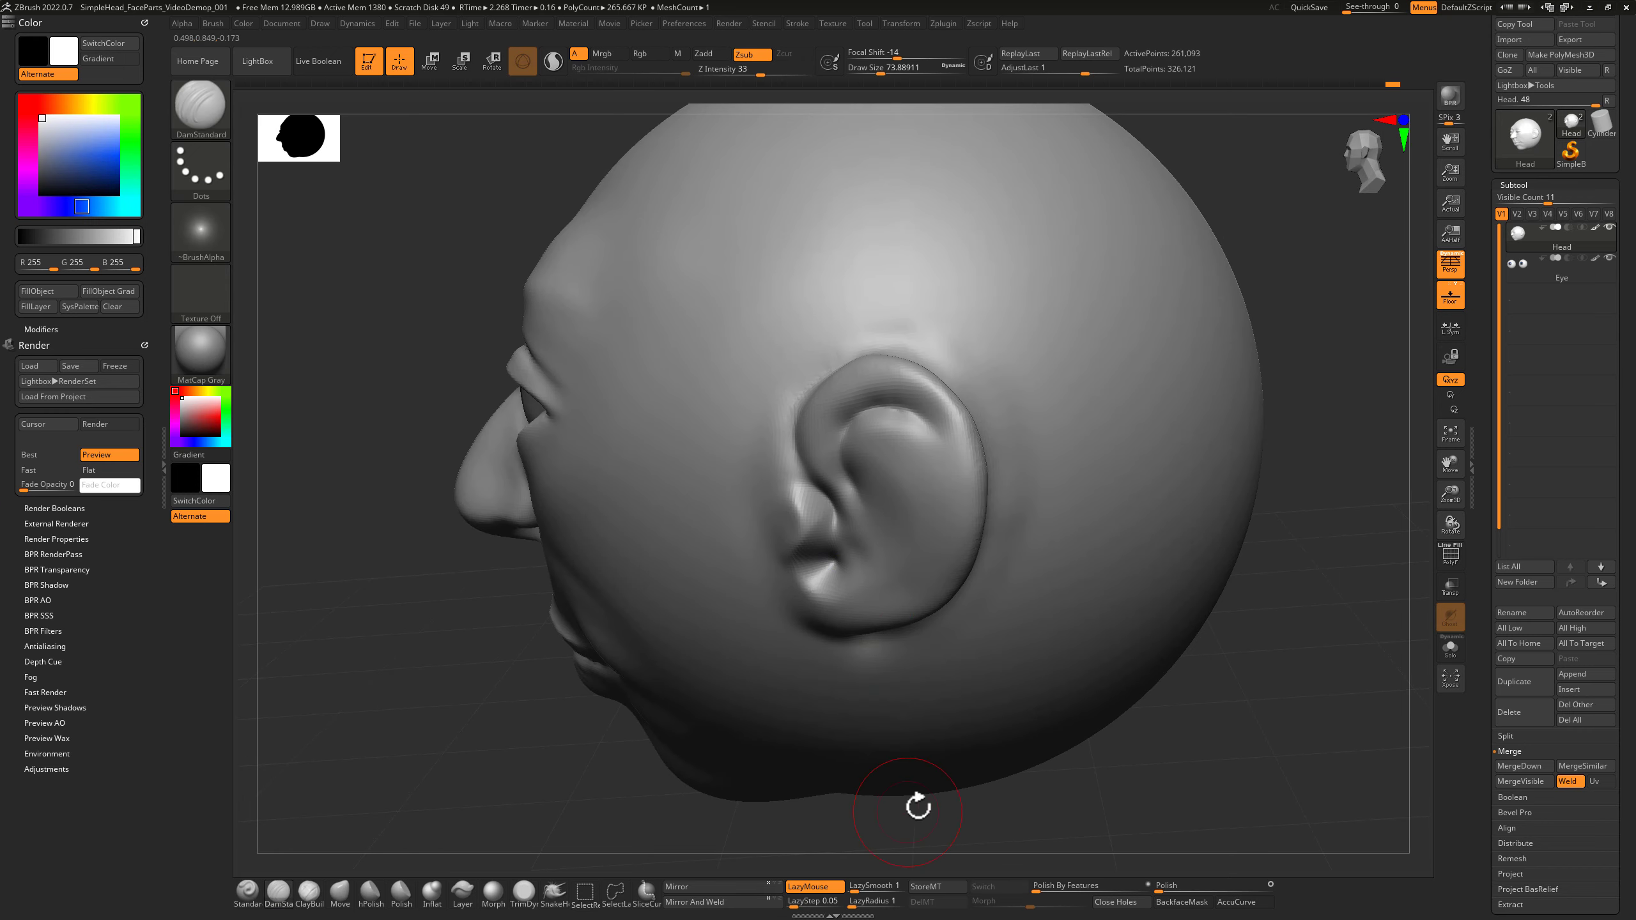
Smooth the notch beneath the tragus, deepen the hollow behind it, and remesh the head.
drag(916, 800, 1206, 548)
drag(1176, 636, 942, 617)
shift+drag(828, 615, 831, 573)
drag(1160, 355, 1301, 397)
drag(1197, 407, 843, 573)
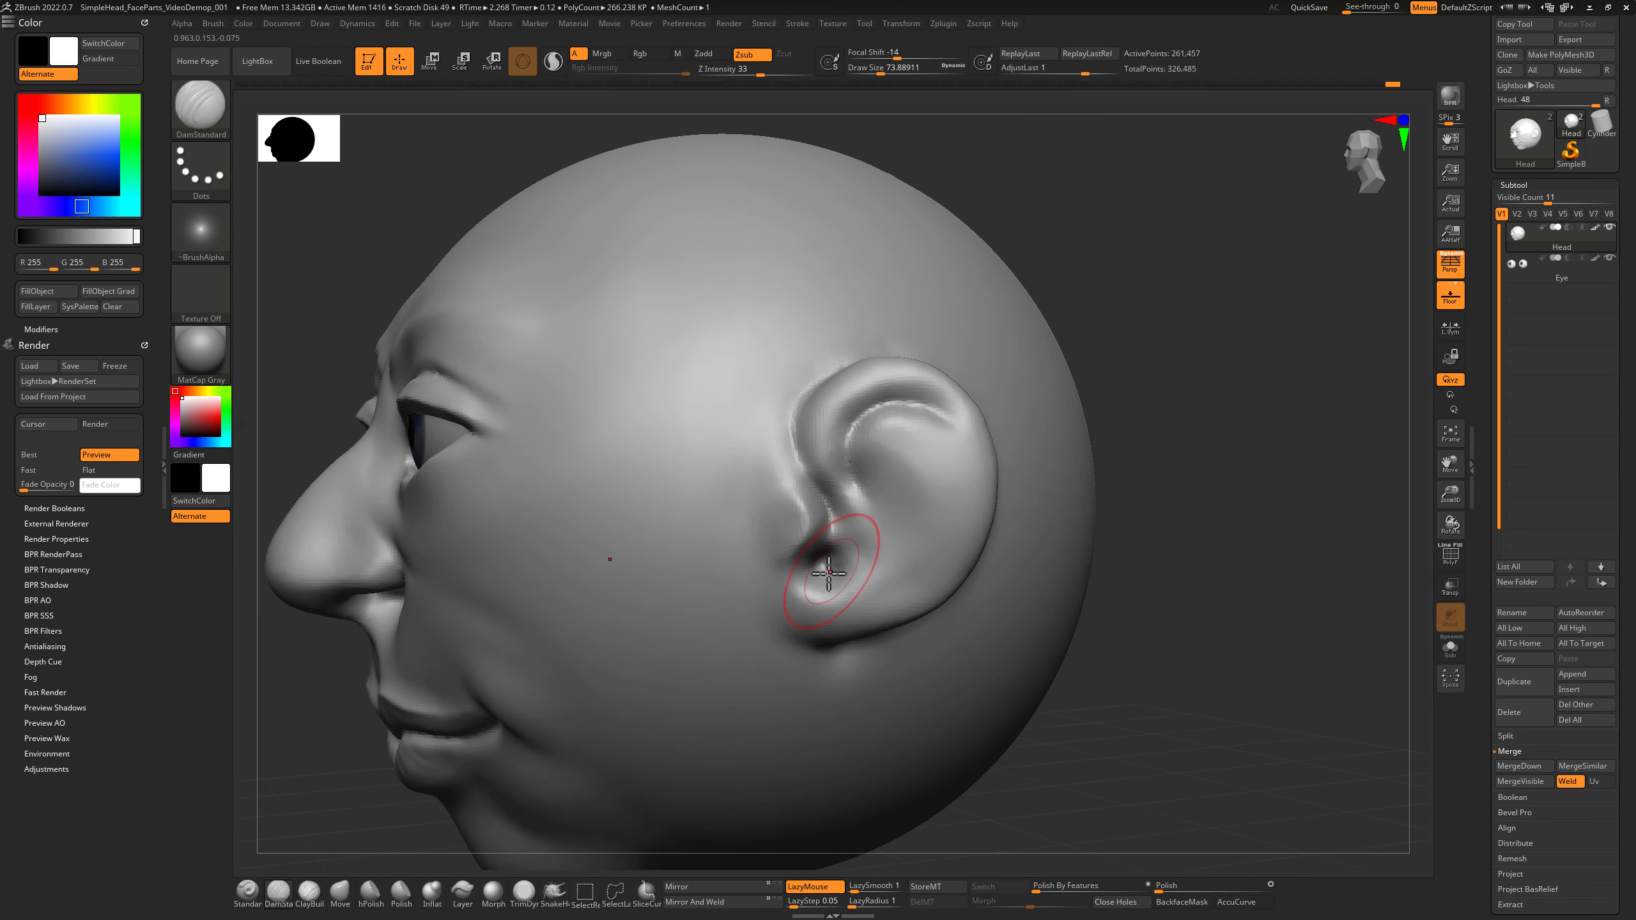
ctrl+drag(1236, 378, 1170, 497)
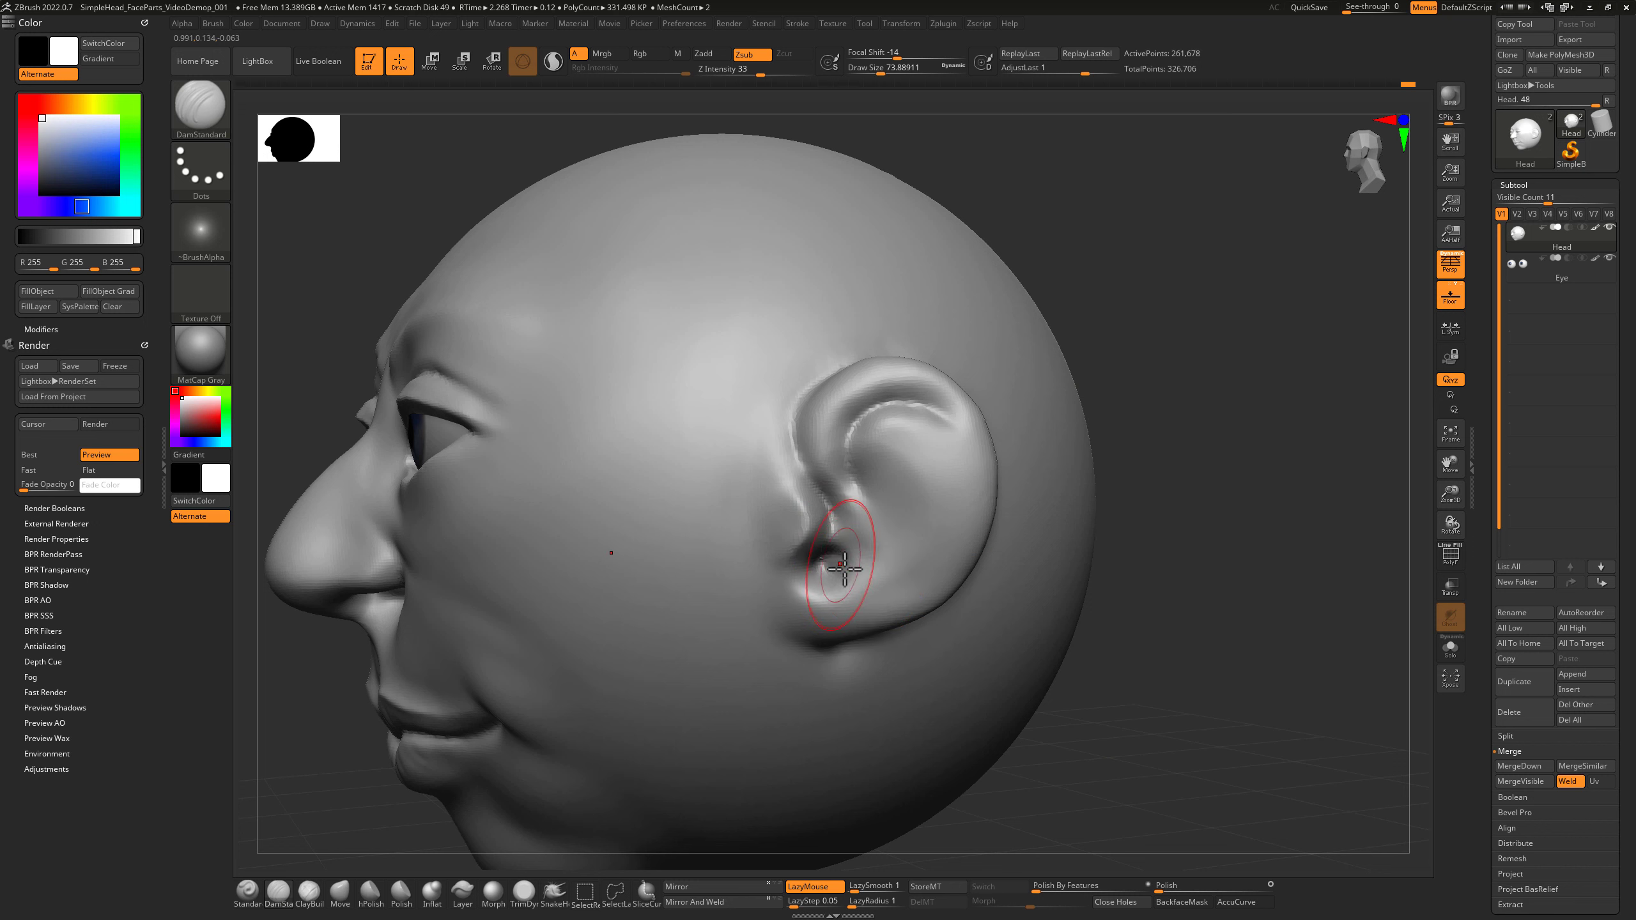
Sharpen the back edge of the tragus by carving the ear-canal hollow deeper, and refresh the head's mesh.
drag(1199, 358, 1072, 419)
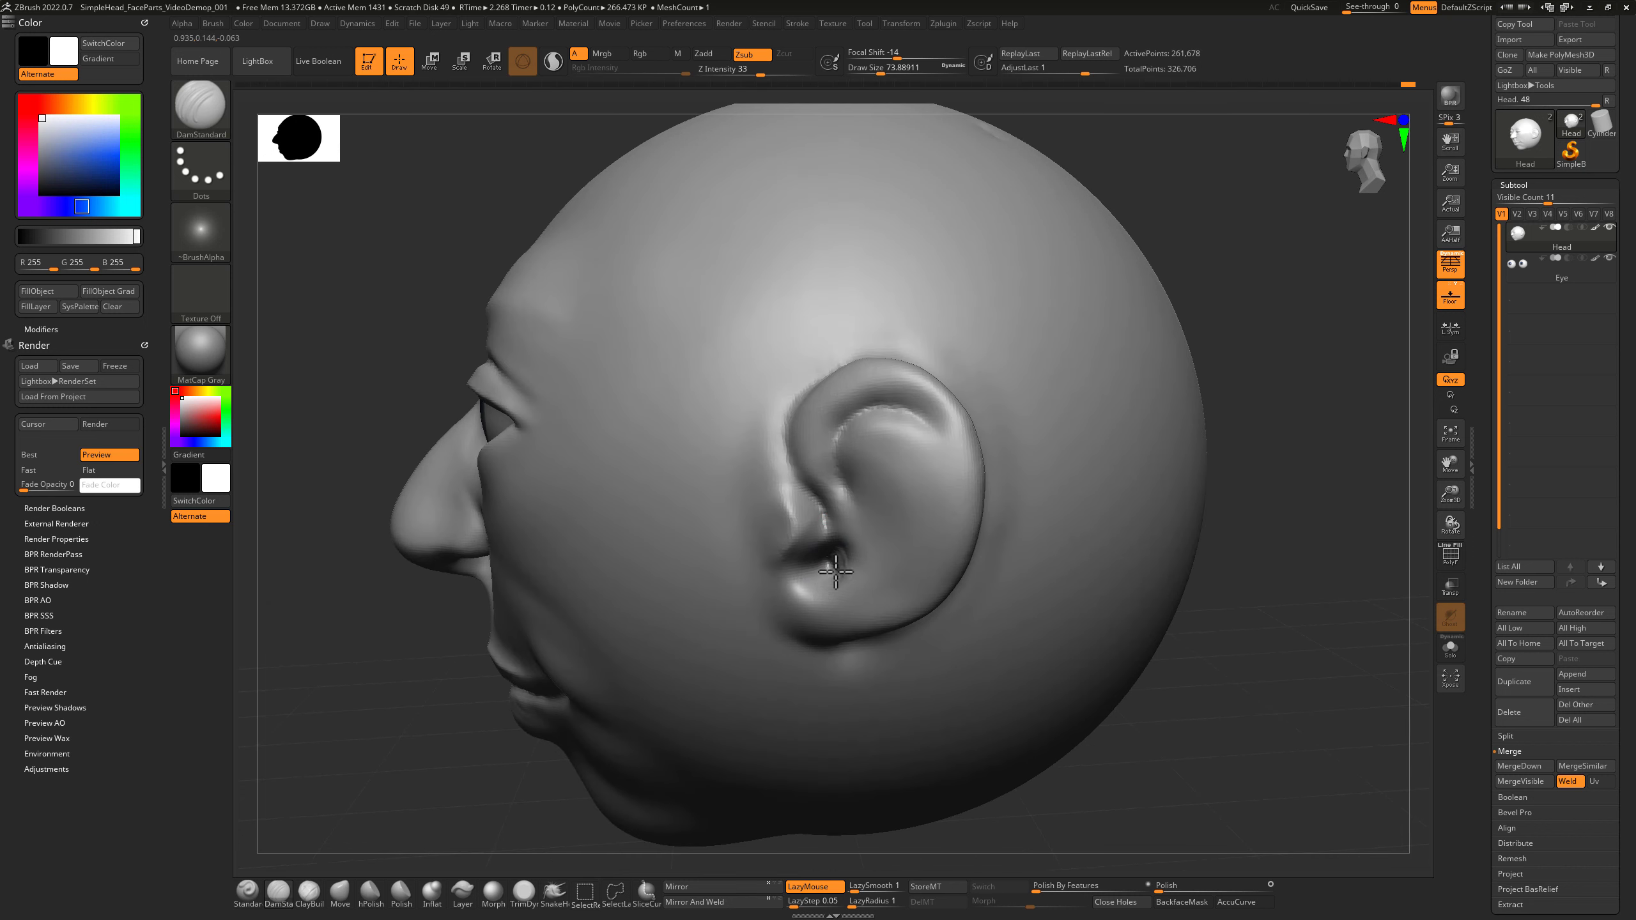
mouse_move(1216, 381)
mouse_down()
mouse_move(1257, 376)
mouse_move(1171, 482)
mouse_move(877, 541)
mouse_up()
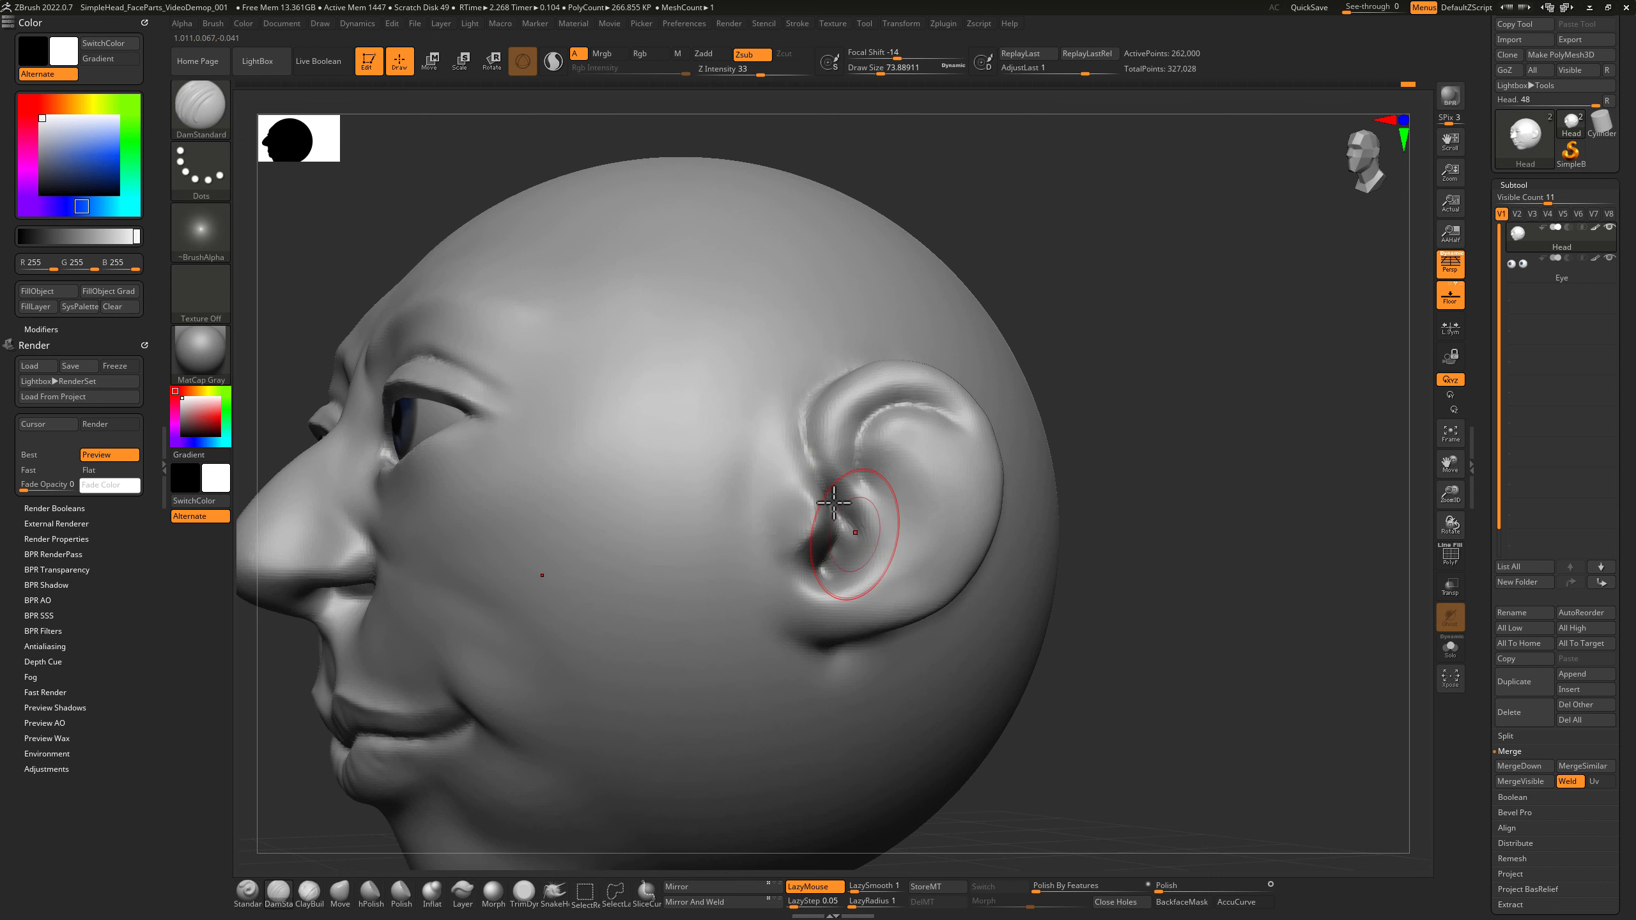
drag(1079, 411, 1120, 390)
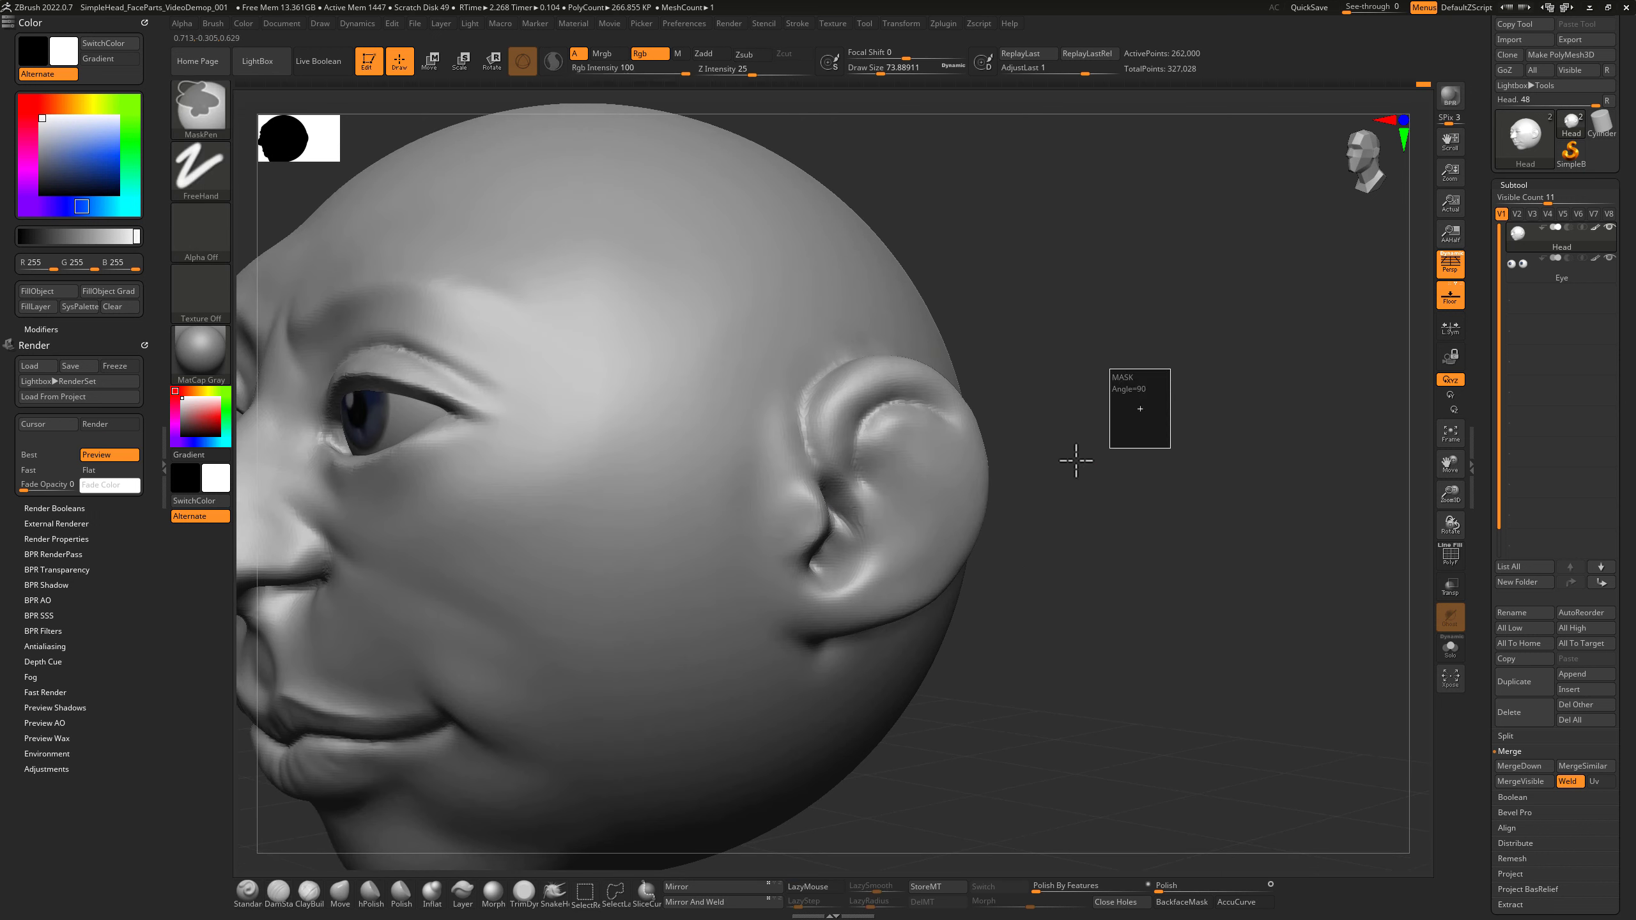
drag(1079, 464, 1059, 453)
Carve a groove from the tragus notch backward above the earlobe, and smooth its edges.
key(shift)
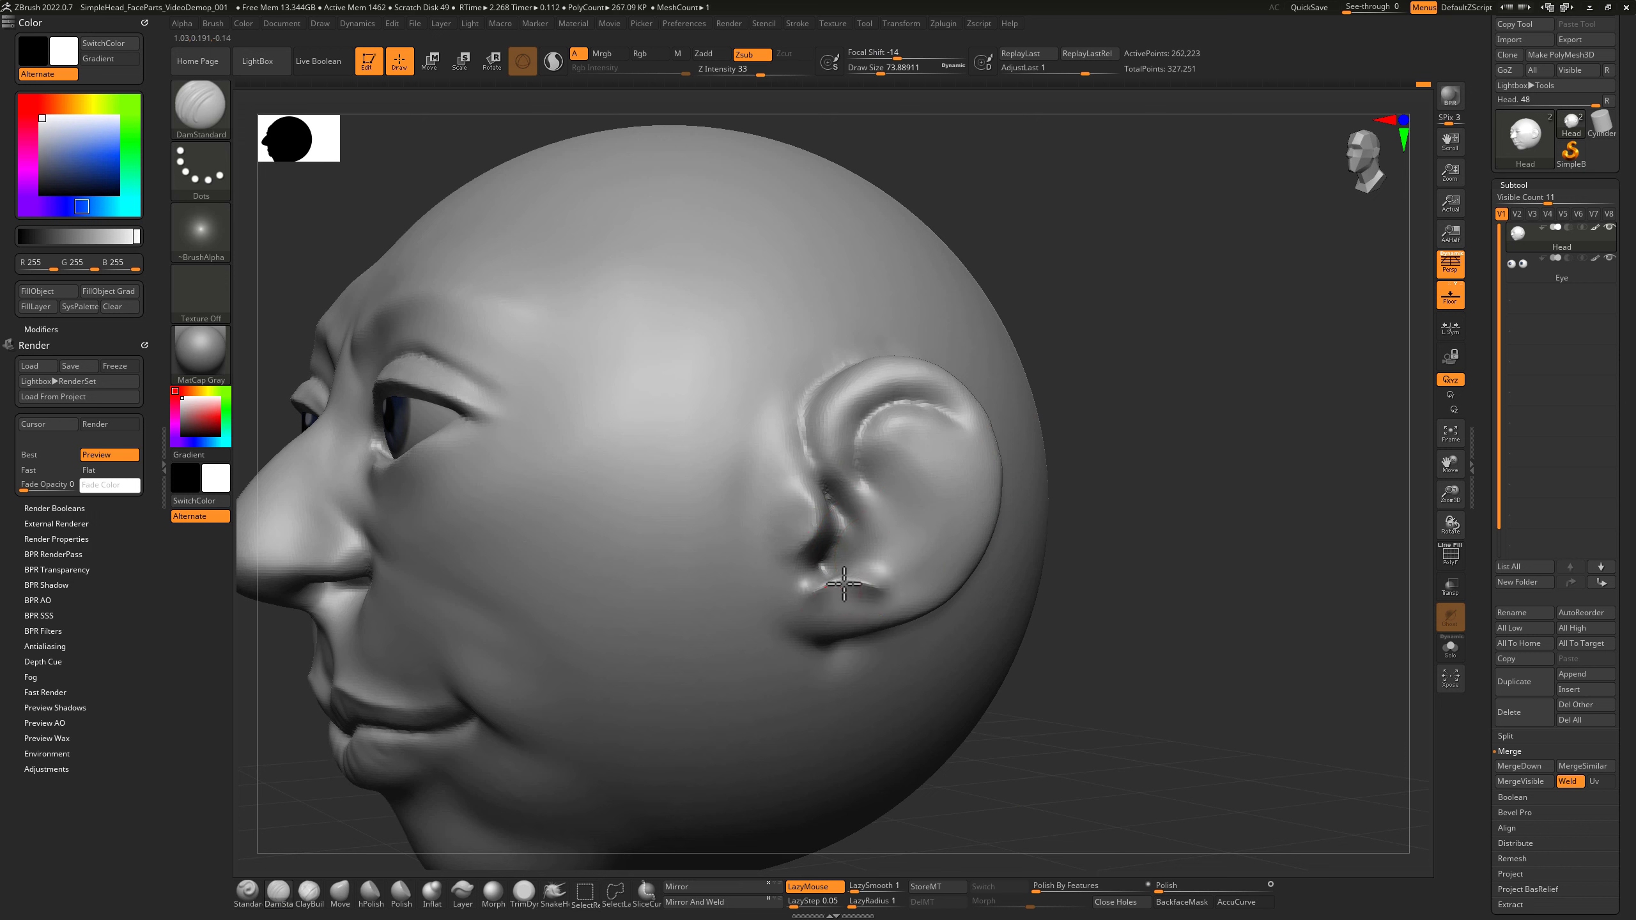
key(shift)
shift+drag(833, 593, 887, 585)
key(shift)
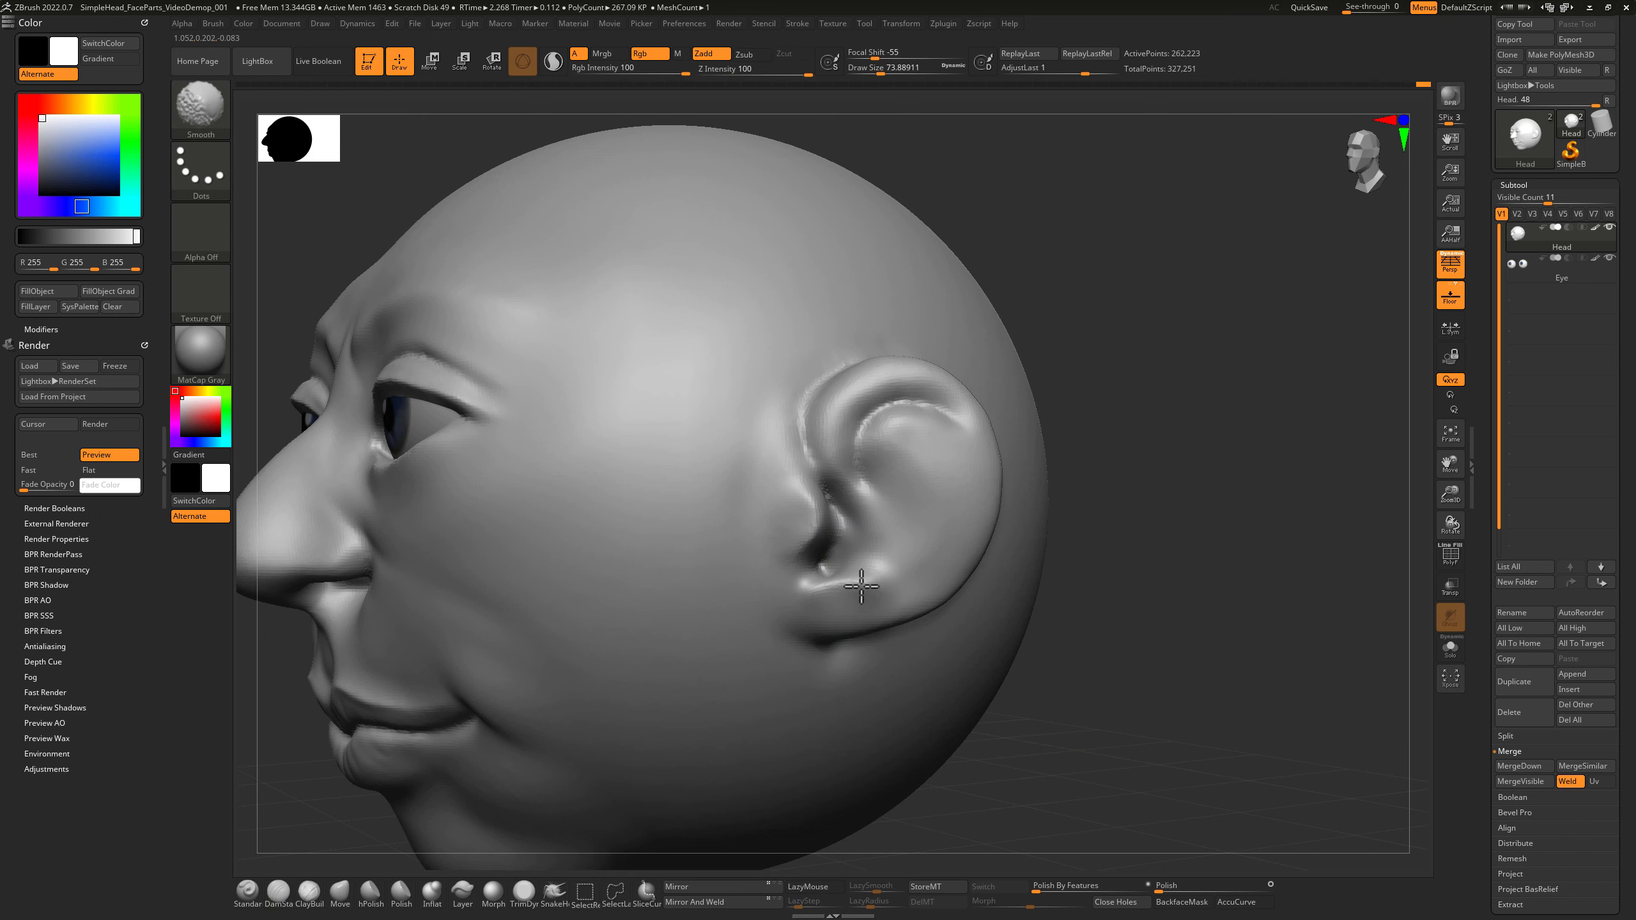
mouse_move(1088, 471)
mouse_down()
mouse_move(1125, 486)
mouse_move(1077, 489)
mouse_up()
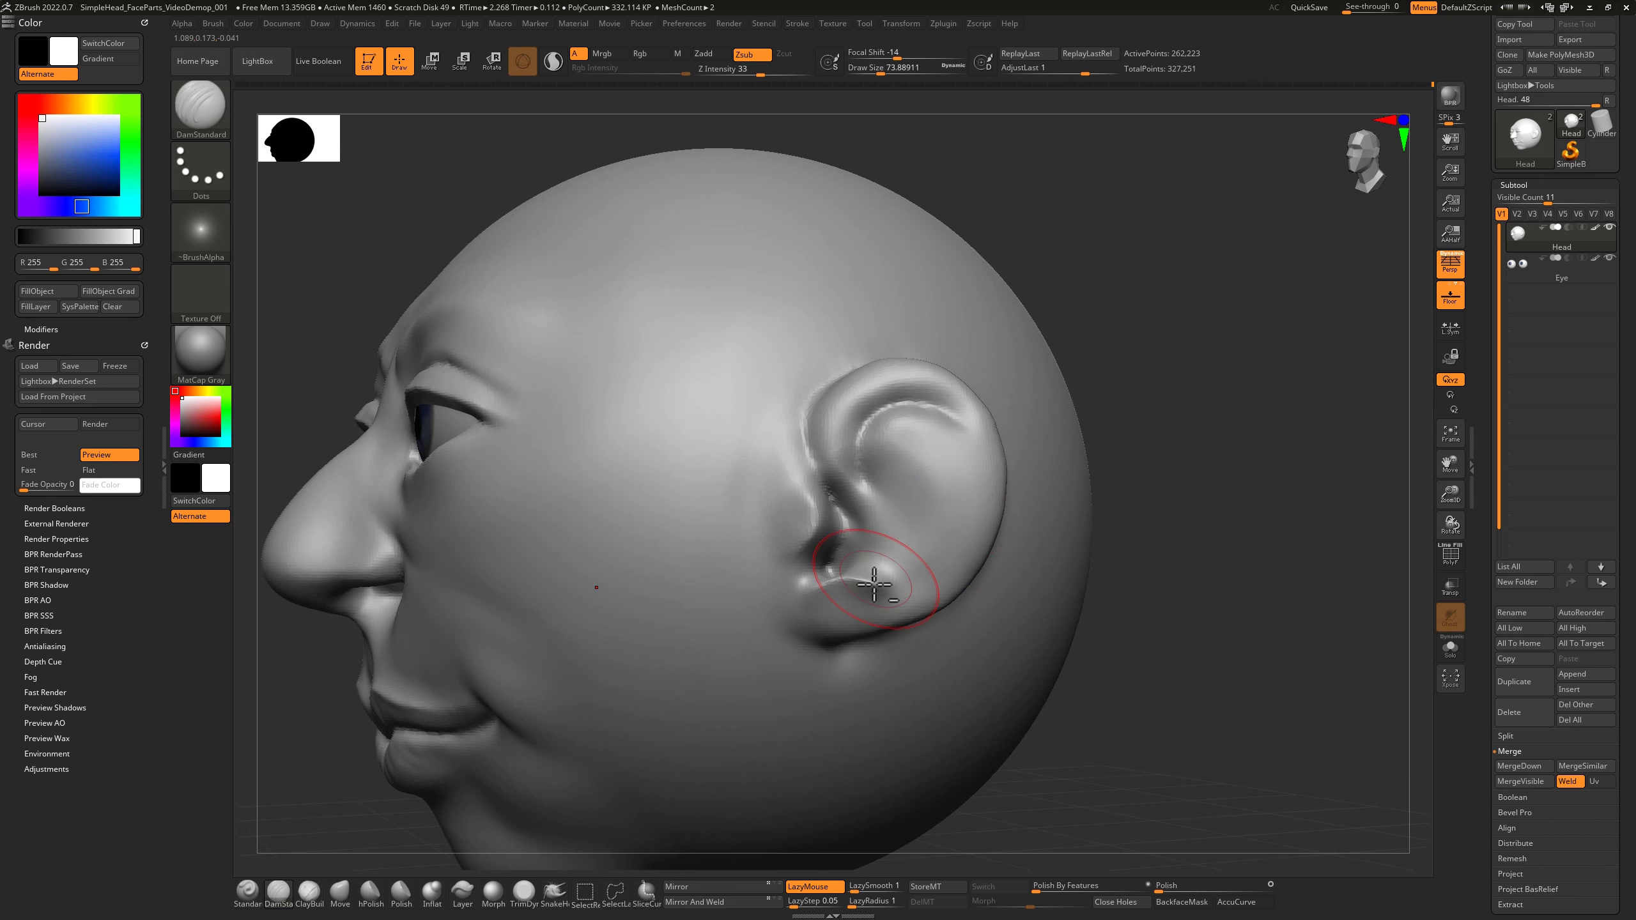
shift+drag(875, 585, 876, 593)
Curve the groove up around the back of the concha to define the antihelix, and soften the transition.
drag(1102, 451, 1134, 471)
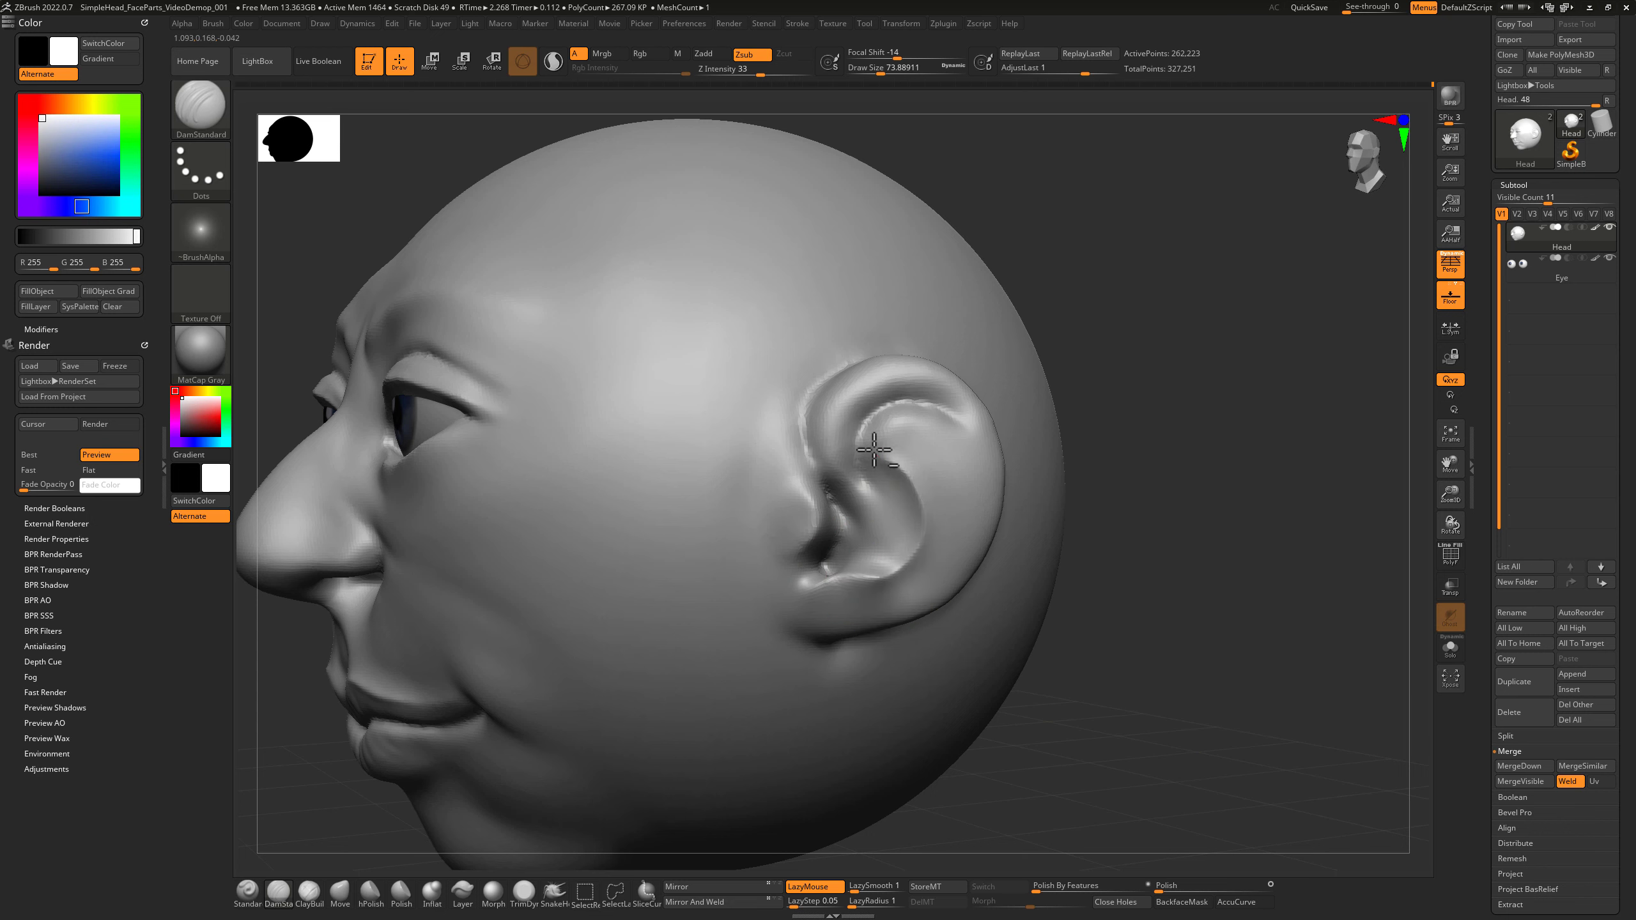
mouse_move(1062, 376)
mouse_down()
mouse_move(1089, 355)
mouse_move(1120, 361)
mouse_up()
shift+drag(917, 515, 903, 431)
drag(1066, 423, 1031, 421)
mouse_move(907, 410)
mouse_down()
mouse_move(881, 413)
mouse_move(849, 469)
mouse_up()
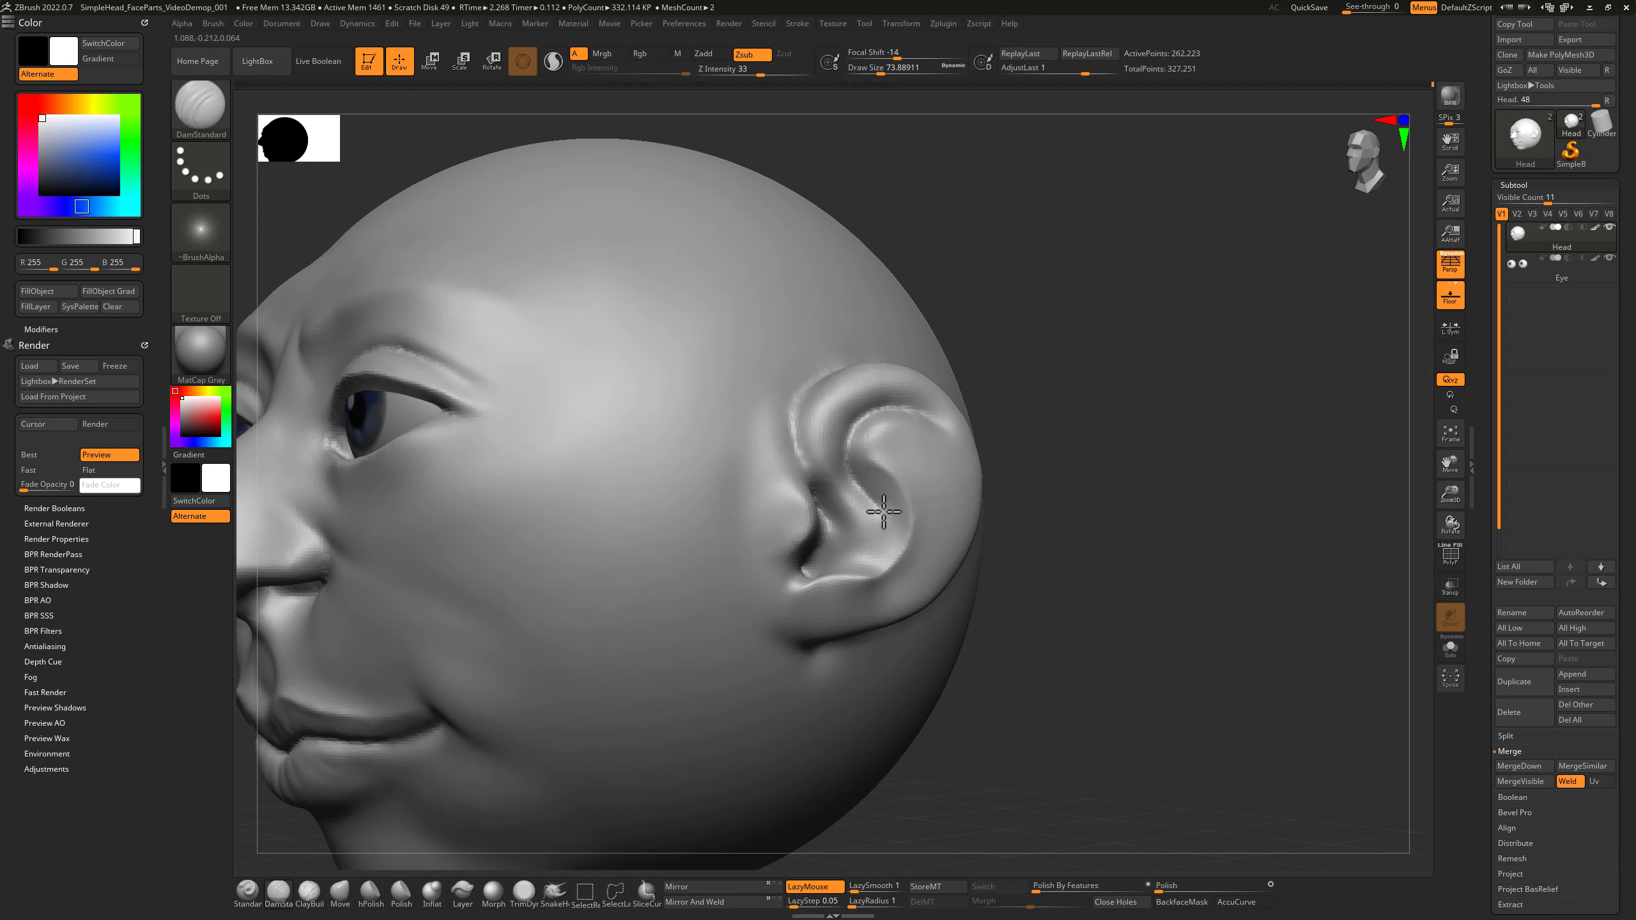
drag(1068, 408, 964, 545)
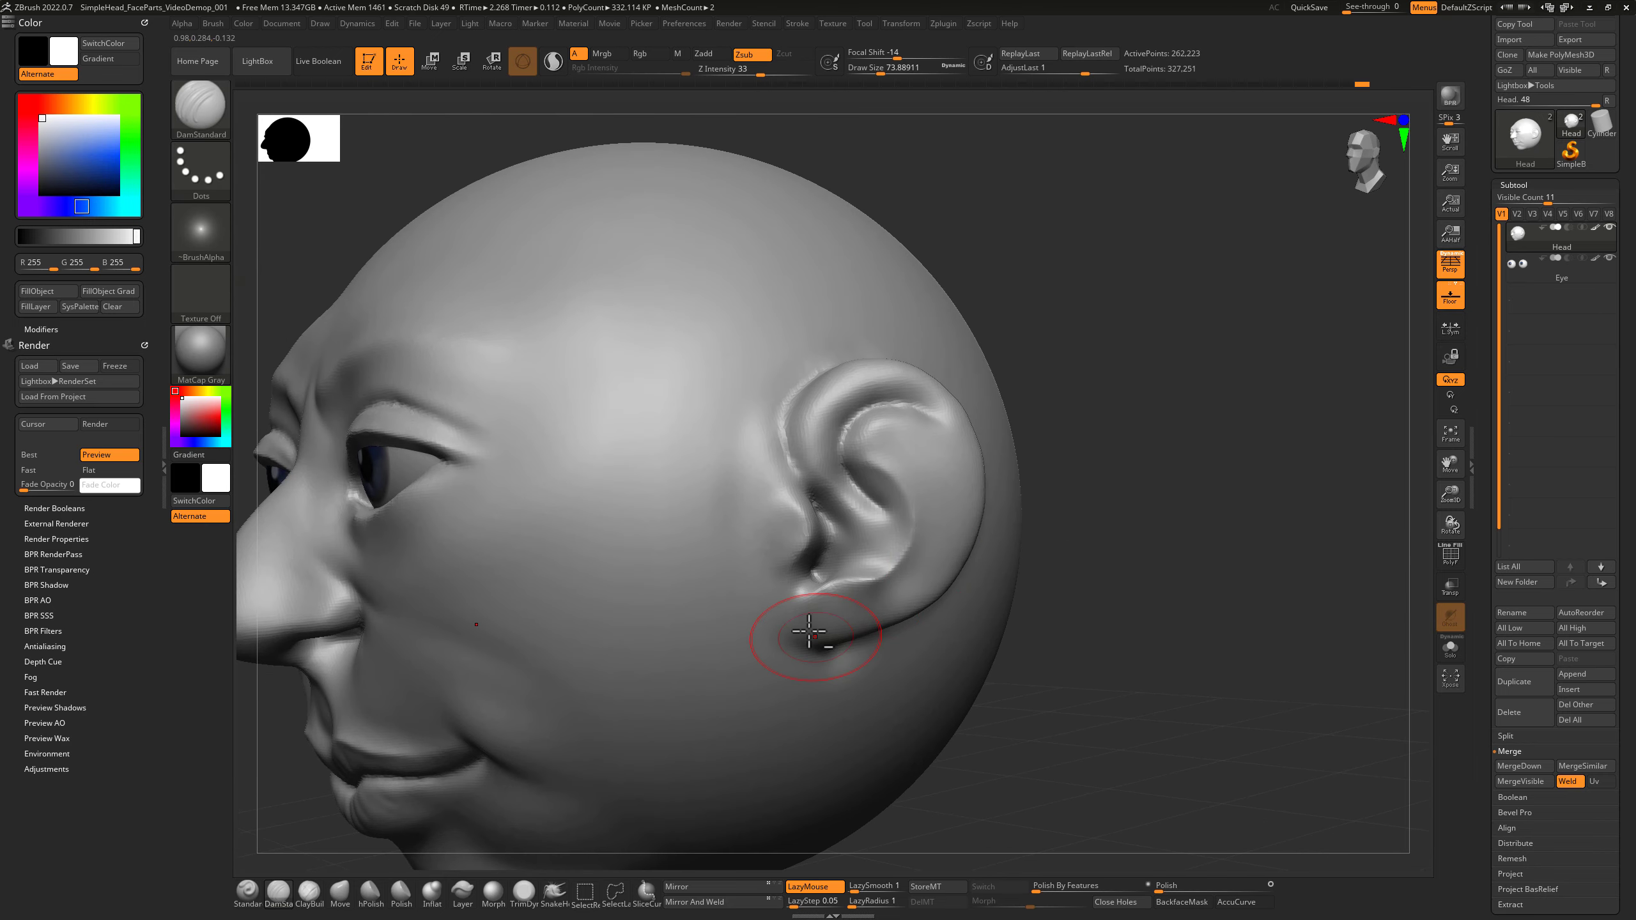
Shape the earlobe's lower edge with DamStandard, smooth its surface, and remesh the head.
alt+drag(863, 633, 896, 621)
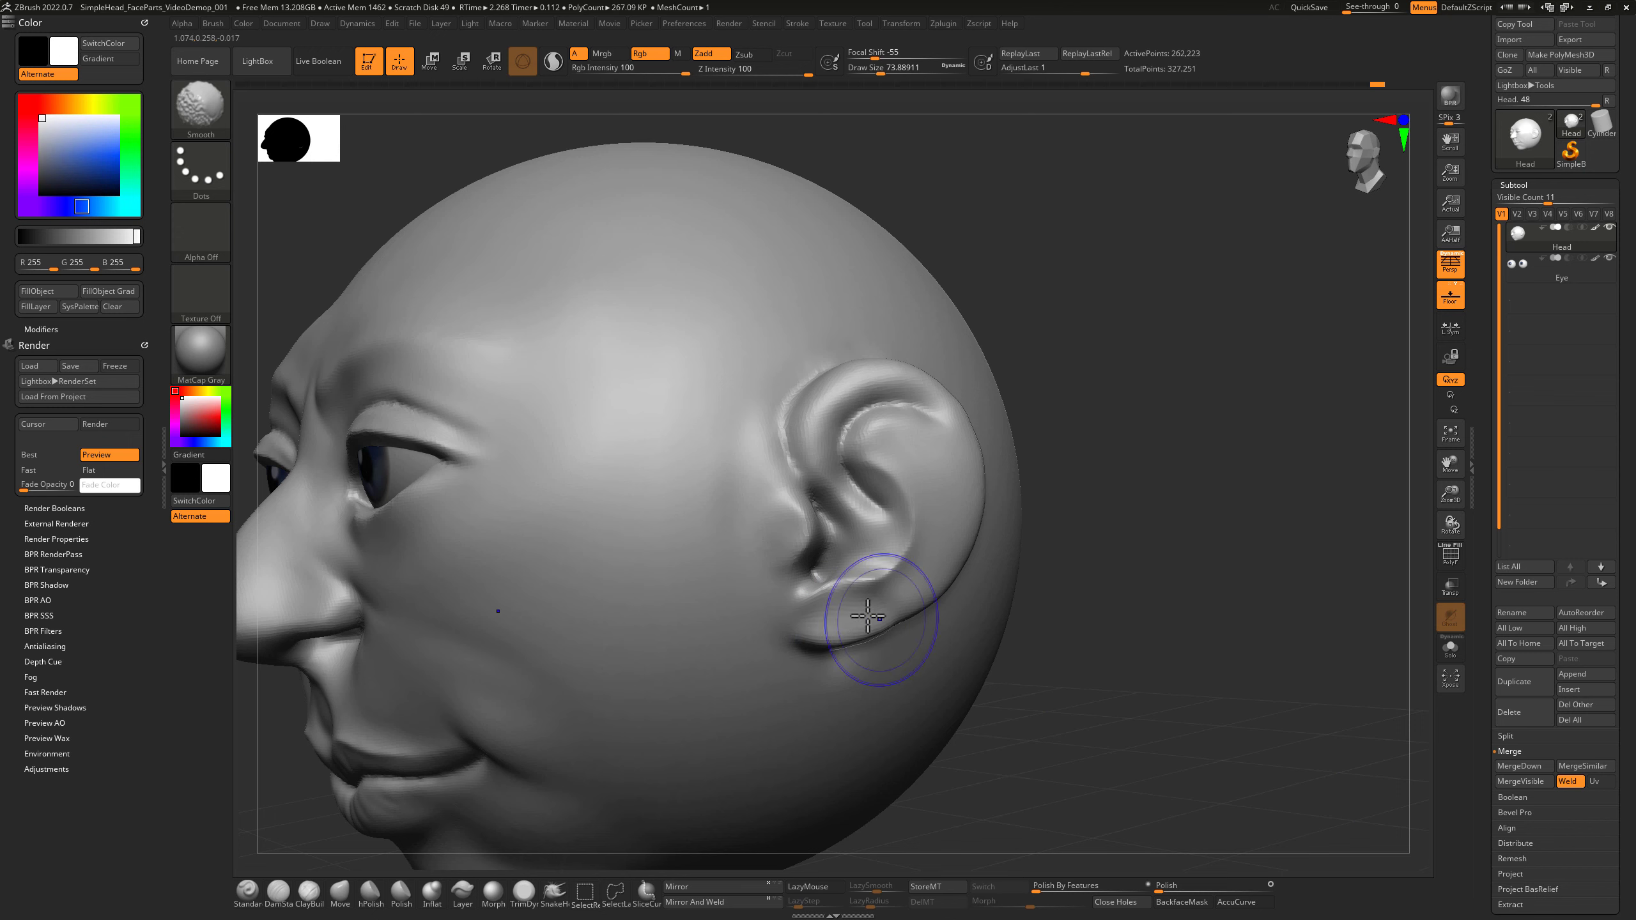
mouse_move(1008, 592)
mouse_down()
mouse_move(1049, 596)
mouse_move(817, 638)
mouse_up()
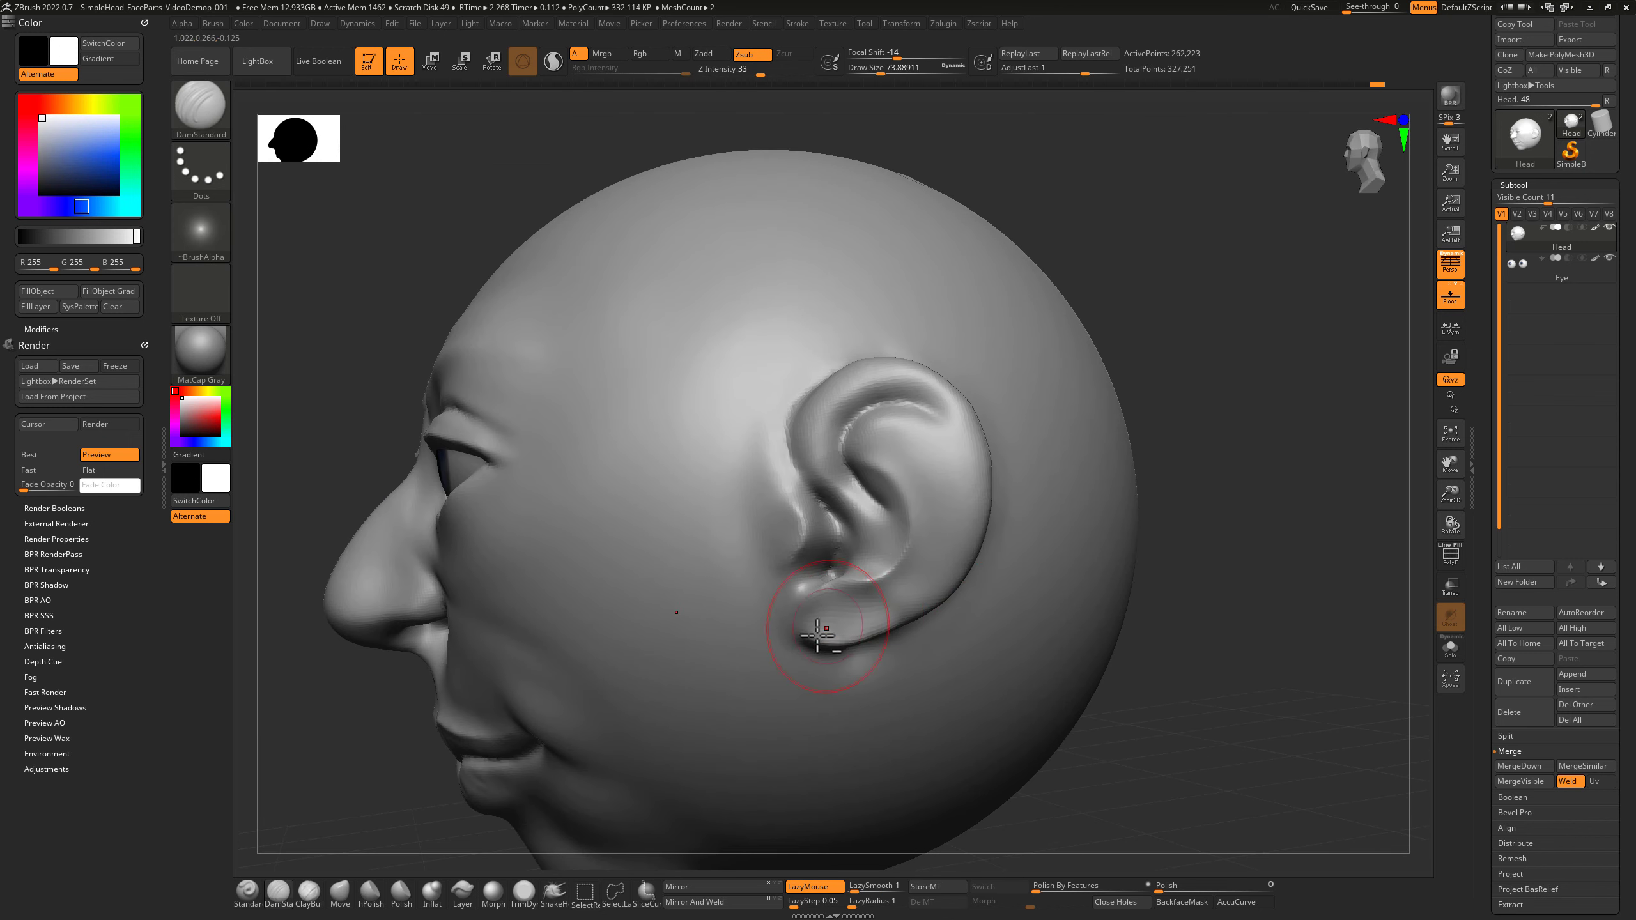
key(shift)
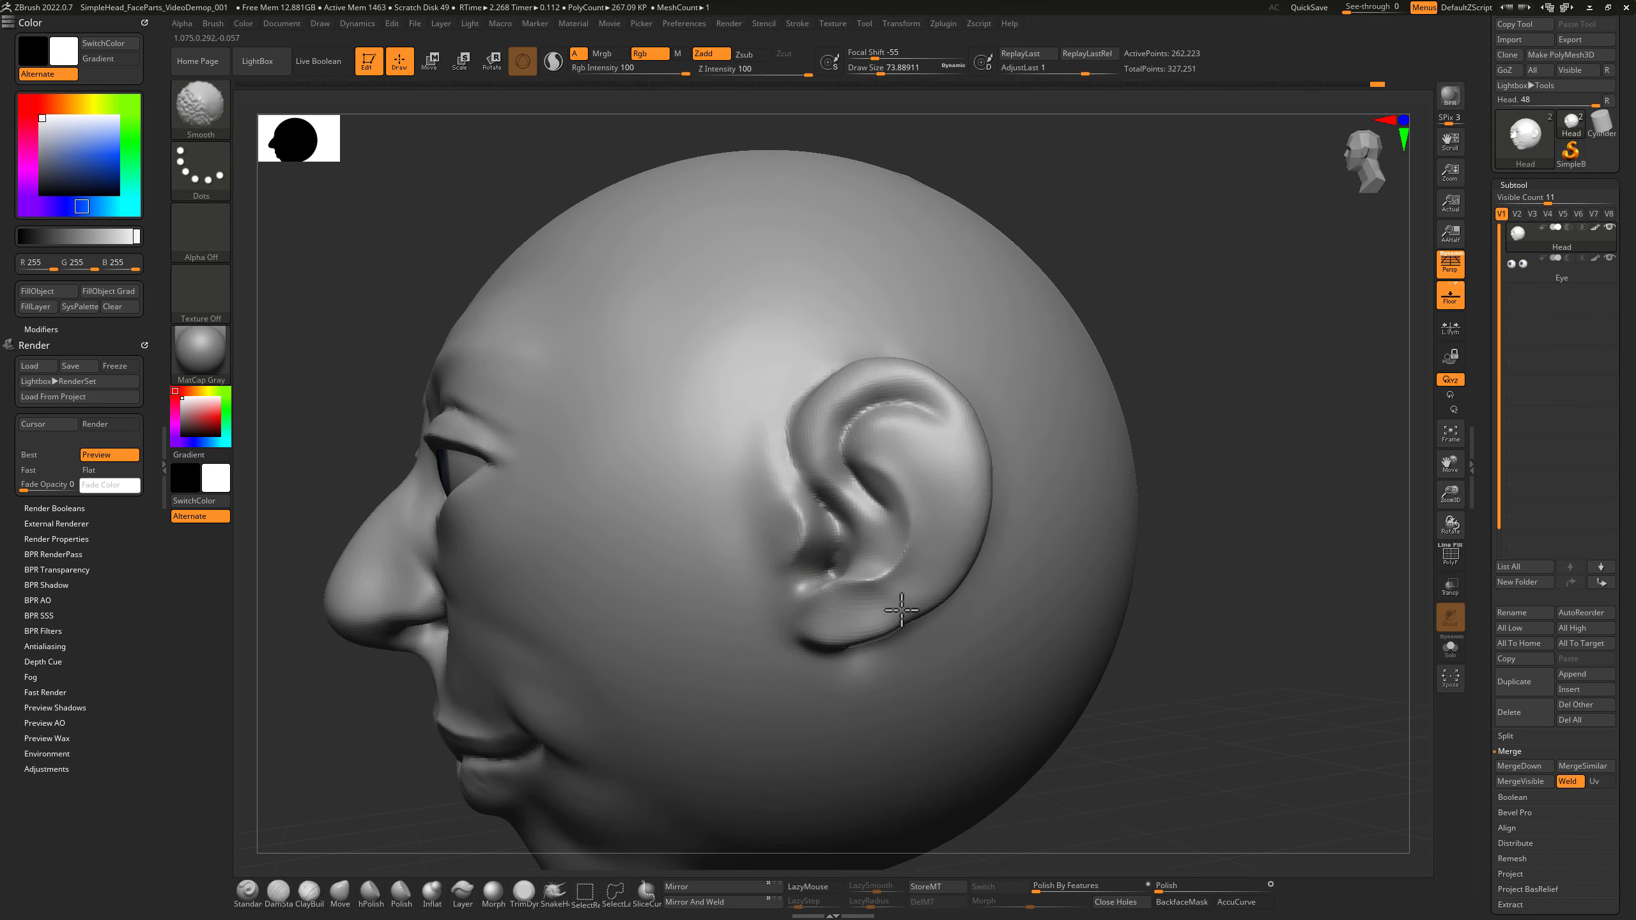
mouse_move(1224, 578)
mouse_down()
mouse_move(1129, 596)
mouse_move(901, 588)
mouse_move(1089, 563)
mouse_move(931, 464)
mouse_up()
Reshape the ear's rear contour down to the earlobe with the Move brush at a draw size of about 108.
key(b)
key(m)
key(v)
key(s)
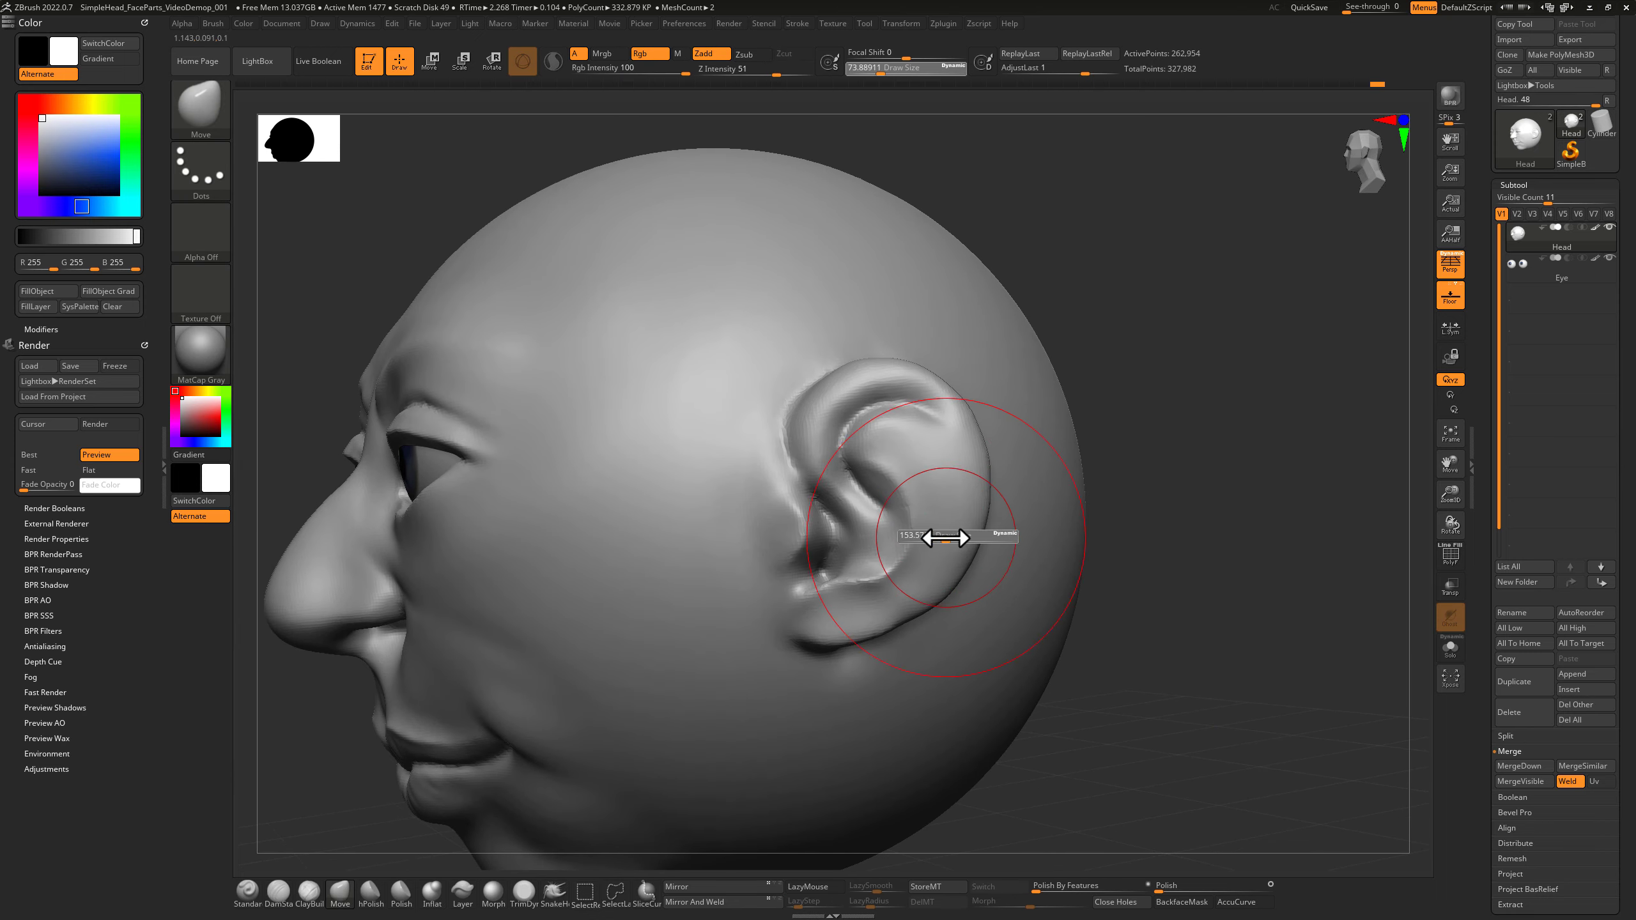
mouse_move(946, 539)
mouse_down()
mouse_move(956, 505)
mouse_move(938, 564)
mouse_up()
key(s)
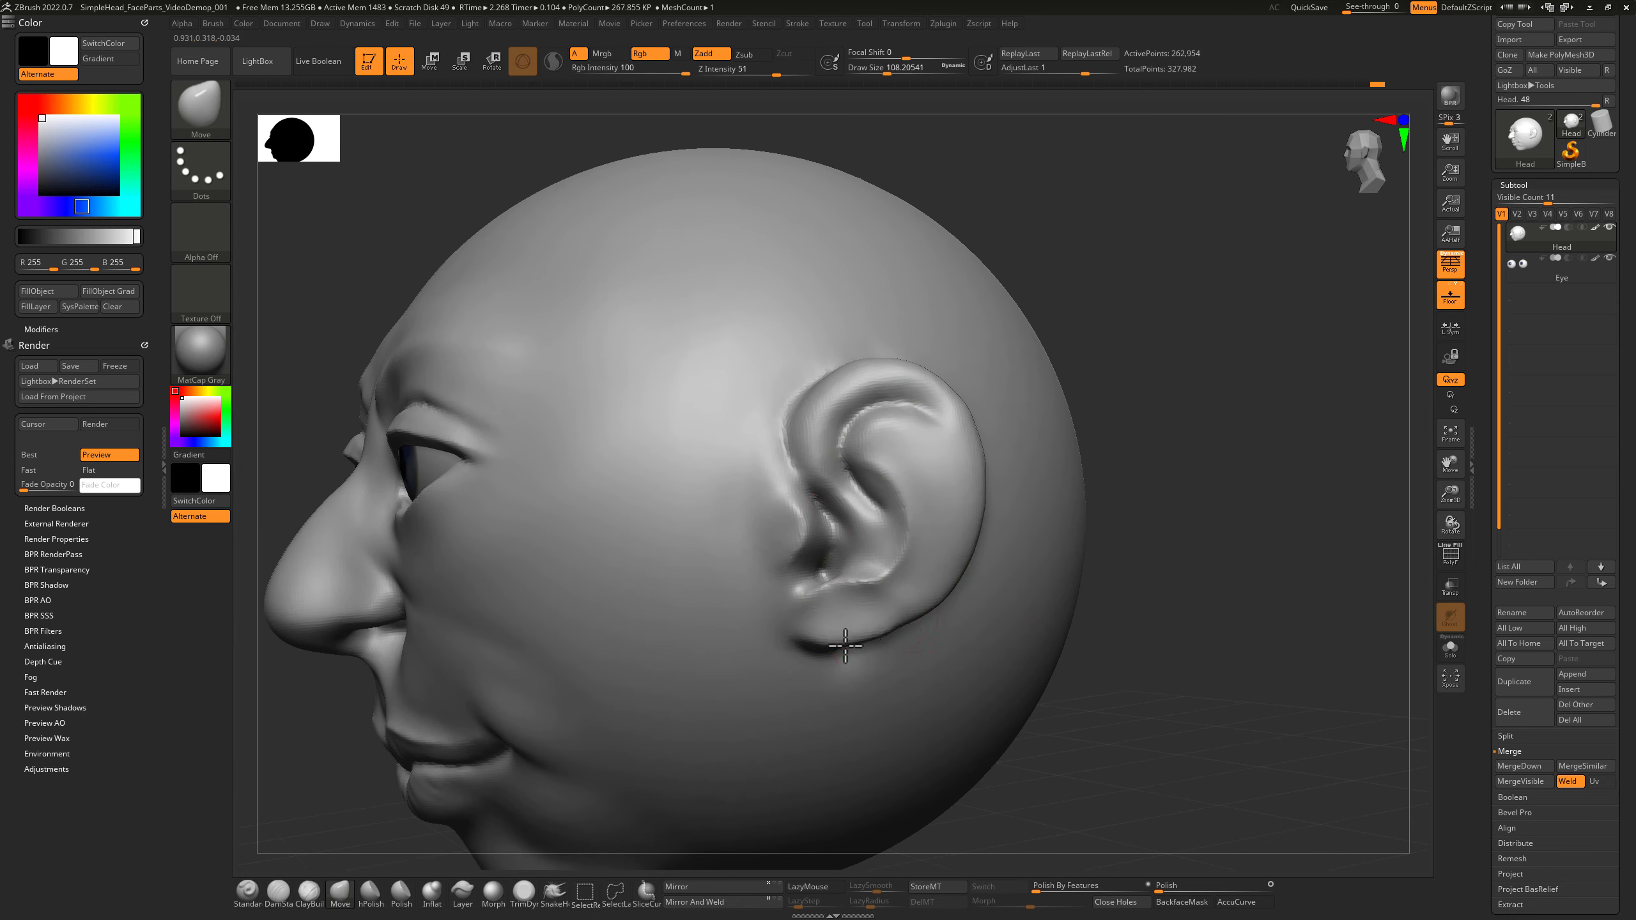
Thicken the earlobe with the Inflat brush at draw sizes of about 108 and 104.
click(432, 893)
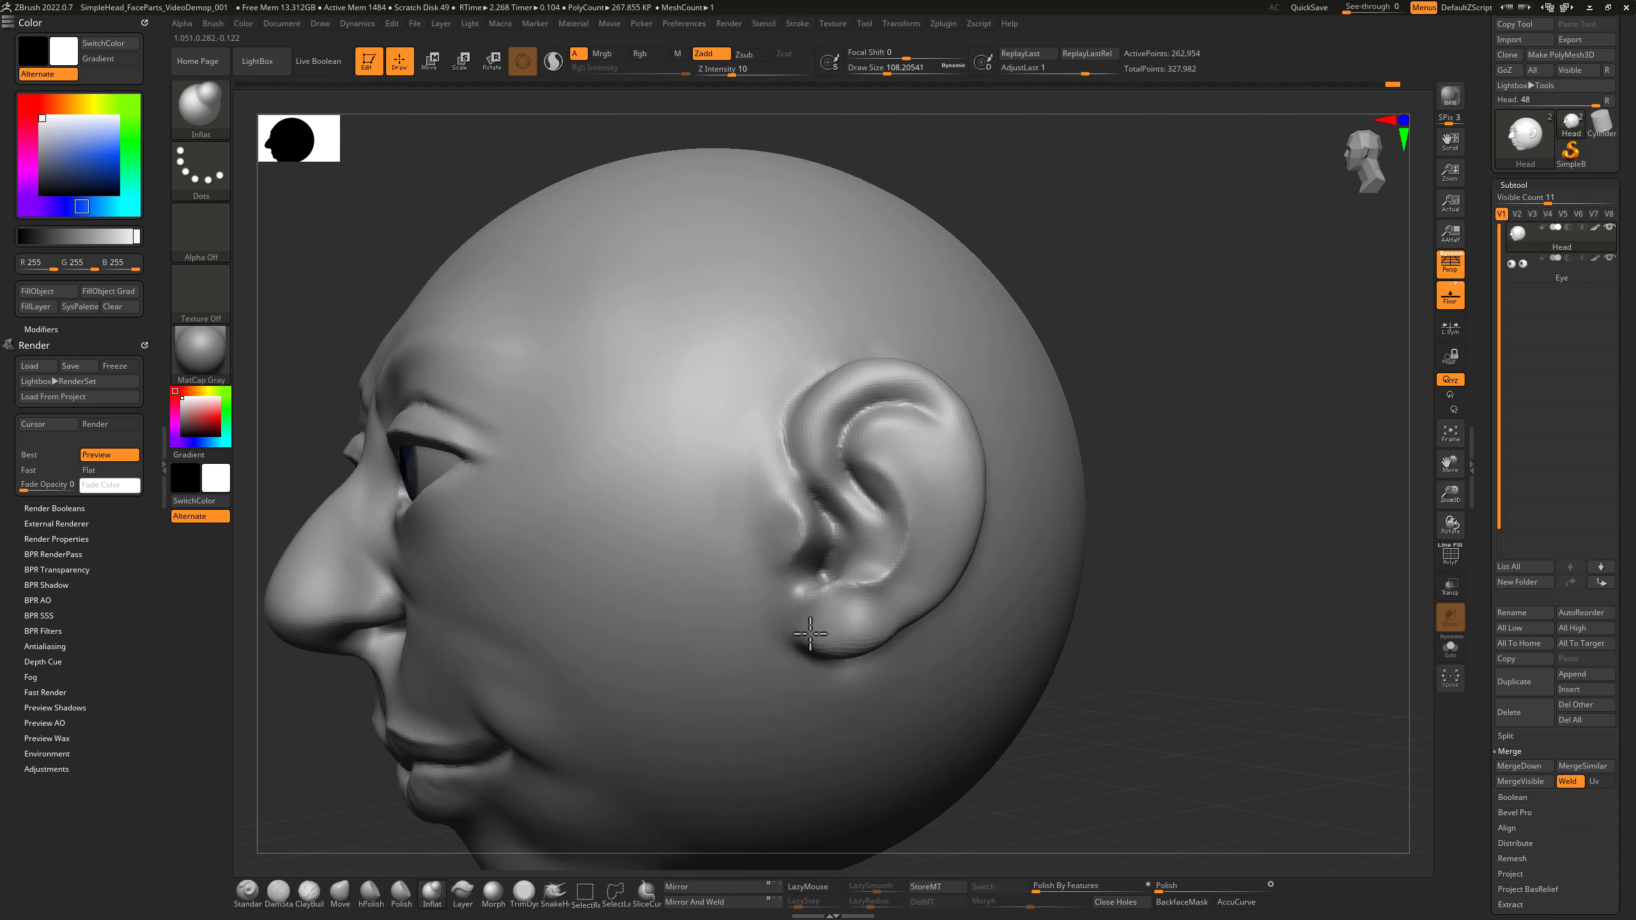
drag(1108, 620, 804, 641)
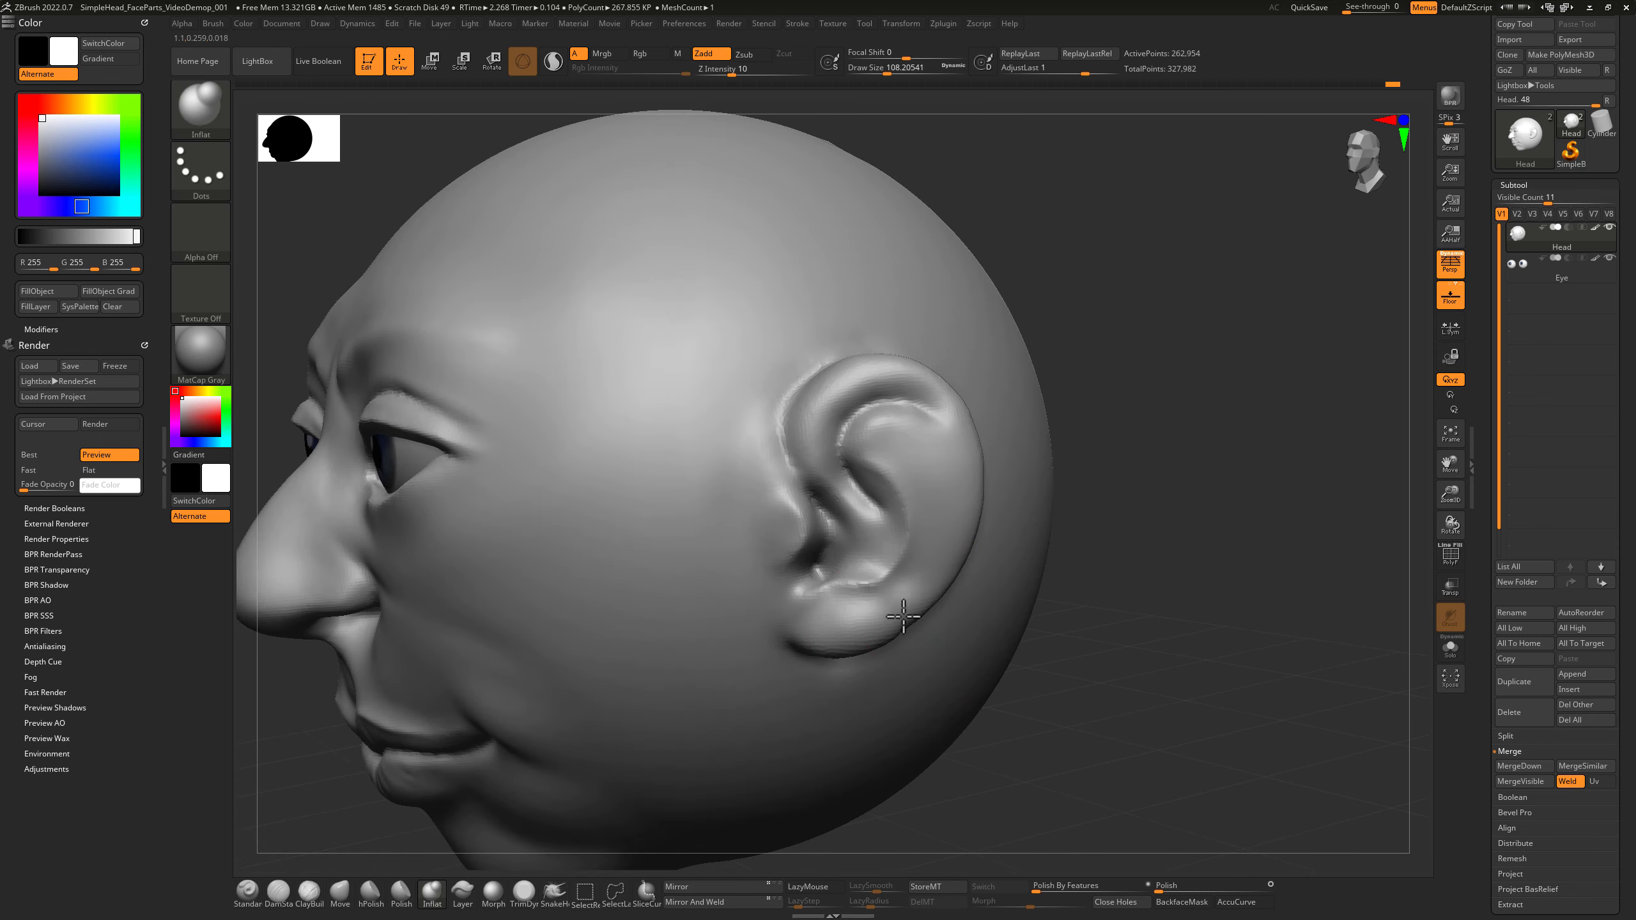
drag(1132, 548, 1004, 573)
key(s)
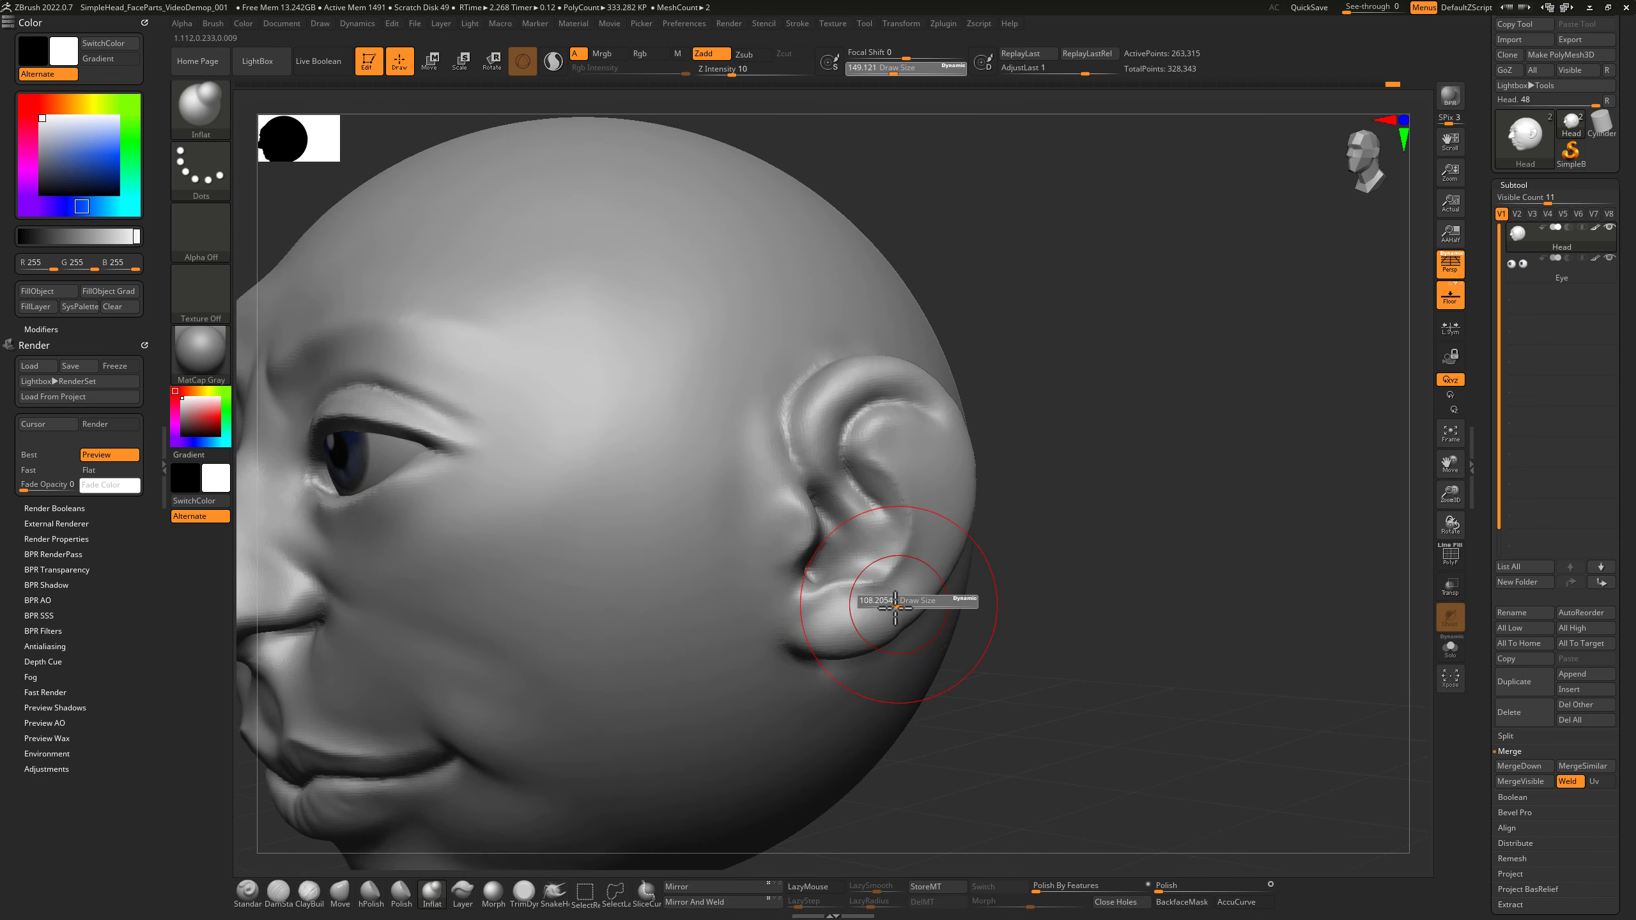
drag(896, 608, 895, 608)
drag(894, 609, 866, 622)
drag(986, 554, 1042, 556)
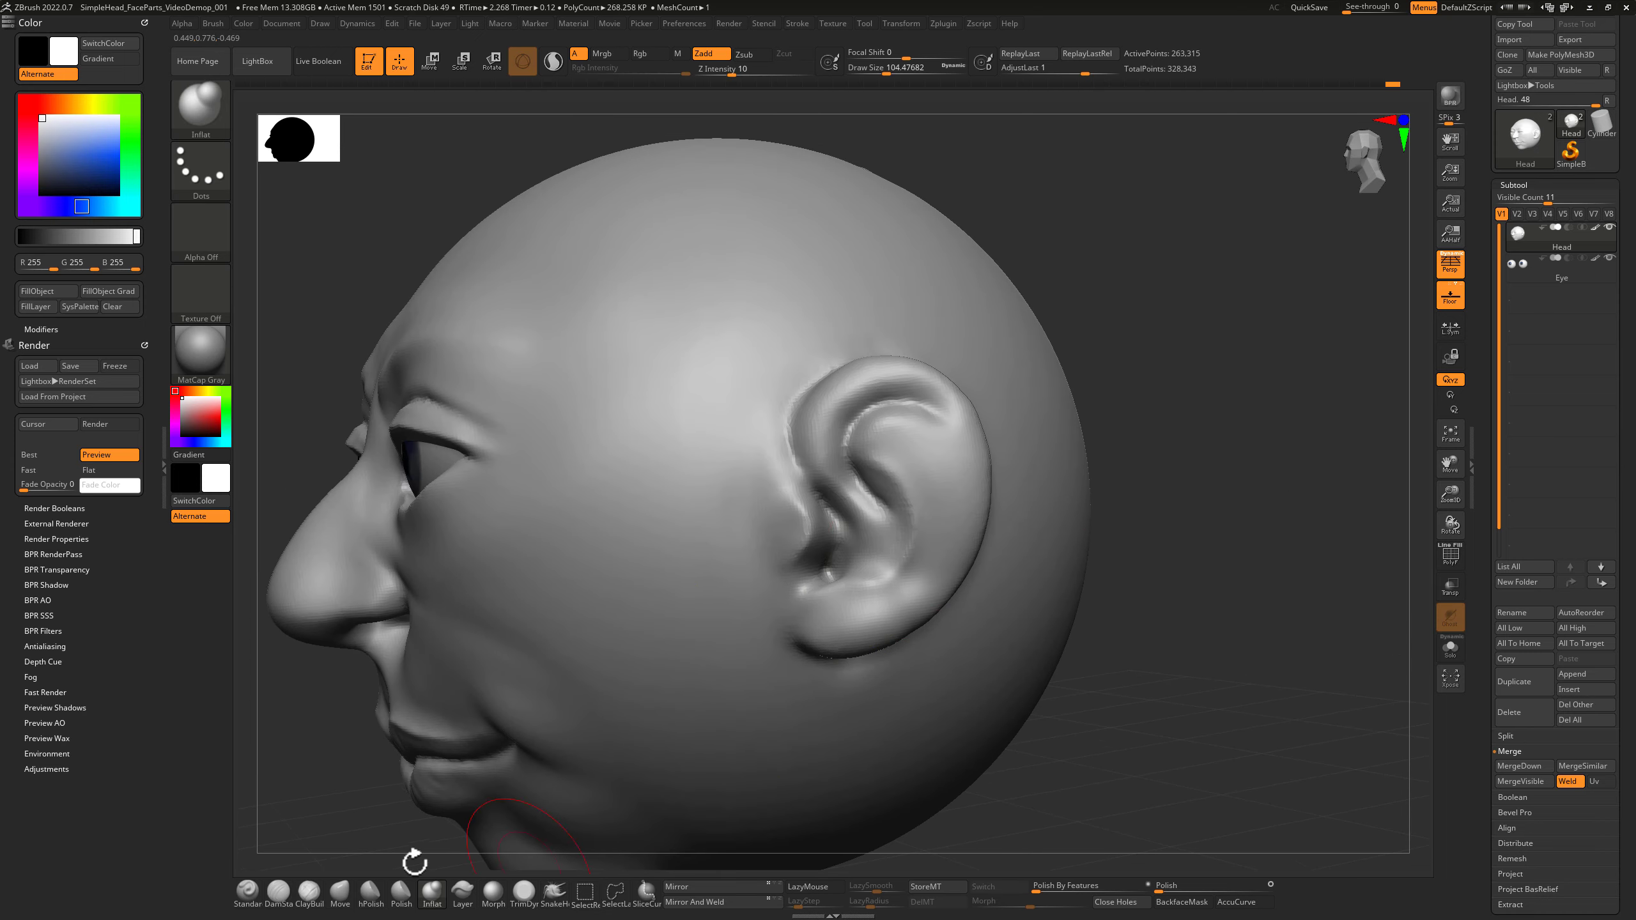
Carve a groove along the inside of the rear rim, from the earlobe up to the helix, with DamStandard at draw size about 80.
click(278, 891)
key(bracketleft)
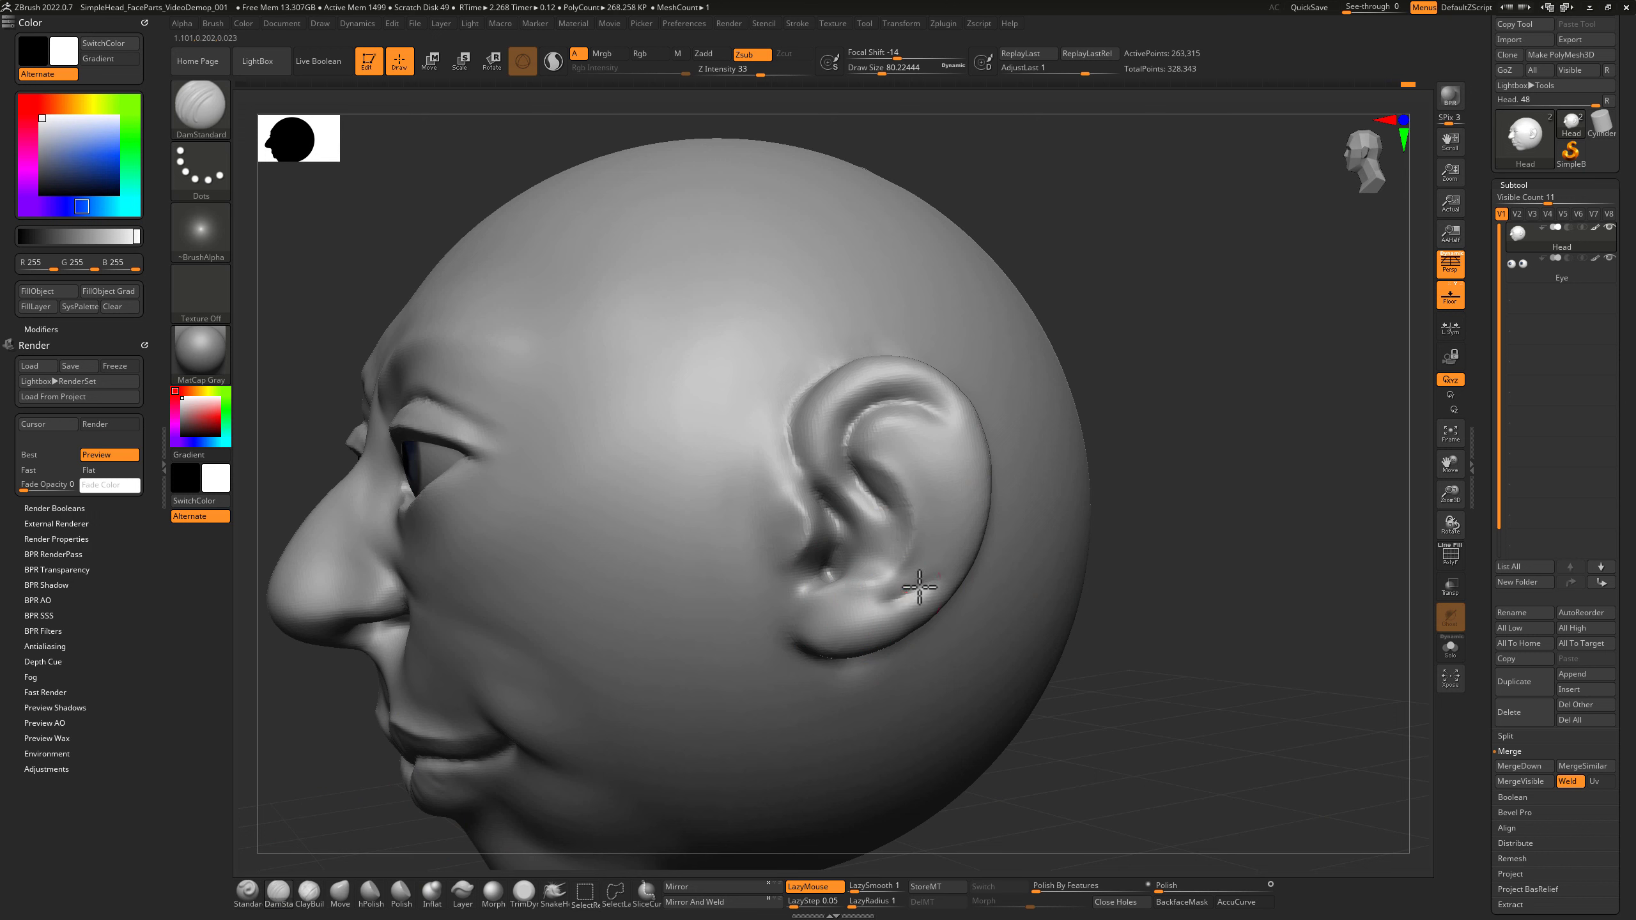
drag(939, 566, 959, 459)
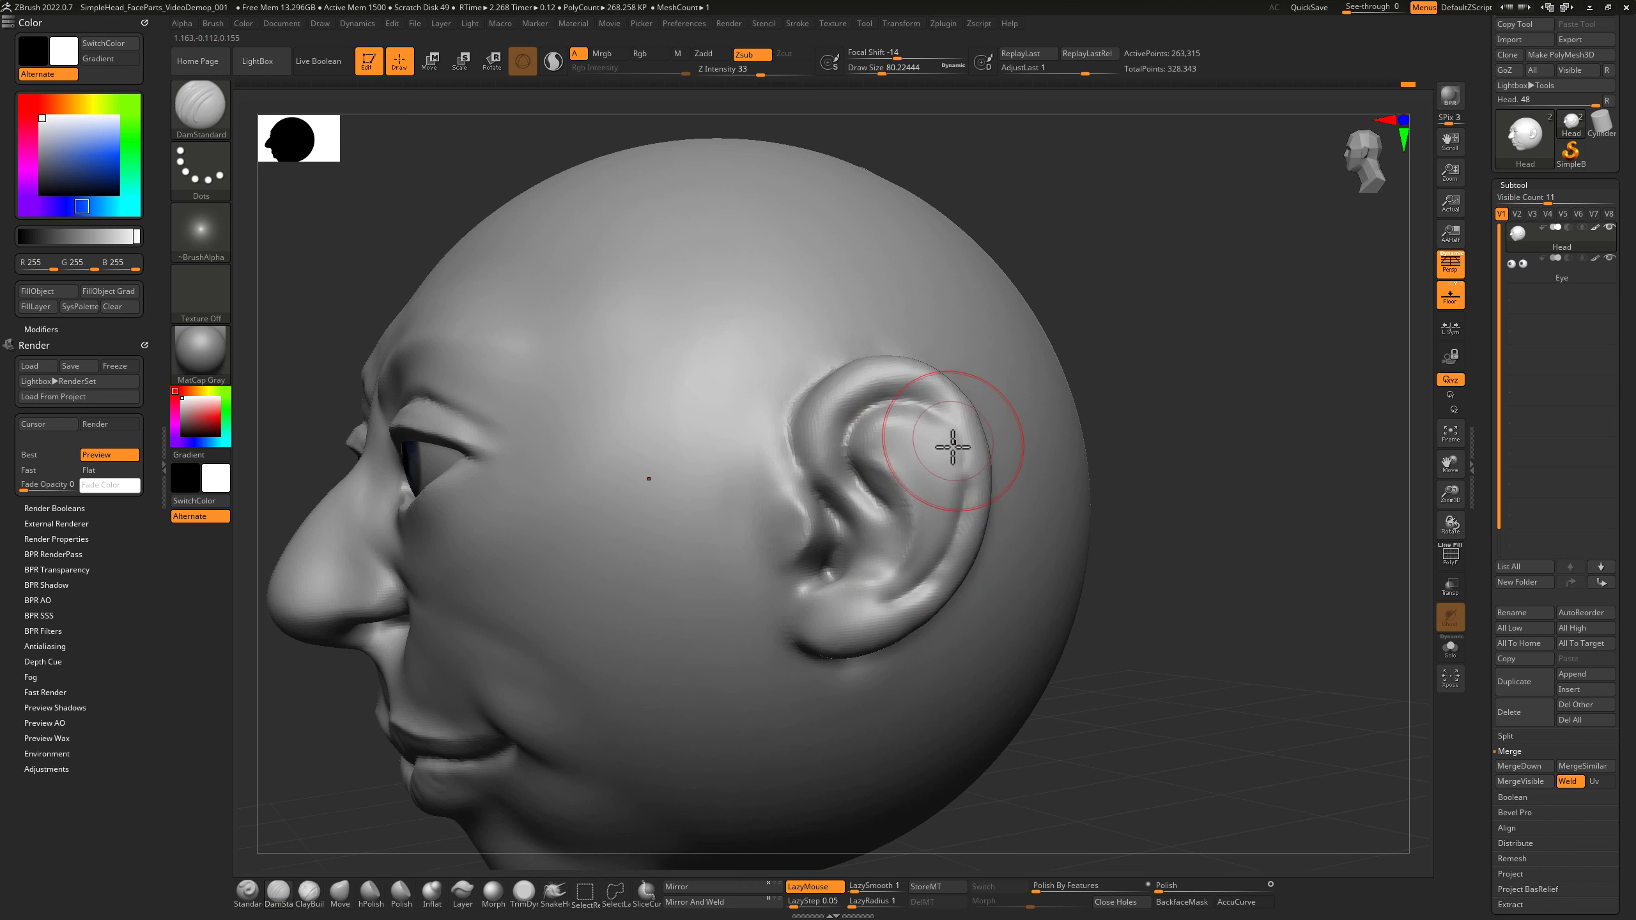
mouse_move(1091, 373)
mouse_down()
mouse_move(1025, 387)
mouse_move(1118, 359)
mouse_move(1015, 371)
mouse_up()
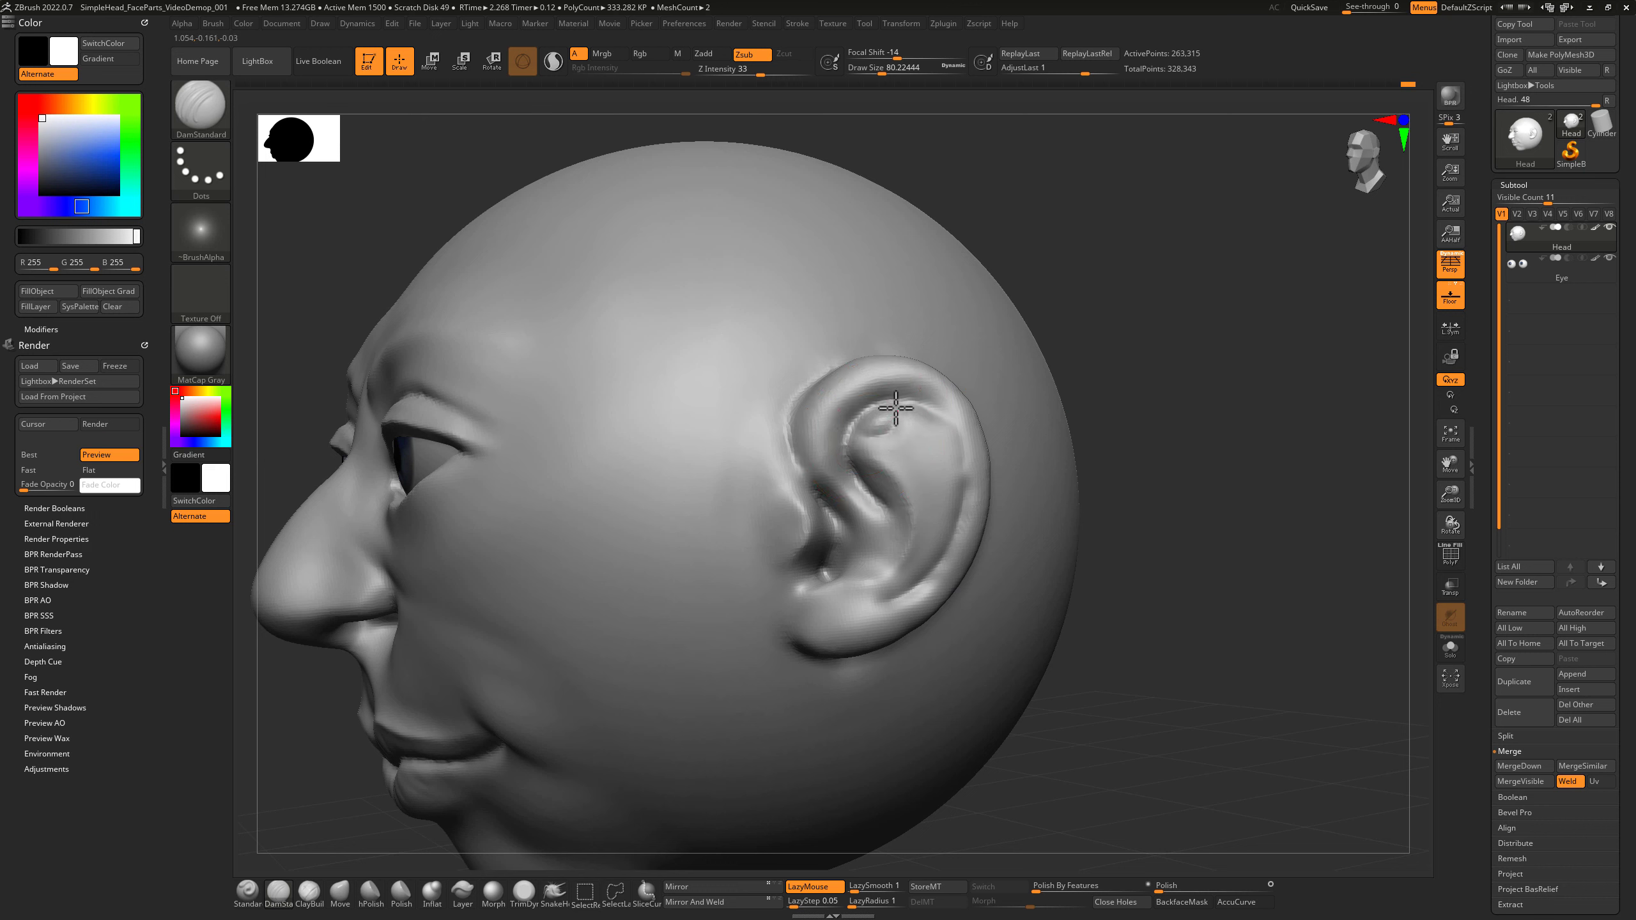
Carve hollows beneath the helix to fork the upper antihelix with DamStandard, reducing the draw size to about 51, and smooth them.
mouse_move(898, 410)
mouse_down()
mouse_move(951, 440)
mouse_move(926, 414)
mouse_move(886, 419)
mouse_move(937, 436)
mouse_up()
key(s)
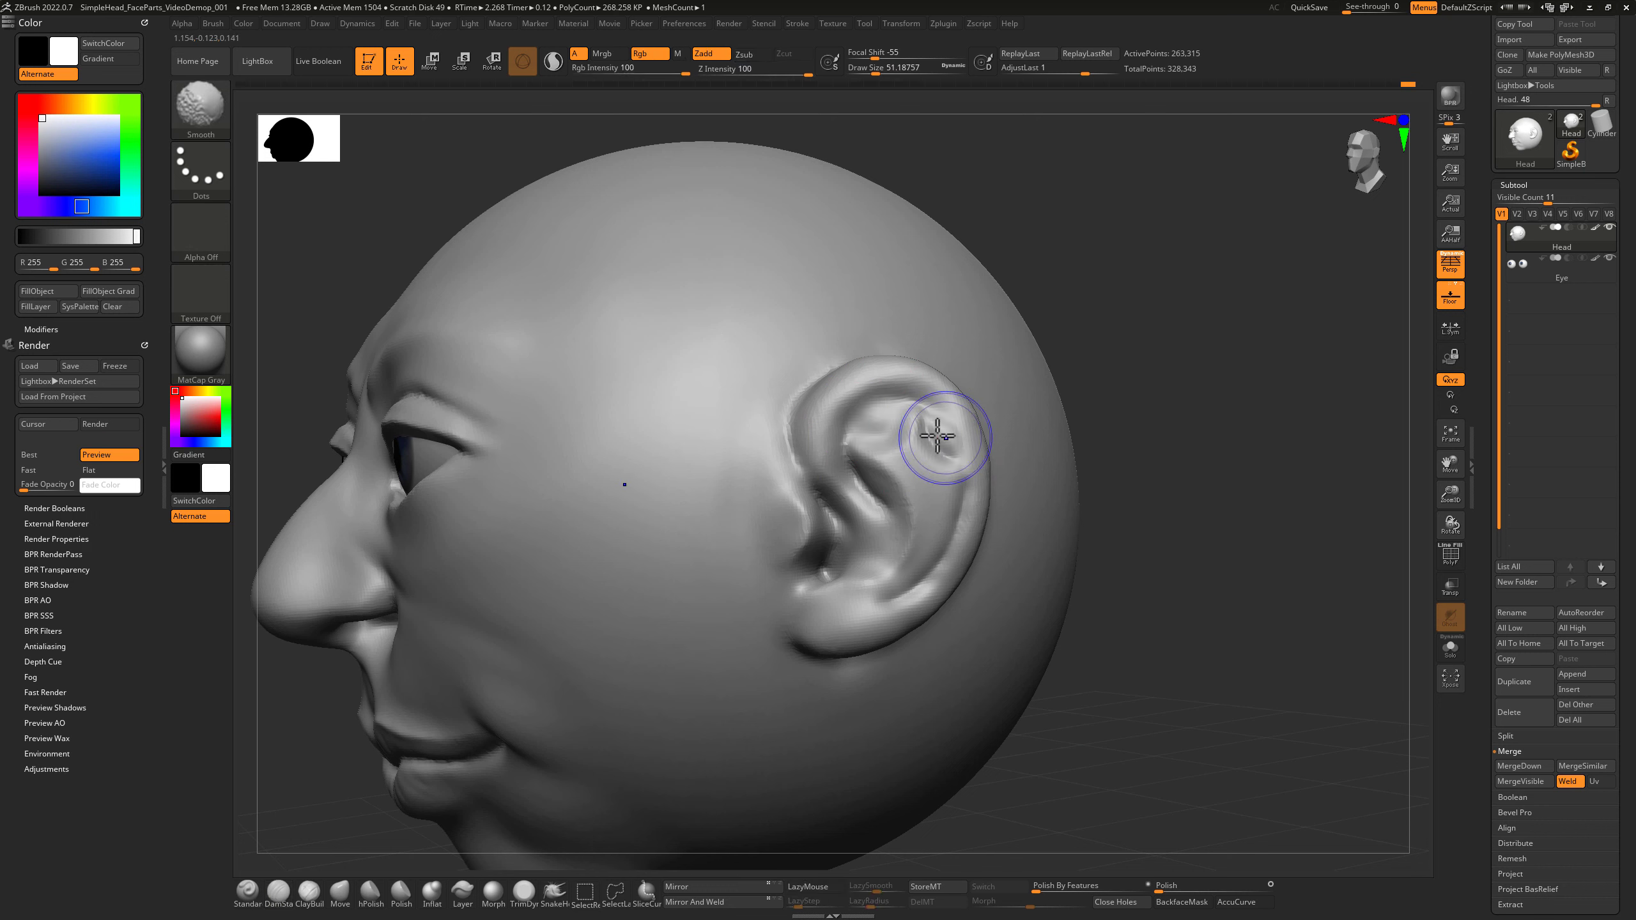
mouse_move(1041, 311)
mouse_down()
mouse_move(1100, 304)
mouse_move(1009, 333)
mouse_up()
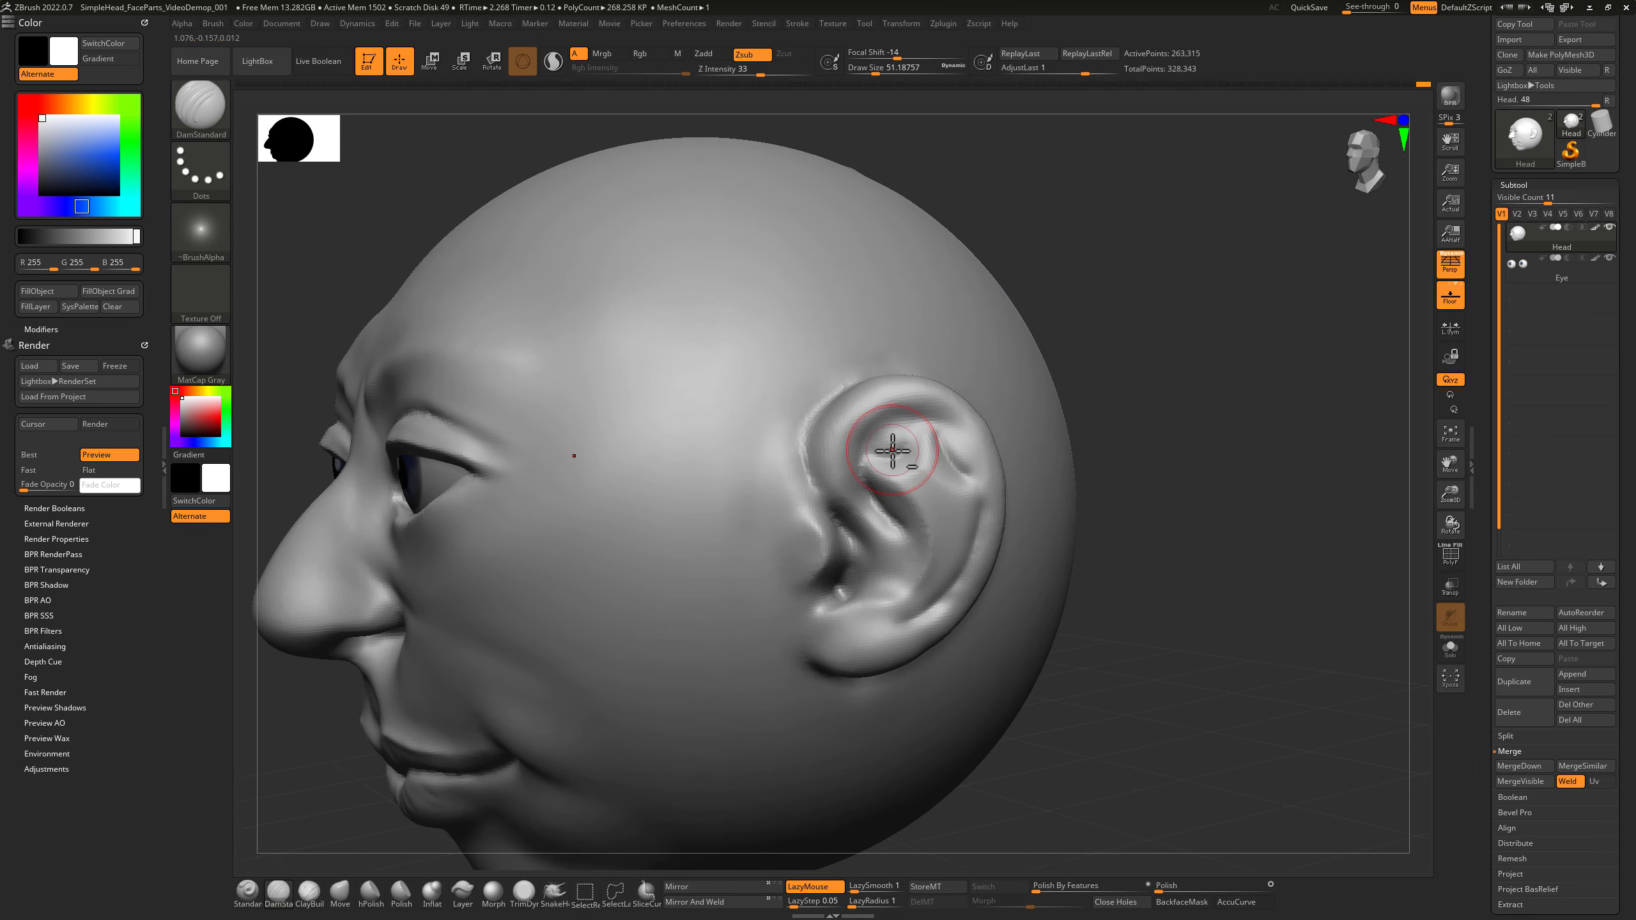
key(shift)
mouse_move(943, 446)
shift+mouse_down()
mouse_move(892, 394)
mouse_move(968, 414)
shift+mouse_up()
drag(863, 481, 875, 501)
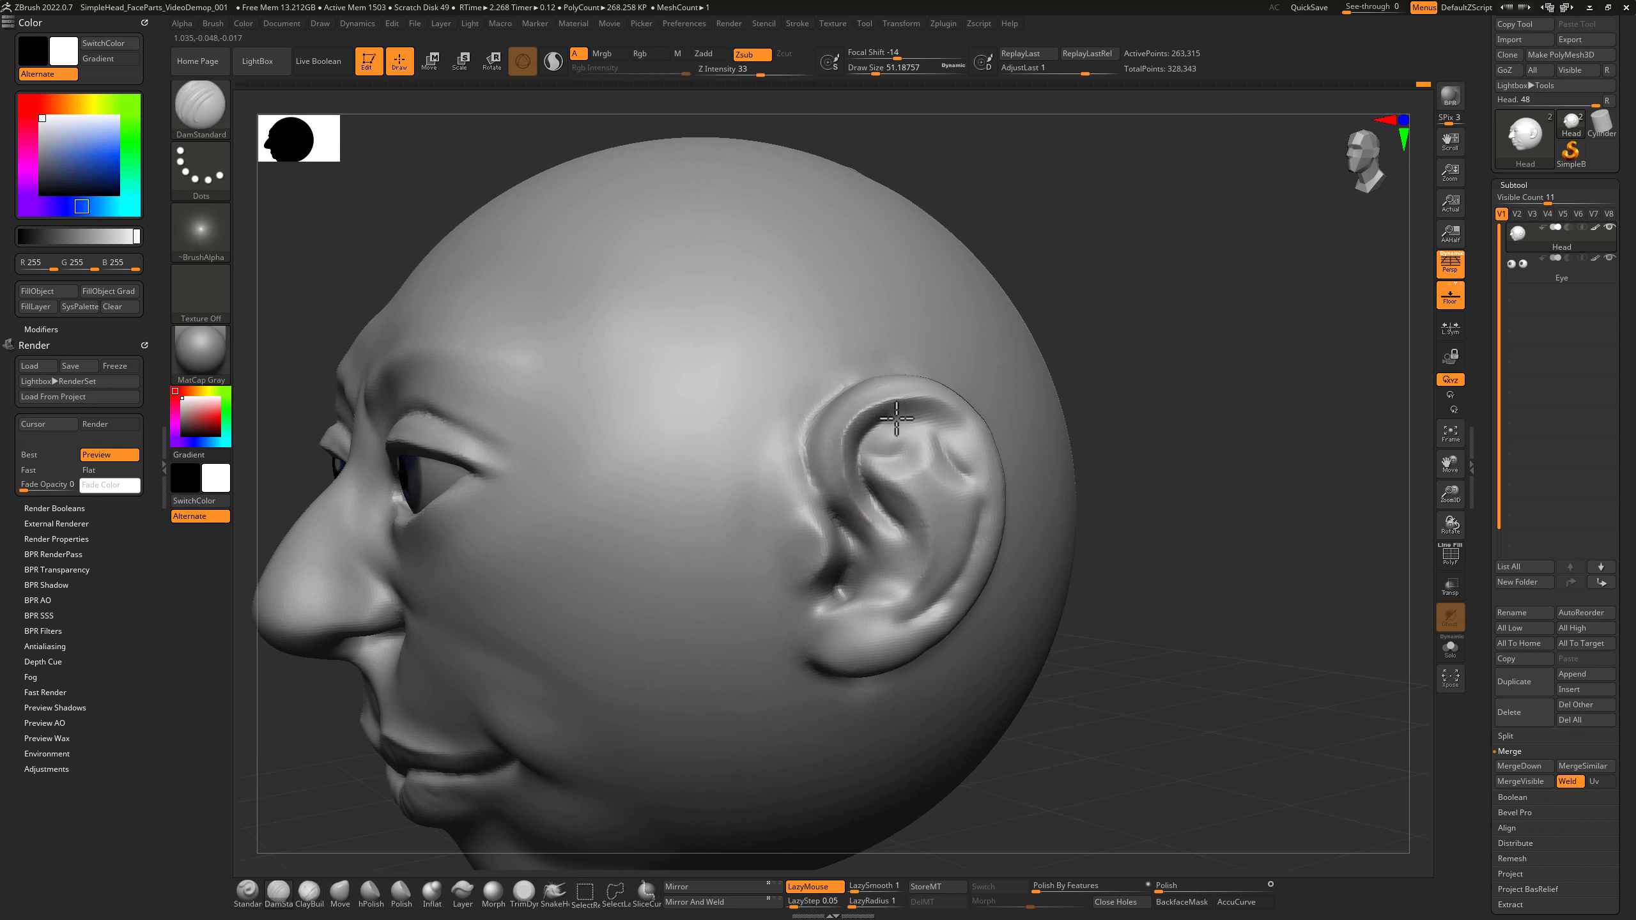
mouse_move(973, 450)
mouse_down()
mouse_move(943, 413)
mouse_move(906, 459)
mouse_move(933, 507)
mouse_up()
key(shift)
Carve a crease where the top of the ear meets the head, using DamStandard at a draw size of about 62.
mouse_move(1092, 516)
mouse_down()
mouse_move(1151, 546)
mouse_move(1109, 557)
mouse_move(1103, 592)
mouse_move(1019, 567)
mouse_move(1019, 552)
mouse_move(1042, 601)
mouse_up()
key(f)
key(s)
drag(868, 502, 865, 503)
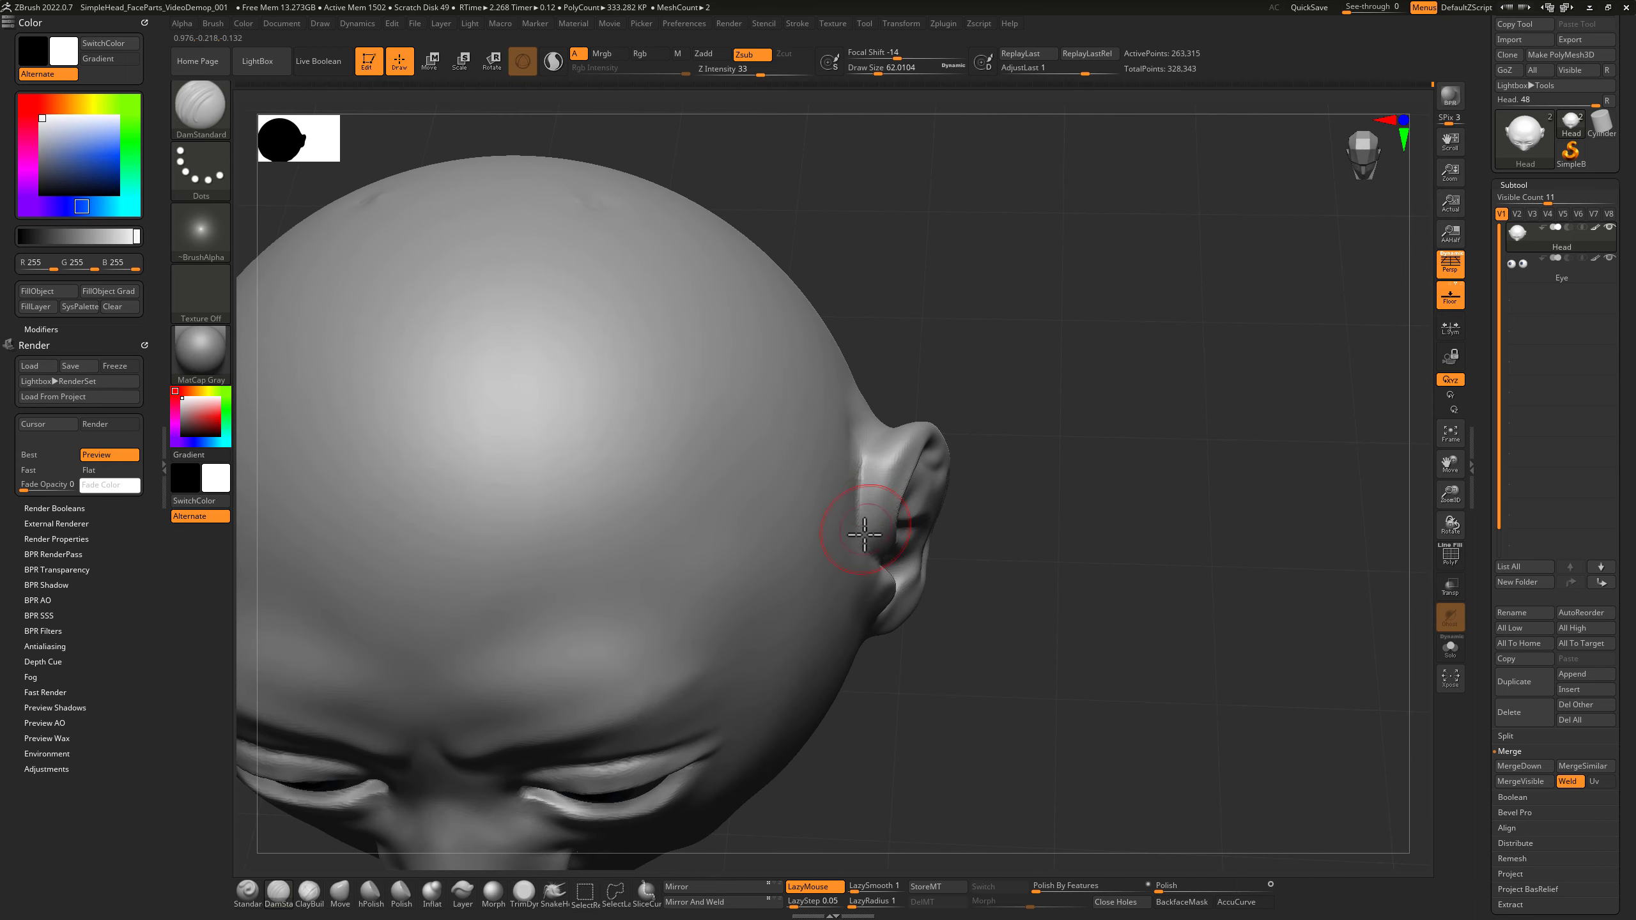
drag(943, 366, 926, 420)
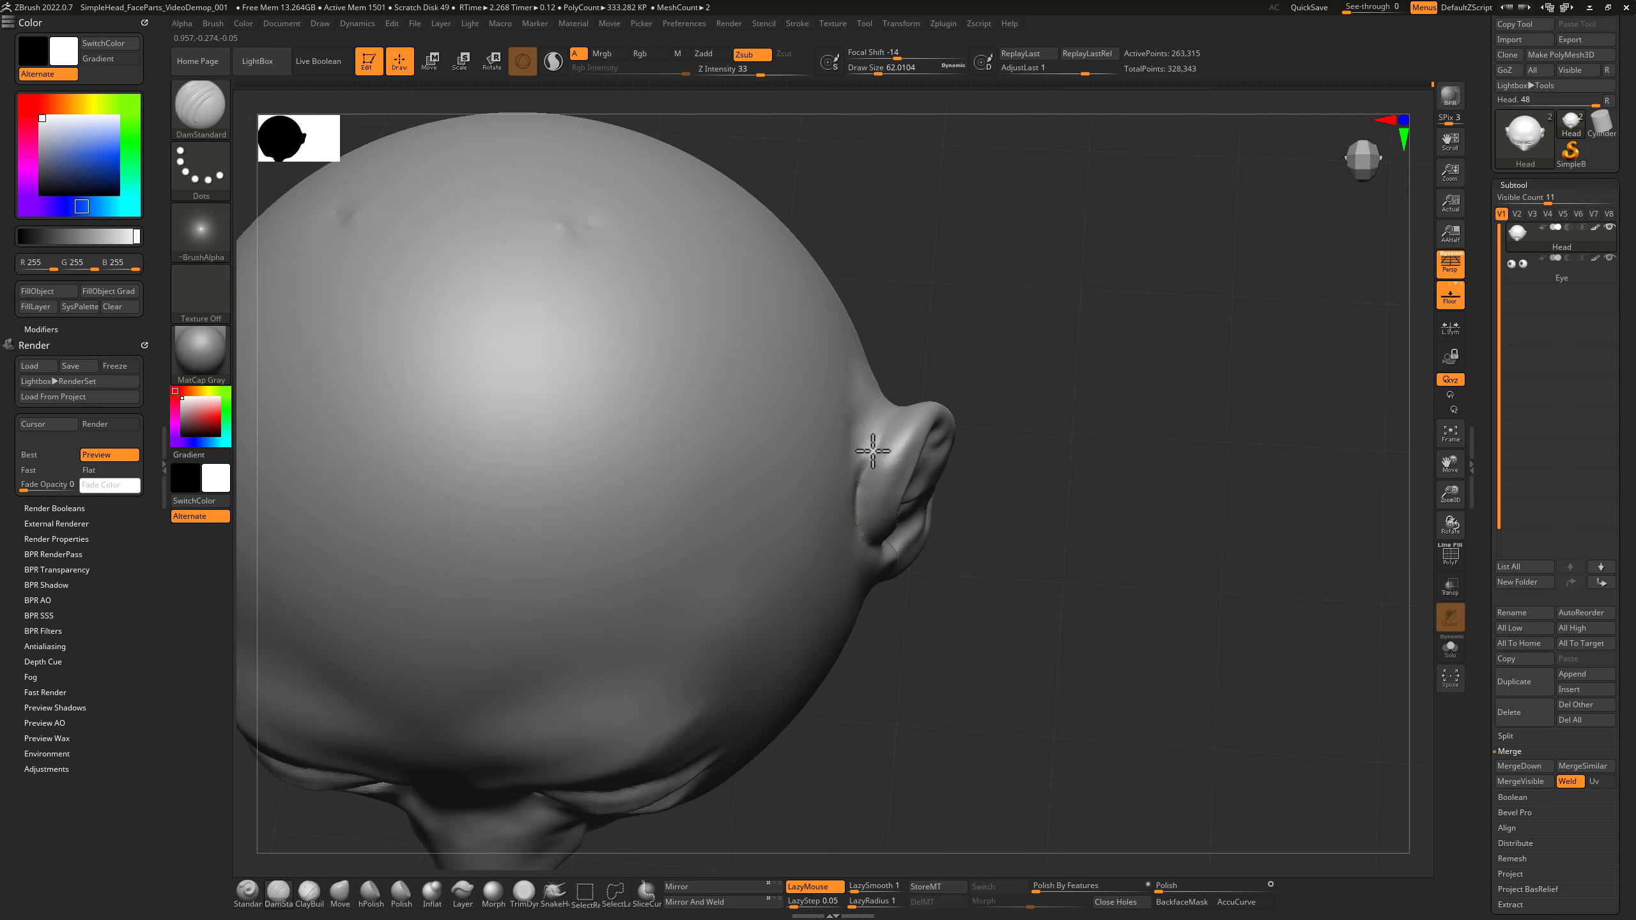
mouse_move(1015, 366)
mouse_down()
mouse_move(1111, 303)
mouse_move(1094, 442)
mouse_move(1110, 433)
mouse_up()
drag(809, 573, 906, 476)
drag(980, 436, 904, 473)
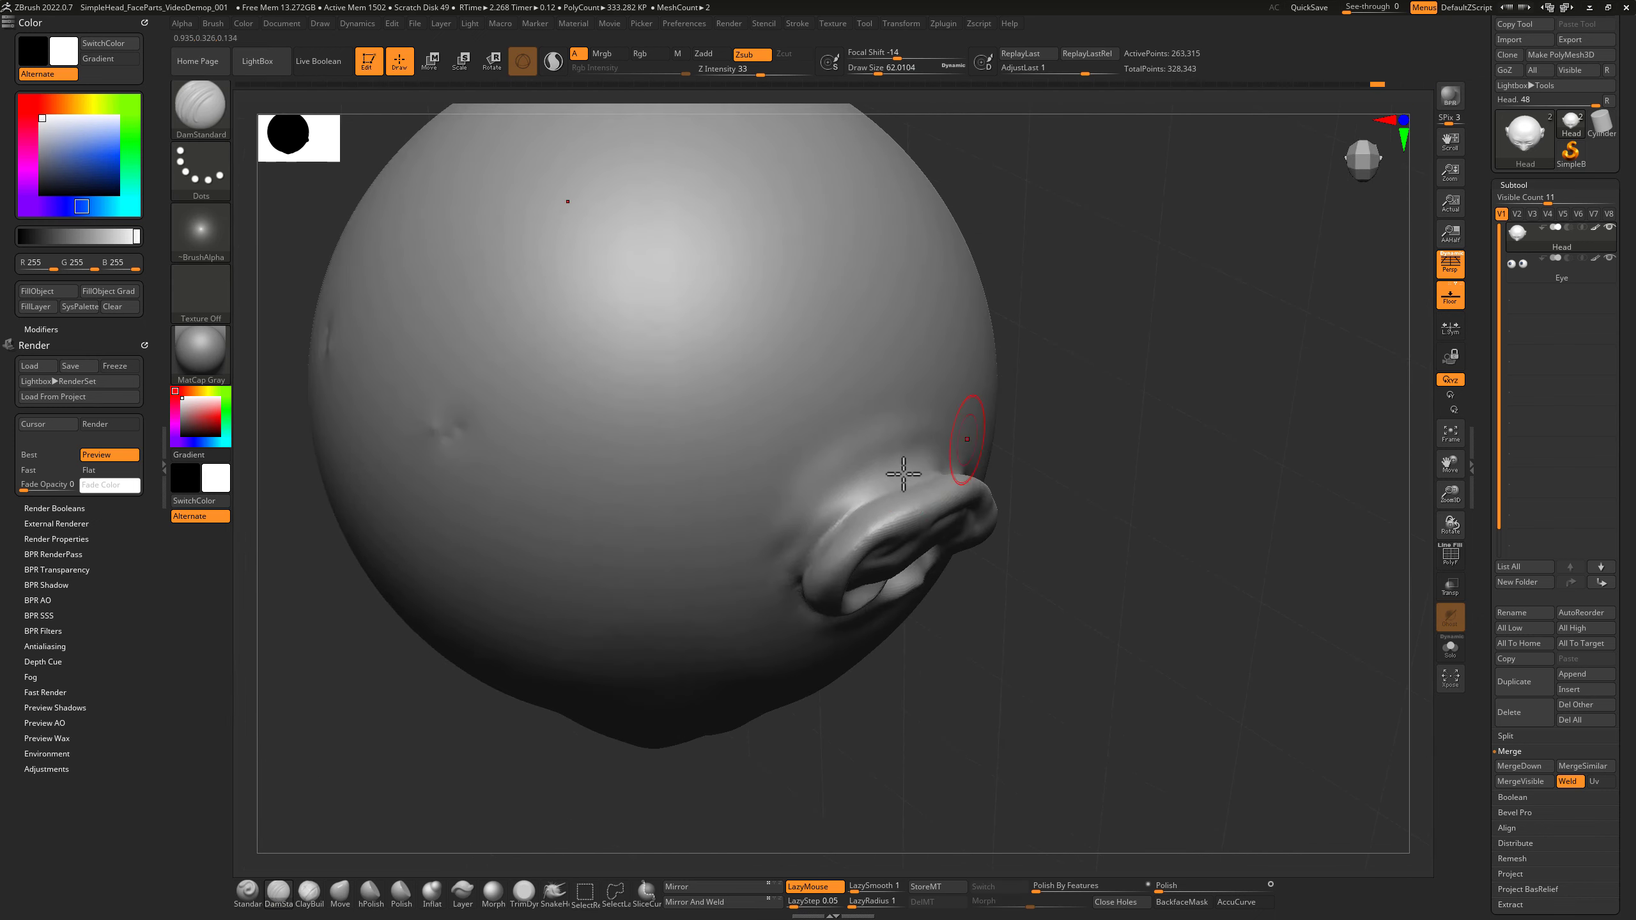
drag(797, 576, 893, 462)
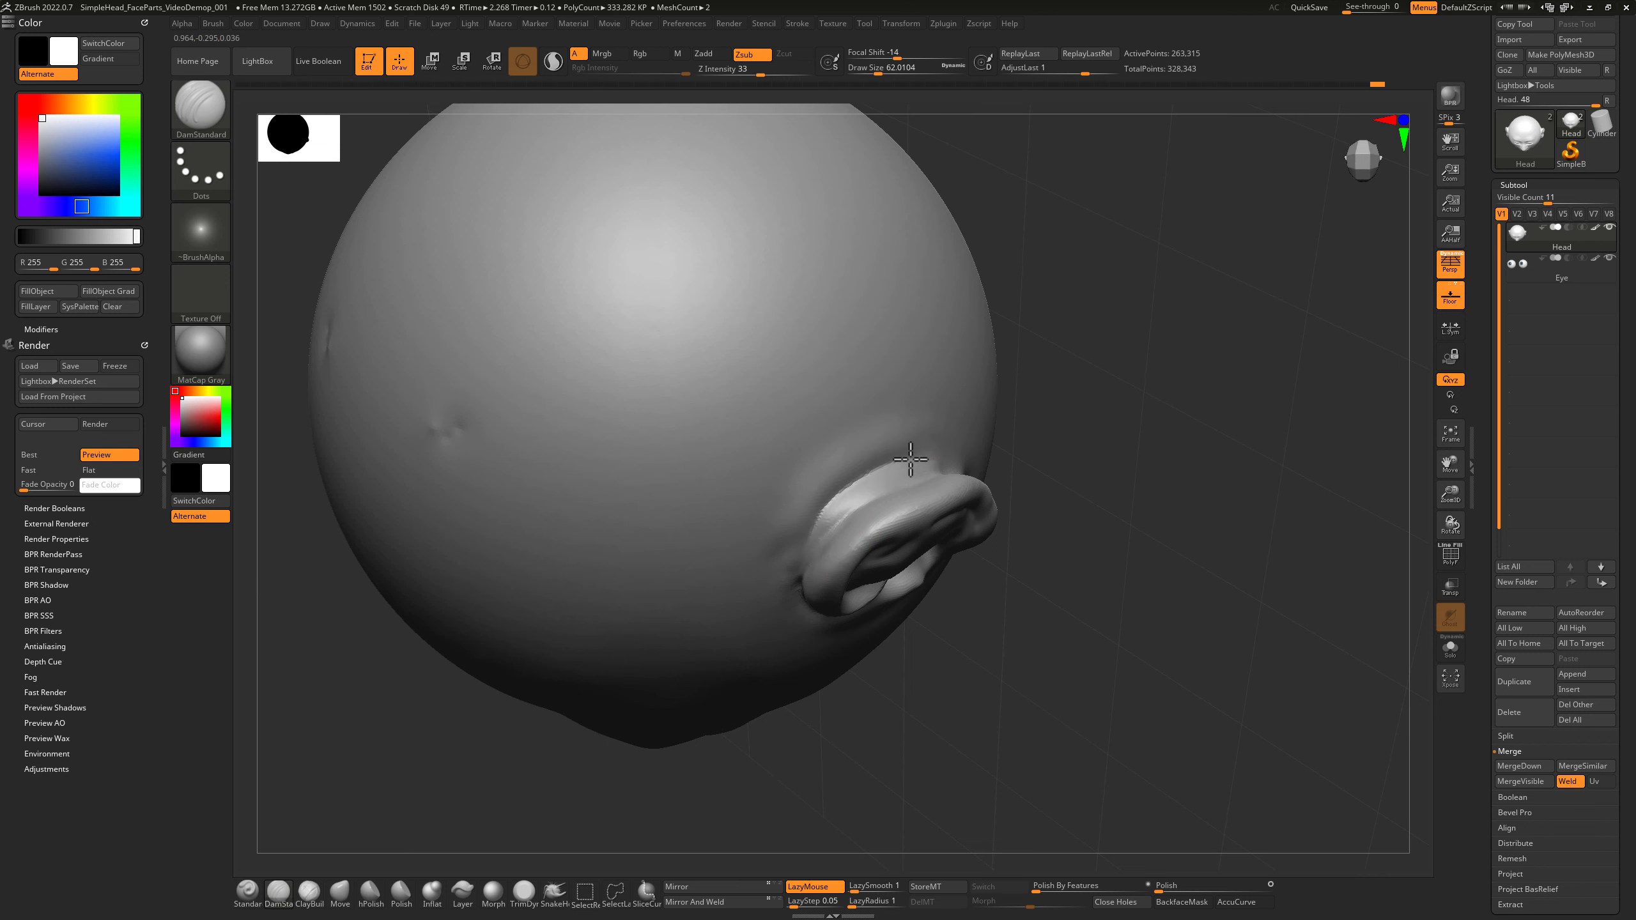
Refine the ridge and crease along the top and back of the ear, and smooth where they blend into the head.
drag(811, 566, 897, 501)
mouse_move(1057, 431)
mouse_down()
mouse_move(1017, 451)
mouse_move(1038, 441)
mouse_up()
drag(838, 542, 894, 505)
drag(1039, 430, 1004, 445)
drag(811, 556, 924, 503)
mouse_move(972, 439)
mouse_down()
mouse_move(1011, 454)
mouse_move(1031, 428)
mouse_move(1075, 449)
mouse_move(1107, 391)
mouse_move(1088, 369)
mouse_move(1132, 293)
mouse_move(932, 553)
mouse_move(915, 630)
mouse_move(952, 581)
mouse_up()
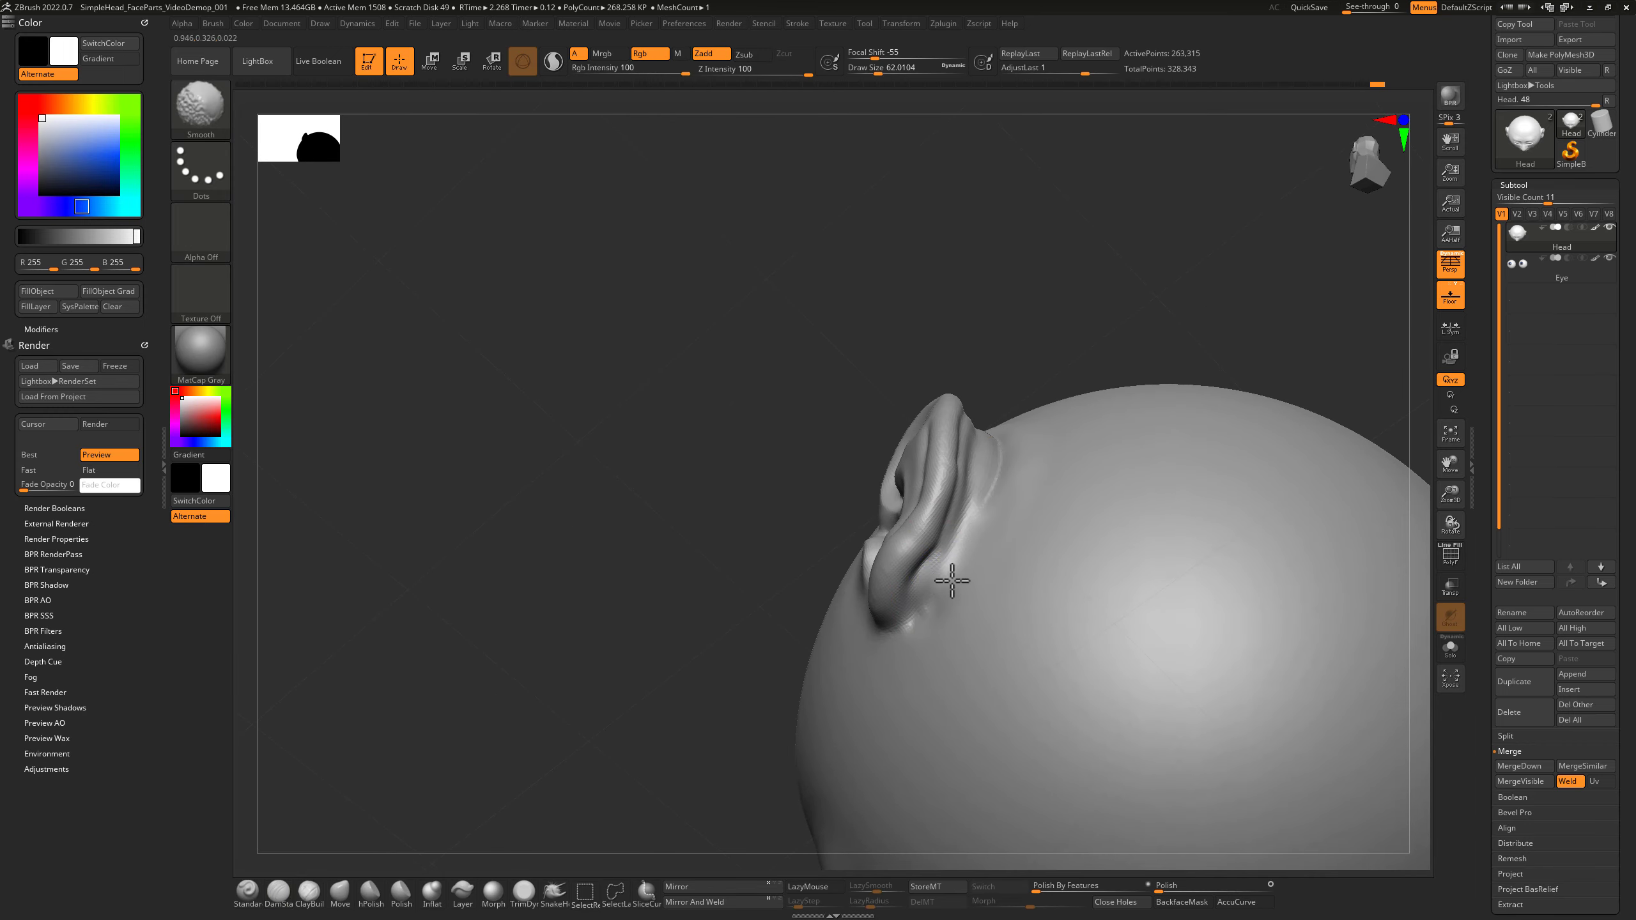
drag(1080, 303, 1019, 413)
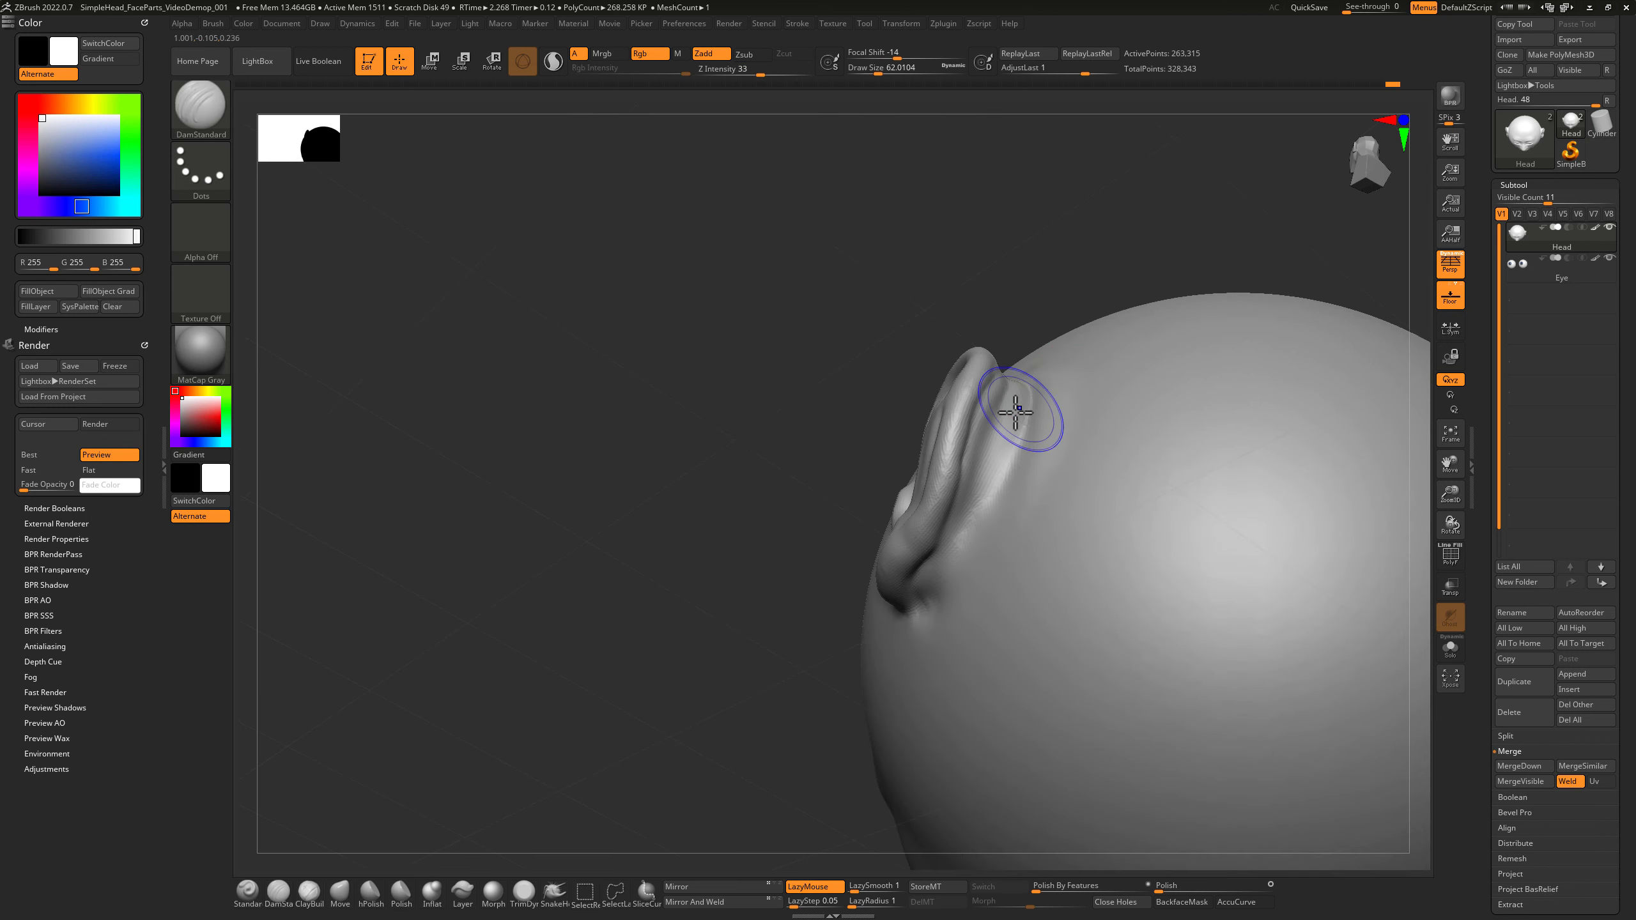
Deepen the crease behind the ear with DamStandard at a draw size of about 101, and smooth its transition into the head.
drag(1045, 263, 968, 475)
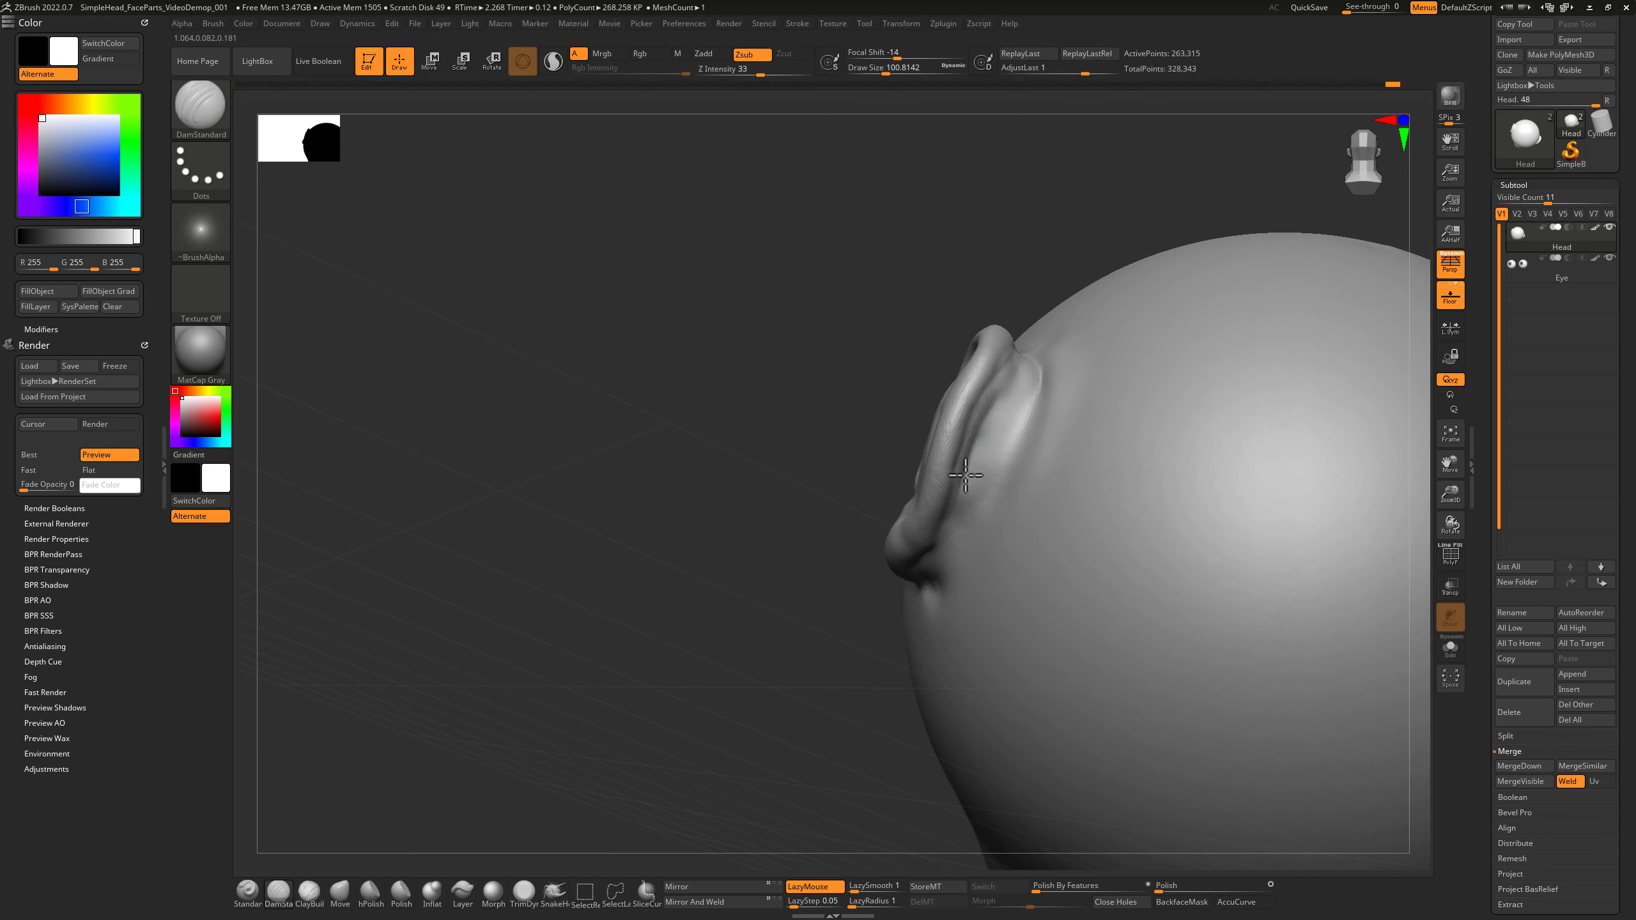
drag(1029, 294, 975, 420)
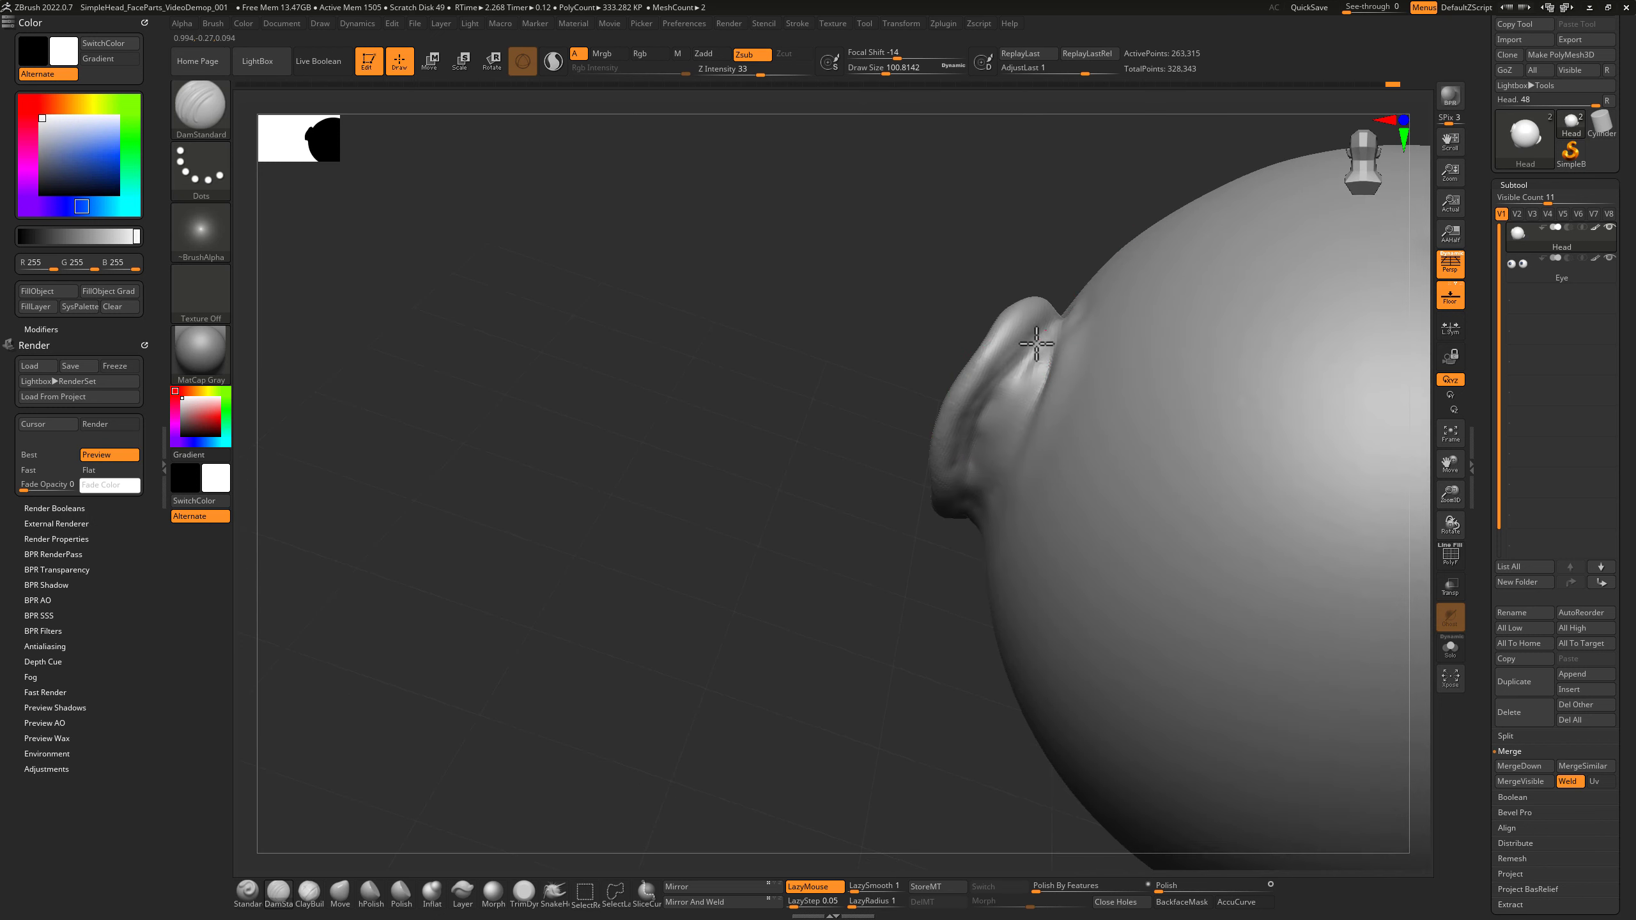
drag(943, 567, 977, 500)
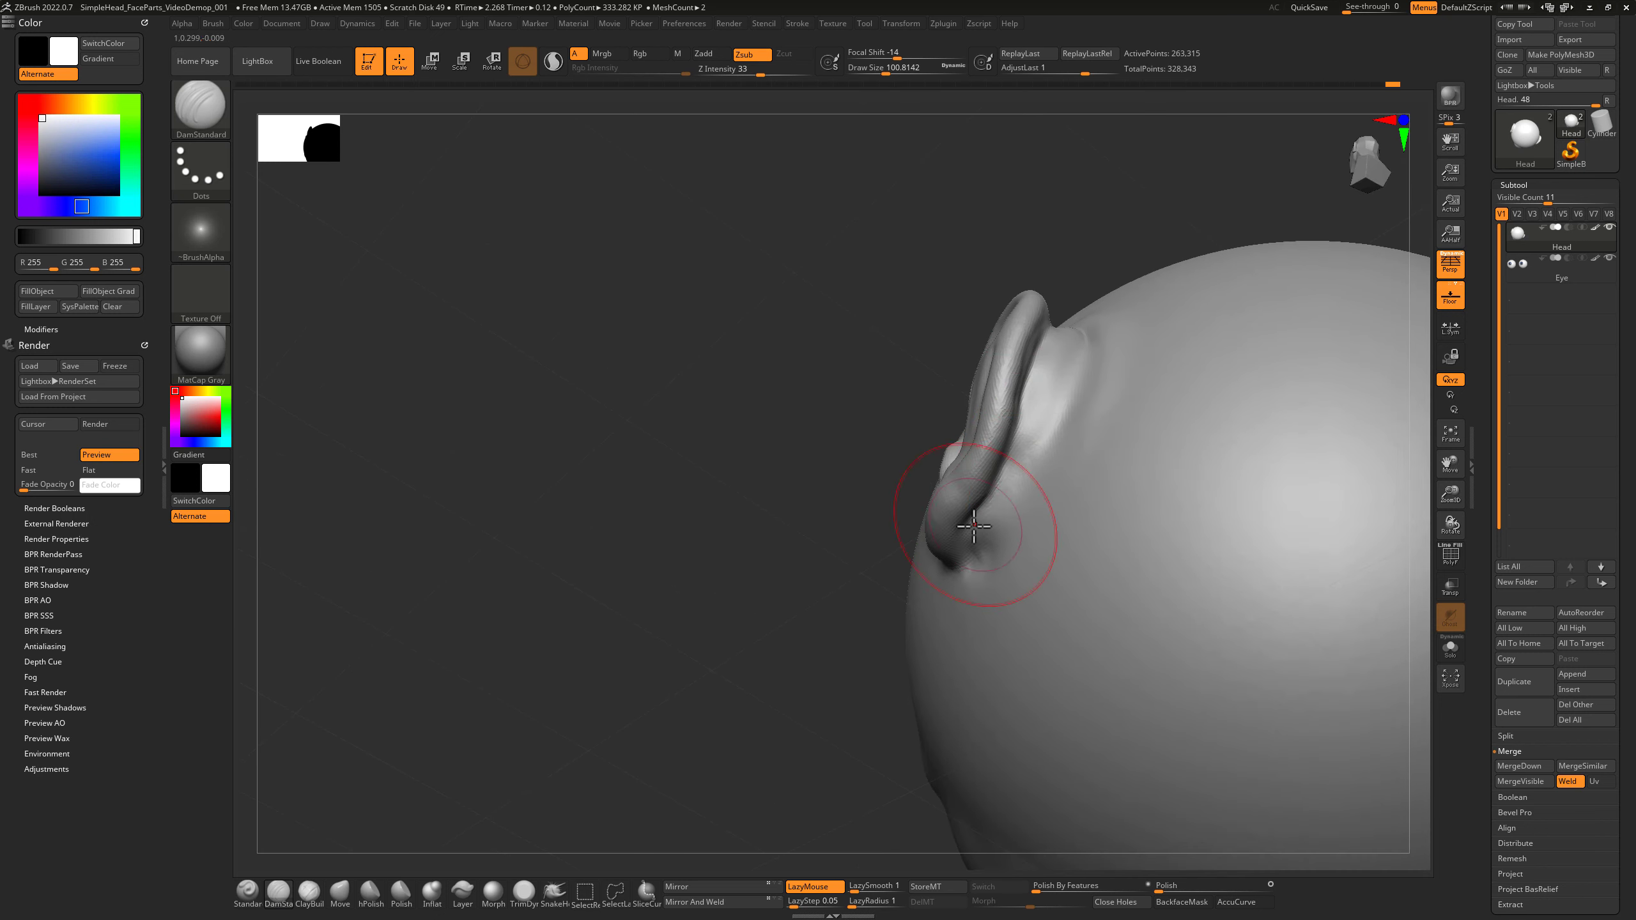
mouse_move(876, 603)
mouse_down()
mouse_move(1012, 501)
mouse_move(1012, 468)
mouse_move(1039, 470)
mouse_move(1059, 322)
mouse_up()
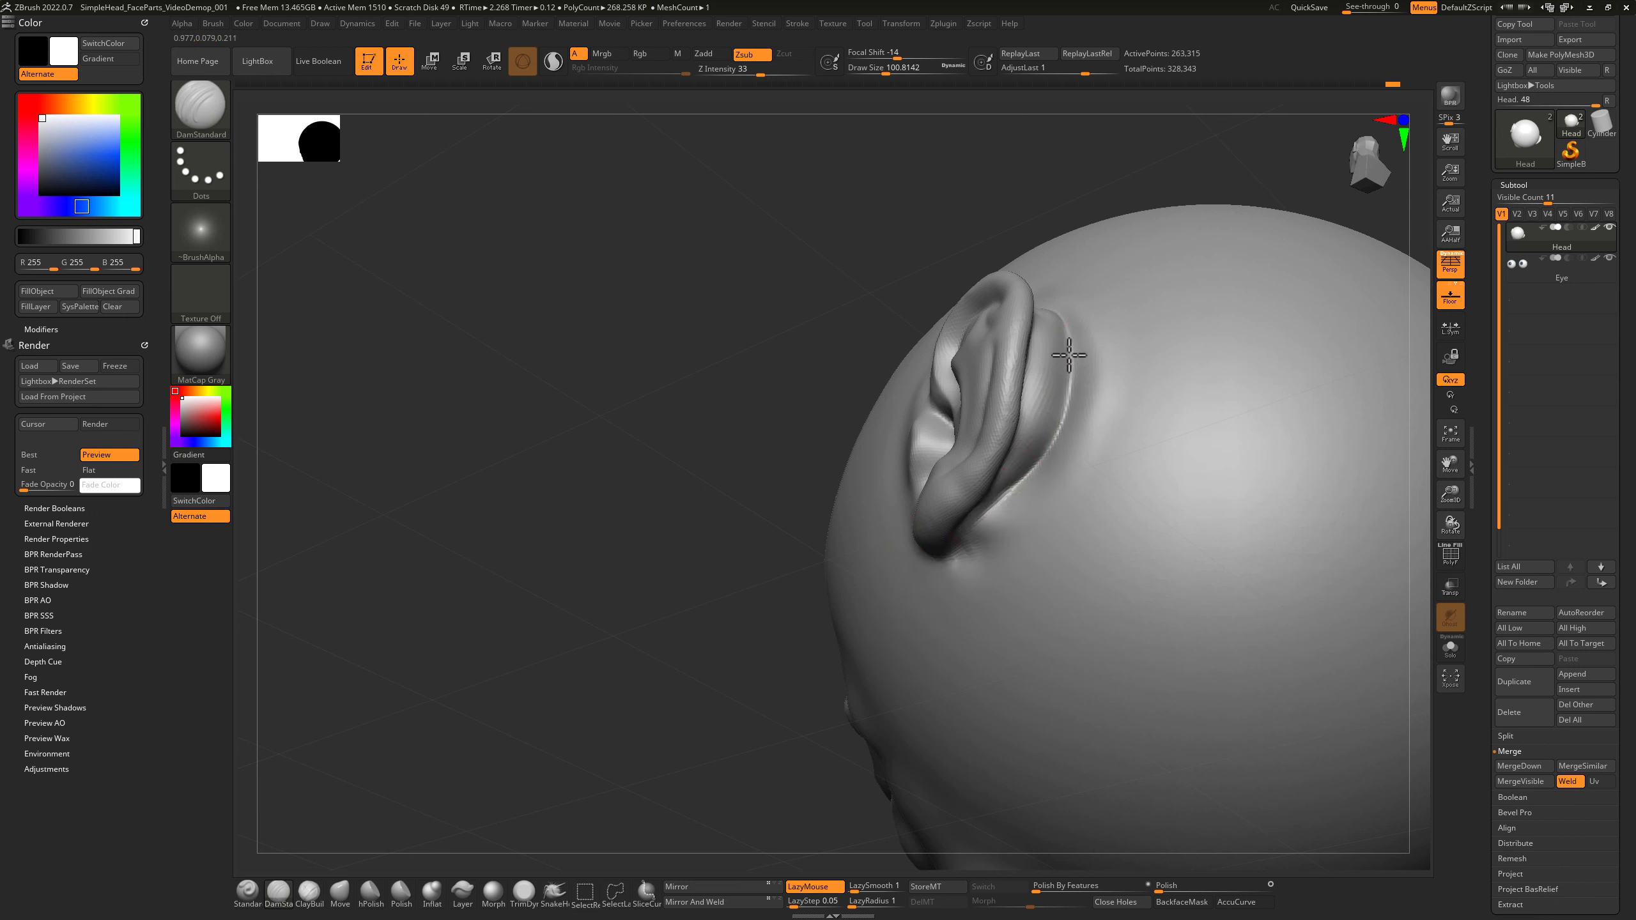
key(shift)
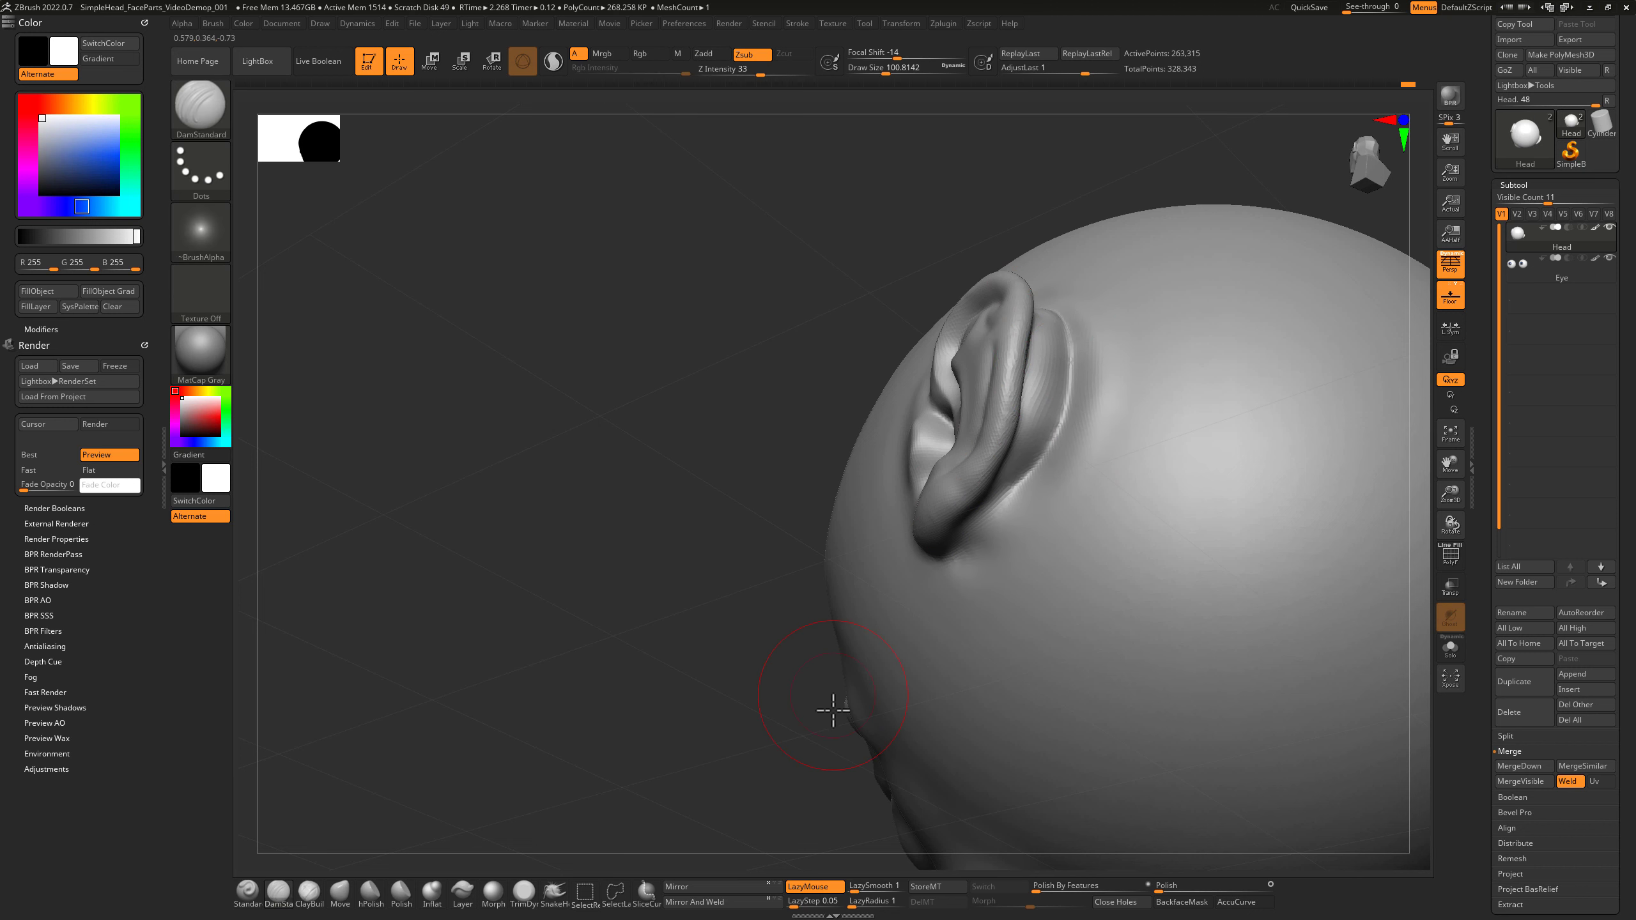
mouse_move(833, 705)
mouse_down()
mouse_move(1176, 315)
mouse_move(1242, 182)
mouse_move(1269, 188)
mouse_up()
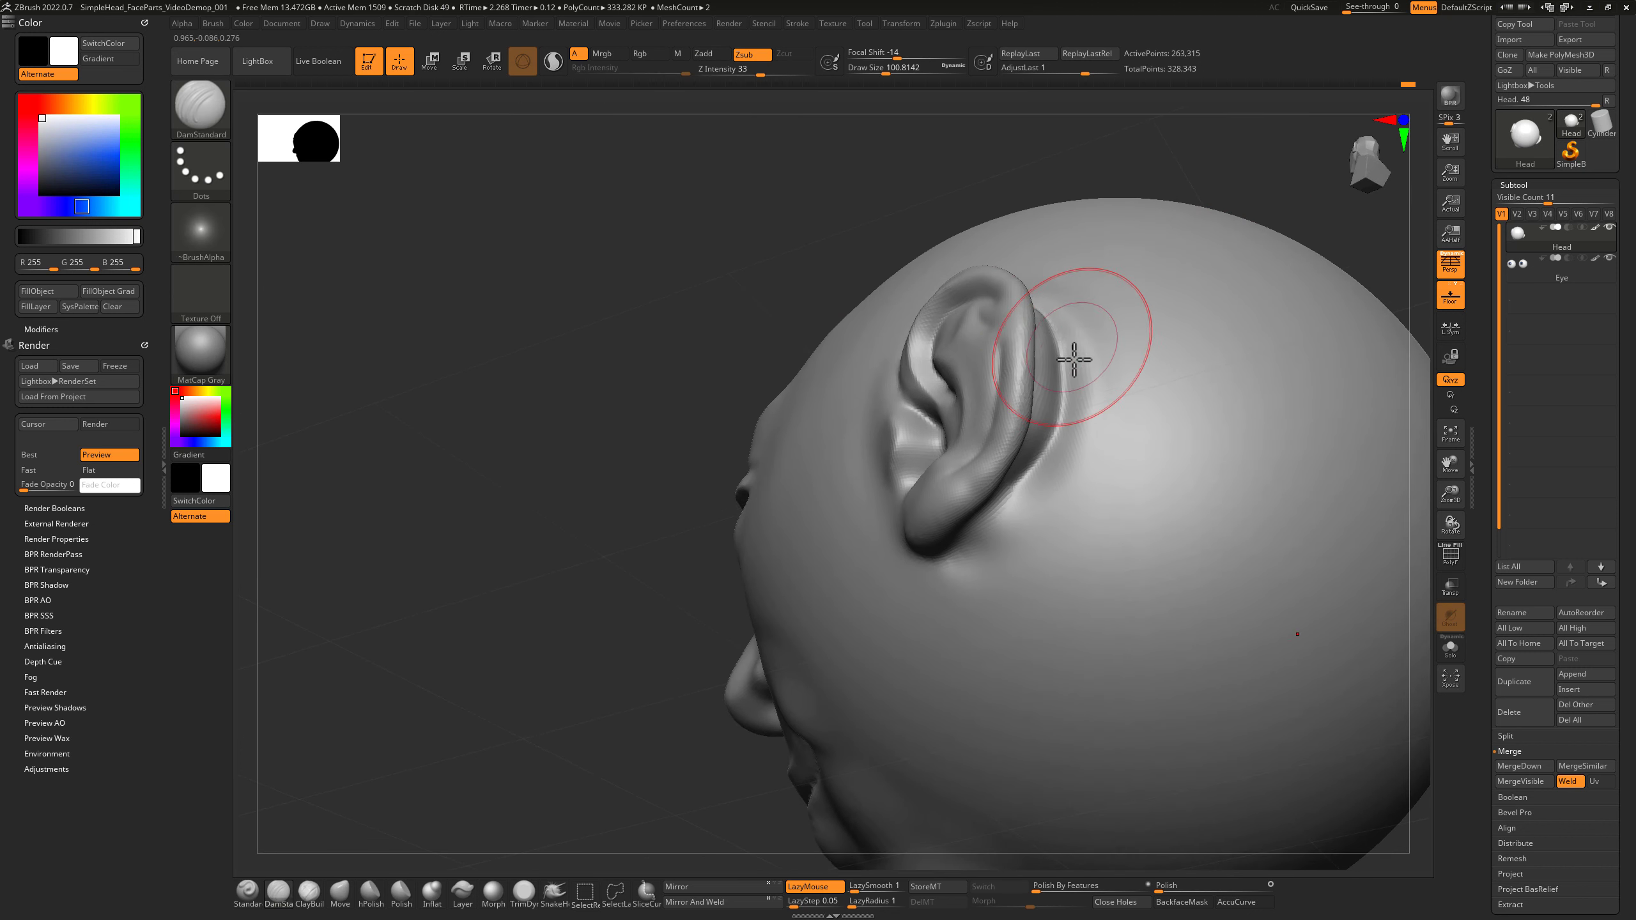
Adjust the back of the ear with the Move brush at a draw size of about 77, and update the head's DynaMesh.
key(b)
key(m)
key(v)
key(s)
drag(1096, 373, 1070, 373)
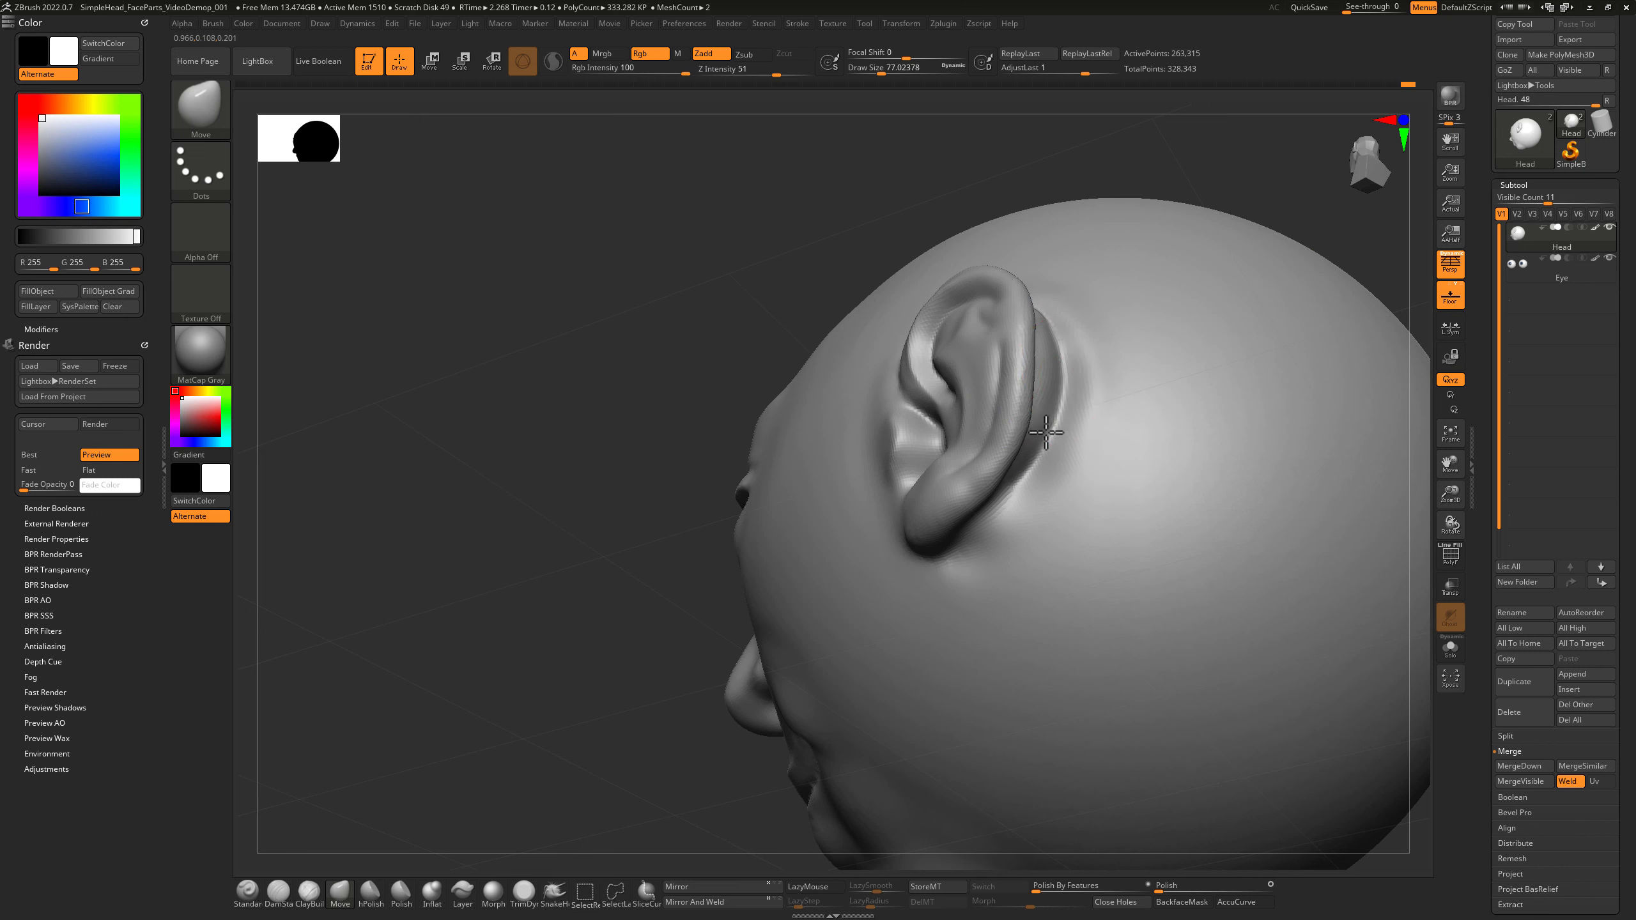
mouse_move(1179, 152)
mouse_down()
mouse_move(1042, 282)
mouse_move(1111, 226)
mouse_up()
key(ctrl)
mouse_move(804, 727)
mouse_down()
mouse_move(840, 756)
mouse_move(1176, 526)
mouse_move(1161, 514)
mouse_move(1219, 505)
mouse_up()
Adjust the tragus and earlobe with the Move brush at draw sizes of about 74 and 87, undoing one stray edit.
drag(1046, 412, 1043, 432)
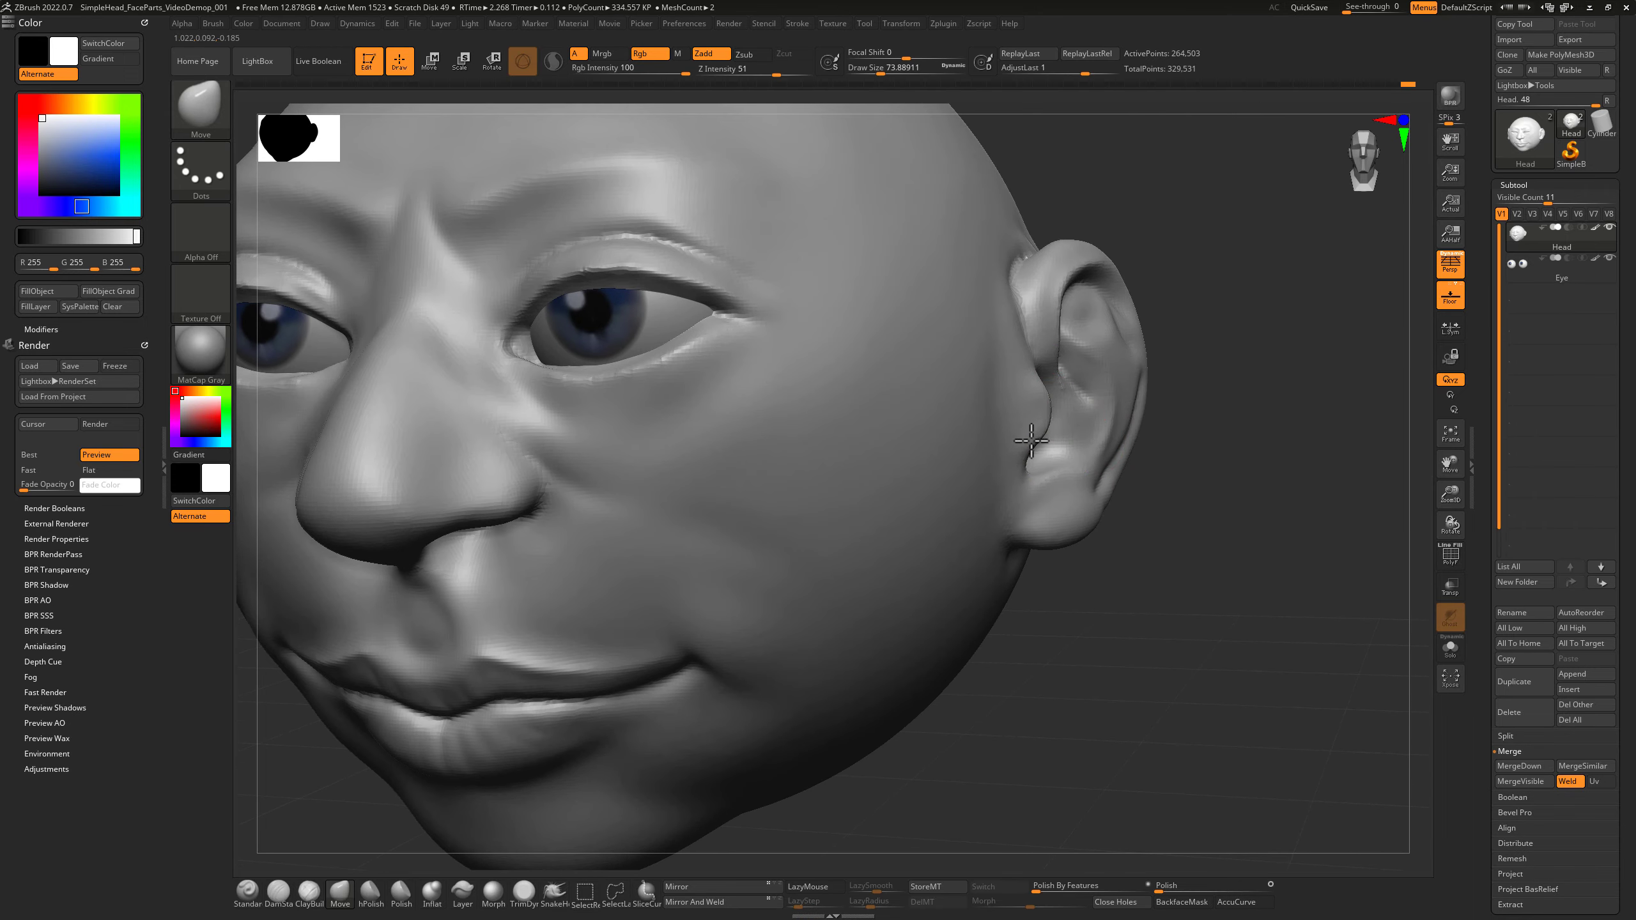
drag(1197, 354, 1141, 342)
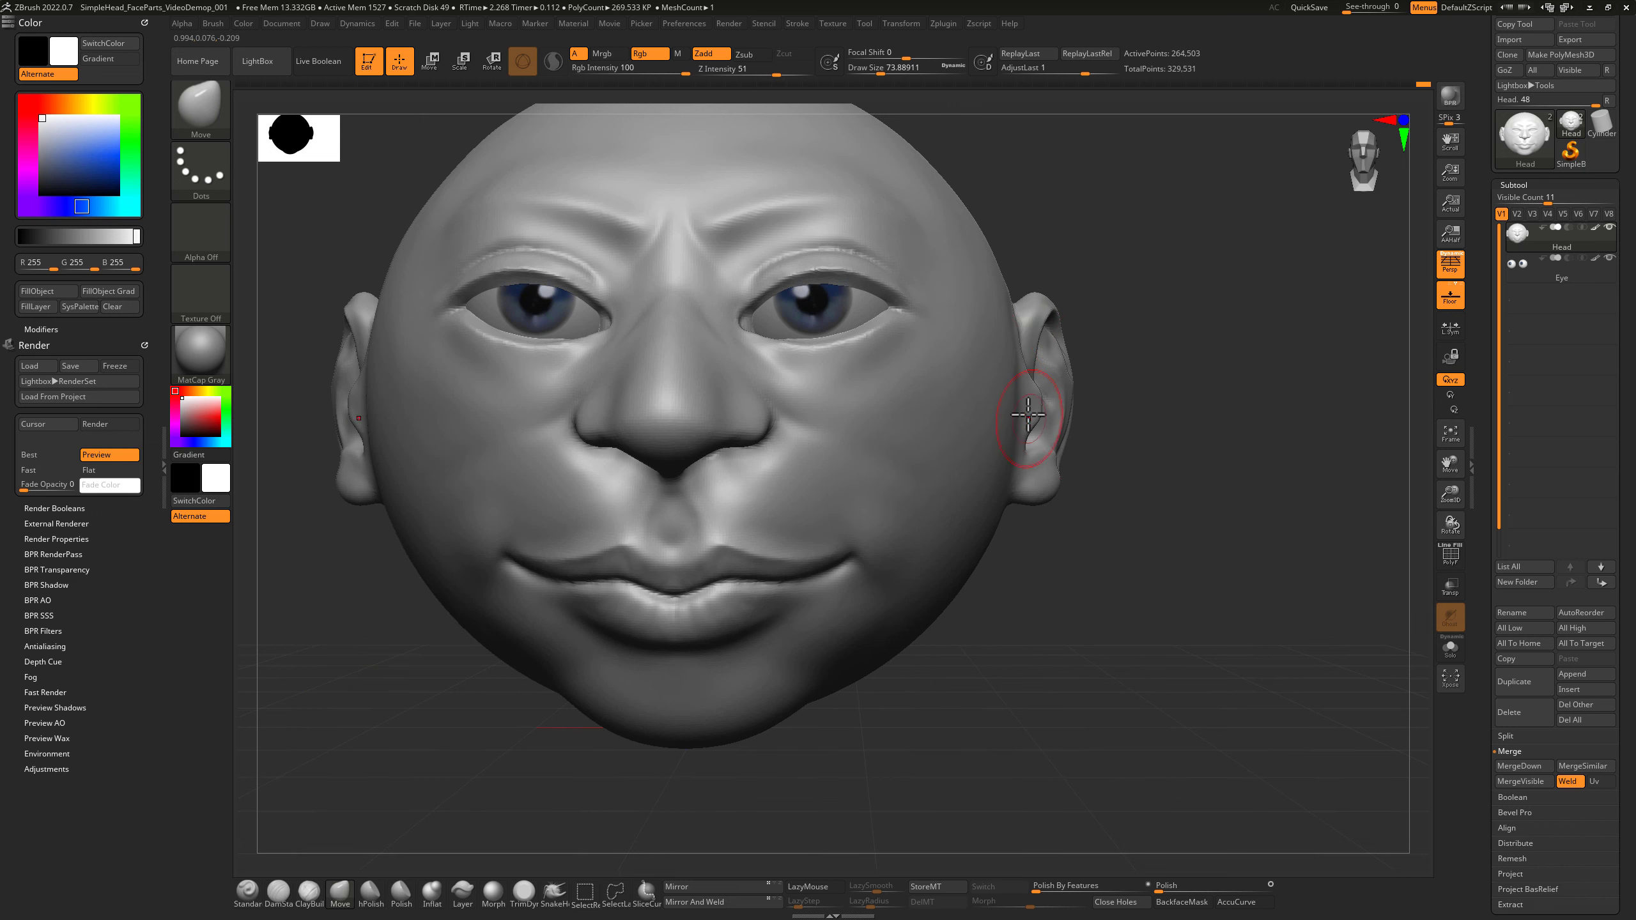
mouse_move(1057, 523)
mouse_down()
mouse_move(1047, 502)
mouse_move(1087, 503)
mouse_up()
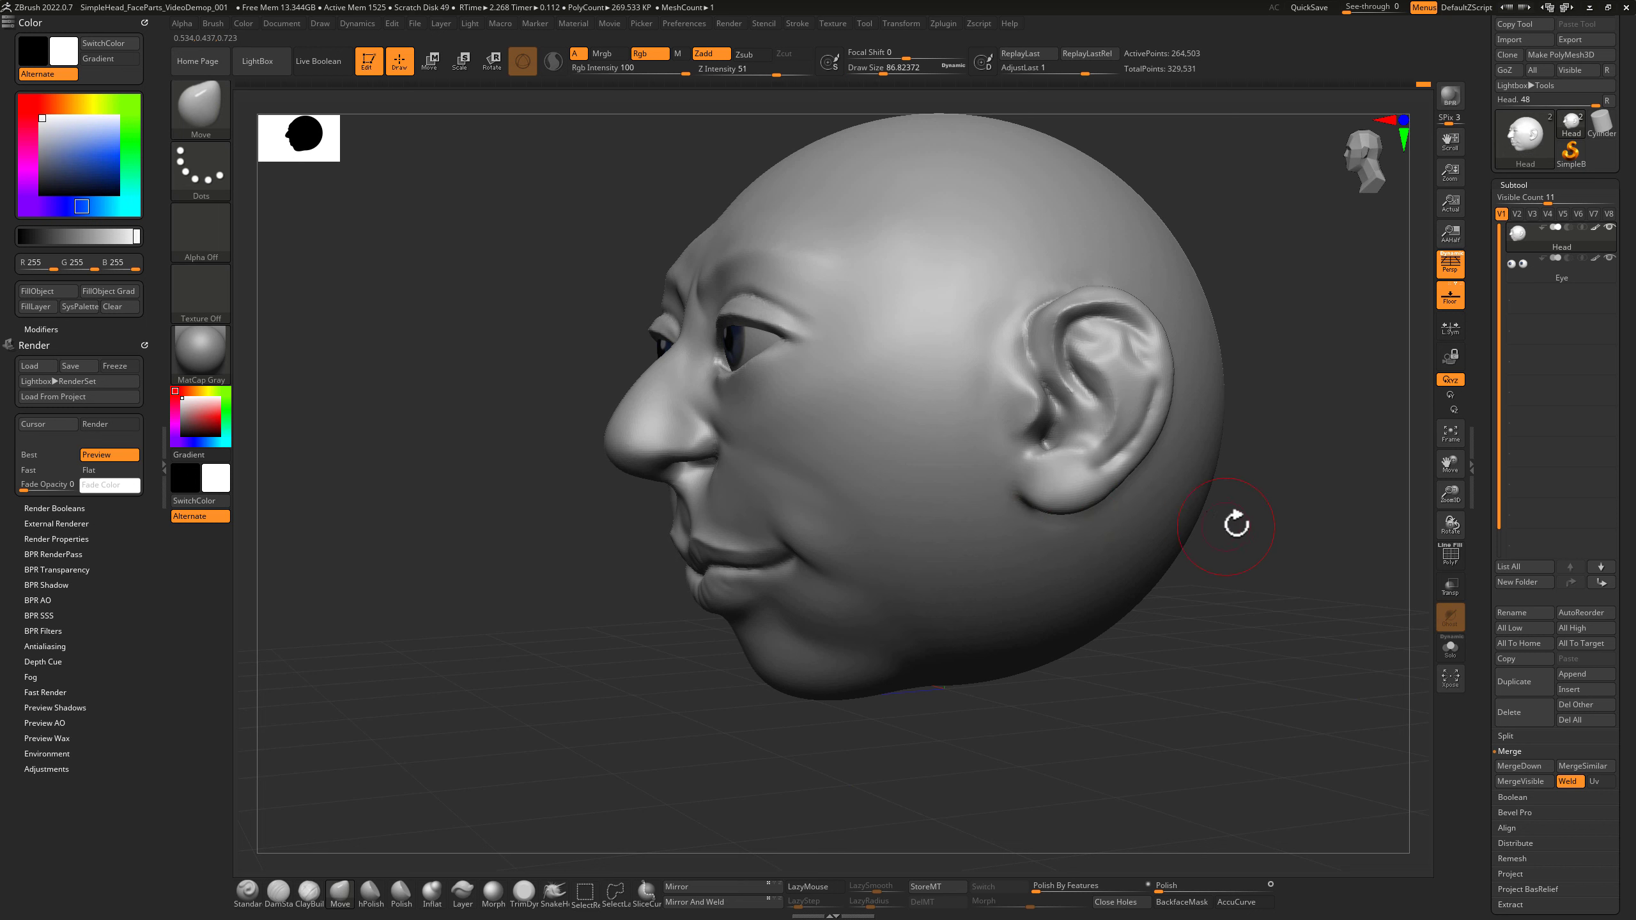
mouse_move(1235, 524)
mouse_down()
mouse_move(1035, 475)
mouse_move(979, 565)
mouse_up()
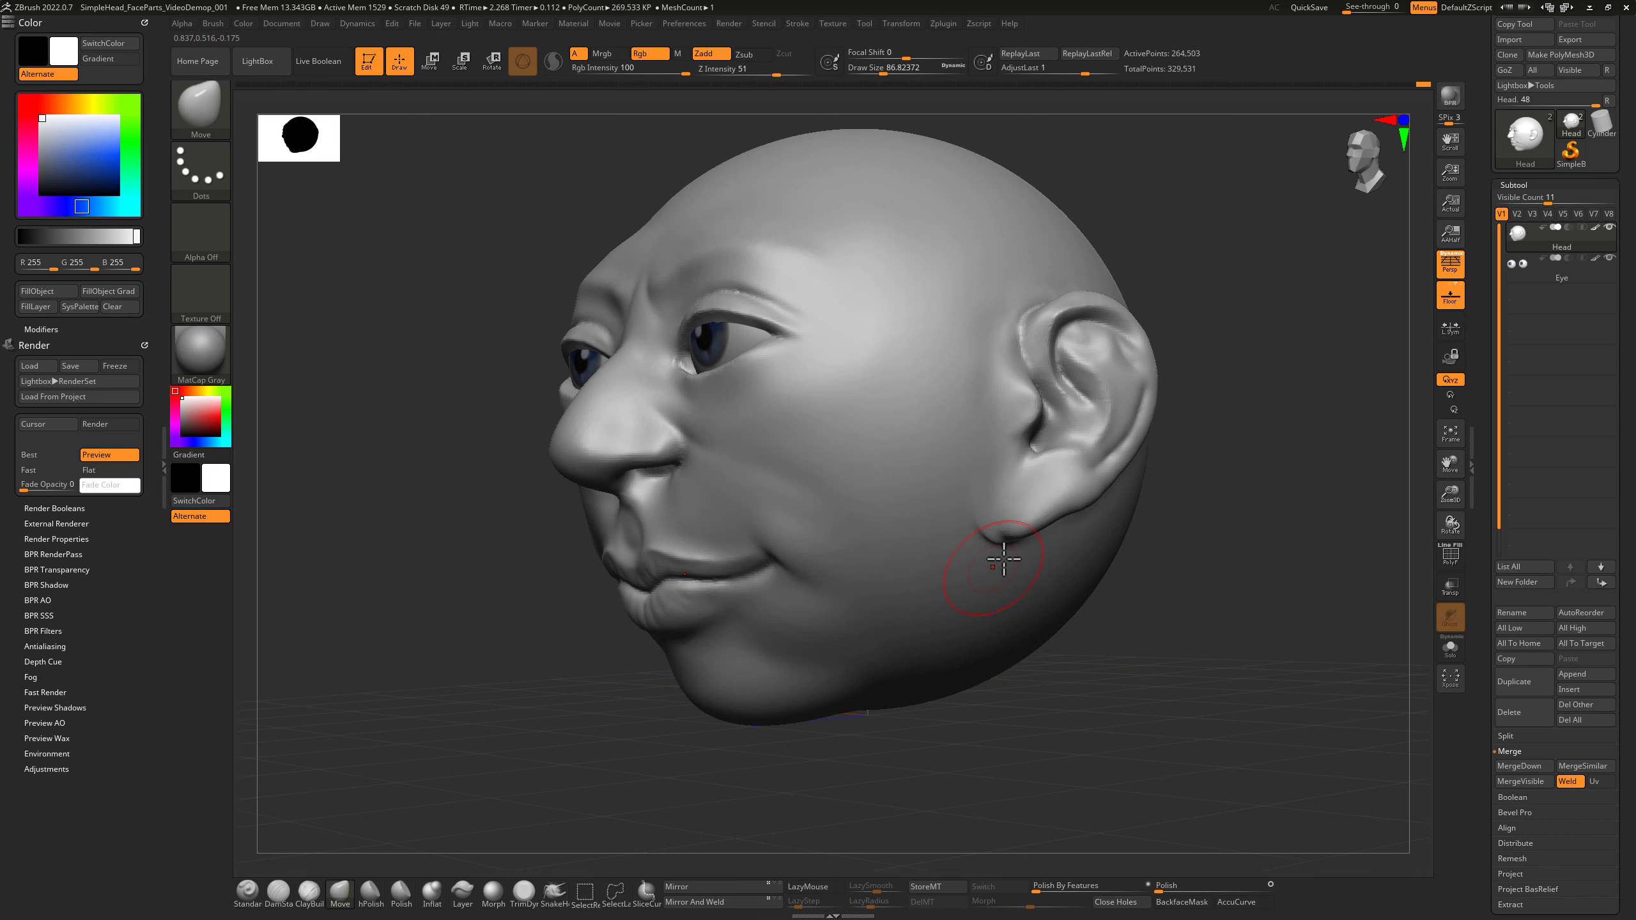
mouse_move(1159, 552)
mouse_down()
mouse_move(1210, 545)
mouse_move(1183, 520)
mouse_move(1153, 532)
mouse_move(1151, 508)
mouse_up()
key(ctrl+z)
mouse_move(1049, 512)
mouse_down()
mouse_move(1227, 453)
mouse_move(1205, 425)
mouse_move(1082, 592)
mouse_move(1136, 534)
mouse_move(1104, 383)
mouse_move(1084, 412)
mouse_up()
Reshape the upper helix near the head with the Move brush, using draw sizes of about 51 and 80.
mouse_move(1151, 366)
mouse_down()
mouse_move(1143, 347)
mouse_move(1102, 363)
mouse_move(1146, 373)
mouse_move(1114, 321)
mouse_move(1064, 300)
mouse_up()
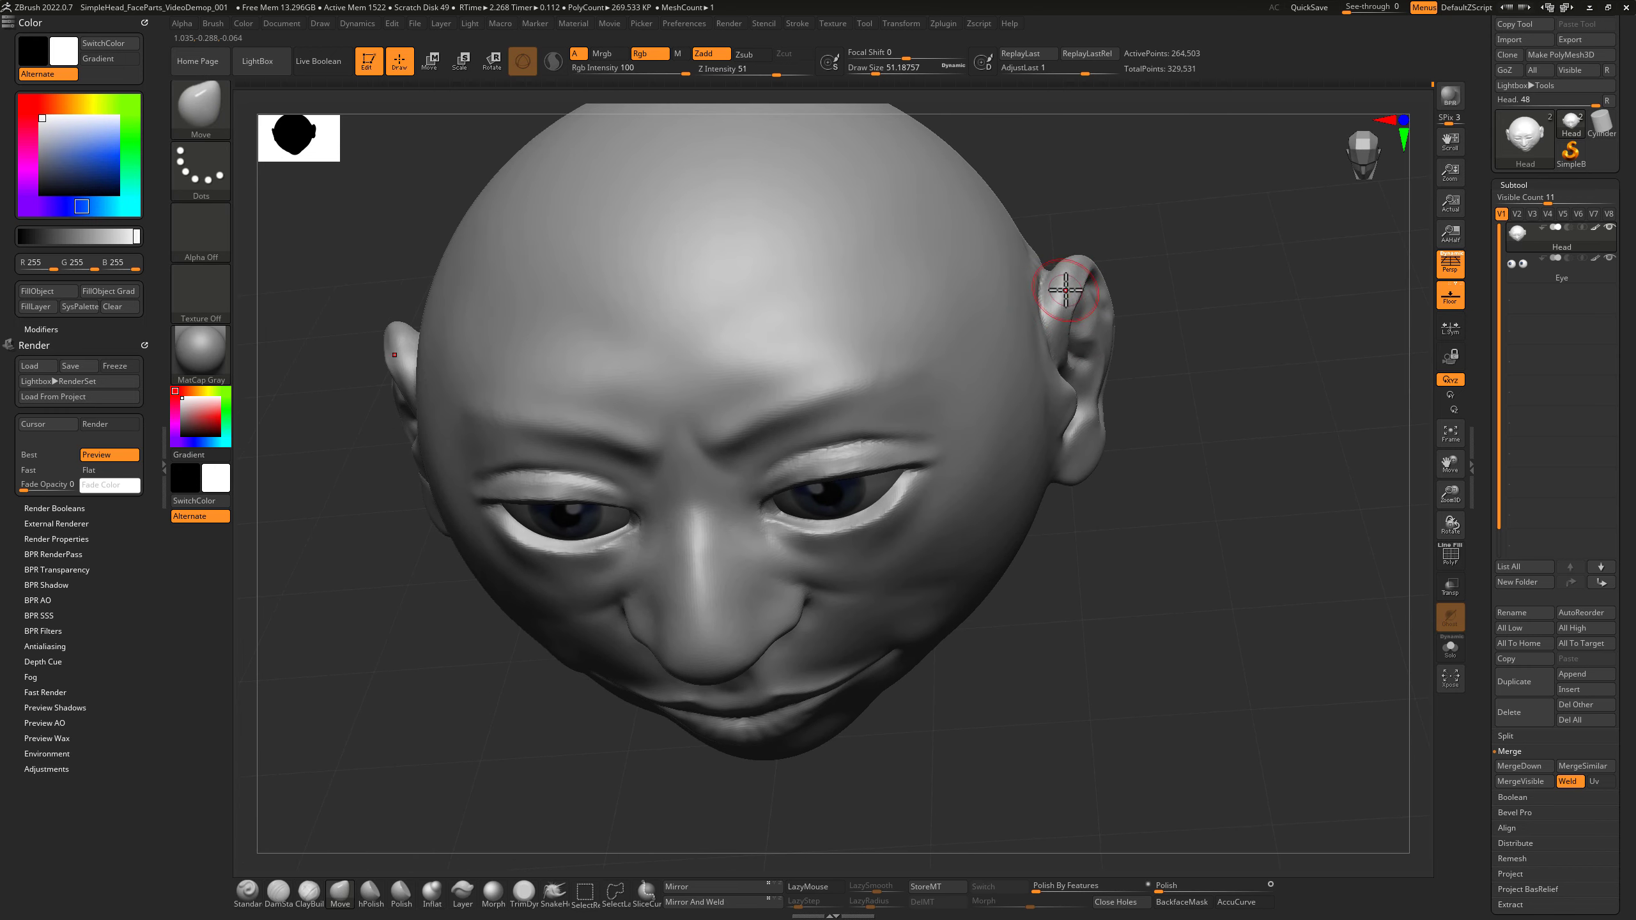
drag(1179, 284, 1133, 248)
drag(1089, 278, 1082, 287)
drag(1189, 274, 1099, 264)
key(s)
drag(1074, 301, 1081, 301)
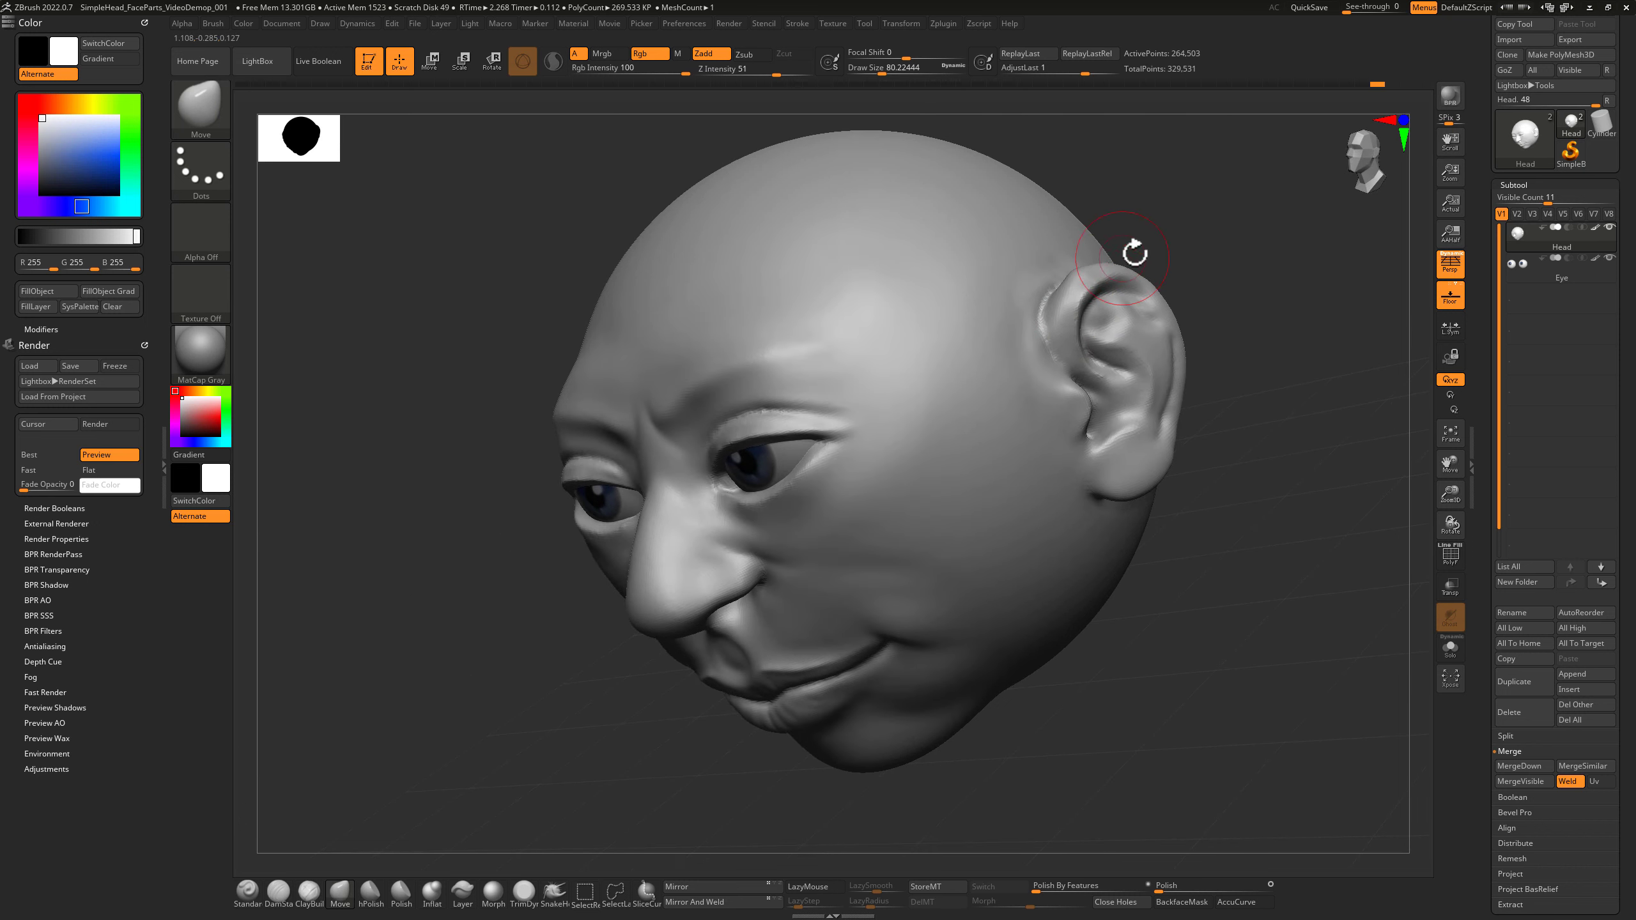
mouse_move(1136, 248)
mouse_down()
mouse_move(1191, 260)
mouse_move(1242, 369)
mouse_move(1198, 453)
mouse_move(1220, 564)
mouse_move(1133, 529)
mouse_up()
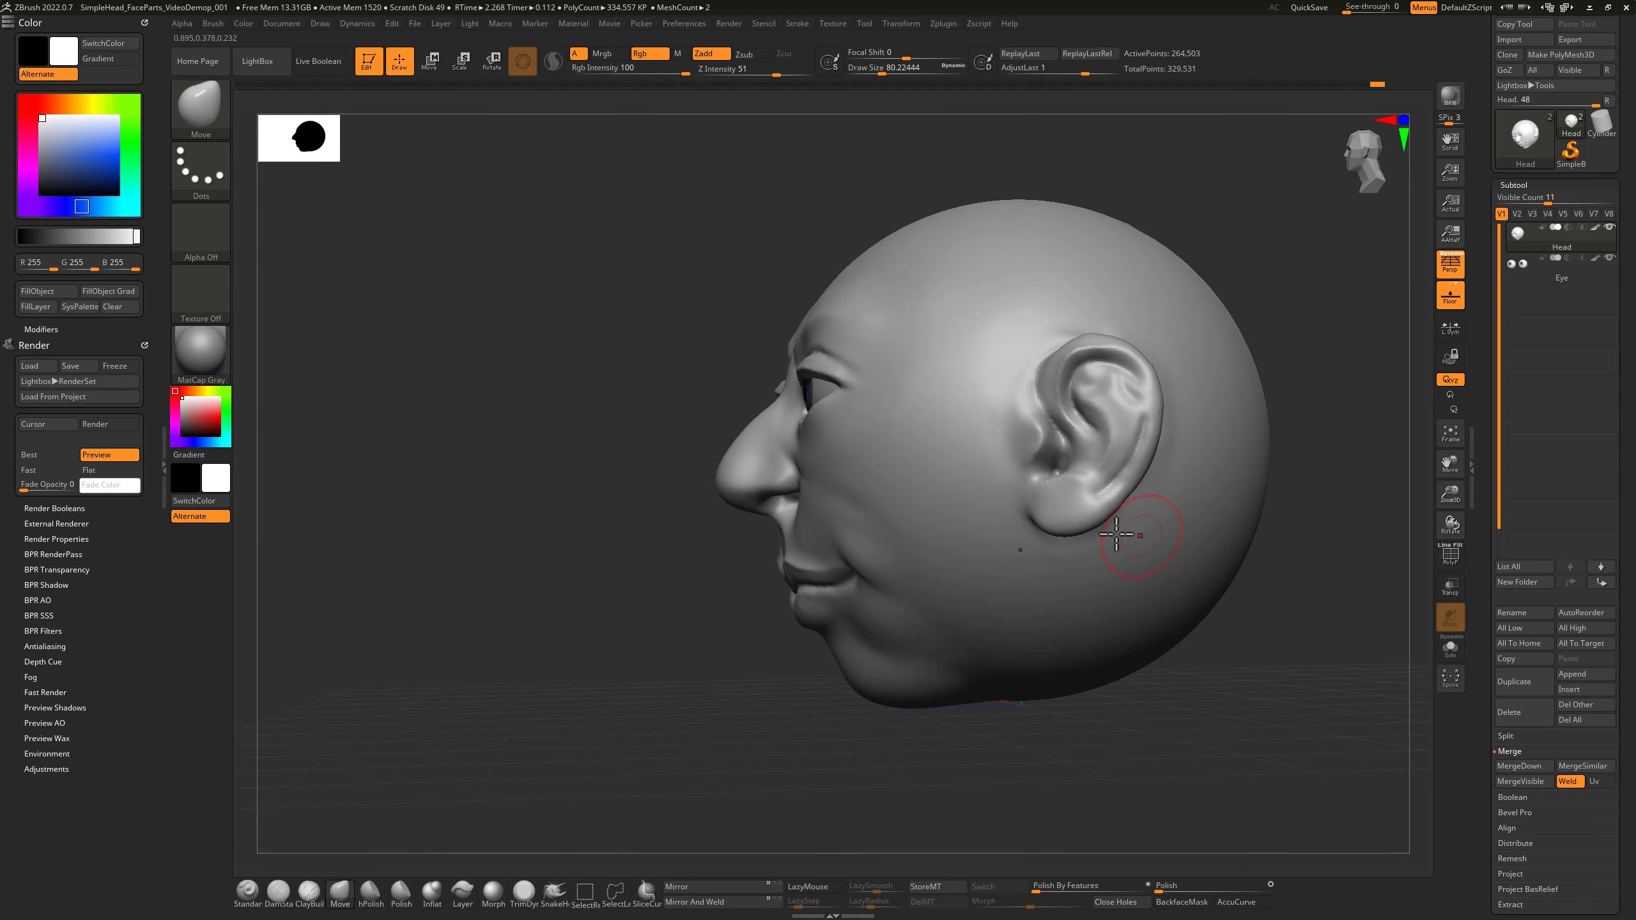
Tweak the ear's outline from earlobe to helix with the Move brush at draw sizes of about 94 and 77.
key(s)
click(1077, 509)
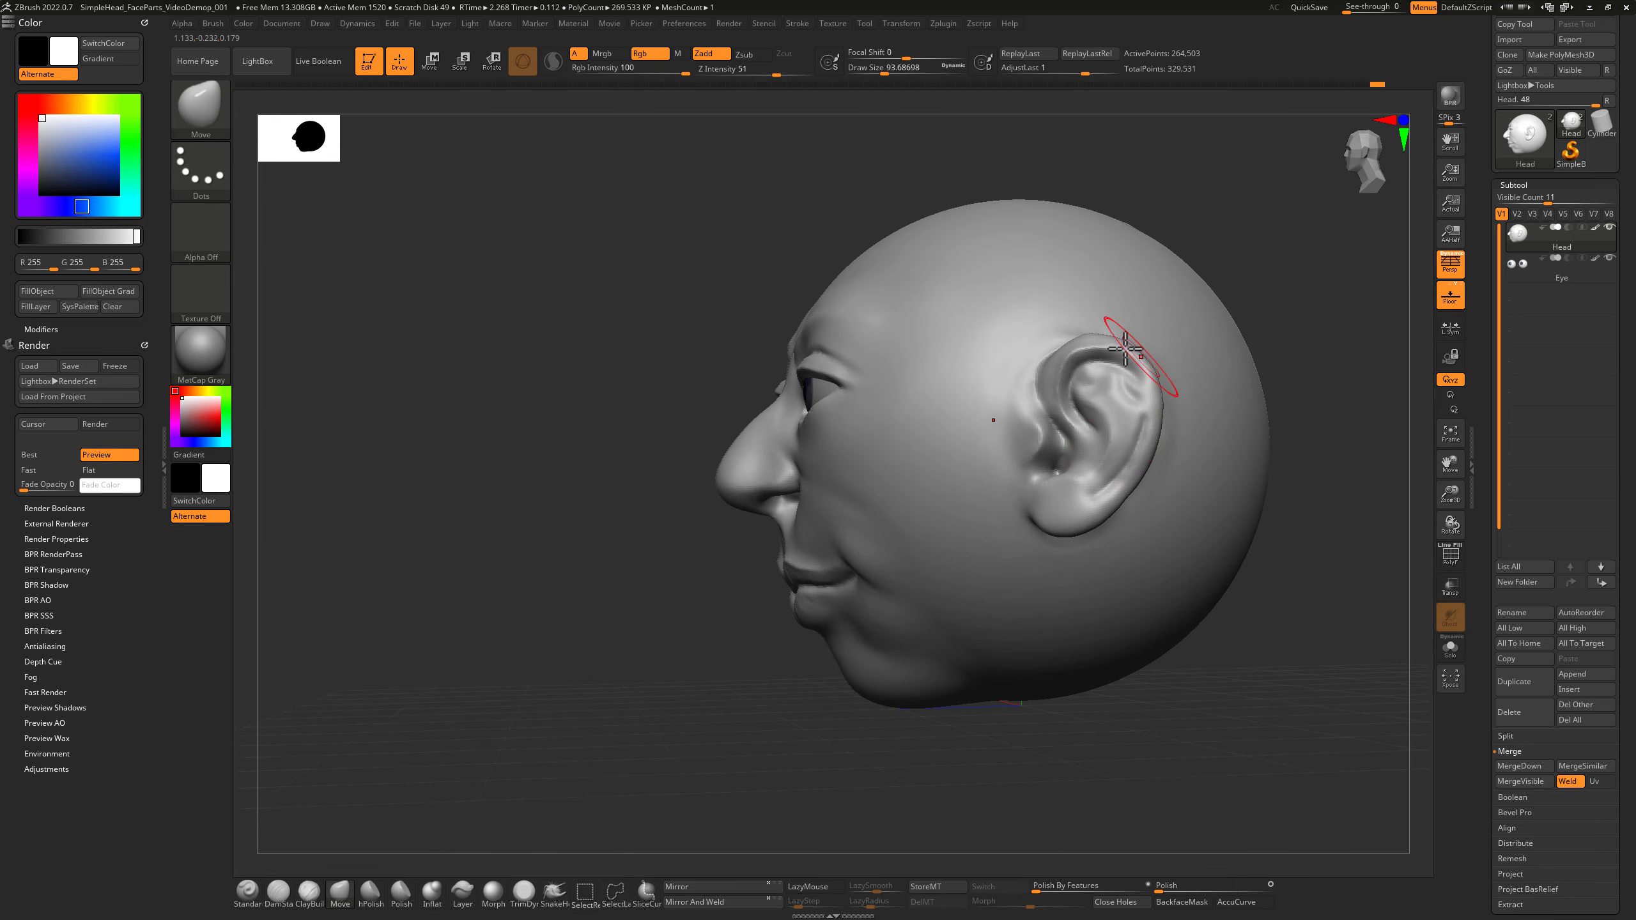
key(s)
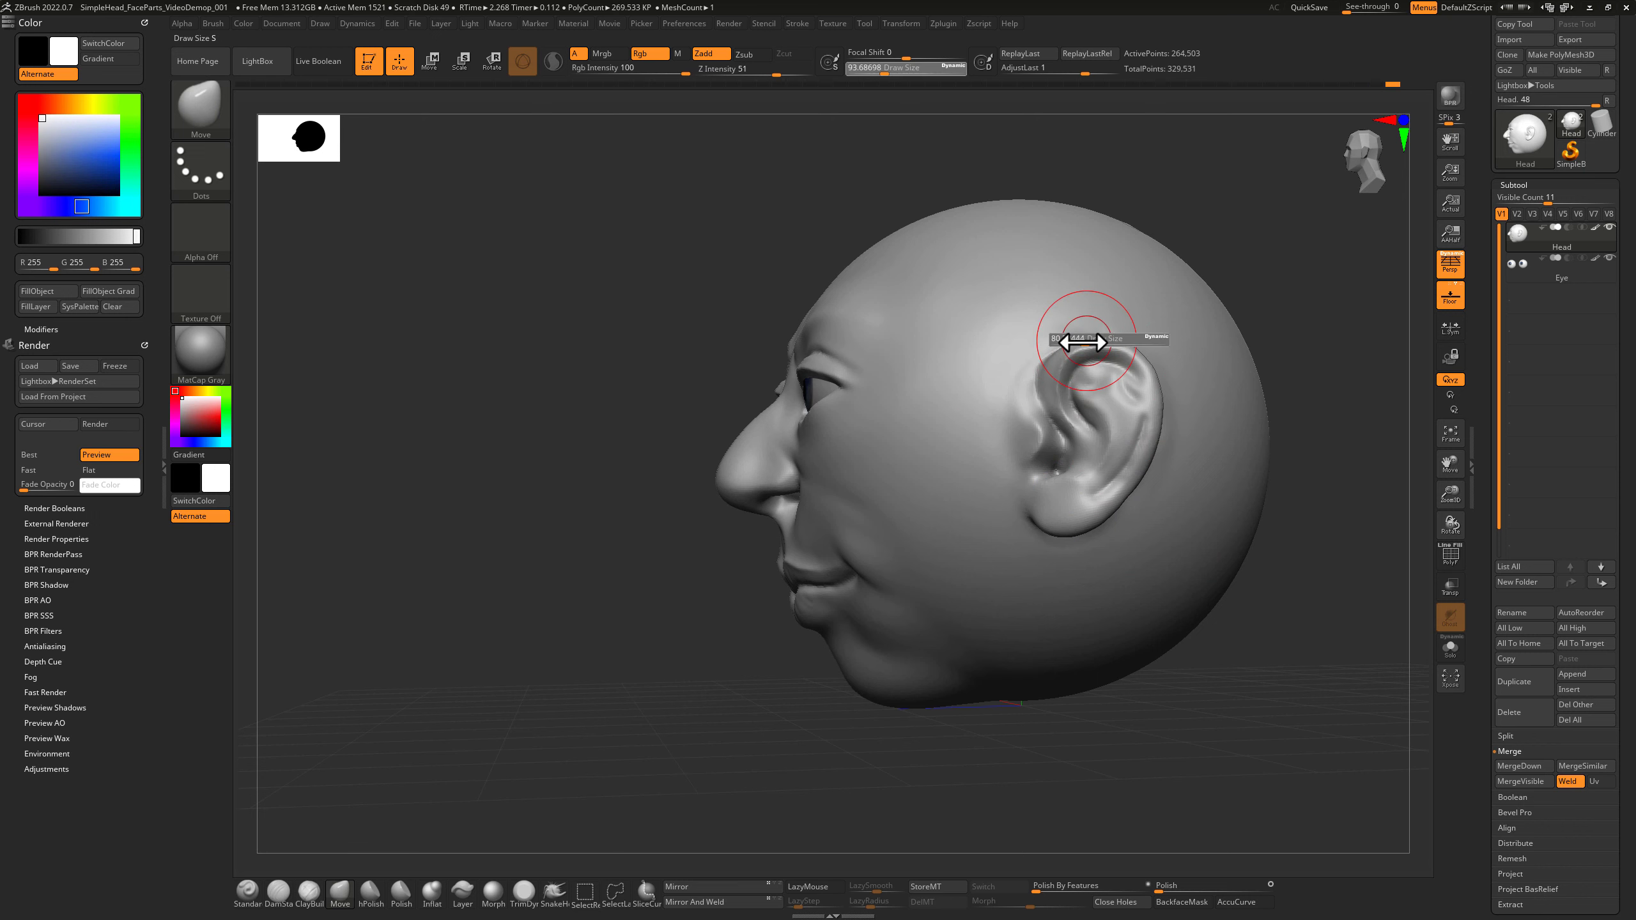
click(1078, 336)
Smooth the area where the front of the helix blends into the head, and update the head's DynaMesh.
mouse_move(1184, 240)
mouse_down()
mouse_move(1220, 251)
mouse_move(1231, 284)
mouse_up()
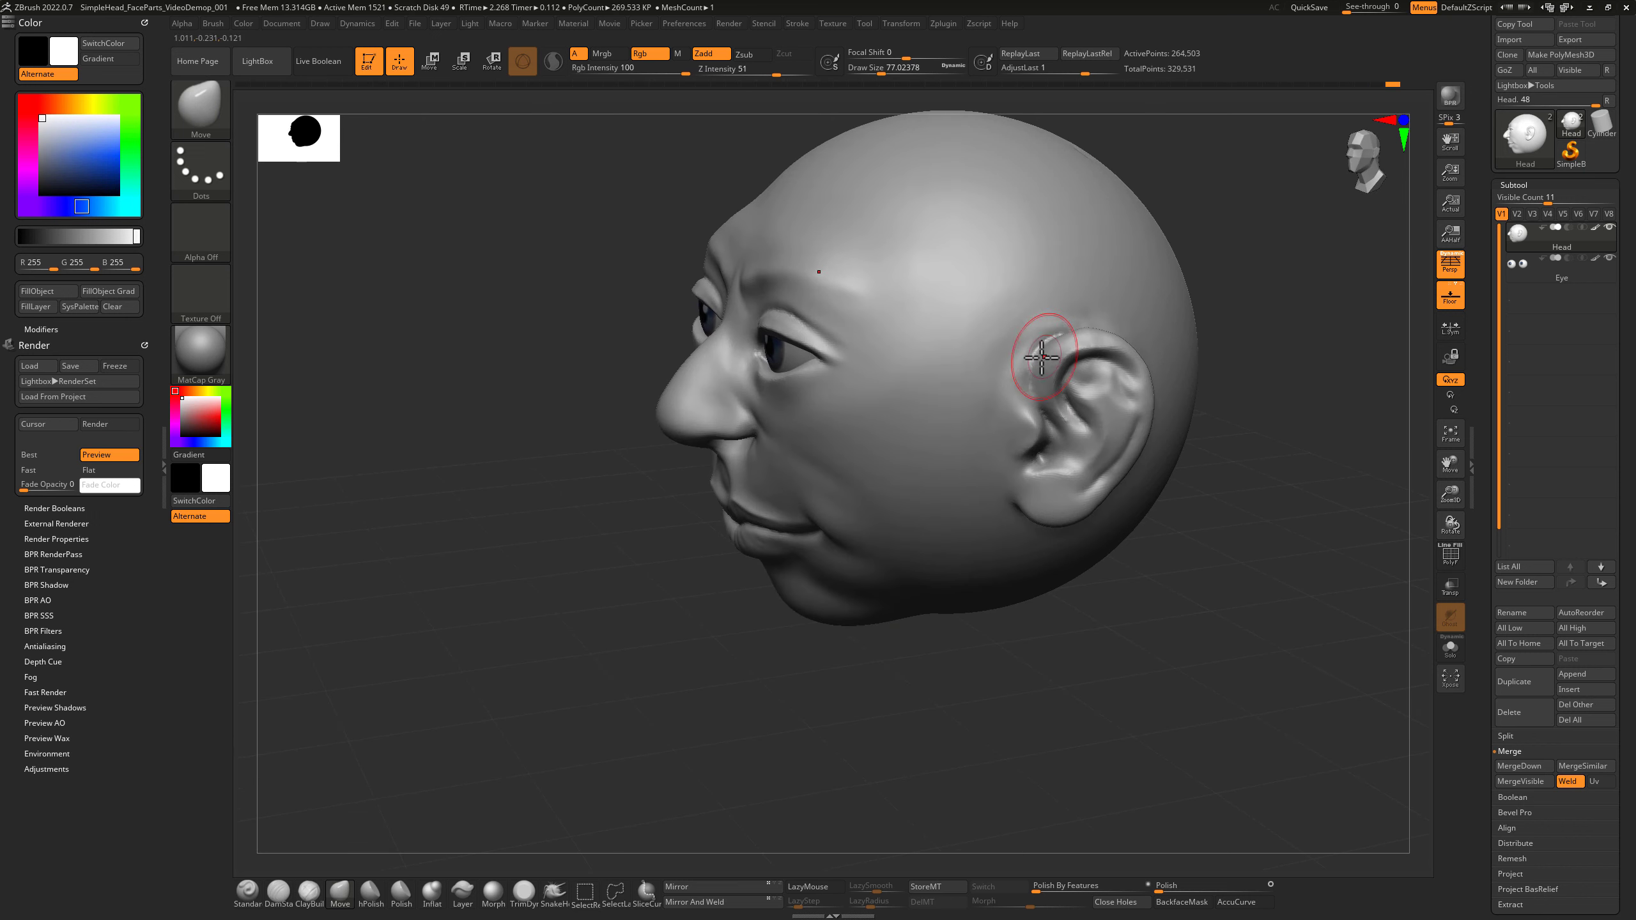
key(shift)
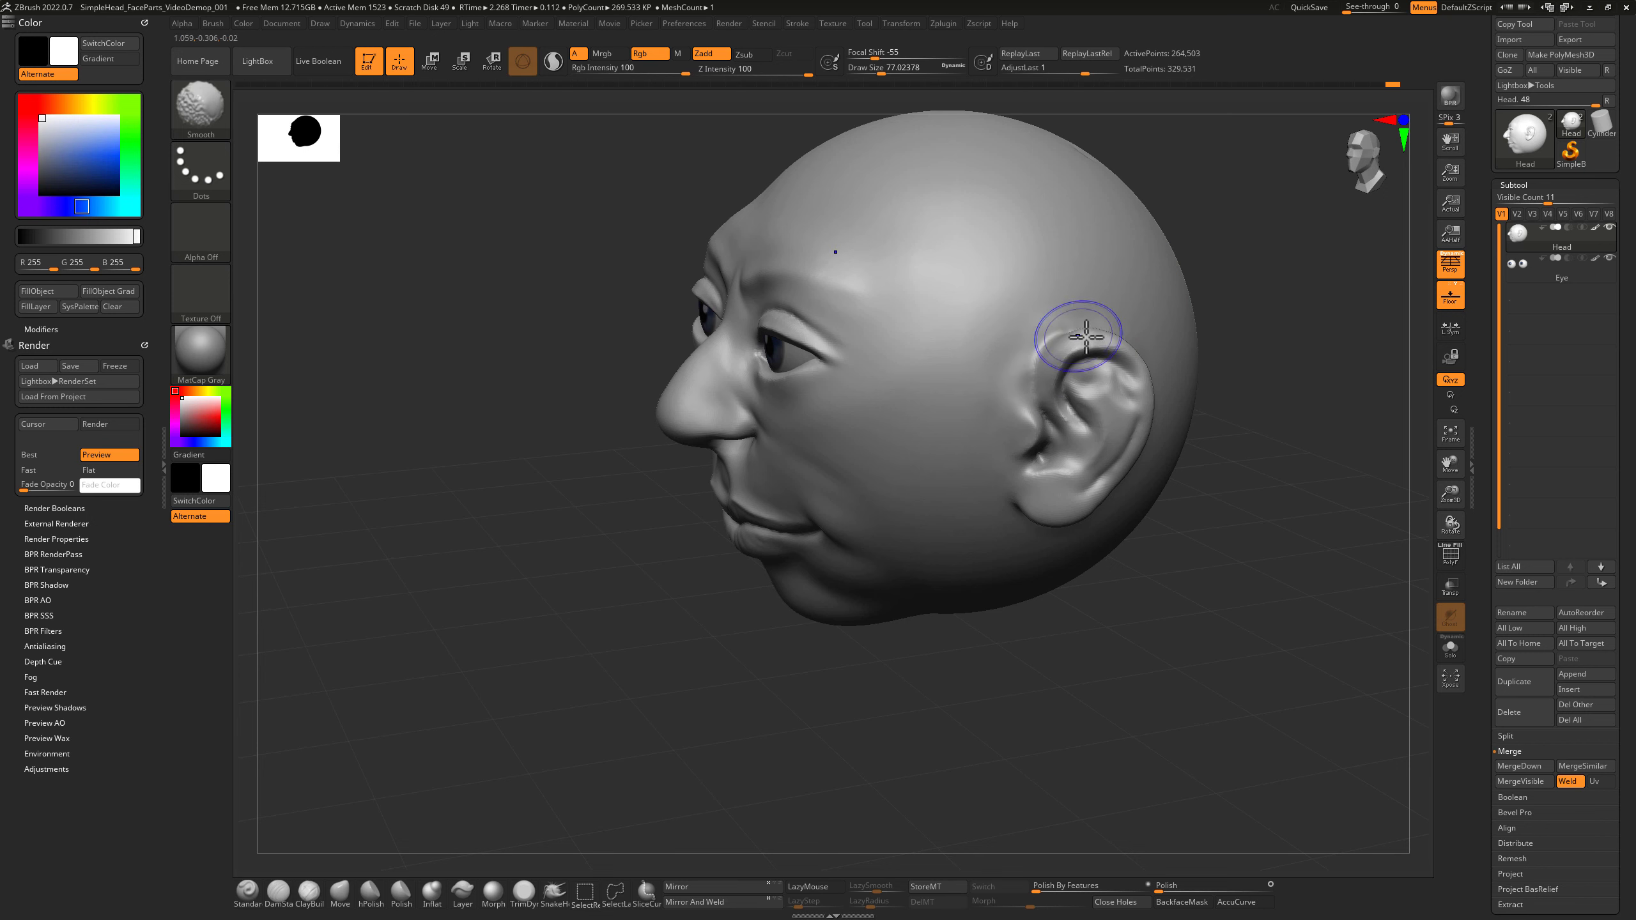
mouse_move(1225, 455)
mouse_down()
mouse_move(1249, 486)
mouse_move(1227, 542)
mouse_up()
key(ctrl)
mouse_move(1200, 606)
mouse_down()
mouse_move(1220, 618)
mouse_move(1216, 639)
mouse_move(1180, 654)
mouse_move(1190, 674)
mouse_move(1099, 662)
mouse_move(1199, 671)
mouse_up()
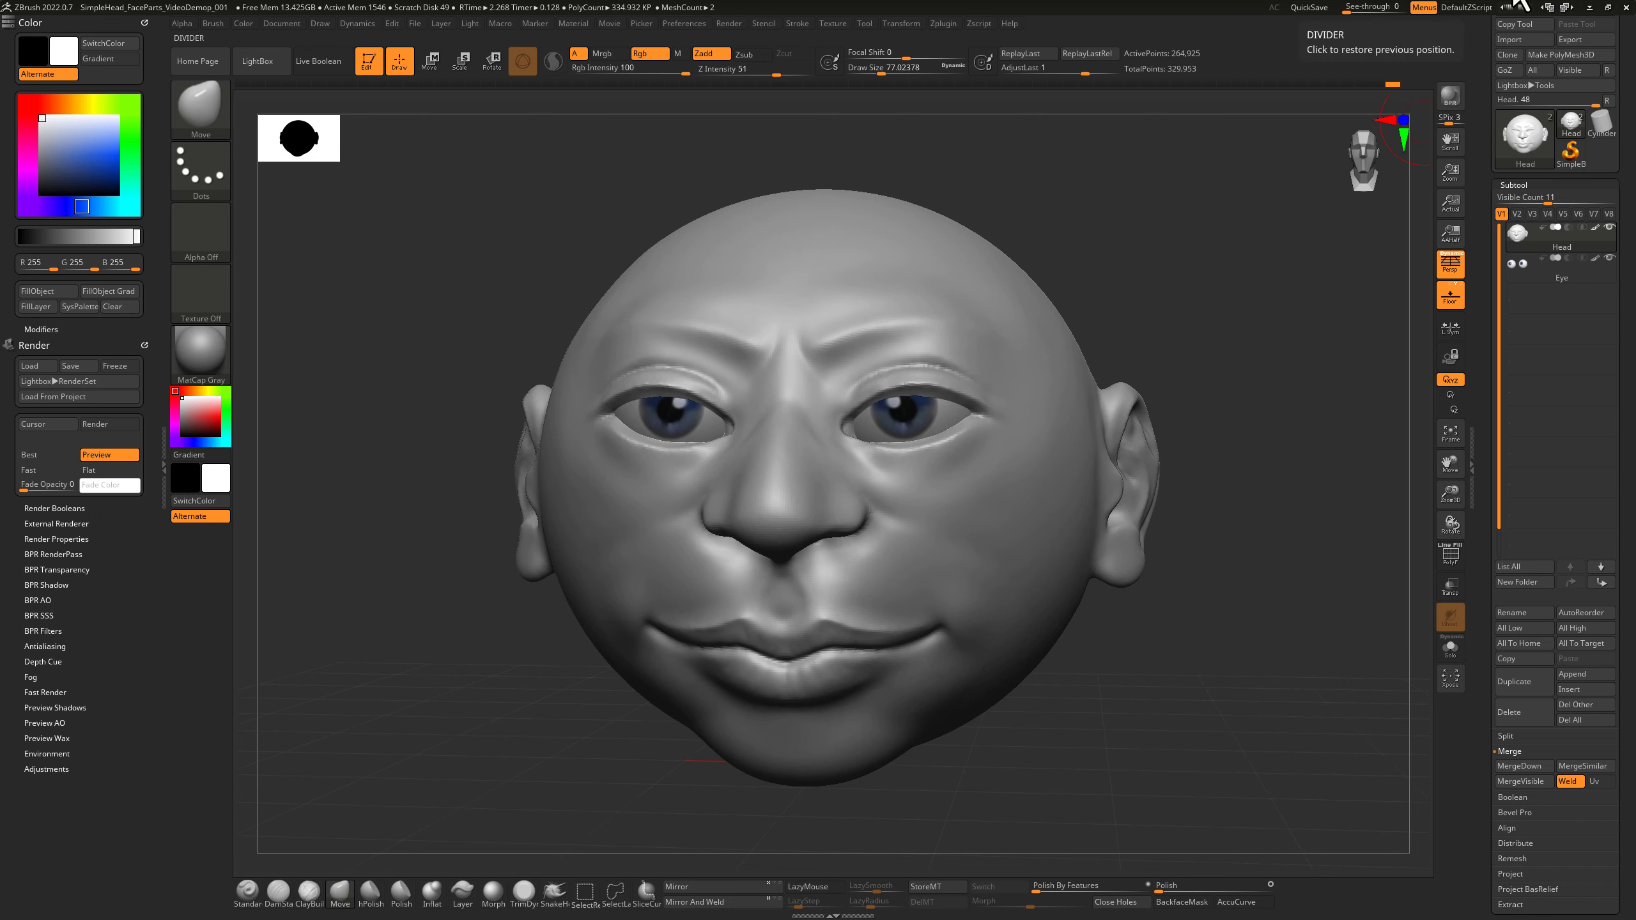